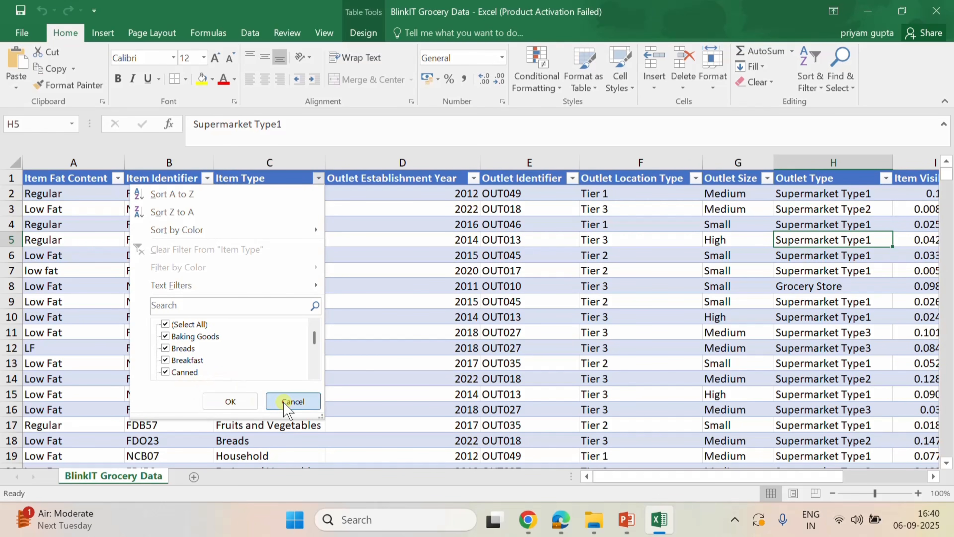
Examine the filter values of the Item Type, Outlet Establishment Year, Outlet Size and Outlet Type columns without filtering the table.
{"action": "left_click", "coordinate": [293, 401]}
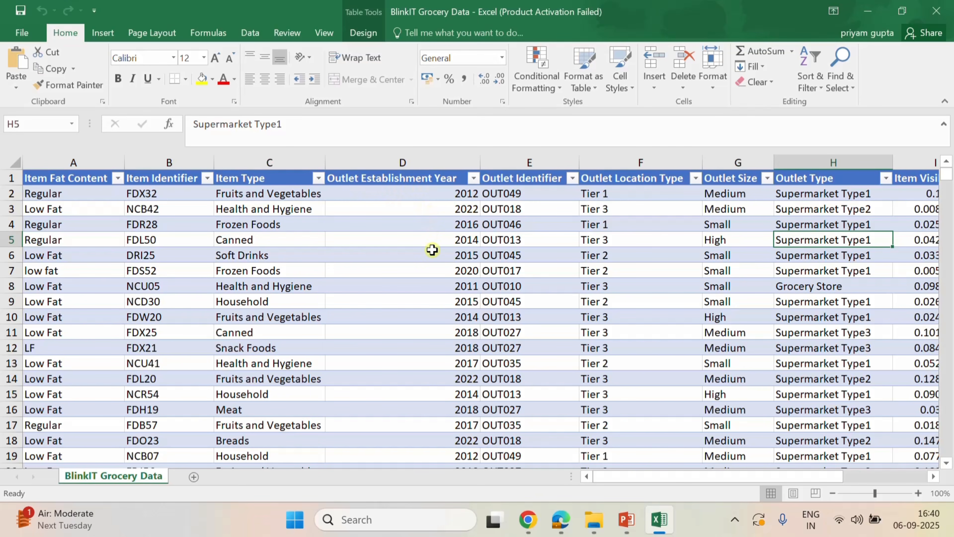
{"action": "left_click", "coordinate": [474, 177]}
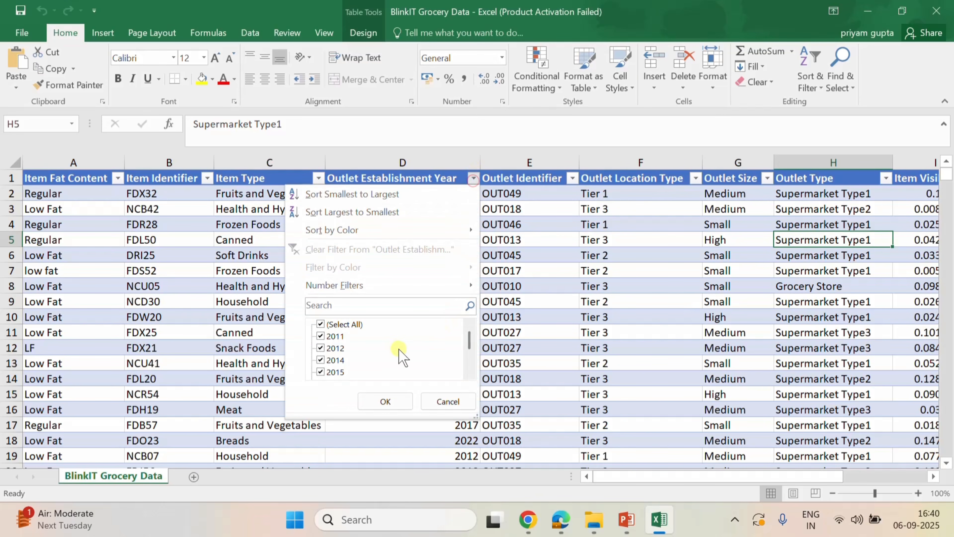
{"action": "left_click", "coordinate": [447, 401]}
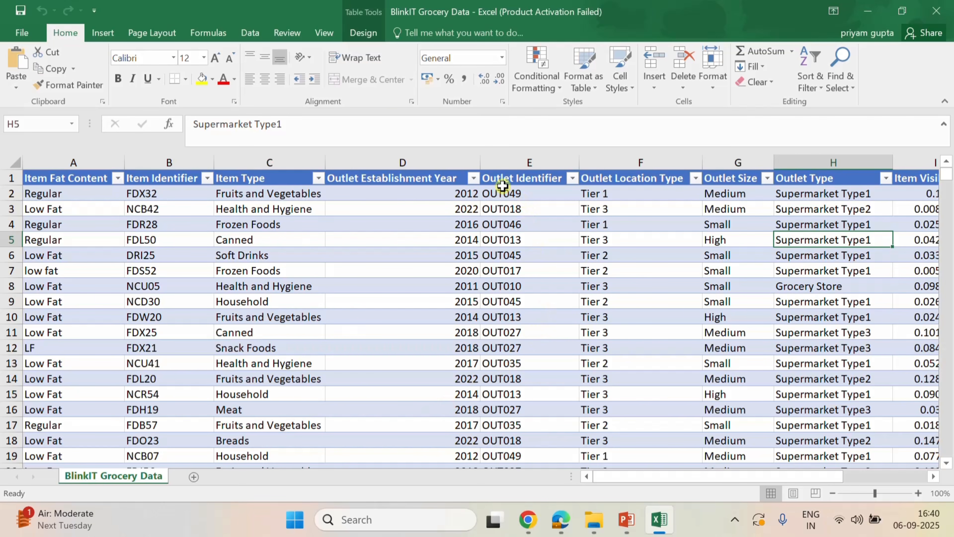
{"action": "left_click", "coordinate": [525, 197]}
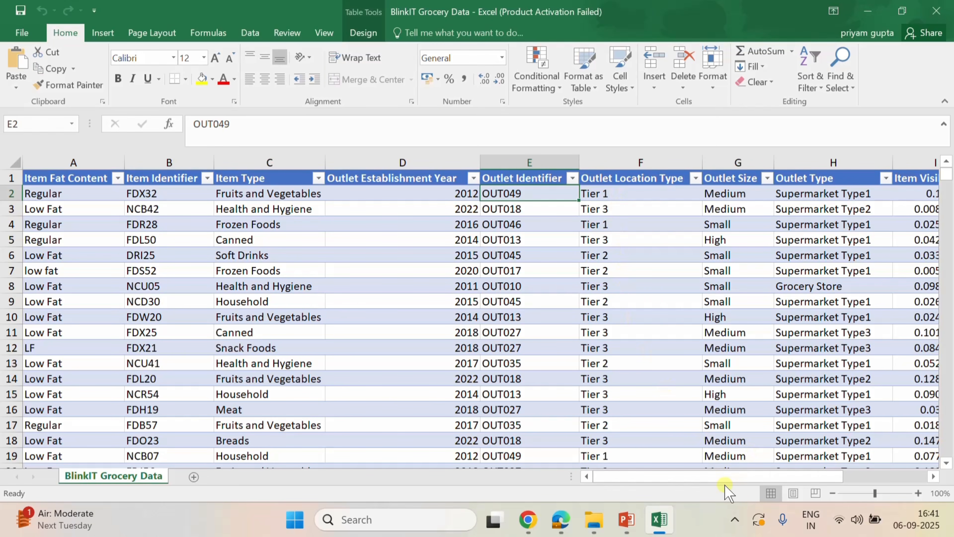
{"action": "left_click_drag", "start_coordinate": [728, 476], "coordinate": [805, 476]}
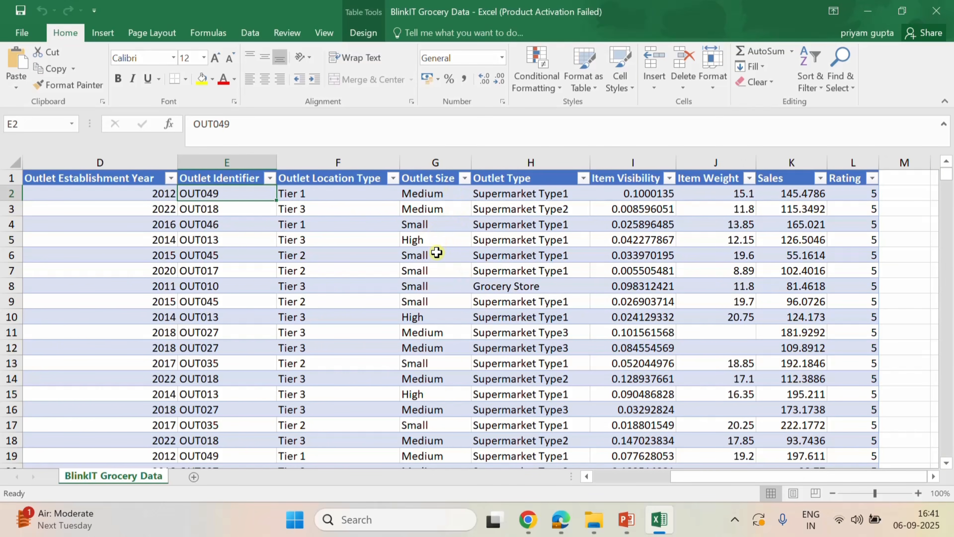
{"action": "left_click", "coordinate": [464, 178]}
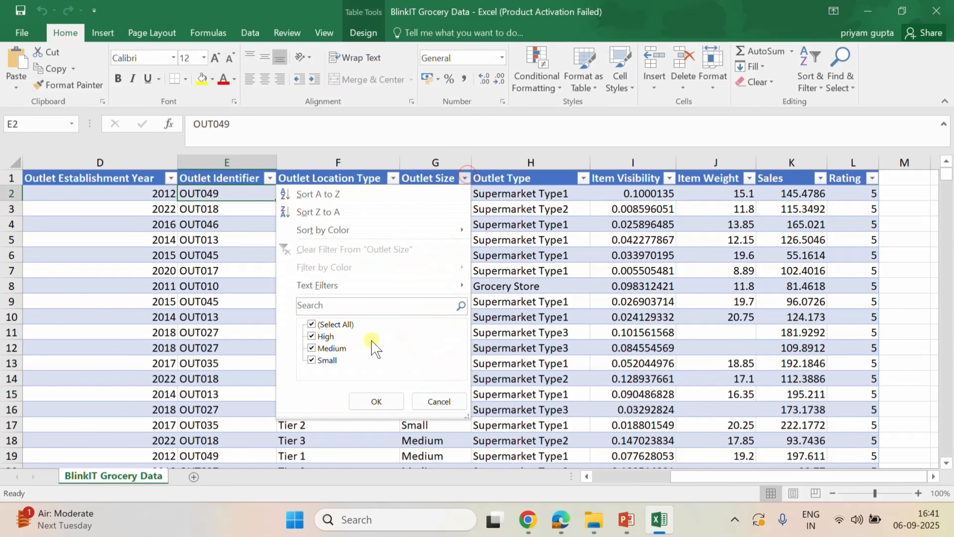
{"action": "left_click", "coordinate": [445, 405]}
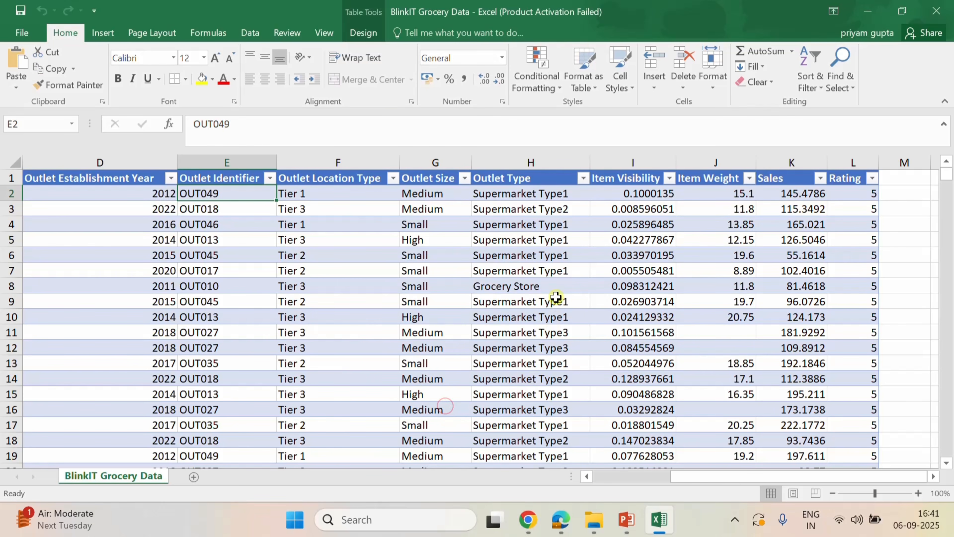
{"action": "left_click", "coordinate": [583, 178]}
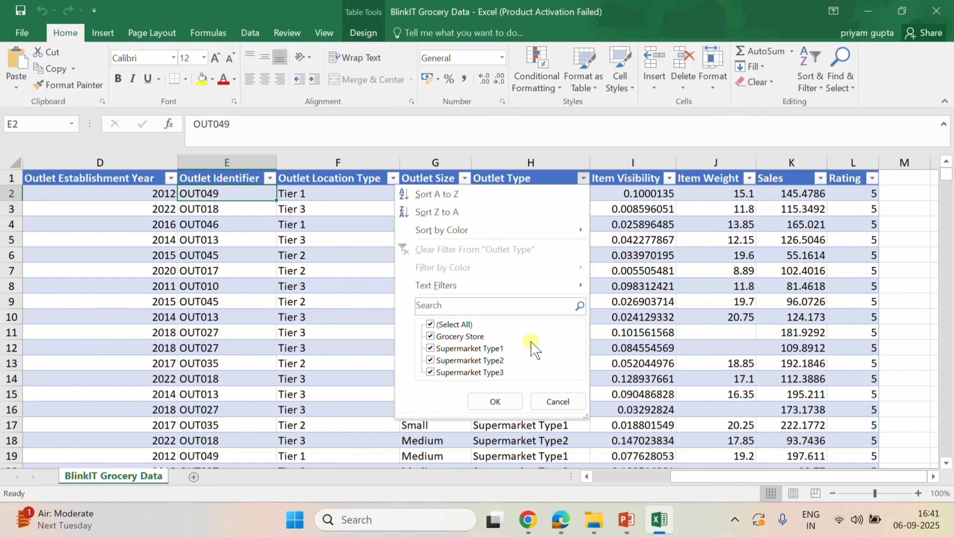
{"action": "left_click", "coordinate": [557, 403]}
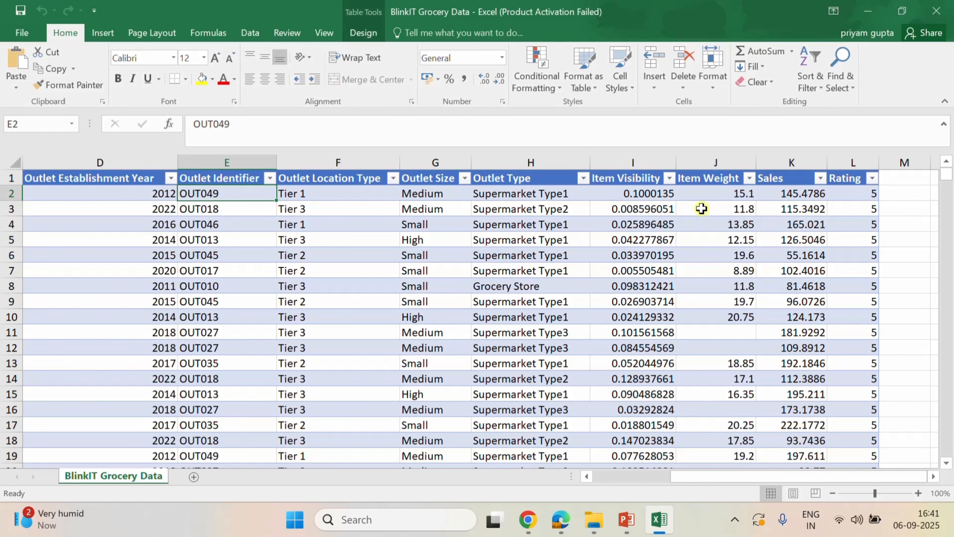
Examine the Item Weight, Sales and Rating columns, including the Rating filter values and rows further down the table.
{"action": "left_click", "coordinate": [738, 209]}
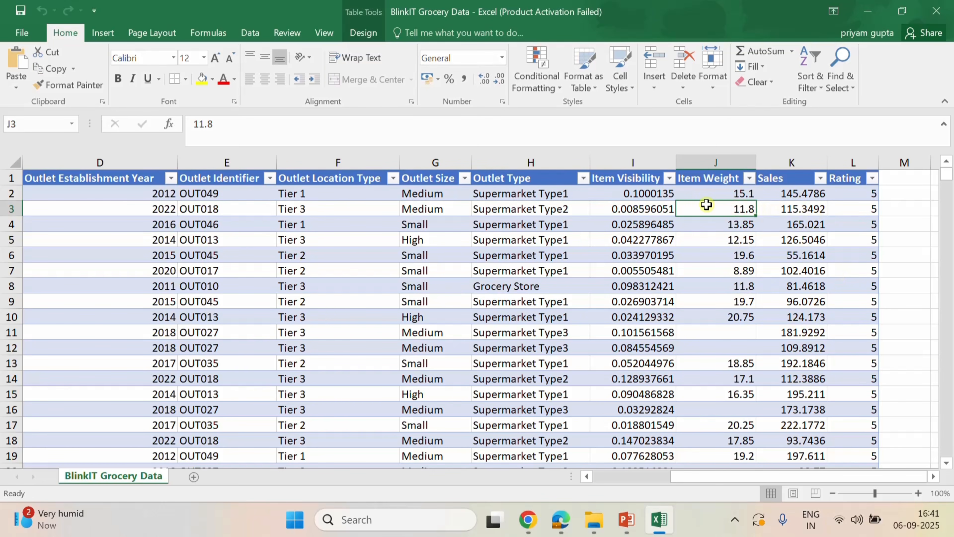
{"action": "left_click", "coordinate": [788, 213]}
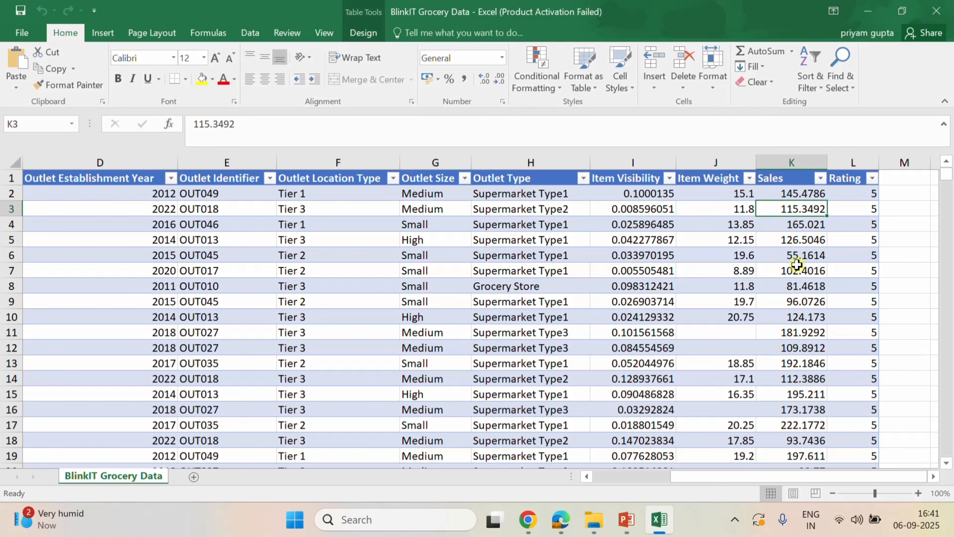
{"action": "left_click", "coordinate": [872, 178]}
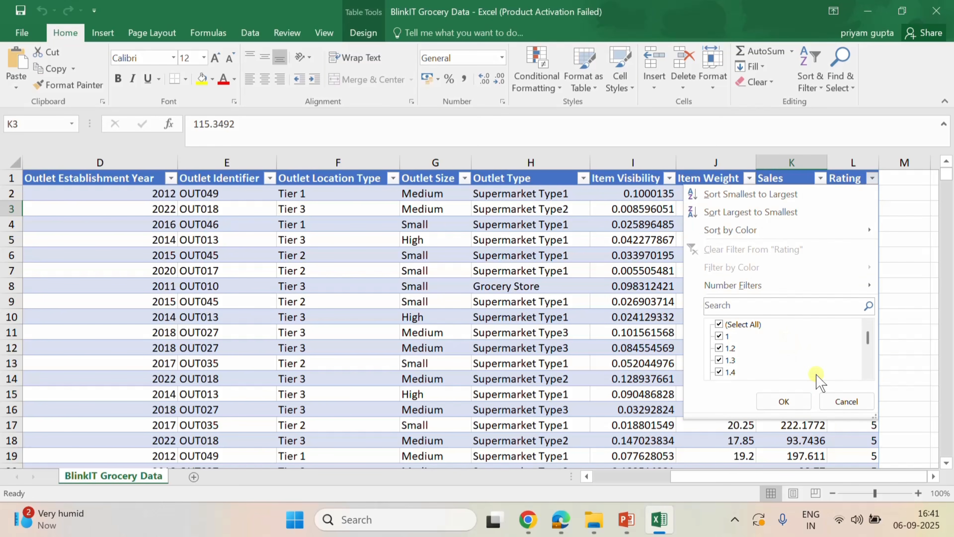
{"action": "left_click", "coordinate": [847, 401]}
{"action": "scroll", "coordinate": [854, 251], "scroll_direction": "down", "scroll_amount": 4}
{"action": "scroll", "coordinate": [870, 331], "scroll_direction": "down", "scroll_amount": 11}
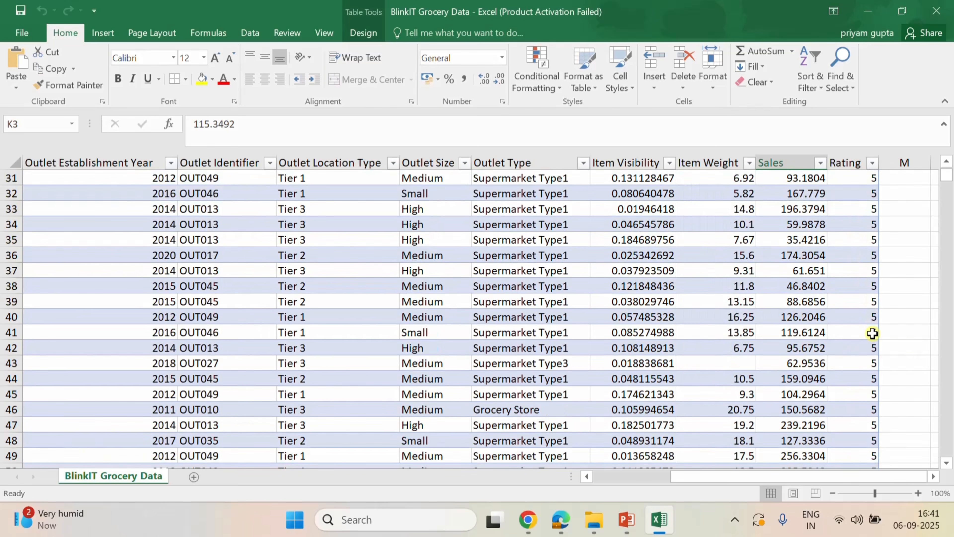
{"action": "scroll", "coordinate": [869, 331], "scroll_direction": "up", "scroll_amount": 15}
{"action": "left_click_drag", "start_coordinate": [823, 476], "coordinate": [661, 484]}
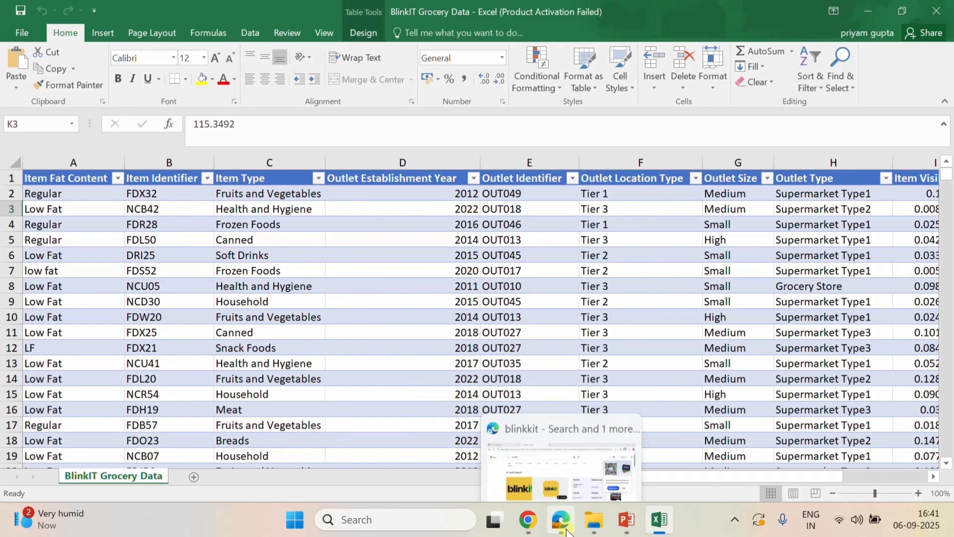
Switch to Power BI in the Edge browser, closing the blinkkit search page, and create a workspace named Blinkit.
{"action": "left_click", "coordinate": [563, 521]}
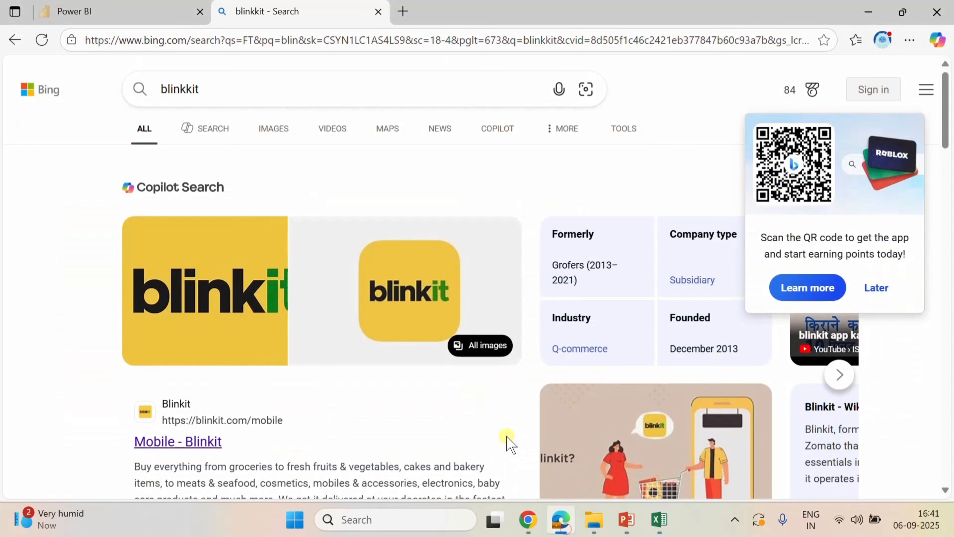
{"action": "left_click", "coordinate": [378, 12]}
{"action": "left_click", "coordinate": [36, 348]}
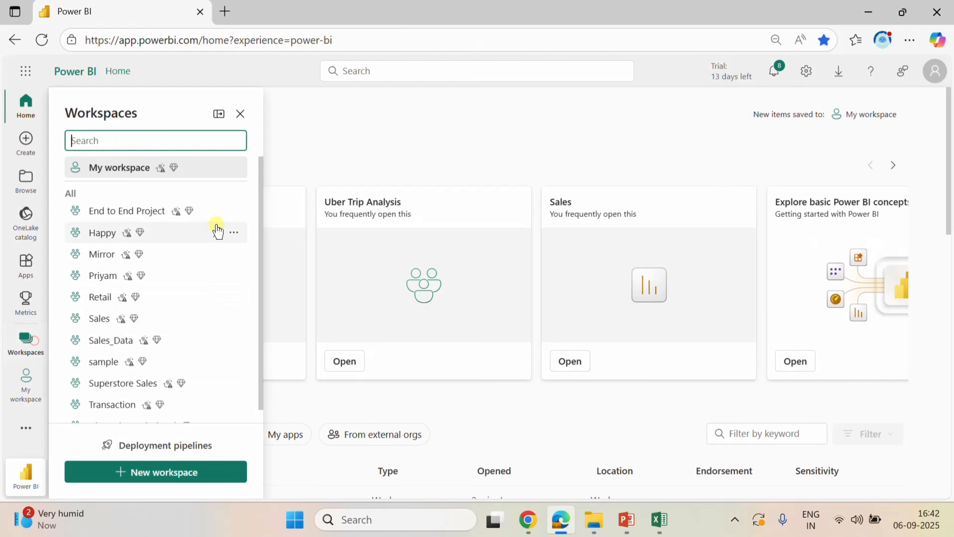
{"action": "scroll", "coordinate": [136, 305], "scroll_direction": "down", "scroll_amount": 1}
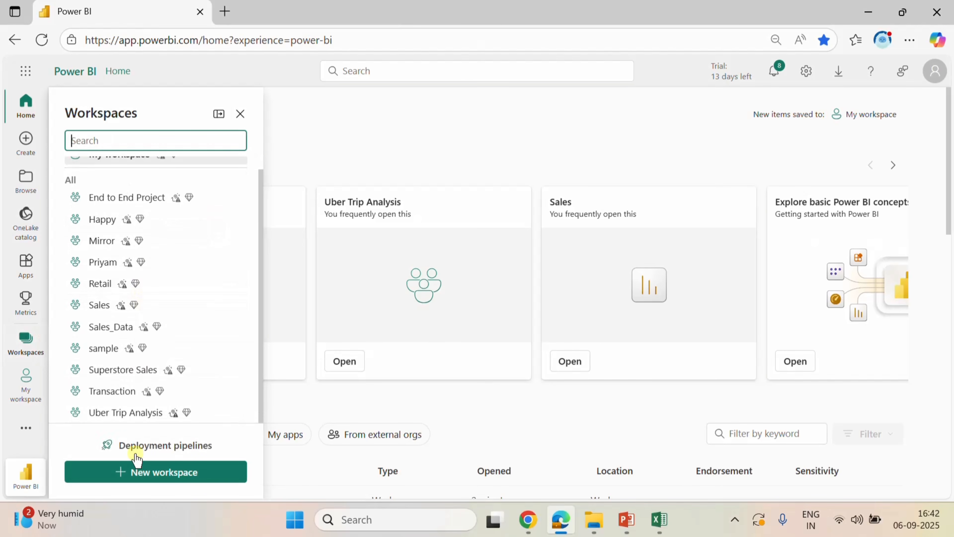
{"action": "left_click", "coordinate": [136, 483]}
{"action": "left_click", "coordinate": [576, 154]}
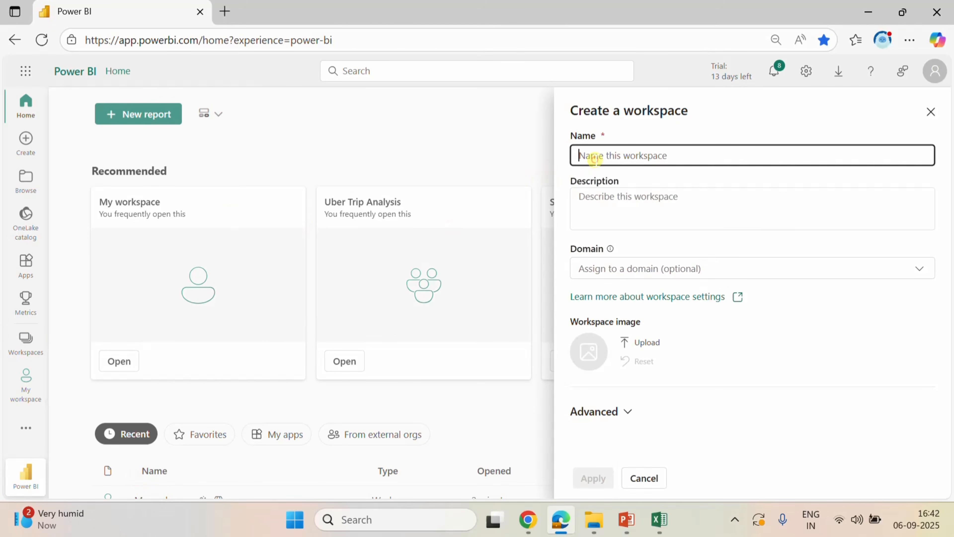
{"action": "type", "text": "Blinkit"}
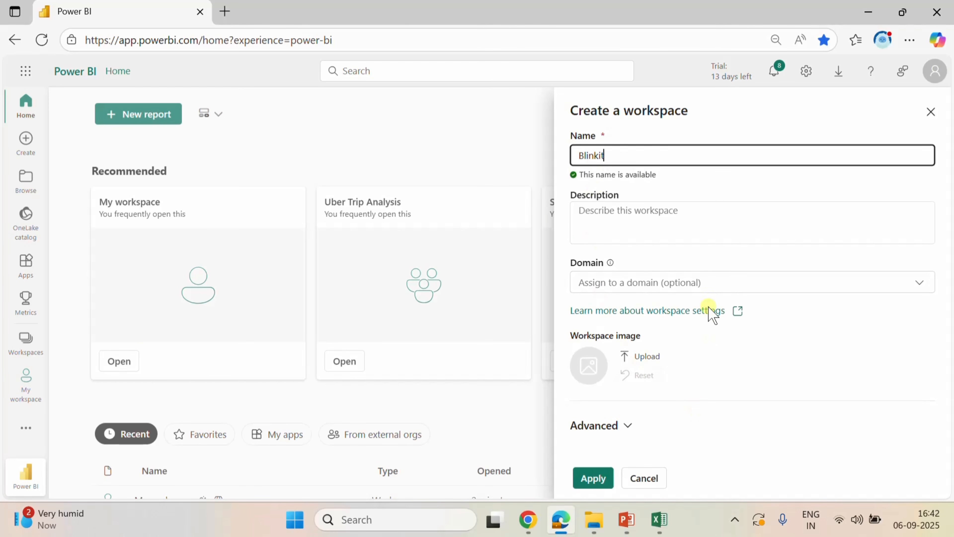
{"action": "left_click", "coordinate": [610, 478]}
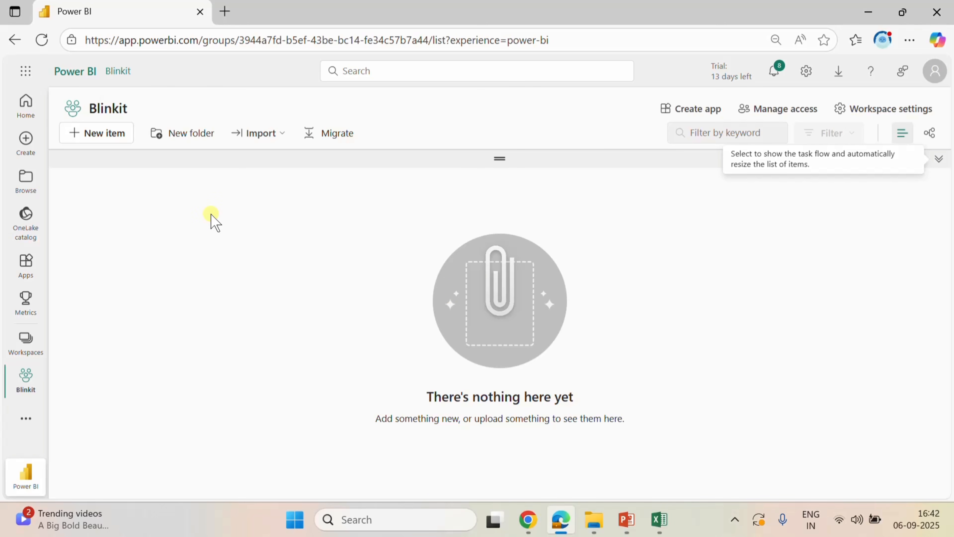
{"action": "left_click", "coordinate": [98, 134]}
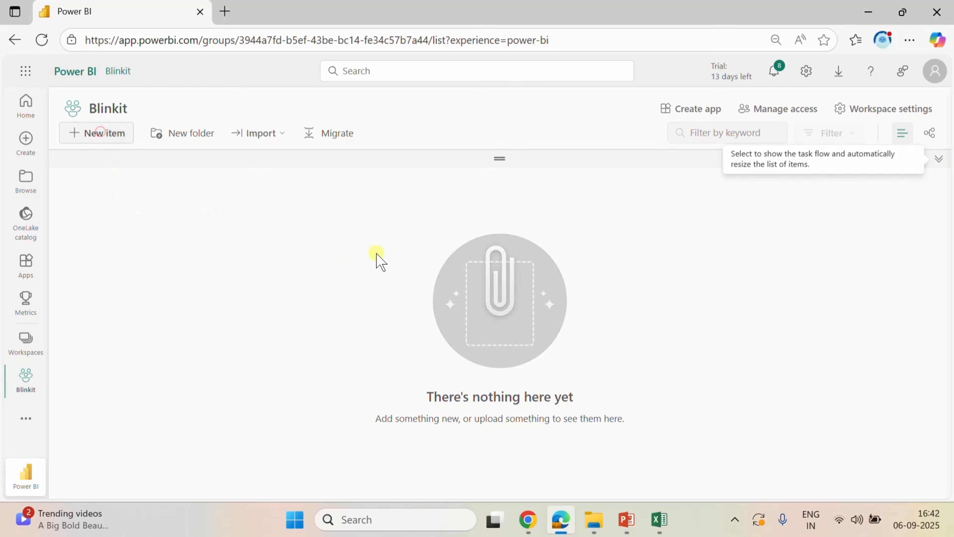
{"action": "left_click", "coordinate": [864, 138]}
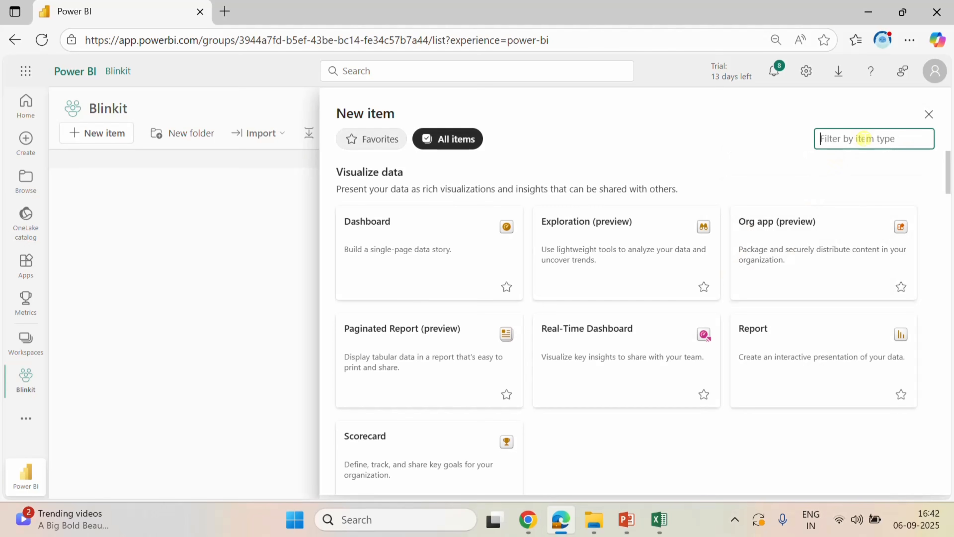
{"action": "type", "text": "lake"}
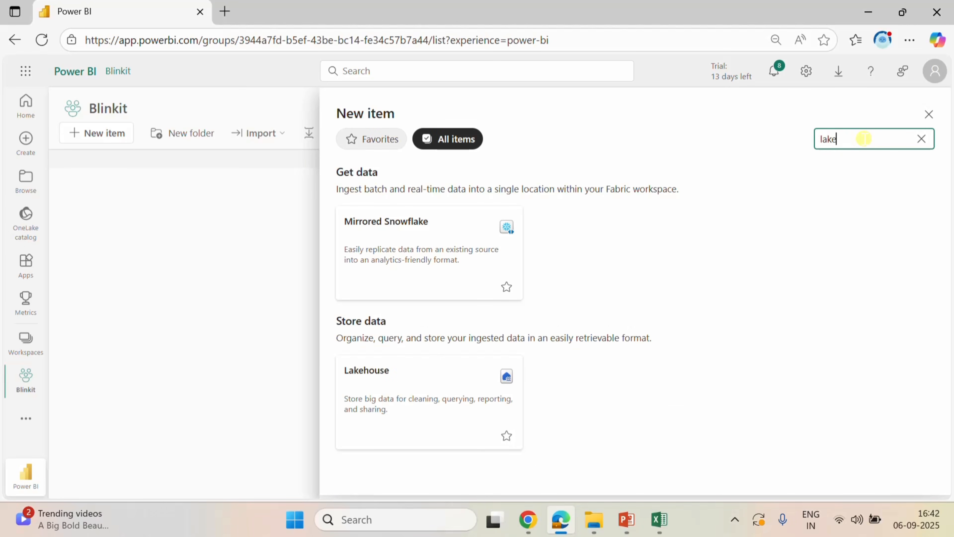
{"action": "left_click", "coordinate": [419, 372]}
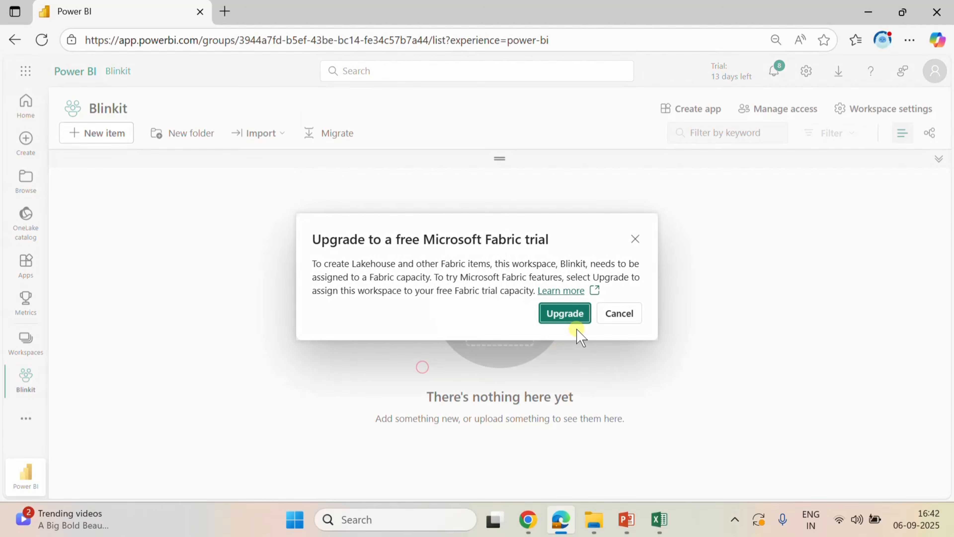
{"action": "left_click", "coordinate": [617, 320]}
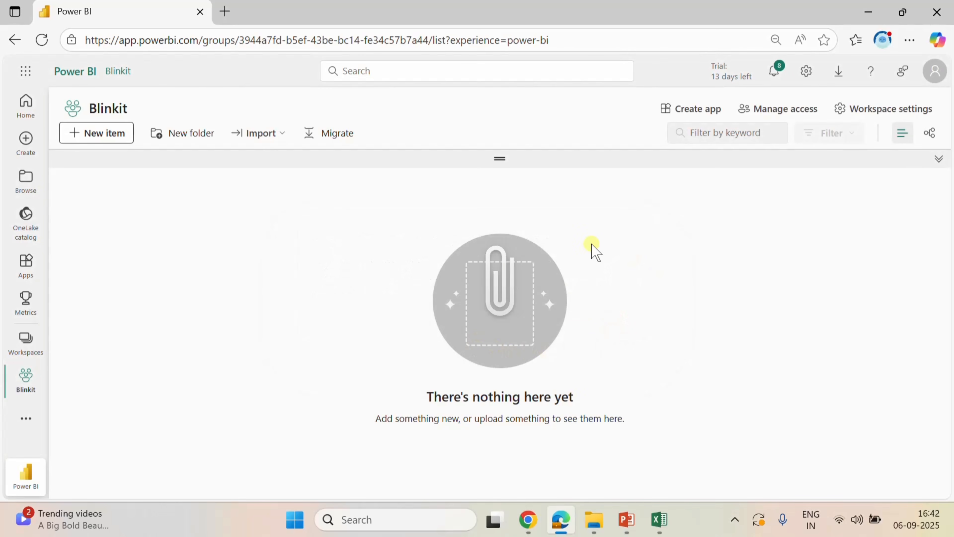
Start a new Lakehouse item in the Blinkit workspace and upgrade the workspace to the free Microsoft Fabric trial.
{"action": "left_click", "coordinate": [115, 141]}
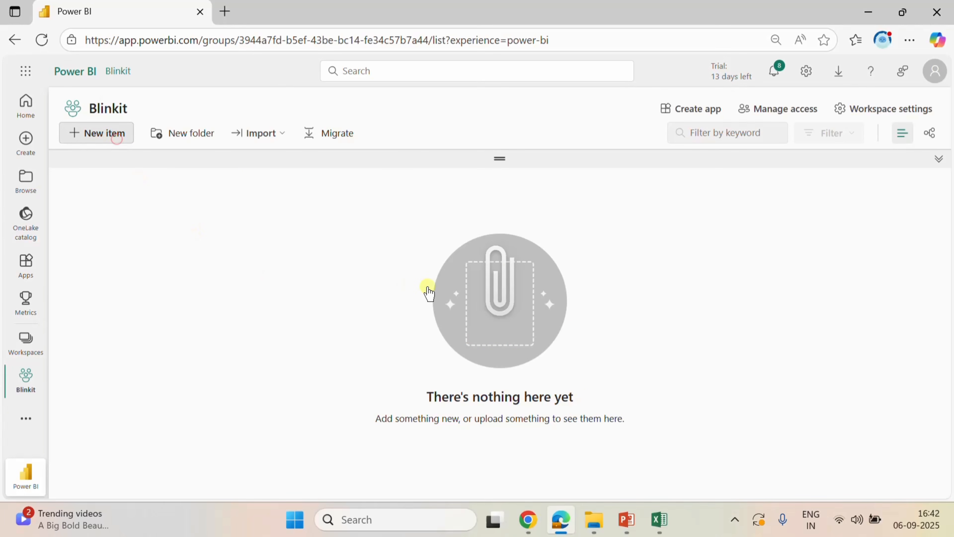
{"action": "left_click", "coordinate": [852, 142]}
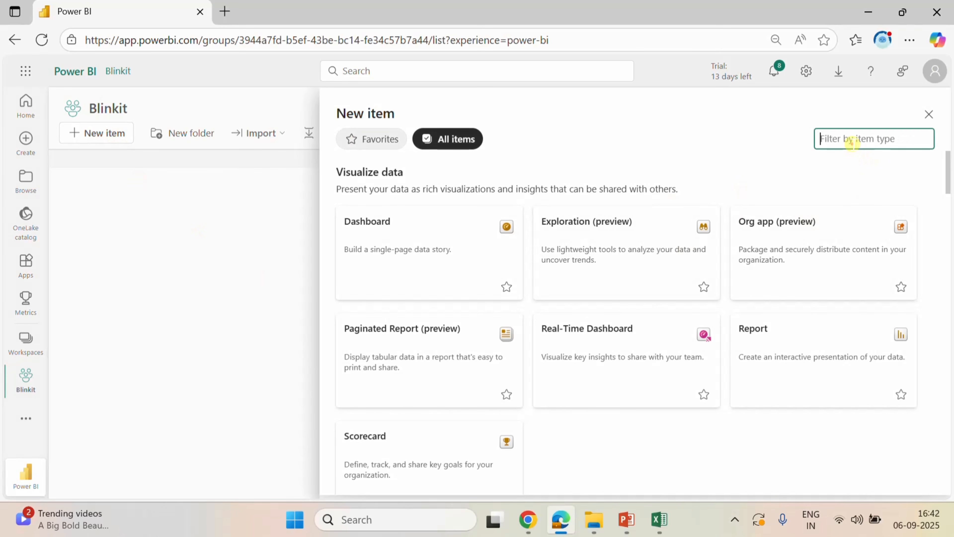
{"action": "type", "text": "la"}
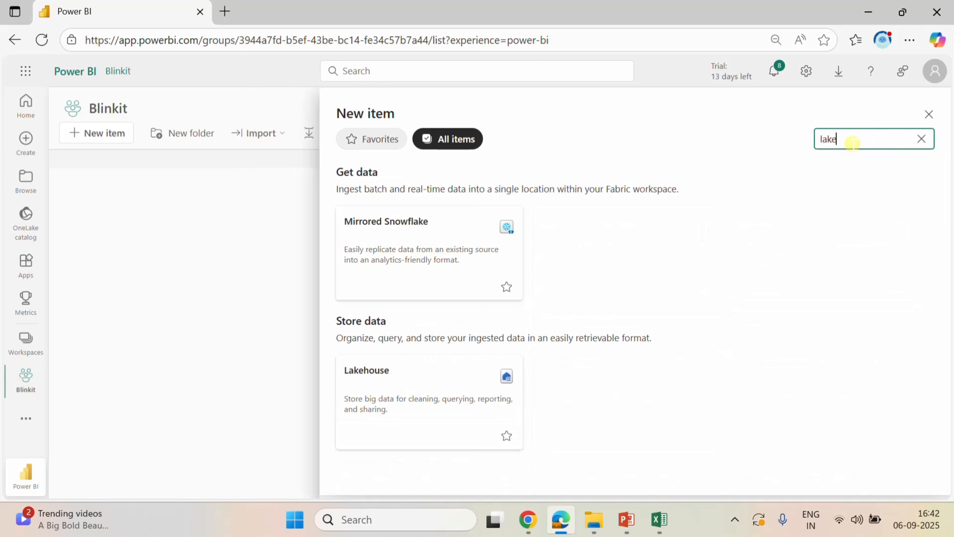
{"action": "type", "text": "ke"}
{"action": "left_click", "coordinate": [411, 413]}
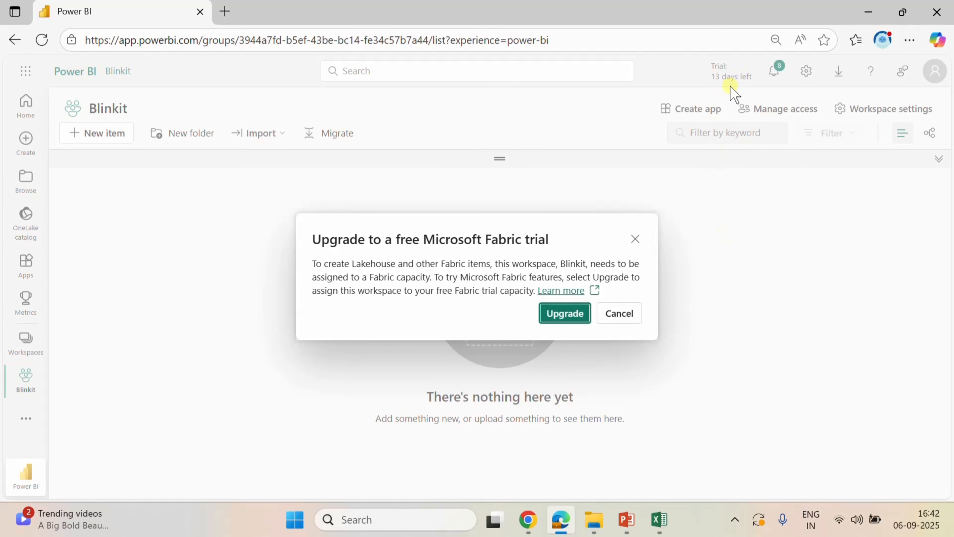
{"action": "left_click", "coordinate": [573, 315]}
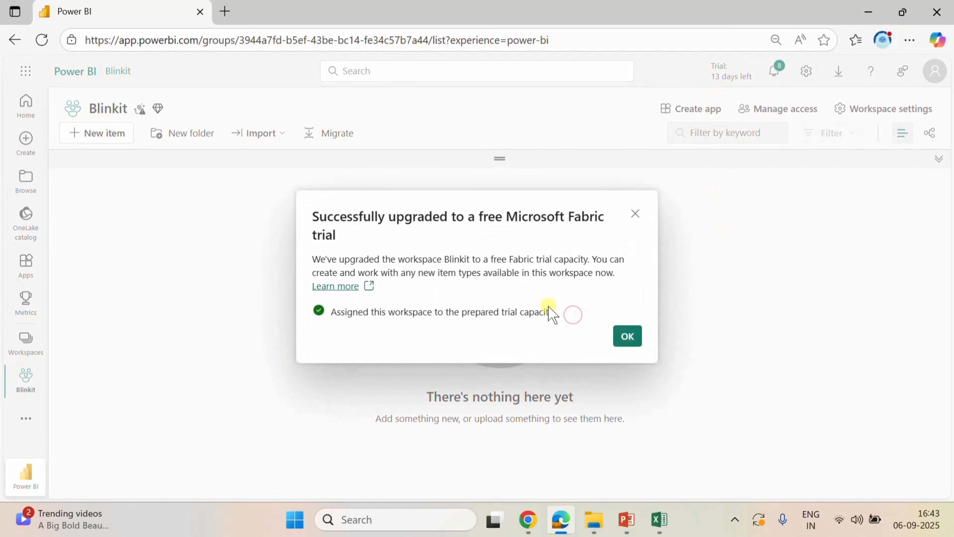
{"action": "left_click", "coordinate": [635, 340]}
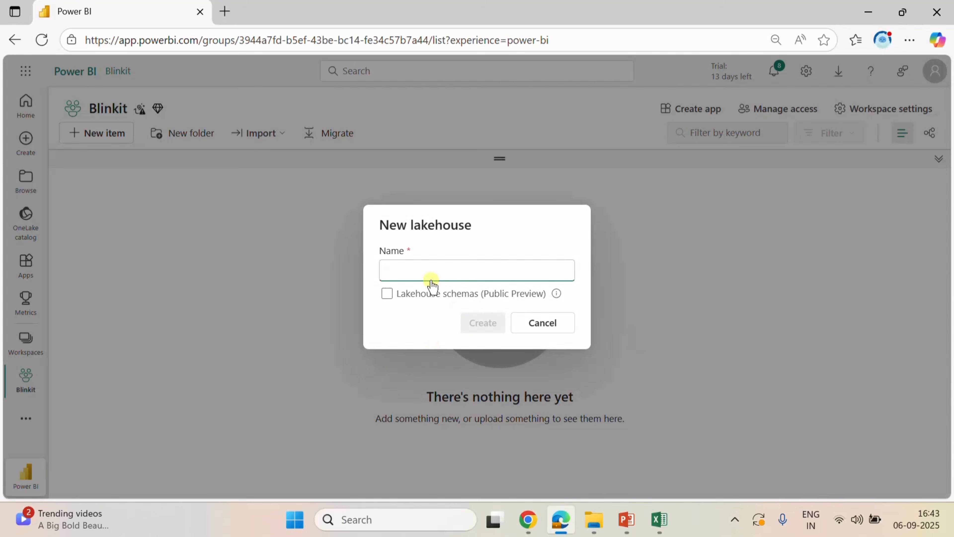
Create the lakehouse with the name Blinkit and dismiss the Fabric trial expiry notice.
{"action": "left_click", "coordinate": [422, 275]}
{"action": "type", "text": "Blinkit"}
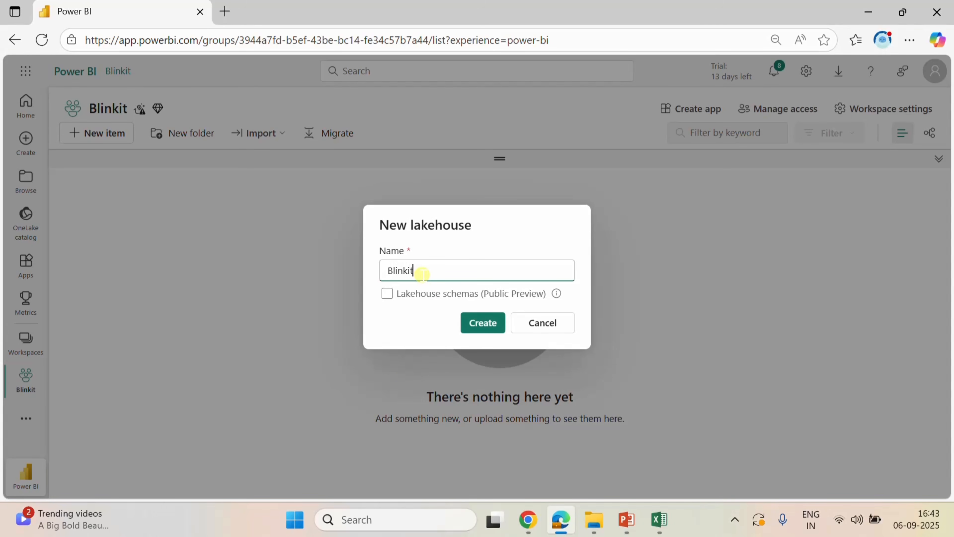
{"action": "left_click", "coordinate": [484, 324]}
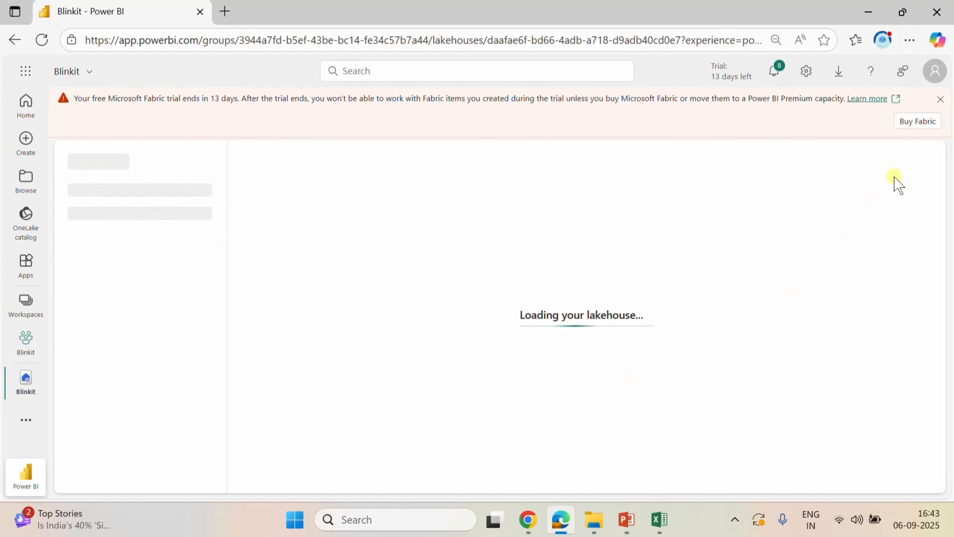
{"action": "left_click", "coordinate": [942, 99]}
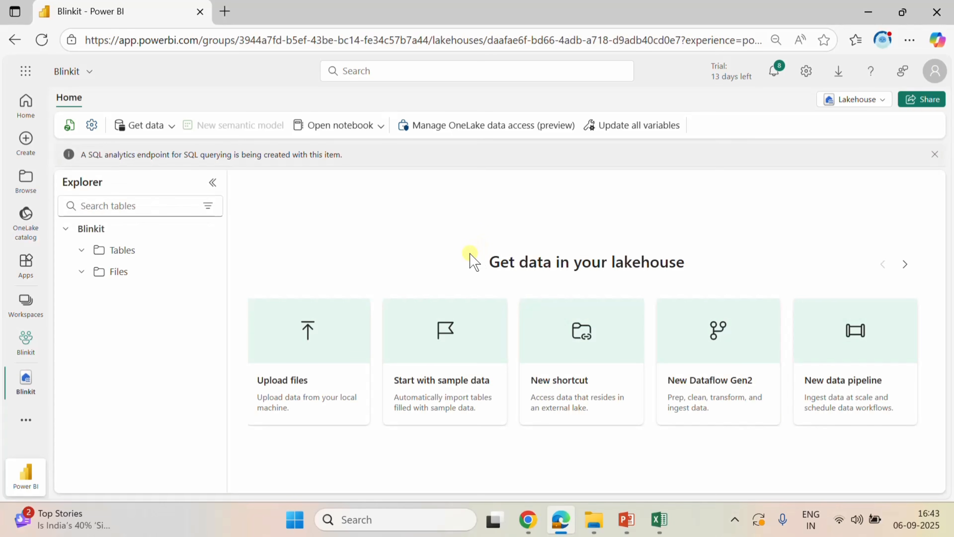
{"action": "left_click", "coordinate": [82, 272]}
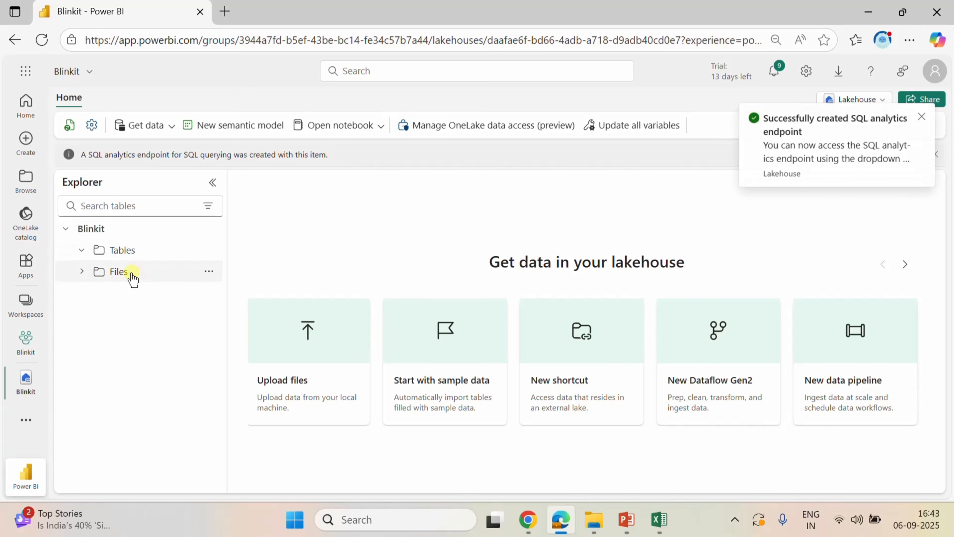
Upload BlinkIT Grocery Data.xlsx from the desktop's Blinkit folder to the lakehouse's Files folder, with overwriting of existing files enabled.
{"action": "left_click", "coordinate": [208, 272]}
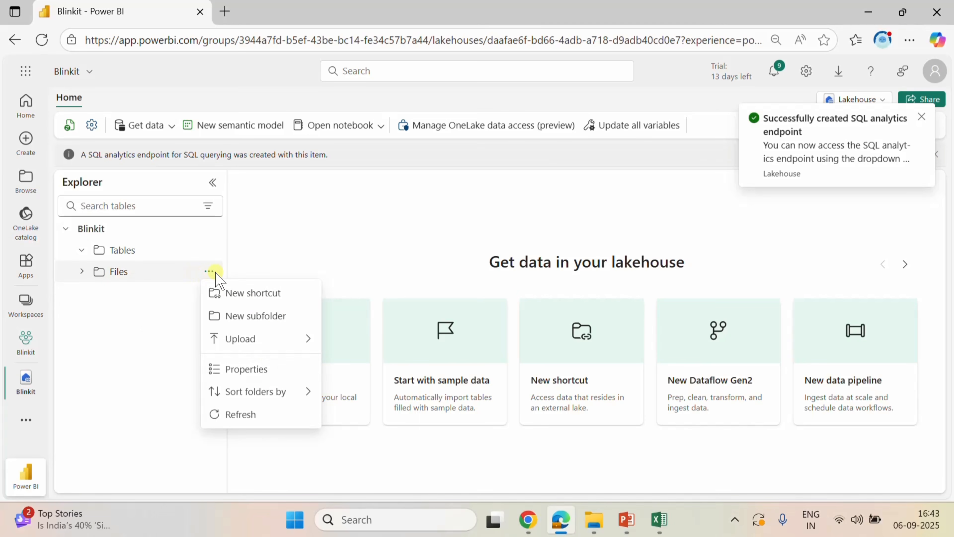
{"action": "mouse_move", "coordinate": [241, 344]}
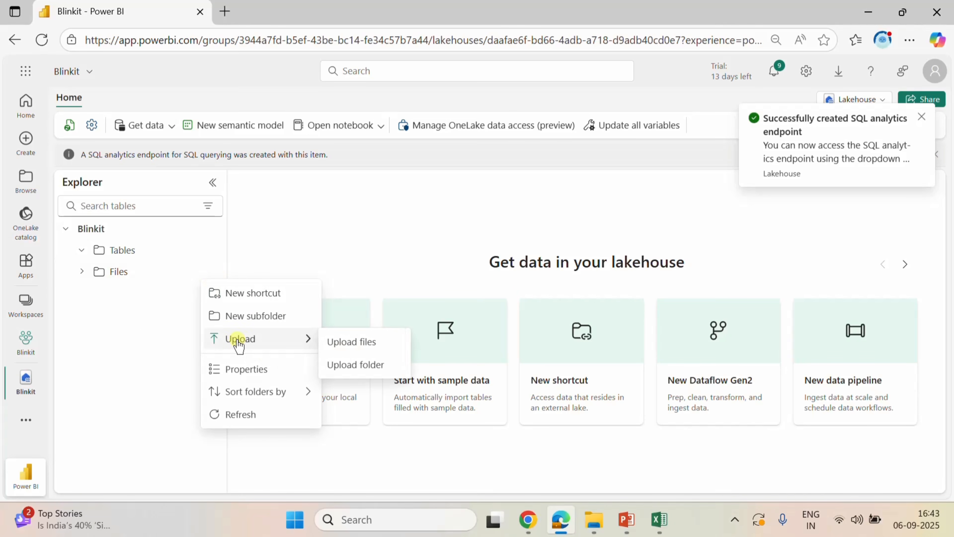
{"action": "left_click", "coordinate": [340, 343]}
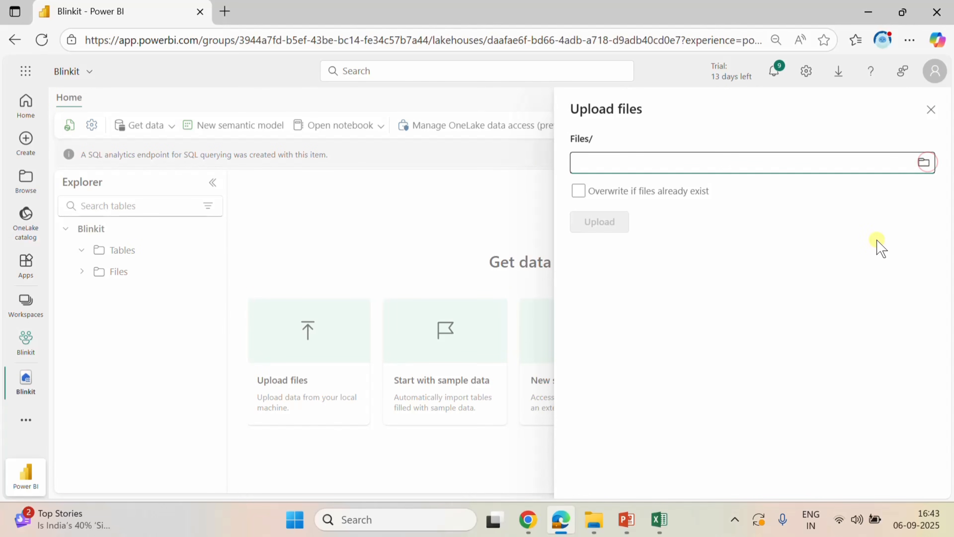
{"action": "left_click", "coordinate": [924, 163]}
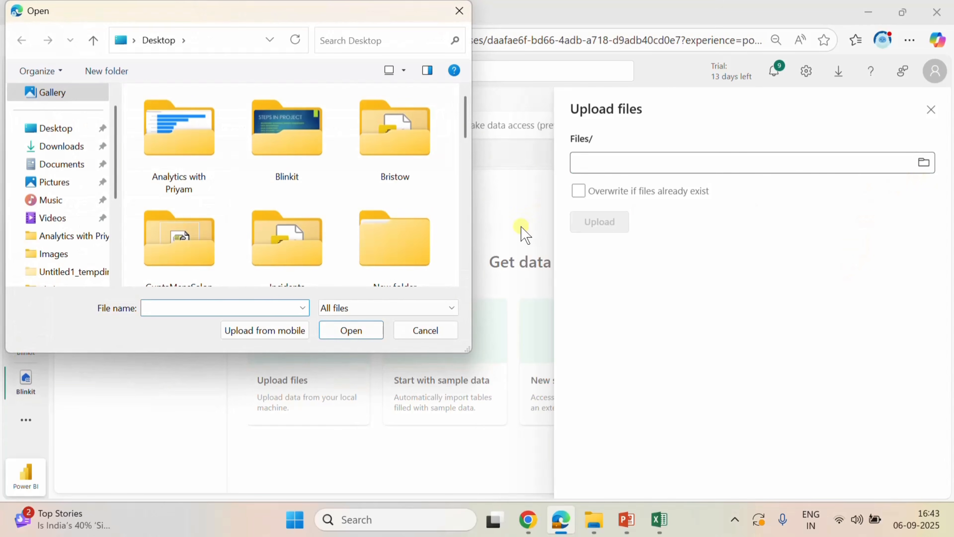
{"action": "double_click", "coordinate": [300, 161]}
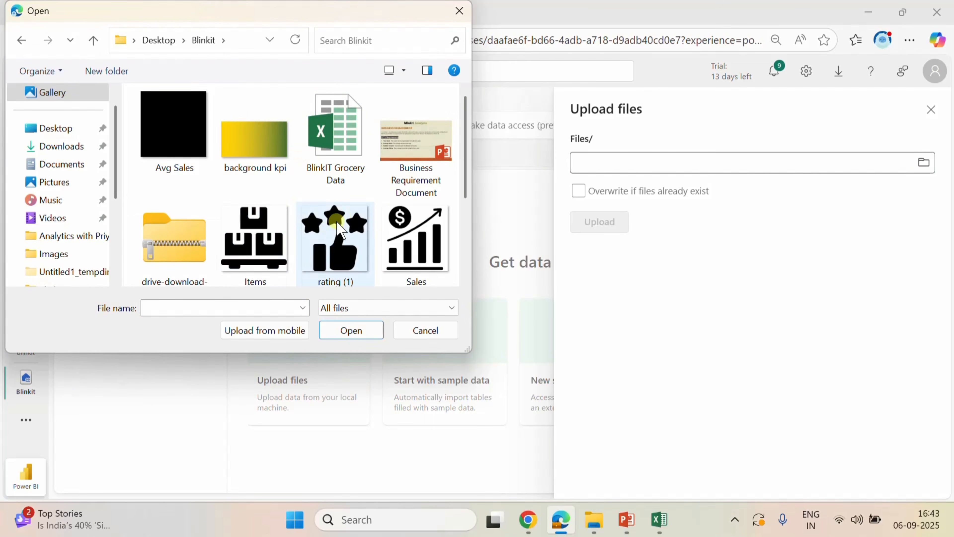
{"action": "left_click", "coordinate": [334, 163]}
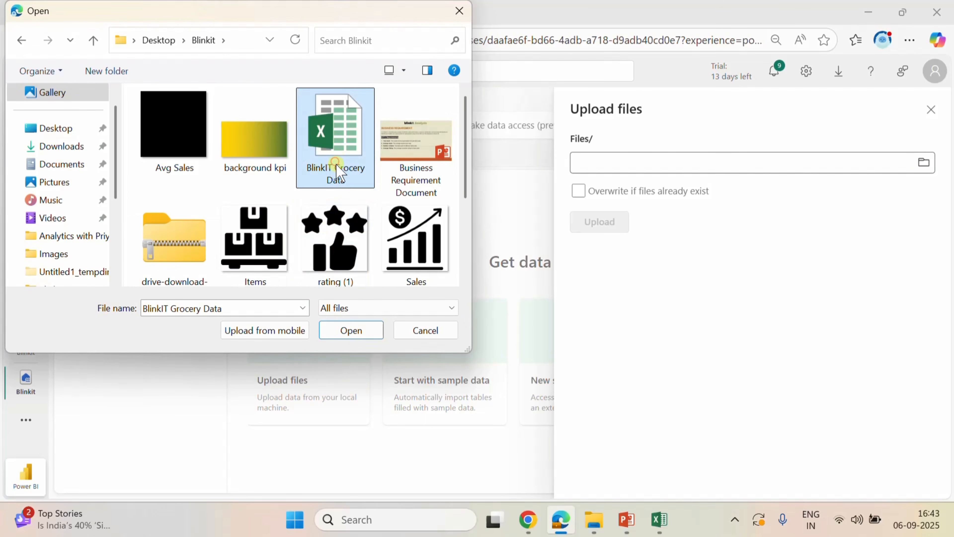
{"action": "left_click", "coordinate": [352, 331]}
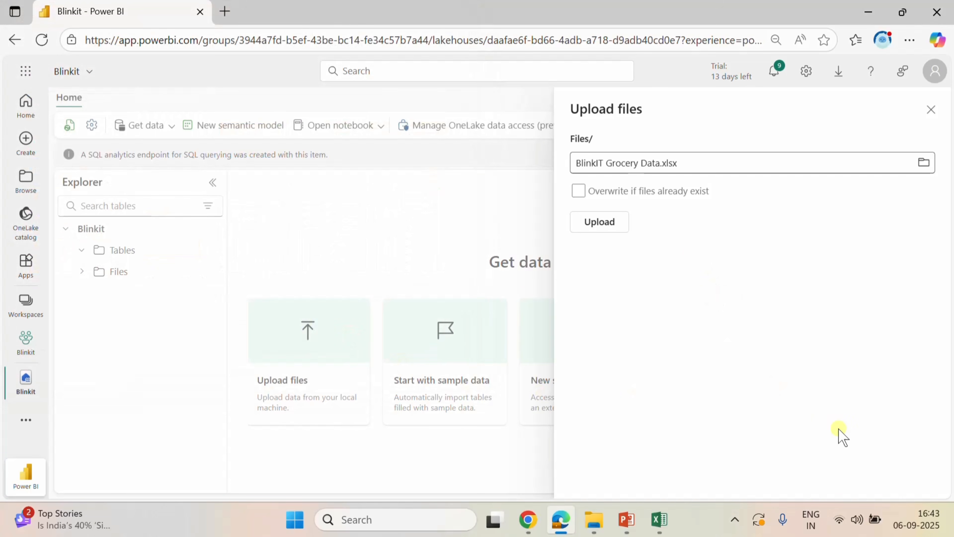
{"action": "left_click", "coordinate": [582, 193]}
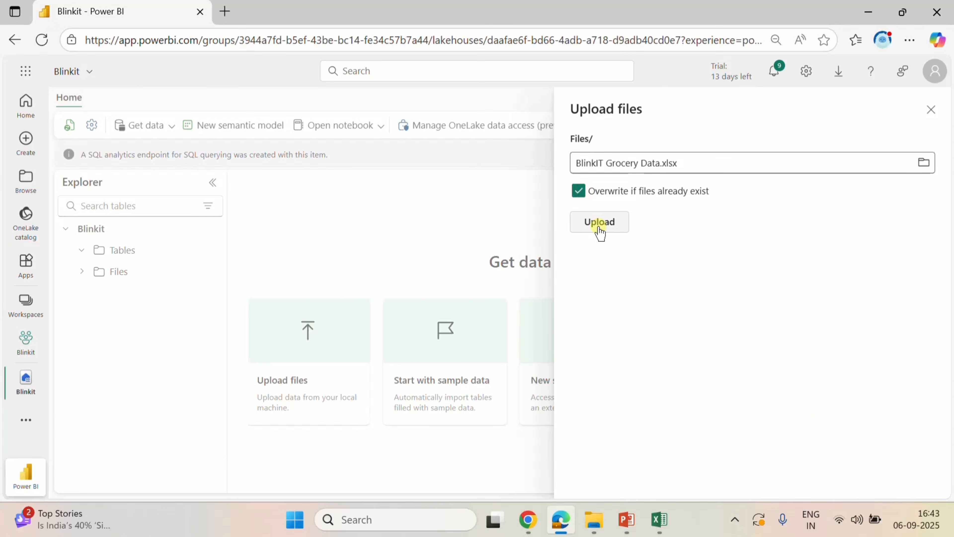
{"action": "left_click", "coordinate": [600, 222]}
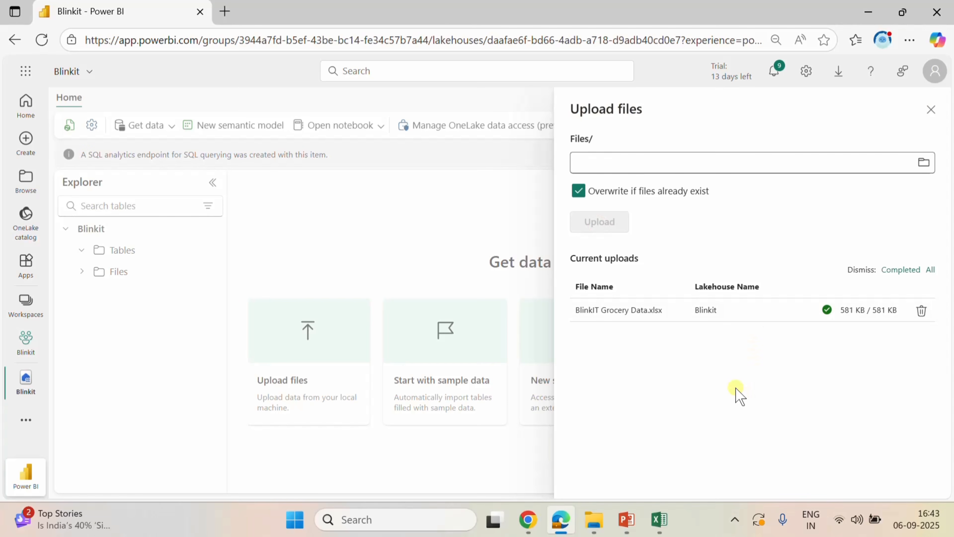
Close the upload pane and show the contents of the lakehouse's Files folder.
{"action": "left_click", "coordinate": [433, 266]}
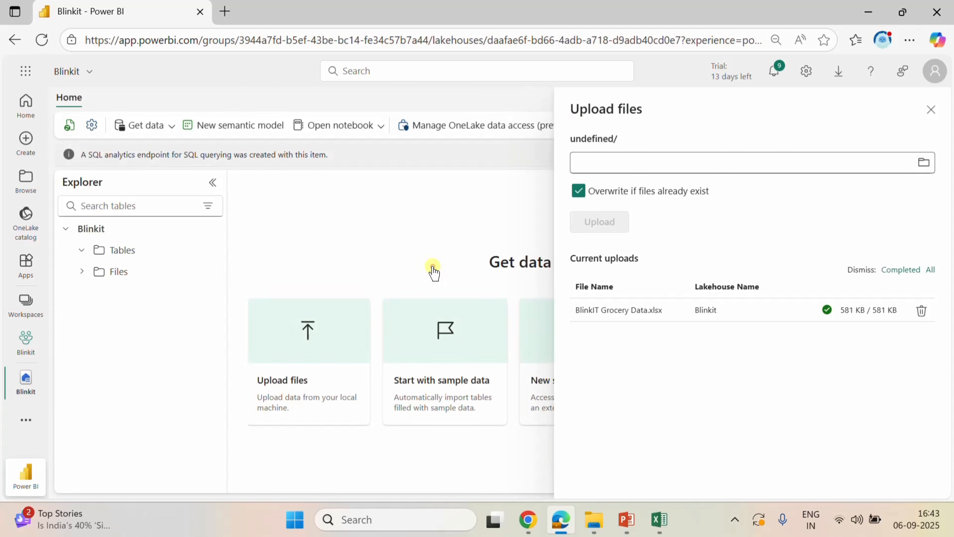
{"action": "left_click", "coordinate": [80, 273]}
{"action": "left_click", "coordinate": [137, 272]}
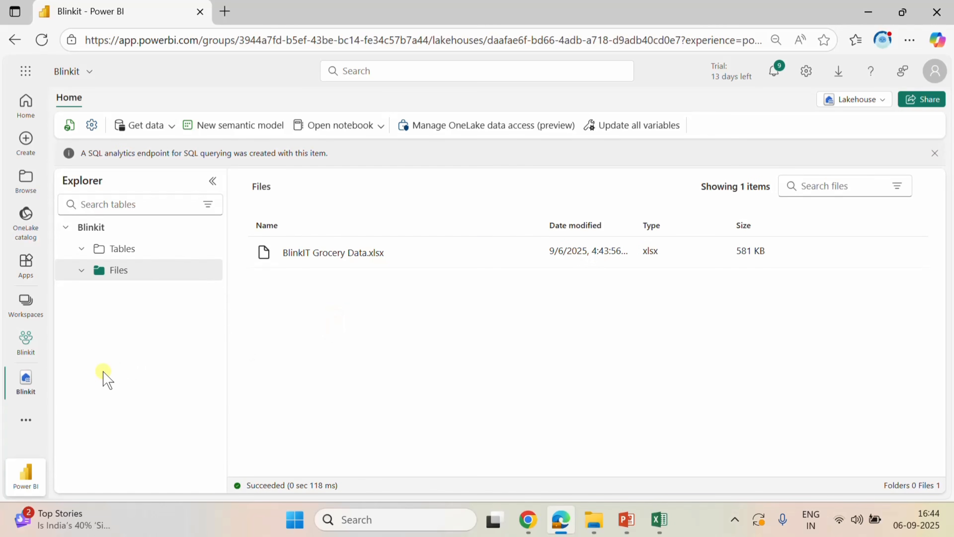
Return to the Blinkit workspace and start a new Dataflow Gen2 item, filtering the item types by "data".
{"action": "left_click", "coordinate": [26, 344]}
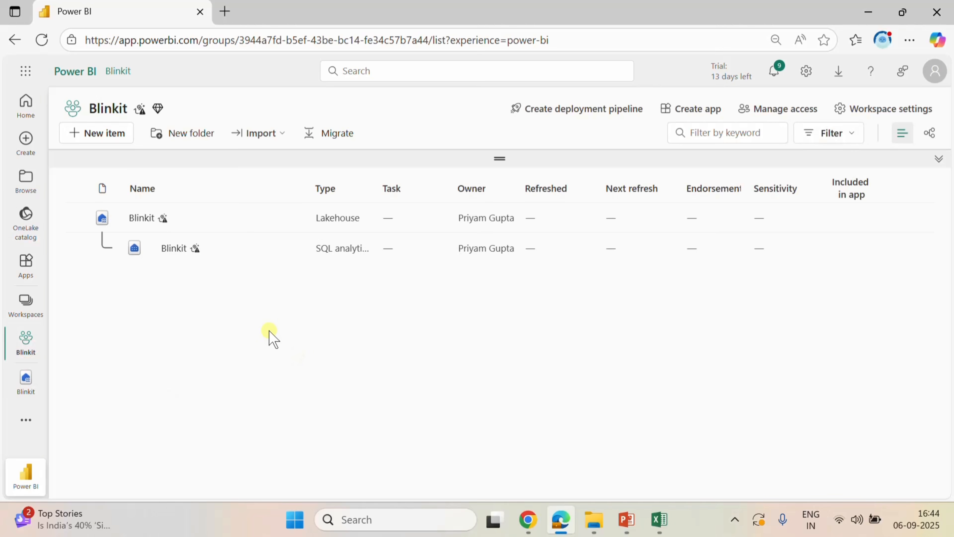
{"action": "left_click", "coordinate": [109, 134]}
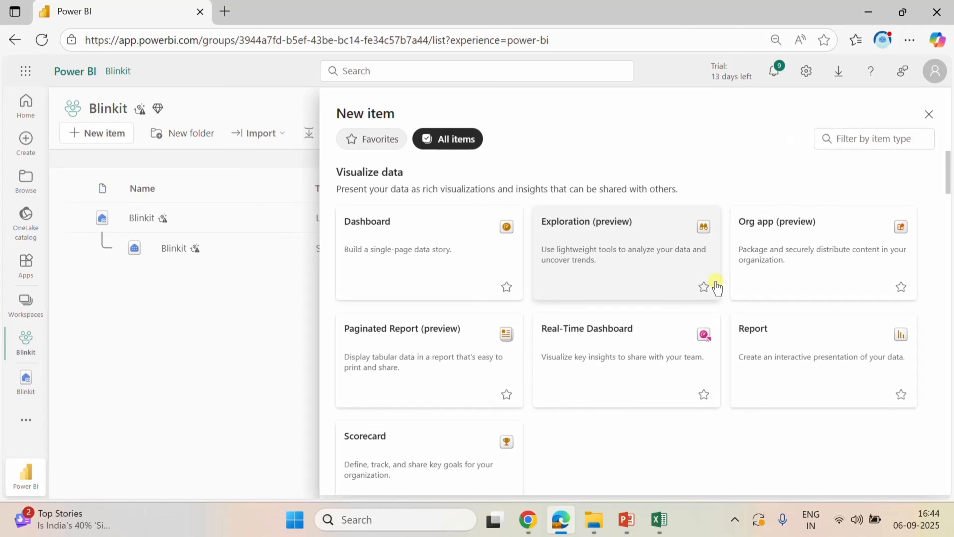
{"action": "left_click", "coordinate": [862, 140]}
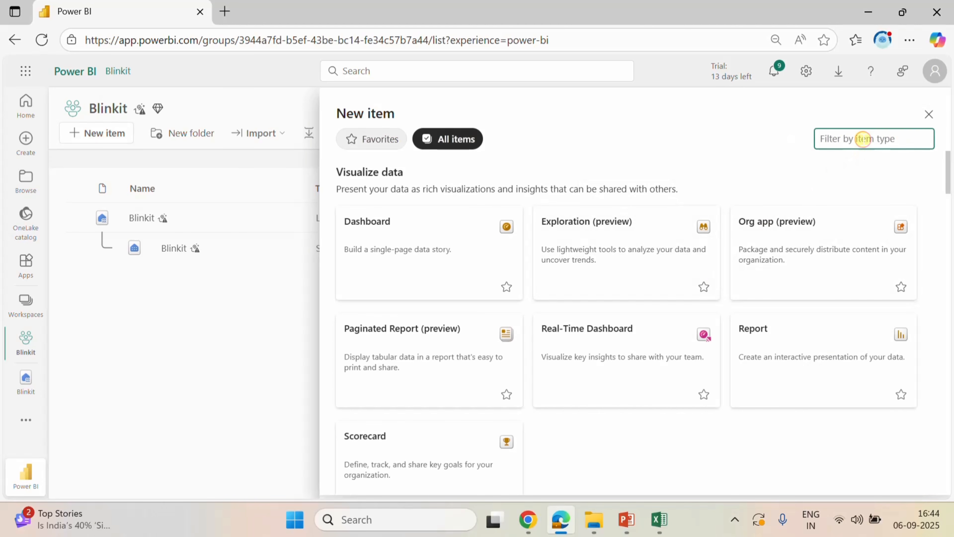
{"action": "type", "text": "data"}
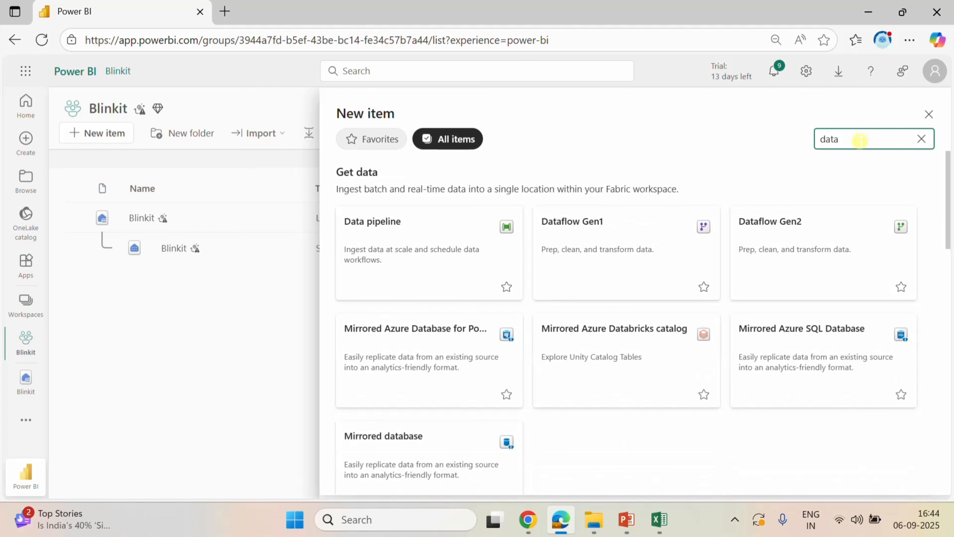
{"action": "left_click", "coordinate": [807, 246]}
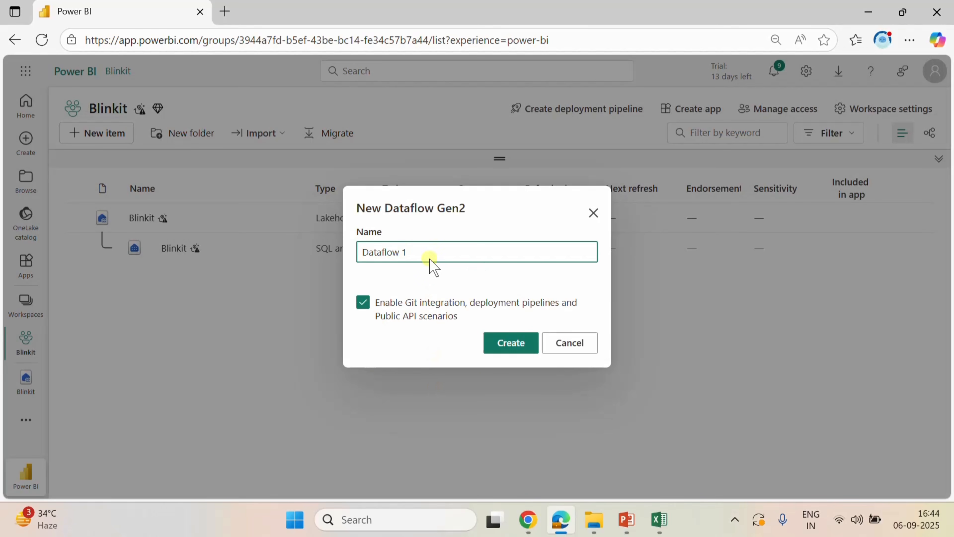
Name the dataflow Blinkit, disable Git integration, deployment pipelines and Public API scenarios, and create it.
{"action": "left_click_drag", "start_coordinate": [425, 248], "coordinate": [306, 252]}
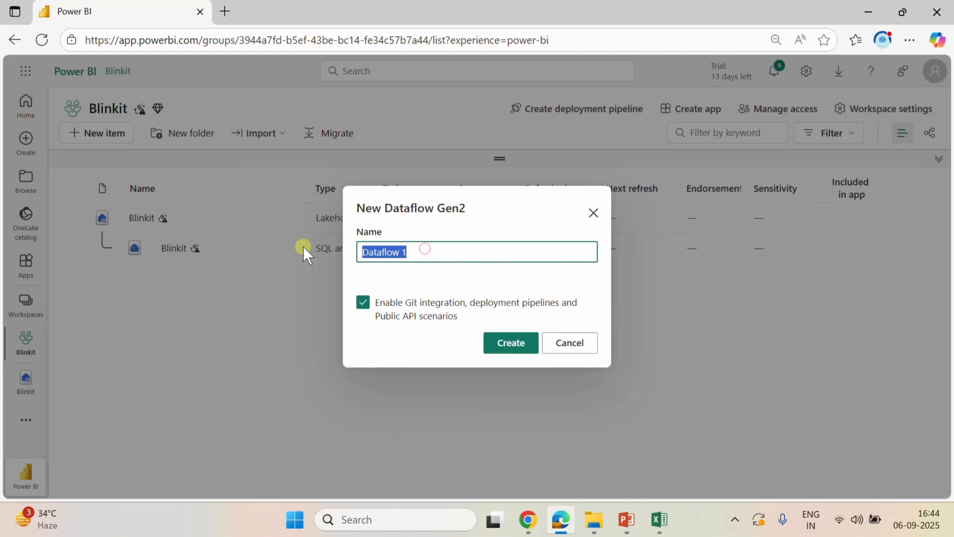
{"action": "type", "text": "Blinkit"}
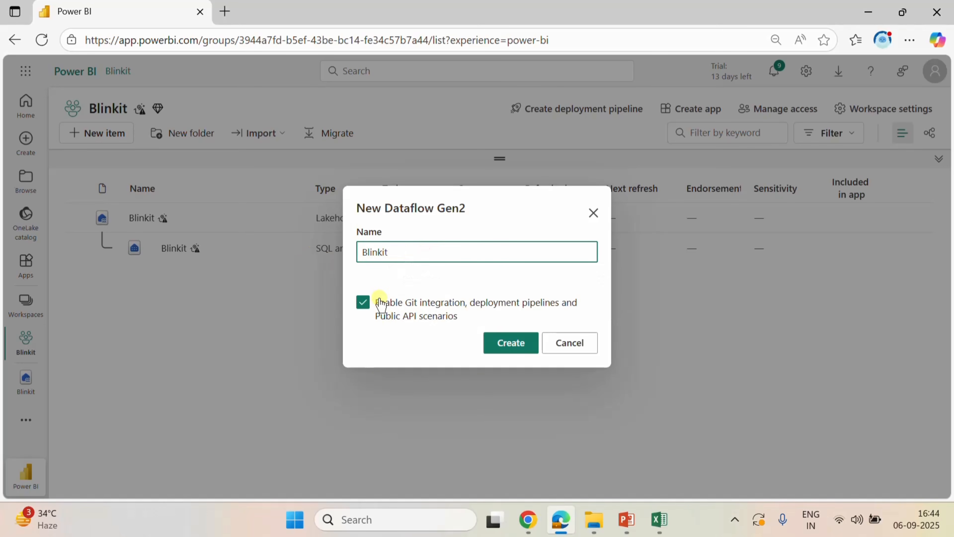
{"action": "left_click", "coordinate": [362, 302]}
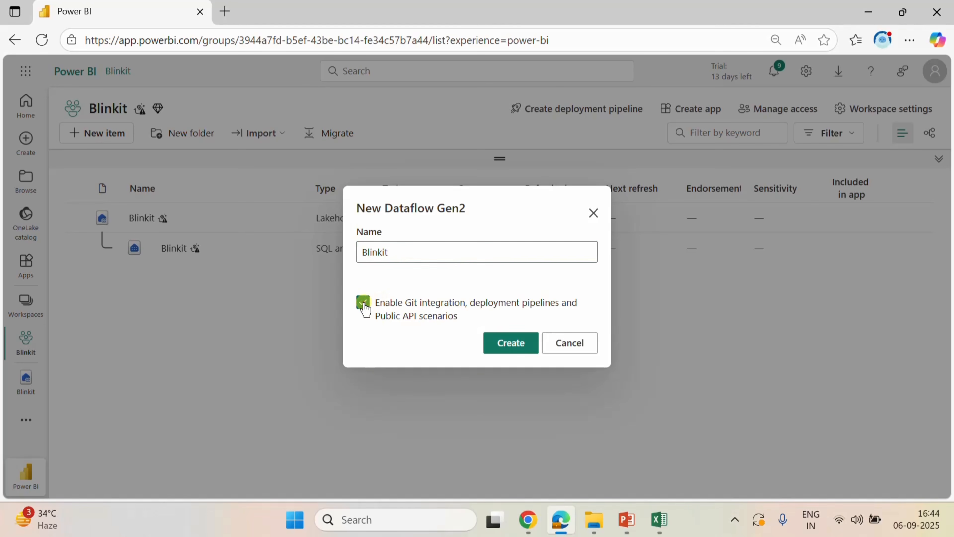
{"action": "left_click", "coordinate": [510, 348]}
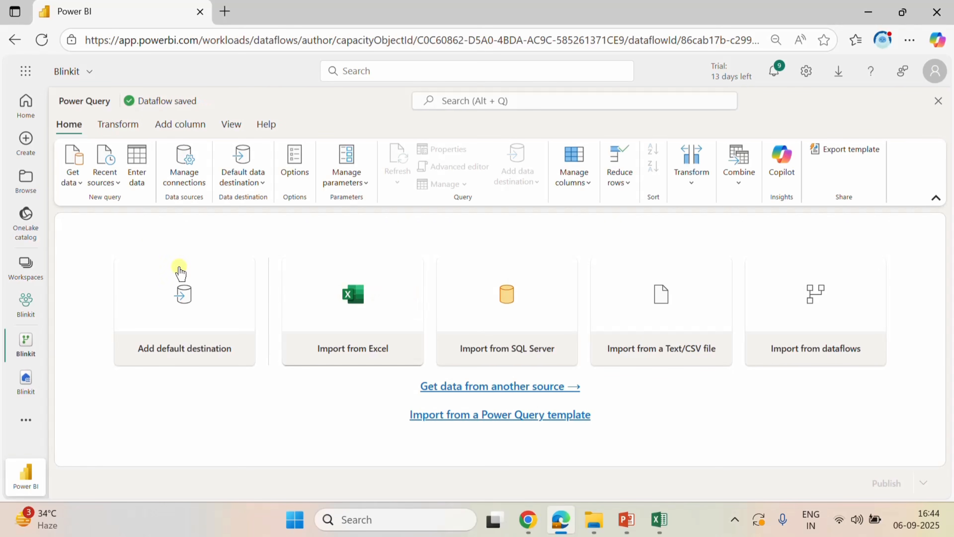
Find the Lakehouse connector among all data sources and connect to it with the organizational account.
{"action": "left_click", "coordinate": [73, 175]}
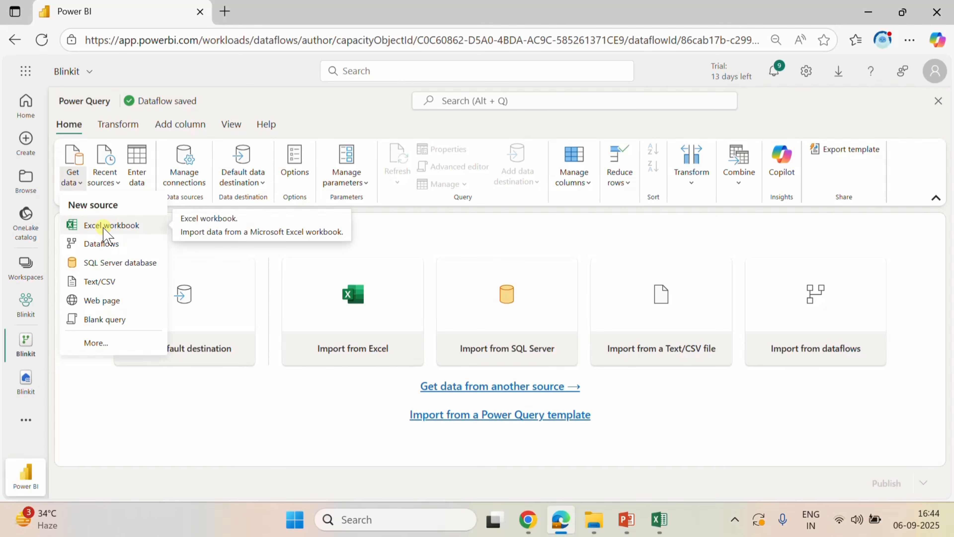
{"action": "left_click", "coordinate": [102, 341]}
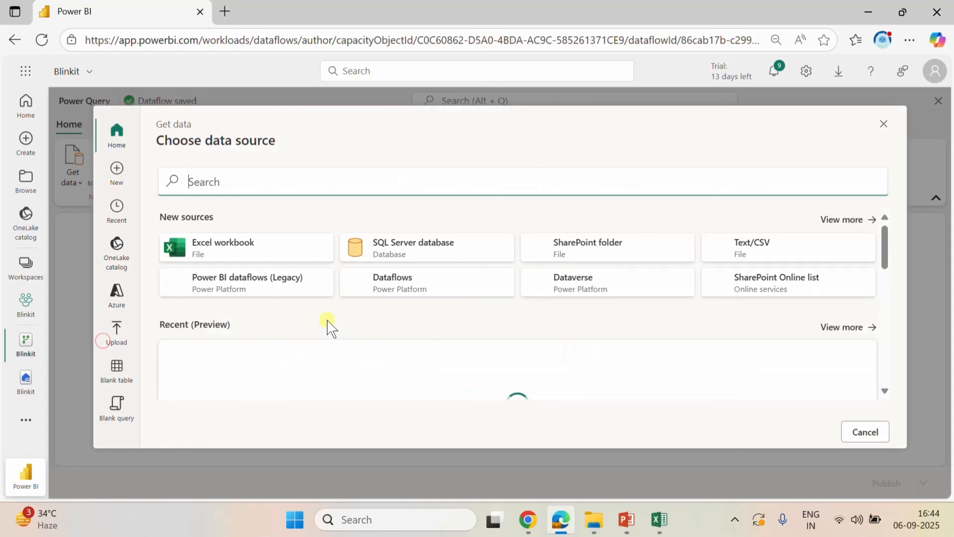
{"action": "left_click", "coordinate": [289, 196]}
{"action": "left_click", "coordinate": [286, 191]}
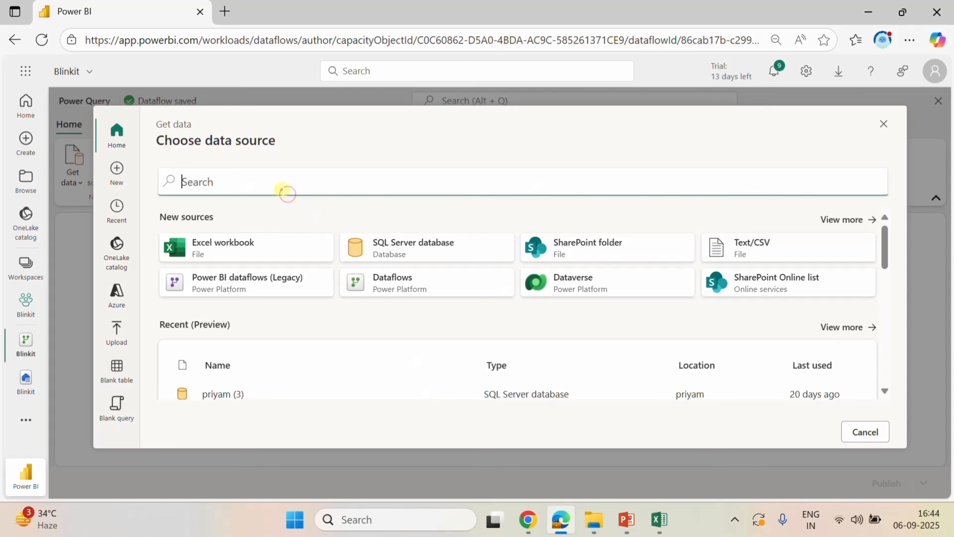
{"action": "type", "text": "lak"}
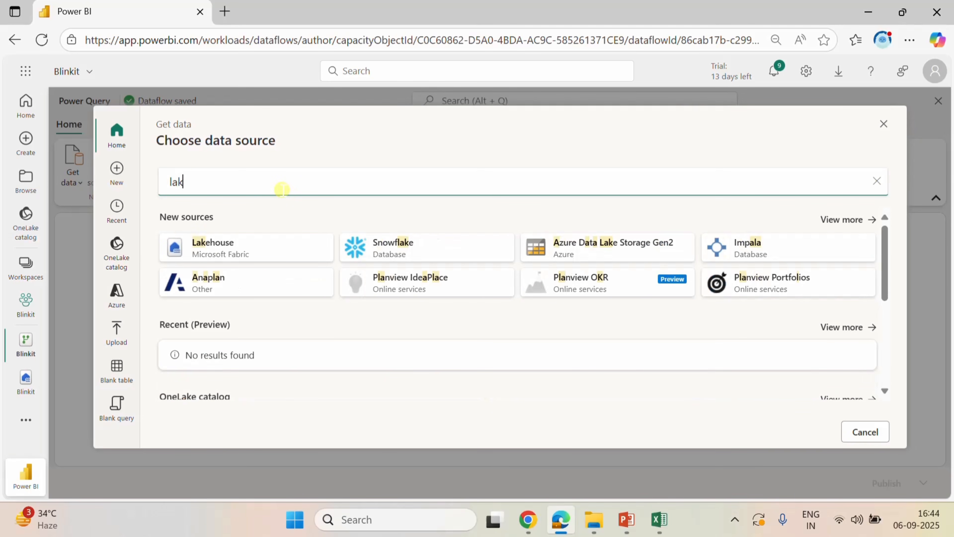
{"action": "left_click", "coordinate": [274, 248]}
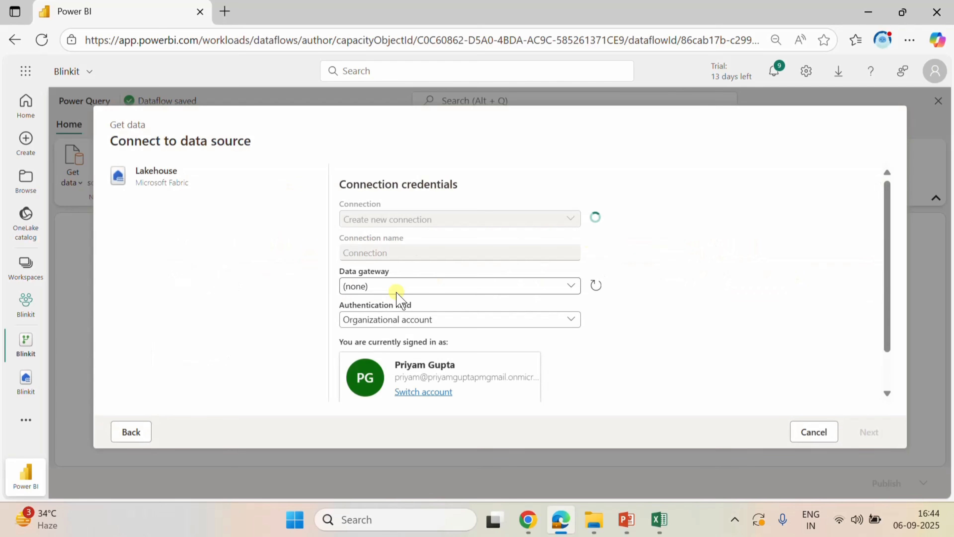
{"action": "left_click", "coordinate": [869, 431]}
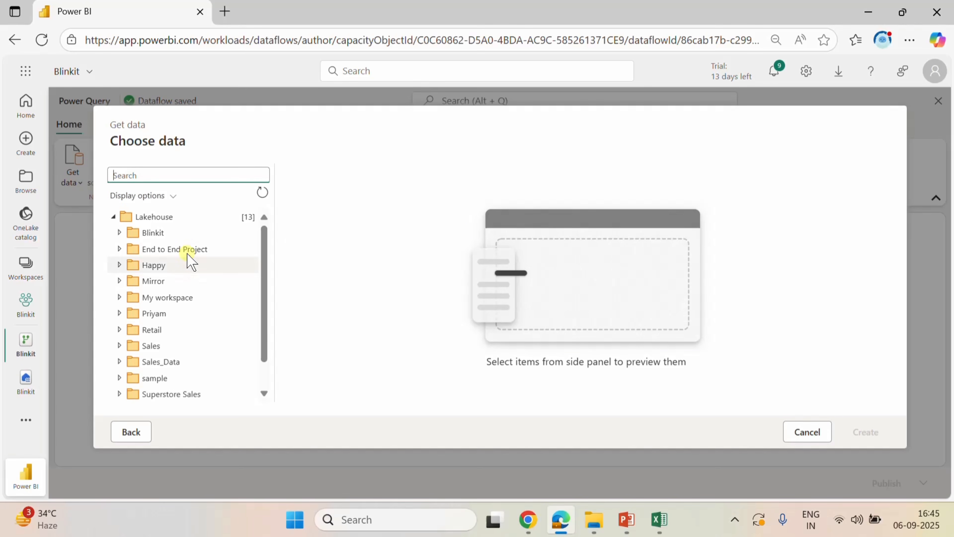
Select BlinkIT Grocery Data.xlsx from the Files folder of the Blinkit lakehouse and create a query from it.
{"action": "left_click", "coordinate": [119, 232]}
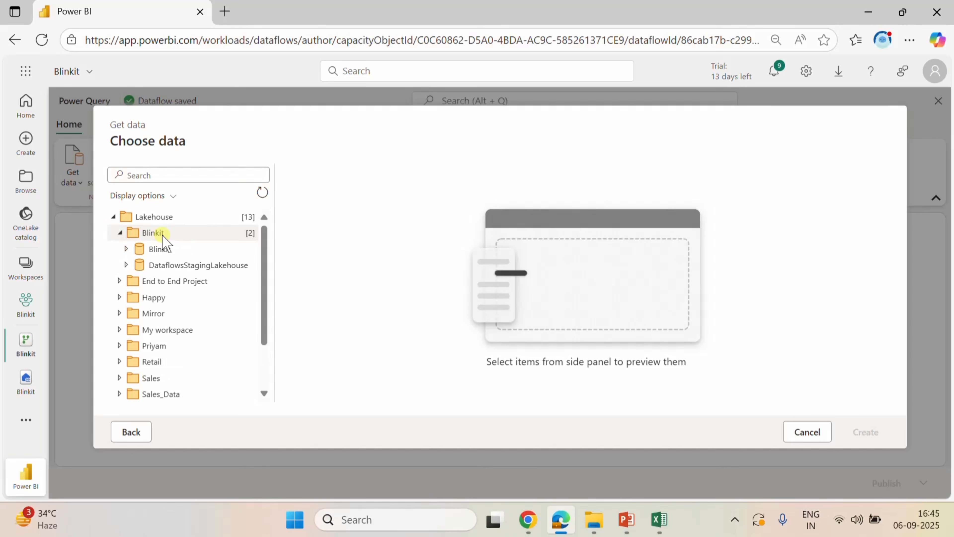
{"action": "left_click", "coordinate": [166, 250]}
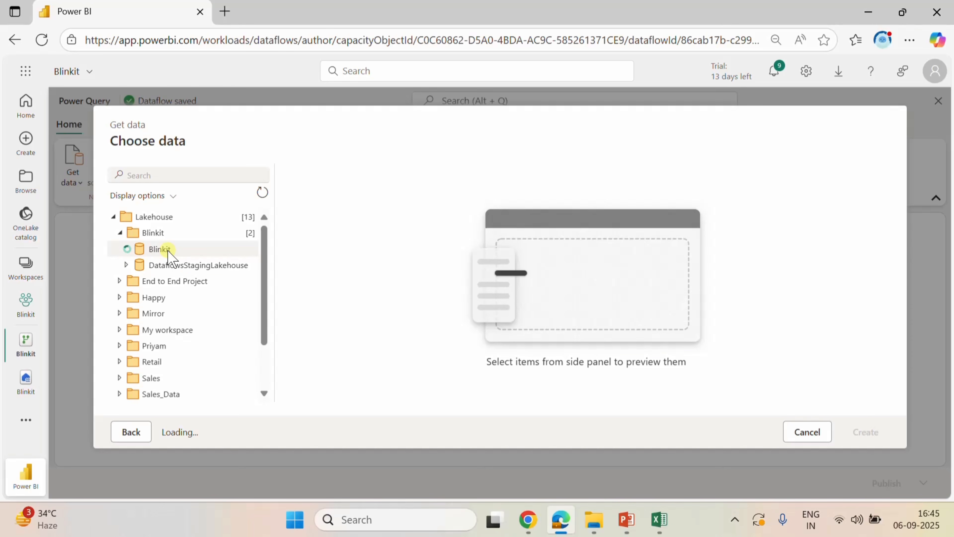
{"action": "left_click", "coordinate": [169, 265]}
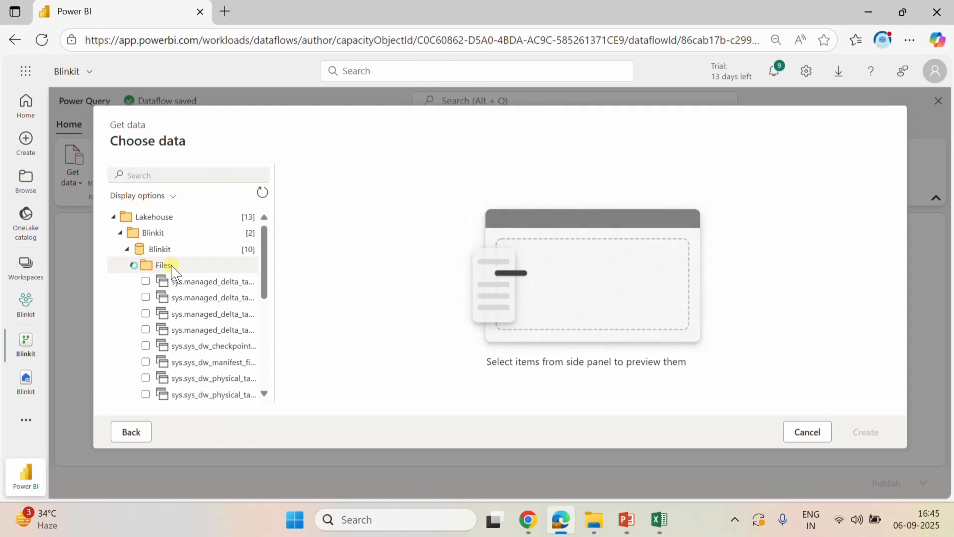
{"action": "left_click", "coordinate": [163, 281]}
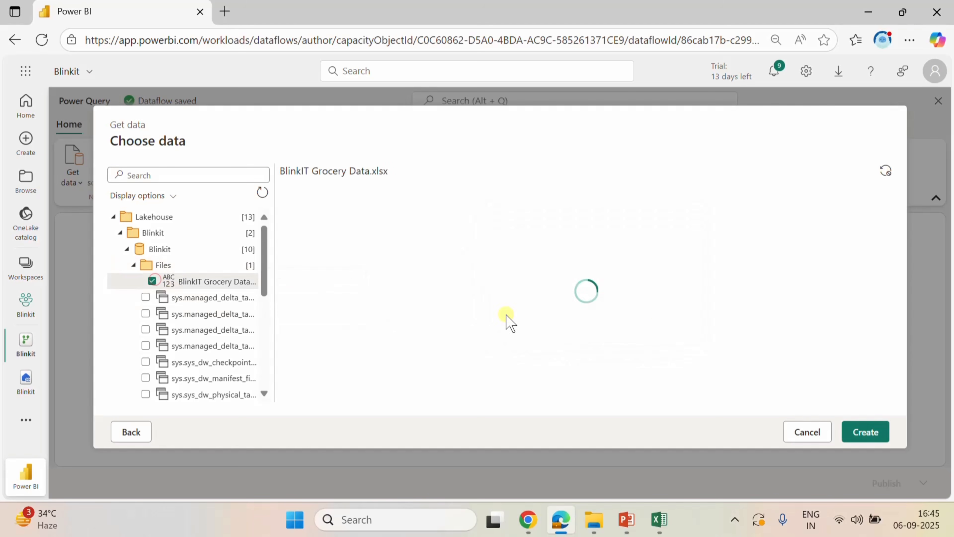
{"action": "left_click", "coordinate": [866, 431]}
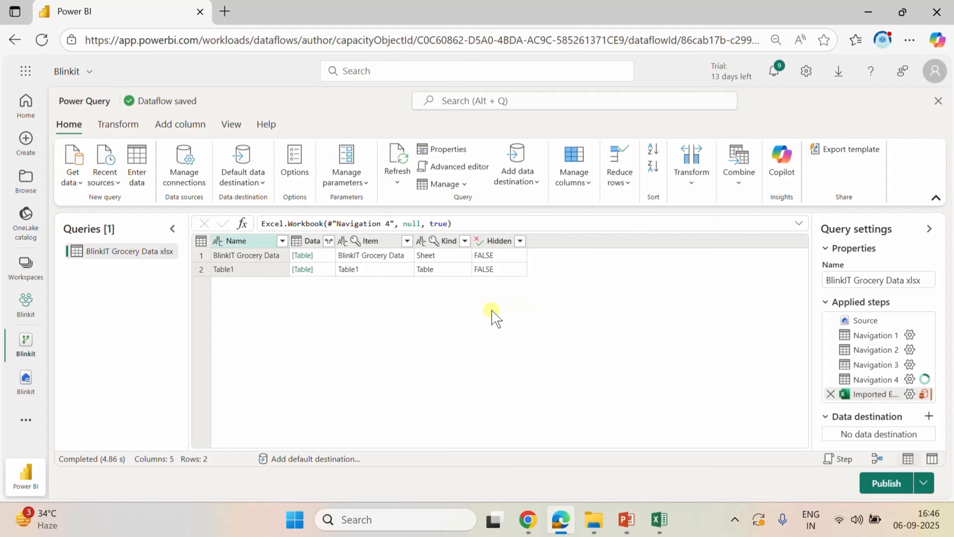
Load the table of the BlinkIT Grocery Data sheet and review its columns from Item Fat Content to Rating.
{"action": "left_click", "coordinate": [303, 255]}
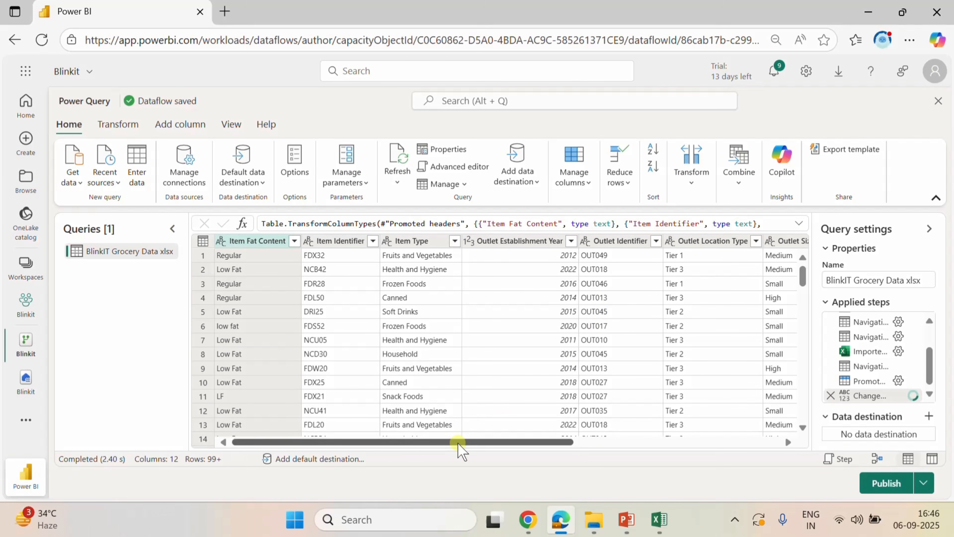
{"action": "left_click_drag", "start_coordinate": [457, 442], "coordinate": [744, 440]}
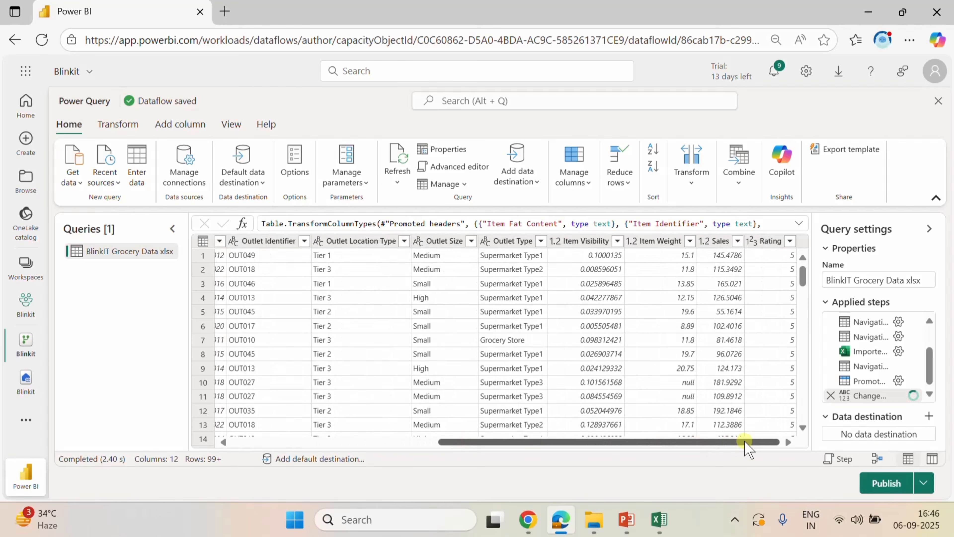
{"action": "left_click_drag", "start_coordinate": [626, 442], "coordinate": [340, 442]}
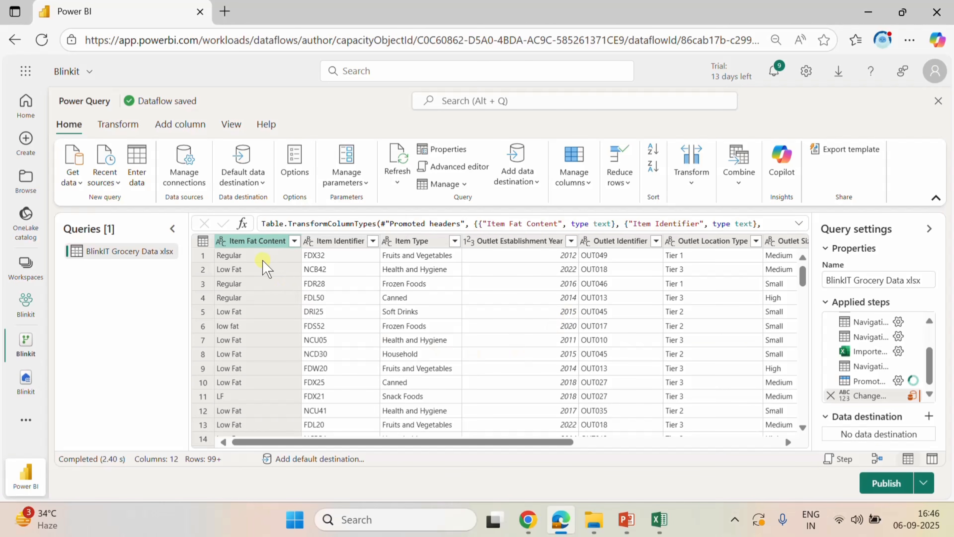
Check the distinct values of the Item Fat Content column and replace LF with Low Fat.
{"action": "left_click", "coordinate": [295, 241]}
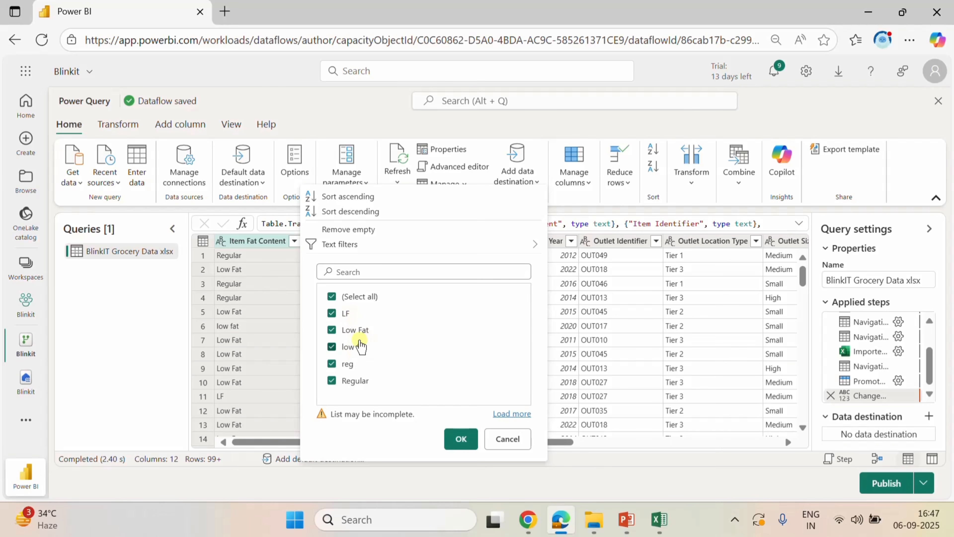
{"action": "left_click", "coordinate": [507, 438]}
{"action": "left_click", "coordinate": [295, 241]}
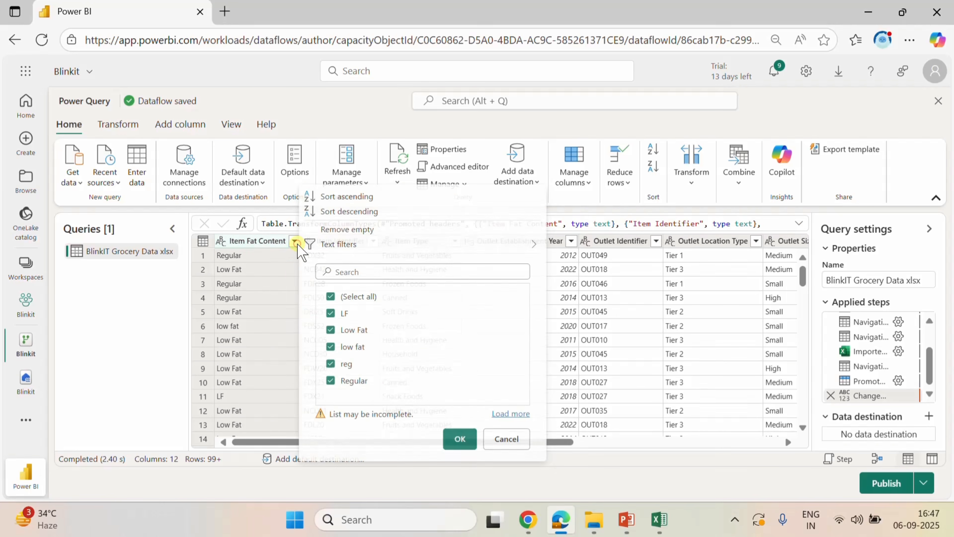
{"action": "right_click", "coordinate": [251, 243]}
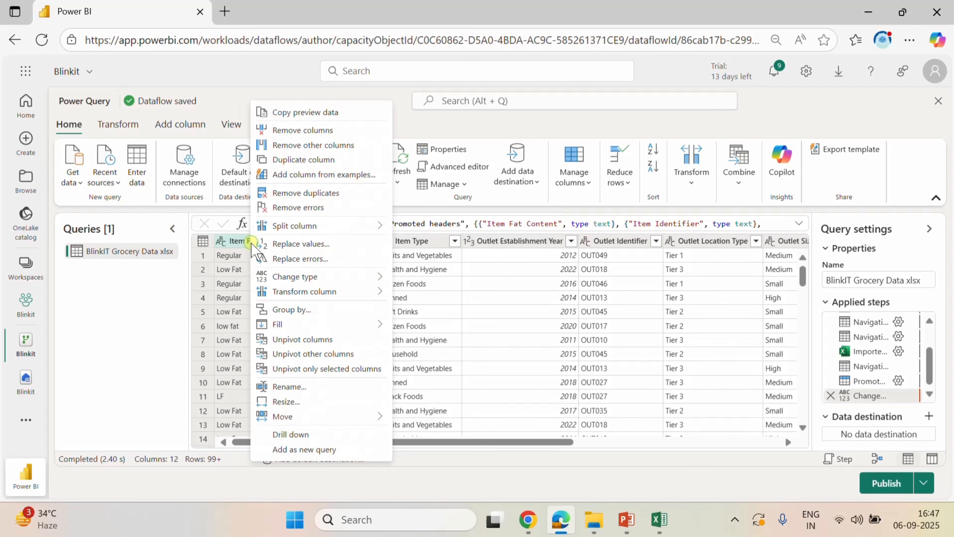
{"action": "left_click", "coordinate": [319, 243]}
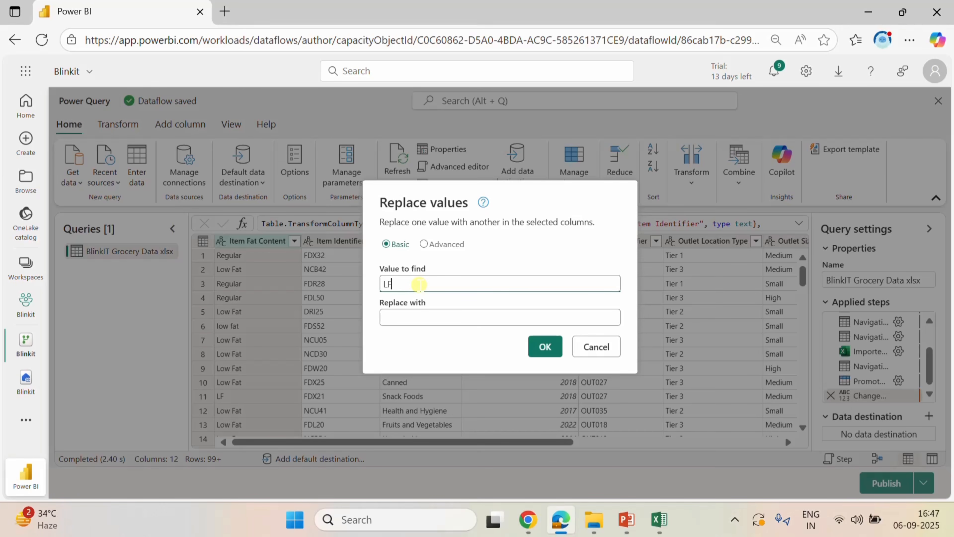
{"action": "left_click", "coordinate": [408, 318]}
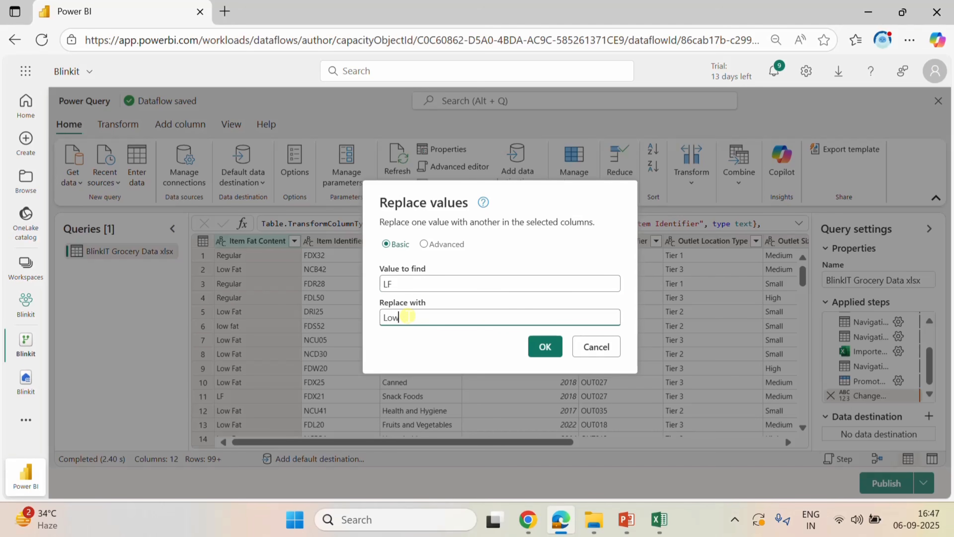
{"action": "type", "text": "Low Fat"}
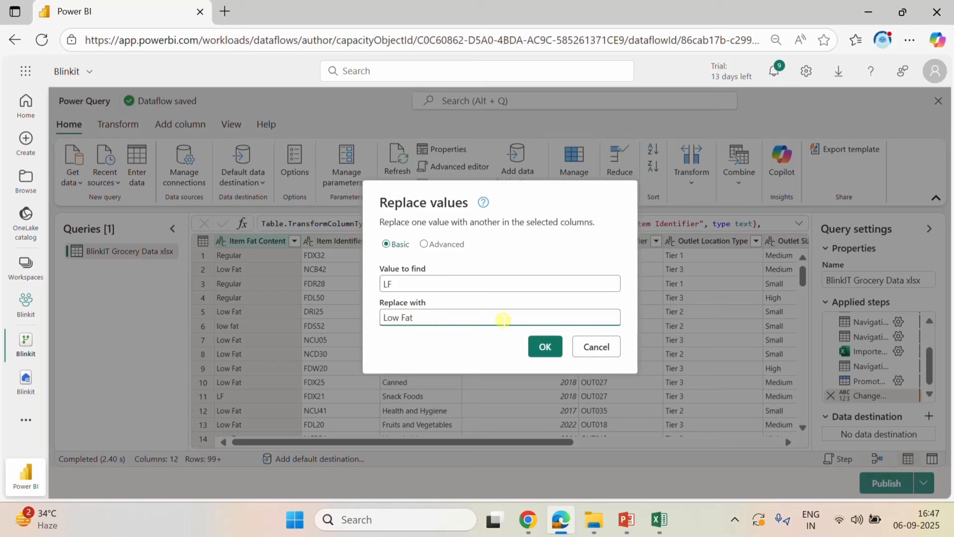
{"action": "left_click", "coordinate": [547, 345]}
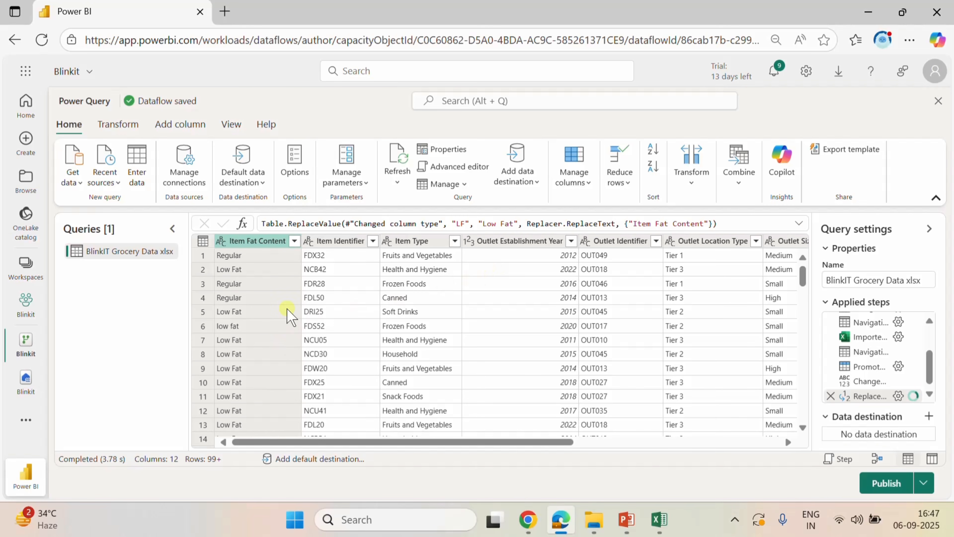
Replace the lowercase value low fat with Low Fat in the Item Fat Content column.
{"action": "left_click", "coordinate": [294, 241]}
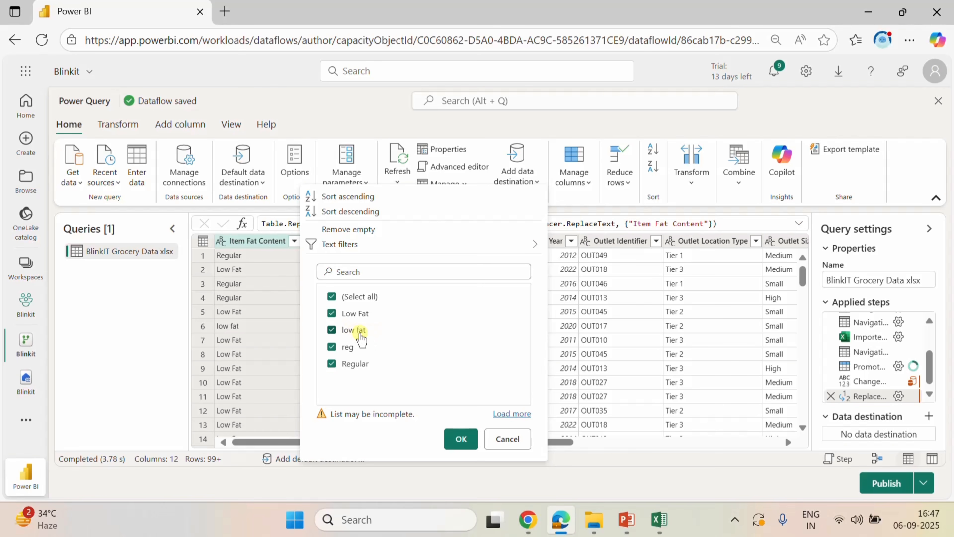
{"action": "left_click", "coordinate": [506, 439]}
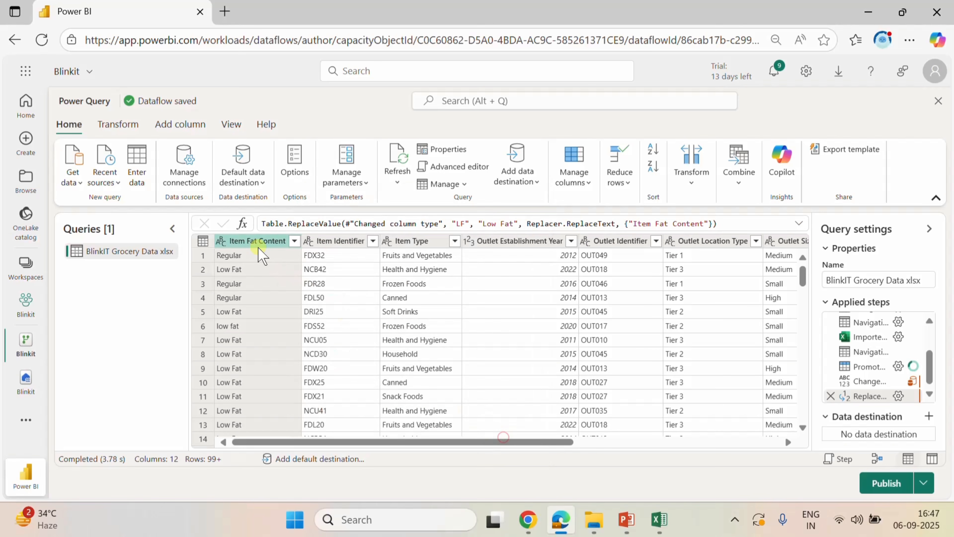
{"action": "right_click", "coordinate": [256, 243]}
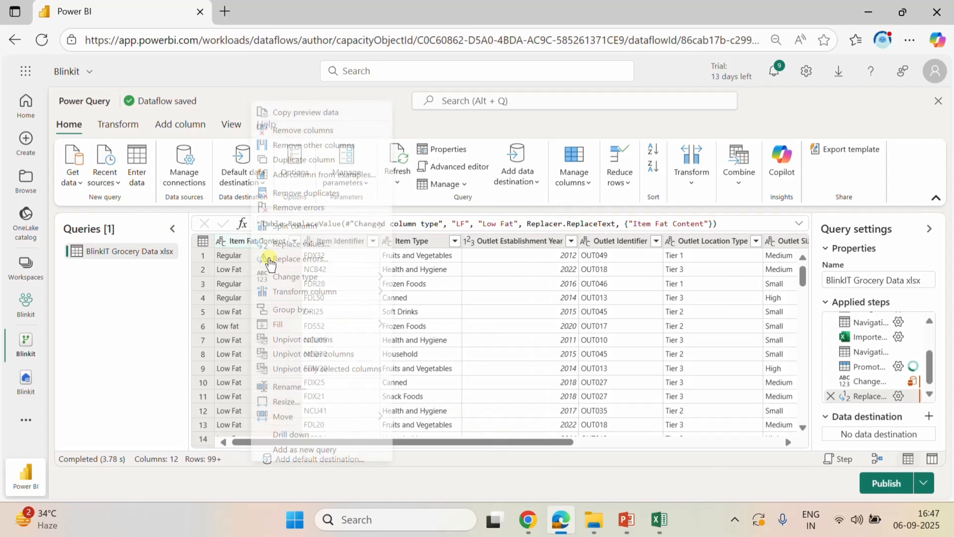
{"action": "left_click", "coordinate": [306, 245]}
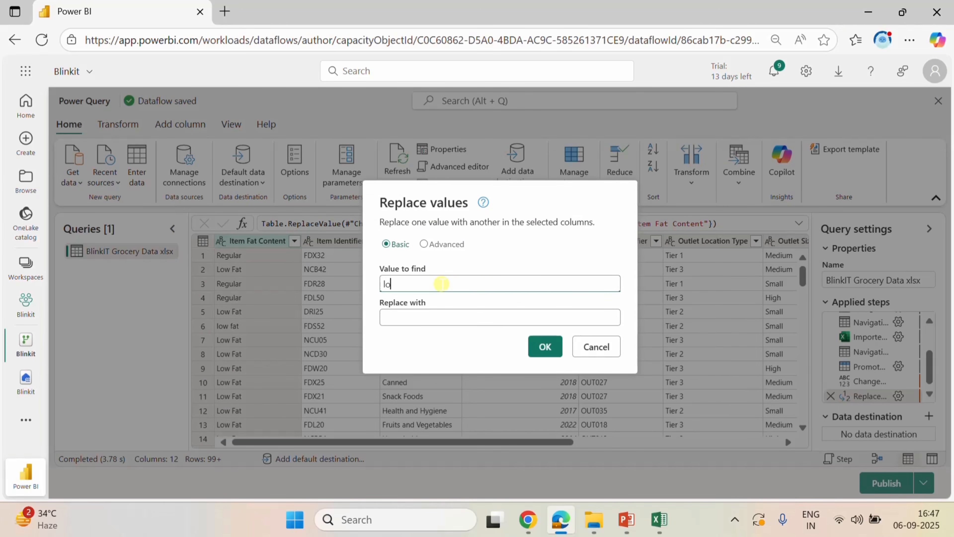
{"action": "type", "text": "low fat"}
{"action": "left_click", "coordinate": [434, 314]}
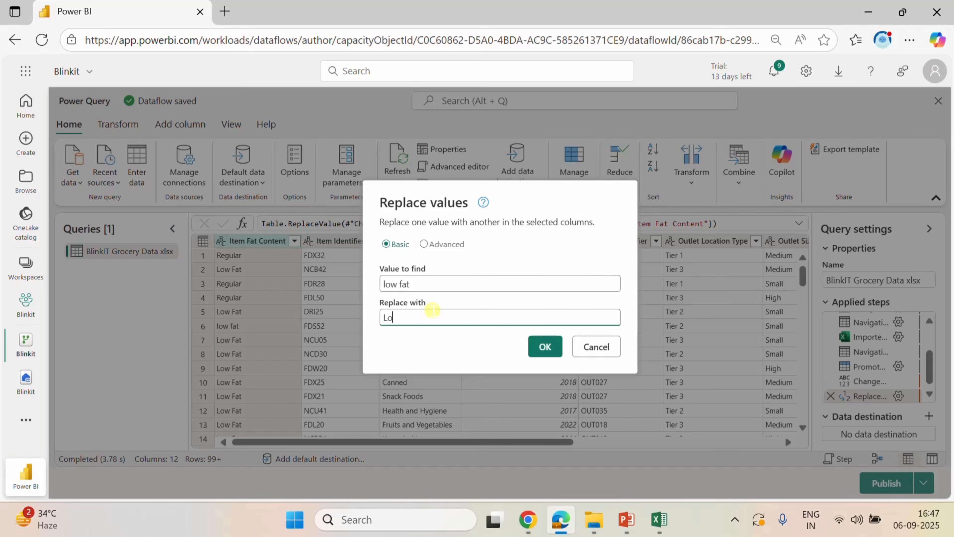
{"action": "type", "text": "Low Fat"}
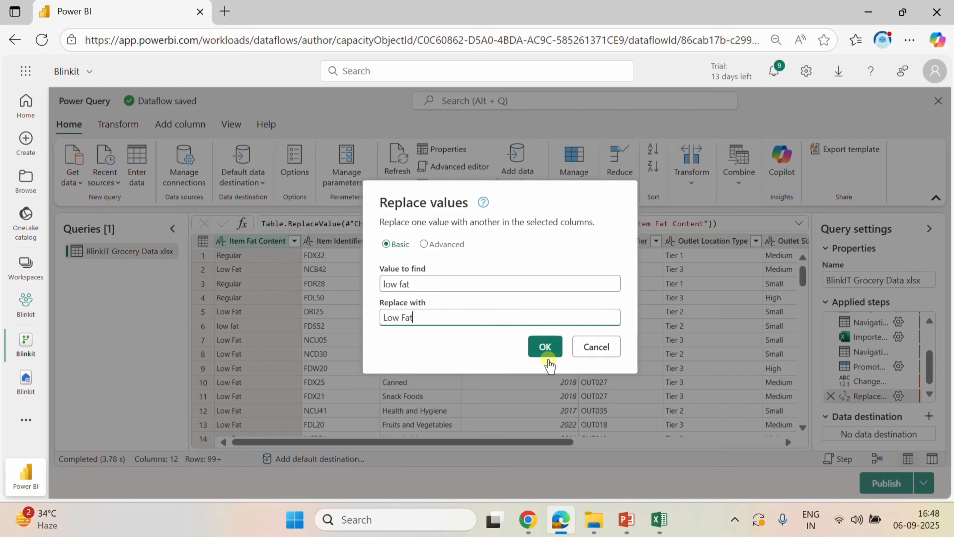
{"action": "left_click", "coordinate": [547, 355]}
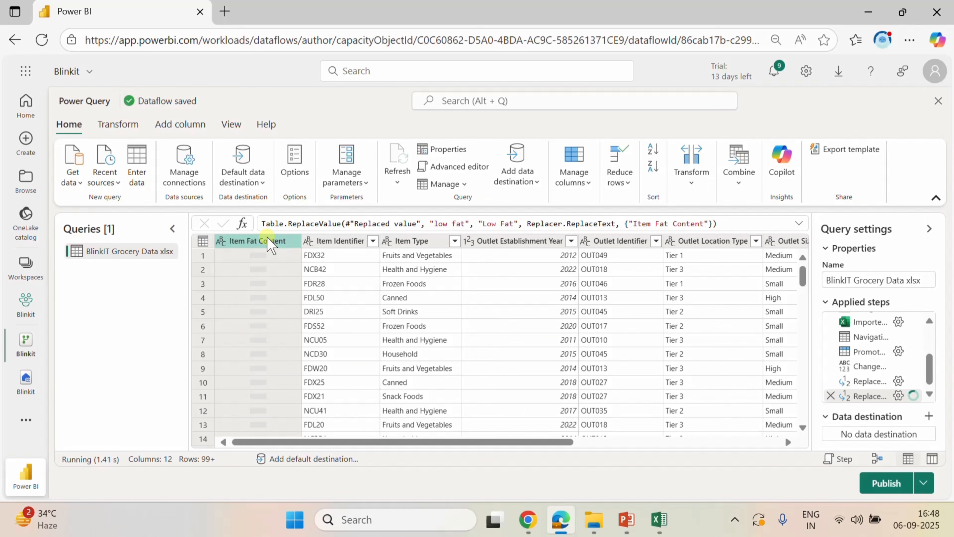
Replace the value reg with Regular in the Item Fat Content column.
{"action": "right_click", "coordinate": [268, 243]}
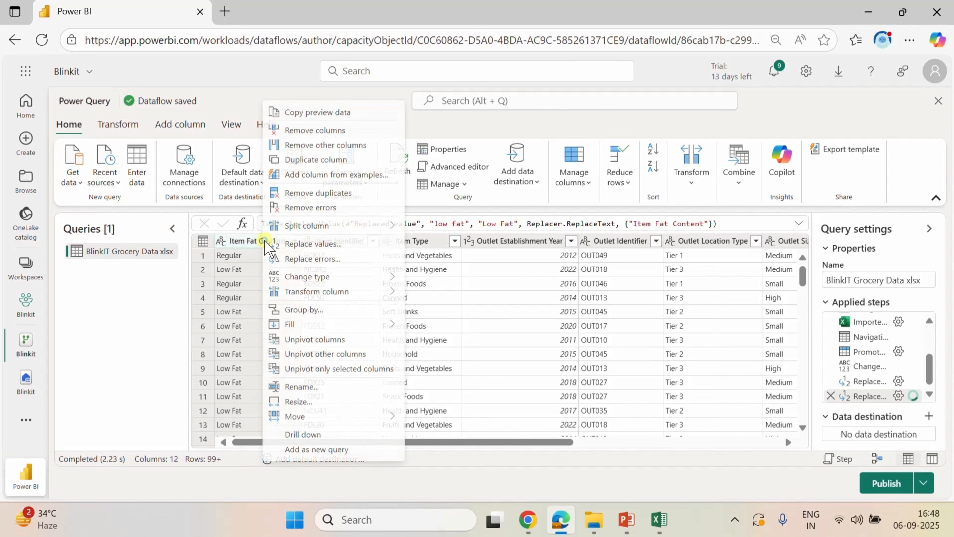
{"action": "left_click", "coordinate": [311, 244]}
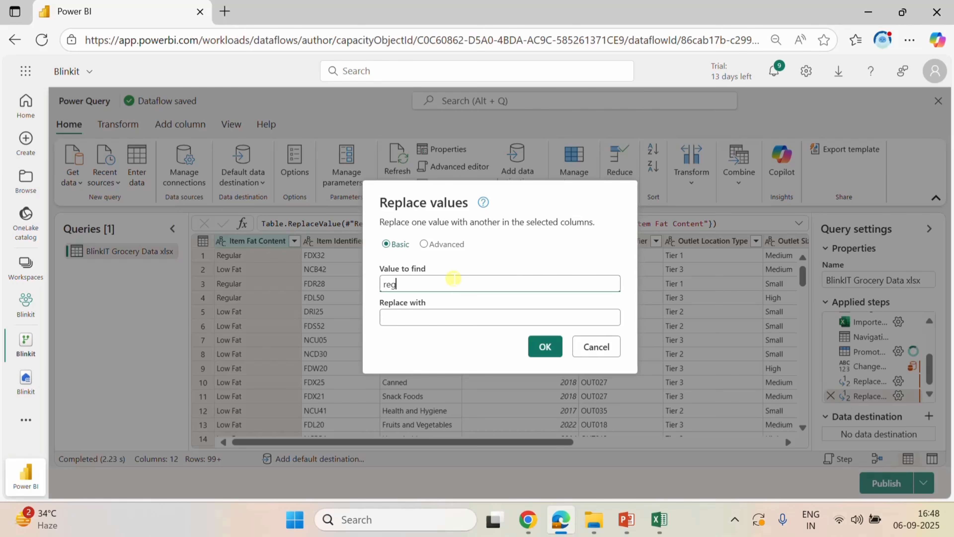
{"action": "left_click", "coordinate": [435, 318]}
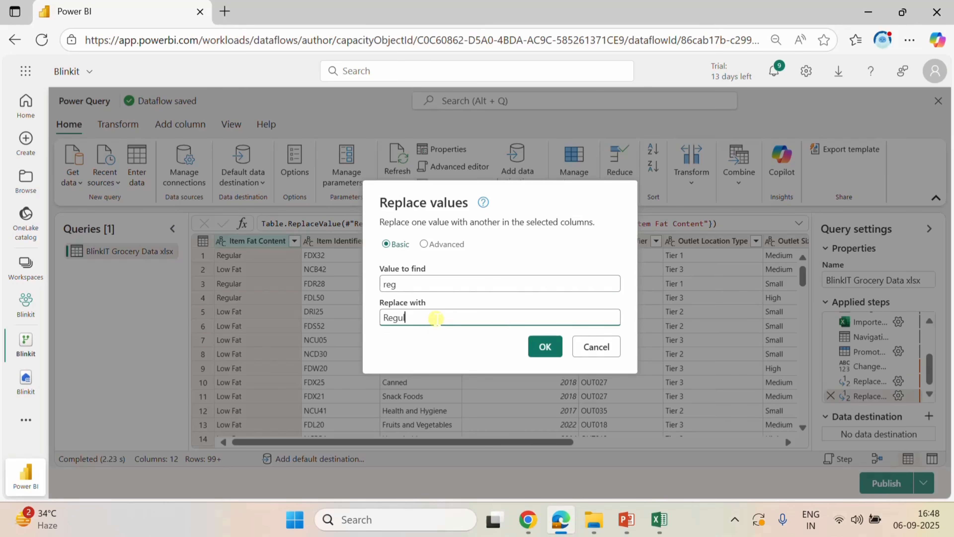
{"action": "left_click", "coordinate": [546, 348]}
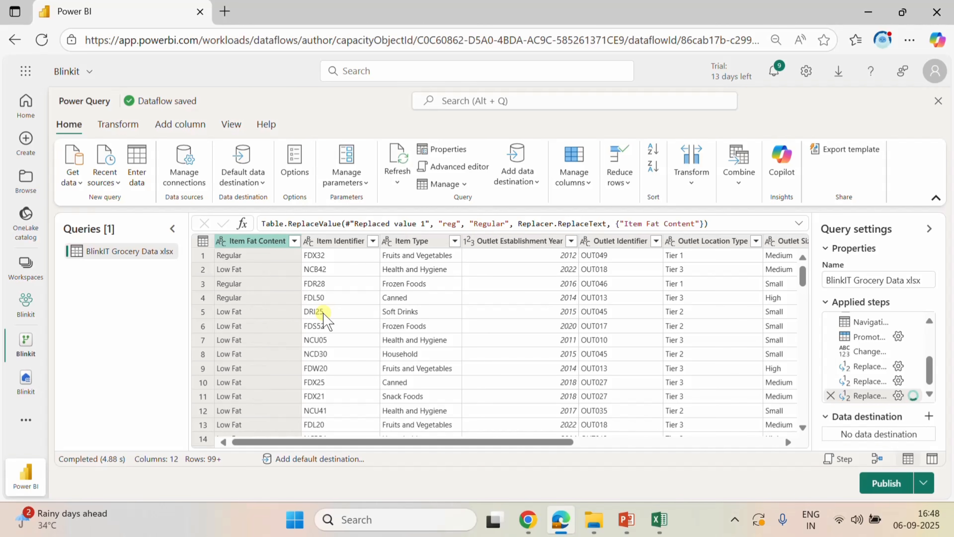
Check the complete list of distinct values in Item Fat Content and look through those in Item Identifier.
{"action": "left_click", "coordinate": [294, 241]}
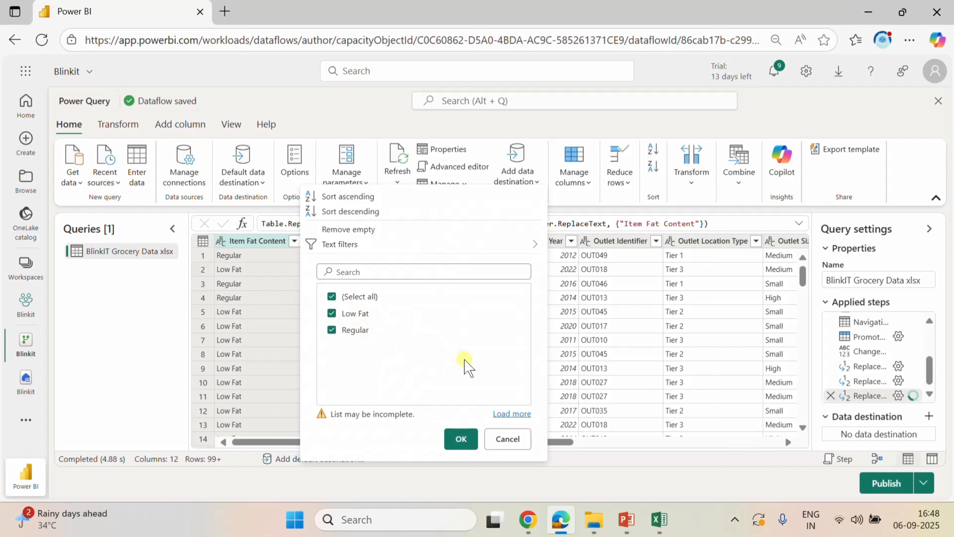
{"action": "left_click", "coordinate": [515, 414]}
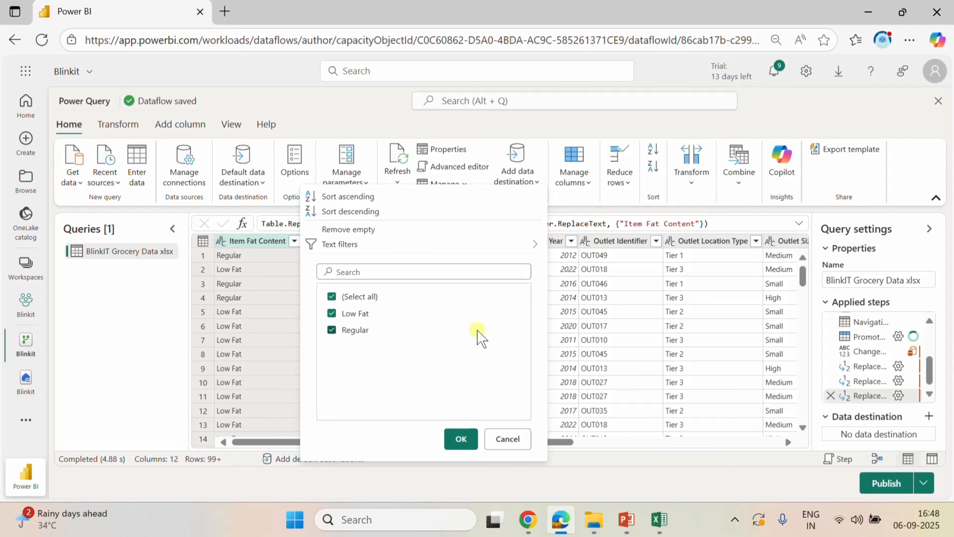
{"action": "left_click", "coordinate": [508, 440]}
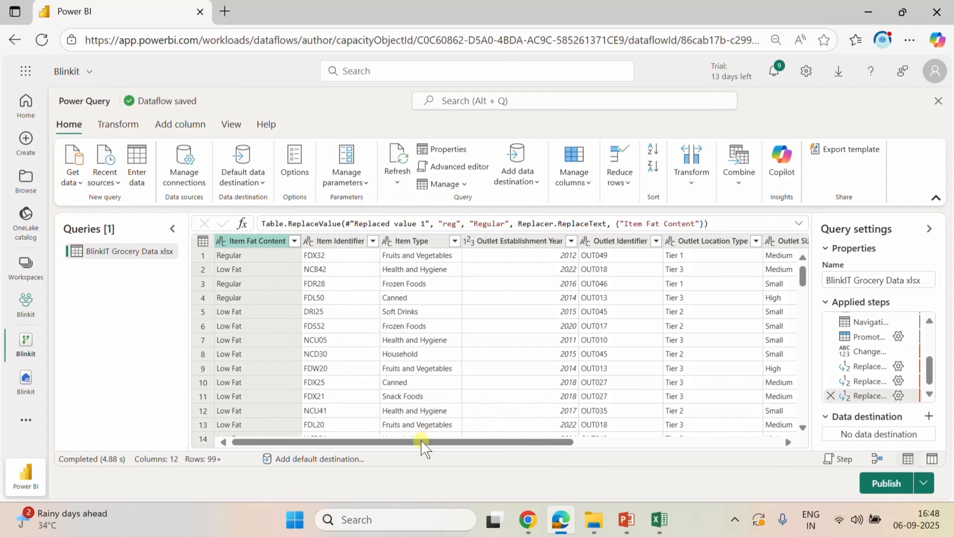
{"action": "left_click", "coordinate": [373, 241]}
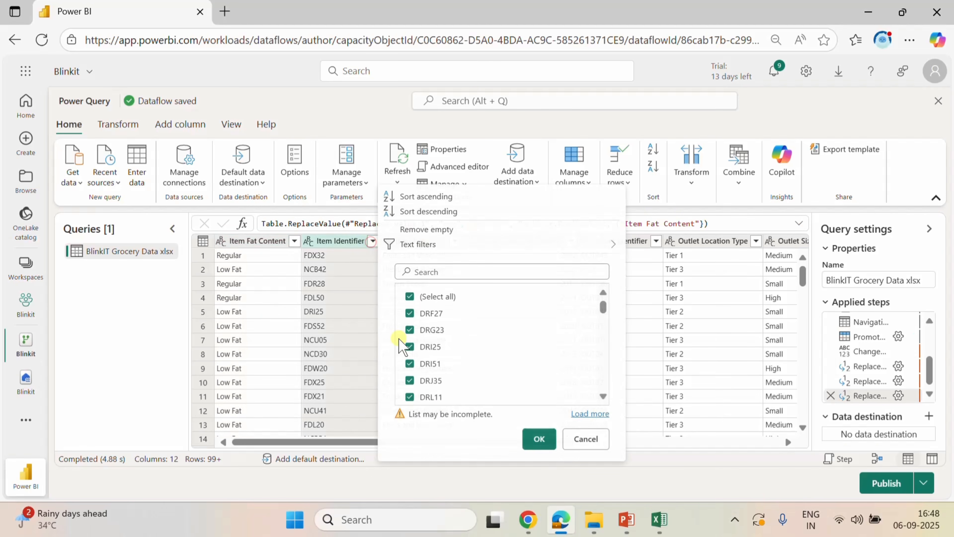
{"action": "scroll", "coordinate": [524, 350], "scroll_direction": "down", "scroll_amount": 10}
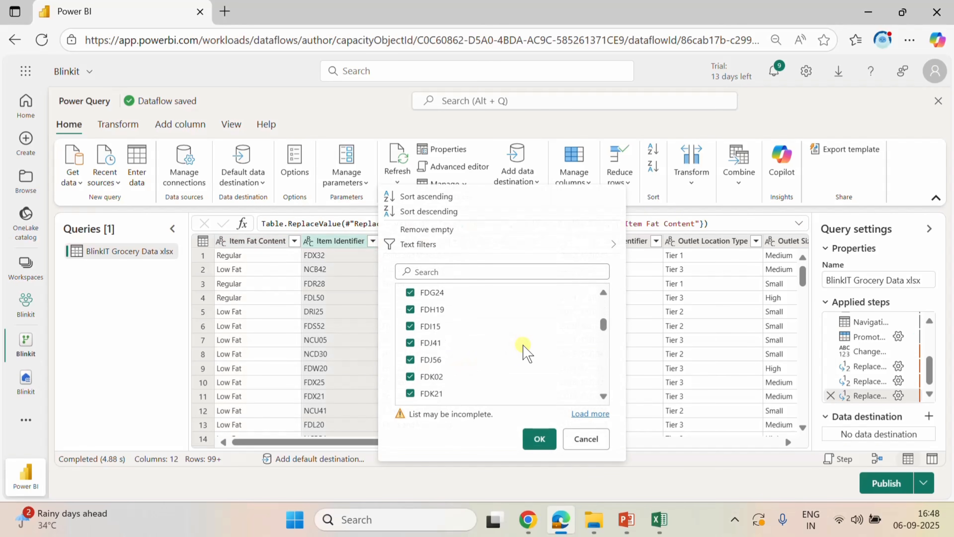
{"action": "left_click", "coordinate": [588, 413]}
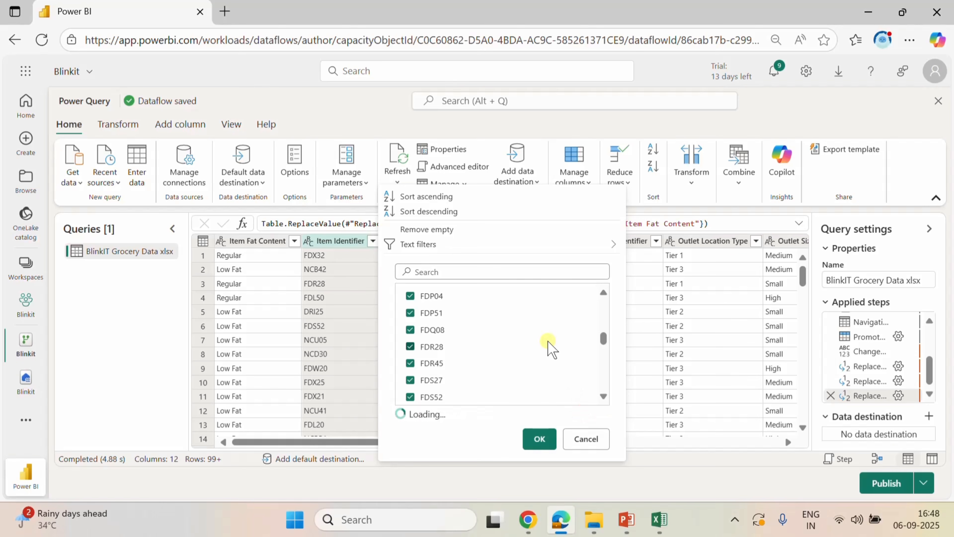
{"action": "left_click", "coordinate": [587, 438]}
Enable the column profile for the data preview, with column quality details and value distribution shown.
{"action": "left_click", "coordinate": [190, 125]}
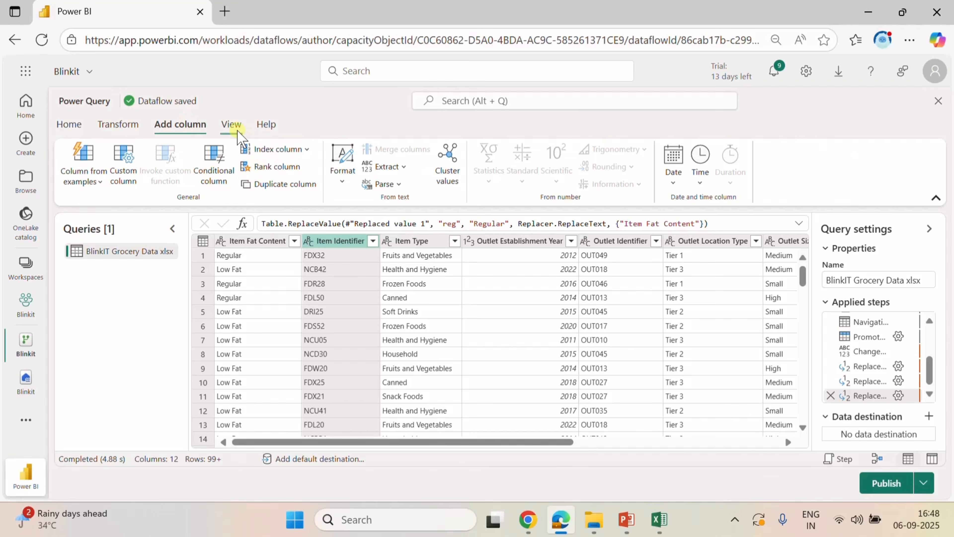
{"action": "left_click", "coordinate": [231, 125]}
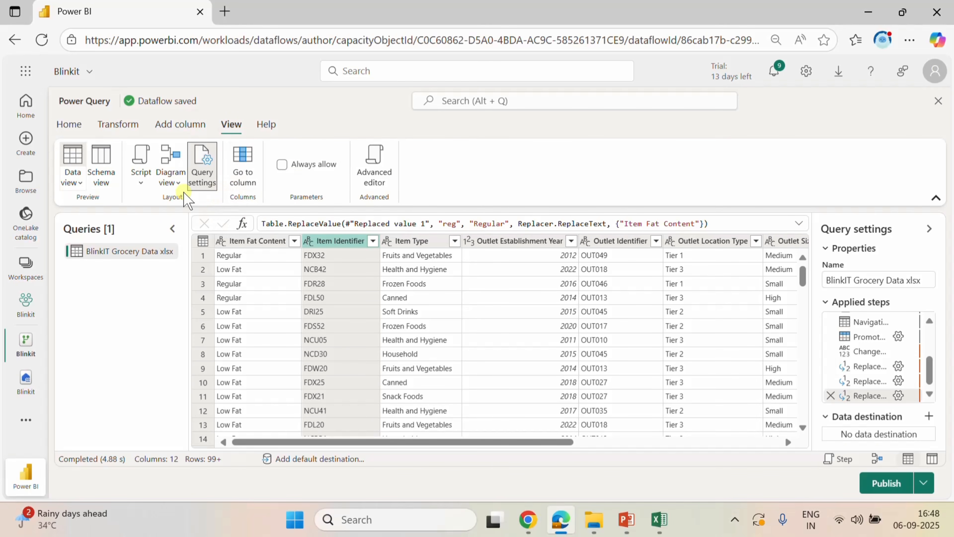
{"action": "left_click", "coordinate": [80, 183]}
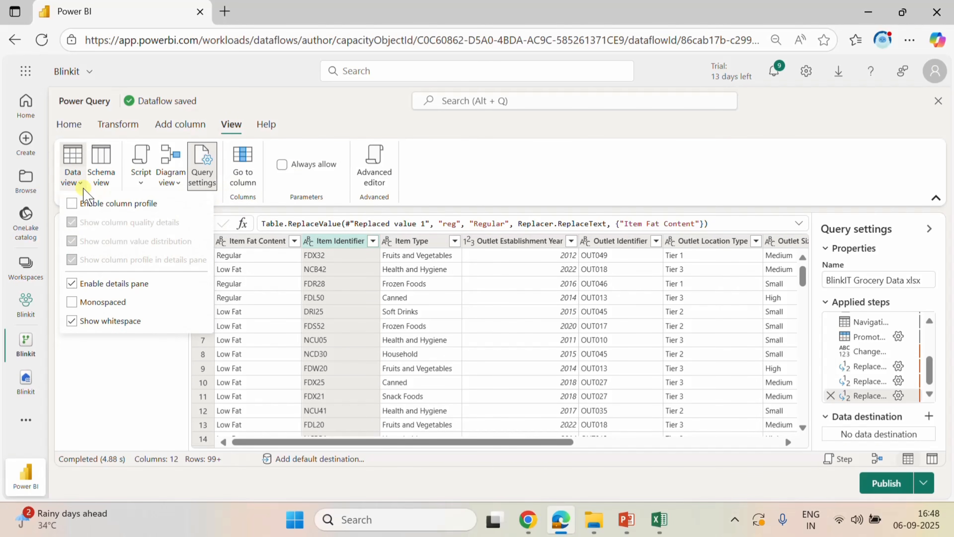
{"action": "left_click", "coordinate": [72, 203]}
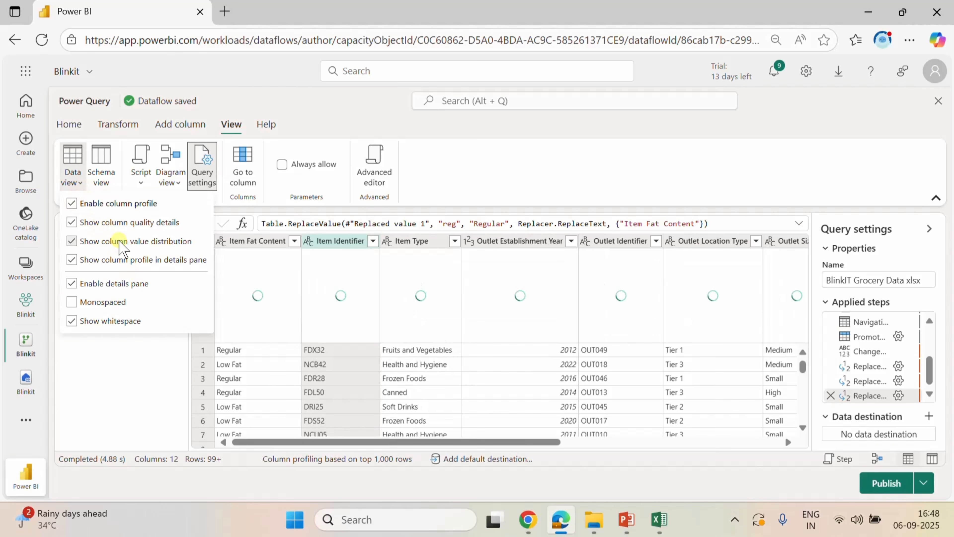
{"action": "left_click", "coordinate": [92, 392]}
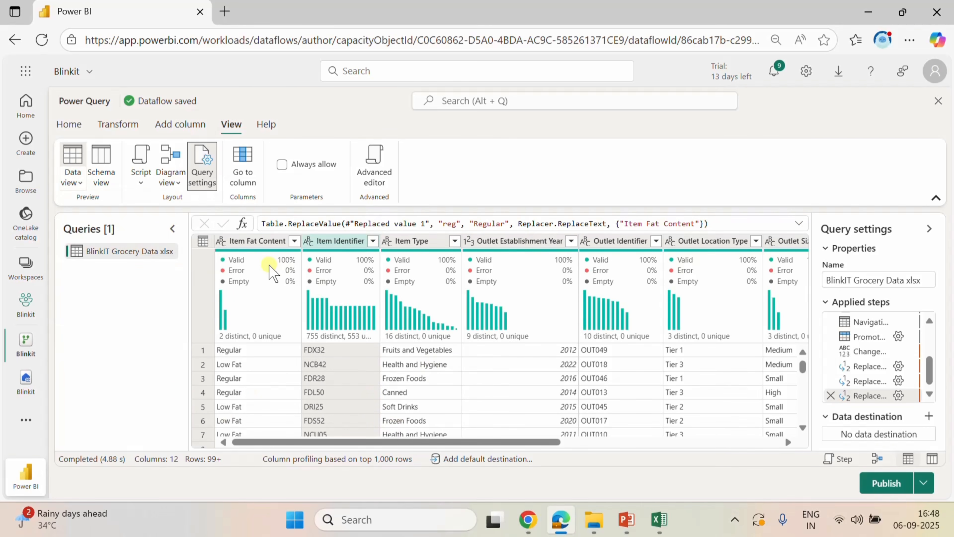
Review the valid, error and empty percentages of all columns through Rating, and inspect the Item Weight rows for missing values.
{"action": "mouse_move", "coordinate": [255, 265]}
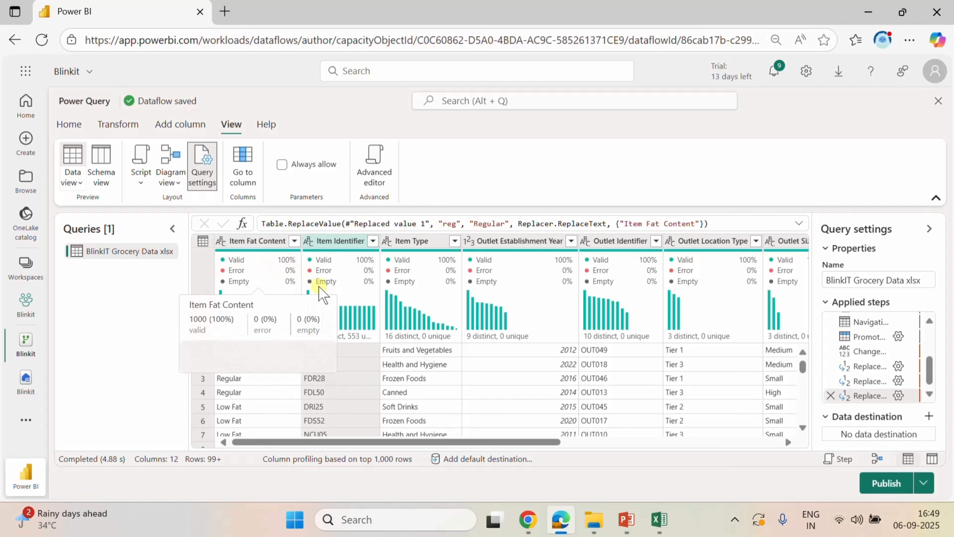
{"action": "mouse_move", "coordinate": [347, 265]}
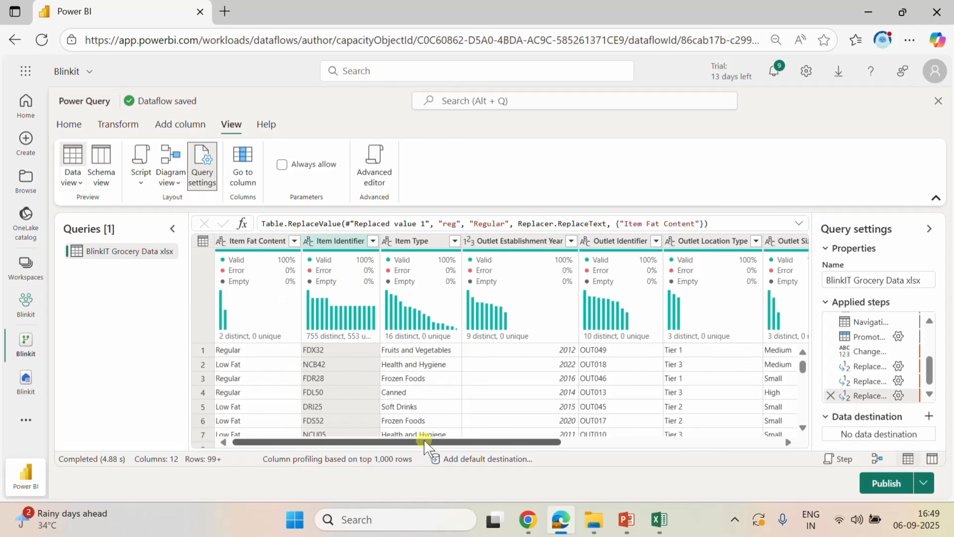
{"action": "left_click_drag", "start_coordinate": [426, 444], "coordinate": [650, 441]}
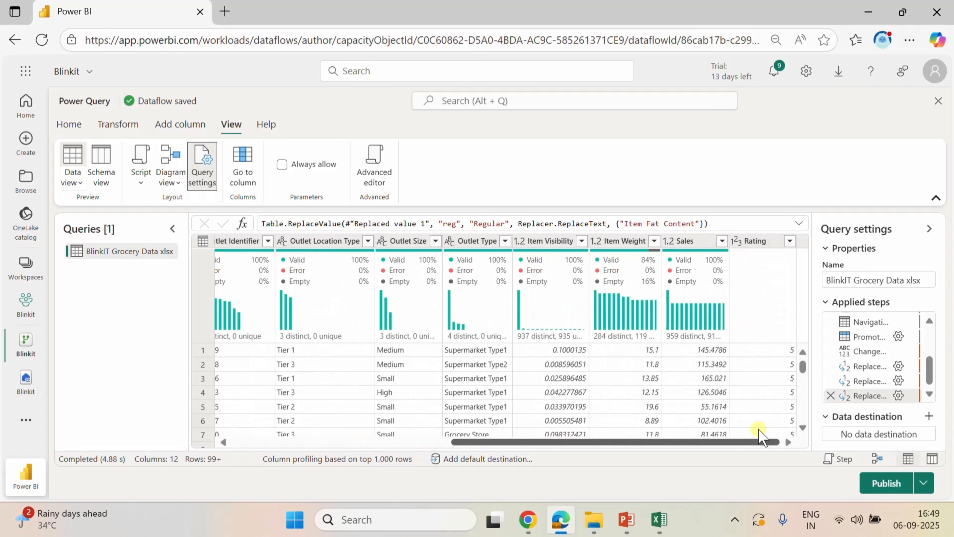
{"action": "mouse_move", "coordinate": [710, 269]}
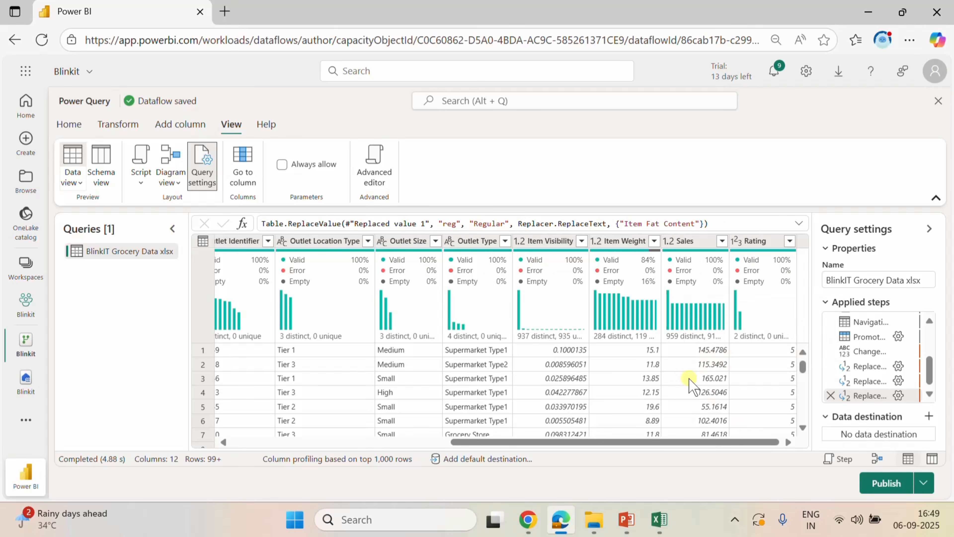
{"action": "mouse_move", "coordinate": [649, 280]}
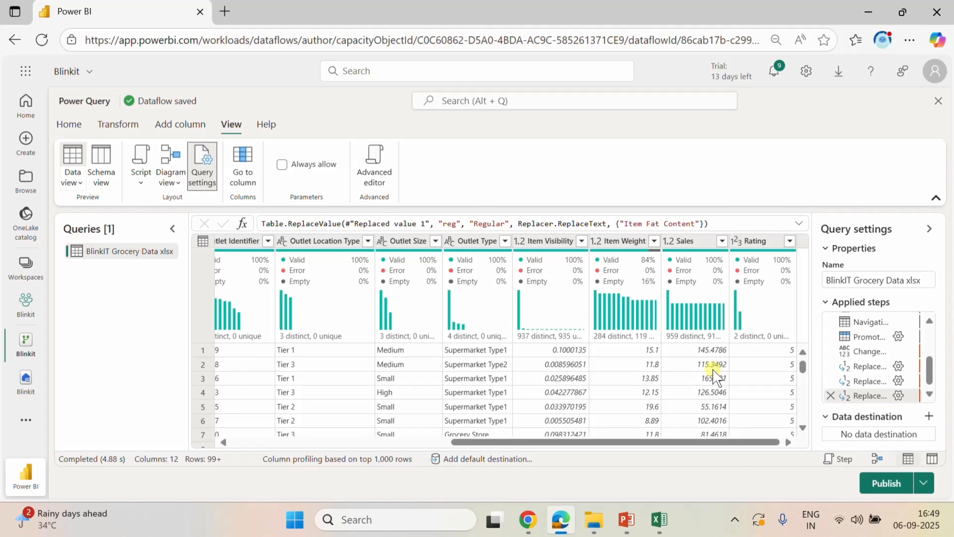
{"action": "scroll", "coordinate": [714, 373], "scroll_direction": "down", "scroll_amount": 5}
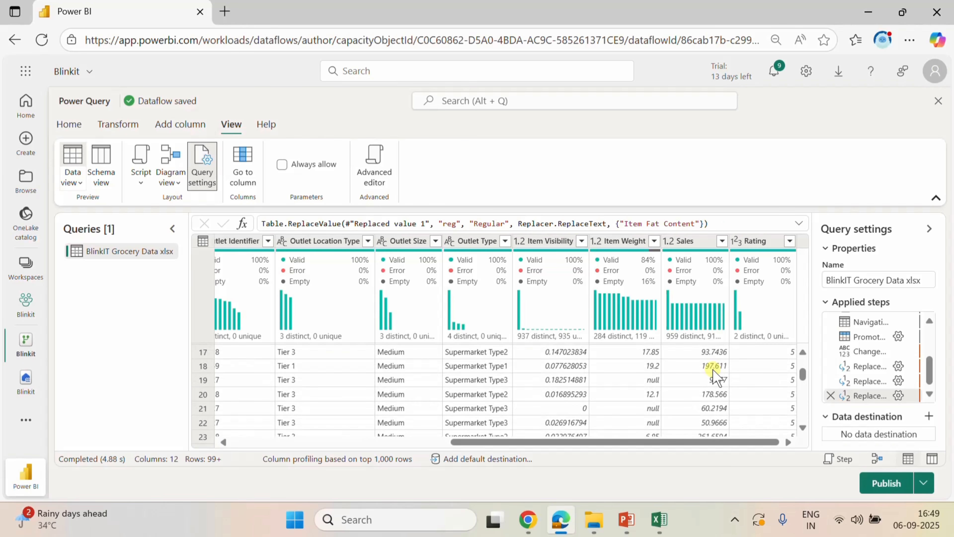
Add a data destination for the grocery query and connect it to a Lakehouse.
{"action": "scroll", "coordinate": [713, 368], "scroll_direction": "up", "scroll_amount": 5}
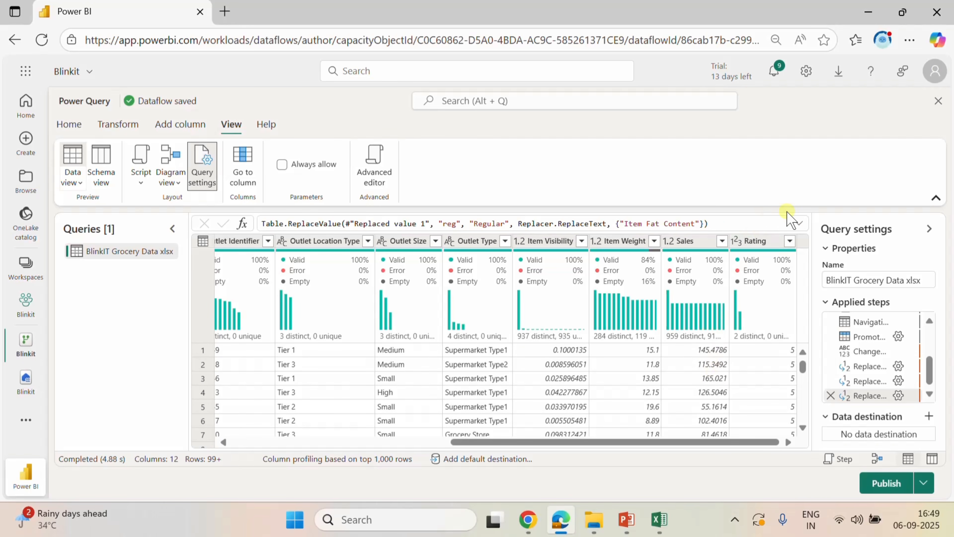
{"action": "left_click", "coordinate": [127, 124]}
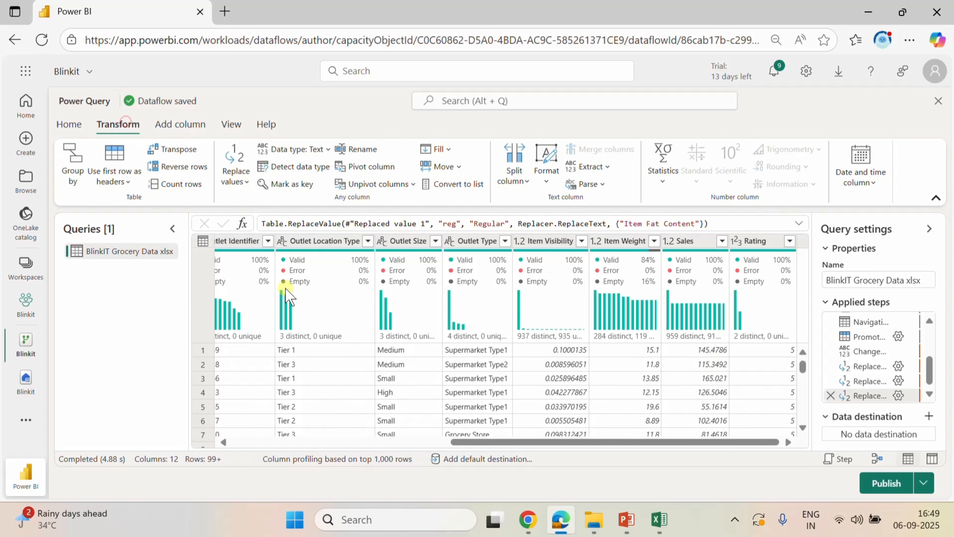
{"action": "left_click", "coordinate": [929, 417]}
{"action": "left_click", "coordinate": [836, 330]}
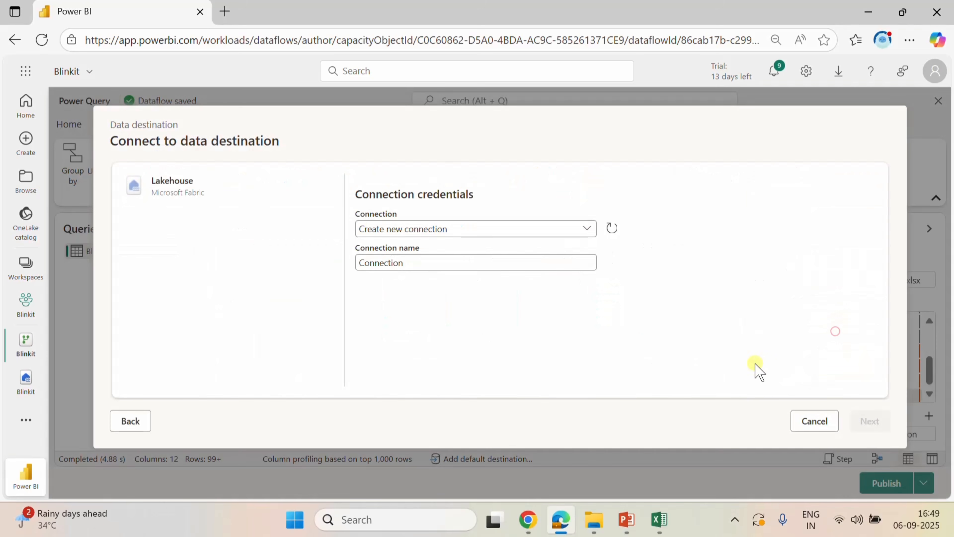
{"action": "left_click", "coordinate": [871, 423]}
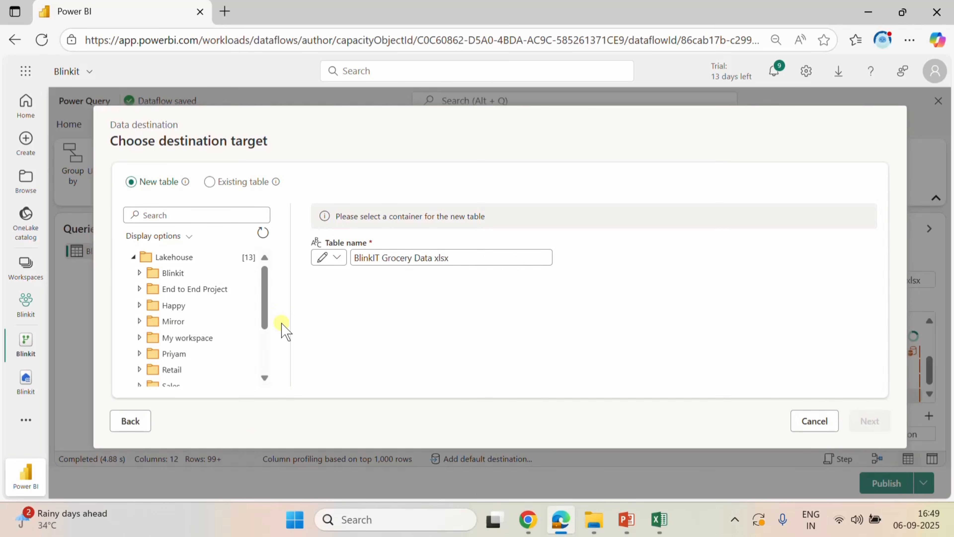
Choose the Blinkit lakehouse in the Blinkit workspace as the target and name the new table BlinkIT.
{"action": "scroll", "coordinate": [188, 321], "scroll_direction": "down", "scroll_amount": 2}
{"action": "scroll", "coordinate": [189, 320], "scroll_direction": "up", "scroll_amount": 3}
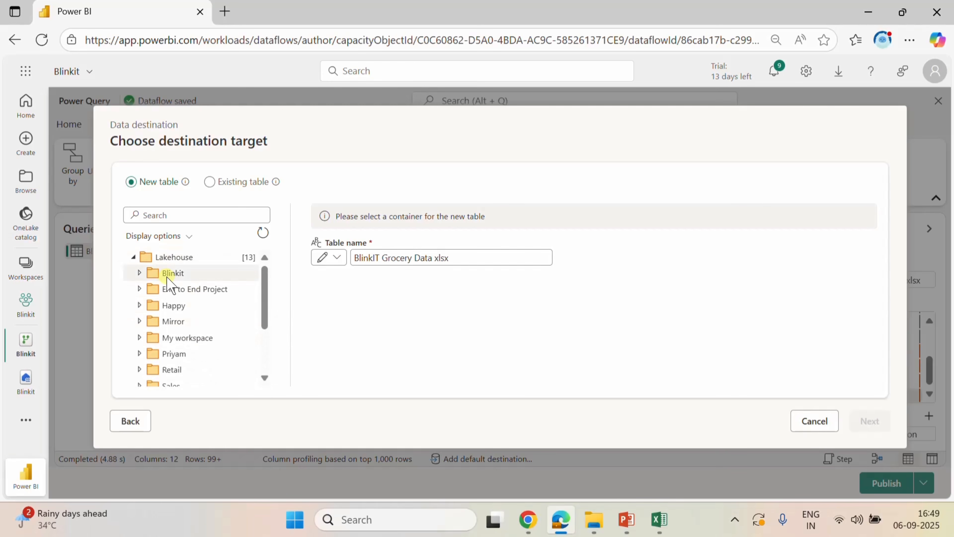
{"action": "left_click", "coordinate": [168, 274]}
{"action": "left_click", "coordinate": [140, 273]}
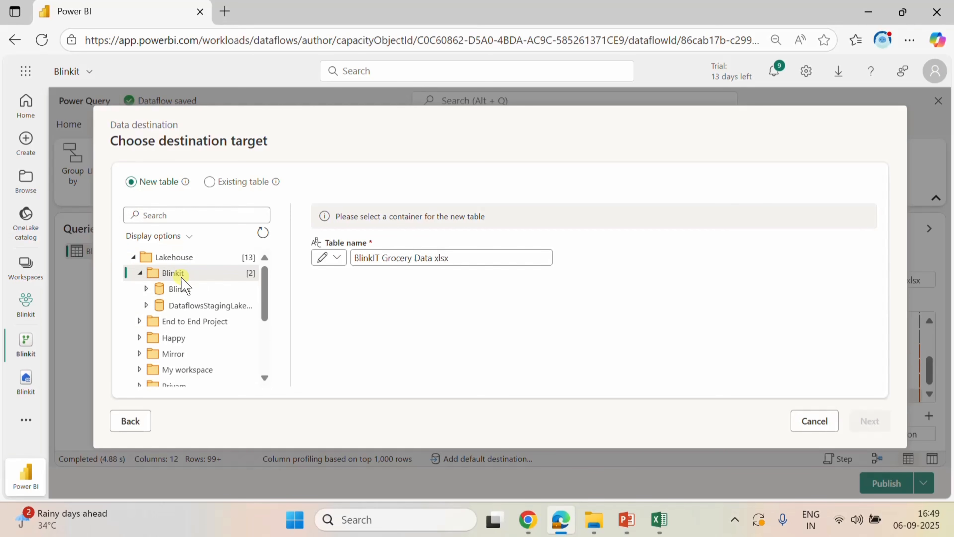
{"action": "left_click", "coordinate": [180, 289]}
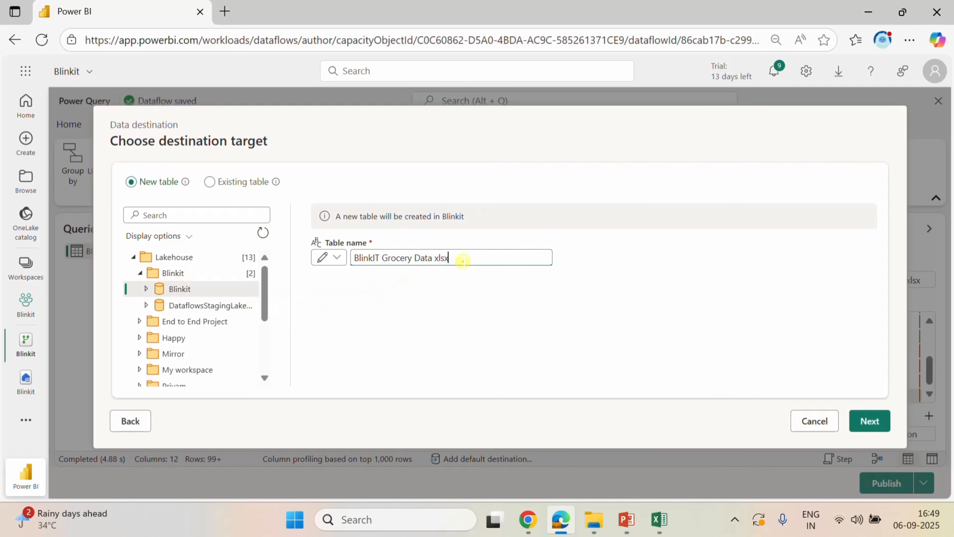
{"action": "left_click_drag", "start_coordinate": [462, 258], "coordinate": [382, 259]}
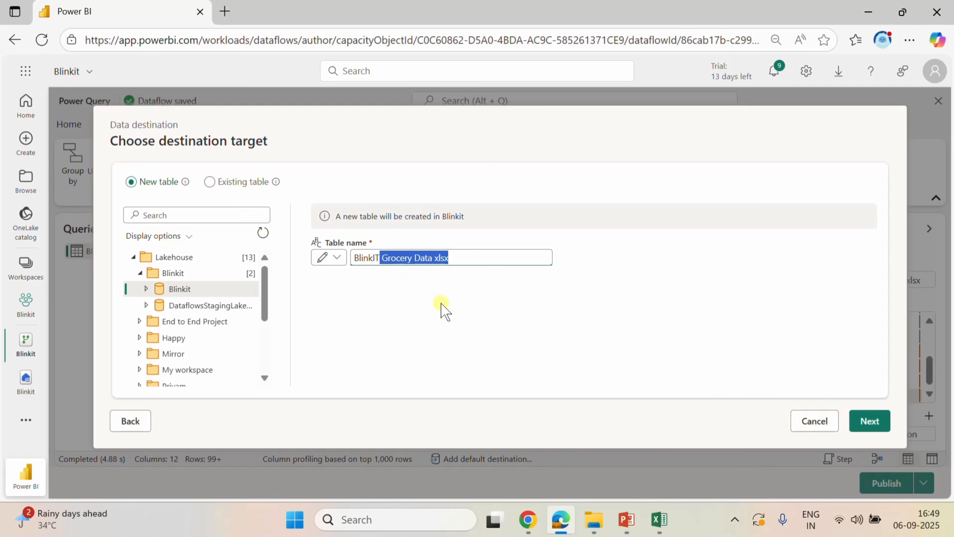
{"action": "key", "text": "BackSpace"}
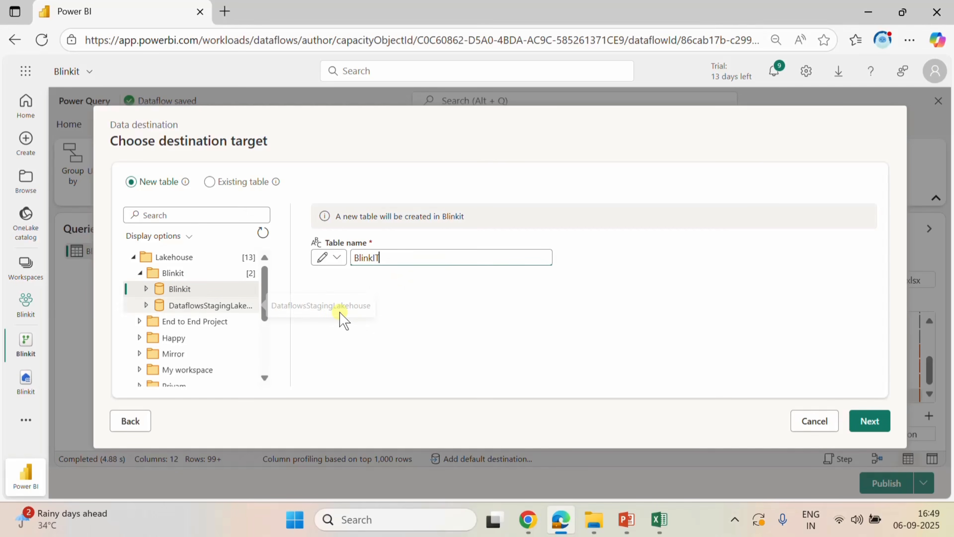
{"action": "left_click", "coordinate": [878, 426]}
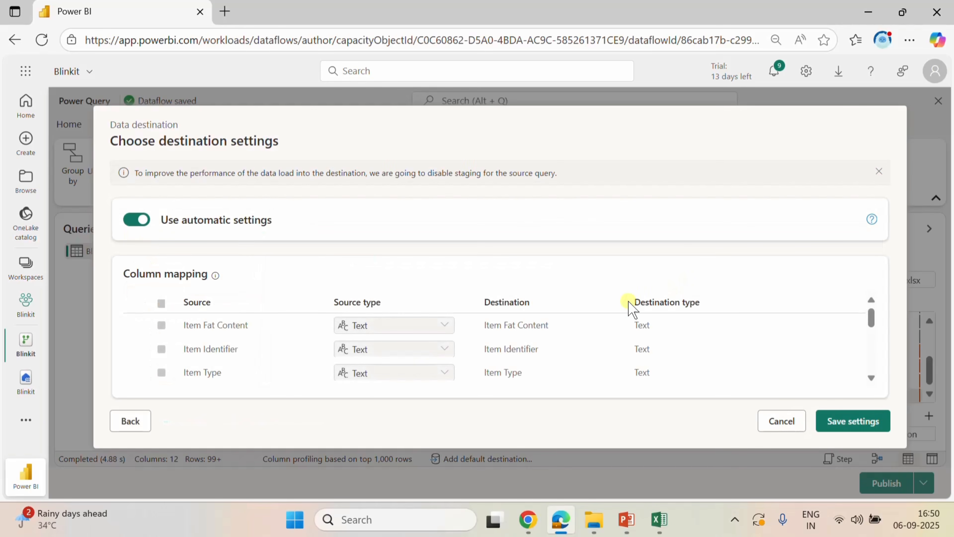
Check the column mapping through Rating, save the destination with automatic settings, and publish the dataflow.
{"action": "scroll", "coordinate": [577, 331], "scroll_direction": "down", "scroll_amount": 5}
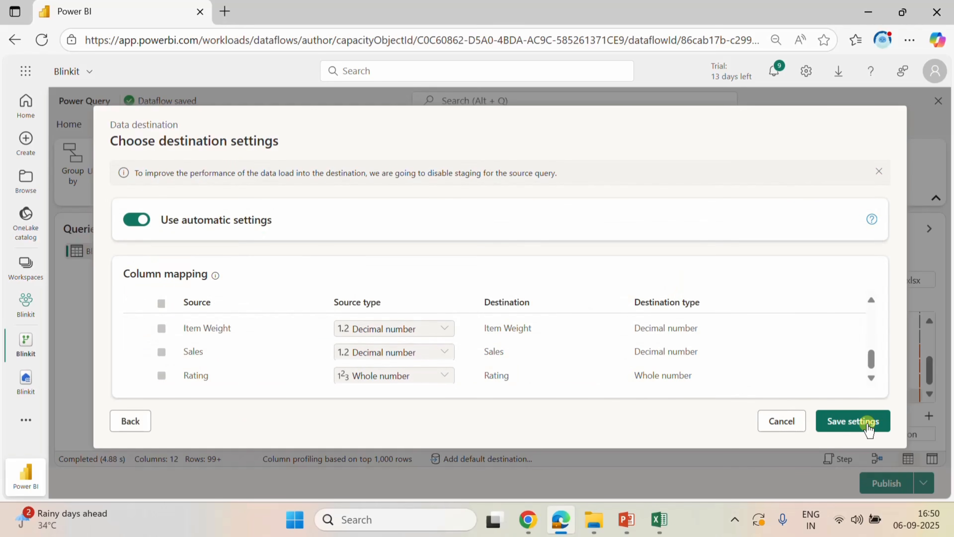
{"action": "left_click", "coordinate": [865, 423]}
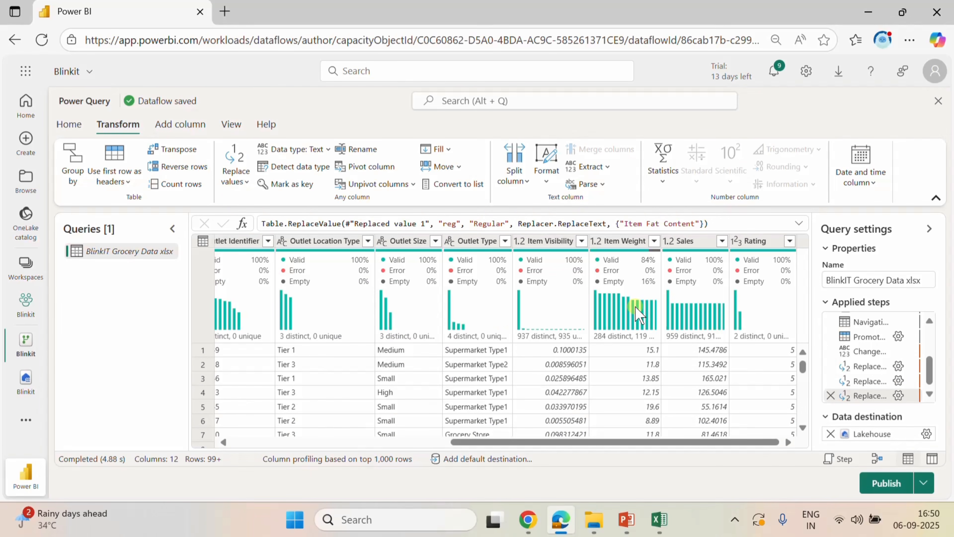
{"action": "left_click", "coordinate": [877, 481]}
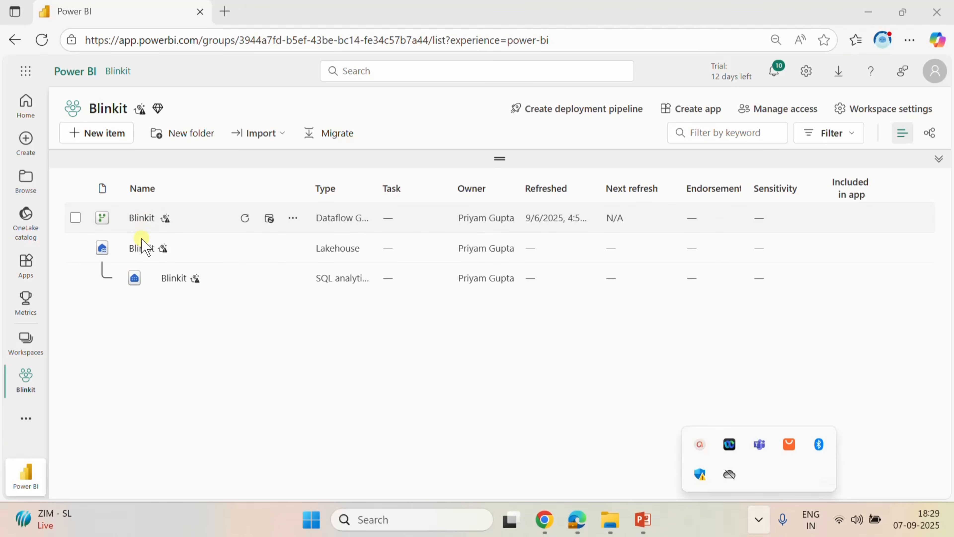
Open the Blinkit lakehouse and create a semantic model named Blinkit in the Blinkit workspace containing the BlinkIT table.
{"action": "left_click", "coordinate": [141, 248]}
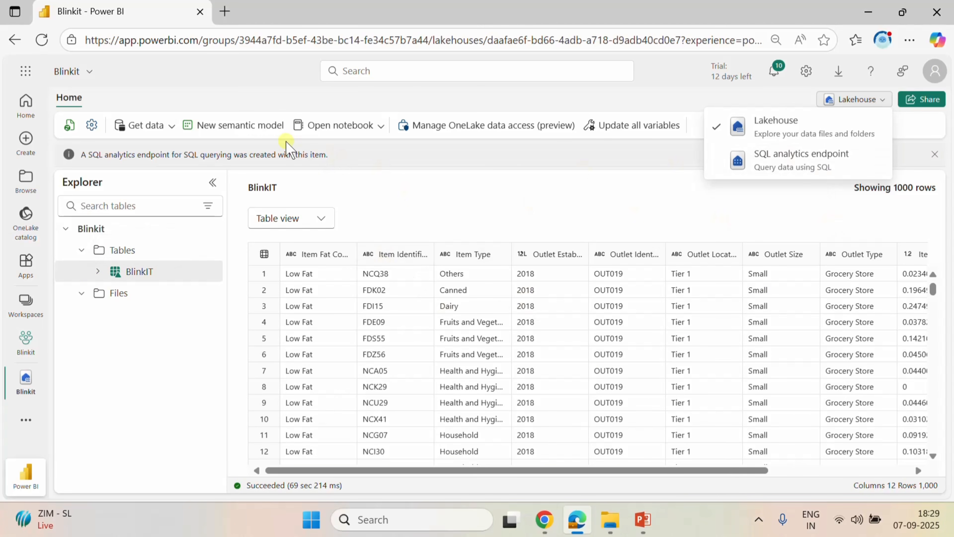
{"action": "left_click", "coordinate": [217, 127]}
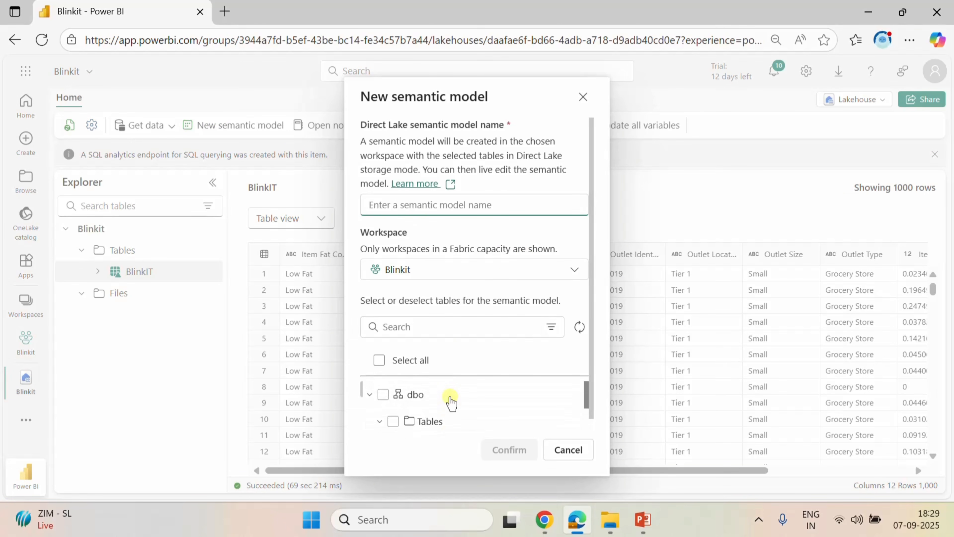
{"action": "scroll", "coordinate": [588, 415], "scroll_direction": "down", "scroll_amount": 2}
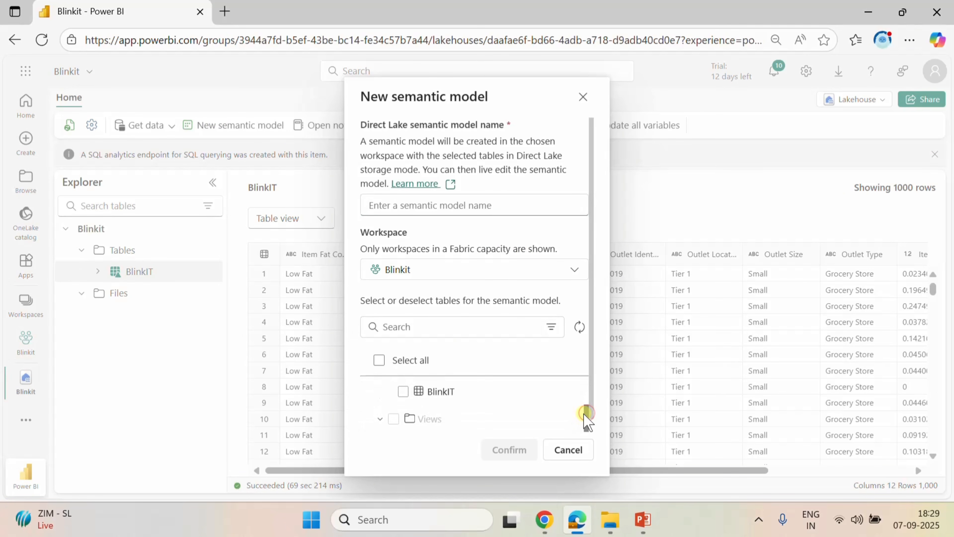
{"action": "left_click", "coordinate": [404, 392]}
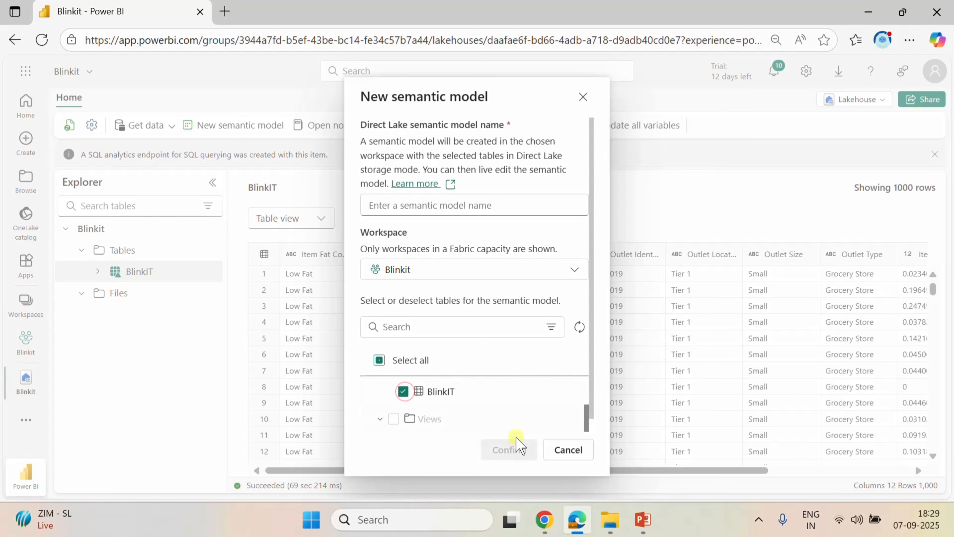
{"action": "left_click", "coordinate": [397, 206]}
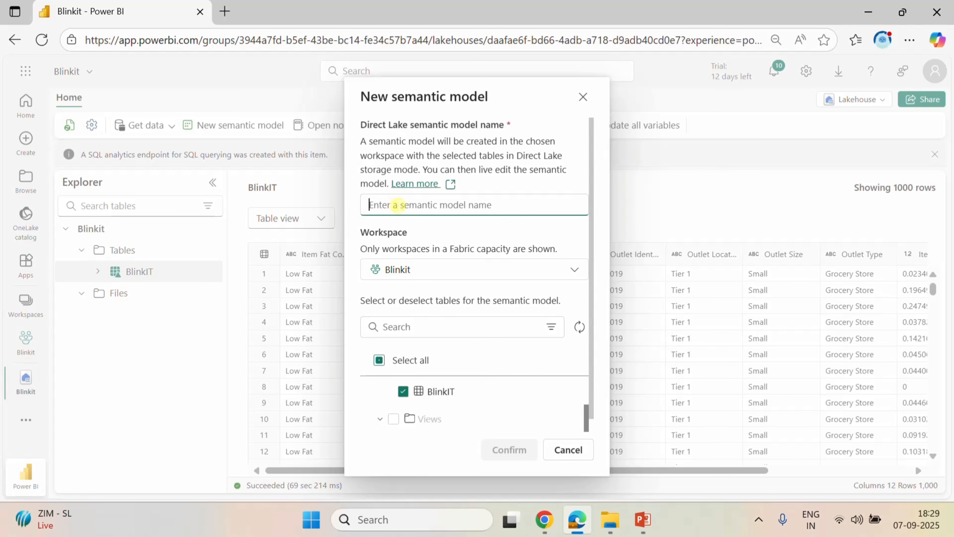
{"action": "type", "text": "Blinkit"}
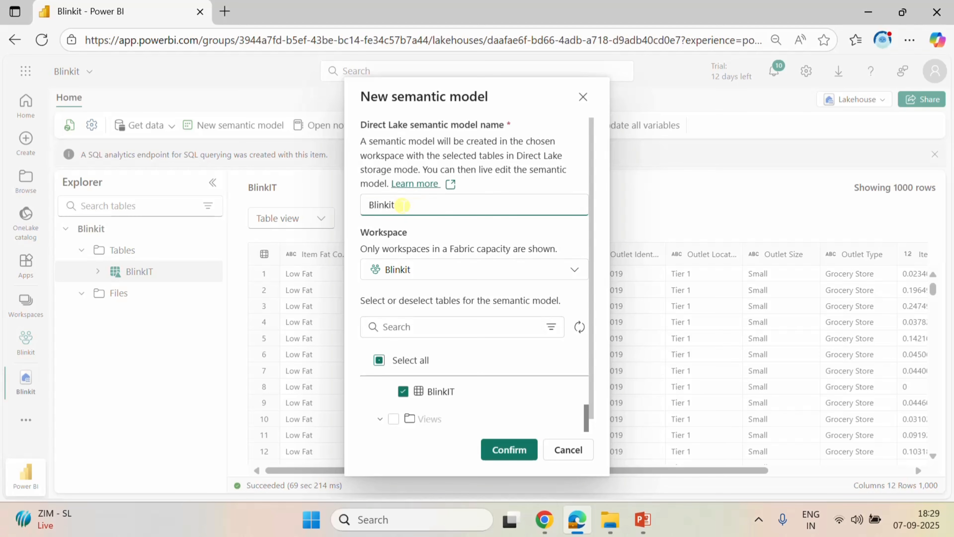
{"action": "left_click", "coordinate": [509, 449]}
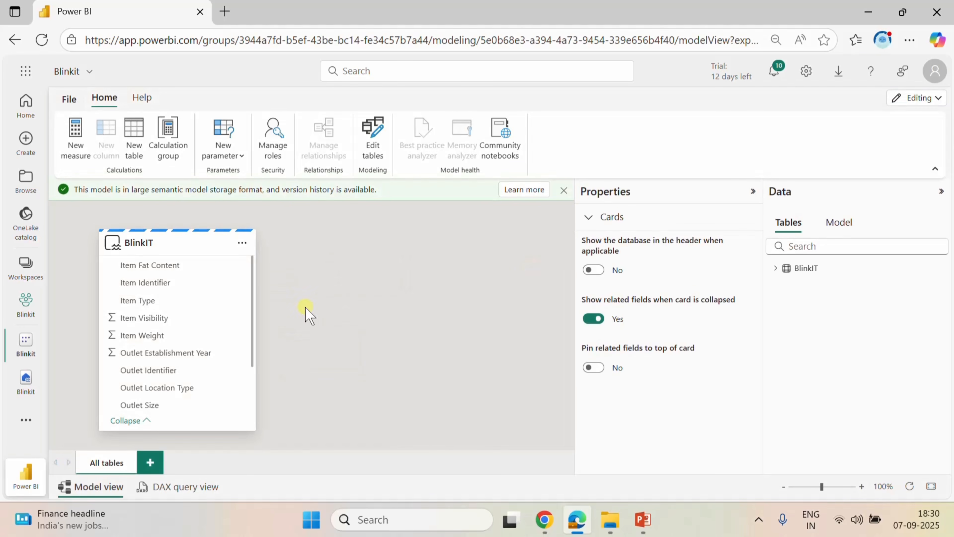
Move the BlinkIT table card toward the middle of the model canvas and dismiss the large storage format notice.
{"action": "left_click_drag", "start_coordinate": [191, 241], "coordinate": [417, 244]}
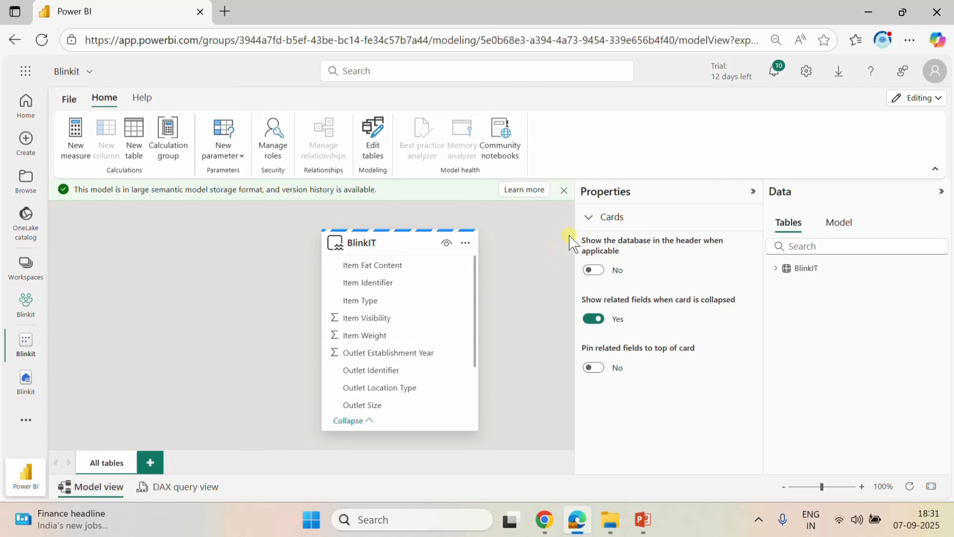
{"action": "left_click", "coordinate": [564, 190]}
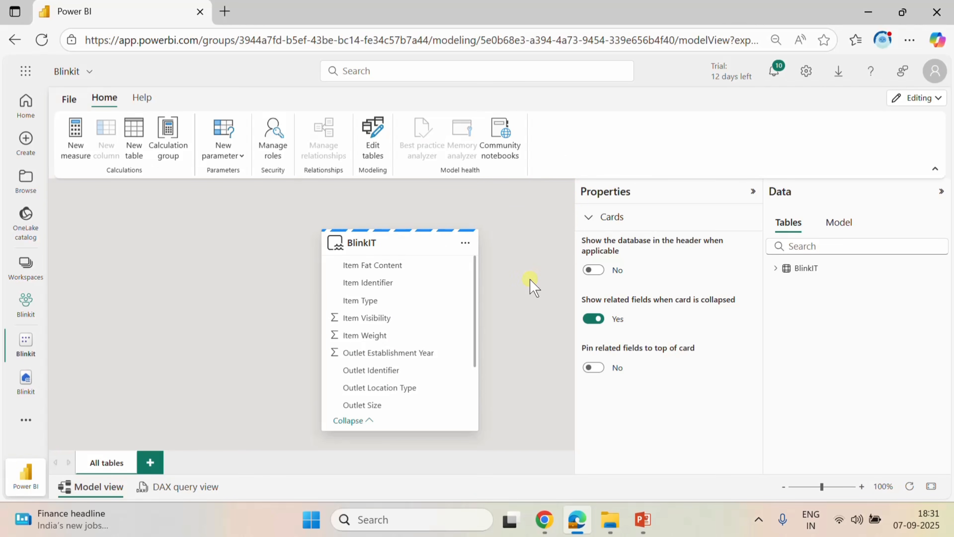
Switch to the Business Requirement Document in PowerPoint and read the KPI requirements.
{"action": "mouse_move", "coordinate": [654, 529]}
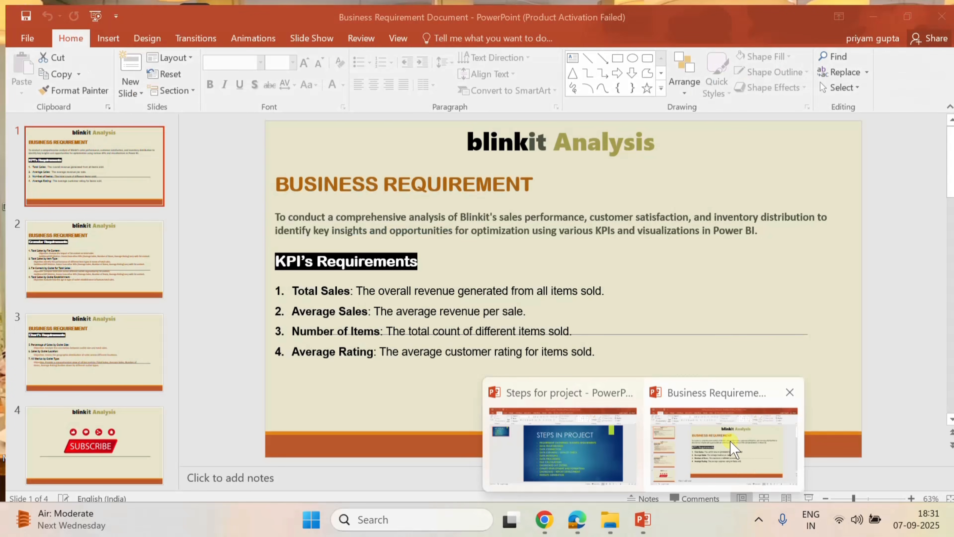
{"action": "left_click", "coordinate": [727, 439]}
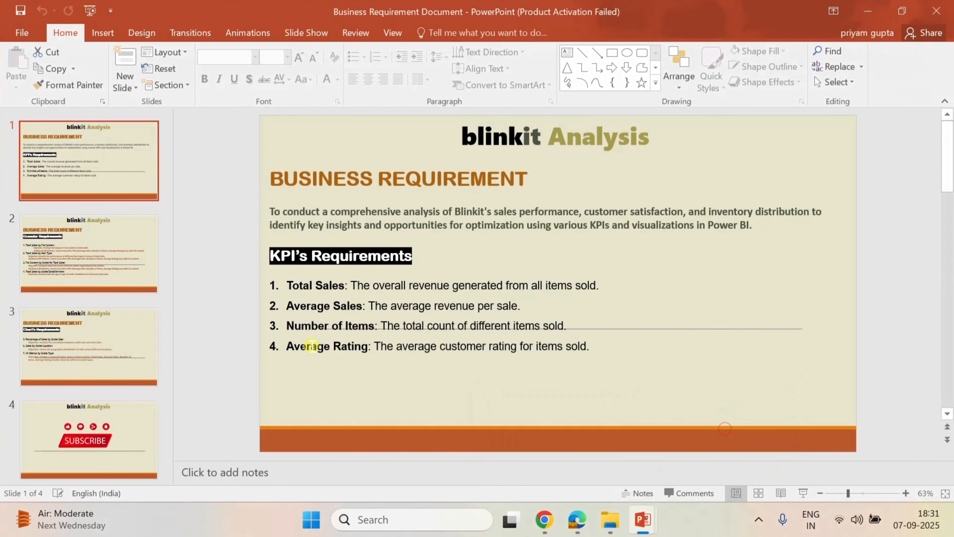
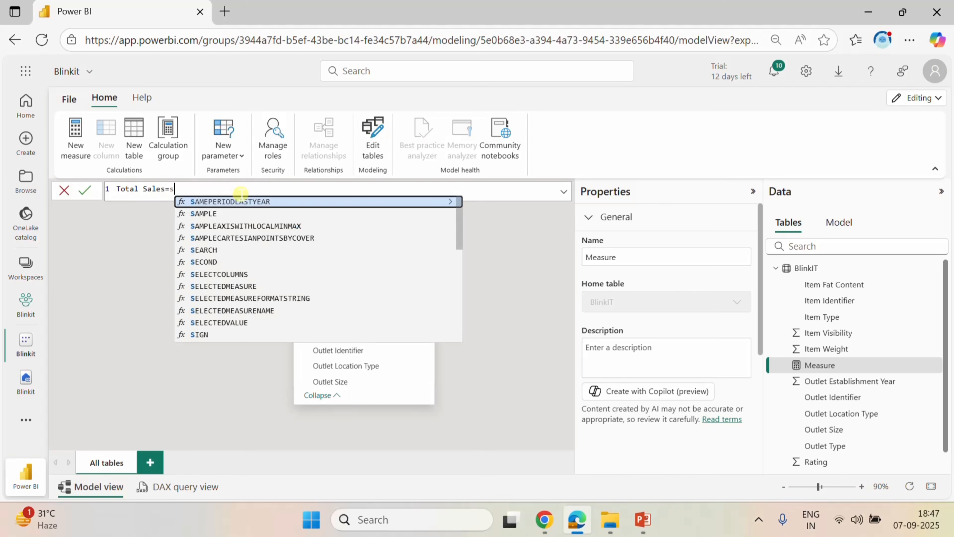
Complete and commit the Total Sales measure as SUM(BlinkIT[Sales]).
{"action": "key", "text": "Tab"}
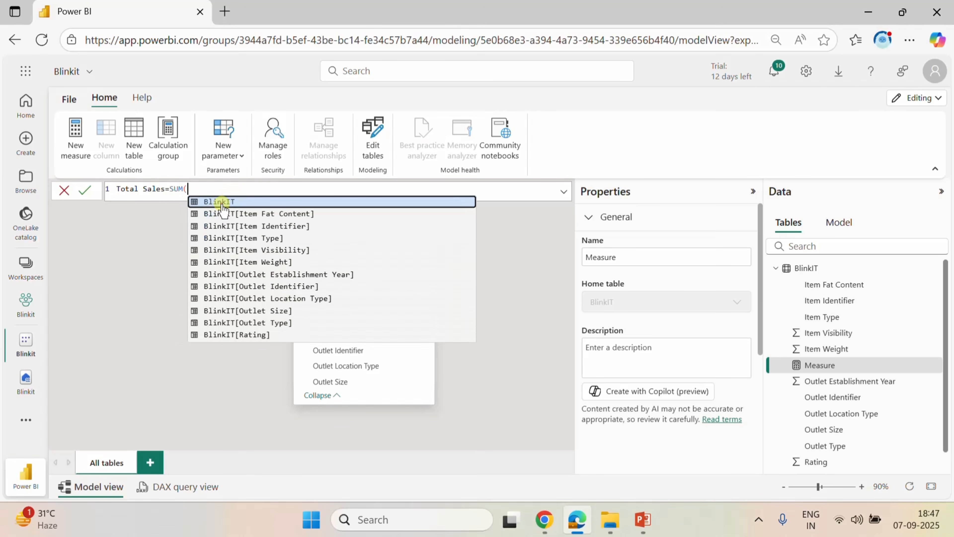
{"action": "scroll", "coordinate": [303, 278], "scroll_direction": "down", "scroll_amount": 1}
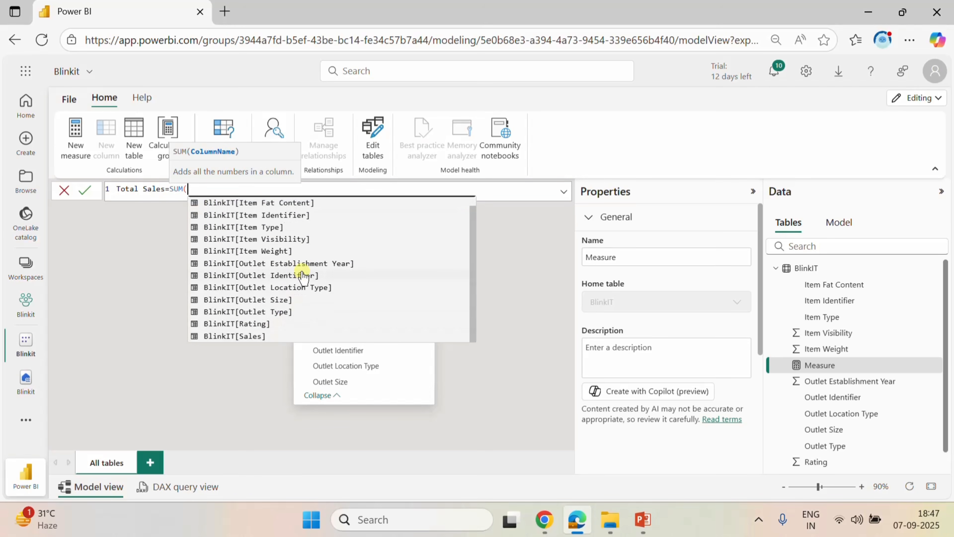
{"action": "left_click", "coordinate": [265, 335]}
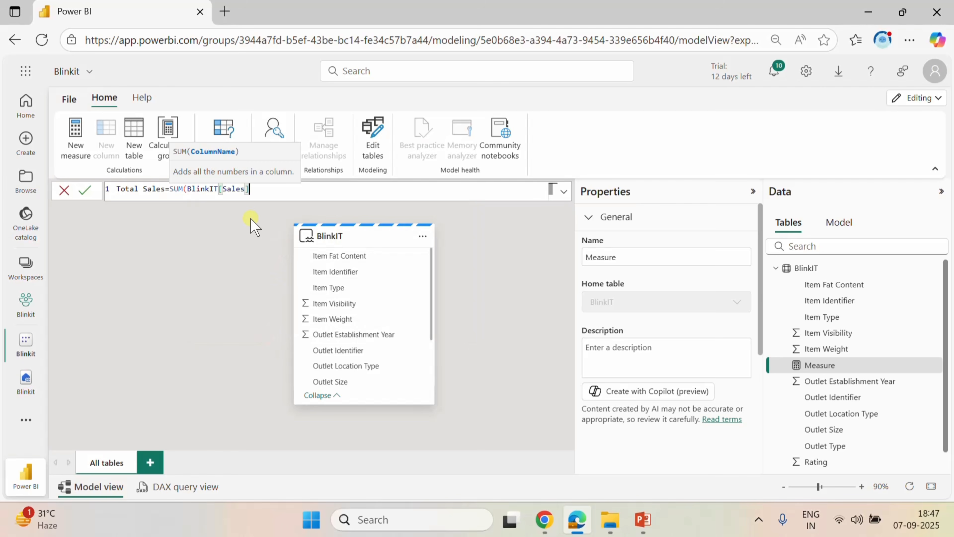
{"action": "type", "text": ")"}
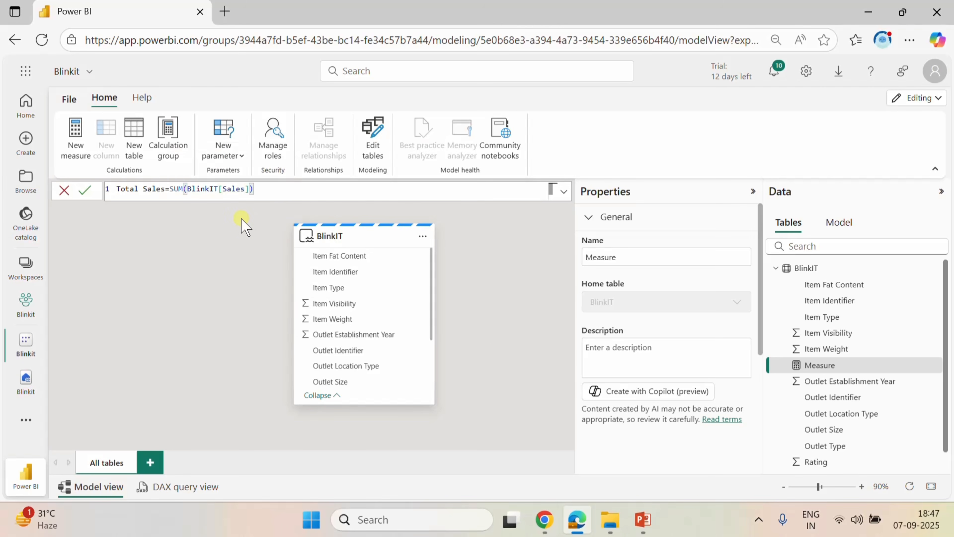
{"action": "left_click", "coordinate": [85, 190]}
Switch to the Business Requirement Document in PowerPoint and look up the Average Sales KPI definition.
{"action": "mouse_move", "coordinate": [642, 530]}
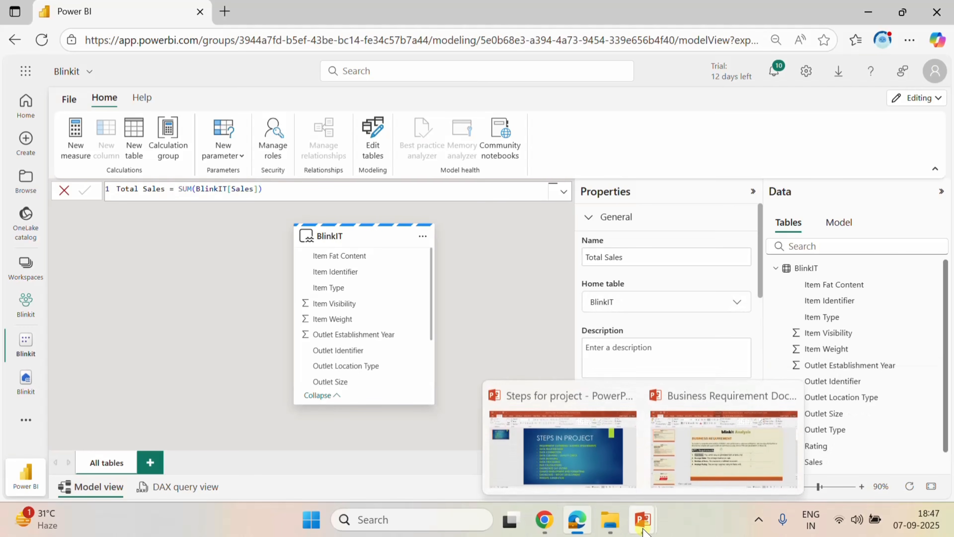
{"action": "left_click", "coordinate": [731, 447]}
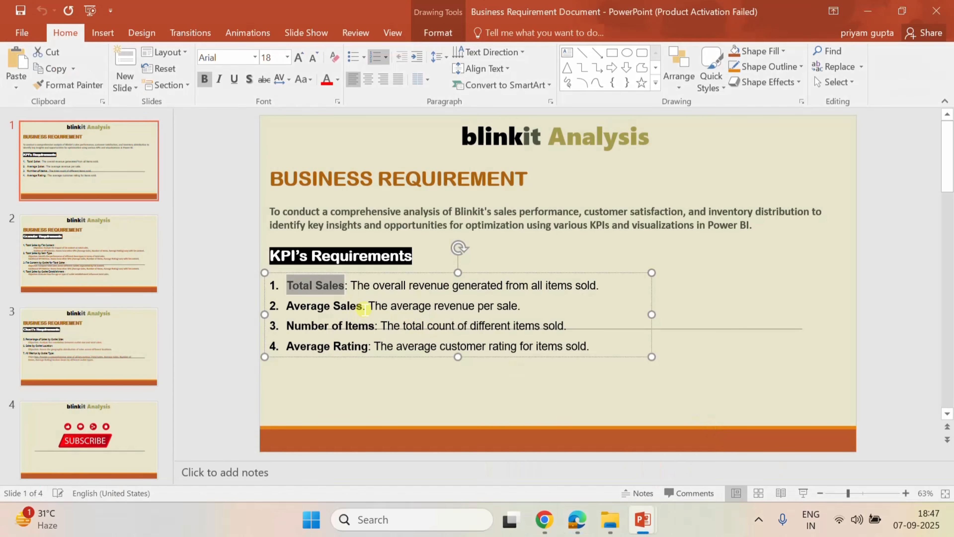
{"action": "left_click_drag", "start_coordinate": [287, 306], "coordinate": [362, 307]}
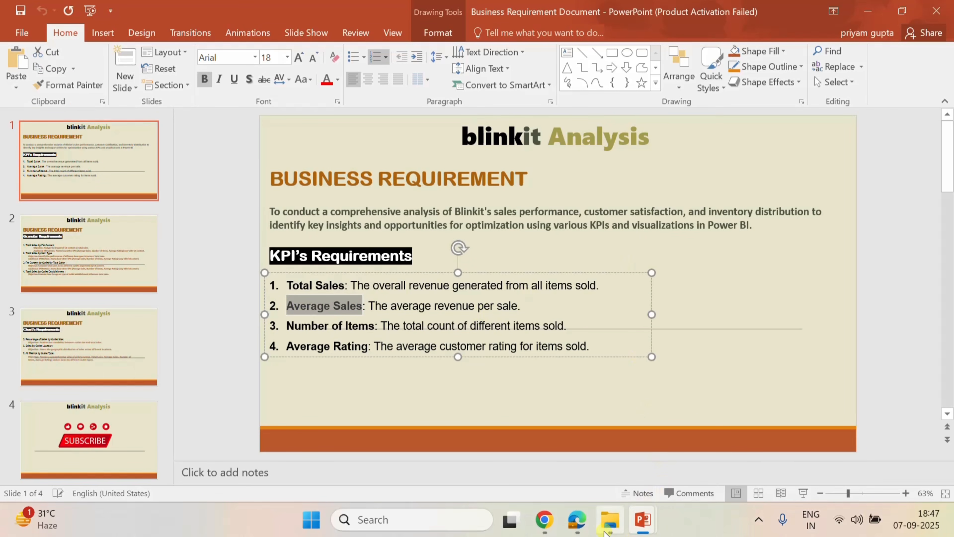
Switch back to the Blinkit semantic model in Power BI and create the measure Average Sales = AVERAGE(BlinkIT[Sales]).
{"action": "left_click", "coordinate": [576, 519]}
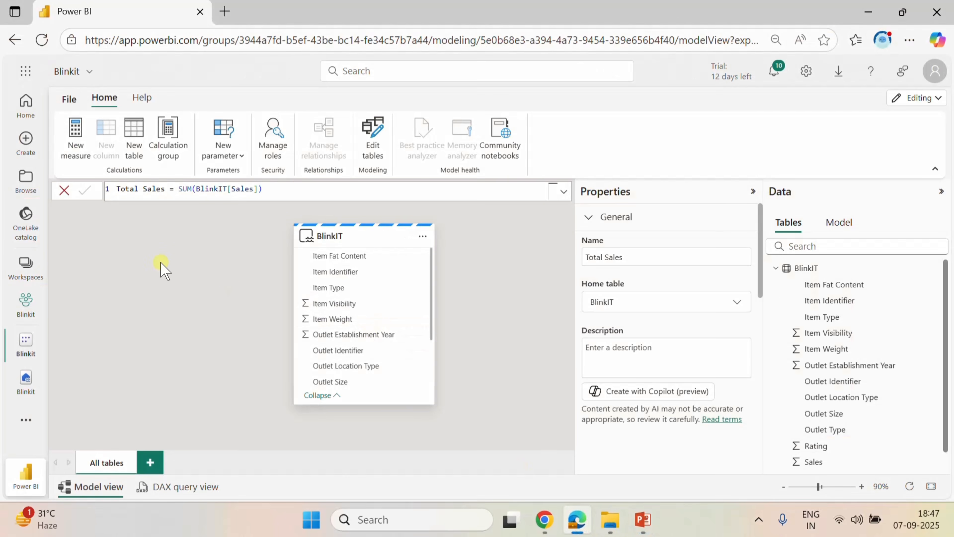
{"action": "left_click", "coordinate": [64, 191]}
{"action": "left_click", "coordinate": [75, 137]}
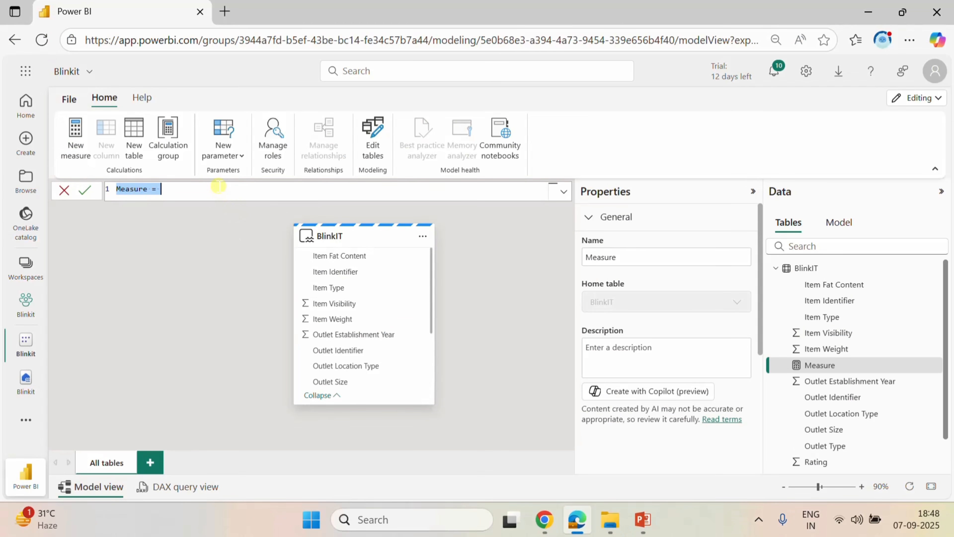
{"action": "type", "text": "Average Sales="}
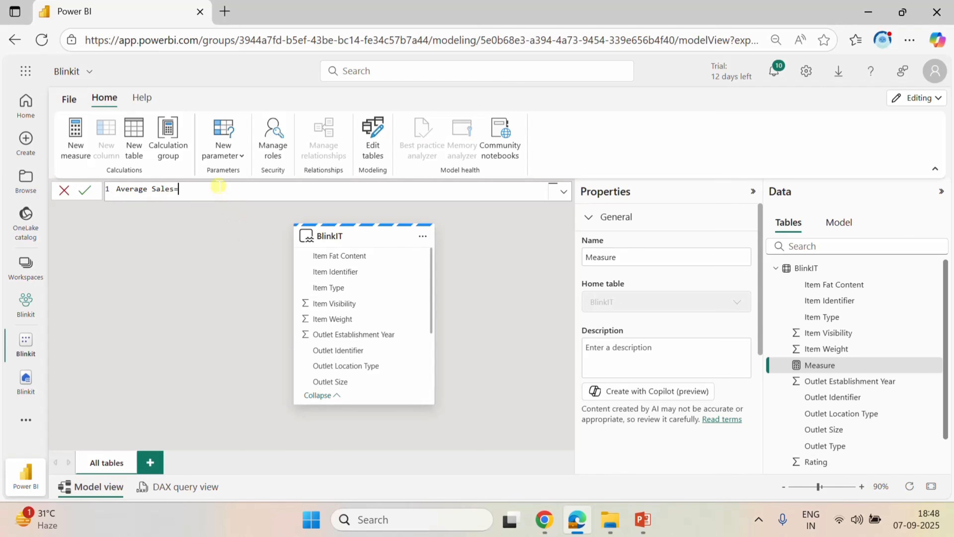
{"action": "type", "text": "ave"}
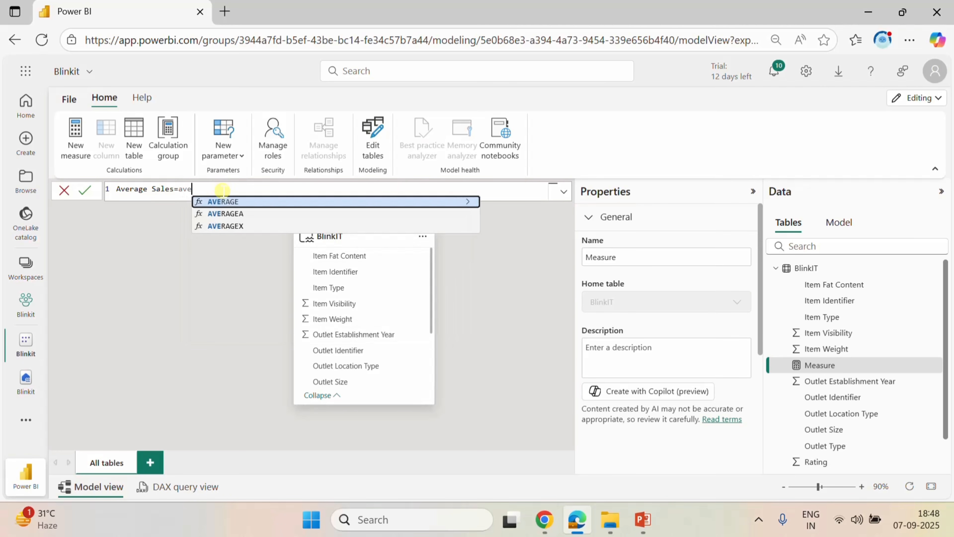
{"action": "left_click", "coordinate": [224, 202]}
{"action": "type", "text": "sa"}
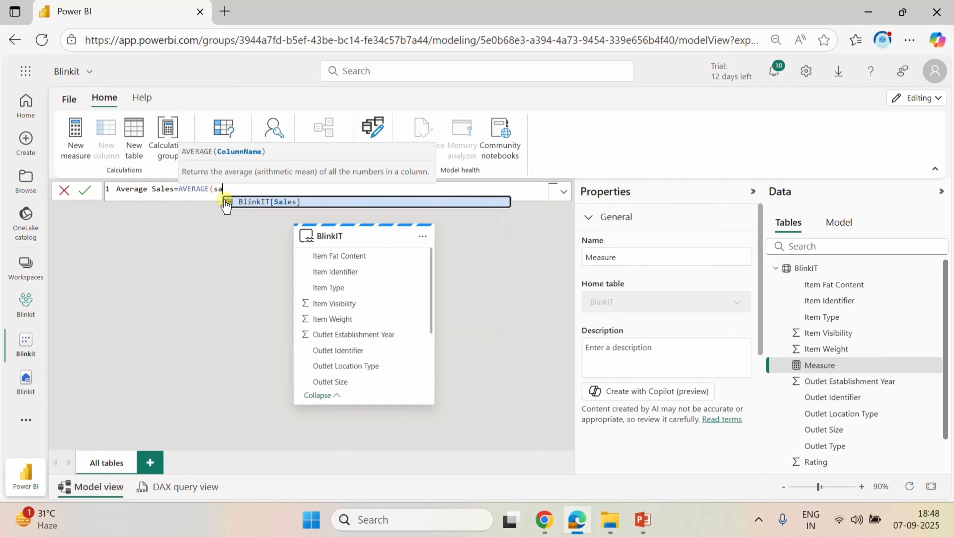
{"action": "left_click", "coordinate": [227, 203]}
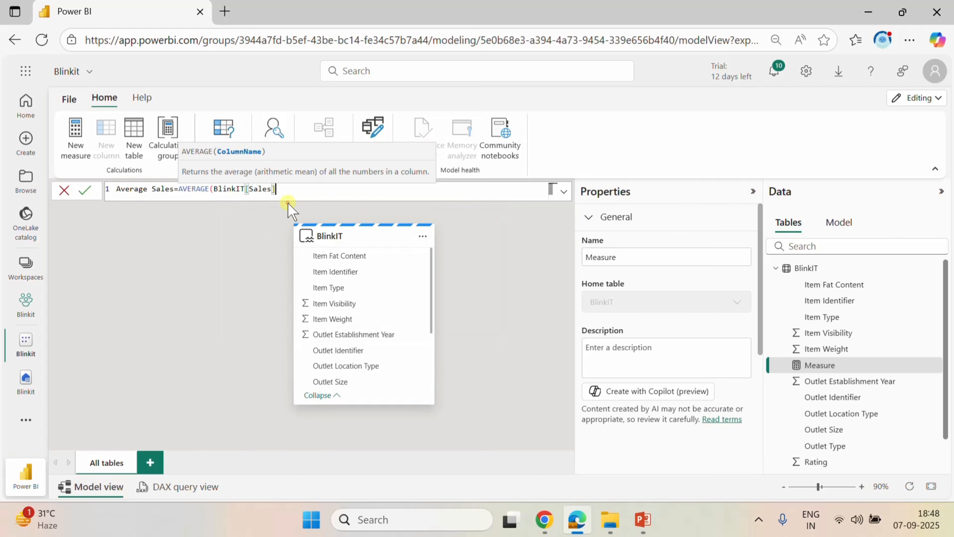
{"action": "type", "text": ")"}
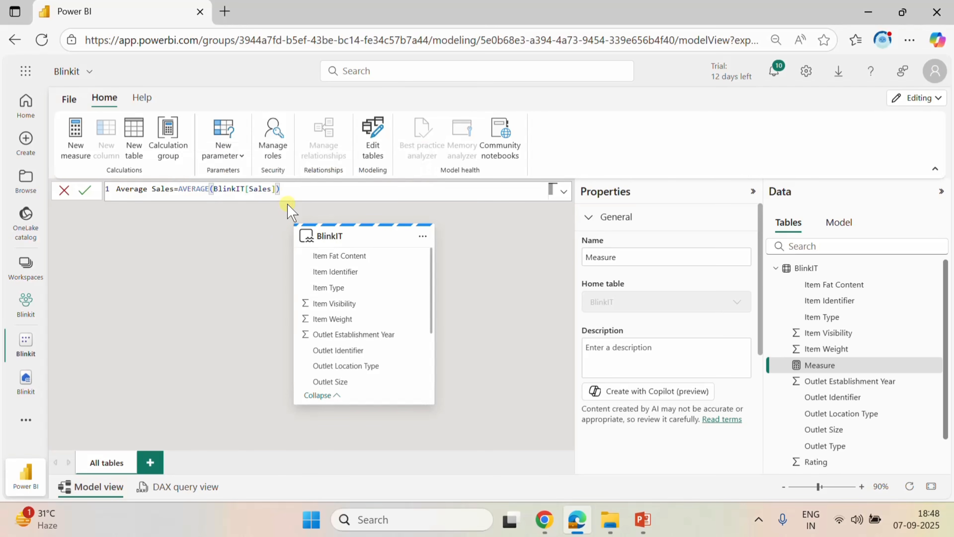
{"action": "left_click", "coordinate": [85, 191]}
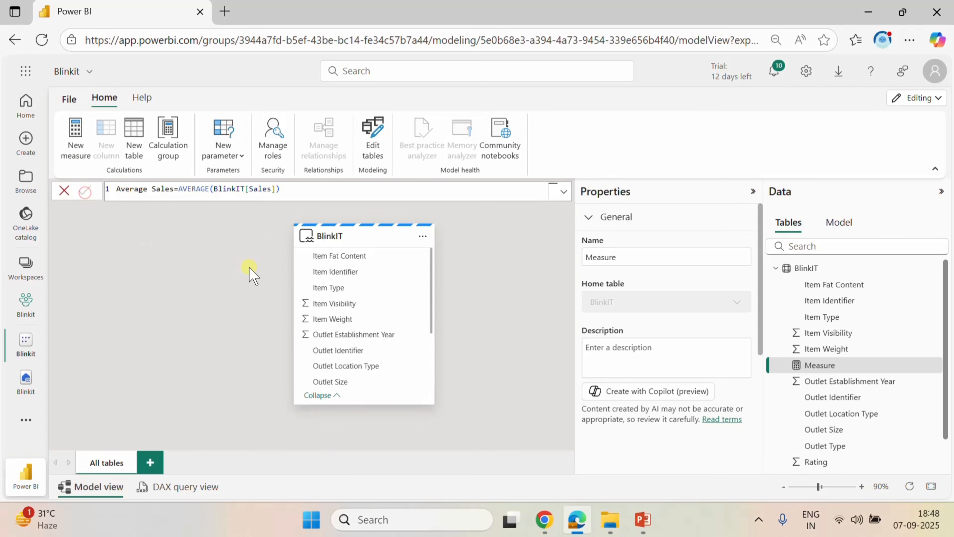
Switch to the Business Requirement Document in PowerPoint and look up the Number of Items KPI definition.
{"action": "mouse_move", "coordinate": [642, 519]}
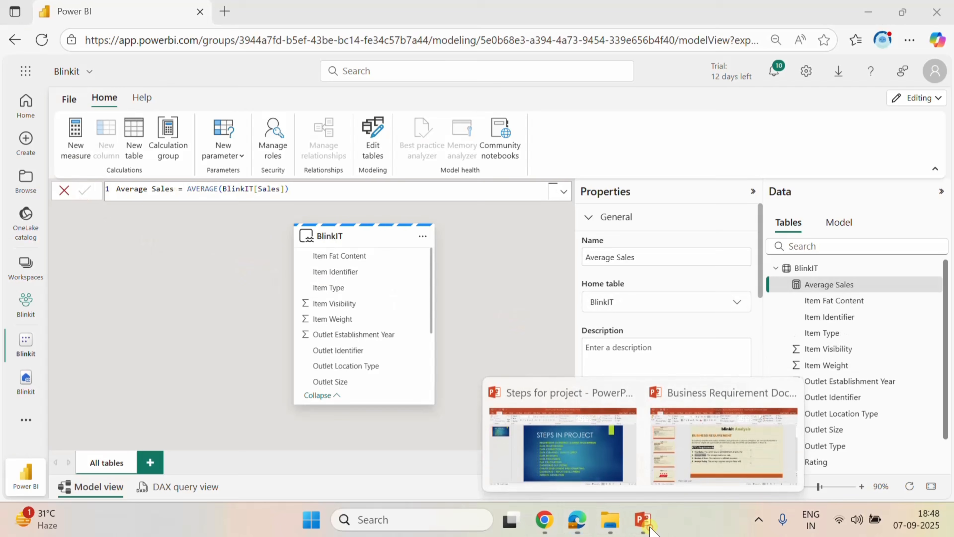
{"action": "left_click", "coordinate": [719, 445]}
{"action": "left_click", "coordinate": [352, 325]}
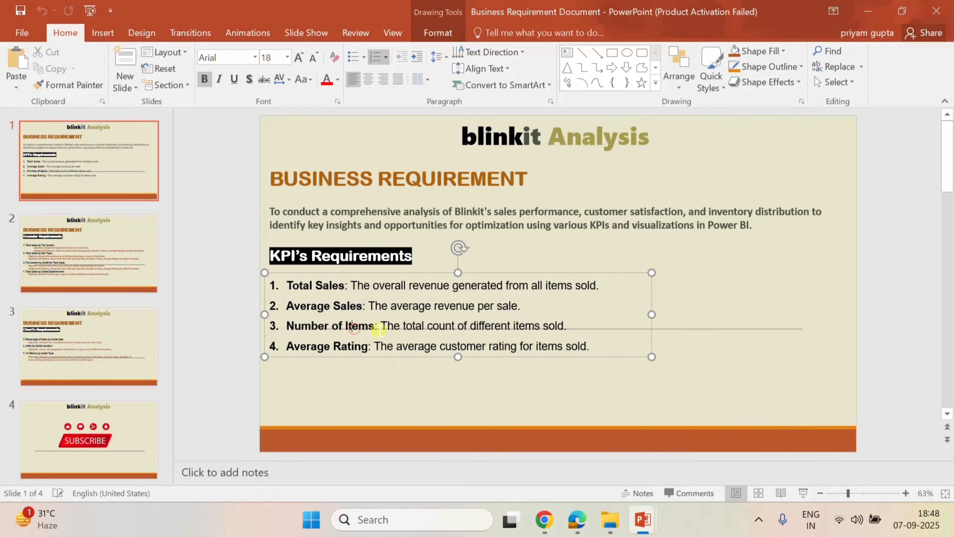
{"action": "left_click_drag", "start_coordinate": [374, 325], "coordinate": [287, 325]}
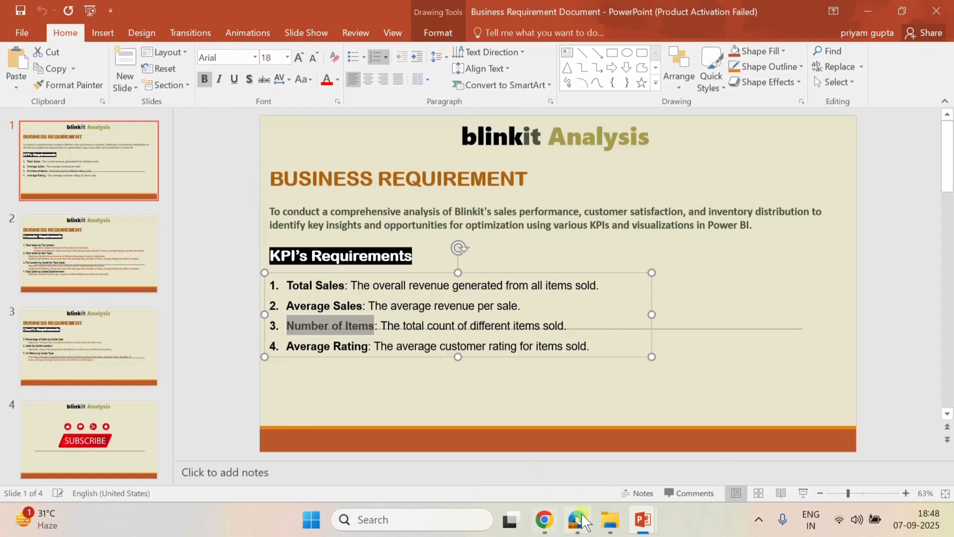
Return to the Blinkit semantic model in Power BI and create the measure Number of Items = COUNTROWS(BlinkIT).
{"action": "left_click", "coordinate": [577, 519]}
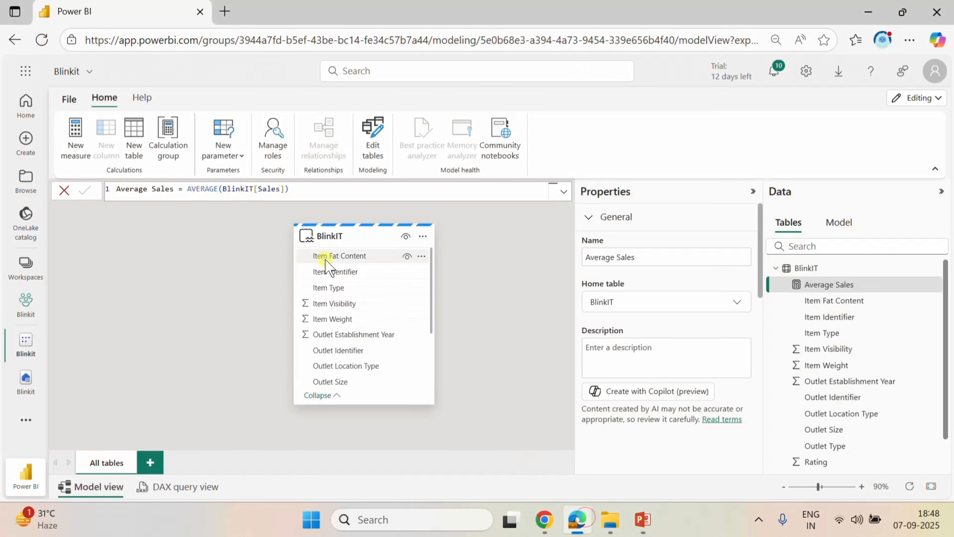
{"action": "left_click", "coordinate": [63, 191]}
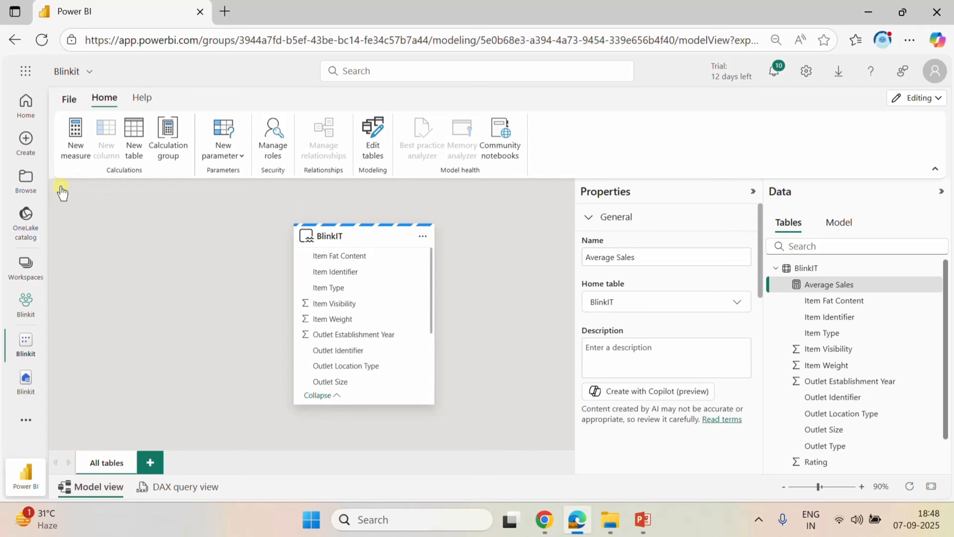
{"action": "left_click", "coordinate": [81, 154]}
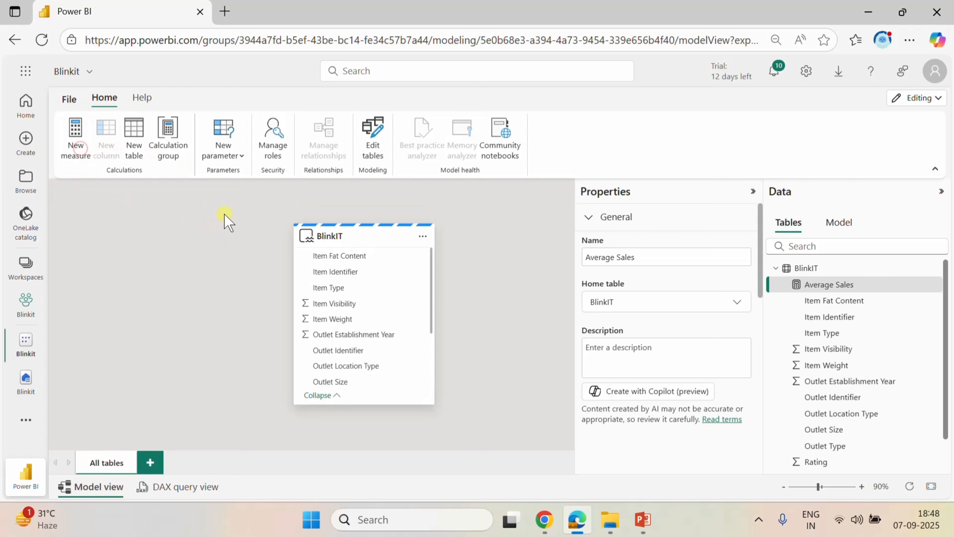
{"action": "type", "text": "Number of Items"}
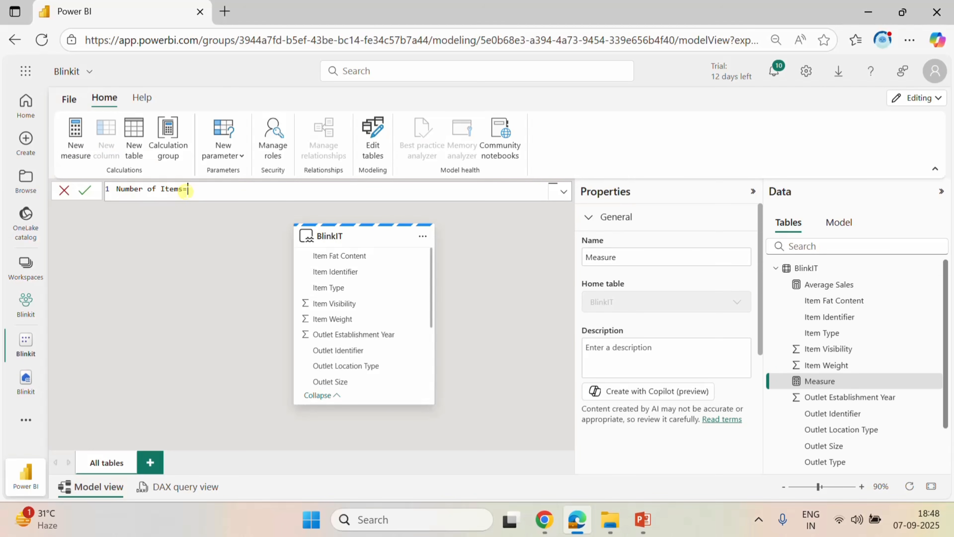
{"action": "type", "text": "=cou"}
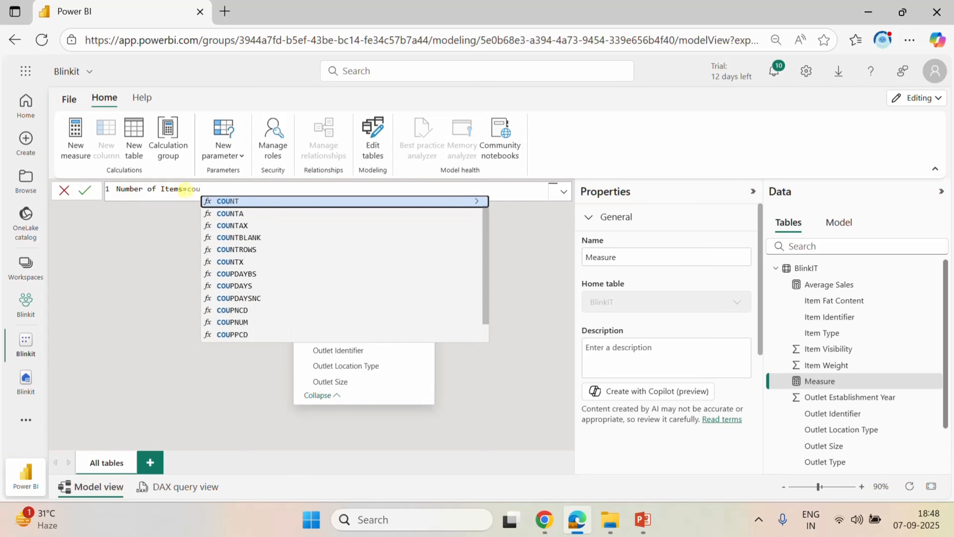
{"action": "left_click", "coordinate": [241, 249]}
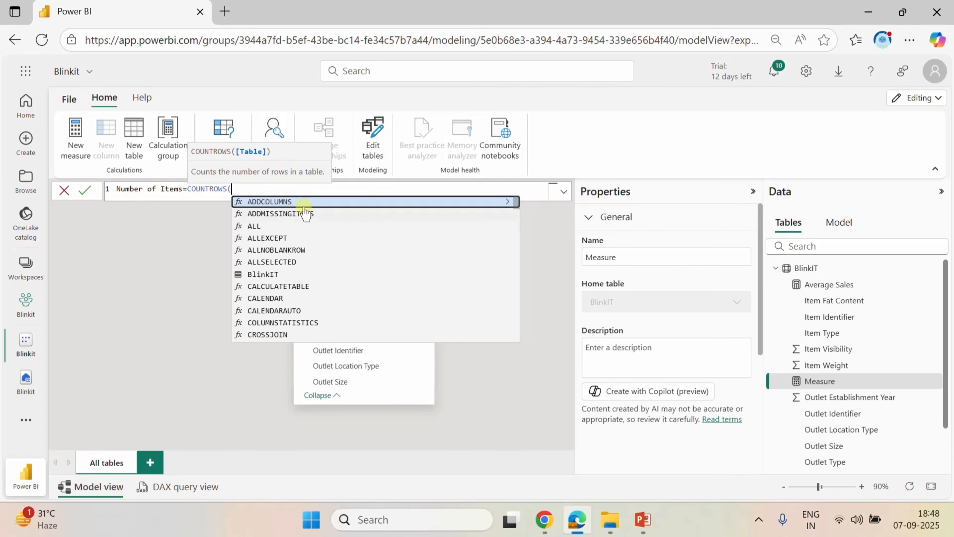
{"action": "left_click", "coordinate": [273, 274]}
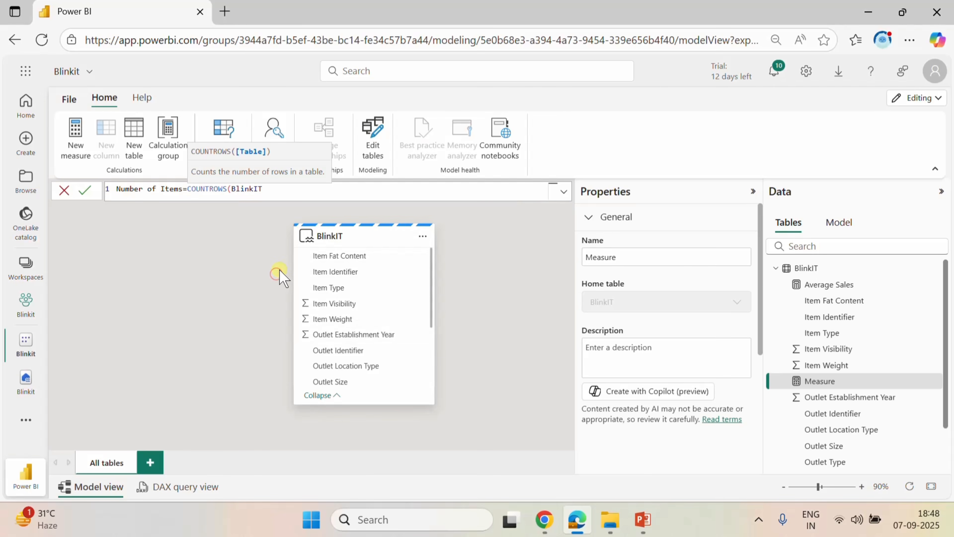
{"action": "type", "text": ")"}
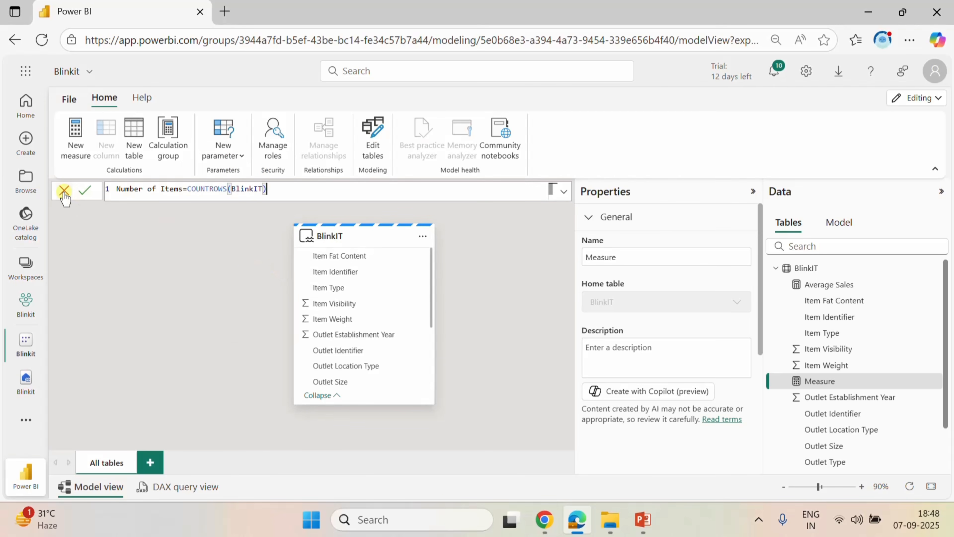
{"action": "left_click", "coordinate": [85, 190]}
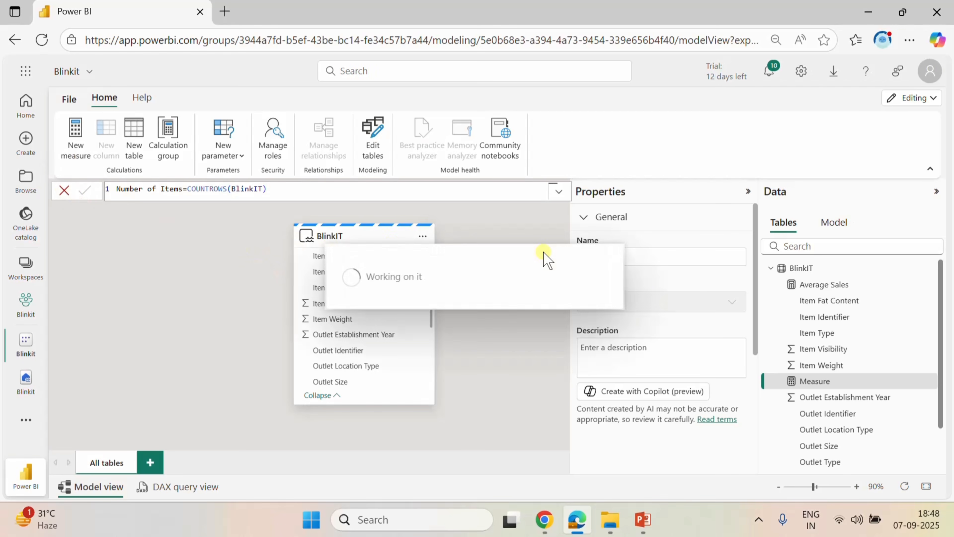
Switch to the Business Requirement Document in PowerPoint and look up the Average Rating KPI definition.
{"action": "mouse_move", "coordinate": [643, 519]}
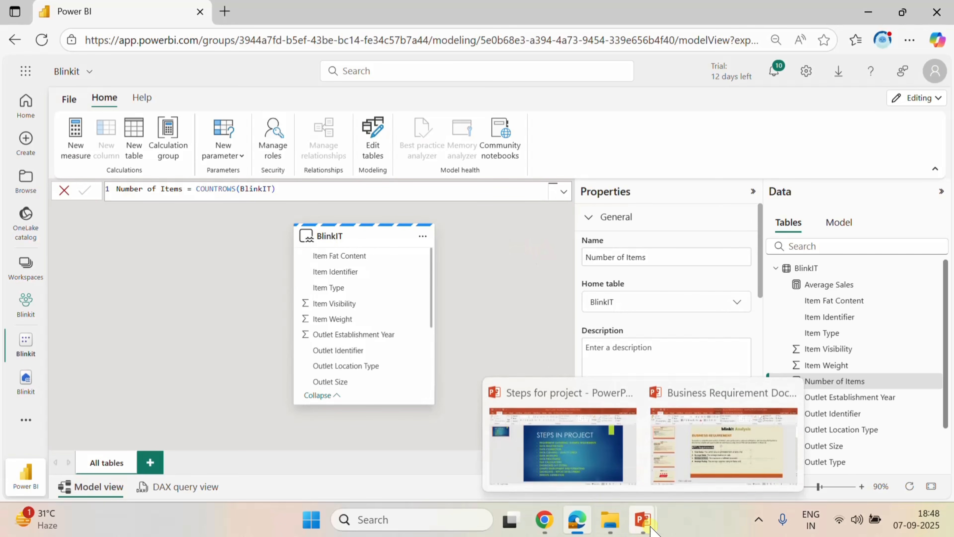
{"action": "left_click", "coordinate": [698, 459]}
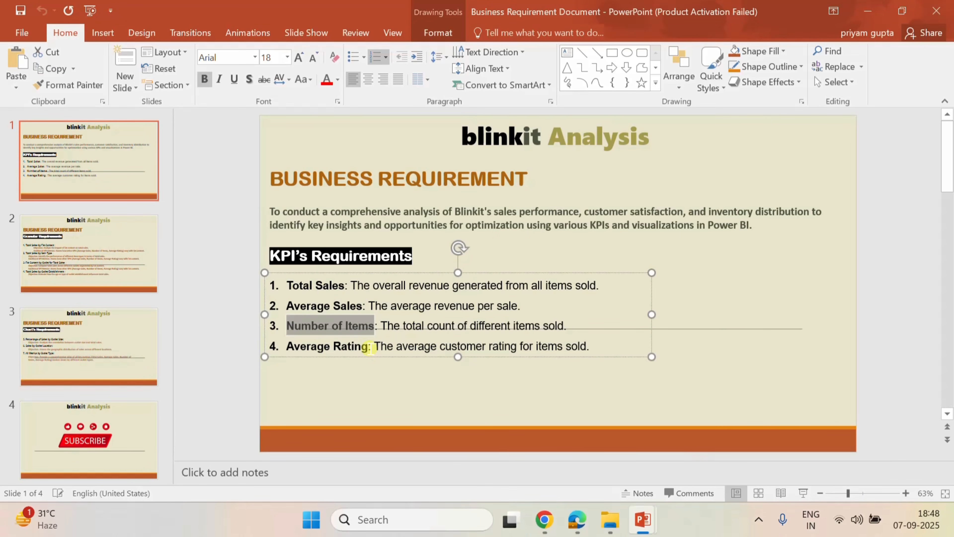
{"action": "left_click_drag", "start_coordinate": [367, 346], "coordinate": [287, 346]}
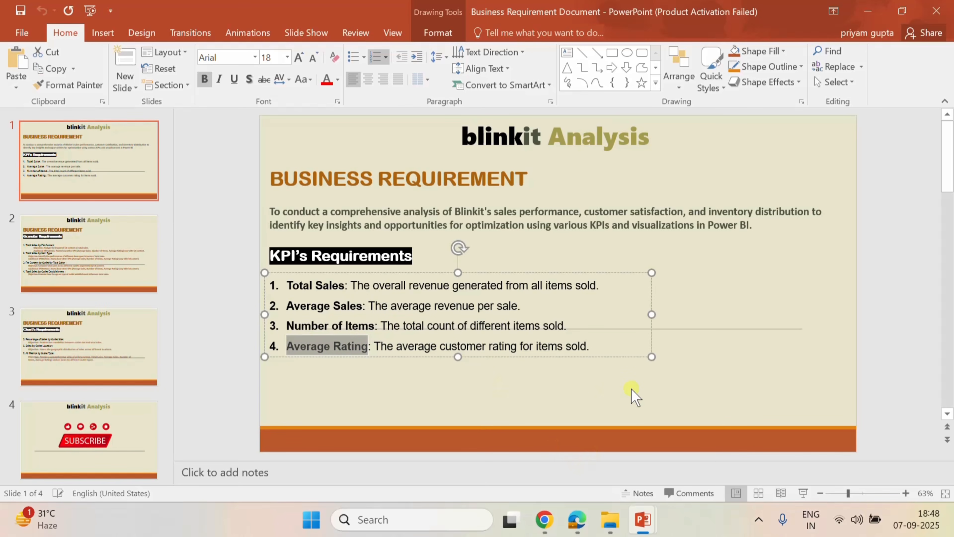
Return to the Blinkit semantic model in Power BI and create the measure Average Rating = AVERAGE(BlinkIT[Rating]).
{"action": "left_click", "coordinate": [578, 519]}
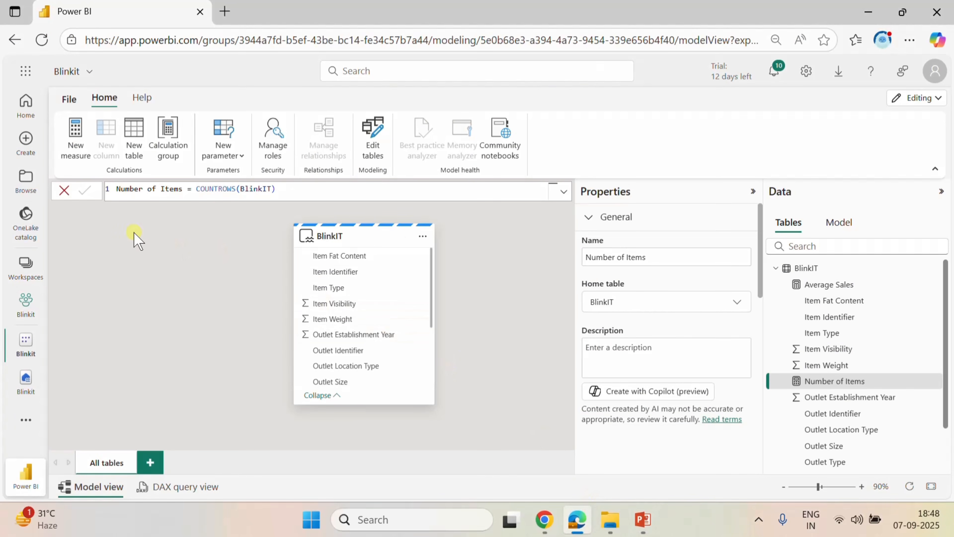
{"action": "left_click", "coordinate": [59, 191]}
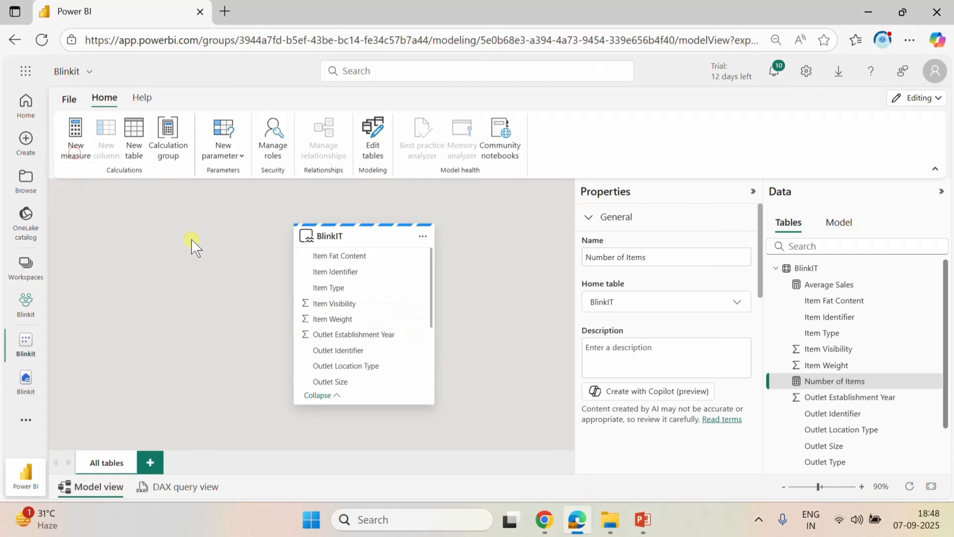
{"action": "type", "text": "Average Rating"}
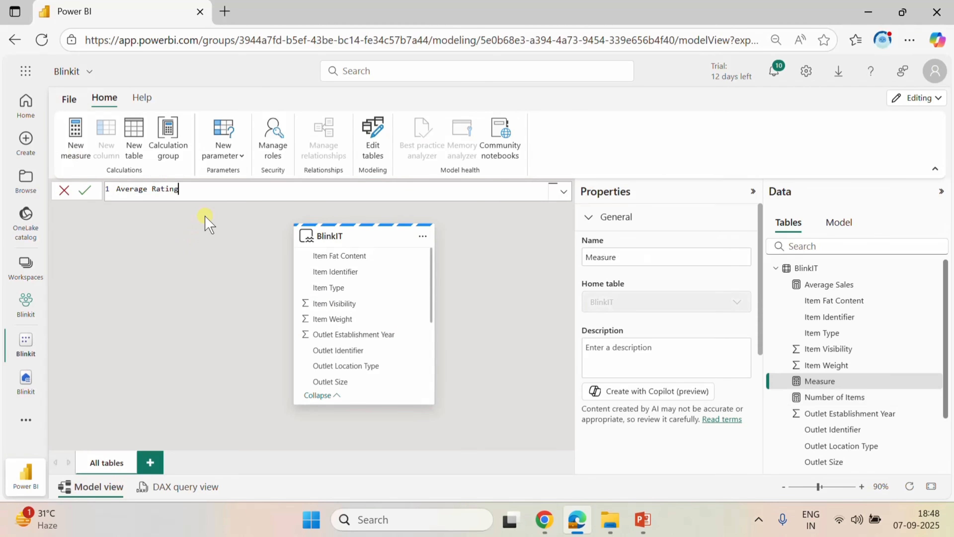
{"action": "type", "text": "=aver"}
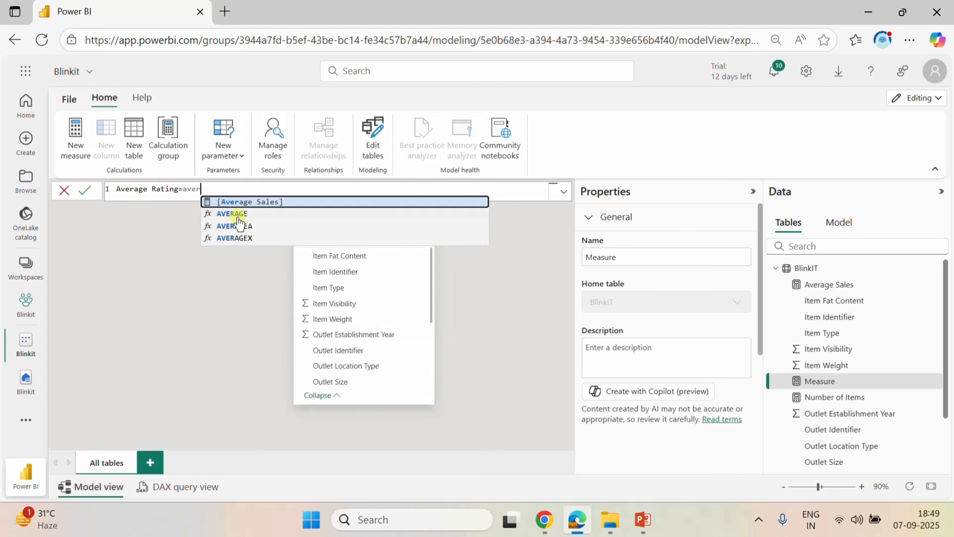
{"action": "left_click", "coordinate": [232, 215]}
{"action": "scroll", "coordinate": [362, 315], "scroll_direction": "down", "scroll_amount": 1}
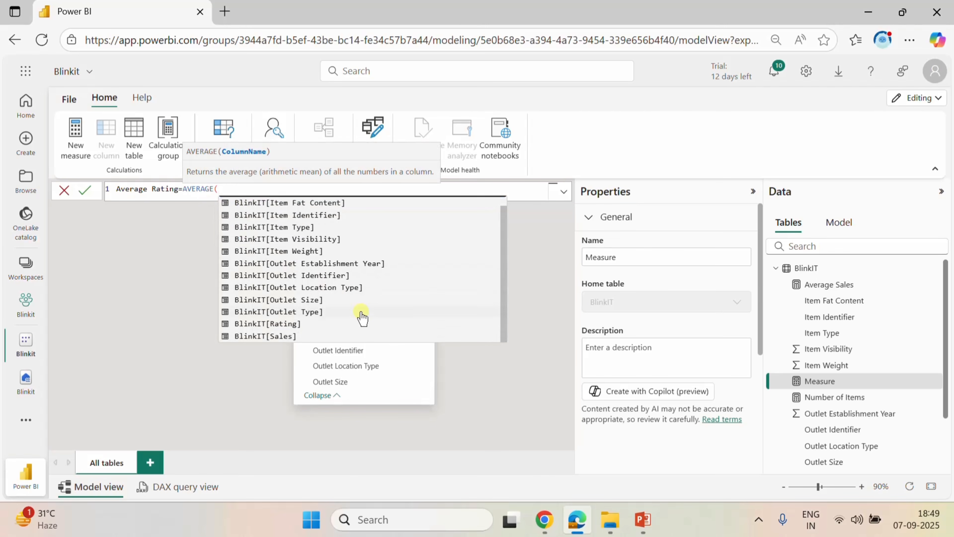
{"action": "left_click", "coordinate": [293, 323]}
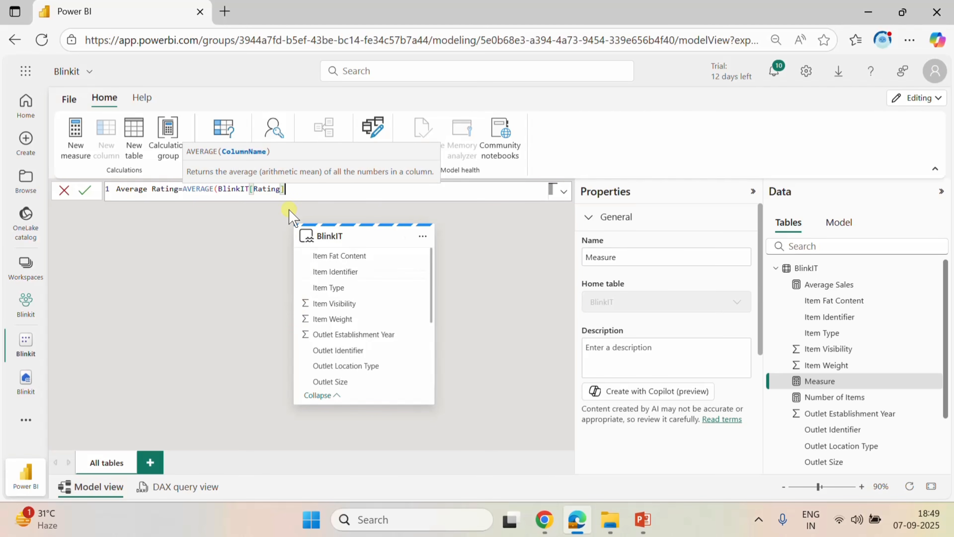
{"action": "type", "text": ")"}
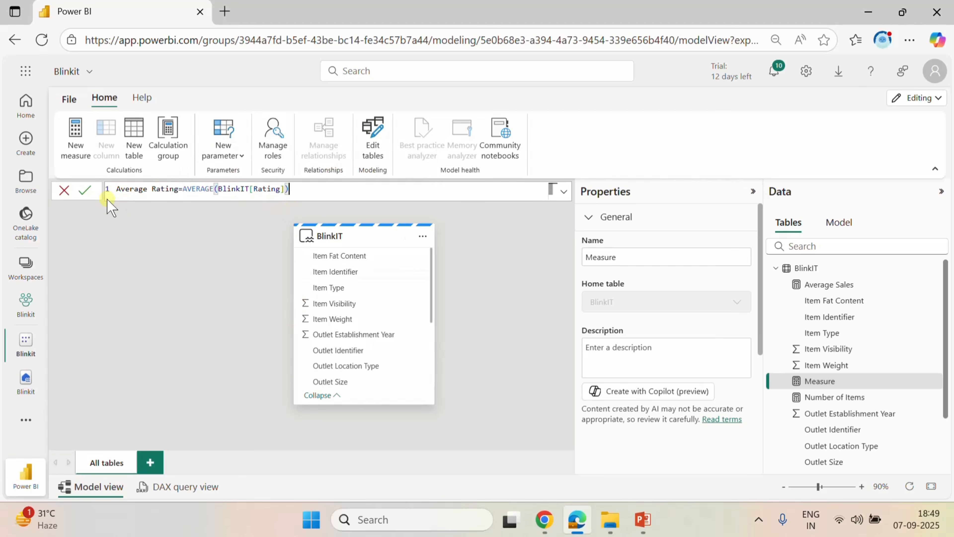
{"action": "left_click", "coordinate": [85, 190]}
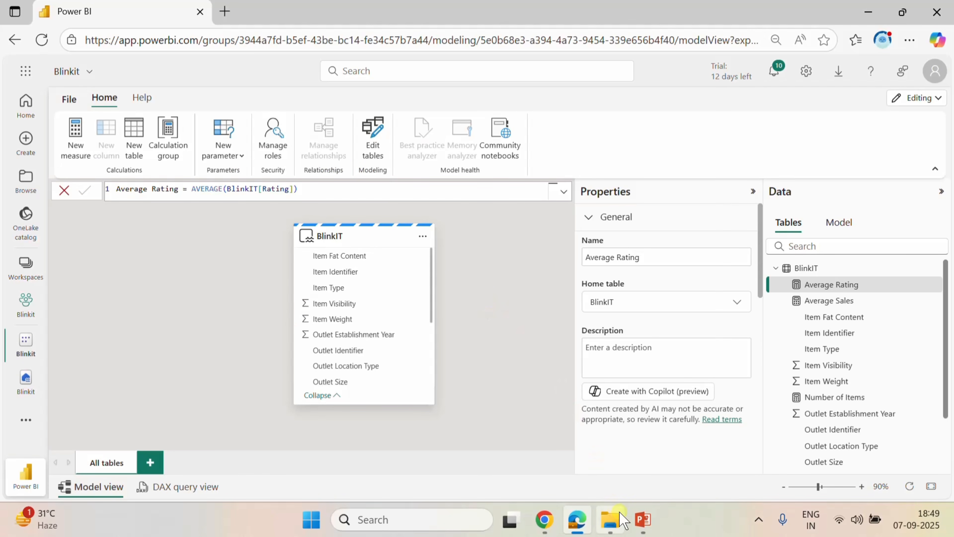
Check the KPI list in the Business Requirement Document once more and launch Power BI Desktop.
{"action": "left_click", "coordinate": [643, 519]}
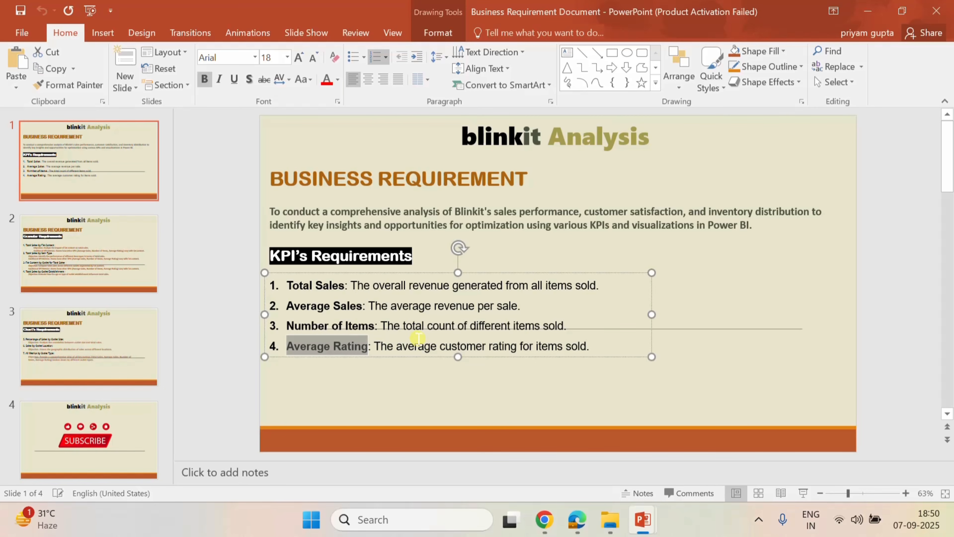
{"action": "left_click", "coordinate": [362, 520]}
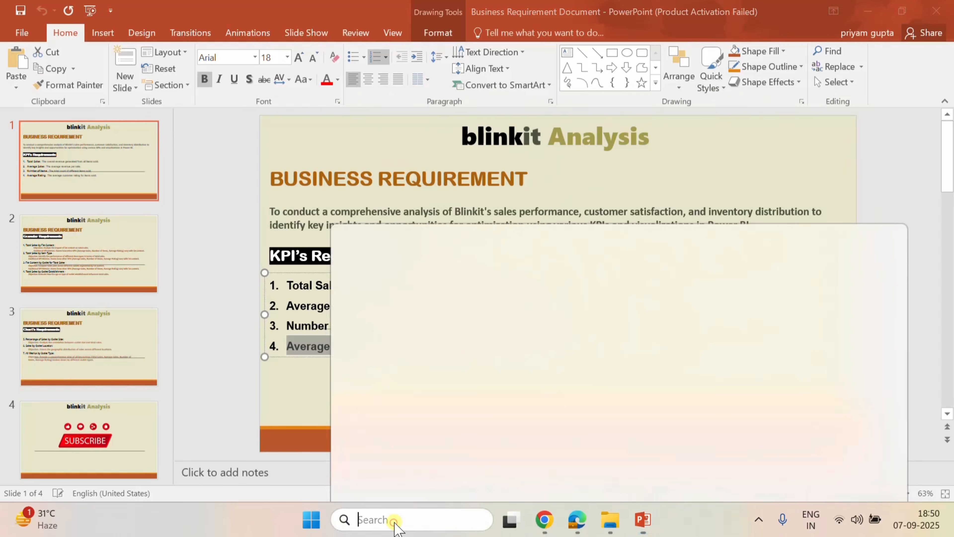
{"action": "type", "text": "power"}
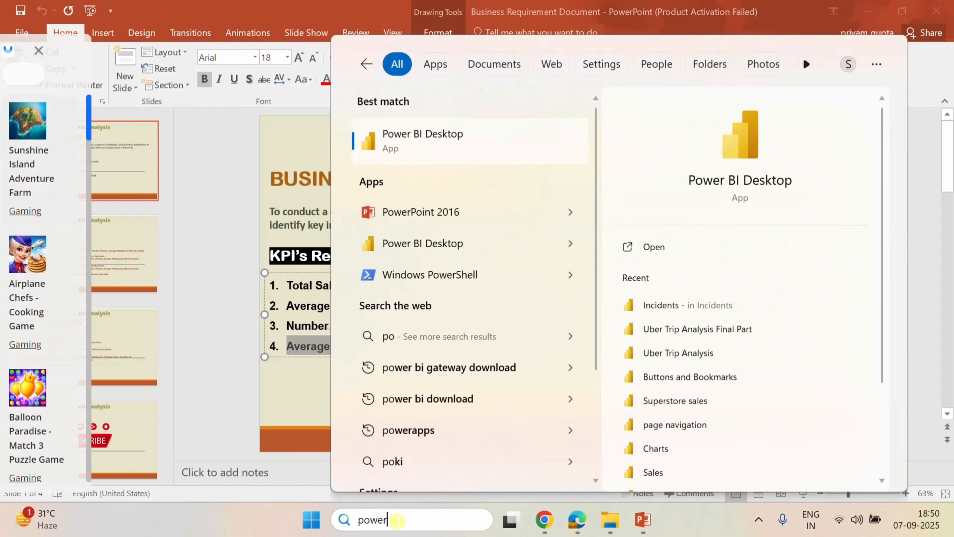
{"action": "left_click", "coordinate": [436, 204]}
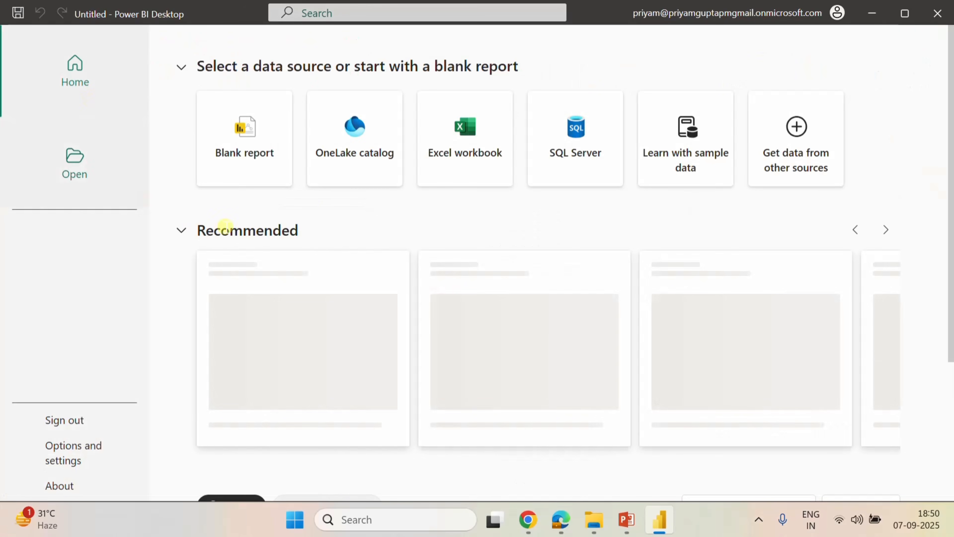
Start a blank report and connect it live to the Blinkit semantic model in the Blinkit workspace.
{"action": "left_click", "coordinate": [237, 146]}
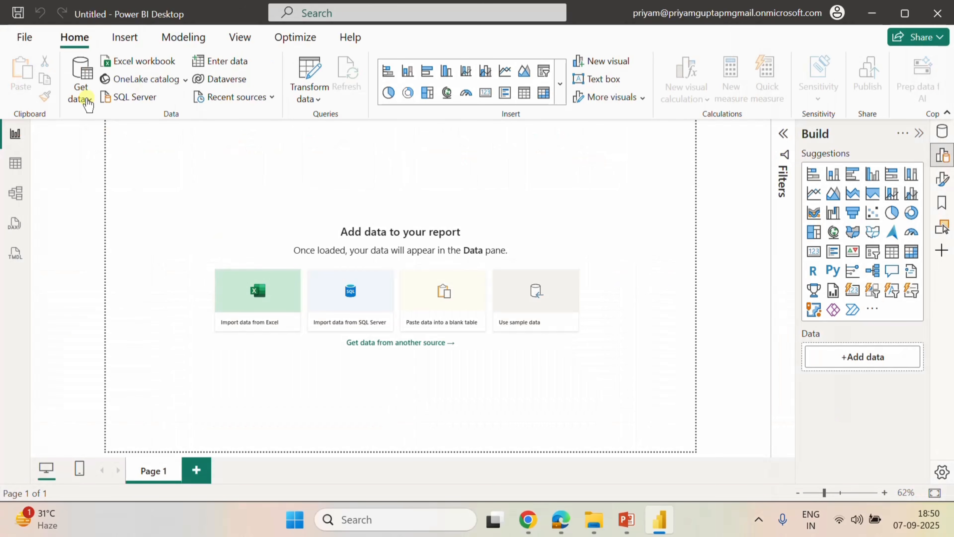
{"action": "left_click", "coordinate": [87, 102]}
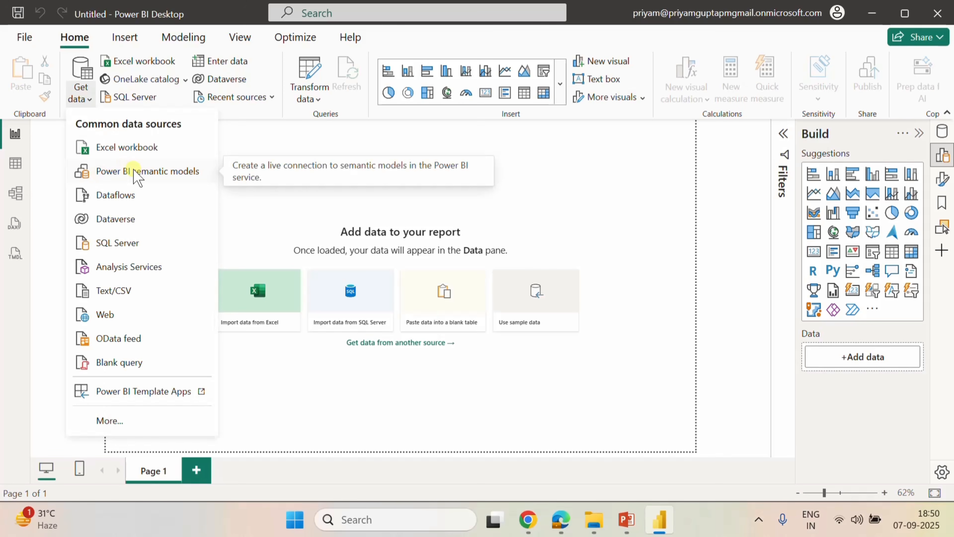
{"action": "left_click", "coordinate": [150, 183]}
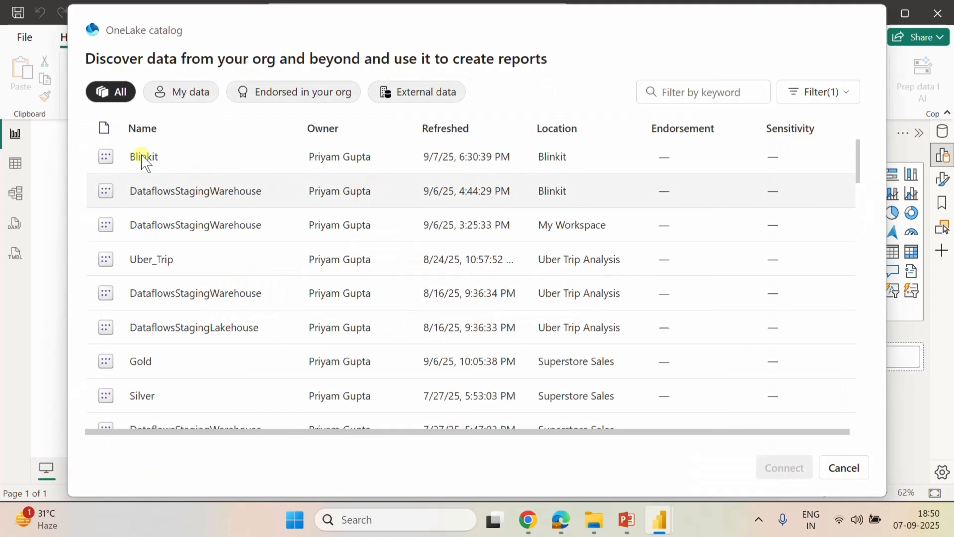
{"action": "left_click", "coordinate": [144, 156]}
{"action": "left_click", "coordinate": [762, 467]}
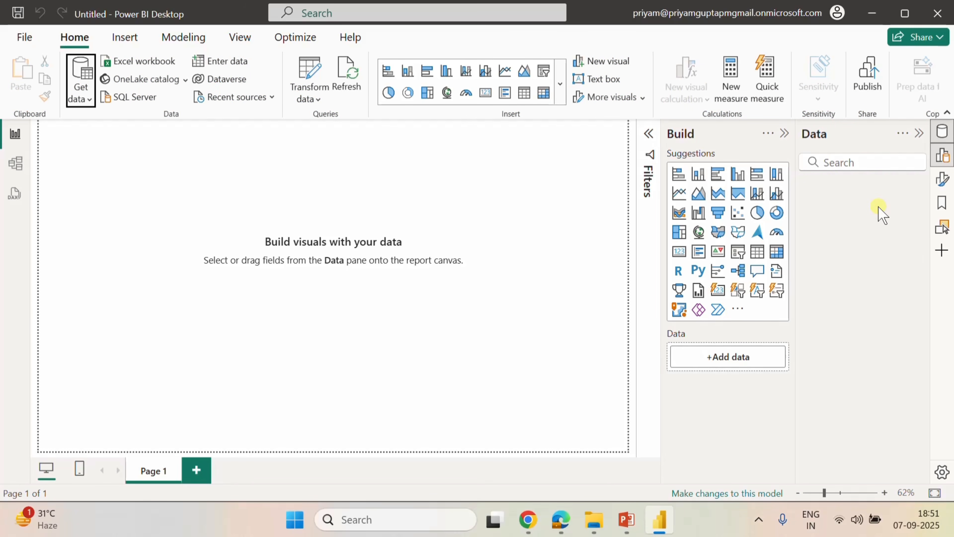
Review the fields and measures of the BlinkIT table, then collapse its field list.
{"action": "left_click", "coordinate": [808, 188]}
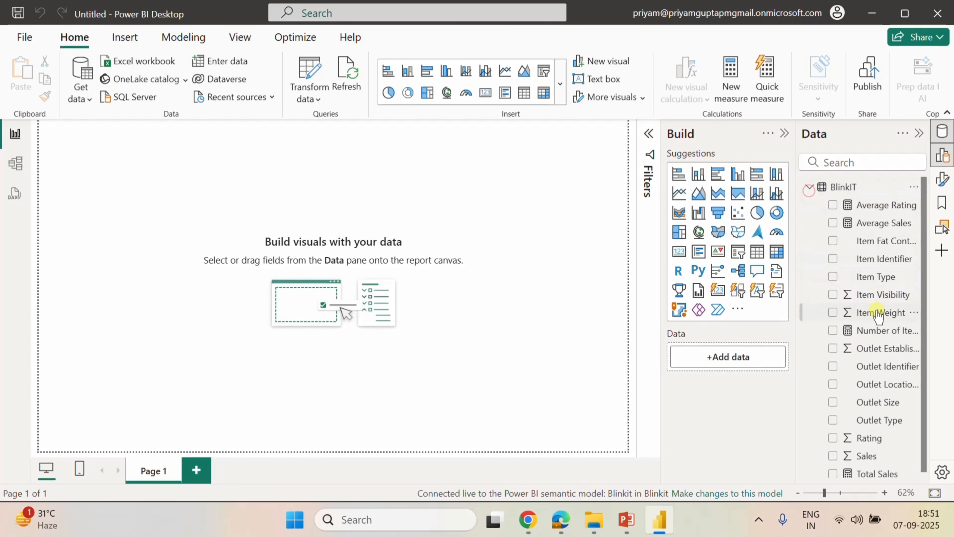
{"action": "scroll", "coordinate": [873, 307], "scroll_direction": "down", "scroll_amount": 1}
{"action": "scroll", "coordinate": [882, 342], "scroll_direction": "up", "scroll_amount": 1}
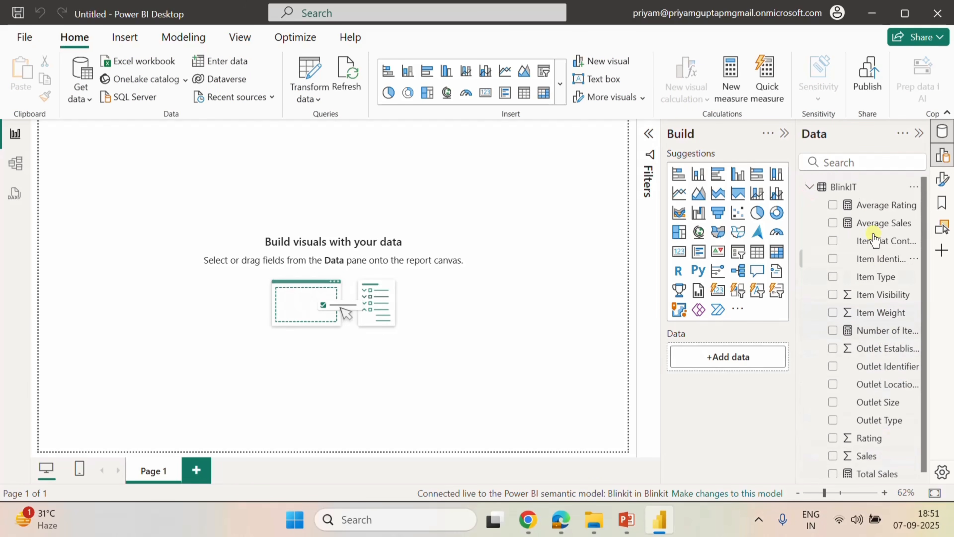
{"action": "left_click", "coordinate": [820, 187]}
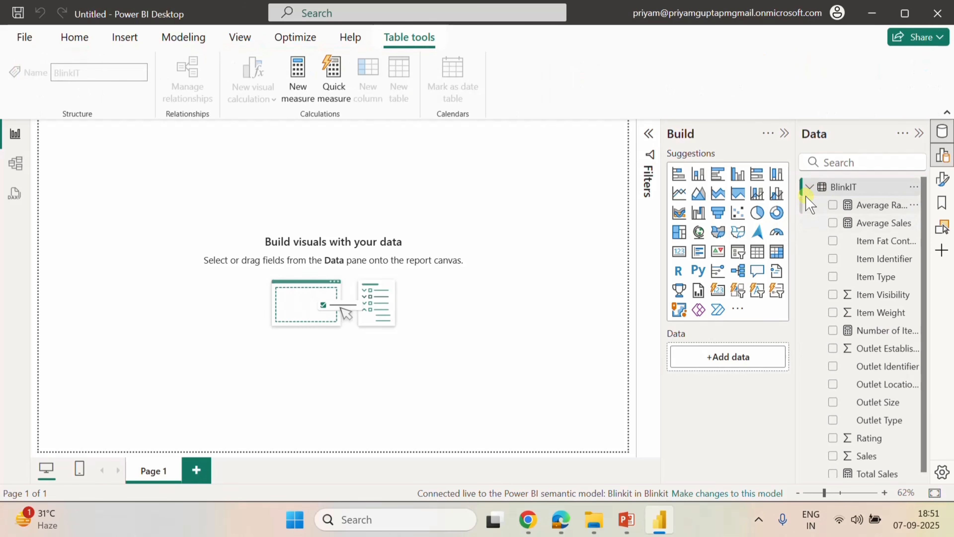
{"action": "left_click", "coordinate": [808, 187]}
{"action": "left_click", "coordinate": [545, 214]}
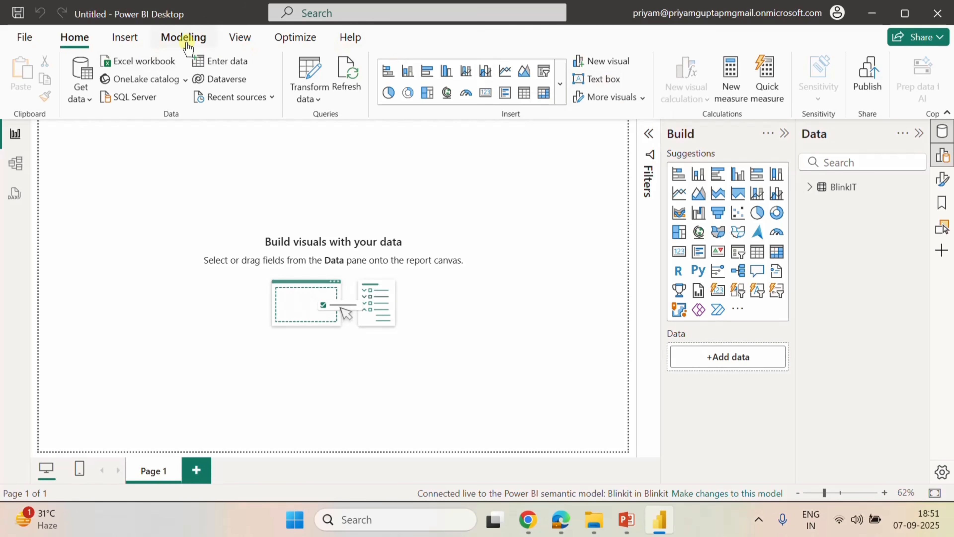
Insert a rectangle shape with both top corners rounded on the report page.
{"action": "left_click", "coordinate": [126, 38]}
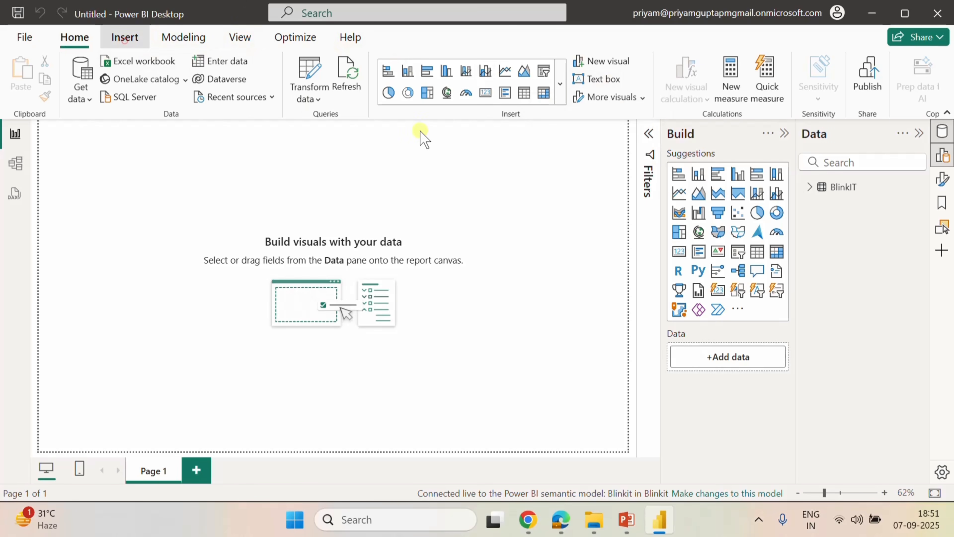
{"action": "left_click", "coordinate": [720, 100]}
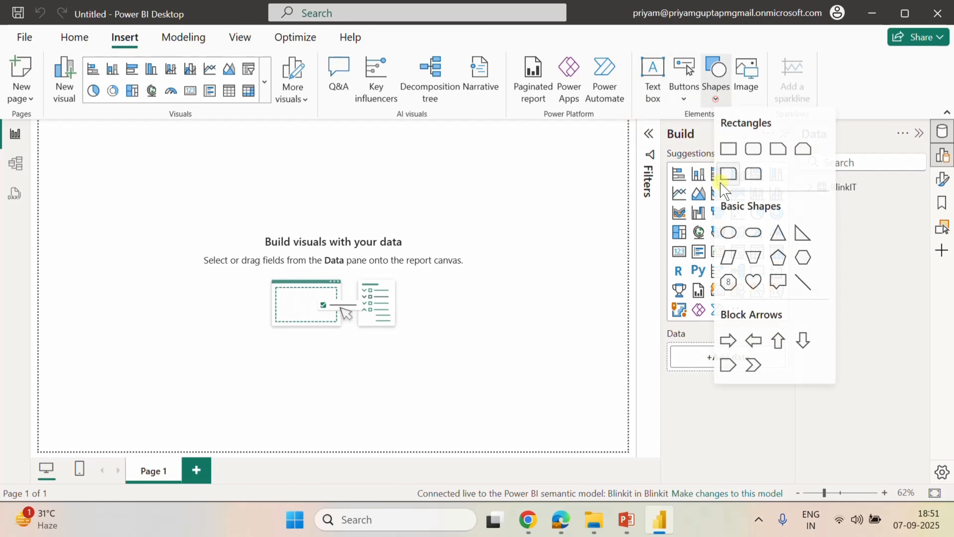
{"action": "left_click", "coordinate": [753, 174]}
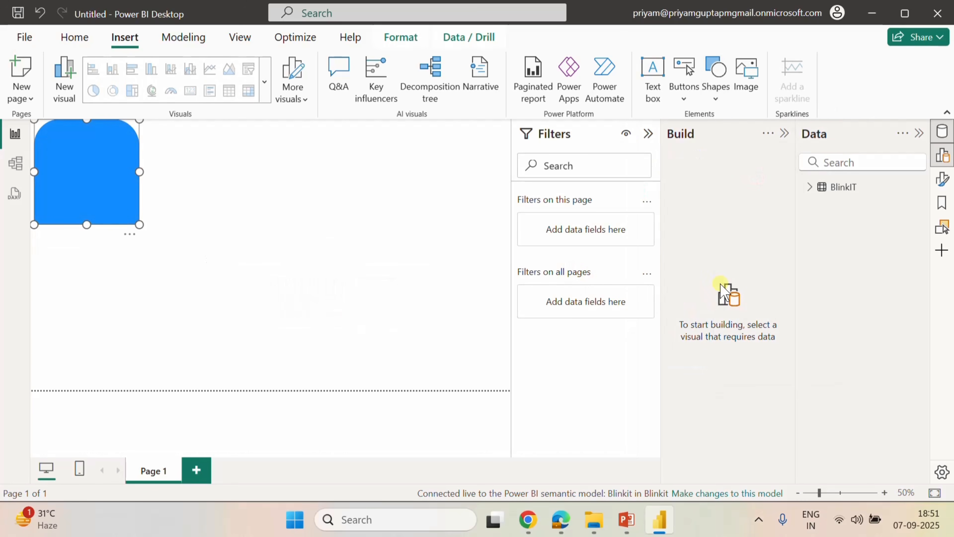
Rotate the whole rounded-tab shape by 90° in its format settings.
{"action": "left_click", "coordinate": [941, 179]}
{"action": "left_click", "coordinate": [535, 227]}
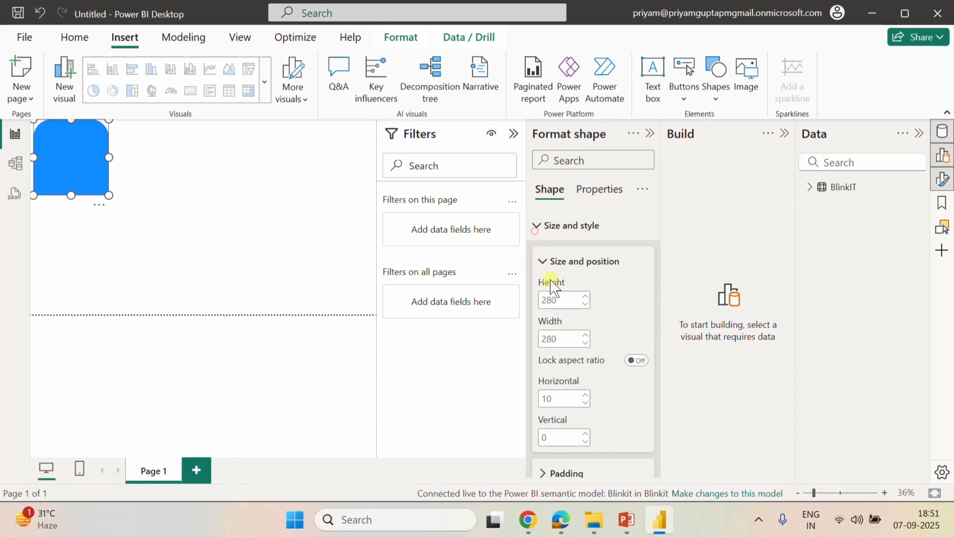
{"action": "scroll", "coordinate": [606, 329], "scroll_direction": "down", "scroll_amount": 2}
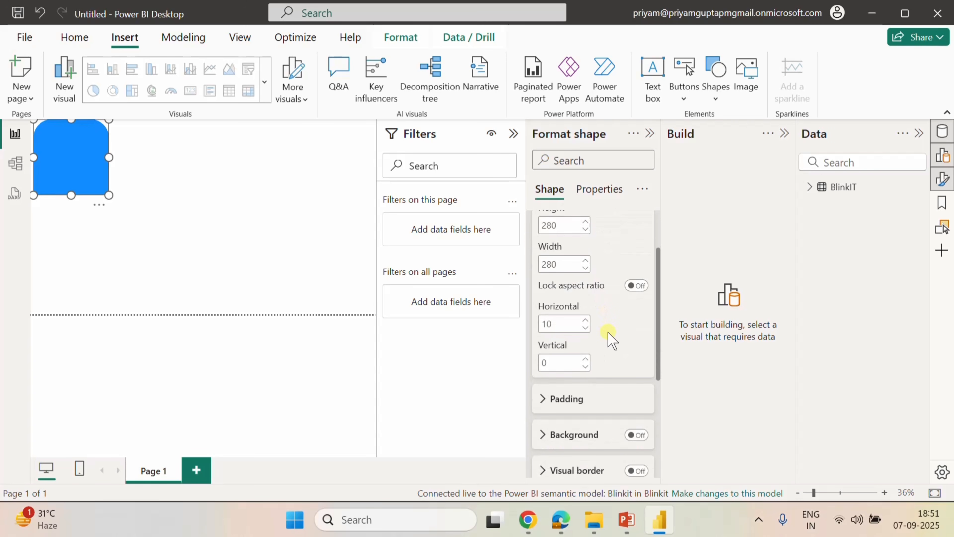
{"action": "scroll", "coordinate": [607, 331], "scroll_direction": "down", "scroll_amount": 5}
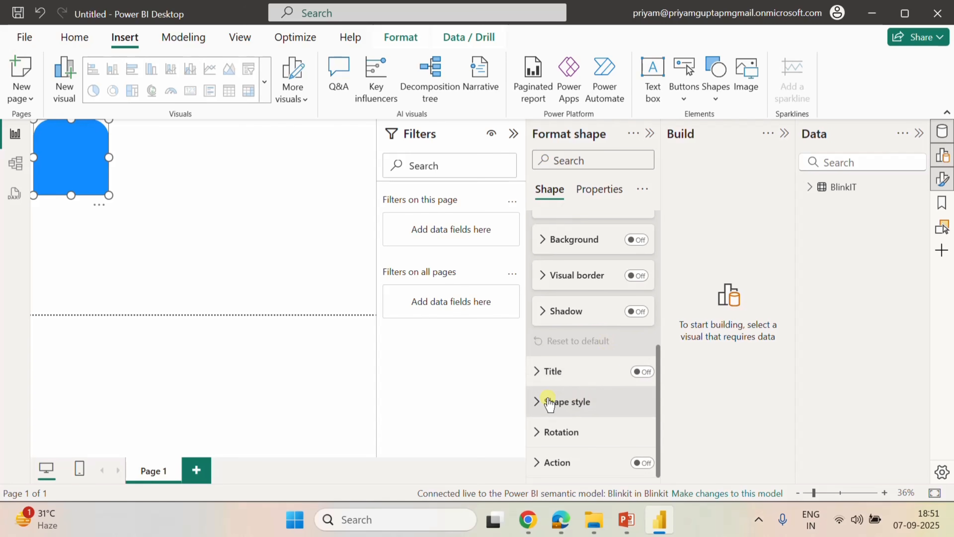
{"action": "left_click", "coordinate": [537, 400]}
{"action": "scroll", "coordinate": [619, 412], "scroll_direction": "down", "scroll_amount": 7}
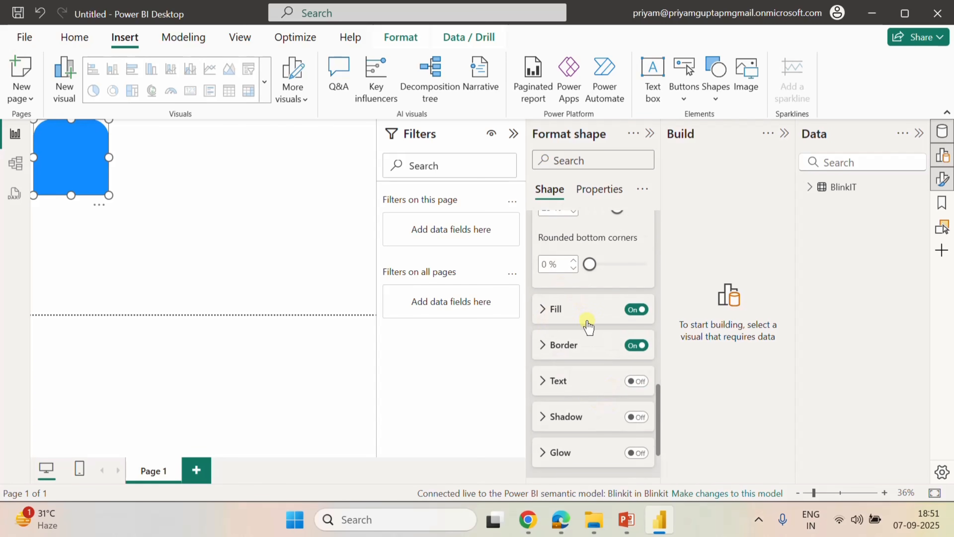
{"action": "scroll", "coordinate": [586, 331], "scroll_direction": "down", "scroll_amount": 2}
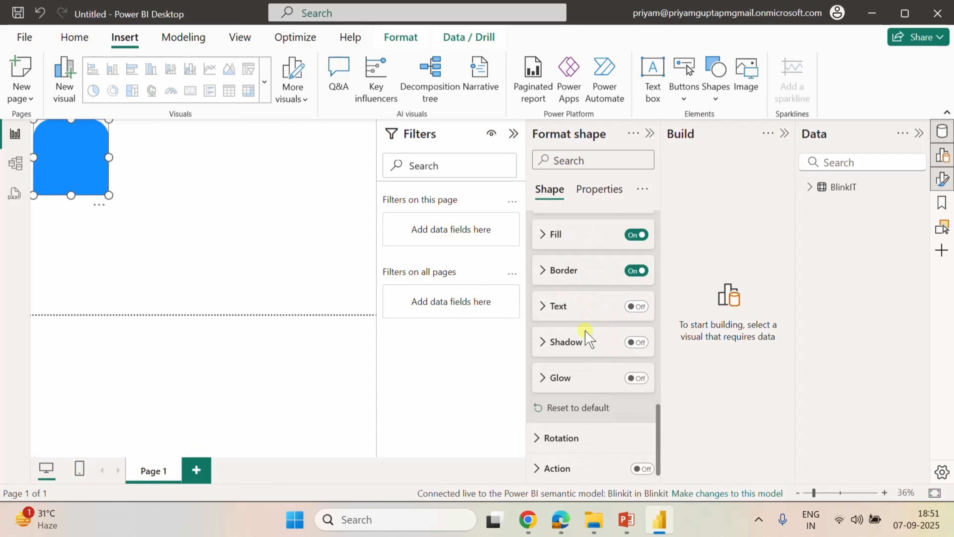
{"action": "left_click", "coordinate": [542, 433]}
{"action": "scroll", "coordinate": [612, 428], "scroll_direction": "down", "scroll_amount": 4}
{"action": "scroll", "coordinate": [609, 413], "scroll_direction": "down", "scroll_amount": 2}
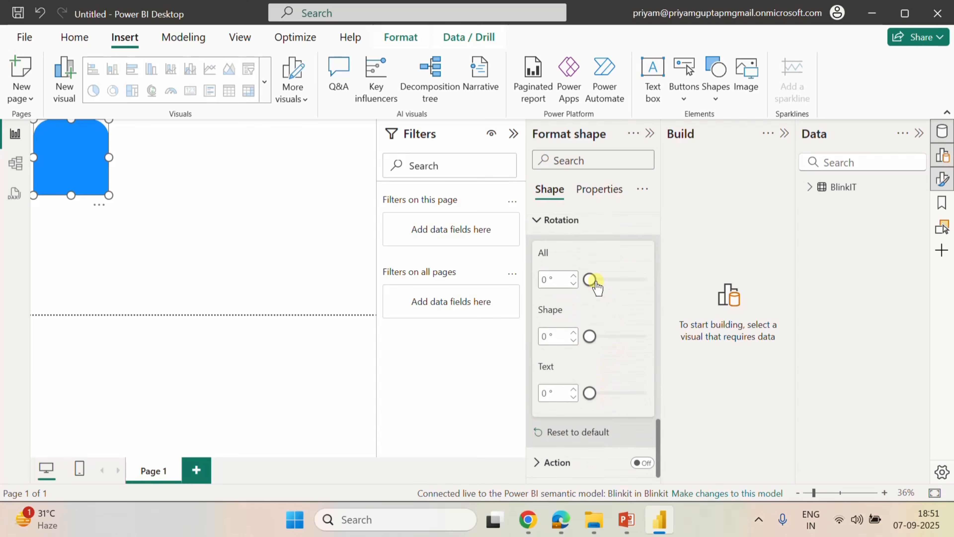
{"action": "left_click_drag", "start_coordinate": [591, 284], "coordinate": [620, 291]}
{"action": "left_click_drag", "start_coordinate": [620, 289], "coordinate": [586, 287]}
{"action": "double_click", "coordinate": [546, 279]}
{"action": "type", "text": "90"}
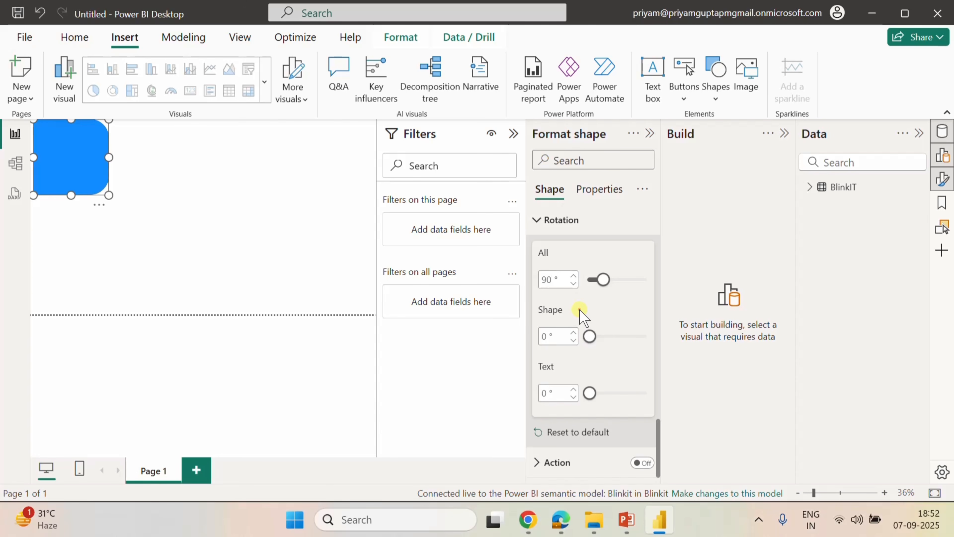
Resize the shape into a sidebar about 187 wide and 720 high along the page's left edge, and hide the Build pane.
{"action": "left_click_drag", "start_coordinate": [69, 194], "coordinate": [56, 312]}
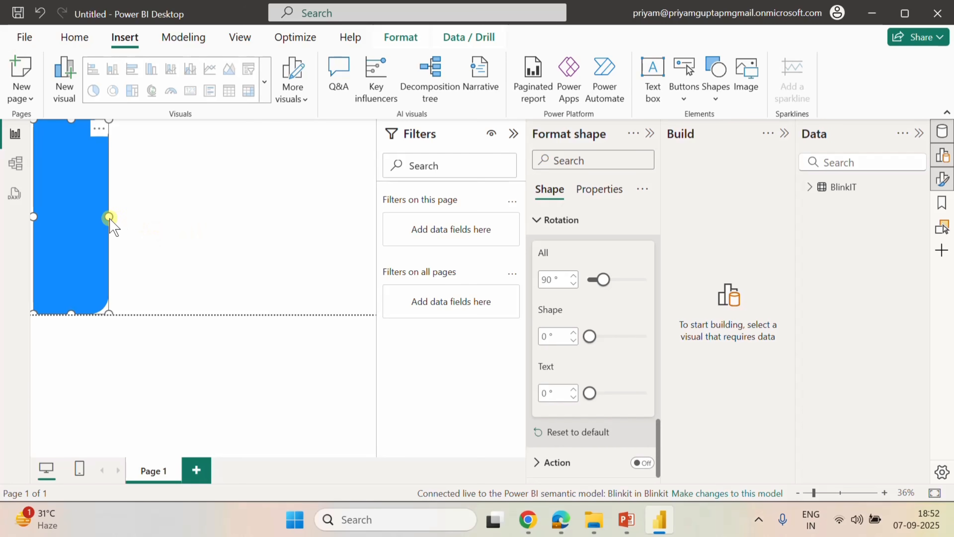
{"action": "left_click_drag", "start_coordinate": [109, 217], "coordinate": [84, 220]}
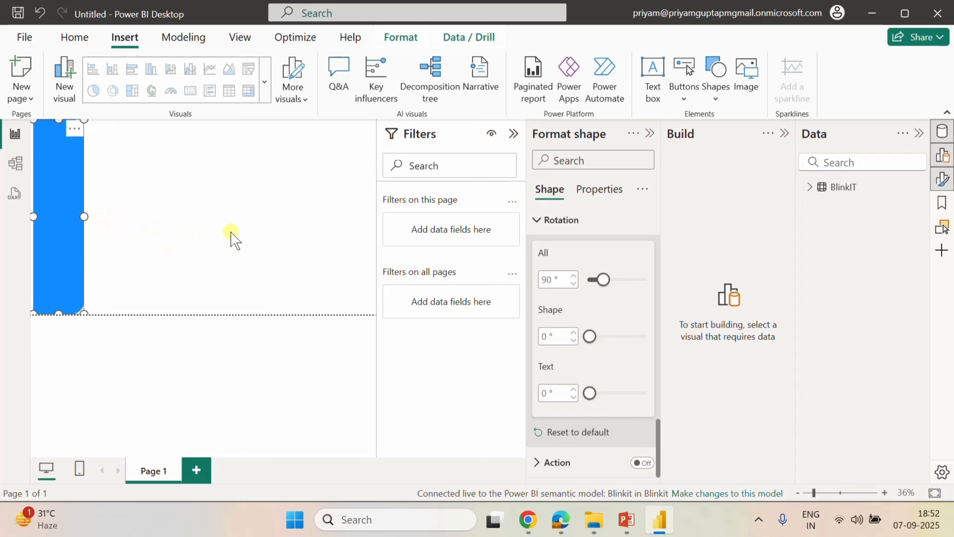
{"action": "left_click", "coordinate": [537, 220]}
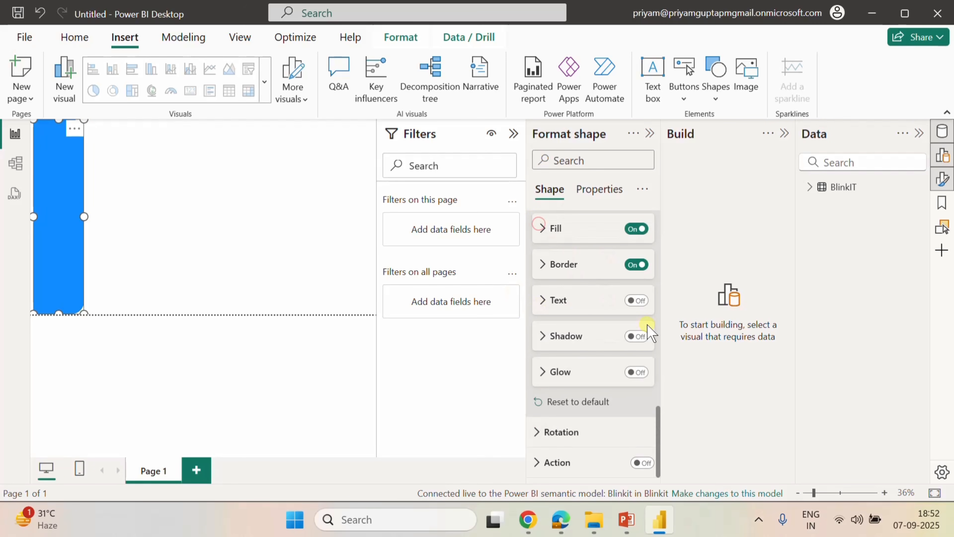
{"action": "left_click", "coordinate": [784, 133]}
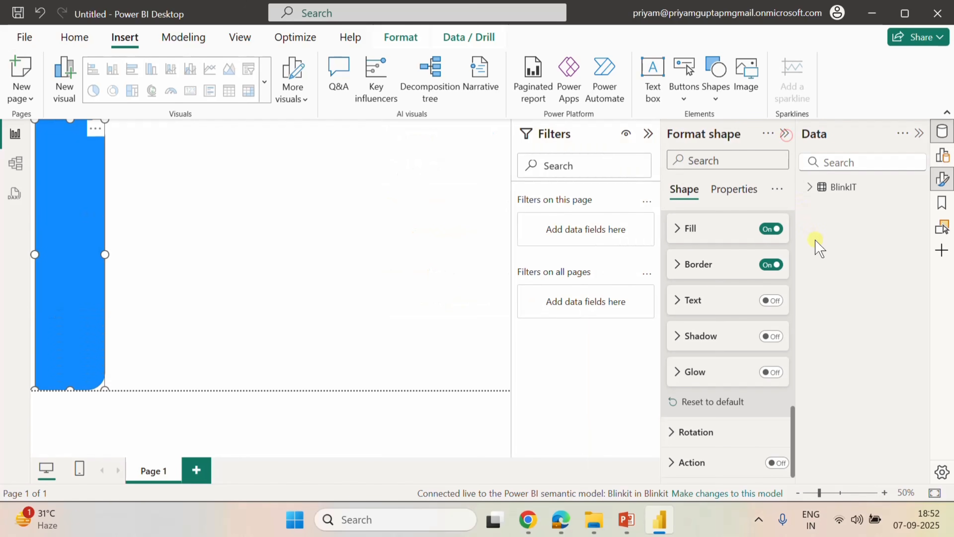
{"action": "left_click", "coordinate": [284, 264]}
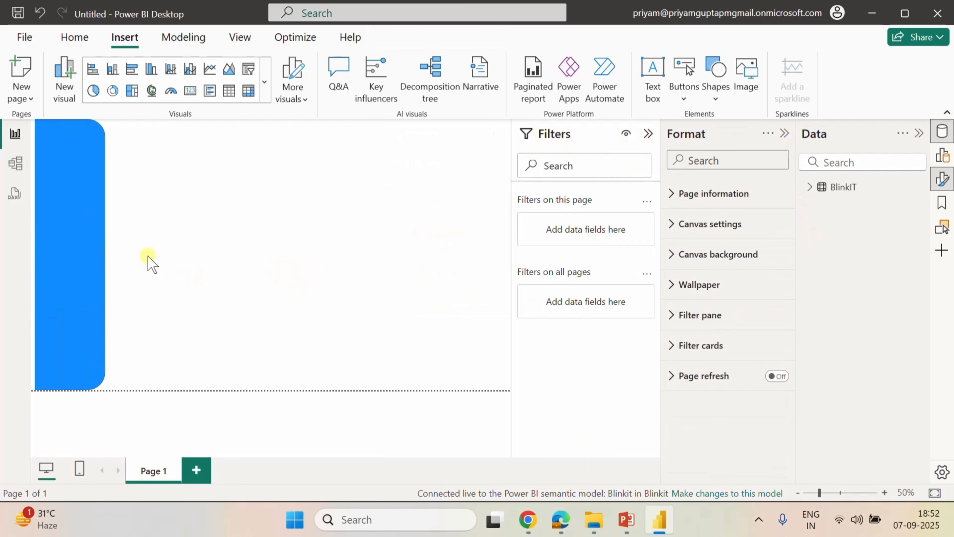
Examine the sidebar shape's size, position, corner rounding and rotation settings.
{"action": "left_click", "coordinate": [94, 237]}
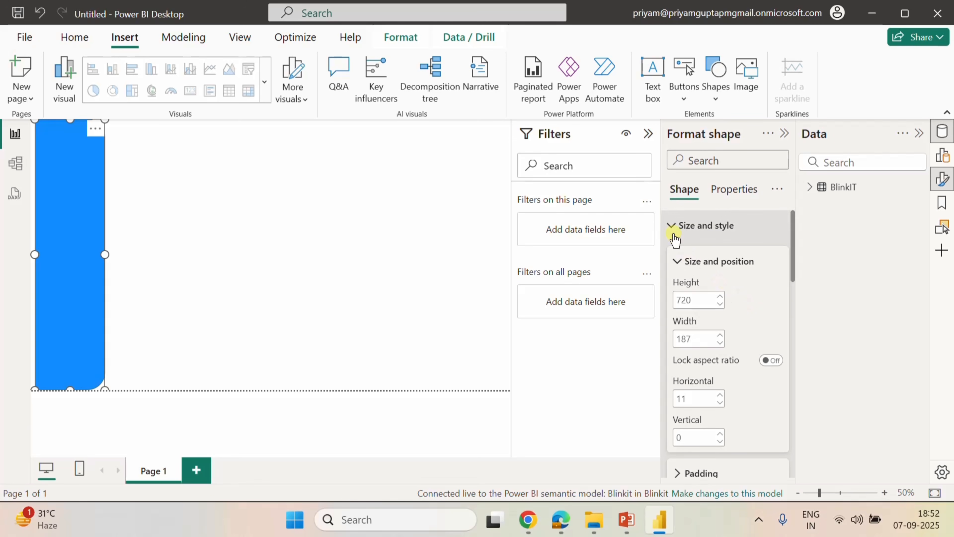
{"action": "left_click", "coordinate": [676, 227]}
{"action": "scroll", "coordinate": [717, 357], "scroll_direction": "down", "scroll_amount": 8}
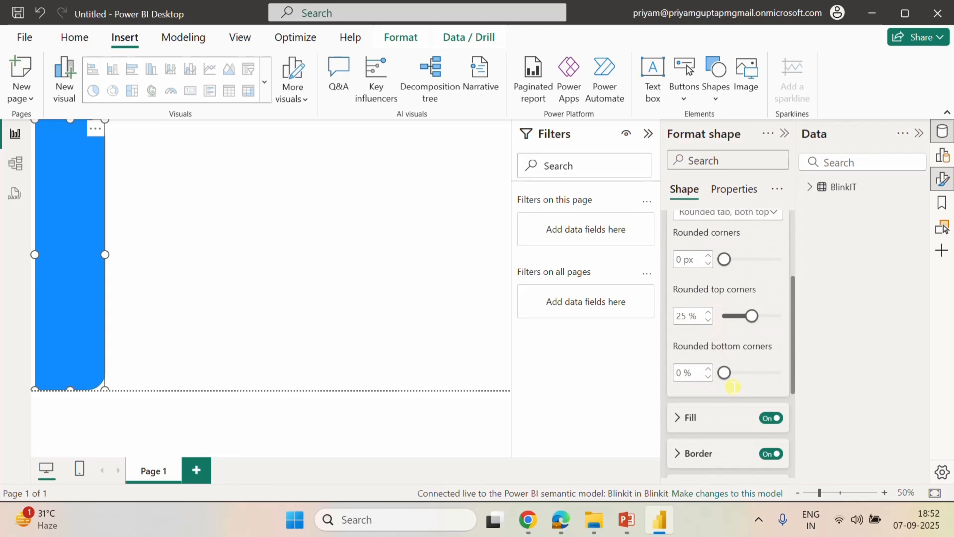
{"action": "left_click", "coordinate": [735, 387]}
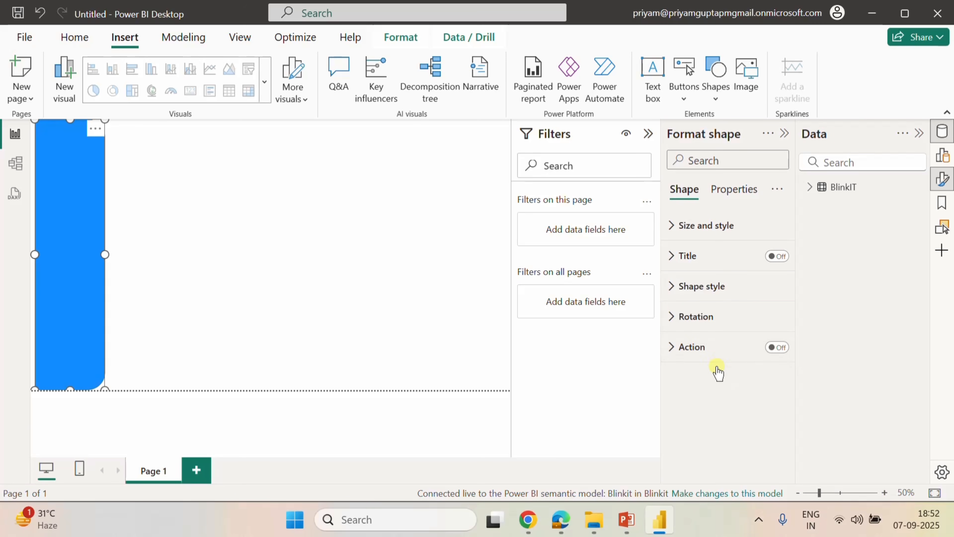
{"action": "left_click", "coordinate": [676, 317]}
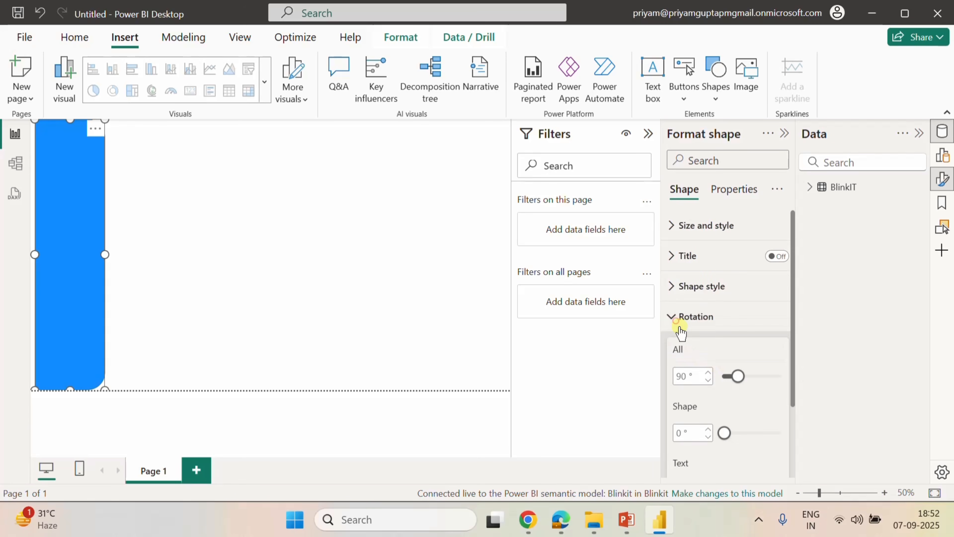
{"action": "left_click", "coordinate": [680, 317]}
{"action": "left_click", "coordinate": [678, 233]}
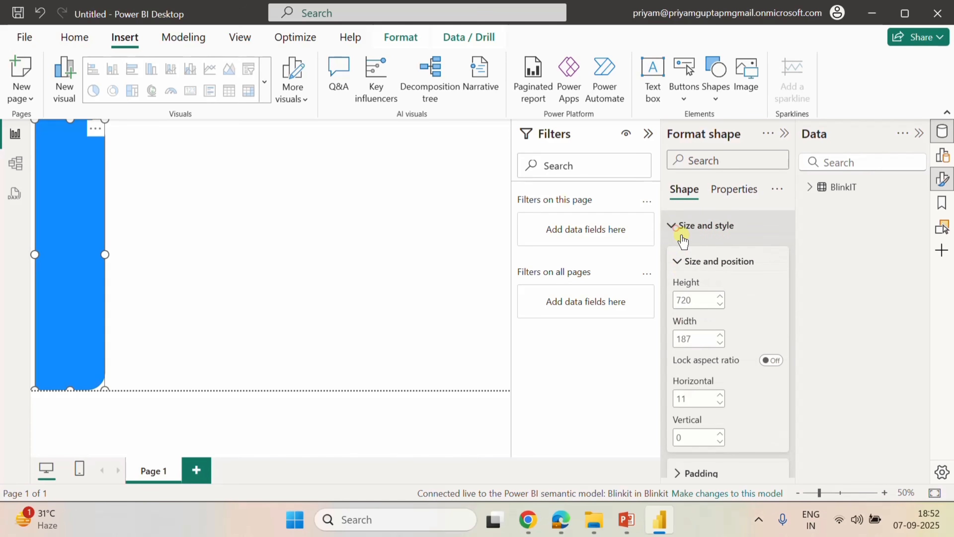
{"action": "scroll", "coordinate": [762, 358], "scroll_direction": "down", "scroll_amount": 3}
{"action": "scroll", "coordinate": [762, 359], "scroll_direction": "down", "scroll_amount": 3}
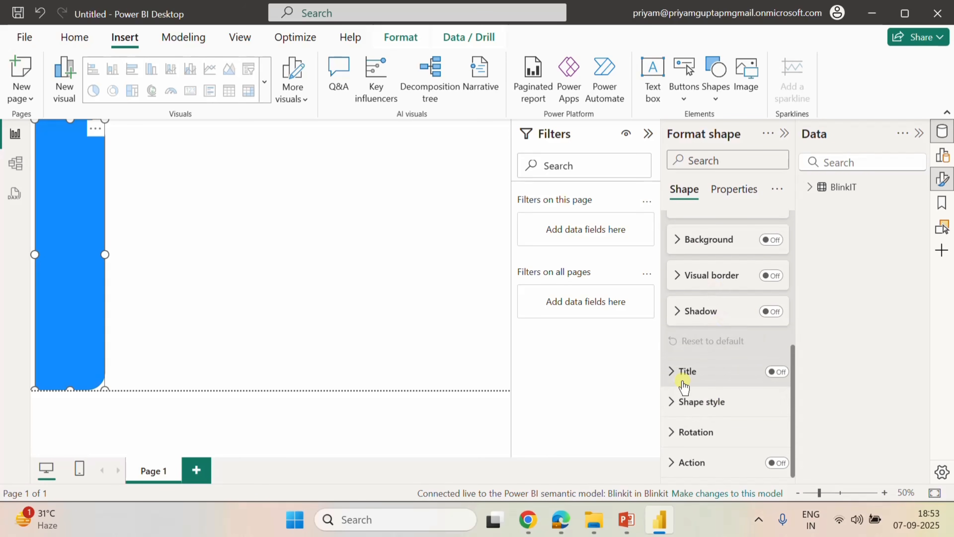
{"action": "scroll", "coordinate": [694, 425], "scroll_direction": "up", "scroll_amount": 5}
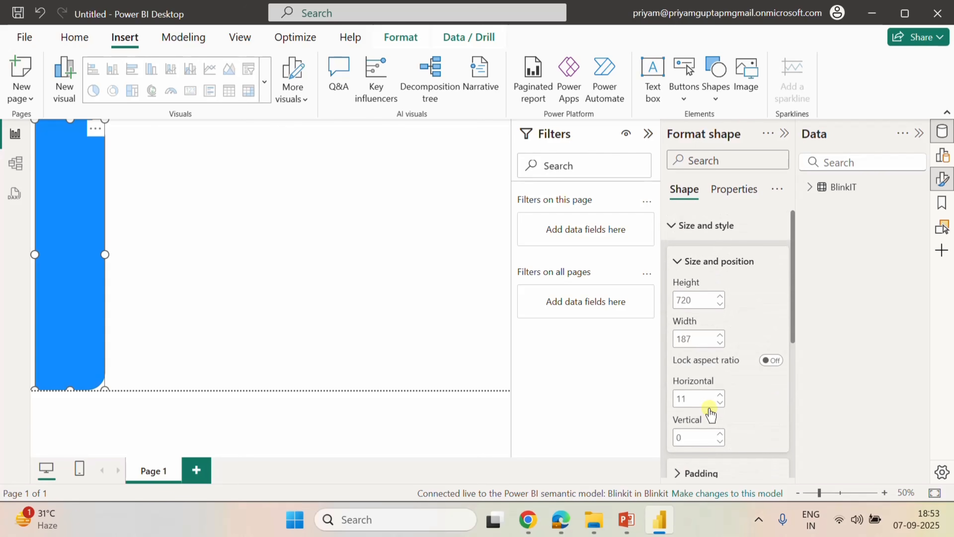
Try out the sidebar shape's background option and inspect its color and transparency settings.
{"action": "scroll", "coordinate": [751, 383], "scroll_direction": "down", "scroll_amount": 5}
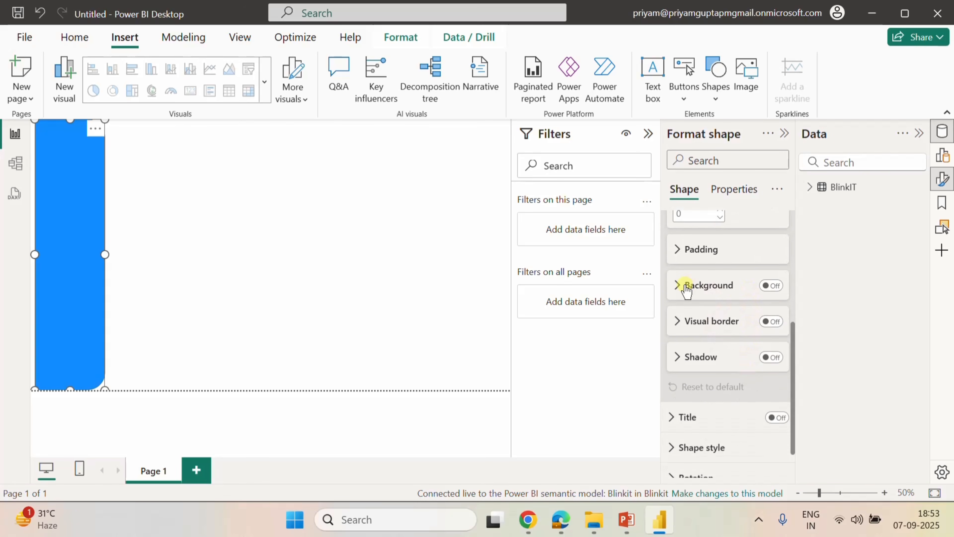
{"action": "left_click", "coordinate": [766, 287]}
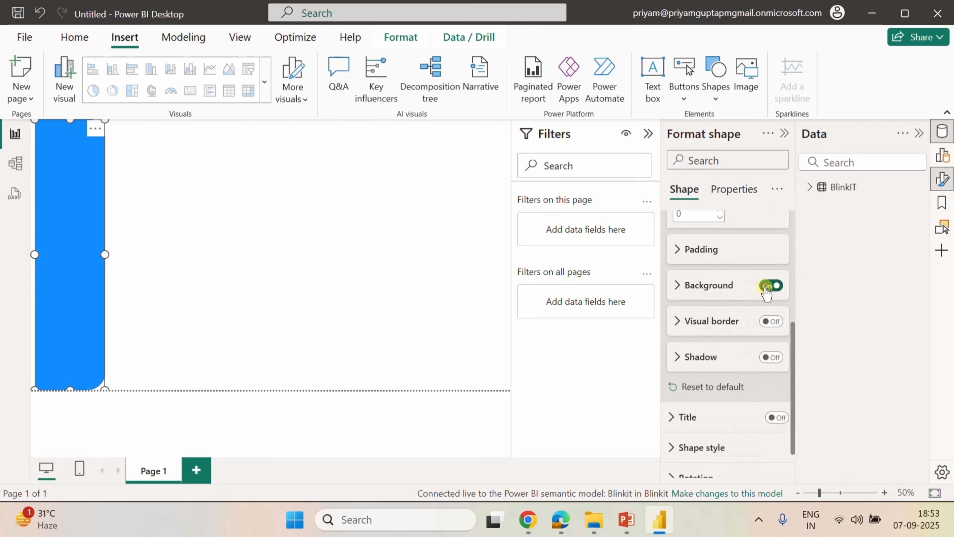
{"action": "left_click", "coordinate": [681, 285]}
{"action": "scroll", "coordinate": [770, 355], "scroll_direction": "down", "scroll_amount": 2}
{"action": "scroll", "coordinate": [769, 354], "scroll_direction": "up", "scroll_amount": 2}
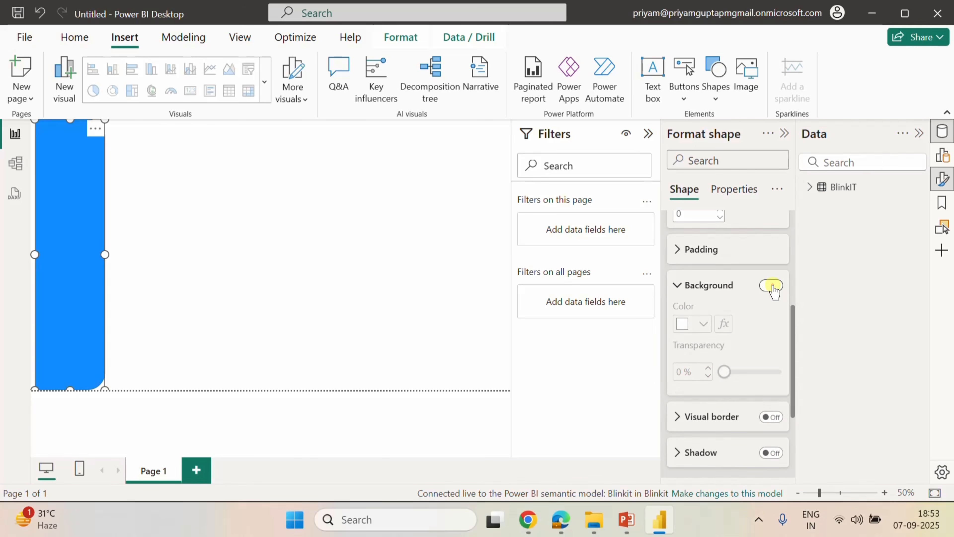
{"action": "left_click", "coordinate": [771, 285]}
{"action": "left_click", "coordinate": [771, 285]}
Set the sidebar shape's rounded top corners to 20% in its shape style settings.
{"action": "scroll", "coordinate": [741, 375], "scroll_direction": "down", "scroll_amount": 4}
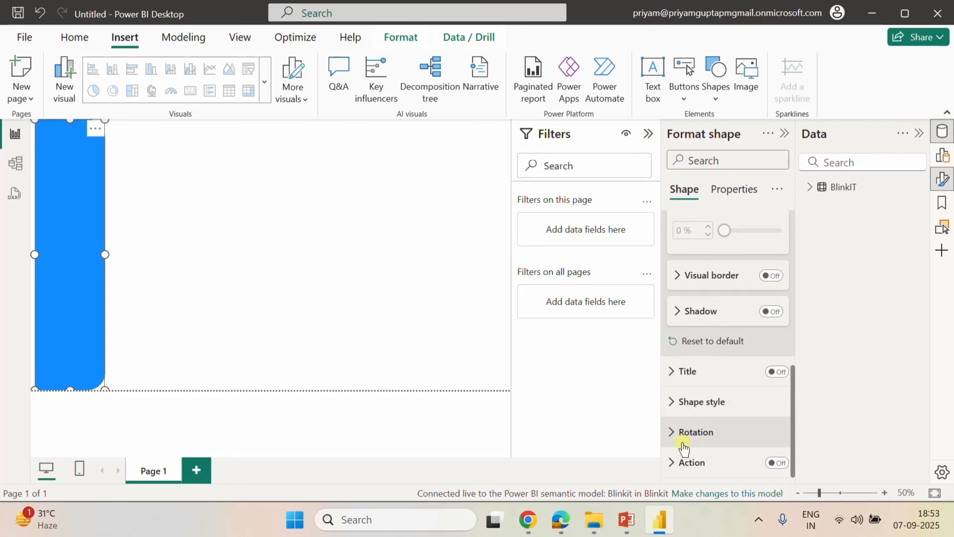
{"action": "left_click", "coordinate": [674, 405]}
{"action": "scroll", "coordinate": [737, 421], "scroll_direction": "down", "scroll_amount": 5}
{"action": "scroll", "coordinate": [737, 421], "scroll_direction": "down", "scroll_amount": 2}
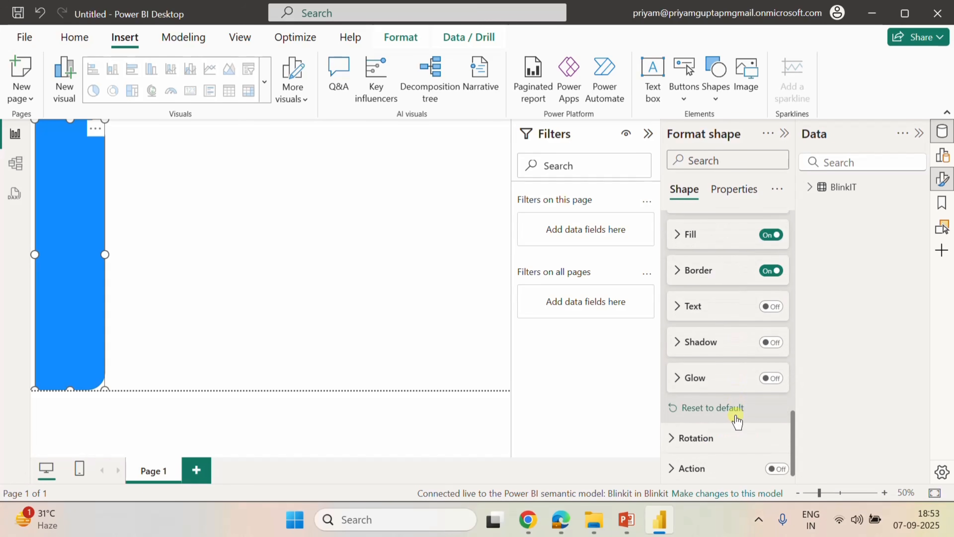
{"action": "left_click", "coordinate": [676, 235]}
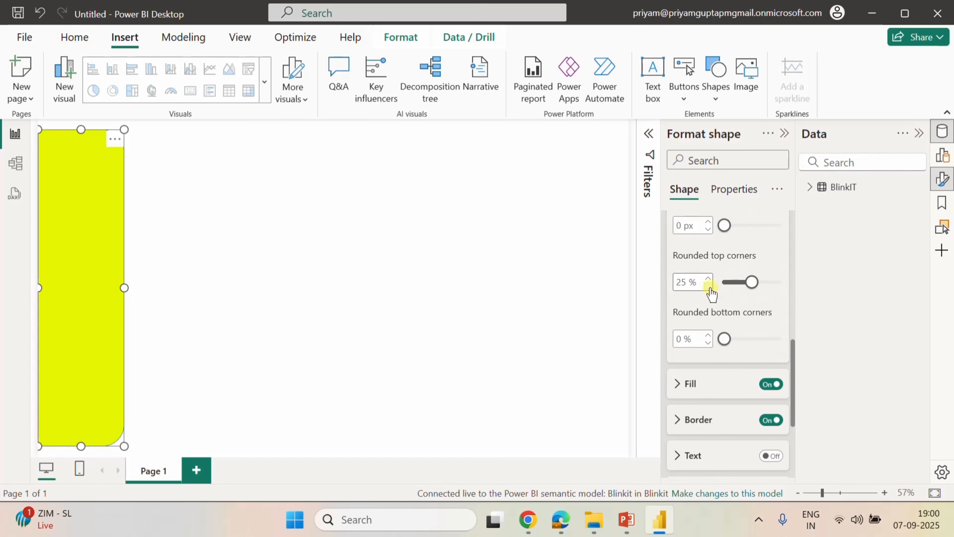
{"action": "left_click", "coordinate": [708, 286]}
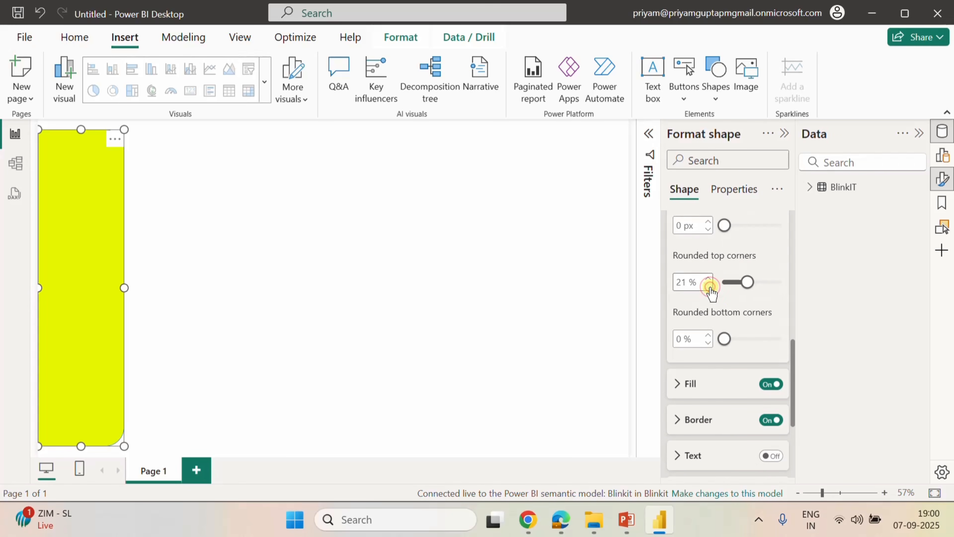
{"action": "left_click", "coordinate": [708, 286]}
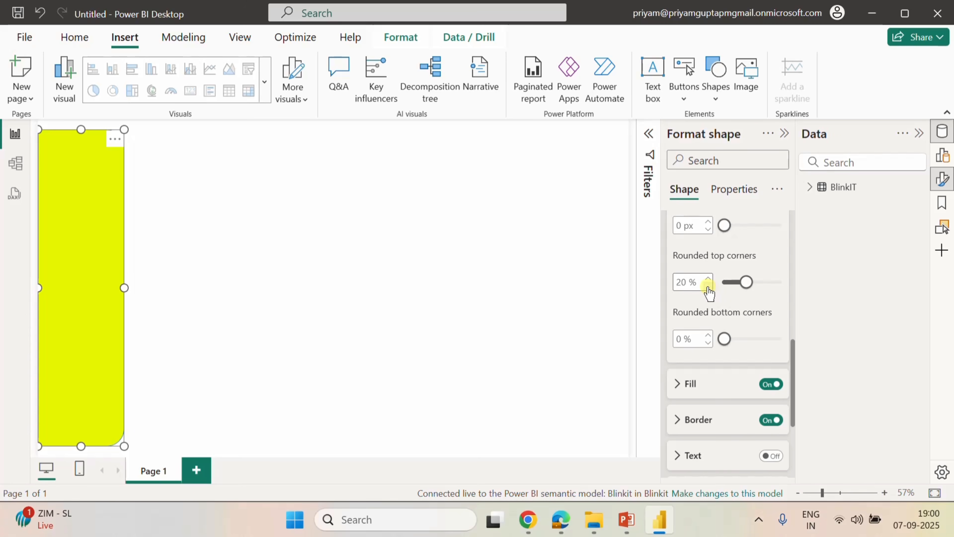
Set the sidebar shape's fill color to hex #FFD200.
{"action": "left_click", "coordinate": [679, 384]}
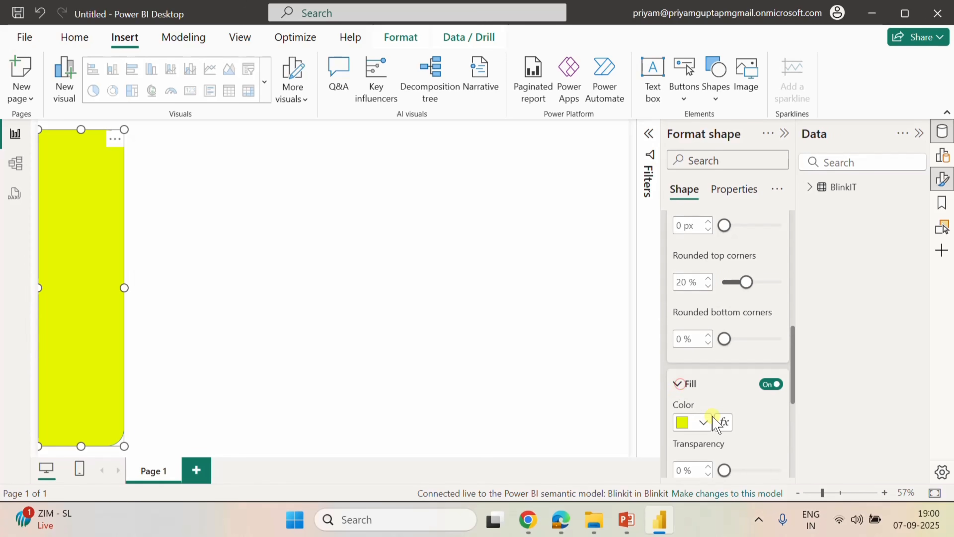
{"action": "left_click", "coordinate": [703, 422]}
{"action": "left_click", "coordinate": [706, 388]}
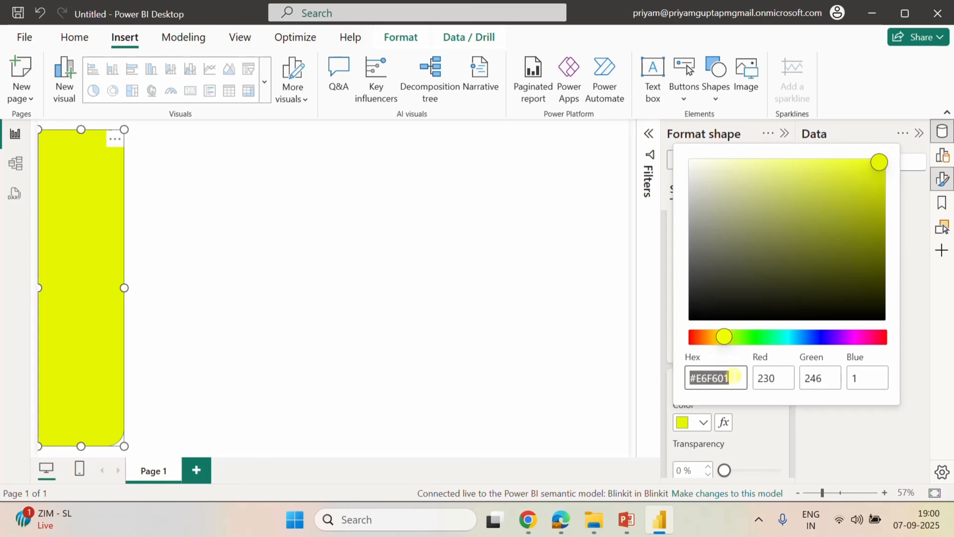
{"action": "type", "text": "ffd"}
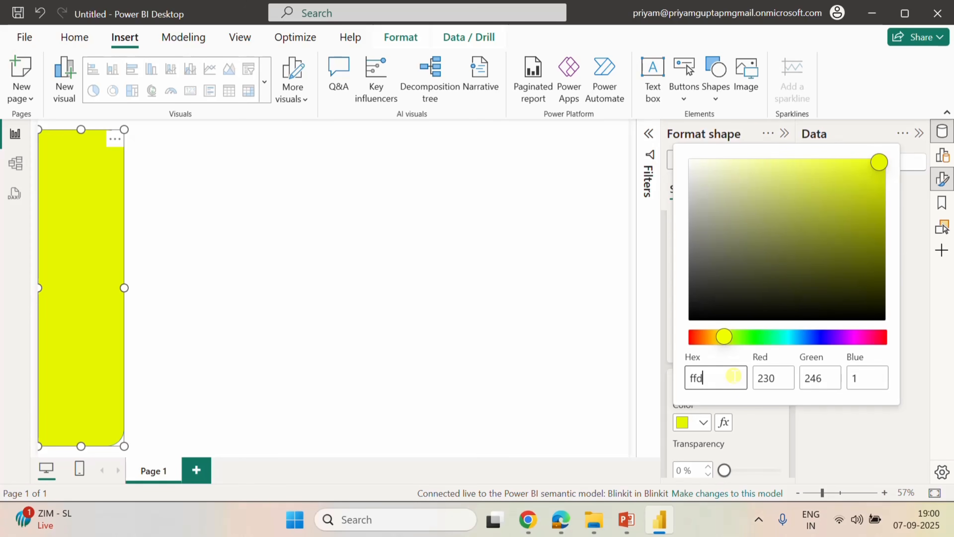
{"action": "type", "text": "200"}
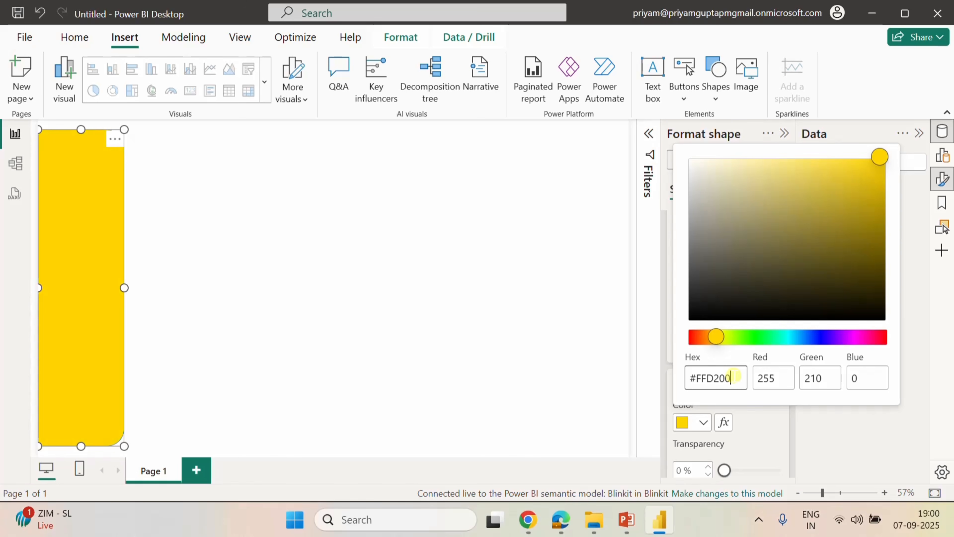
{"action": "left_click", "coordinate": [766, 424]}
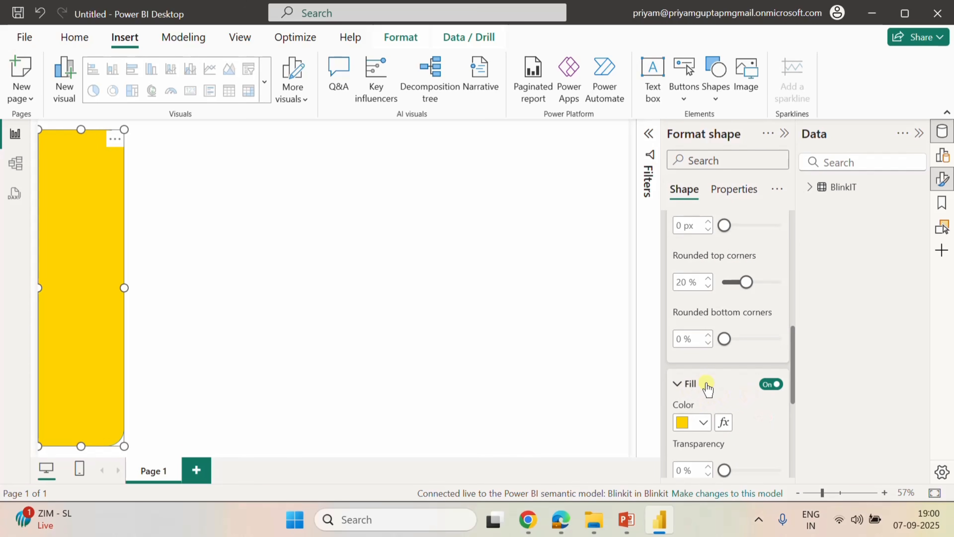
Turn off the sidebar shape's border and turn on its shadow in the shape style settings.
{"action": "scroll", "coordinate": [687, 391], "scroll_direction": "up", "scroll_amount": 6}
{"action": "scroll", "coordinate": [709, 389], "scroll_direction": "down", "scroll_amount": 4}
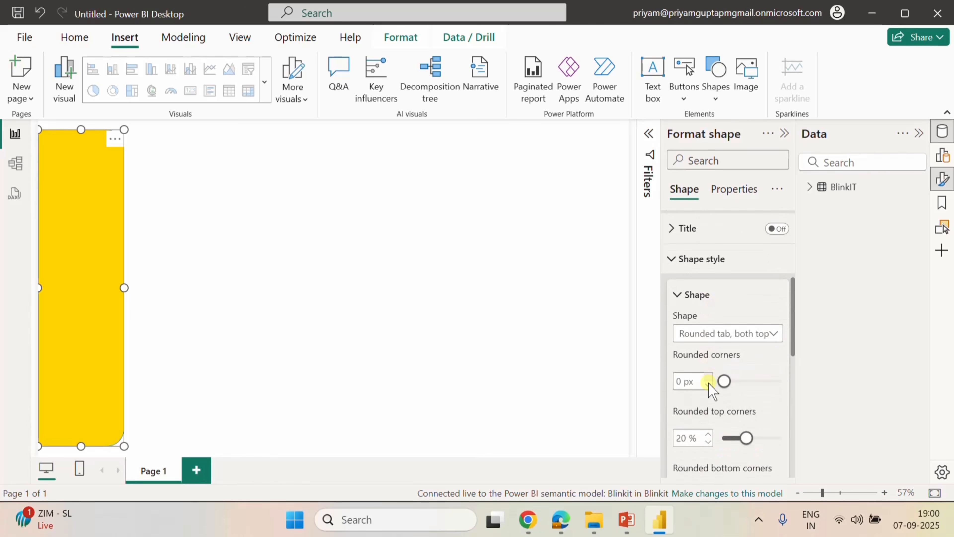
{"action": "scroll", "coordinate": [748, 405], "scroll_direction": "down", "scroll_amount": 5}
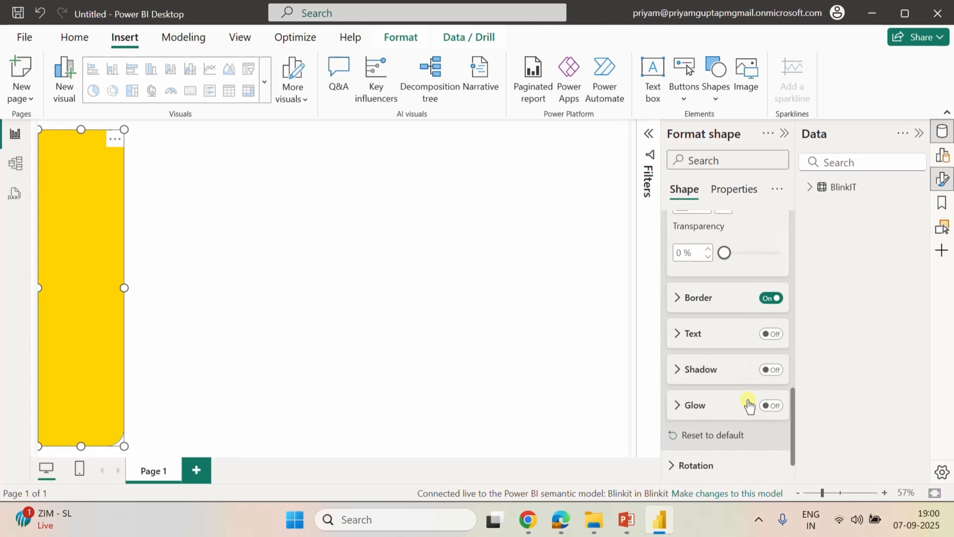
{"action": "left_click", "coordinate": [691, 297]}
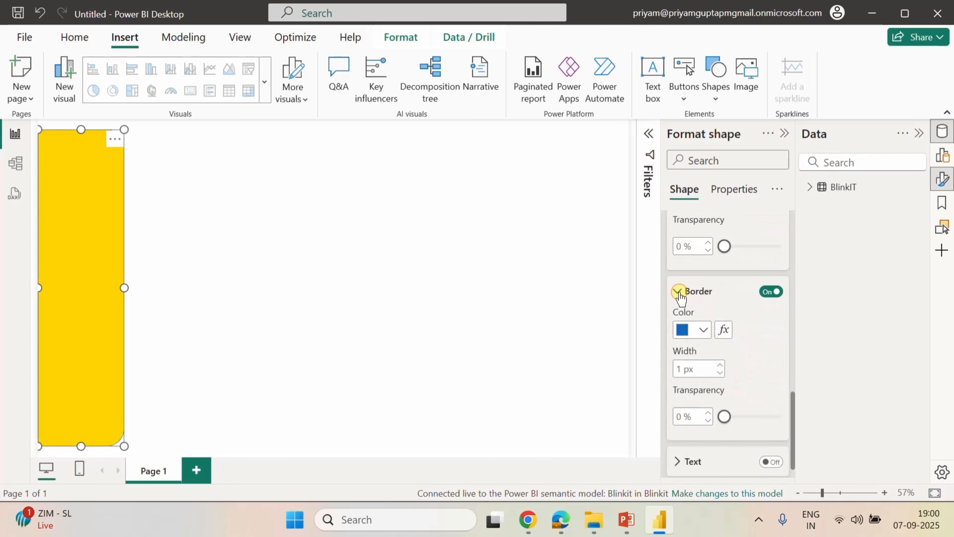
{"action": "left_click", "coordinate": [769, 293]}
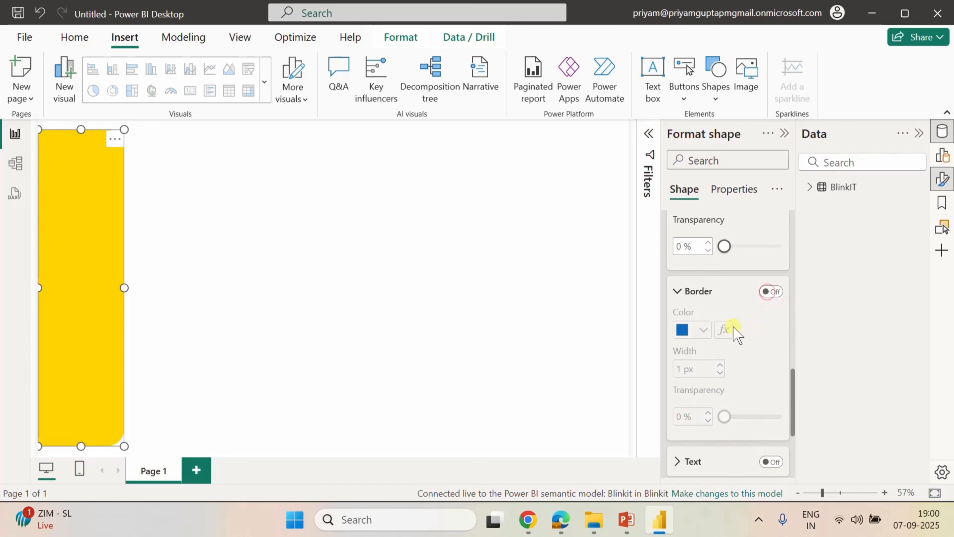
{"action": "left_click", "coordinate": [681, 293]}
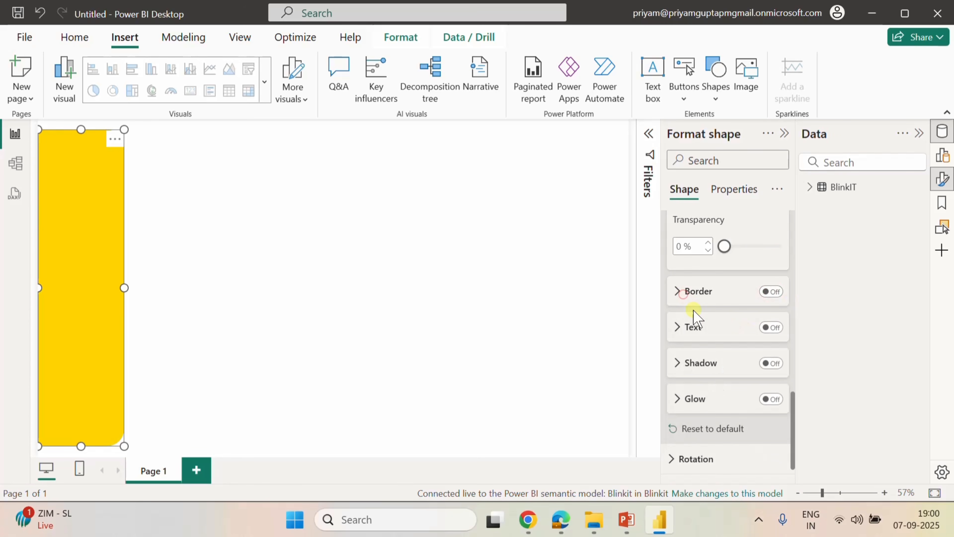
{"action": "left_click", "coordinate": [772, 362]}
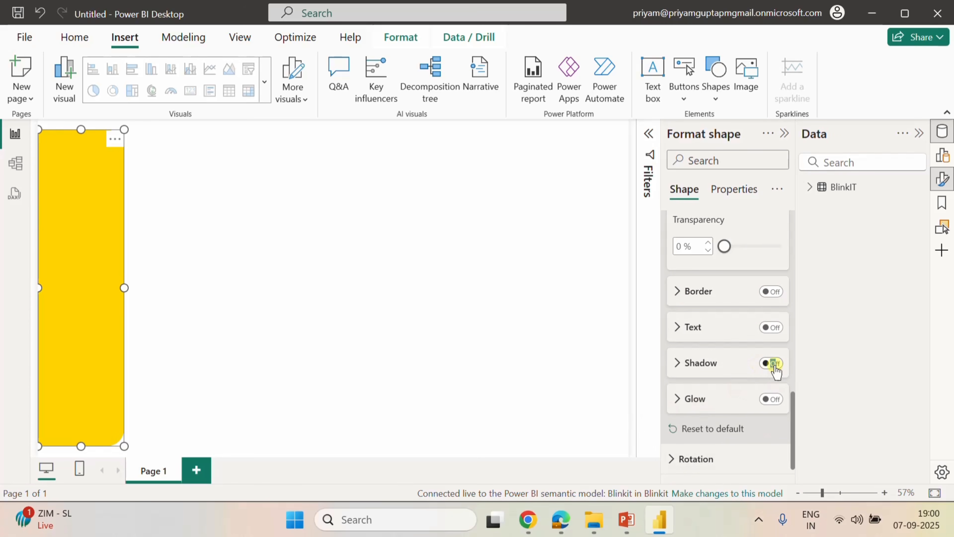
{"action": "left_click", "coordinate": [473, 313]}
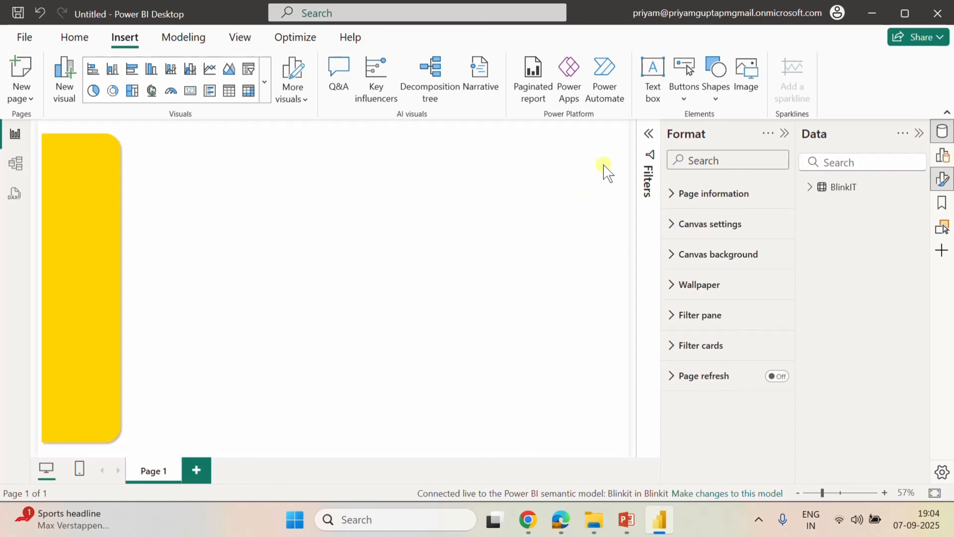
Insert a text box beside the sidebar, shorten it to a single title line and enter the text Blinkit.
{"action": "left_click", "coordinate": [658, 85]}
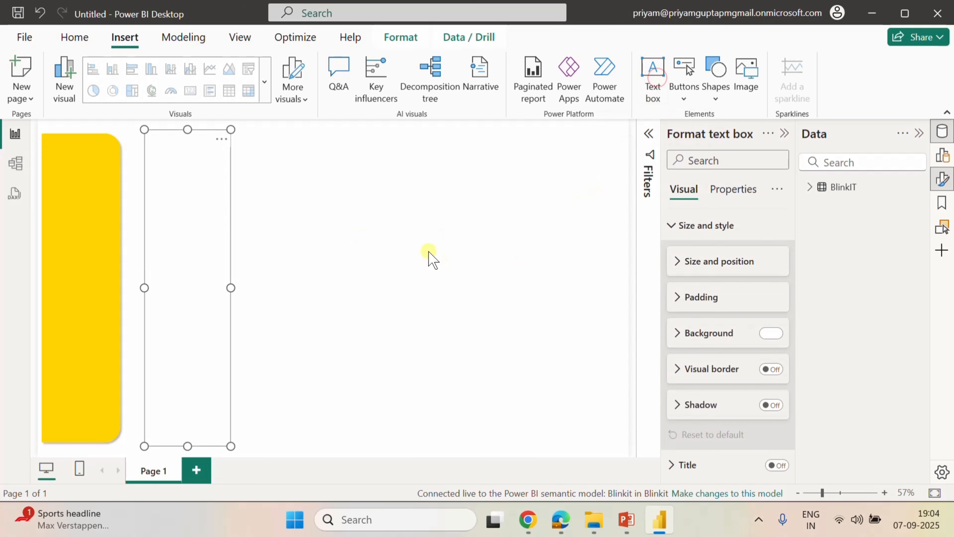
{"action": "left_click_drag", "start_coordinate": [187, 446], "coordinate": [186, 158]}
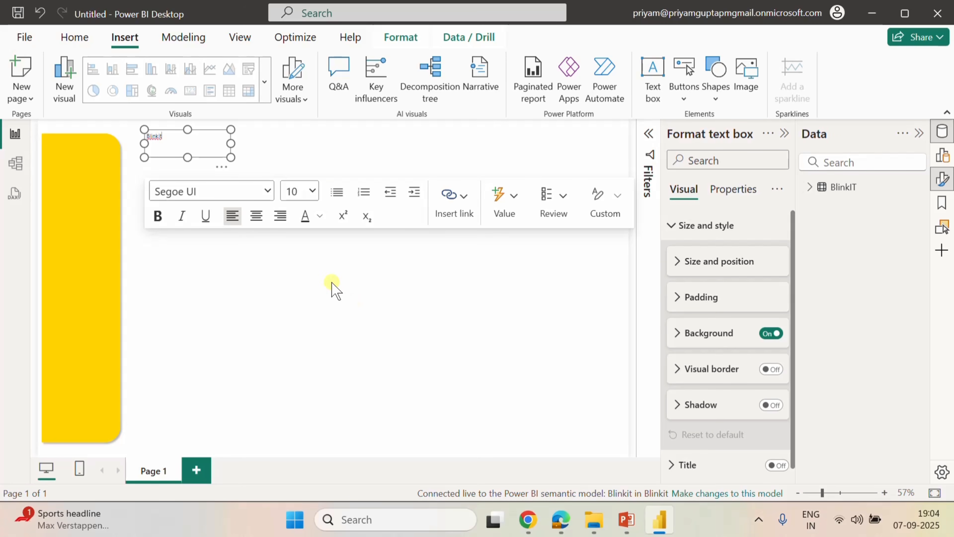
Set the font of the Blinkit title text to Segoe (Bold).
{"action": "left_click", "coordinate": [267, 192]}
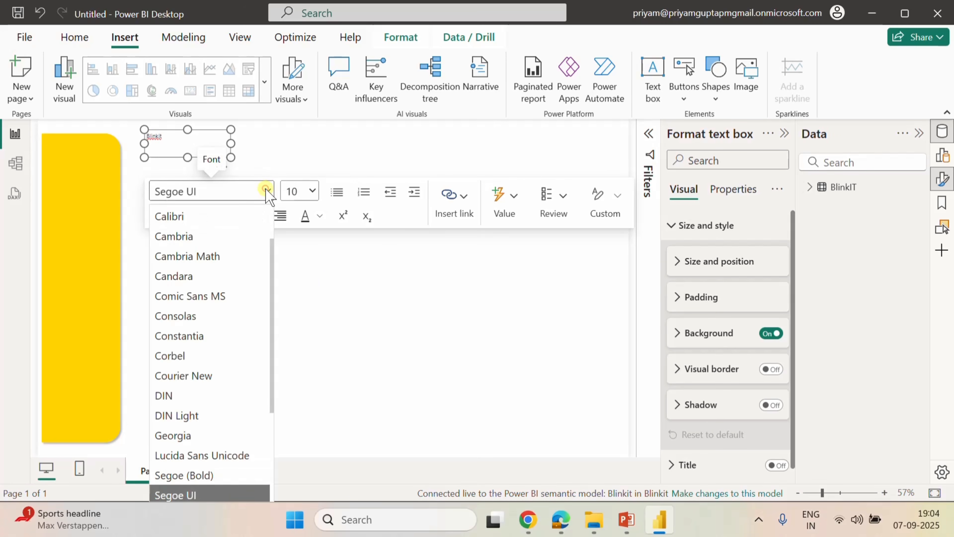
{"action": "scroll", "coordinate": [244, 383], "scroll_direction": "down", "scroll_amount": 3}
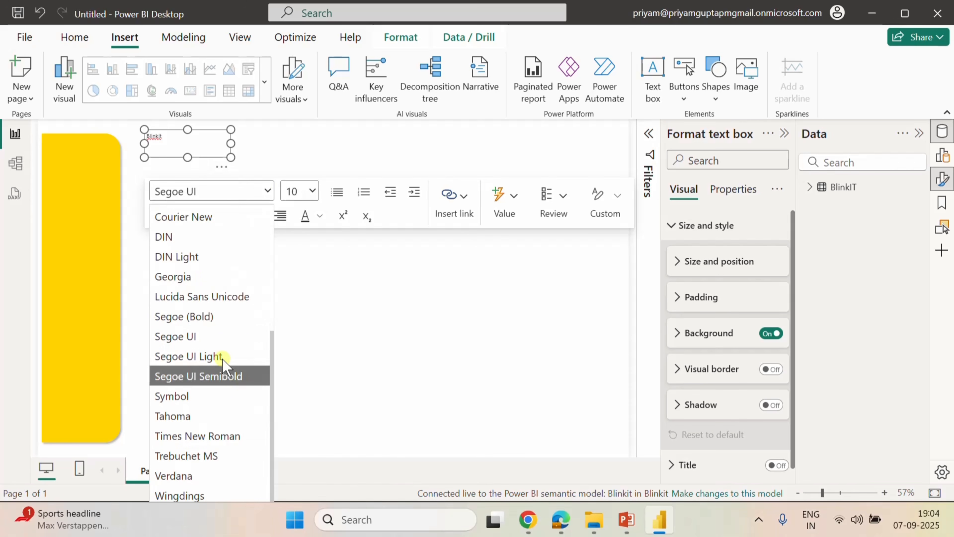
{"action": "left_click", "coordinate": [195, 318]}
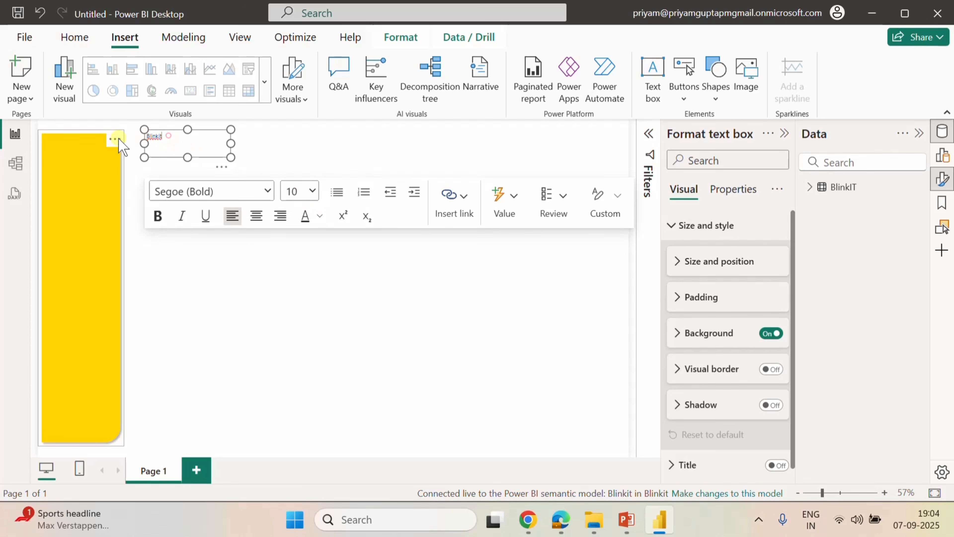
{"action": "left_click", "coordinate": [163, 136]}
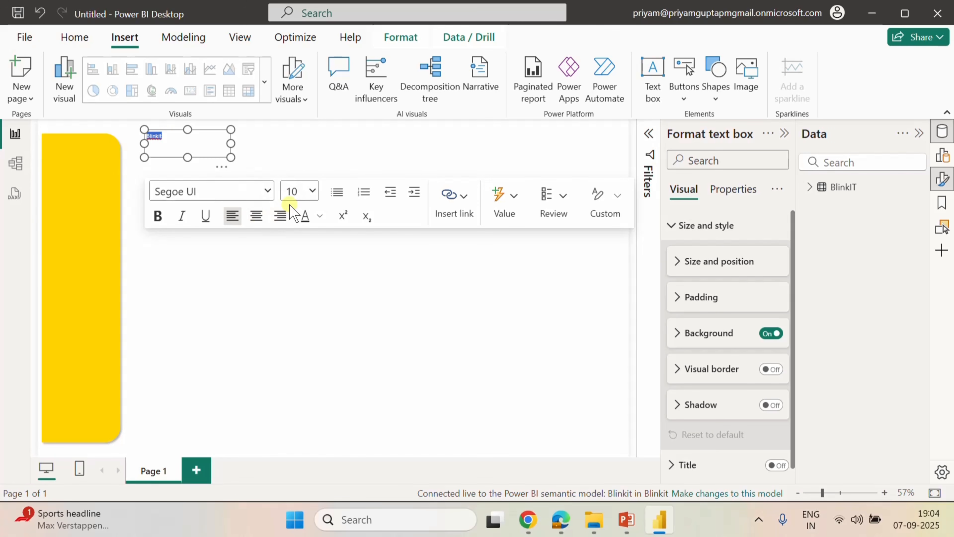
{"action": "left_click", "coordinate": [267, 190]}
{"action": "scroll", "coordinate": [228, 383], "scroll_direction": "down", "scroll_amount": 5}
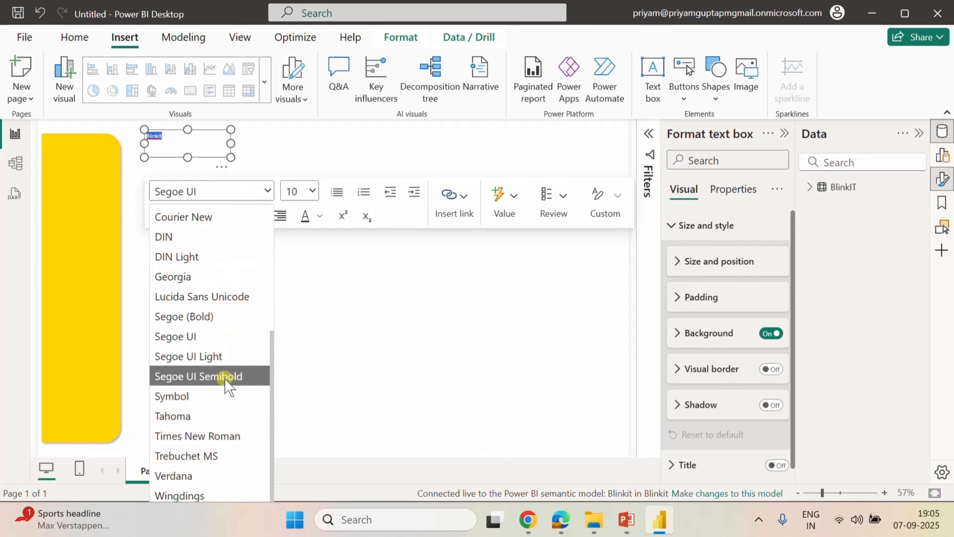
{"action": "left_click", "coordinate": [193, 315]}
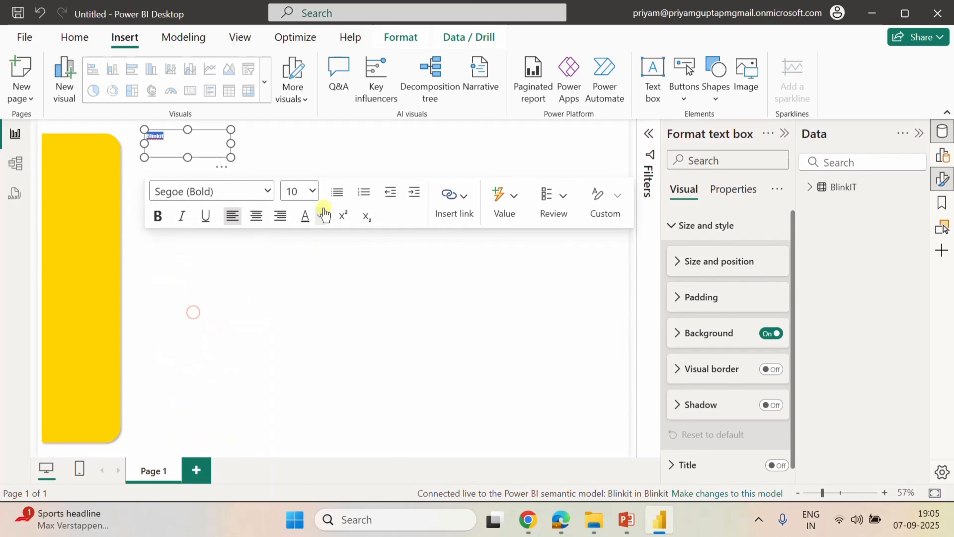
Set the Blinkit title text to font size 36 and center it in its text box.
{"action": "left_click", "coordinate": [313, 191]}
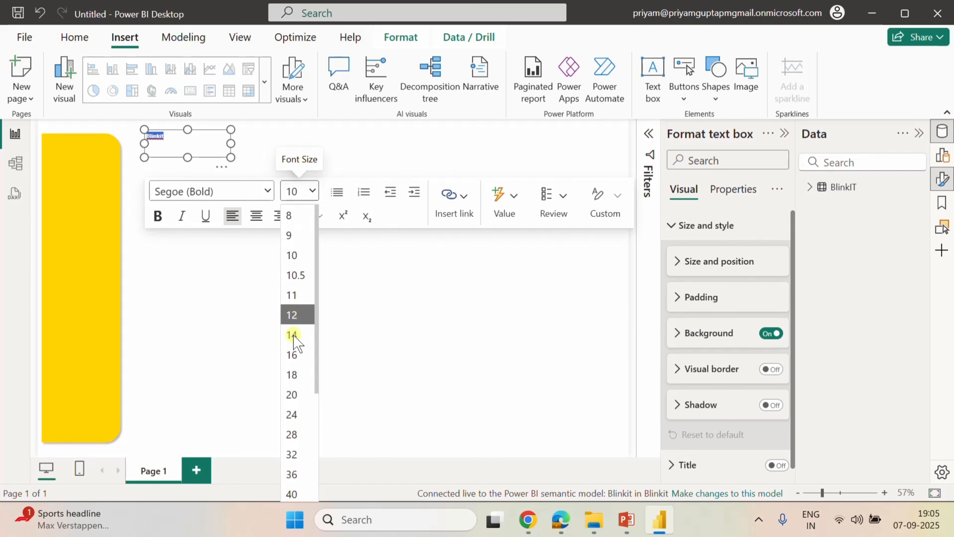
{"action": "scroll", "coordinate": [313, 420], "scroll_direction": "down", "scroll_amount": 1}
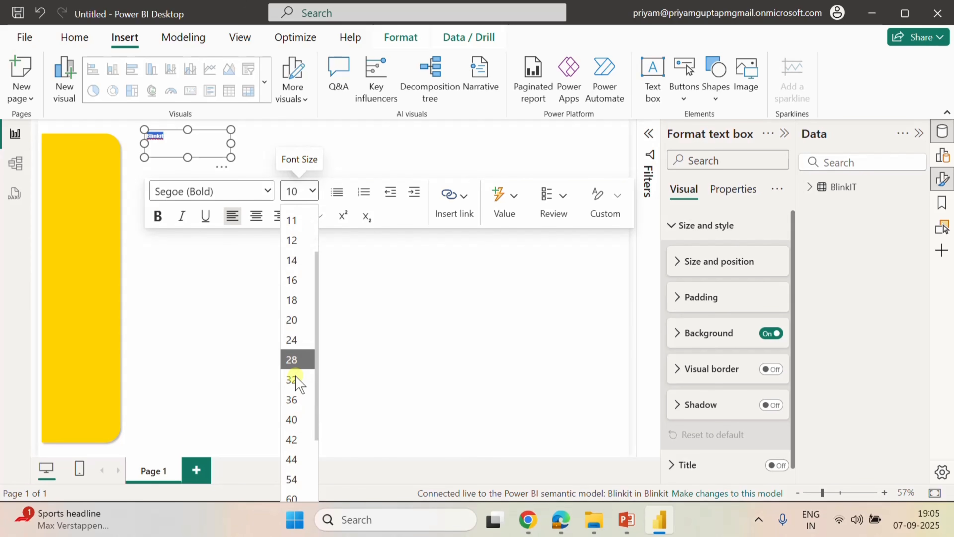
{"action": "left_click", "coordinate": [293, 400]}
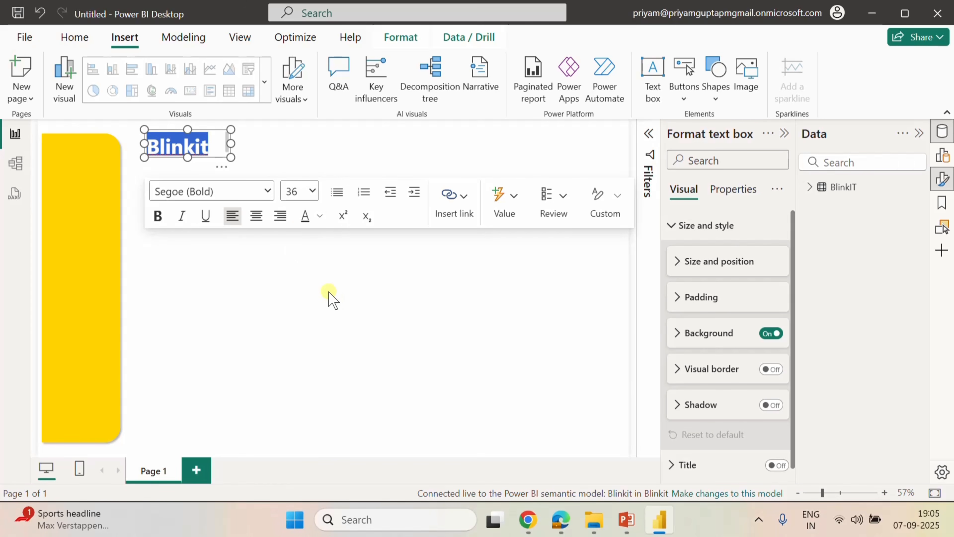
{"action": "left_click", "coordinate": [256, 216]}
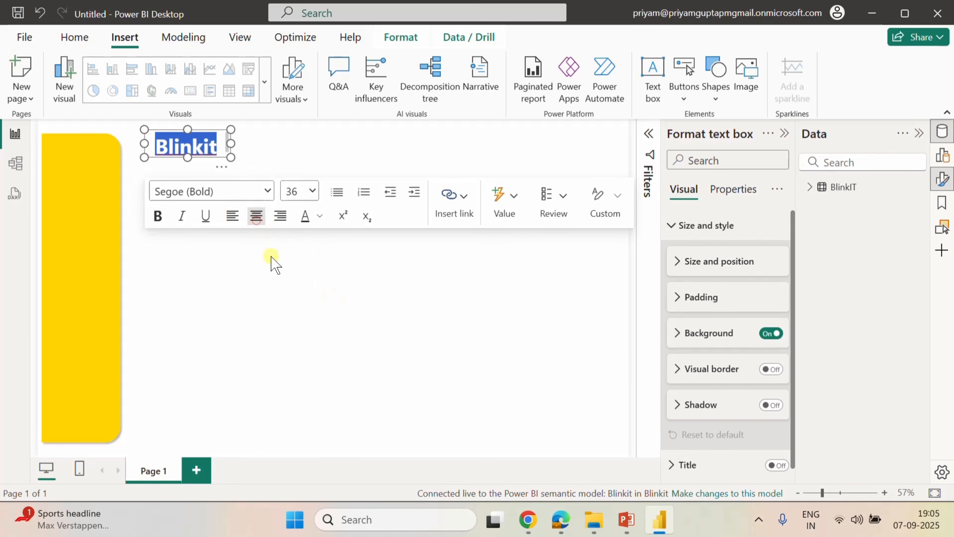
{"action": "left_click", "coordinate": [296, 266]}
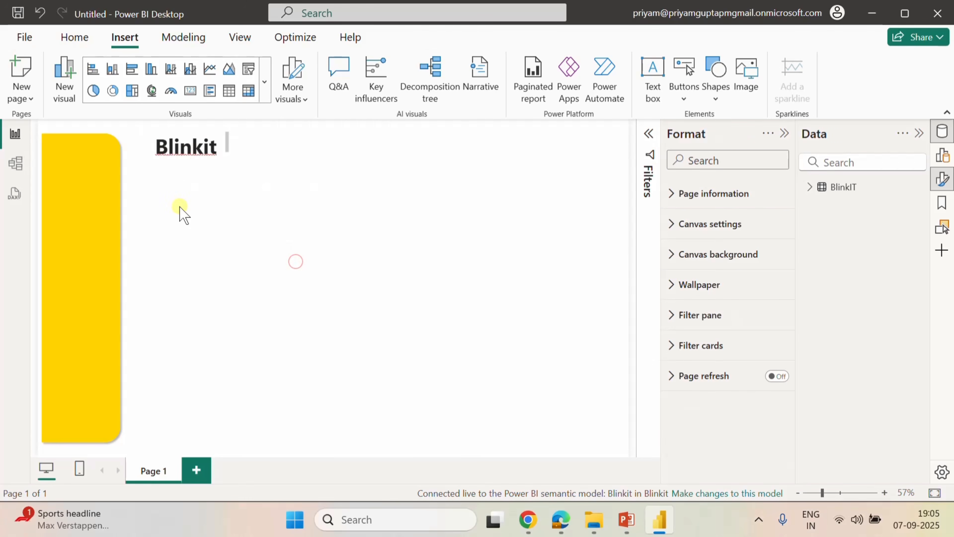
Move the Blinkit title text box onto the upper end of the yellow sidebar and narrow it to fit the sidebar's width.
{"action": "left_click", "coordinate": [151, 141]}
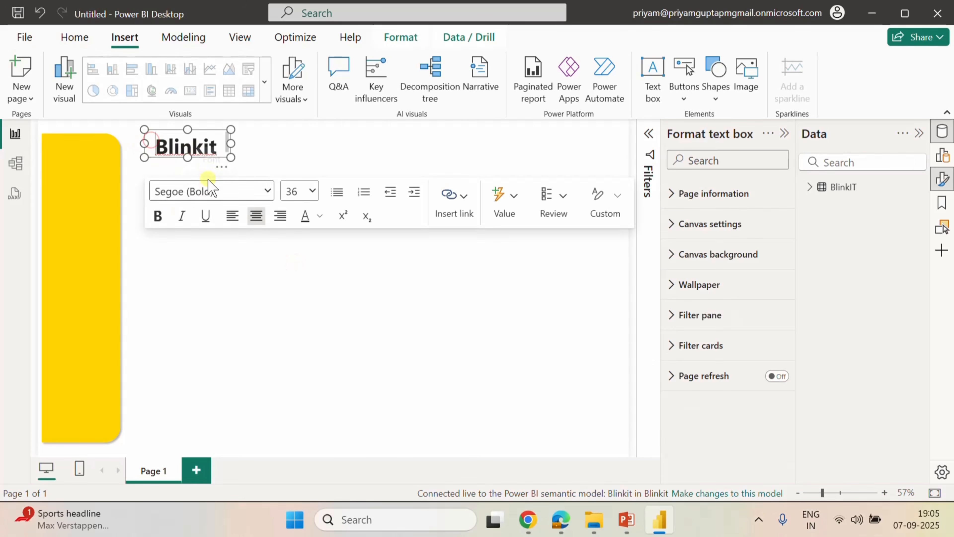
{"action": "left_click_drag", "start_coordinate": [188, 158], "coordinate": [188, 162]}
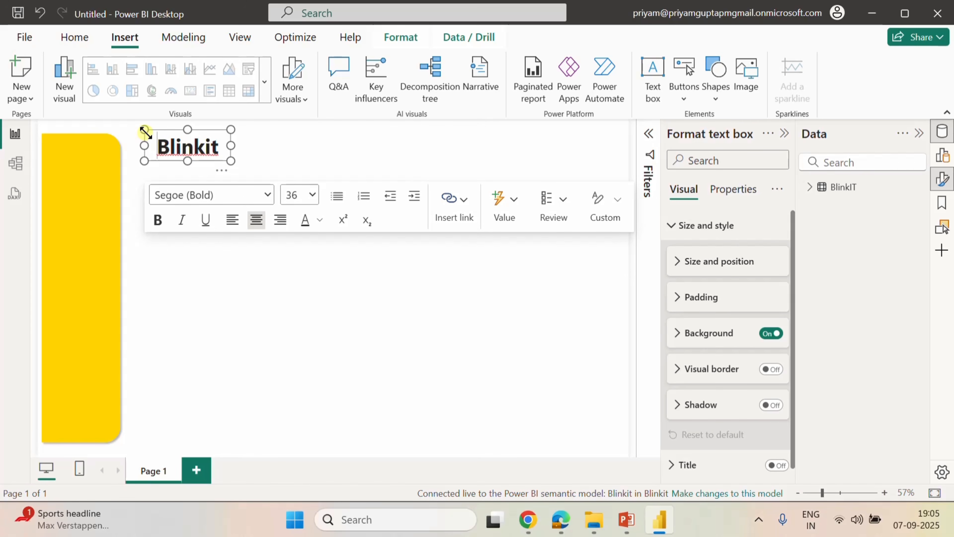
{"action": "left_click", "coordinate": [130, 141]}
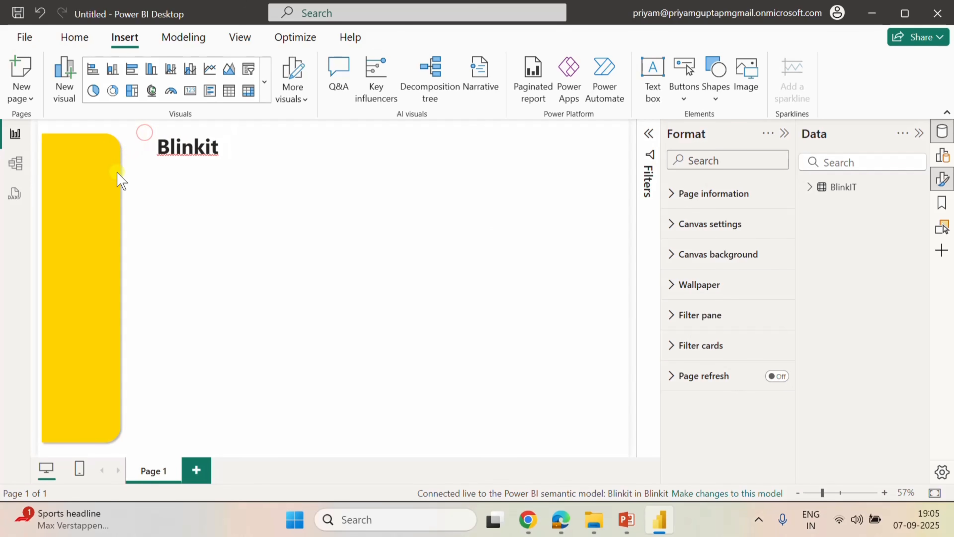
{"action": "left_click_drag", "start_coordinate": [147, 140], "coordinate": [43, 140]}
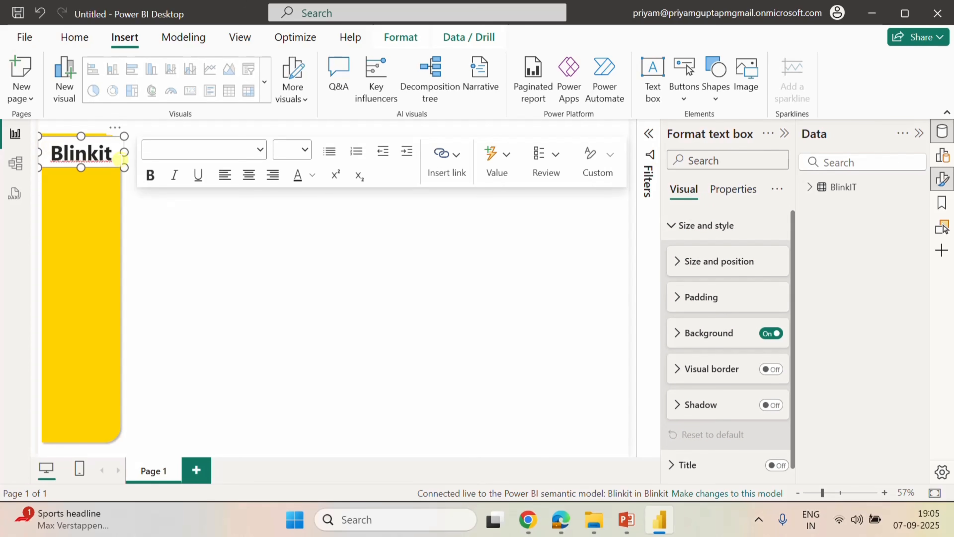
{"action": "left_click_drag", "start_coordinate": [125, 152], "coordinate": [118, 152]}
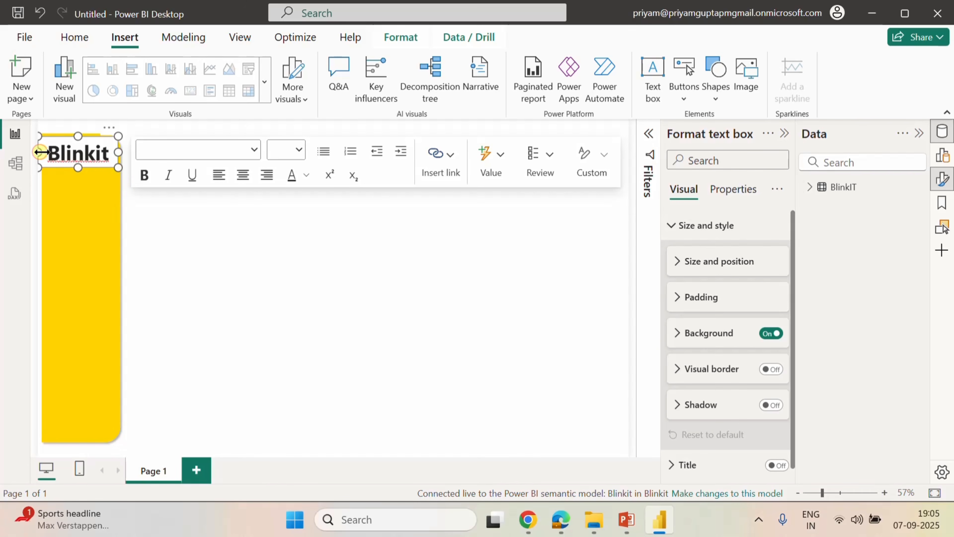
{"action": "left_click_drag", "start_coordinate": [43, 152], "coordinate": [49, 154]}
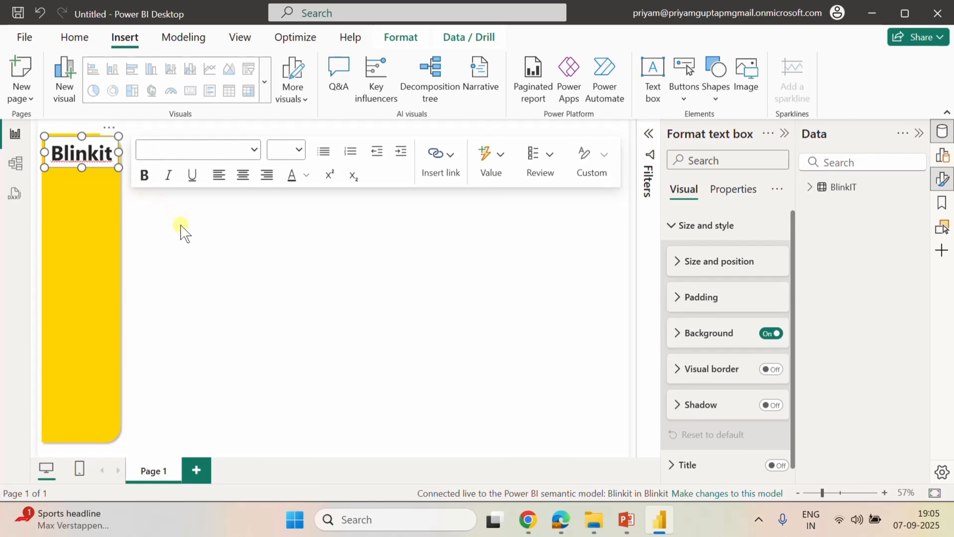
{"action": "key", "text": "Left"}
{"action": "key", "text": "Left"}
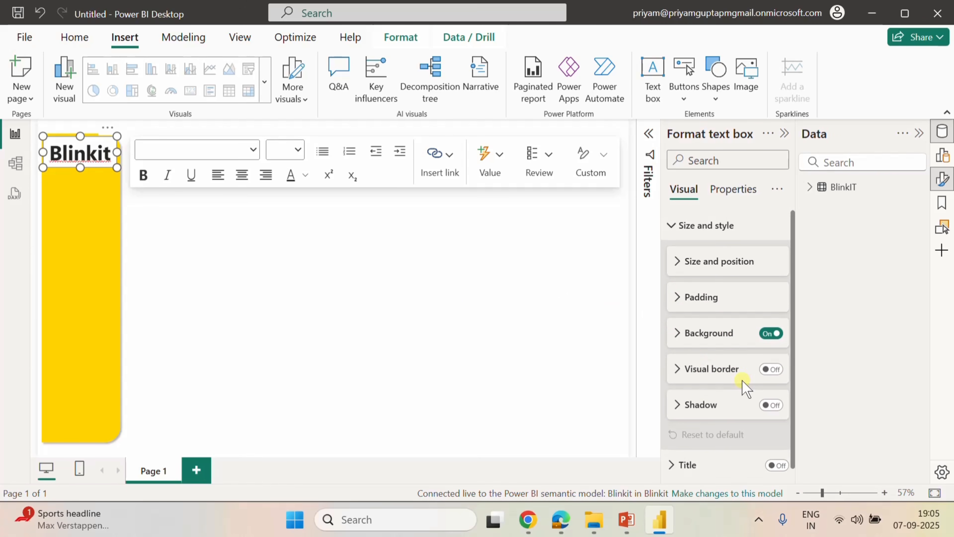
Turn off the background of the Blinkit title text box.
{"action": "left_click", "coordinate": [770, 333]}
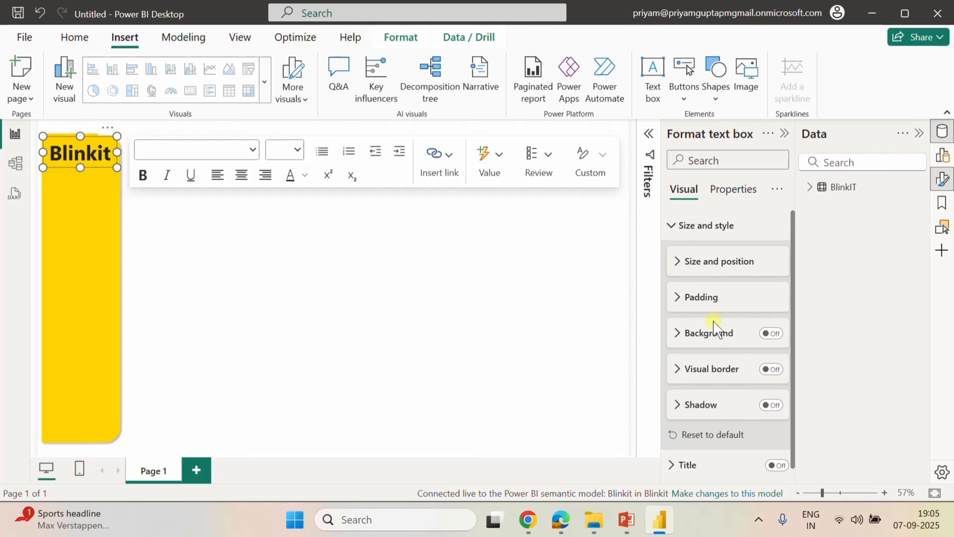
{"action": "left_click", "coordinate": [676, 225]}
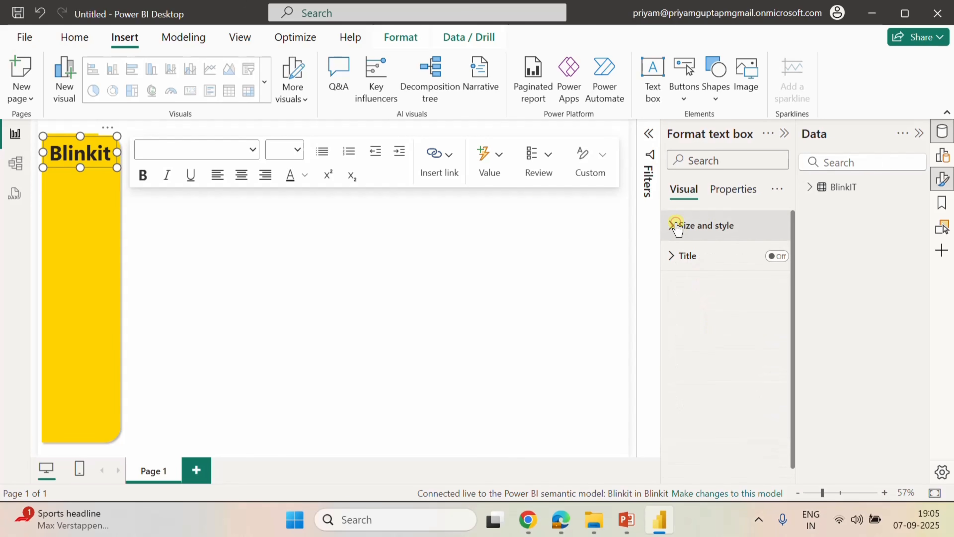
{"action": "left_click", "coordinate": [381, 269]}
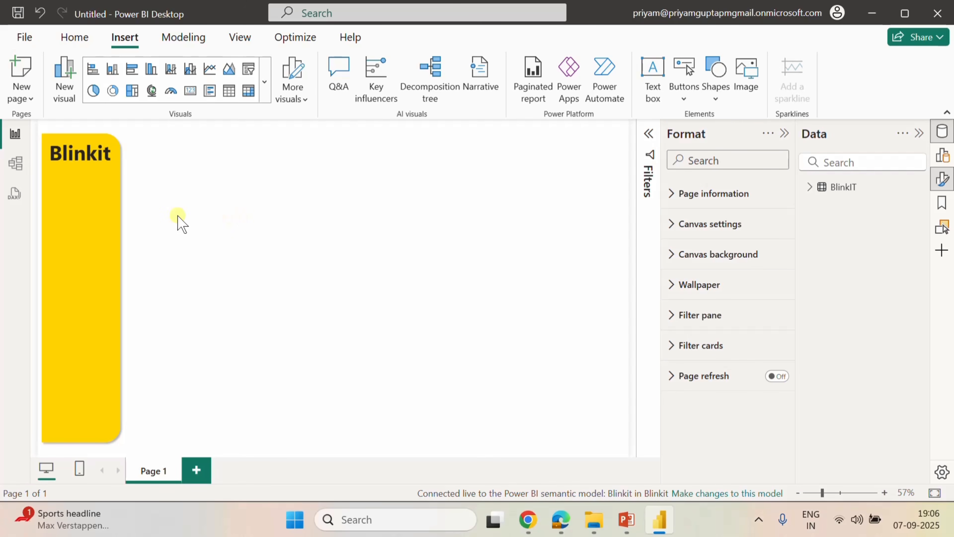
Duplicate the Blinkit title text box and move the copy onto the blank canvas just beside the sidebar.
{"action": "left_click", "coordinate": [94, 161]}
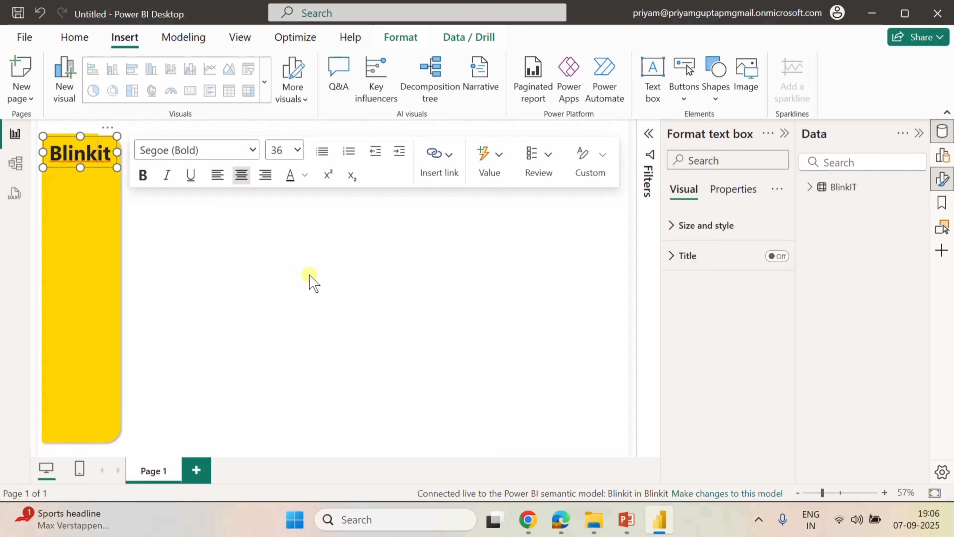
{"action": "left_click", "coordinate": [309, 281]}
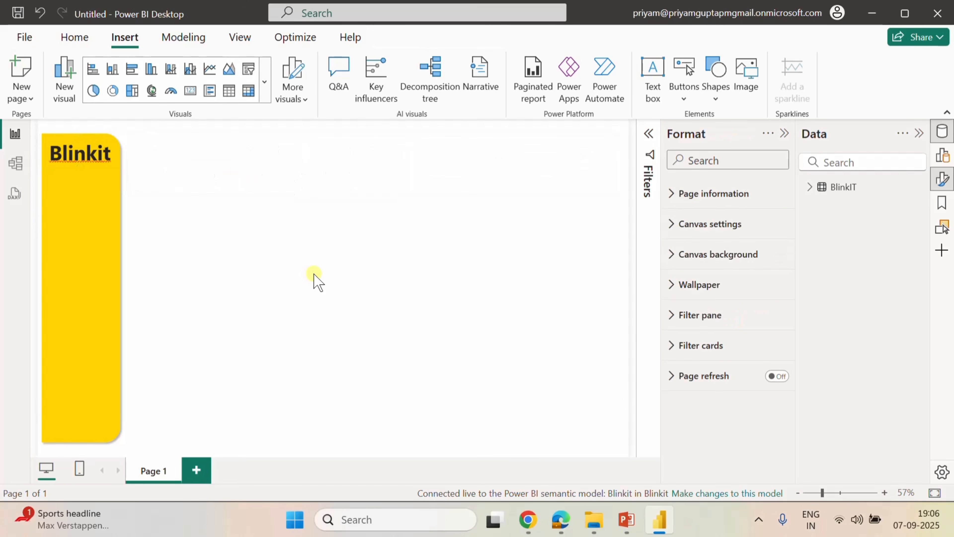
{"action": "left_click", "coordinate": [46, 165]}
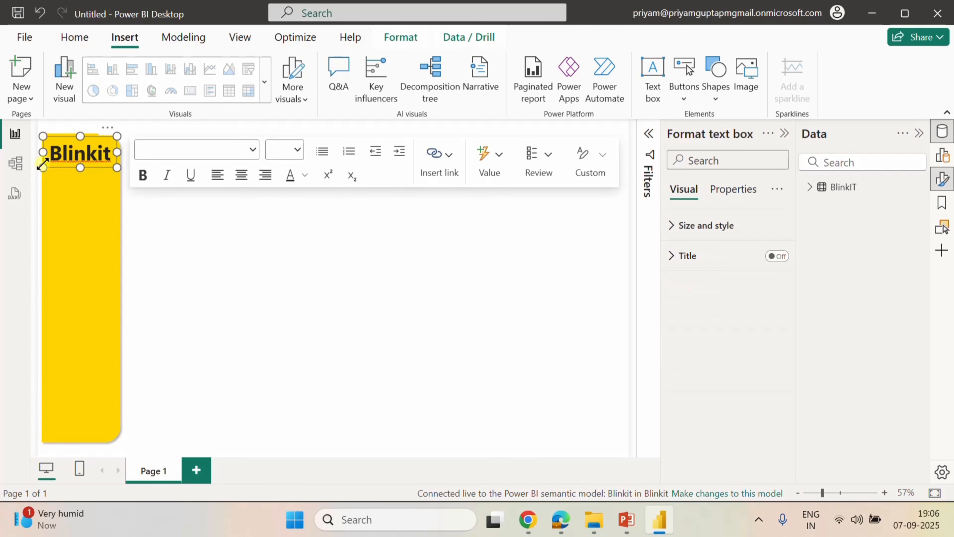
{"action": "left_click", "coordinate": [333, 270]}
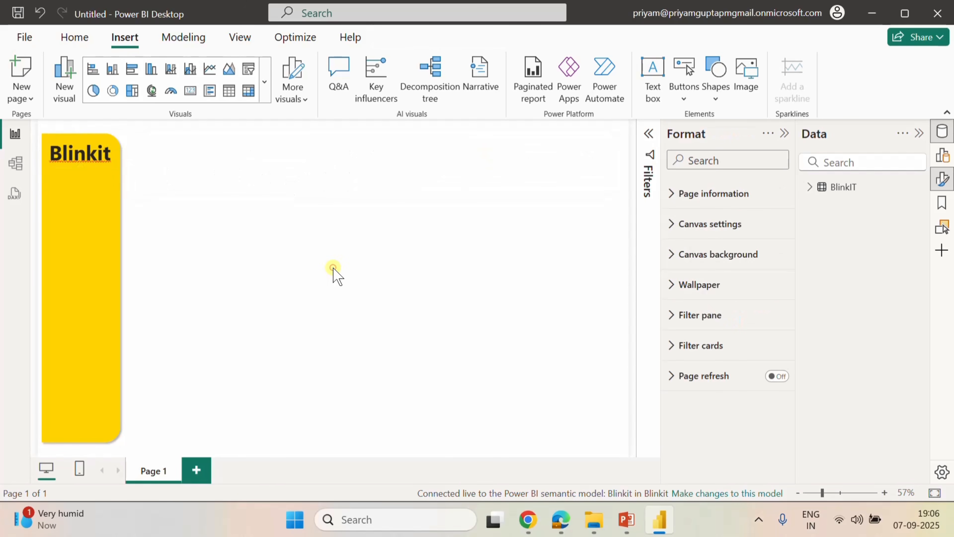
{"action": "key", "text": "ctrl+v"}
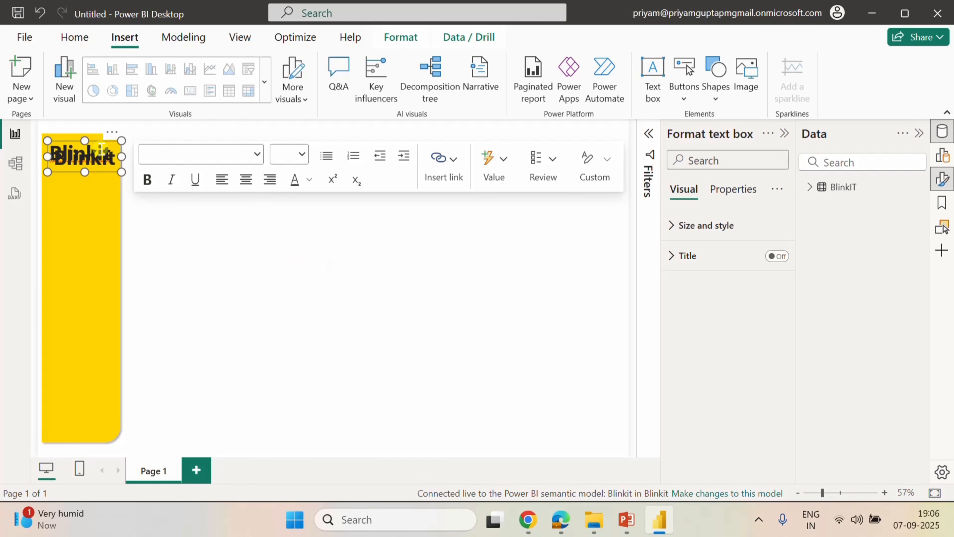
{"action": "key", "text": "Right"}
{"action": "key", "text": "Right"}
{"action": "key", "text": "Right"}
{"action": "key", "text": "Right"}
{"action": "key", "text": "Right"}
{"action": "key", "text": "Right"}
{"action": "key", "text": "Right"}
{"action": "key", "text": "Right"}
{"action": "key", "text": "Right"}
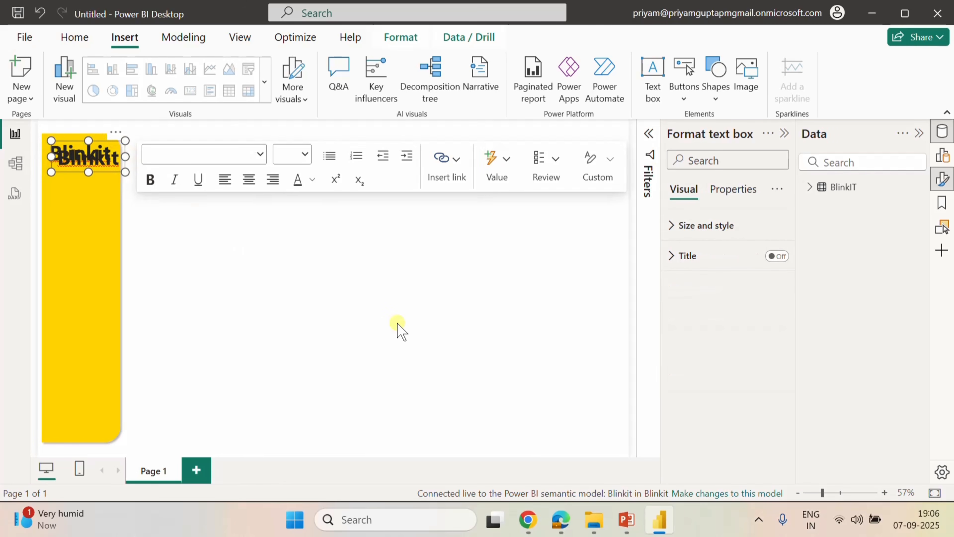
{"action": "key", "text": "Right"}
{"action": "key", "text": "Right"}
{"action": "key", "text": "Right"}
{"action": "key", "text": "Right"}
{"action": "key", "text": "Right"}
{"action": "key", "text": "Right"}
{"action": "key", "text": "Right"}
{"action": "key", "text": "Right"}
{"action": "key", "text": "Right"}
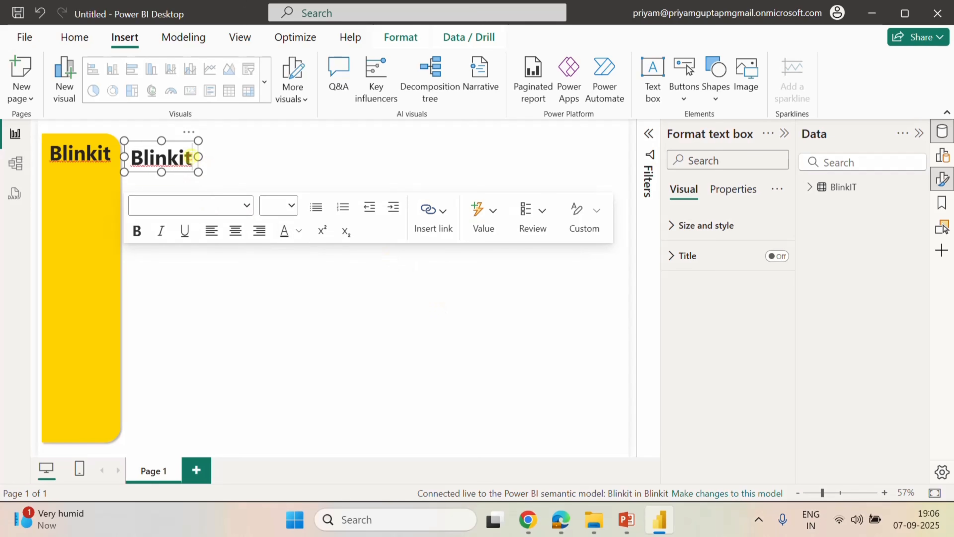
Replace the copied text box's content with India's Last Minute App and make it bold.
{"action": "left_click_drag", "start_coordinate": [192, 157], "coordinate": [128, 154]}
{"action": "key", "text": "Delete"}
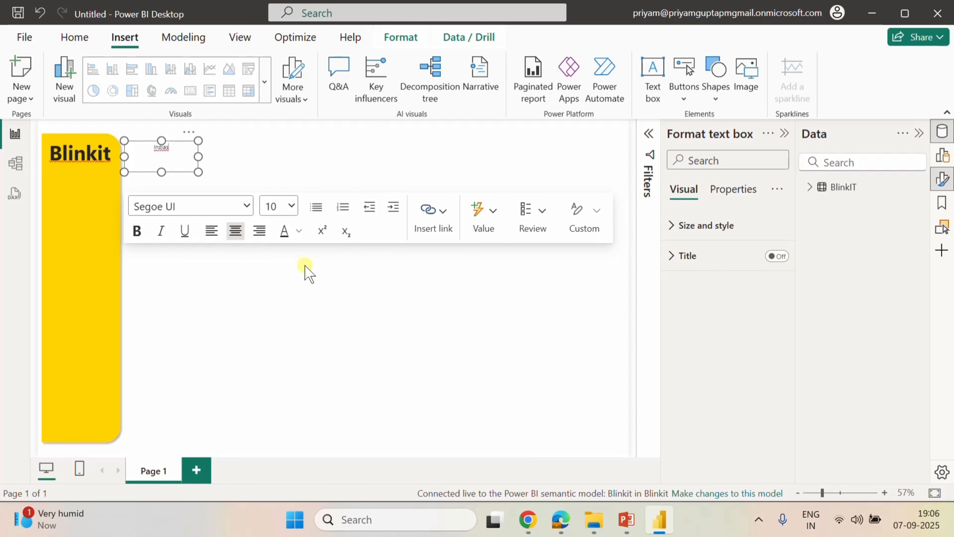
{"action": "type", "text": "India"}
{"action": "type", "text": "'s Last Minute App"}
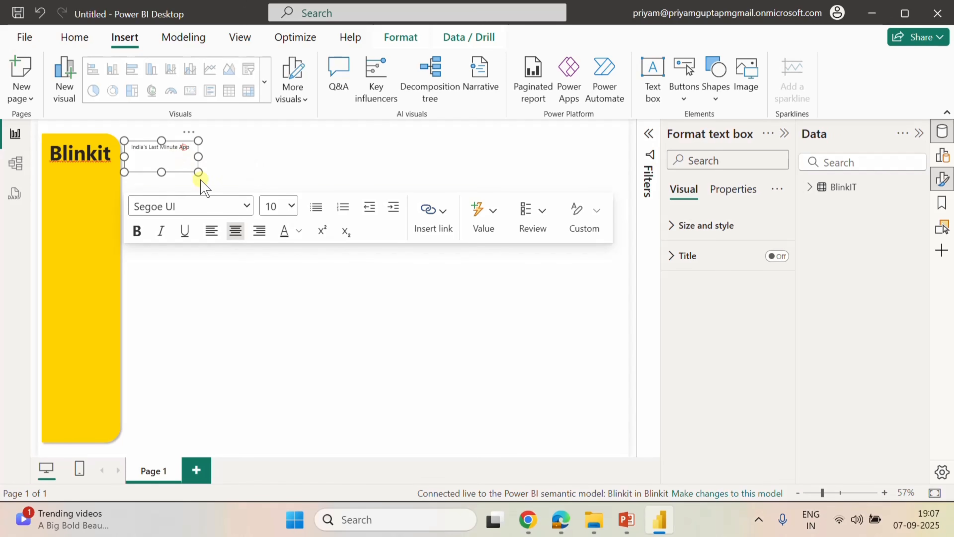
{"action": "key", "text": "ctrl+a"}
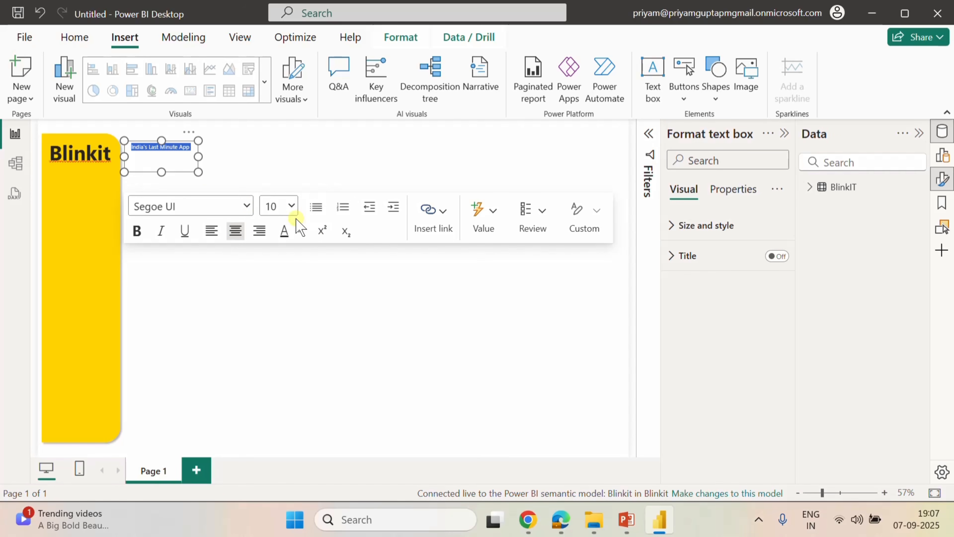
{"action": "left_click", "coordinate": [137, 231]}
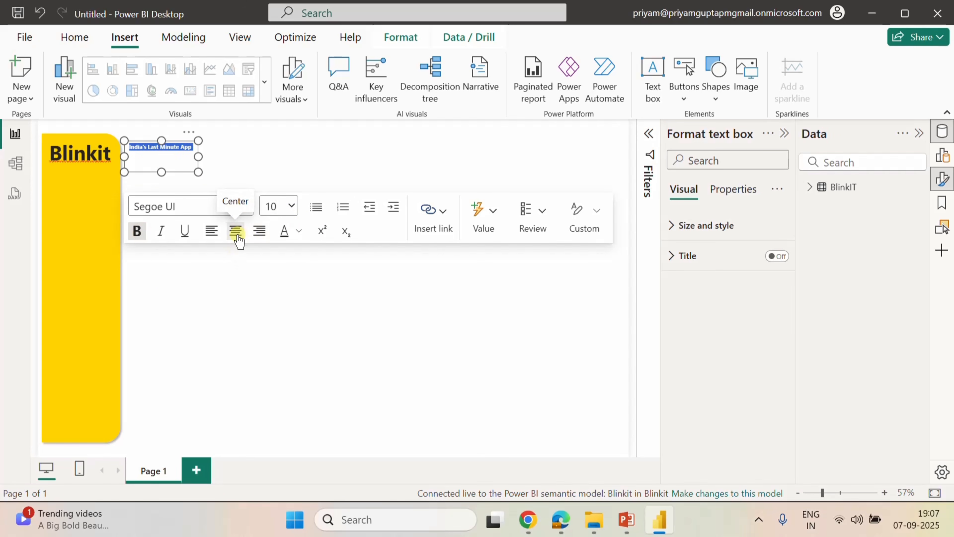
{"action": "left_click", "coordinate": [275, 162]}
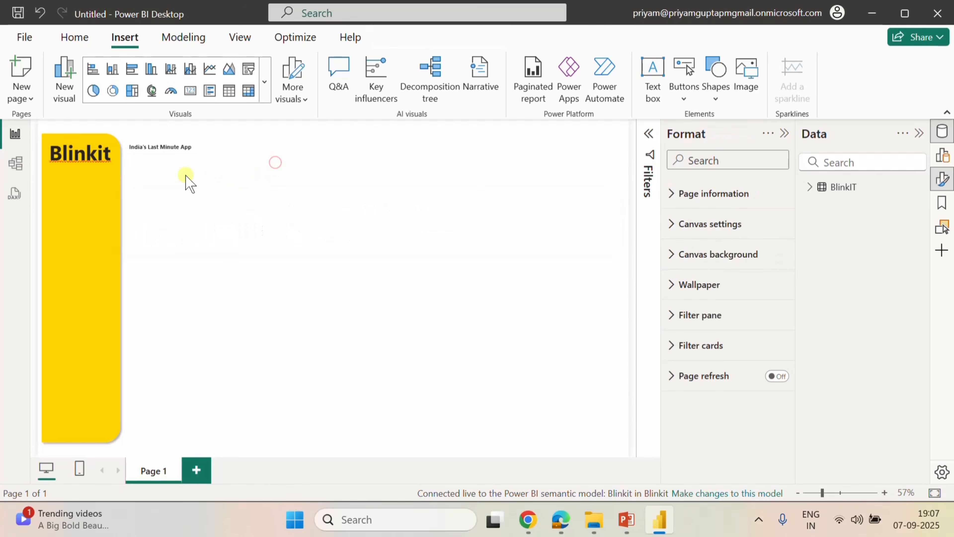
Shorten the tagline text box to about one line of text and widen it slightly.
{"action": "left_click_drag", "start_coordinate": [162, 155], "coordinate": [152, 183]}
{"action": "left_click", "coordinate": [164, 156]}
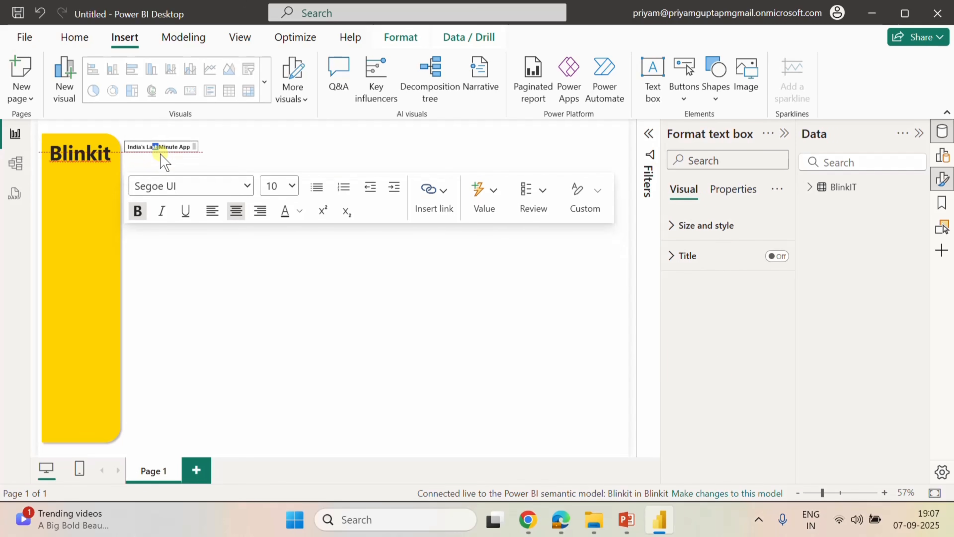
{"action": "left_click", "coordinate": [250, 152]}
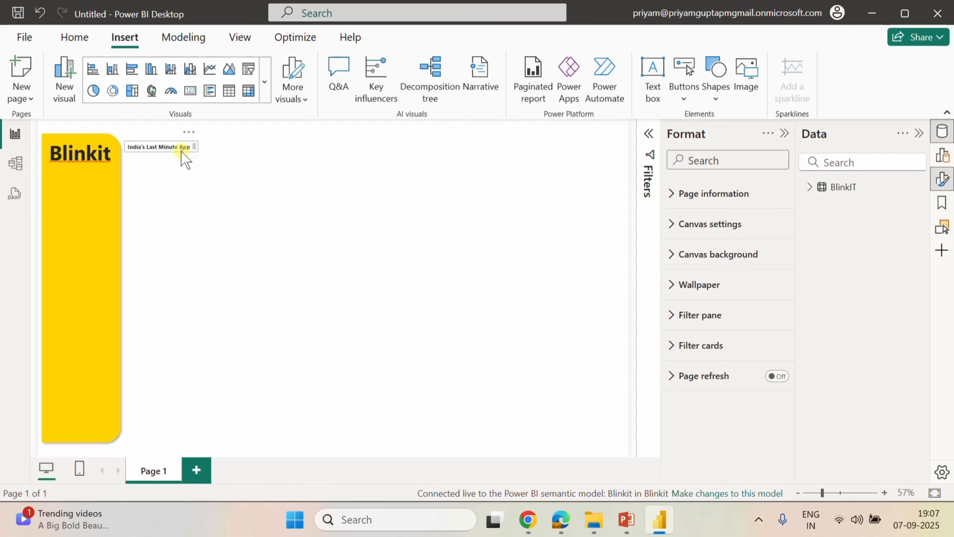
{"action": "left_click", "coordinate": [201, 150]}
{"action": "left_click_drag", "start_coordinate": [205, 148], "coordinate": [166, 158]}
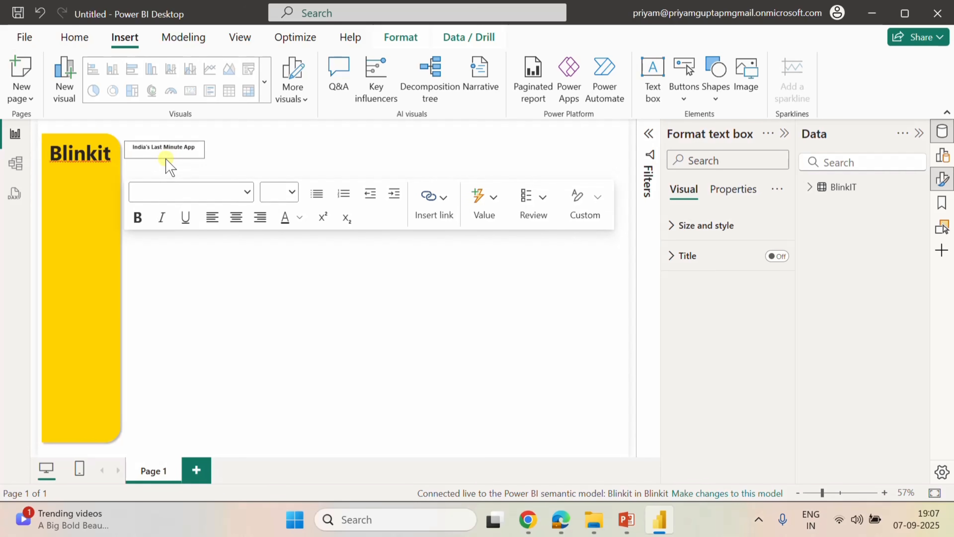
{"action": "left_click", "coordinate": [239, 151]}
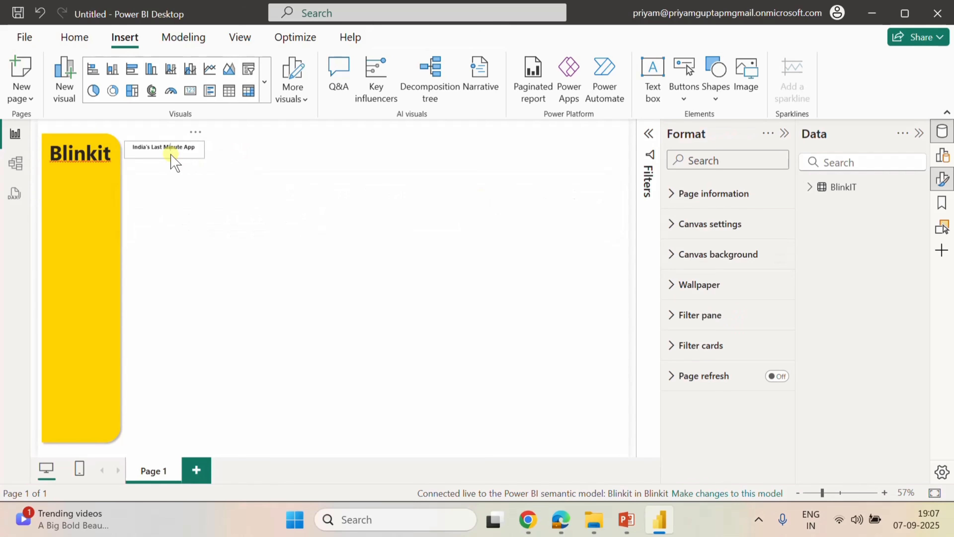
Move the India's Last Minute App tagline onto the yellow sidebar, centered directly beneath the Blinkit title.
{"action": "left_click", "coordinate": [170, 153]}
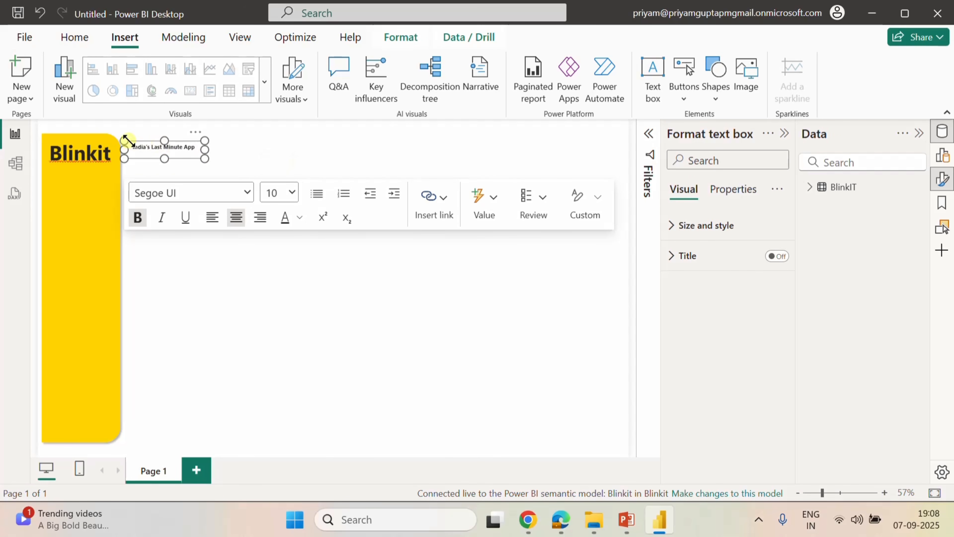
{"action": "left_click", "coordinate": [127, 128]}
{"action": "left_click", "coordinate": [129, 147]}
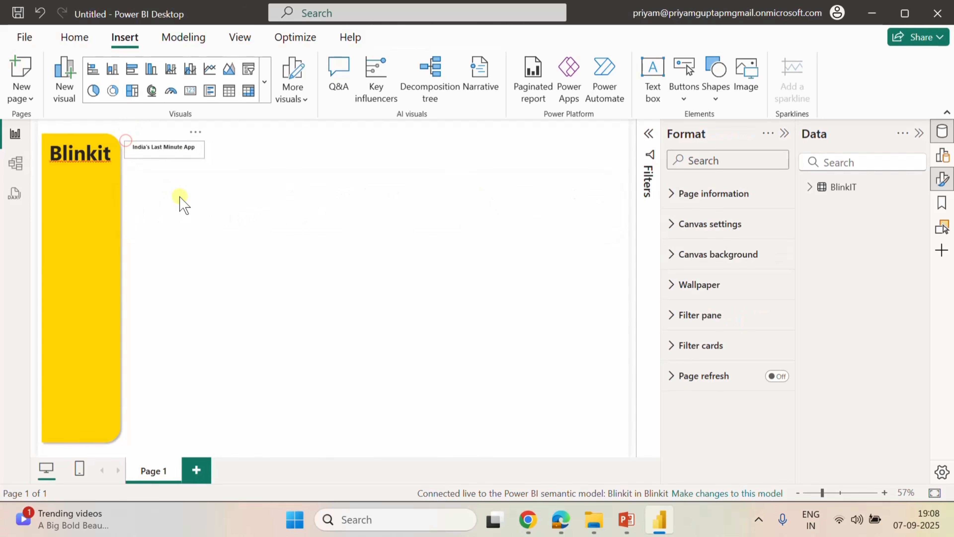
{"action": "key", "text": "Left"}
{"action": "key", "text": "Down"}
{"action": "key", "text": "Down"}
{"action": "key", "text": "Down"}
{"action": "key", "text": "Down"}
{"action": "key", "text": "Down"}
{"action": "key", "text": "Down"}
{"action": "key", "text": "Down"}
{"action": "key", "text": "Down"}
{"action": "key", "text": "Down"}
{"action": "key", "text": "Down"}
{"action": "key", "text": "Down"}
{"action": "key", "text": "Down"}
{"action": "key", "text": "Down"}
{"action": "key", "text": "Down"}
{"action": "key", "text": "Down"}
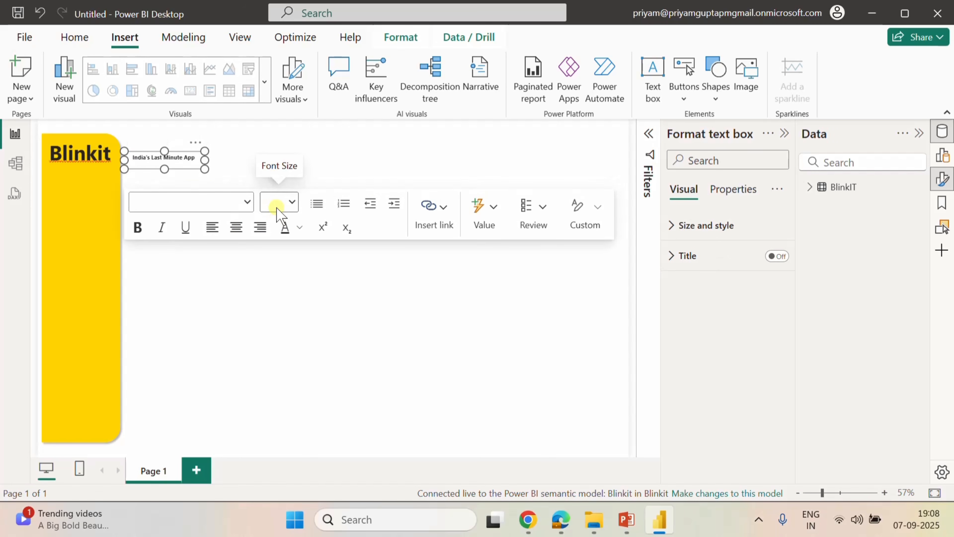
{"action": "key", "text": "Left"}
{"action": "key", "text": "Left"}
{"action": "key", "text": "Left"}
{"action": "key", "text": "Left"}
{"action": "key", "text": "Left"}
{"action": "key", "text": "Left"}
{"action": "key", "text": "Left"}
{"action": "key", "text": "Left"}
{"action": "key", "text": "Left"}
{"action": "key", "text": "Left"}
{"action": "key", "text": "Left"}
{"action": "key", "text": "Left"}
{"action": "key", "text": "Left"}
{"action": "key", "text": "Left"}
{"action": "key", "text": "Left"}
{"action": "key", "text": "Left"}
{"action": "key", "text": "Left"}
{"action": "key", "text": "Left"}
{"action": "key", "text": "Left"}
{"action": "key", "text": "Left"}
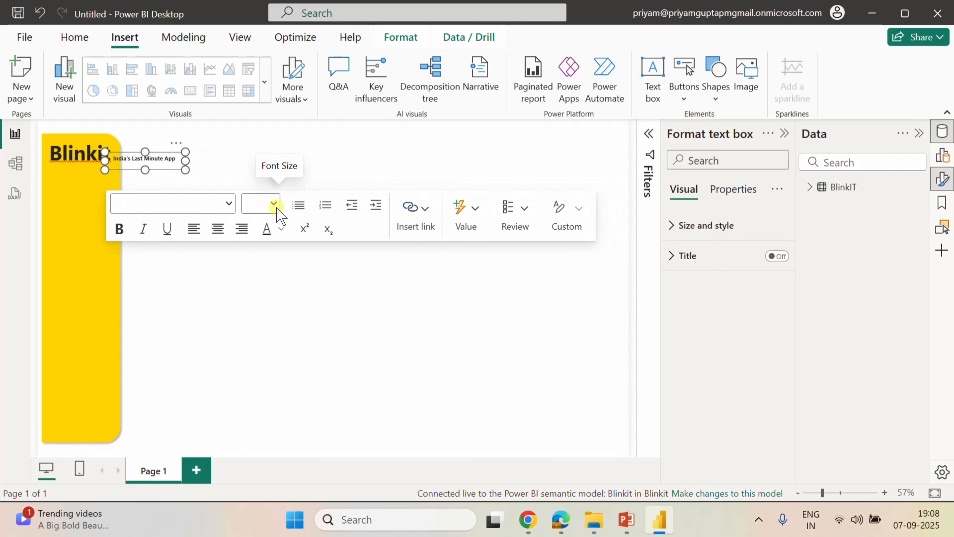
{"action": "key", "text": "Down"}
{"action": "key", "text": "Down"}
{"action": "key", "text": "Down"}
{"action": "key", "text": "Down"}
{"action": "key", "text": "Down"}
{"action": "key", "text": "Down"}
{"action": "key", "text": "Down"}
{"action": "key", "text": "Down"}
{"action": "key", "text": "Down"}
{"action": "key", "text": "Down"}
{"action": "key", "text": "Down"}
{"action": "key", "text": "Down"}
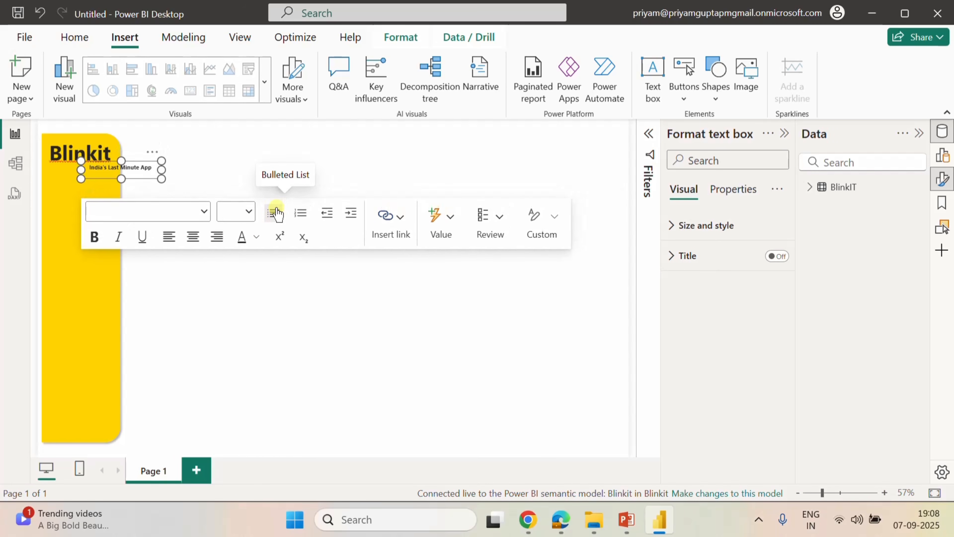
{"action": "key", "text": "Left"}
{"action": "key", "text": "Left"}
{"action": "key", "text": "Left"}
{"action": "key", "text": "Left"}
{"action": "key", "text": "Left"}
{"action": "key", "text": "Left"}
{"action": "key", "text": "Left"}
{"action": "key", "text": "Left"}
{"action": "key", "text": "Left"}
{"action": "key", "text": "Left"}
{"action": "key", "text": "Left"}
{"action": "key", "text": "Left"}
{"action": "key", "text": "Left"}
{"action": "key", "text": "Left"}
{"action": "key", "text": "Left"}
{"action": "key", "text": "Left"}
{"action": "key", "text": "Left"}
{"action": "key", "text": "Left"}
{"action": "key", "text": "Left"}
{"action": "key", "text": "Left"}
{"action": "key", "text": "Left"}
{"action": "key", "text": "Left"}
{"action": "key", "text": "Left"}
{"action": "key", "text": "Left"}
{"action": "key", "text": "Left"}
{"action": "key", "text": "Left"}
{"action": "key", "text": "Left"}
{"action": "key", "text": "Left"}
{"action": "key", "text": "Left"}
{"action": "key", "text": "Left"}
{"action": "key", "text": "Left"}
{"action": "key", "text": "Left"}
{"action": "key", "text": "Left"}
{"action": "key", "text": "Left"}
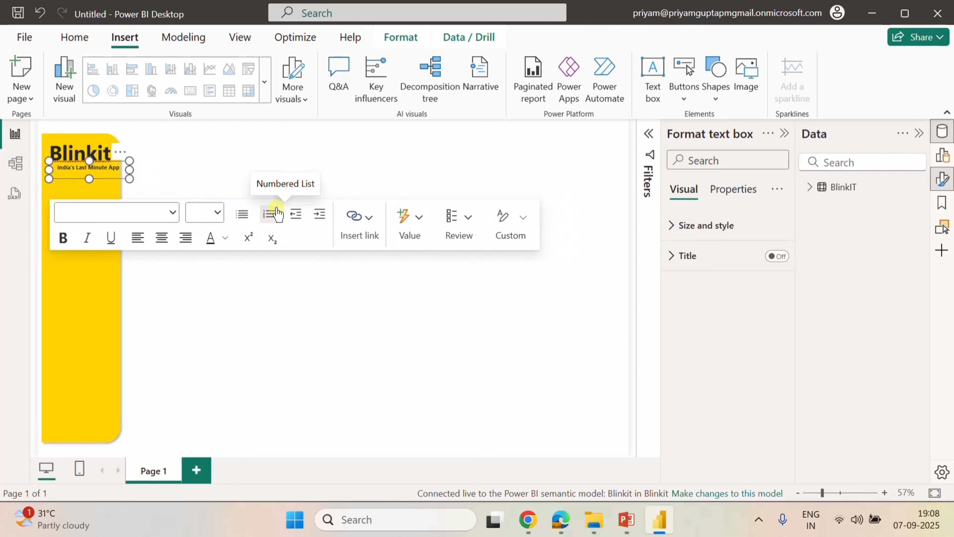
{"action": "key", "text": "Left"}
{"action": "key", "text": "Left"}
{"action": "key", "text": "Left"}
{"action": "key", "text": "Left"}
{"action": "key", "text": "Left"}
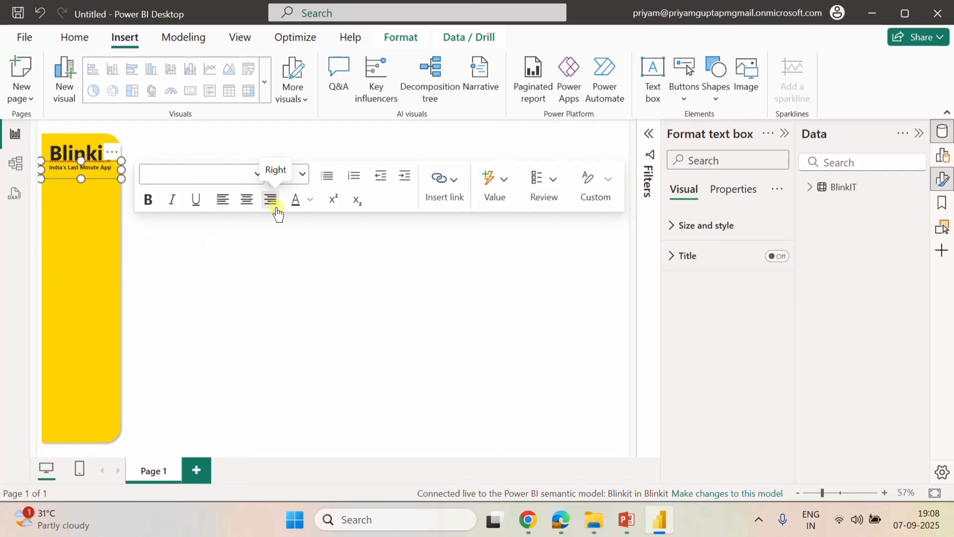
{"action": "key", "text": "Up"}
{"action": "key", "text": "Down"}
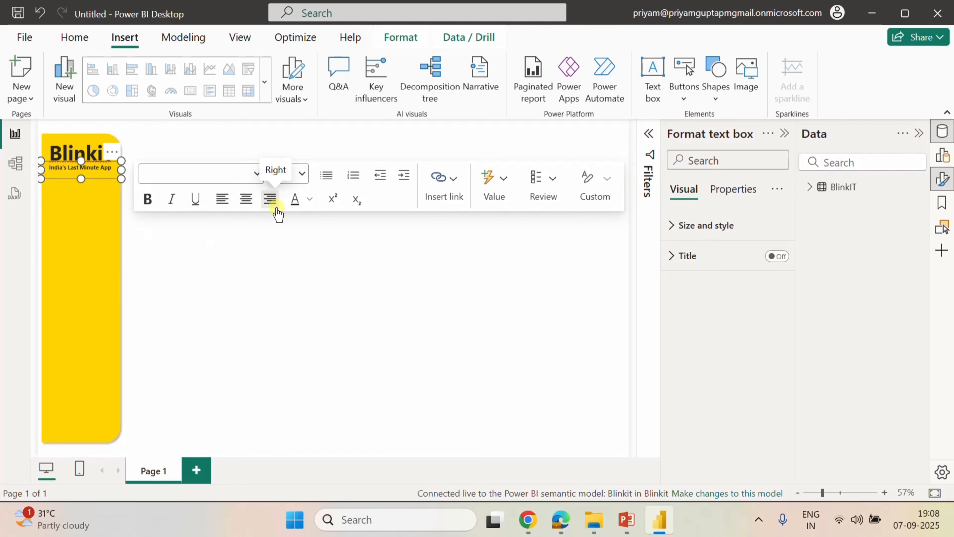
{"action": "left_click", "coordinate": [224, 264]}
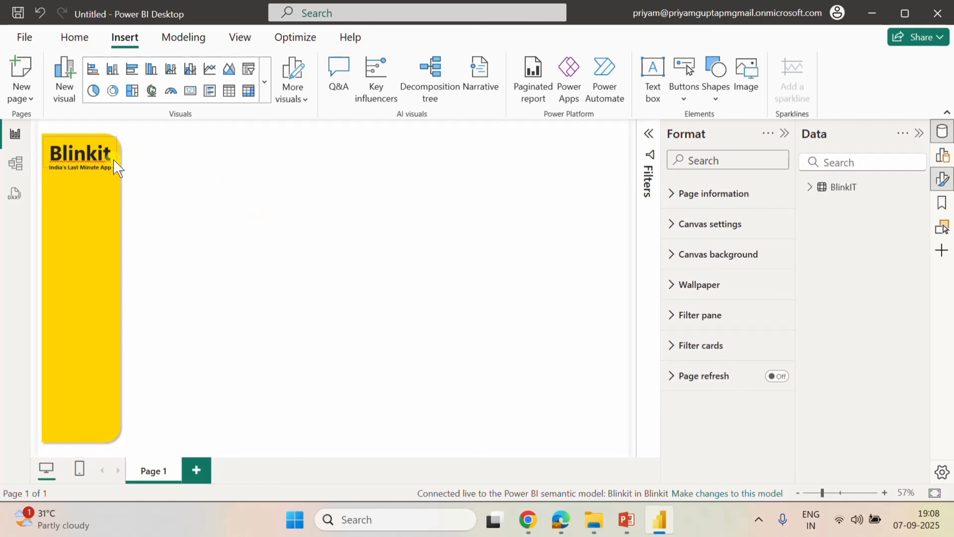
Search the web in Edge for blinkit login and examine the logo colours in the image results.
{"action": "left_click", "coordinate": [73, 146]}
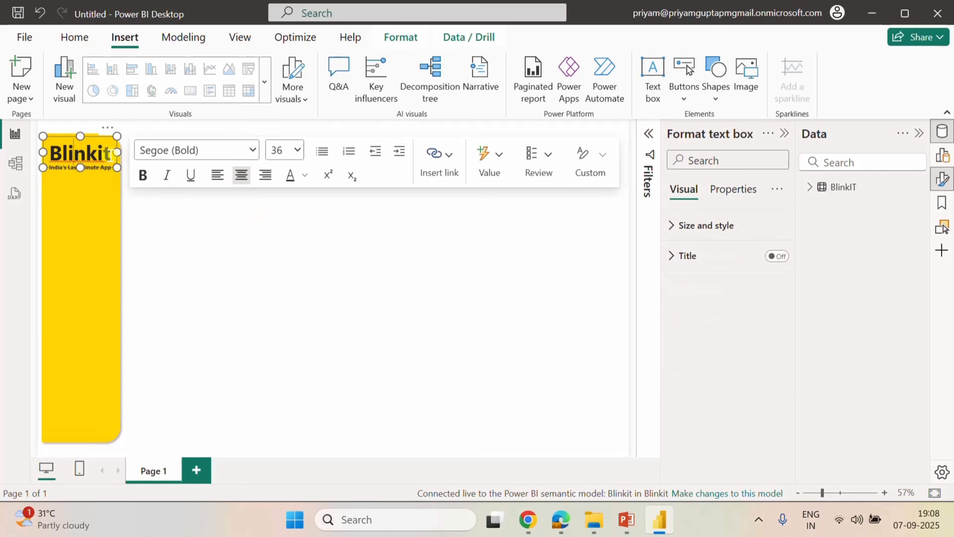
{"action": "left_click", "coordinate": [566, 523]}
{"action": "left_click", "coordinate": [224, 12]}
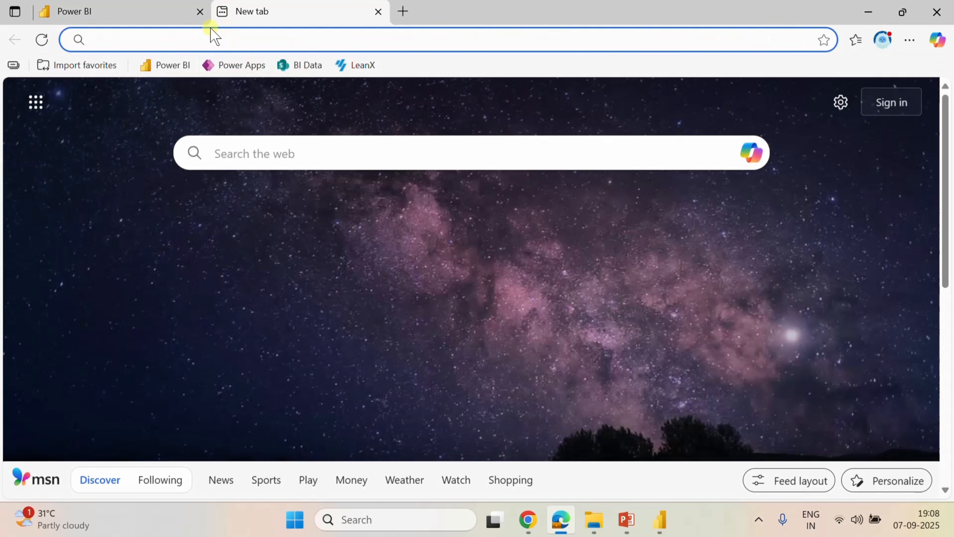
{"action": "type", "text": "blinki"}
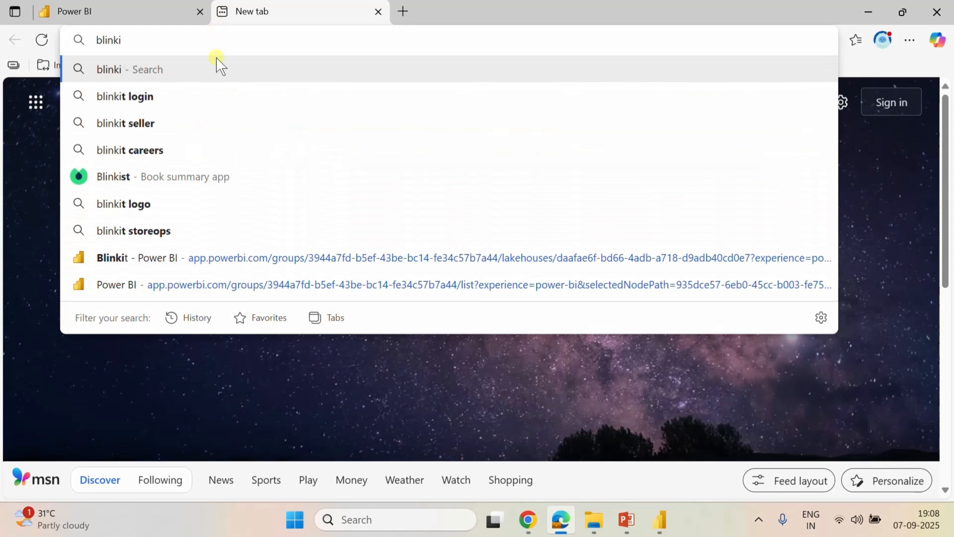
{"action": "left_click", "coordinate": [171, 97]}
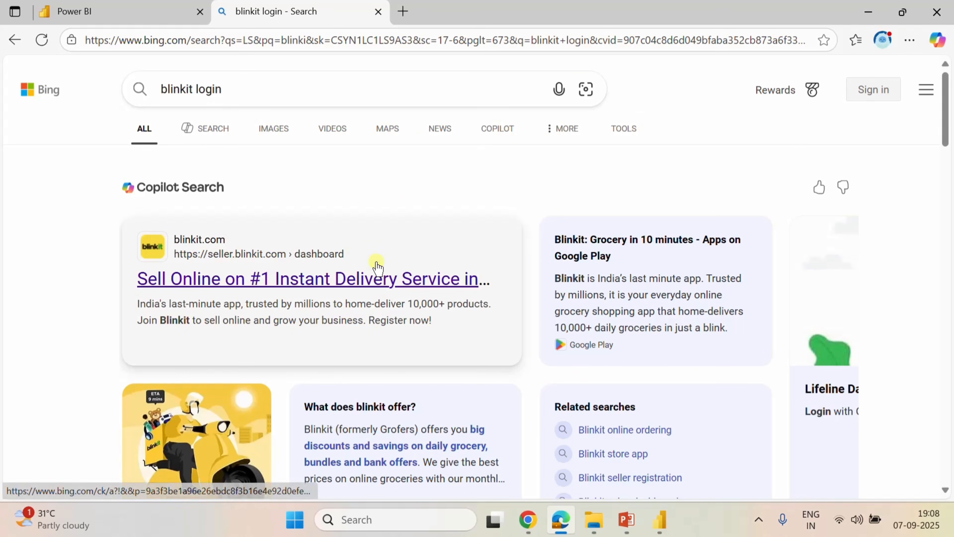
{"action": "left_click", "coordinate": [271, 134]}
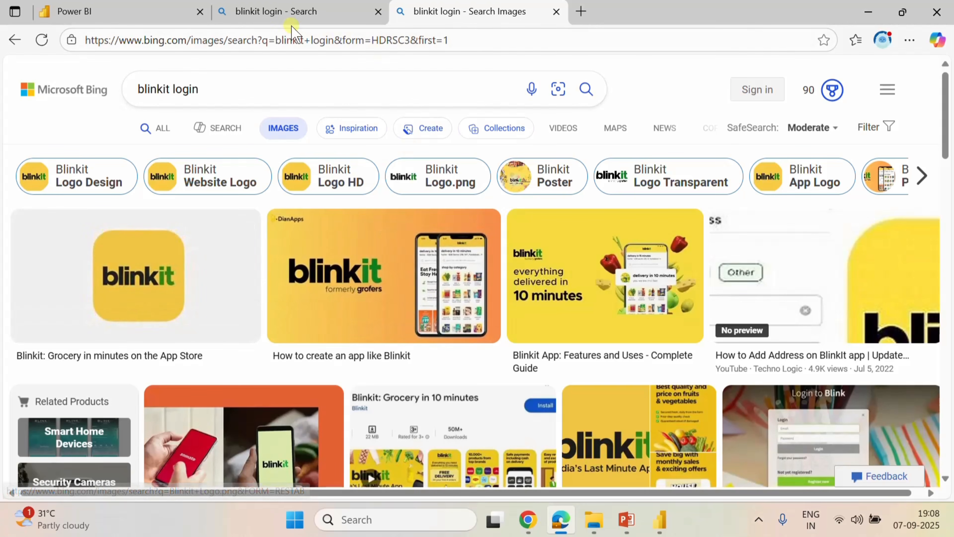
{"action": "left_click", "coordinate": [556, 12]}
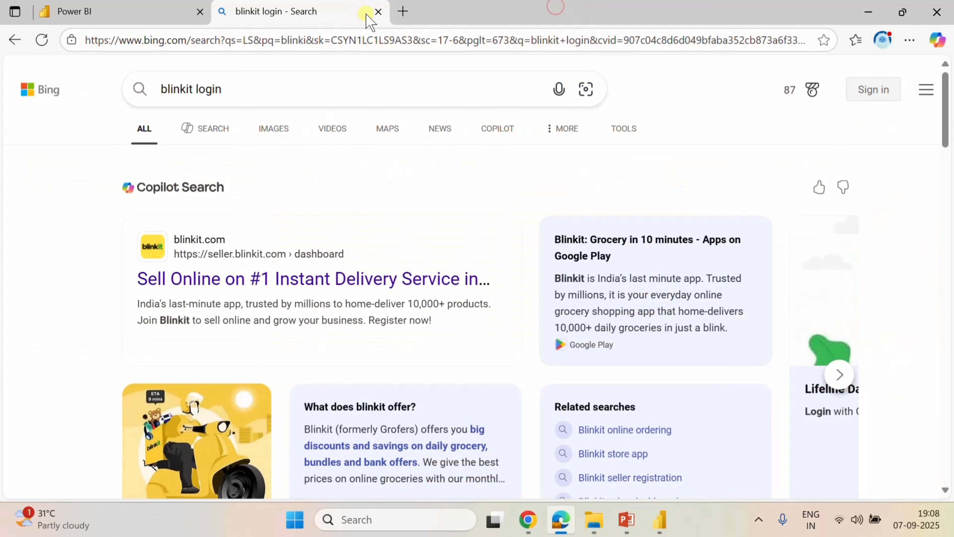
{"action": "left_click", "coordinate": [378, 11]}
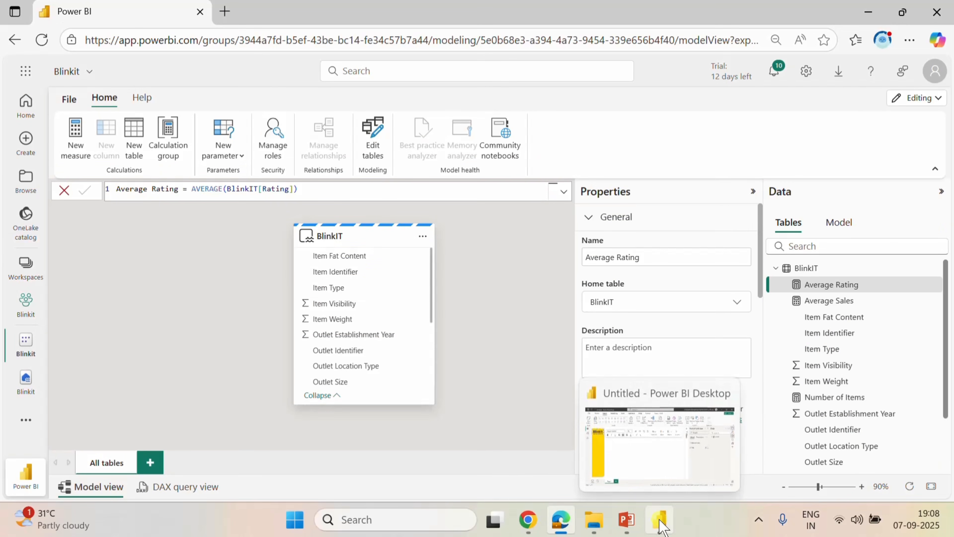
Switch back to Power BI Desktop and colour the letters "it" of the Blinkit title dark green.
{"action": "key", "text": "alt+Tab"}
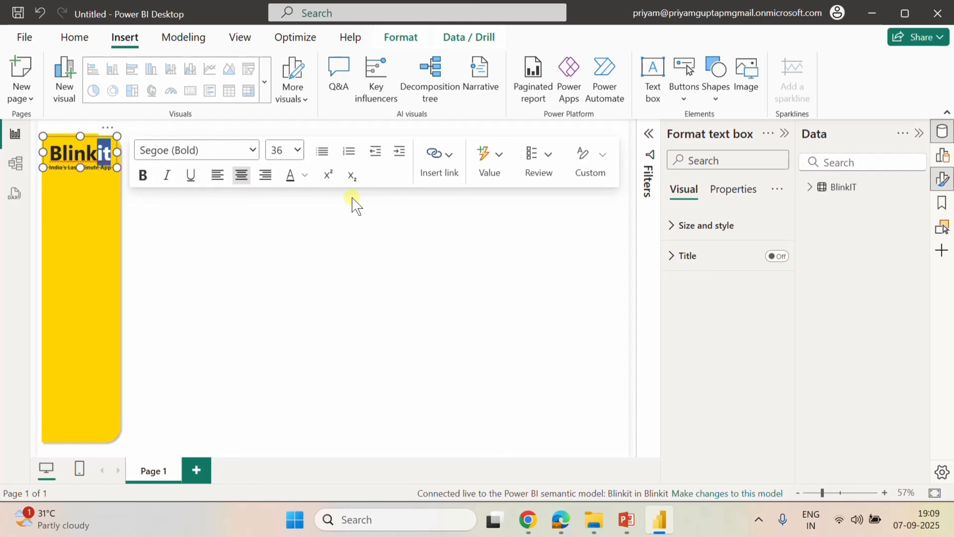
{"action": "left_click", "coordinate": [304, 176]}
{"action": "left_click", "coordinate": [361, 429]}
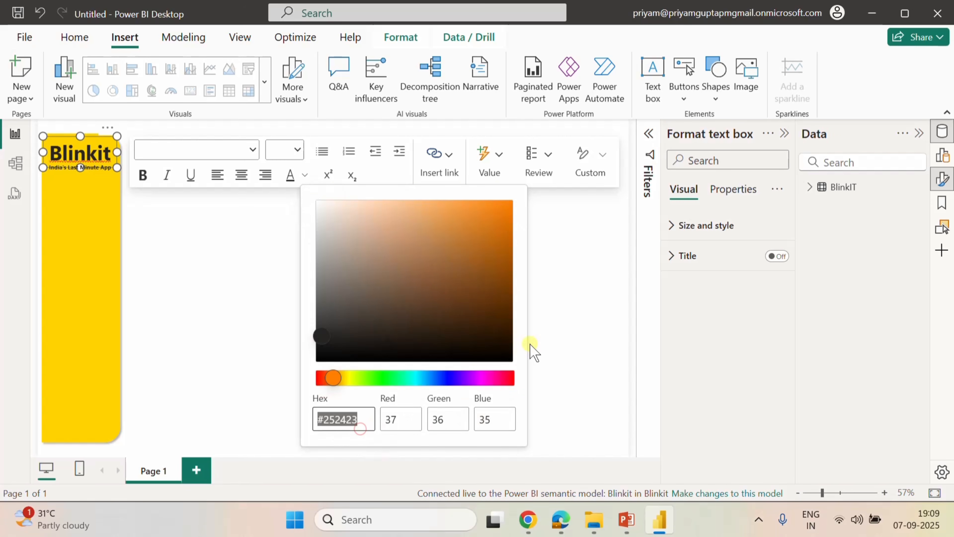
{"action": "left_click", "coordinate": [391, 379]}
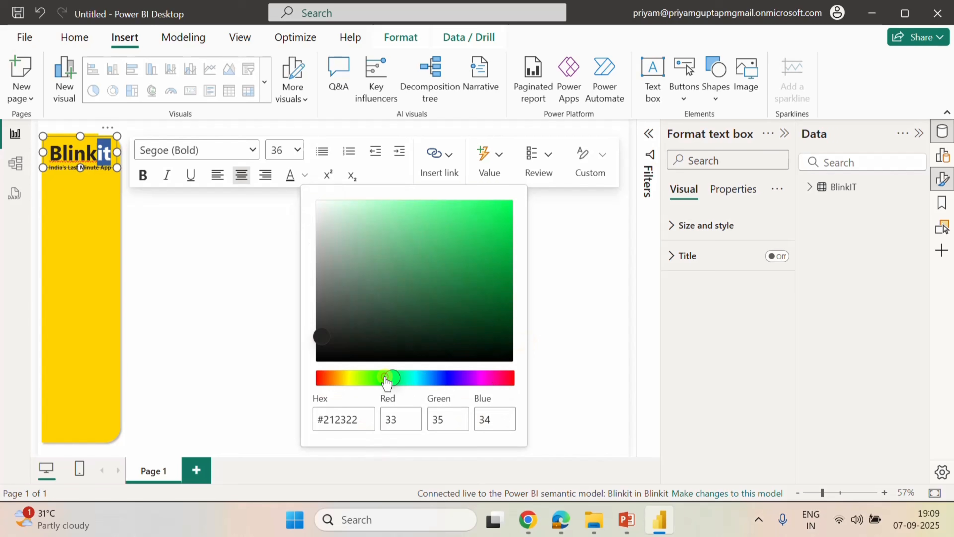
{"action": "left_click", "coordinate": [500, 235]}
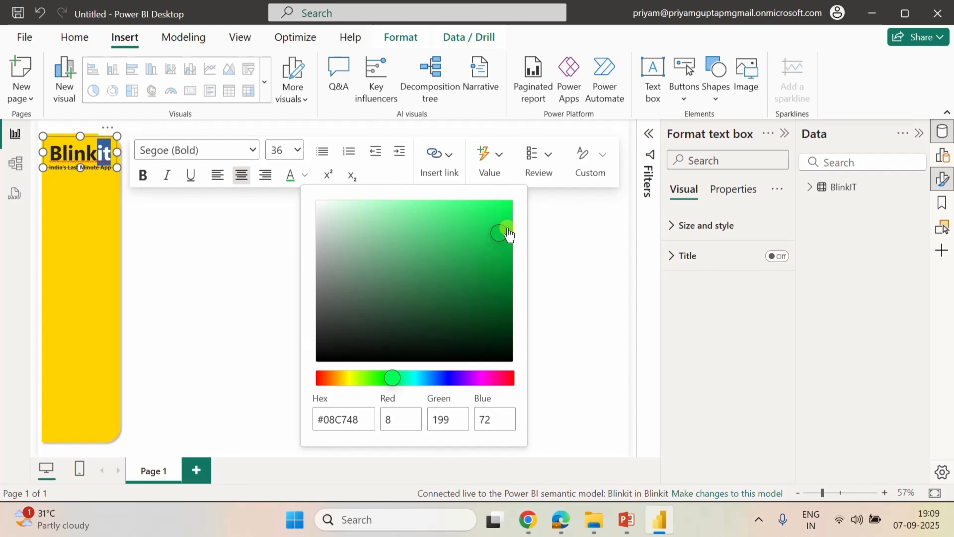
{"action": "left_click_drag", "start_coordinate": [507, 229], "coordinate": [506, 272]}
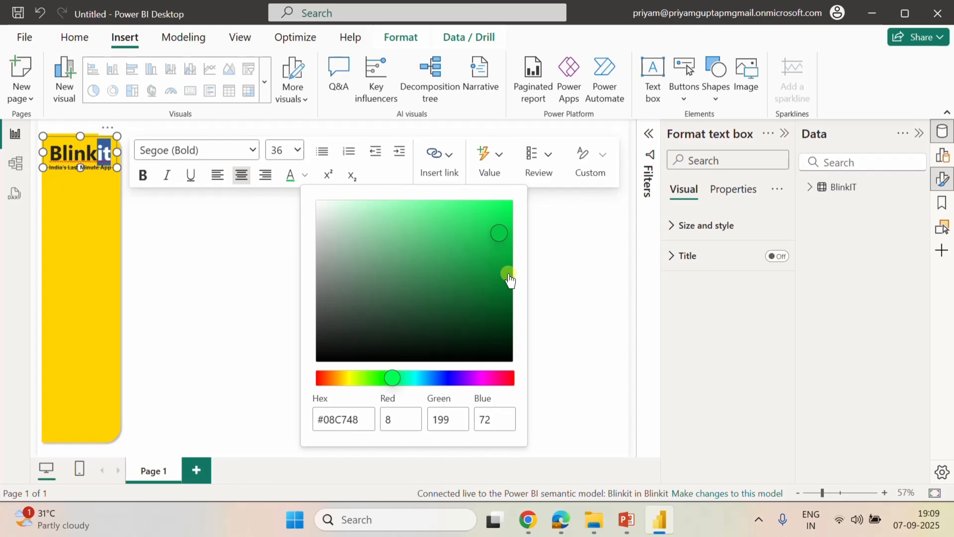
{"action": "left_click", "coordinate": [597, 278]}
{"action": "left_click", "coordinate": [256, 272]}
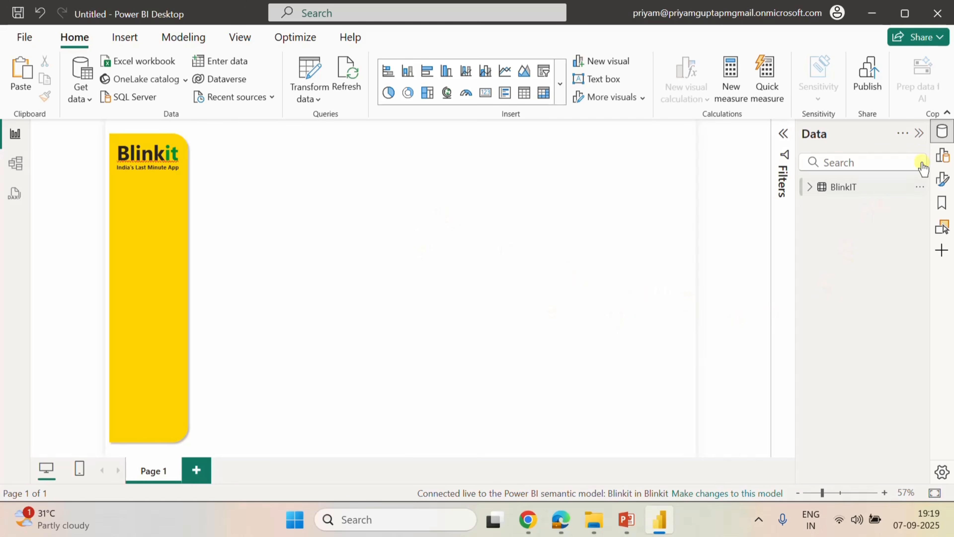
Add an empty new card visual beside the yellow sidebar and shape it into a short, wide frame near the page's upper edge.
{"action": "left_click", "coordinate": [943, 136]}
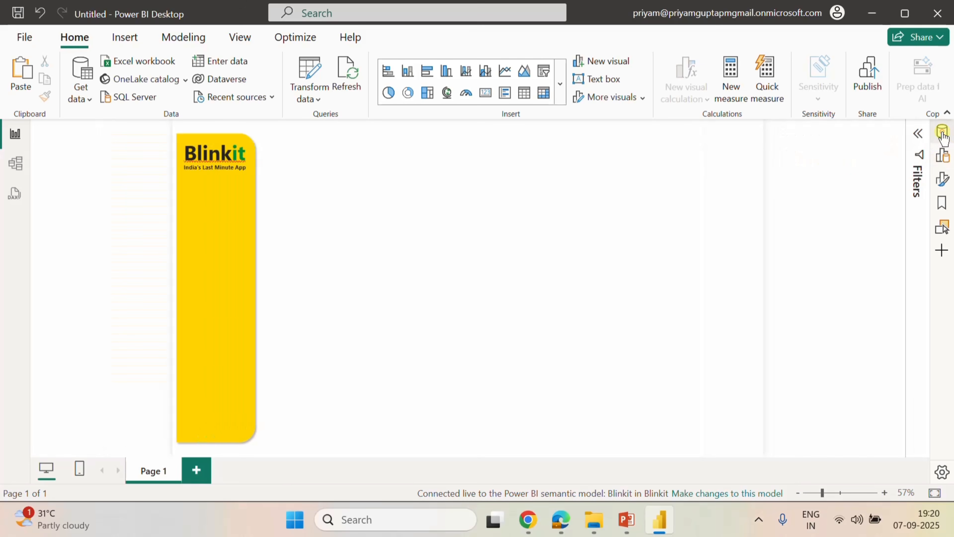
{"action": "left_click", "coordinate": [945, 140]}
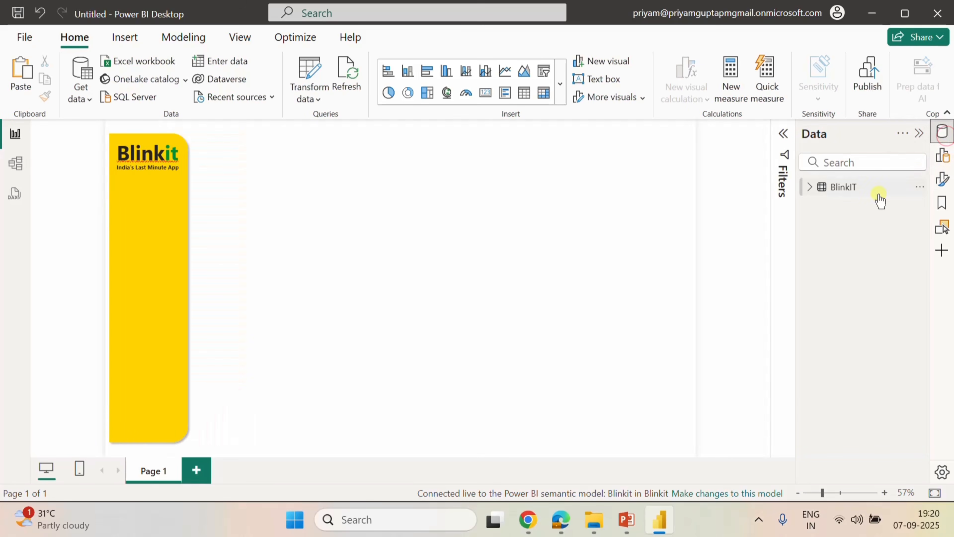
{"action": "left_click", "coordinate": [942, 155]}
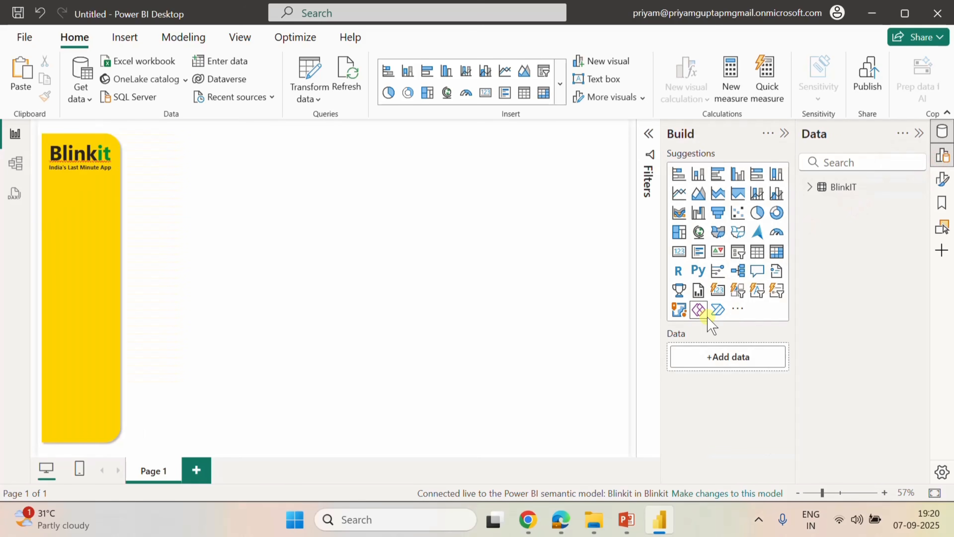
{"action": "left_click", "coordinate": [717, 297]}
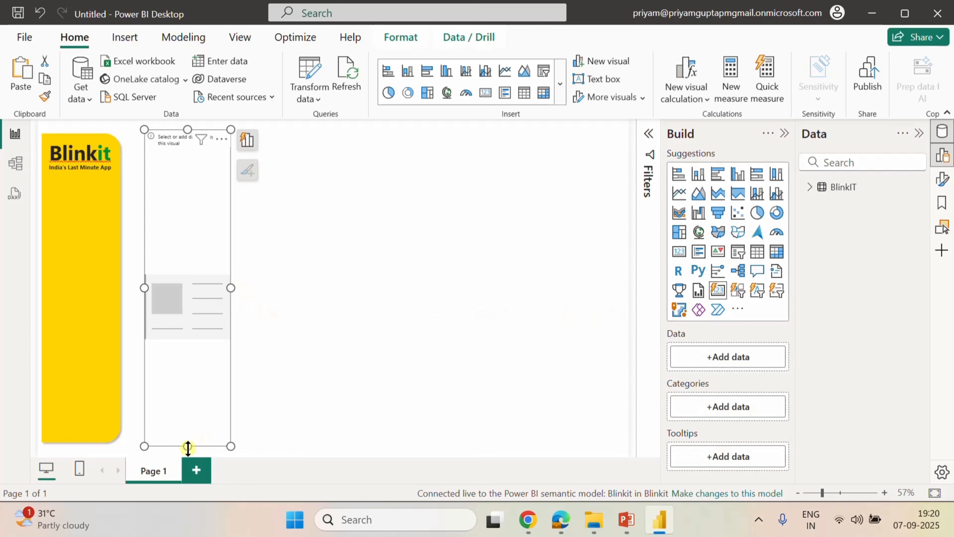
{"action": "left_click_drag", "start_coordinate": [188, 447], "coordinate": [196, 246]}
{"action": "left_click_drag", "start_coordinate": [196, 170], "coordinate": [203, 186]}
{"action": "left_click_drag", "start_coordinate": [245, 209], "coordinate": [375, 214]}
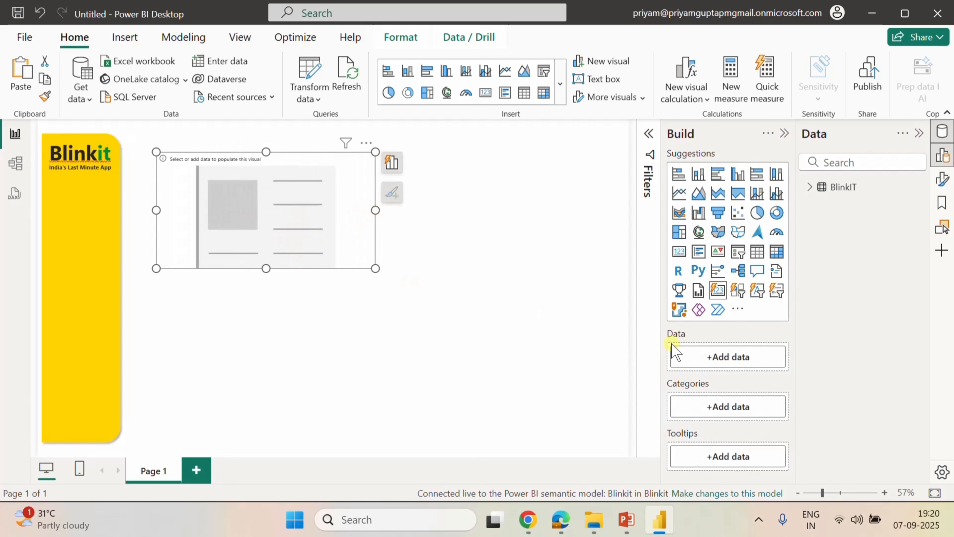
Check the KPI requirements in PowerPoint and add Total Sales, Average Sales, Number of Items and Average Rating to the Power BI card visual.
{"action": "left_click", "coordinate": [809, 187]}
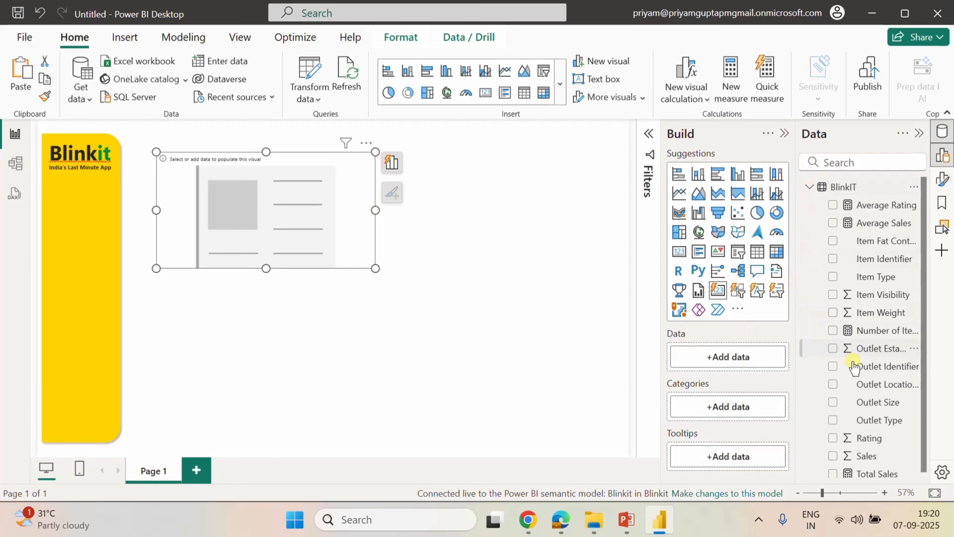
{"action": "mouse_move", "coordinate": [635, 530]}
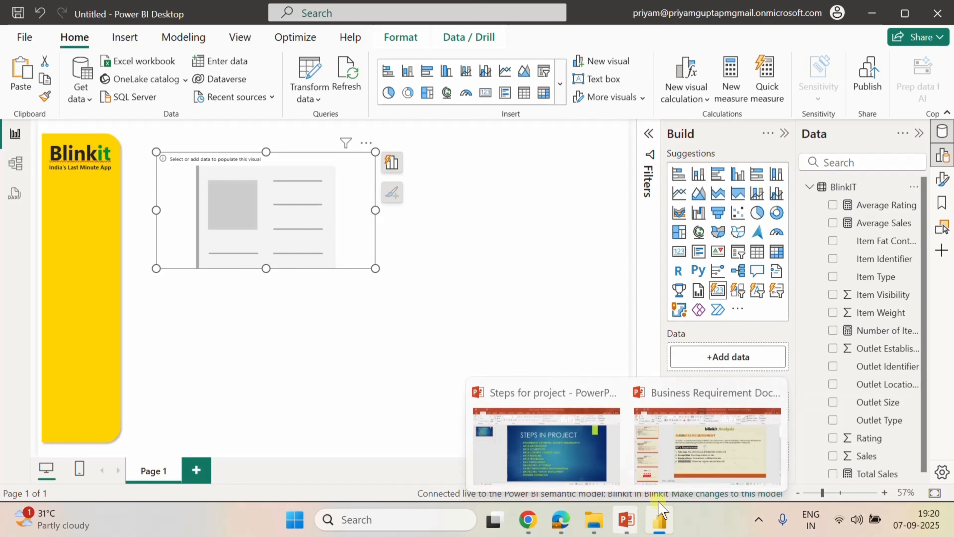
{"action": "left_click", "coordinate": [700, 448]}
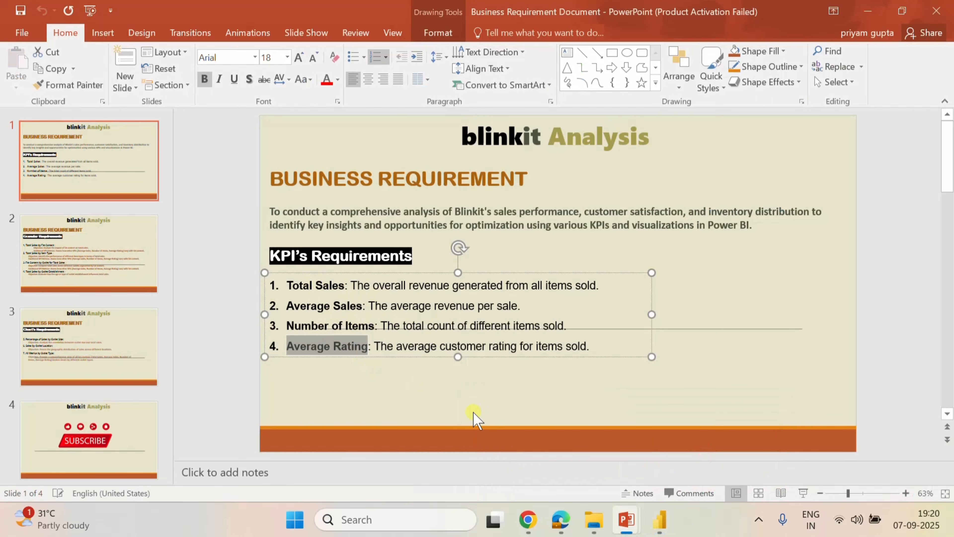
{"action": "left_click", "coordinate": [660, 521]}
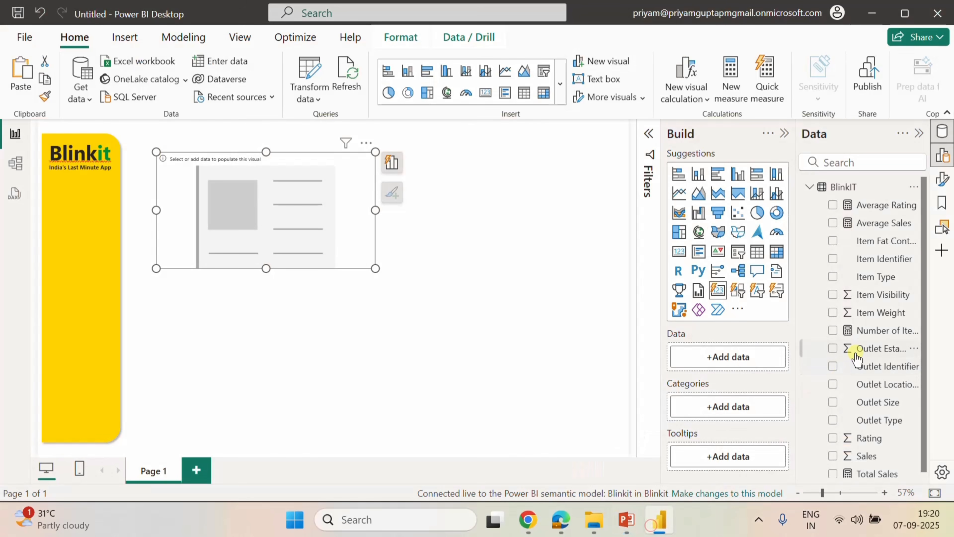
{"action": "scroll", "coordinate": [864, 462], "scroll_direction": "down", "scroll_amount": 1}
{"action": "left_click", "coordinate": [833, 468]}
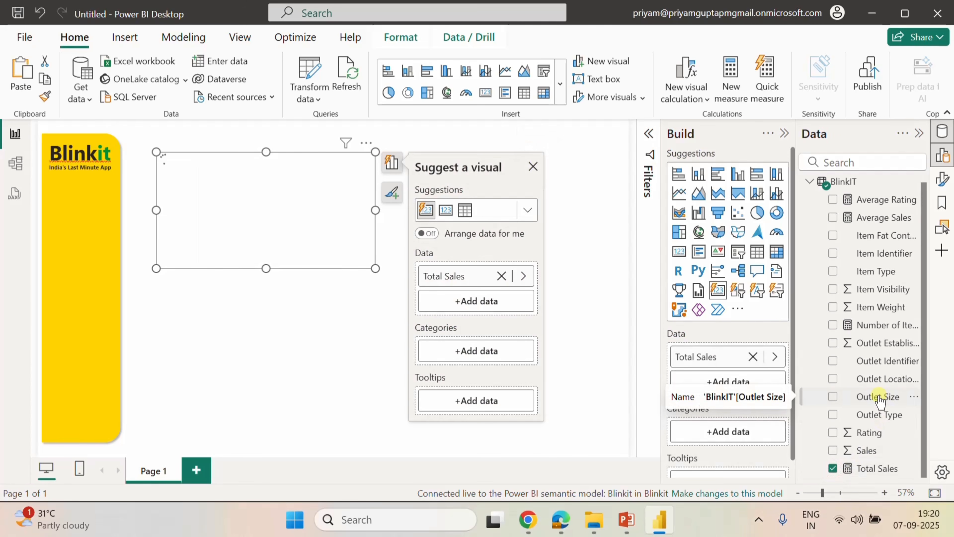
{"action": "left_click", "coordinate": [833, 217]}
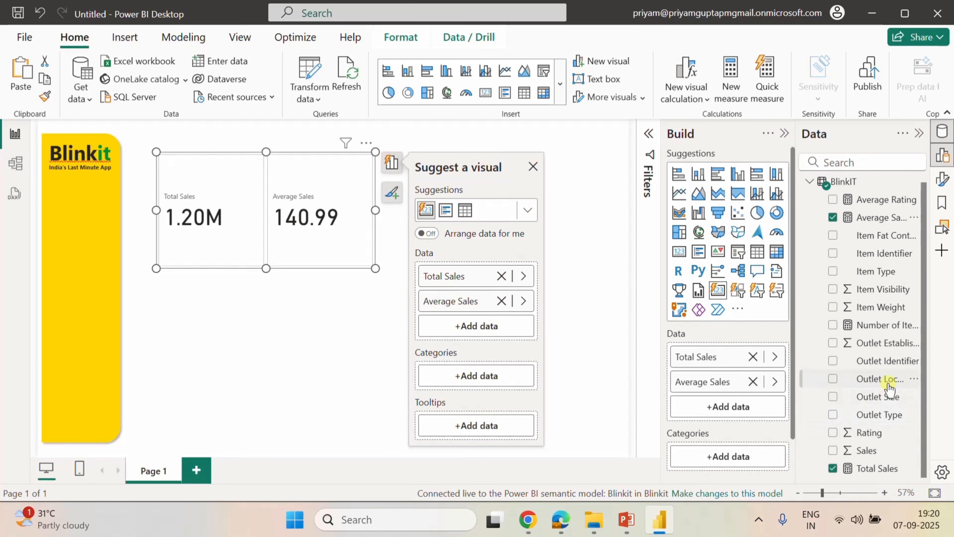
{"action": "scroll", "coordinate": [888, 387], "scroll_direction": "up", "scroll_amount": 1}
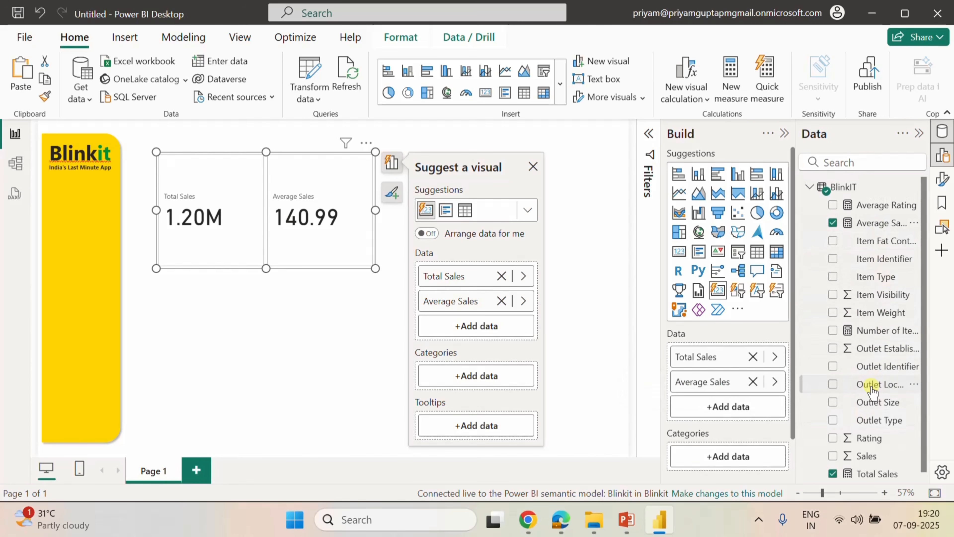
{"action": "left_click", "coordinate": [832, 330]}
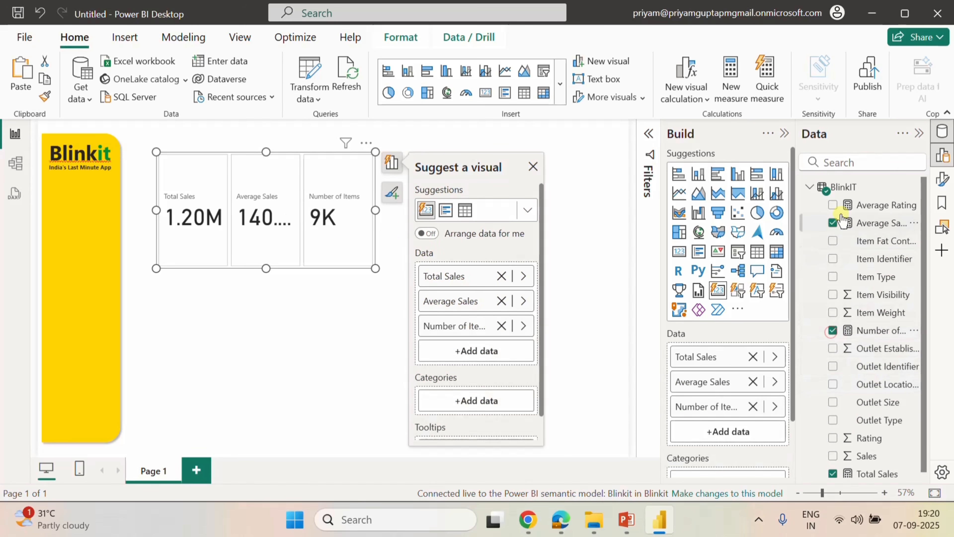
{"action": "left_click", "coordinate": [832, 205]}
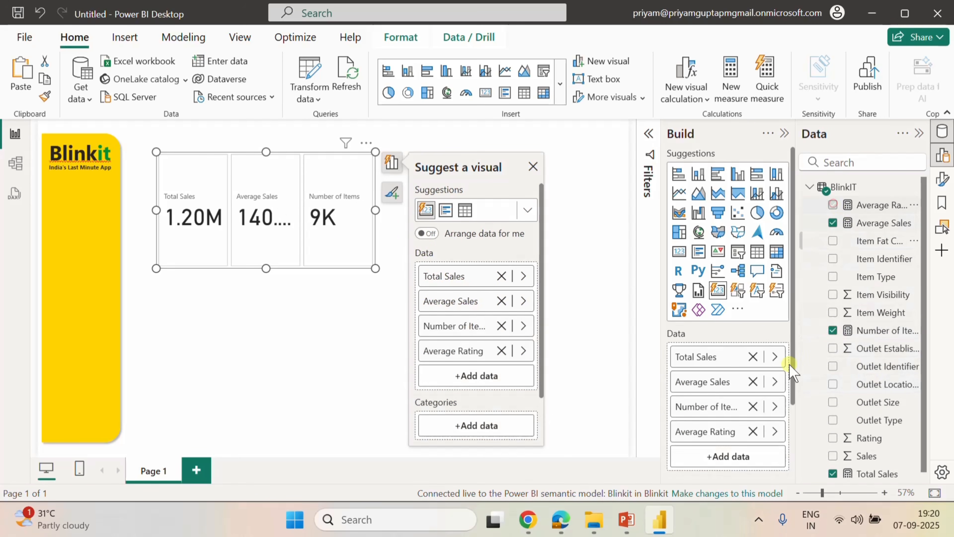
{"action": "left_click", "coordinate": [531, 168]}
Widen the KPI card visual across most of the canvas, make it taller, and hide the field list.
{"action": "left_click_drag", "start_coordinate": [375, 211], "coordinate": [504, 213]}
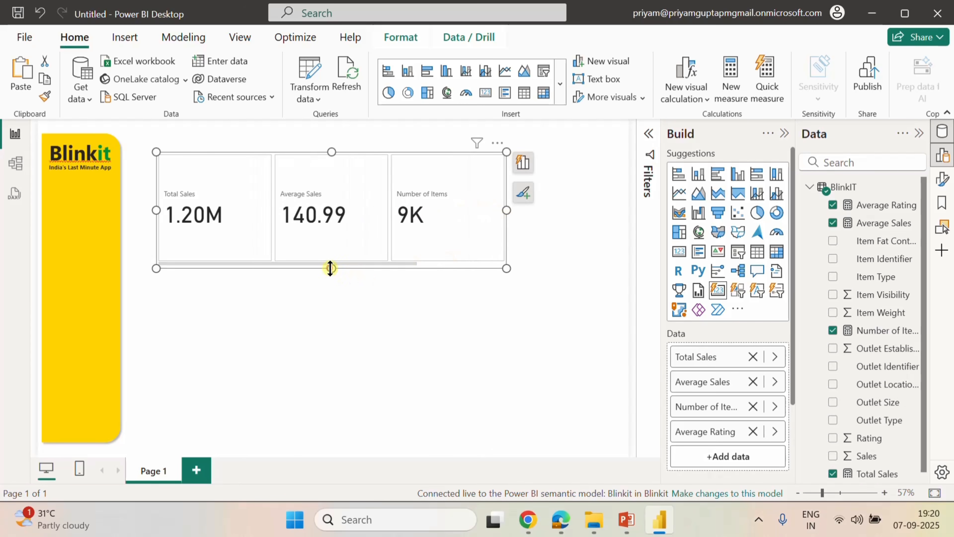
{"action": "left_click_drag", "start_coordinate": [330, 268], "coordinate": [305, 313]}
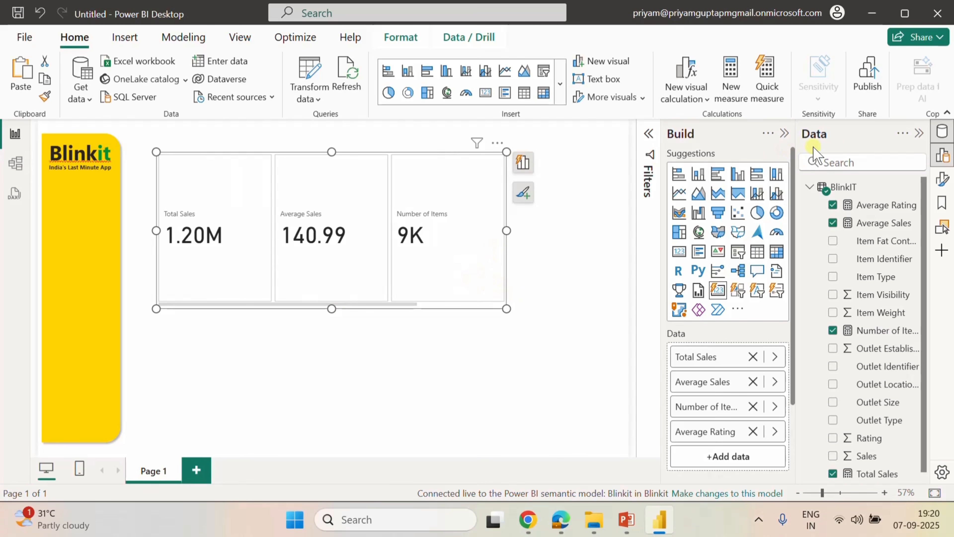
{"action": "left_click", "coordinate": [918, 136]}
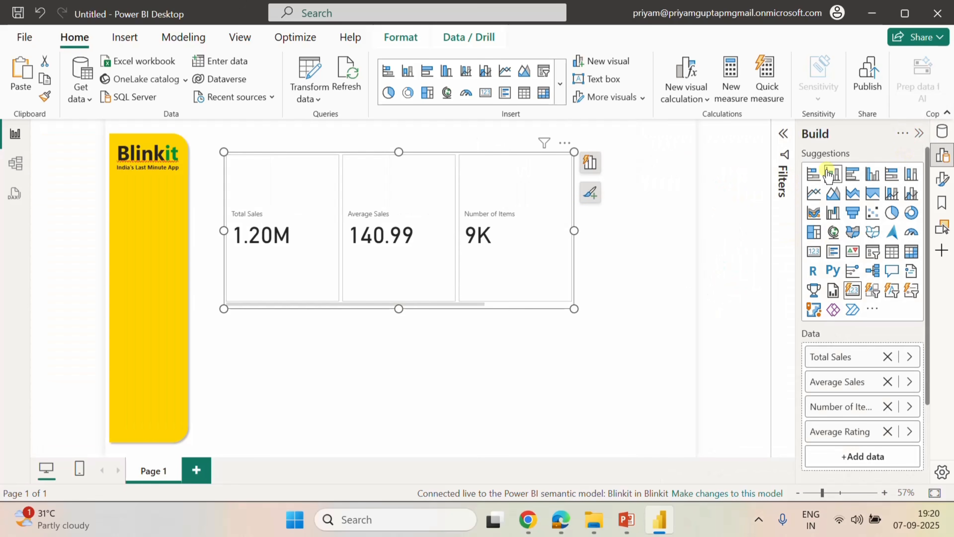
Open the card visual's formatting options and look through its layout, size and position, and general property settings.
{"action": "left_click", "coordinate": [942, 179]}
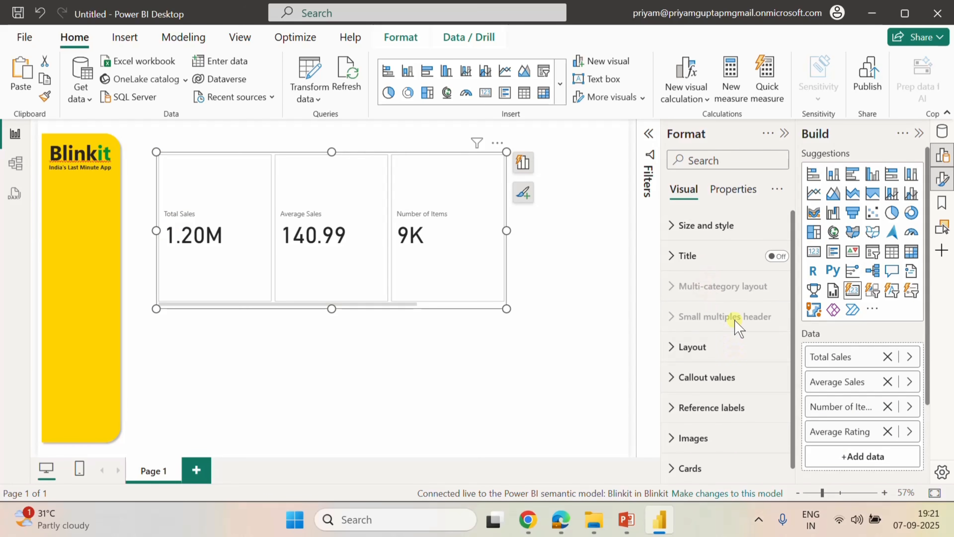
{"action": "left_click", "coordinate": [676, 348]}
{"action": "scroll", "coordinate": [750, 375], "scroll_direction": "down", "scroll_amount": 3}
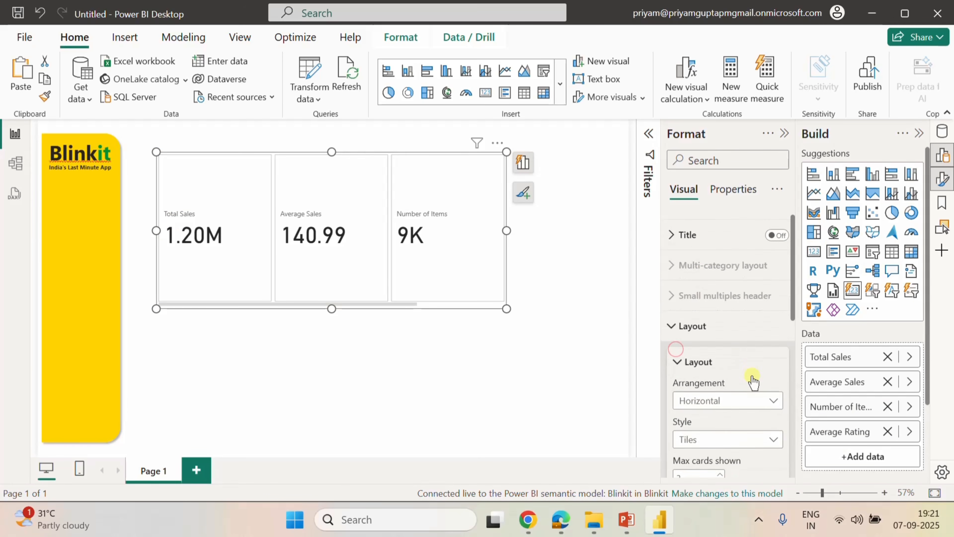
{"action": "scroll", "coordinate": [740, 366], "scroll_direction": "up", "scroll_amount": 3}
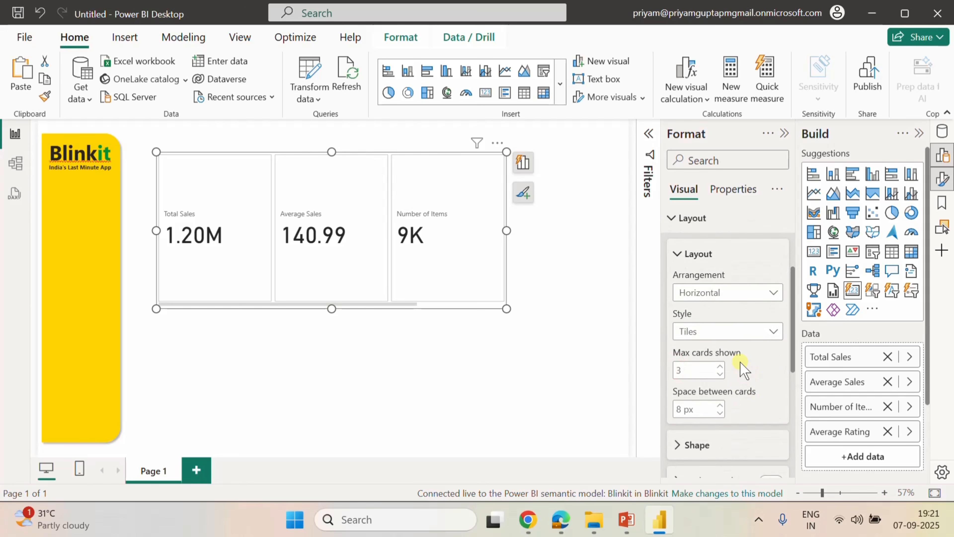
{"action": "left_click", "coordinate": [672, 347]}
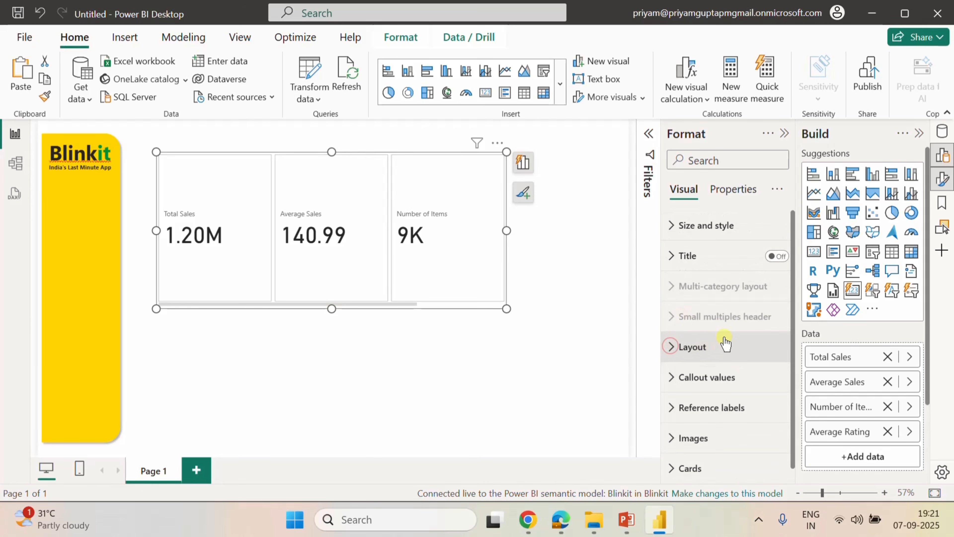
{"action": "scroll", "coordinate": [723, 342], "scroll_direction": "down", "scroll_amount": 1}
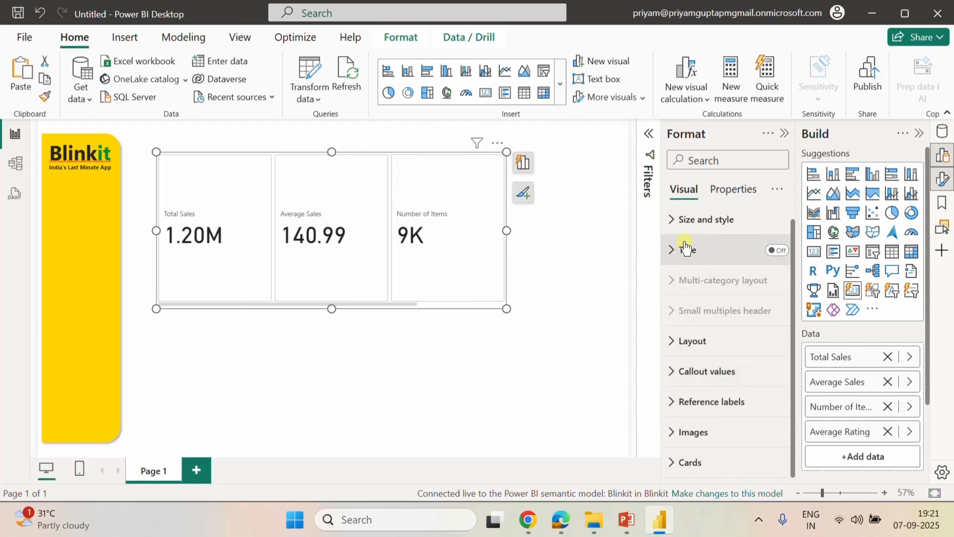
{"action": "left_click", "coordinate": [675, 222]}
{"action": "scroll", "coordinate": [753, 333], "scroll_direction": "down", "scroll_amount": 1}
{"action": "scroll", "coordinate": [750, 325], "scroll_direction": "down", "scroll_amount": 3}
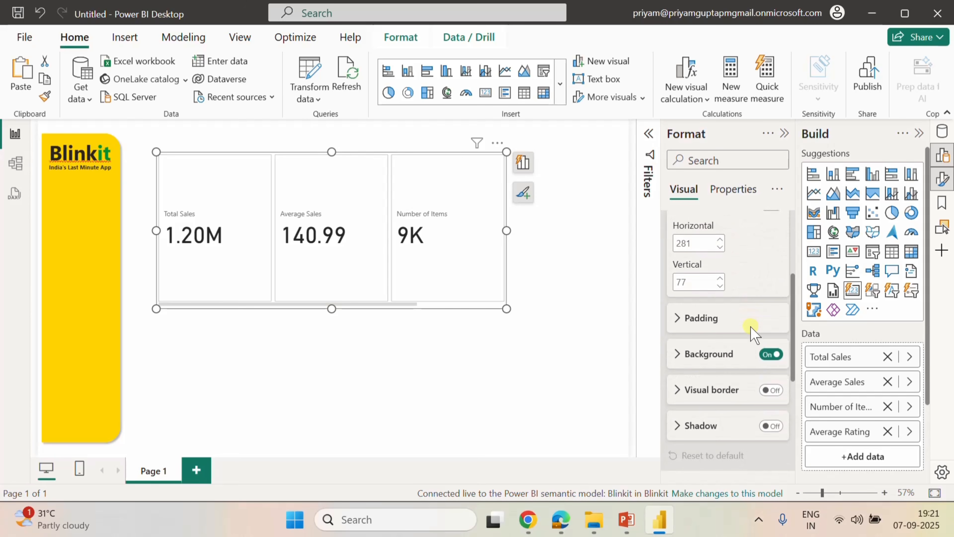
{"action": "scroll", "coordinate": [750, 326], "scroll_direction": "down", "scroll_amount": 3}
{"action": "scroll", "coordinate": [749, 327], "scroll_direction": "up", "scroll_amount": 5}
{"action": "scroll", "coordinate": [749, 332], "scroll_direction": "up", "scroll_amount": 3}
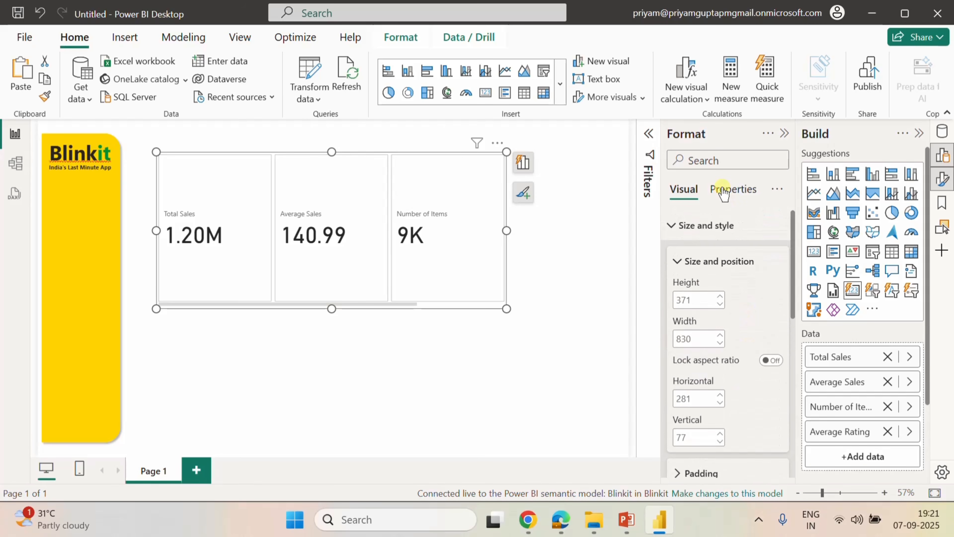
{"action": "left_click", "coordinate": [727, 189]}
{"action": "left_click", "coordinate": [682, 192]}
{"action": "left_click", "coordinate": [678, 260]}
{"action": "scroll", "coordinate": [712, 363], "scroll_direction": "down", "scroll_amount": 5}
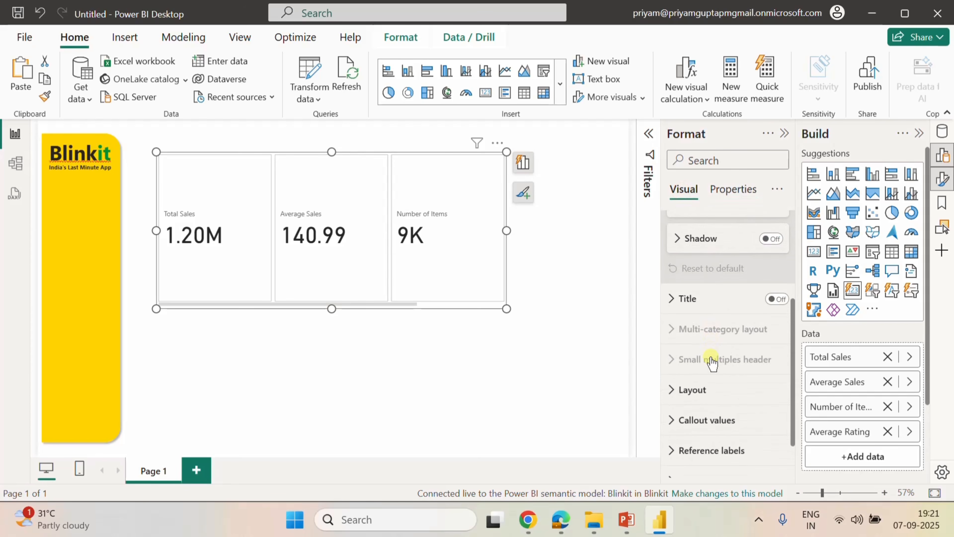
Arrange the KPI cards in a grid showing at most 2 rows and 2 columns.
{"action": "left_click", "coordinate": [677, 341]}
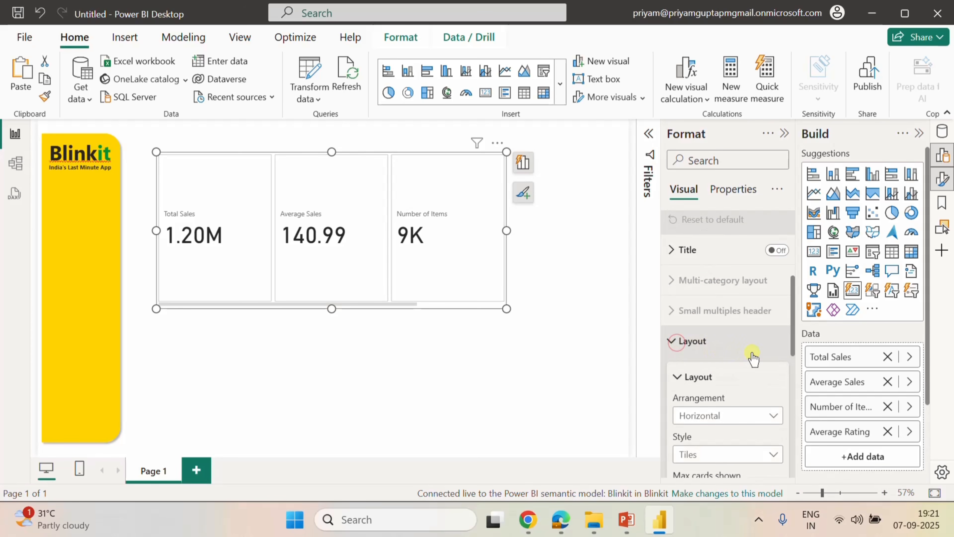
{"action": "scroll", "coordinate": [752, 355], "scroll_direction": "down", "scroll_amount": 3}
{"action": "left_click", "coordinate": [756, 266]}
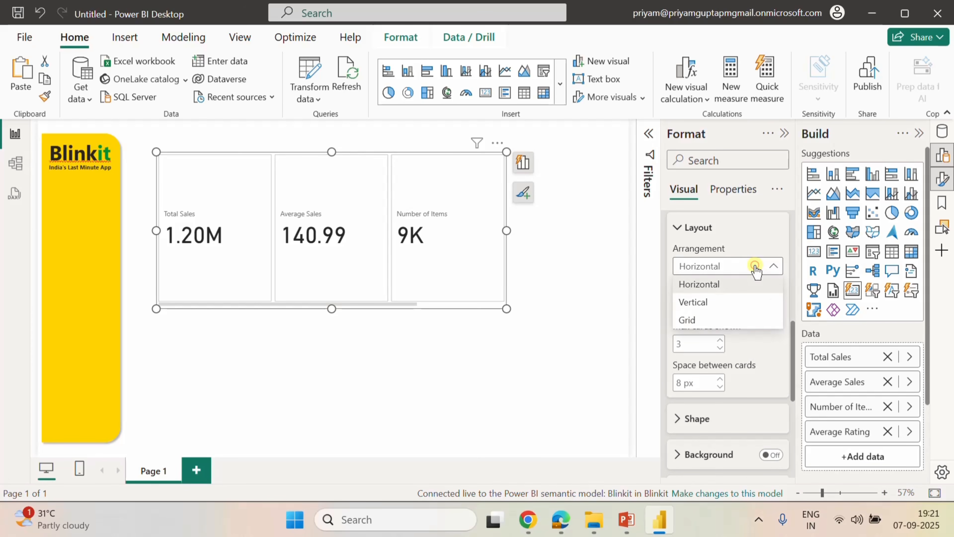
{"action": "left_click", "coordinate": [711, 320]}
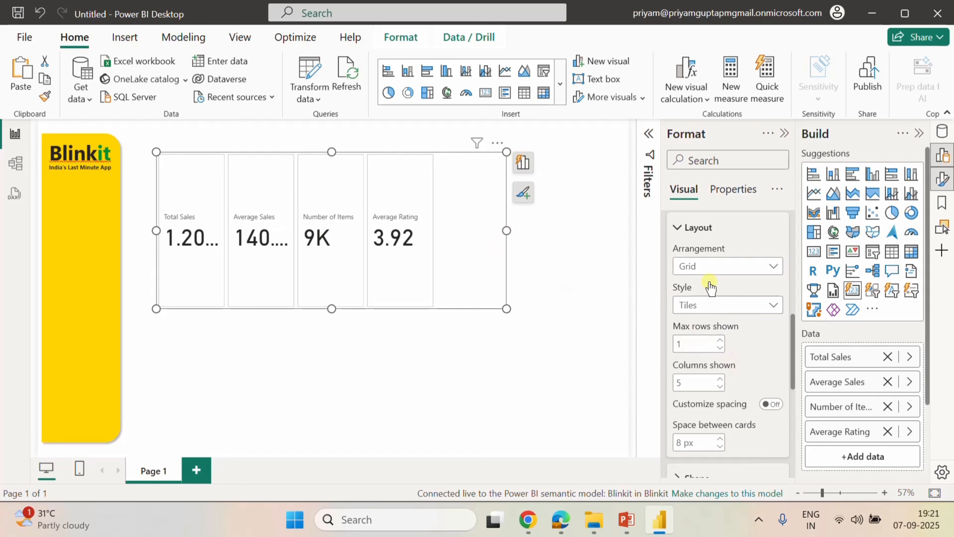
{"action": "left_click", "coordinate": [712, 311]}
{"action": "left_click", "coordinate": [711, 306]}
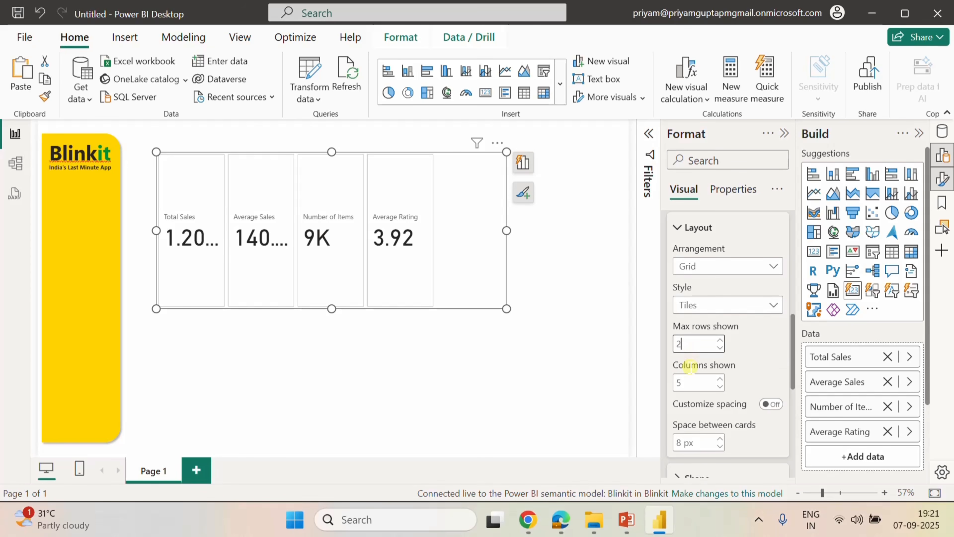
{"action": "left_click", "coordinate": [681, 381]}
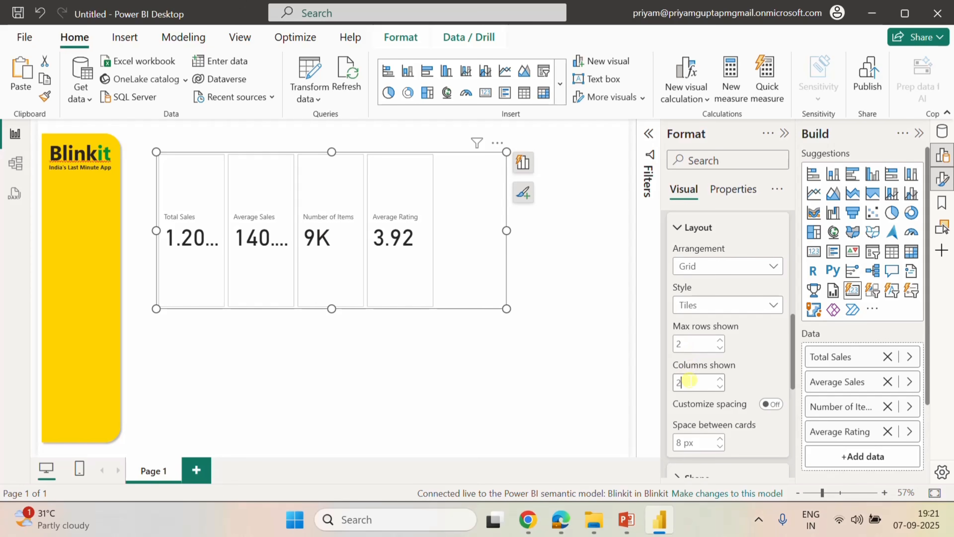
{"action": "left_click", "coordinate": [758, 355]}
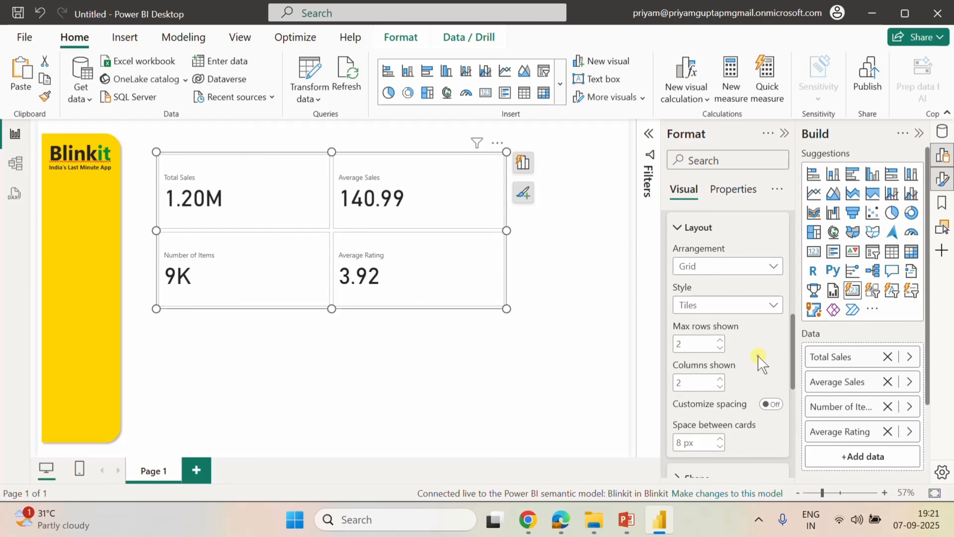
Set the space between the KPI cards to 0 px.
{"action": "scroll", "coordinate": [742, 386], "scroll_direction": "down", "scroll_amount": 2}
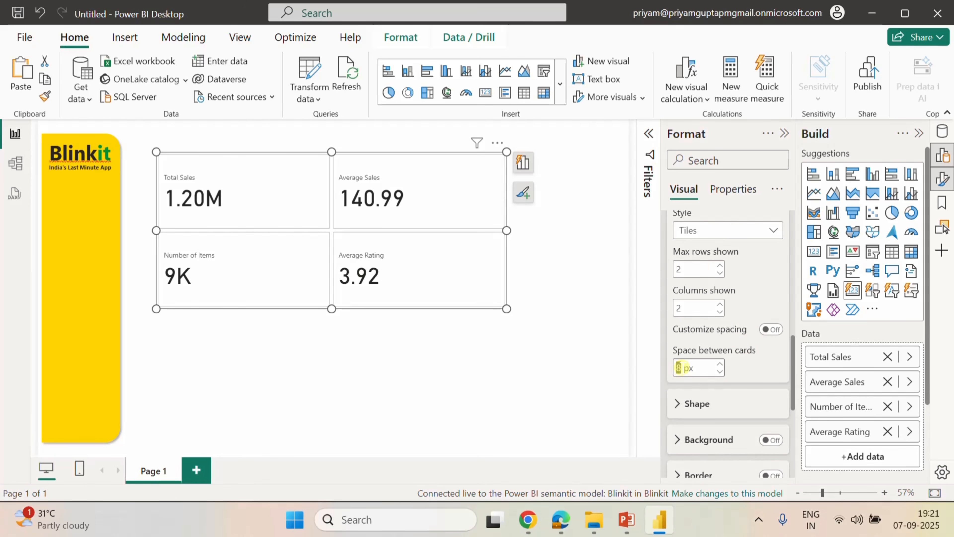
{"action": "left_click", "coordinate": [771, 360]}
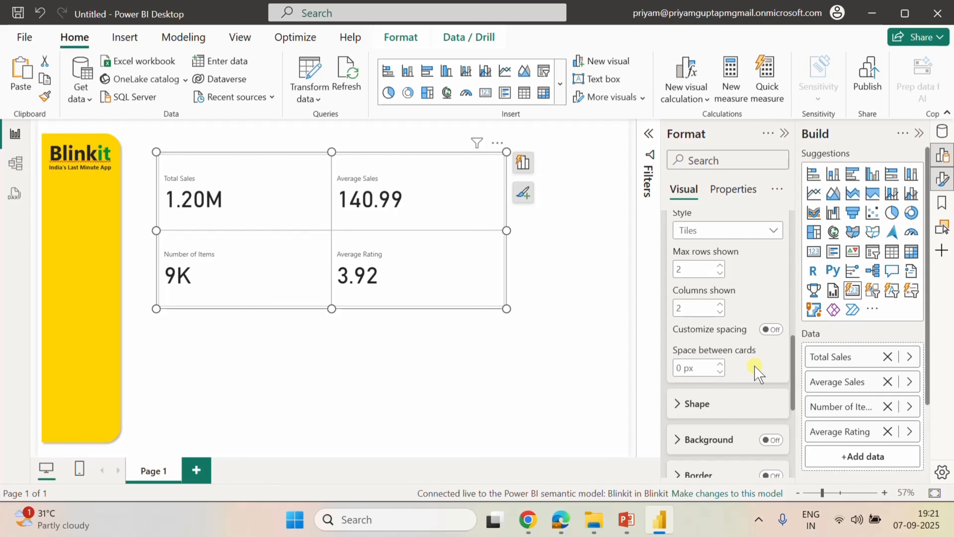
{"action": "scroll", "coordinate": [755, 372], "scroll_direction": "down", "scroll_amount": 2}
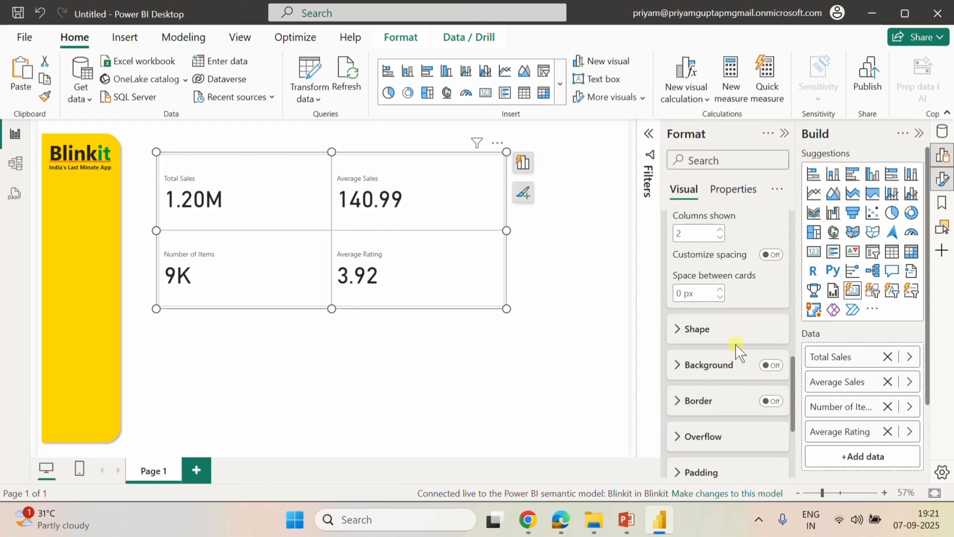
Set the KPI card visual's height to 270 and its width to 570.
{"action": "scroll", "coordinate": [731, 347], "scroll_direction": "up", "scroll_amount": 5}
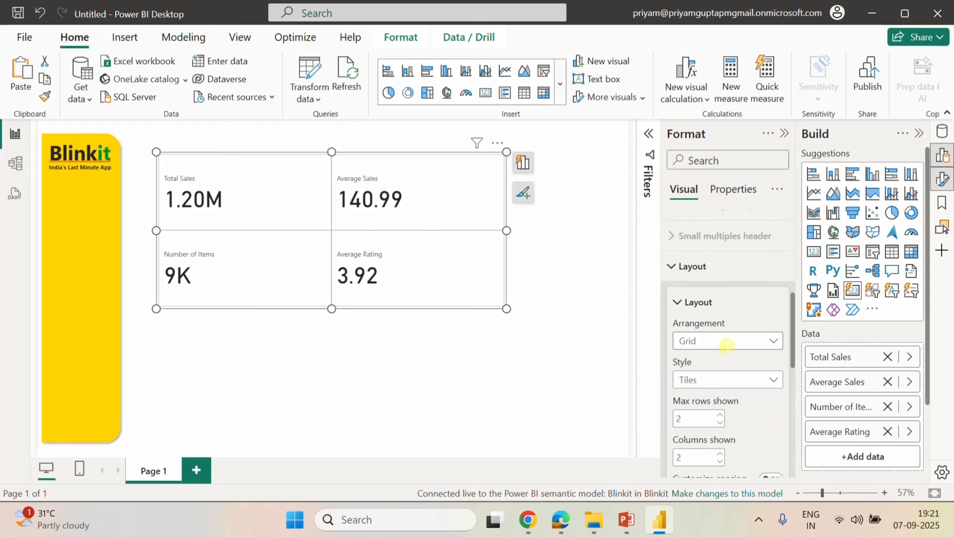
{"action": "scroll", "coordinate": [726, 345], "scroll_direction": "up", "scroll_amount": 6}
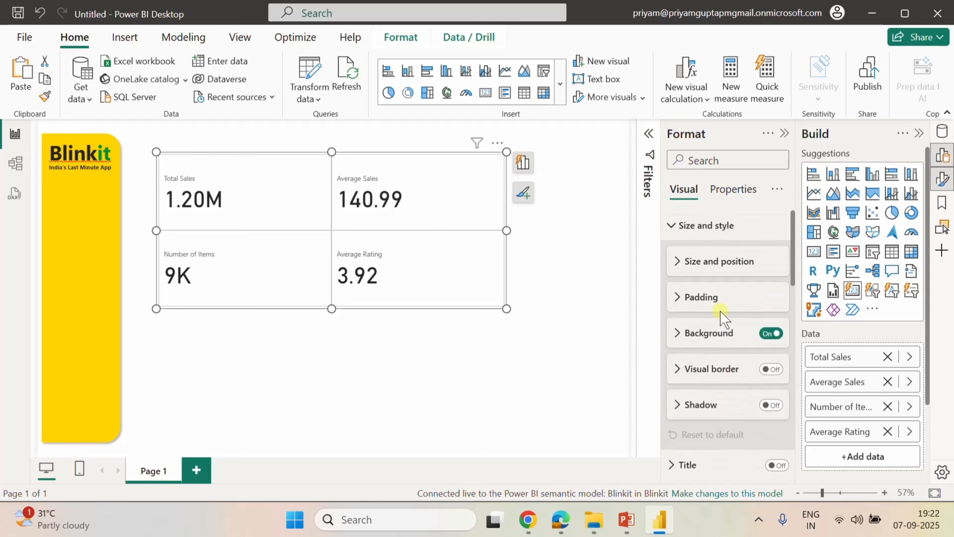
{"action": "left_click", "coordinate": [681, 261]}
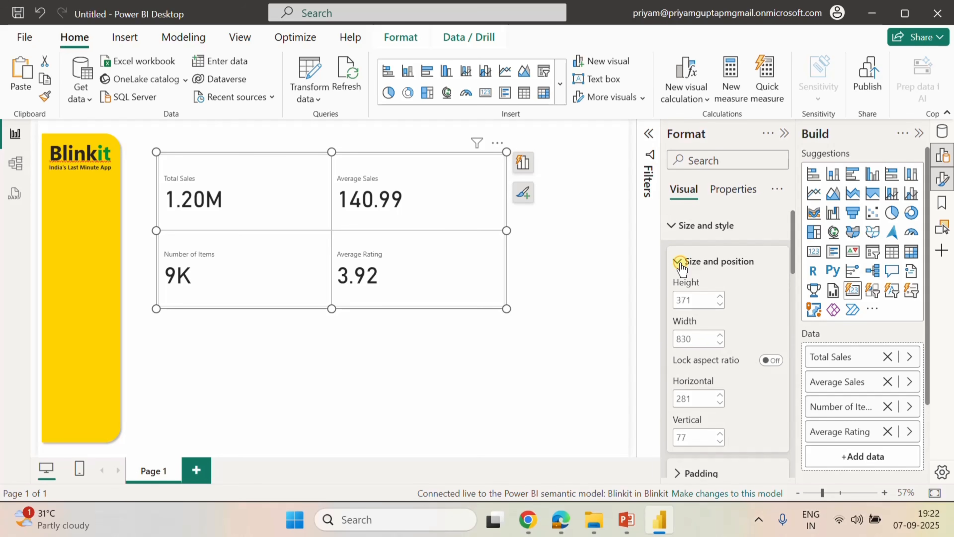
{"action": "left_click", "coordinate": [694, 299]}
{"action": "double_click", "coordinate": [694, 299]}
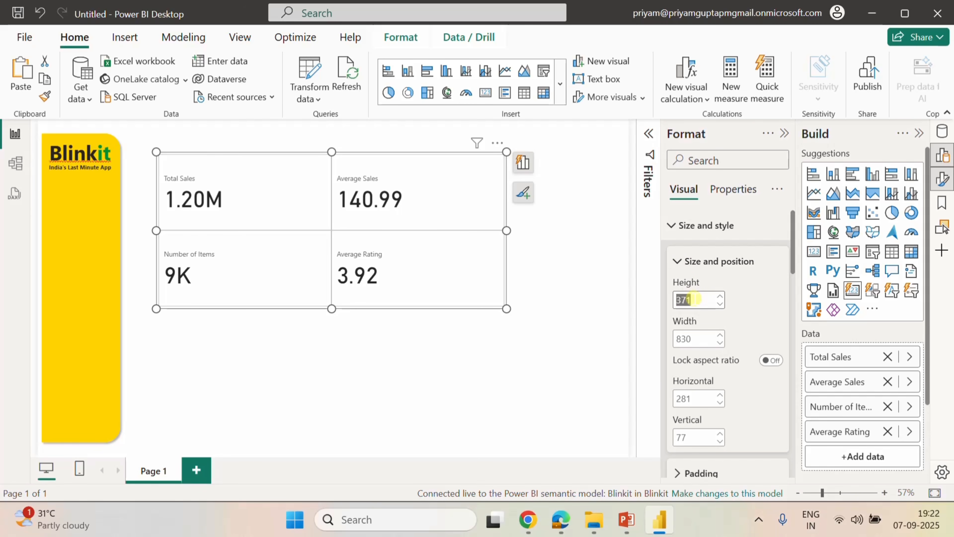
{"action": "type", "text": "270"}
{"action": "key", "text": "Return"}
{"action": "left_click", "coordinate": [683, 338]}
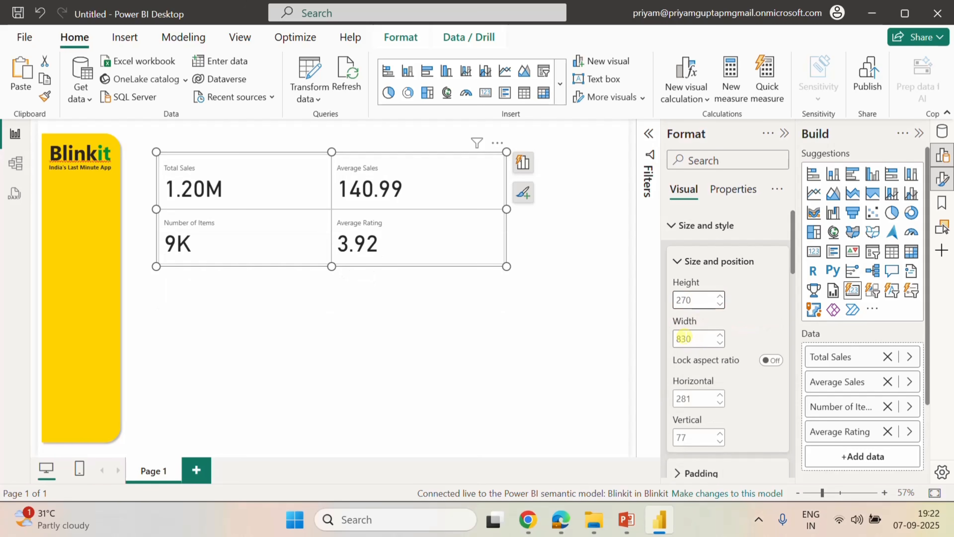
{"action": "double_click", "coordinate": [683, 338]}
{"action": "type", "text": "570"}
{"action": "key", "text": "Return"}
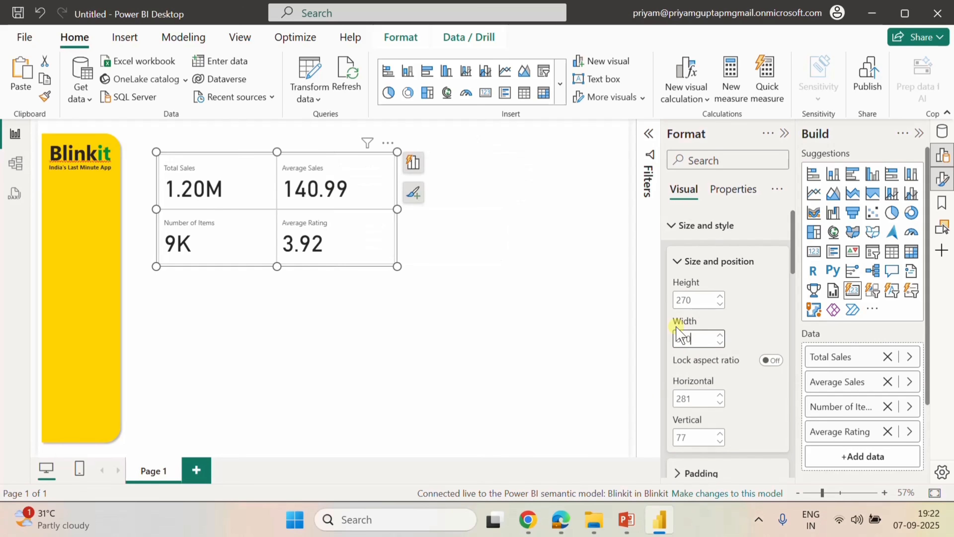
{"action": "left_click", "coordinate": [767, 326]}
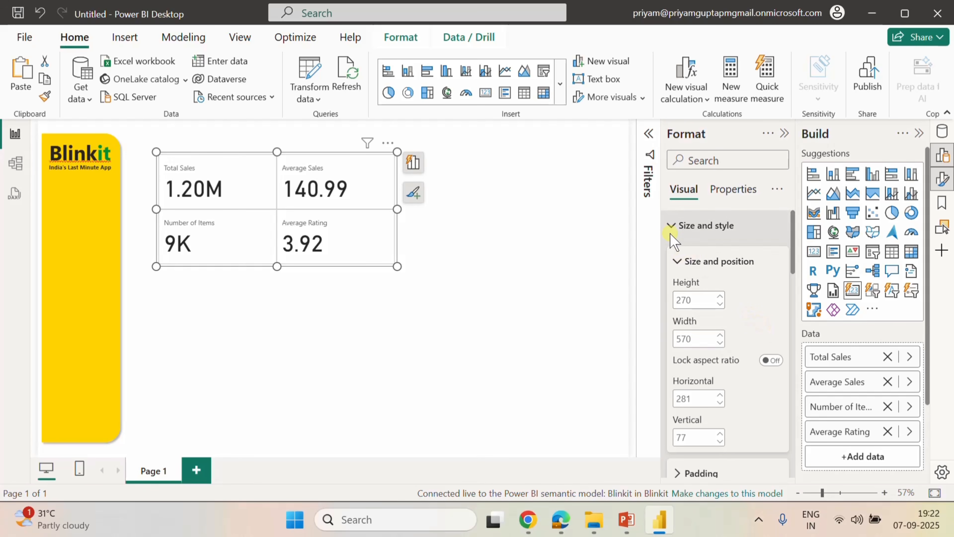
Format the callout values of all KPI cards in Segoe UI Bold at size 21.
{"action": "left_click", "coordinate": [672, 225]}
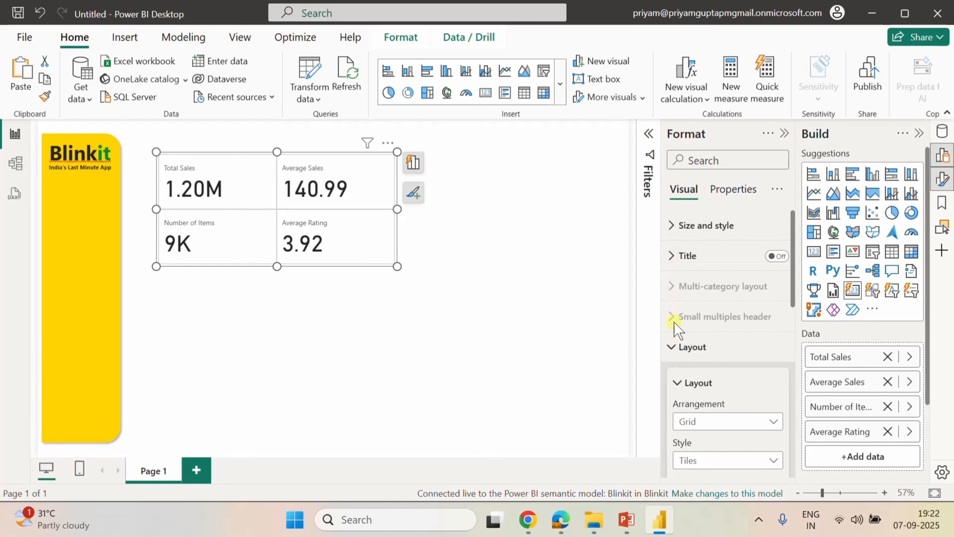
{"action": "left_click", "coordinate": [671, 346]}
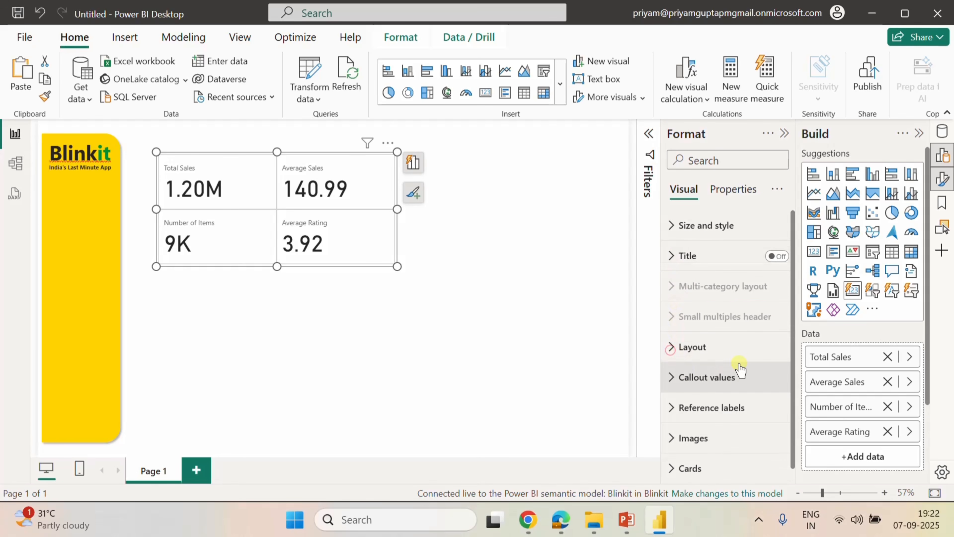
{"action": "left_click", "coordinate": [733, 379]}
{"action": "scroll", "coordinate": [728, 343], "scroll_direction": "down", "scroll_amount": 2}
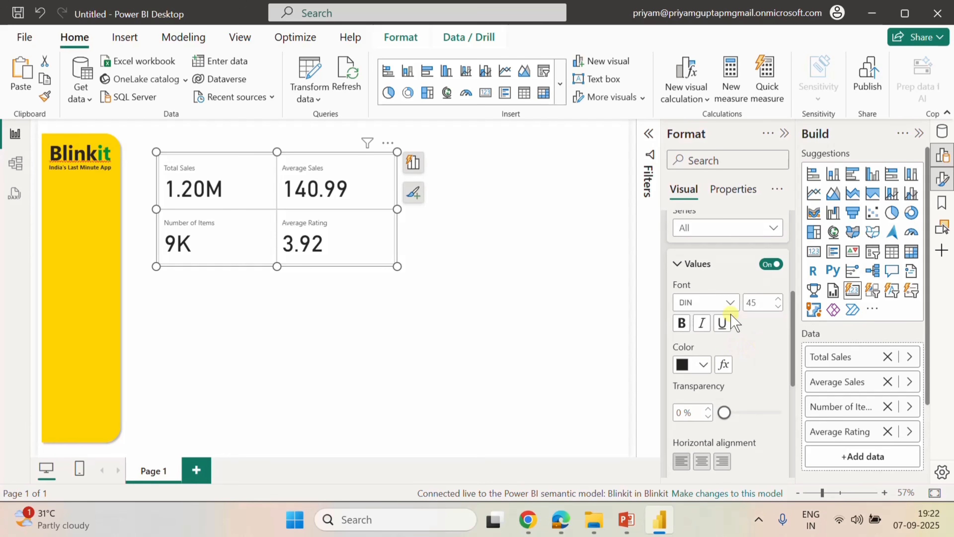
{"action": "left_click", "coordinate": [730, 302]}
{"action": "scroll", "coordinate": [726, 213], "scroll_direction": "down", "scroll_amount": 5}
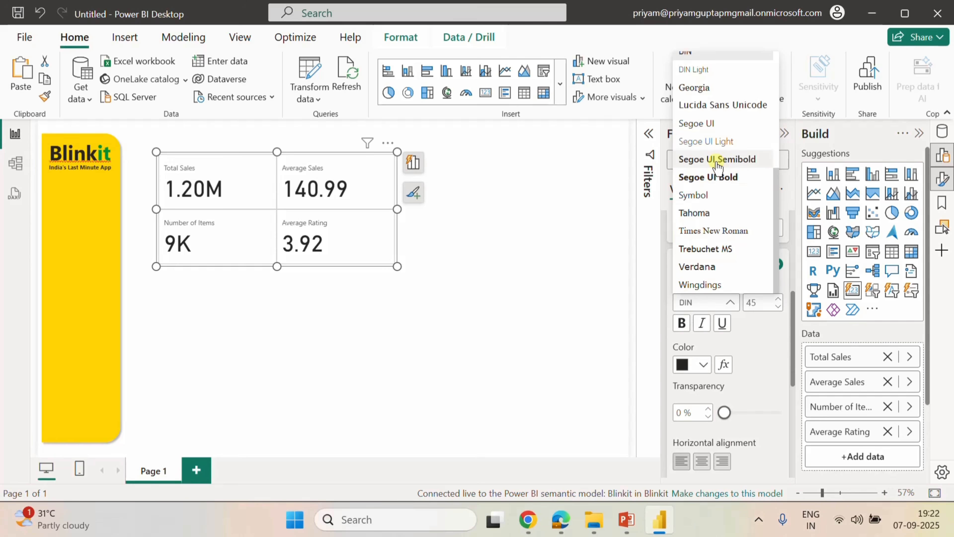
{"action": "left_click", "coordinate": [714, 183]}
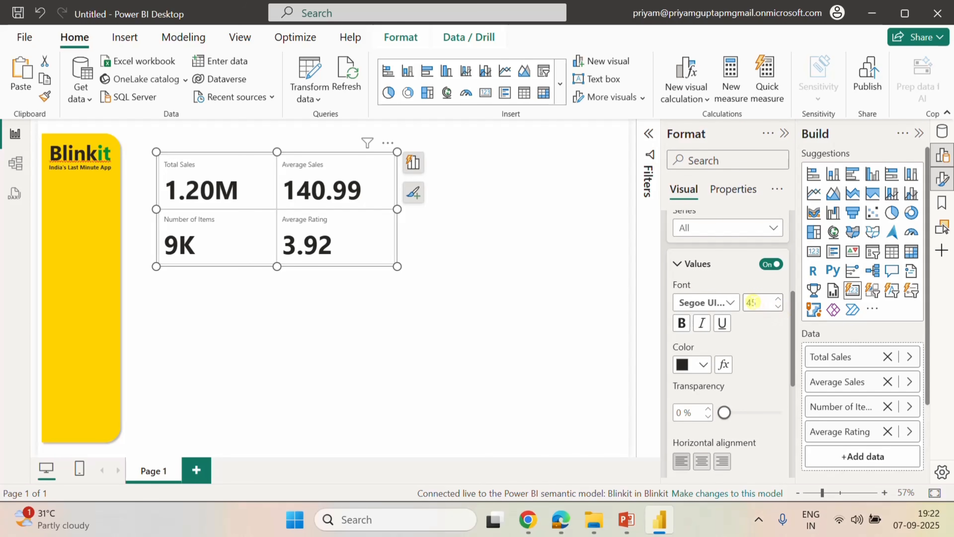
{"action": "double_click", "coordinate": [751, 302]}
{"action": "type", "text": "21"}
{"action": "key", "text": "Return"}
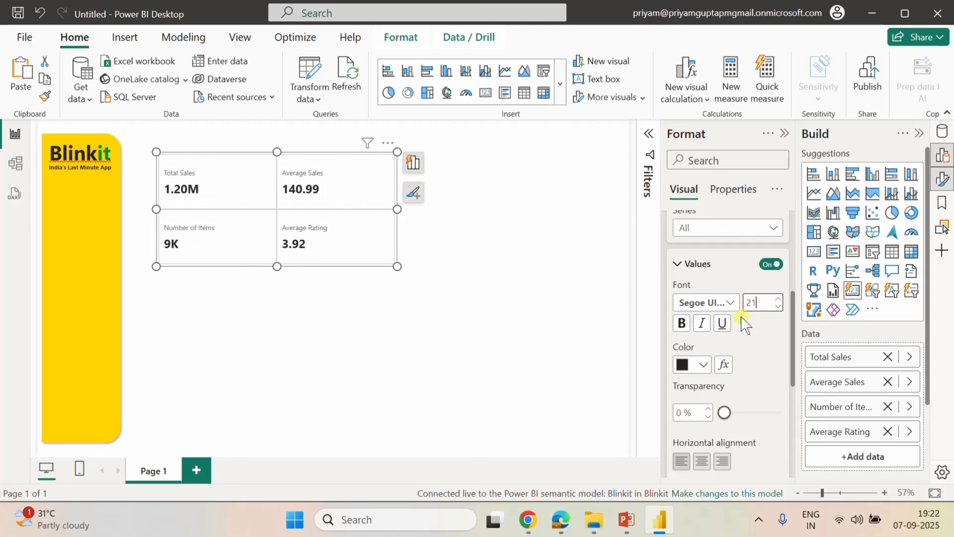
{"action": "left_click", "coordinate": [740, 343]}
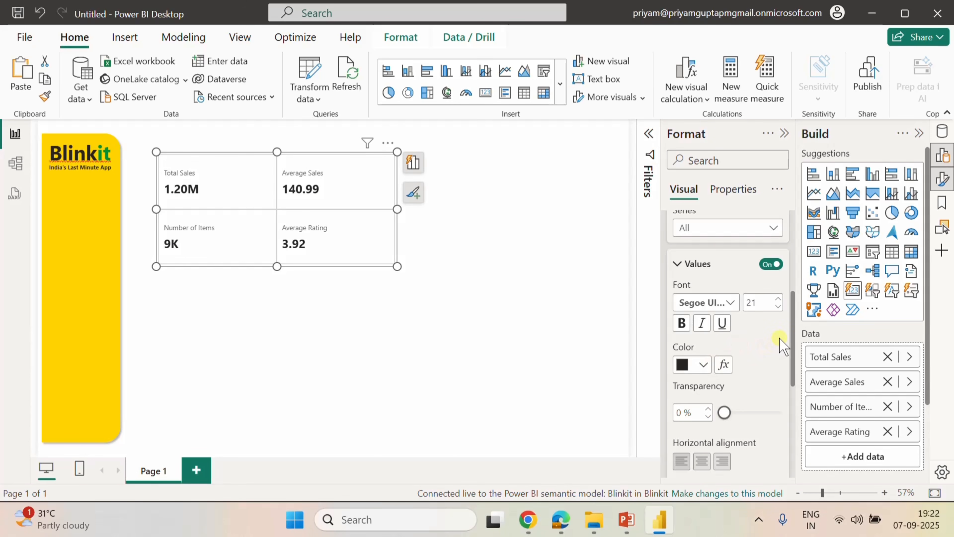
Set the label text color of all KPI cards to black.
{"action": "scroll", "coordinate": [764, 371], "scroll_direction": "down", "scroll_amount": 2}
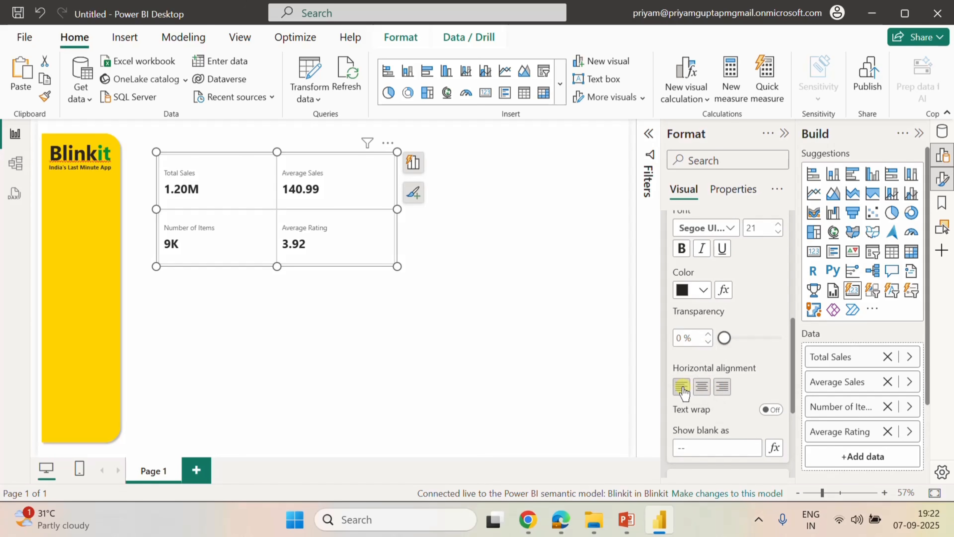
{"action": "scroll", "coordinate": [748, 379], "scroll_direction": "down", "scroll_amount": 2}
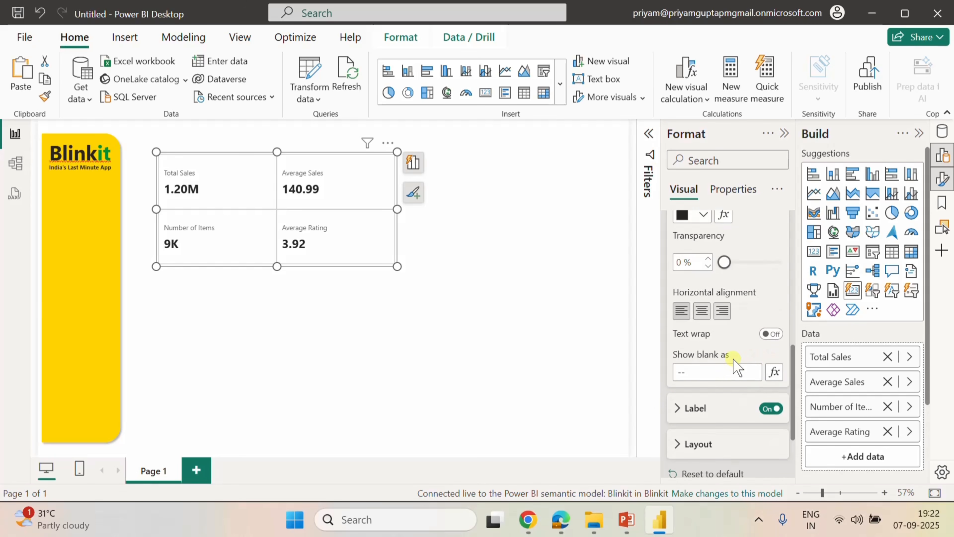
{"action": "scroll", "coordinate": [737, 367], "scroll_direction": "down", "scroll_amount": 2}
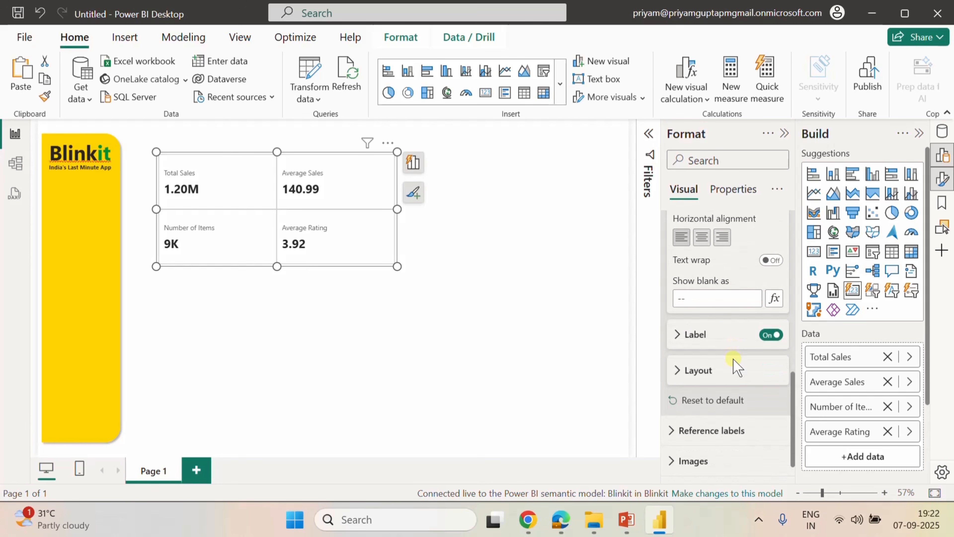
{"action": "left_click", "coordinate": [678, 334]}
{"action": "scroll", "coordinate": [736, 369], "scroll_direction": "down", "scroll_amount": 2}
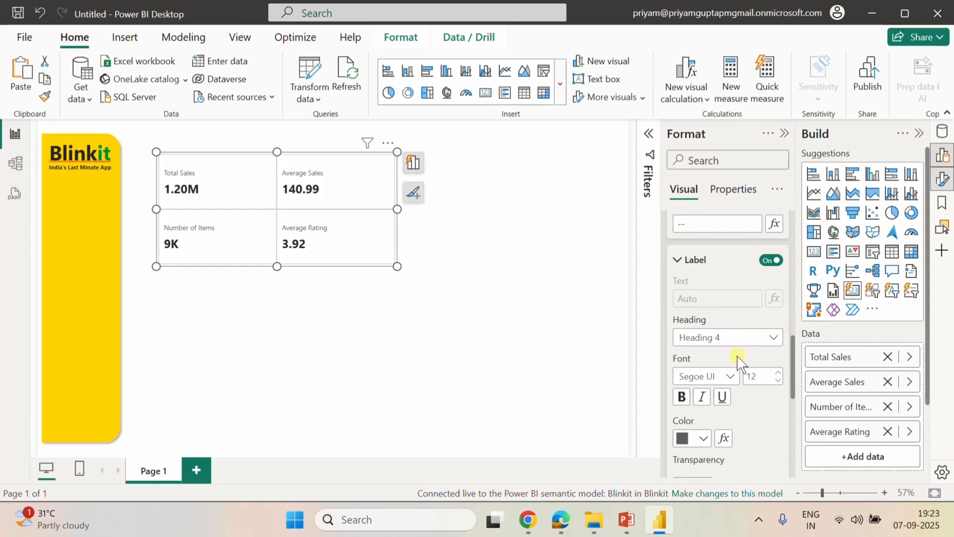
{"action": "scroll", "coordinate": [736, 355], "scroll_direction": "down", "scroll_amount": 2}
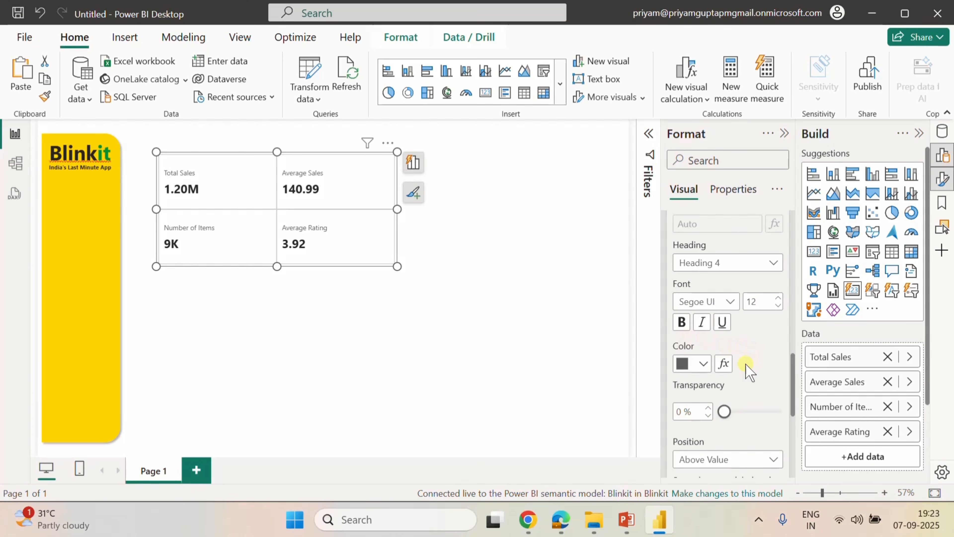
{"action": "left_click", "coordinate": [703, 364]}
{"action": "left_click", "coordinate": [796, 298]}
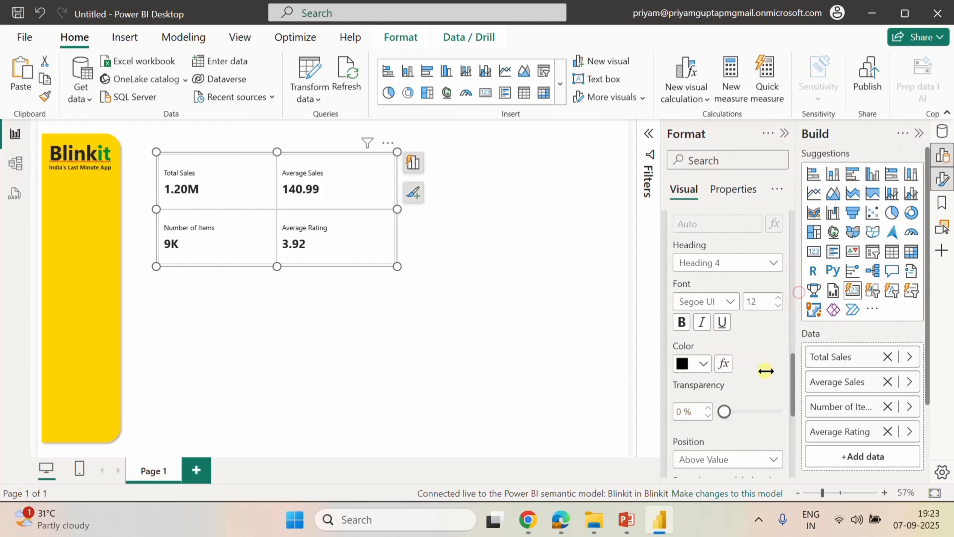
{"action": "left_click", "coordinate": [681, 322]}
{"action": "left_click", "coordinate": [681, 322]}
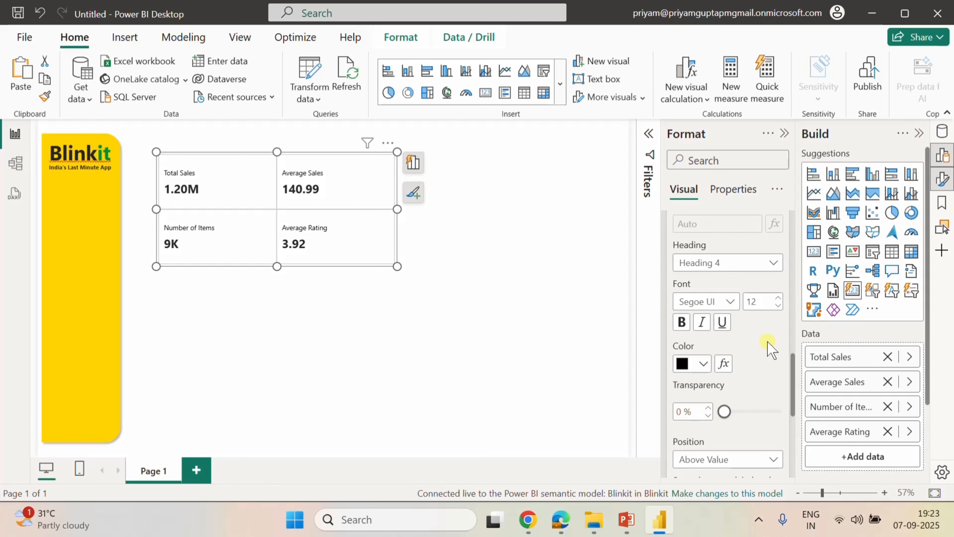
Position the KPI card labels below their values and close the callout value settings.
{"action": "scroll", "coordinate": [767, 345], "scroll_direction": "down", "scroll_amount": 2}
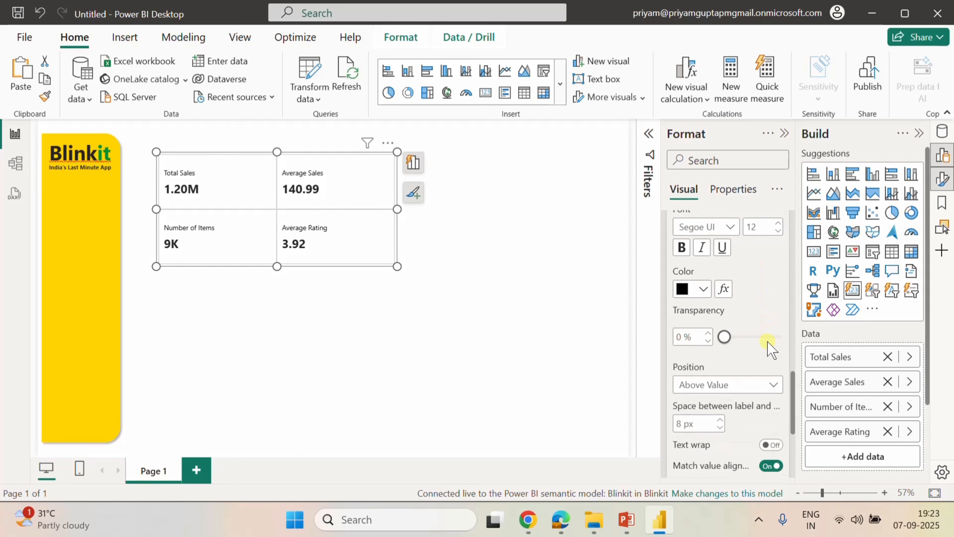
{"action": "scroll", "coordinate": [758, 351], "scroll_direction": "down", "scroll_amount": 2}
{"action": "left_click", "coordinate": [742, 311]}
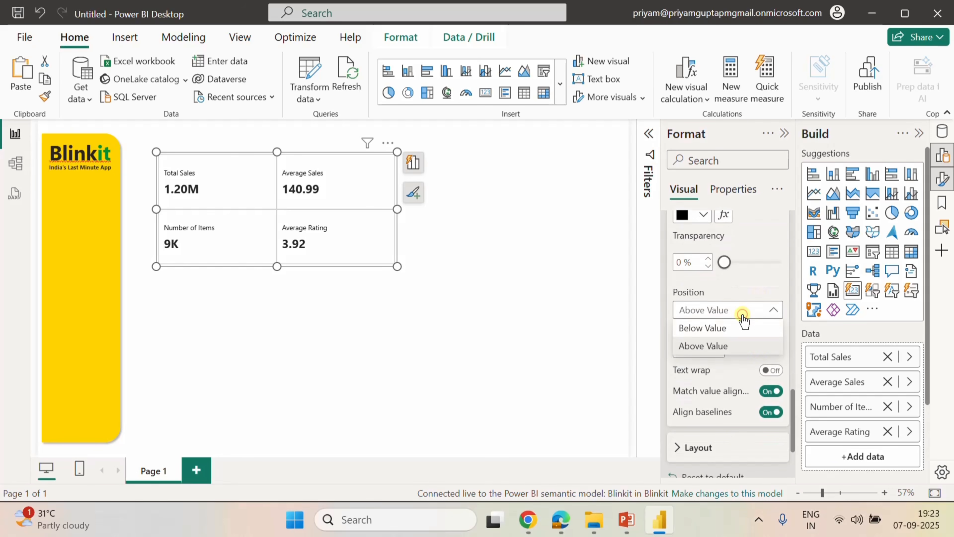
{"action": "left_click", "coordinate": [713, 326]}
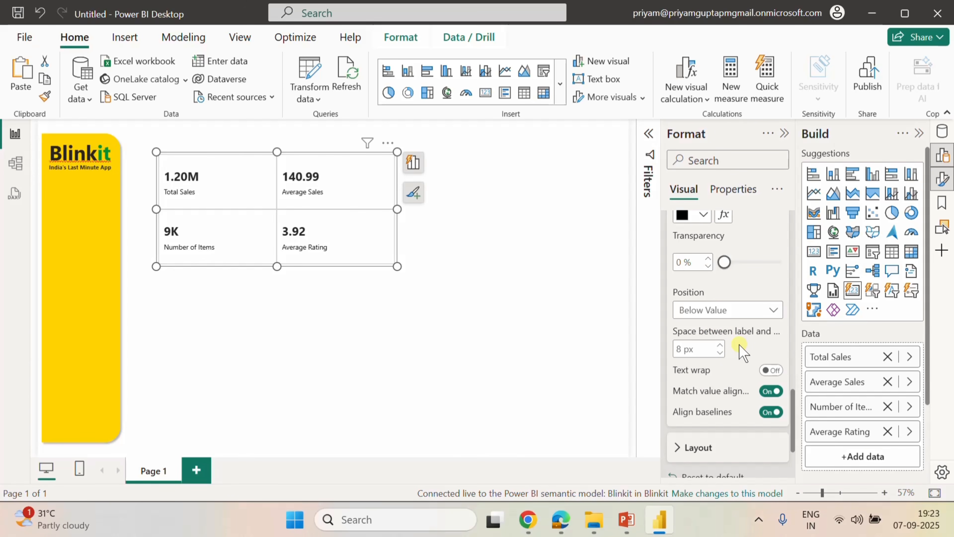
{"action": "scroll", "coordinate": [739, 350], "scroll_direction": "down", "scroll_amount": 2}
{"action": "scroll", "coordinate": [739, 349], "scroll_direction": "down", "scroll_amount": 1}
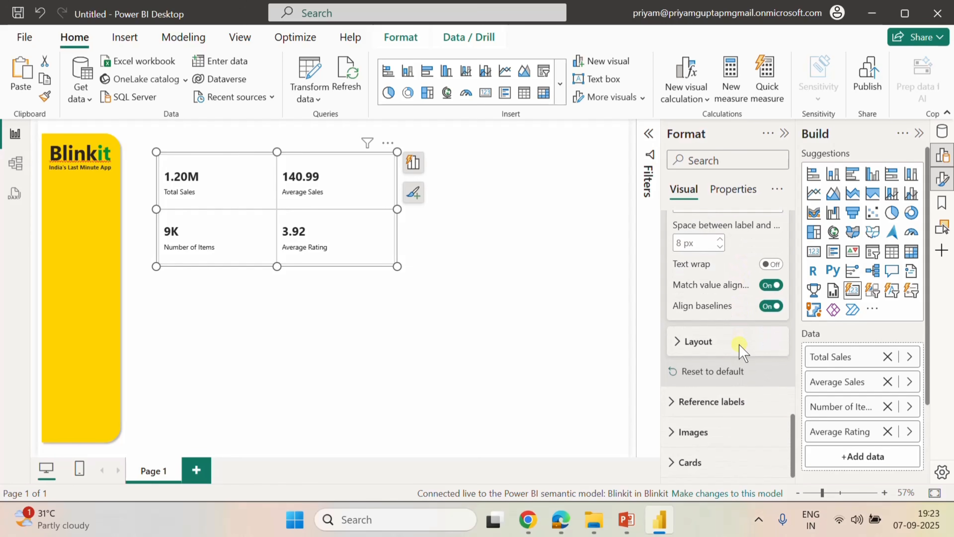
{"action": "left_click", "coordinate": [678, 344]}
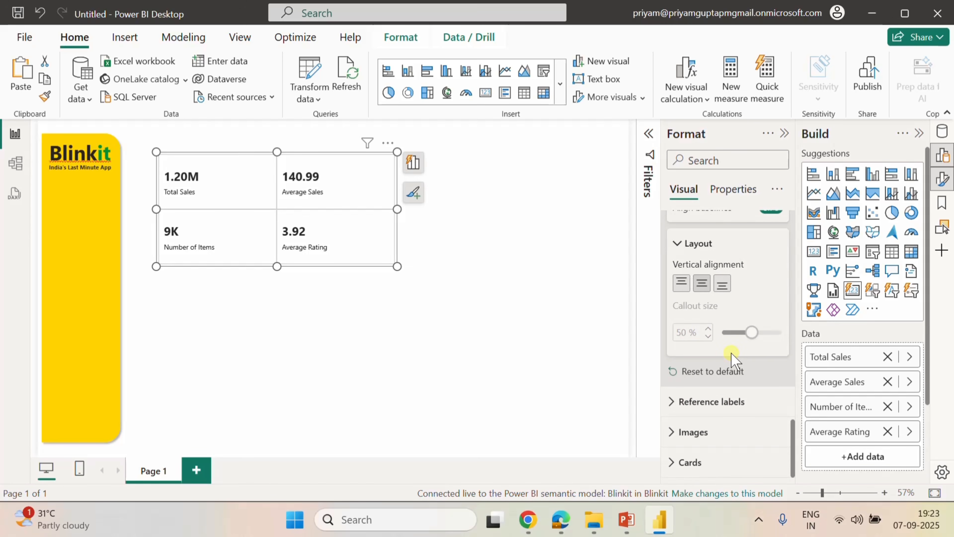
{"action": "scroll", "coordinate": [735, 359], "scroll_direction": "up", "scroll_amount": 10}
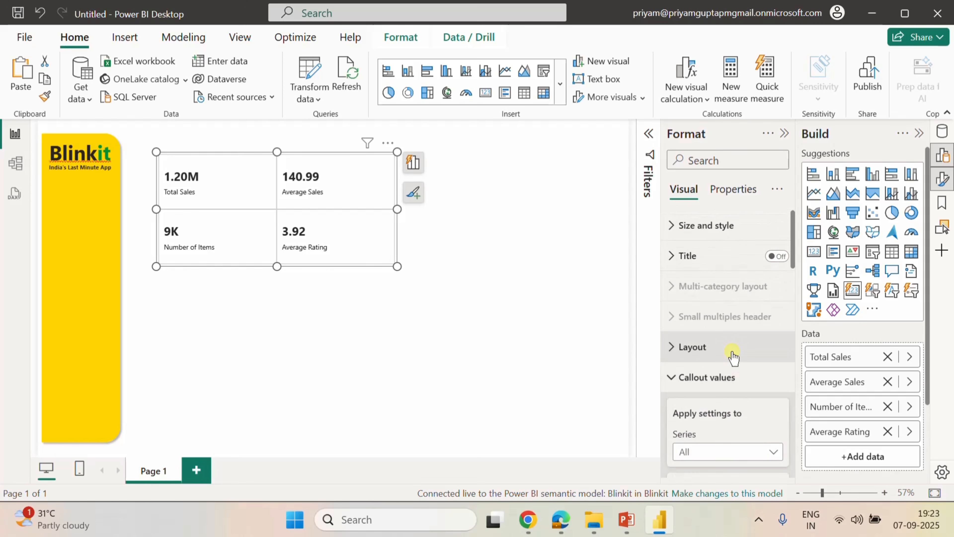
{"action": "left_click", "coordinate": [680, 377]}
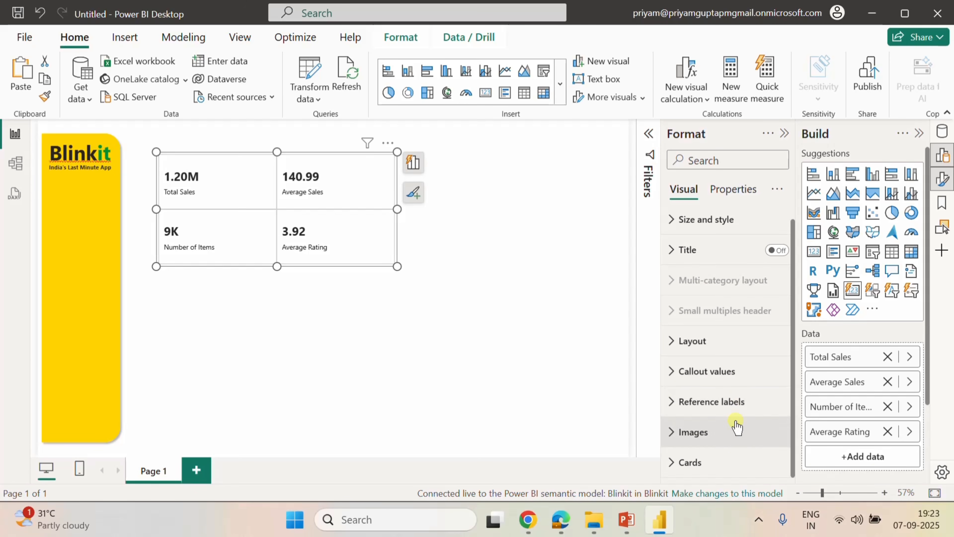
Turn on the shadow for all cards in the KPI card visual.
{"action": "left_click", "coordinate": [671, 466]}
{"action": "scroll", "coordinate": [768, 436], "scroll_direction": "down", "scroll_amount": 4}
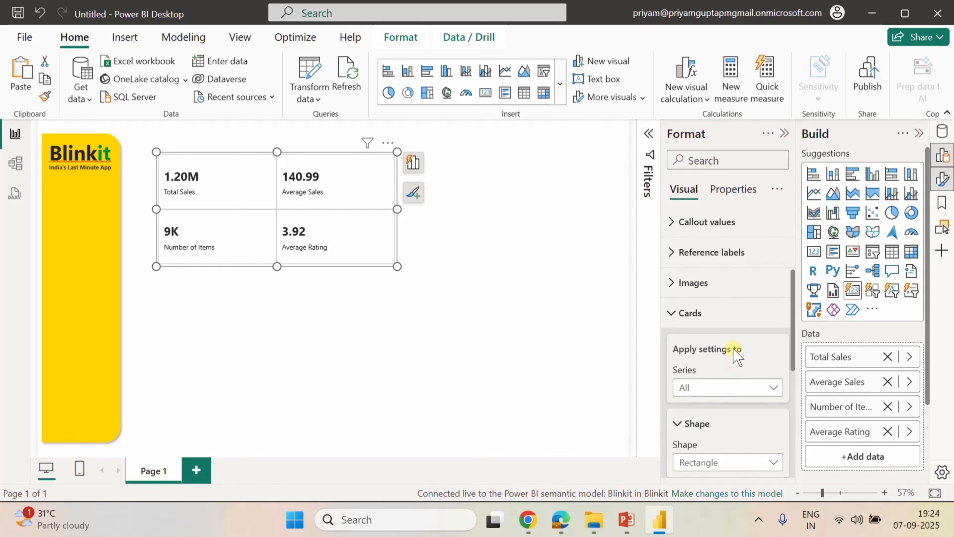
{"action": "scroll", "coordinate": [734, 367], "scroll_direction": "down", "scroll_amount": 5}
{"action": "scroll", "coordinate": [735, 354], "scroll_direction": "down", "scroll_amount": 2}
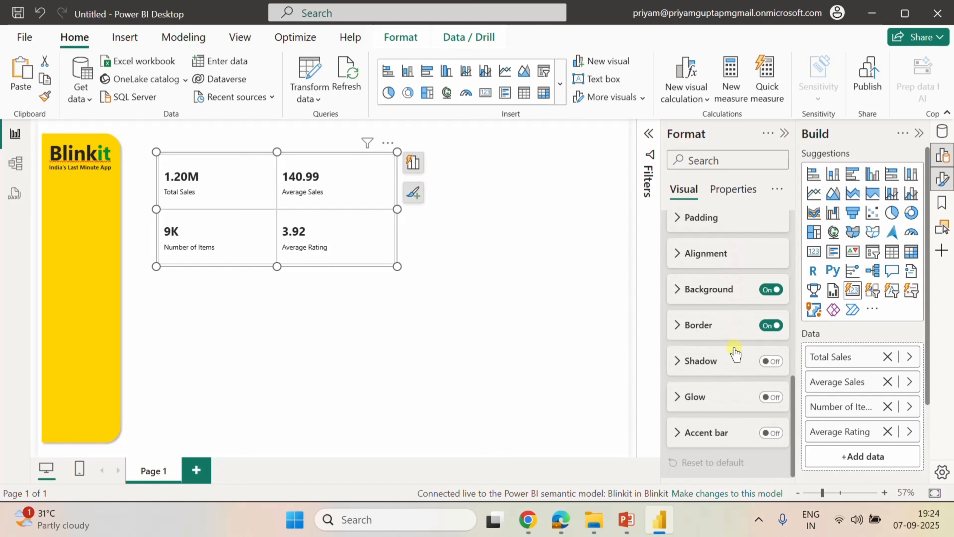
{"action": "left_click", "coordinate": [771, 361]}
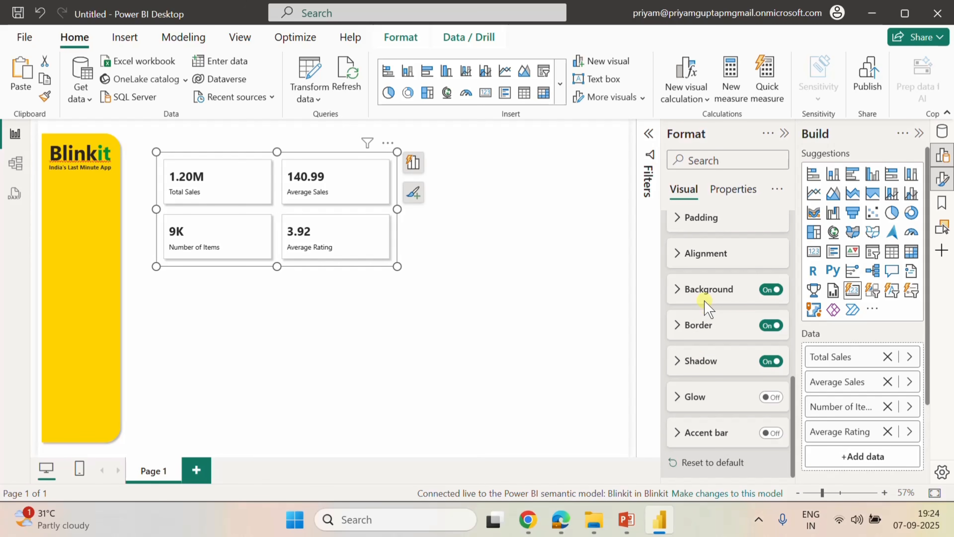
Change the shape of all KPI cards to Rounded Rectangle with 10 px rounded corners.
{"action": "scroll", "coordinate": [725, 333], "scroll_direction": "up", "scroll_amount": 4}
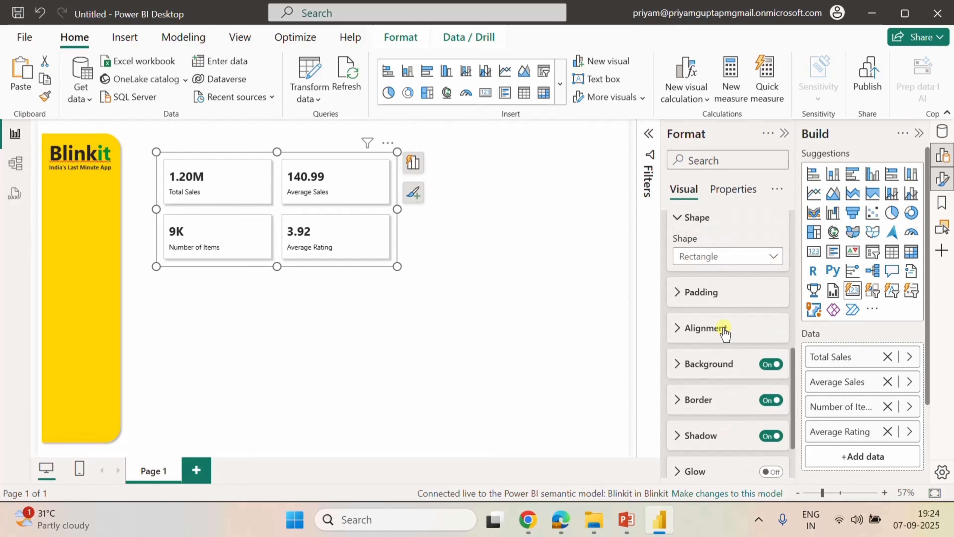
{"action": "left_click", "coordinate": [725, 332]}
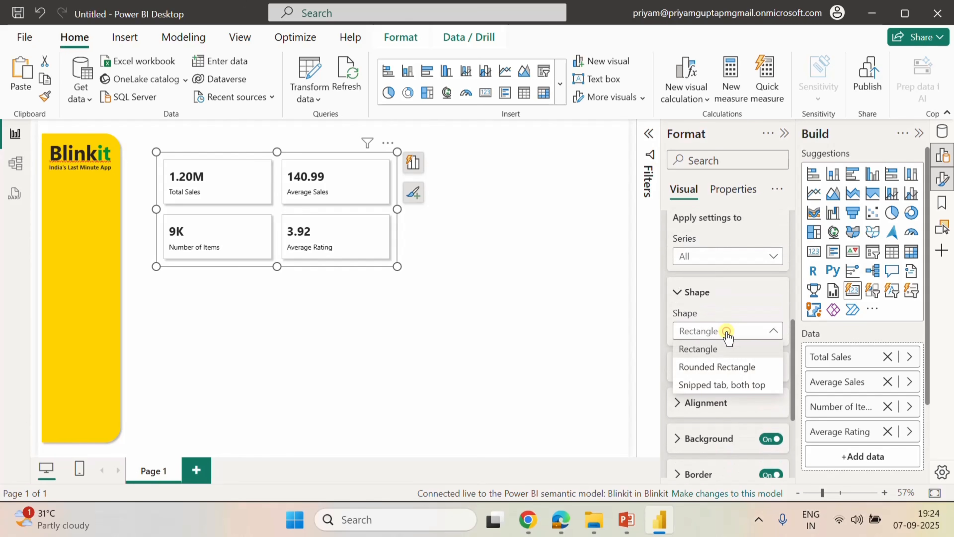
{"action": "left_click", "coordinate": [709, 368]}
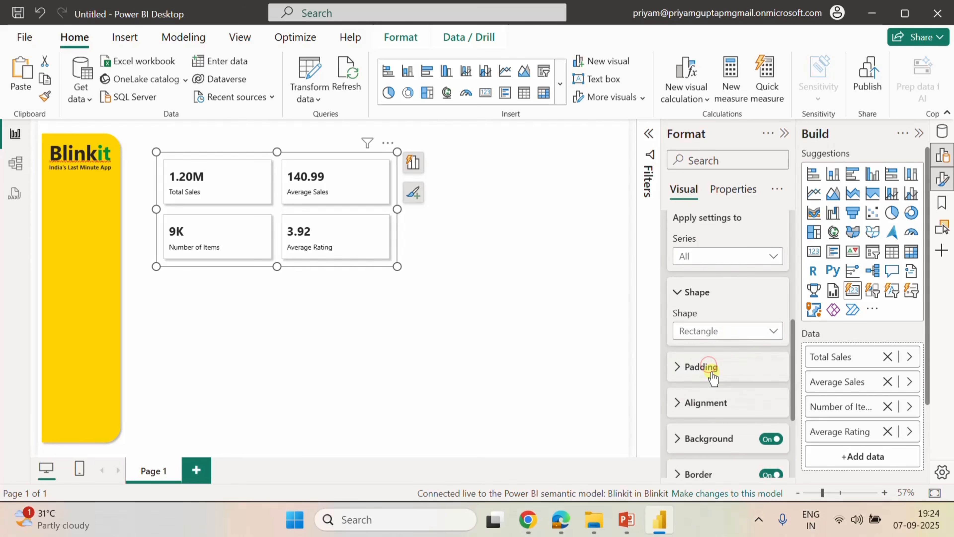
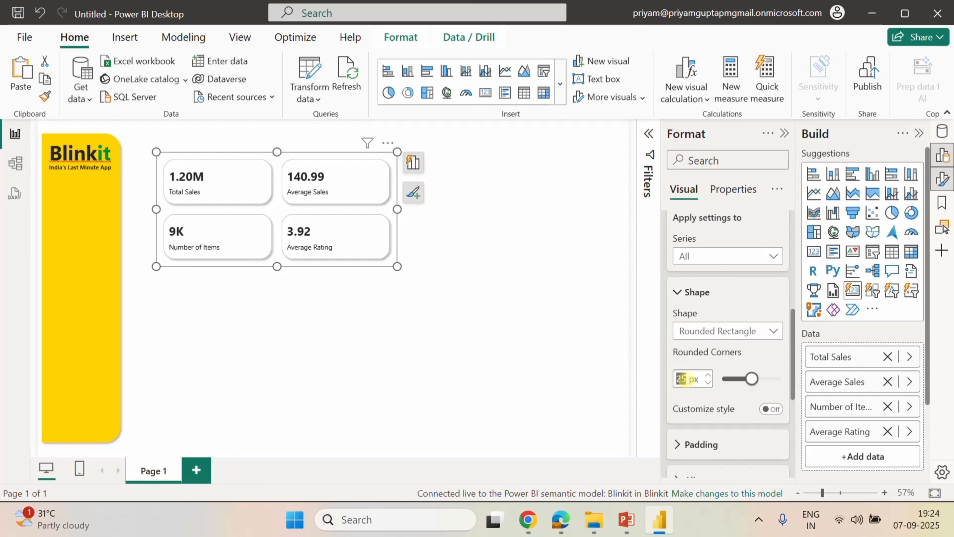
{"action": "type", "text": "10"}
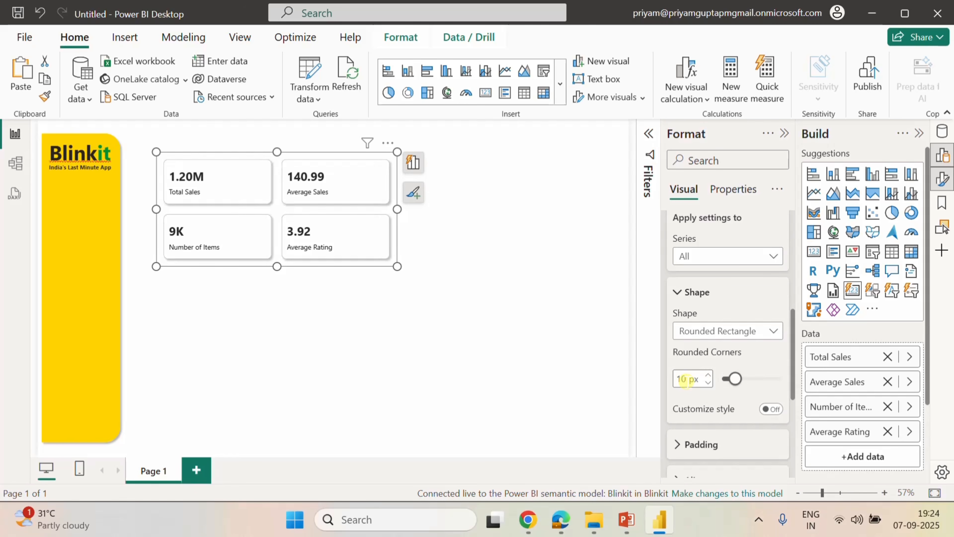
{"action": "left_click", "coordinate": [737, 400]}
Change the inner padding of all KPI cards to a wider size option than Normal.
{"action": "scroll", "coordinate": [738, 406], "scroll_direction": "down", "scroll_amount": 2}
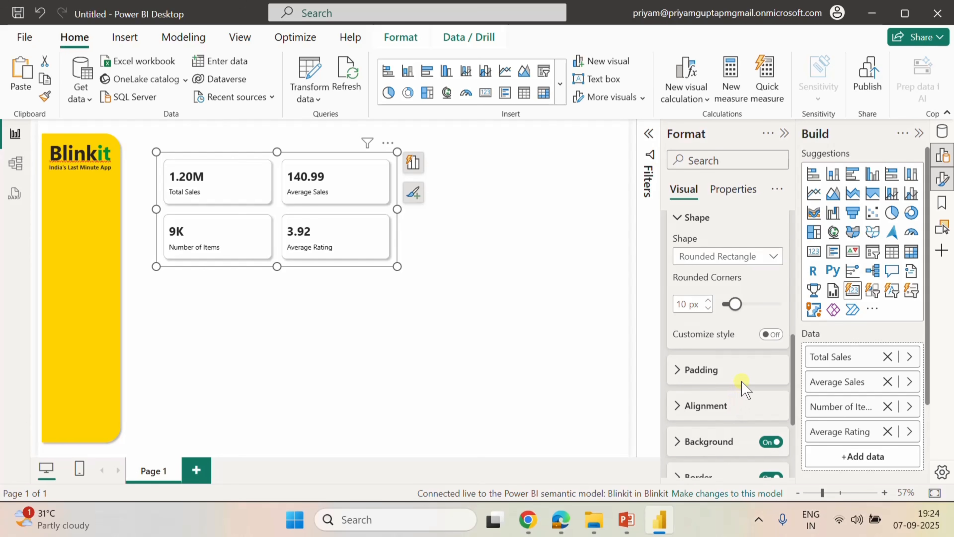
{"action": "scroll", "coordinate": [742, 387], "scroll_direction": "down", "scroll_amount": 2}
{"action": "scroll", "coordinate": [741, 382], "scroll_direction": "down", "scroll_amount": 2}
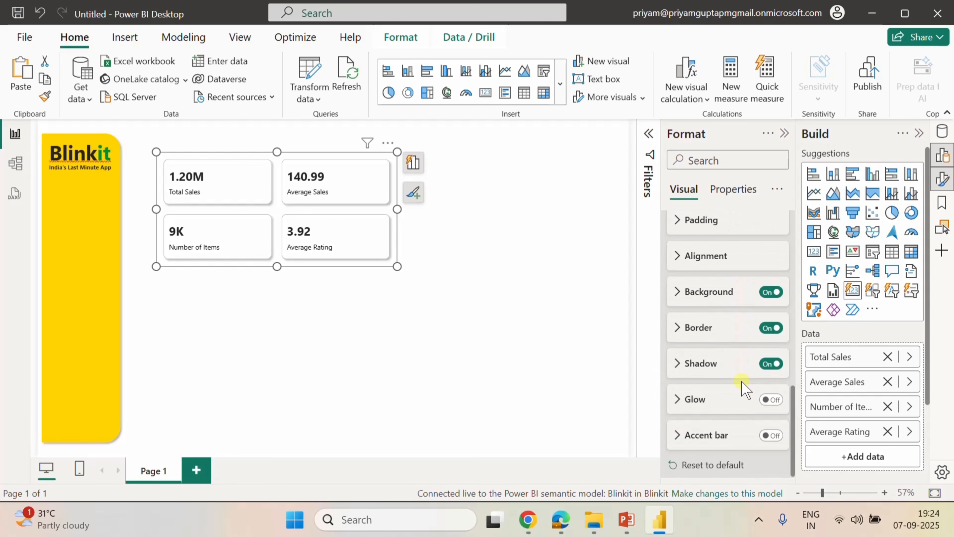
{"action": "scroll", "coordinate": [741, 381], "scroll_direction": "up", "scroll_amount": 2}
{"action": "left_click", "coordinate": [681, 292]}
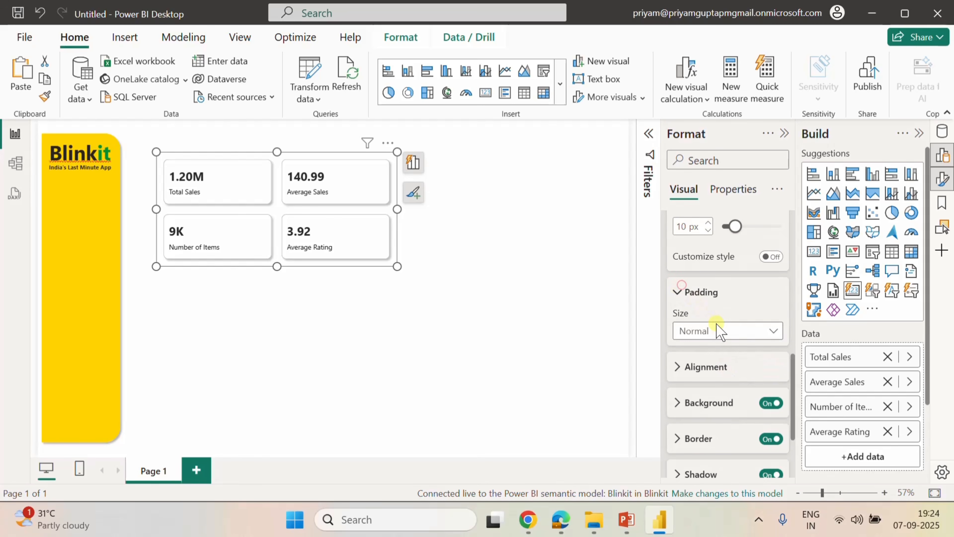
{"action": "left_click", "coordinate": [725, 333]}
{"action": "left_click", "coordinate": [709, 348]}
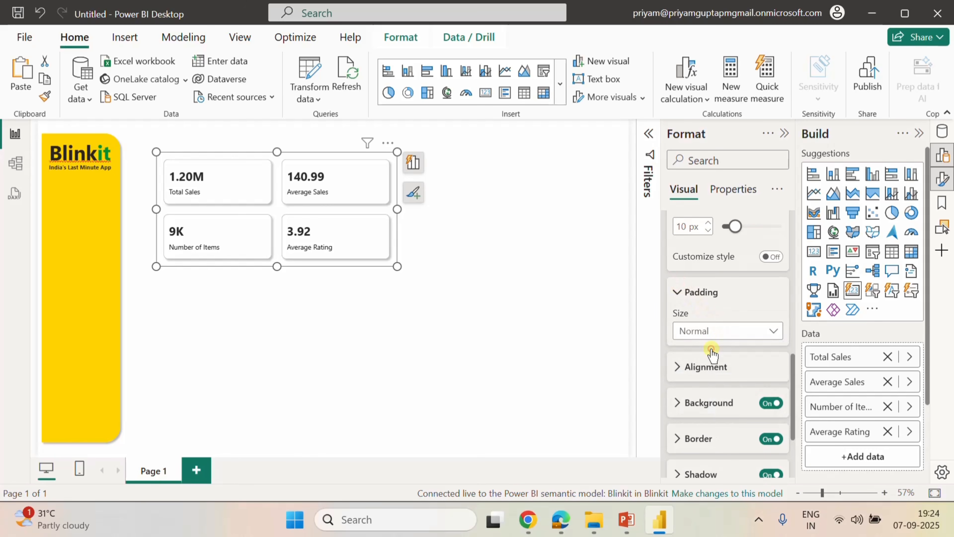
{"action": "left_click", "coordinate": [676, 292]}
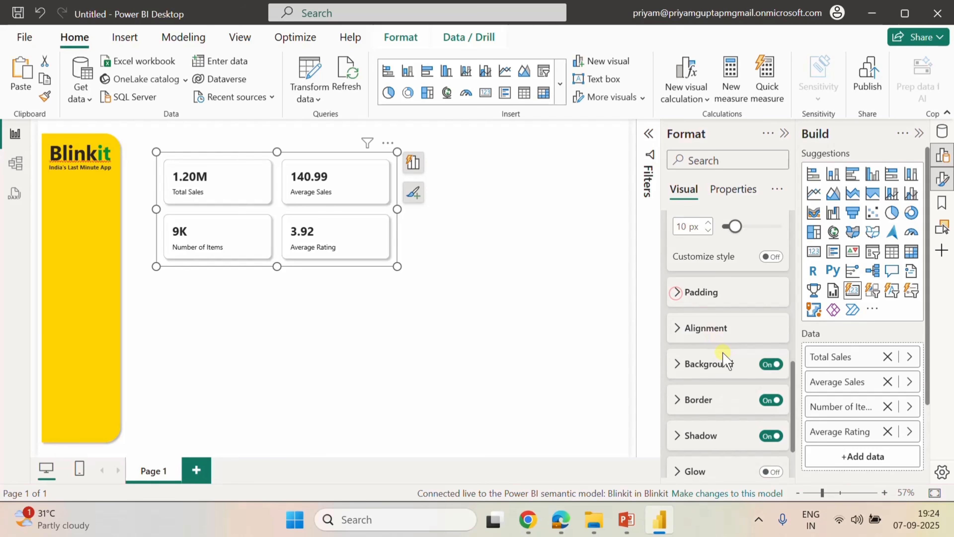
Set the background transparency of all KPI cards to 40%.
{"action": "scroll", "coordinate": [725, 357], "scroll_direction": "down", "scroll_amount": 2}
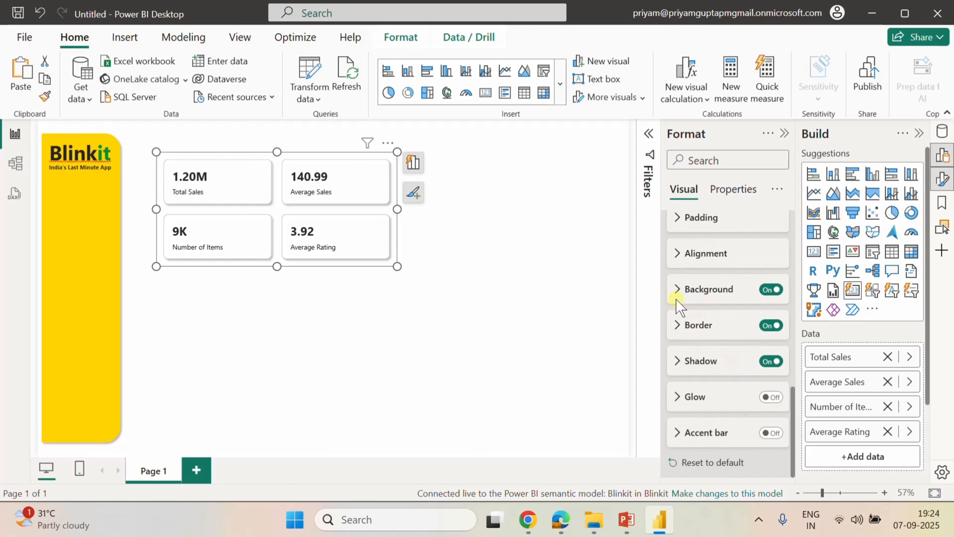
{"action": "left_click", "coordinate": [679, 293]}
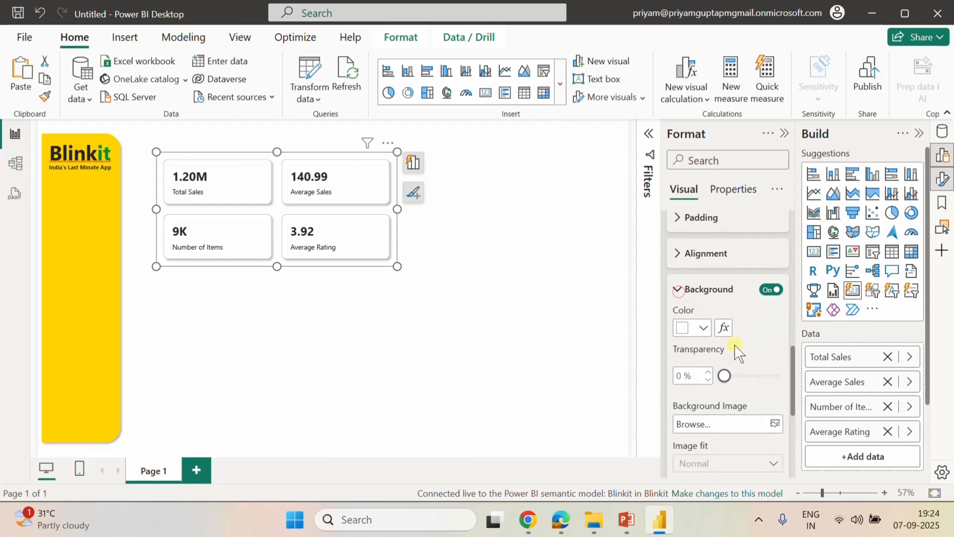
{"action": "left_click", "coordinate": [683, 379]}
{"action": "type", "text": "40"}
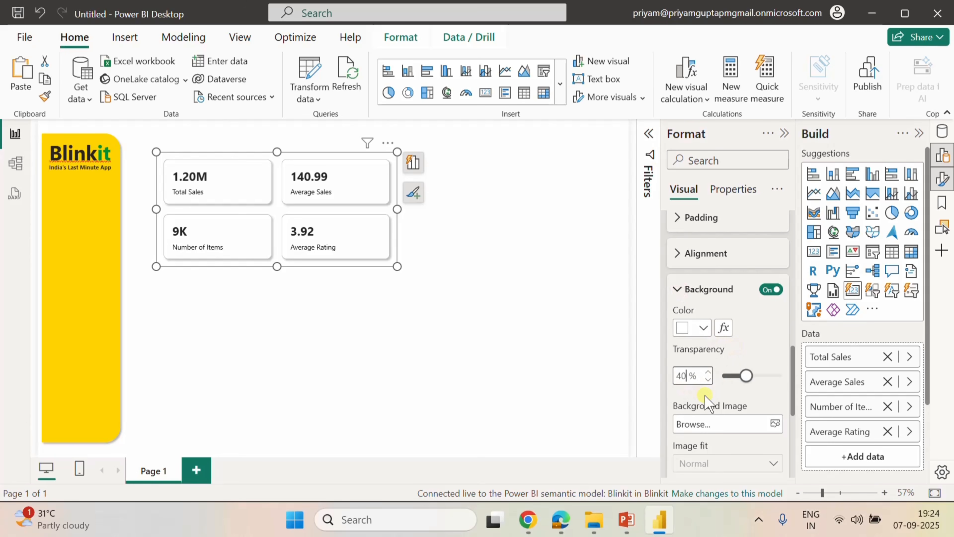
{"action": "left_click", "coordinate": [777, 332]}
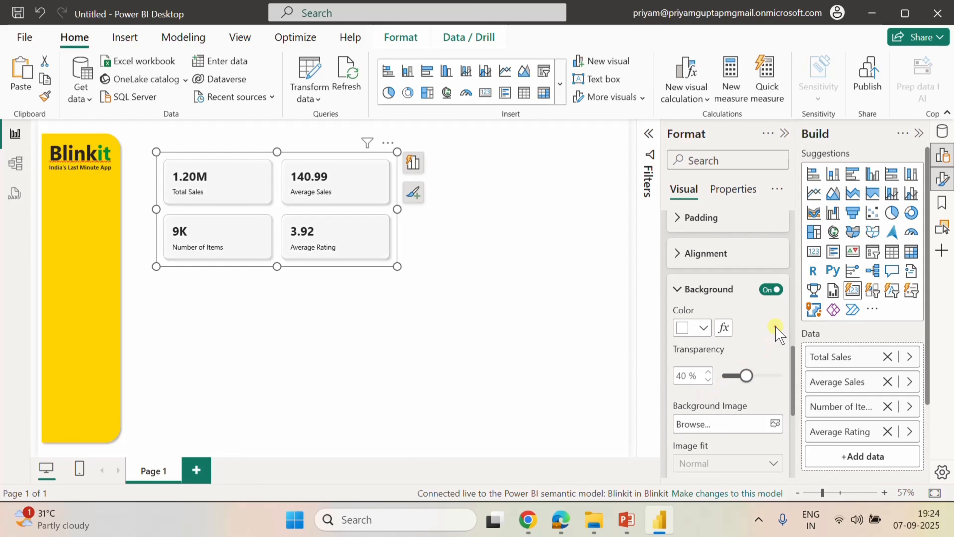
{"action": "left_click", "coordinate": [679, 288]}
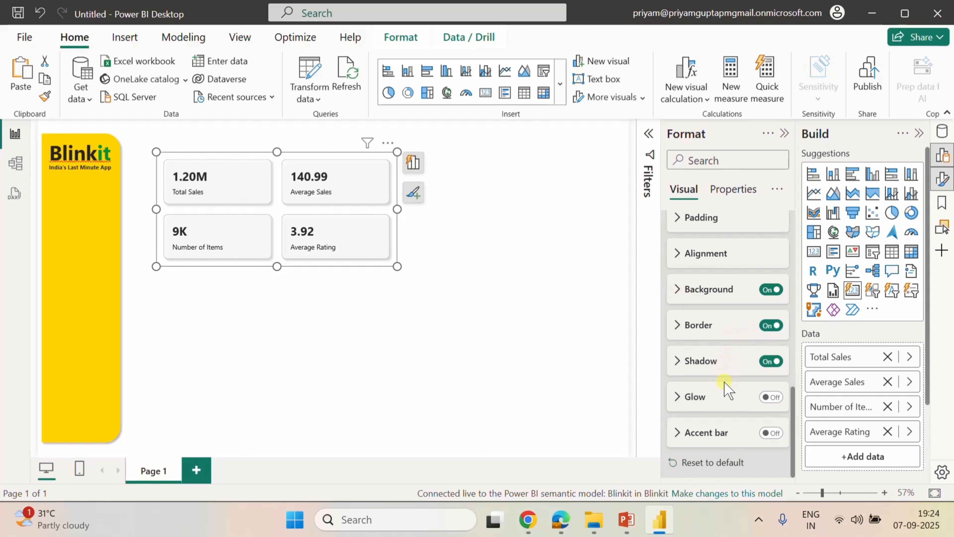
Turn off the border around the individual KPI cards.
{"action": "left_click", "coordinate": [770, 325]}
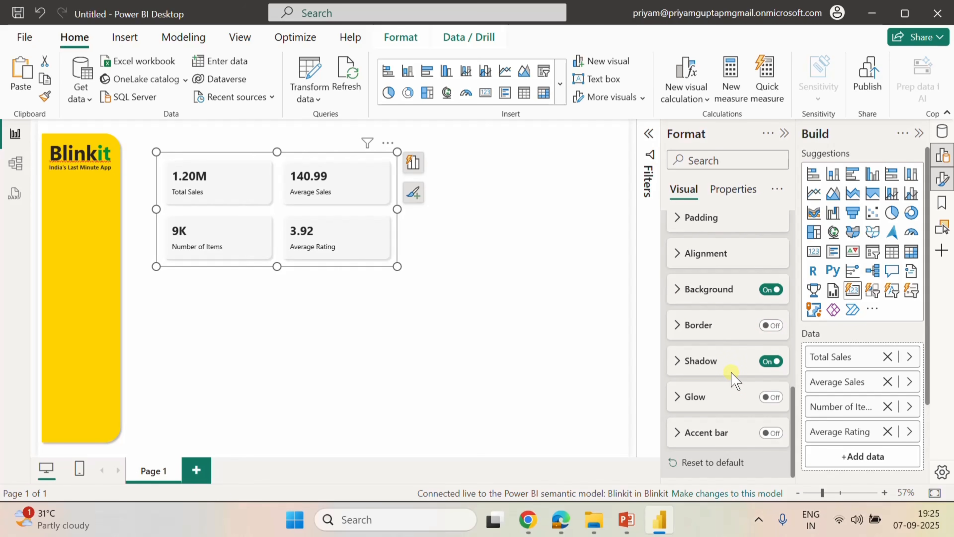
{"action": "scroll", "coordinate": [730, 370], "scroll_direction": "up", "scroll_amount": 4}
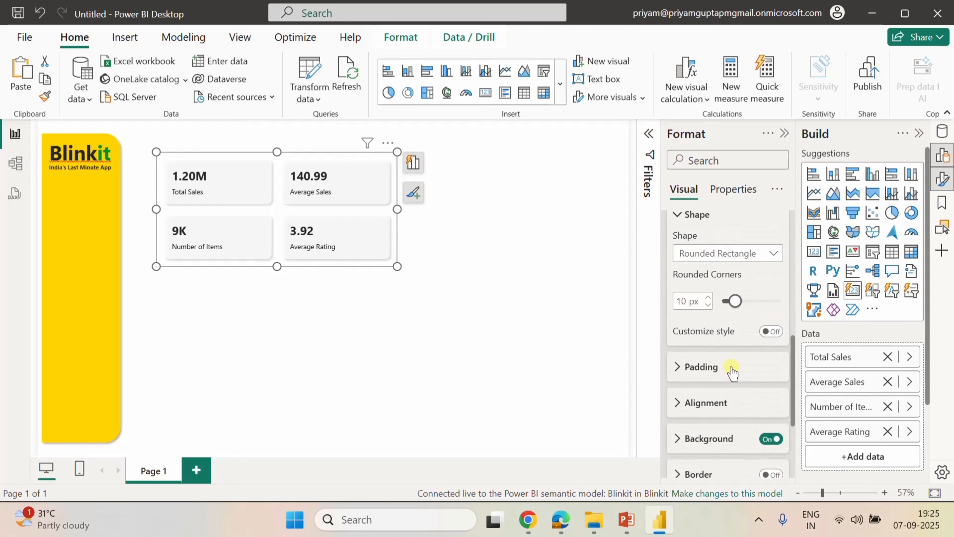
{"action": "scroll", "coordinate": [730, 368], "scroll_direction": "down", "scroll_amount": 4}
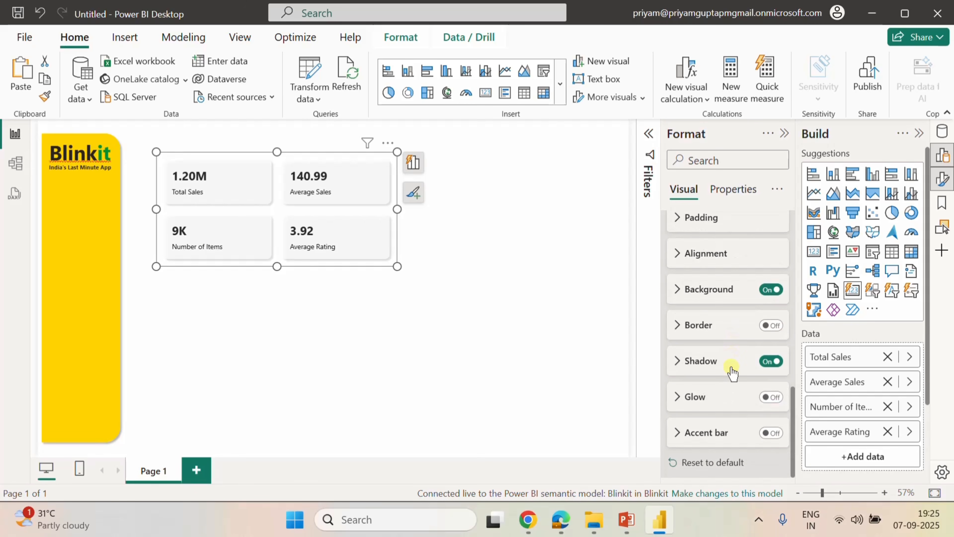
Turn on the accent bar for all KPI cards and set its width to 5 px.
{"action": "left_click", "coordinate": [773, 433]}
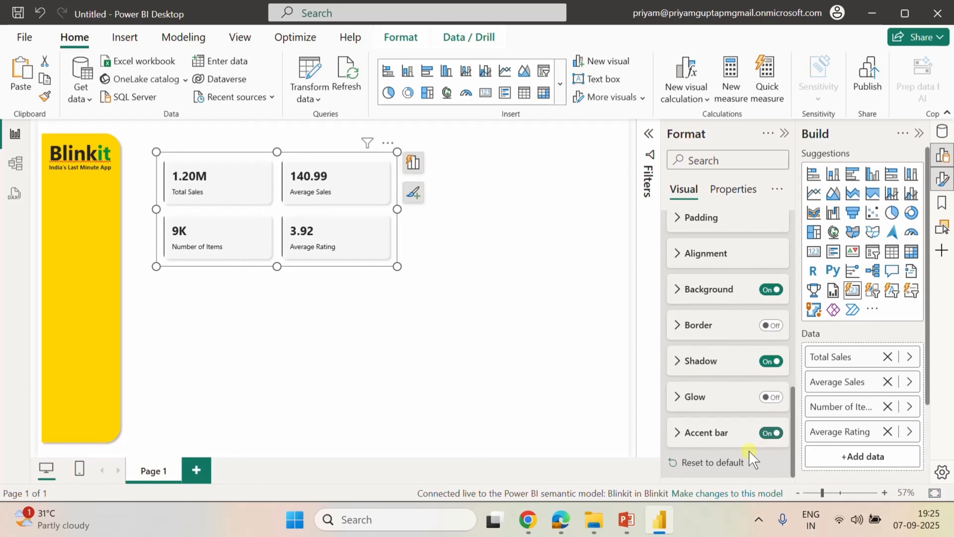
{"action": "left_click", "coordinate": [679, 437]}
{"action": "scroll", "coordinate": [723, 452], "scroll_direction": "down", "scroll_amount": 4}
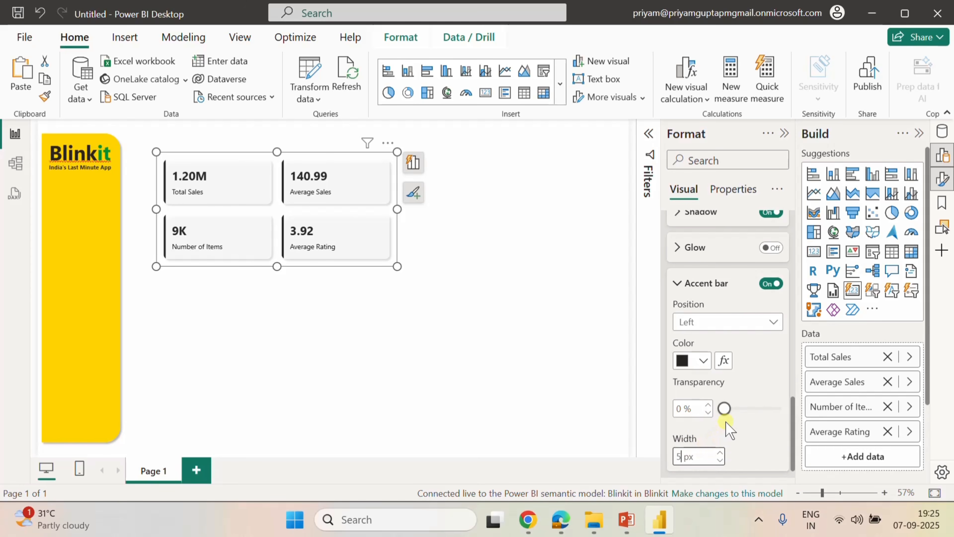
Set the accent bar of the KPI cards to the custom dark green #027F1D.
{"action": "left_click", "coordinate": [704, 364]}
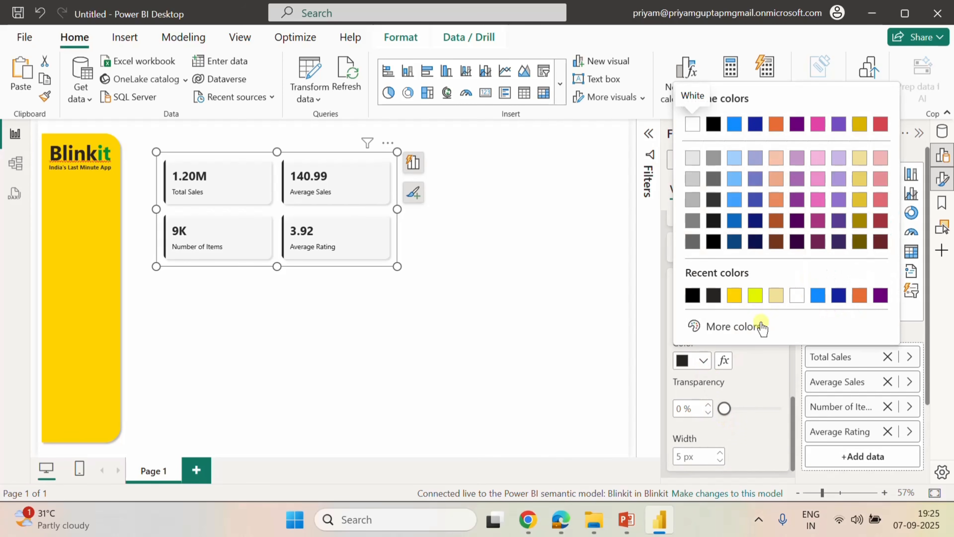
{"action": "left_click", "coordinate": [737, 327]}
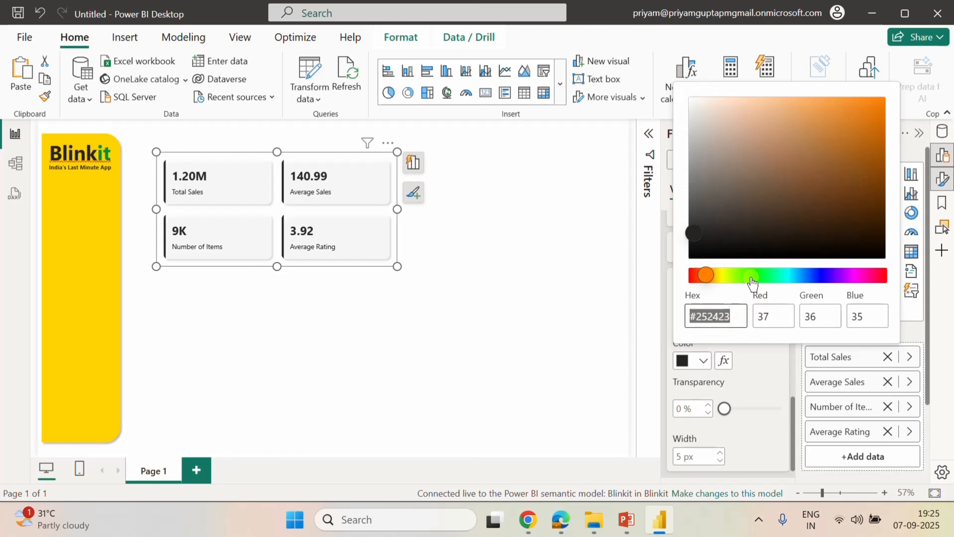
{"action": "left_click", "coordinate": [761, 275]}
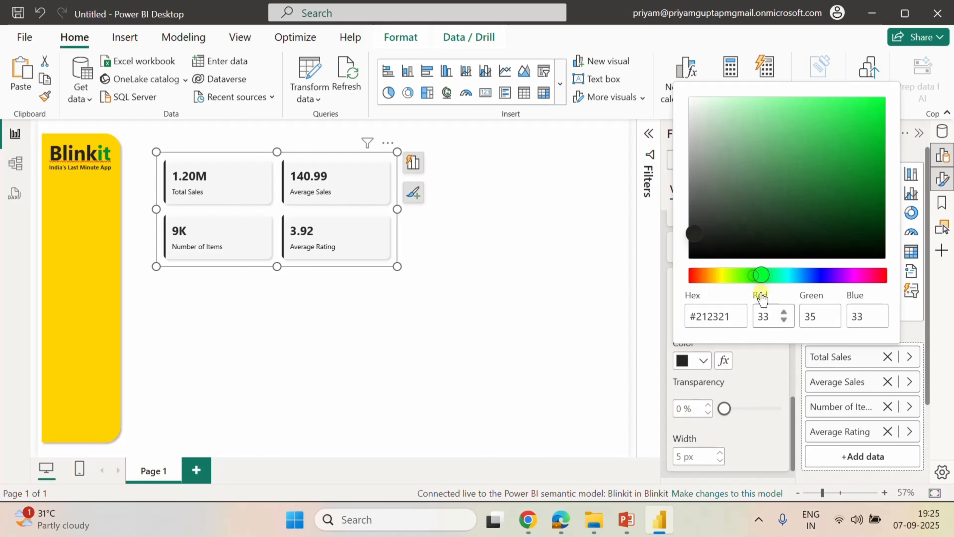
{"action": "left_click", "coordinate": [878, 162]}
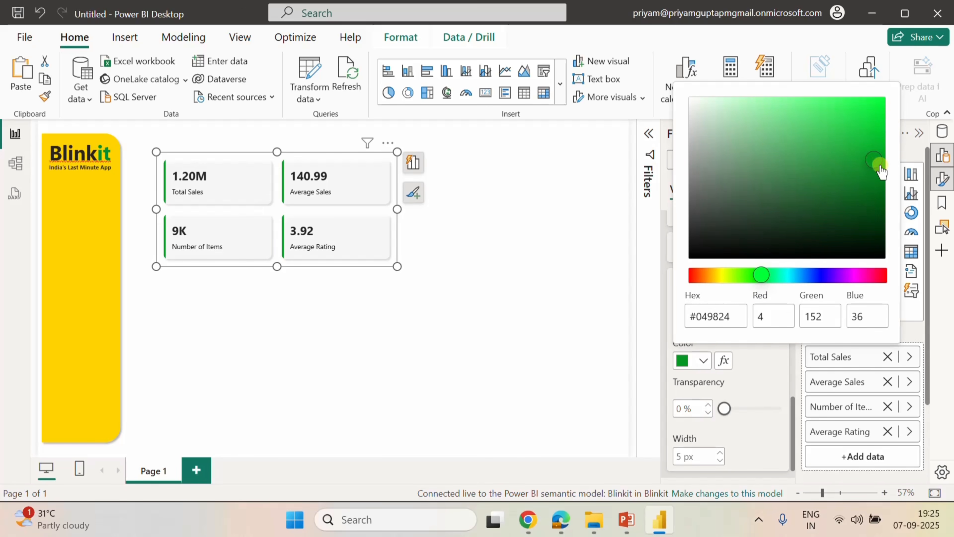
{"action": "left_click_drag", "start_coordinate": [879, 166], "coordinate": [878, 194]}
{"action": "left_click", "coordinate": [881, 177]}
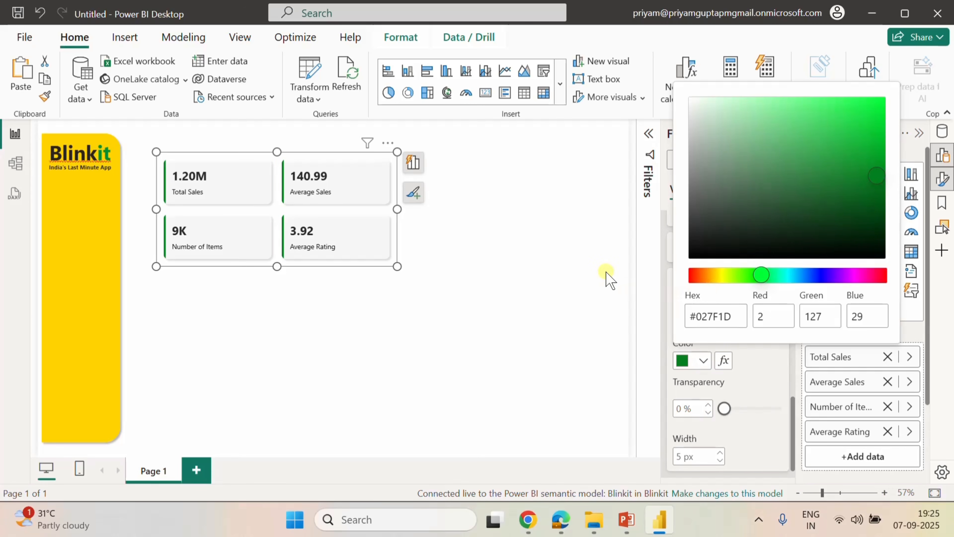
{"action": "left_click", "coordinate": [597, 286]}
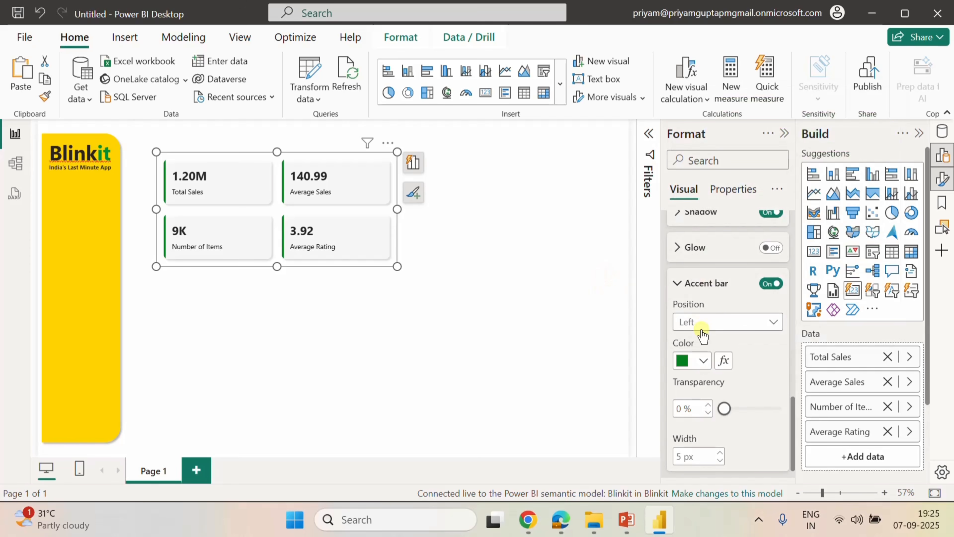
{"action": "scroll", "coordinate": [766, 363], "scroll_direction": "up", "scroll_amount": 2}
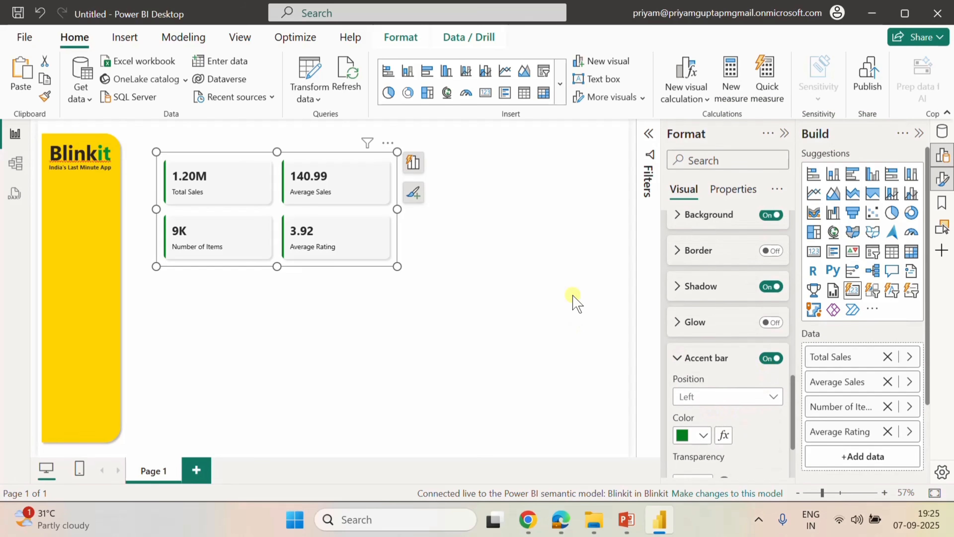
{"action": "left_click", "coordinate": [547, 241]}
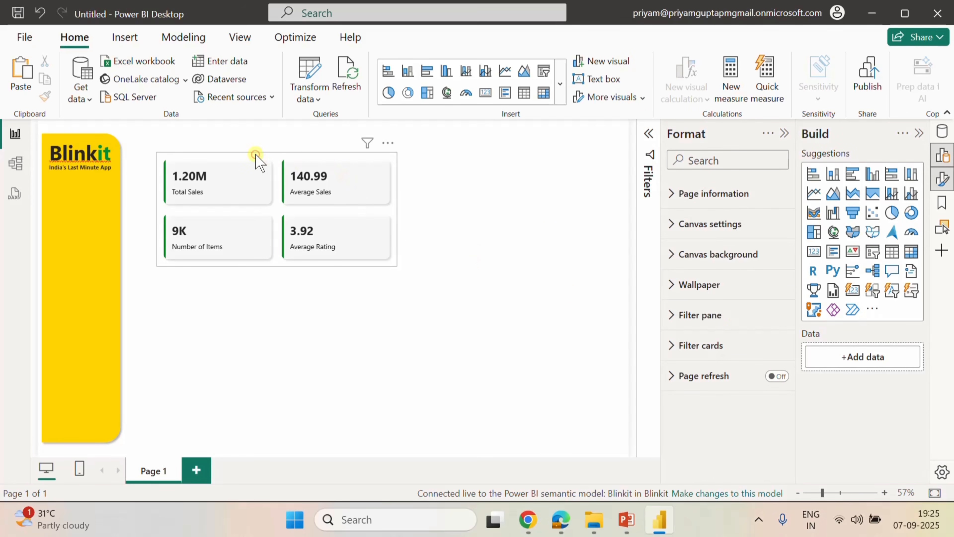
Select the KPI card visual and reopen its formatting options.
{"action": "left_click", "coordinate": [265, 197]}
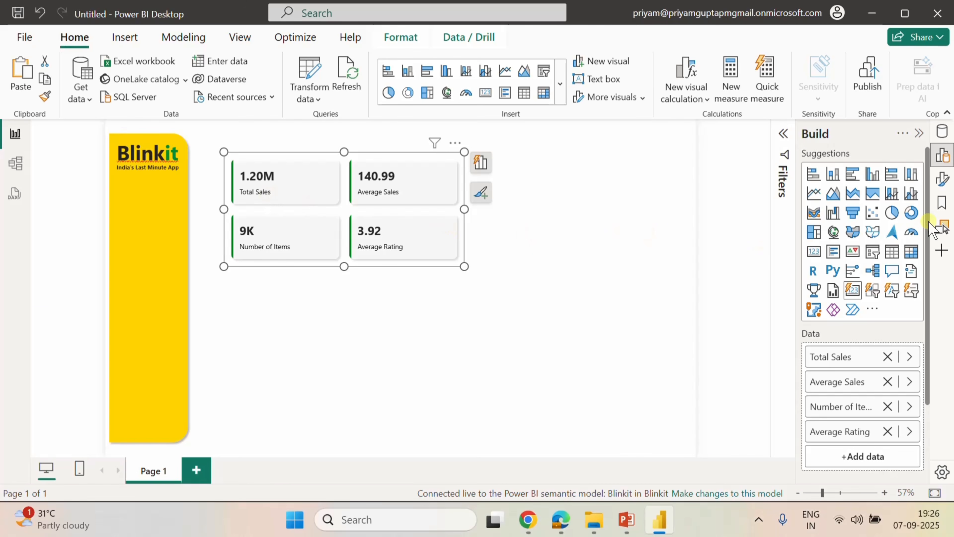
{"action": "left_click", "coordinate": [943, 179]}
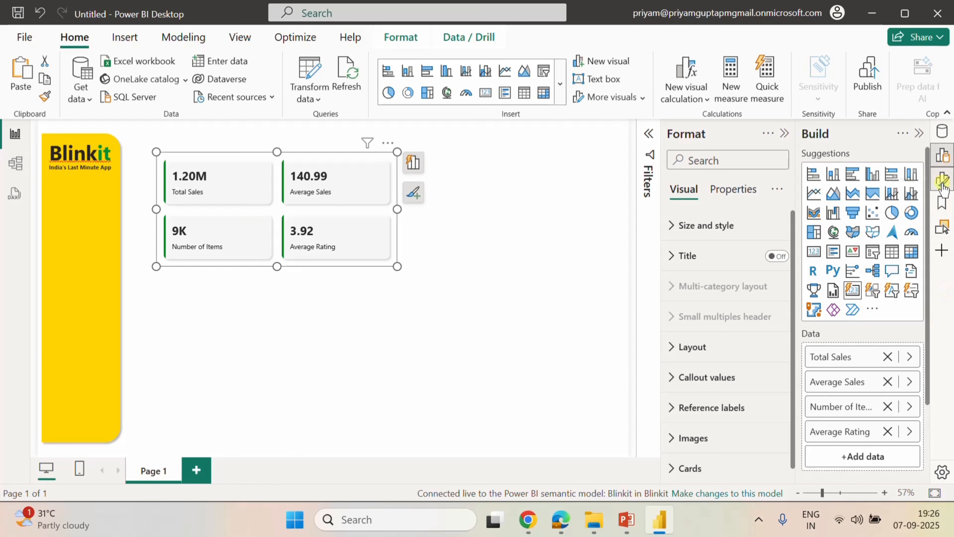
Rename the Total Sales field of the card visual as TOTAL SALES.
{"action": "left_click", "coordinate": [944, 158]}
{"action": "left_click", "coordinate": [944, 158]}
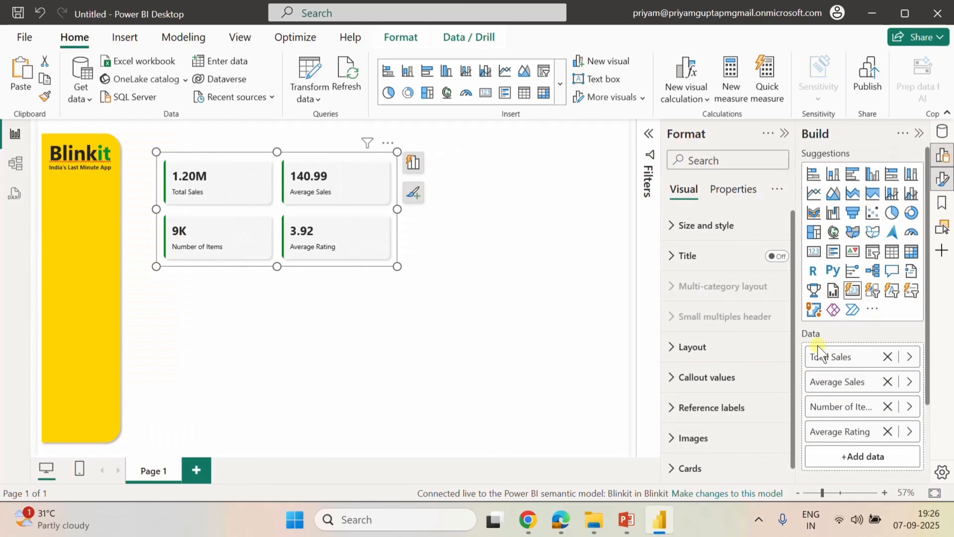
{"action": "left_click", "coordinate": [826, 358]}
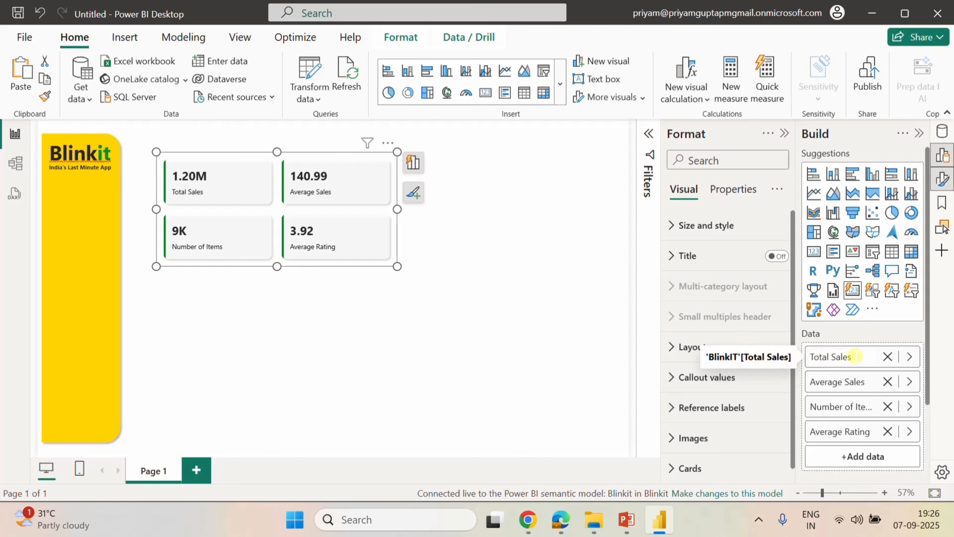
{"action": "left_click_drag", "start_coordinate": [856, 356], "coordinate": [806, 355]}
{"action": "type", "text": "To"}
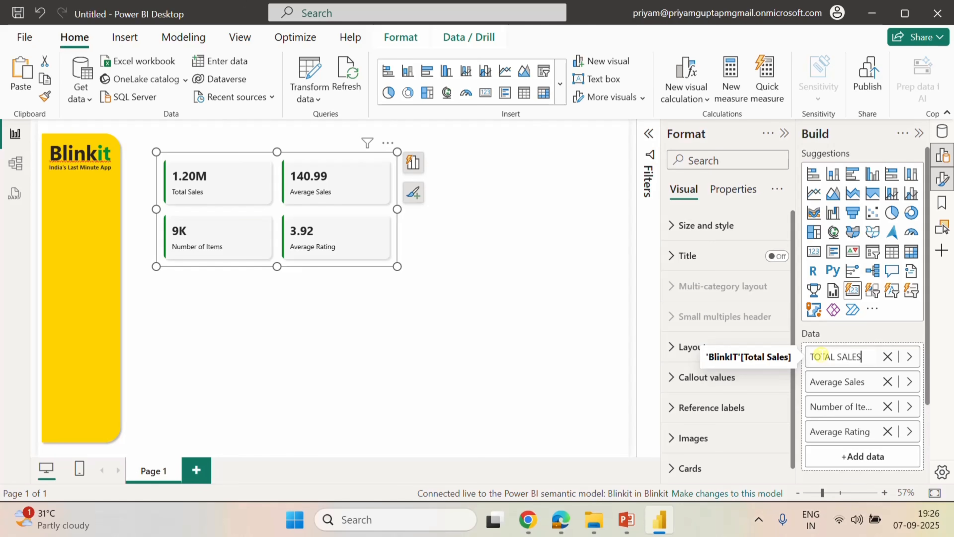
Rename the card visual's Average Sales and Number of Items fields as AVERAGE SALES and NUMBER OF ITEMS.
{"action": "double_click", "coordinate": [836, 381]}
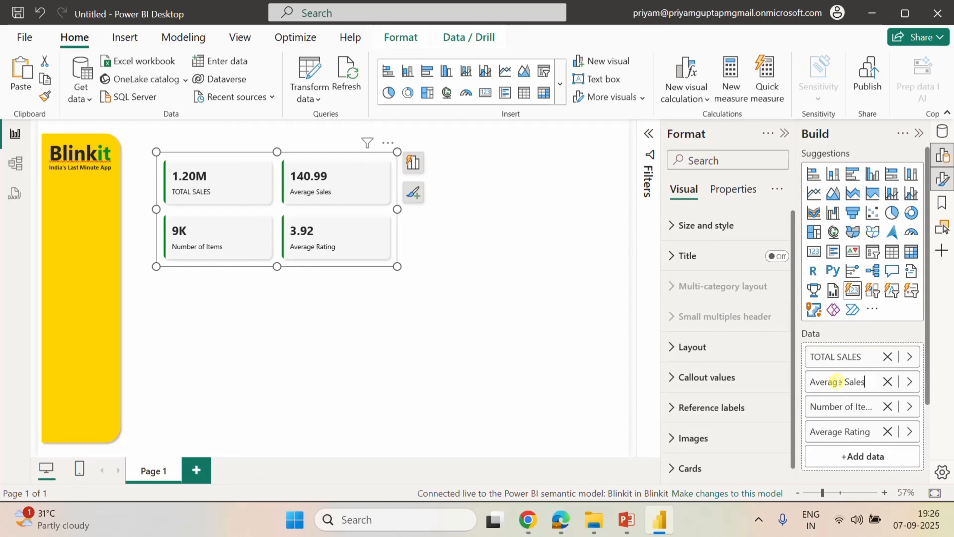
{"action": "key", "text": "ctrl+a"}
{"action": "key", "text": "BackSpace"}
{"action": "double_click", "coordinate": [837, 407]}
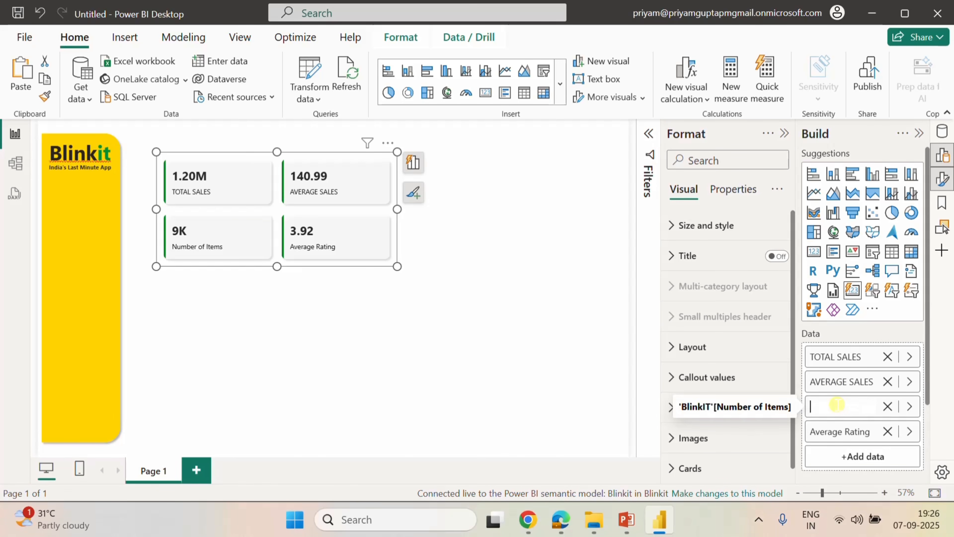
{"action": "type", "text": "NUMBER OF ITEMS"}
Rename the Average Rating field of the card visual as AVERAGE RATING.
{"action": "double_click", "coordinate": [827, 432]}
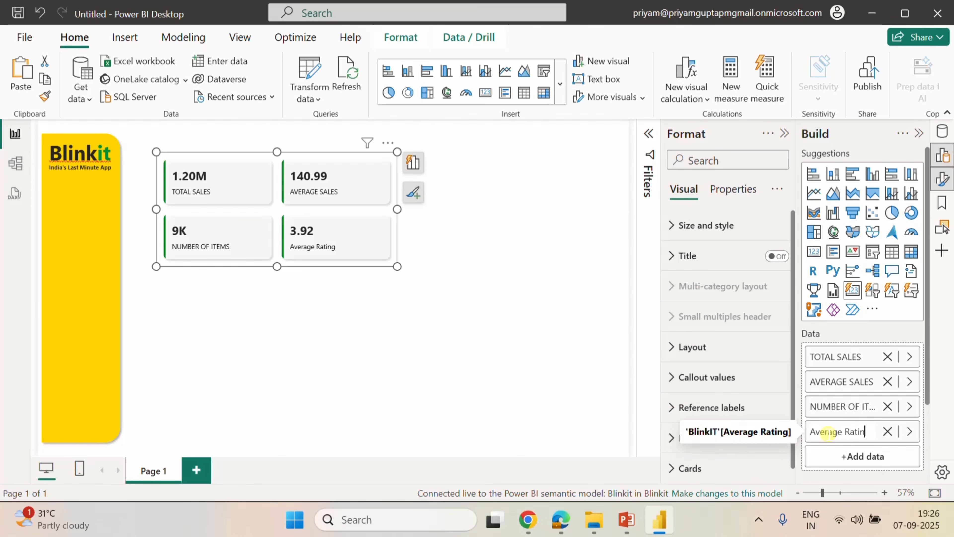
{"action": "key", "text": "BackSpace"}
{"action": "key", "text": "BackSpace"}
{"action": "key", "text": "BackSpace"}
{"action": "key", "text": "BackSpace"}
{"action": "key", "text": "BackSpace"}
{"action": "key", "text": "BackSpace"}
{"action": "key", "text": "BackSpace"}
{"action": "key", "text": "BackSpace"}
{"action": "key", "text": "BackSpace"}
{"action": "key", "text": "BackSpace"}
{"action": "key", "text": "BackSpace"}
{"action": "key", "text": "BackSpace"}
{"action": "key", "text": "BackSpace"}
{"action": "type", "text": "AV"}
{"action": "type", "text": "ERAGE RATING"}
{"action": "key", "text": "Return"}
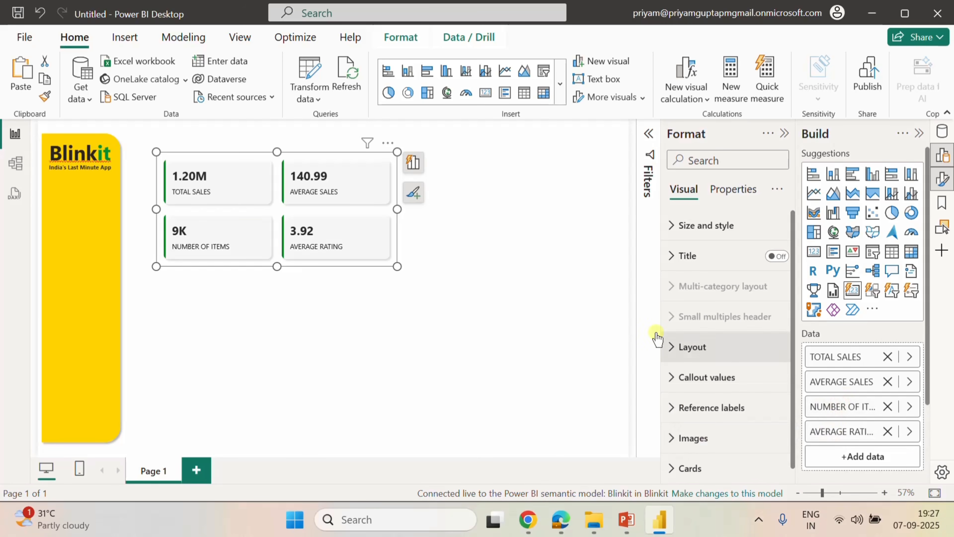
Move the card visual up to the page's upper edge, close beside the yellow Blinkit sidebar.
{"action": "left_click", "coordinate": [534, 249]}
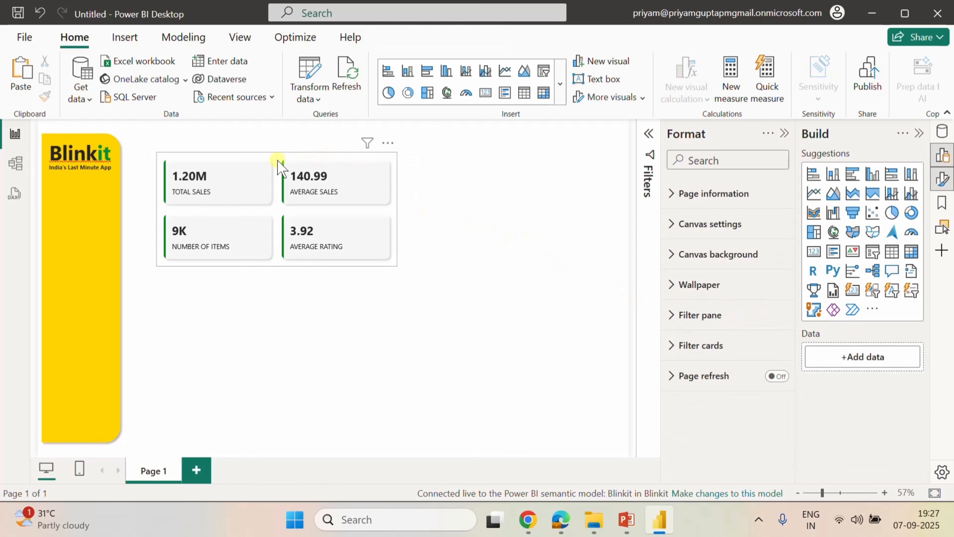
{"action": "left_click_drag", "start_coordinate": [243, 155], "coordinate": [223, 134]}
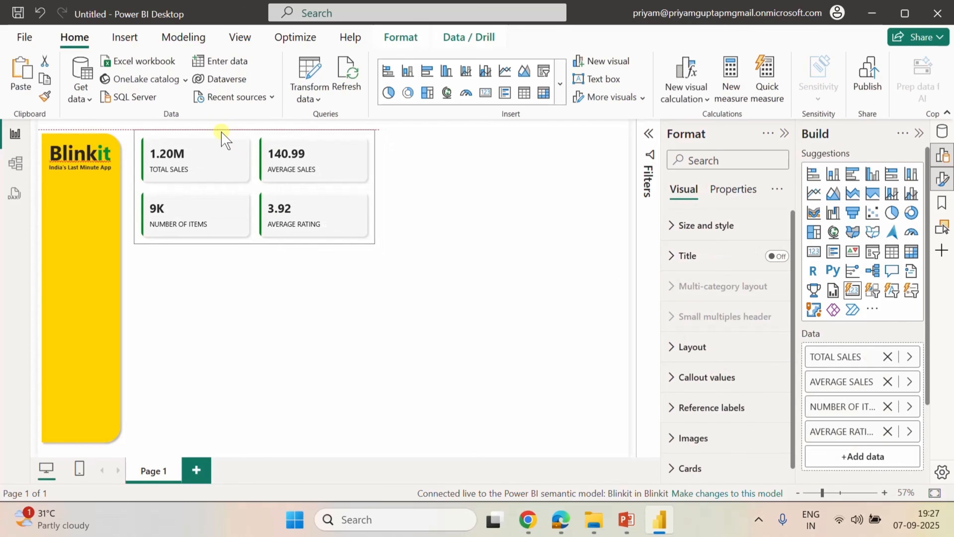
{"action": "left_click", "coordinate": [445, 214]}
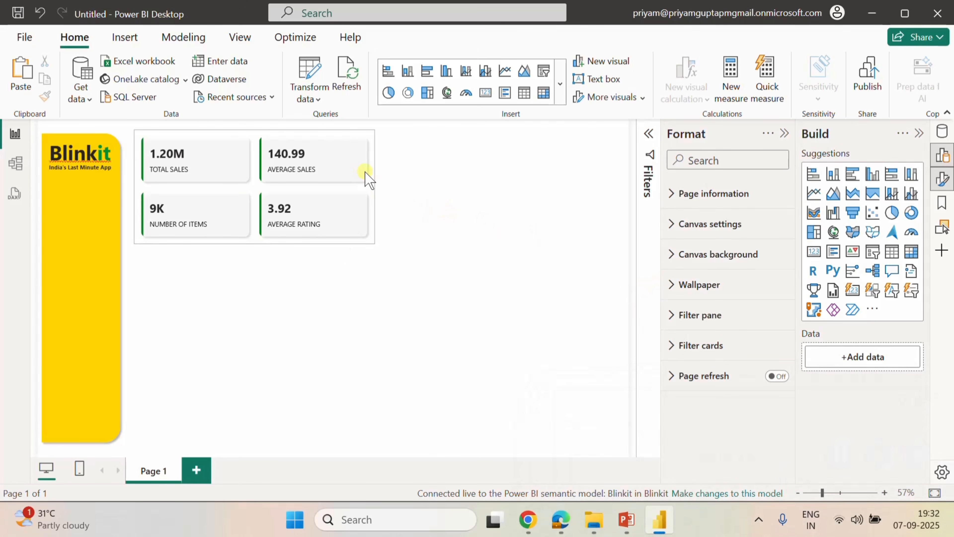
Give only the TOTAL SALES card a background image, using the background kpi picture from the Blinkit folder.
{"action": "left_click", "coordinate": [377, 186]}
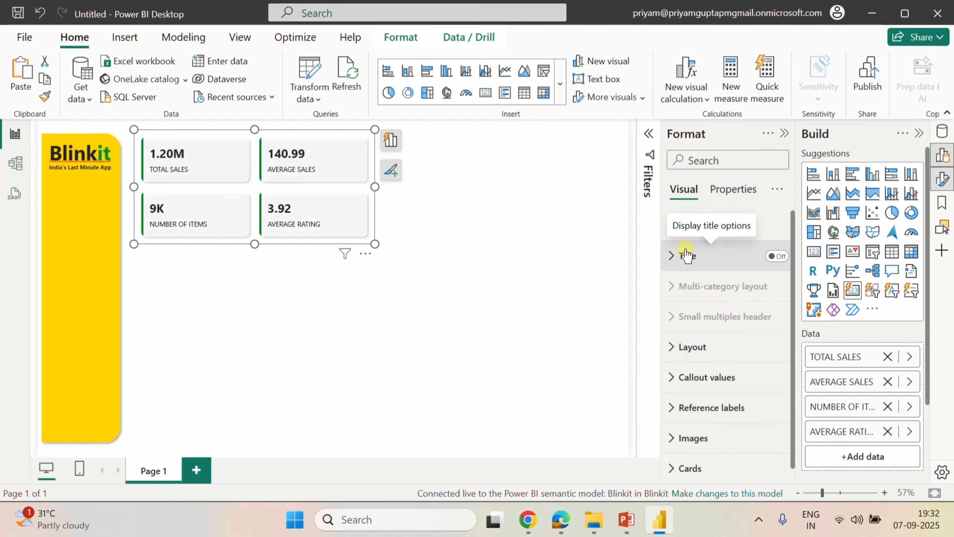
{"action": "left_click", "coordinate": [675, 467]}
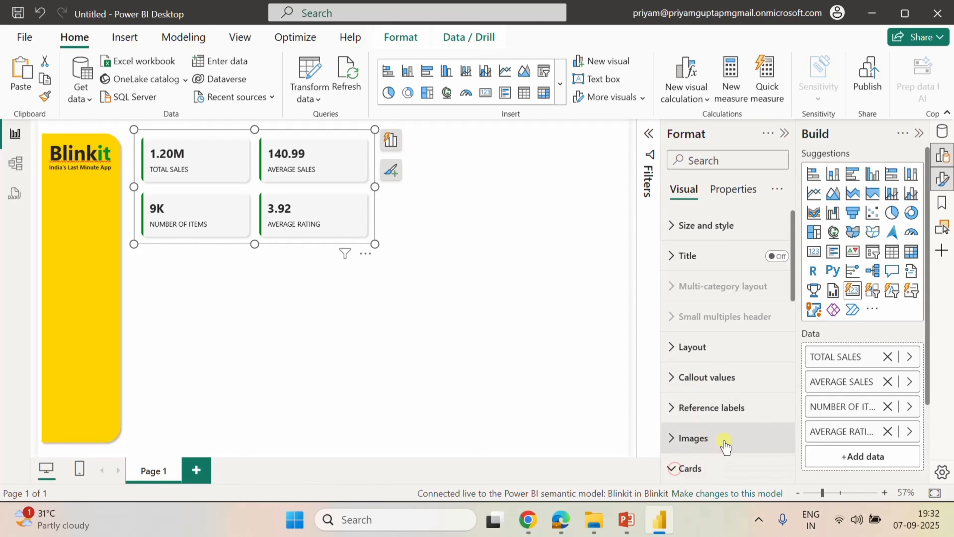
{"action": "scroll", "coordinate": [735, 352], "scroll_direction": "down", "scroll_amount": 2}
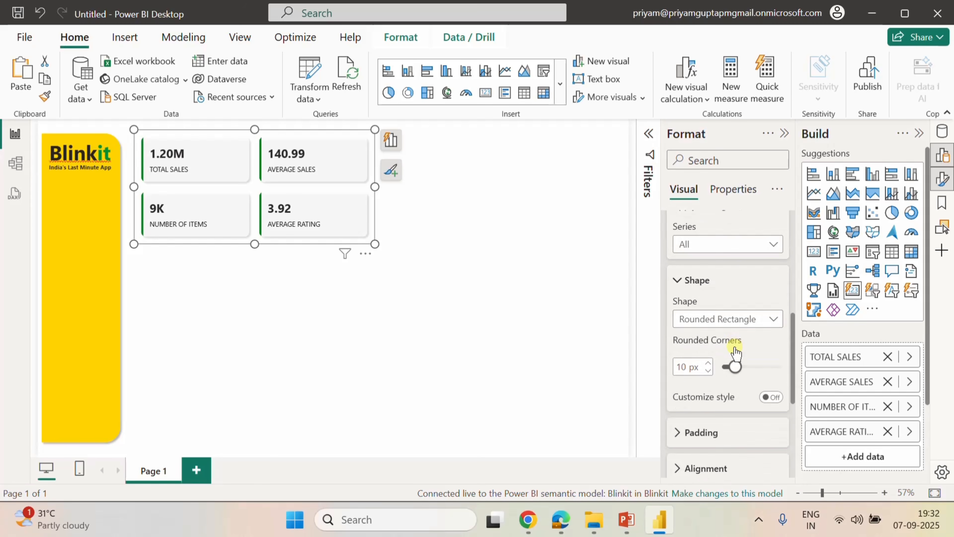
{"action": "left_click", "coordinate": [754, 244]}
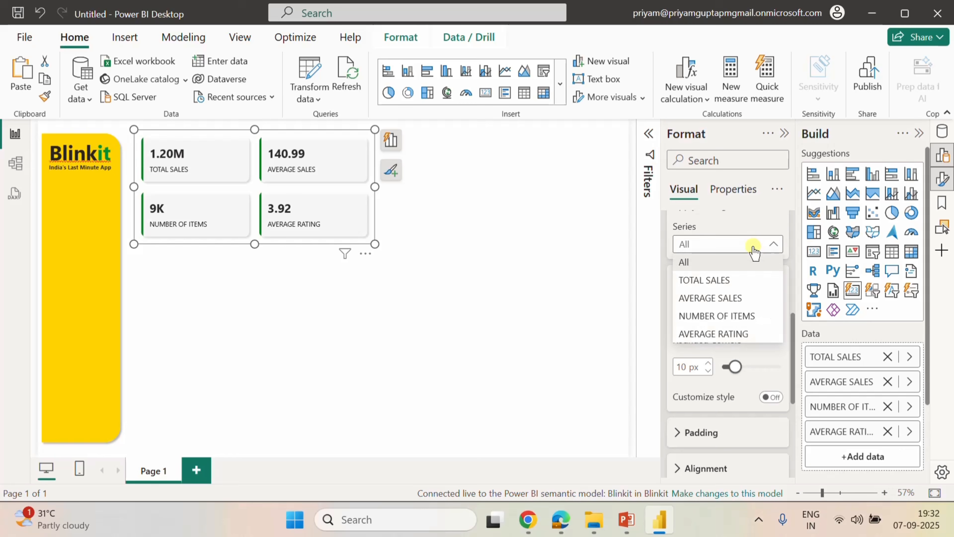
{"action": "left_click", "coordinate": [729, 279]}
{"action": "scroll", "coordinate": [737, 312], "scroll_direction": "down", "scroll_amount": 2}
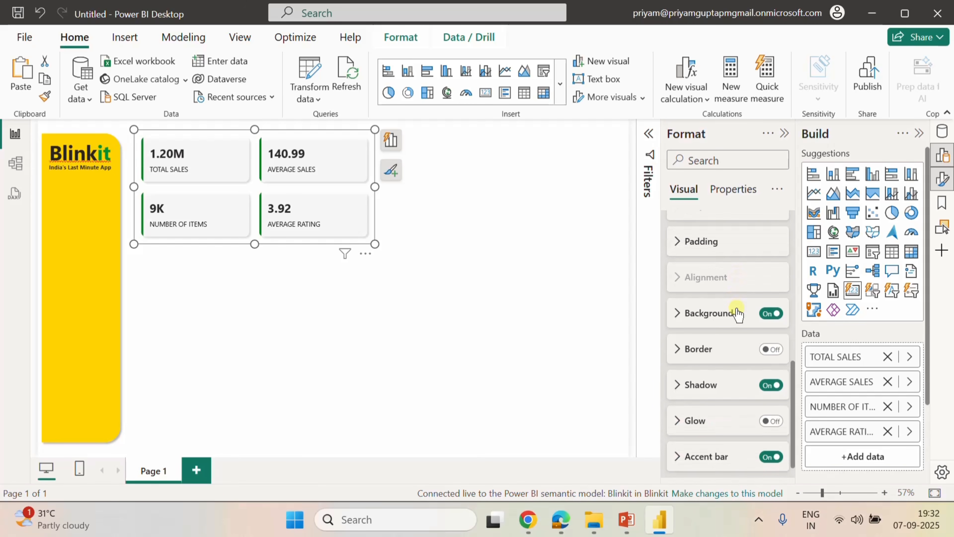
{"action": "left_click", "coordinate": [677, 314]}
{"action": "scroll", "coordinate": [736, 342], "scroll_direction": "down", "scroll_amount": 2}
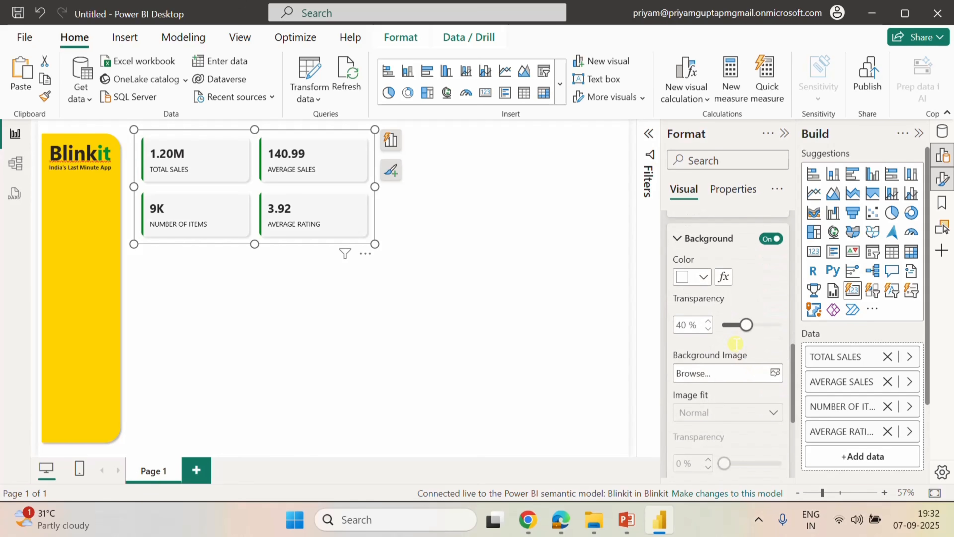
{"action": "scroll", "coordinate": [733, 361], "scroll_direction": "down", "scroll_amount": 2}
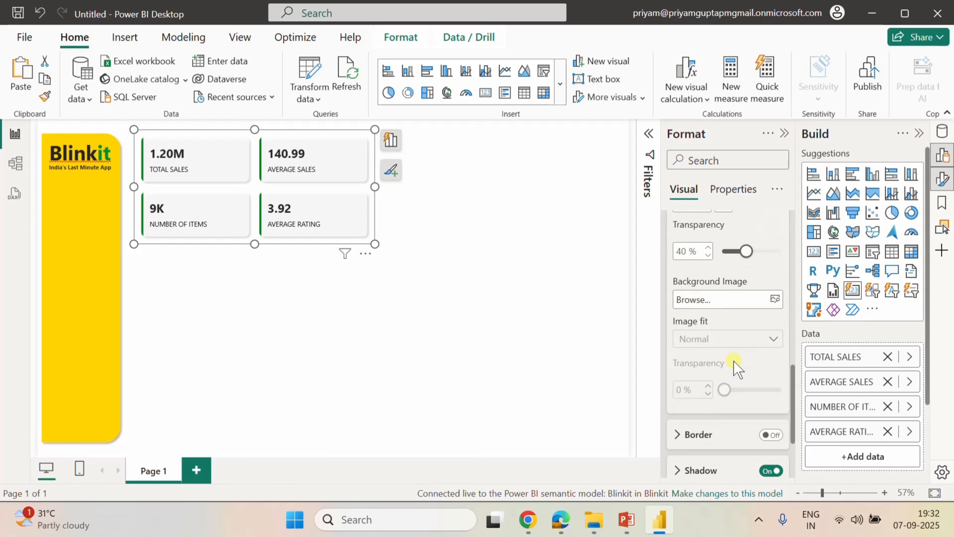
{"action": "left_click", "coordinate": [775, 299]}
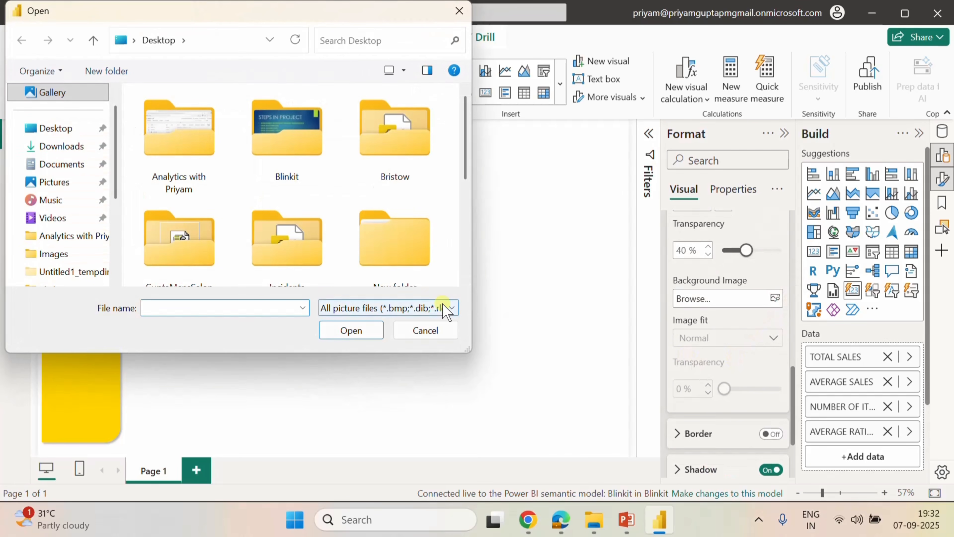
{"action": "double_click", "coordinate": [300, 153]}
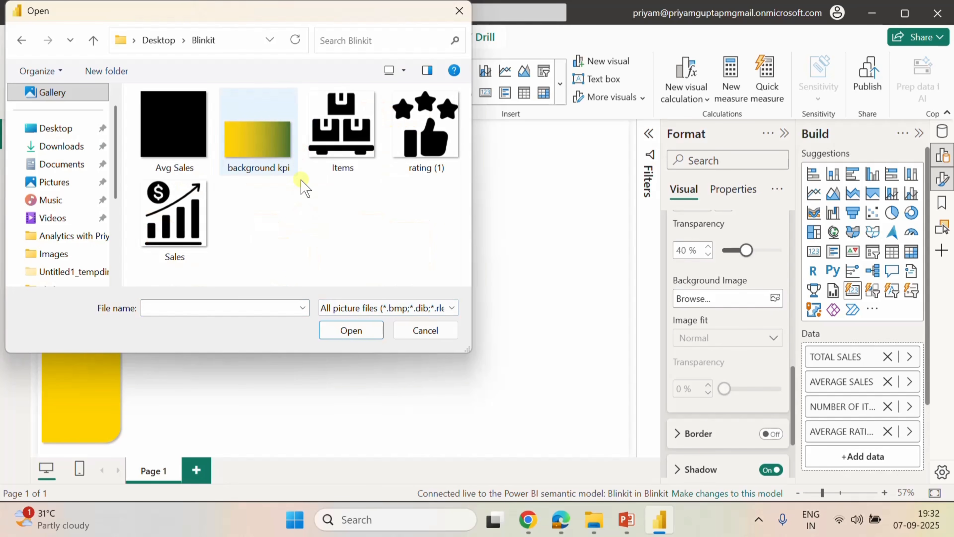
{"action": "left_click", "coordinate": [284, 173]}
{"action": "left_click", "coordinate": [351, 330]}
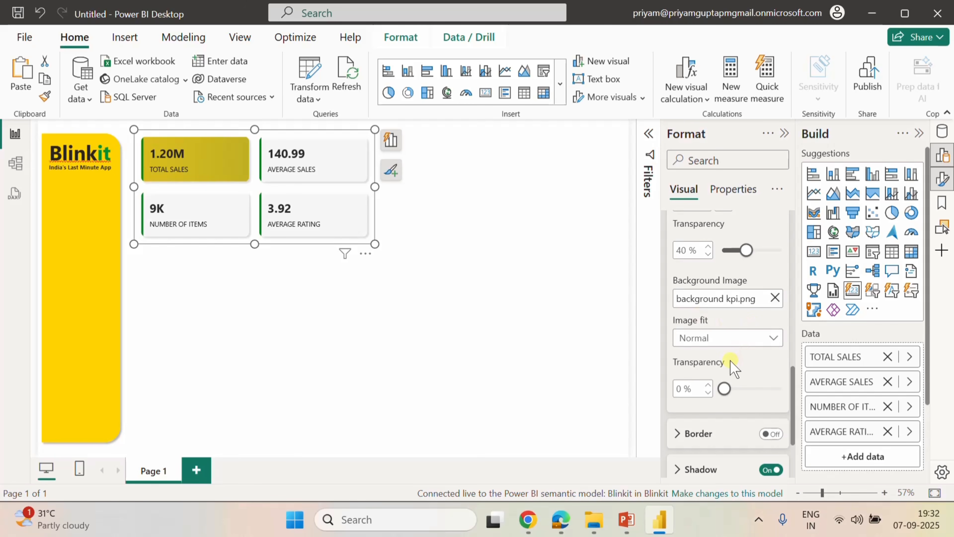
Set the TOTAL SALES card's background image fit to Fit and its transparency to 40%.
{"action": "left_click", "coordinate": [756, 338]}
{"action": "left_click", "coordinate": [685, 374]}
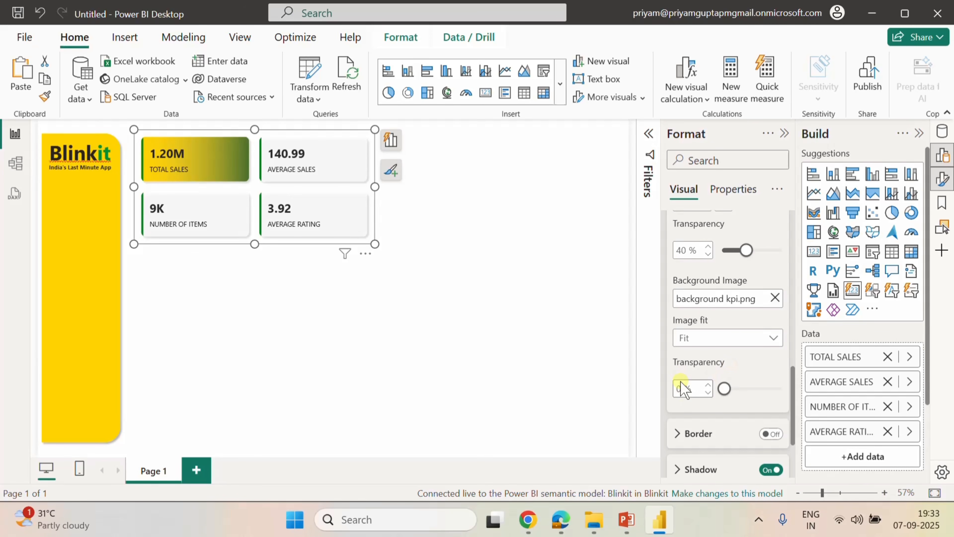
{"action": "double_click", "coordinate": [679, 389]}
{"action": "type", "text": "40"}
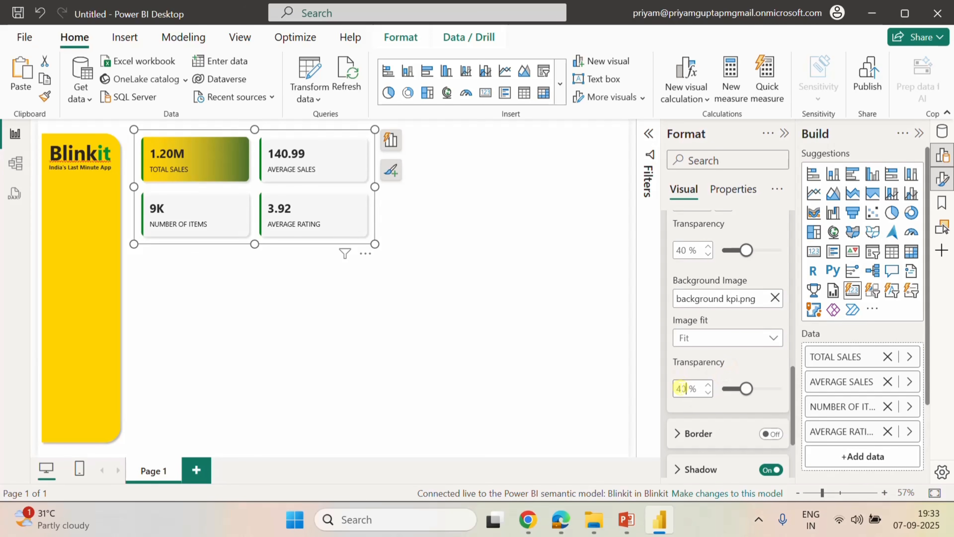
{"action": "left_click", "coordinate": [739, 369]}
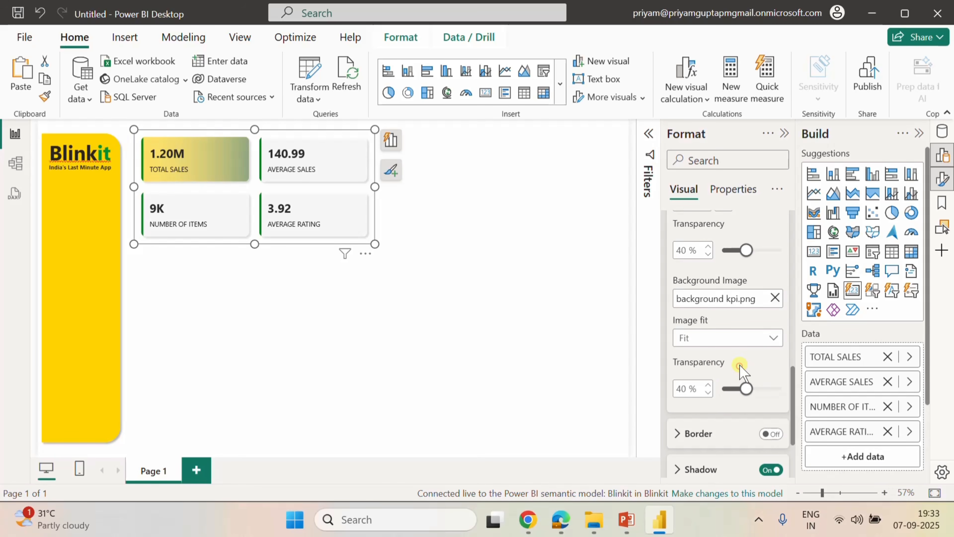
Enable an image for the TOTAL SALES series only in the card visual's image settings.
{"action": "scroll", "coordinate": [740, 367], "scroll_direction": "up", "scroll_amount": 10}
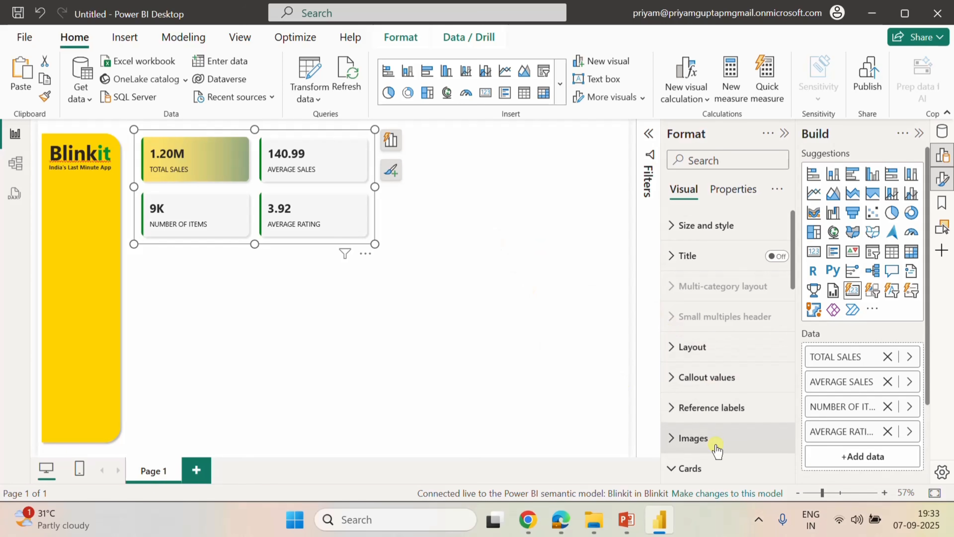
{"action": "scroll", "coordinate": [719, 447], "scroll_direction": "down", "scroll_amount": 10}
{"action": "scroll", "coordinate": [725, 432], "scroll_direction": "down", "scroll_amount": 8}
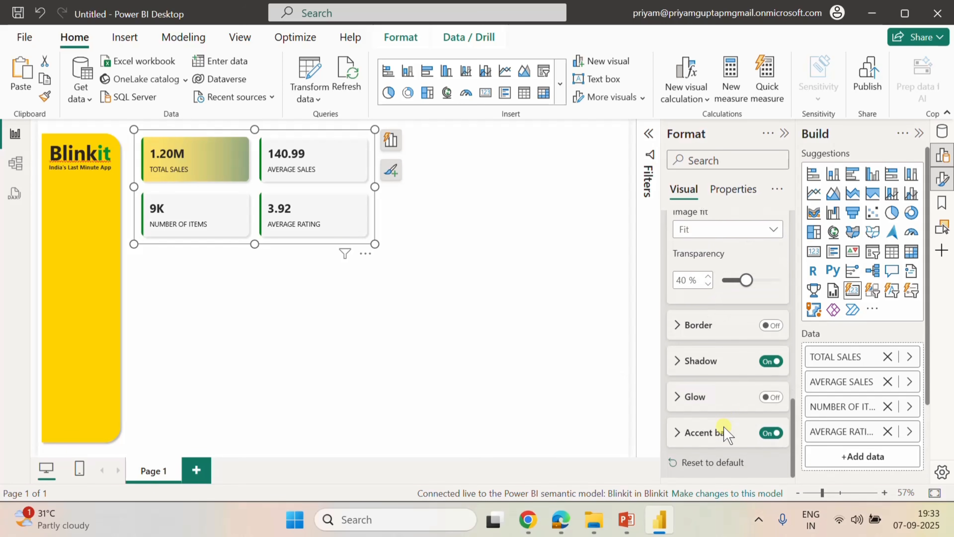
{"action": "scroll", "coordinate": [713, 401], "scroll_direction": "up", "scroll_amount": 5}
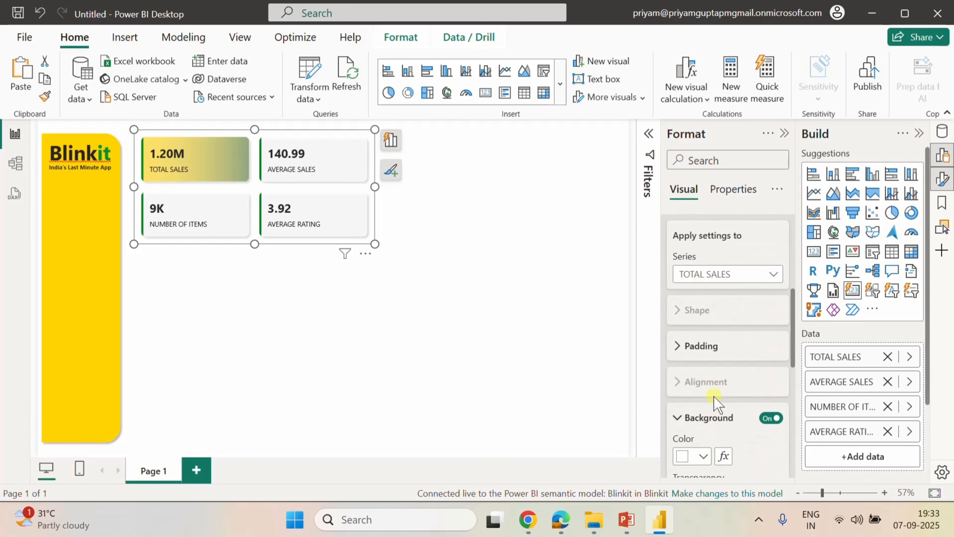
{"action": "scroll", "coordinate": [706, 376], "scroll_direction": "up", "scroll_amount": 5}
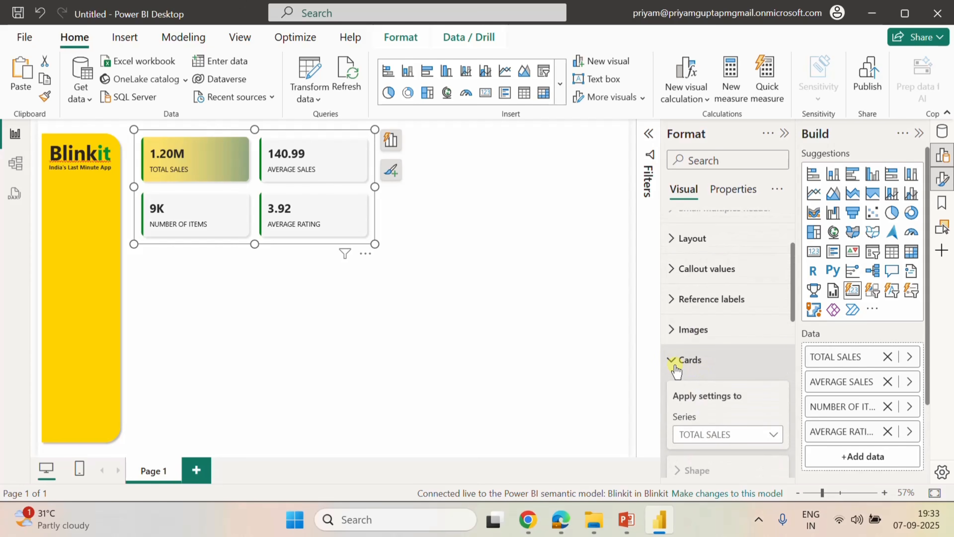
{"action": "left_click", "coordinate": [673, 363]}
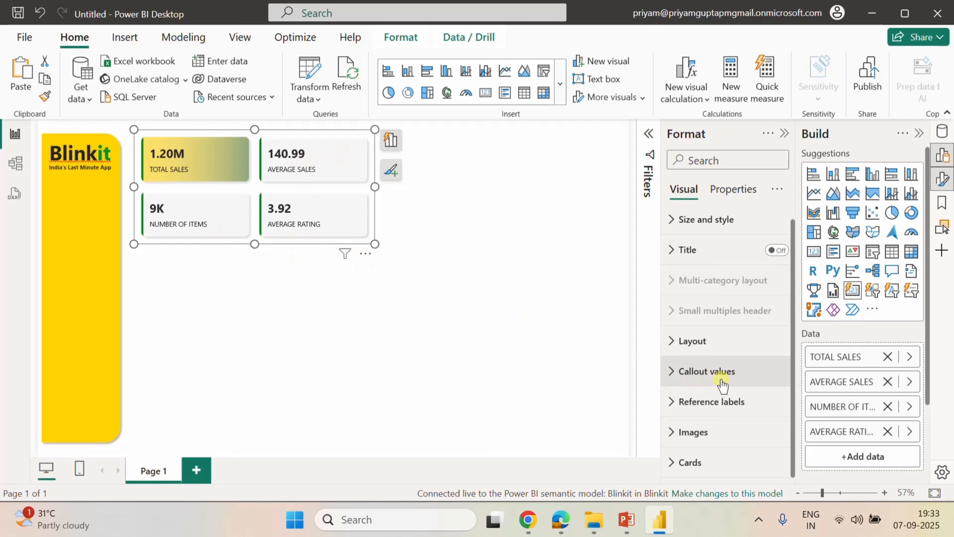
{"action": "left_click", "coordinate": [678, 433]}
{"action": "scroll", "coordinate": [730, 436], "scroll_direction": "down", "scroll_amount": 1}
{"action": "scroll", "coordinate": [736, 401], "scroll_direction": "down", "scroll_amount": 2}
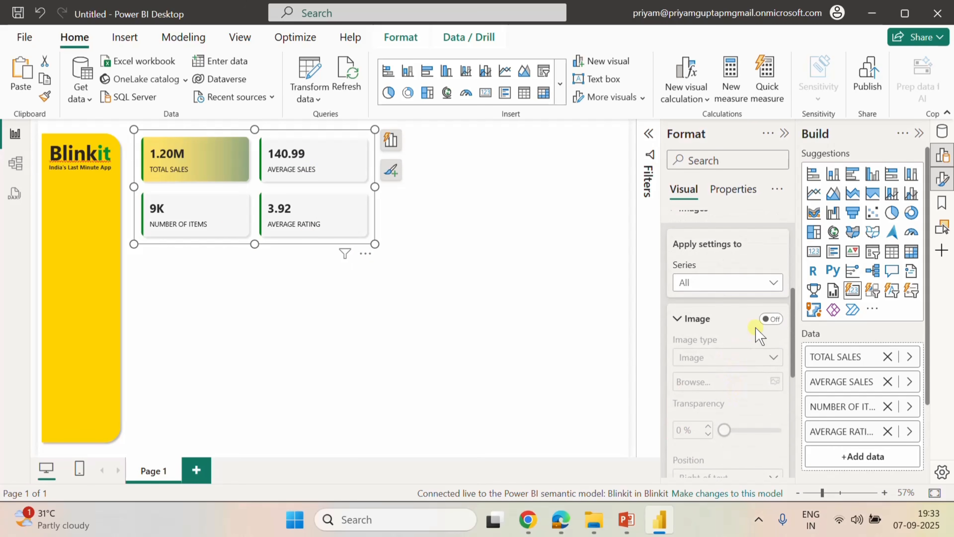
{"action": "left_click", "coordinate": [756, 286]}
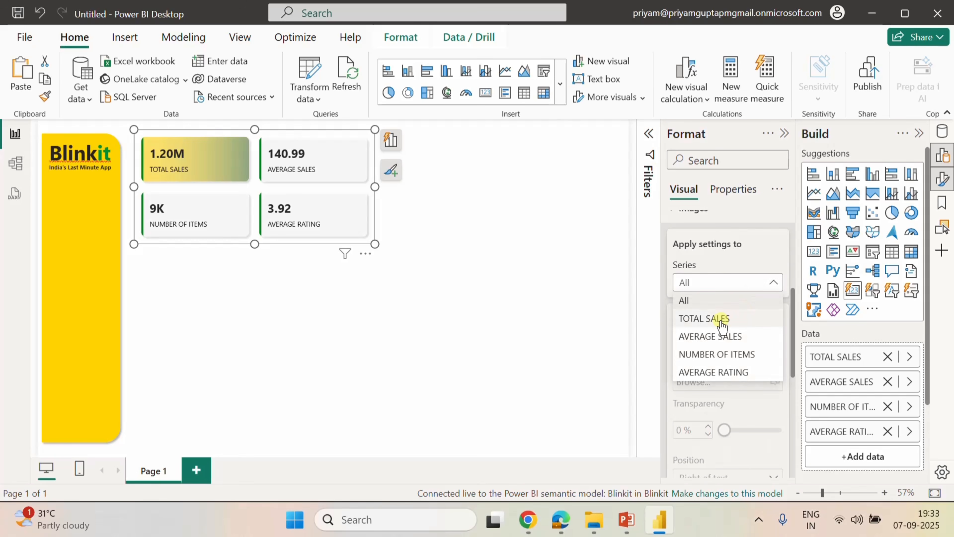
{"action": "left_click", "coordinate": [712, 320]}
{"action": "left_click", "coordinate": [770, 318]}
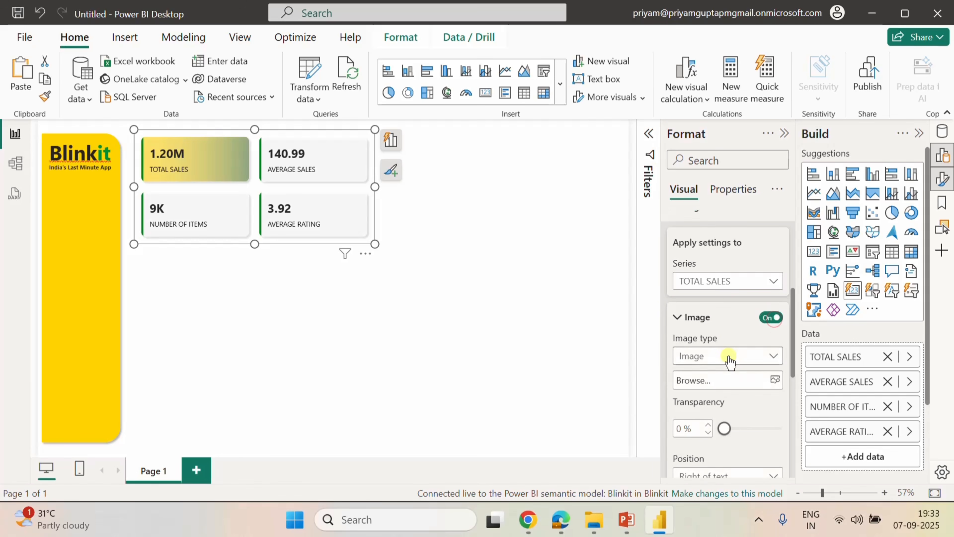
Load the Sales picture from the Blinkit folder as the TOTAL SALES card's image.
{"action": "scroll", "coordinate": [728, 359], "scroll_direction": "down", "scroll_amount": 2}
{"action": "left_click", "coordinate": [773, 308]}
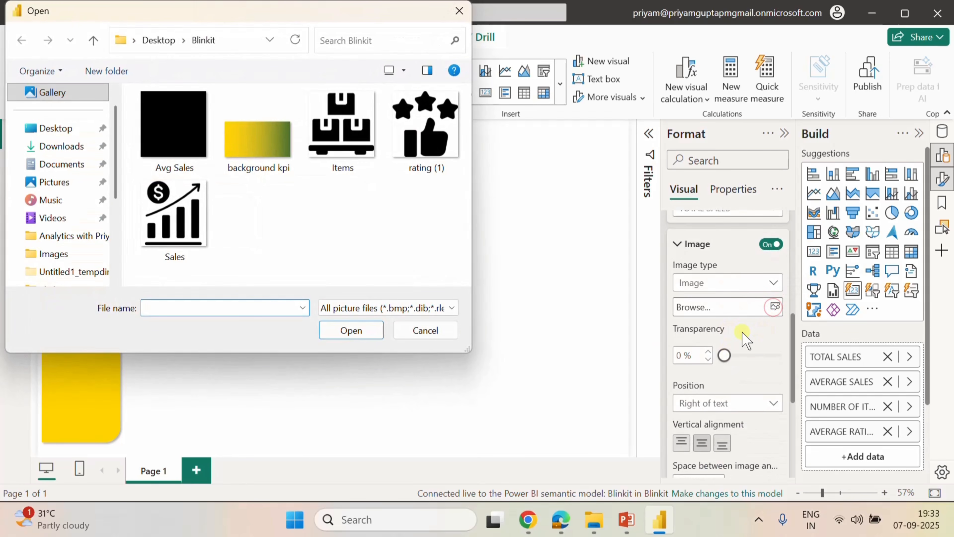
{"action": "left_click", "coordinate": [206, 221]}
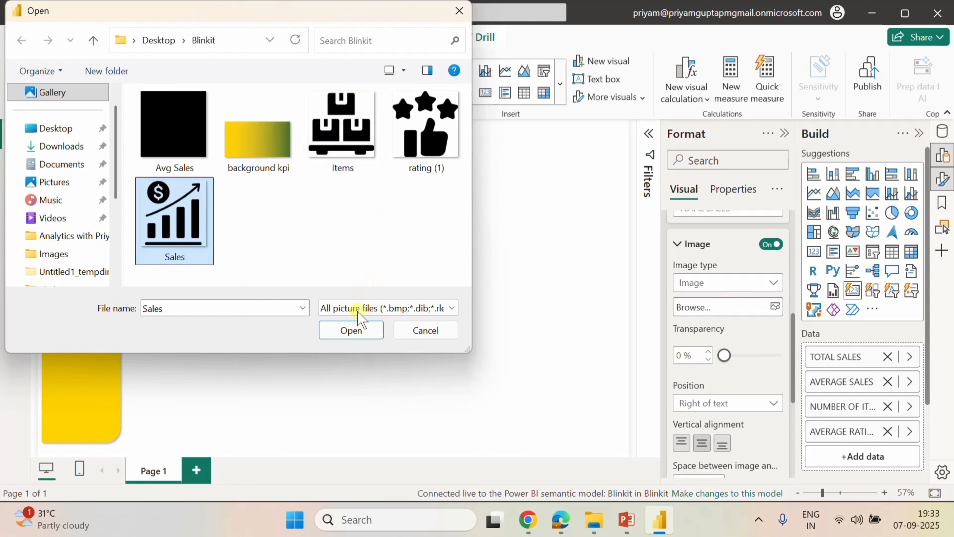
{"action": "left_click", "coordinate": [355, 333]}
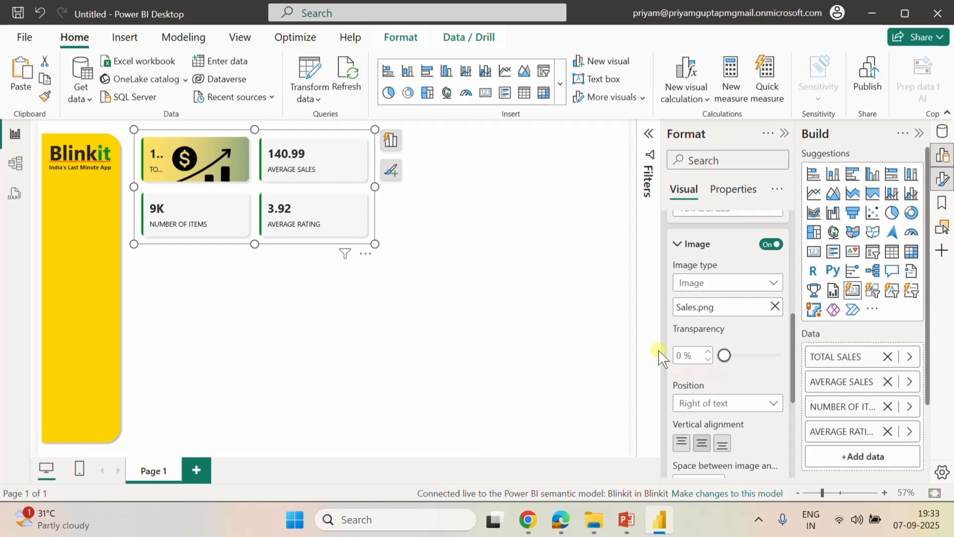
{"action": "scroll", "coordinate": [720, 420], "scroll_direction": "down", "scroll_amount": 2}
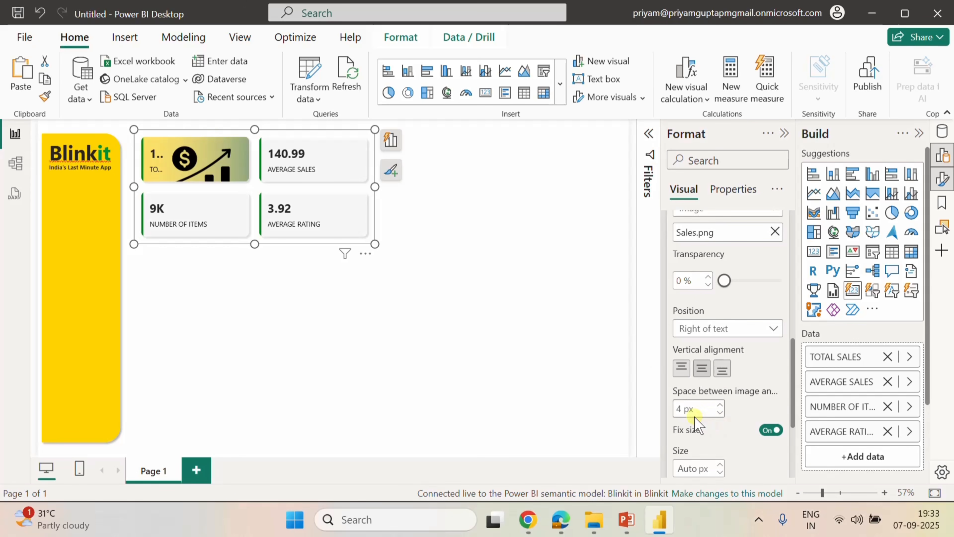
Set the TOTAL SALES card image's size to 25 px and its vertical alignment to top.
{"action": "scroll", "coordinate": [699, 413], "scroll_direction": "down", "scroll_amount": 2}
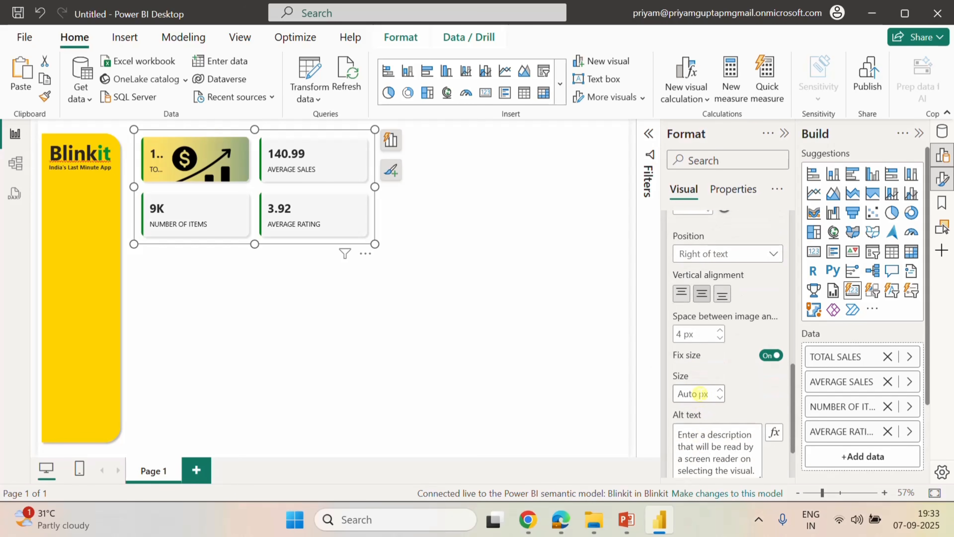
{"action": "left_click", "coordinate": [697, 394]}
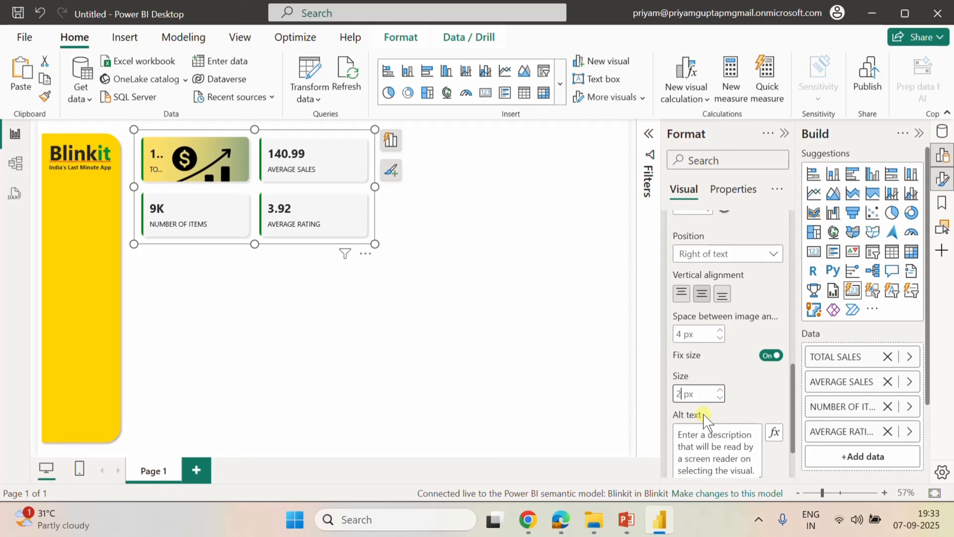
{"action": "left_click", "coordinate": [704, 420]}
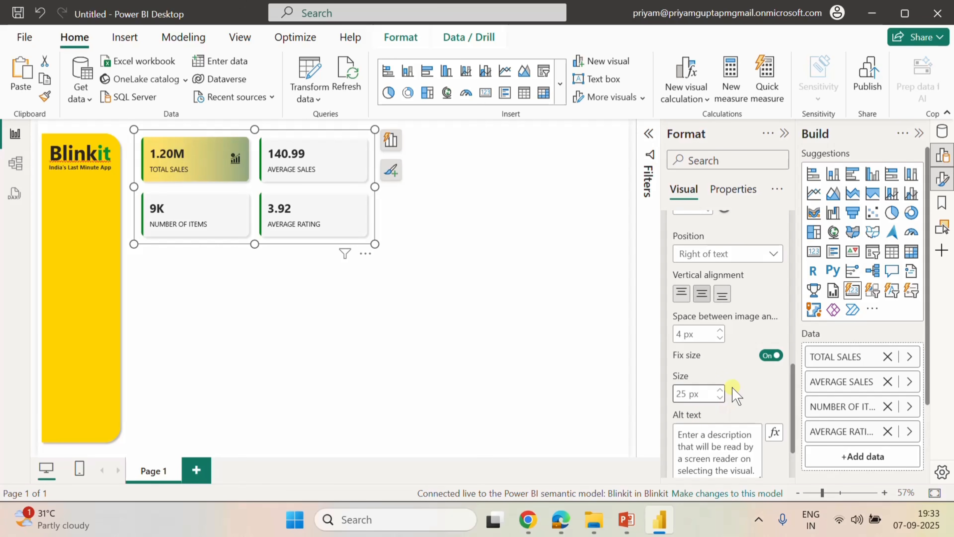
{"action": "scroll", "coordinate": [736, 393], "scroll_direction": "up", "scroll_amount": 2}
{"action": "left_click", "coordinate": [681, 369]}
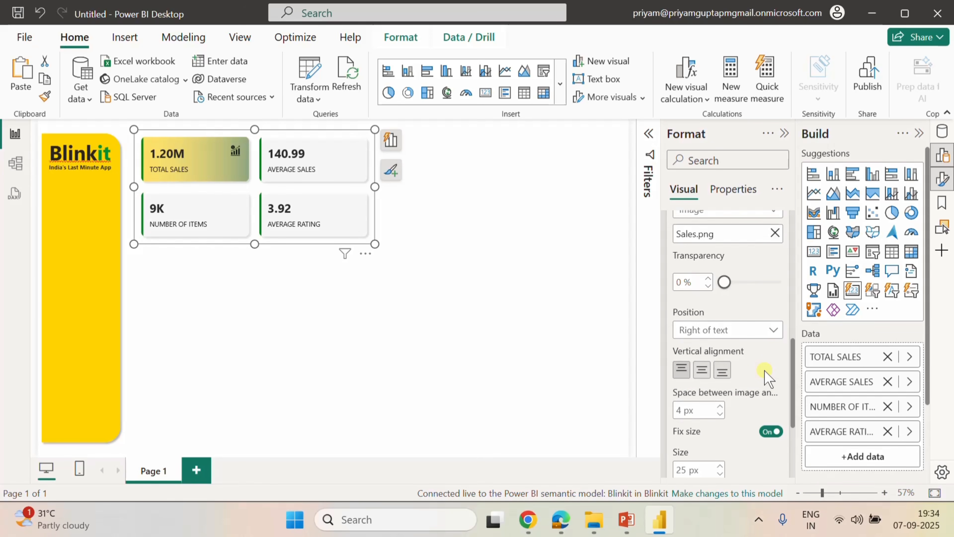
Switch the image settings to the AVERAGE SALES series and enable its image.
{"action": "scroll", "coordinate": [762, 365], "scroll_direction": "up", "scroll_amount": 4}
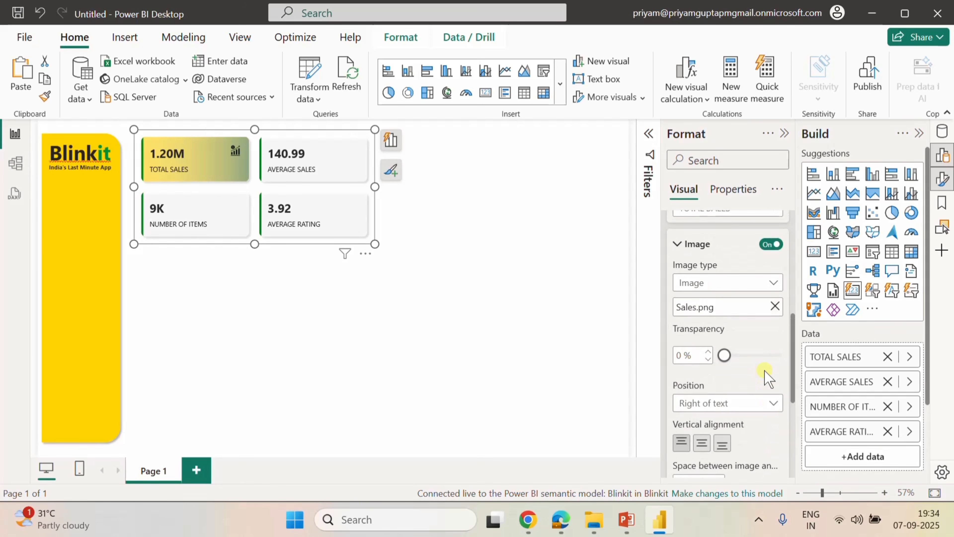
{"action": "left_click", "coordinate": [744, 289]}
{"action": "left_click", "coordinate": [730, 338]}
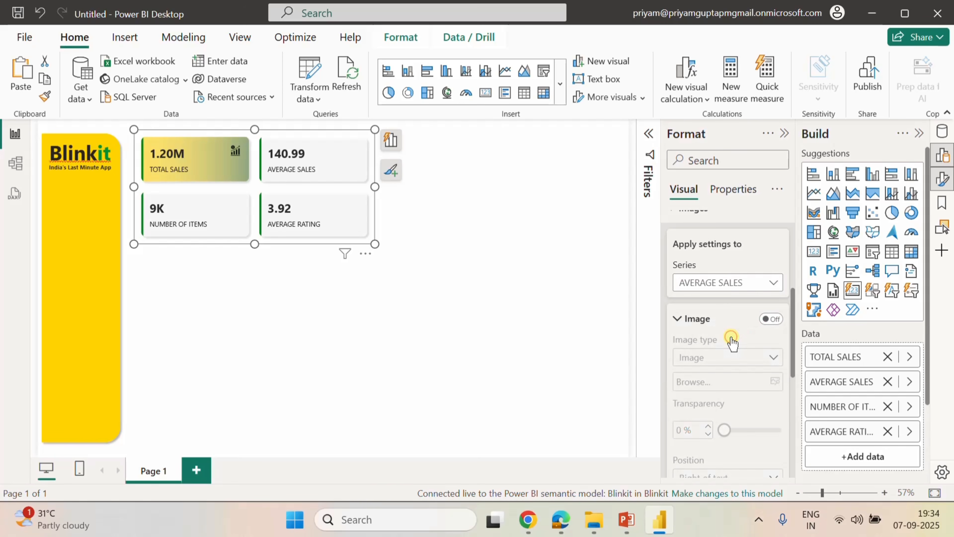
{"action": "left_click", "coordinate": [772, 320]}
Load the Avg Sales picture from the Blinkit folder as the AVERAGE SALES card's image.
{"action": "scroll", "coordinate": [774, 338], "scroll_direction": "down", "scroll_amount": 2}
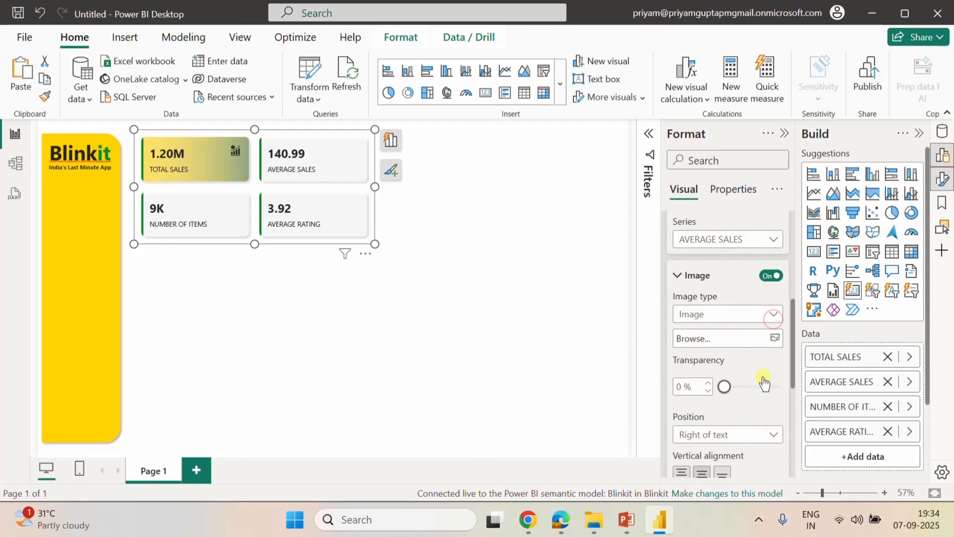
{"action": "left_click", "coordinate": [775, 307]}
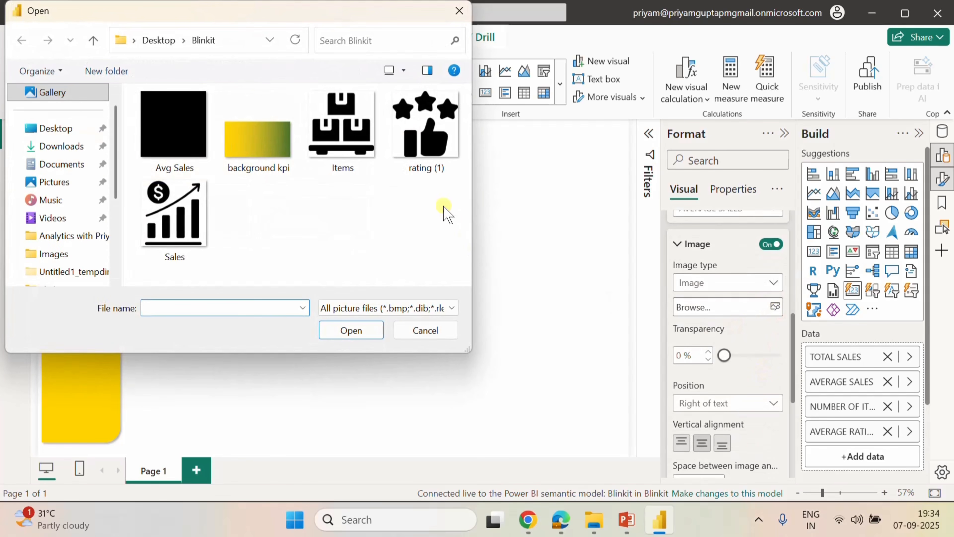
{"action": "left_click", "coordinate": [190, 165]}
{"action": "left_click", "coordinate": [348, 330]}
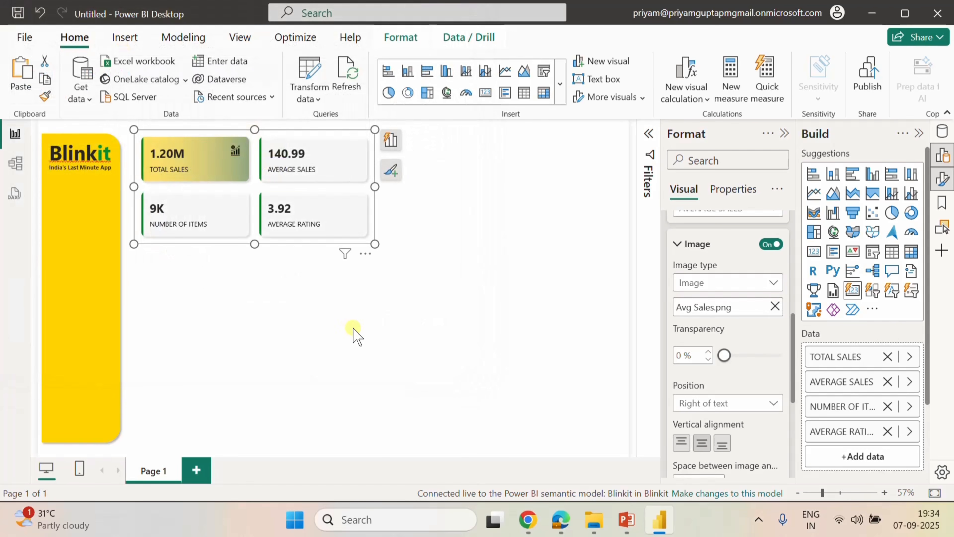
Align the AVERAGE SALES card's image to the top and set its size to 25 px.
{"action": "scroll", "coordinate": [747, 398], "scroll_direction": "down", "scroll_amount": 2}
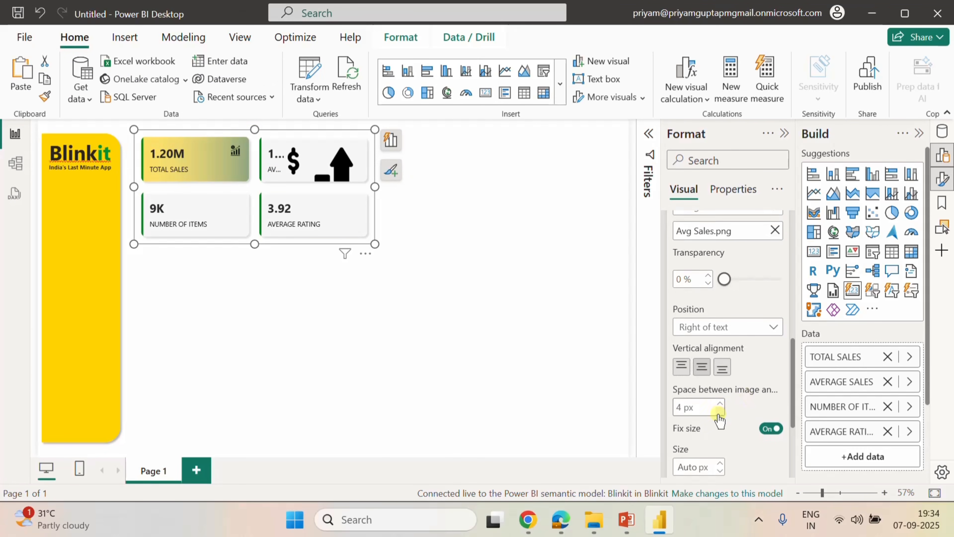
{"action": "scroll", "coordinate": [720, 418], "scroll_direction": "down", "scroll_amount": 4}
{"action": "scroll", "coordinate": [695, 340], "scroll_direction": "up", "scroll_amount": 4}
{"action": "scroll", "coordinate": [713, 376], "scroll_direction": "down", "scroll_amount": 4}
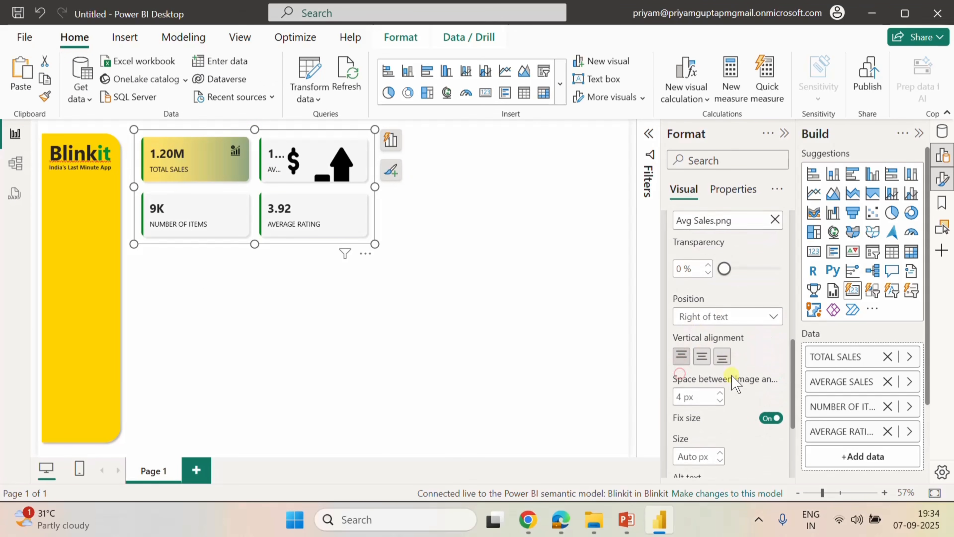
{"action": "left_click", "coordinate": [688, 322]}
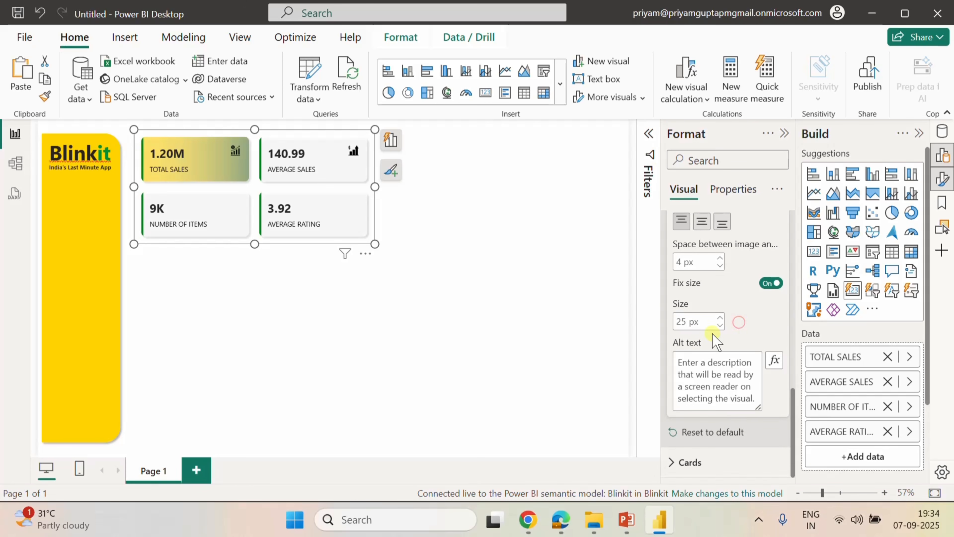
Switch the image settings to the NUMBER OF ITEMS series and enable its image.
{"action": "scroll", "coordinate": [752, 323], "scroll_direction": "up", "scroll_amount": 6}
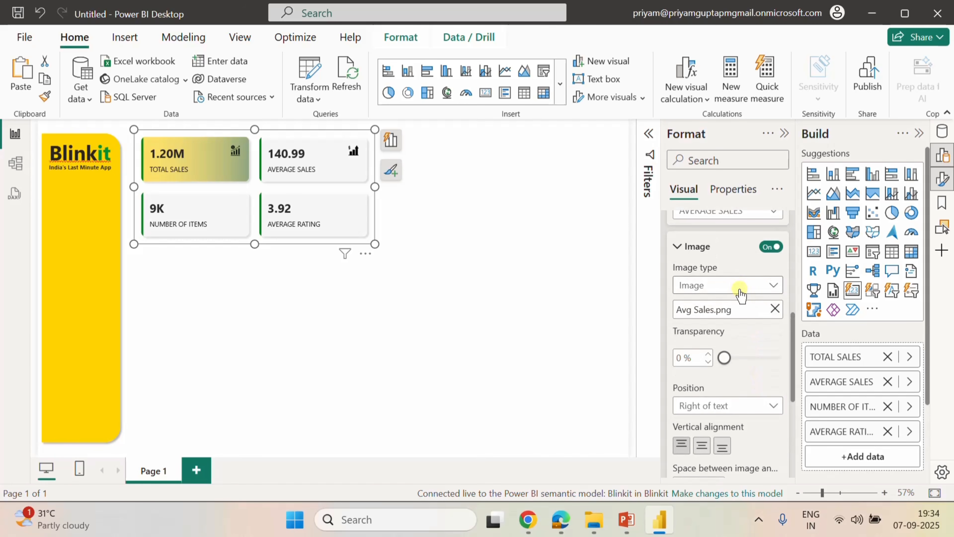
{"action": "left_click", "coordinate": [740, 295]}
{"action": "left_click", "coordinate": [723, 251]}
{"action": "scroll", "coordinate": [725, 263], "scroll_direction": "up", "scroll_amount": 2}
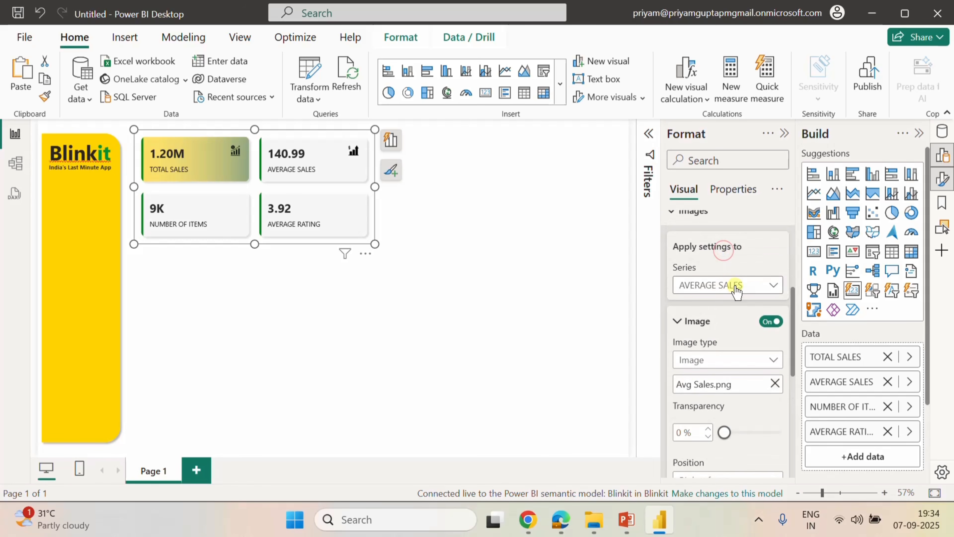
{"action": "left_click", "coordinate": [736, 289]}
{"action": "left_click", "coordinate": [715, 356]}
{"action": "scroll", "coordinate": [723, 341], "scroll_direction": "down", "scroll_amount": 2}
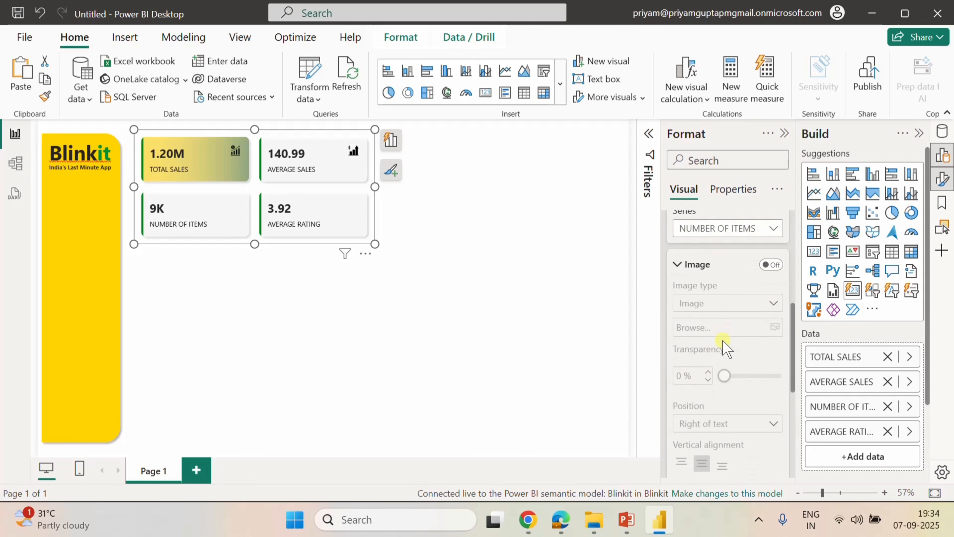
{"action": "left_click", "coordinate": [772, 247]}
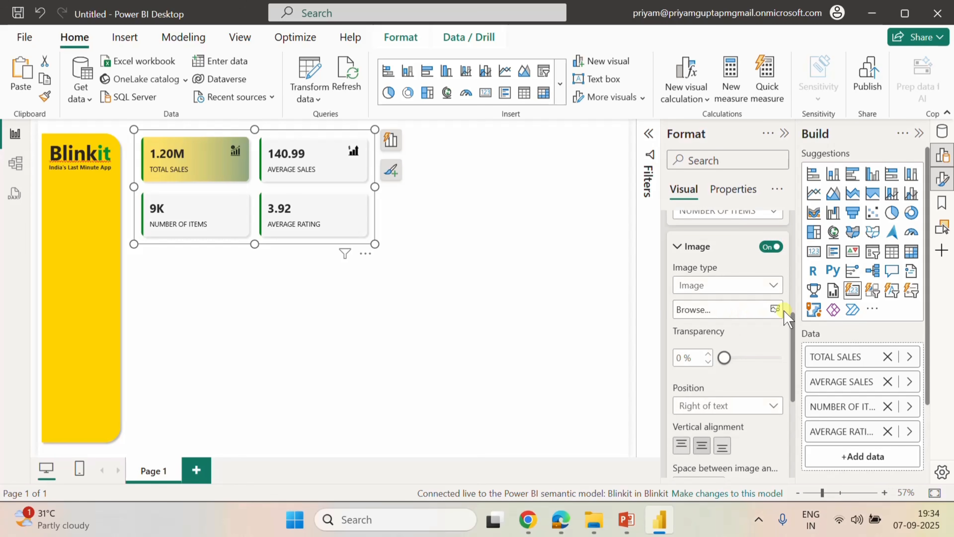
Load the Items picture from the Blinkit folder for the NUMBER OF ITEMS card, top-aligned with a size of 25 px.
{"action": "left_click", "coordinate": [775, 309]}
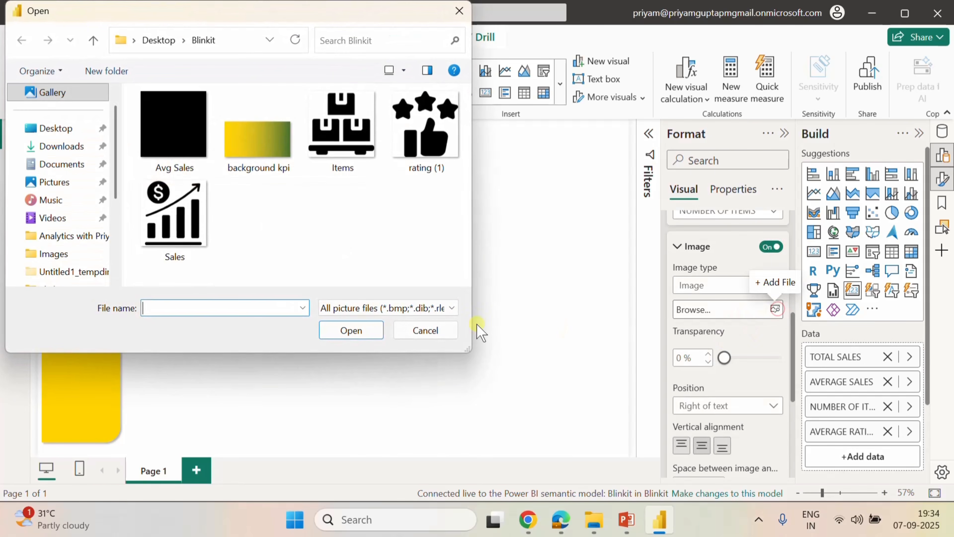
{"action": "left_click", "coordinate": [349, 147]}
{"action": "left_click", "coordinate": [349, 330]}
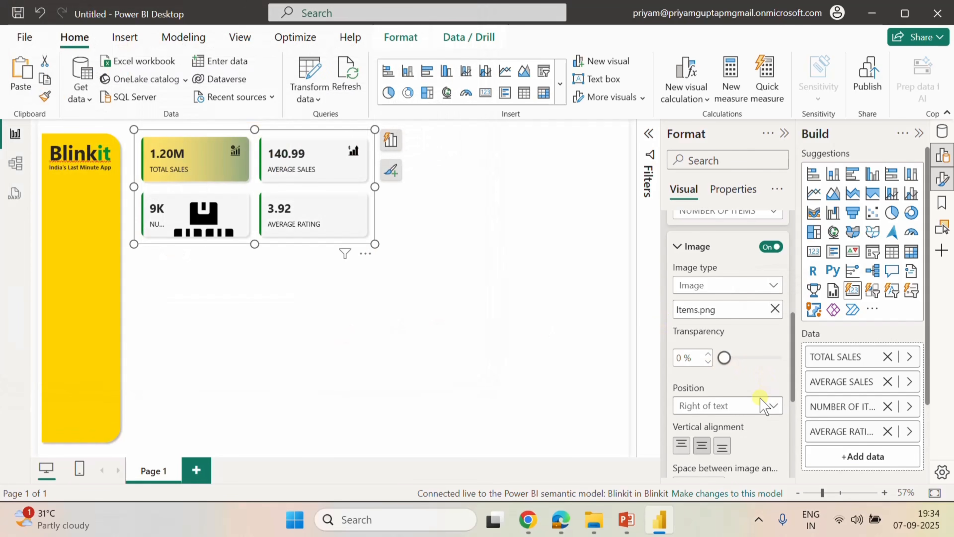
{"action": "scroll", "coordinate": [759, 397], "scroll_direction": "down", "scroll_amount": 4}
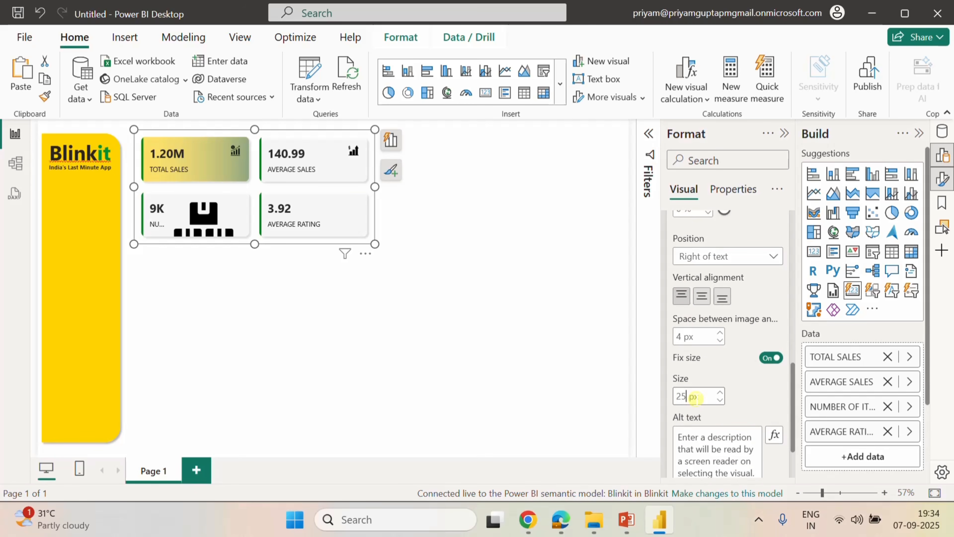
{"action": "key", "text": "Return"}
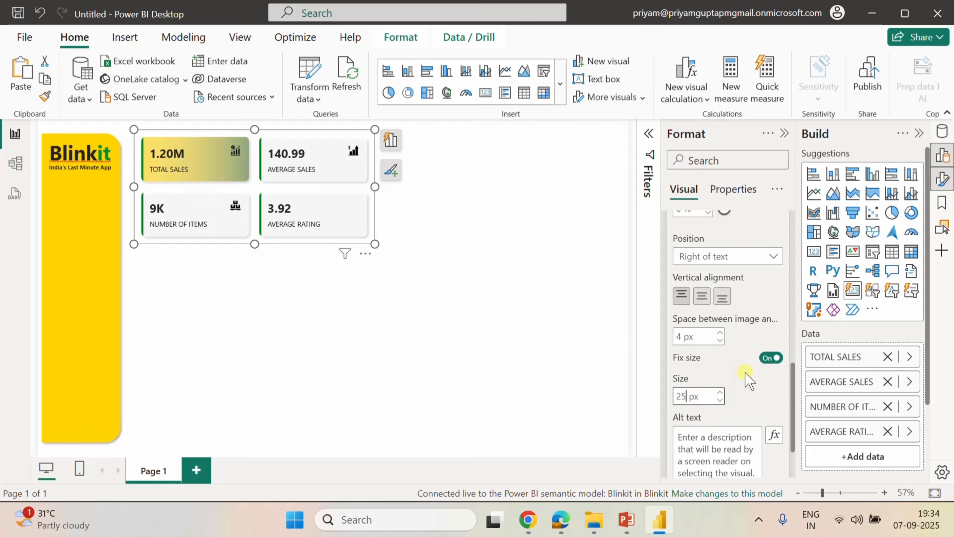
Switch the image settings to the AVERAGE RATING series and enable its image.
{"action": "scroll", "coordinate": [744, 372], "scroll_direction": "up", "scroll_amount": 2}
{"action": "scroll", "coordinate": [745, 362], "scroll_direction": "up", "scroll_amount": 4}
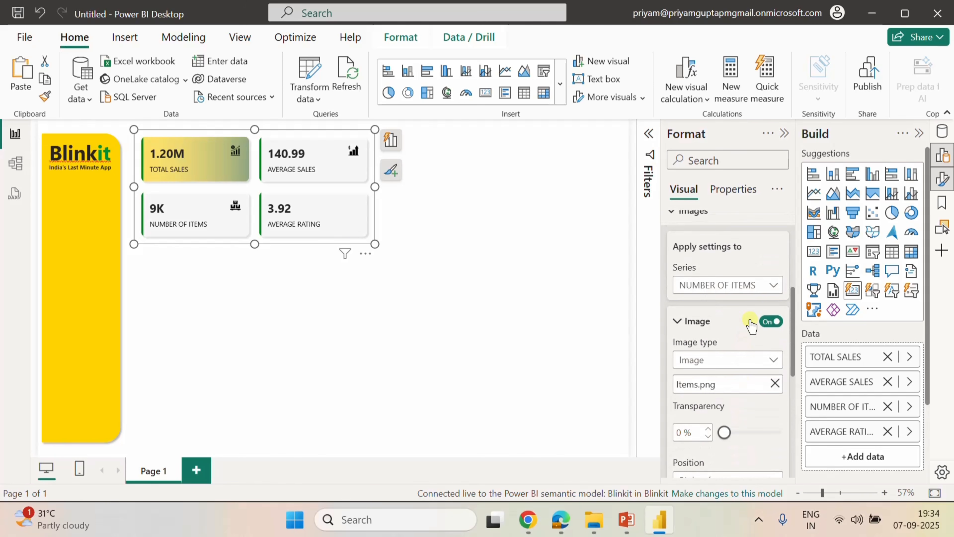
{"action": "left_click", "coordinate": [759, 292]}
{"action": "left_click", "coordinate": [712, 372]}
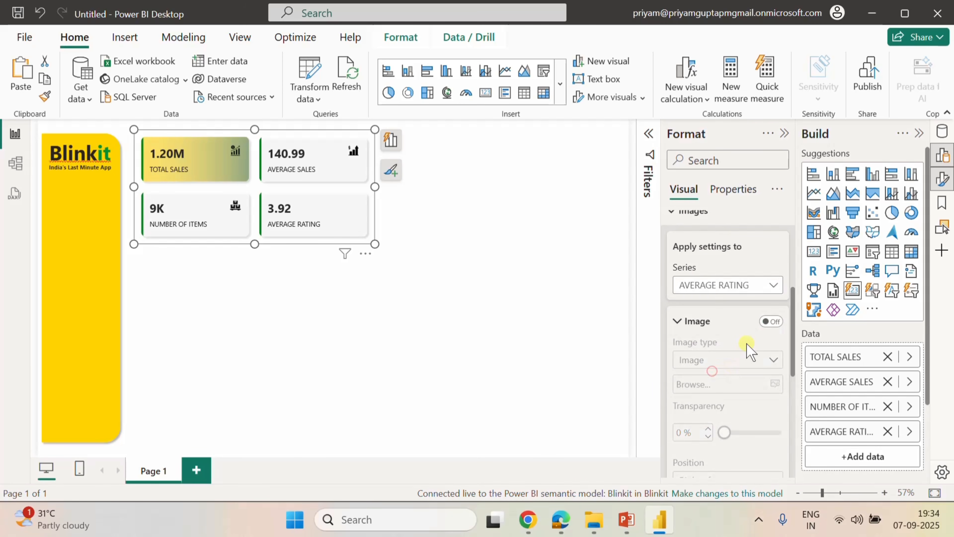
{"action": "left_click", "coordinate": [777, 321]}
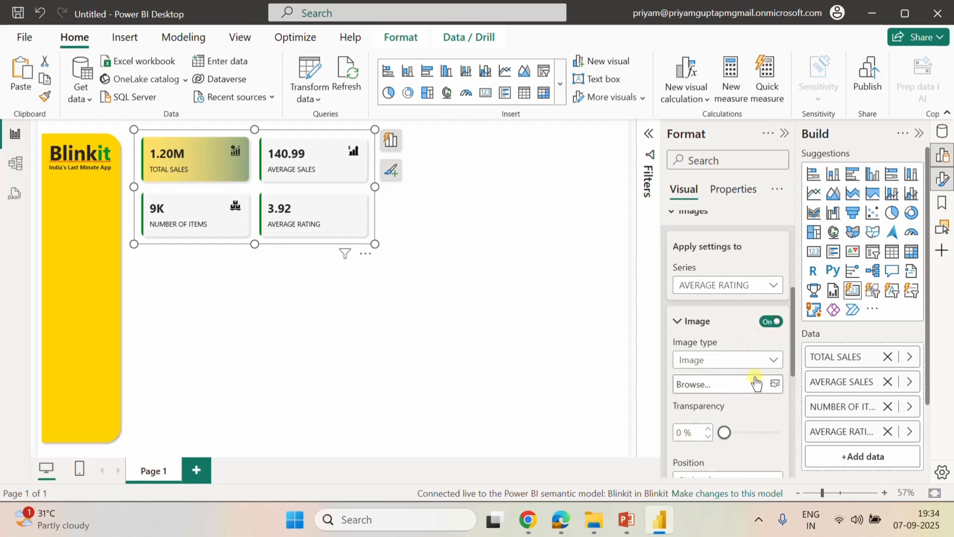
Load the rating (1) picture from the Blinkit folder as the AVERAGE RATING card's image.
{"action": "left_click", "coordinate": [775, 383]}
{"action": "left_click", "coordinate": [425, 135]}
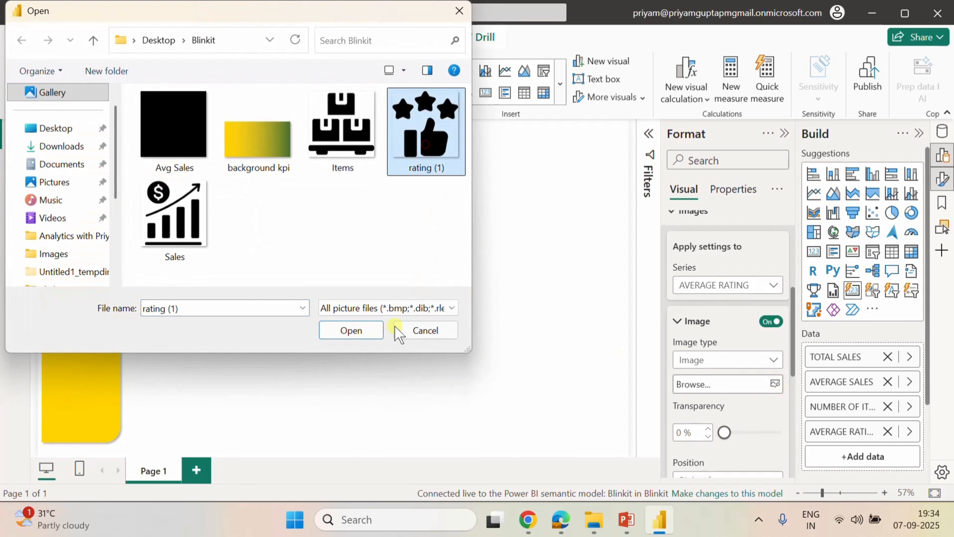
{"action": "left_click", "coordinate": [352, 330]}
Set the AVERAGE RATING card image's size to 25 px and its vertical alignment to top.
{"action": "scroll", "coordinate": [732, 372], "scroll_direction": "down", "scroll_amount": 6}
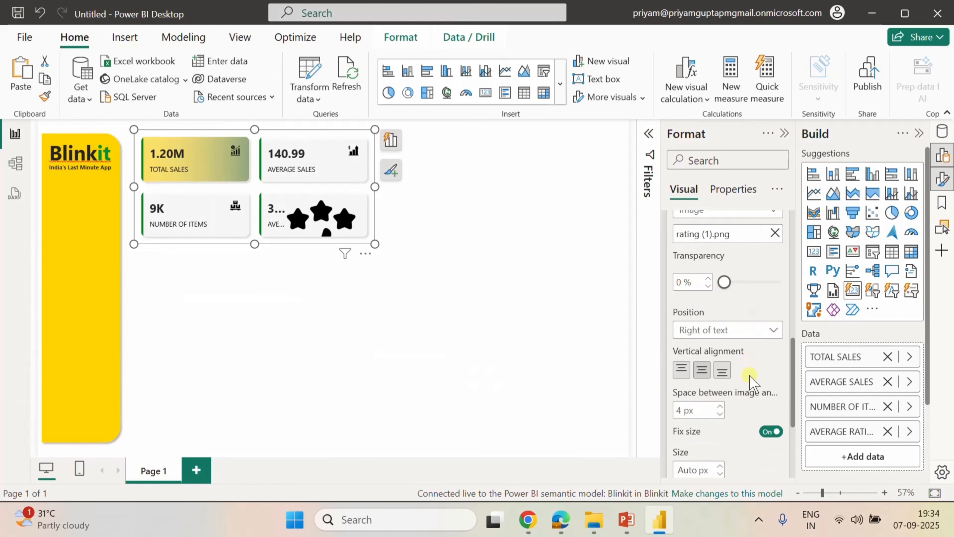
{"action": "left_click", "coordinate": [682, 396]}
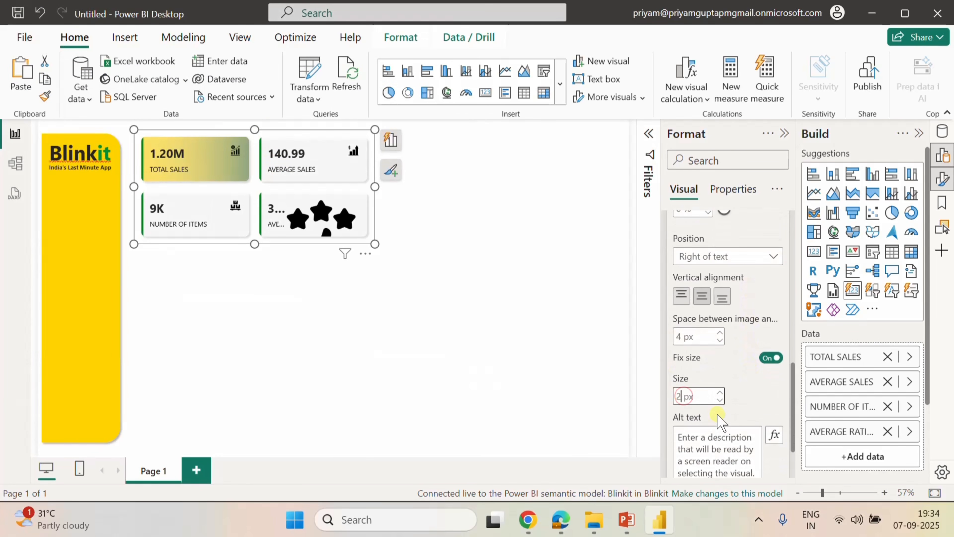
{"action": "type", "text": "25"}
{"action": "key", "text": "Return"}
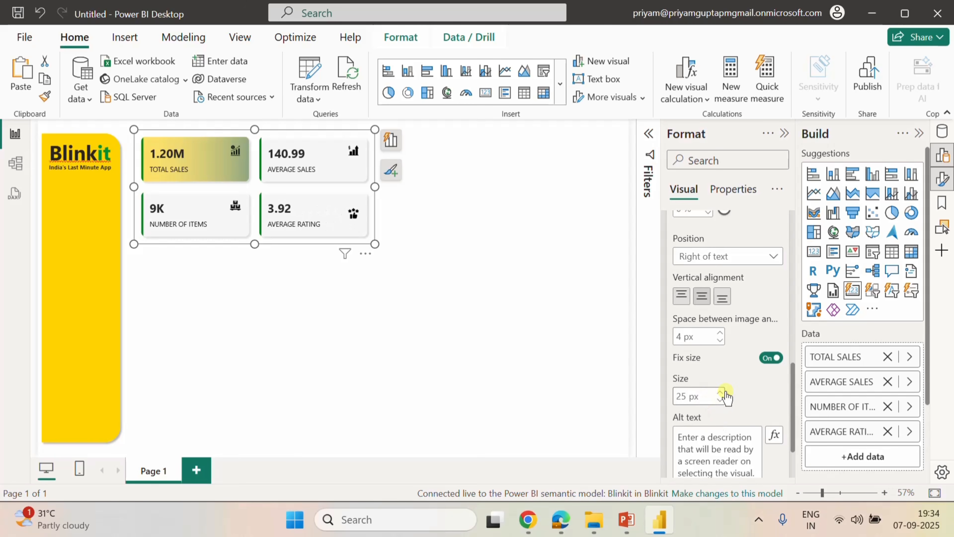
{"action": "left_click", "coordinate": [682, 296]}
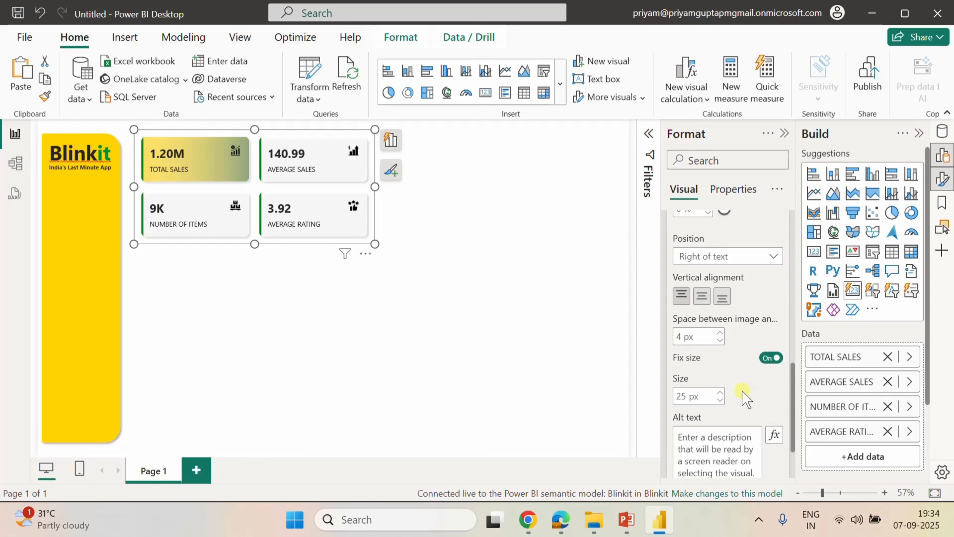
{"action": "left_click", "coordinate": [509, 219]}
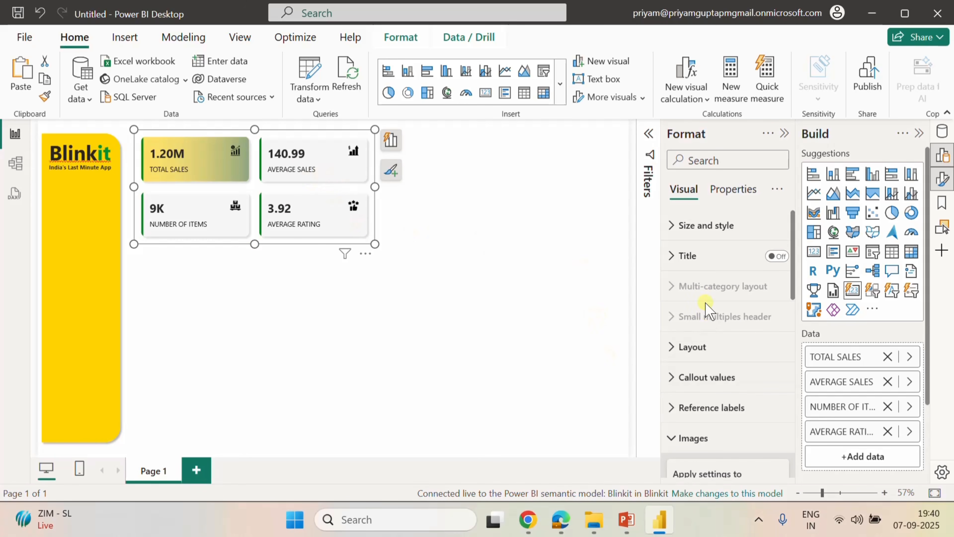
Look through the visual's image, card and data format settings for number formatting options, including those of the AVERAGE SALES card.
{"action": "scroll", "coordinate": [724, 306], "scroll_direction": "down", "scroll_amount": 5}
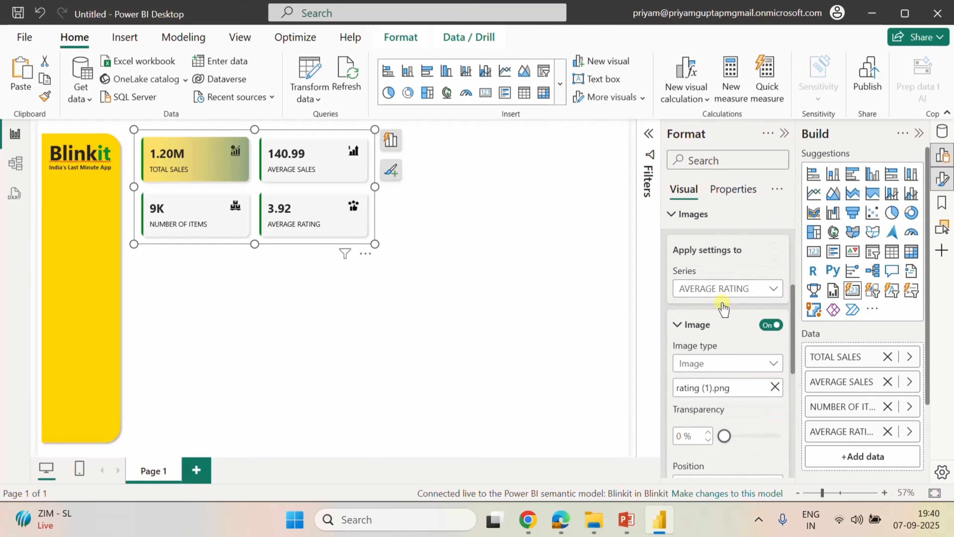
{"action": "scroll", "coordinate": [724, 306], "scroll_direction": "up", "scroll_amount": 5}
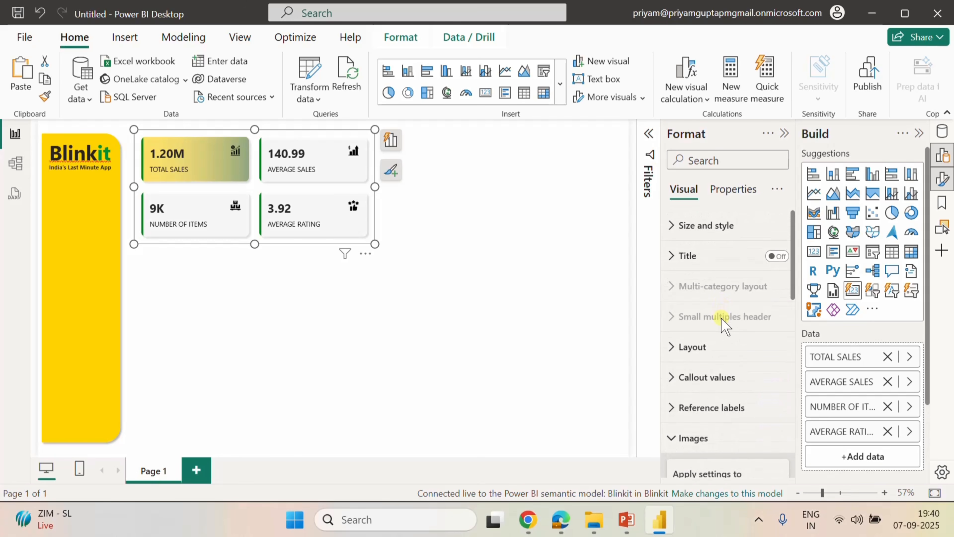
{"action": "scroll", "coordinate": [724, 376], "scroll_direction": "down", "scroll_amount": 10}
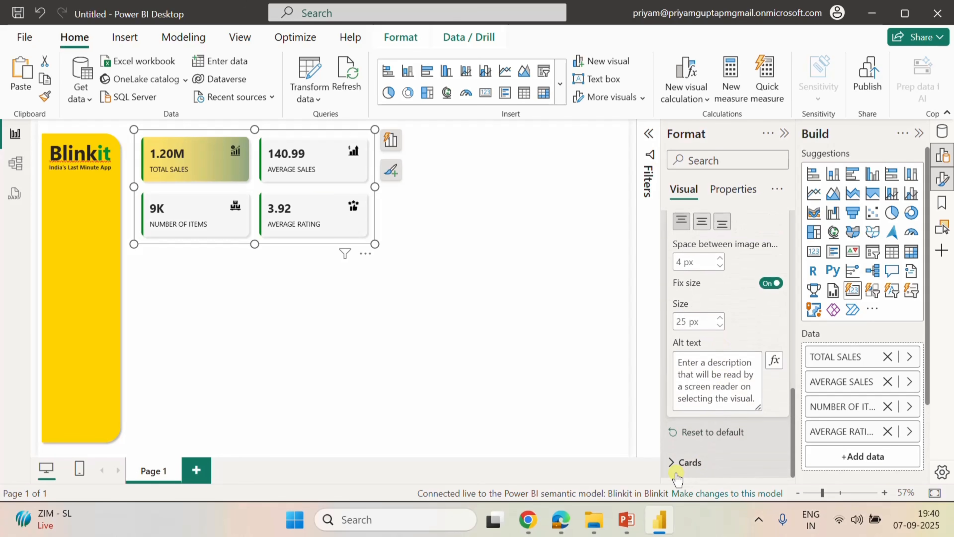
{"action": "left_click", "coordinate": [682, 468]}
{"action": "scroll", "coordinate": [724, 458], "scroll_direction": "down", "scroll_amount": 3}
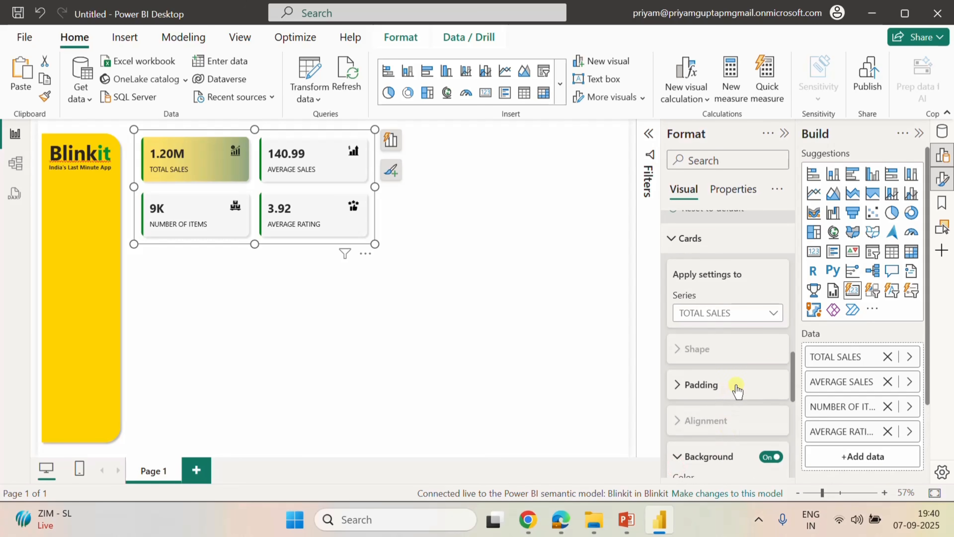
{"action": "scroll", "coordinate": [738, 391], "scroll_direction": "down", "scroll_amount": 3}
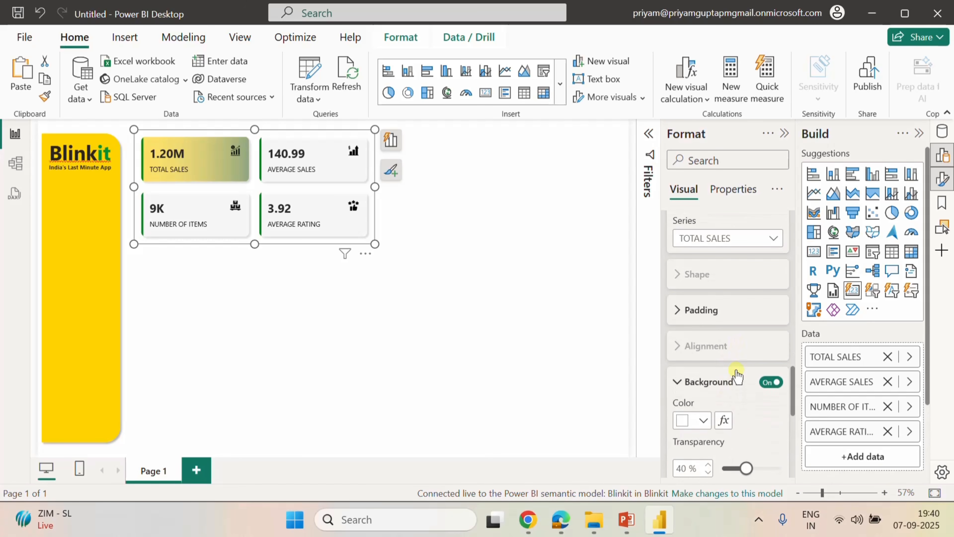
{"action": "left_click", "coordinate": [741, 241]}
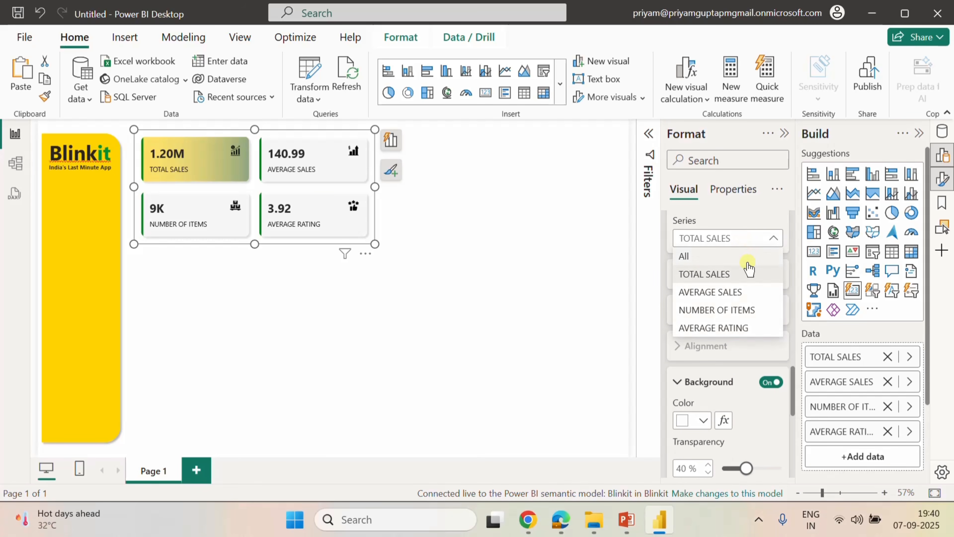
{"action": "left_click", "coordinate": [737, 296]}
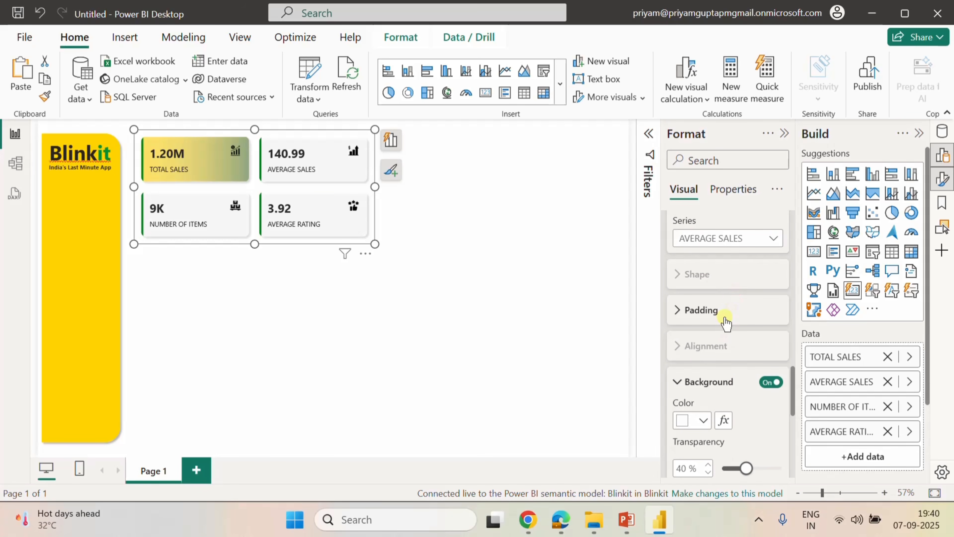
{"action": "scroll", "coordinate": [752, 361], "scroll_direction": "down", "scroll_amount": 7}
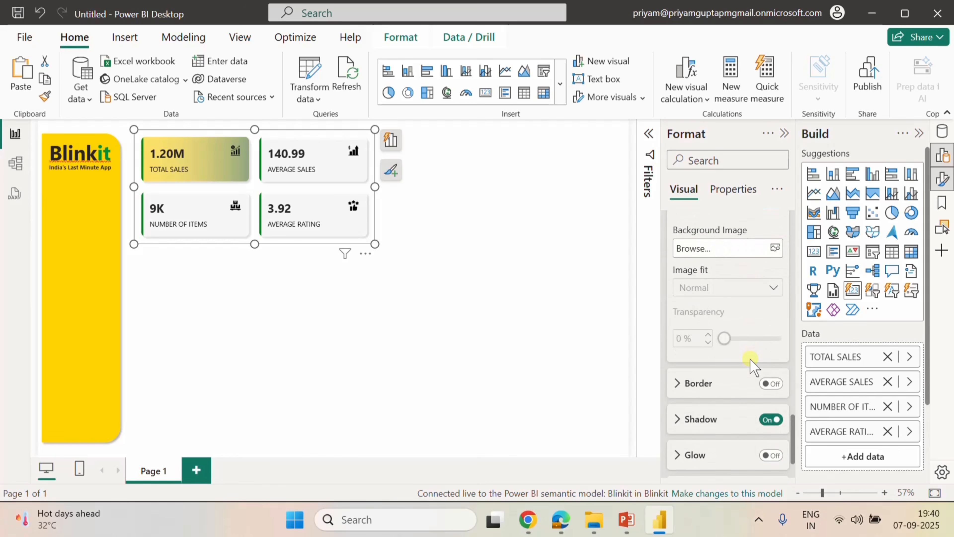
{"action": "scroll", "coordinate": [751, 364], "scroll_direction": "up", "scroll_amount": 7}
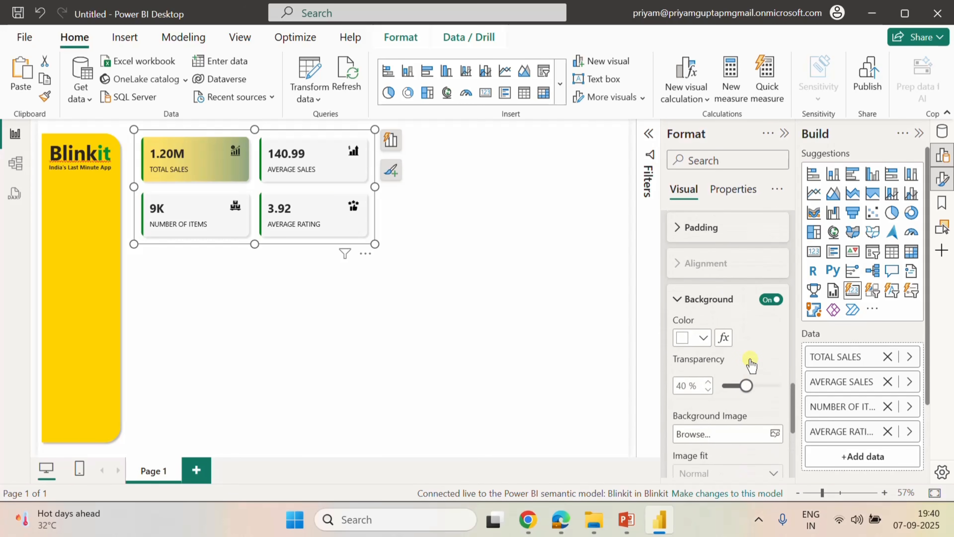
{"action": "scroll", "coordinate": [750, 362], "scroll_direction": "up", "scroll_amount": 6}
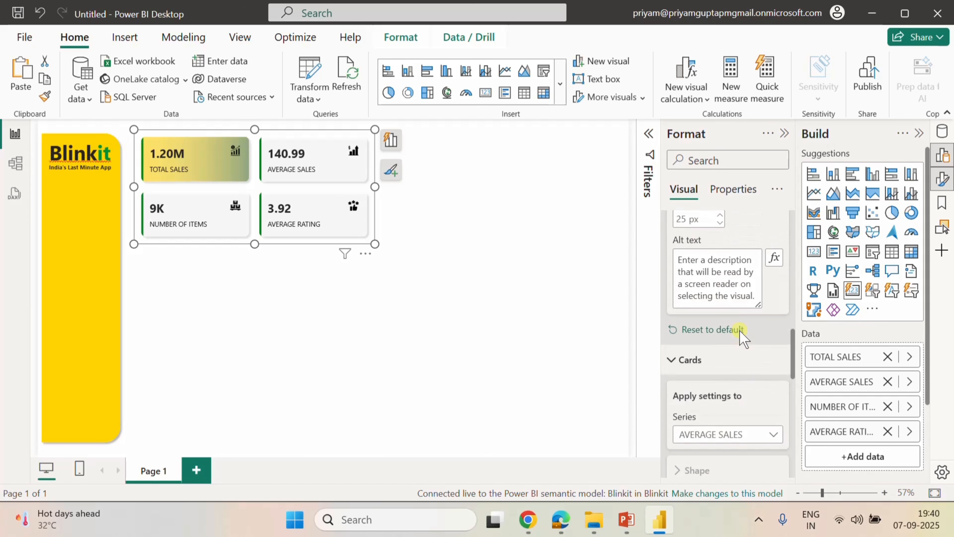
{"action": "scroll", "coordinate": [740, 333], "scroll_direction": "down", "scroll_amount": 8}
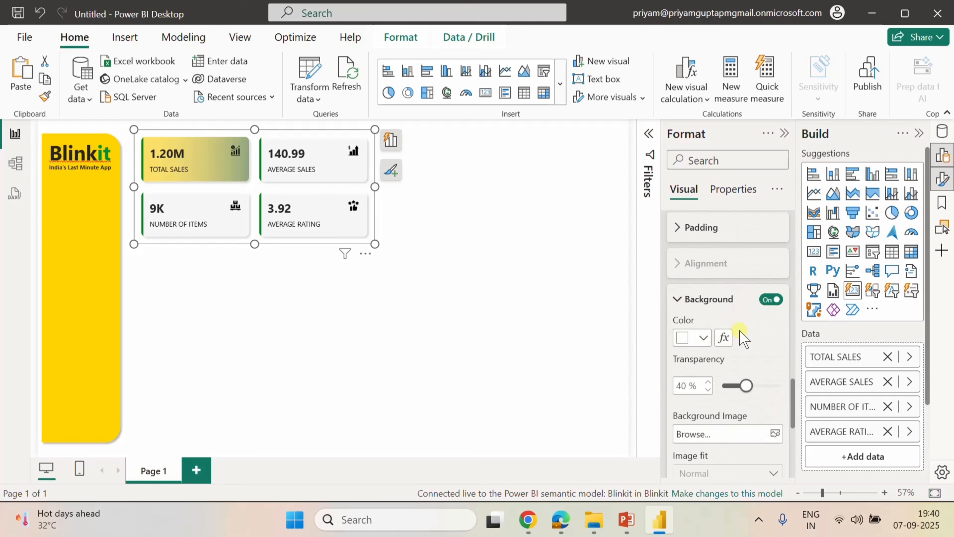
{"action": "scroll", "coordinate": [740, 334], "scroll_direction": "up", "scroll_amount": 3}
{"action": "left_click", "coordinate": [732, 189]}
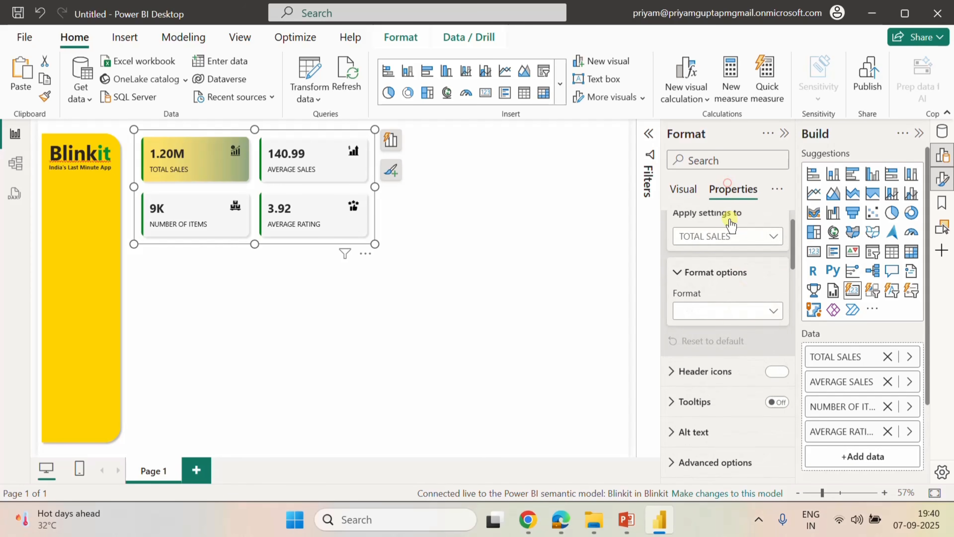
{"action": "scroll", "coordinate": [735, 370], "scroll_direction": "up", "scroll_amount": 2}
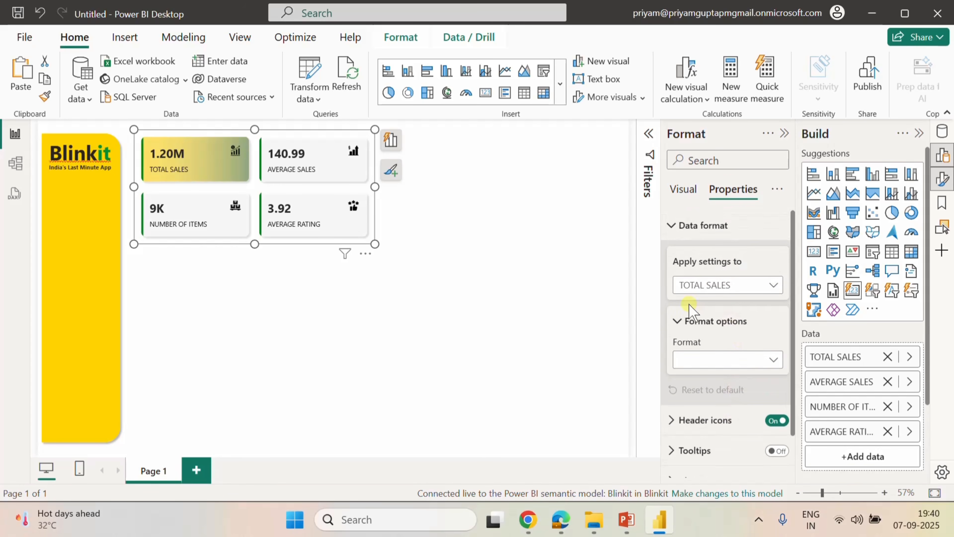
{"action": "left_click", "coordinate": [684, 189]}
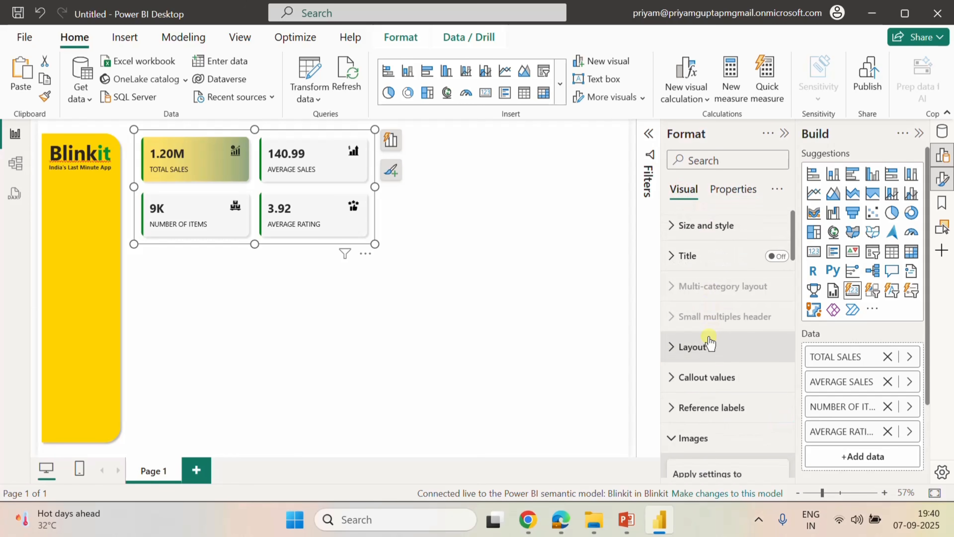
Set the AVERAGE SALES callout value to 0 decimal places.
{"action": "scroll", "coordinate": [691, 330], "scroll_direction": "down", "scroll_amount": 2}
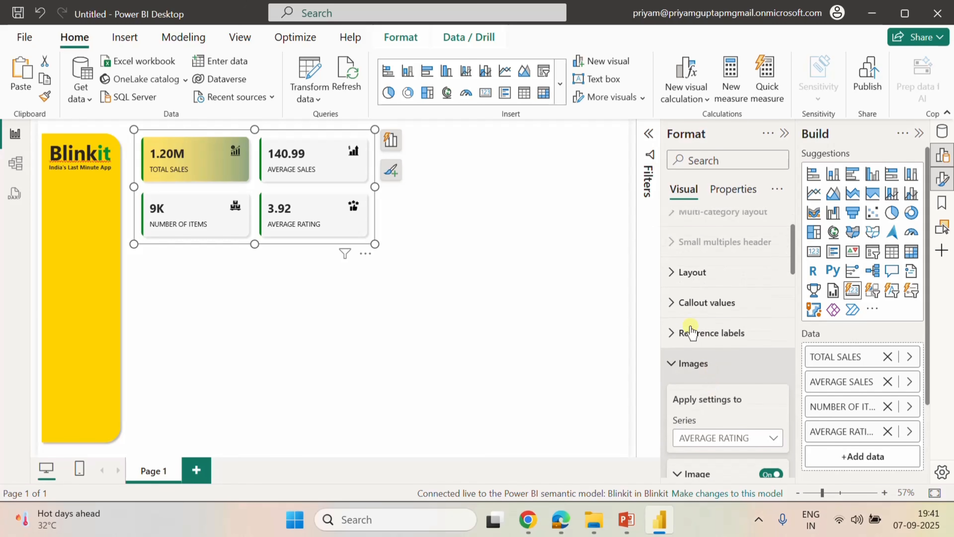
{"action": "left_click", "coordinate": [674, 305]}
{"action": "scroll", "coordinate": [731, 344], "scroll_direction": "down", "scroll_amount": 2}
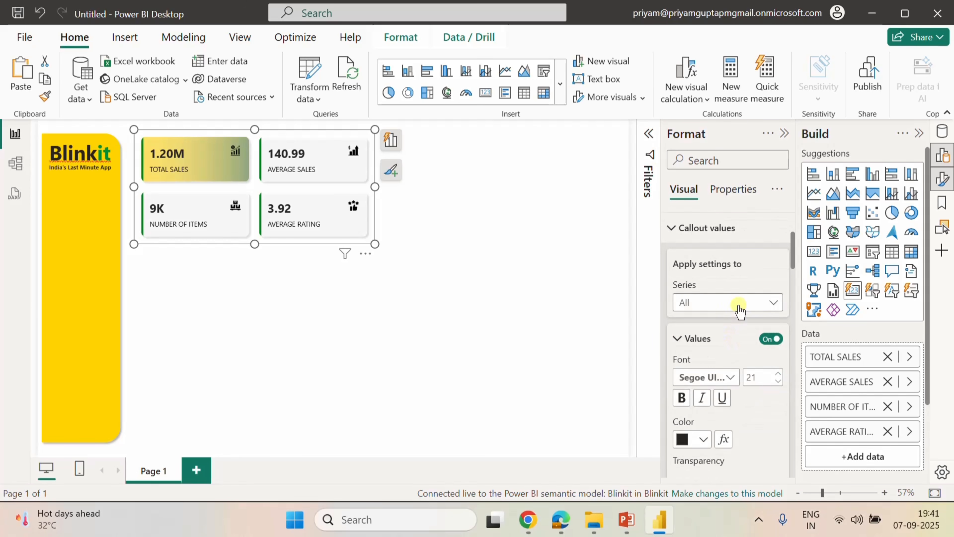
{"action": "left_click", "coordinate": [738, 306]}
{"action": "left_click", "coordinate": [724, 353]}
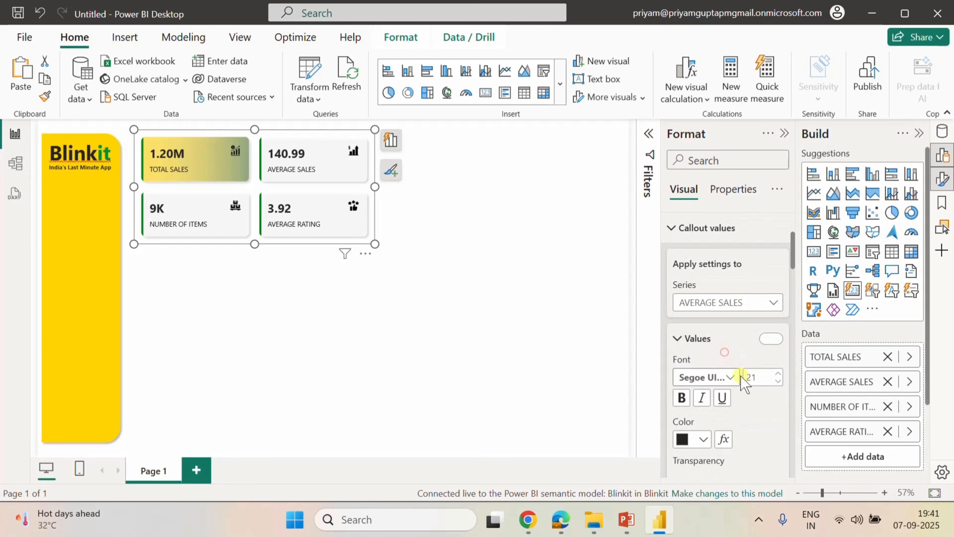
{"action": "scroll", "coordinate": [749, 387], "scroll_direction": "down", "scroll_amount": 6}
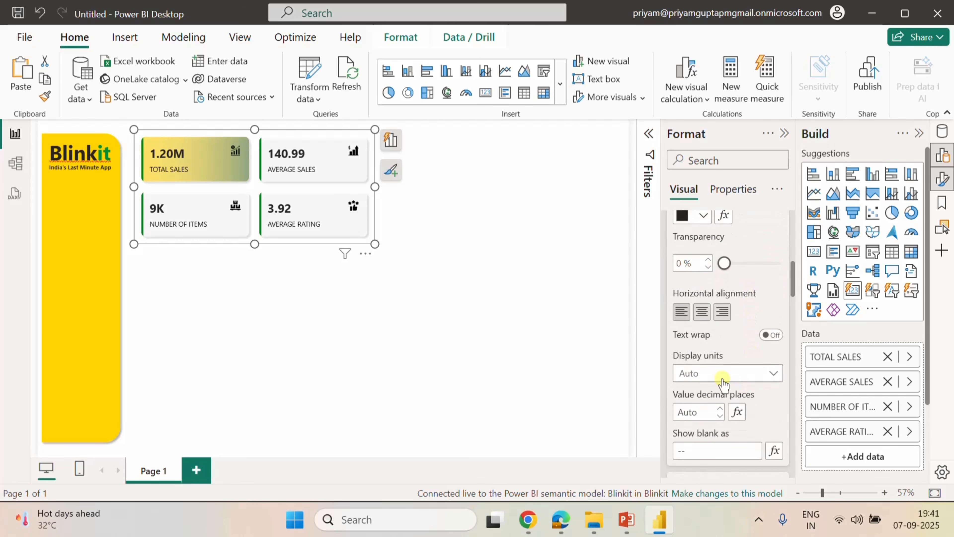
{"action": "scroll", "coordinate": [742, 390], "scroll_direction": "down", "scroll_amount": 2}
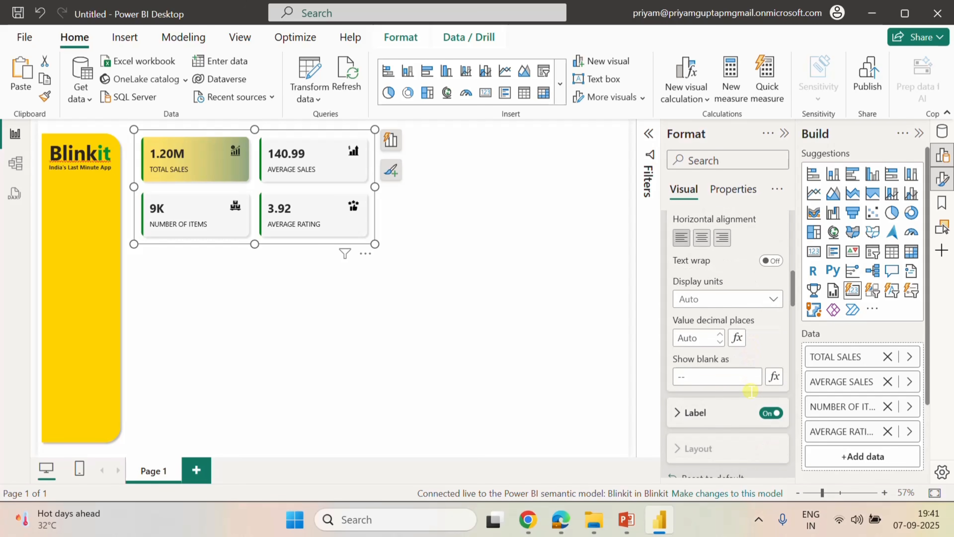
{"action": "left_click", "coordinate": [694, 339]}
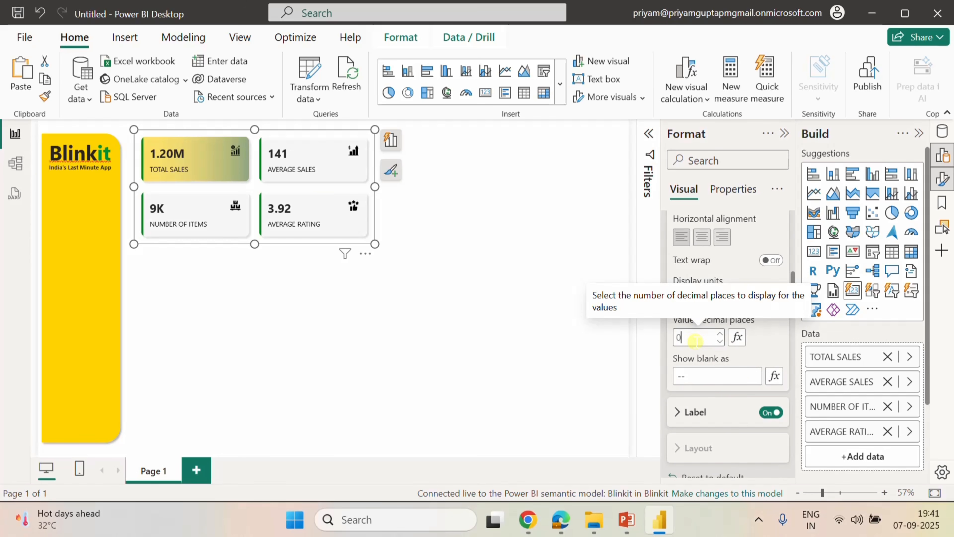
{"action": "left_click", "coordinate": [768, 340]}
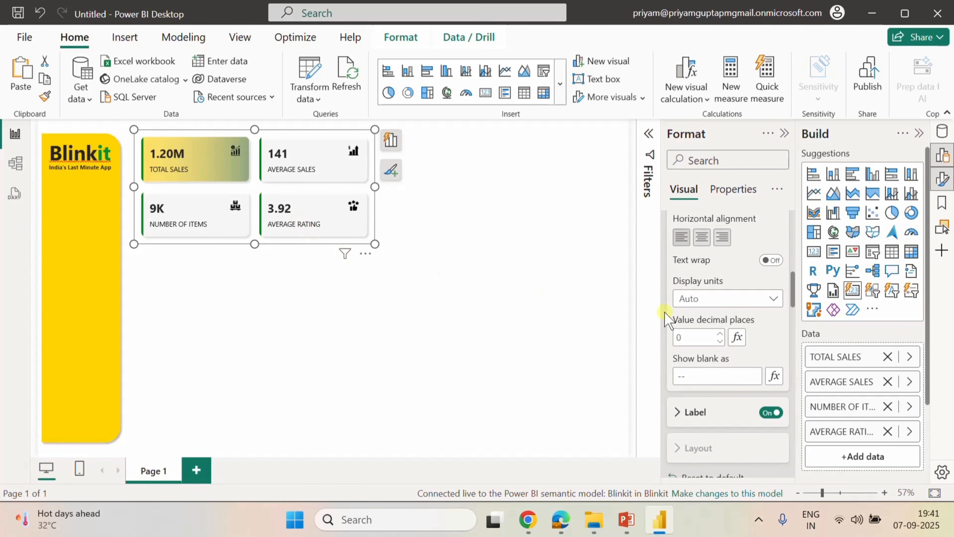
Set the AVERAGE RATING callout value to 1 decimal place.
{"action": "scroll", "coordinate": [736, 292], "scroll_direction": "up", "scroll_amount": 6}
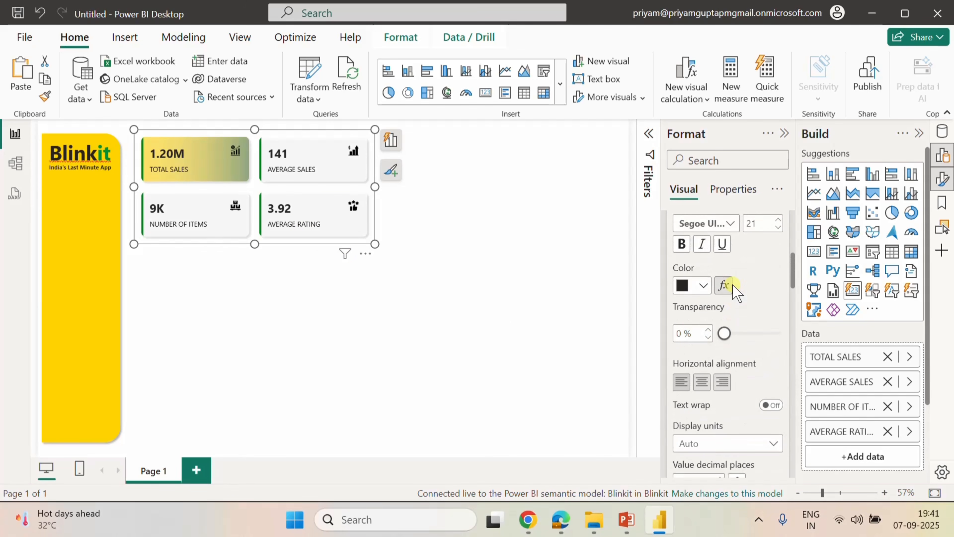
{"action": "left_click", "coordinate": [735, 234]}
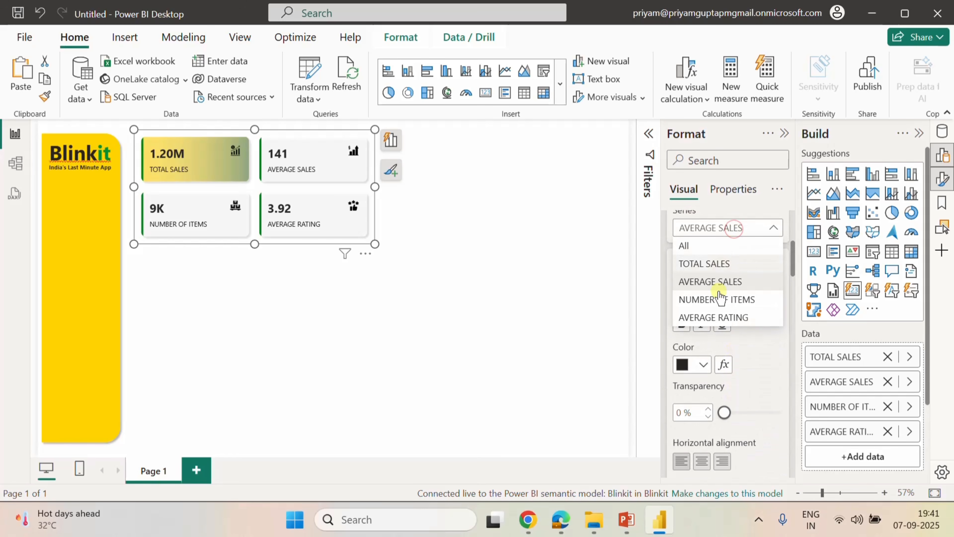
{"action": "left_click", "coordinate": [708, 315]}
{"action": "scroll", "coordinate": [714, 383], "scroll_direction": "down", "scroll_amount": 4}
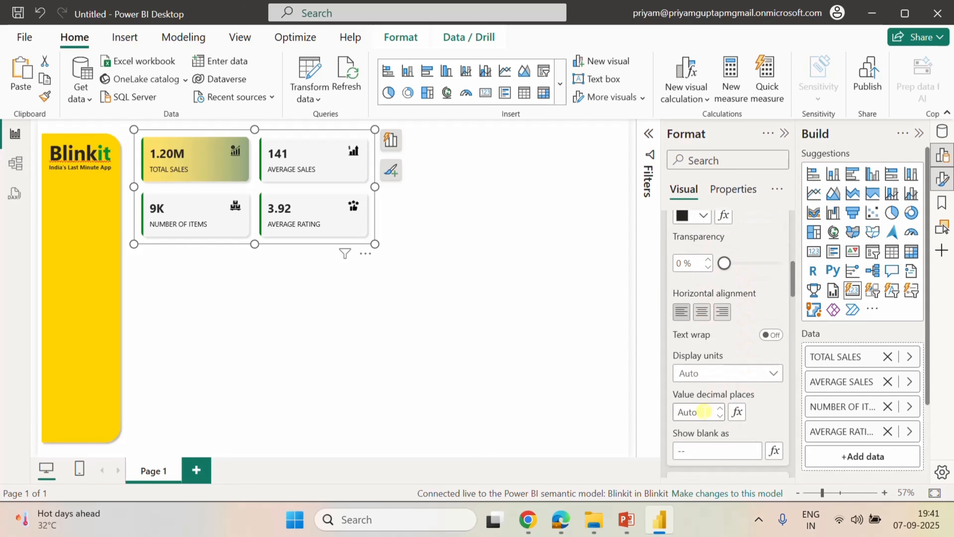
{"action": "scroll", "coordinate": [691, 376], "scroll_direction": "down", "scroll_amount": 2}
{"action": "left_click", "coordinate": [686, 338]}
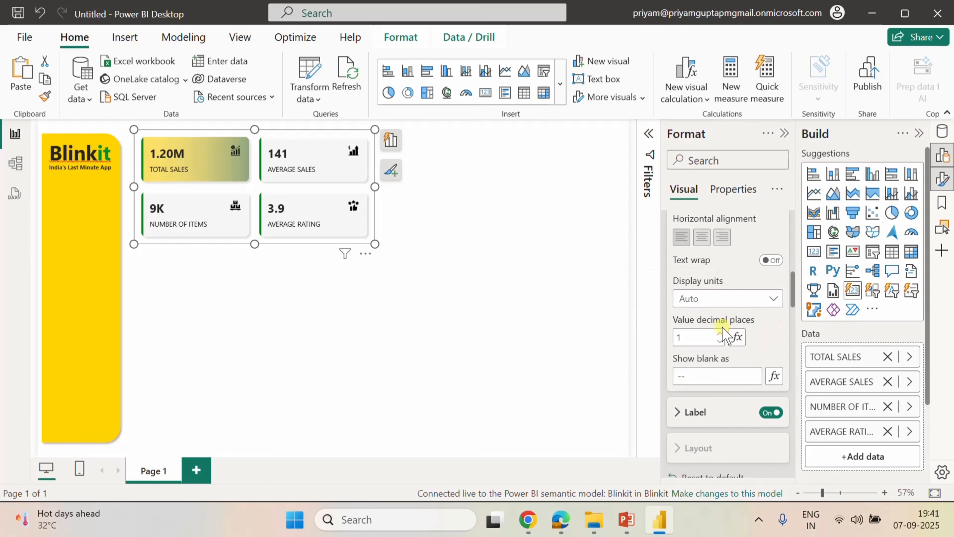
Set the NUMBER OF ITEMS callout value to 0 decimal places with display units None, and collapse the callout value settings.
{"action": "scroll", "coordinate": [713, 327], "scroll_direction": "up", "scroll_amount": 5}
{"action": "scroll", "coordinate": [713, 328], "scroll_direction": "up", "scroll_amount": 2}
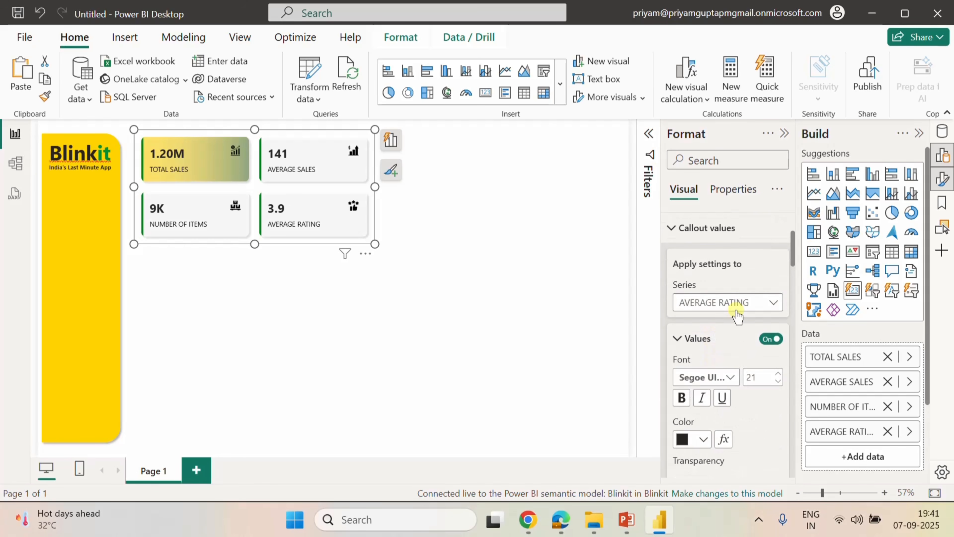
{"action": "left_click", "coordinate": [732, 303]}
{"action": "left_click", "coordinate": [706, 374]}
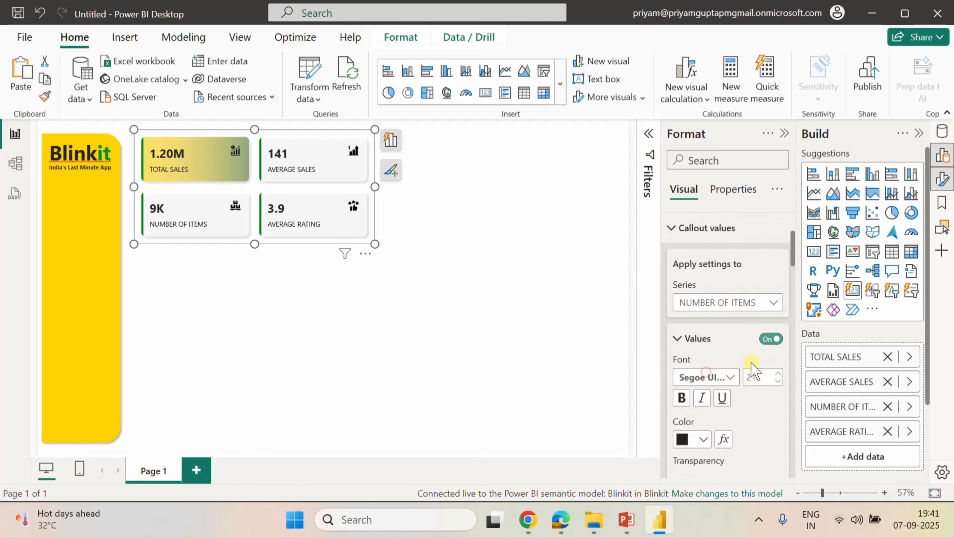
{"action": "scroll", "coordinate": [750, 366], "scroll_direction": "down", "scroll_amount": 5}
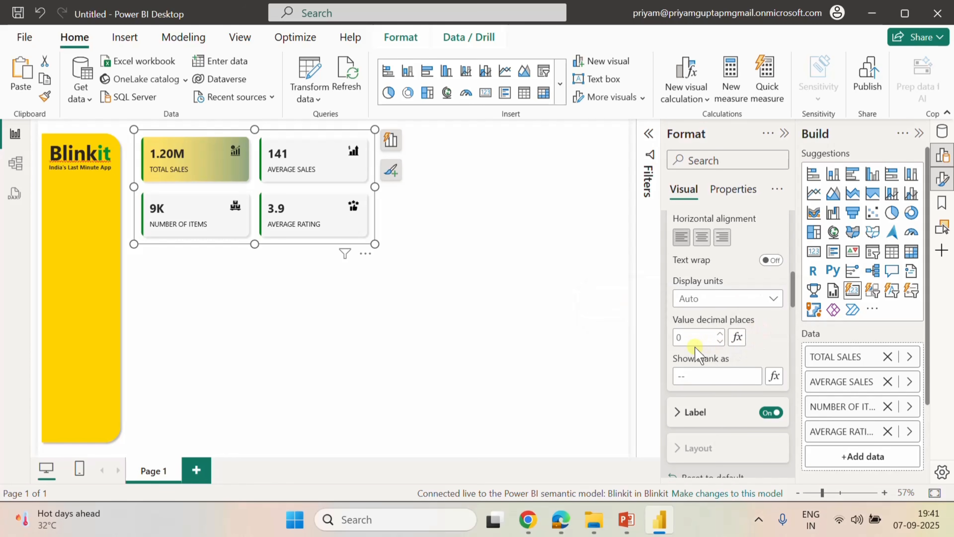
{"action": "left_click", "coordinate": [713, 305]}
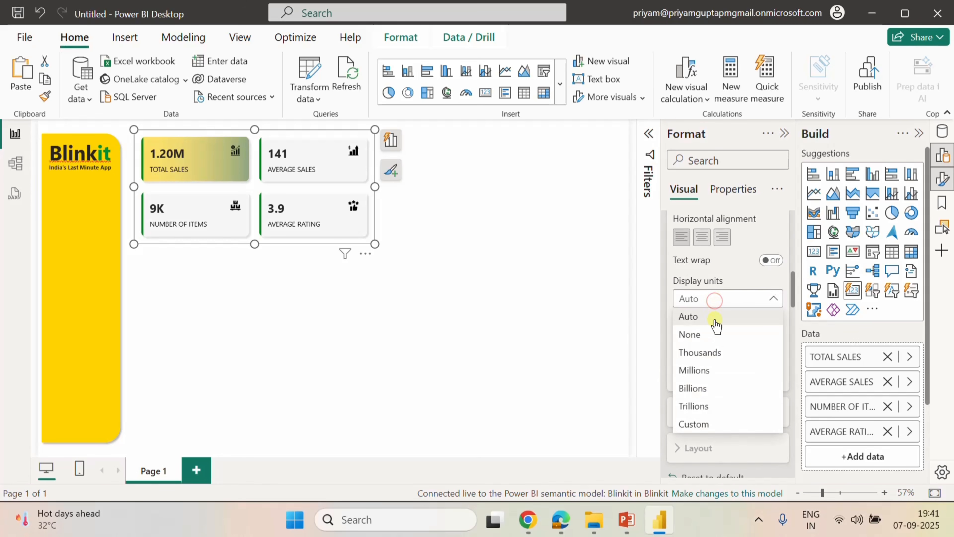
{"action": "left_click", "coordinate": [704, 334]}
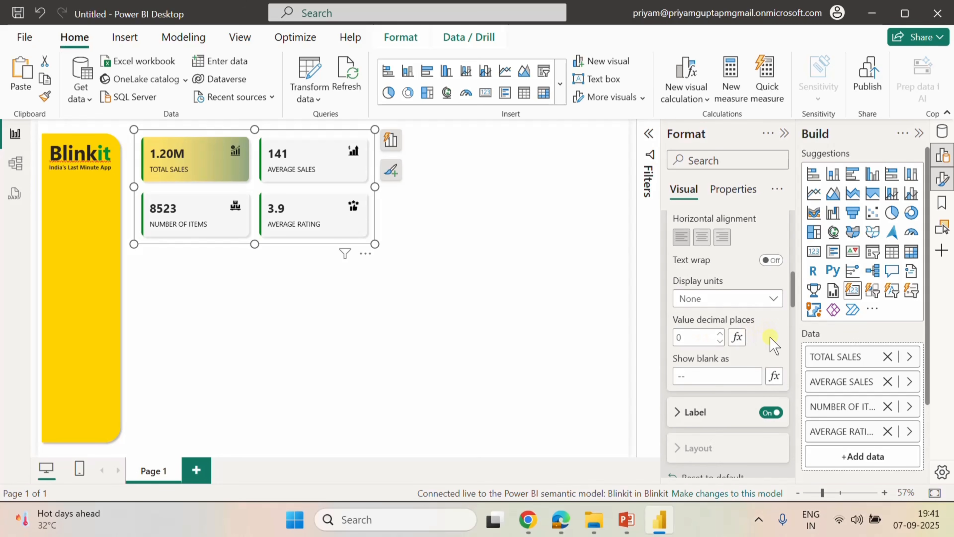
{"action": "scroll", "coordinate": [771, 354], "scroll_direction": "up", "scroll_amount": 2}
{"action": "scroll", "coordinate": [746, 342], "scroll_direction": "up", "scroll_amount": 6}
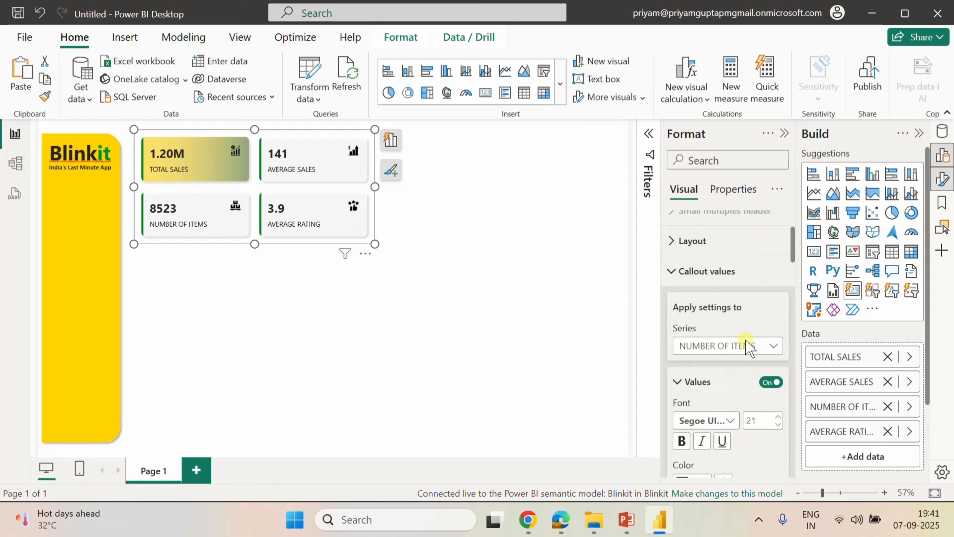
{"action": "left_click", "coordinate": [679, 379]}
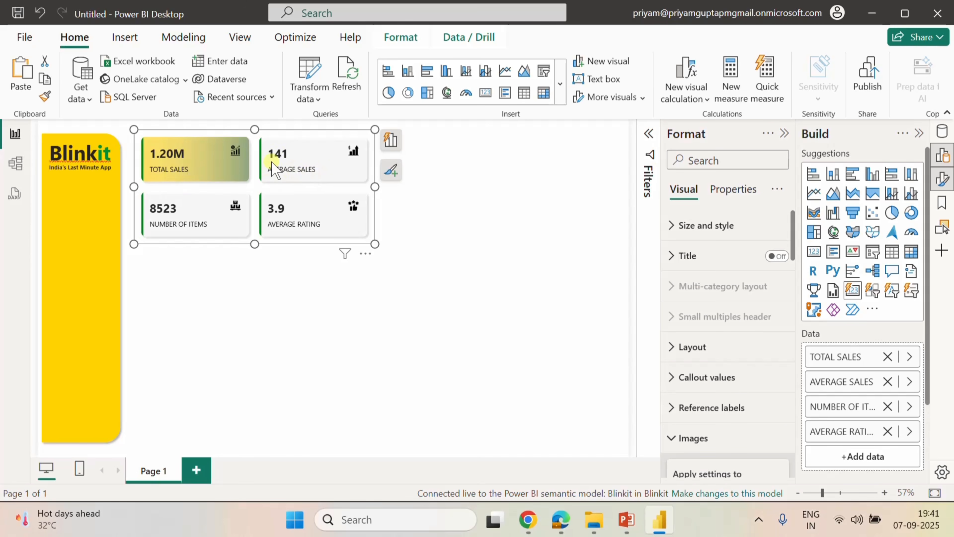
Set the data format of the TOTAL SALES series to Currency.
{"action": "left_click", "coordinate": [731, 191]}
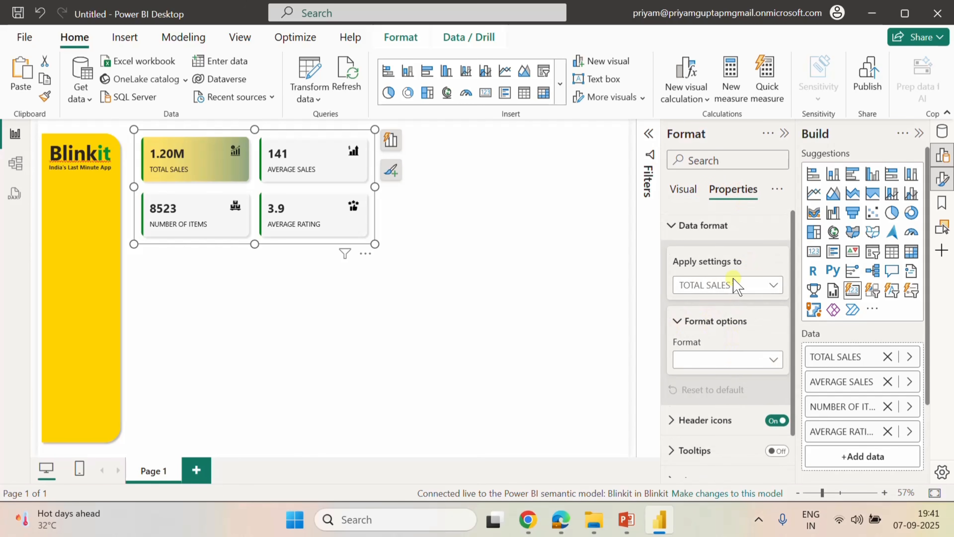
{"action": "left_click", "coordinate": [748, 359]}
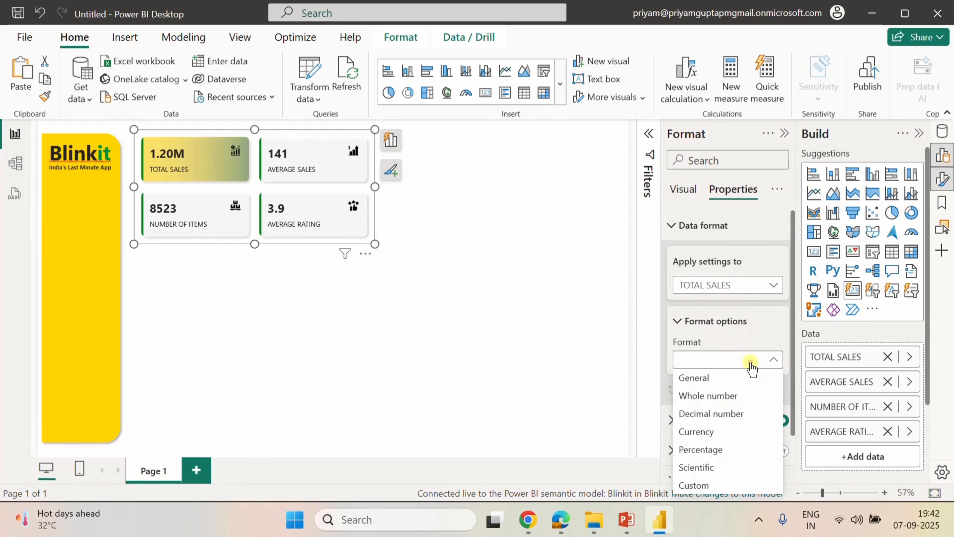
{"action": "left_click", "coordinate": [714, 432]}
{"action": "scroll", "coordinate": [723, 417], "scroll_direction": "down", "scroll_amount": 2}
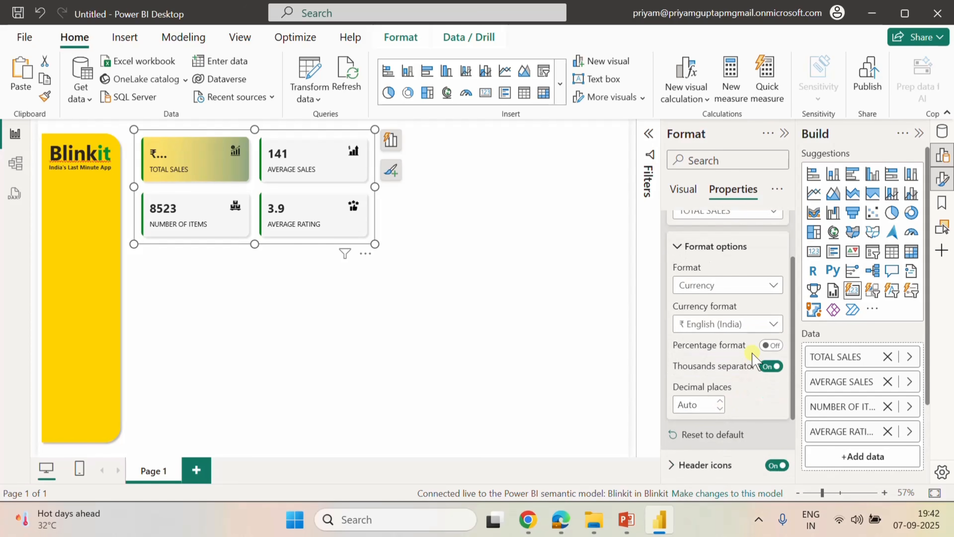
Set the currency format of the TOTAL SALES series to $ English (Guyana).
{"action": "left_click", "coordinate": [747, 327]}
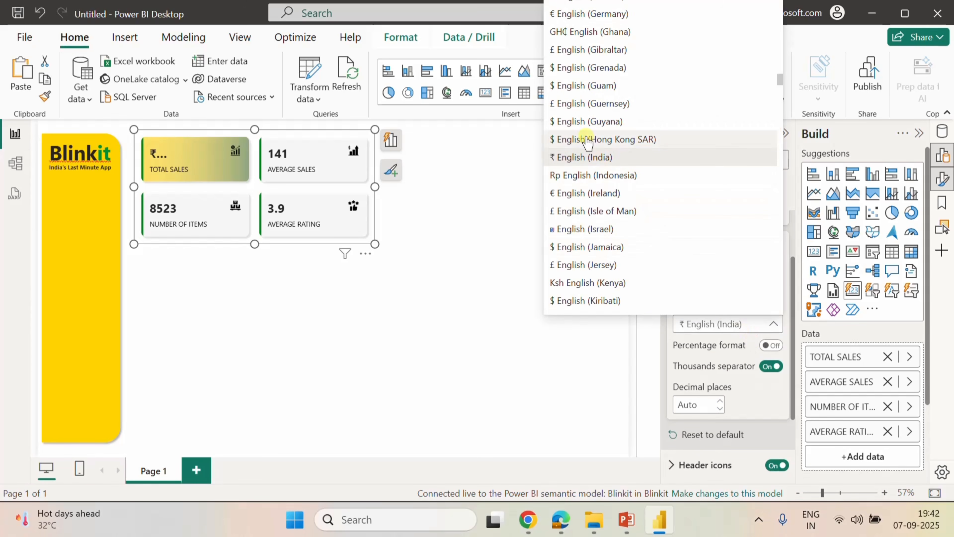
{"action": "left_click", "coordinate": [587, 120]}
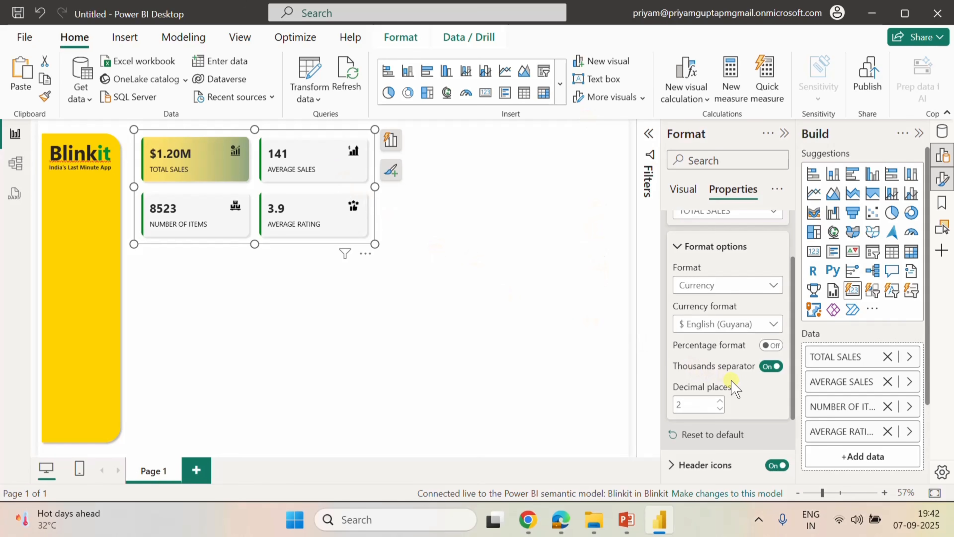
Set the data format of the AVERAGE SALES series to Currency with the $ English (Guyana) currency format, and deselect the card visual.
{"action": "scroll", "coordinate": [735, 387], "scroll_direction": "up", "scroll_amount": 2}
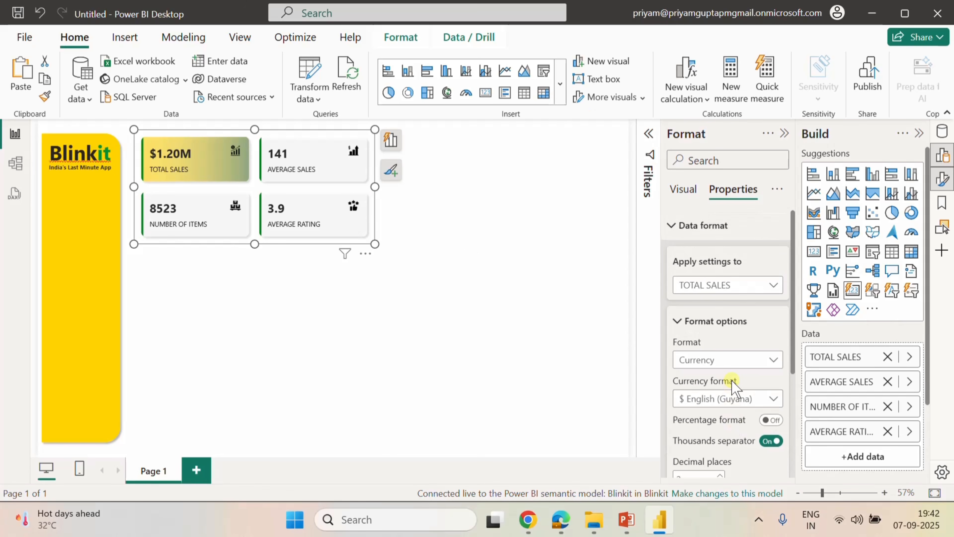
{"action": "left_click", "coordinate": [735, 284]}
{"action": "left_click", "coordinate": [709, 321]}
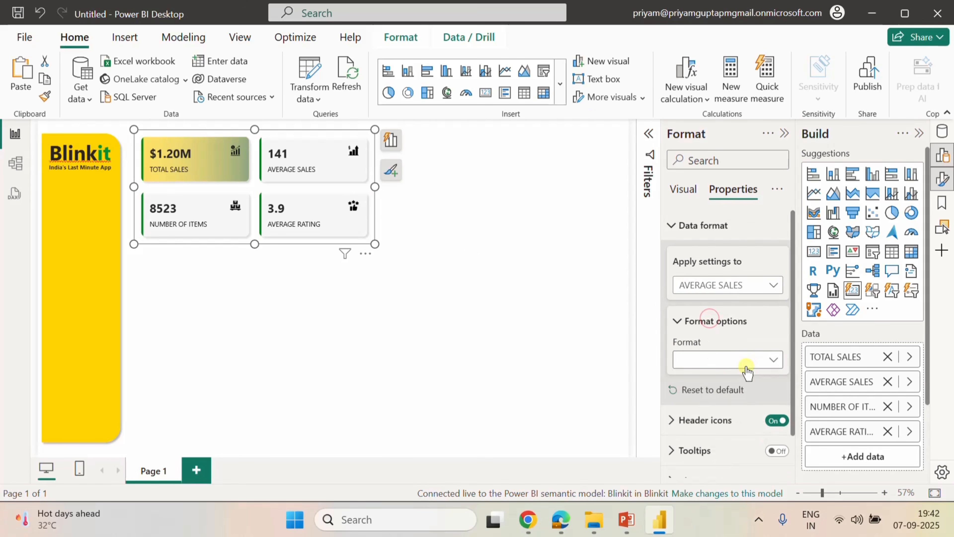
{"action": "left_click", "coordinate": [747, 360]}
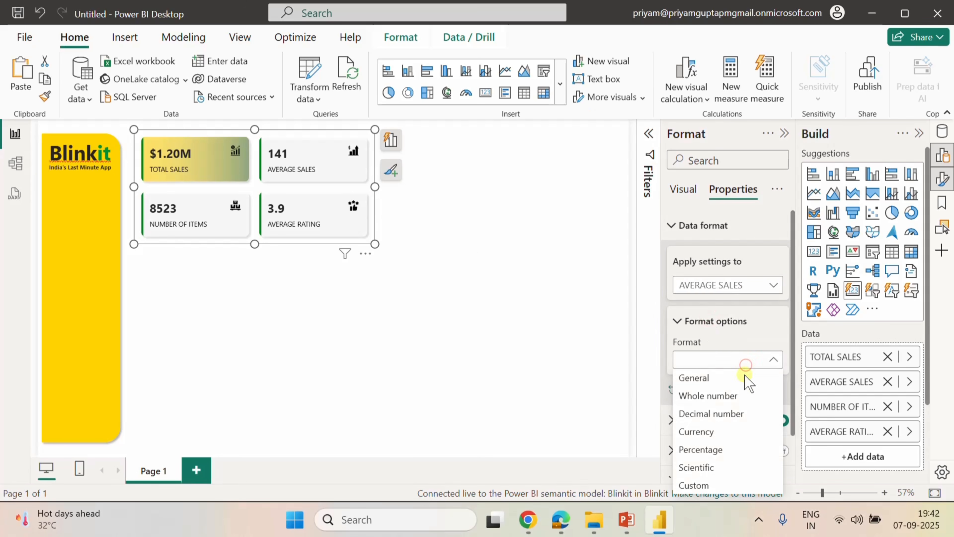
{"action": "left_click", "coordinate": [708, 439]}
{"action": "scroll", "coordinate": [725, 406], "scroll_direction": "down", "scroll_amount": 2}
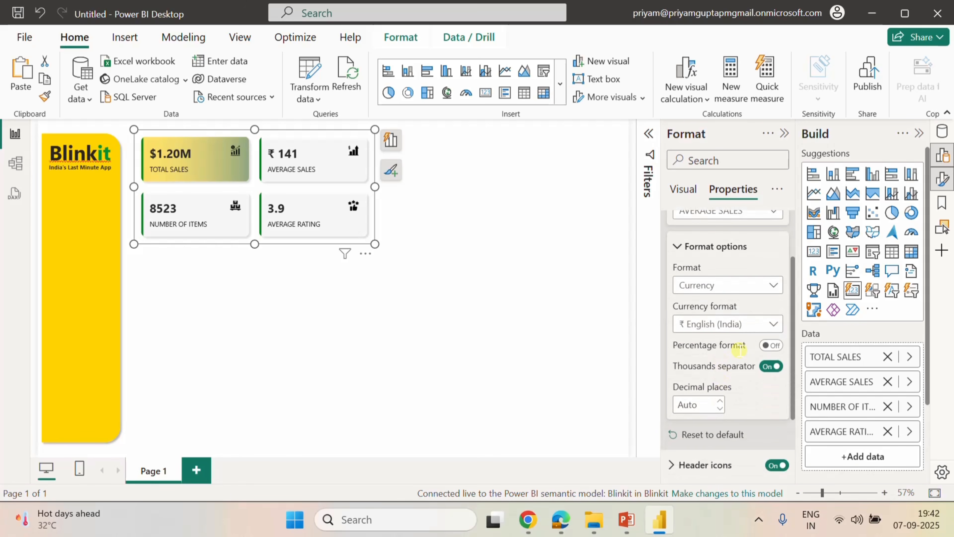
{"action": "left_click", "coordinate": [752, 322]}
{"action": "left_click", "coordinate": [578, 122]}
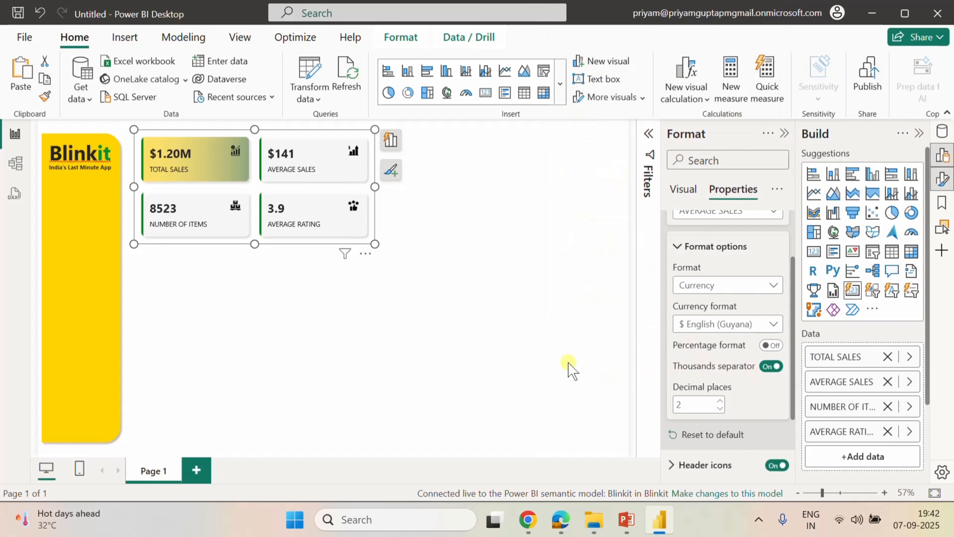
{"action": "scroll", "coordinate": [730, 311], "scroll_direction": "up", "scroll_amount": 2}
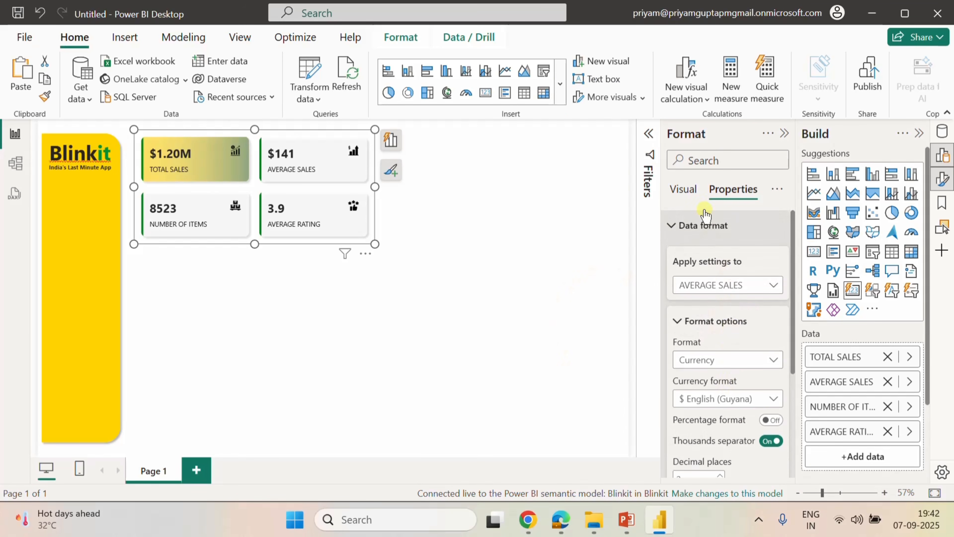
{"action": "left_click", "coordinate": [684, 189]}
{"action": "left_click", "coordinate": [529, 225]}
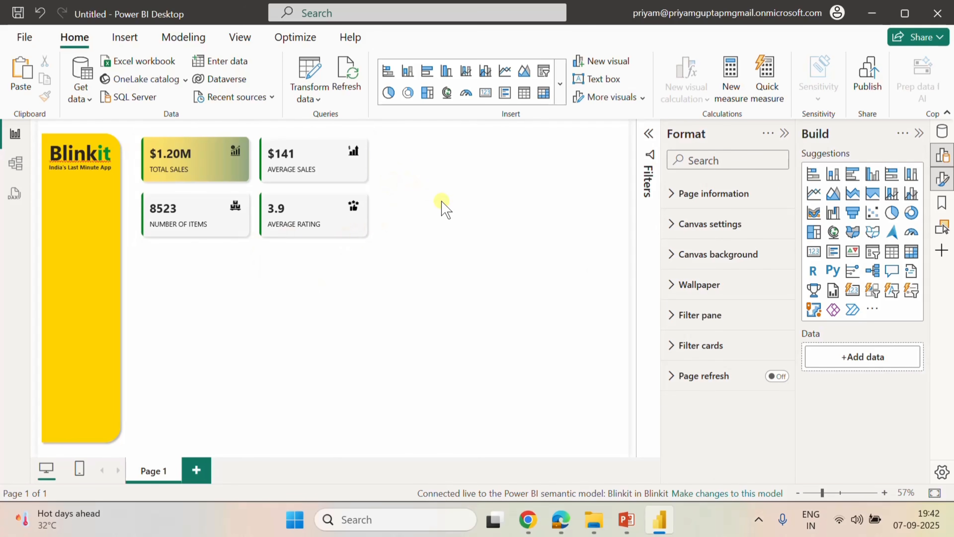
Switch to the Business Requirement Document in PowerPoint and review the requirements on slide 2.
{"action": "mouse_move", "coordinate": [663, 529]}
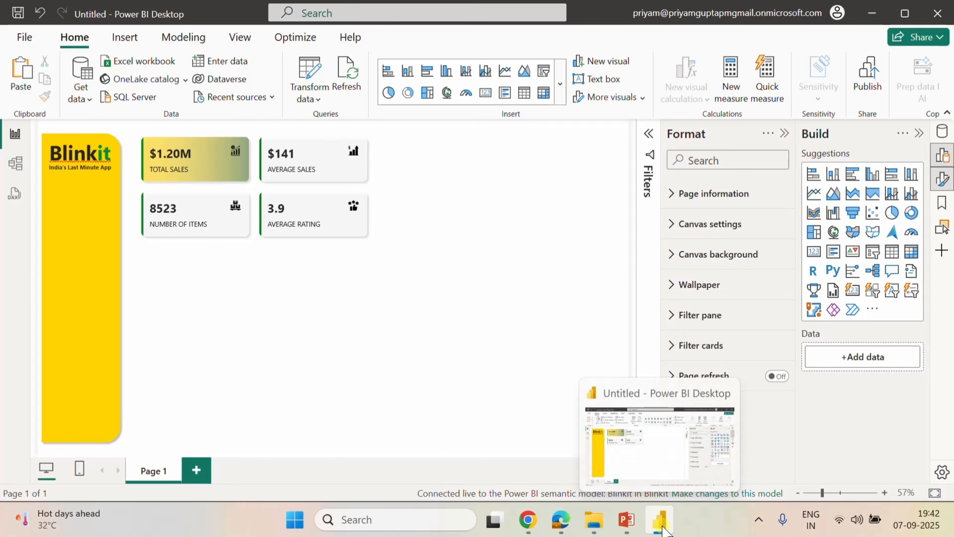
{"action": "mouse_move", "coordinate": [626, 520]}
{"action": "left_click", "coordinate": [693, 451]}
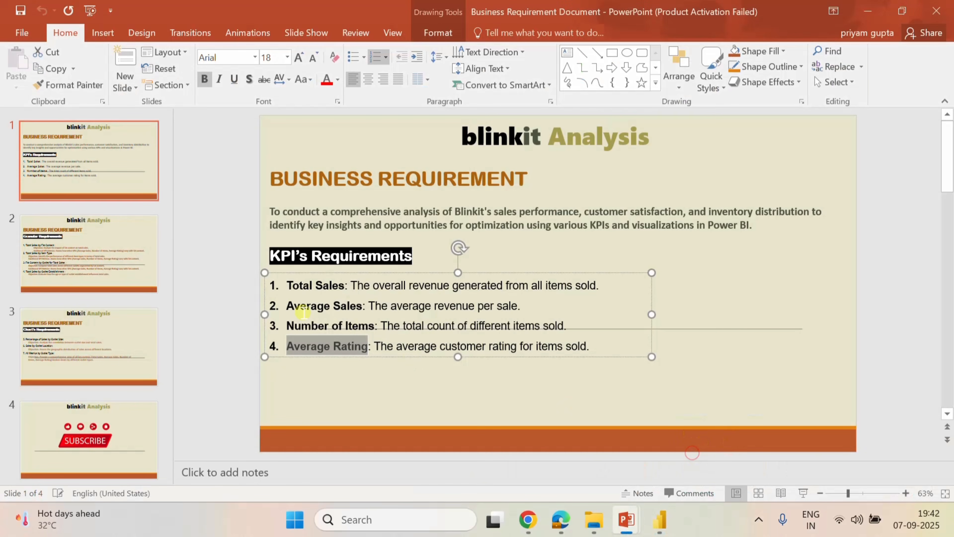
{"action": "left_click", "coordinate": [107, 247]}
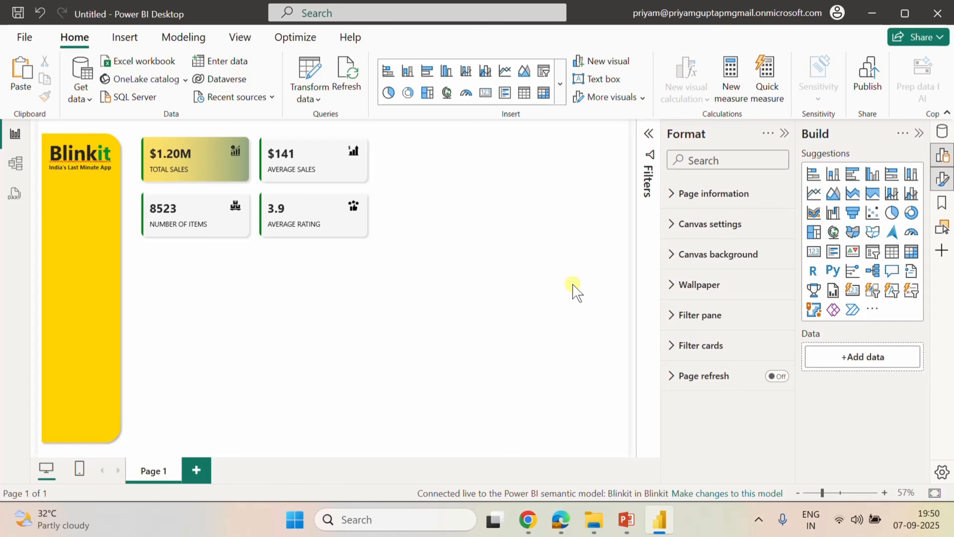
{"action": "left_click", "coordinate": [333, 139]}
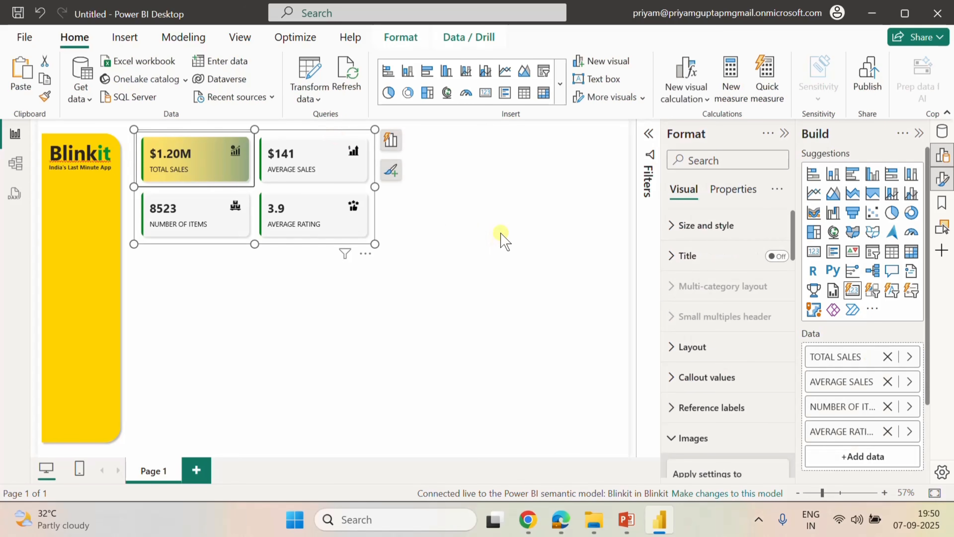
{"action": "left_click", "coordinate": [502, 236]}
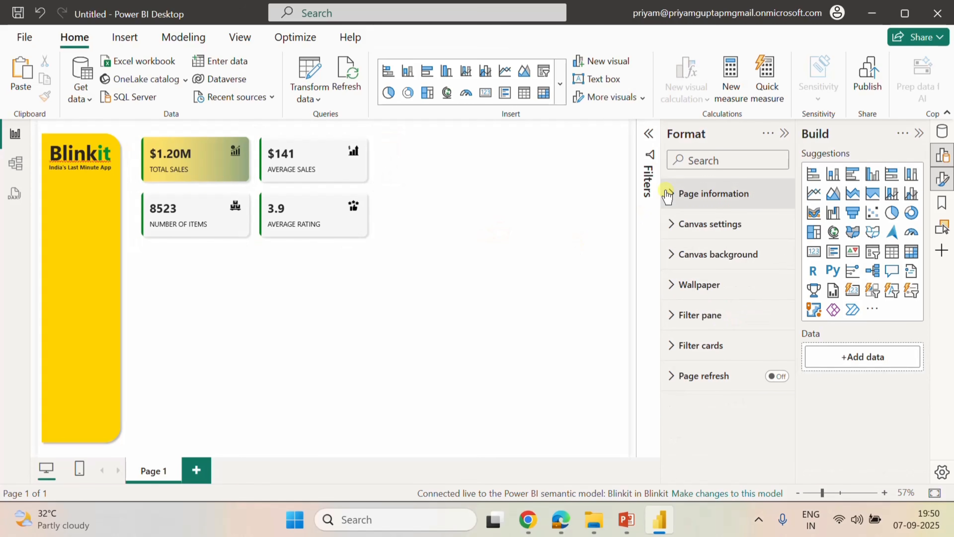
Insert a rounded rectangle shape on the report page below the KPI cards.
{"action": "left_click", "coordinate": [125, 37]}
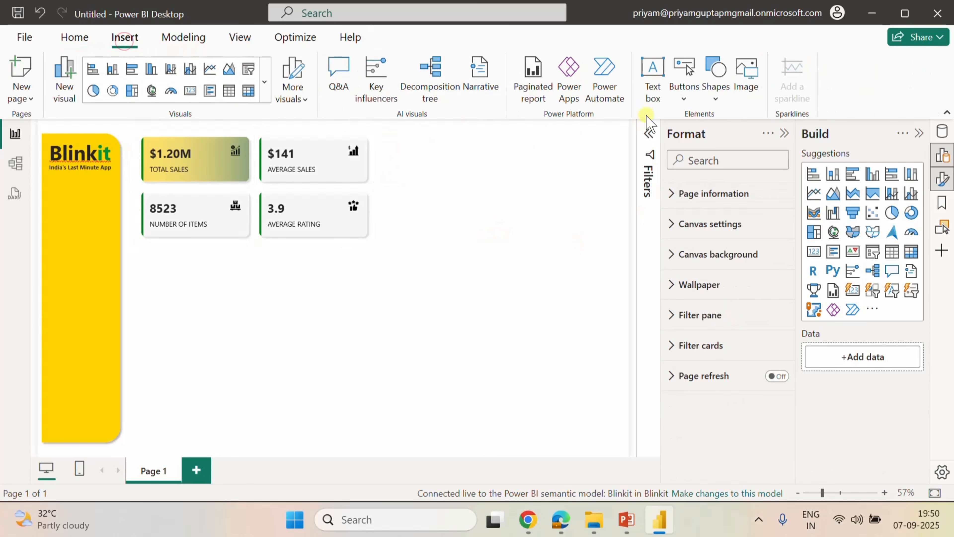
{"action": "left_click", "coordinate": [715, 101]}
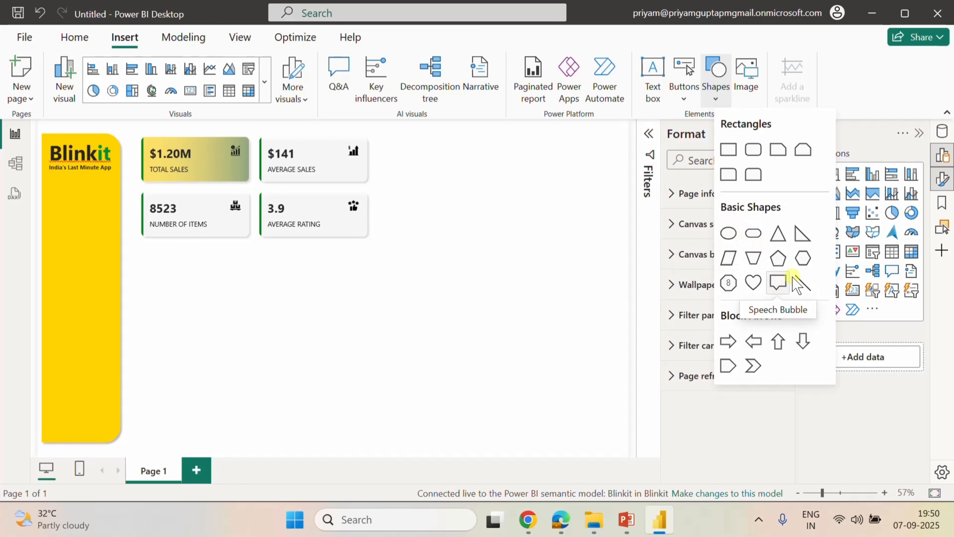
{"action": "left_click", "coordinate": [752, 152]}
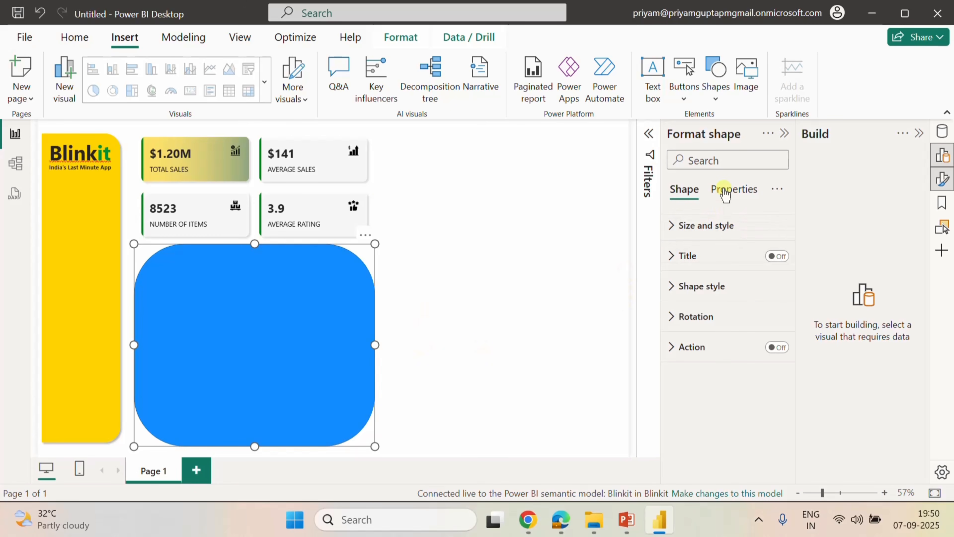
Set the rounded rectangle's height to 500 and its width to 554.
{"action": "left_click", "coordinate": [677, 224]}
{"action": "double_click", "coordinate": [692, 301]}
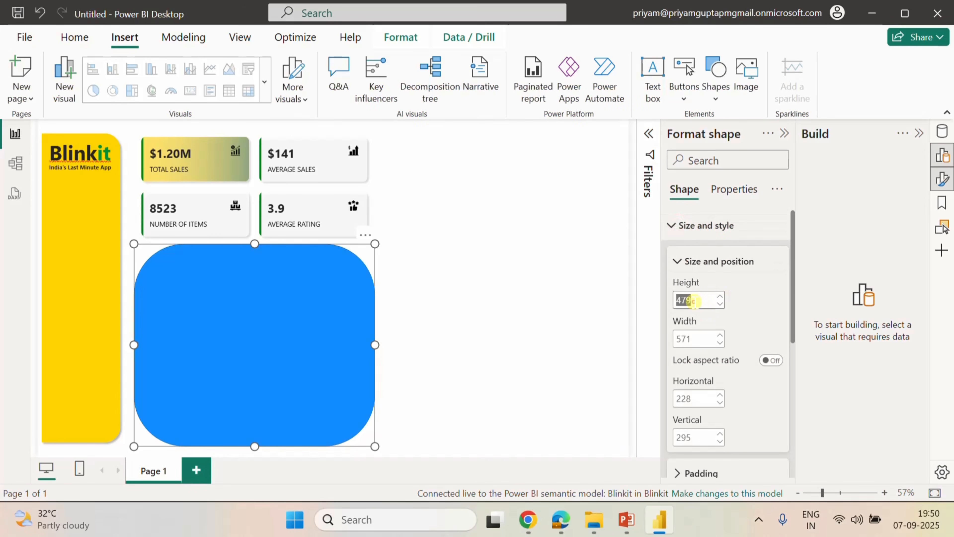
{"action": "type", "text": "500"}
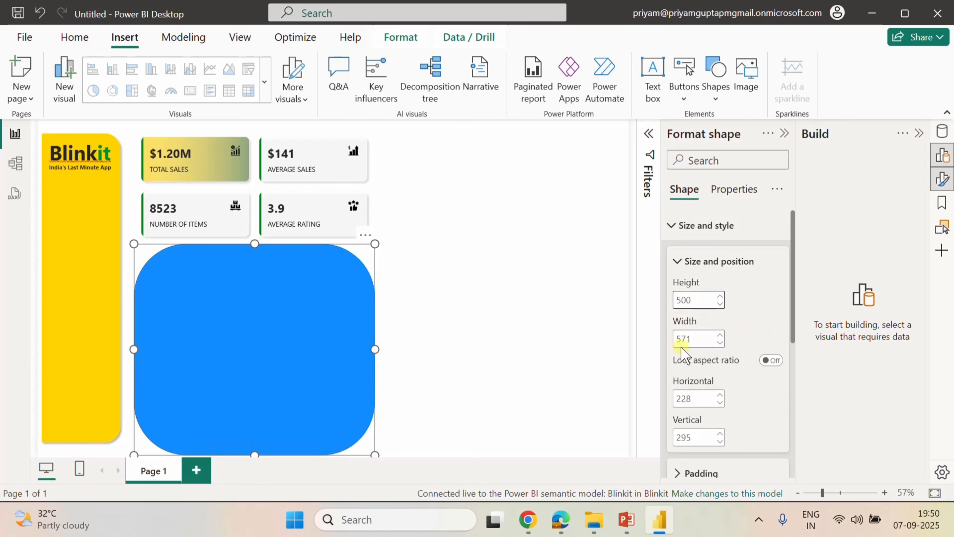
{"action": "double_click", "coordinate": [684, 338]}
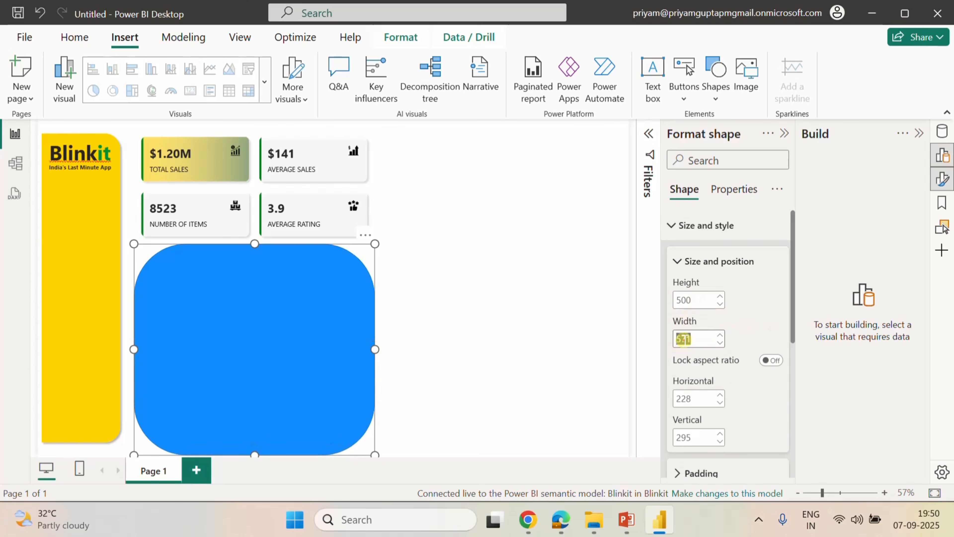
{"action": "type", "text": "554"}
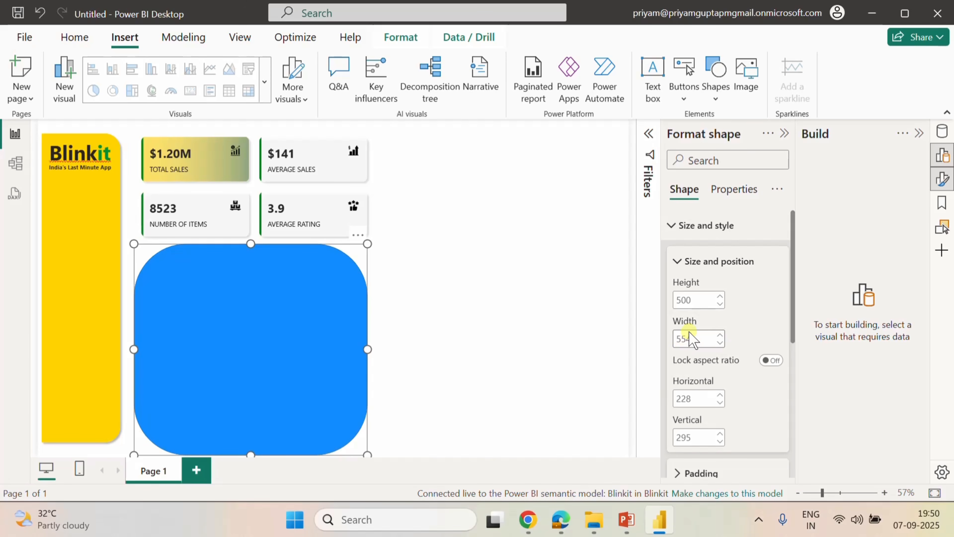
{"action": "left_click", "coordinate": [688, 332]}
{"action": "left_click", "coordinate": [741, 321]}
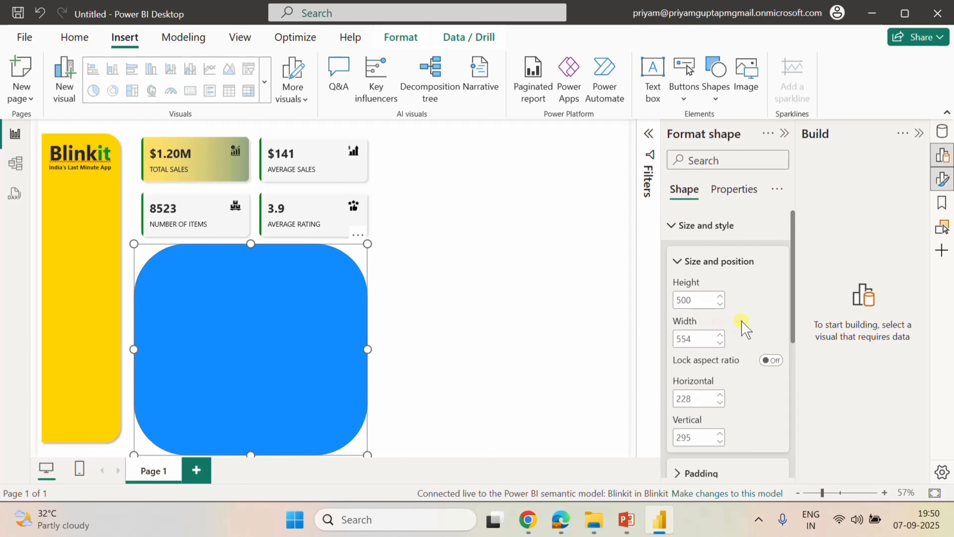
Turn on the rounded rectangle's shadow and set its fill color to white.
{"action": "scroll", "coordinate": [735, 401], "scroll_direction": "down", "scroll_amount": 10}
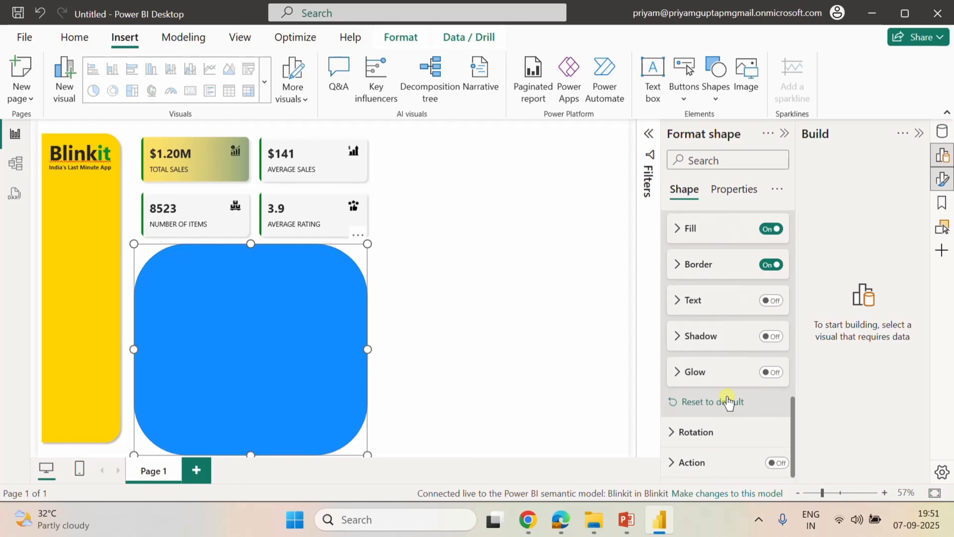
{"action": "left_click", "coordinate": [774, 337]}
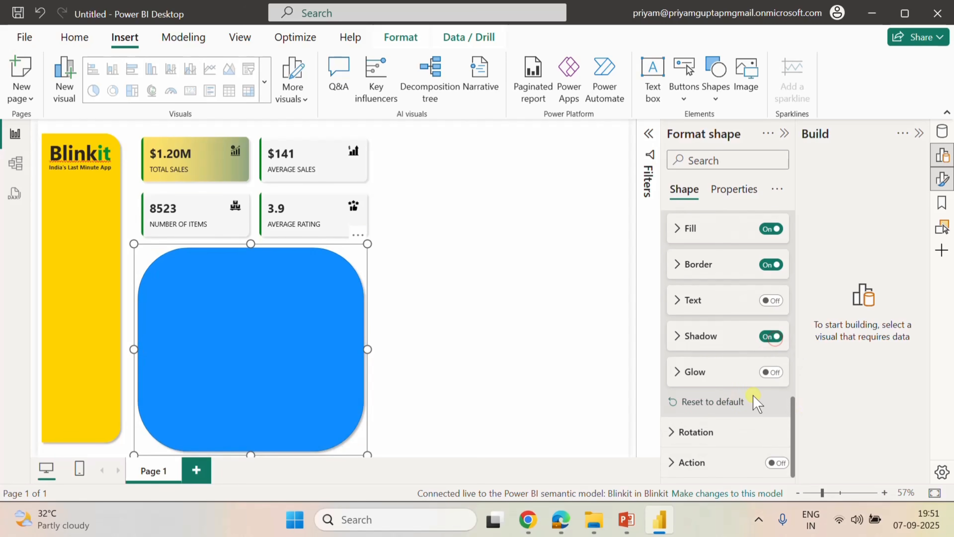
{"action": "scroll", "coordinate": [711, 357], "scroll_direction": "up", "scroll_amount": 4}
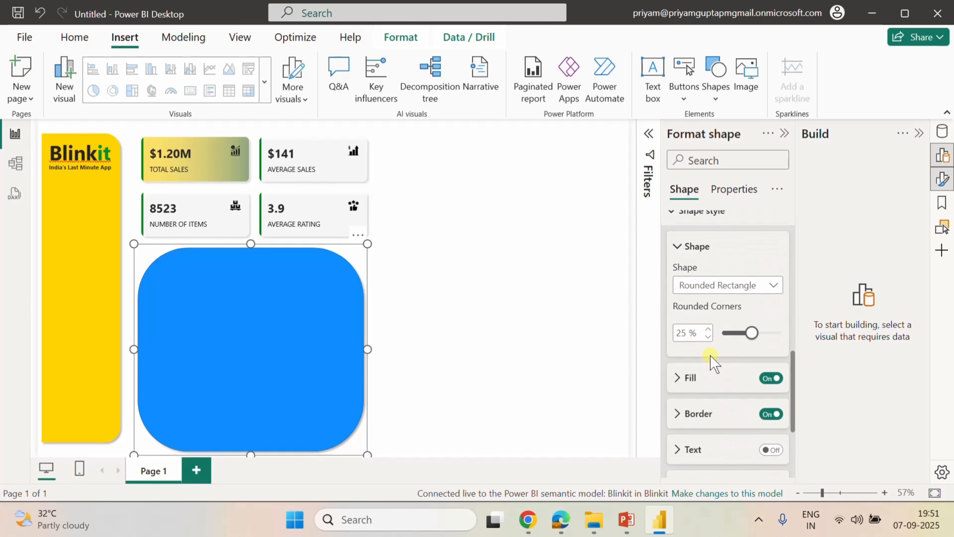
{"action": "scroll", "coordinate": [718, 363], "scroll_direction": "down", "scroll_amount": 2}
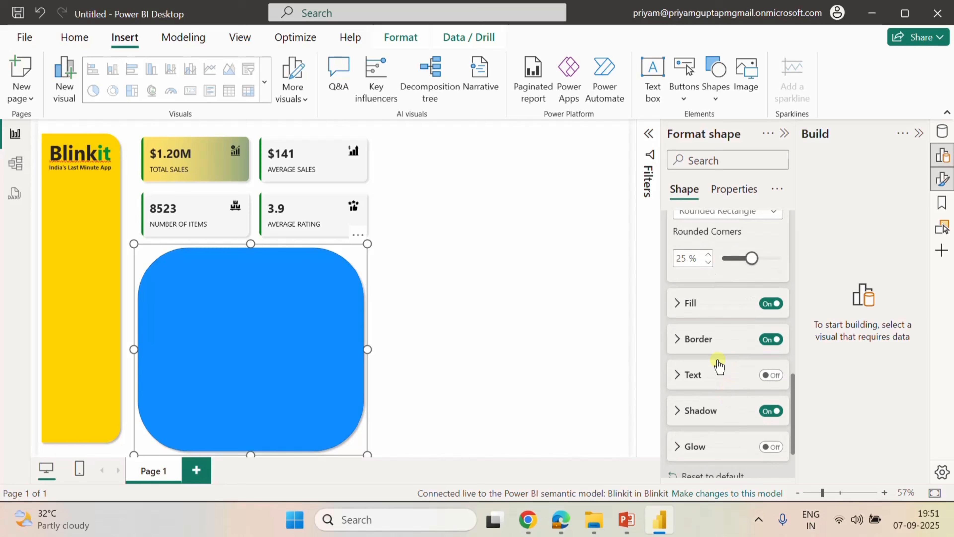
{"action": "left_click", "coordinate": [683, 302]}
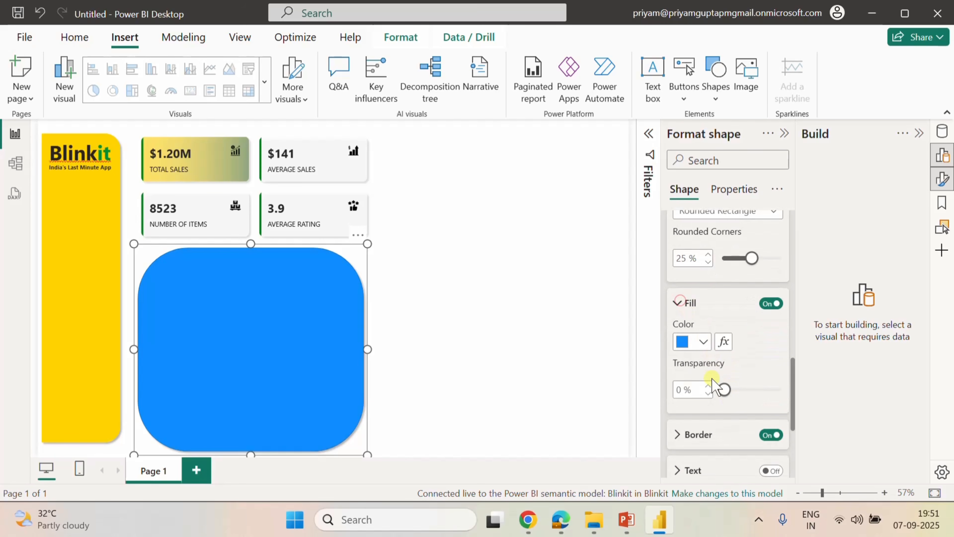
{"action": "left_click", "coordinate": [705, 342]}
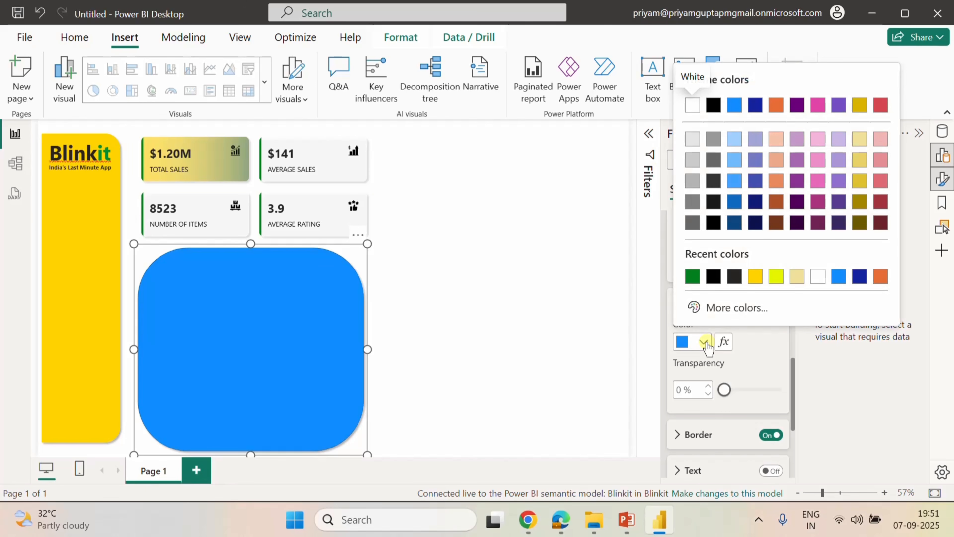
{"action": "left_click", "coordinate": [817, 276]}
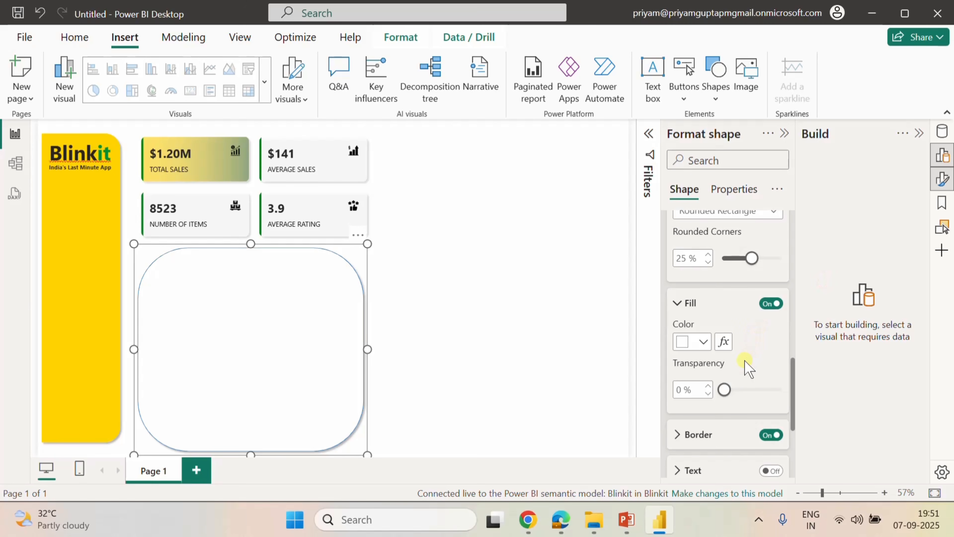
Turn off the rounded rectangle's border and set its rounded corners to 3%.
{"action": "scroll", "coordinate": [741, 441], "scroll_direction": "down", "scroll_amount": 2}
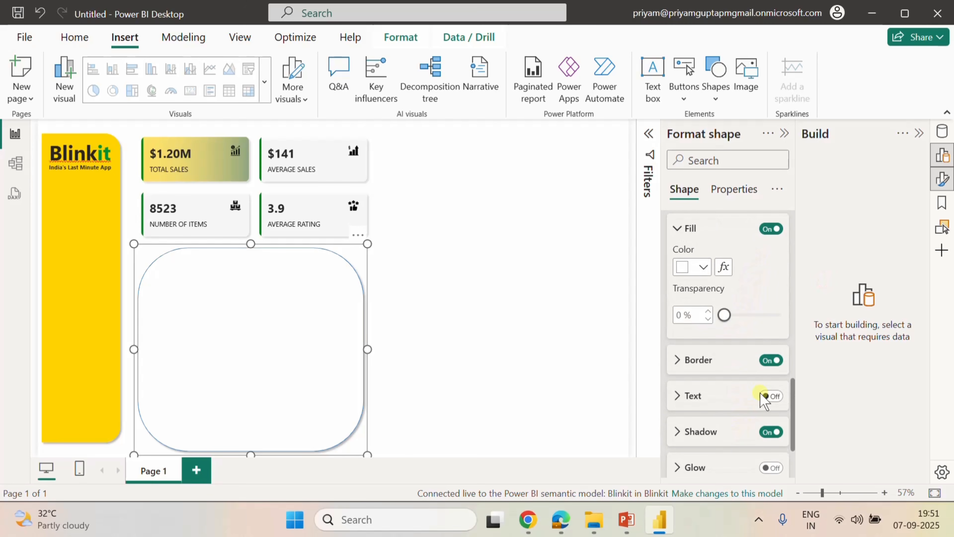
{"action": "left_click", "coordinate": [772, 361]}
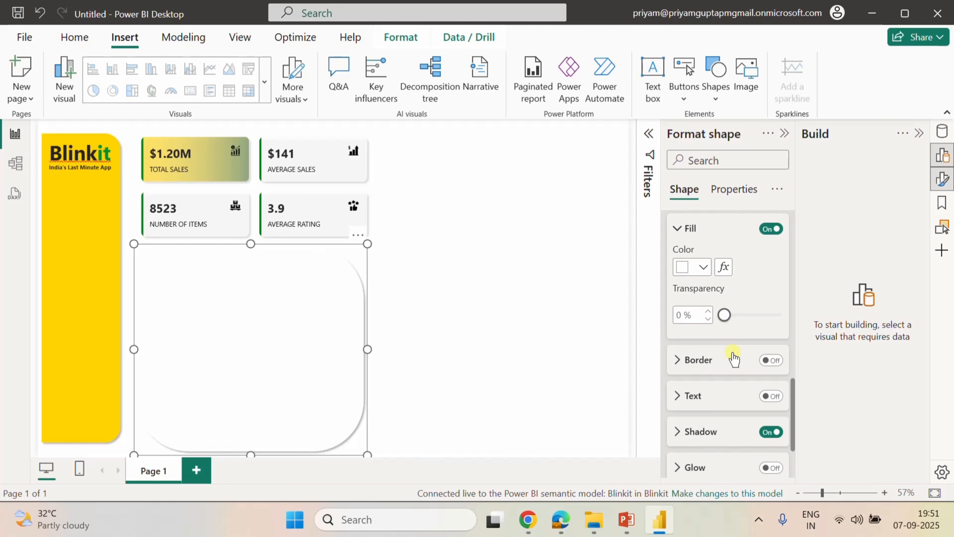
{"action": "scroll", "coordinate": [733, 359], "scroll_direction": "up", "scroll_amount": 6}
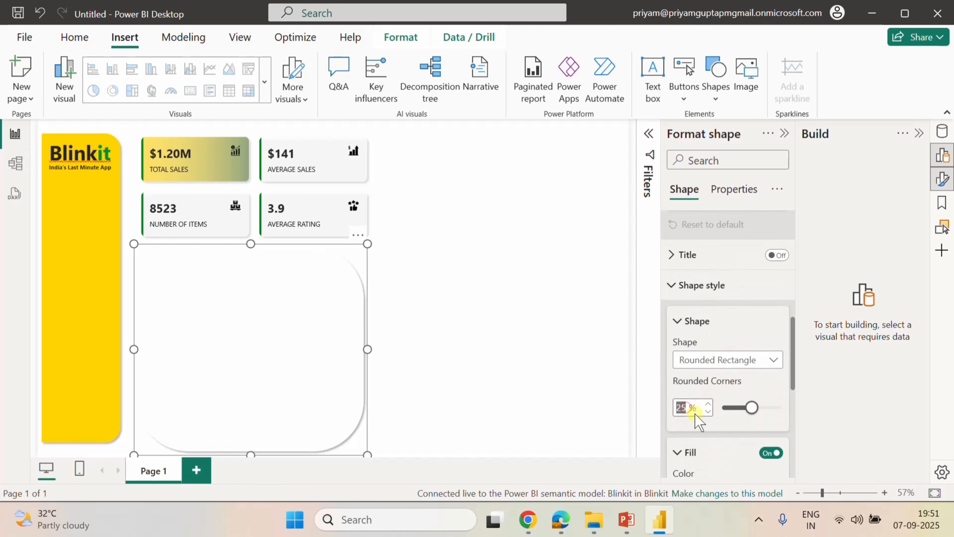
{"action": "type", "text": "3"}
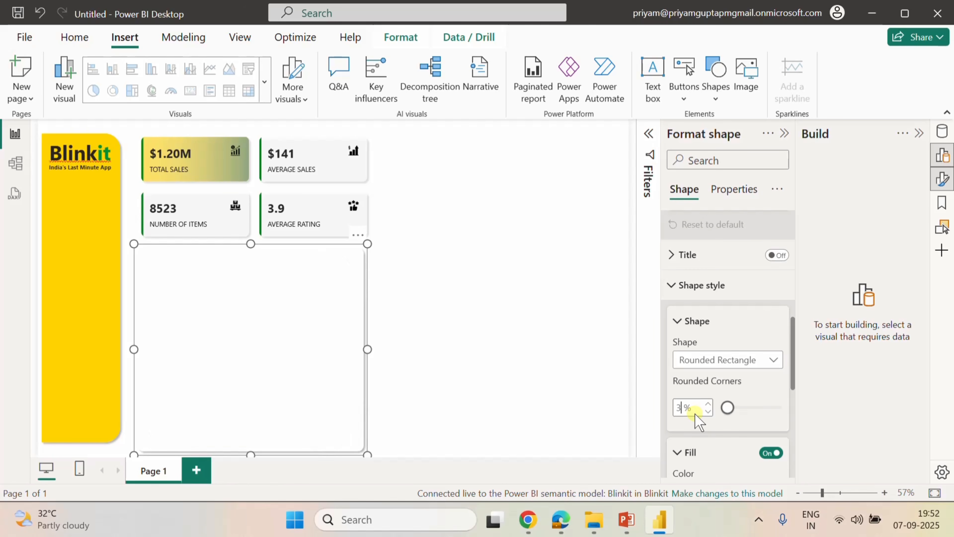
Set the rounded rectangle's fill transparency to 10%.
{"action": "scroll", "coordinate": [729, 436], "scroll_direction": "down", "scroll_amount": 4}
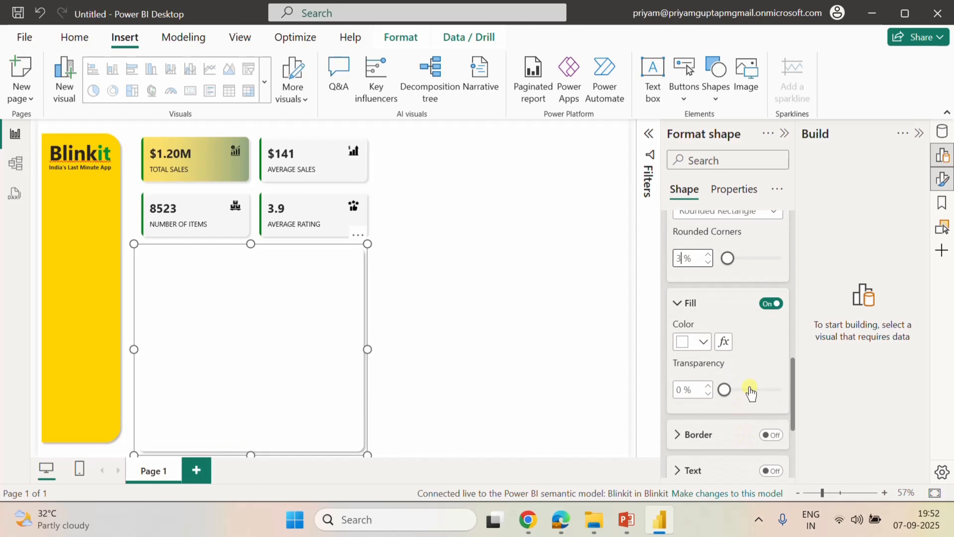
{"action": "double_click", "coordinate": [678, 390]}
{"action": "type", "text": "10"}
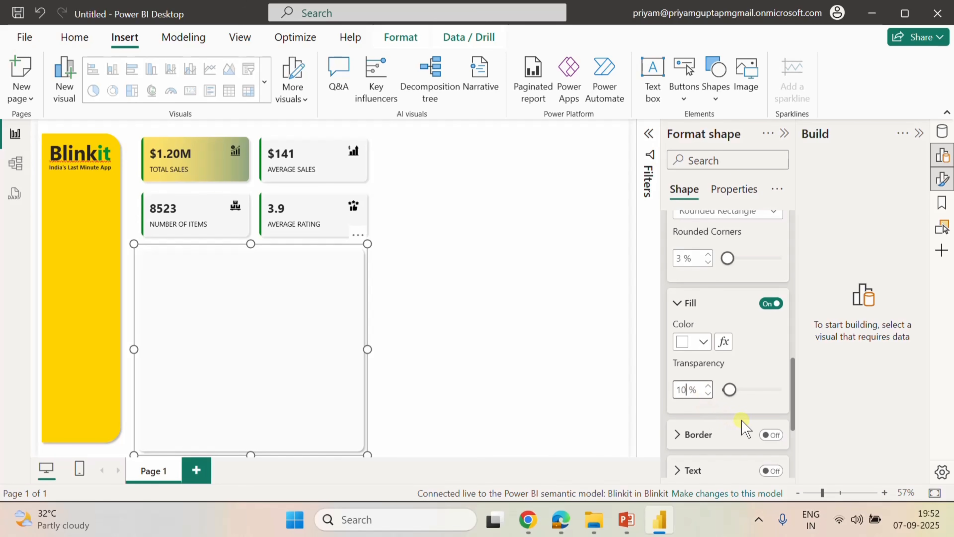
{"action": "scroll", "coordinate": [741, 421], "scroll_direction": "down", "scroll_amount": 5}
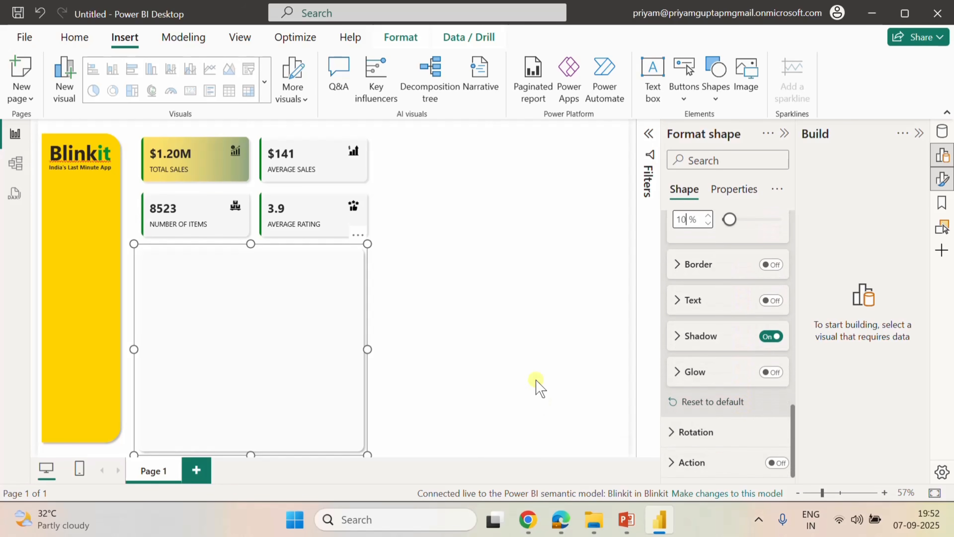
{"action": "left_click", "coordinate": [520, 344]}
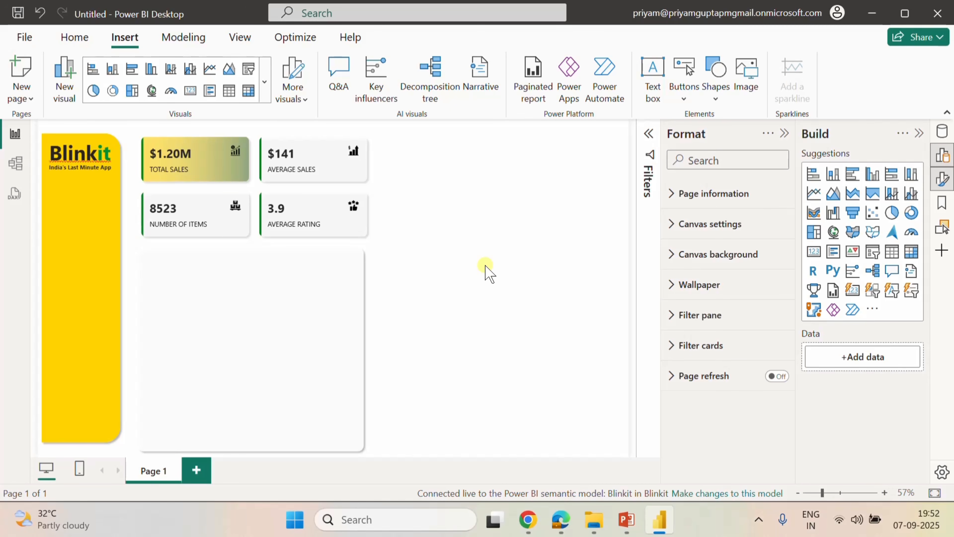
{"action": "left_click", "coordinate": [278, 303]}
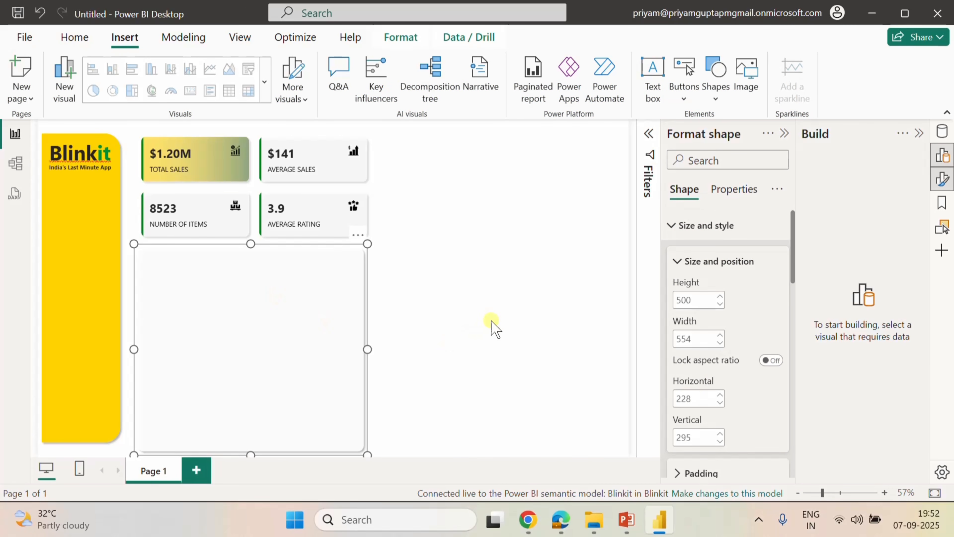
{"action": "left_click", "coordinate": [135, 132]}
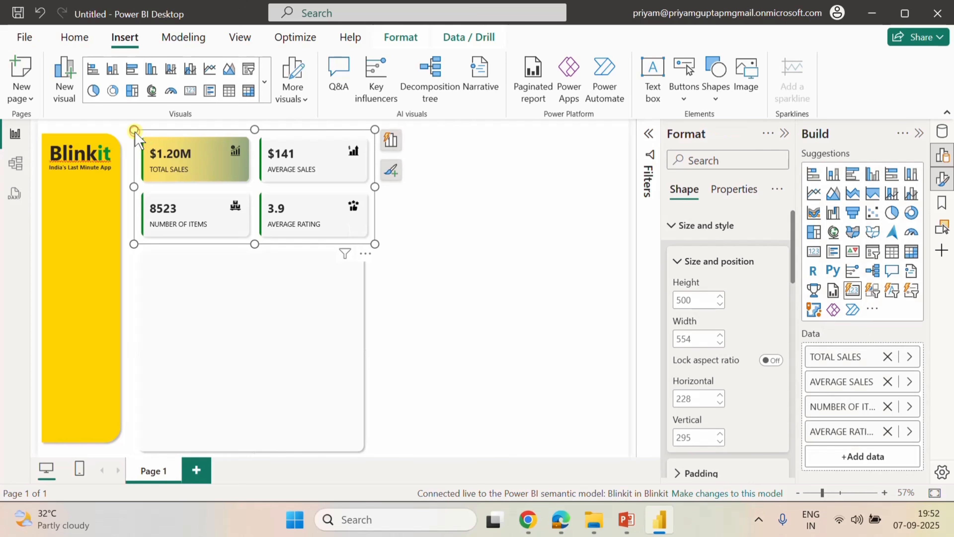
{"action": "left_click", "coordinate": [452, 261]}
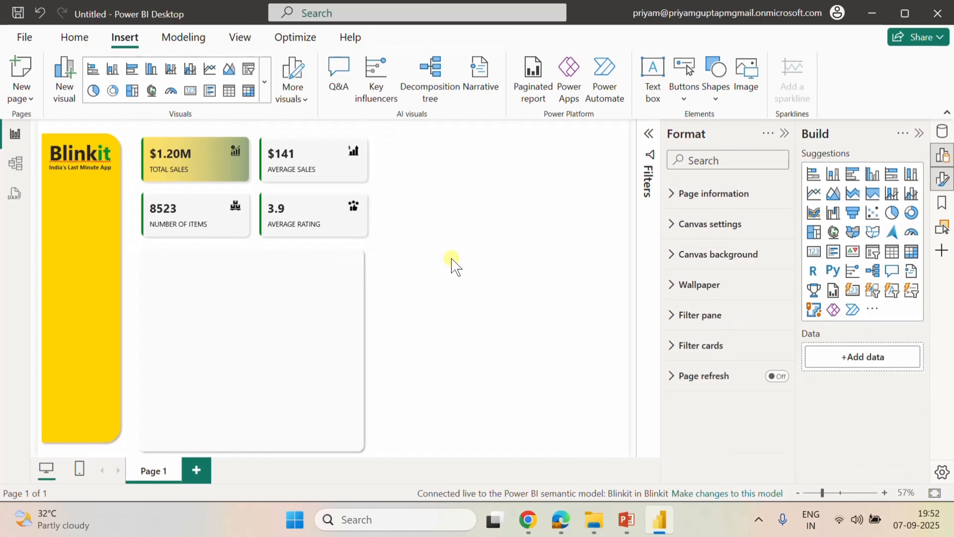
Nudge the KPI card visual left to a horizontal position of 219 so it lines up with the panel below.
{"action": "left_click", "coordinate": [137, 134]}
{"action": "key", "text": "Left"}
{"action": "key", "text": "Left"}
{"action": "key", "text": "Left"}
{"action": "key", "text": "Left"}
{"action": "key", "text": "Left"}
{"action": "key", "text": "Left"}
{"action": "key", "text": "Left"}
{"action": "key", "text": "Left"}
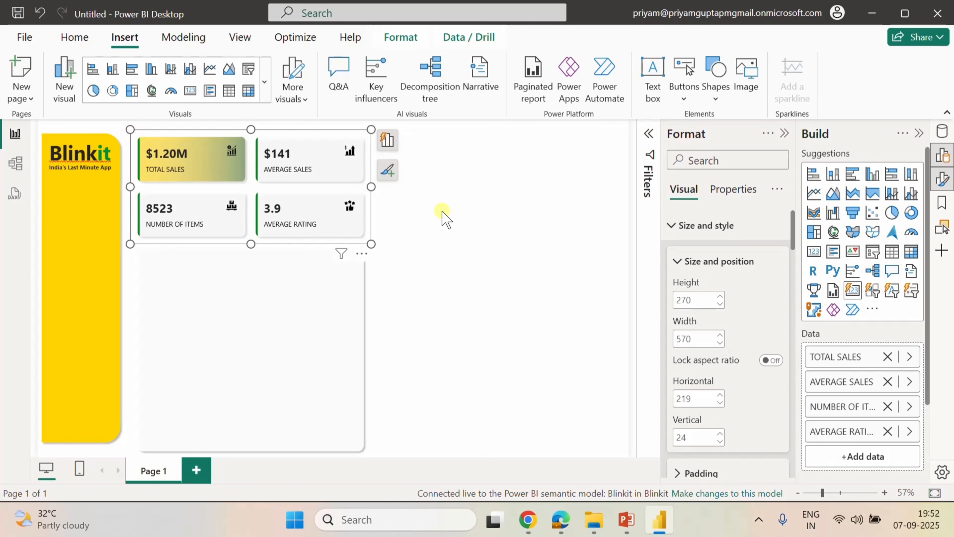
{"action": "left_click", "coordinate": [458, 214]}
{"action": "left_click", "coordinate": [220, 276]}
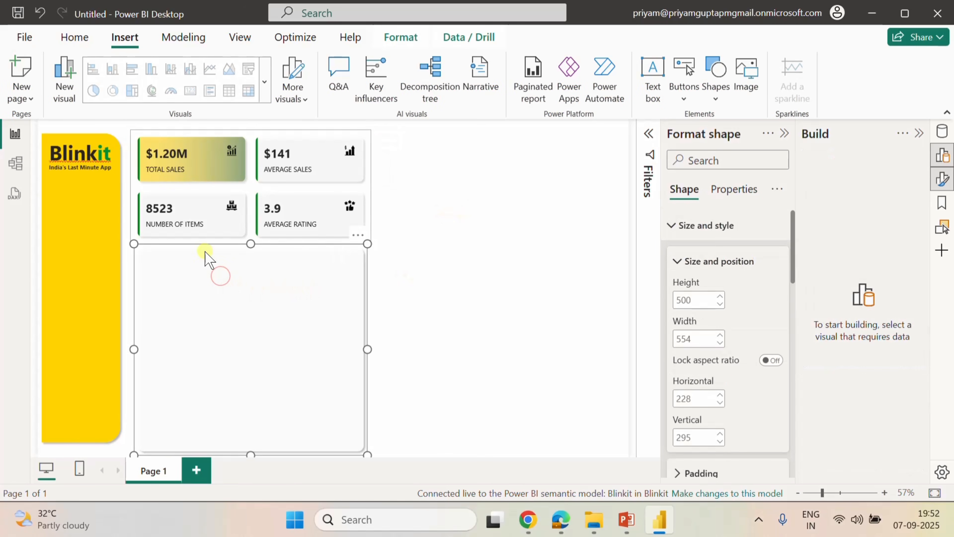
{"action": "left_click", "coordinate": [413, 251]}
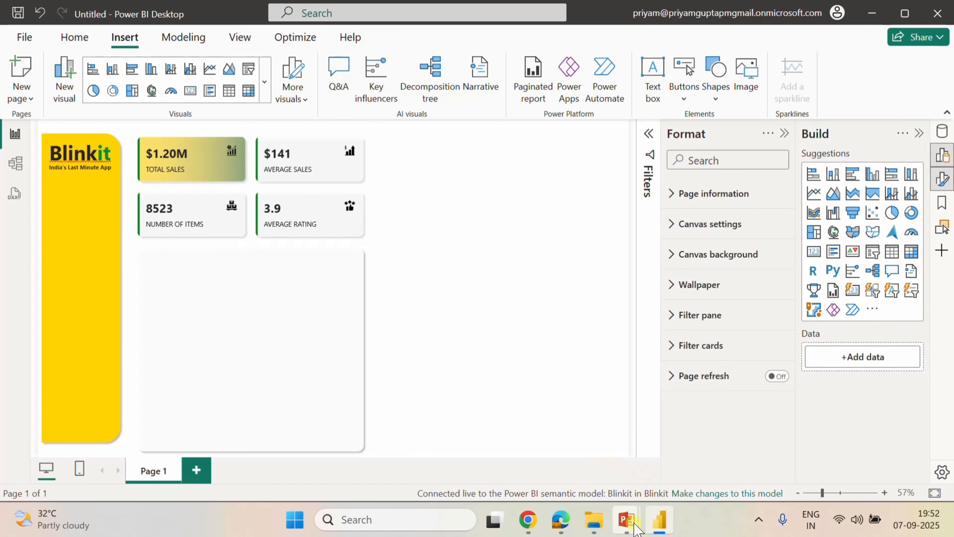
Switch to the Business Requirement Document presentation in PowerPoint and review the Granular Requirements slide.
{"action": "mouse_move", "coordinate": [632, 528]}
{"action": "left_click", "coordinate": [687, 453]}
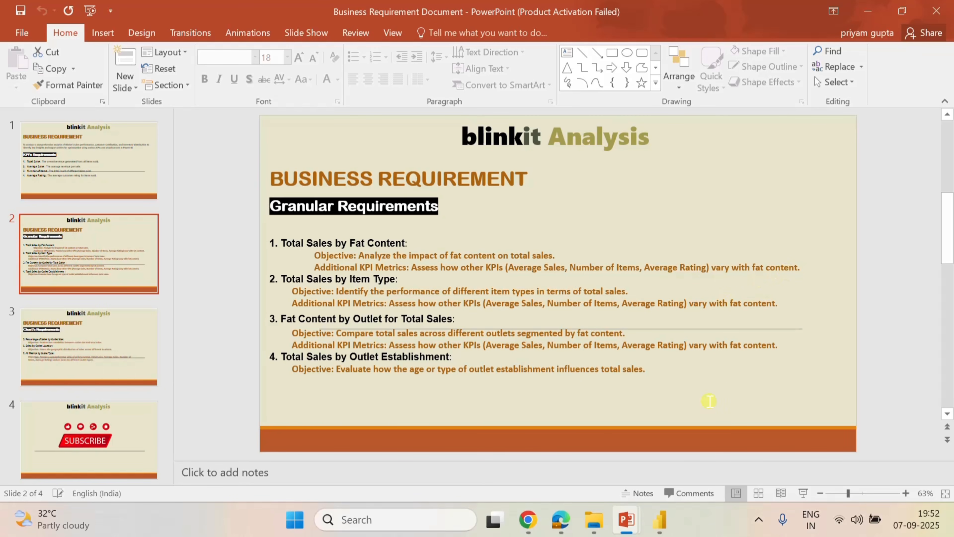
{"action": "mouse_move", "coordinate": [656, 530]}
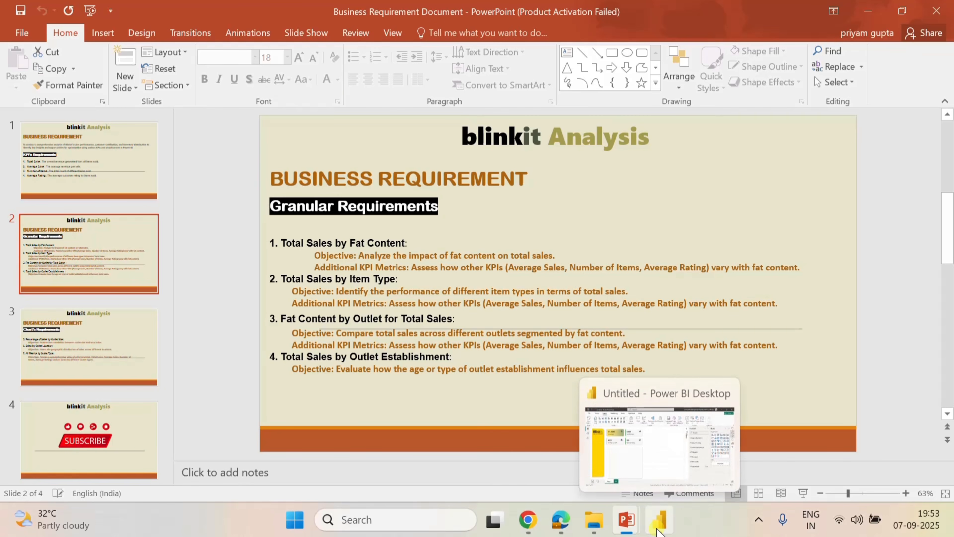
Switch to the Blinkit semantic model in the browser and dismiss the unfinished parameter setup.
{"action": "left_click", "coordinate": [561, 520]}
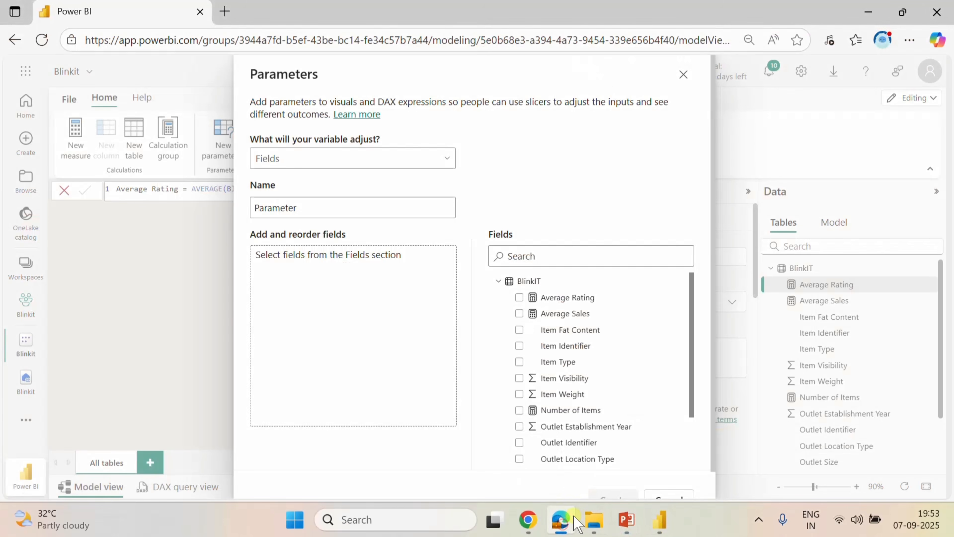
{"action": "left_click", "coordinate": [684, 75]}
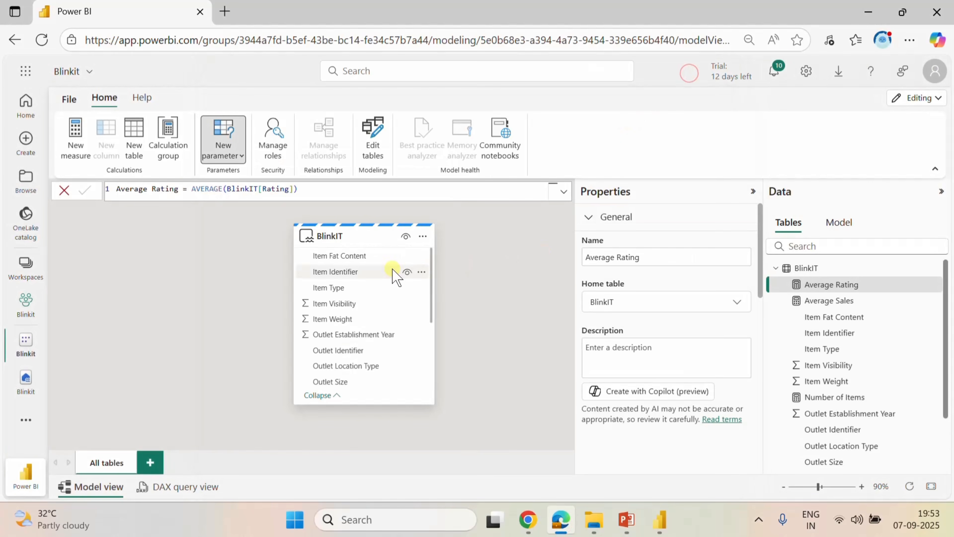
{"action": "left_click", "coordinate": [482, 307]}
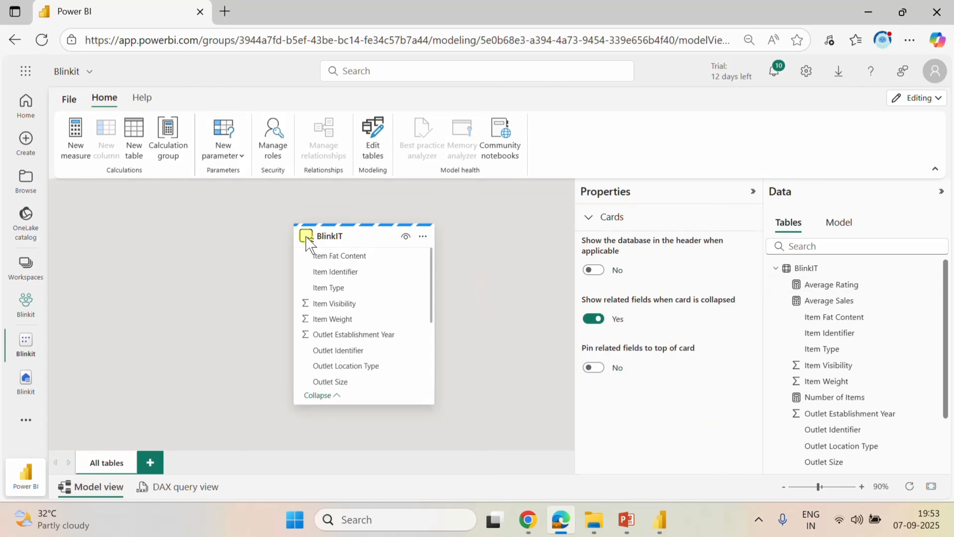
Start a new fields parameter and name it Metrics.
{"action": "left_click", "coordinate": [222, 157]}
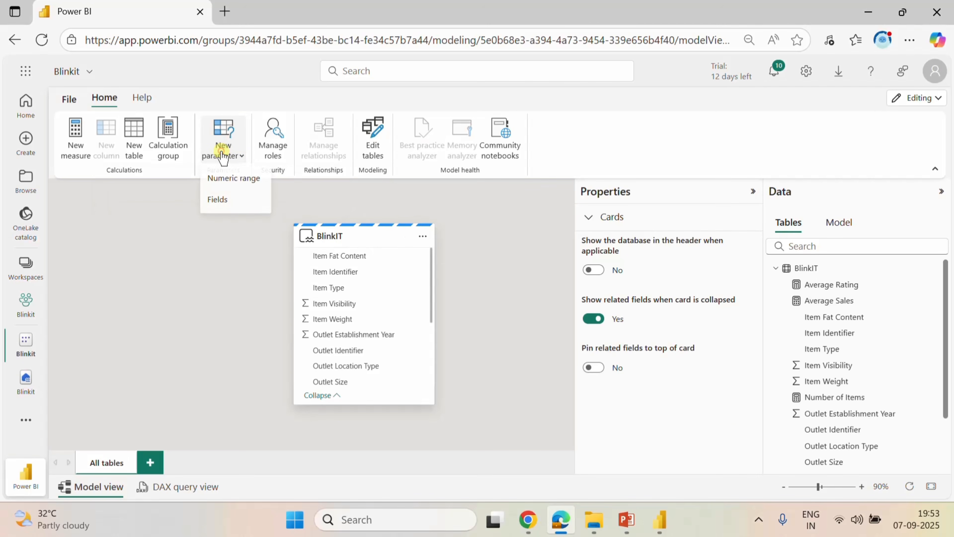
{"action": "left_click", "coordinate": [224, 201]}
{"action": "left_click", "coordinate": [351, 206]}
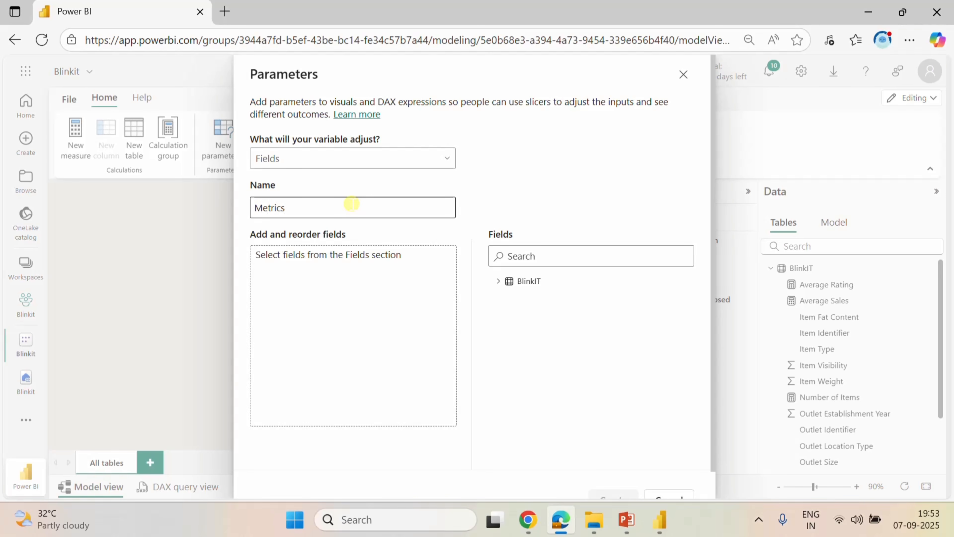
Add Total Sales, Average Sales, Number of Items and Average Rating to the Metrics parameter in that order and create it.
{"action": "left_click", "coordinate": [498, 281]}
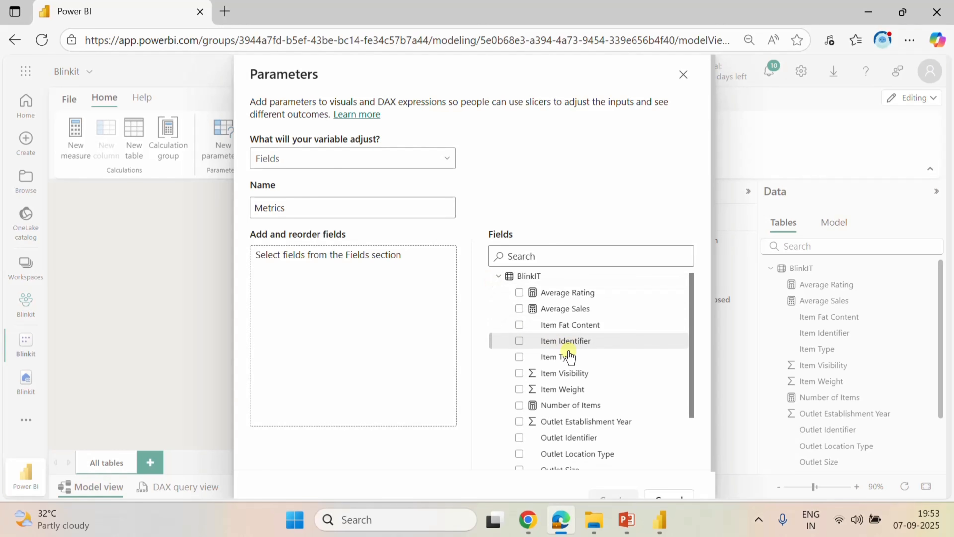
{"action": "scroll", "coordinate": [568, 357], "scroll_direction": "down", "scroll_amount": 3}
{"action": "left_click", "coordinate": [520, 463]}
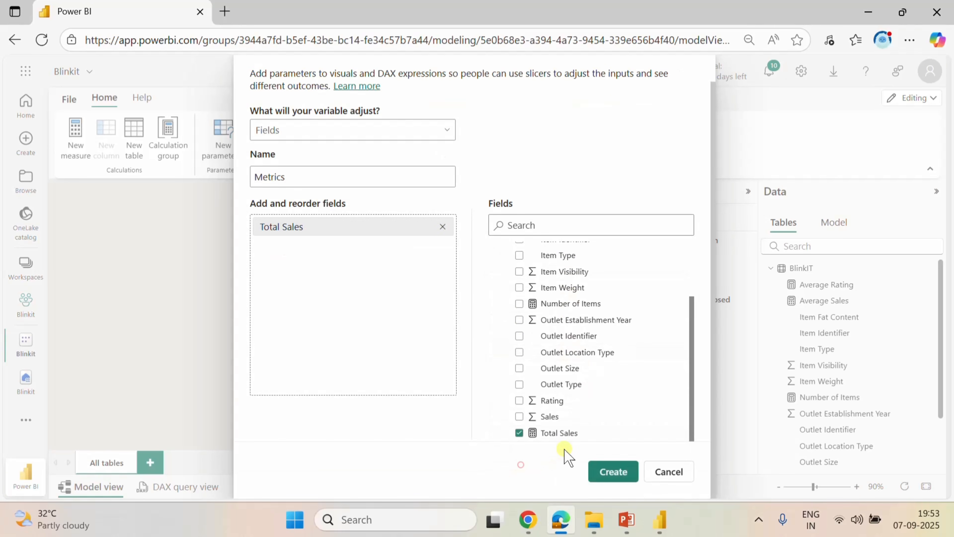
{"action": "scroll", "coordinate": [575, 356], "scroll_direction": "up", "scroll_amount": 3}
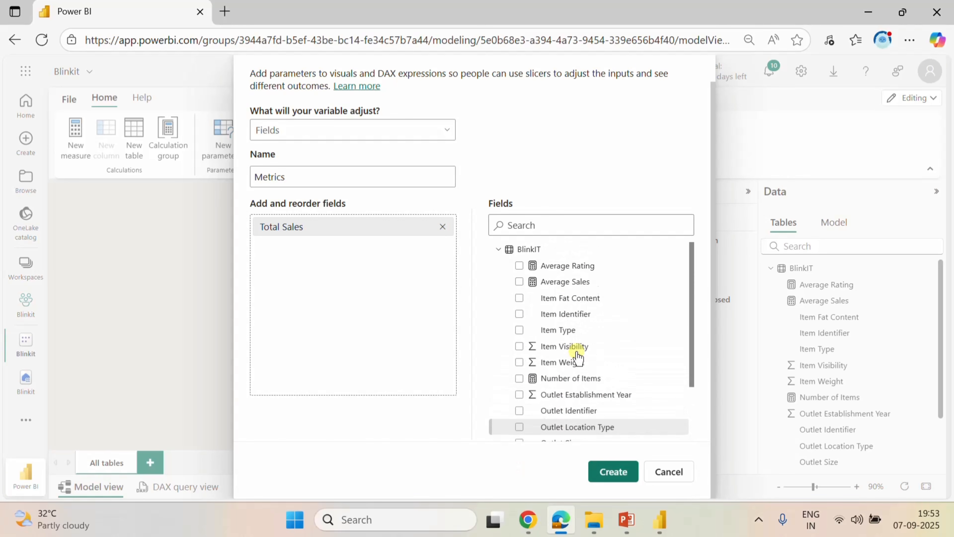
{"action": "left_click", "coordinate": [519, 283]}
{"action": "scroll", "coordinate": [575, 355], "scroll_direction": "down", "scroll_amount": 3}
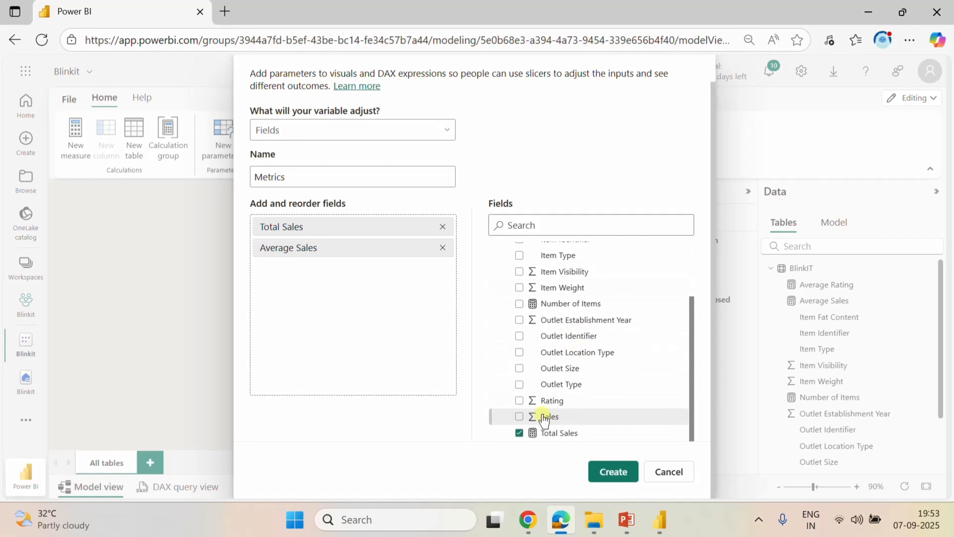
{"action": "scroll", "coordinate": [551, 370], "scroll_direction": "up", "scroll_amount": 2}
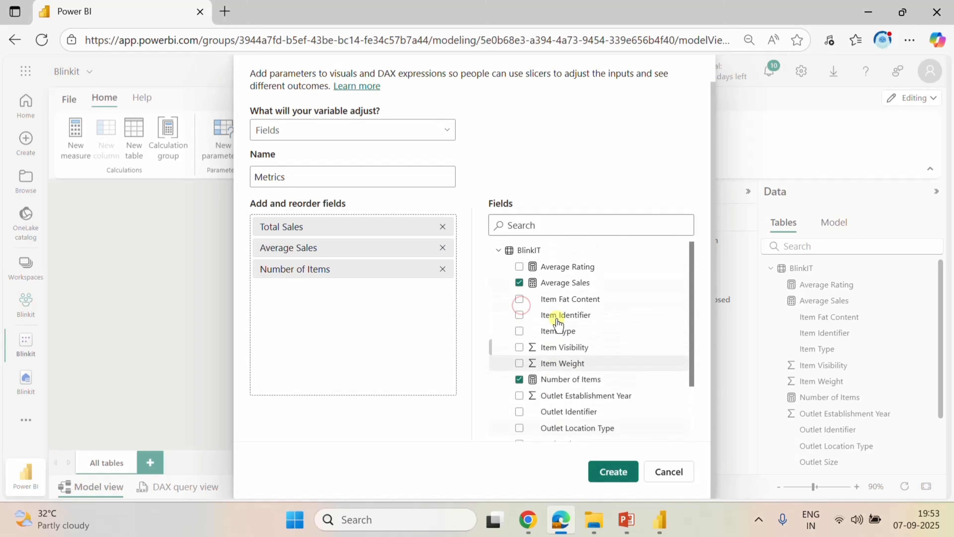
{"action": "left_click", "coordinate": [519, 267]}
{"action": "left_click", "coordinate": [613, 471]}
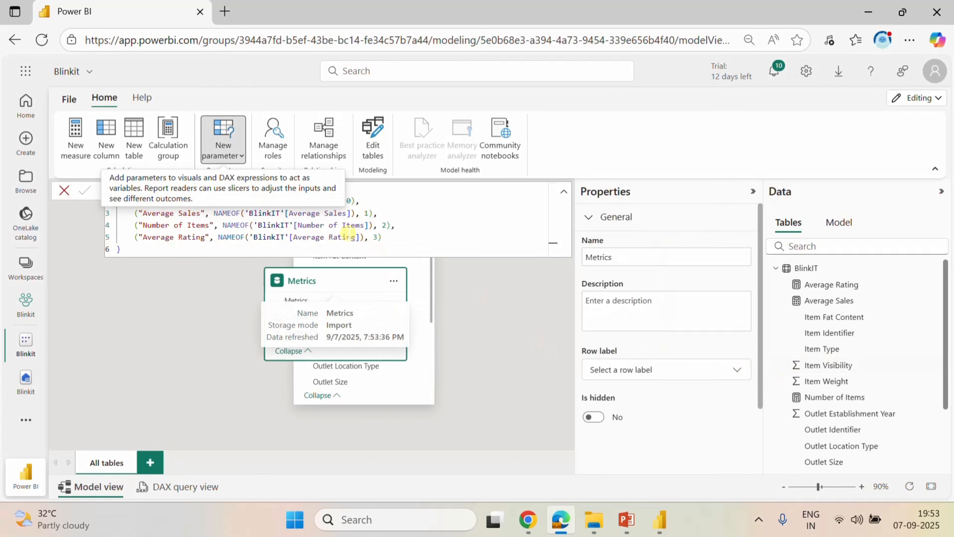
Collapse the expanded Metrics formula and move the Metrics table beside the BlinkIT table in the model diagram.
{"action": "left_click", "coordinate": [565, 193]}
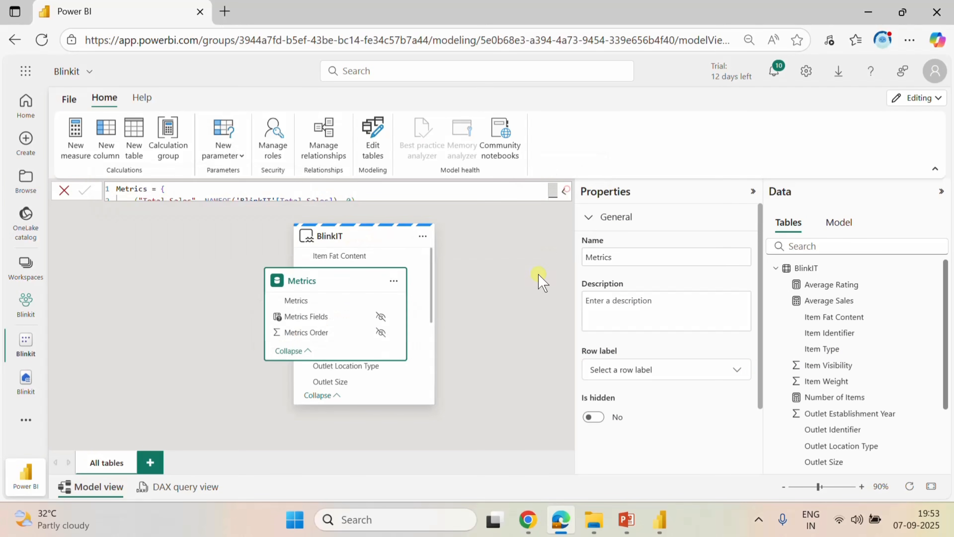
{"action": "left_click_drag", "start_coordinate": [334, 278], "coordinate": [226, 299]}
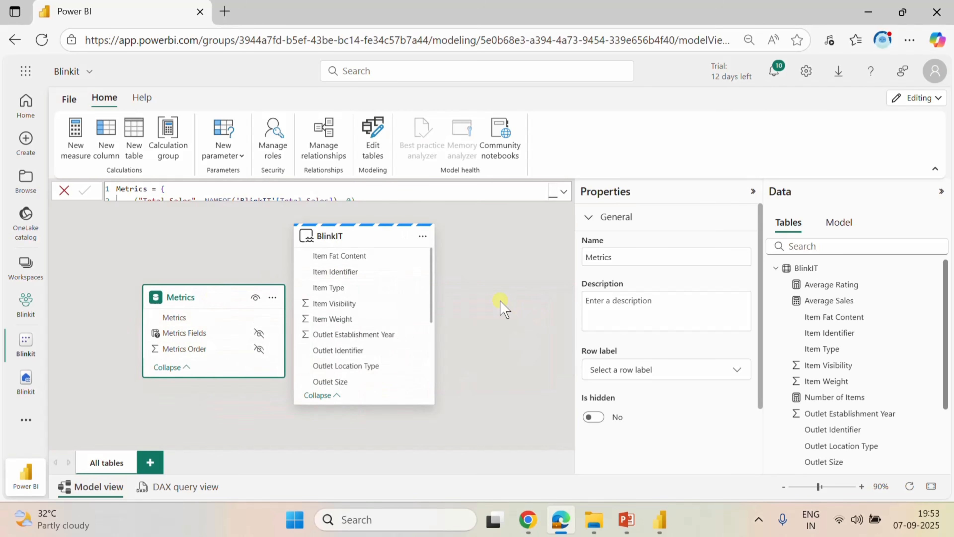
{"action": "left_click", "coordinate": [504, 308]}
Collapse the BlinkIT field list and examine the fields inside the new Metrics table.
{"action": "left_click", "coordinate": [775, 268]}
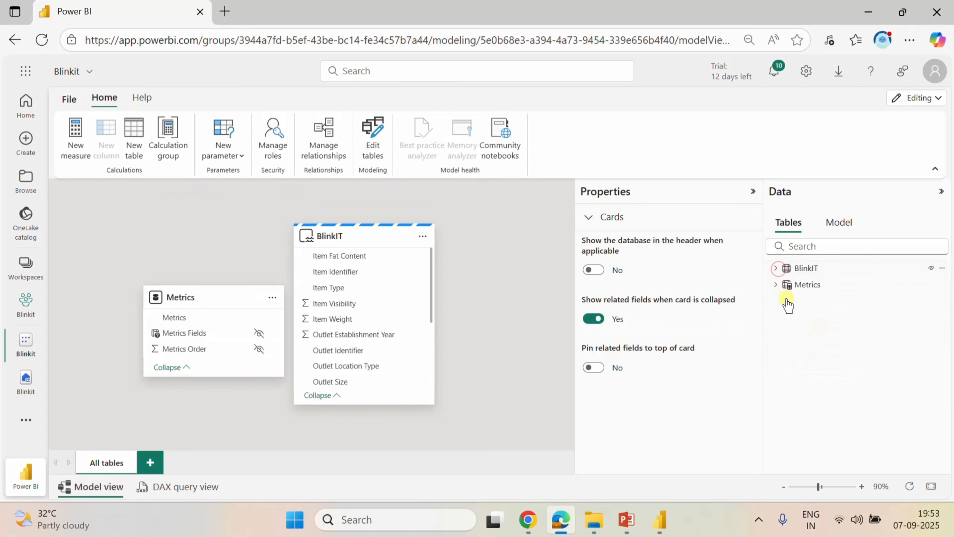
{"action": "left_click", "coordinate": [783, 290]}
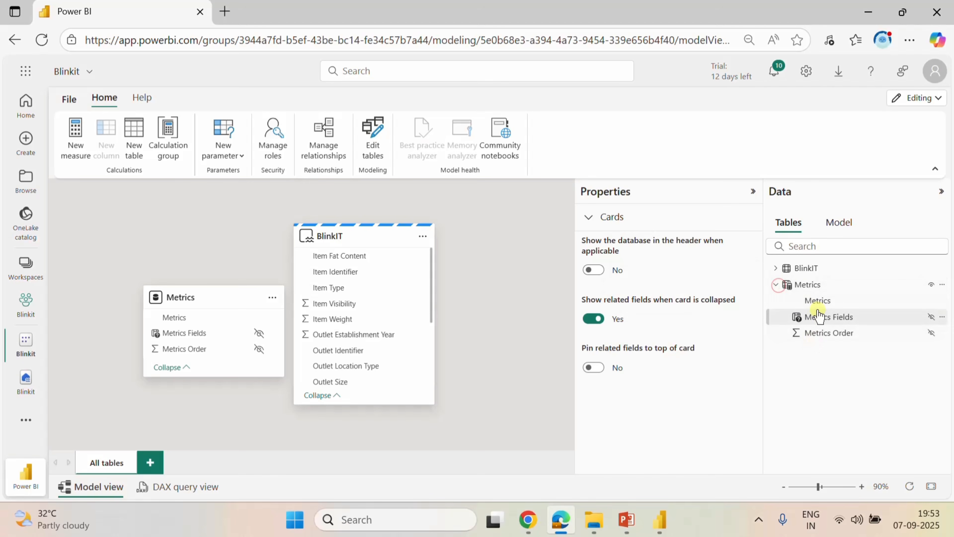
{"action": "left_click", "coordinate": [781, 290]}
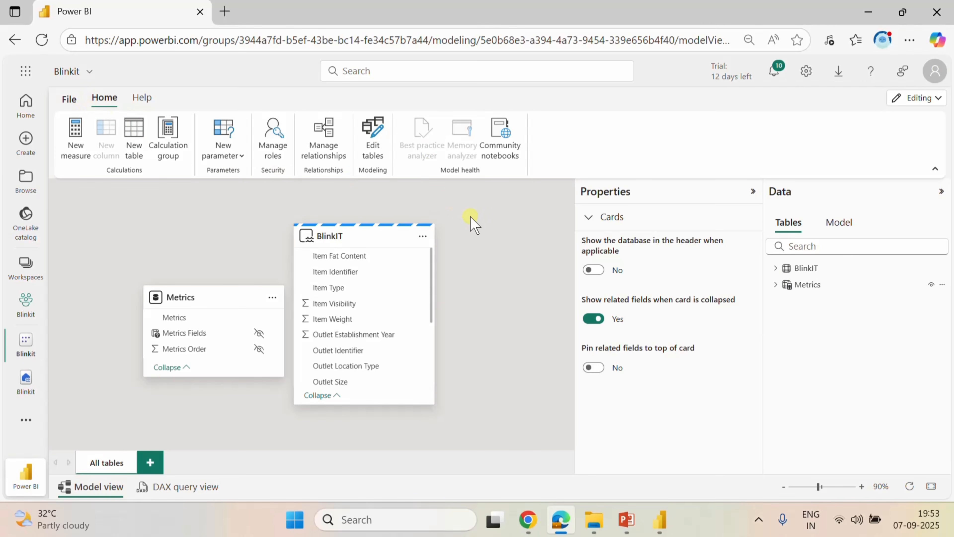
{"action": "left_click", "coordinate": [71, 104]}
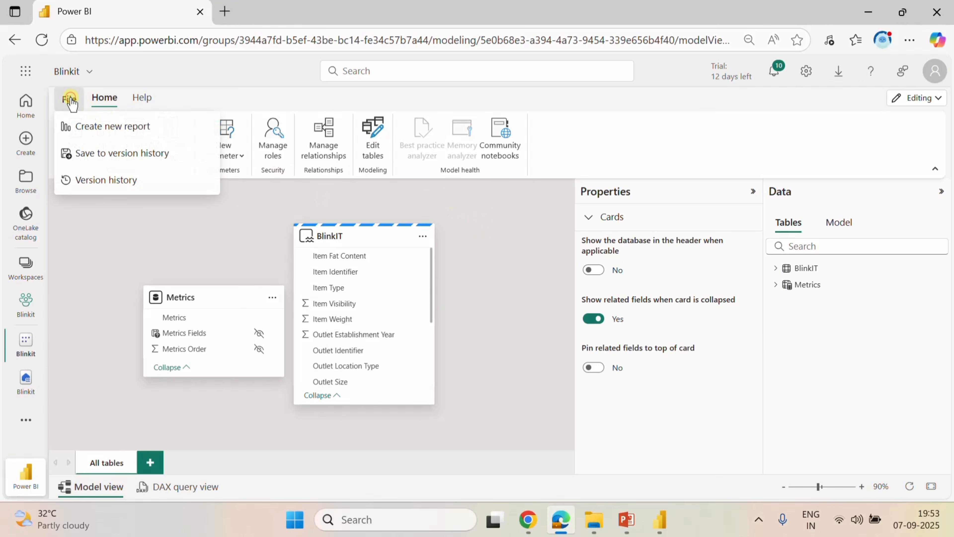
{"action": "left_click", "coordinate": [217, 105]}
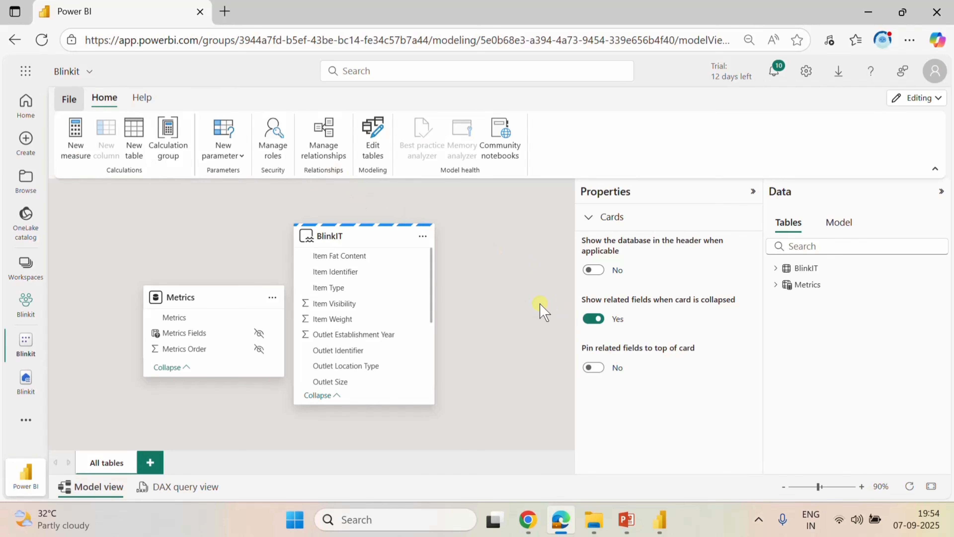
Switch to the report in Power BI Desktop and refresh its data from the semantic model.
{"action": "left_click", "coordinate": [661, 513]}
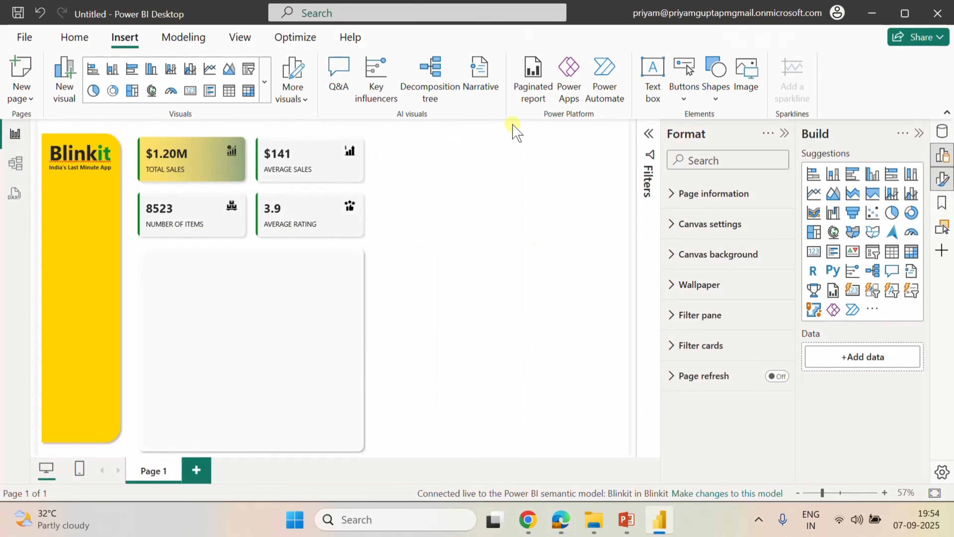
{"action": "left_click", "coordinate": [74, 37]}
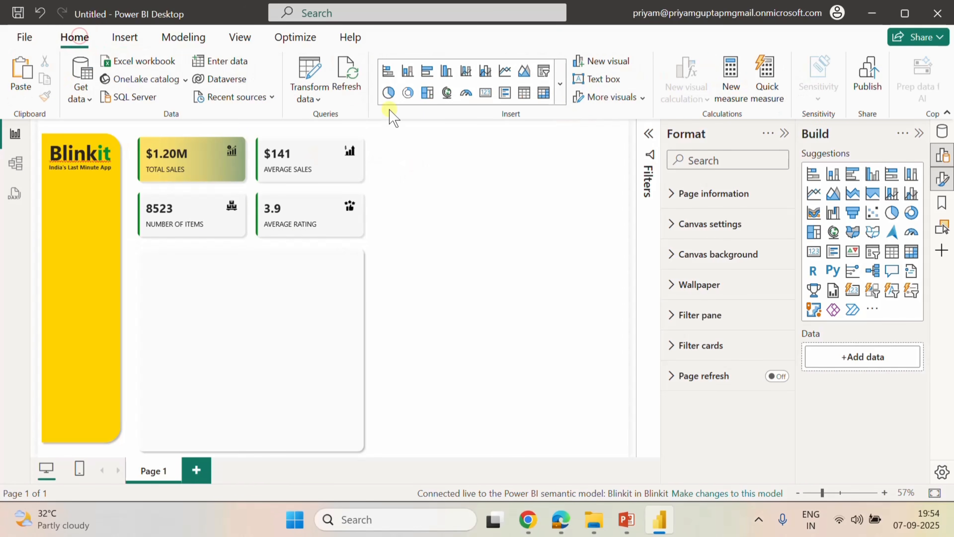
{"action": "left_click", "coordinate": [351, 83]}
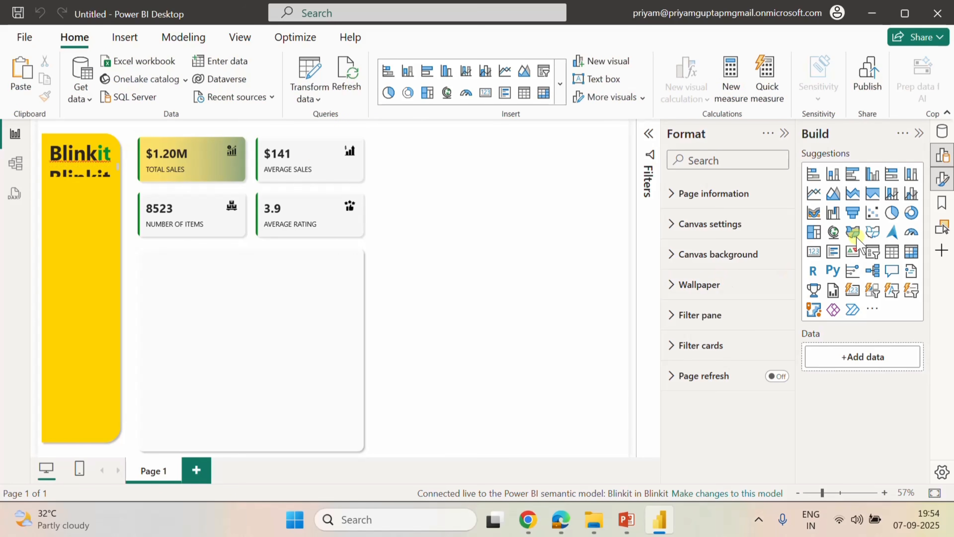
Hide the formatting options, show the data fields, collapse the BlinkIT table and expand the Metrics table.
{"action": "left_click", "coordinate": [942, 157]}
{"action": "left_click", "coordinate": [943, 160]}
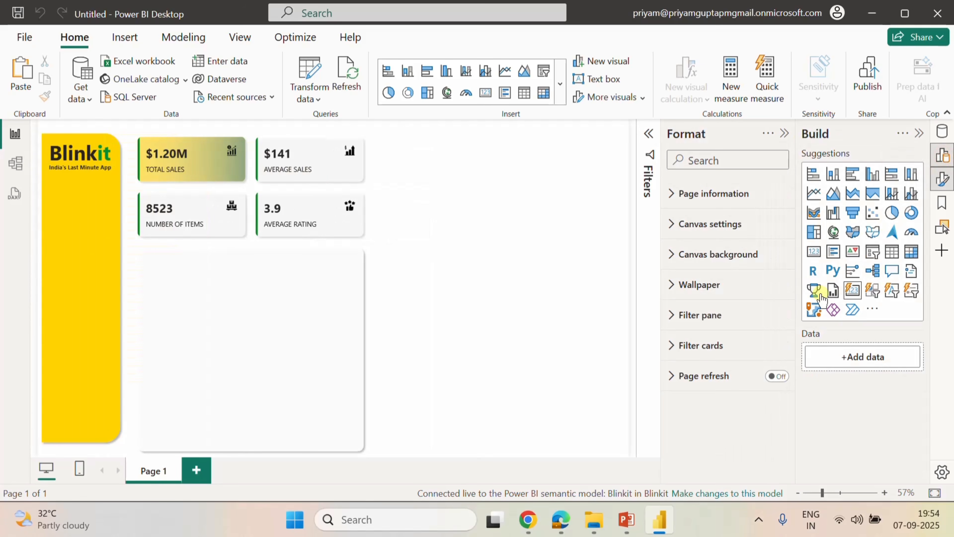
{"action": "left_click", "coordinate": [785, 133]}
{"action": "left_click", "coordinate": [943, 132]}
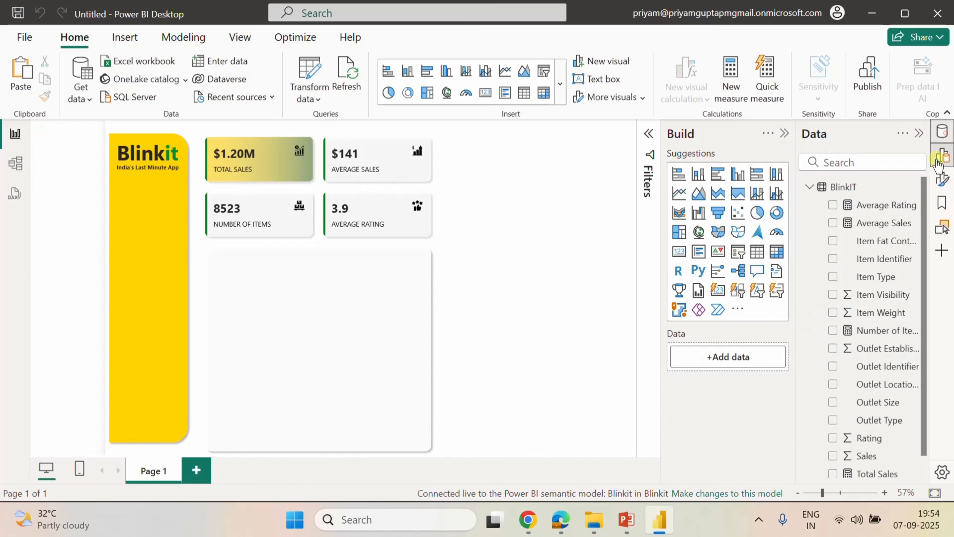
{"action": "left_click", "coordinate": [817, 193]}
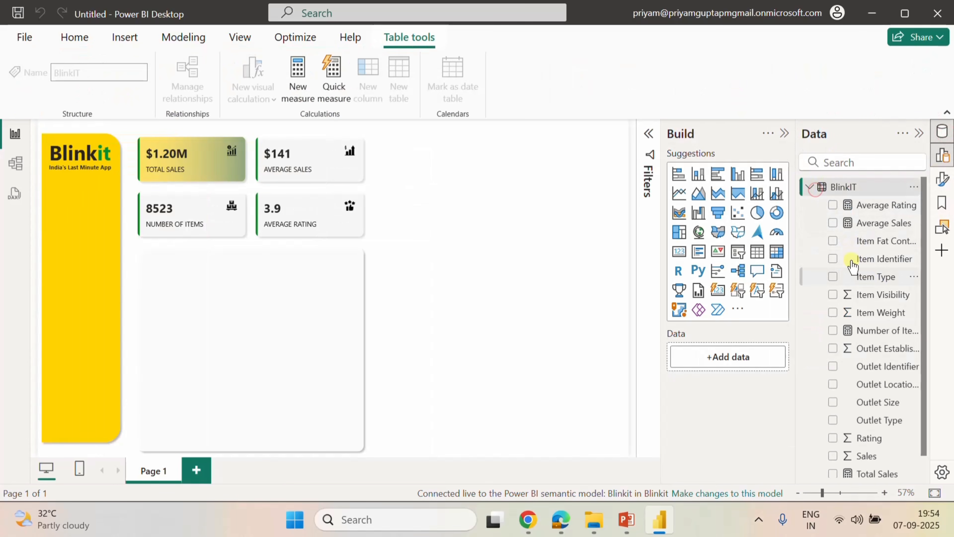
{"action": "left_click", "coordinate": [810, 187]}
{"action": "left_click", "coordinate": [810, 205]}
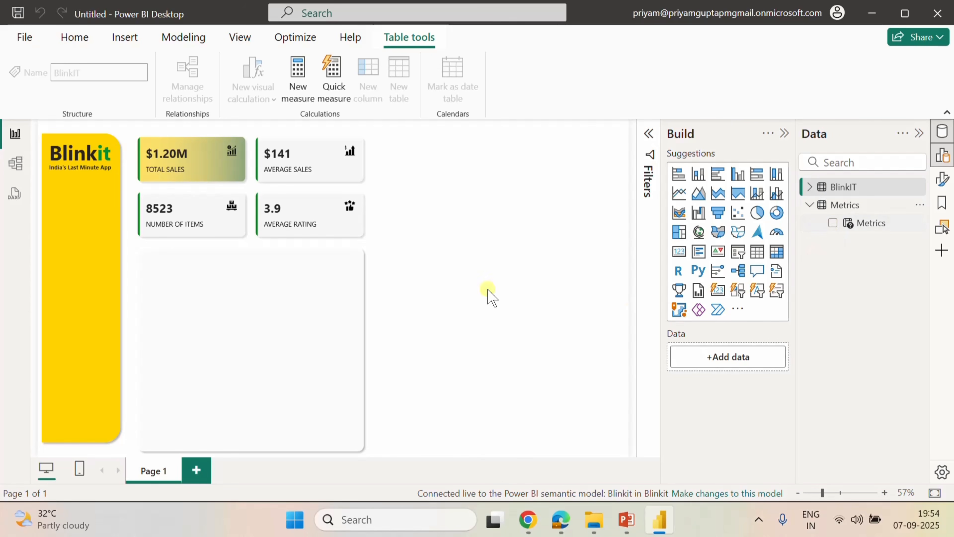
Add a donut chart to the report page and place it beside the empty background panel.
{"action": "left_click", "coordinate": [463, 272]}
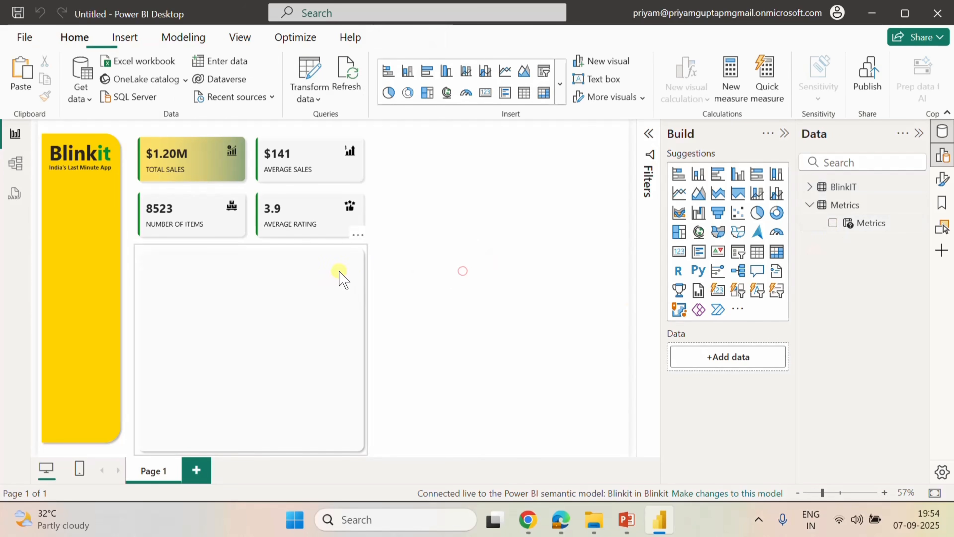
{"action": "left_click", "coordinate": [349, 278]}
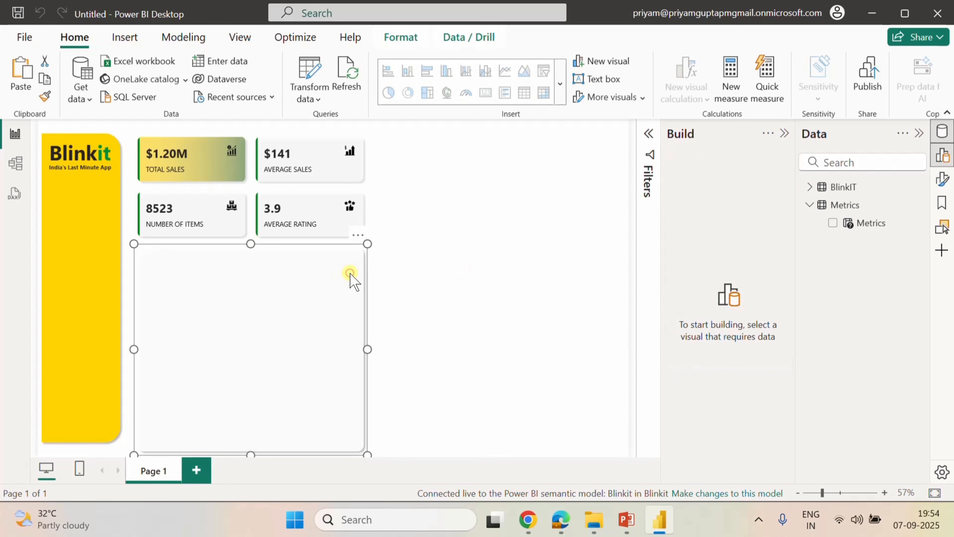
{"action": "left_click", "coordinate": [478, 256]}
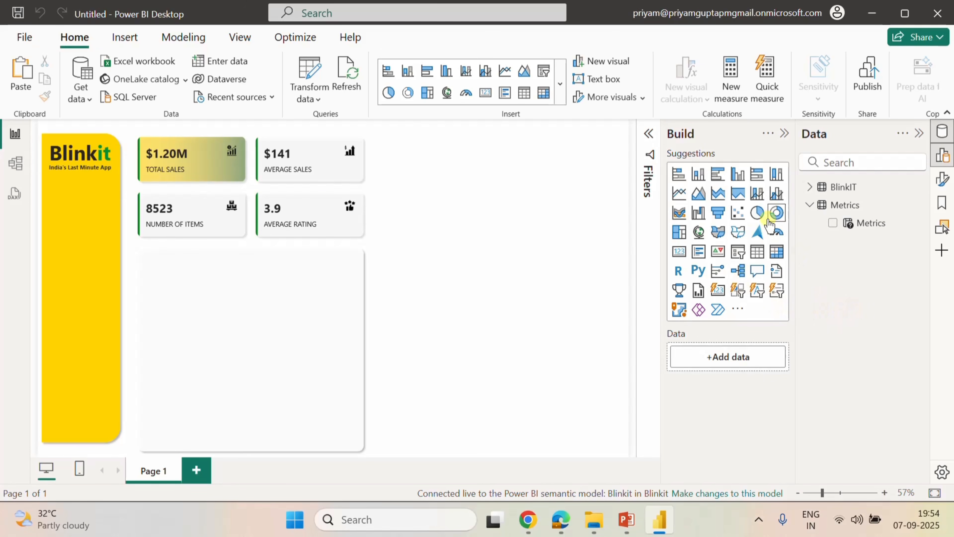
{"action": "left_click_drag", "start_coordinate": [616, 365], "coordinate": [501, 370]}
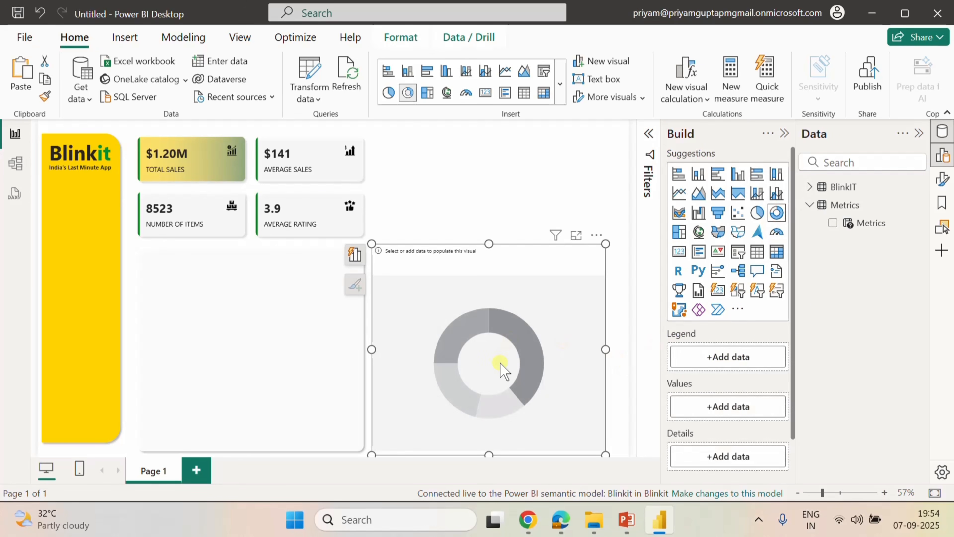
Fill the donut chart with Total Sales as its values and Item Fat Content as its legend.
{"action": "left_click", "coordinate": [811, 187]}
{"action": "scroll", "coordinate": [898, 418], "scroll_direction": "down", "scroll_amount": 2}
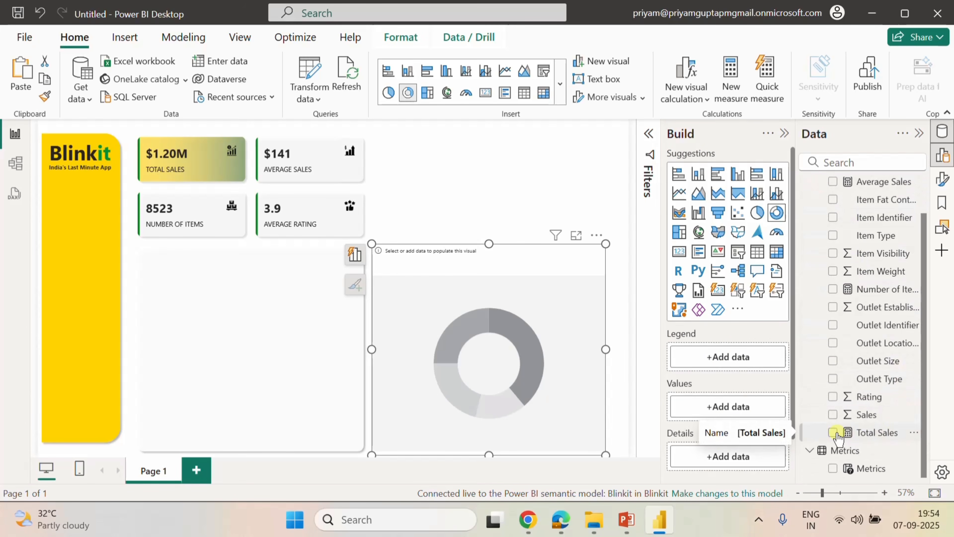
{"action": "left_click", "coordinate": [833, 433]}
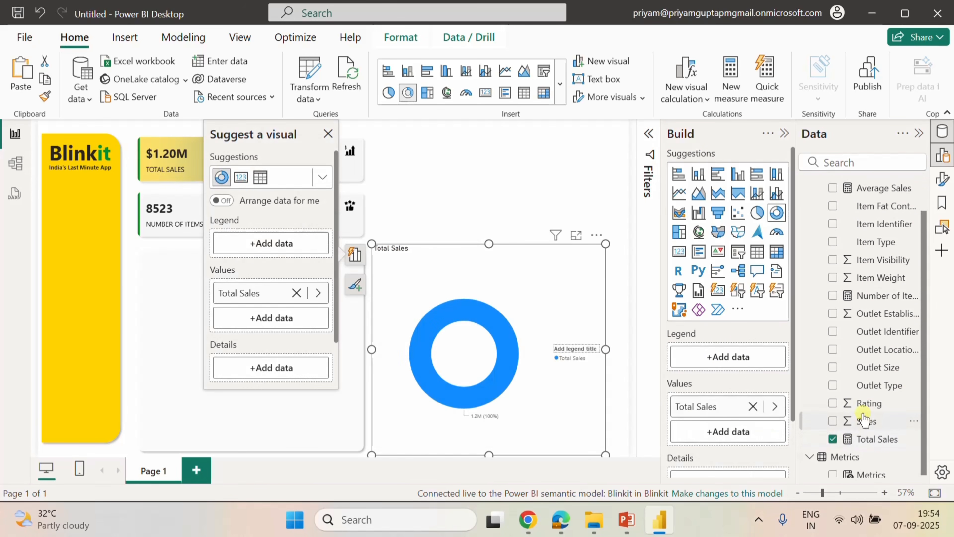
{"action": "scroll", "coordinate": [863, 419], "scroll_direction": "up", "scroll_amount": 2}
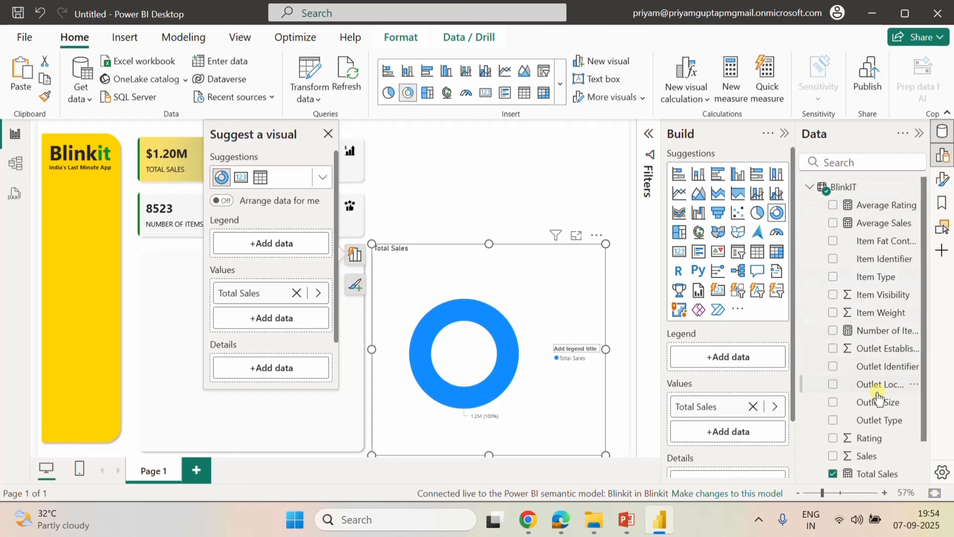
{"action": "scroll", "coordinate": [879, 400], "scroll_direction": "down", "scroll_amount": 2}
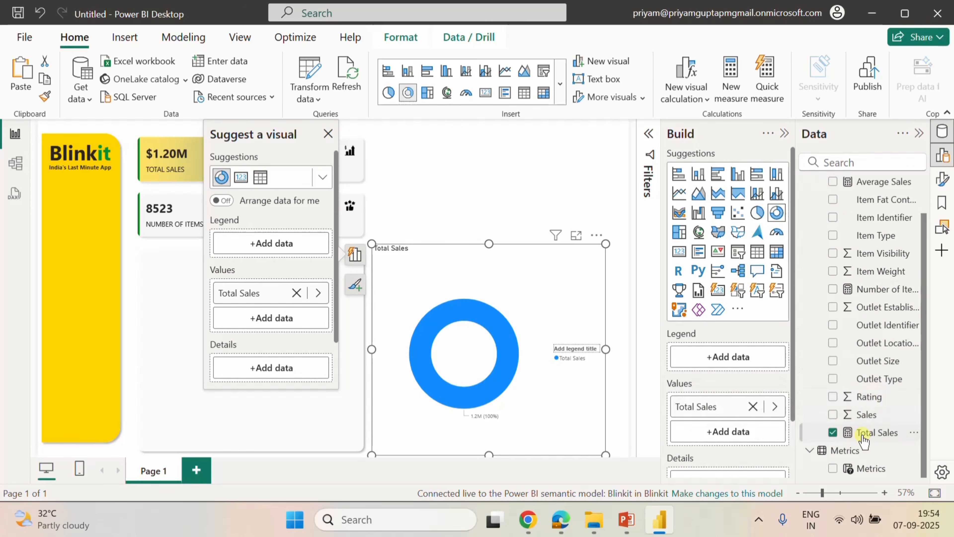
{"action": "scroll", "coordinate": [864, 297], "scroll_direction": "up", "scroll_amount": 2}
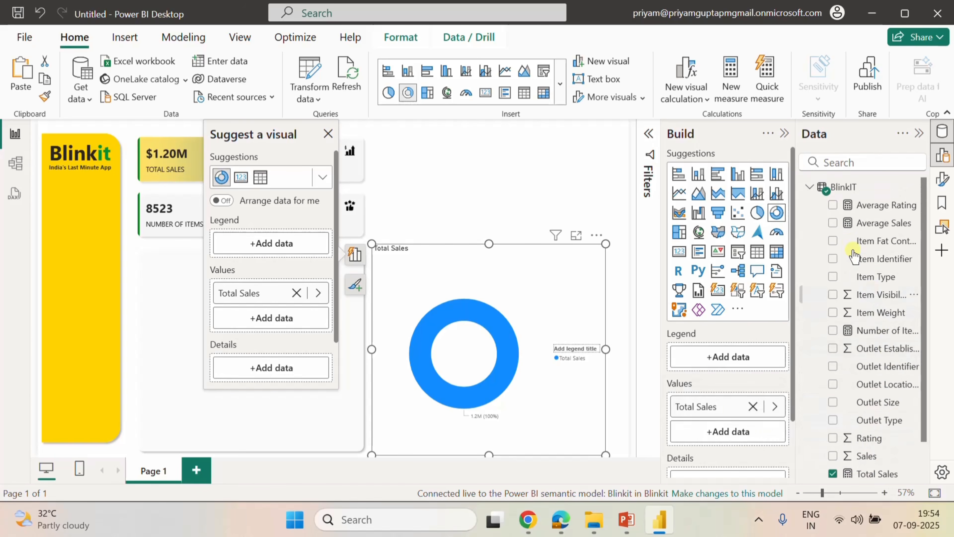
{"action": "left_click", "coordinate": [832, 241]}
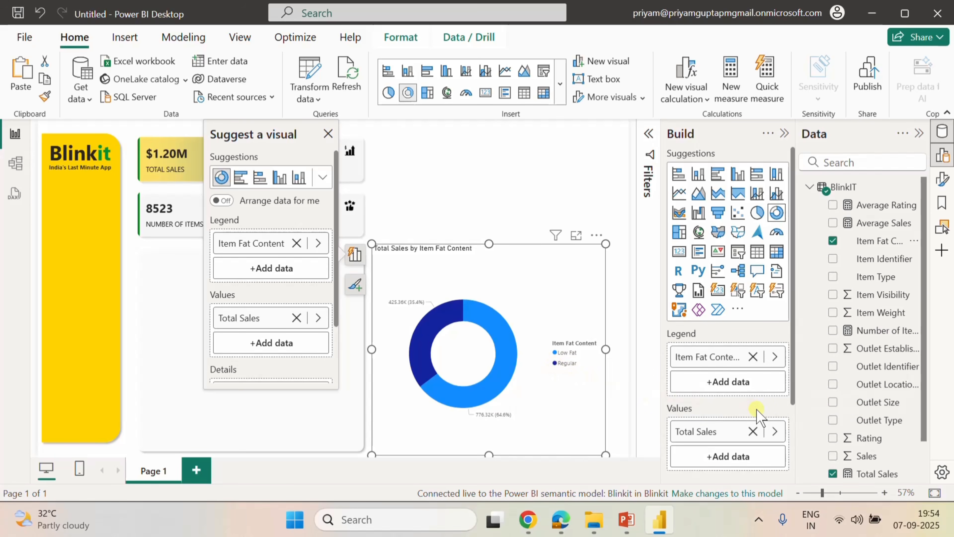
Replace Total Sales with the Metrics field parameter as the values of the donut chart.
{"action": "scroll", "coordinate": [756, 413], "scroll_direction": "down", "scroll_amount": 2}
{"action": "left_click", "coordinate": [754, 361]}
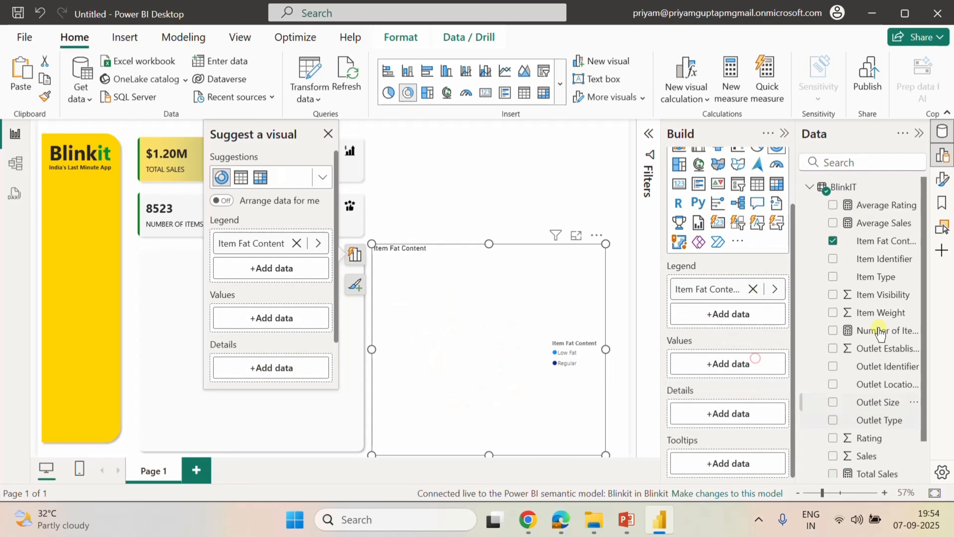
{"action": "left_click", "coordinate": [810, 187]}
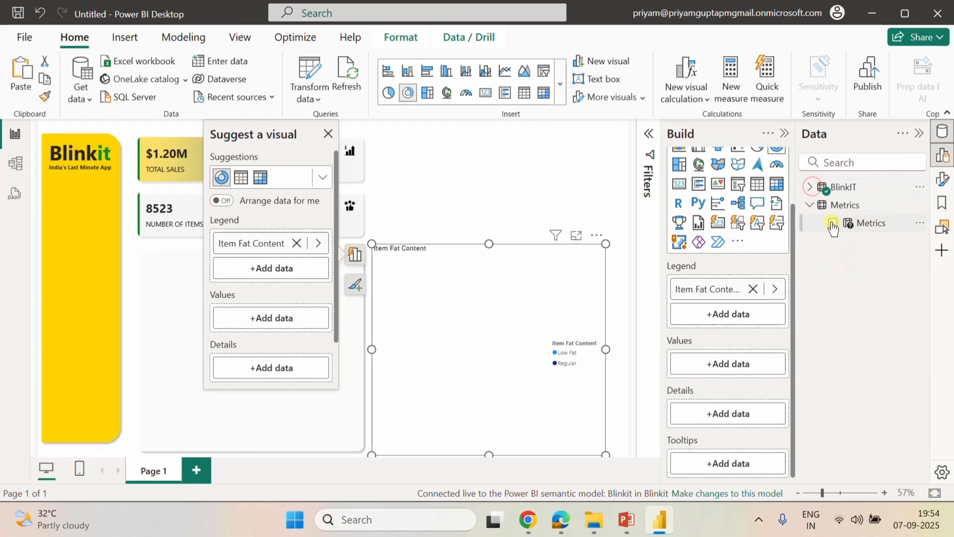
{"action": "left_click", "coordinate": [832, 223]}
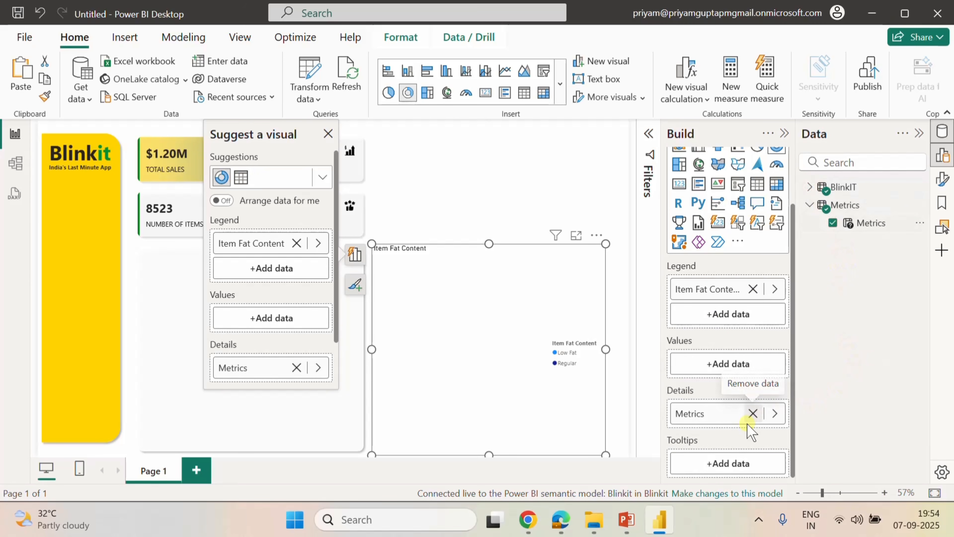
{"action": "left_click_drag", "start_coordinate": [717, 413], "coordinate": [714, 363]}
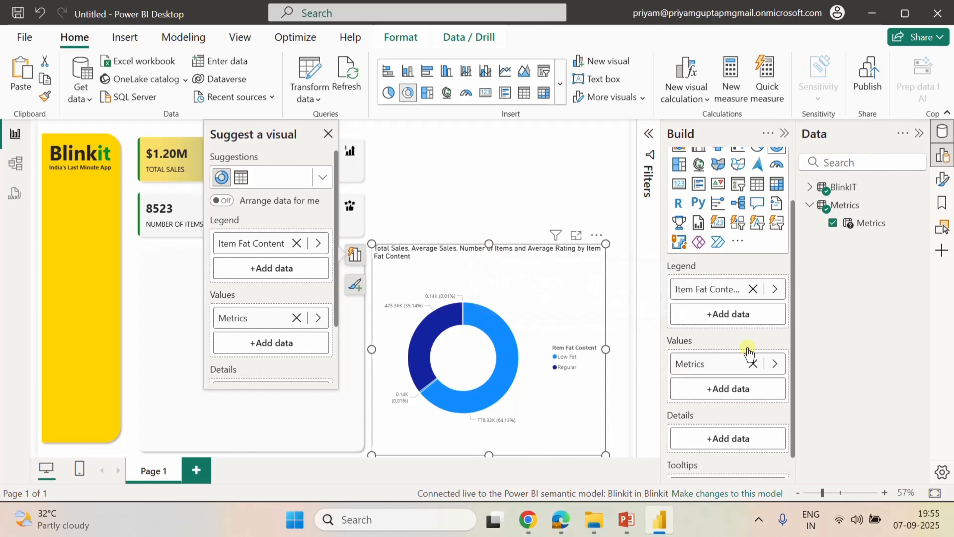
Add a small slicer above the donut chart, beside the KPI cards, and fill it with the Metrics field.
{"action": "left_click", "coordinate": [550, 213]}
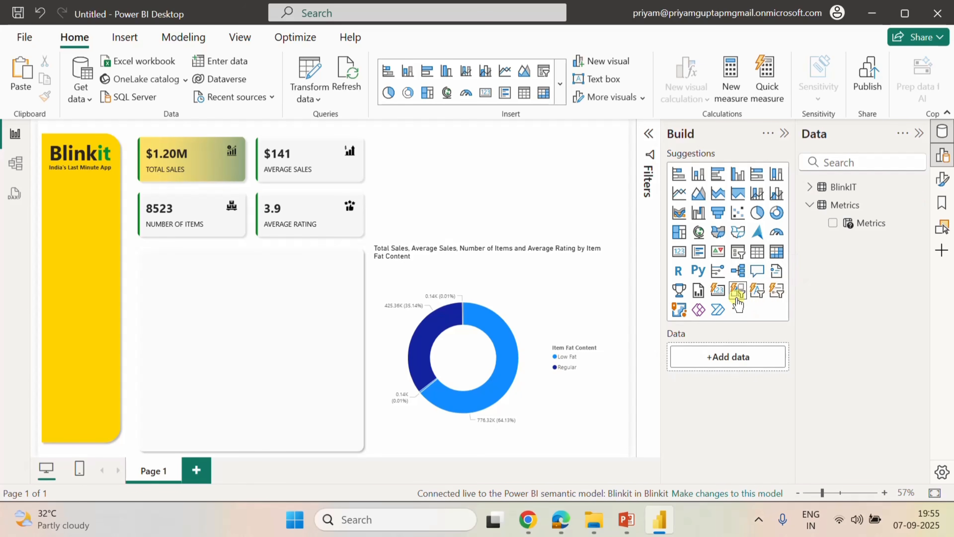
{"action": "left_click", "coordinate": [737, 253]}
{"action": "left_click_drag", "start_coordinate": [605, 187], "coordinate": [478, 184]}
{"action": "left_click_drag", "start_coordinate": [424, 244], "coordinate": [461, 176]}
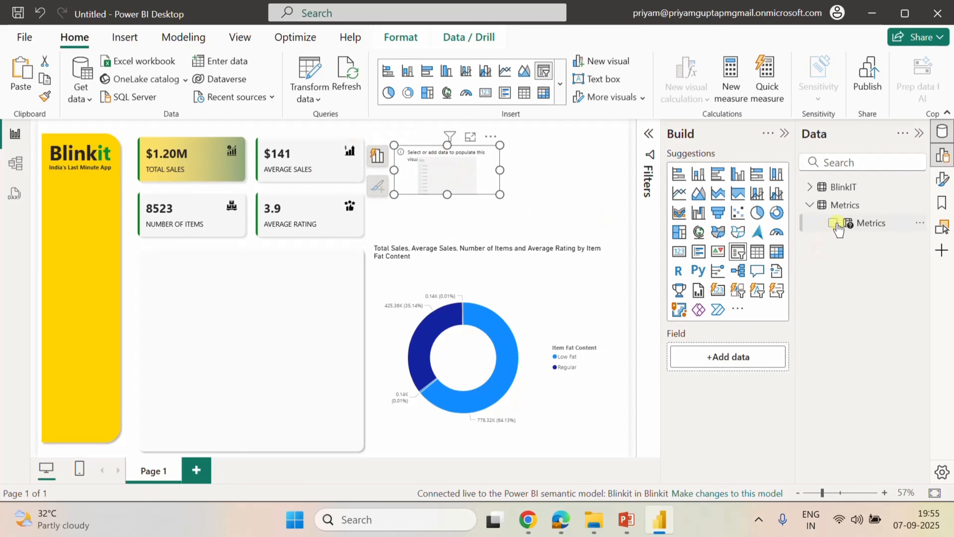
{"action": "left_click", "coordinate": [832, 222]}
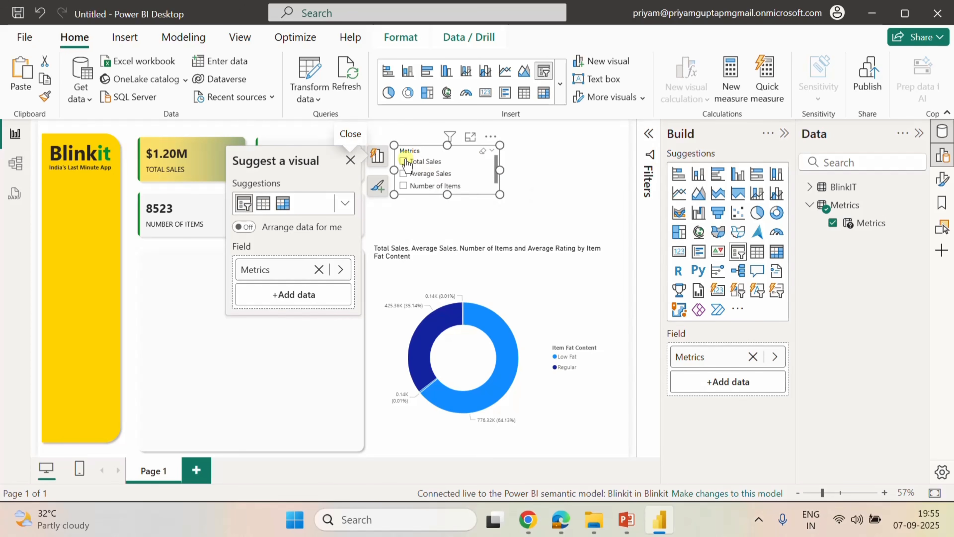
Test the Metrics slicer by switching the donut chart between Total Sales, Average Sales, Number of Items and Average Rating.
{"action": "left_click", "coordinate": [405, 160]}
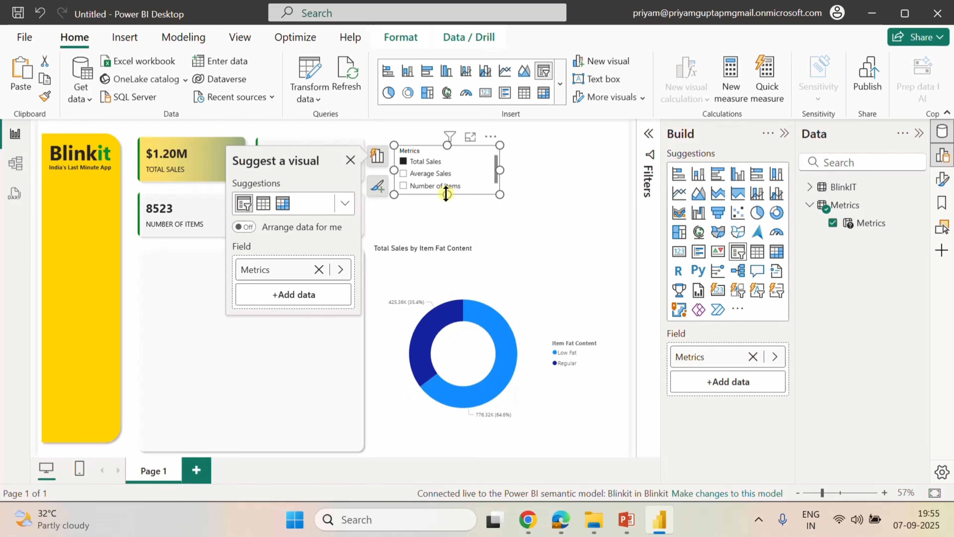
{"action": "left_click", "coordinate": [403, 173]}
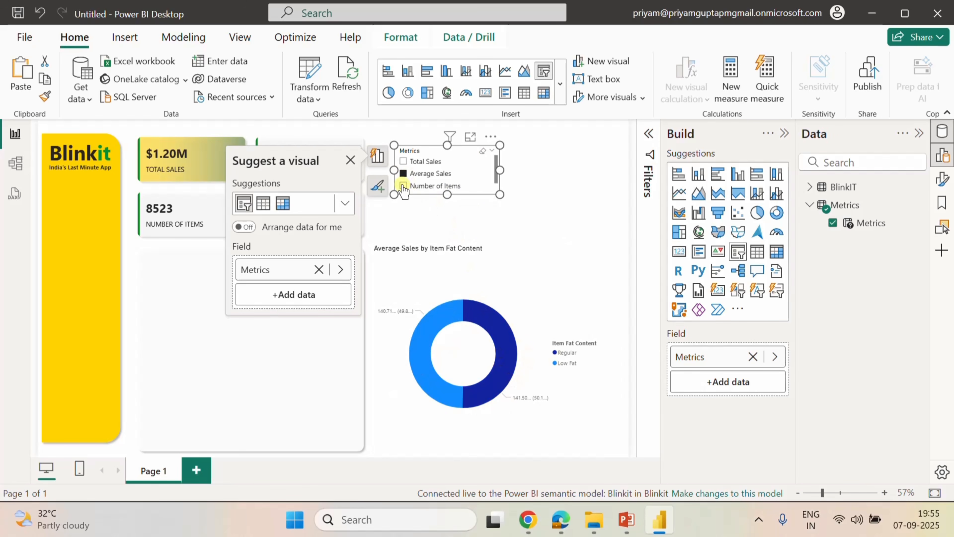
{"action": "left_click", "coordinate": [403, 185]}
{"action": "scroll", "coordinate": [461, 174], "scroll_direction": "down", "scroll_amount": 1}
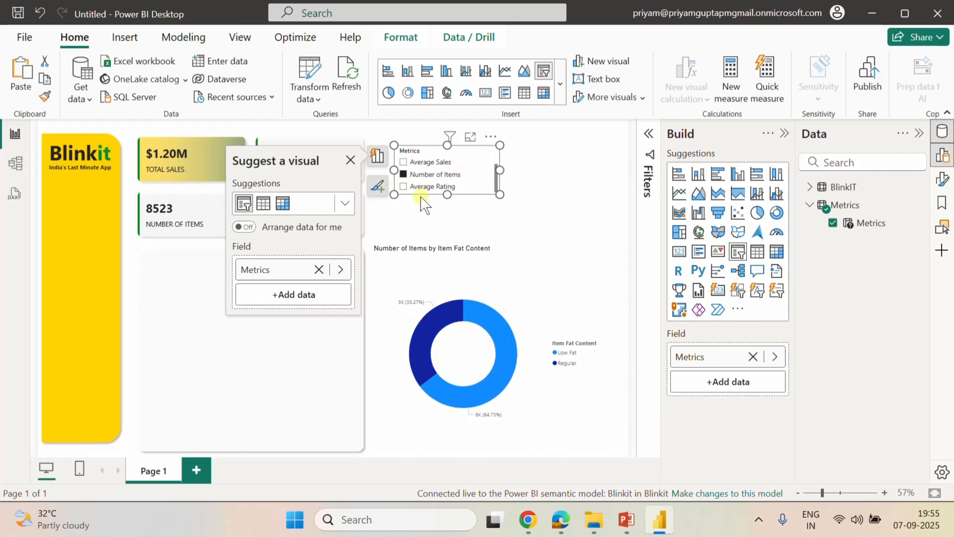
{"action": "left_click", "coordinate": [404, 186]}
{"action": "scroll", "coordinate": [432, 175], "scroll_direction": "up", "scroll_amount": 1}
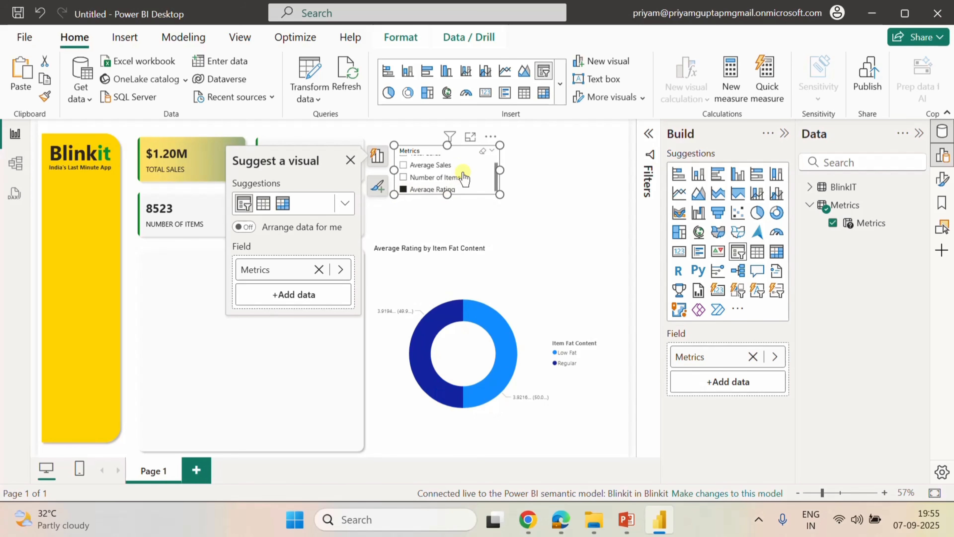
{"action": "left_click", "coordinate": [405, 166]}
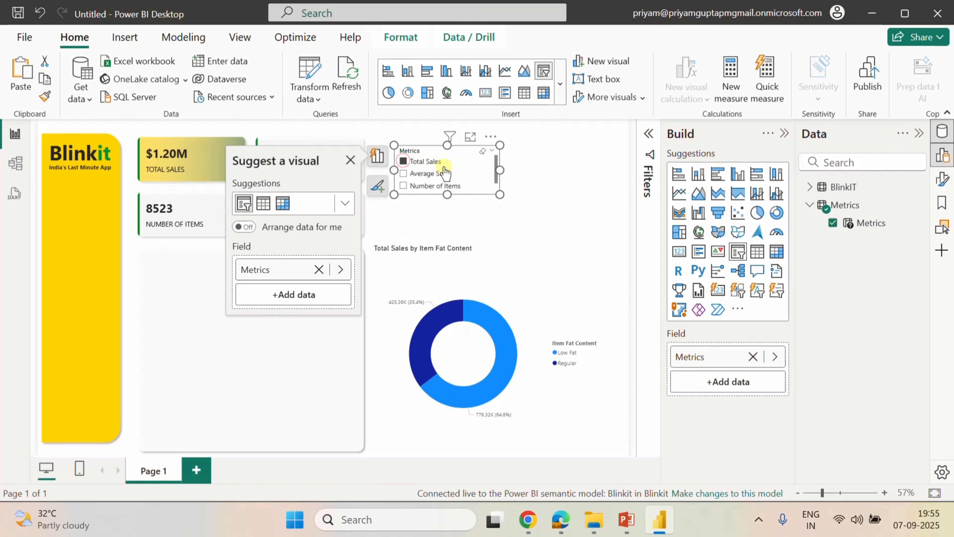
{"action": "scroll", "coordinate": [461, 172], "scroll_direction": "down", "scroll_amount": 1}
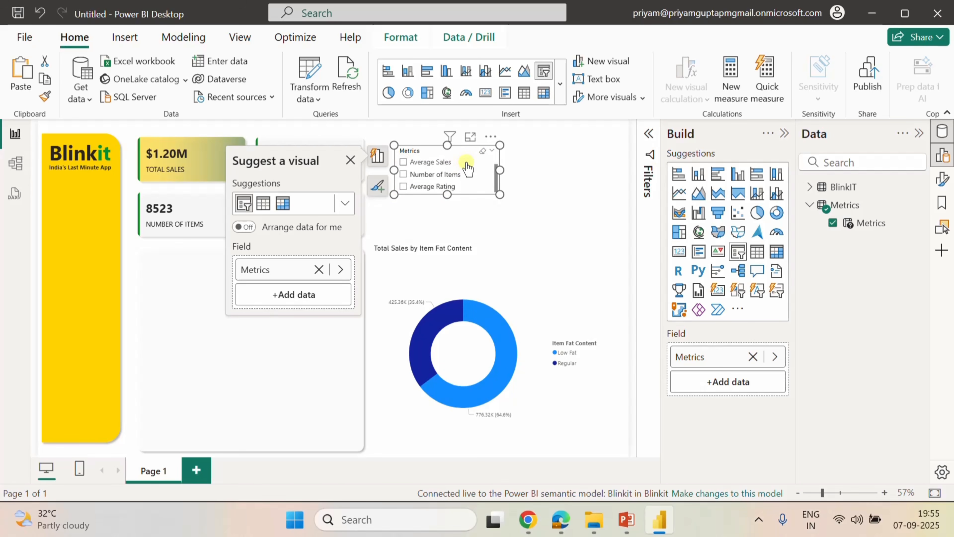
{"action": "left_click", "coordinate": [466, 163]}
{"action": "left_click", "coordinate": [404, 174]}
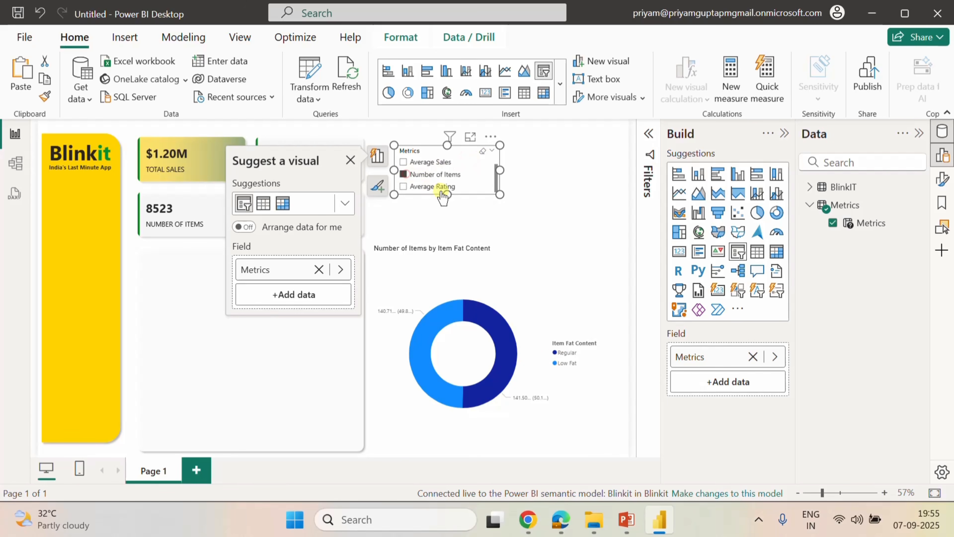
Select the Metrics slicer and show its formatting options.
{"action": "left_click", "coordinate": [530, 179]}
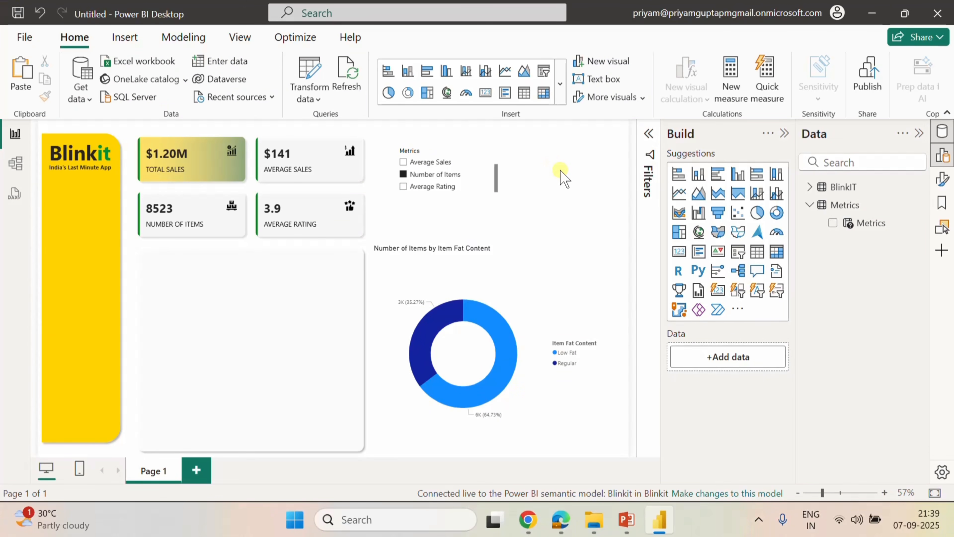
{"action": "left_click", "coordinate": [441, 160]}
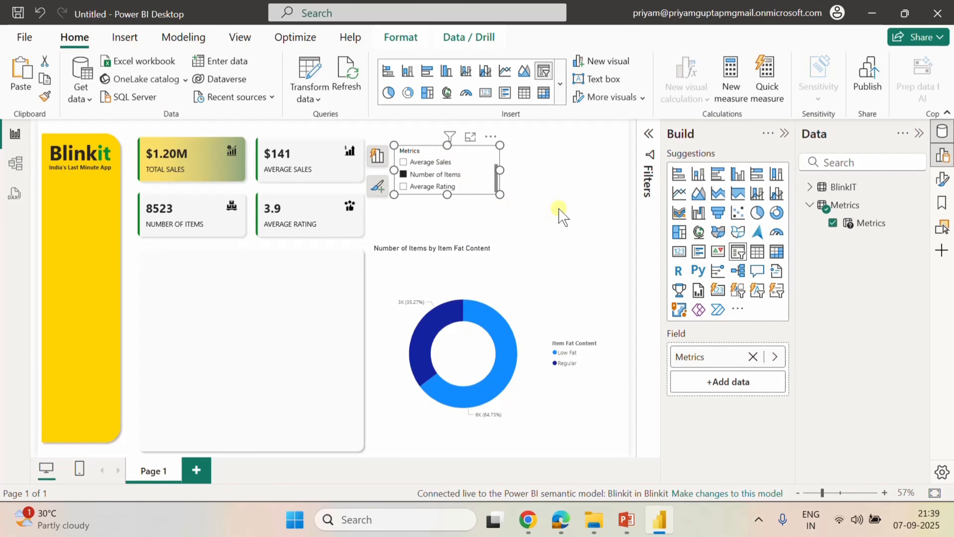
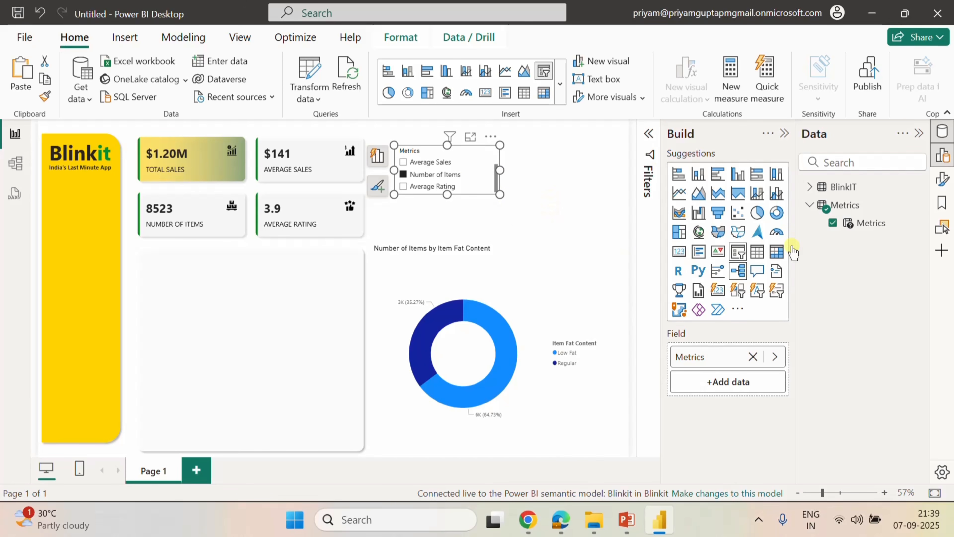
{"action": "left_click", "coordinate": [942, 179]}
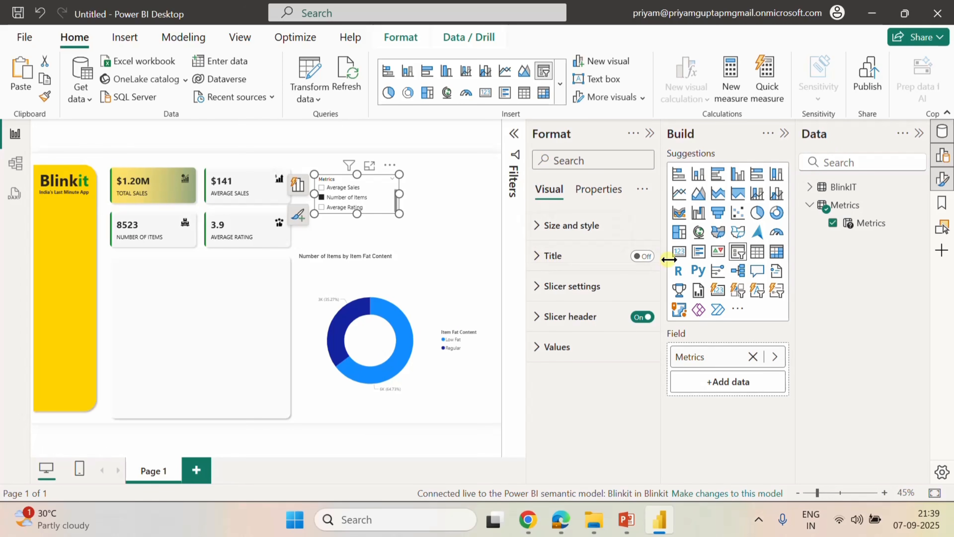
{"action": "left_click", "coordinate": [644, 257]}
{"action": "left_click", "coordinate": [644, 256]}
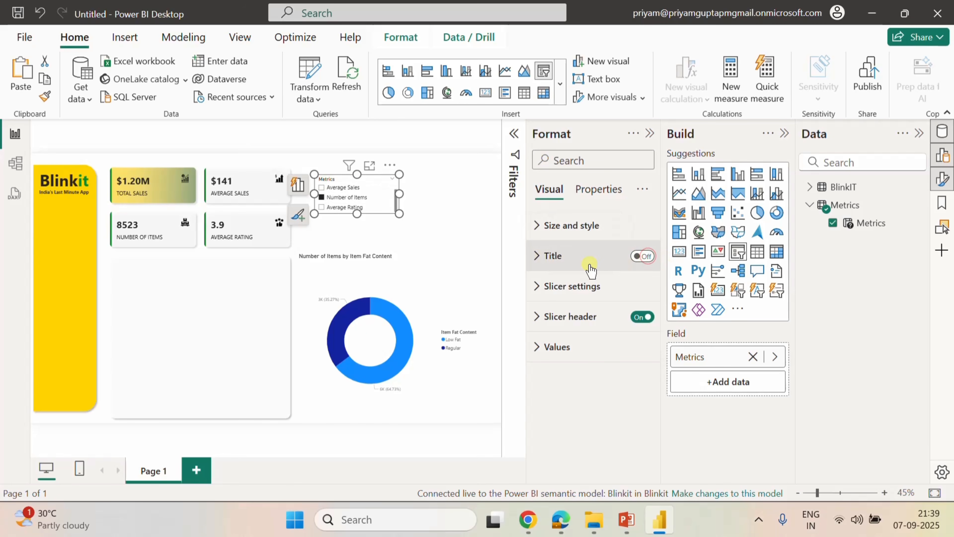
{"action": "left_click", "coordinate": [535, 255]}
{"action": "left_click", "coordinate": [646, 257]}
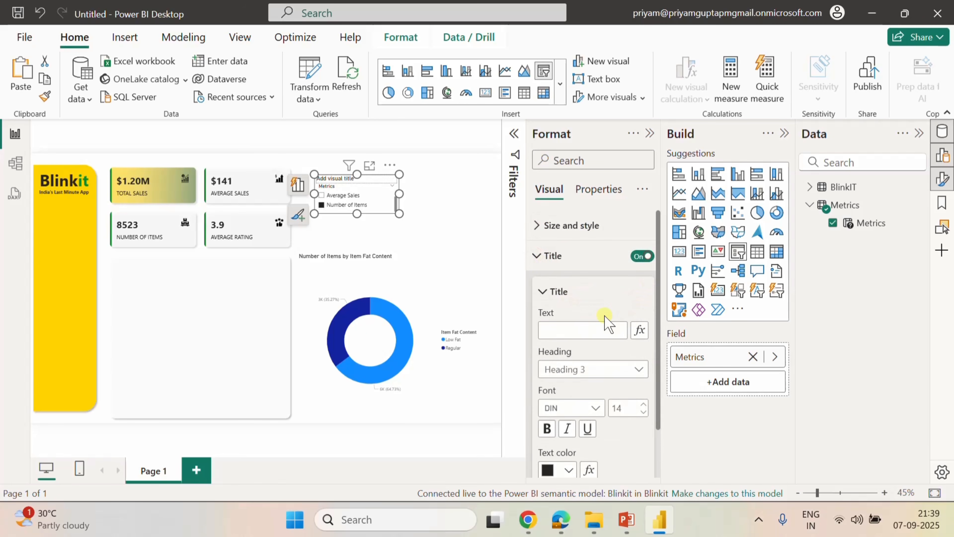
{"action": "scroll", "coordinate": [614, 407], "scroll_direction": "down", "scroll_amount": 3}
{"action": "scroll", "coordinate": [615, 411], "scroll_direction": "down", "scroll_amount": 5}
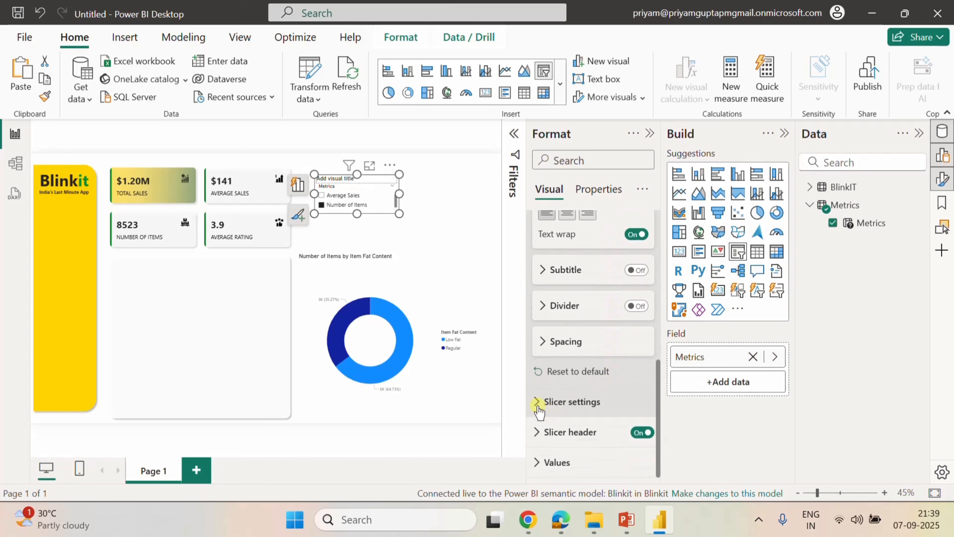
{"action": "scroll", "coordinate": [595, 342], "scroll_direction": "up", "scroll_amount": 4}
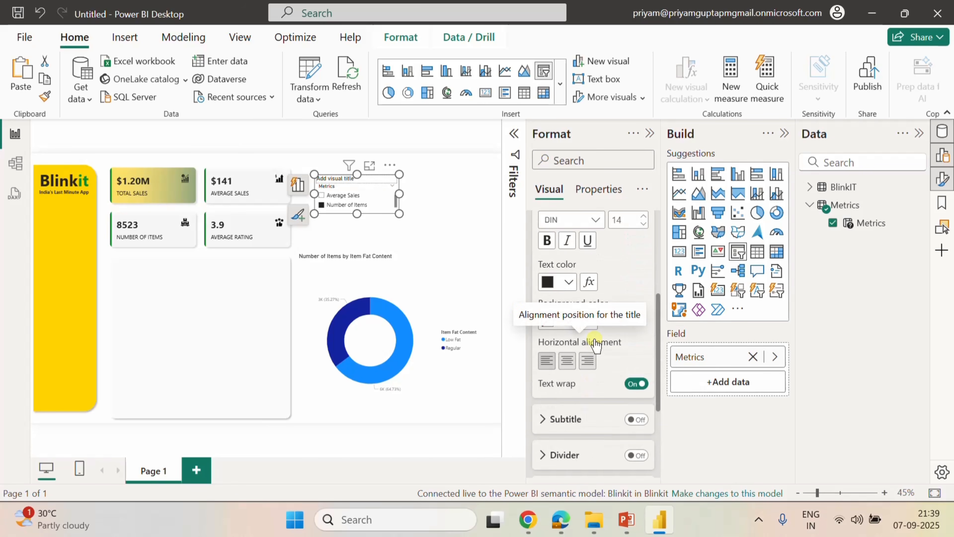
{"action": "scroll", "coordinate": [605, 337], "scroll_direction": "up", "scroll_amount": 5}
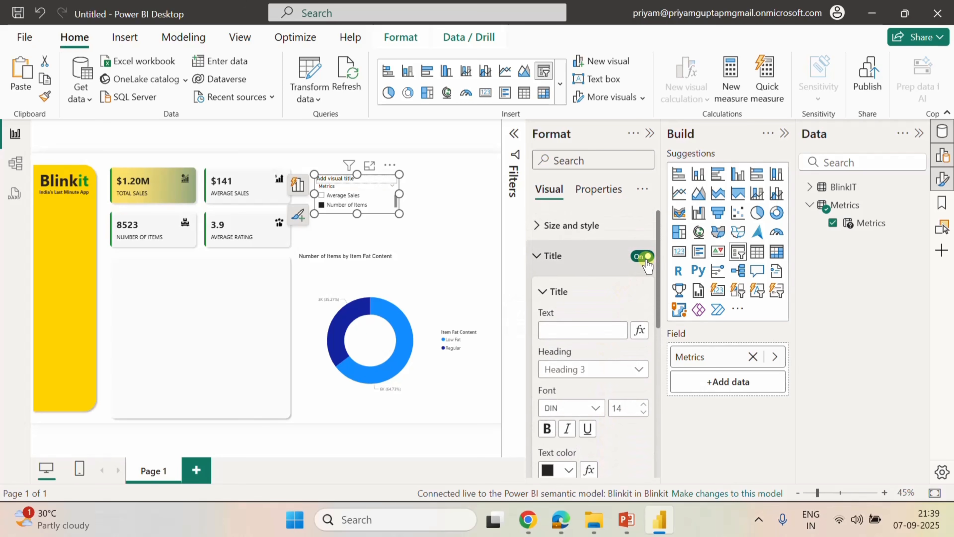
{"action": "left_click", "coordinate": [643, 257]}
{"action": "left_click", "coordinate": [533, 258]}
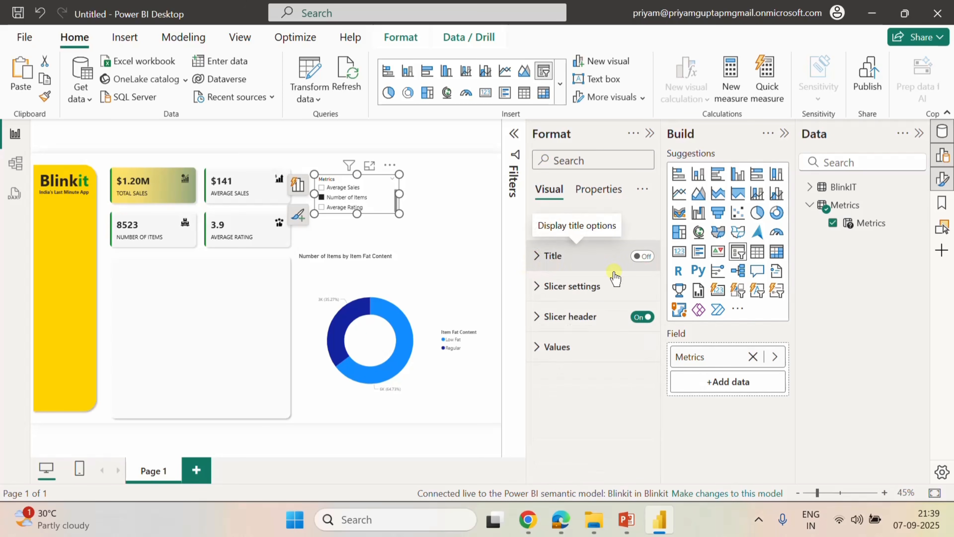
Set the Metrics slicer's style to Tile and resize the slicer into a wide, low single row showing all four metrics.
{"action": "left_click", "coordinate": [545, 293]}
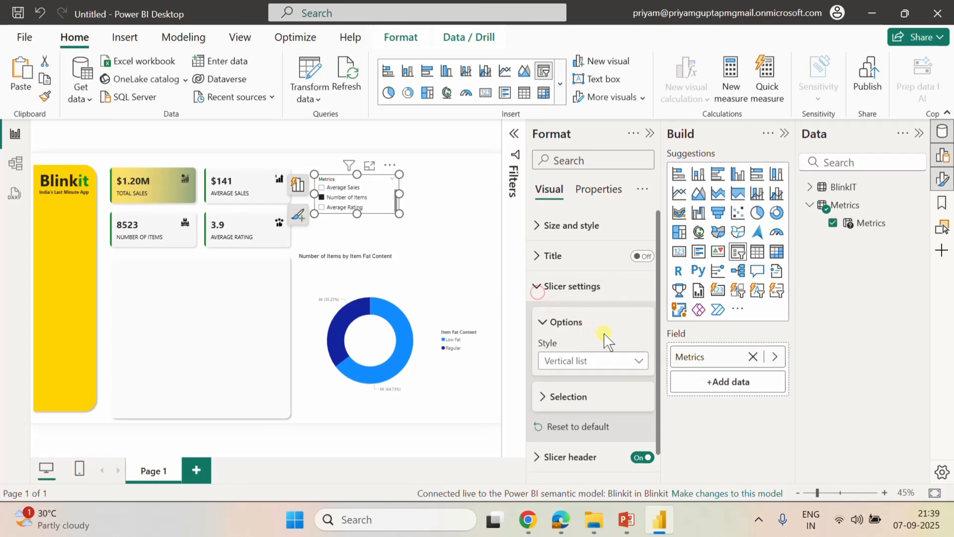
{"action": "scroll", "coordinate": [606, 339], "scroll_direction": "down", "scroll_amount": 1}
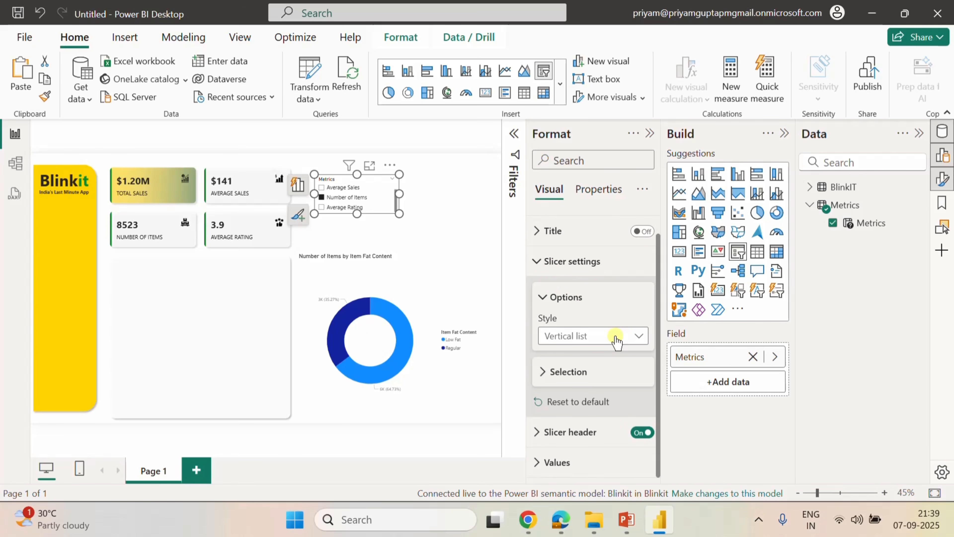
{"action": "left_click", "coordinate": [615, 338]}
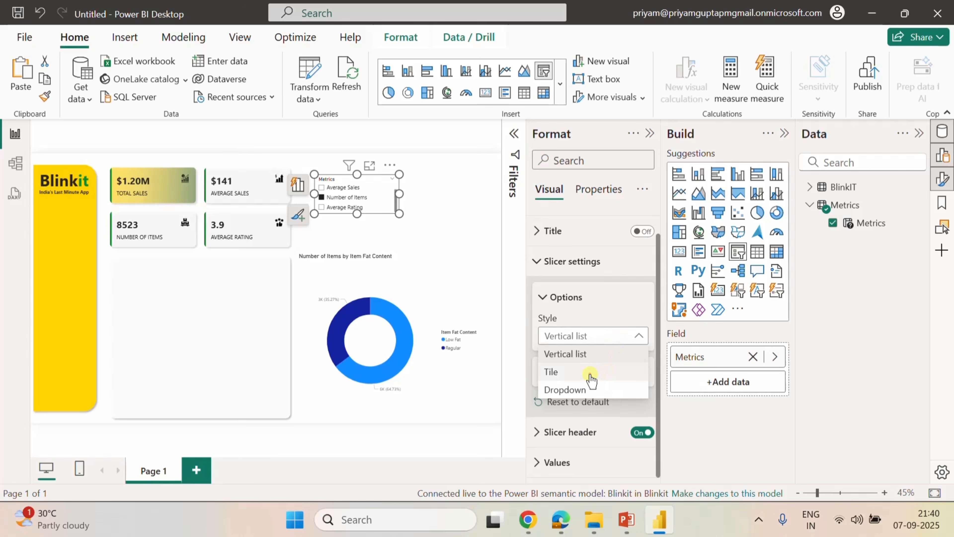
{"action": "left_click", "coordinate": [590, 374]}
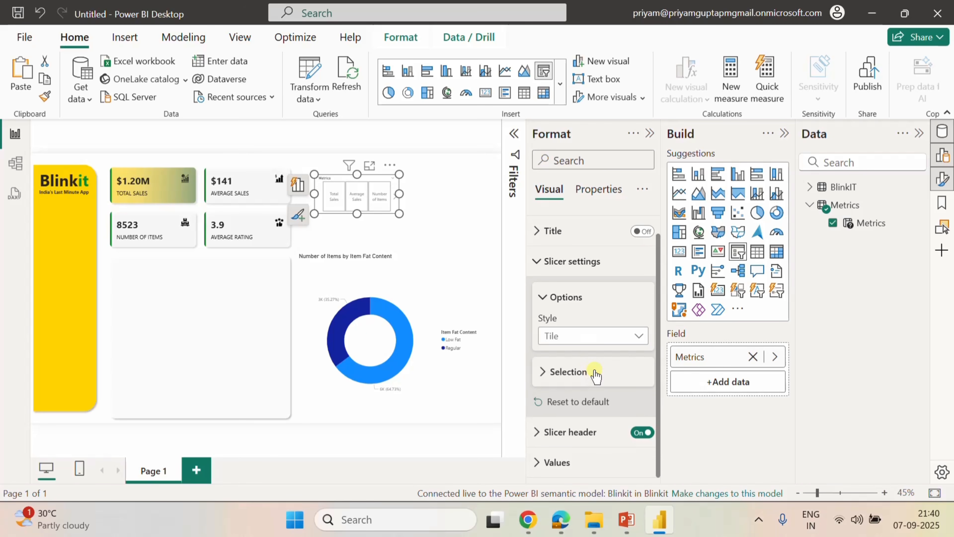
{"action": "left_click_drag", "start_coordinate": [399, 194], "coordinate": [459, 197]}
{"action": "left_click_drag", "start_coordinate": [384, 213], "coordinate": [387, 200]}
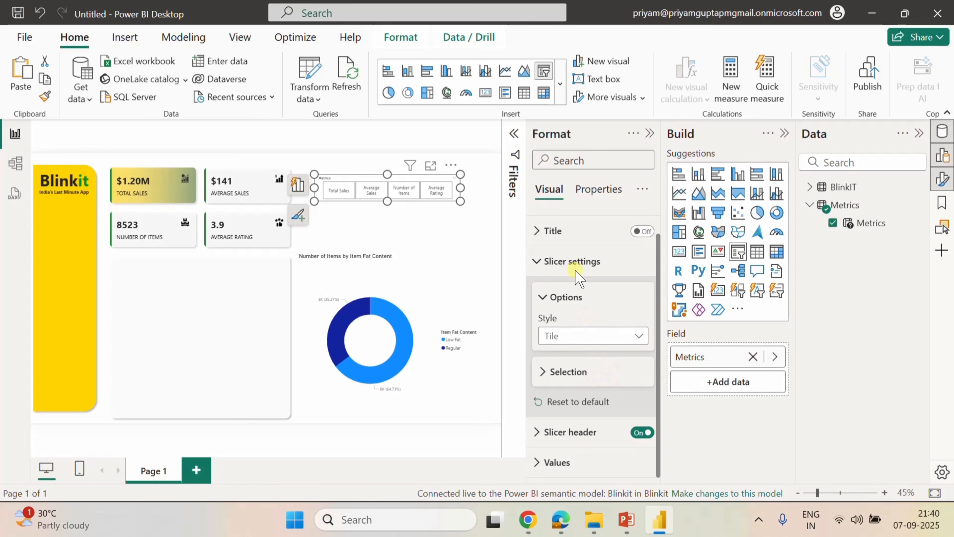
Turn on single select for the Metrics slicer.
{"action": "left_click", "coordinate": [538, 262]}
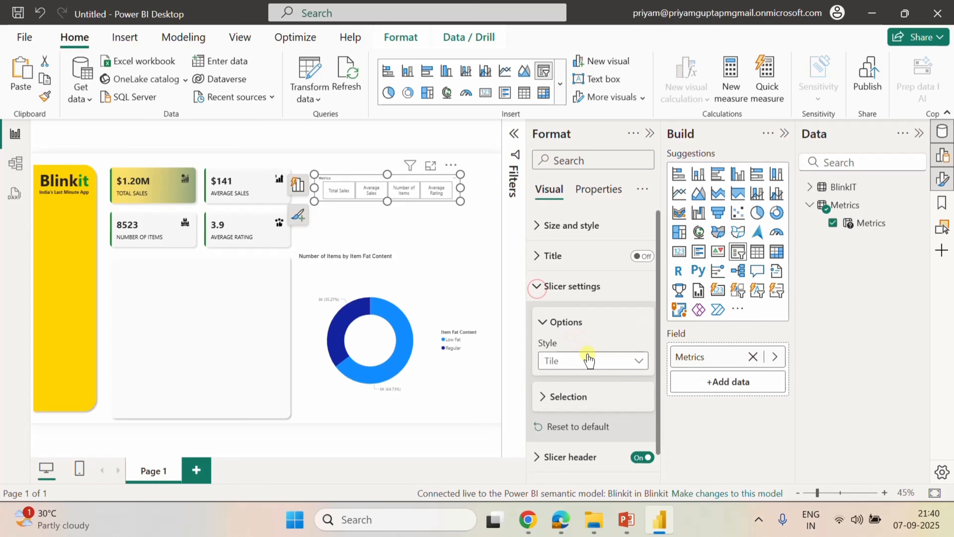
{"action": "scroll", "coordinate": [573, 357], "scroll_direction": "down", "scroll_amount": 1}
{"action": "left_click", "coordinate": [542, 372]}
{"action": "scroll", "coordinate": [586, 387], "scroll_direction": "down", "scroll_amount": 2}
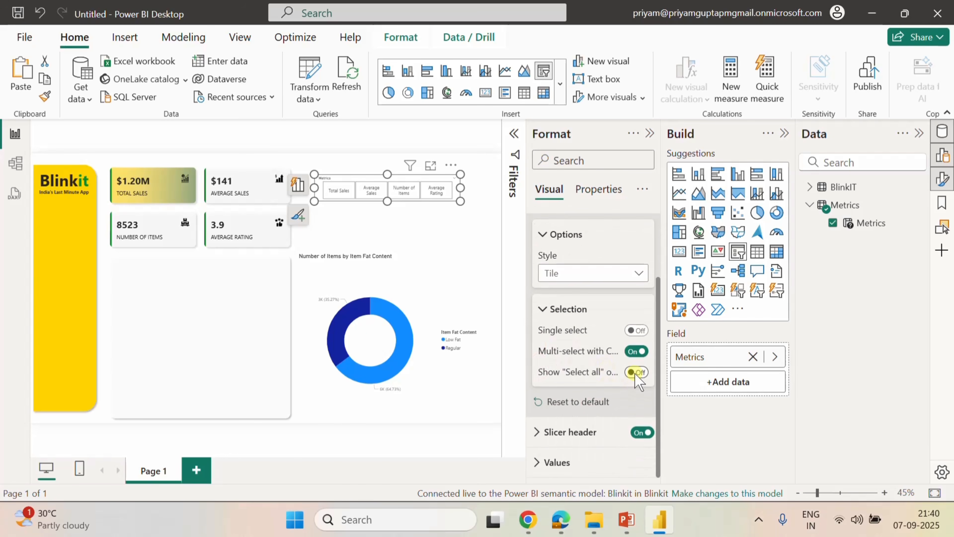
{"action": "left_click", "coordinate": [635, 331]}
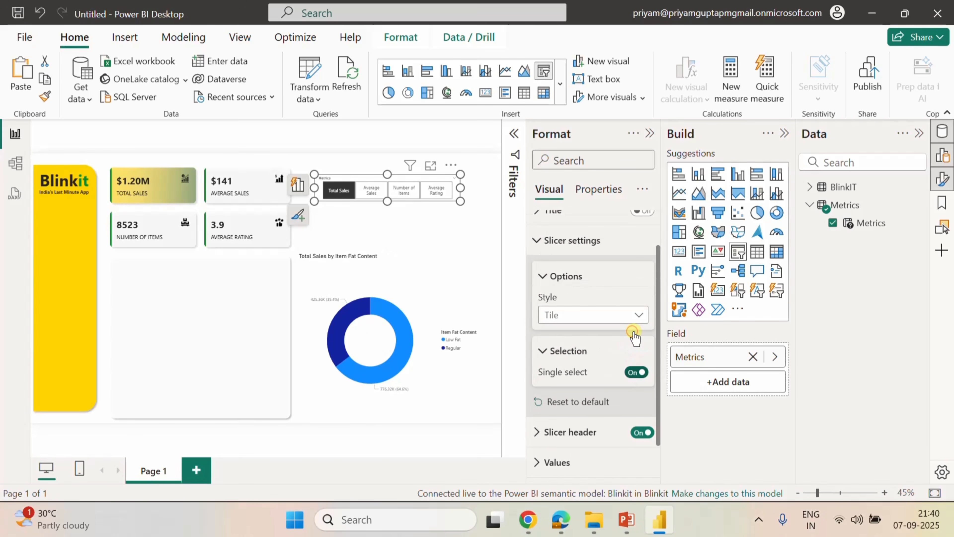
{"action": "left_click", "coordinate": [549, 277]}
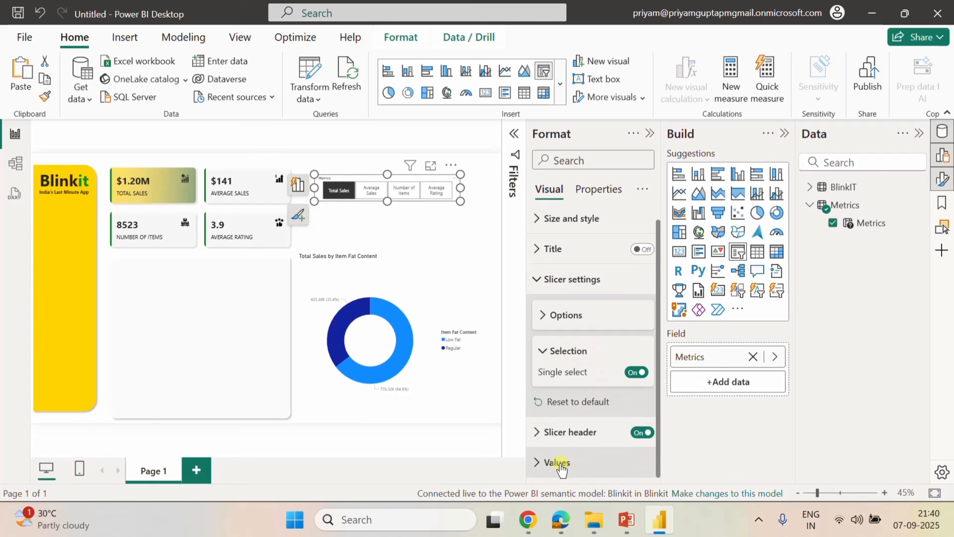
Format the Metrics slicer's values in Segoe UI Semibold, size 9, with a black font color.
{"action": "left_click", "coordinate": [595, 462]}
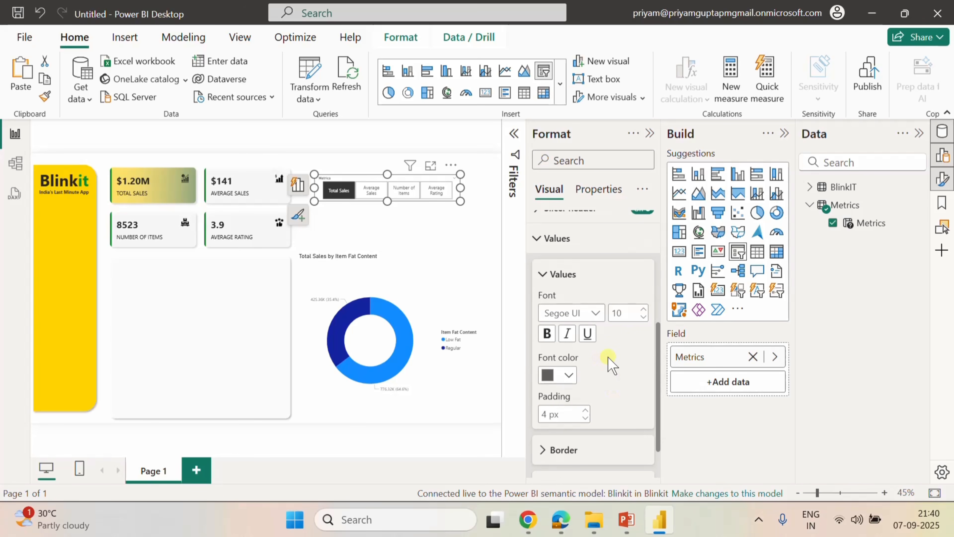
{"action": "left_click", "coordinate": [596, 314]}
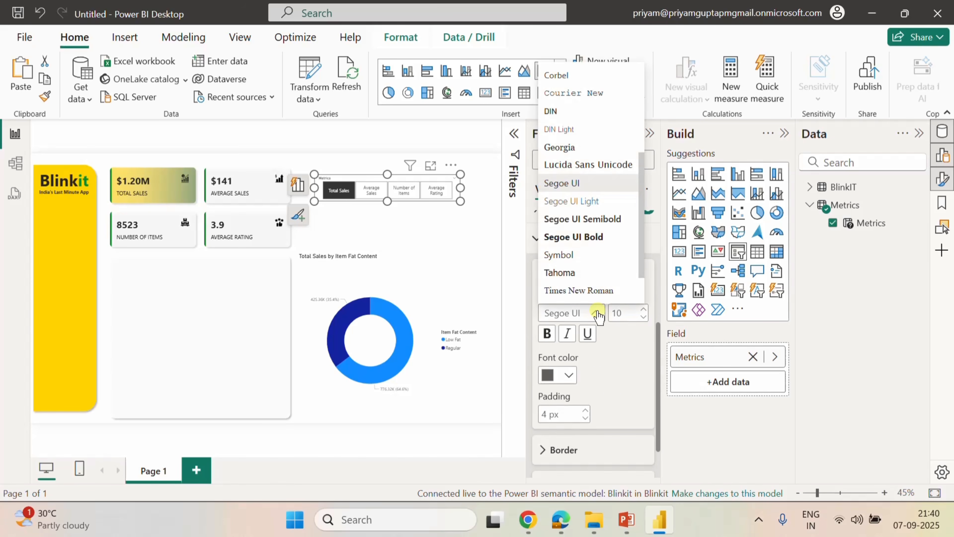
{"action": "left_click", "coordinate": [592, 219]}
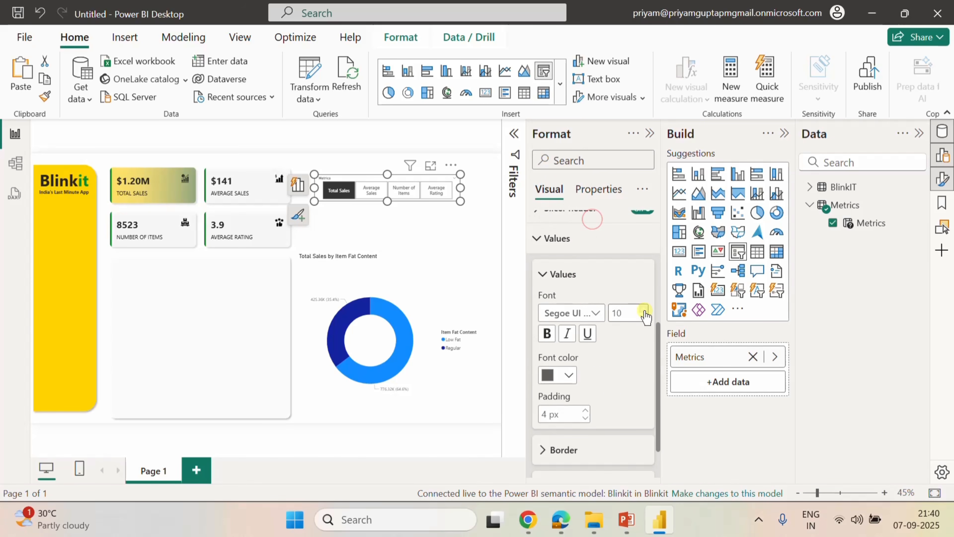
{"action": "left_click", "coordinate": [644, 316]}
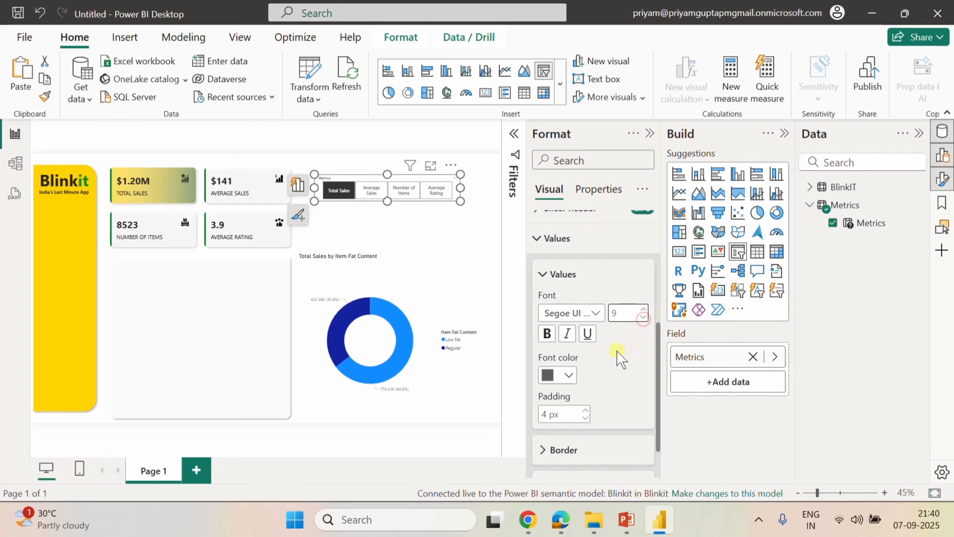
{"action": "left_click", "coordinate": [569, 375]}
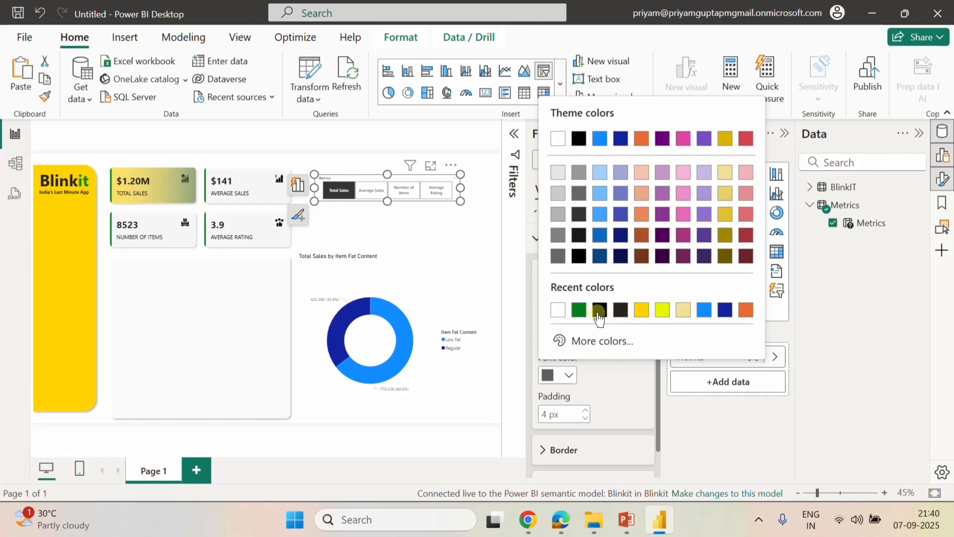
{"action": "left_click", "coordinate": [619, 310]}
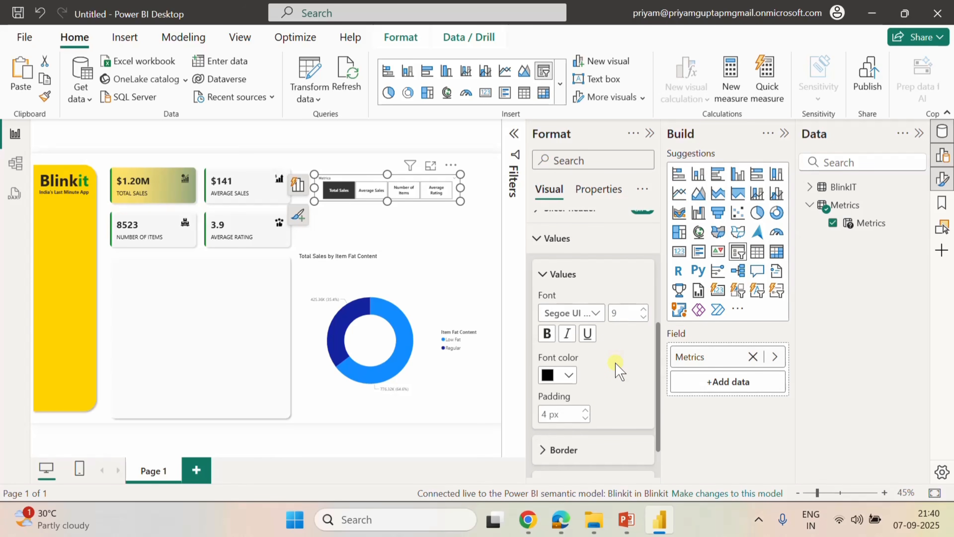
{"action": "left_click", "coordinate": [537, 238]}
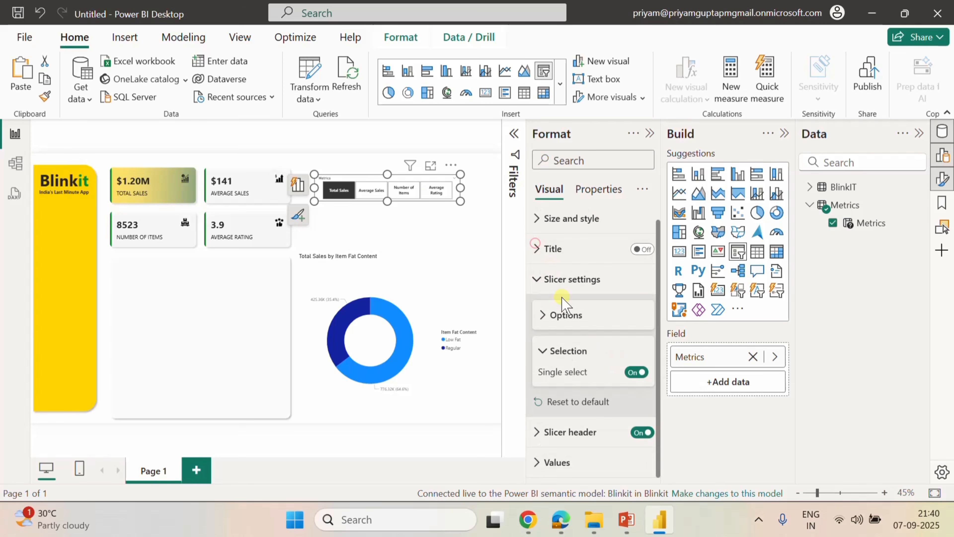
Give the Metrics slicer's tiles the recently used Blinkit yellow as their background color.
{"action": "left_click", "coordinate": [537, 287]}
{"action": "left_click", "coordinate": [537, 317]}
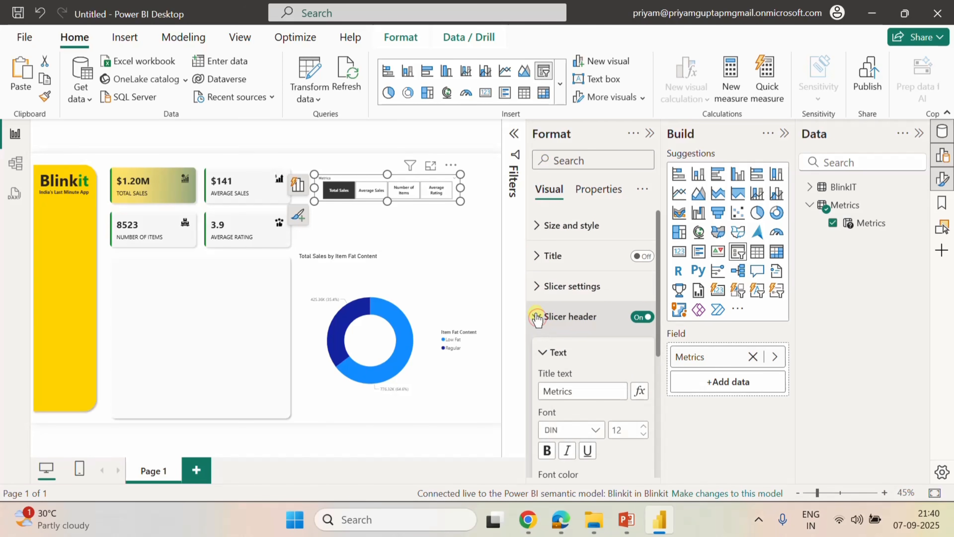
{"action": "left_click", "coordinate": [538, 316]}
{"action": "left_click", "coordinate": [537, 347]}
{"action": "scroll", "coordinate": [617, 394], "scroll_direction": "down", "scroll_amount": 5}
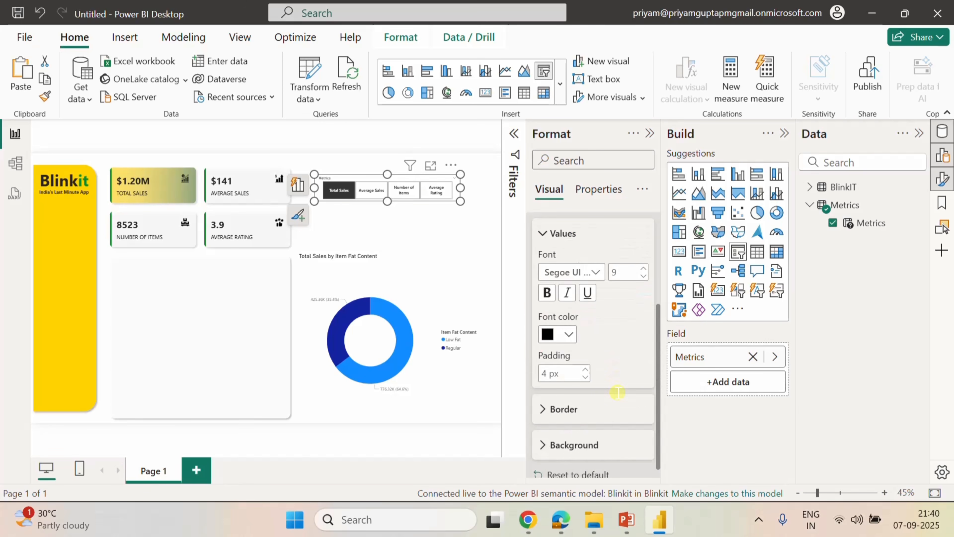
{"action": "left_click", "coordinate": [576, 432]}
{"action": "scroll", "coordinate": [573, 432], "scroll_direction": "down", "scroll_amount": 1}
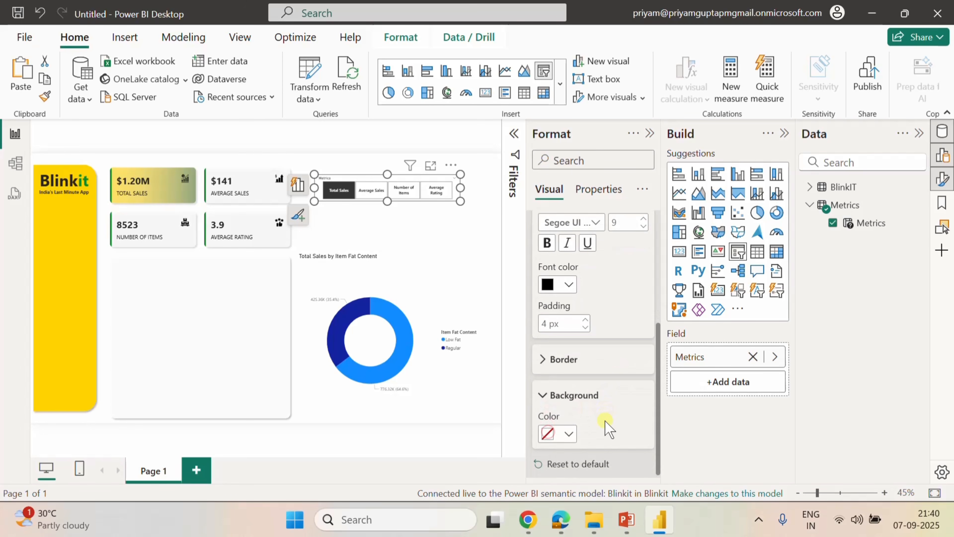
{"action": "left_click", "coordinate": [568, 433]}
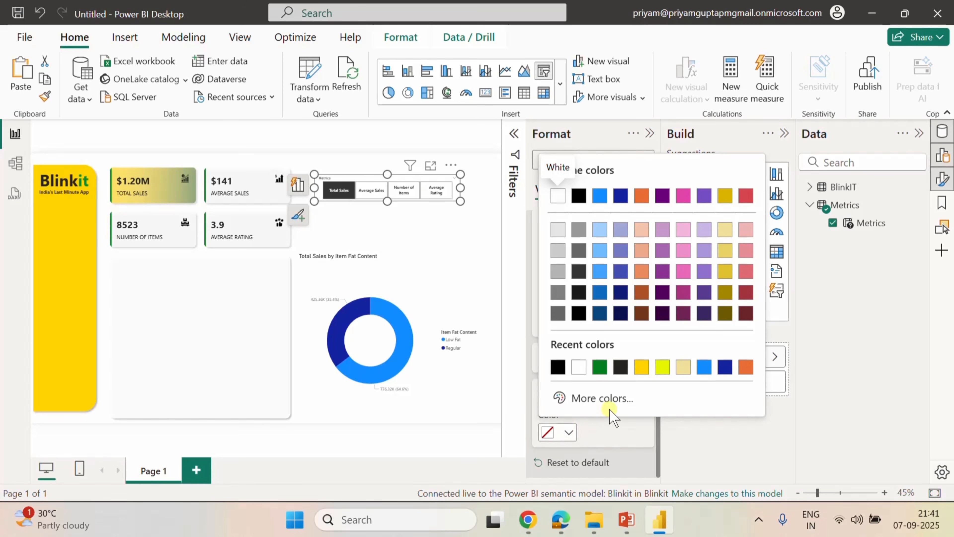
{"action": "left_click", "coordinate": [643, 367]}
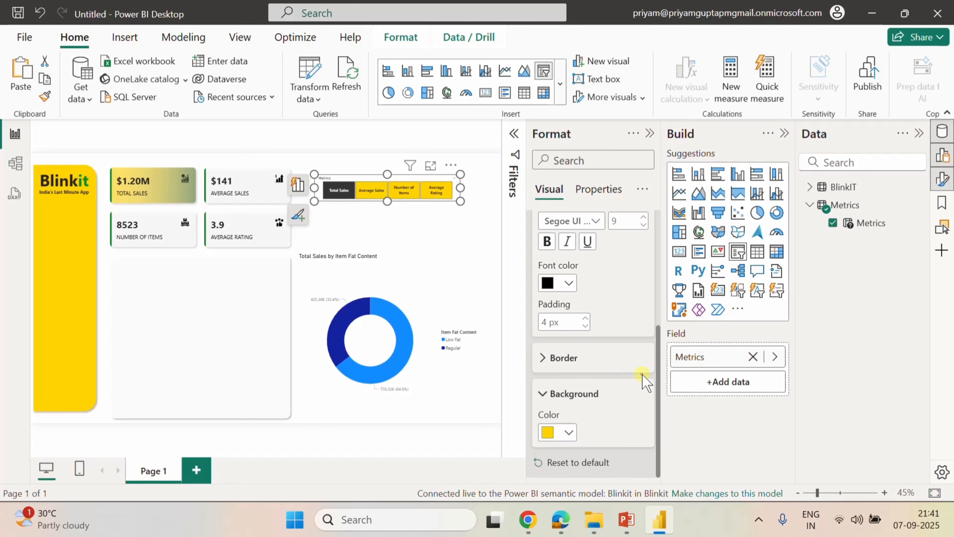
{"action": "left_click", "coordinate": [547, 393]}
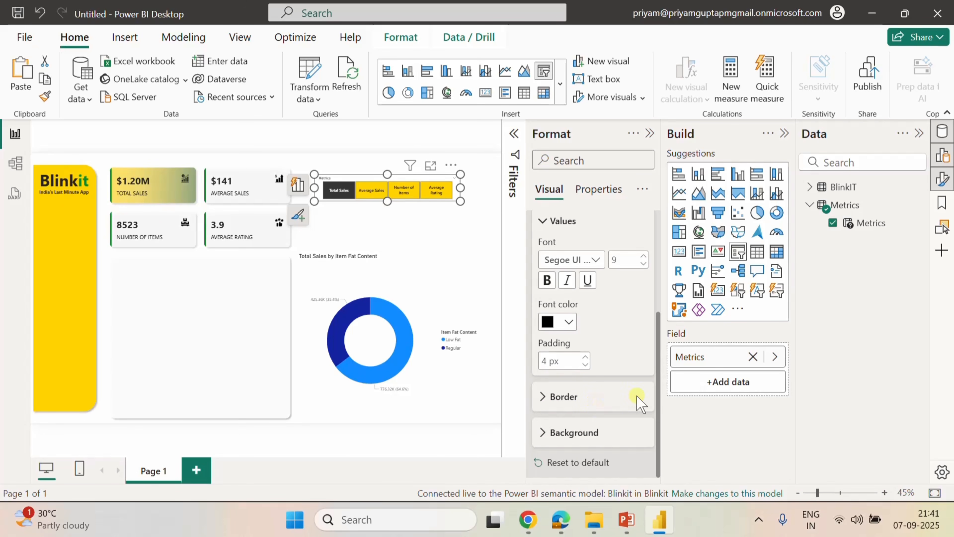
Widen the Metrics slicer on both sides so each label fits on one line, and turn off its slicer header.
{"action": "left_click", "coordinate": [405, 223]}
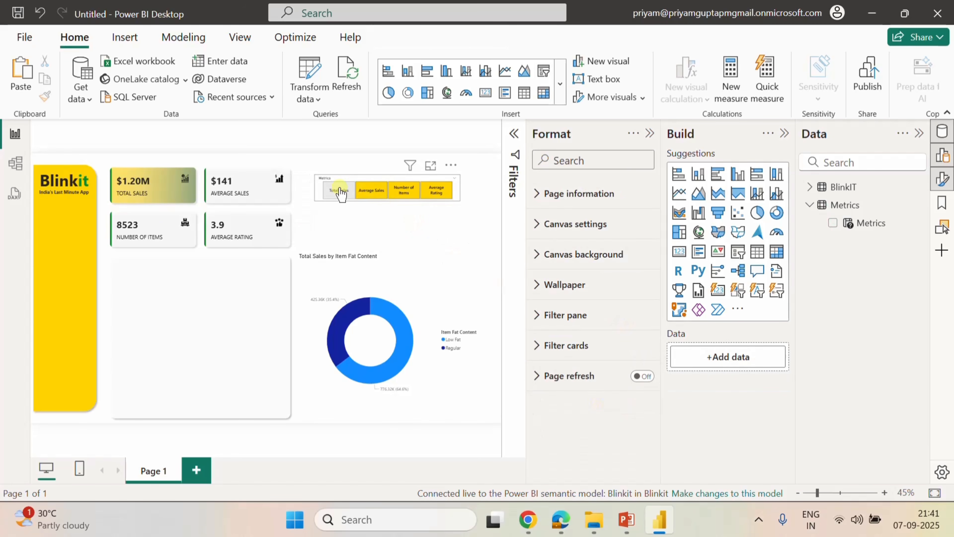
{"action": "left_click", "coordinate": [411, 178]}
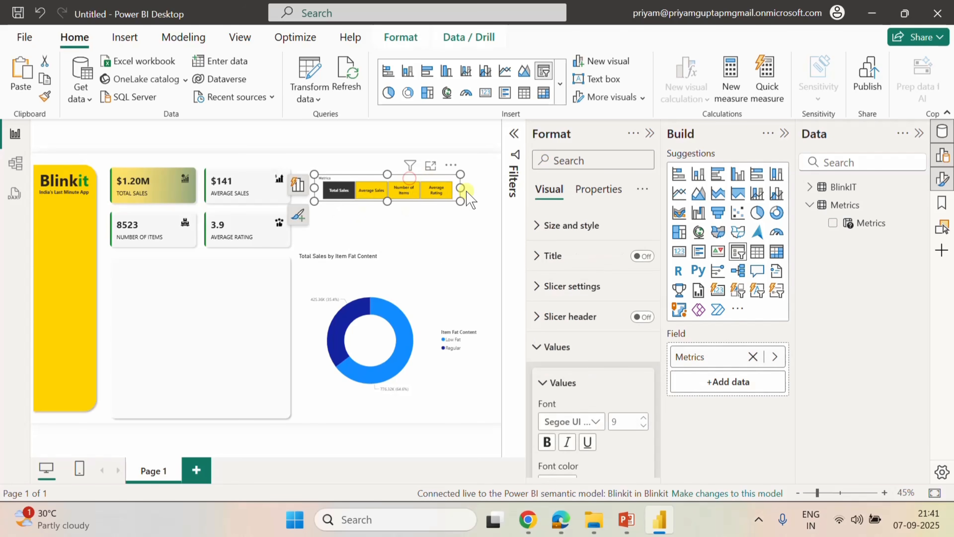
{"action": "left_click_drag", "start_coordinate": [461, 189], "coordinate": [489, 191]}
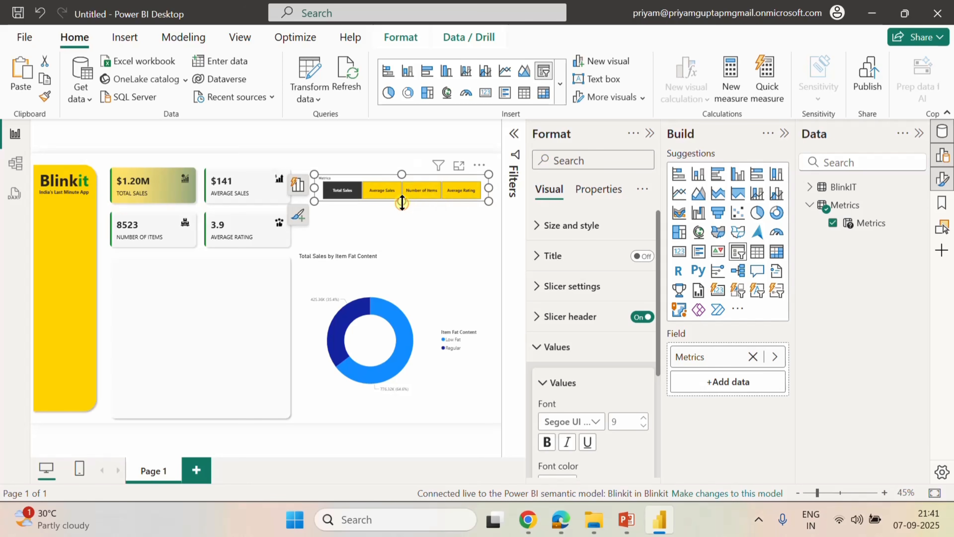
{"action": "left_click_drag", "start_coordinate": [402, 204], "coordinate": [403, 212]}
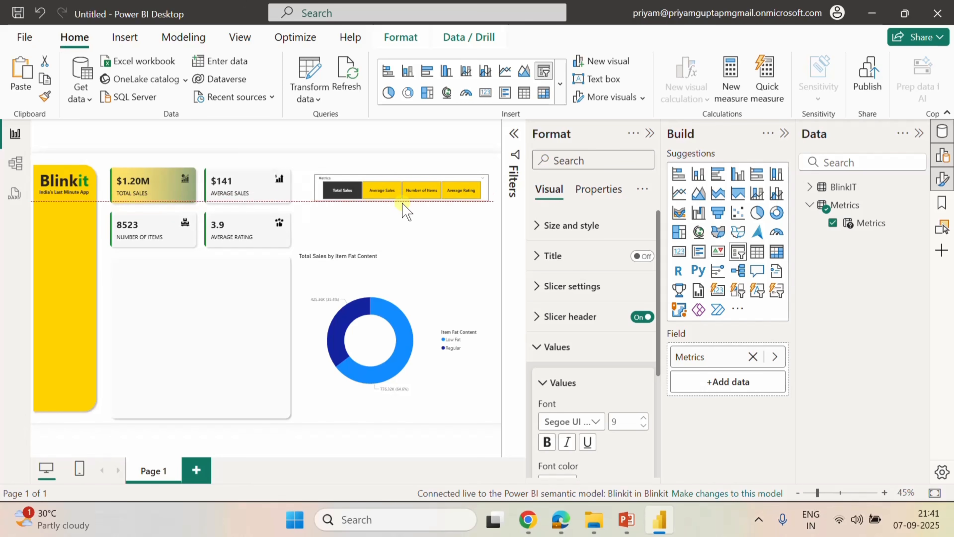
{"action": "left_click", "coordinate": [642, 317]}
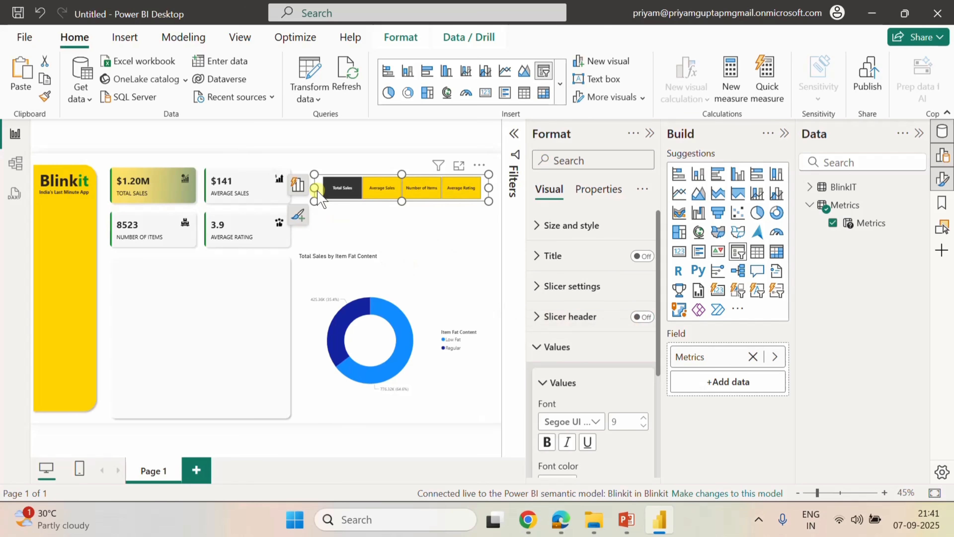
{"action": "left_click_drag", "start_coordinate": [314, 187], "coordinate": [298, 187]}
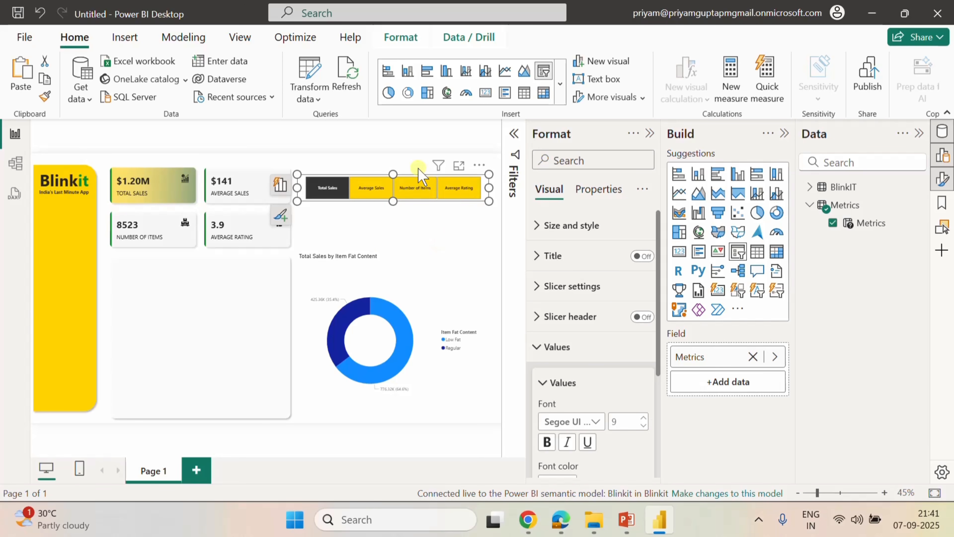
Move the Metrics slicer to the top of the blank card below the KPI cards and shrink it to fit inside the card.
{"action": "left_click_drag", "start_coordinate": [358, 183], "coordinate": [169, 263]}
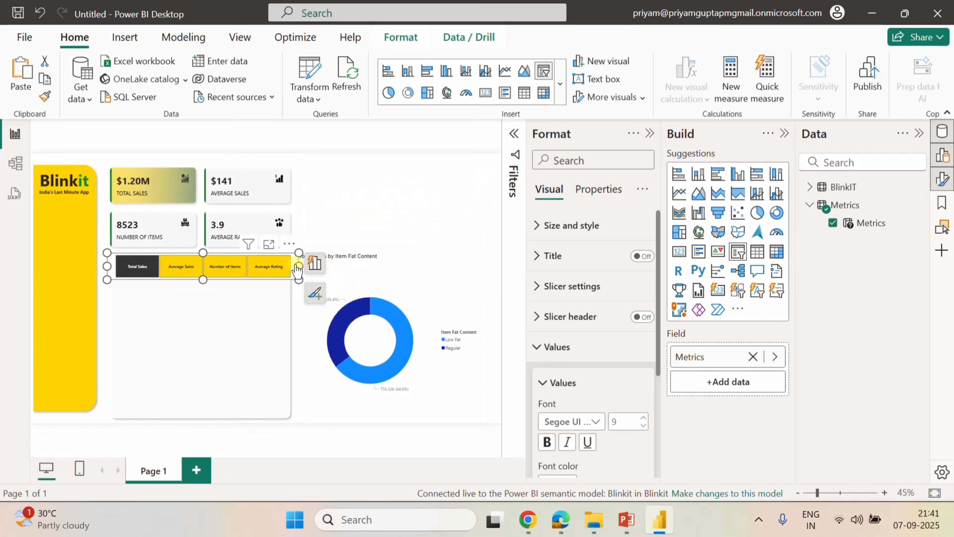
{"action": "left_click_drag", "start_coordinate": [299, 266], "coordinate": [278, 267]}
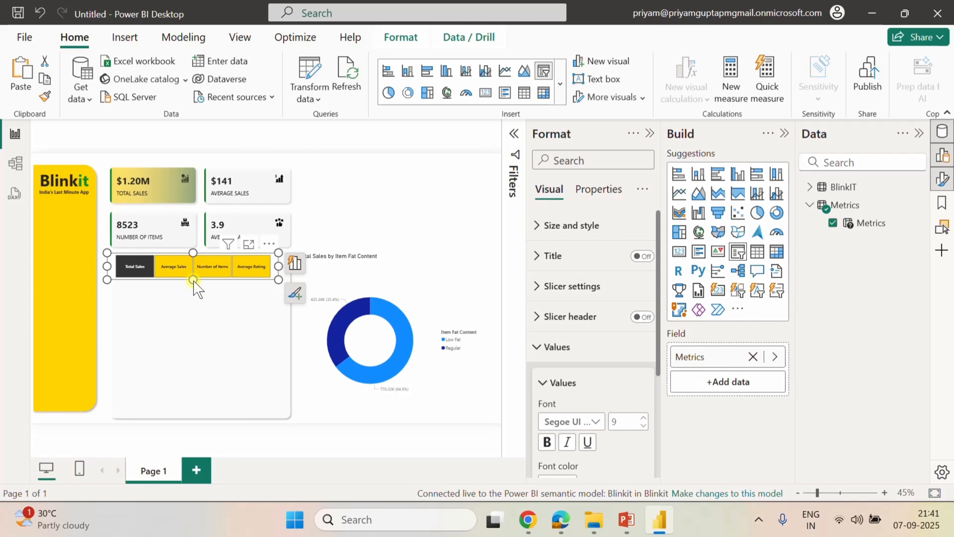
{"action": "left_click_drag", "start_coordinate": [193, 281], "coordinate": [196, 273]}
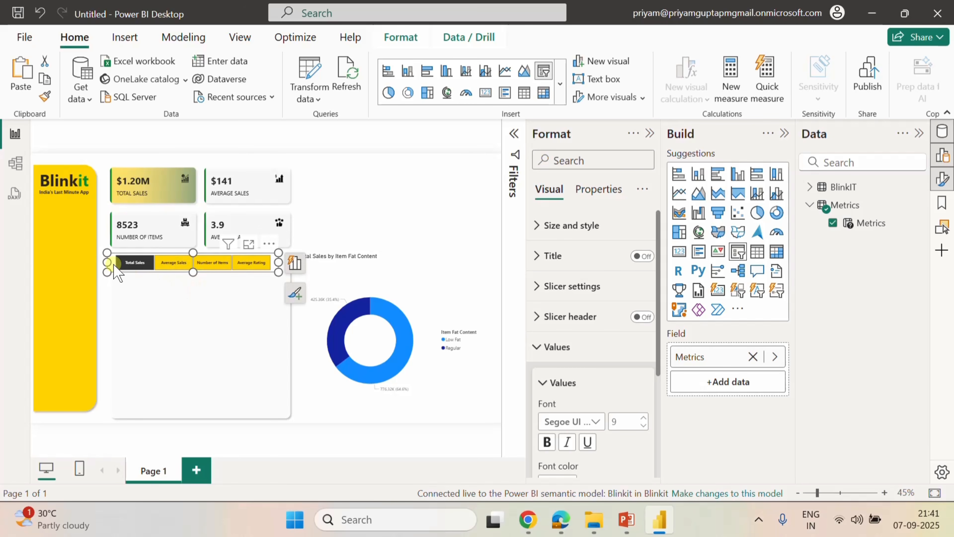
{"action": "left_click_drag", "start_coordinate": [115, 264], "coordinate": [122, 268]}
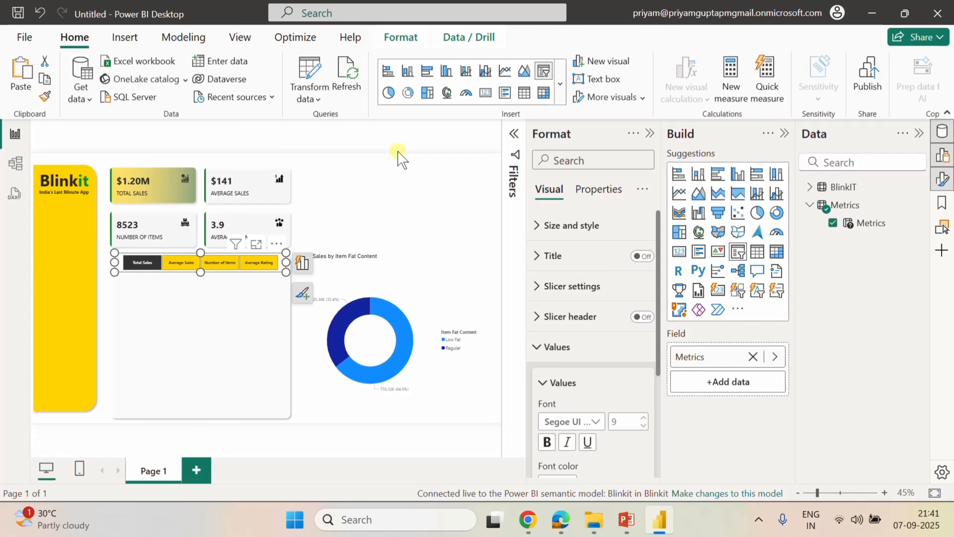
{"action": "key", "text": "Down"}
{"action": "key", "text": "Down"}
{"action": "key", "text": "Down"}
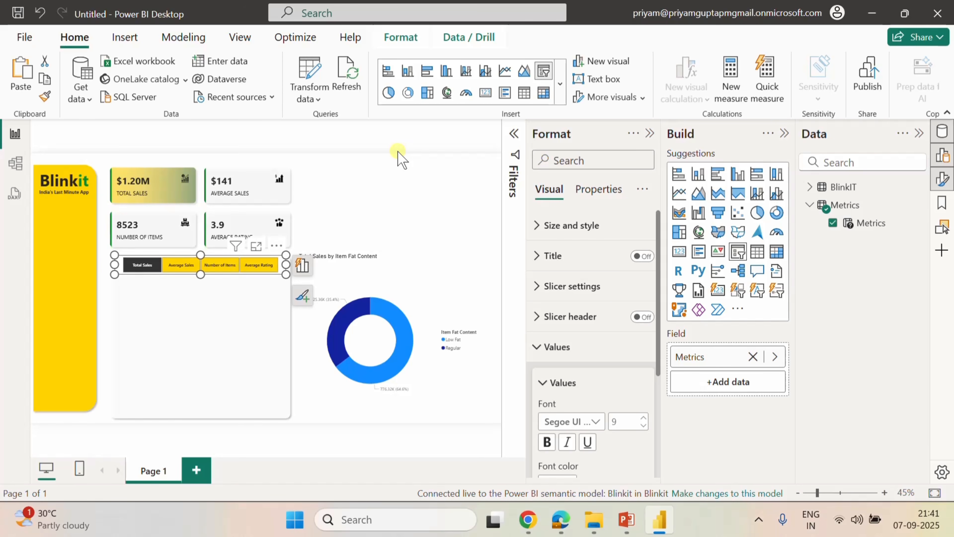
{"action": "left_click", "coordinate": [400, 193]}
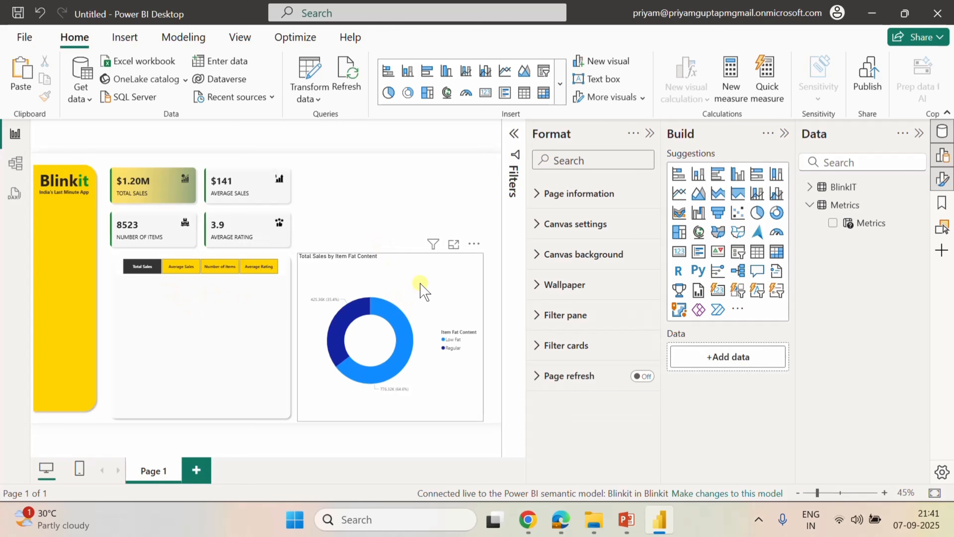
Set the legend position of the Item Fat Content donut chart to Top left.
{"action": "left_click", "coordinate": [427, 278]}
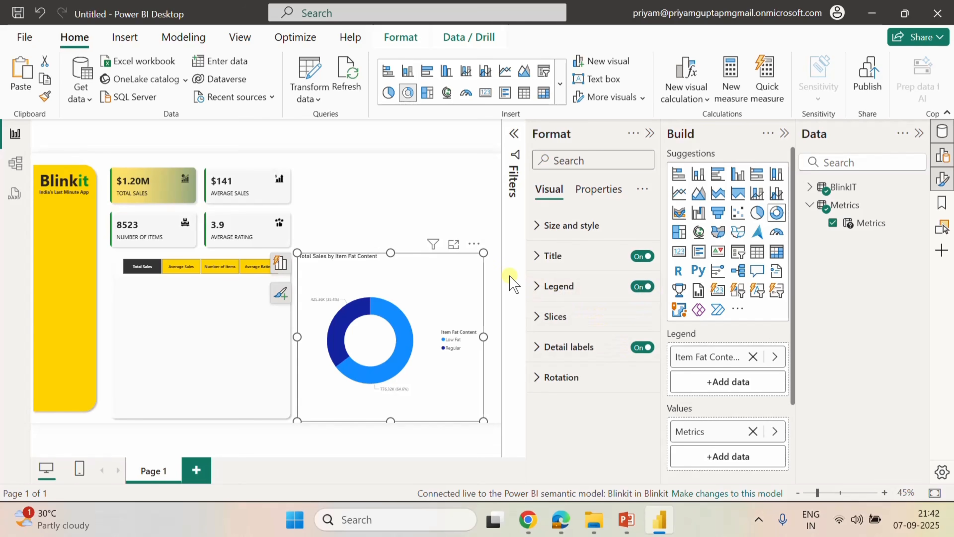
{"action": "left_click", "coordinate": [537, 286]}
{"action": "left_click", "coordinate": [621, 362]}
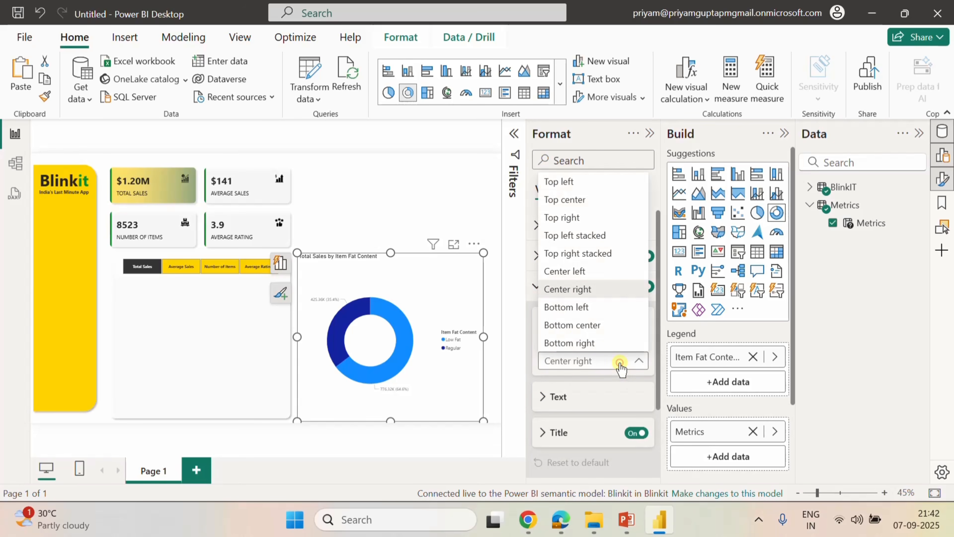
{"action": "left_click", "coordinate": [562, 182]}
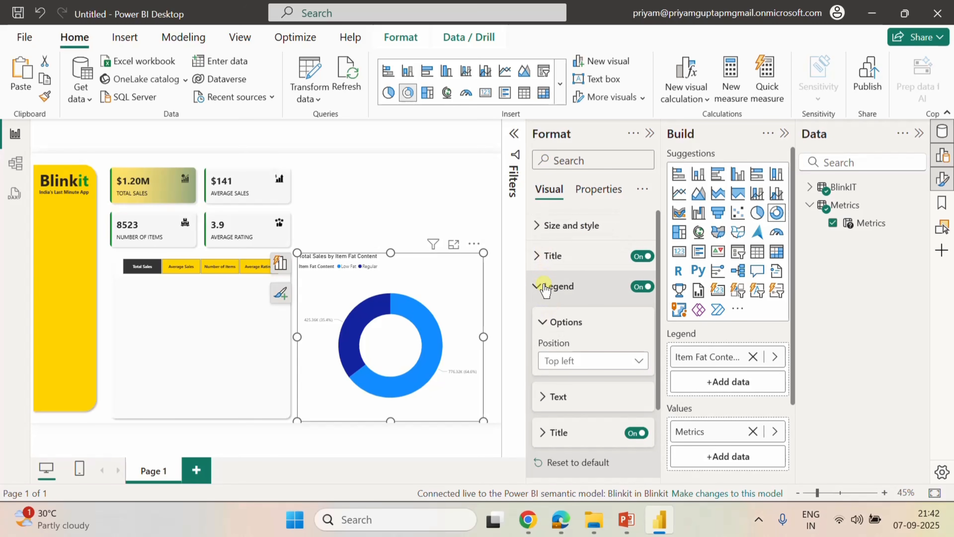
{"action": "left_click", "coordinate": [538, 293]}
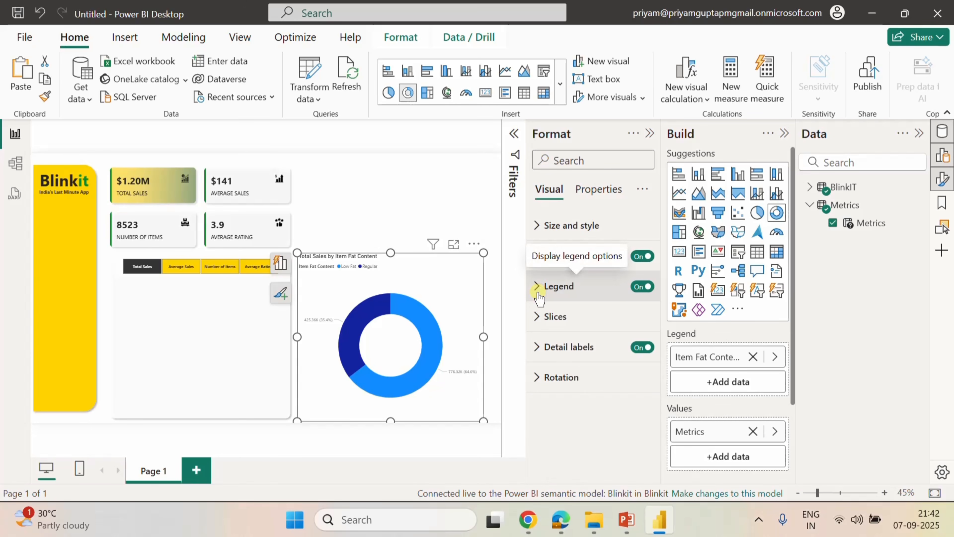
Format the donut chart's legend text in Segoe UI Semibold, size 8, with a black color.
{"action": "left_click", "coordinate": [538, 292]}
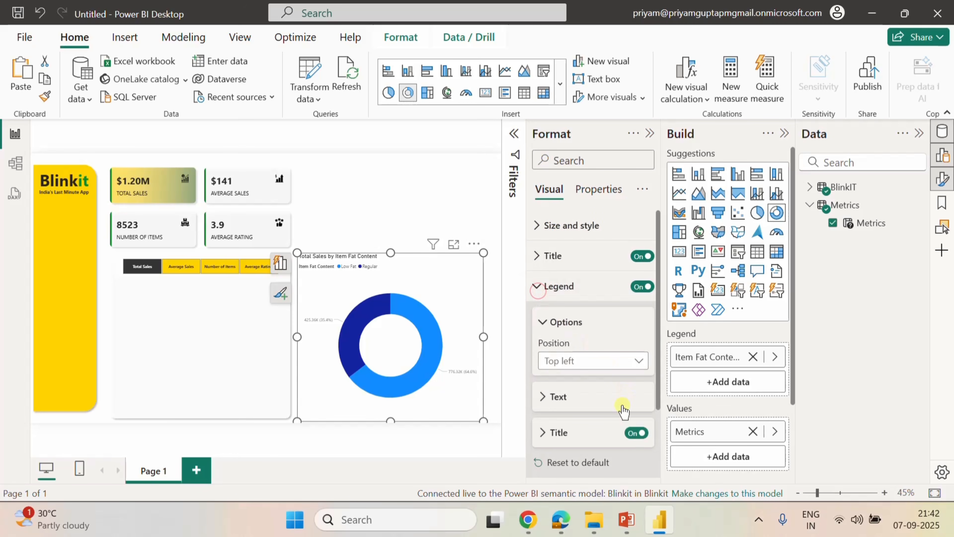
{"action": "left_click", "coordinate": [541, 394]}
{"action": "scroll", "coordinate": [595, 413], "scroll_direction": "down", "scroll_amount": 4}
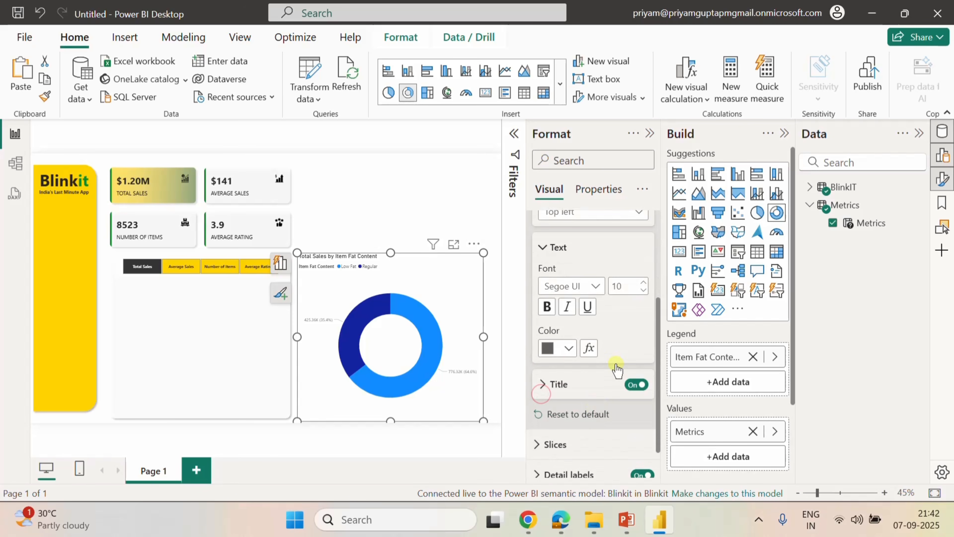
{"action": "left_click", "coordinate": [643, 292]}
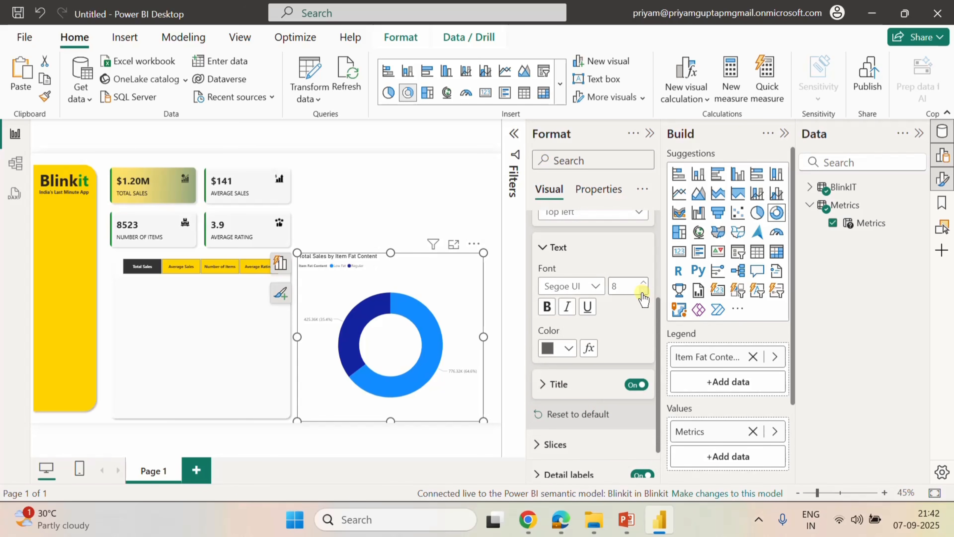
{"action": "left_click", "coordinate": [568, 348]}
{"action": "left_click", "coordinate": [579, 283]}
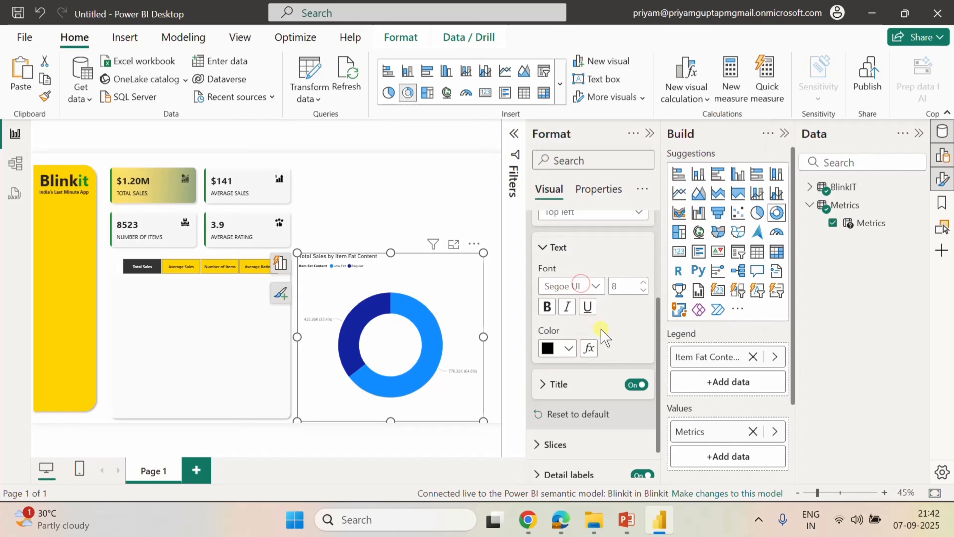
{"action": "left_click", "coordinate": [597, 288]}
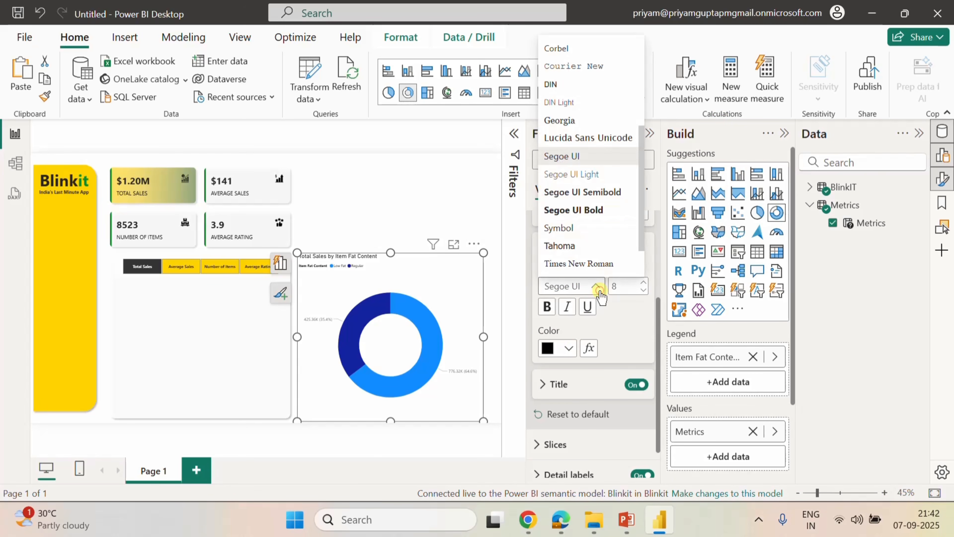
{"action": "left_click", "coordinate": [580, 190]}
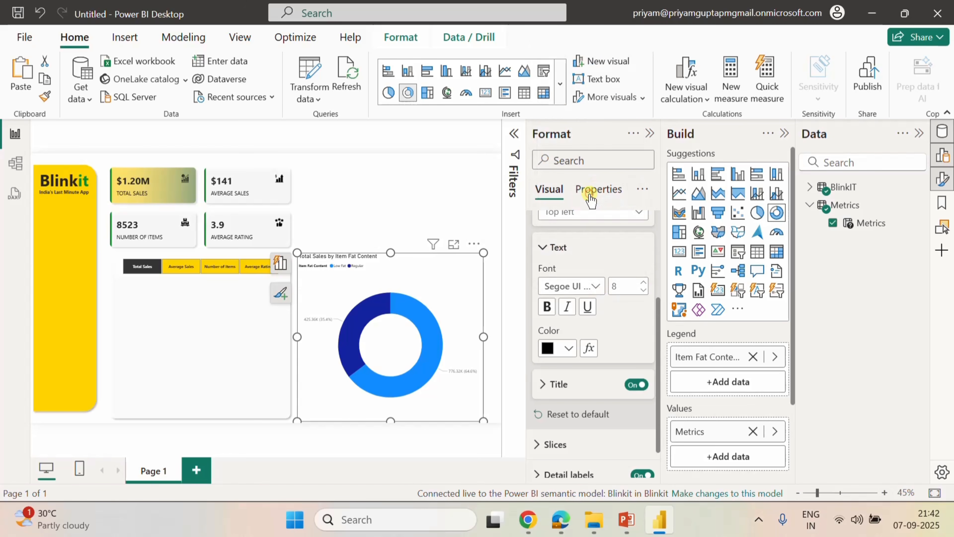
{"action": "left_click", "coordinate": [542, 247]}
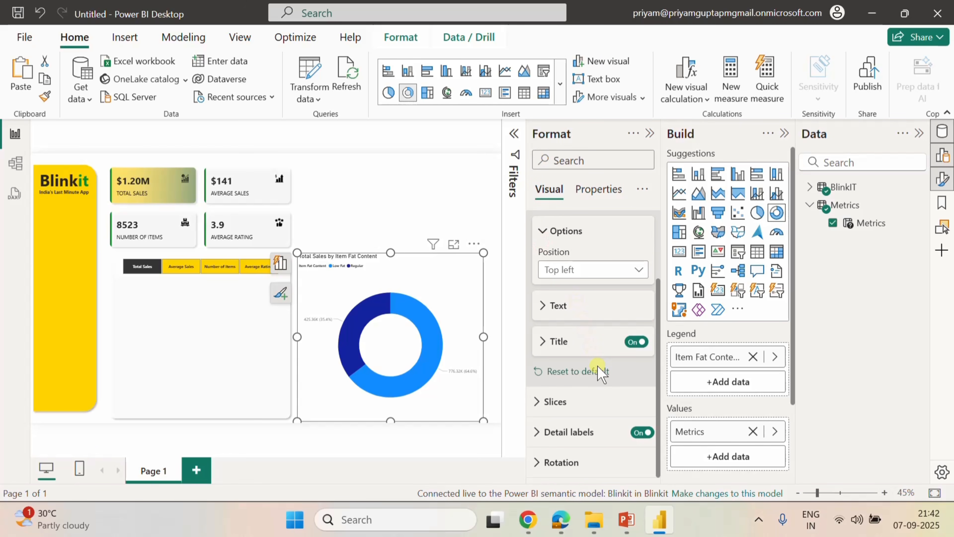
Set the color of the donut chart's Low Fat slice to hex #CDA900.
{"action": "left_click", "coordinate": [602, 401]}
{"action": "scroll", "coordinate": [611, 417], "scroll_direction": "down", "scroll_amount": 5}
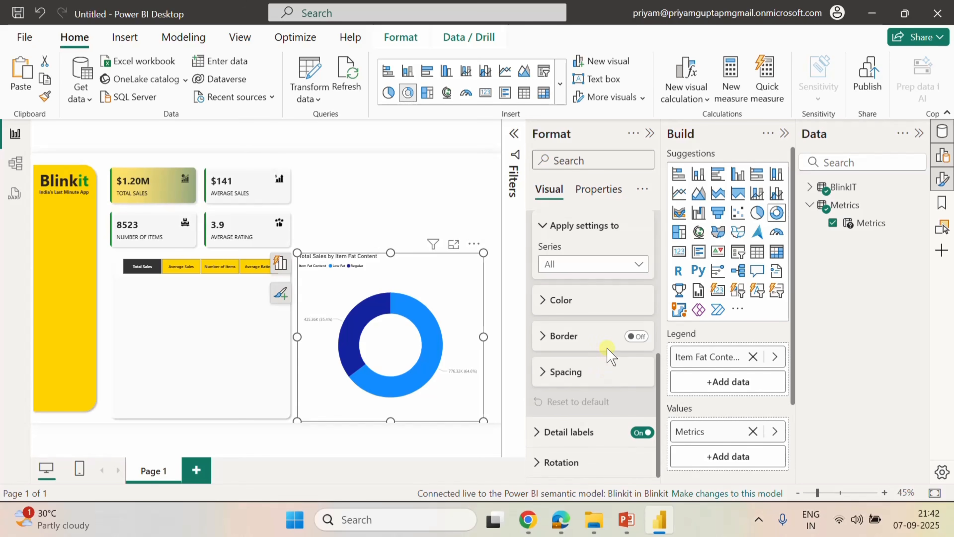
{"action": "left_click", "coordinate": [553, 301]}
{"action": "scroll", "coordinate": [619, 350], "scroll_direction": "down", "scroll_amount": 1}
{"action": "scroll", "coordinate": [608, 342], "scroll_direction": "down", "scroll_amount": 2}
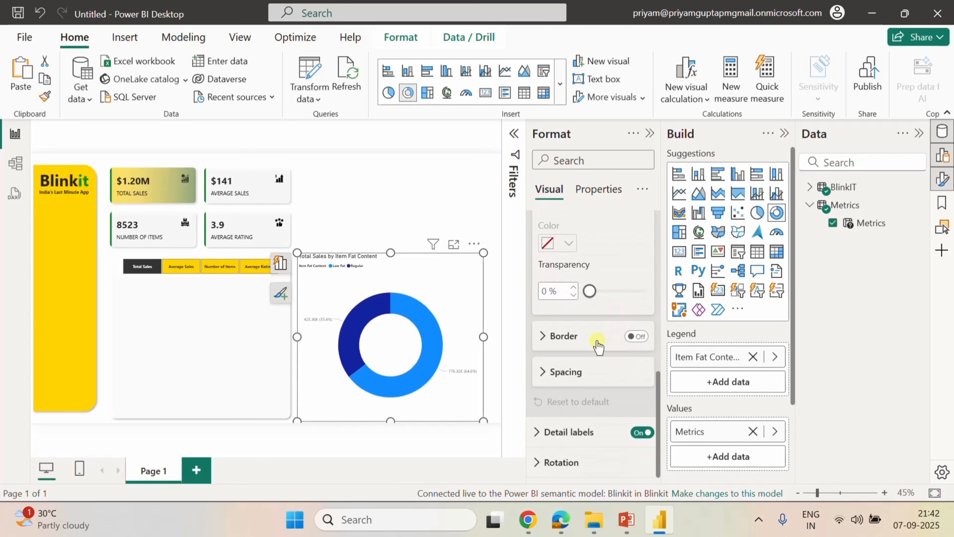
{"action": "scroll", "coordinate": [589, 284], "scroll_direction": "up", "scroll_amount": 2}
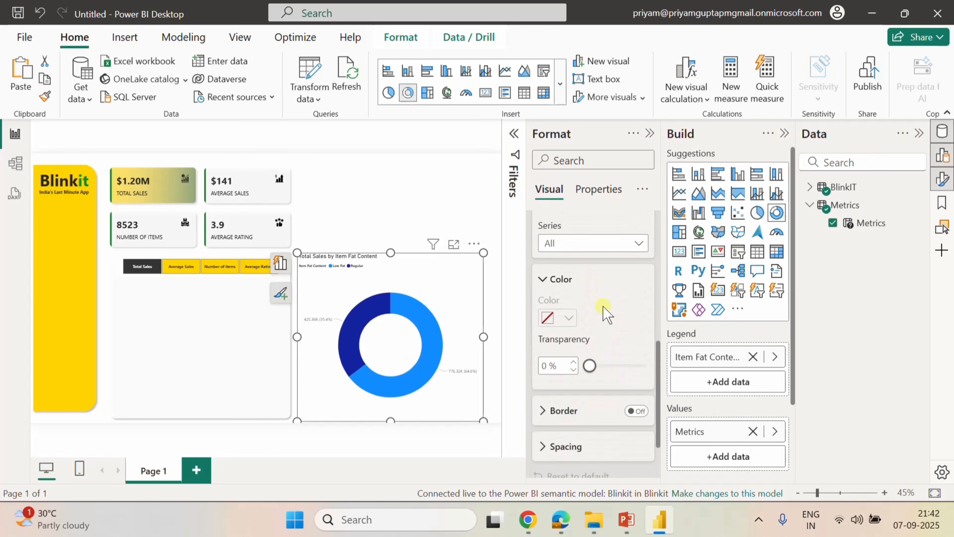
{"action": "scroll", "coordinate": [614, 361], "scroll_direction": "down", "scroll_amount": 3}
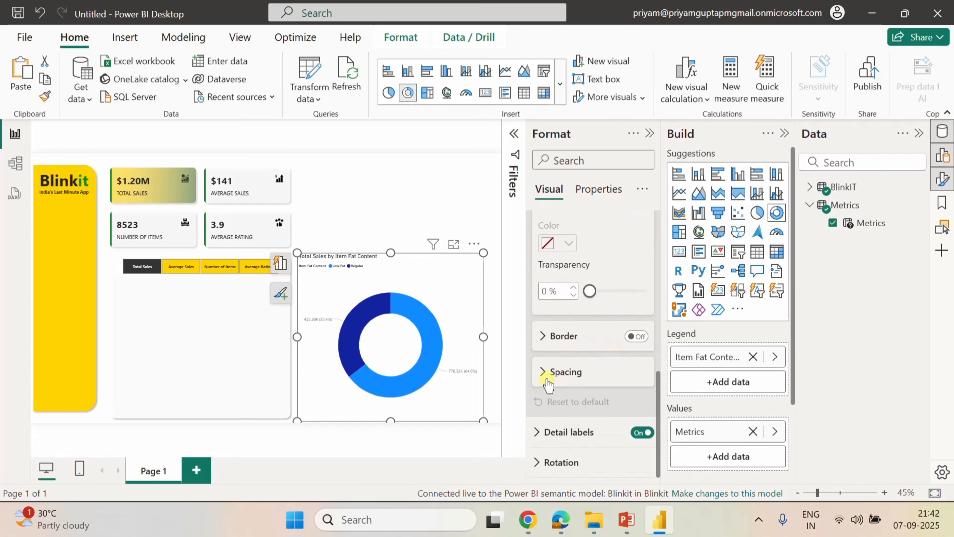
{"action": "scroll", "coordinate": [586, 327], "scroll_direction": "up", "scroll_amount": 4}
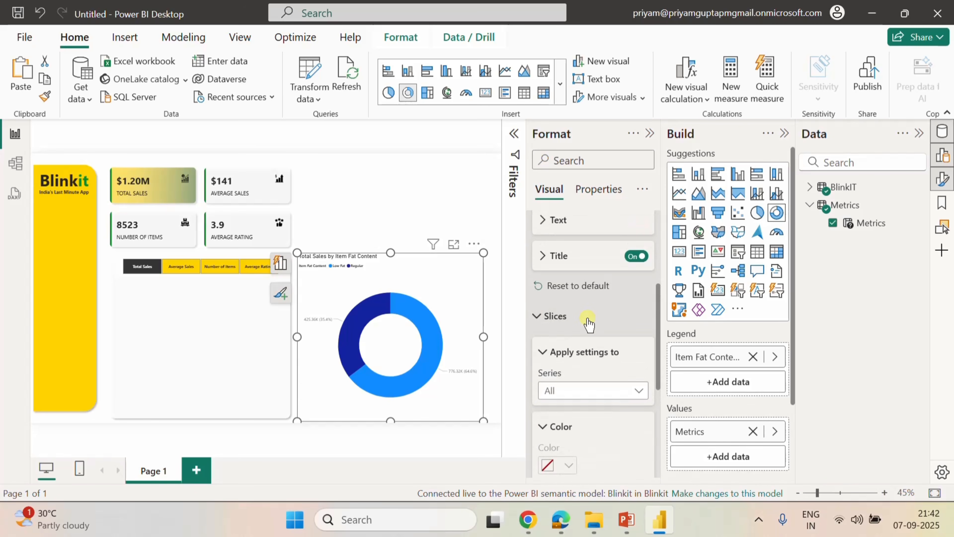
{"action": "left_click", "coordinate": [606, 394]}
{"action": "left_click", "coordinate": [571, 428]}
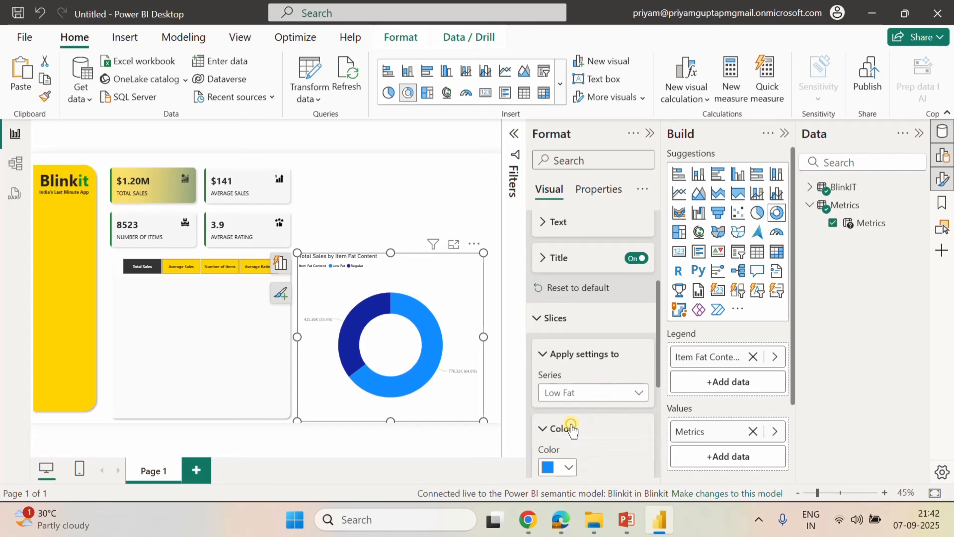
{"action": "scroll", "coordinate": [604, 447], "scroll_direction": "down", "scroll_amount": 5}
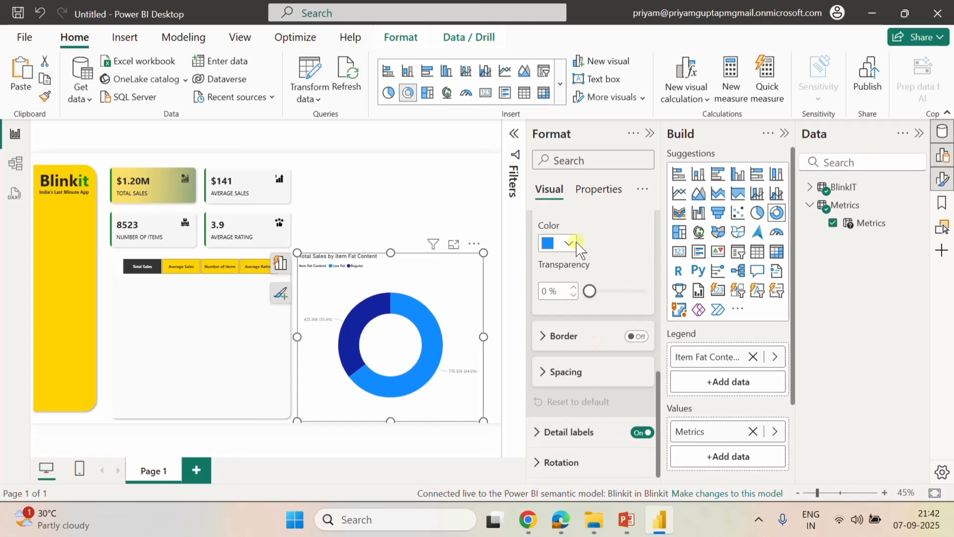
{"action": "left_click", "coordinate": [568, 243]}
{"action": "left_click", "coordinate": [601, 476]}
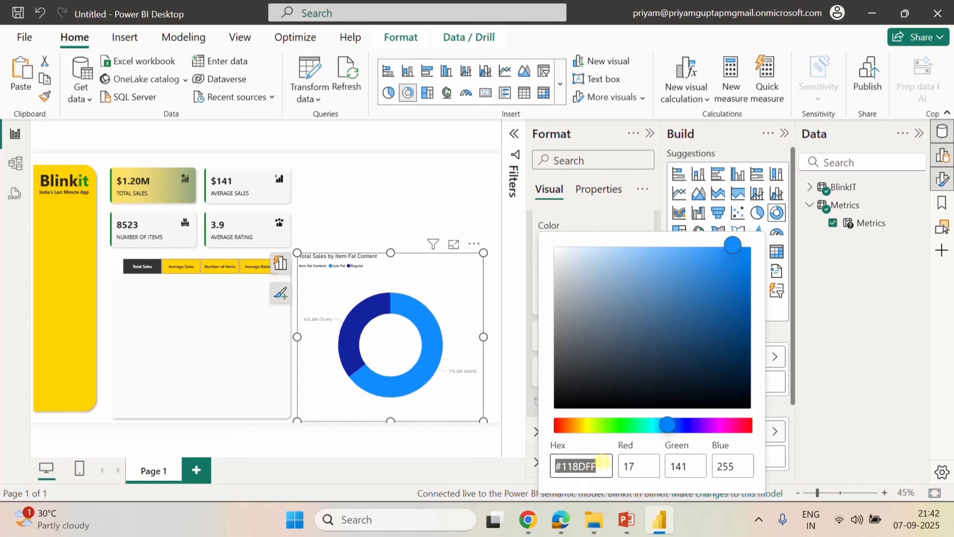
{"action": "type", "text": "cda"}
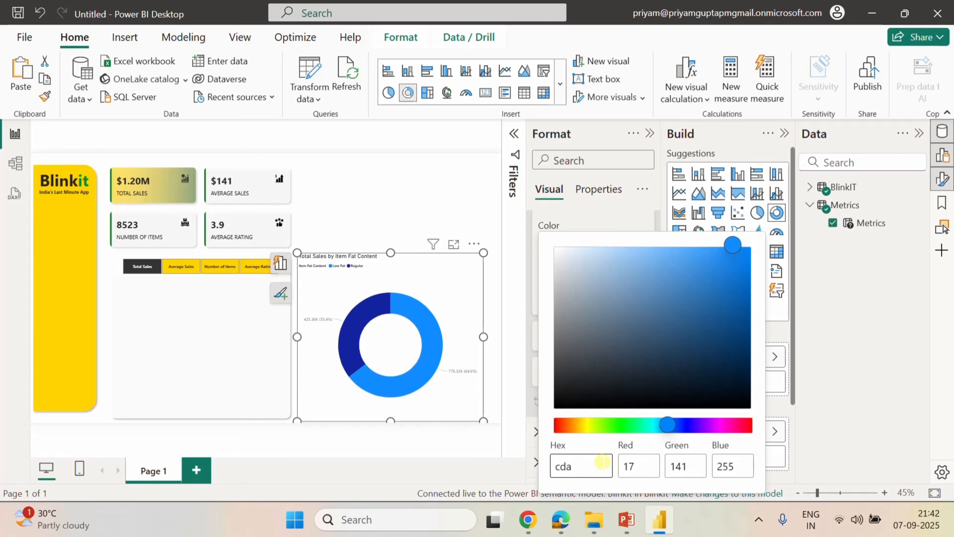
{"action": "type", "text": "900"}
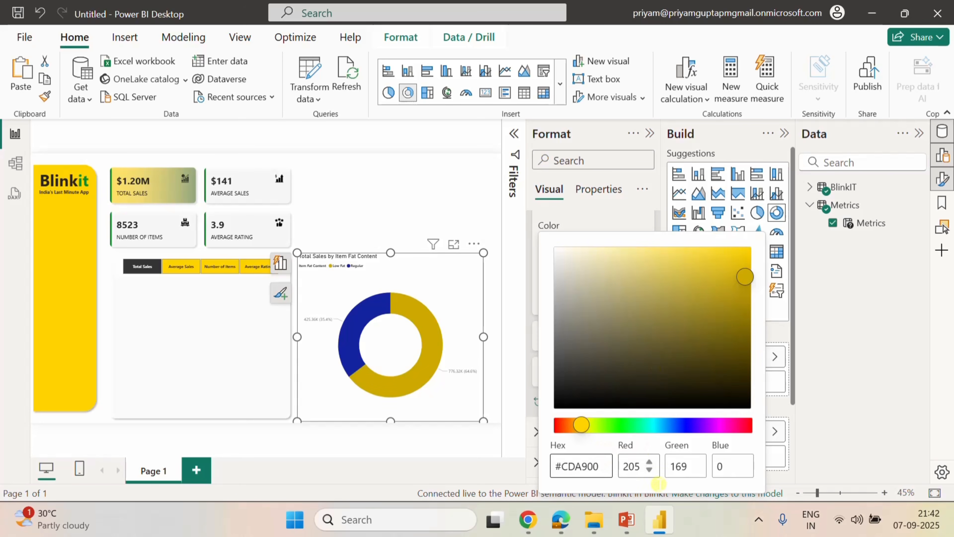
{"action": "left_click", "coordinate": [808, 478]}
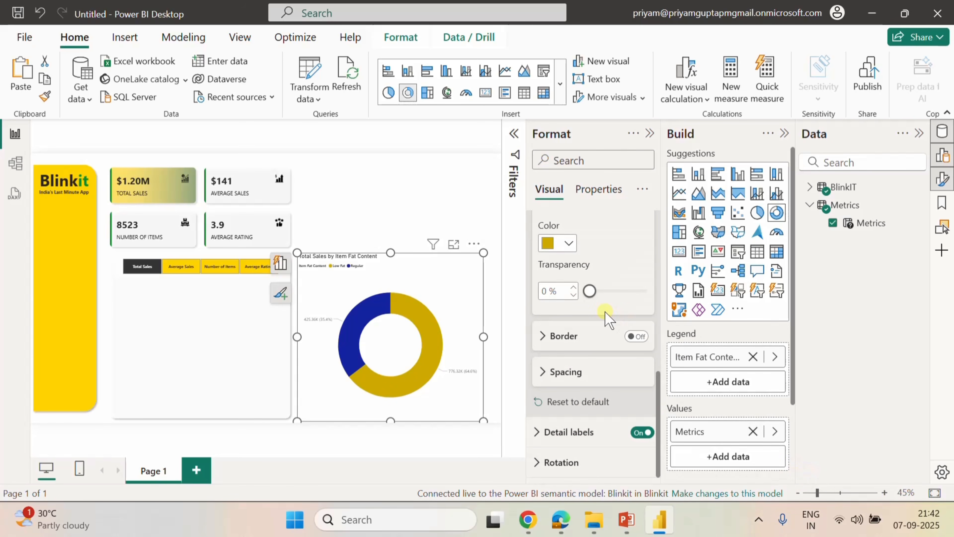
Set the color of the donut chart's Regular slice to hex #568949.
{"action": "scroll", "coordinate": [601, 297], "scroll_direction": "up", "scroll_amount": 2}
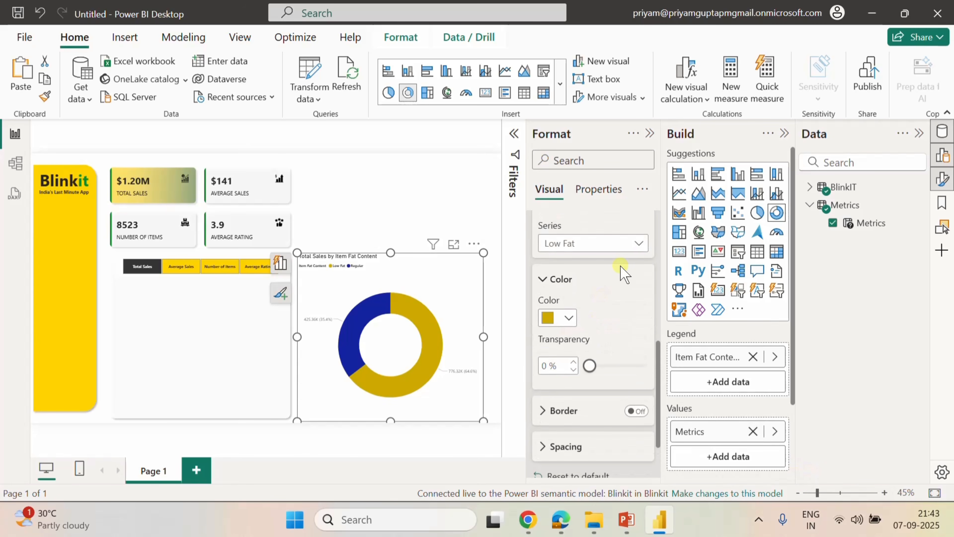
{"action": "left_click", "coordinate": [635, 242]}
{"action": "left_click", "coordinate": [570, 297]}
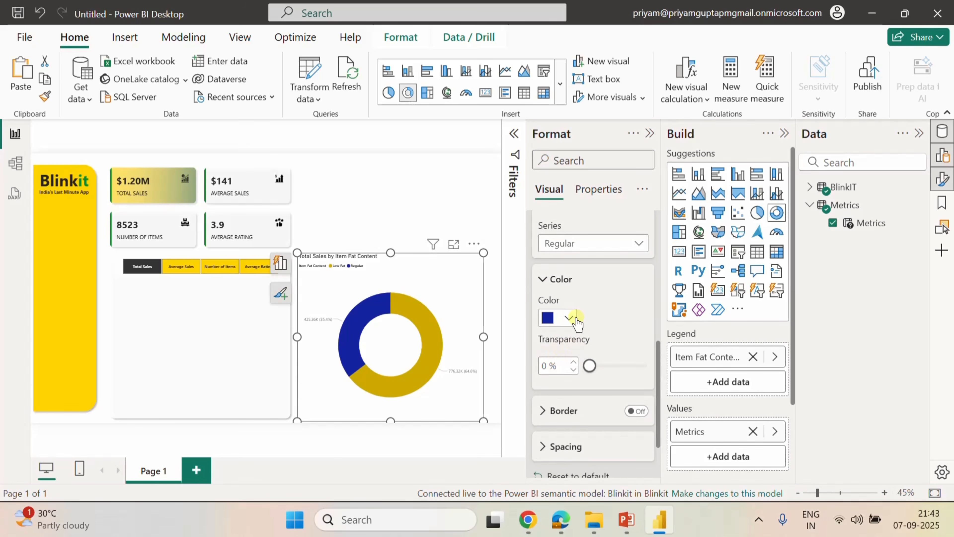
{"action": "left_click", "coordinate": [569, 317]}
{"action": "left_click", "coordinate": [609, 284]}
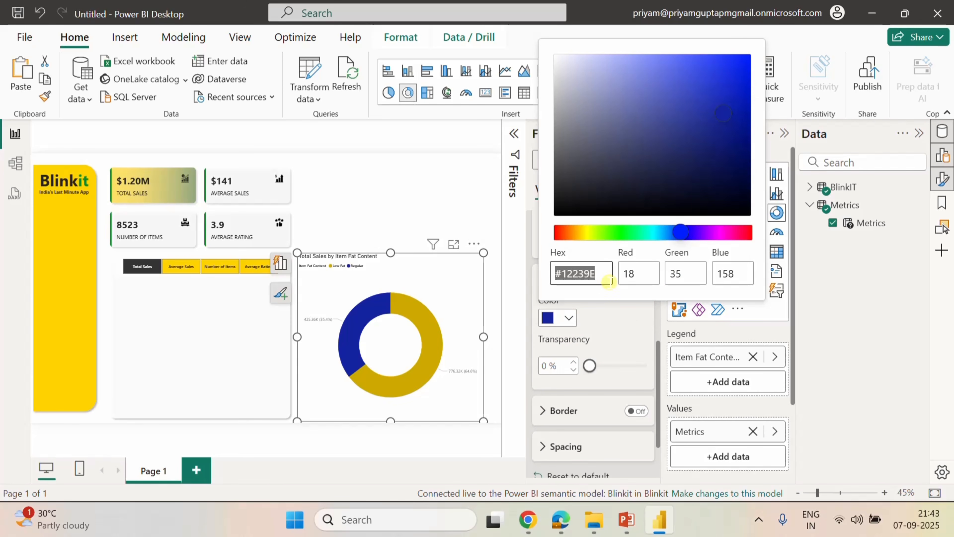
{"action": "type", "text": "5689"}
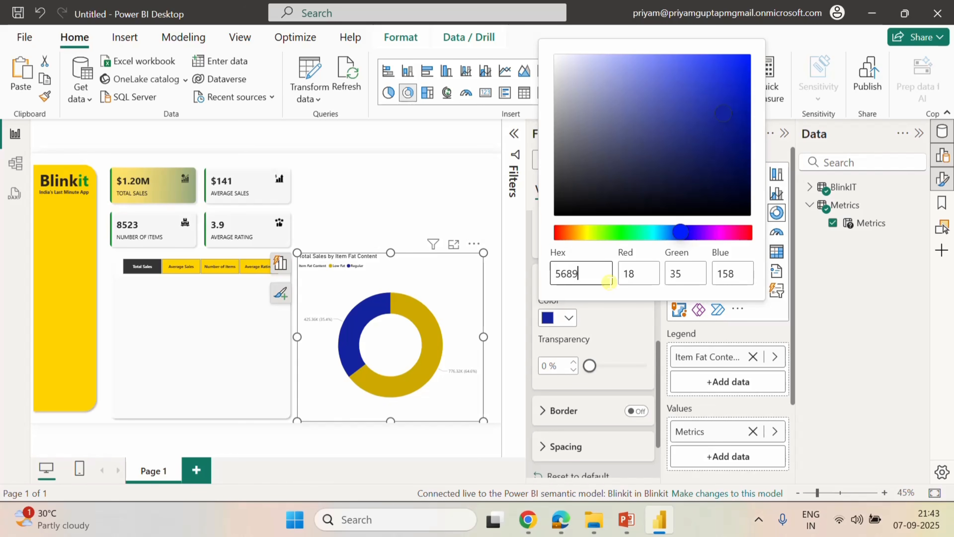
{"action": "type", "text": "49"}
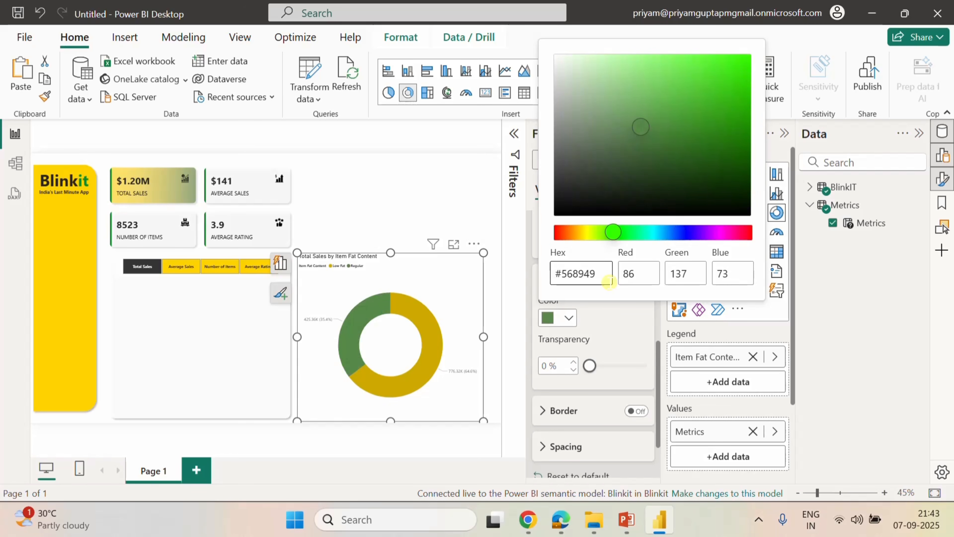
{"action": "left_click", "coordinate": [624, 329]}
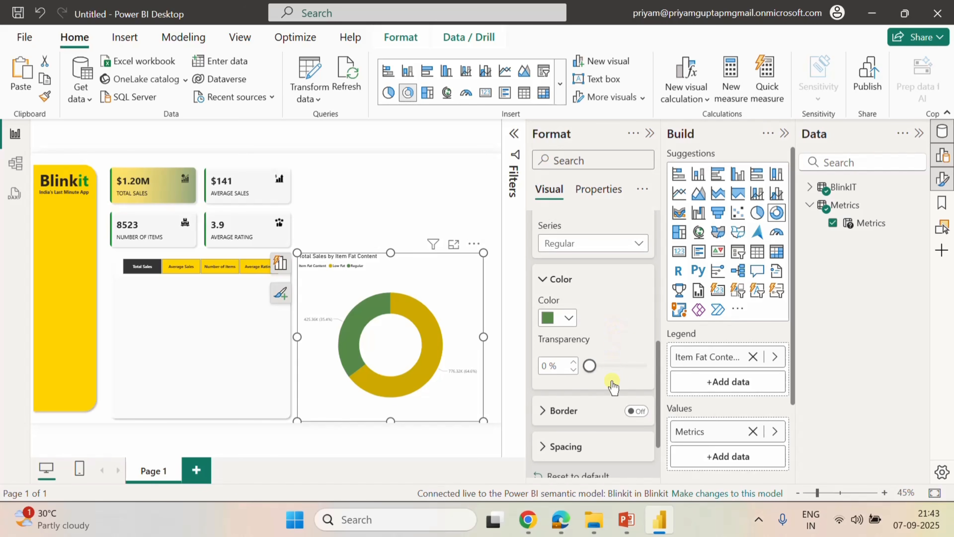
Set the inner radius of the donut chart's slices to 75%.
{"action": "scroll", "coordinate": [612, 387], "scroll_direction": "down", "scroll_amount": 2}
{"action": "left_click", "coordinate": [546, 374]}
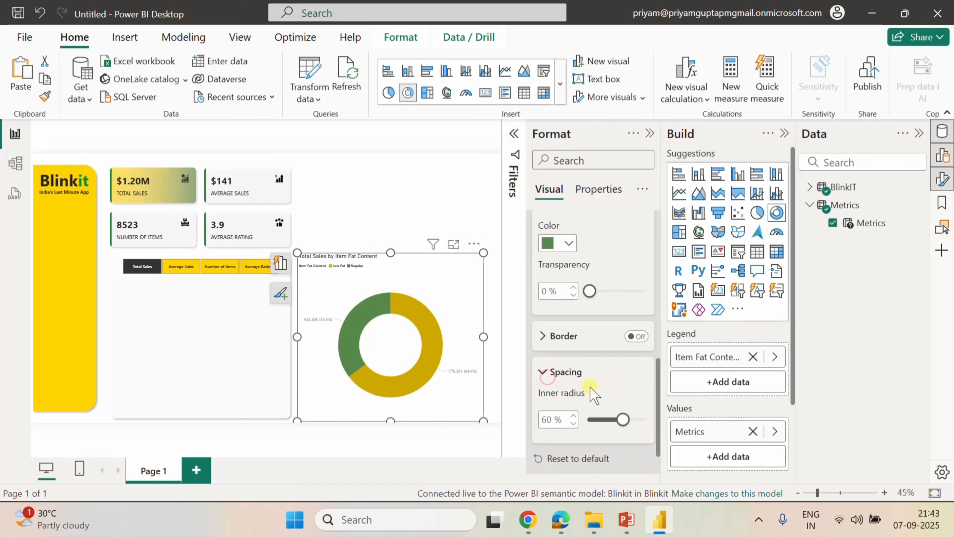
{"action": "scroll", "coordinate": [597, 393], "scroll_direction": "down", "scroll_amount": 1}
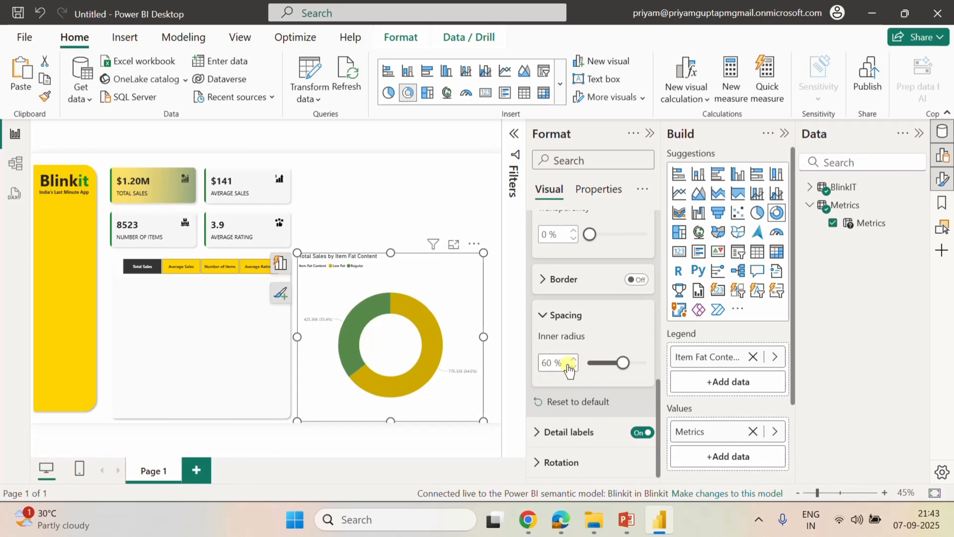
{"action": "double_click", "coordinate": [546, 363]}
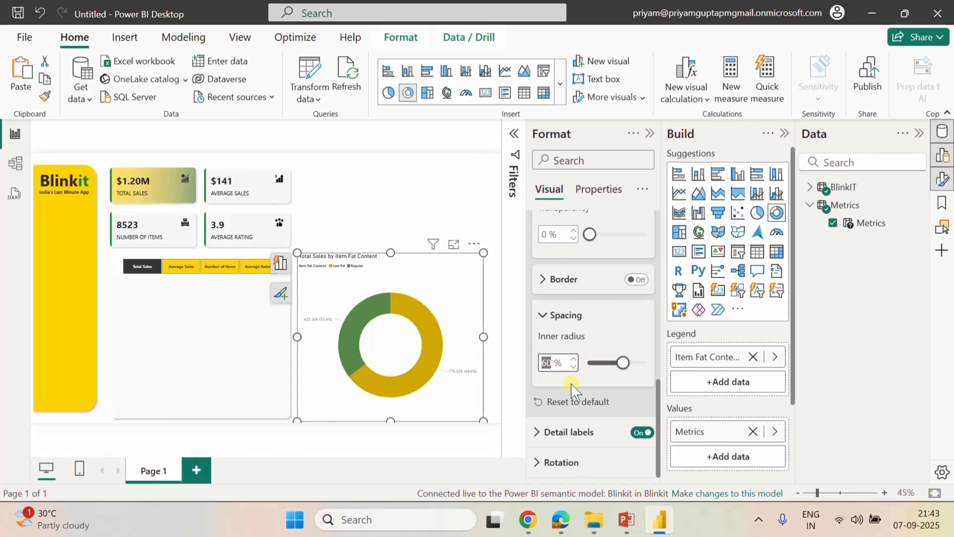
{"action": "type", "text": "75"}
{"action": "key", "text": "Return"}
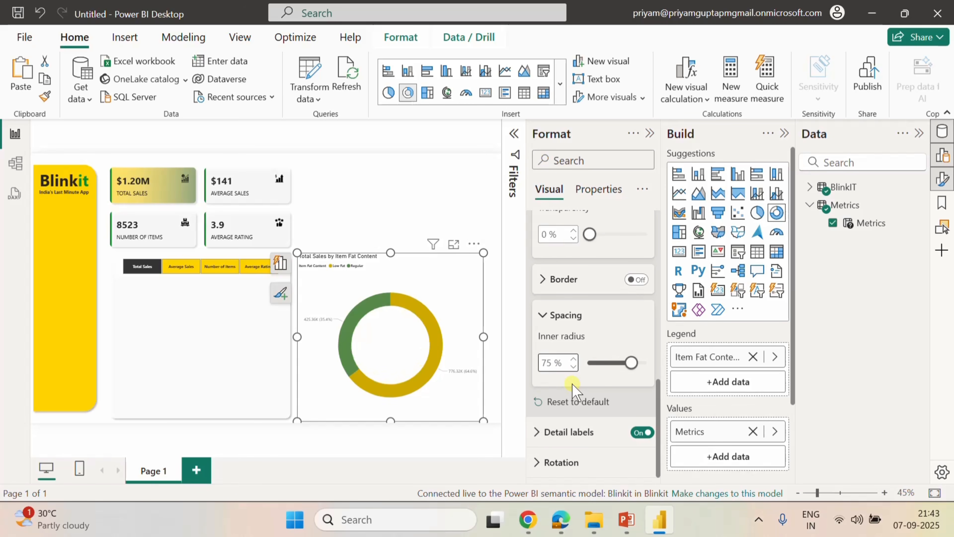
{"action": "left_click", "coordinate": [588, 381]}
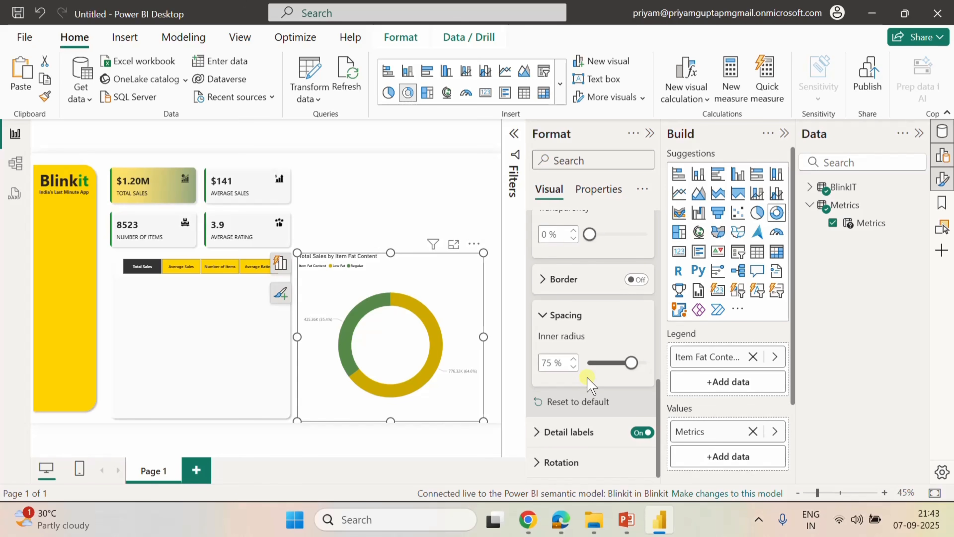
{"action": "left_click", "coordinate": [598, 189]}
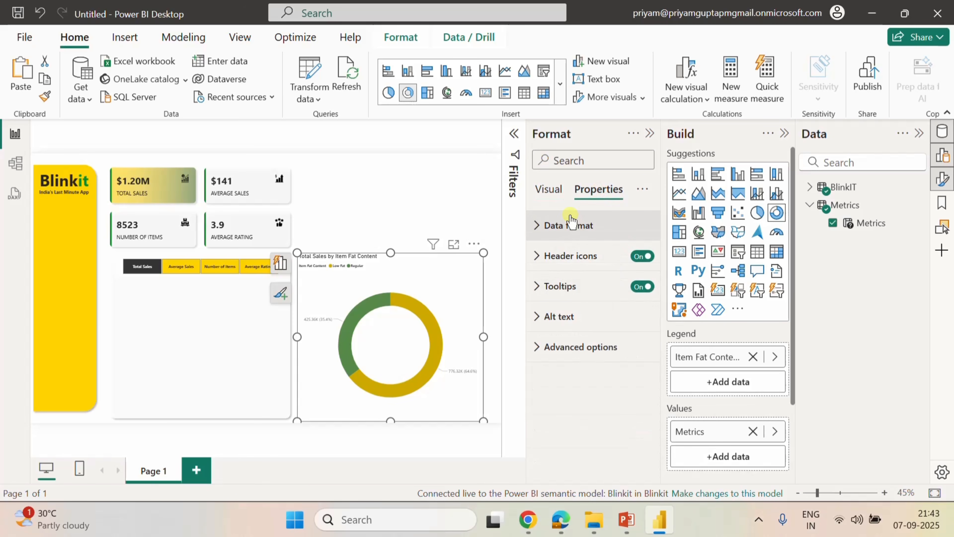
{"action": "left_click", "coordinate": [549, 189]}
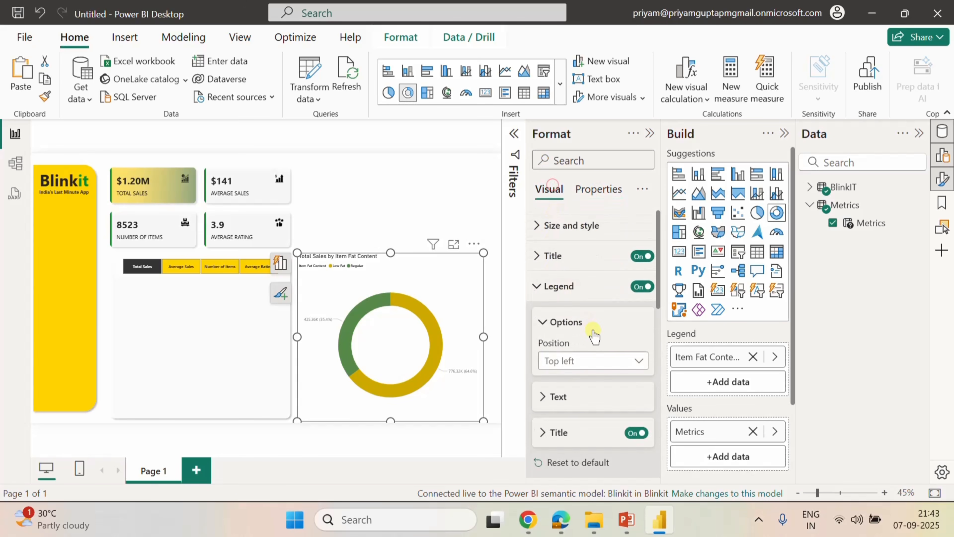
Resize the donut chart to a height of 230 and a width of 220.
{"action": "left_click", "coordinate": [540, 290]}
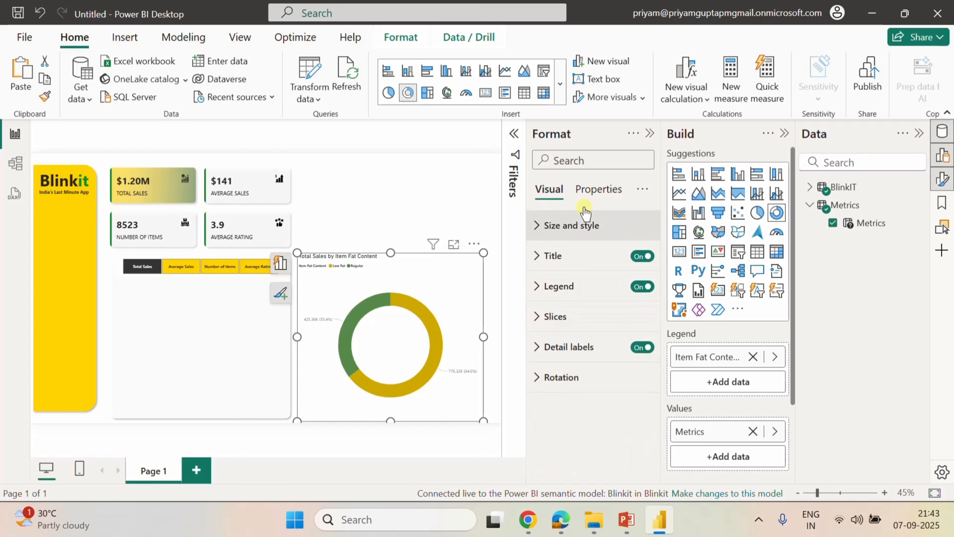
{"action": "left_click", "coordinate": [600, 184]}
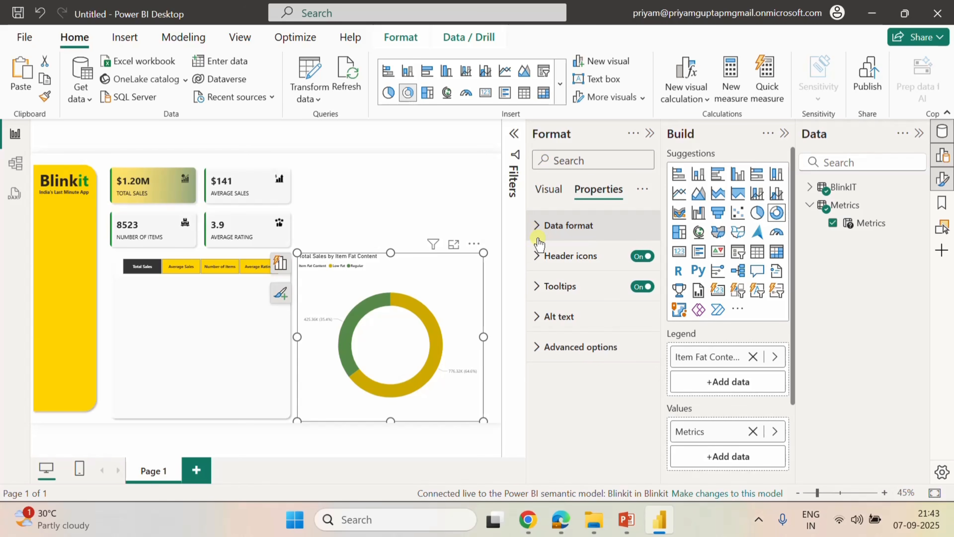
{"action": "left_click", "coordinate": [559, 198]}
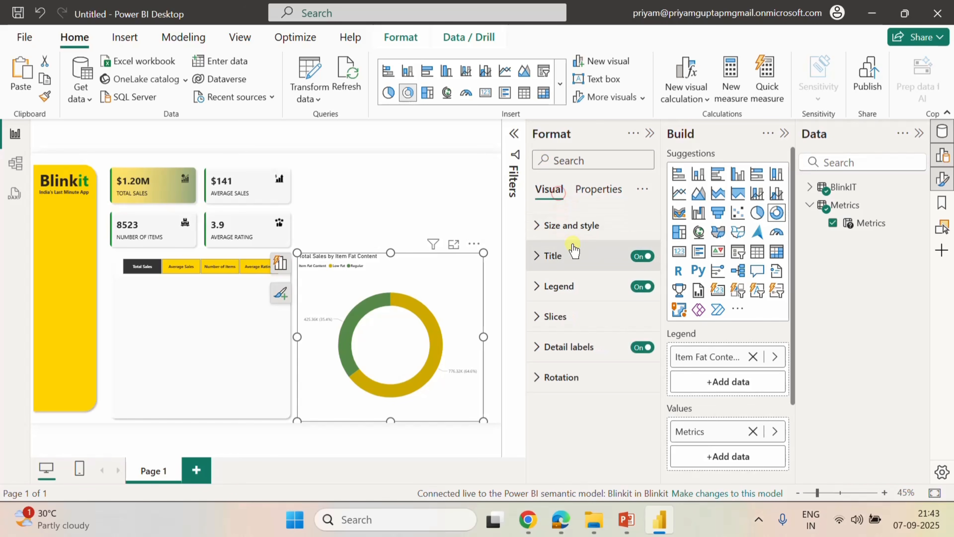
{"action": "left_click", "coordinate": [543, 227]}
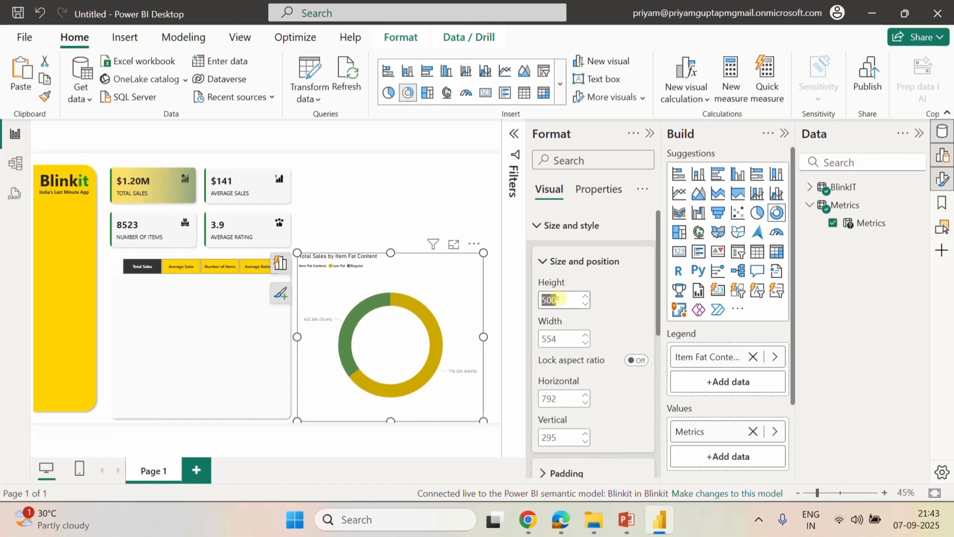
{"action": "type", "text": "230"}
{"action": "key", "text": "Return"}
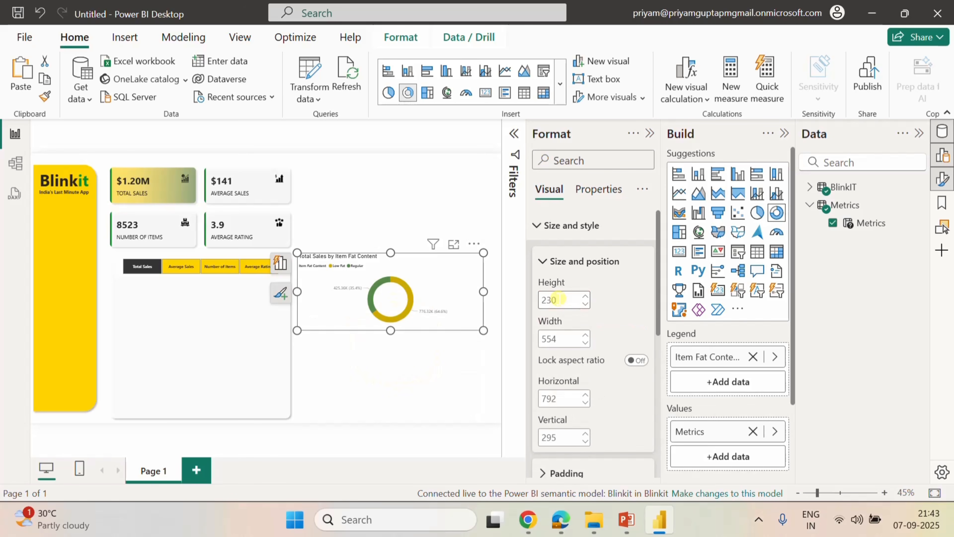
{"action": "left_click", "coordinate": [552, 338]}
{"action": "type", "text": "2"}
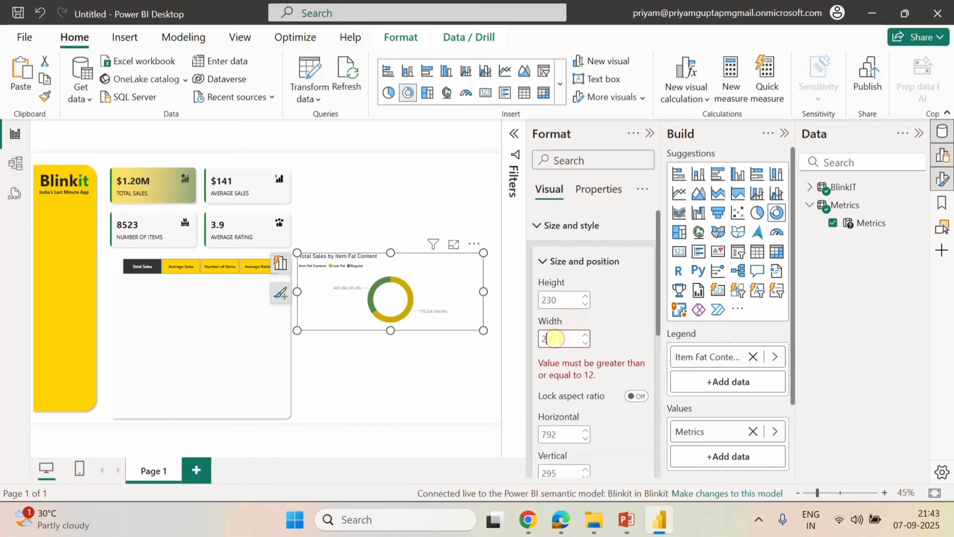
{"action": "type", "text": "20"}
{"action": "key", "text": "Return"}
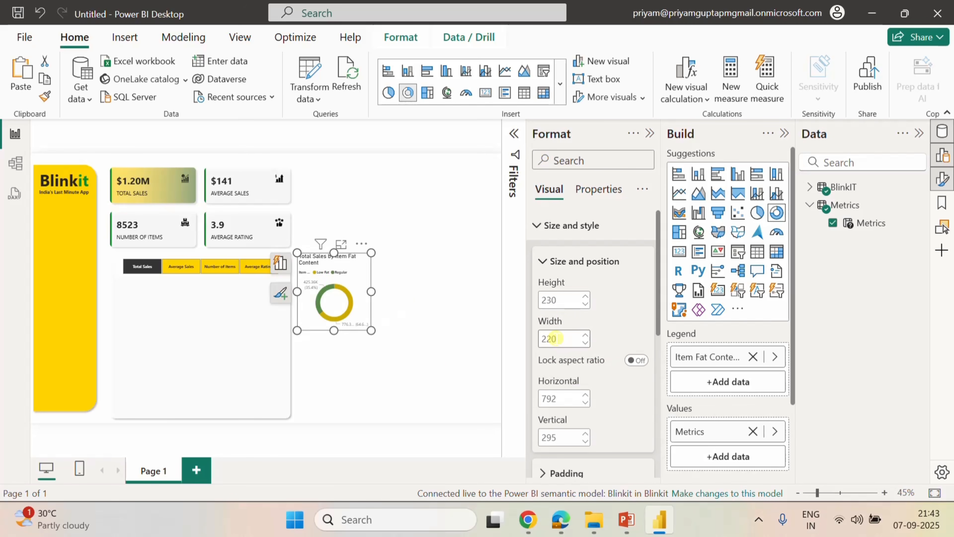
{"action": "left_click", "coordinate": [432, 277]}
{"action": "left_click", "coordinate": [364, 289]}
{"action": "left_click", "coordinate": [551, 259]}
{"action": "left_click", "coordinate": [538, 225]}
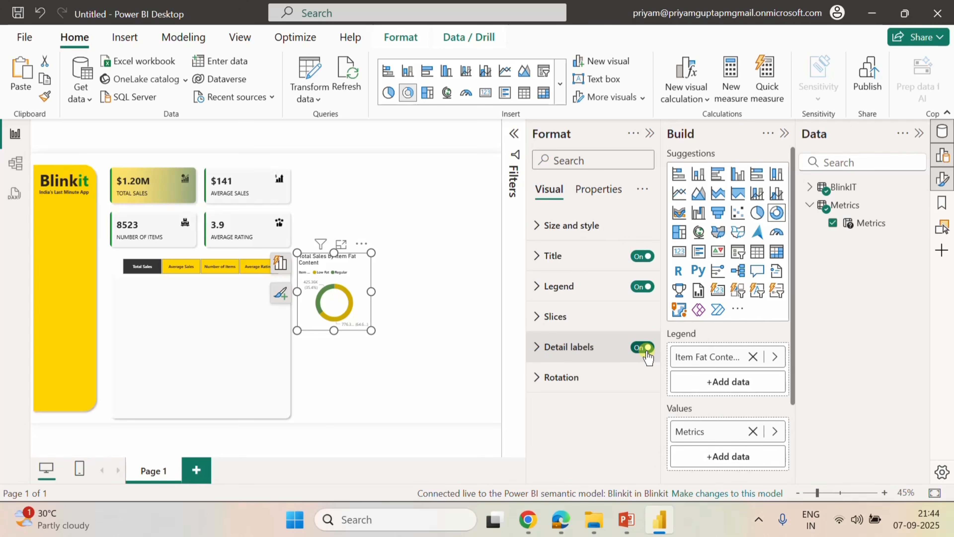
Set the contents of the donut chart's detail labels to Data value.
{"action": "left_click", "coordinate": [538, 346]}
{"action": "scroll", "coordinate": [603, 380], "scroll_direction": "down", "scroll_amount": 3}
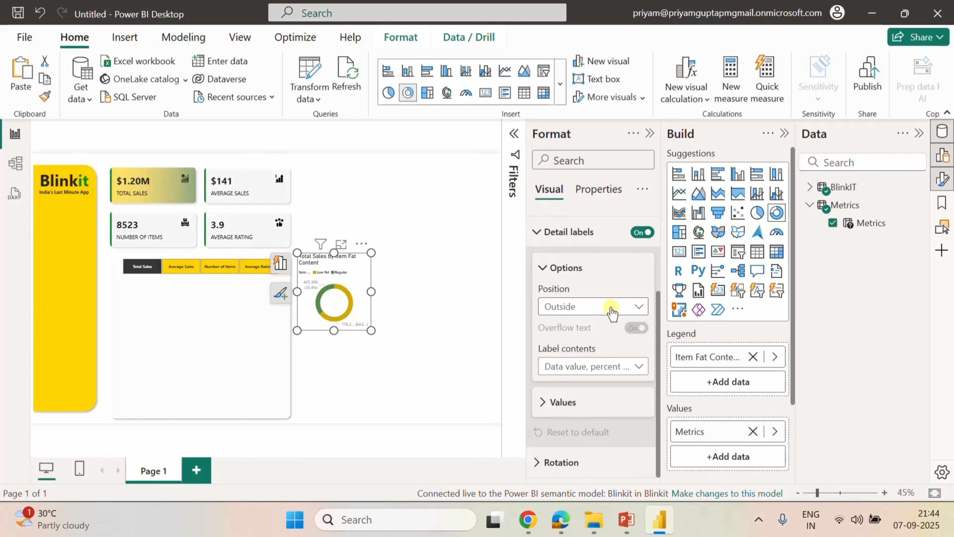
{"action": "left_click", "coordinate": [600, 367]}
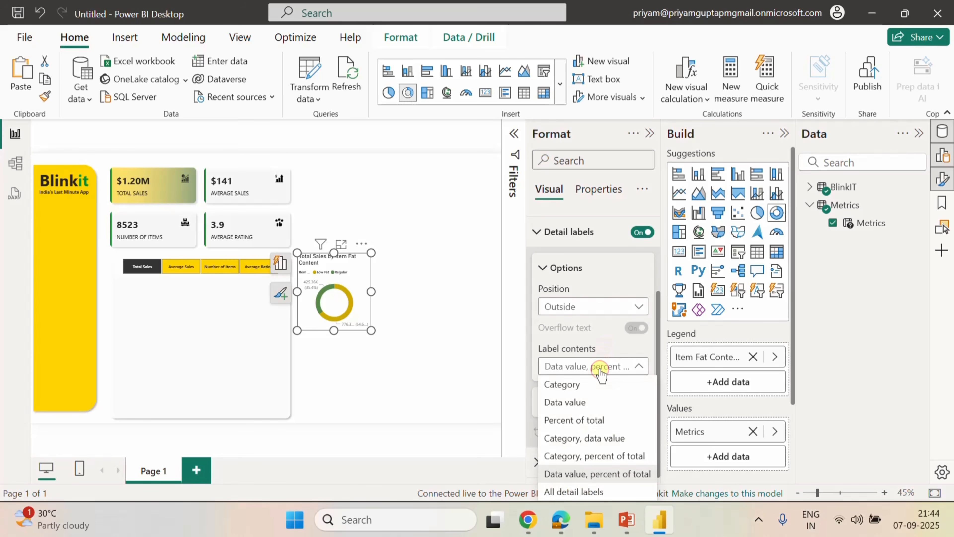
{"action": "left_click", "coordinate": [578, 404]}
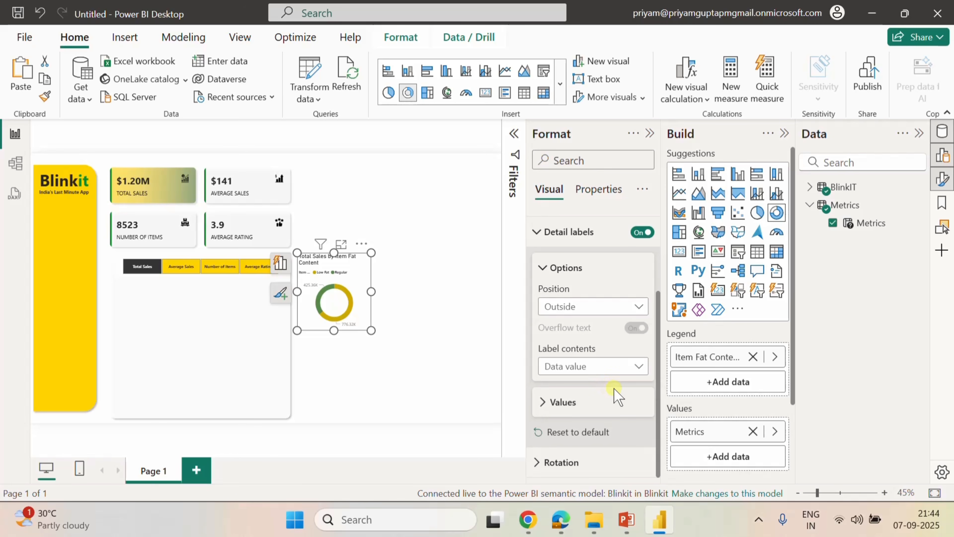
Format the donut chart's detail label values in black with the Segoe UI Semibold font.
{"action": "left_click", "coordinate": [561, 401]}
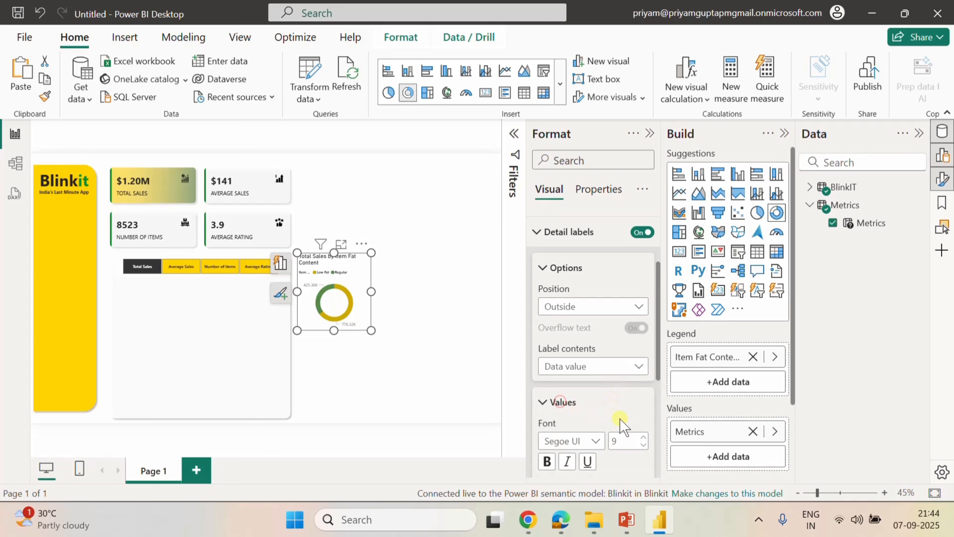
{"action": "scroll", "coordinate": [620, 421], "scroll_direction": "down", "scroll_amount": 4}
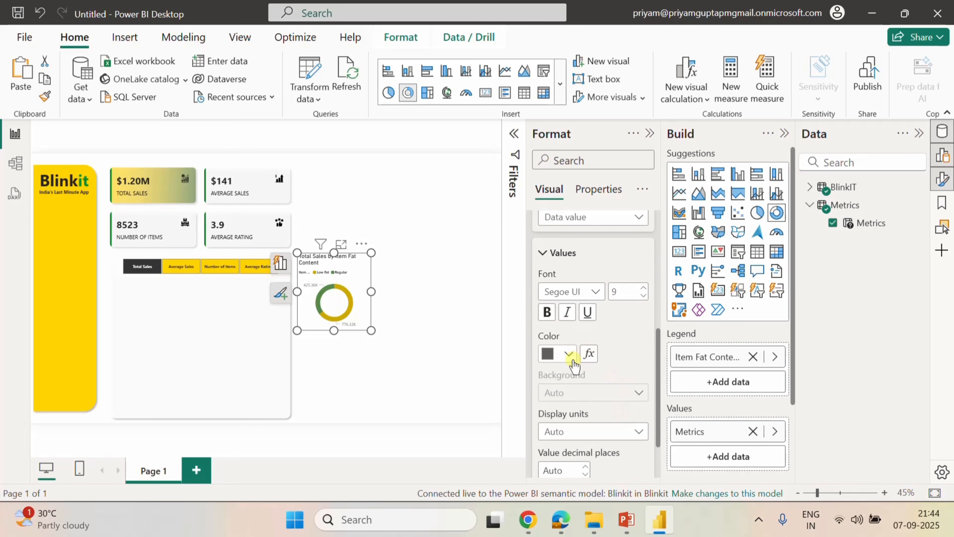
{"action": "left_click", "coordinate": [570, 354]}
{"action": "left_click", "coordinate": [604, 289]}
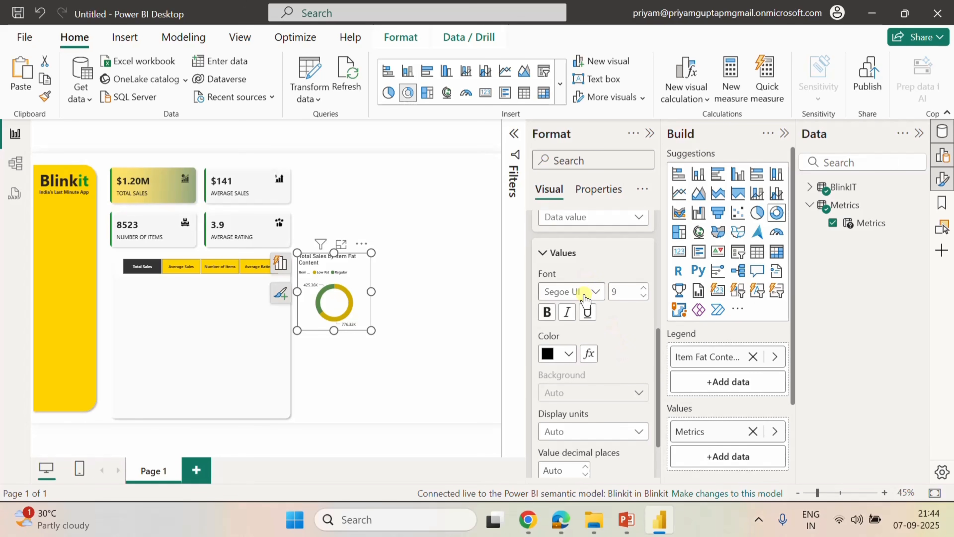
{"action": "left_click", "coordinate": [595, 291]}
{"action": "left_click", "coordinate": [582, 197]}
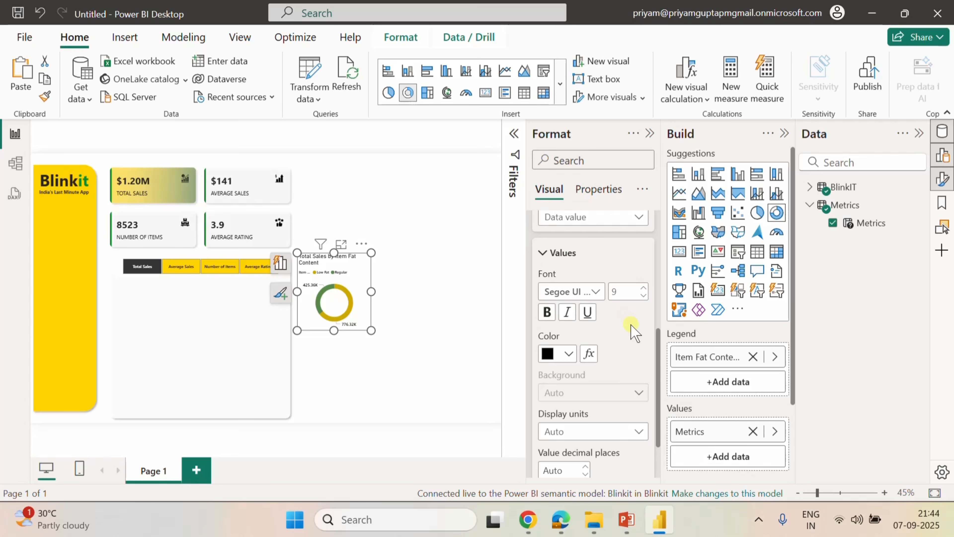
{"action": "left_click", "coordinate": [543, 252]}
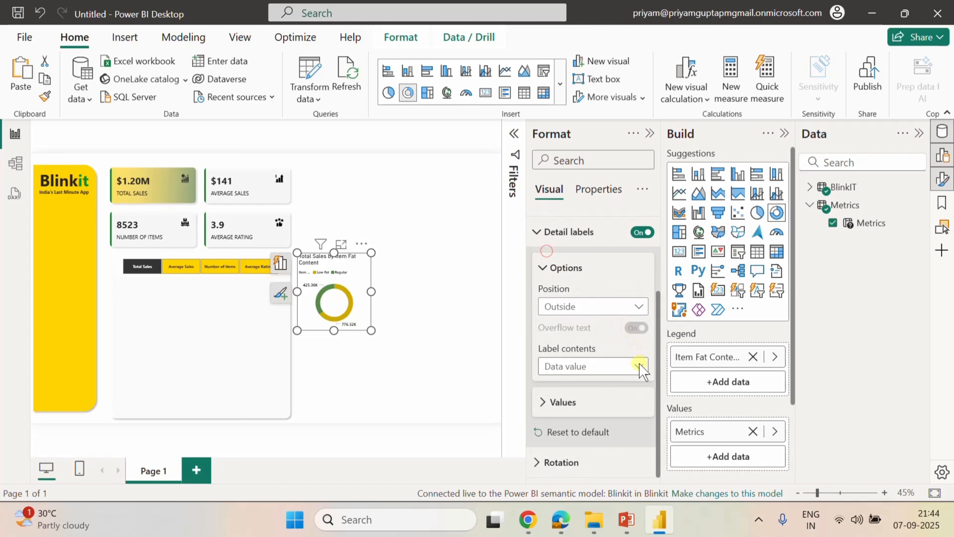
Shorten the donut chart's title text to "Fat Content".
{"action": "scroll", "coordinate": [639, 361], "scroll_direction": "up", "scroll_amount": 3}
{"action": "left_click", "coordinate": [550, 256]}
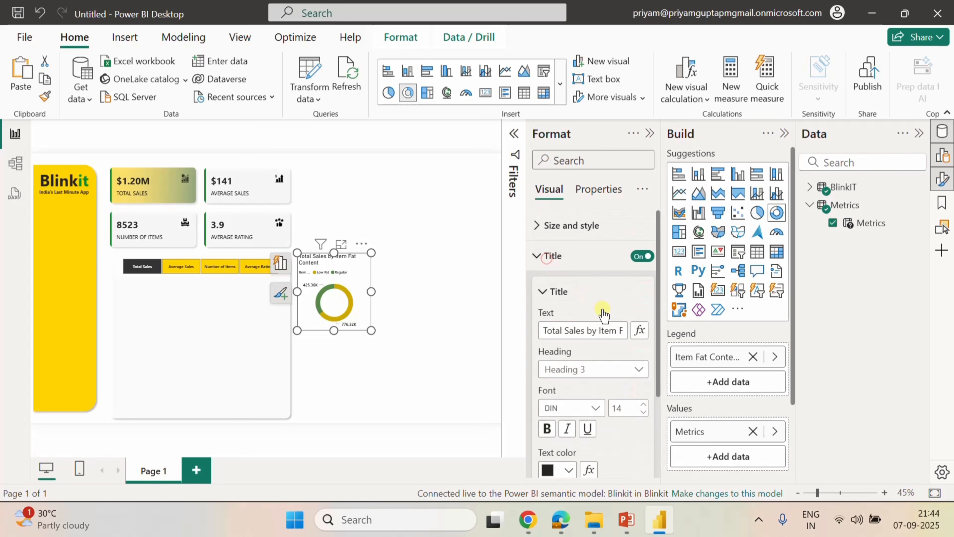
{"action": "left_click", "coordinate": [595, 331]}
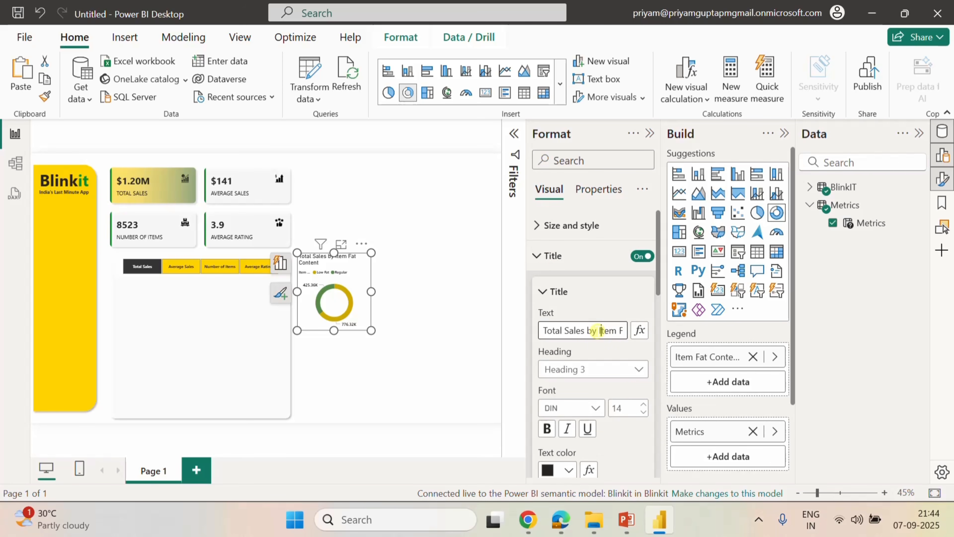
{"action": "key", "text": "End"}
{"action": "key", "text": "BackSpace"}
{"action": "key", "text": "BackSpace"}
{"action": "key", "text": "BackSpace"}
{"action": "key", "text": "BackSpace"}
{"action": "key", "text": "BackSpace"}
{"action": "key", "text": "BackSpace"}
{"action": "key", "text": "BackSpace"}
{"action": "key", "text": "BackSpace"}
{"action": "key", "text": "BackSpace"}
{"action": "key", "text": "BackSpace"}
{"action": "key", "text": "BackSpace"}
{"action": "key", "text": "BackSpace"}
{"action": "key", "text": "BackSpace"}
{"action": "key", "text": "BackSpace"}
{"action": "key", "text": "BackSpace"}
{"action": "key", "text": "BackSpace"}
{"action": "key", "text": "BackSpace"}
{"action": "key", "text": "BackSpace"}
{"action": "key", "text": "BackSpace"}
{"action": "key", "text": "BackSpace"}
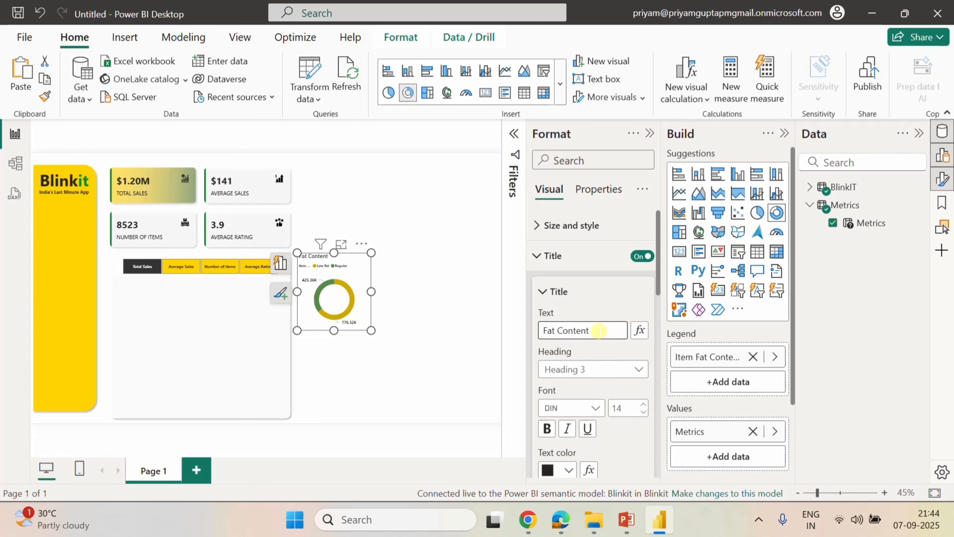
{"action": "left_click", "coordinate": [619, 312]}
Format the donut chart's title in Segoe UI Semibold at size 10.
{"action": "scroll", "coordinate": [606, 404], "scroll_direction": "down", "scroll_amount": 2}
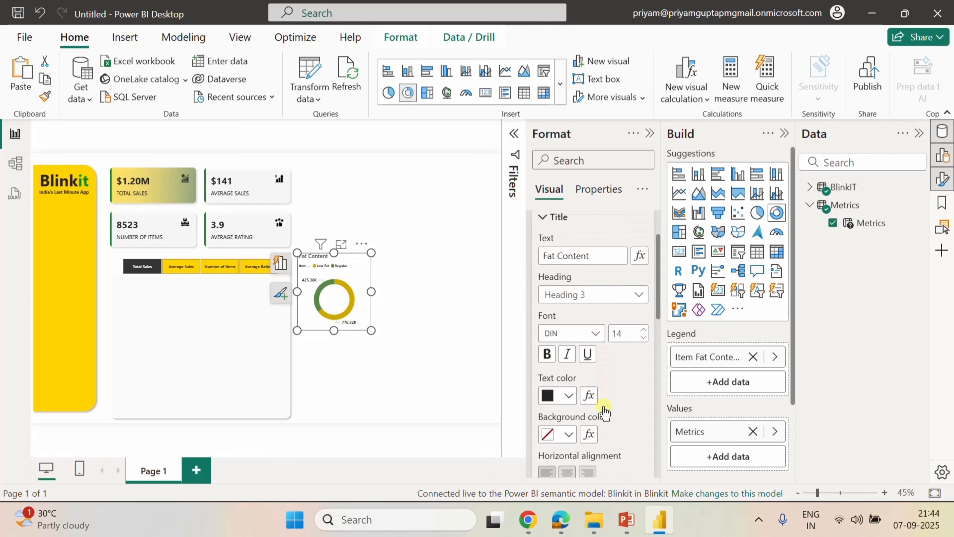
{"action": "left_click", "coordinate": [595, 334]}
{"action": "scroll", "coordinate": [596, 226], "scroll_direction": "down", "scroll_amount": 5}
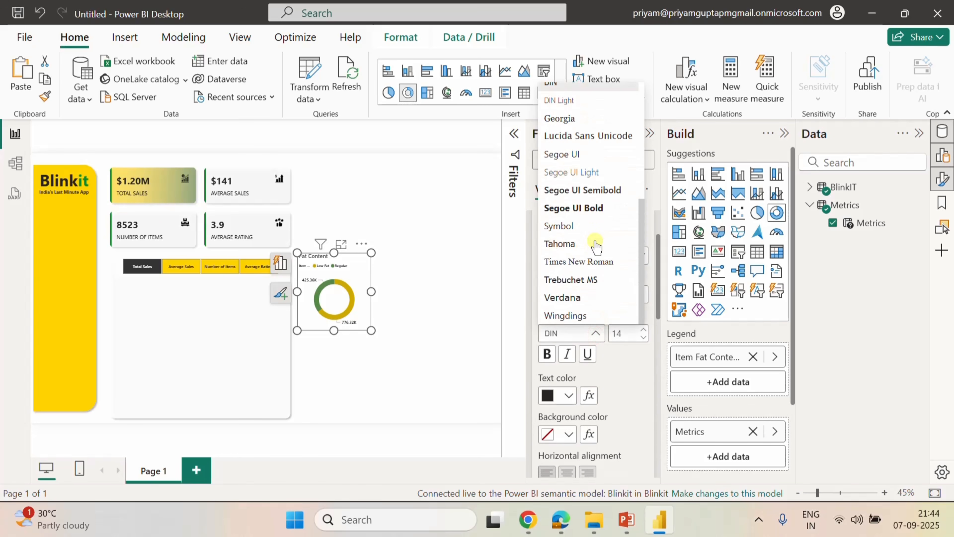
{"action": "left_click", "coordinate": [582, 190]}
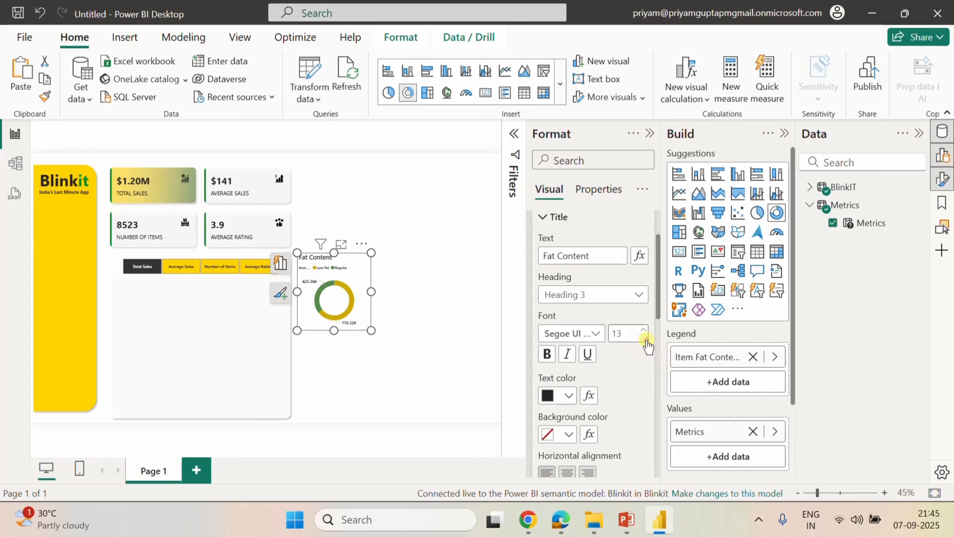
{"action": "left_click", "coordinate": [645, 340]}
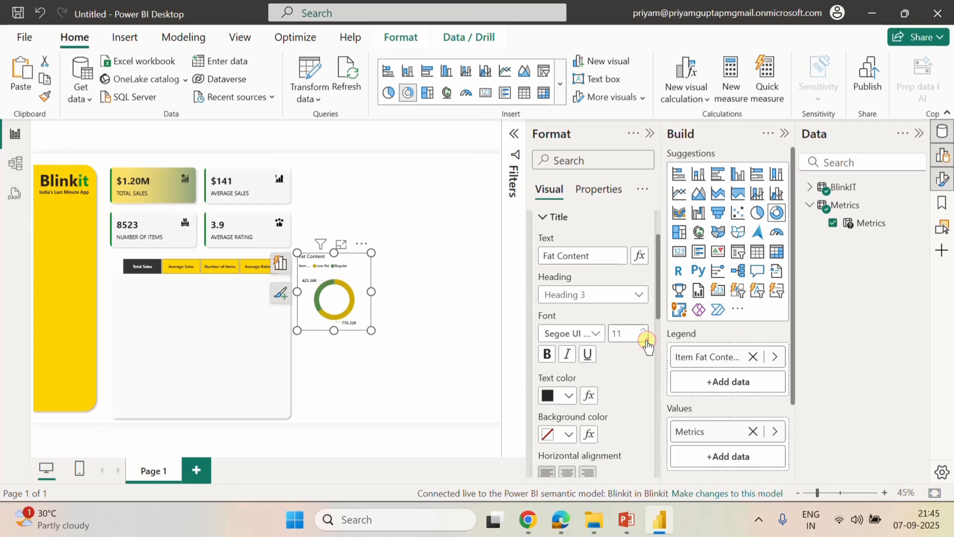
{"action": "left_click", "coordinate": [645, 341]}
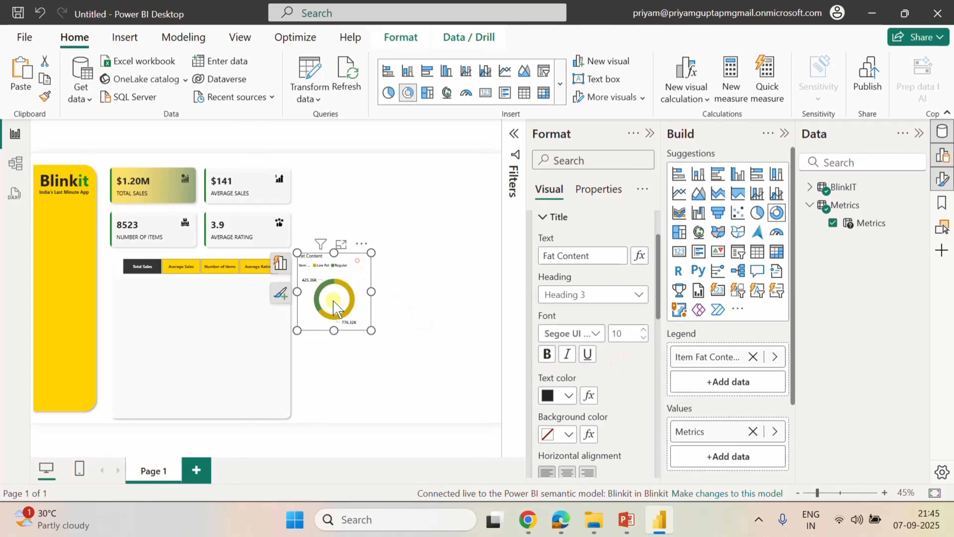
Move the donut chart into the card, directly below the left end of the Metrics slicer.
{"action": "left_click_drag", "start_coordinate": [358, 260], "coordinate": [180, 295]}
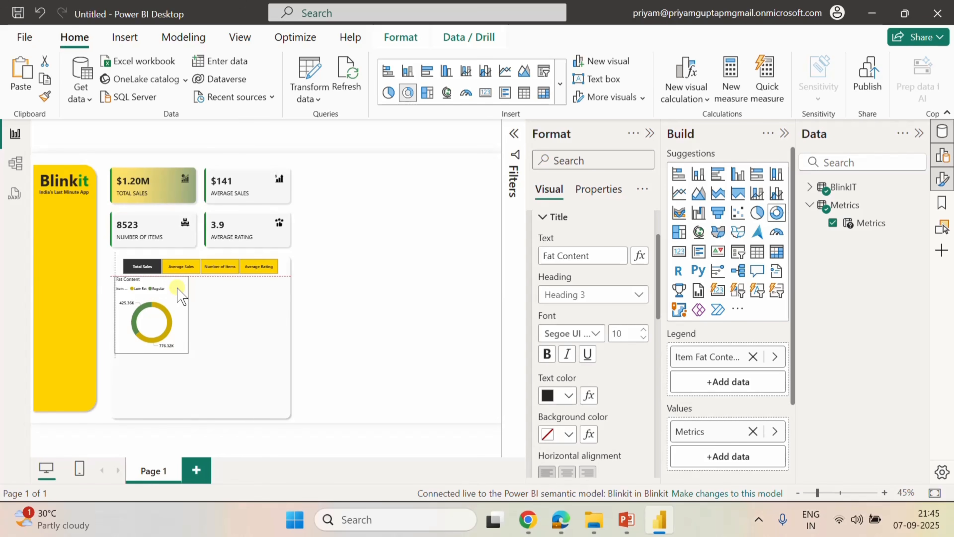
{"action": "left_click_drag", "start_coordinate": [177, 287], "coordinate": [177, 288]}
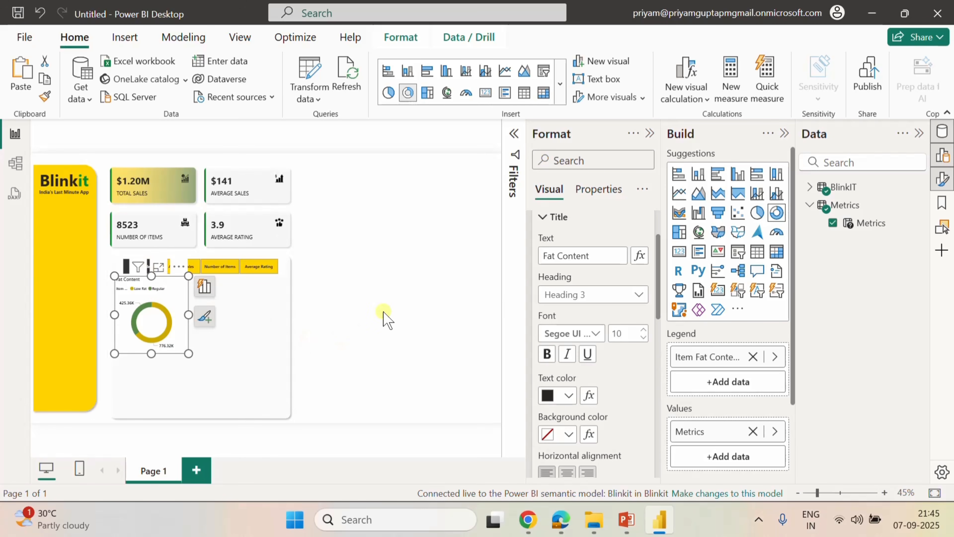
{"action": "left_click", "coordinate": [404, 303]}
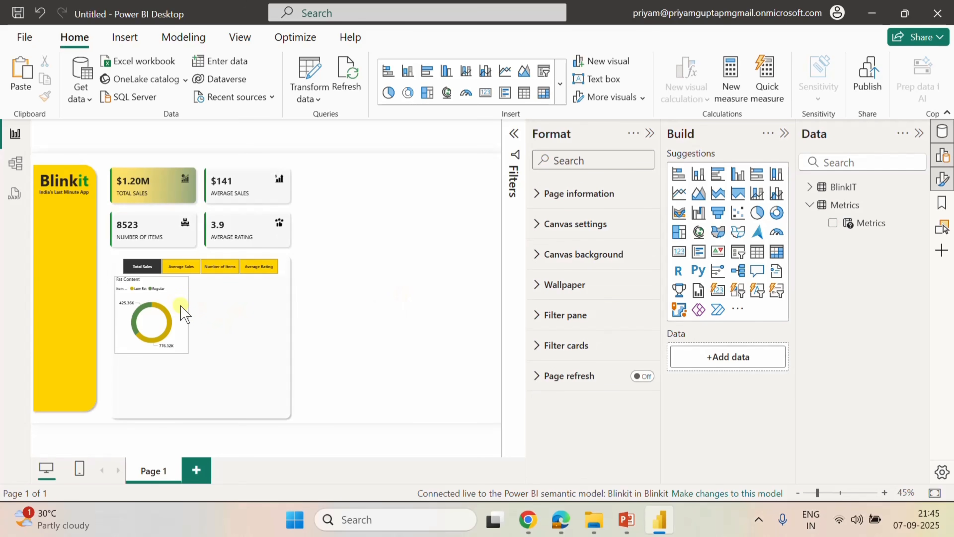
Check the donut chart with the slicer on Average Sales, Number of Items and Average Rating, ending on Total Sales.
{"action": "left_click", "coordinate": [174, 271]}
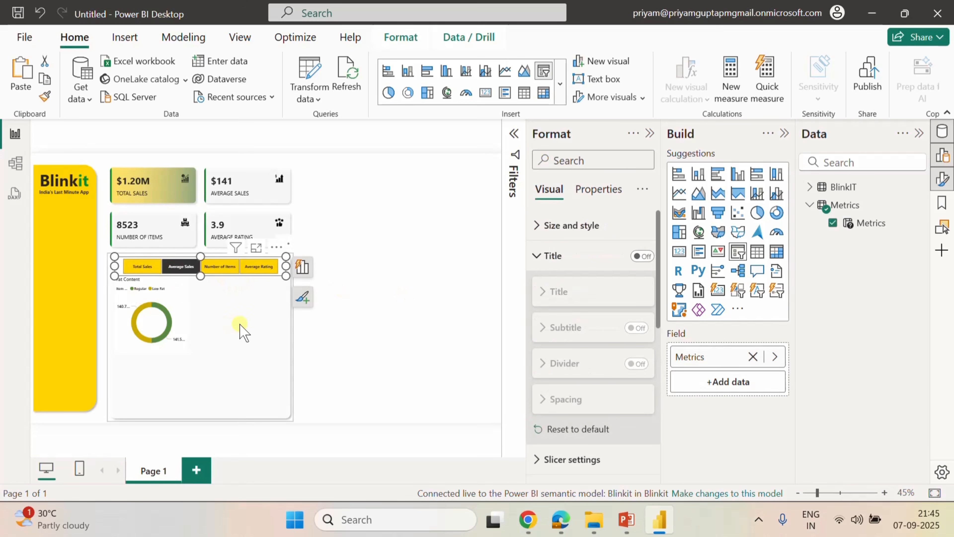
{"action": "left_click", "coordinate": [224, 268]}
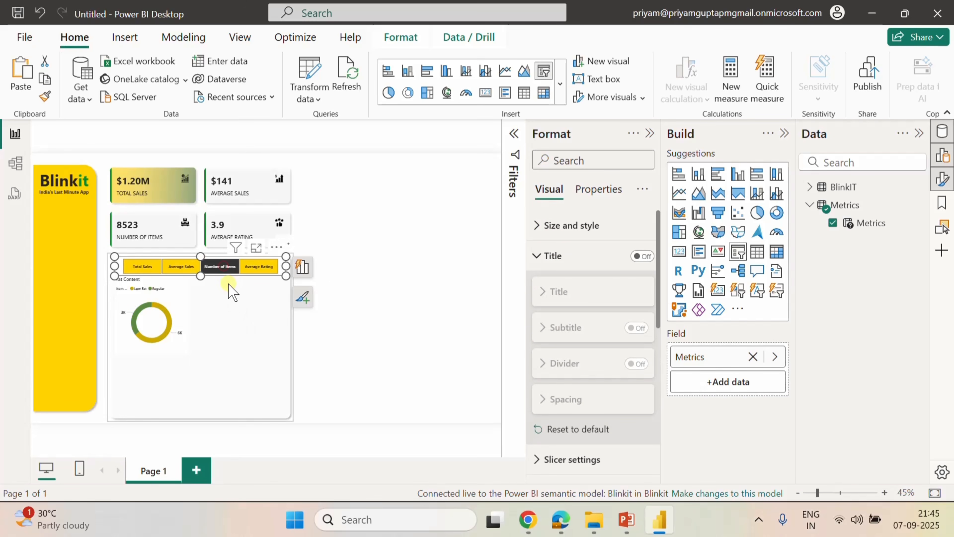
{"action": "left_click", "coordinate": [259, 267]}
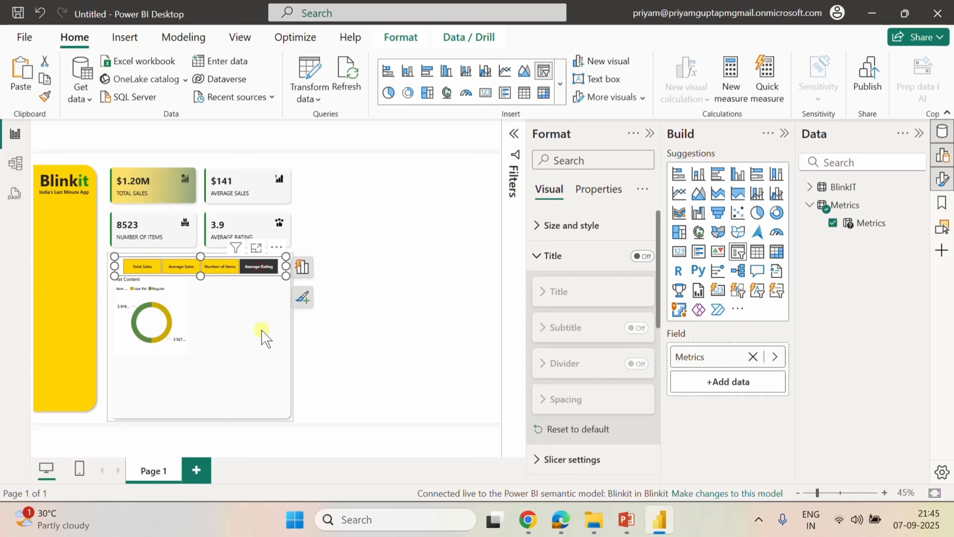
{"action": "left_click", "coordinate": [142, 266]}
{"action": "left_click", "coordinate": [395, 278]}
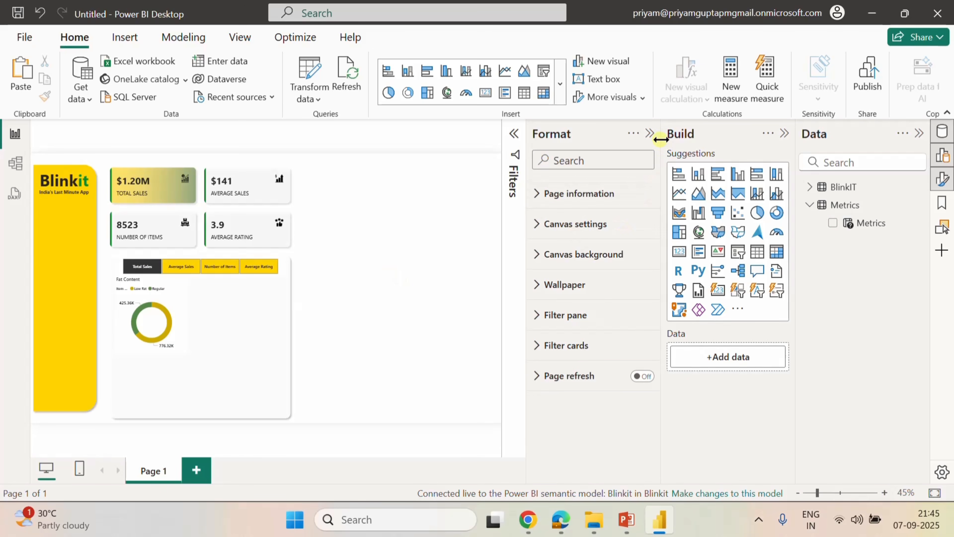
{"action": "left_click", "coordinate": [650, 133]}
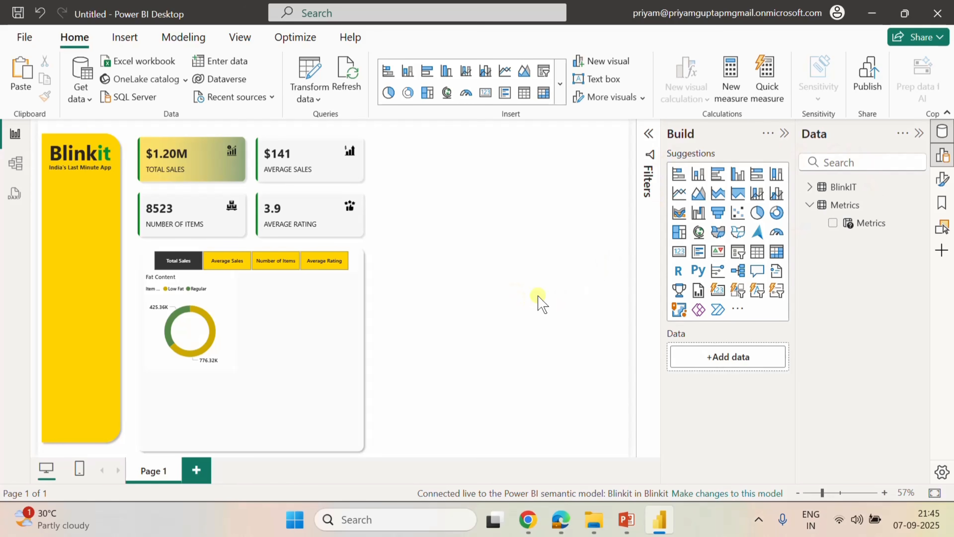
{"action": "left_click", "coordinate": [501, 253]}
{"action": "left_click", "coordinate": [592, 88]}
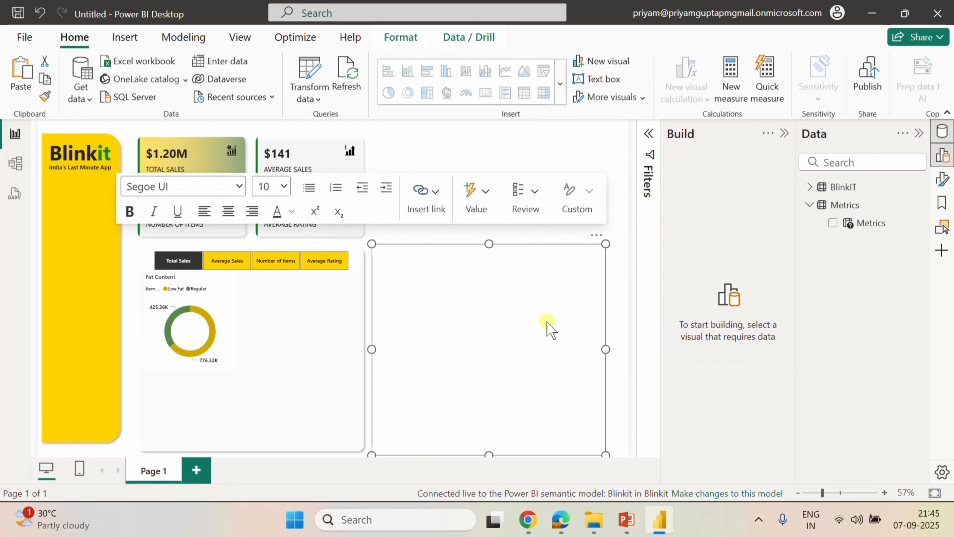
{"action": "left_click_drag", "start_coordinate": [488, 455], "coordinate": [487, 288]}
{"action": "left_click_drag", "start_coordinate": [606, 264], "coordinate": [453, 277]}
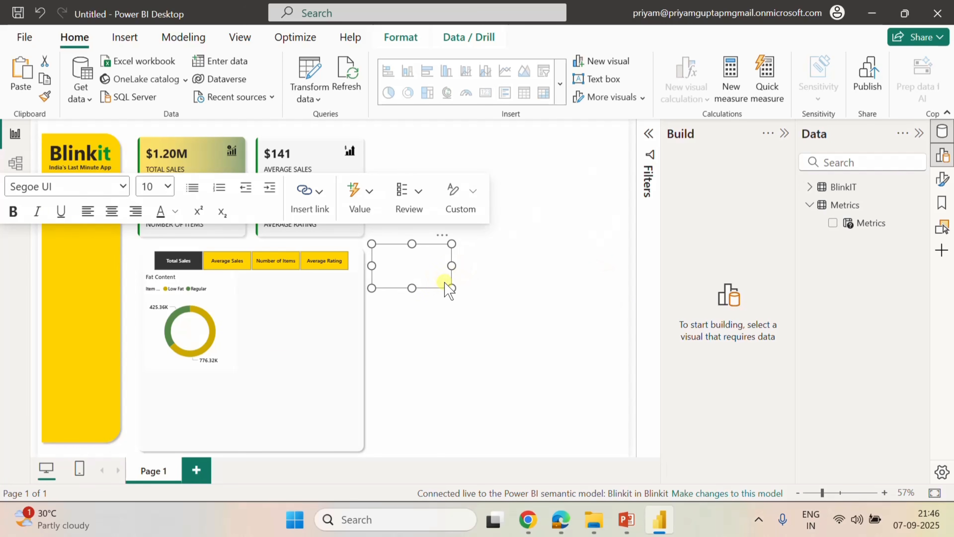
{"action": "key", "text": "Delete"}
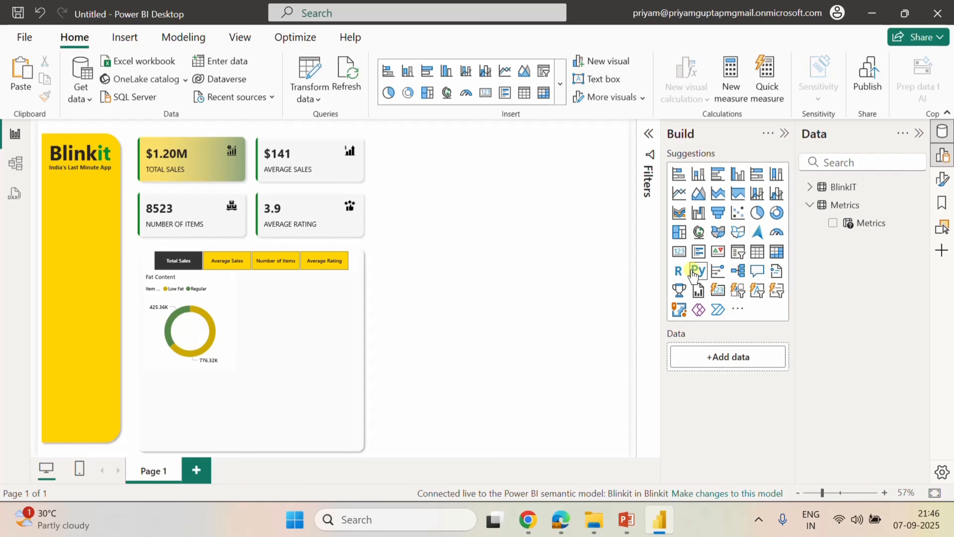
Add a card visual to the page, reduce it to a small box and place it beside the Metrics slicer card.
{"action": "left_click", "coordinate": [674, 250]}
{"action": "left_click_drag", "start_coordinate": [486, 453], "coordinate": [486, 293]}
{"action": "left_click_drag", "start_coordinate": [605, 265], "coordinate": [417, 267]}
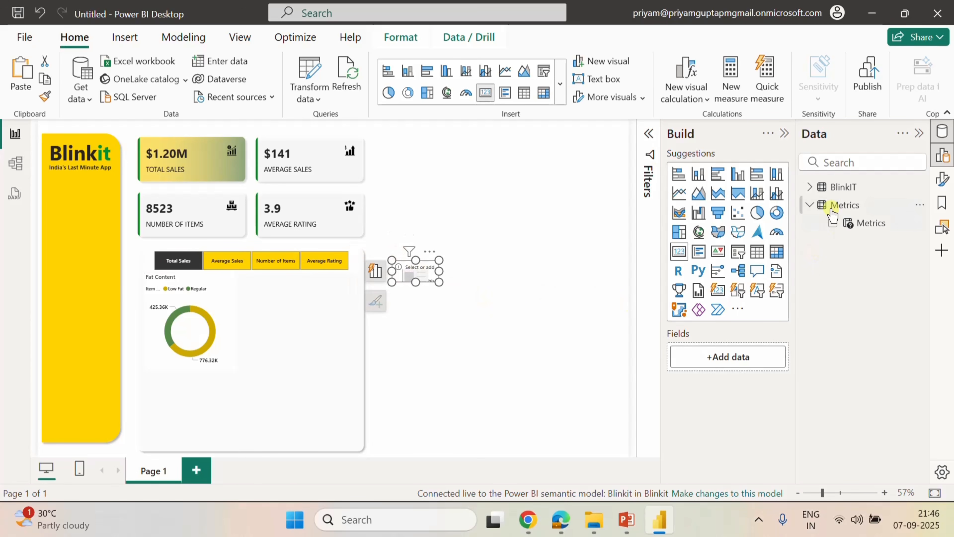
Assign the Total Sales measure to the new card and enlarge the card slightly to fit its value.
{"action": "left_click", "coordinate": [810, 187]}
{"action": "scroll", "coordinate": [890, 360], "scroll_direction": "down", "scroll_amount": 3}
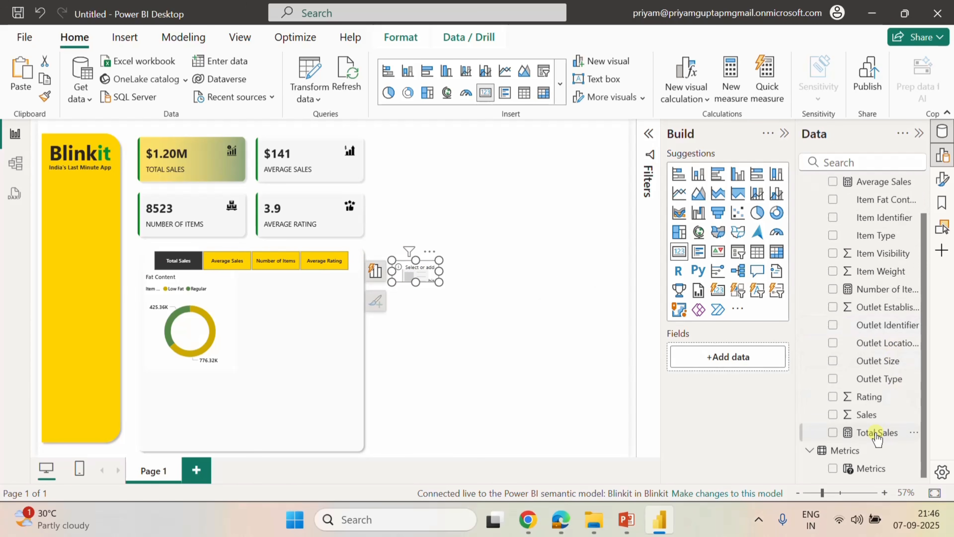
{"action": "left_click", "coordinate": [833, 432]}
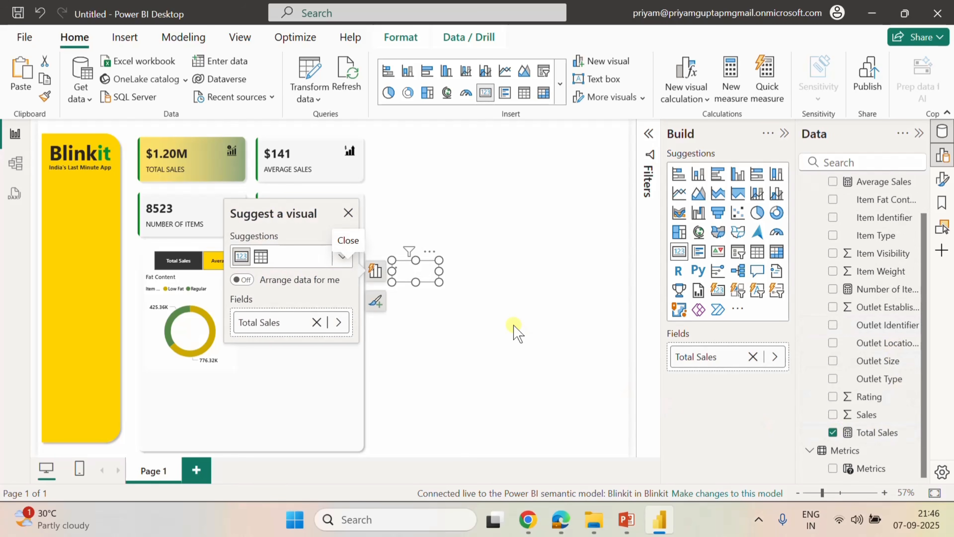
{"action": "left_click", "coordinate": [348, 212]}
{"action": "mouse_move", "coordinate": [416, 281]}
{"action": "left_mouse_down"}
{"action": "mouse_move", "coordinate": [416, 305]}
{"action": "mouse_move", "coordinate": [464, 283]}
{"action": "mouse_move", "coordinate": [429, 288]}
{"action": "left_mouse_up"}
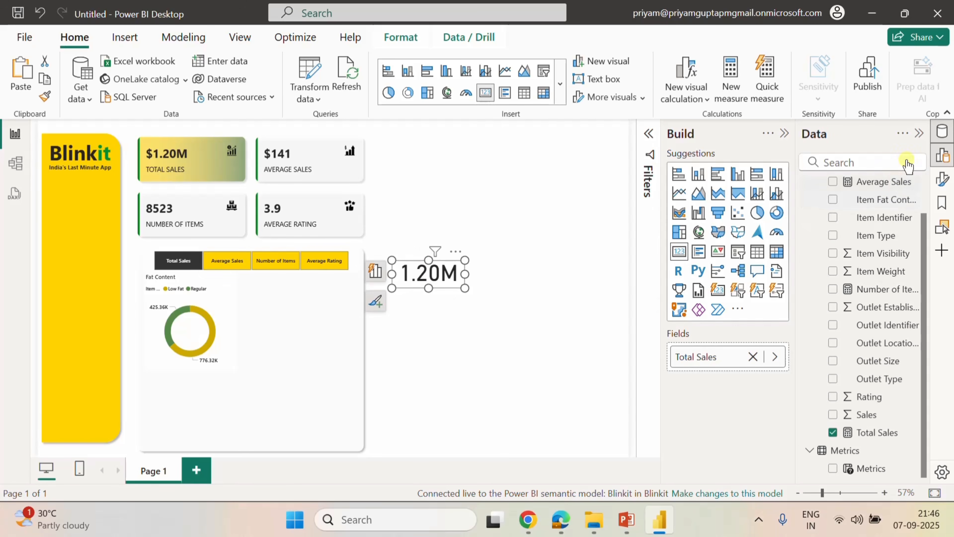
Format the new card's callout value in Segoe UI Semibold at size 20.
{"action": "left_click", "coordinate": [942, 179]}
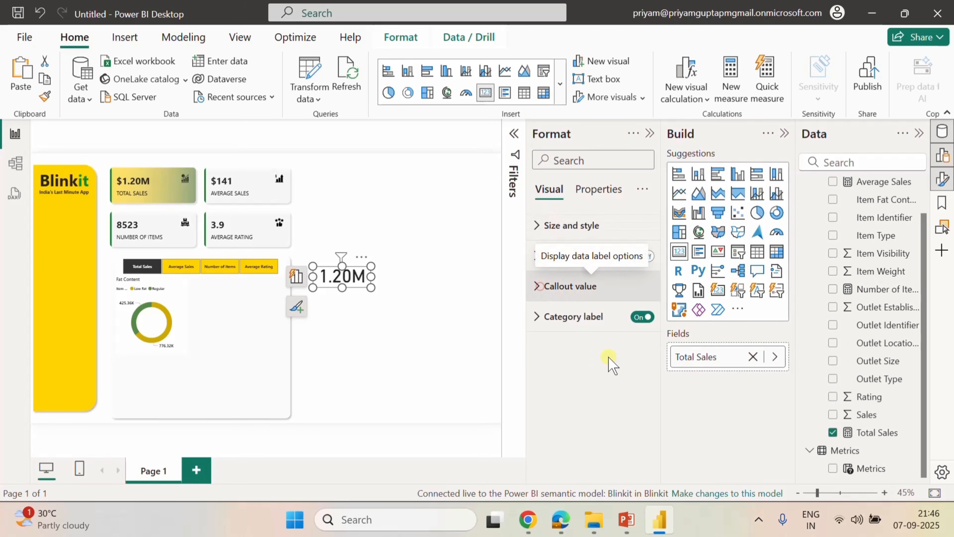
{"action": "left_click", "coordinate": [539, 286]}
{"action": "scroll", "coordinate": [608, 356], "scroll_direction": "down", "scroll_amount": 2}
{"action": "left_click", "coordinate": [596, 264]}
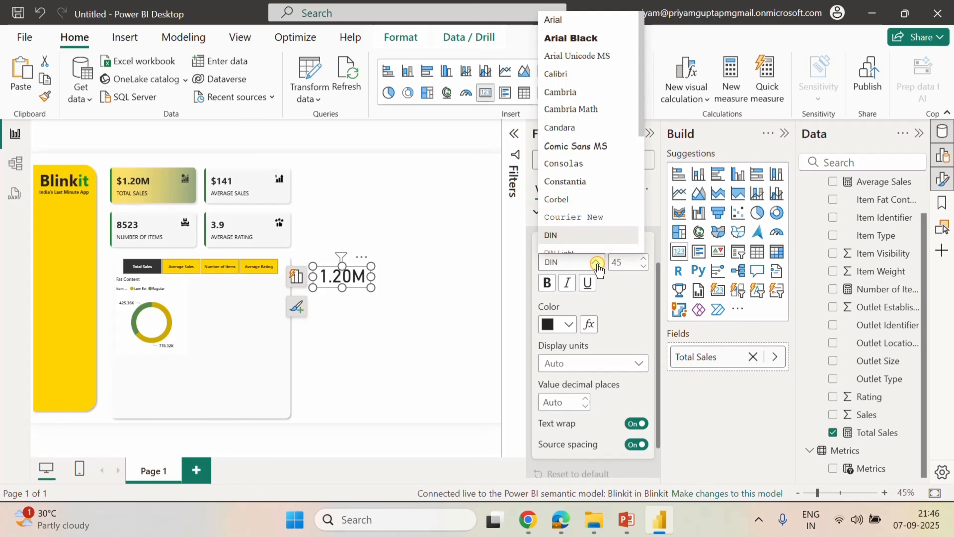
{"action": "scroll", "coordinate": [600, 217], "scroll_direction": "down", "scroll_amount": 5}
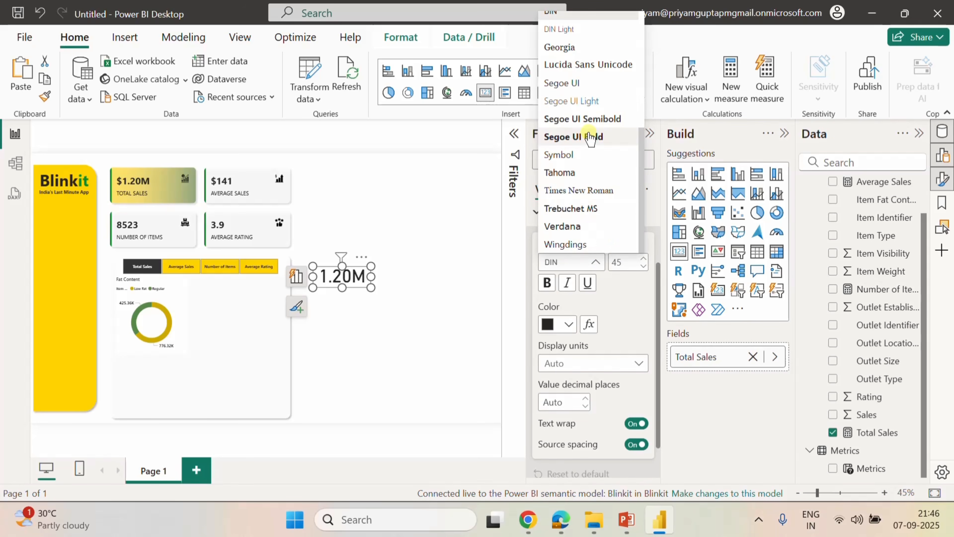
{"action": "left_click", "coordinate": [581, 119]}
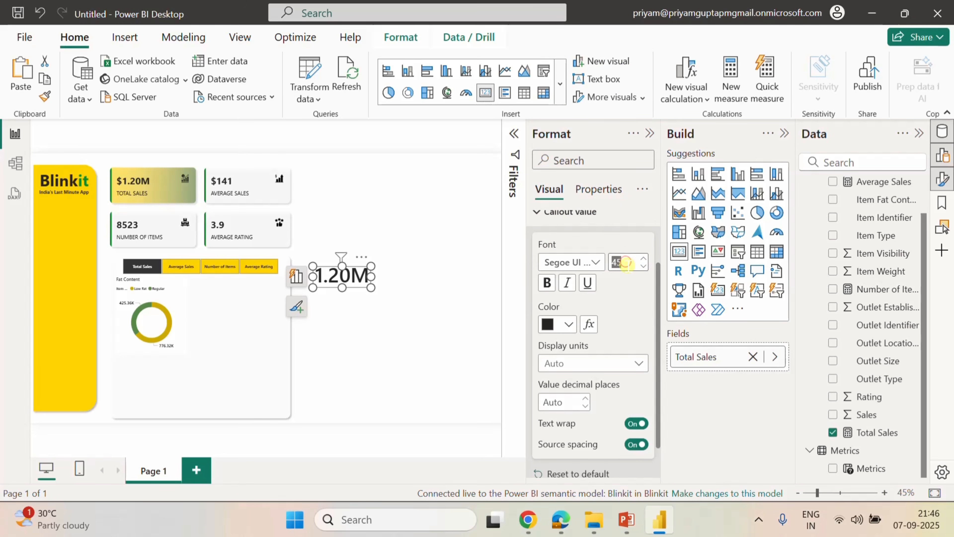
{"action": "type", "text": "20"}
{"action": "key", "text": "Return"}
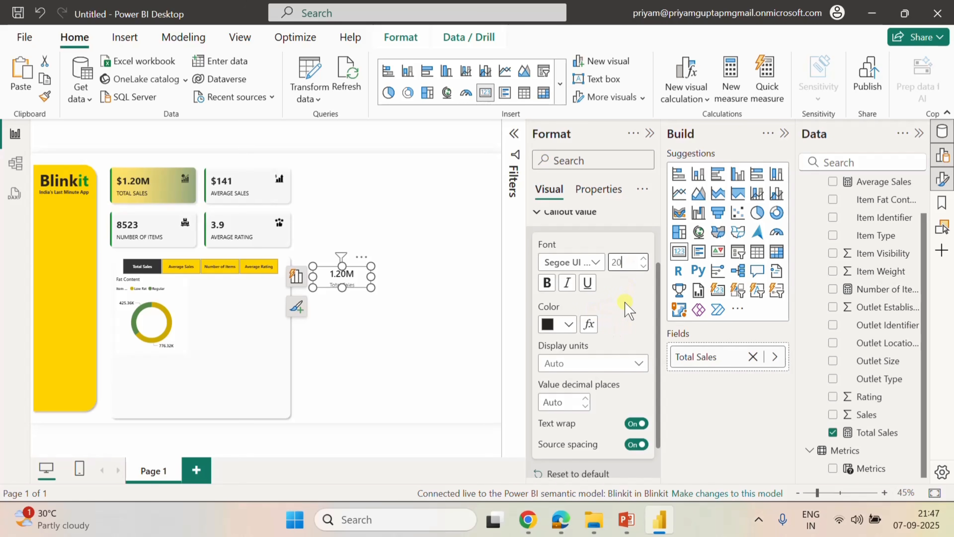
Turn off the new card's category label, narrow the card and move it into the centre of the donut chart.
{"action": "scroll", "coordinate": [611, 368], "scroll_direction": "down", "scroll_amount": 2}
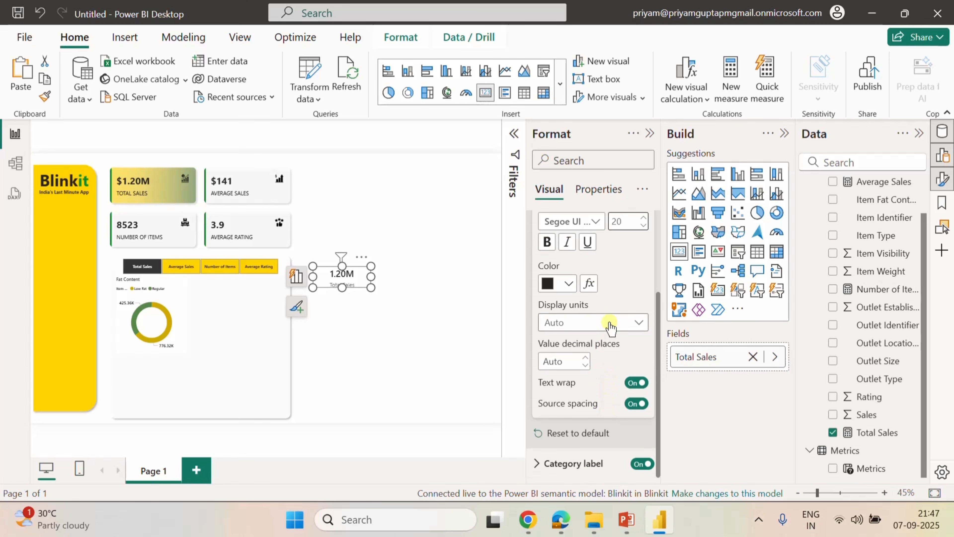
{"action": "scroll", "coordinate": [609, 330], "scroll_direction": "up", "scroll_amount": 2}
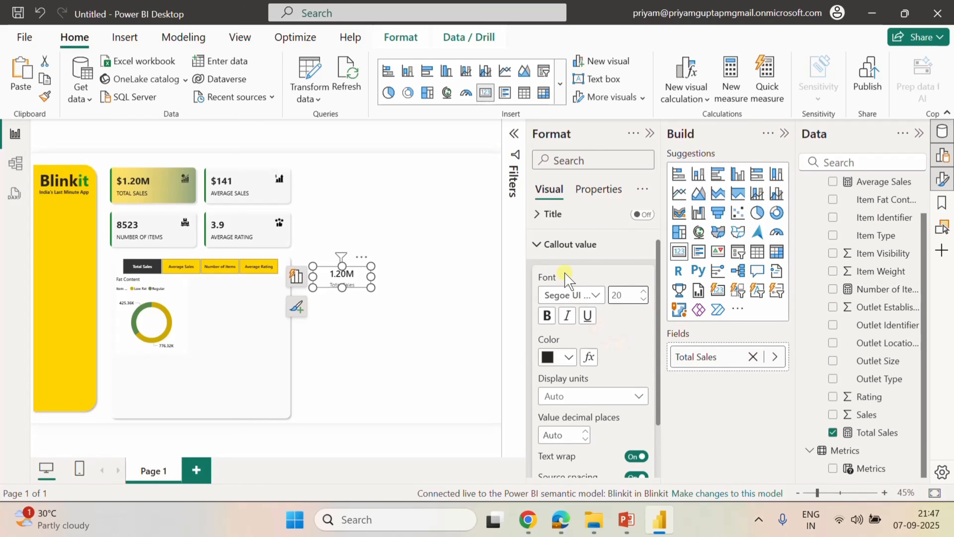
{"action": "left_click", "coordinate": [538, 246]}
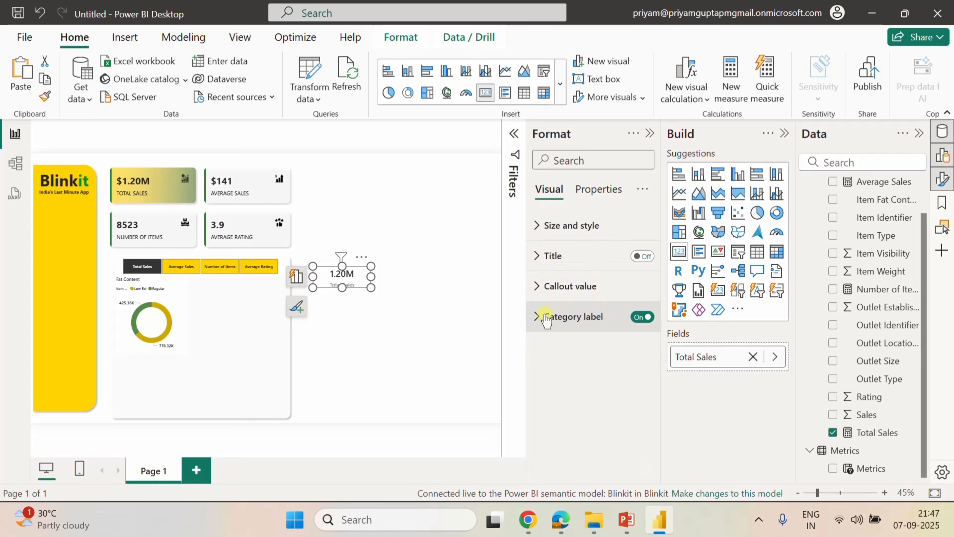
{"action": "left_click", "coordinate": [638, 317]}
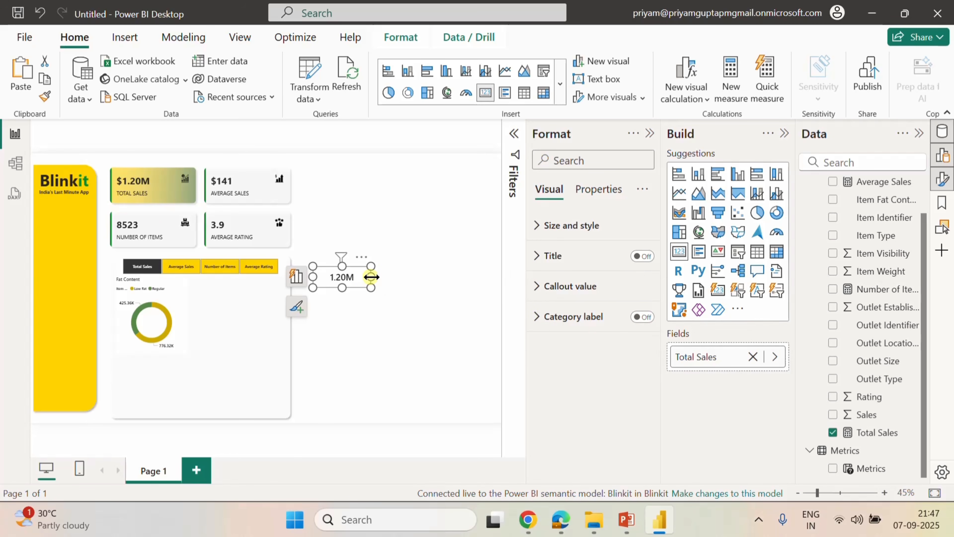
{"action": "left_click_drag", "start_coordinate": [371, 276], "coordinate": [160, 322]}
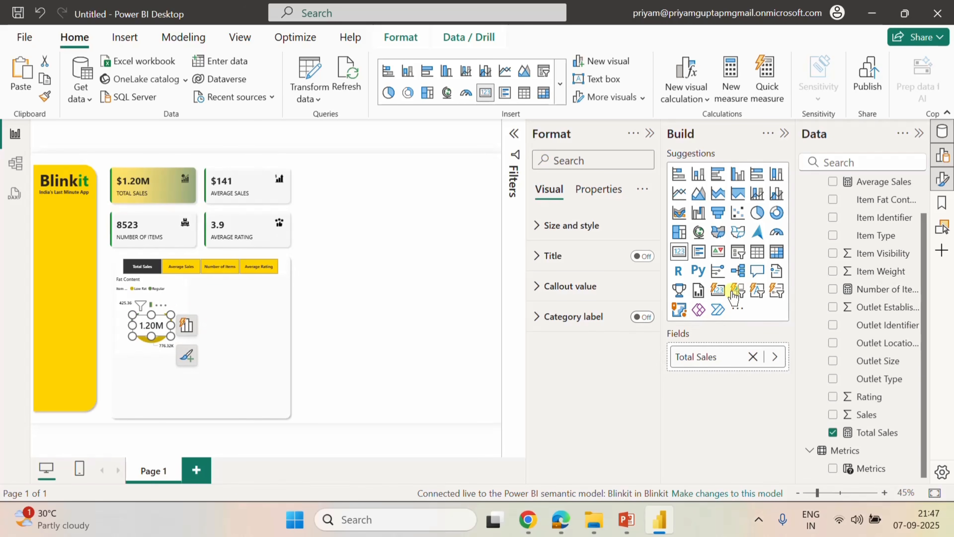
{"action": "left_click", "coordinate": [597, 189]}
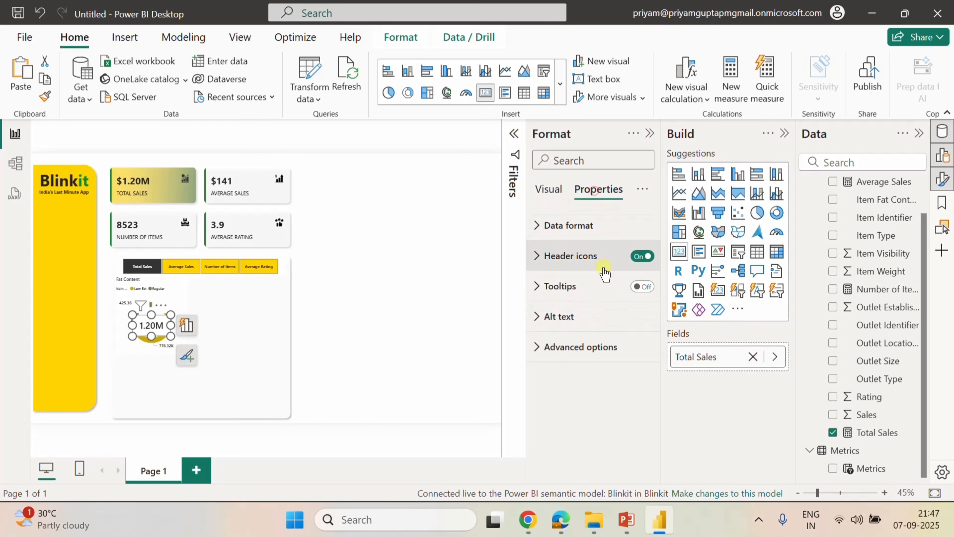
{"action": "left_click", "coordinate": [549, 188]}
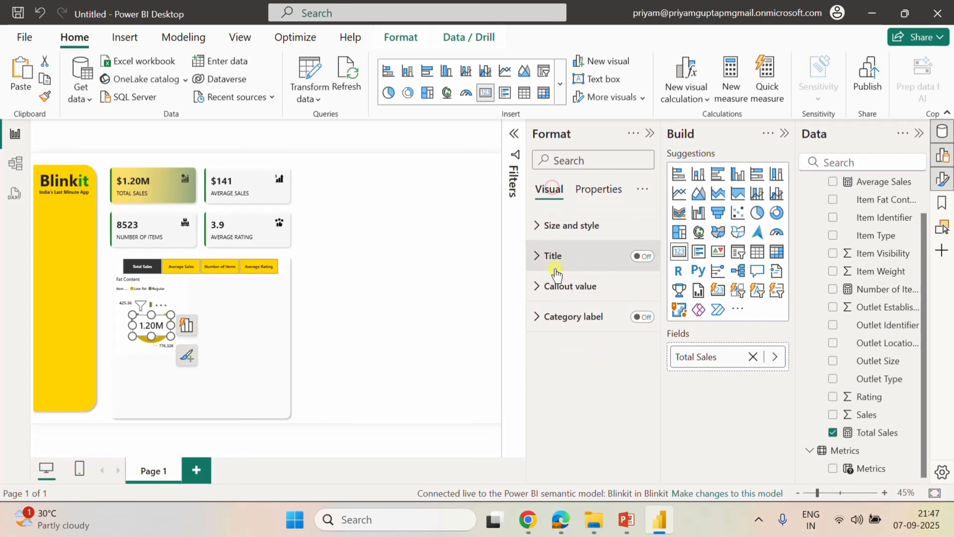
{"action": "left_click", "coordinate": [542, 298]}
{"action": "scroll", "coordinate": [545, 306], "scroll_direction": "down", "scroll_amount": 3}
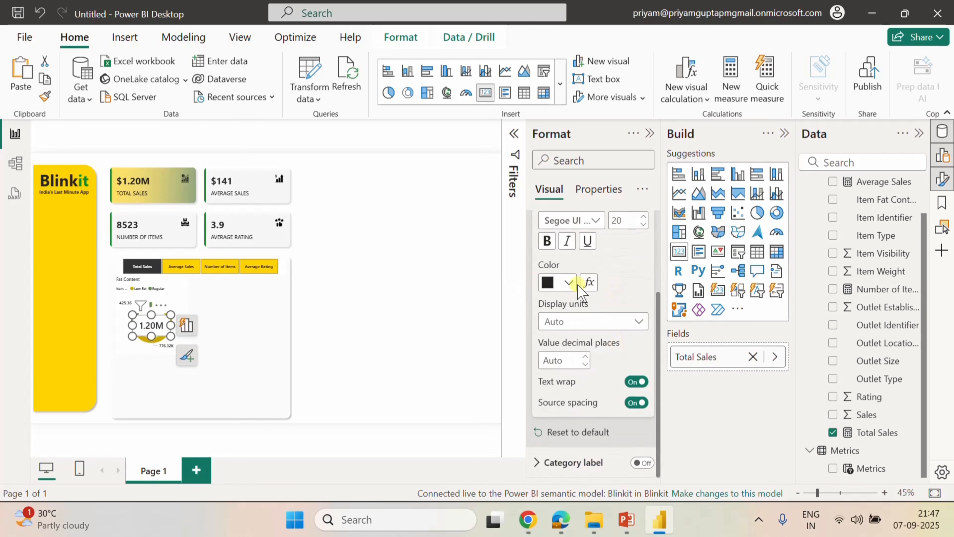
{"action": "left_click", "coordinate": [574, 290]}
{"action": "left_click", "coordinate": [633, 293]}
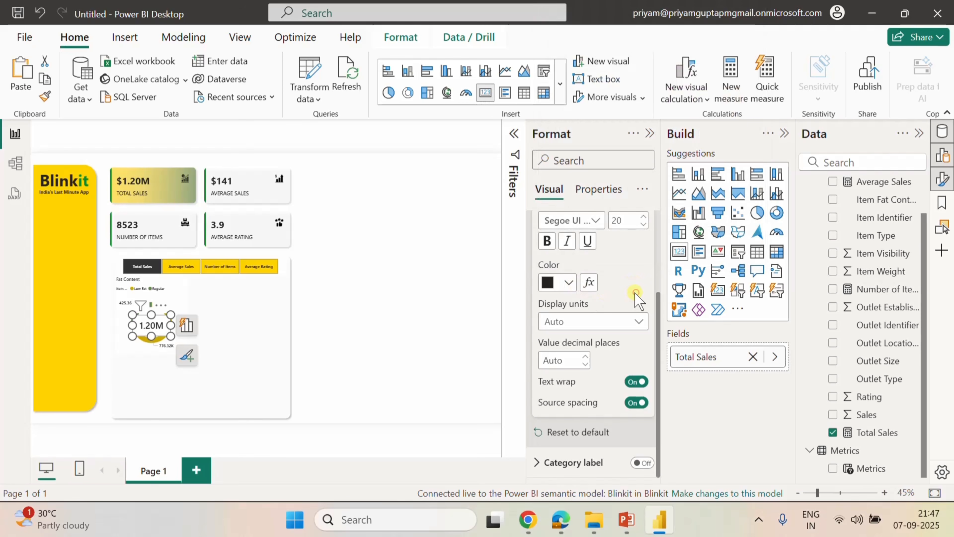
{"action": "scroll", "coordinate": [627, 295], "scroll_direction": "up", "scroll_amount": 2}
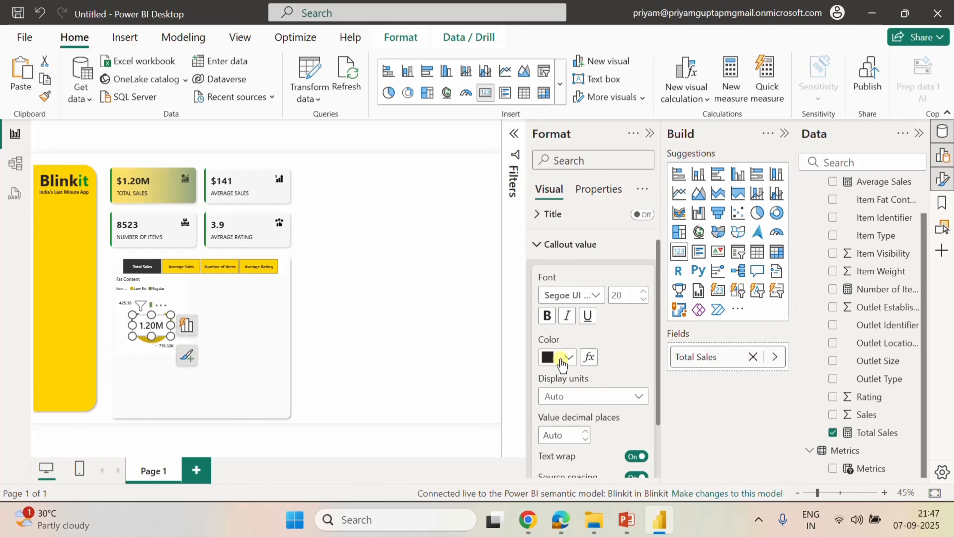
{"action": "scroll", "coordinate": [621, 357], "scroll_direction": "down", "scroll_amount": 2}
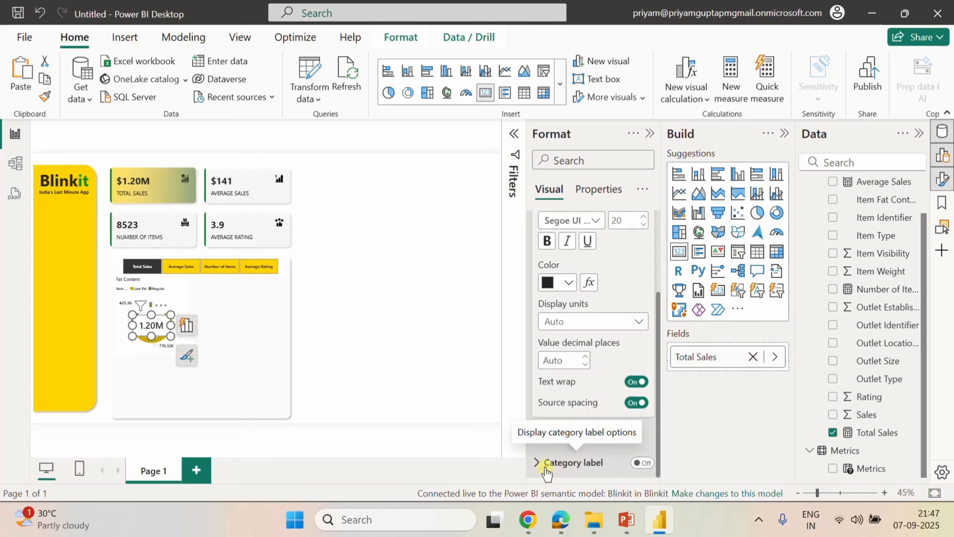
{"action": "left_click", "coordinate": [553, 473]}
{"action": "scroll", "coordinate": [606, 391], "scroll_direction": "up", "scroll_amount": 5}
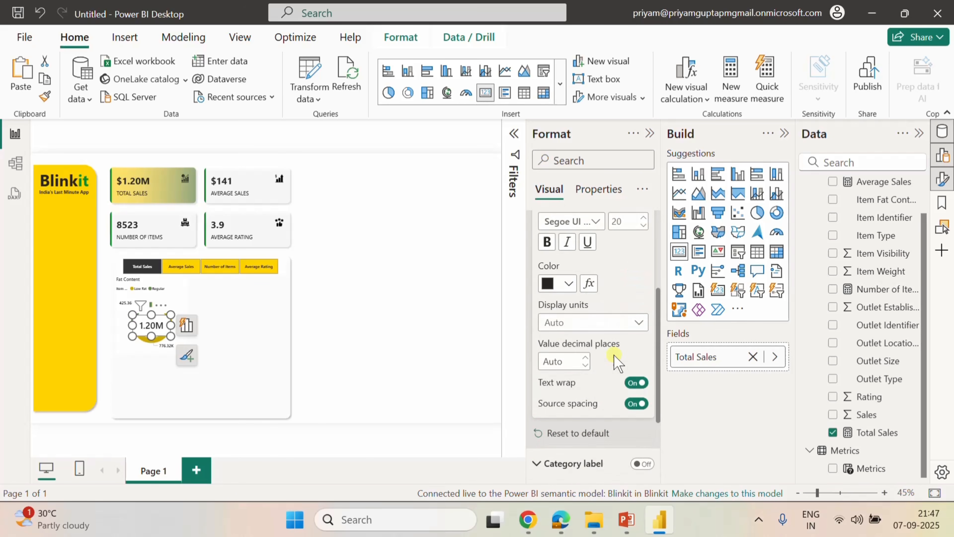
{"action": "left_click", "coordinate": [541, 257]}
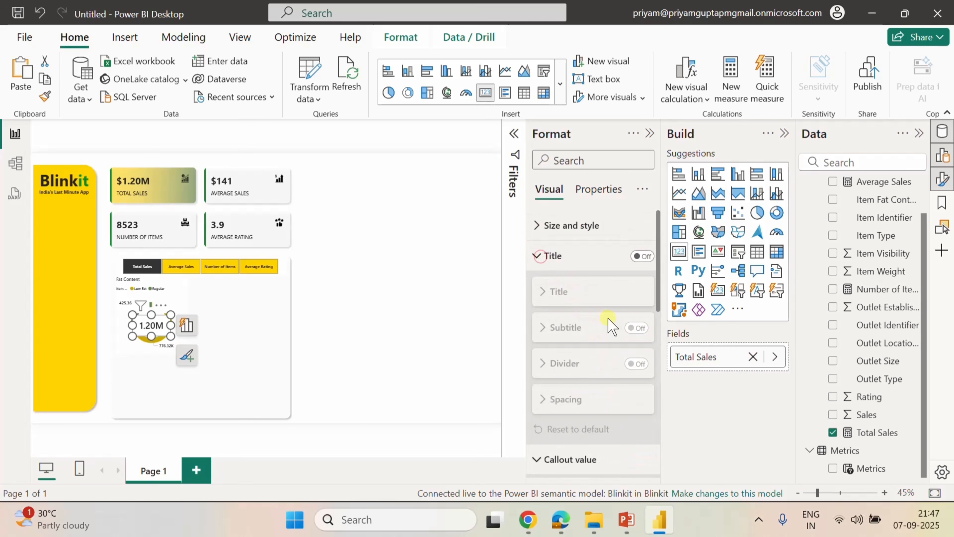
{"action": "scroll", "coordinate": [609, 324], "scroll_direction": "down", "scroll_amount": 5}
{"action": "scroll", "coordinate": [610, 325], "scroll_direction": "up", "scroll_amount": 5}
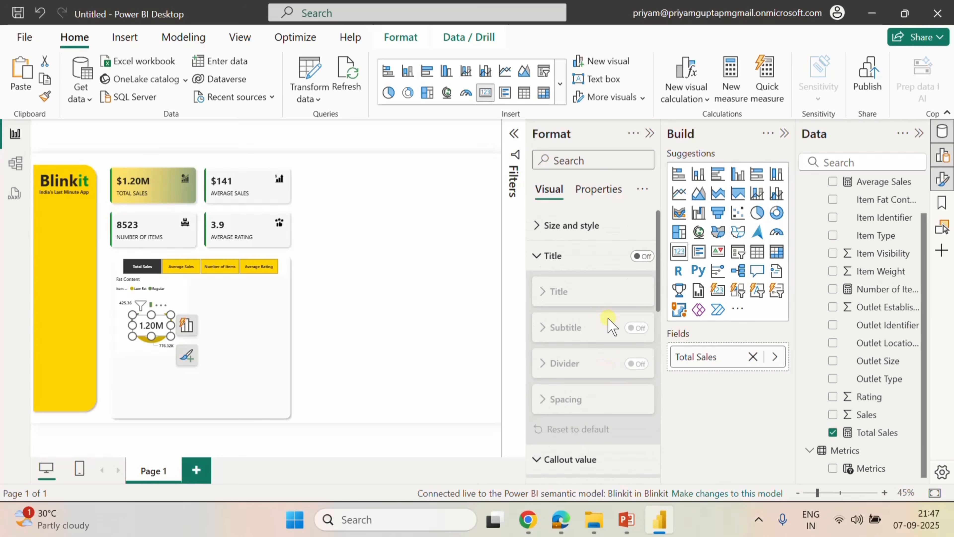
Turn off the background of the Total Sales card on the donut chart.
{"action": "left_click", "coordinate": [546, 227]}
{"action": "scroll", "coordinate": [621, 295], "scroll_direction": "down", "scroll_amount": 5}
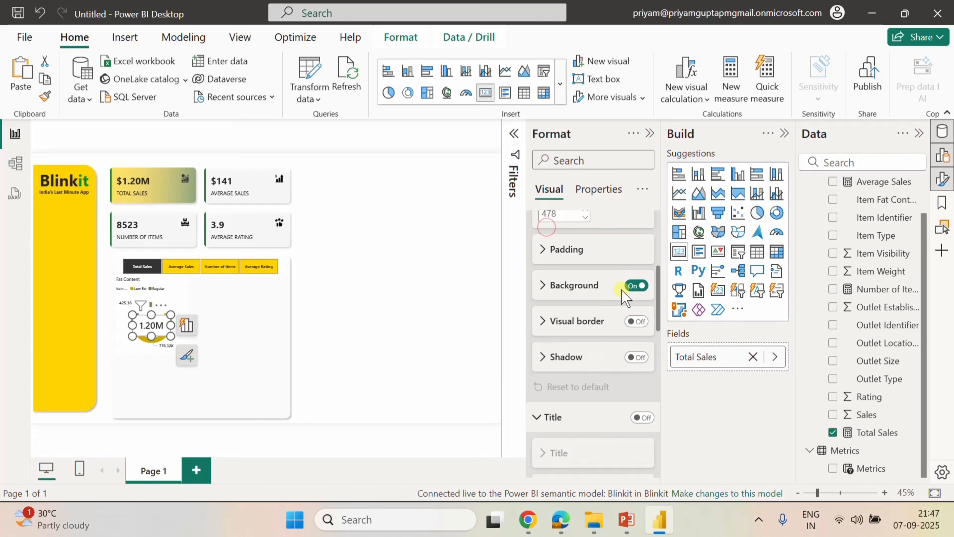
{"action": "left_click", "coordinate": [384, 305]}
Nudge the Total Sales card up inside the donut ring to vertical position 465.
{"action": "left_click", "coordinate": [151, 324]}
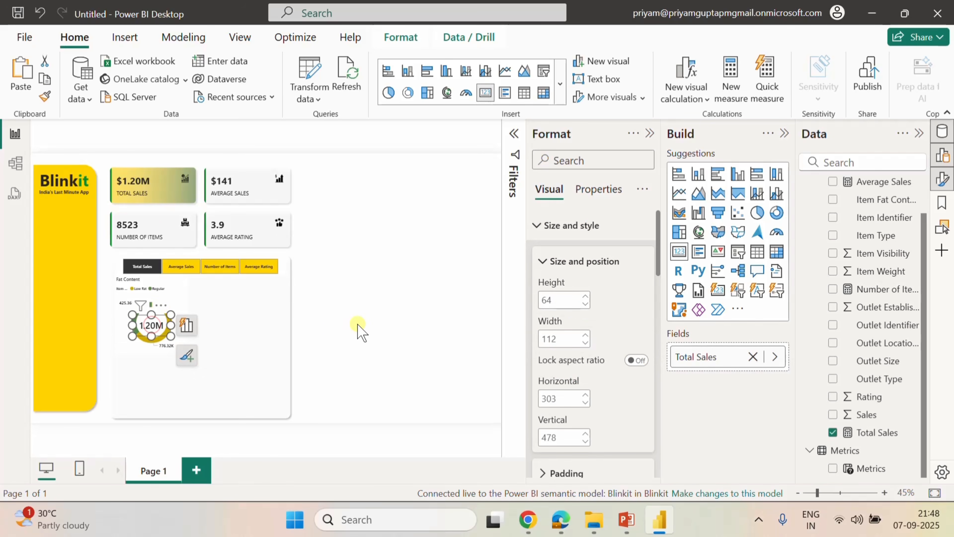
{"action": "key", "text": "Up"}
{"action": "key", "text": "Up"}
{"action": "key", "text": "Up"}
{"action": "key", "text": "Up"}
{"action": "key", "text": "Up"}
{"action": "key", "text": "Up"}
{"action": "key", "text": "Up"}
{"action": "key", "text": "Up"}
{"action": "key", "text": "Up"}
{"action": "key", "text": "Up"}
{"action": "key", "text": "Up"}
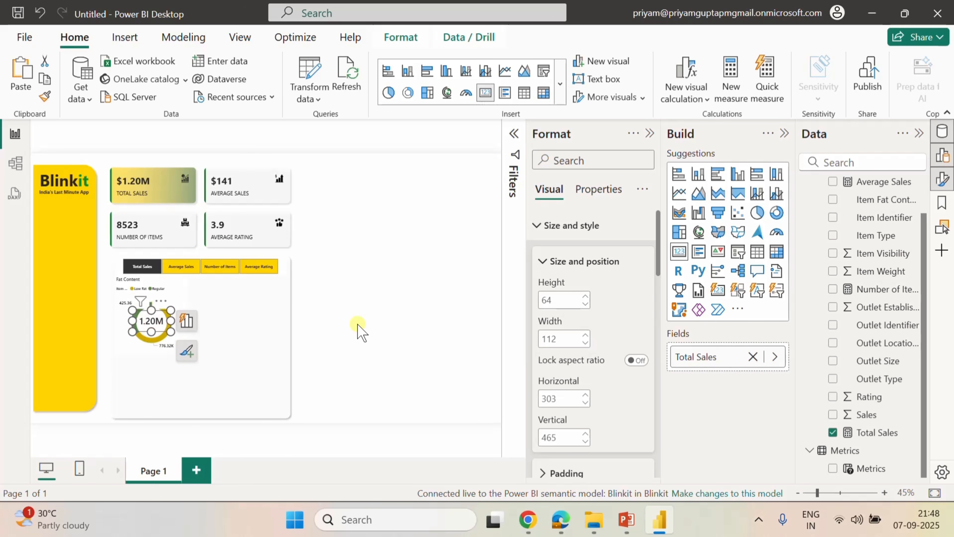
Check the donut chart and its centre card with the slicer on Average Sales, ending on Total Sales.
{"action": "left_click", "coordinate": [367, 330]}
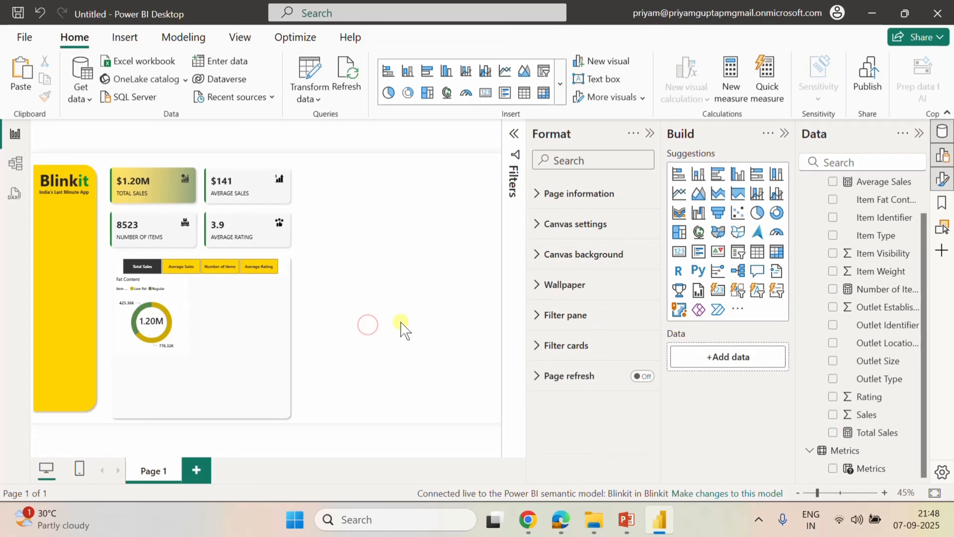
{"action": "left_click", "coordinate": [181, 267]}
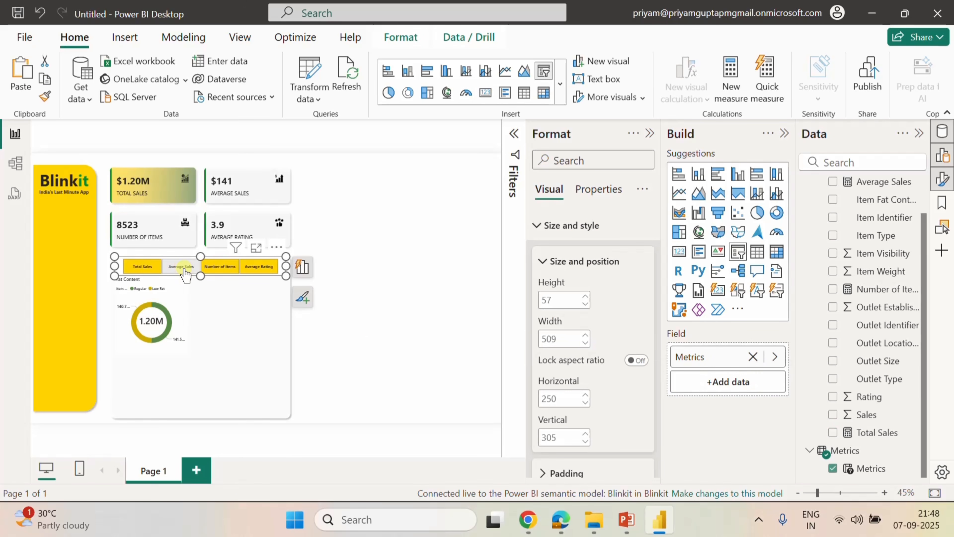
{"action": "left_click", "coordinate": [132, 267]}
Reduce the callout value's font size to 15 on the card inside the donut chart.
{"action": "left_click", "coordinate": [151, 320]}
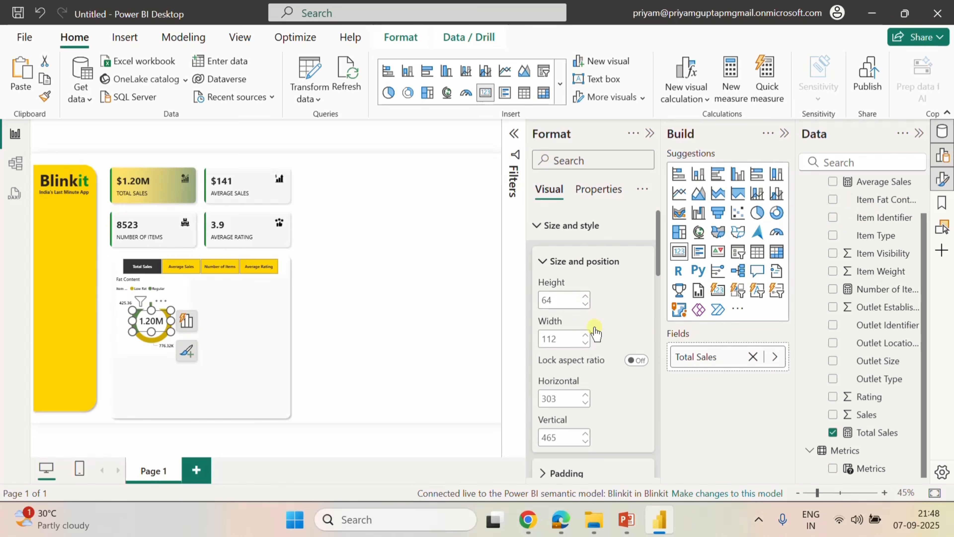
{"action": "scroll", "coordinate": [599, 337], "scroll_direction": "down", "scroll_amount": 3}
{"action": "scroll", "coordinate": [603, 343], "scroll_direction": "down", "scroll_amount": 10}
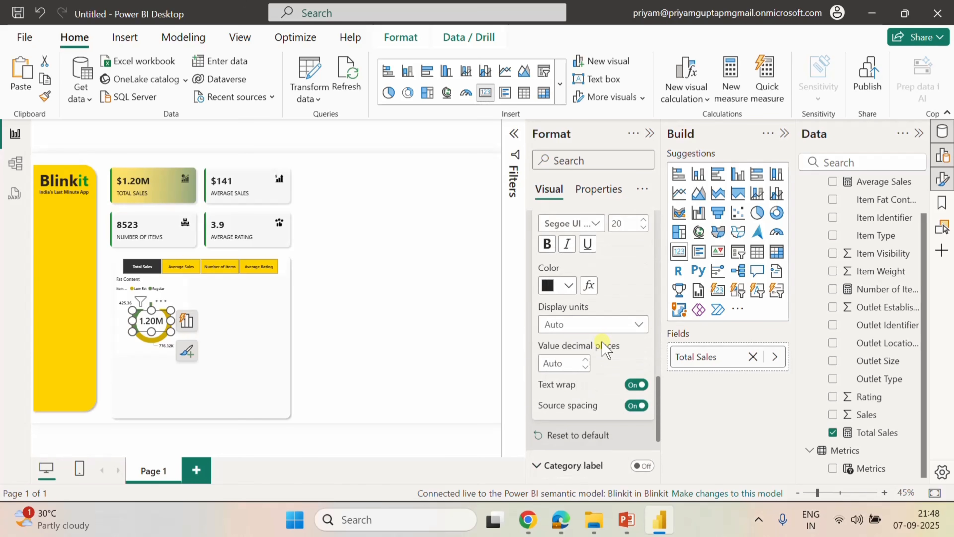
{"action": "scroll", "coordinate": [621, 291], "scroll_direction": "up", "scroll_amount": 1}
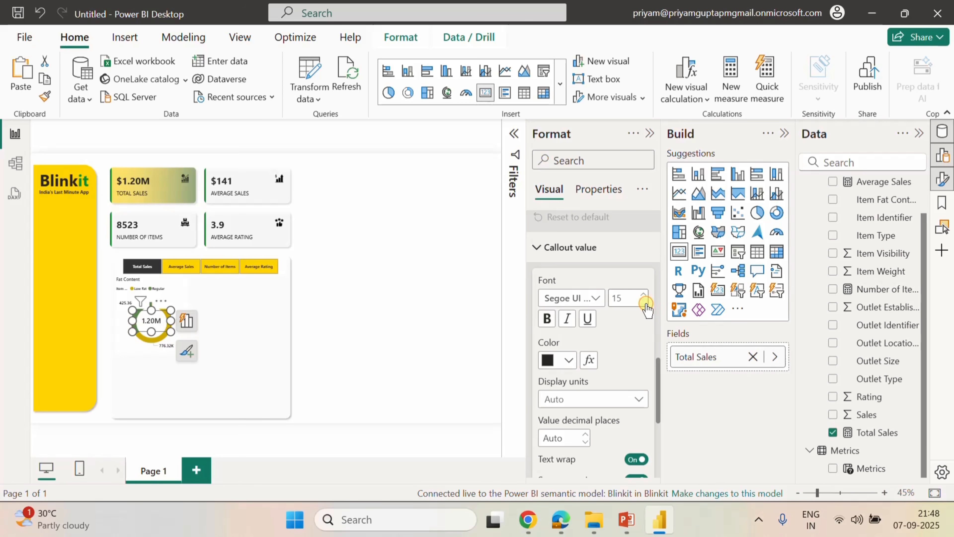
{"action": "scroll", "coordinate": [624, 341], "scroll_direction": "down", "scroll_amount": 3}
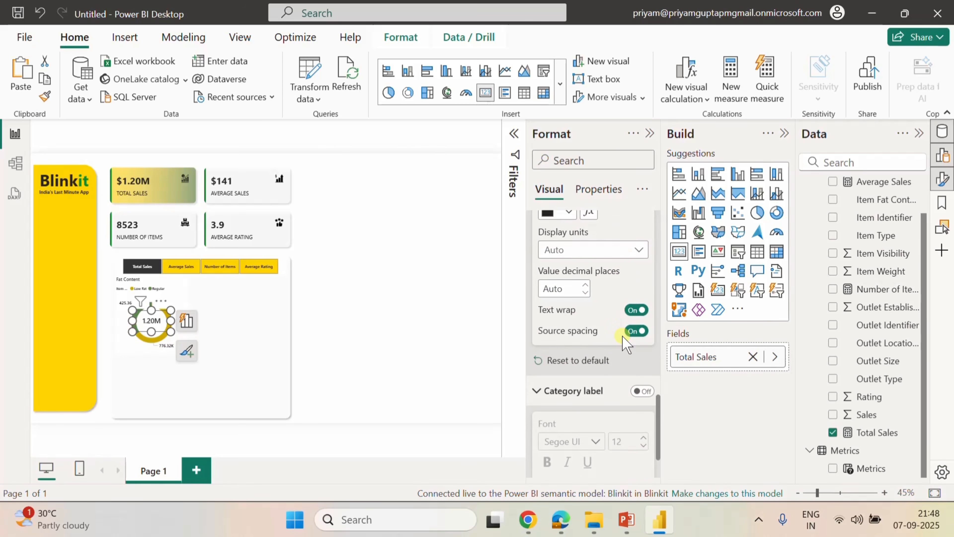
{"action": "left_click", "coordinate": [636, 332]}
{"action": "left_click", "coordinate": [635, 332]}
{"action": "scroll", "coordinate": [616, 346], "scroll_direction": "down", "scroll_amount": 2}
{"action": "scroll", "coordinate": [617, 346], "scroll_direction": "up", "scroll_amount": 10}
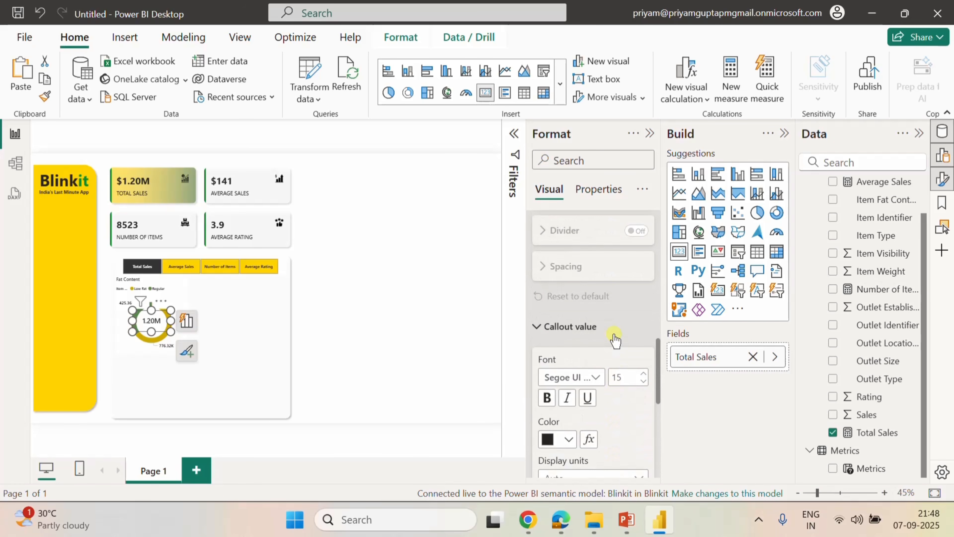
{"action": "scroll", "coordinate": [588, 295], "scroll_direction": "up", "scroll_amount": 3}
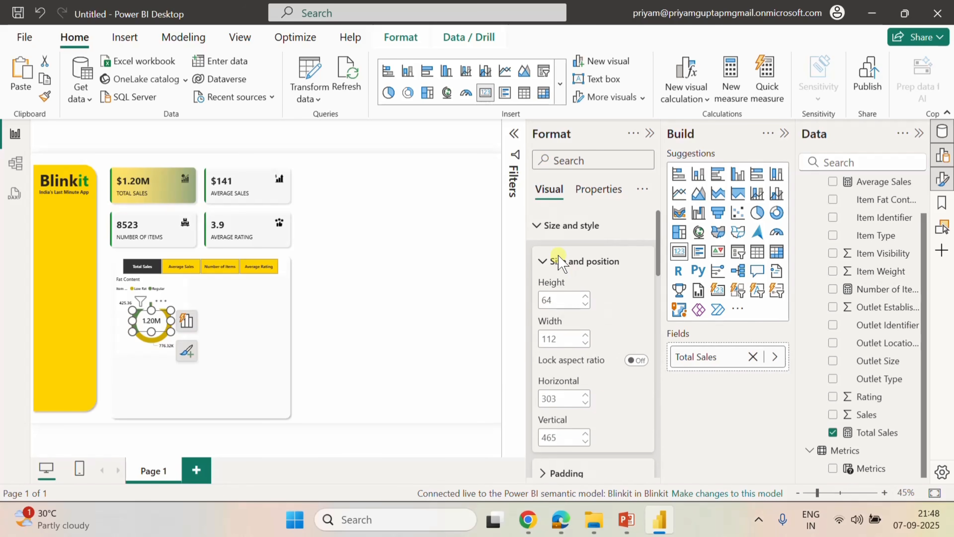
Turn on the donut centre card's title with the text Total Sales, centred, at font size 12.
{"action": "left_click", "coordinate": [540, 230]}
{"action": "left_click", "coordinate": [642, 261]}
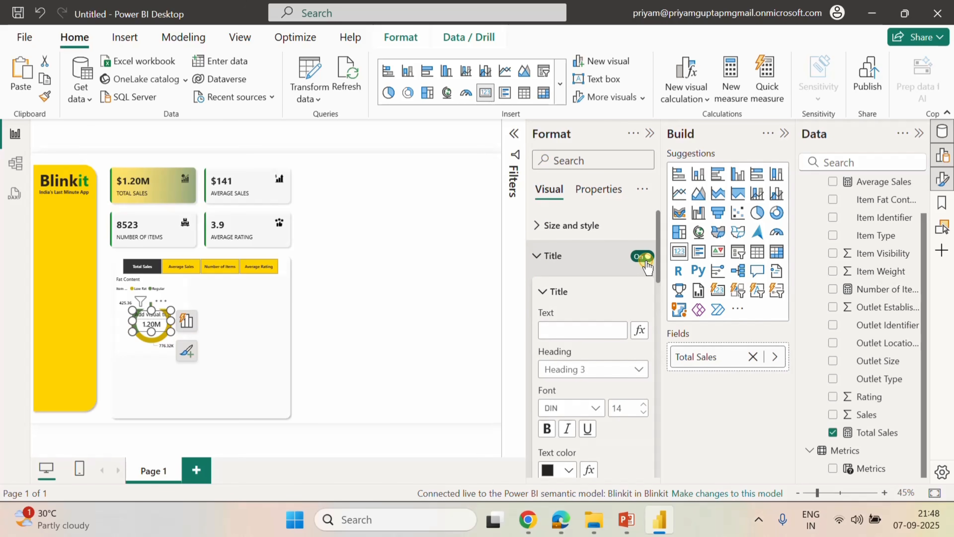
{"action": "left_click", "coordinate": [582, 329]}
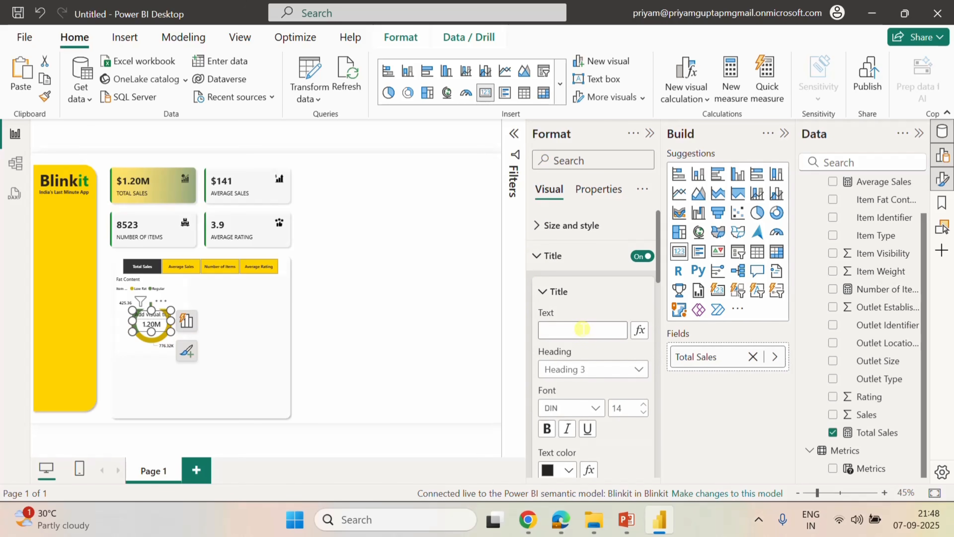
{"action": "type", "text": "Total Sales"}
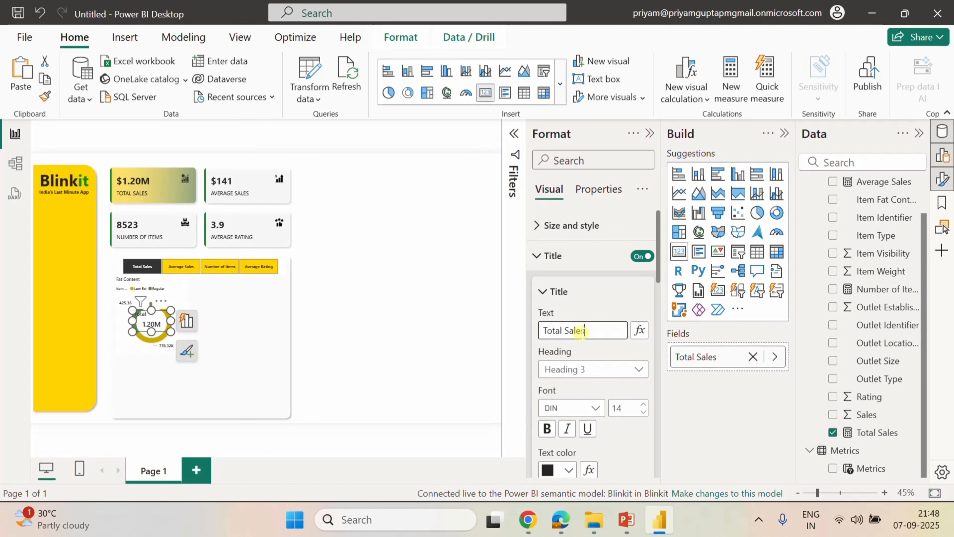
{"action": "scroll", "coordinate": [586, 335], "scroll_direction": "down", "scroll_amount": 2}
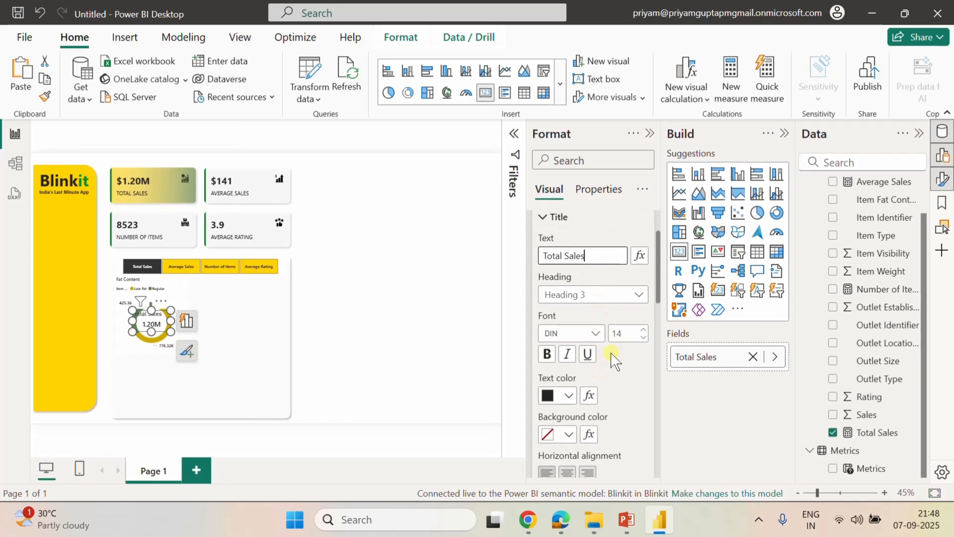
{"action": "left_click", "coordinate": [566, 400]}
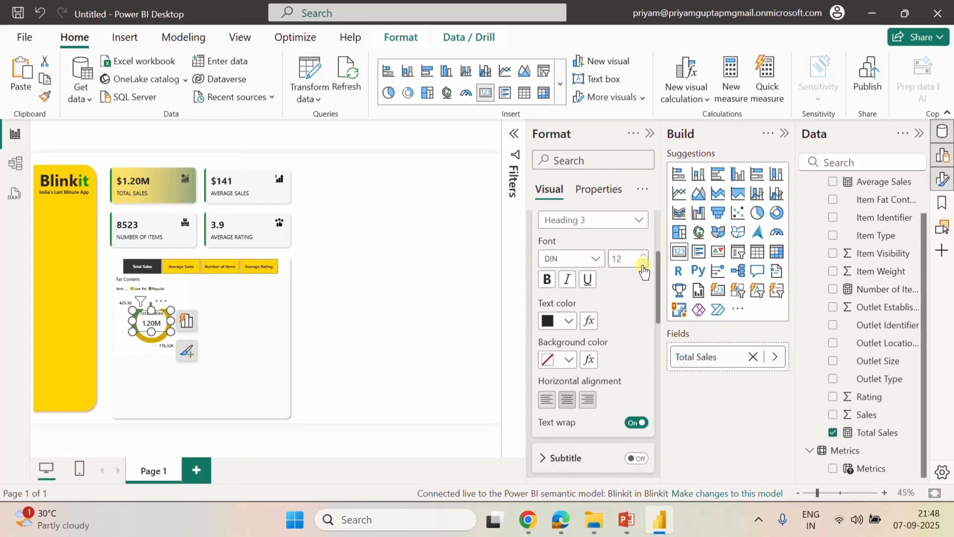
Set the card title's spacing between label and value to 0 px, leaving Customize spacing off.
{"action": "scroll", "coordinate": [628, 342], "scroll_direction": "down", "scroll_amount": 3}
{"action": "left_click", "coordinate": [563, 380]}
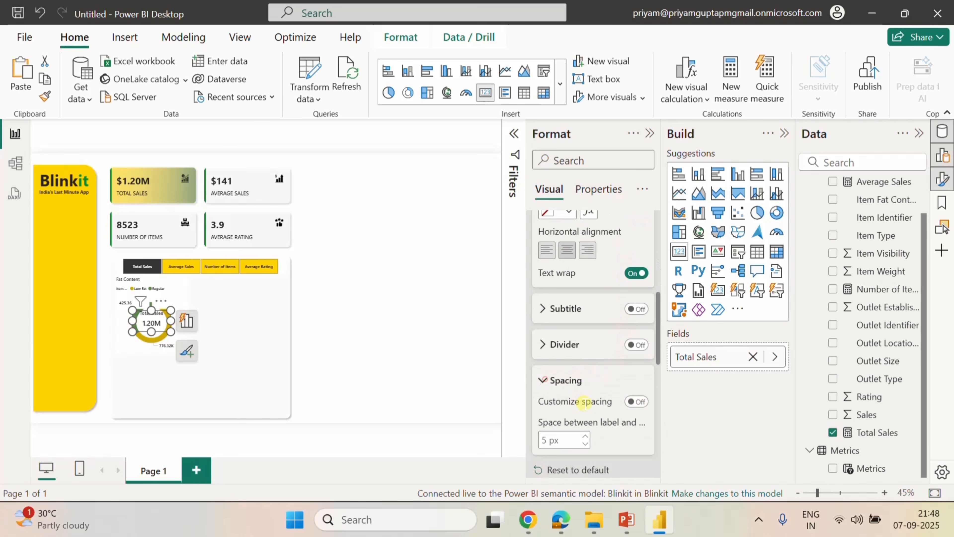
{"action": "scroll", "coordinate": [585, 402], "scroll_direction": "down", "scroll_amount": 2}
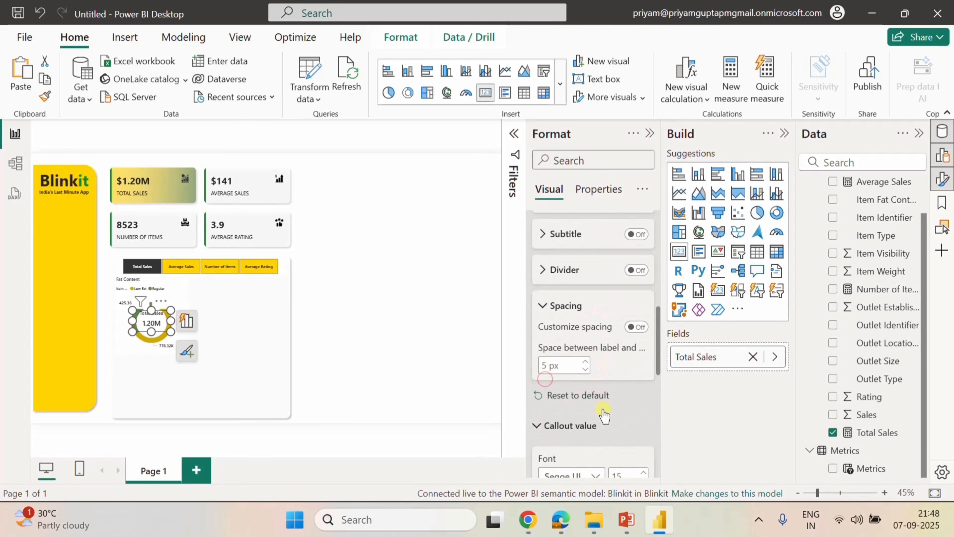
{"action": "left_click", "coordinate": [584, 371]}
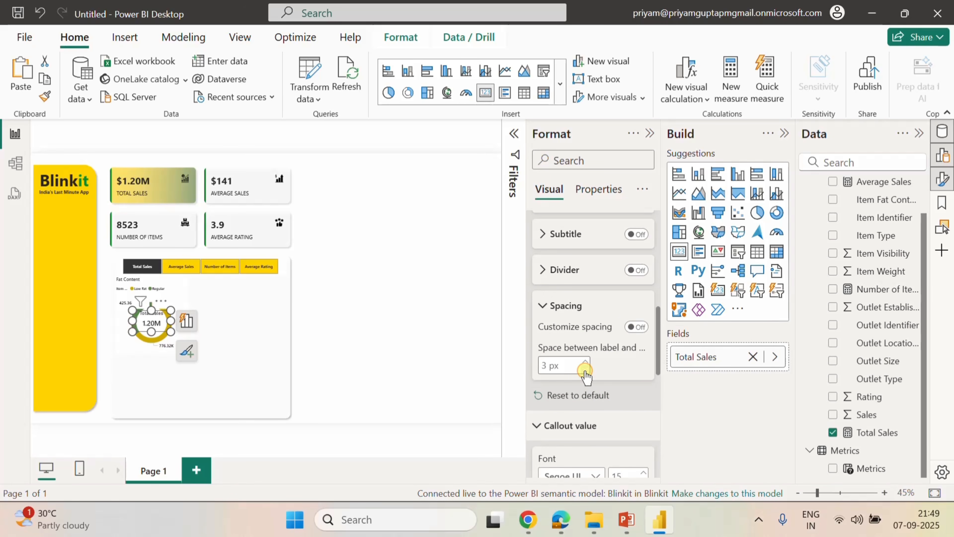
{"action": "left_click", "coordinate": [585, 371]}
{"action": "left_click", "coordinate": [584, 371]}
{"action": "left_click", "coordinate": [638, 327]}
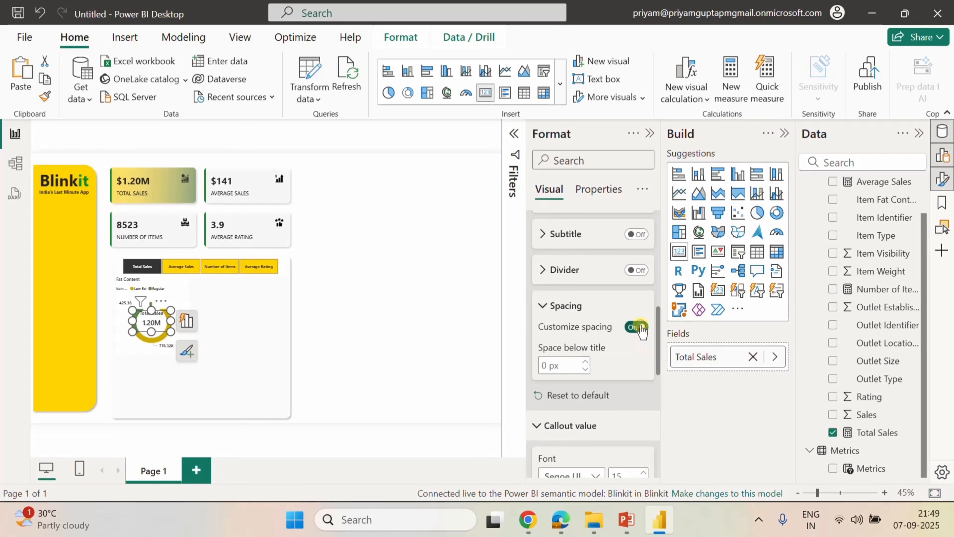
{"action": "left_click", "coordinate": [639, 327]}
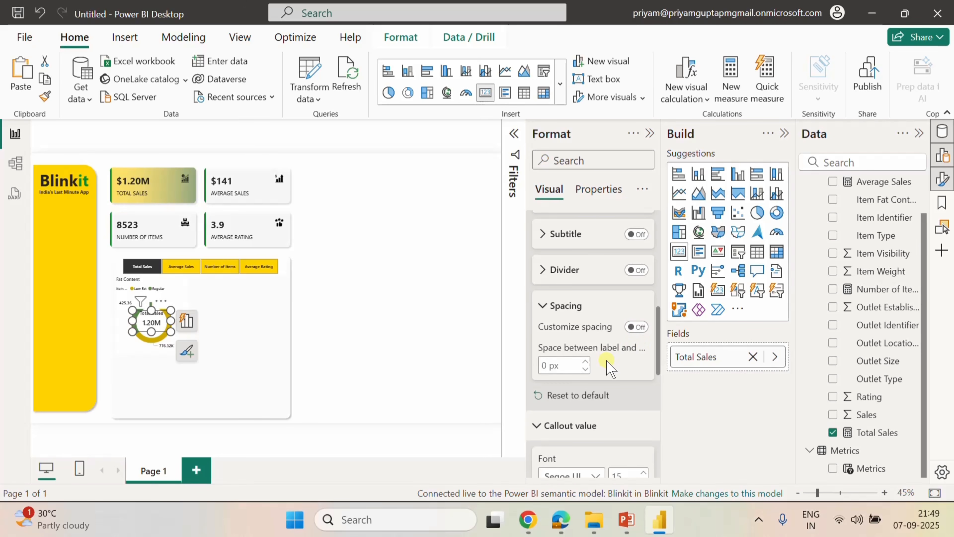
Change the card title's font to Segoe UI Semibold at size 10.
{"action": "scroll", "coordinate": [609, 366], "scroll_direction": "up", "scroll_amount": 6}
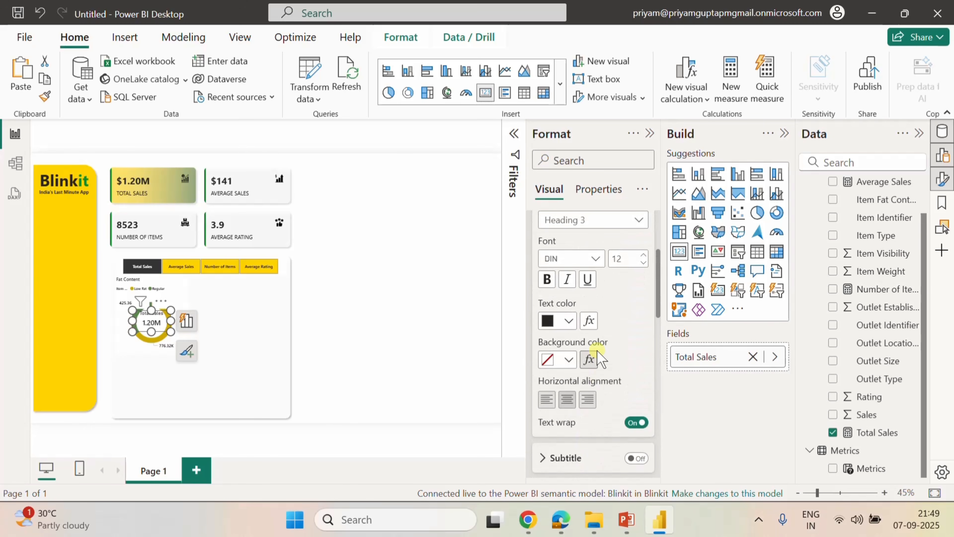
{"action": "scroll", "coordinate": [597, 359], "scroll_direction": "up", "scroll_amount": 2}
{"action": "left_click", "coordinate": [595, 333]}
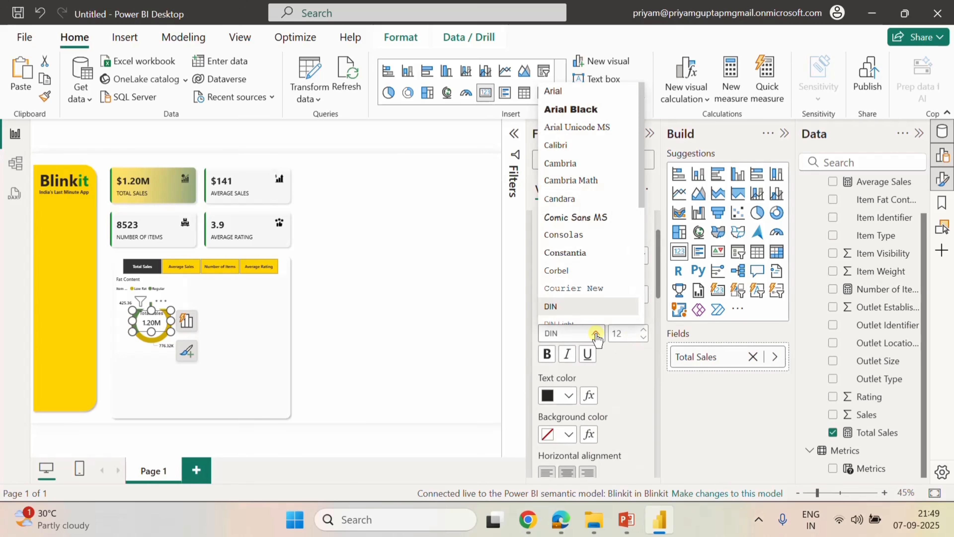
{"action": "scroll", "coordinate": [597, 227], "scroll_direction": "down", "scroll_amount": 5}
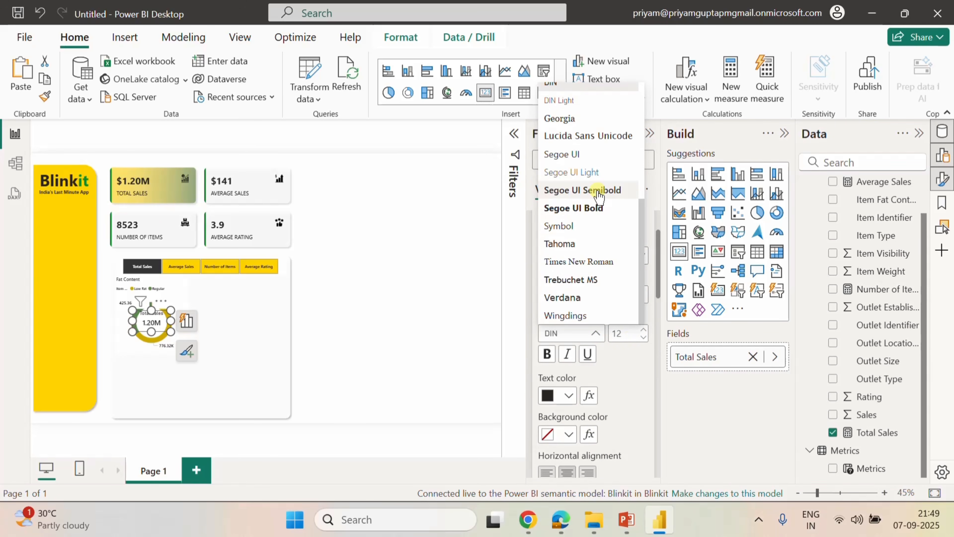
{"action": "left_click", "coordinate": [597, 191]}
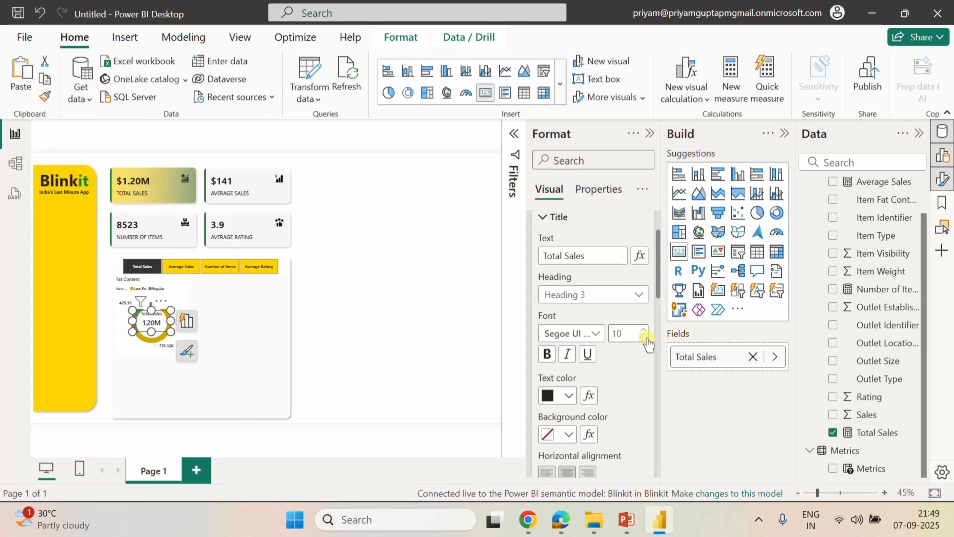
{"action": "left_click", "coordinate": [543, 217]}
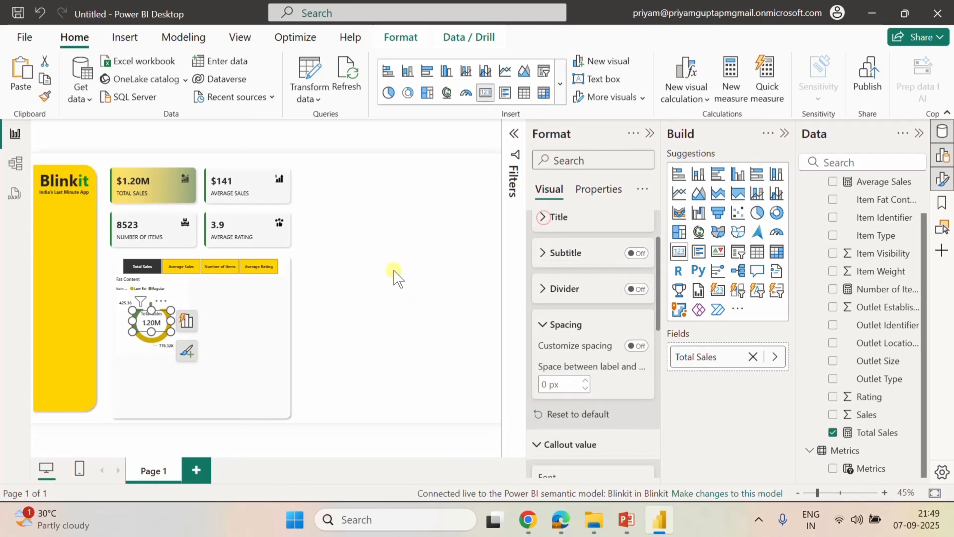
Check the donut chart and its titled centre card with the slicer on Average Sales and Number of Items, ending on Total Sales.
{"action": "left_click", "coordinate": [394, 278]}
{"action": "left_click", "coordinate": [151, 319]}
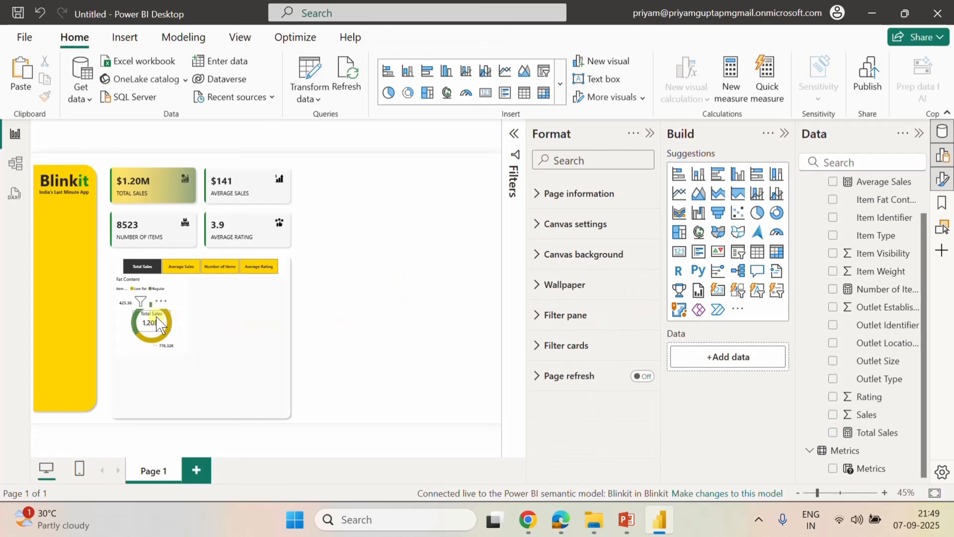
{"action": "left_click", "coordinate": [386, 315]}
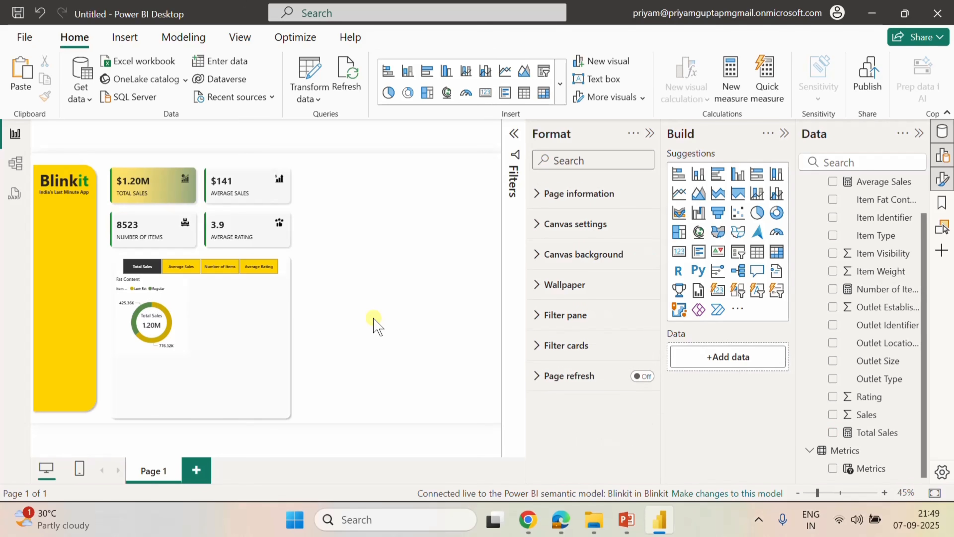
{"action": "left_click", "coordinate": [649, 133]}
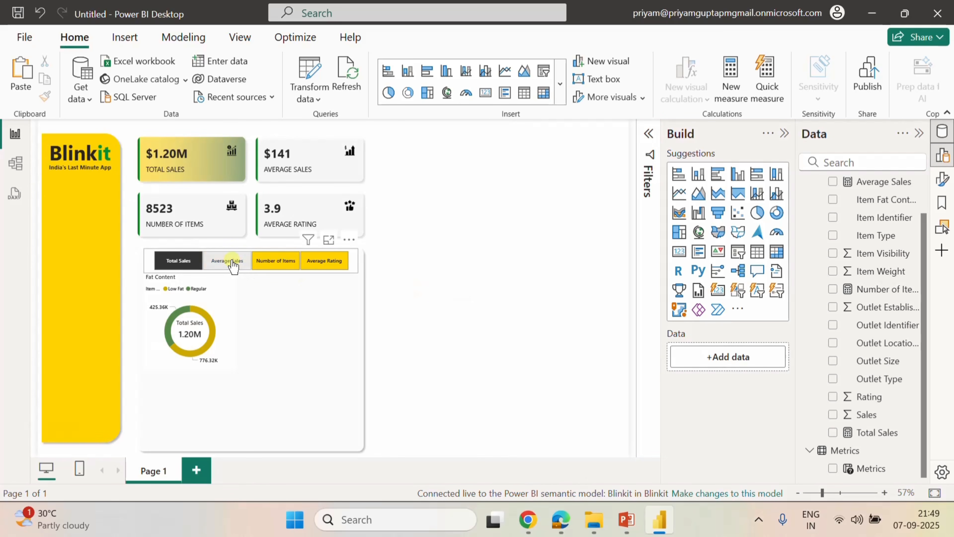
{"action": "left_click", "coordinate": [229, 261]}
{"action": "left_click", "coordinate": [276, 261]}
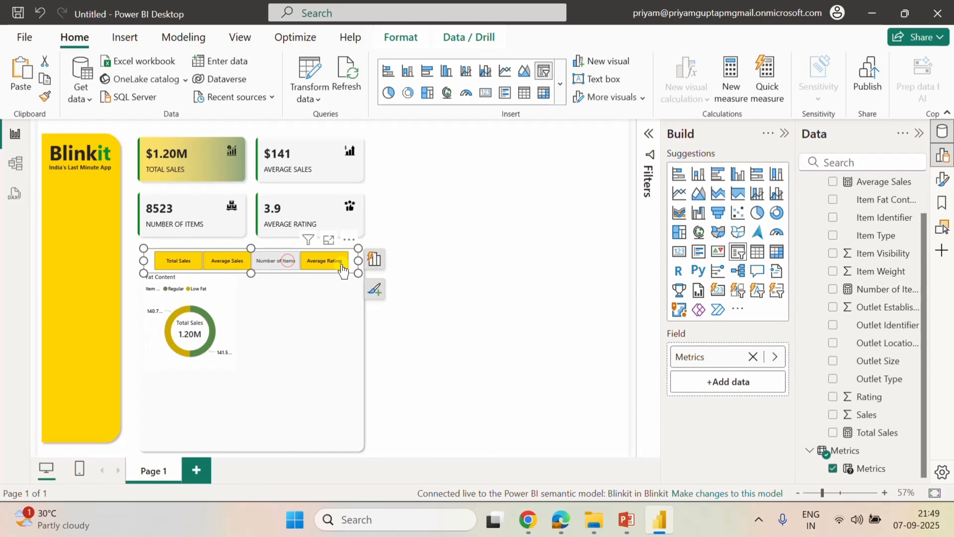
{"action": "left_click", "coordinate": [179, 260]}
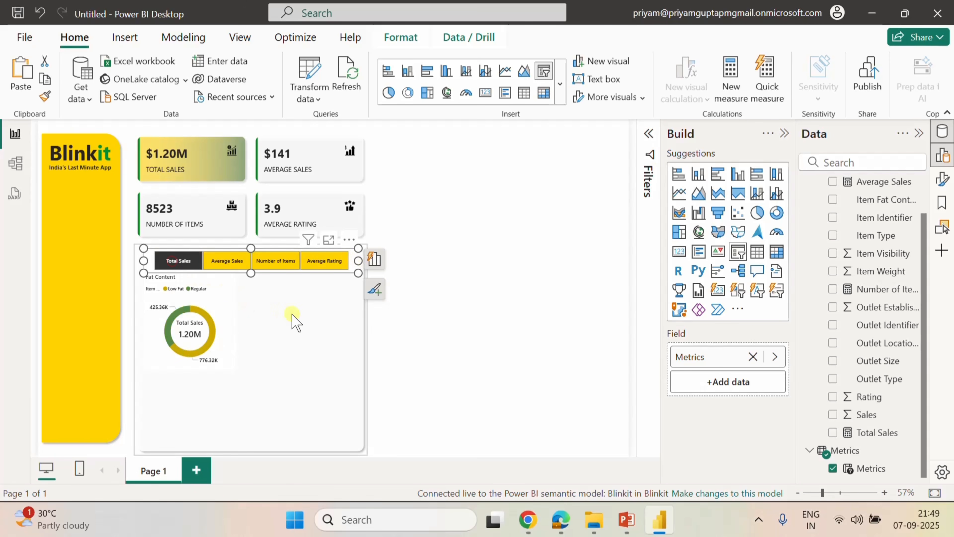
{"action": "left_click", "coordinate": [532, 230]}
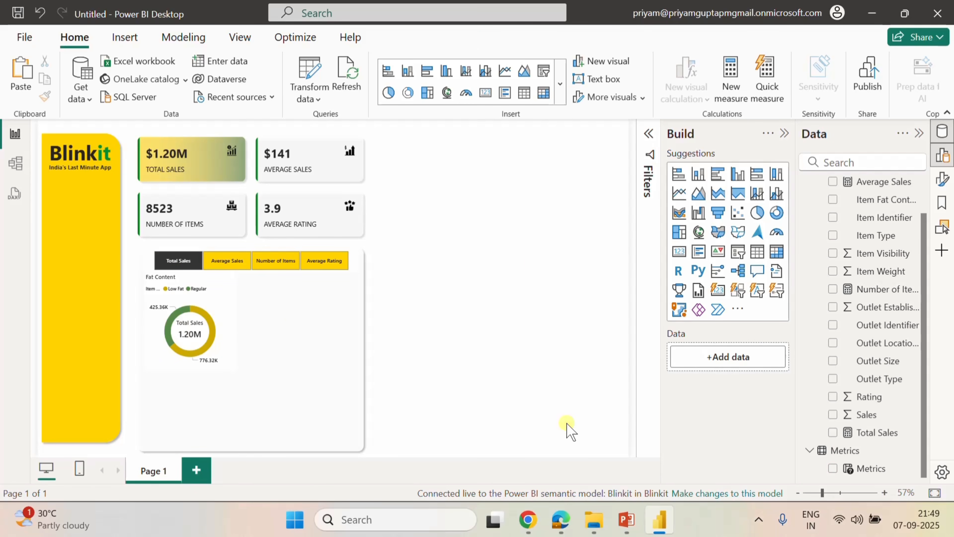
Read the Granular Requirements slide in the PowerPoint business requirement document, and return to Power BI.
{"action": "mouse_move", "coordinate": [627, 519]}
{"action": "left_click", "coordinate": [701, 432]}
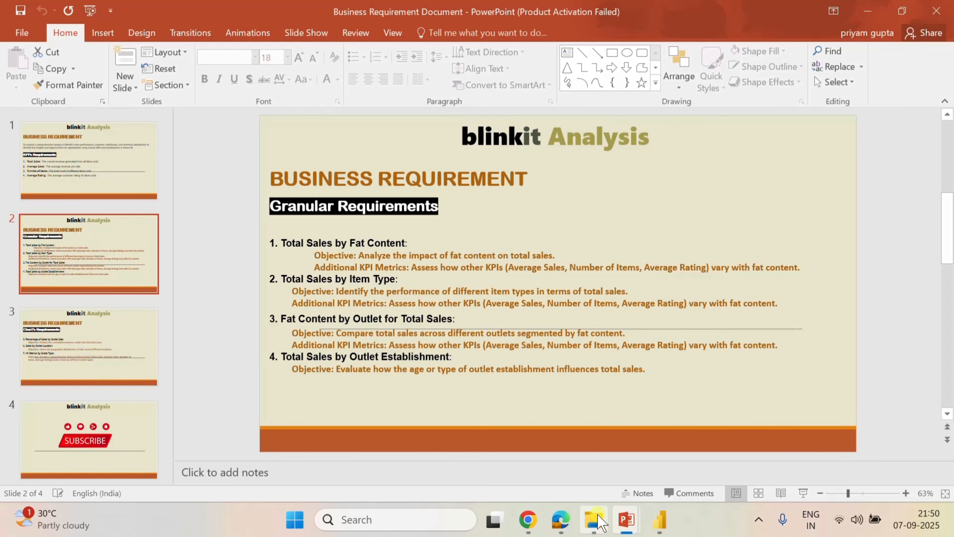
{"action": "left_click", "coordinate": [660, 520]}
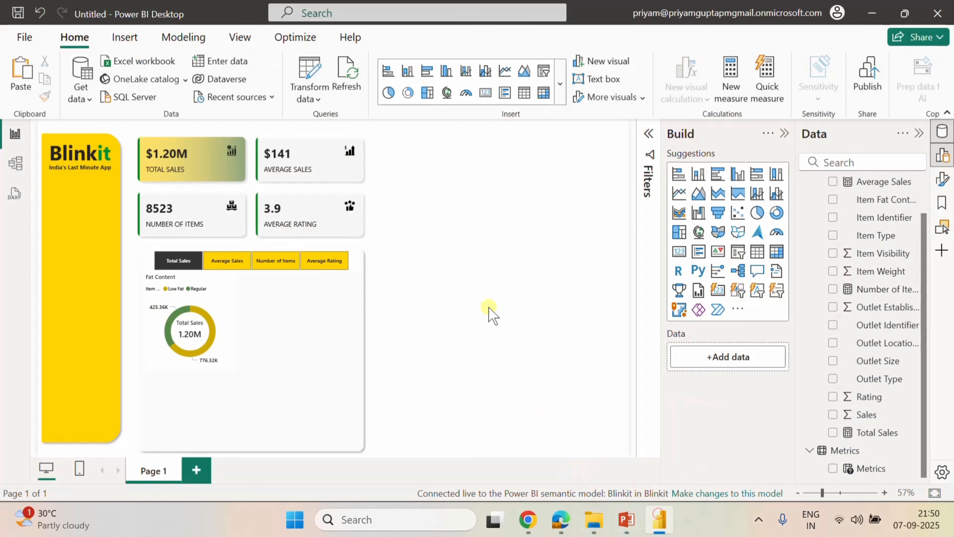
Add a clustered bar chart with Outlet Location Type on the Y-axis and Metrics on the X-axis, keeping Metrics out of the legend.
{"action": "left_click", "coordinate": [490, 260]}
{"action": "left_click", "coordinate": [716, 183]}
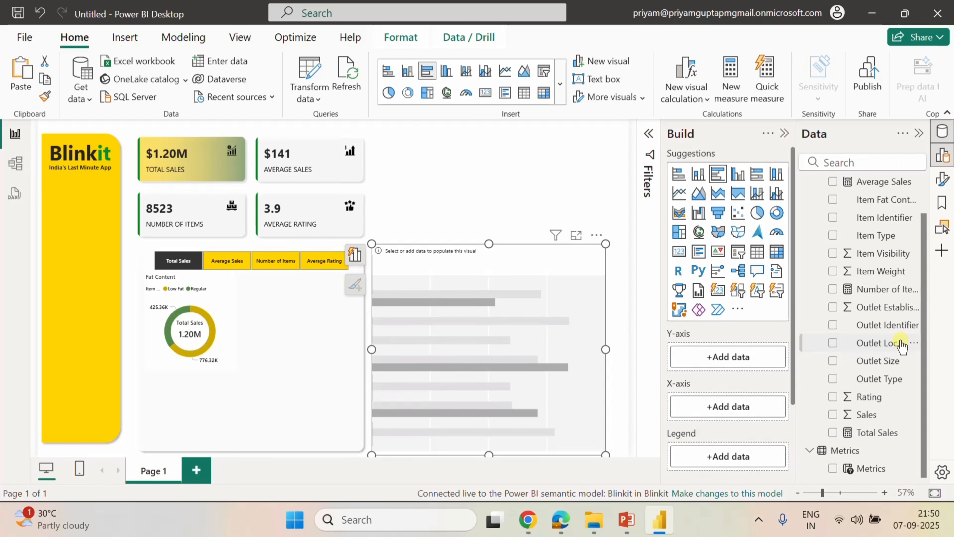
{"action": "left_click", "coordinate": [833, 342]}
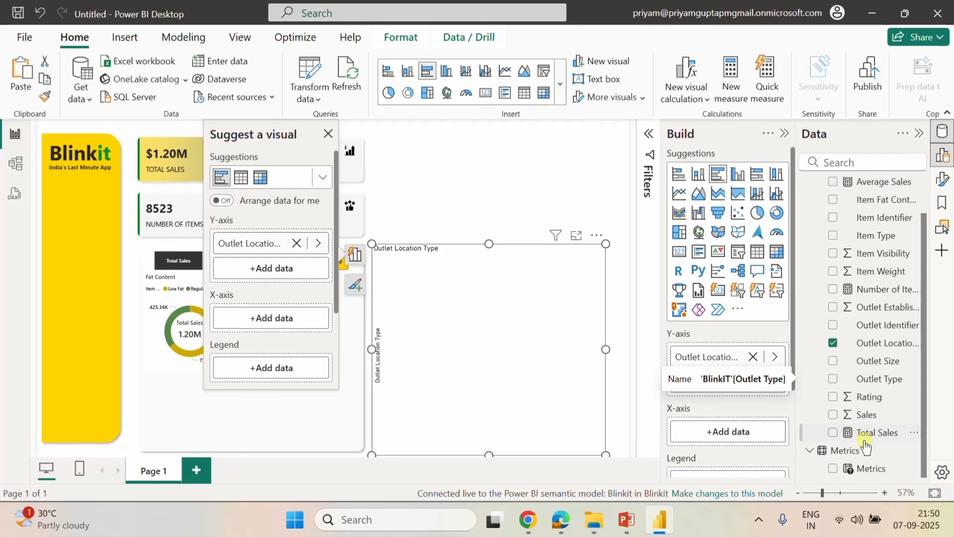
{"action": "left_click", "coordinate": [834, 467]}
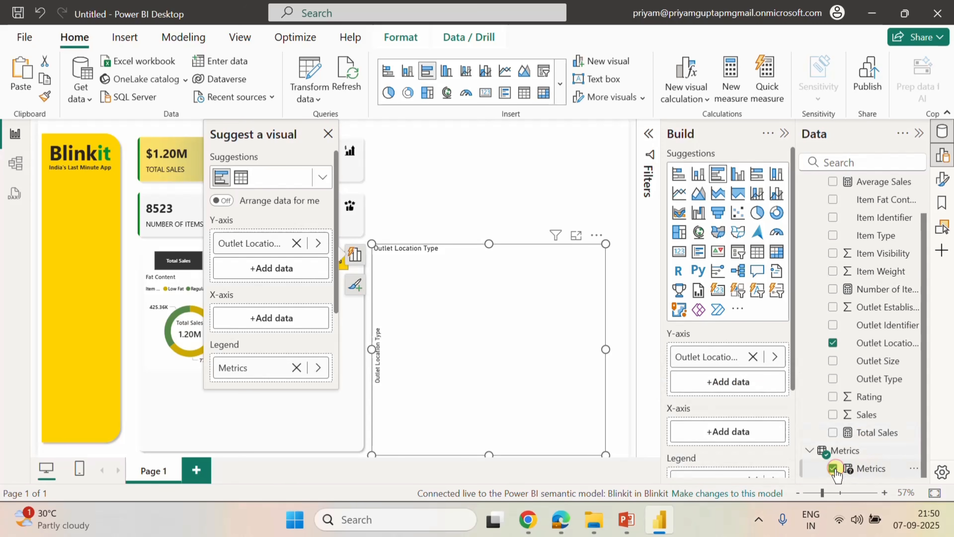
{"action": "left_click_drag", "start_coordinate": [853, 469], "coordinate": [731, 436]}
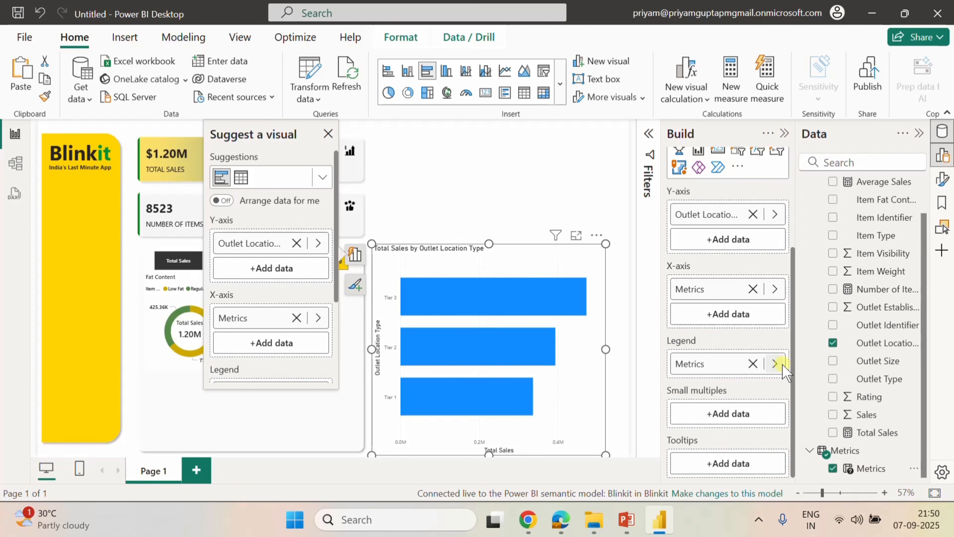
{"action": "left_click", "coordinate": [754, 363]}
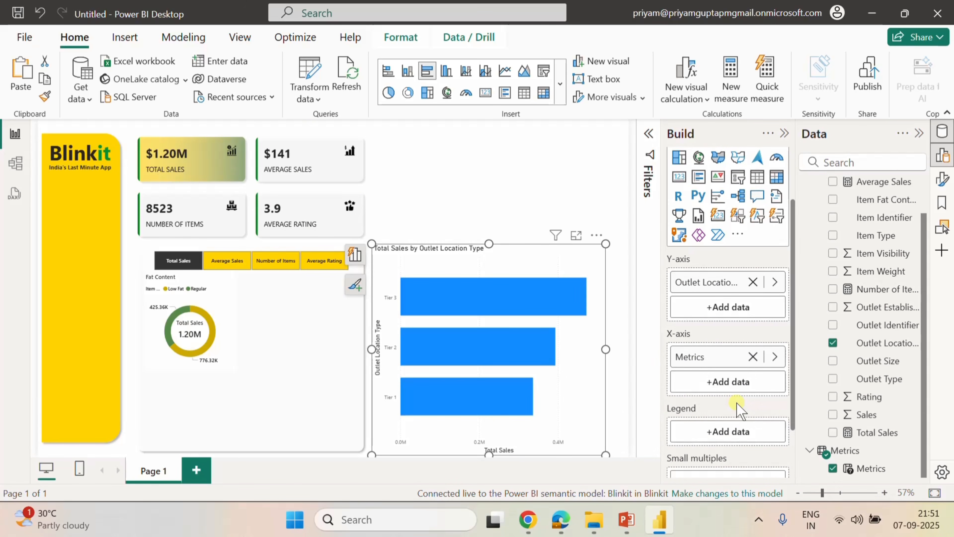
Split the outlet location bar chart by Item Fat Content using the legend.
{"action": "scroll", "coordinate": [736, 401], "scroll_direction": "down", "scroll_amount": 2}
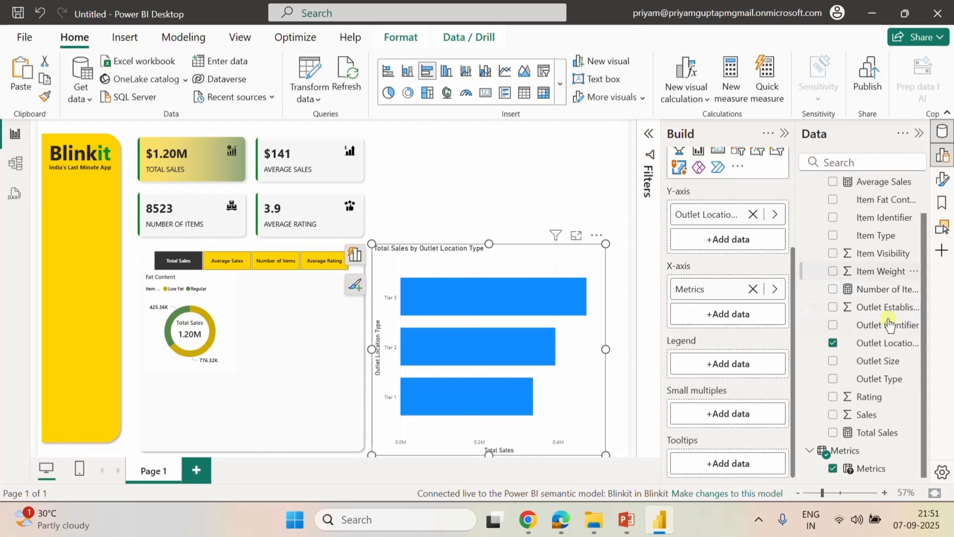
{"action": "scroll", "coordinate": [886, 350], "scroll_direction": "up", "scroll_amount": 2}
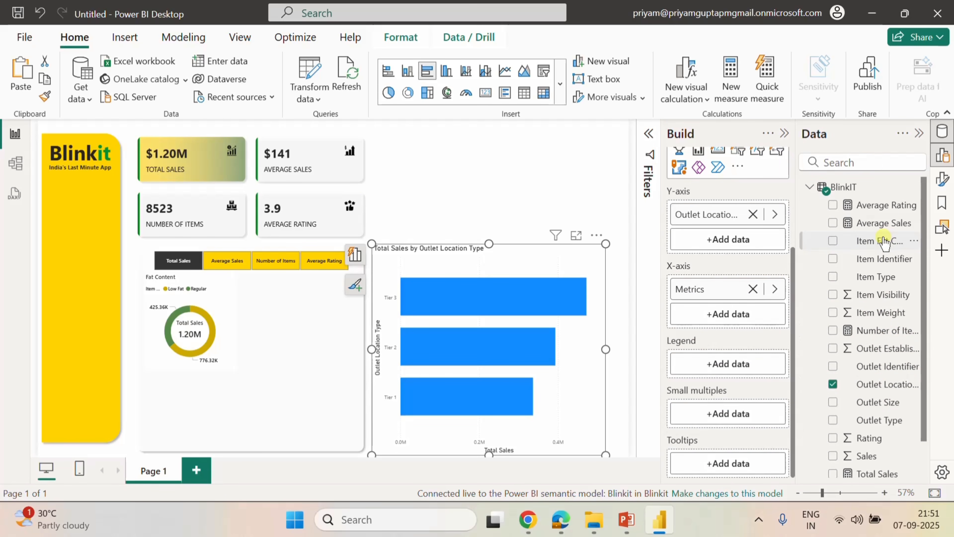
{"action": "left_click_drag", "start_coordinate": [885, 243], "coordinate": [747, 363]}
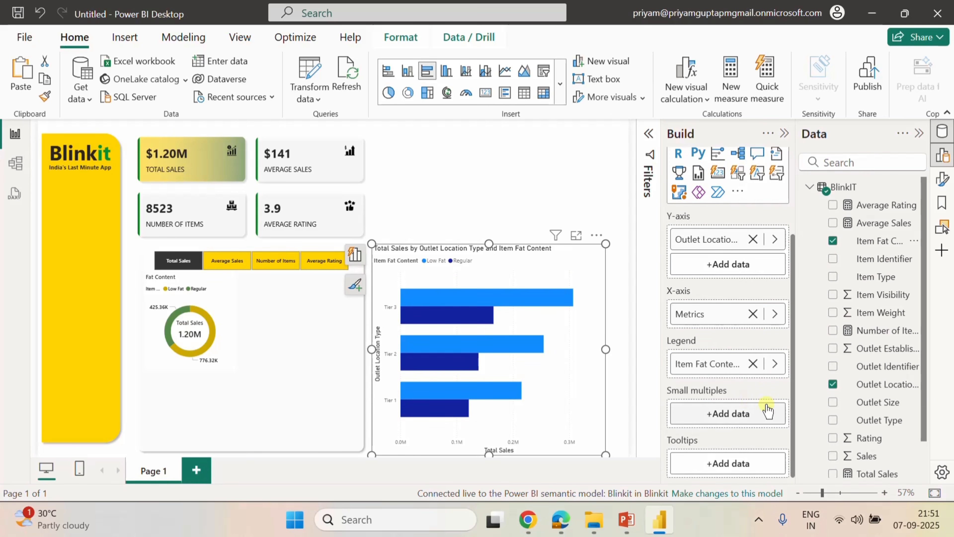
Change the bar chart's legend text to a bolder Segoe UI variant and set its size to 9.
{"action": "left_click", "coordinate": [941, 185]}
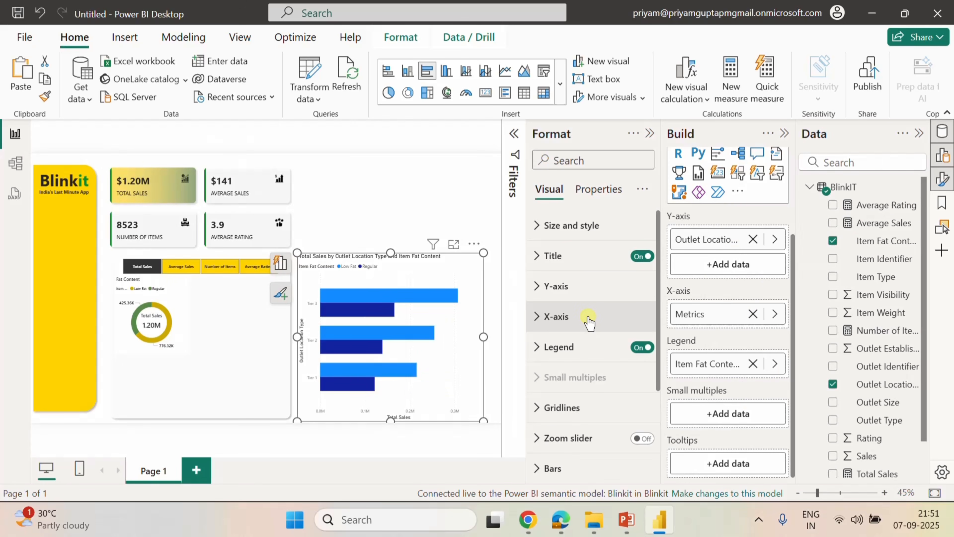
{"action": "scroll", "coordinate": [587, 331], "scroll_direction": "down", "scroll_amount": 3}
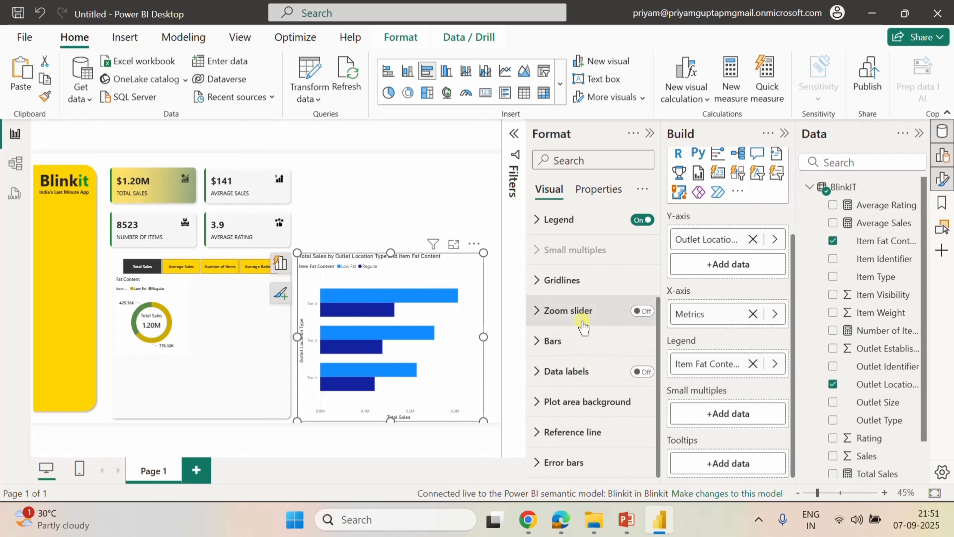
{"action": "scroll", "coordinate": [608, 311], "scroll_direction": "up", "scroll_amount": 2}
{"action": "left_click", "coordinate": [544, 294]}
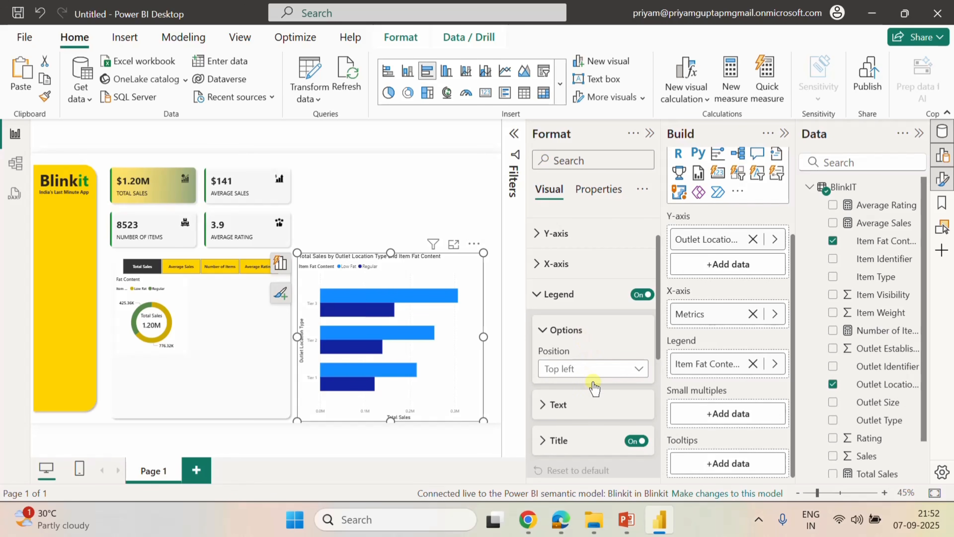
{"action": "scroll", "coordinate": [593, 381], "scroll_direction": "down", "scroll_amount": 2}
{"action": "left_click", "coordinate": [543, 330]}
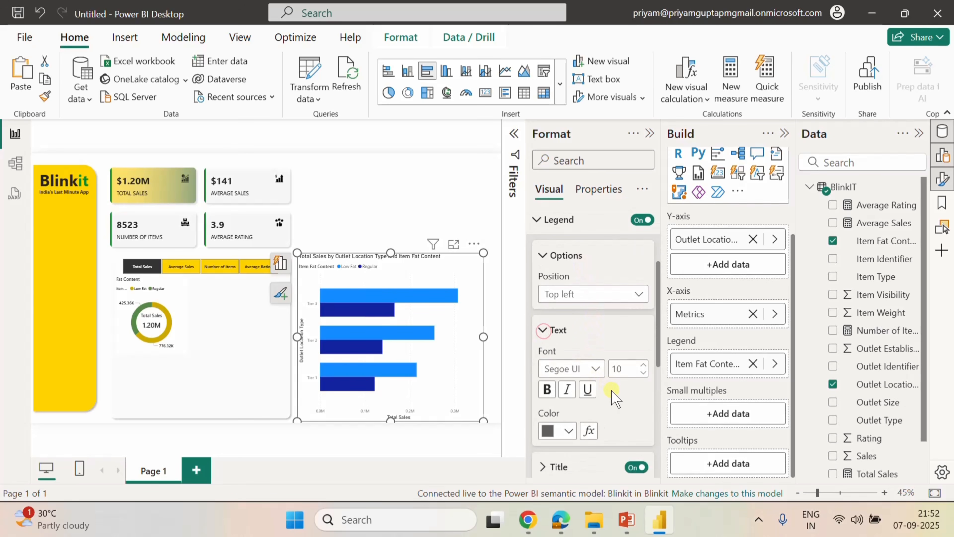
{"action": "left_click", "coordinate": [593, 369]}
{"action": "left_click", "coordinate": [582, 276]}
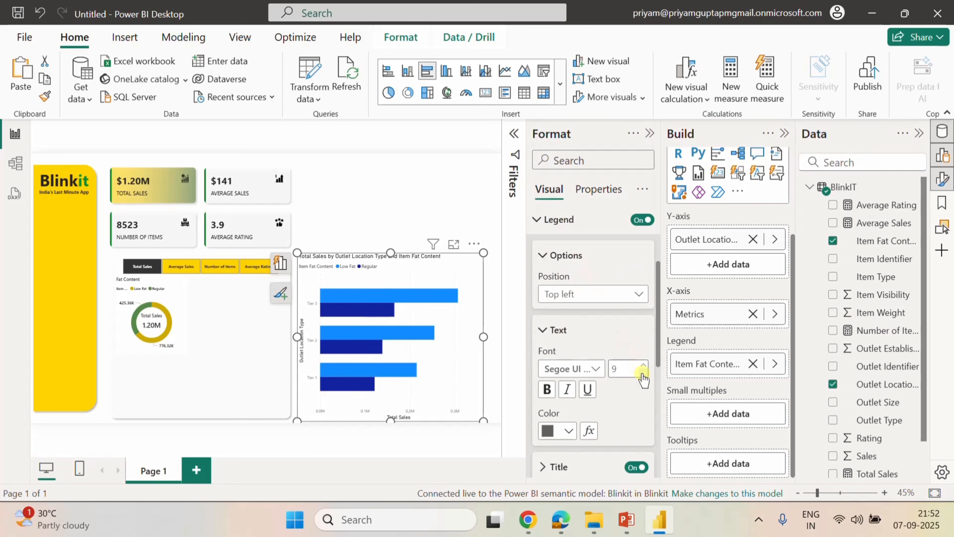
Set the bar chart's legend text to font size 8 and colour it black.
{"action": "left_click", "coordinate": [643, 373]}
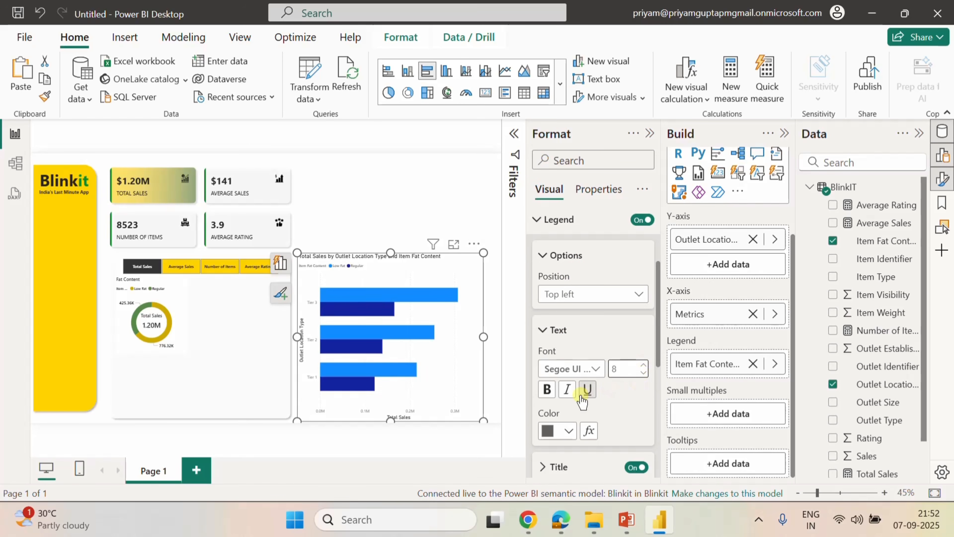
{"action": "left_click", "coordinate": [568, 430]}
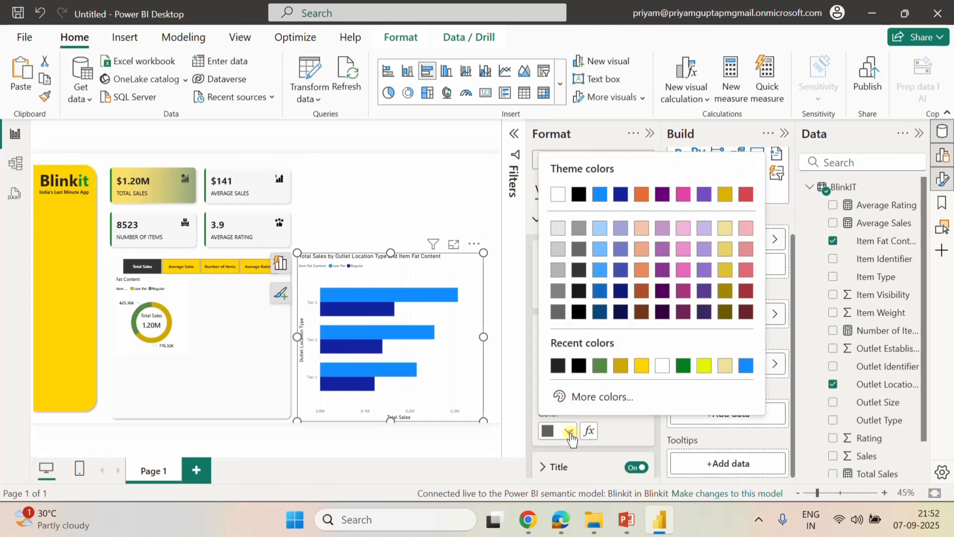
{"action": "left_click", "coordinate": [558, 366]}
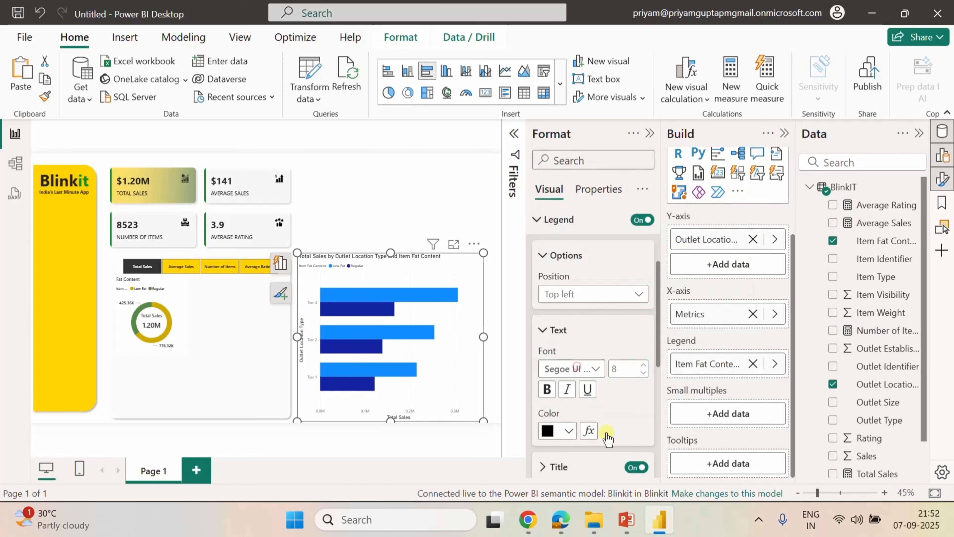
{"action": "scroll", "coordinate": [631, 417], "scroll_direction": "down", "scroll_amount": 2}
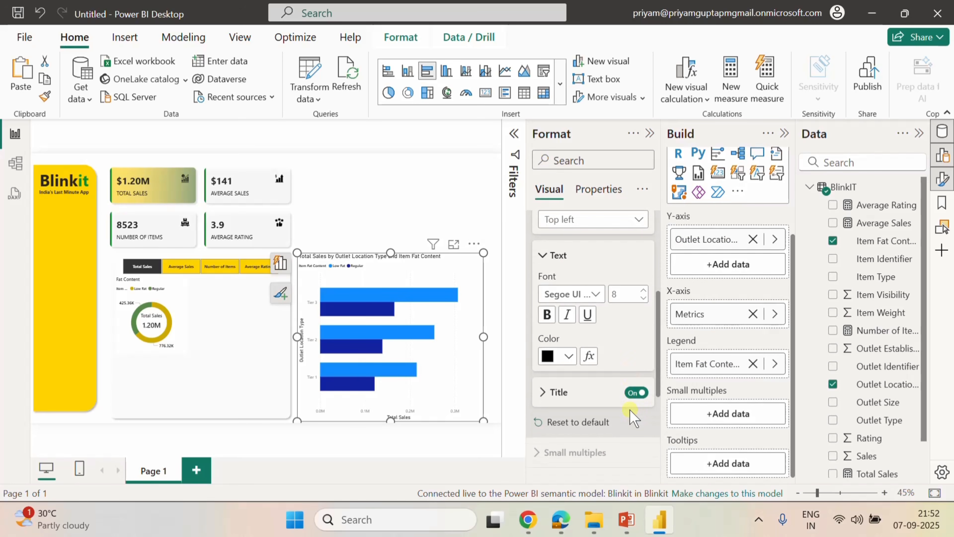
{"action": "scroll", "coordinate": [601, 379], "scroll_direction": "up", "scroll_amount": 5}
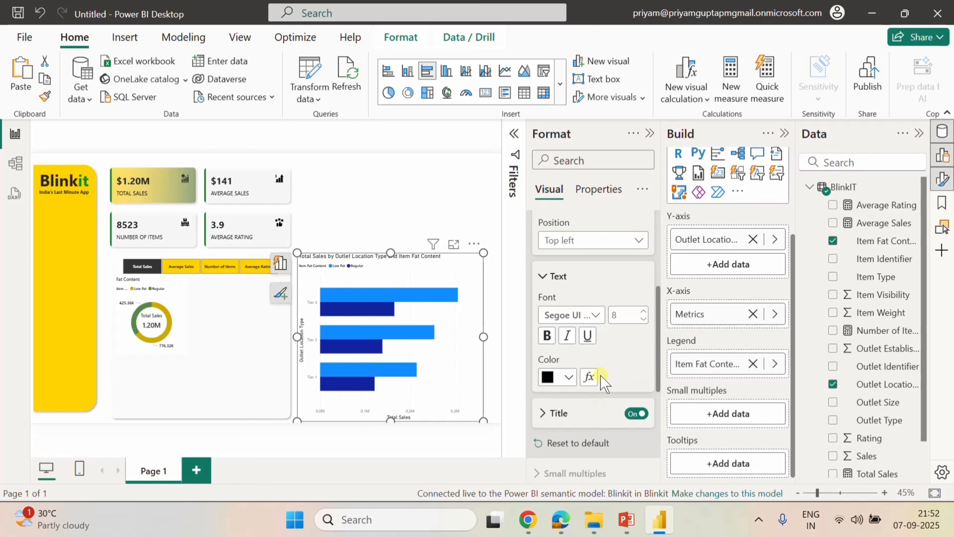
{"action": "scroll", "coordinate": [601, 380], "scroll_direction": "down", "scroll_amount": 2}
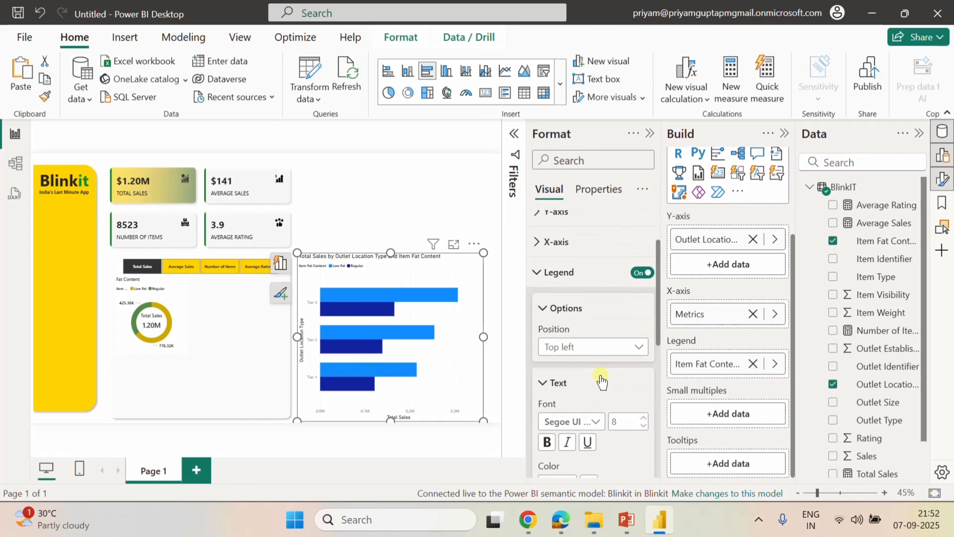
{"action": "scroll", "coordinate": [601, 379], "scroll_direction": "down", "scroll_amount": 6}
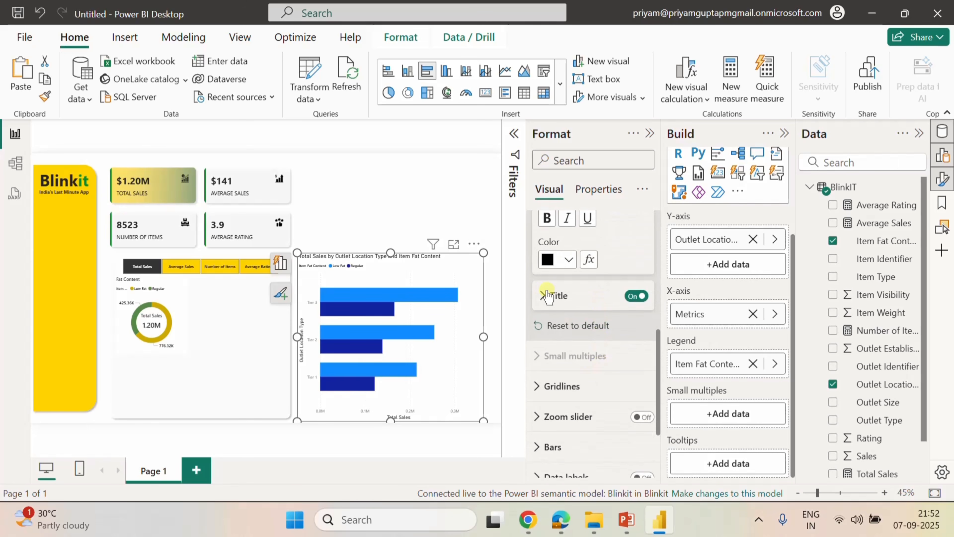
{"action": "left_click", "coordinate": [545, 297]}
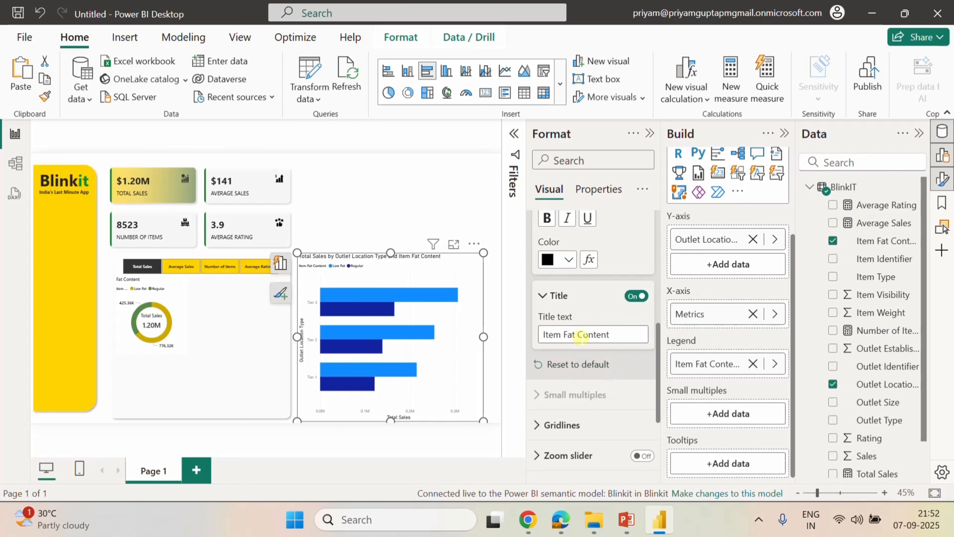
{"action": "left_click", "coordinate": [544, 298]}
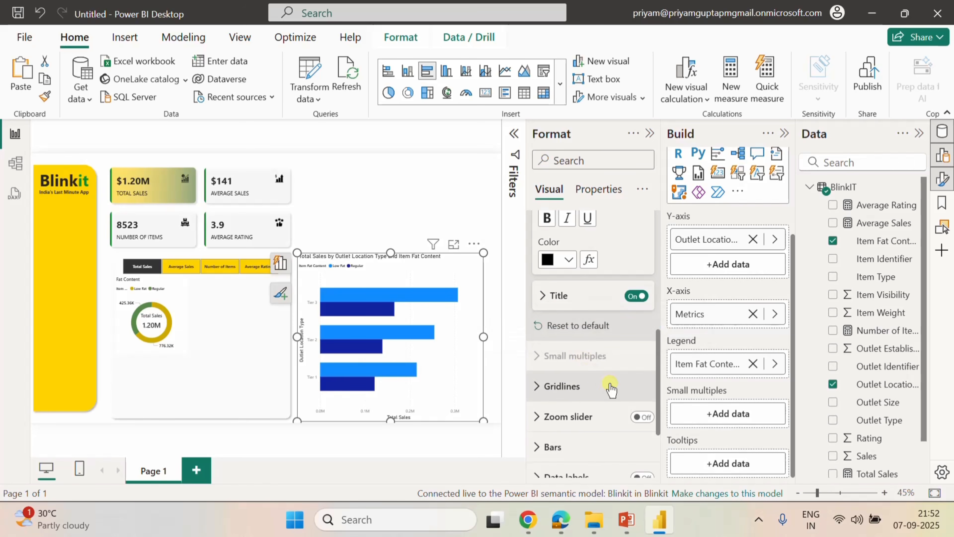
{"action": "scroll", "coordinate": [614, 389], "scroll_direction": "up", "scroll_amount": 10}
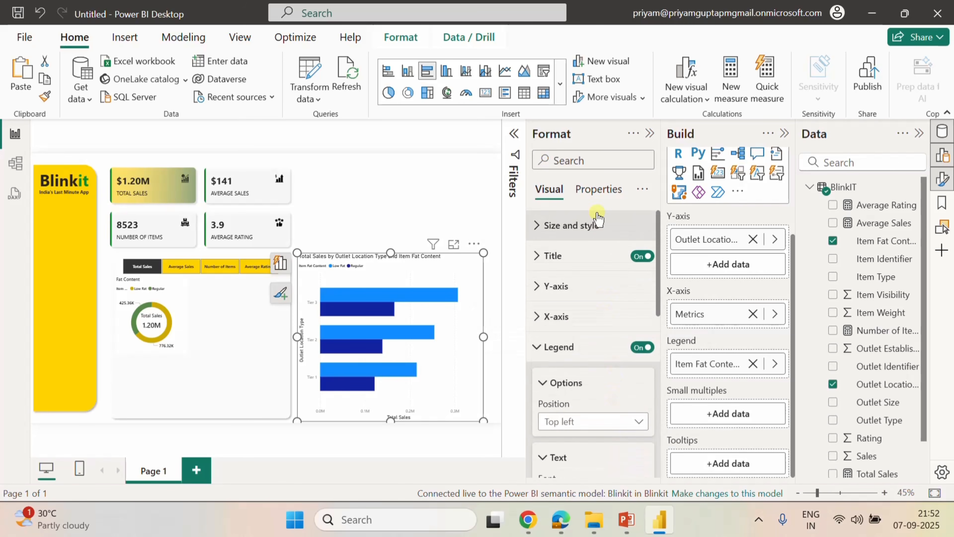
{"action": "left_click", "coordinate": [598, 188]}
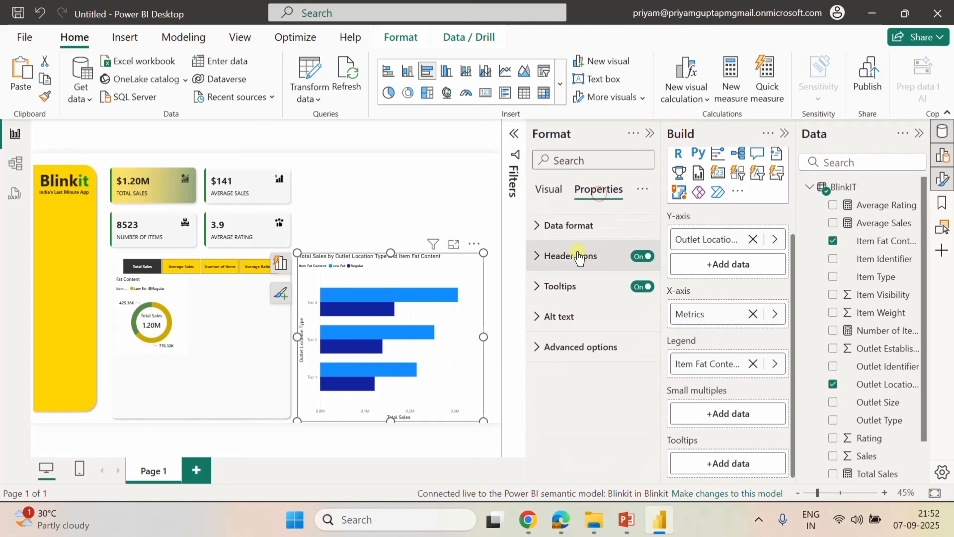
{"action": "left_click", "coordinate": [548, 189]}
Resize the bar chart to a height of 230 and a width of 220.
{"action": "left_click", "coordinate": [537, 225]}
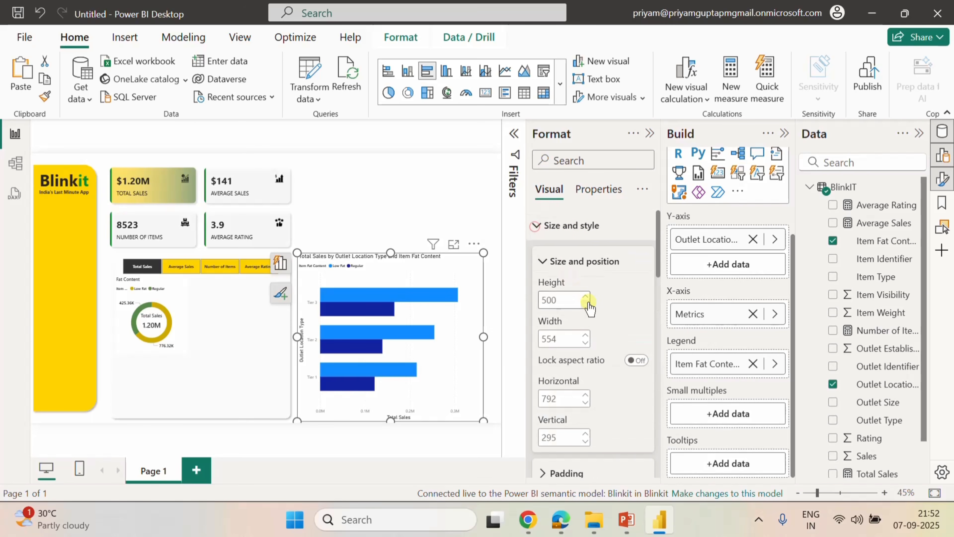
{"action": "left_click", "coordinate": [560, 299]}
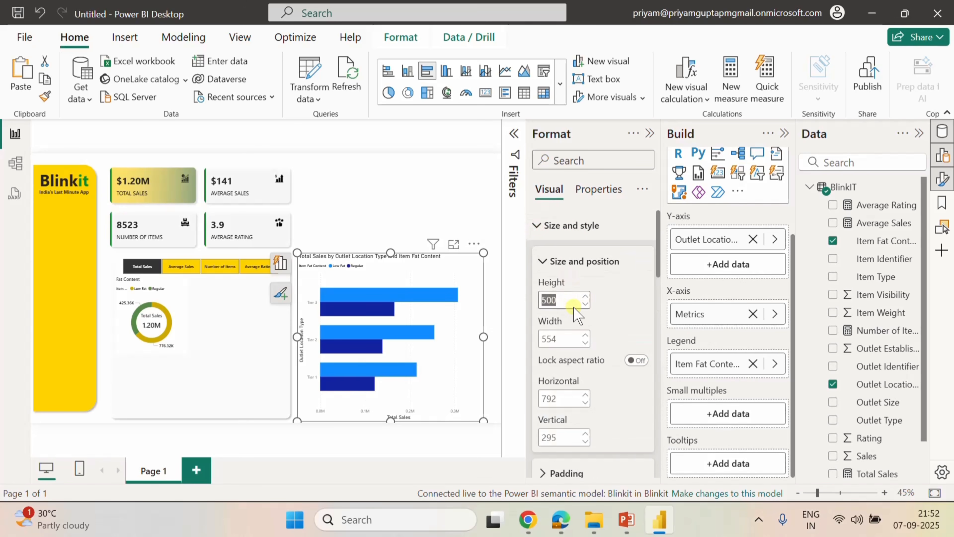
{"action": "key", "text": "Return"}
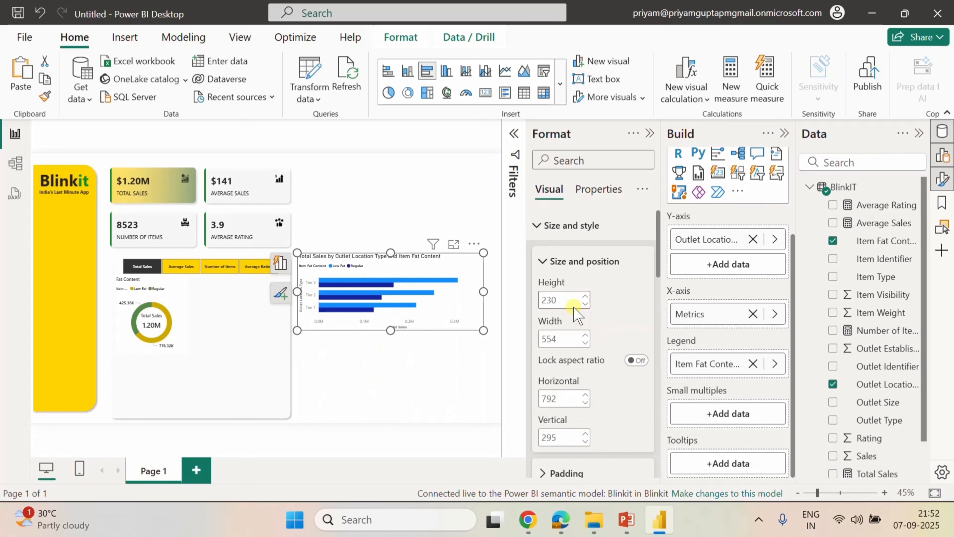
{"action": "left_click", "coordinate": [550, 339]}
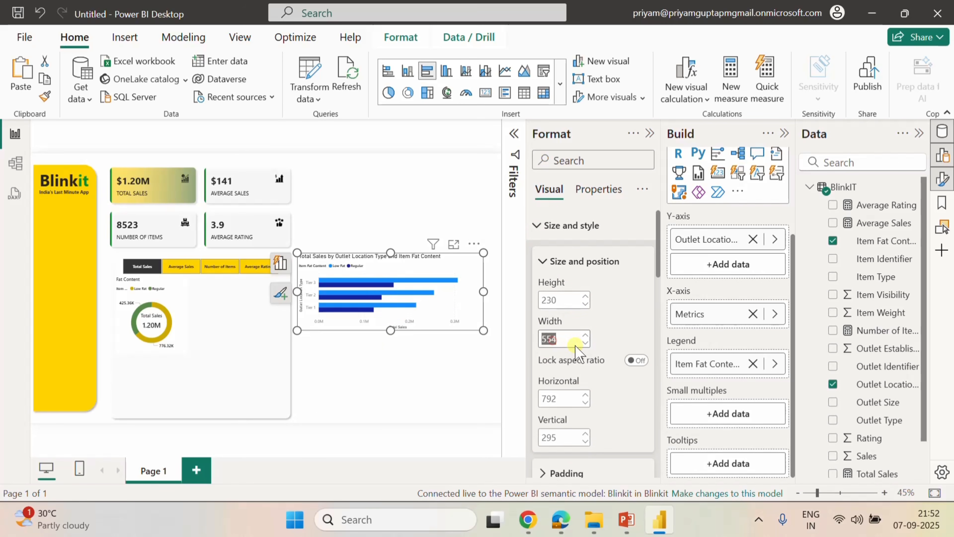
{"action": "type", "text": "220"}
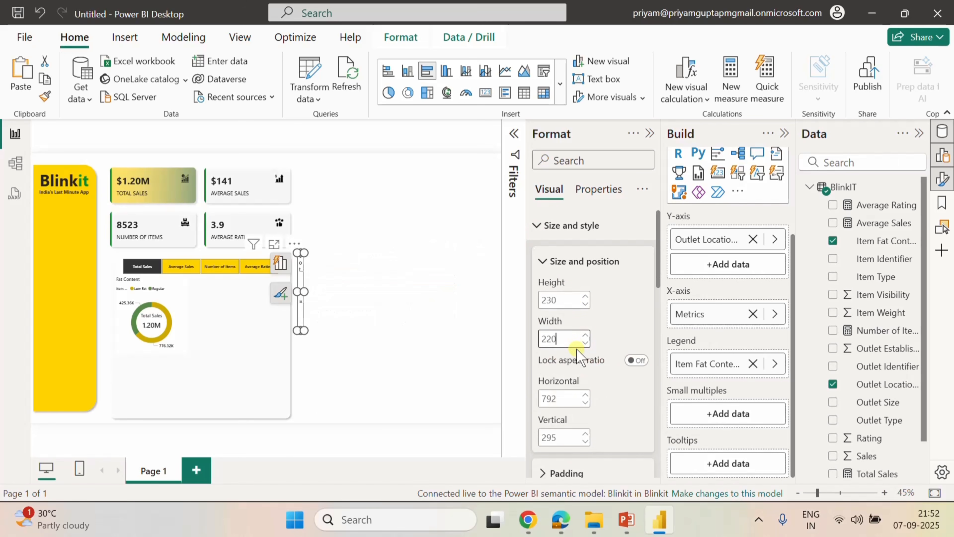
{"action": "key", "text": "Return"}
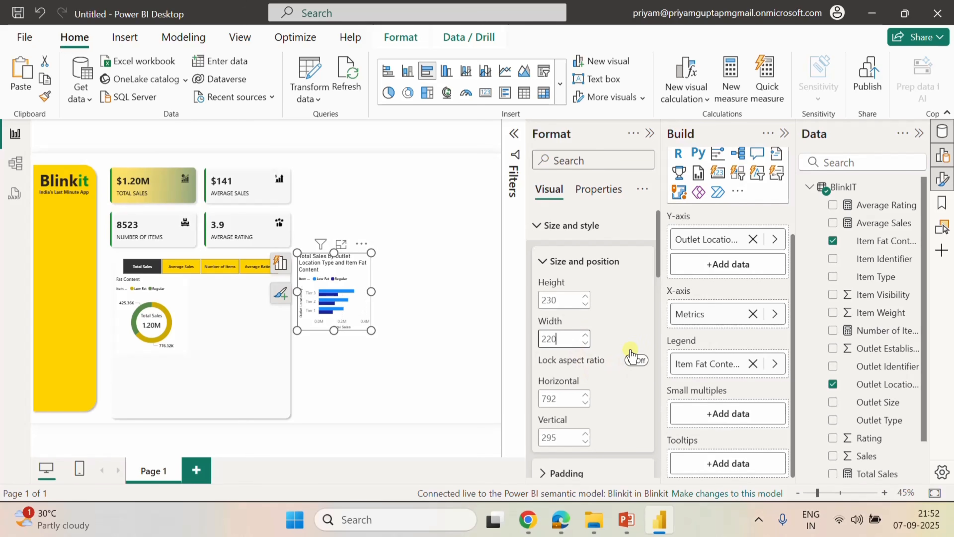
{"action": "left_click", "coordinate": [541, 269]}
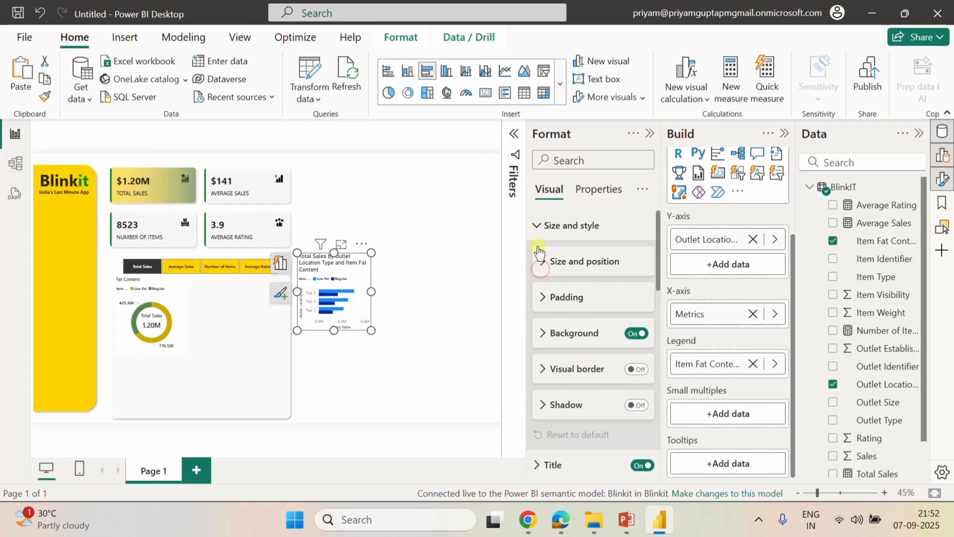
{"action": "left_click", "coordinate": [535, 224]}
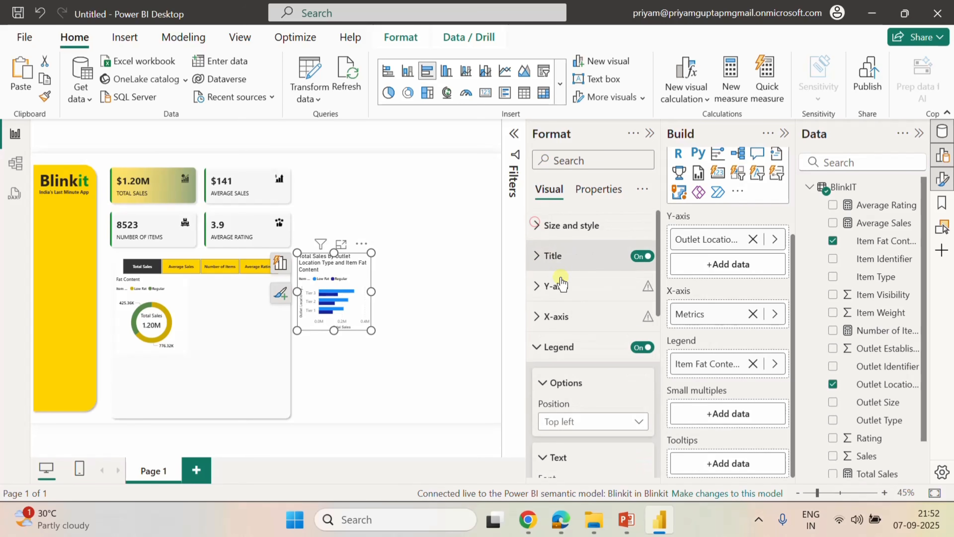
Turn off the bar chart's Y-axis title and switch its Y-axis values back on.
{"action": "left_click", "coordinate": [544, 286]}
{"action": "scroll", "coordinate": [756, 391], "scroll_direction": "down", "scroll_amount": 5}
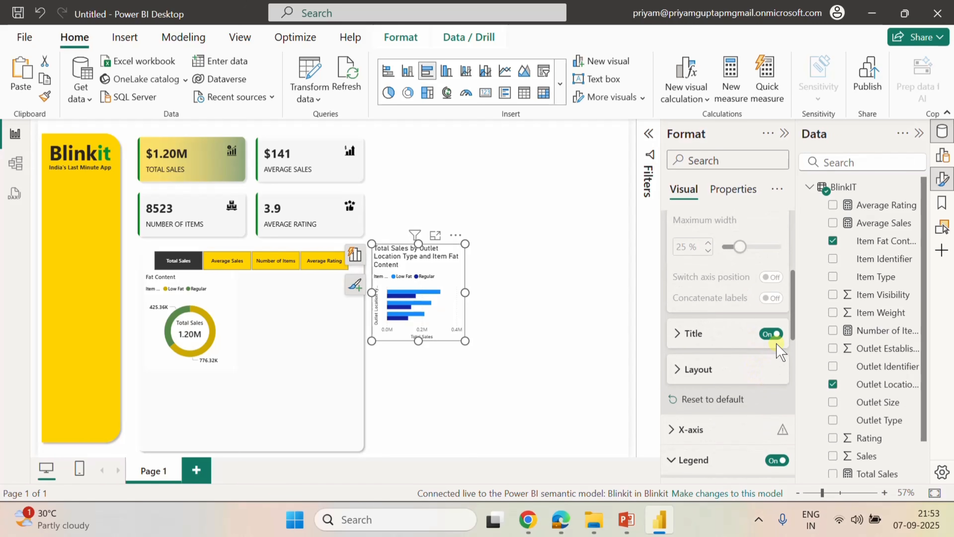
{"action": "left_click", "coordinate": [772, 334]}
{"action": "scroll", "coordinate": [763, 338], "scroll_direction": "up", "scroll_amount": 5}
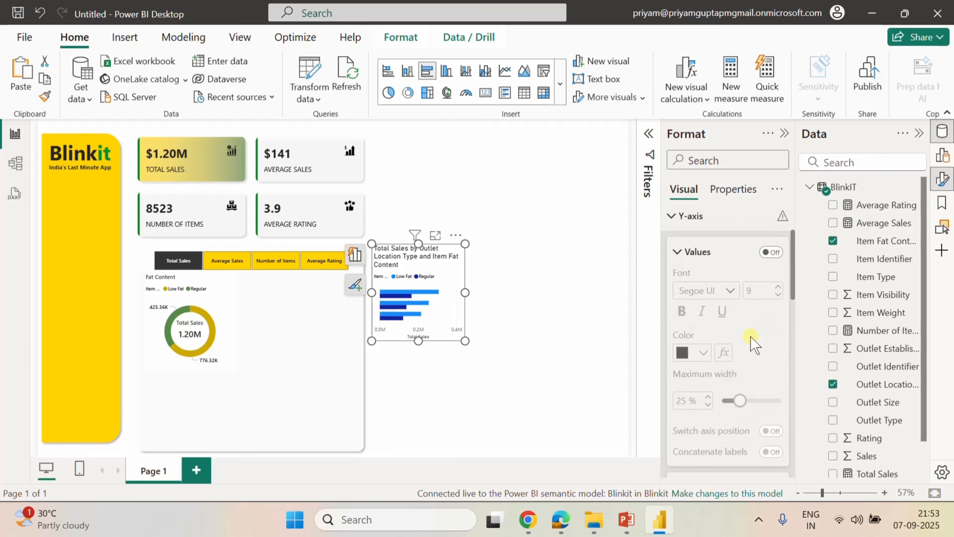
{"action": "left_click", "coordinate": [770, 322]}
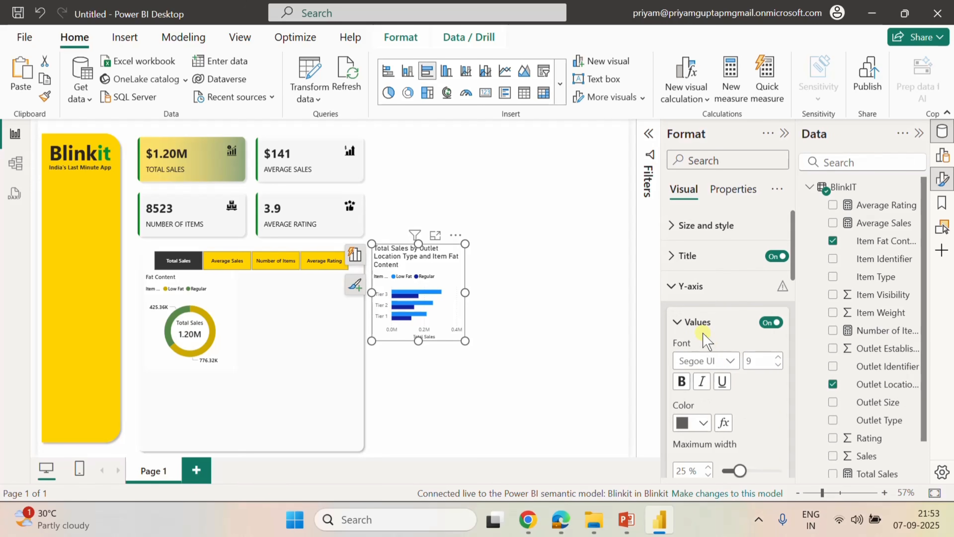
{"action": "left_click", "coordinate": [679, 322]}
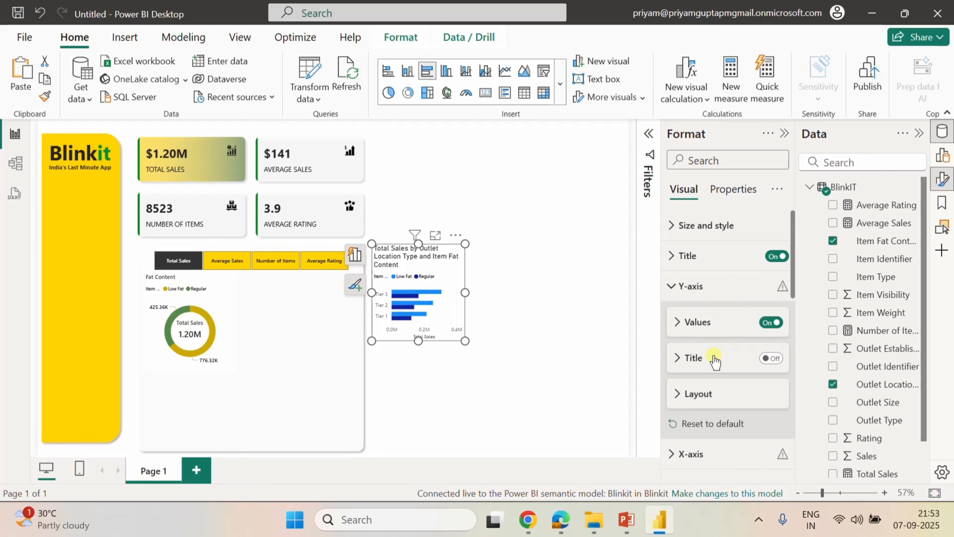
{"action": "left_click", "coordinate": [672, 286]}
Turn off both the values and the title of the bar chart's X-axis.
{"action": "left_click", "coordinate": [673, 317]}
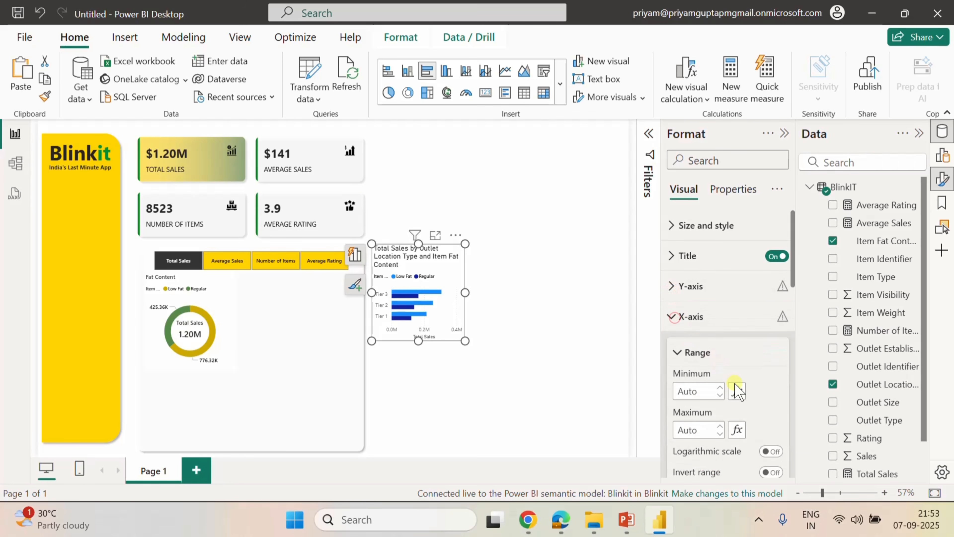
{"action": "scroll", "coordinate": [736, 391], "scroll_direction": "down", "scroll_amount": 4}
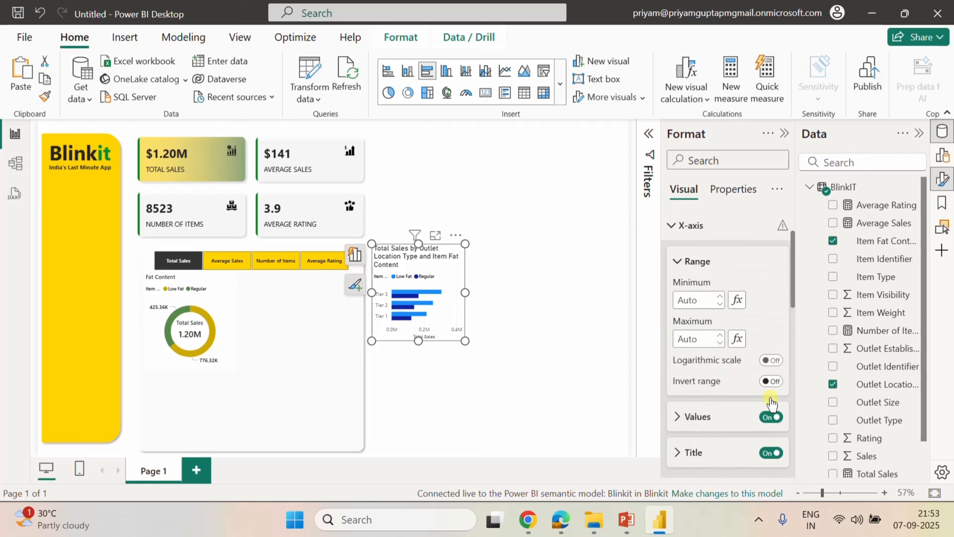
{"action": "left_click", "coordinate": [774, 359]}
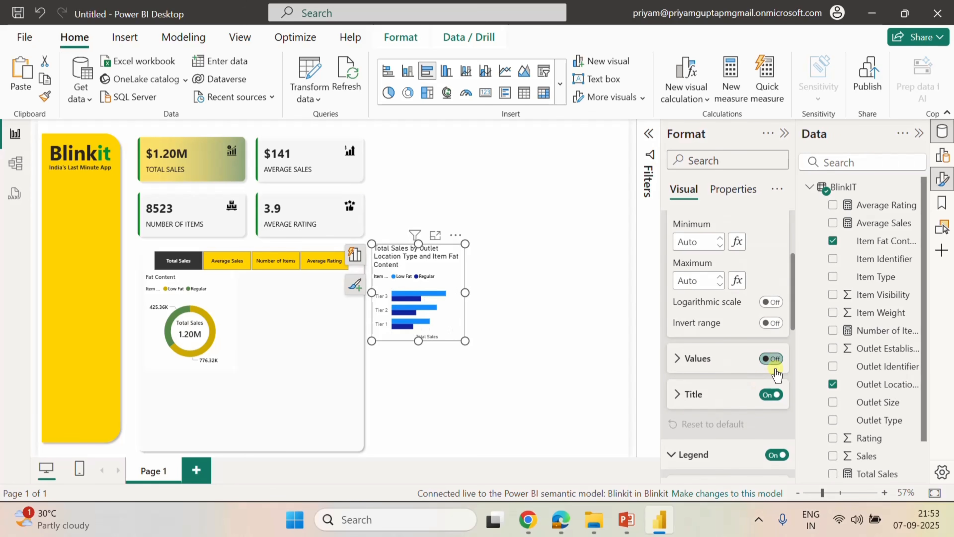
{"action": "left_click", "coordinate": [771, 393]}
{"action": "scroll", "coordinate": [737, 390], "scroll_direction": "up", "scroll_amount": 4}
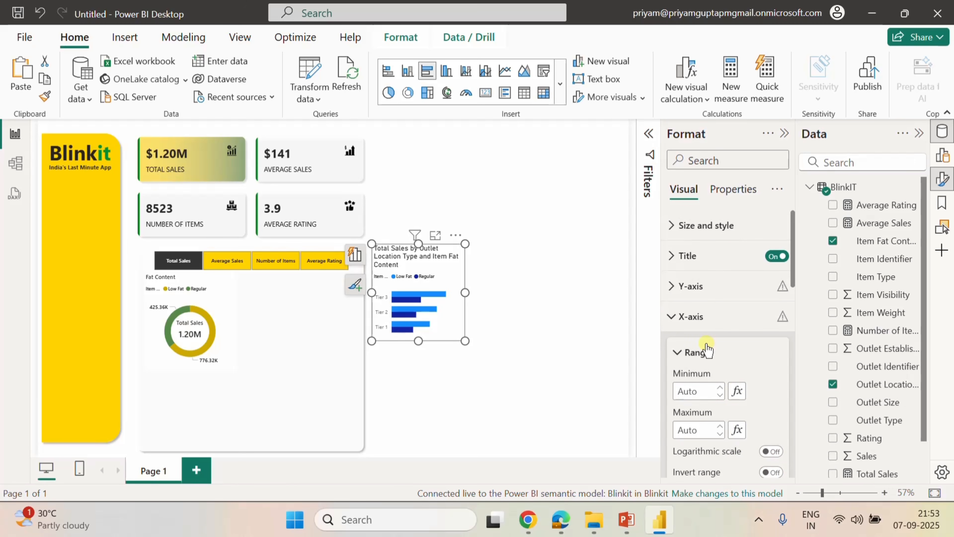
{"action": "left_click", "coordinate": [671, 317]}
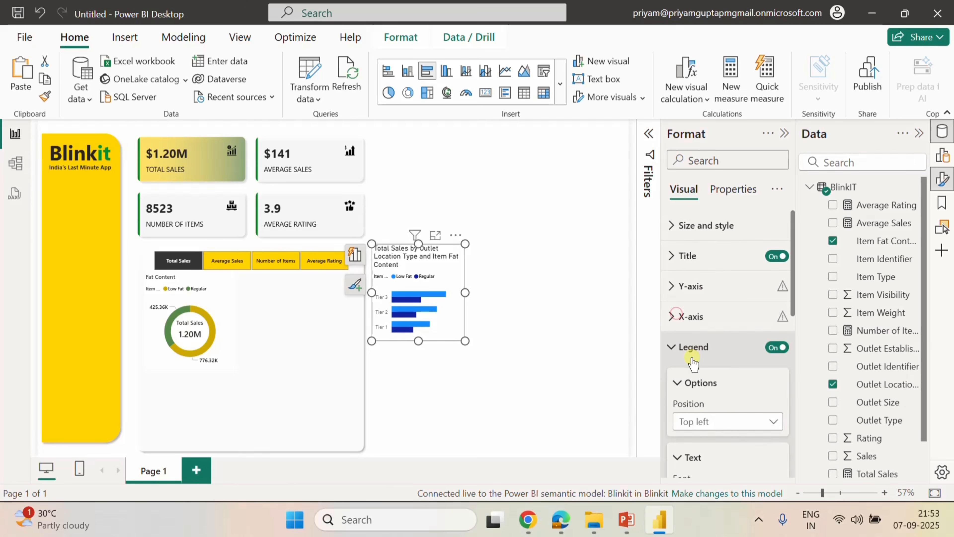
Set the colour of the Regular series bars to the dark gold recent colour.
{"action": "left_click", "coordinate": [671, 350]}
{"action": "scroll", "coordinate": [677, 398], "scroll_direction": "down", "scroll_amount": 3}
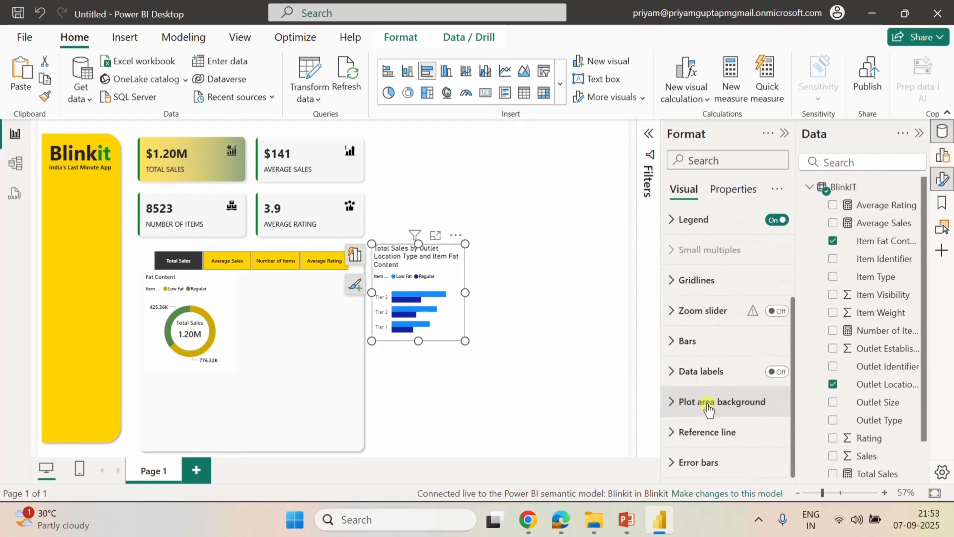
{"action": "left_click", "coordinate": [676, 339]}
{"action": "scroll", "coordinate": [706, 366], "scroll_direction": "down", "scroll_amount": 2}
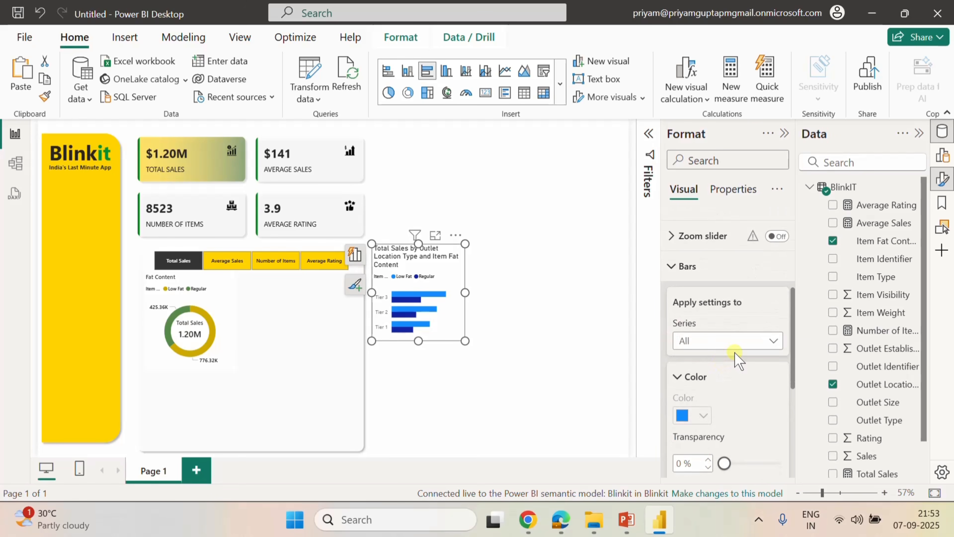
{"action": "left_click", "coordinate": [735, 348]}
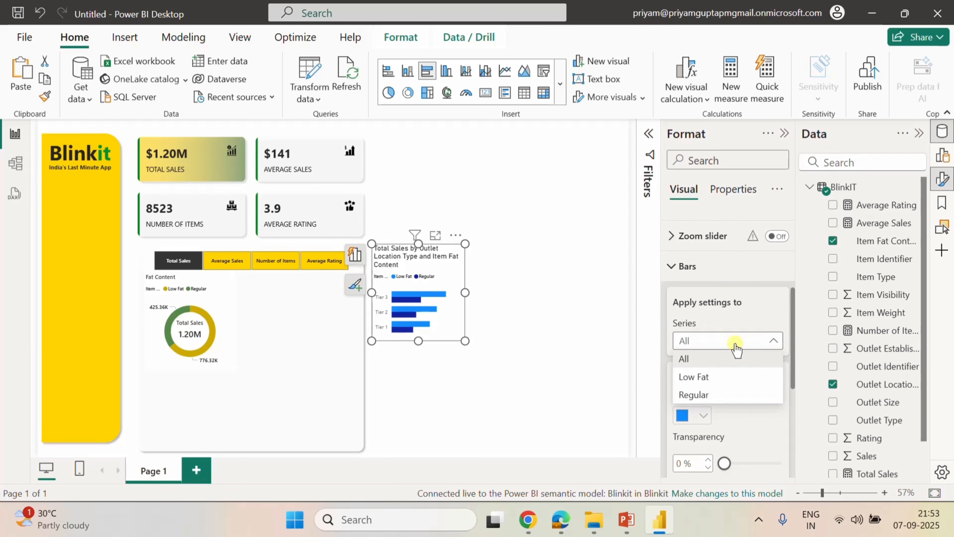
{"action": "left_click", "coordinate": [701, 393]}
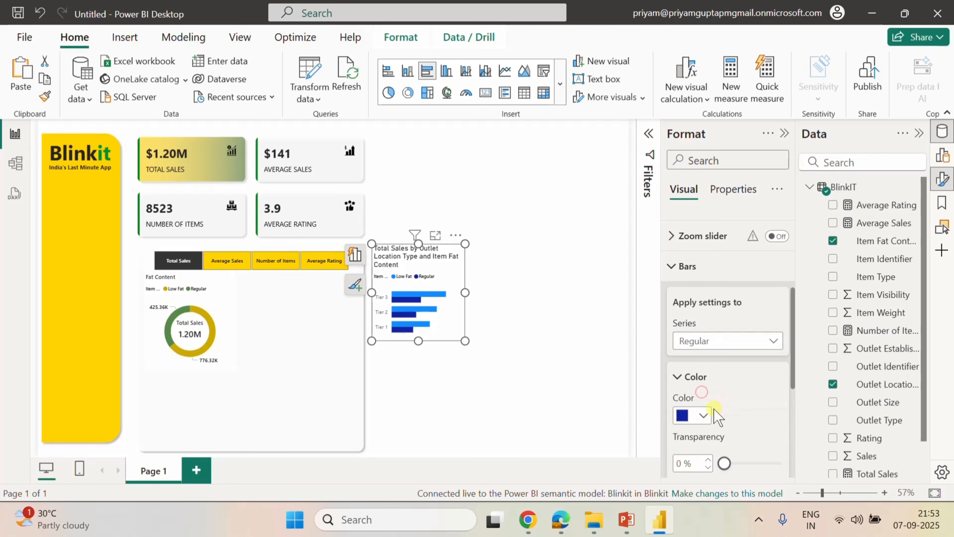
{"action": "left_click", "coordinate": [703, 415]}
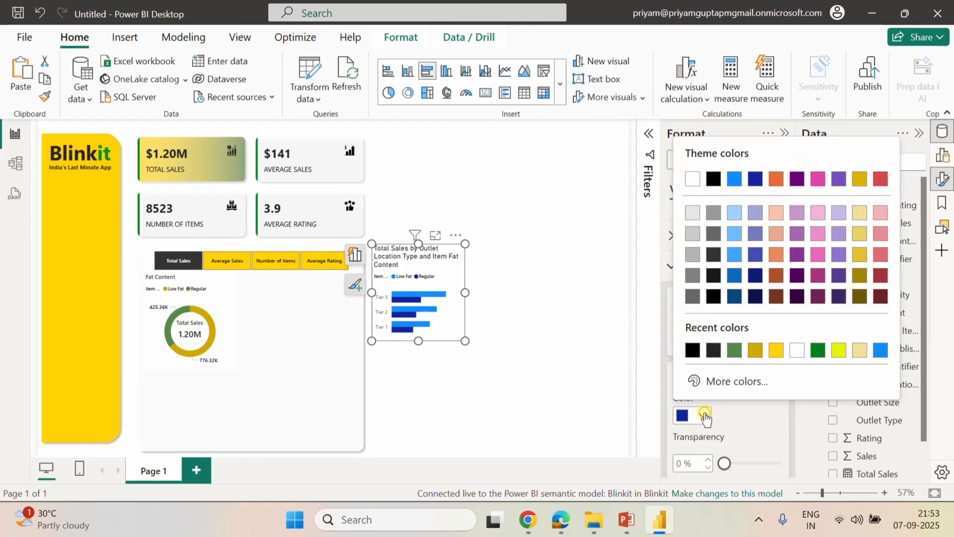
{"action": "left_click", "coordinate": [755, 350]}
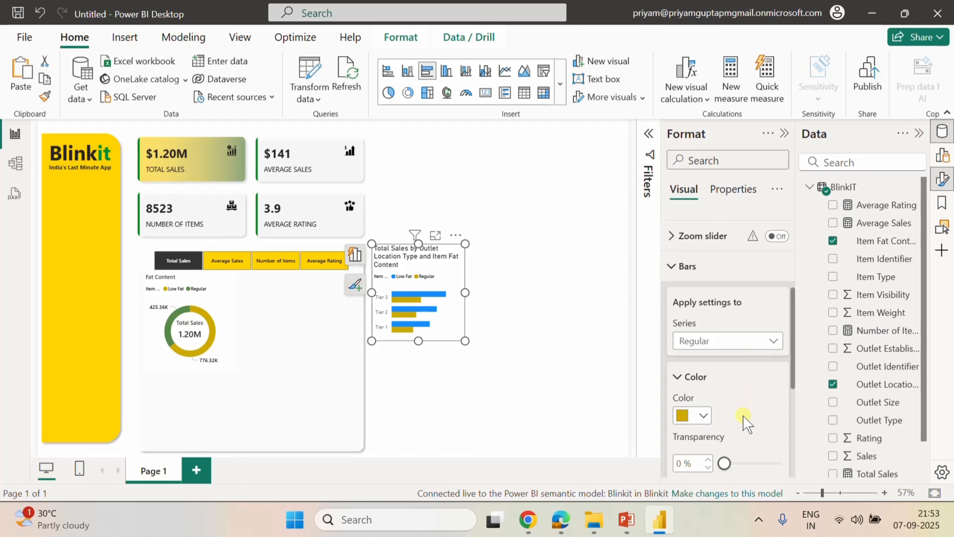
Set the colour of the Low Fat series bars to the green recent colour.
{"action": "scroll", "coordinate": [745, 420], "scroll_direction": "down", "scroll_amount": 2}
{"action": "left_click", "coordinate": [736, 267]}
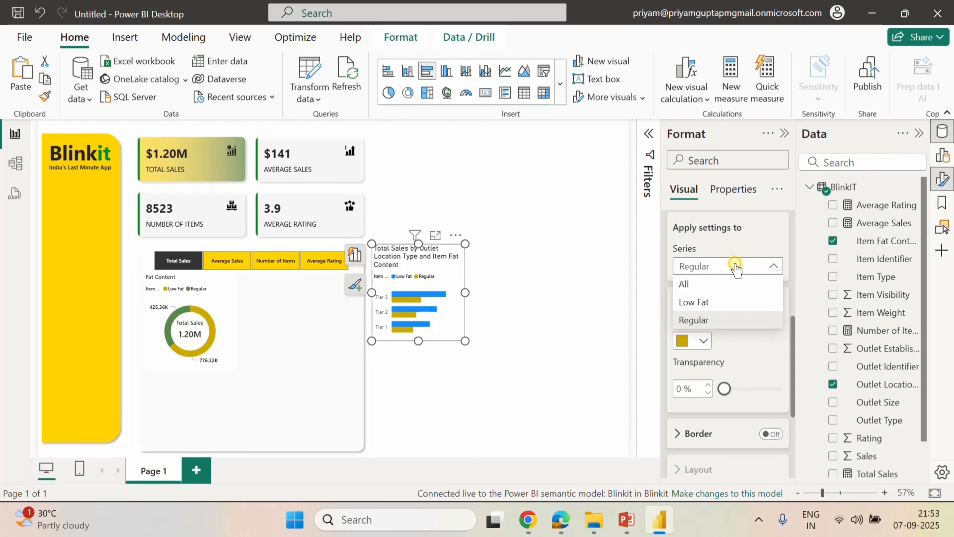
{"action": "left_click", "coordinate": [694, 302]}
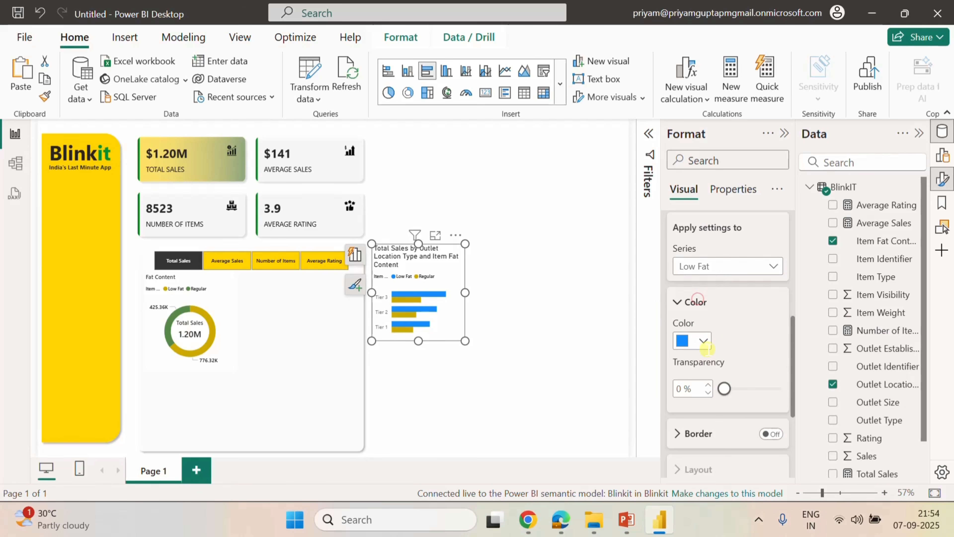
{"action": "left_click", "coordinate": [703, 340]}
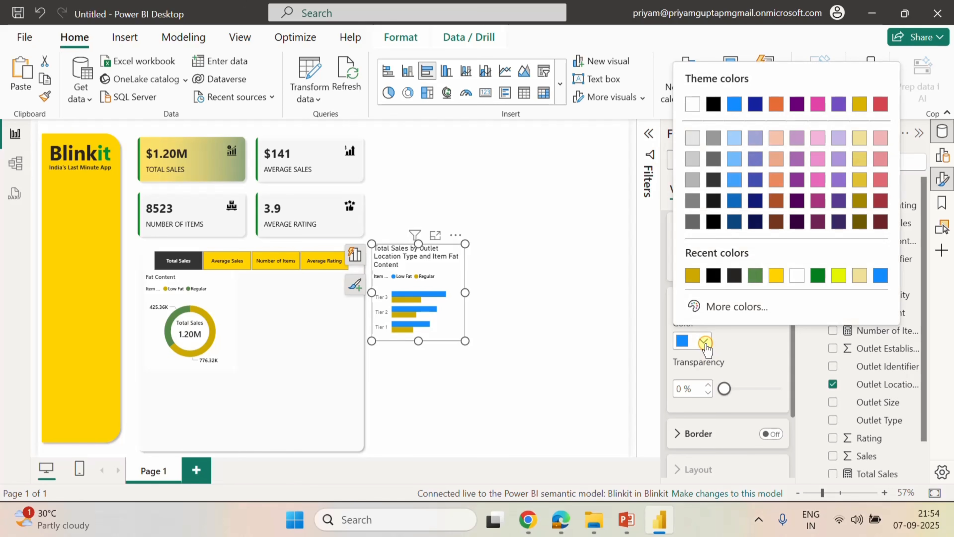
{"action": "left_click", "coordinate": [755, 275]}
{"action": "scroll", "coordinate": [757, 367], "scroll_direction": "down", "scroll_amount": 2}
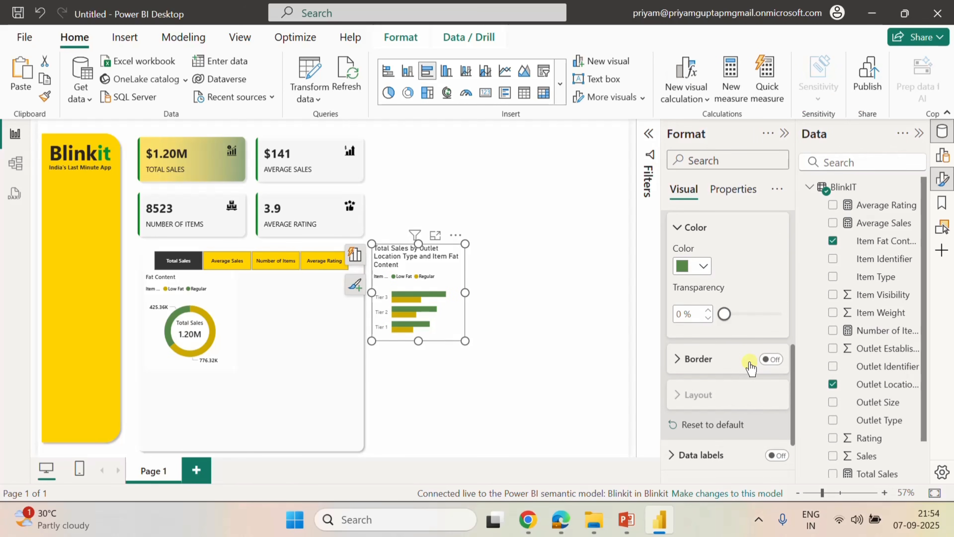
{"action": "scroll", "coordinate": [750, 367], "scroll_direction": "down", "scroll_amount": 2}
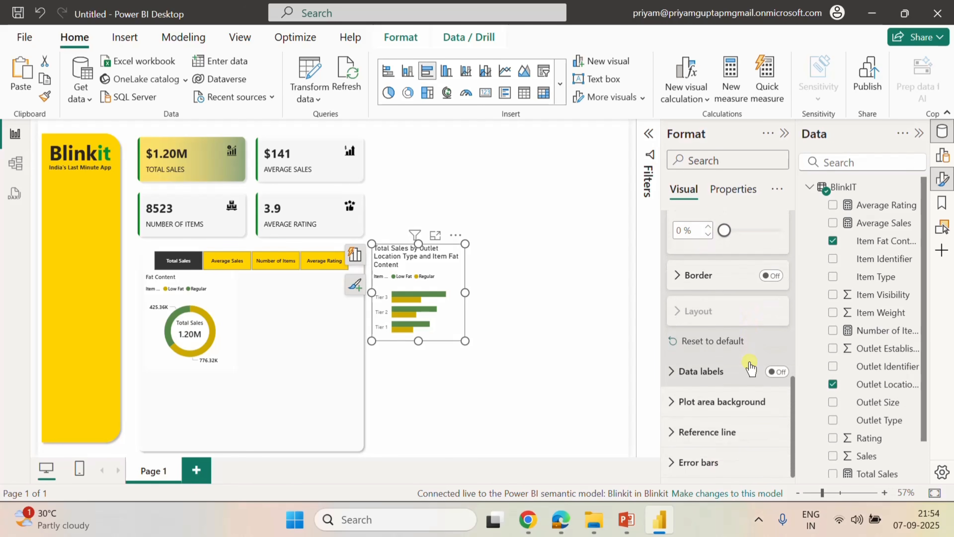
{"action": "scroll", "coordinate": [749, 367], "scroll_direction": "up", "scroll_amount": 6}
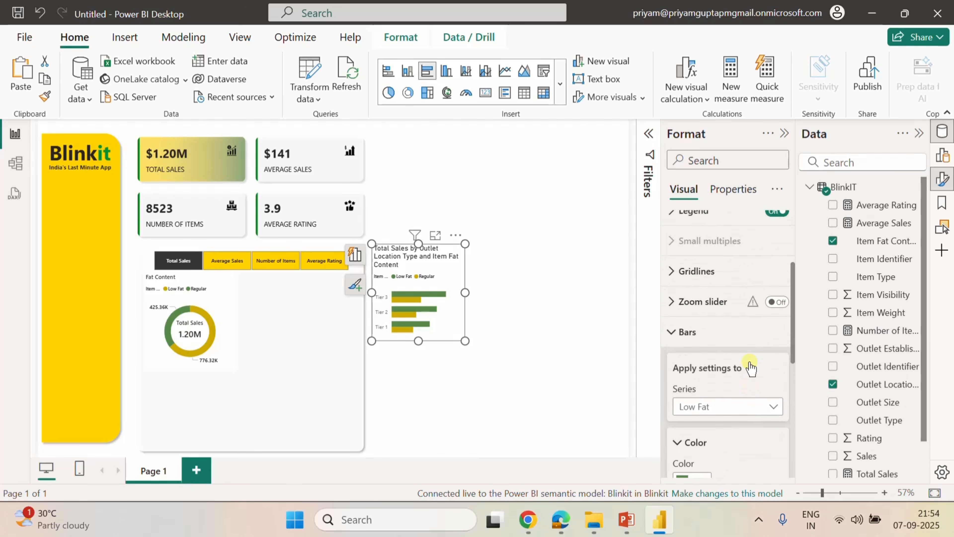
{"action": "left_click", "coordinate": [677, 340]}
Turn on the bar chart's data labels and set their position to Outside end for all series.
{"action": "scroll", "coordinate": [709, 362], "scroll_direction": "up", "scroll_amount": 2}
{"action": "scroll", "coordinate": [708, 365], "scroll_direction": "down", "scroll_amount": 2}
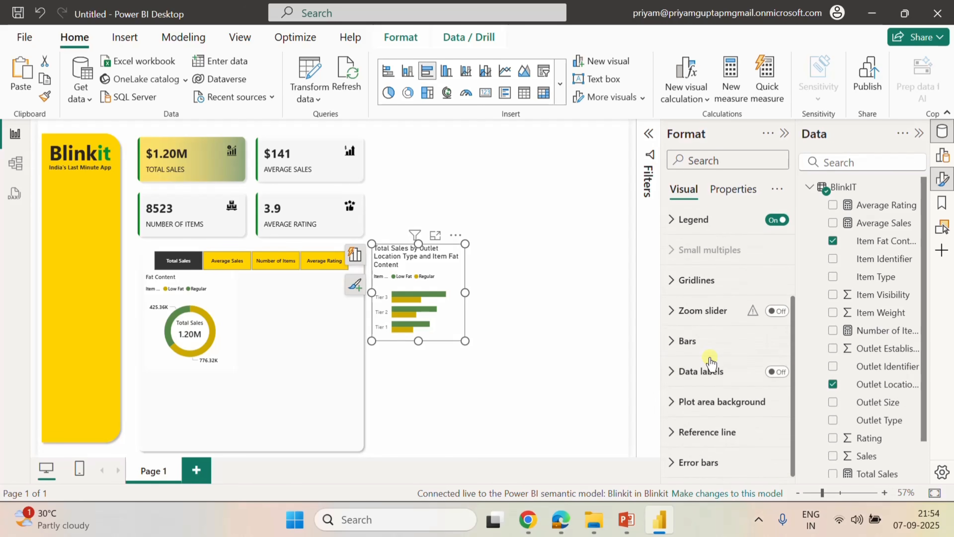
{"action": "left_click", "coordinate": [775, 371]}
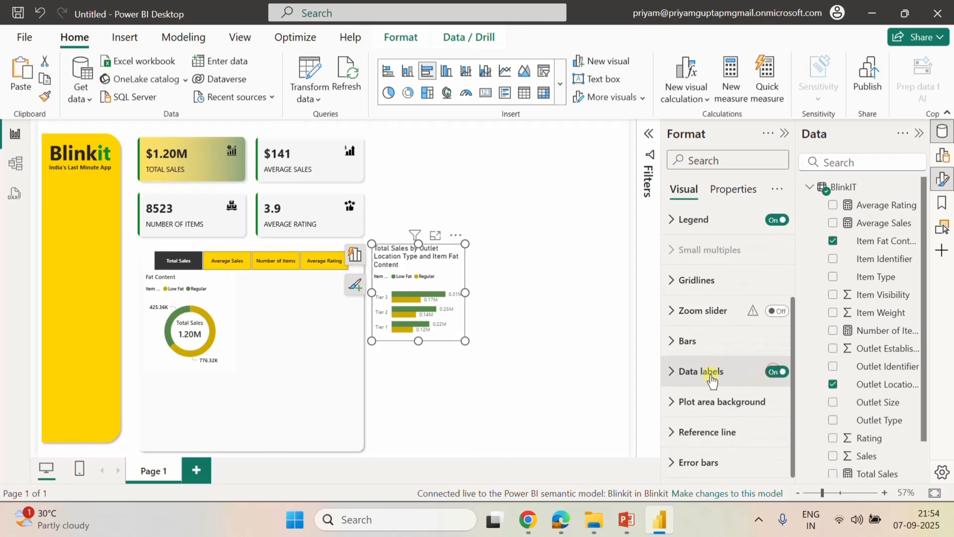
{"action": "left_click", "coordinate": [671, 371]}
{"action": "scroll", "coordinate": [728, 425], "scroll_direction": "down", "scroll_amount": 1}
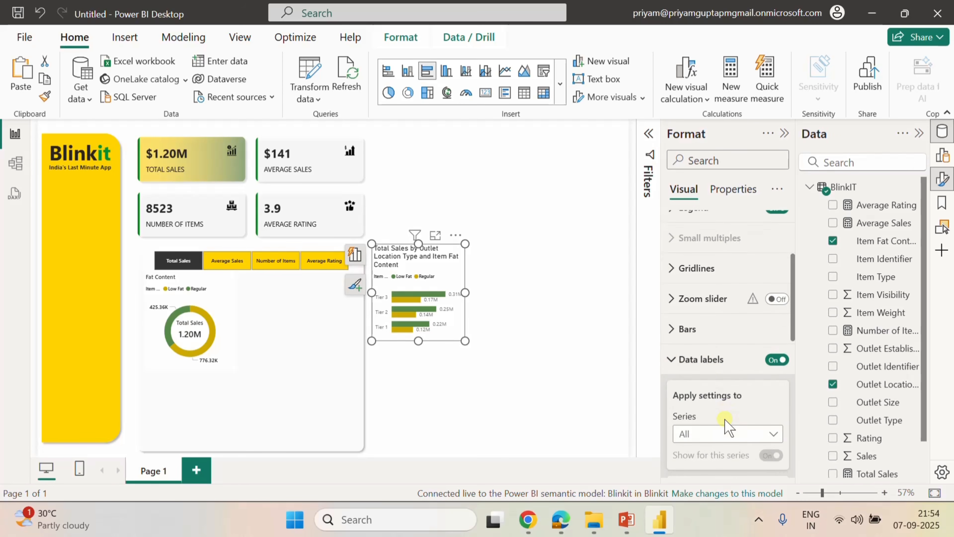
{"action": "scroll", "coordinate": [727, 425], "scroll_direction": "down", "scroll_amount": 2}
{"action": "left_click", "coordinate": [727, 371]}
{"action": "left_click", "coordinate": [728, 371]}
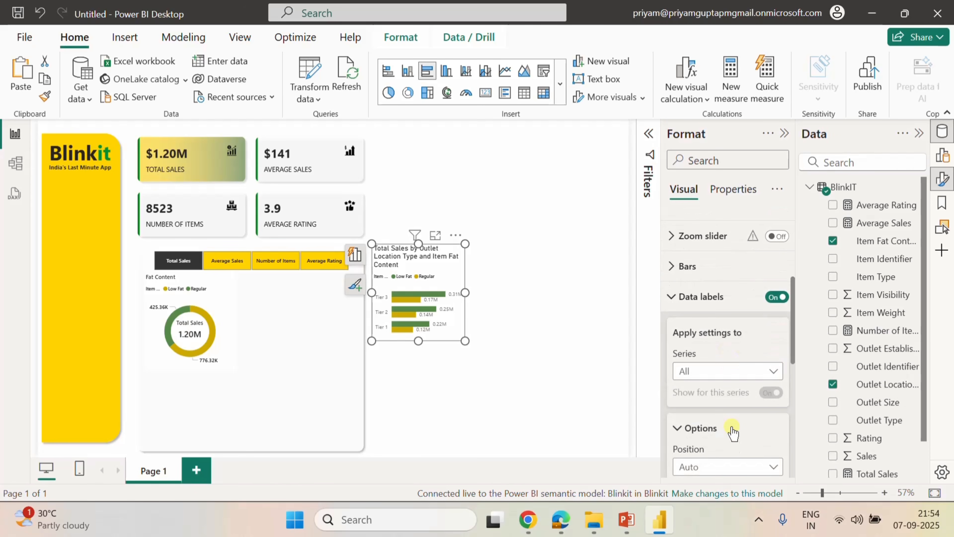
{"action": "scroll", "coordinate": [734, 432], "scroll_direction": "down", "scroll_amount": 4}
{"action": "left_click", "coordinate": [732, 316]}
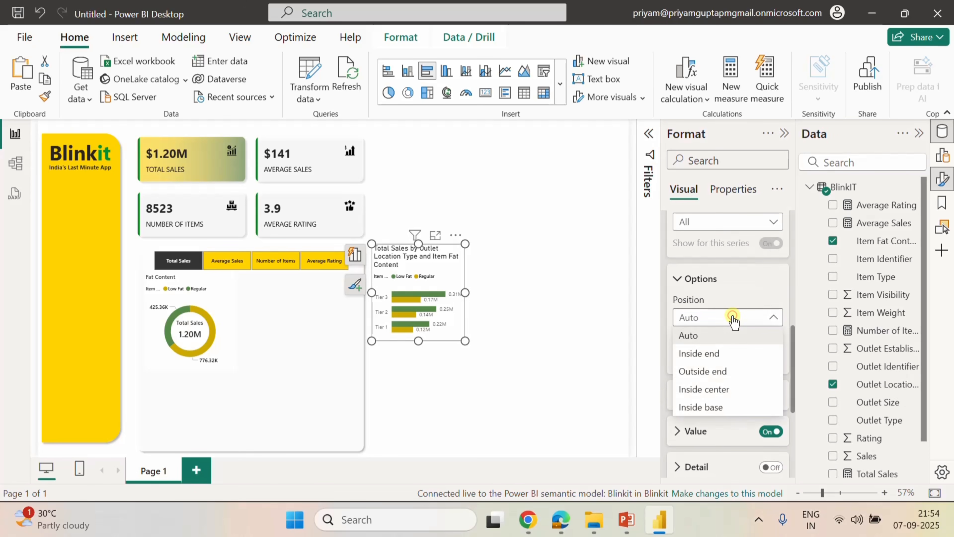
{"action": "left_click", "coordinate": [718, 380]}
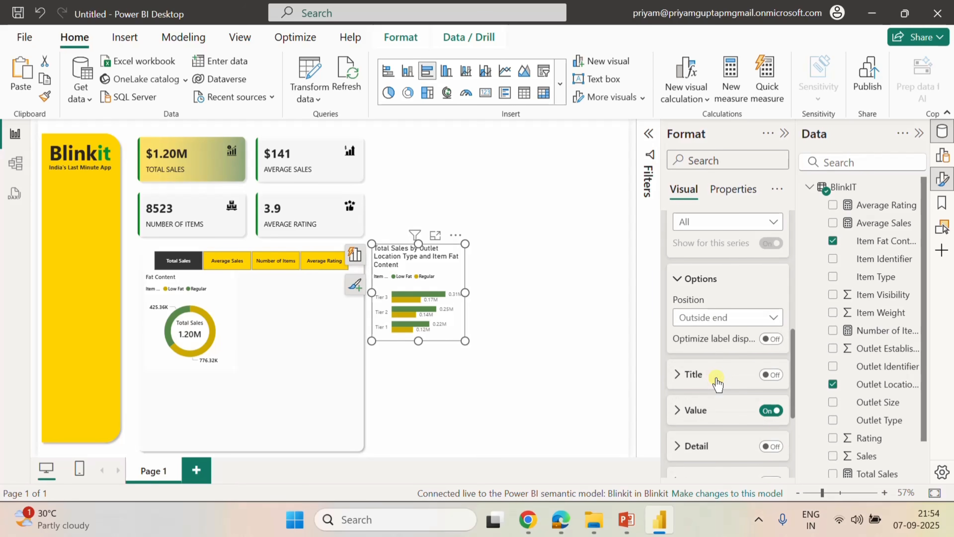
Format the bar chart's data label values in black Segoe UI Semibold, size 8.
{"action": "scroll", "coordinate": [717, 381], "scroll_direction": "down", "scroll_amount": 5}
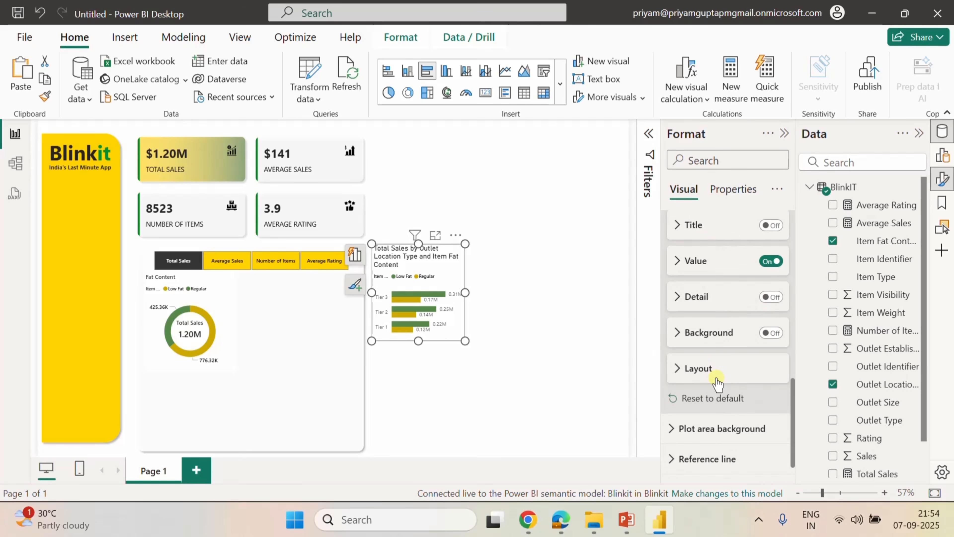
{"action": "scroll", "coordinate": [713, 321], "scroll_direction": "up", "scroll_amount": 2}
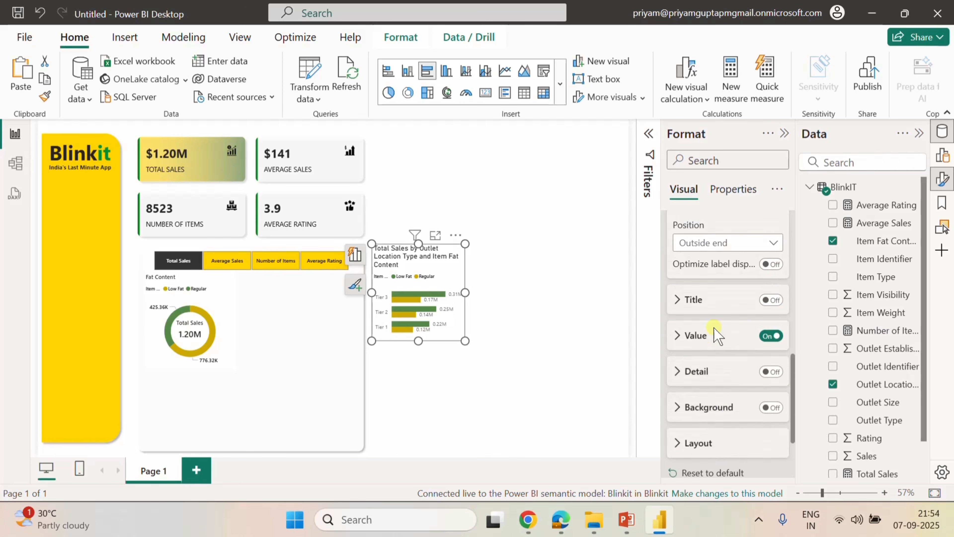
{"action": "left_click", "coordinate": [675, 335]}
{"action": "scroll", "coordinate": [726, 393], "scroll_direction": "down", "scroll_amount": 2}
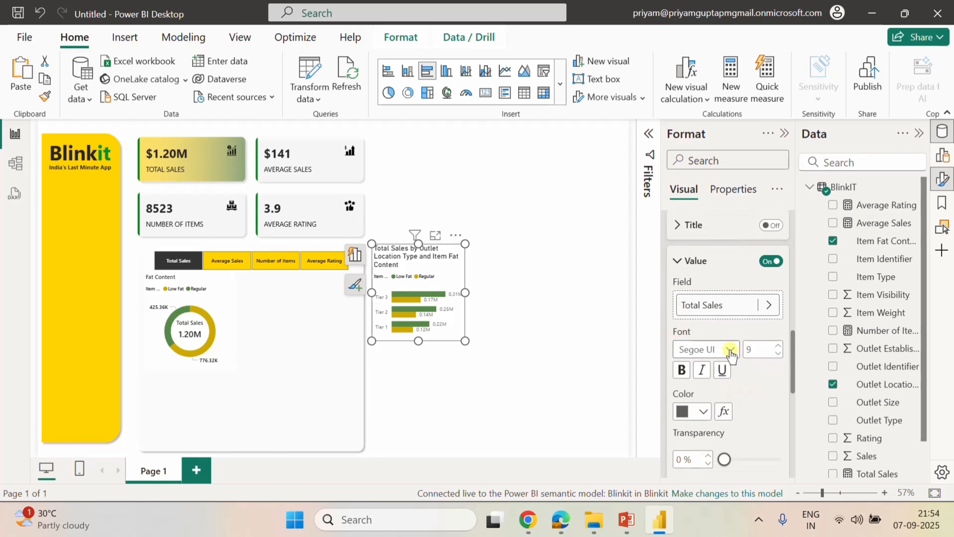
{"action": "left_click", "coordinate": [729, 349]}
{"action": "left_click", "coordinate": [722, 255]}
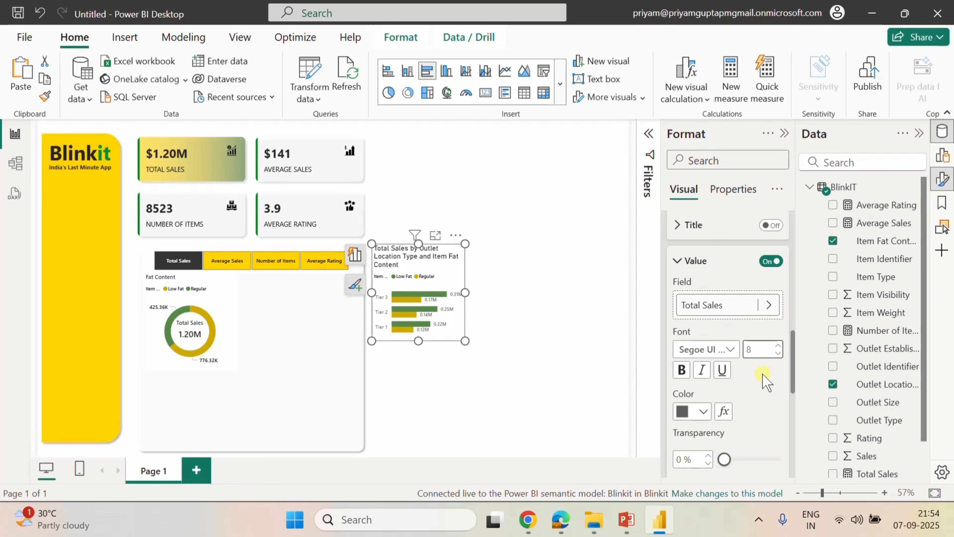
{"action": "left_click", "coordinate": [704, 416]}
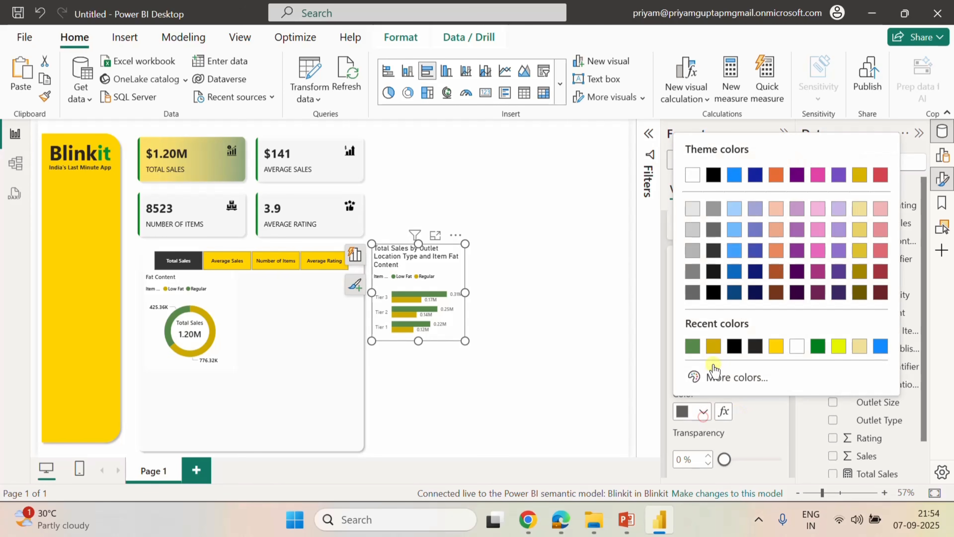
{"action": "left_click", "coordinate": [733, 349]}
{"action": "scroll", "coordinate": [765, 420], "scroll_direction": "down", "scroll_amount": 4}
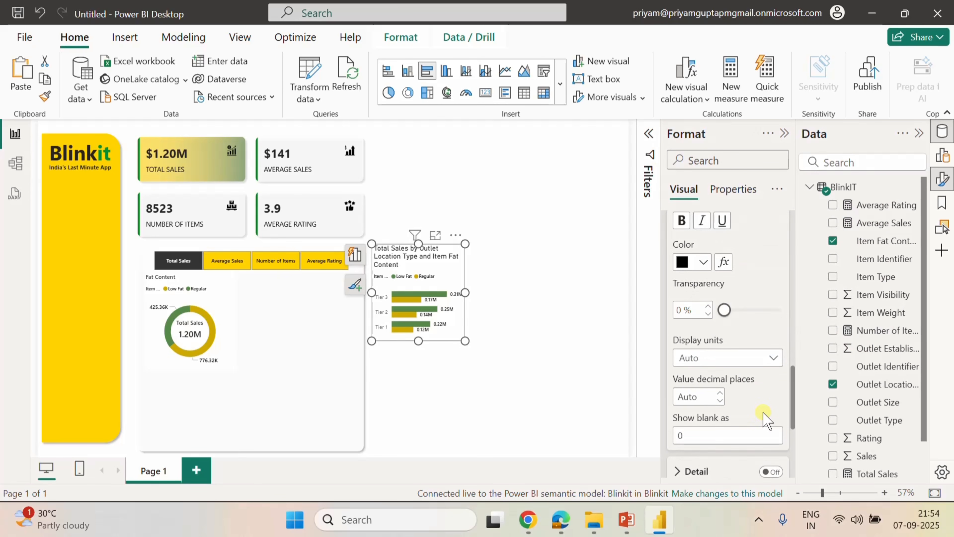
{"action": "scroll", "coordinate": [764, 420], "scroll_direction": "down", "scroll_amount": 2}
{"action": "scroll", "coordinate": [764, 420], "scroll_direction": "down", "scroll_amount": 3}
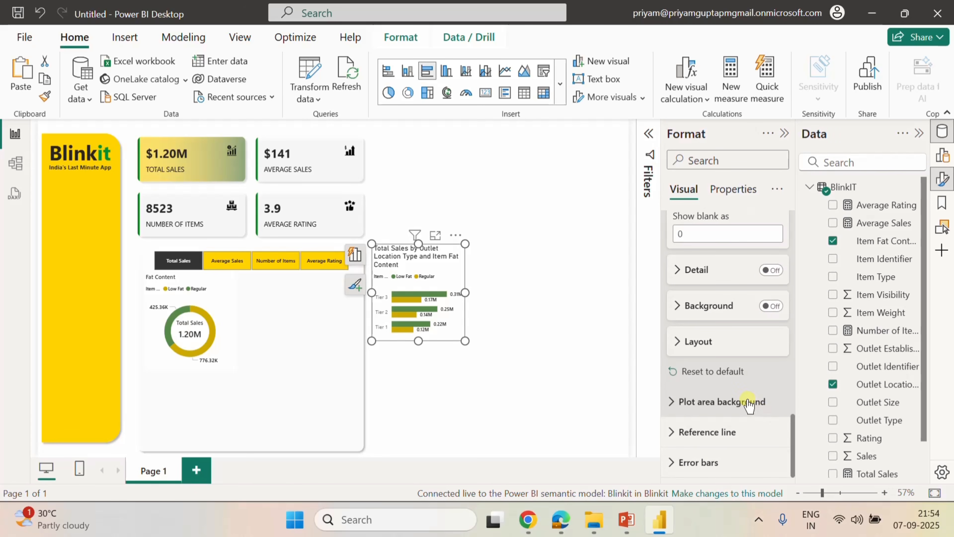
{"action": "scroll", "coordinate": [740, 397], "scroll_direction": "up", "scroll_amount": 10}
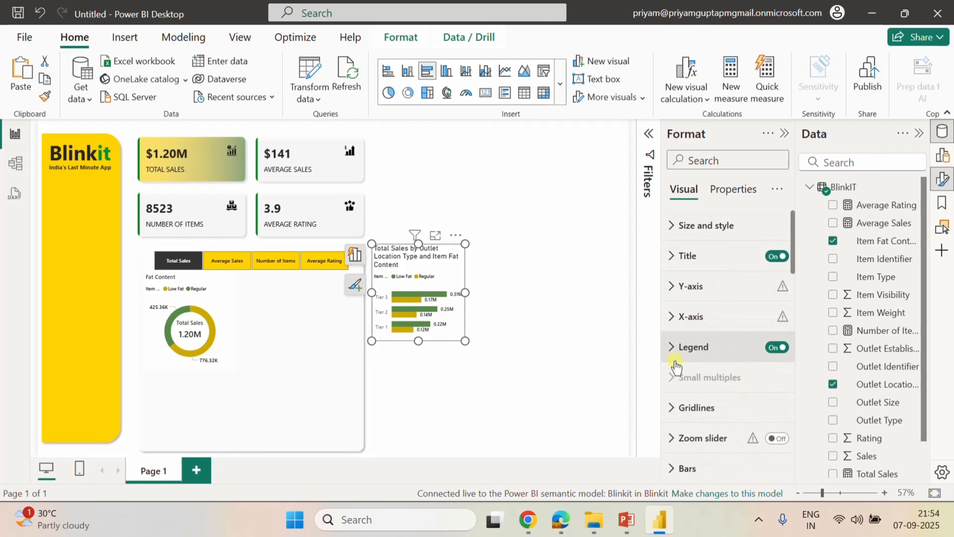
{"action": "scroll", "coordinate": [686, 436], "scroll_direction": "down", "scroll_amount": 4}
{"action": "left_click", "coordinate": [682, 352]}
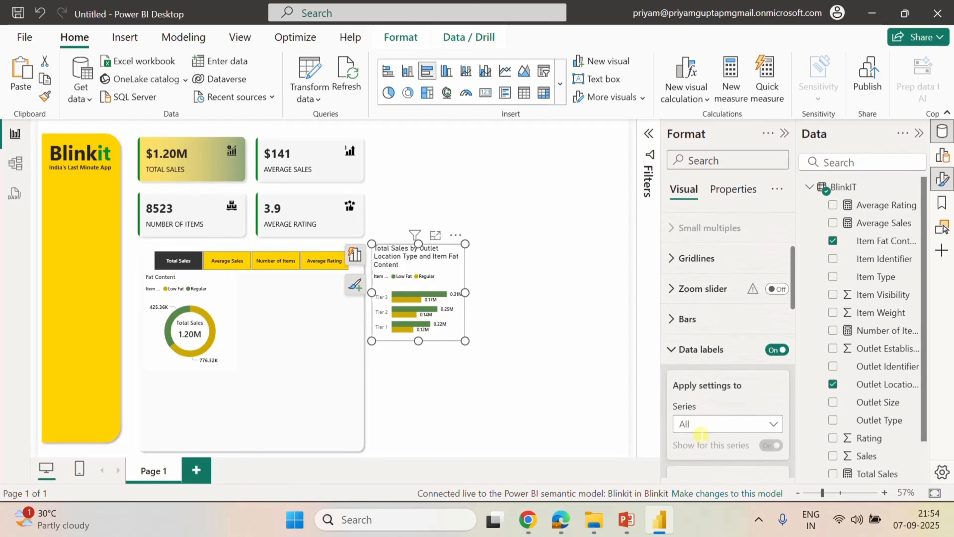
{"action": "left_click", "coordinate": [683, 353]}
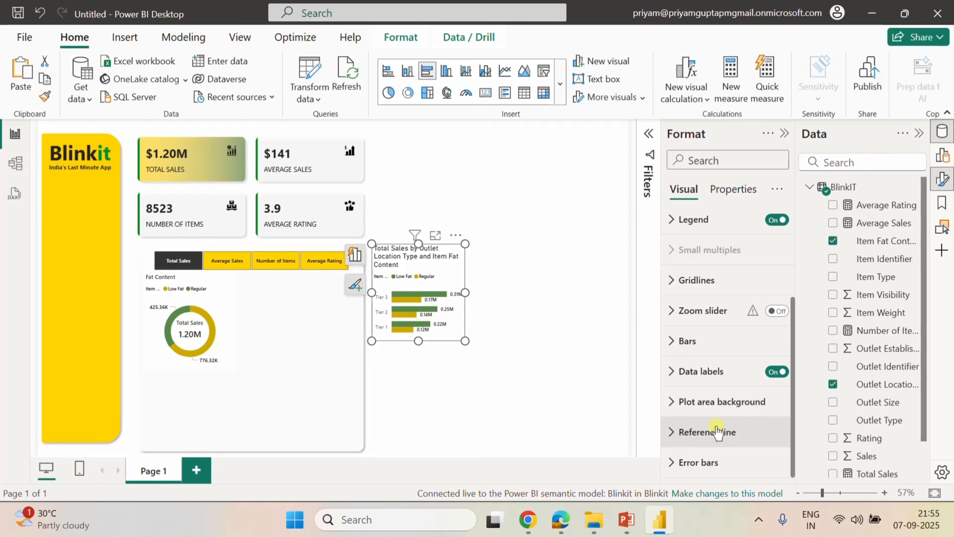
{"action": "left_click", "coordinate": [732, 189]}
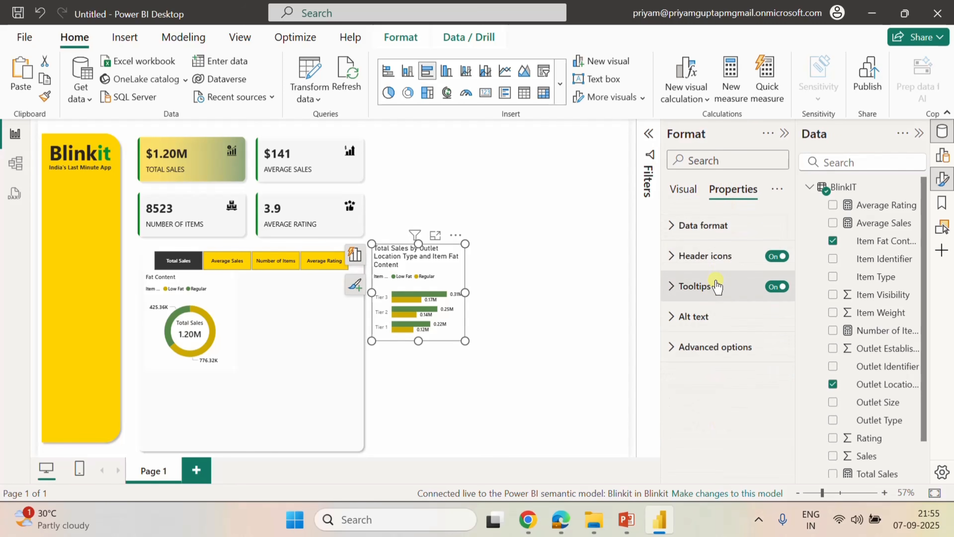
{"action": "left_click", "coordinate": [684, 190]}
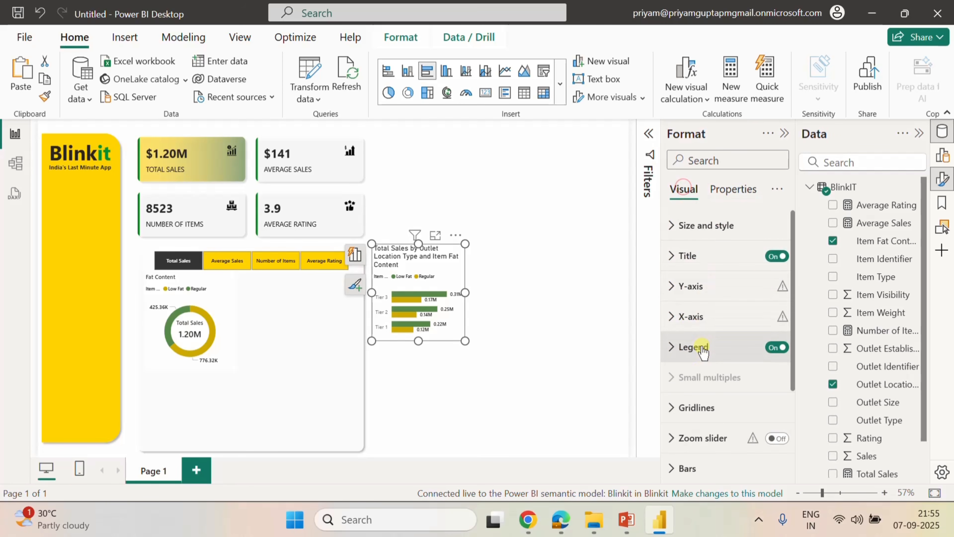
{"action": "left_click", "coordinate": [669, 256]}
{"action": "left_click", "coordinate": [669, 257]}
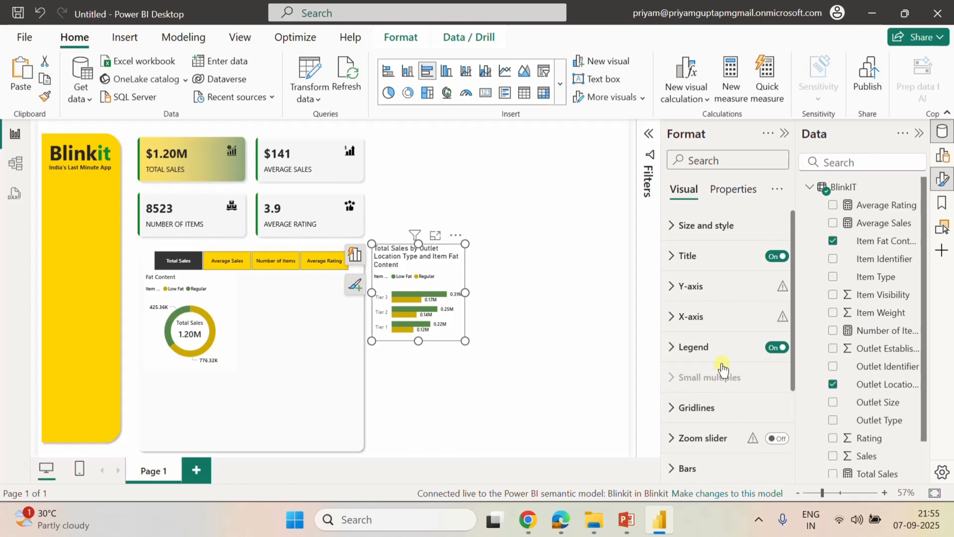
Set the bar chart's Y-axis values to the Segoe UI Semibold font in black.
{"action": "left_click", "coordinate": [671, 285]}
{"action": "left_click", "coordinate": [687, 322]}
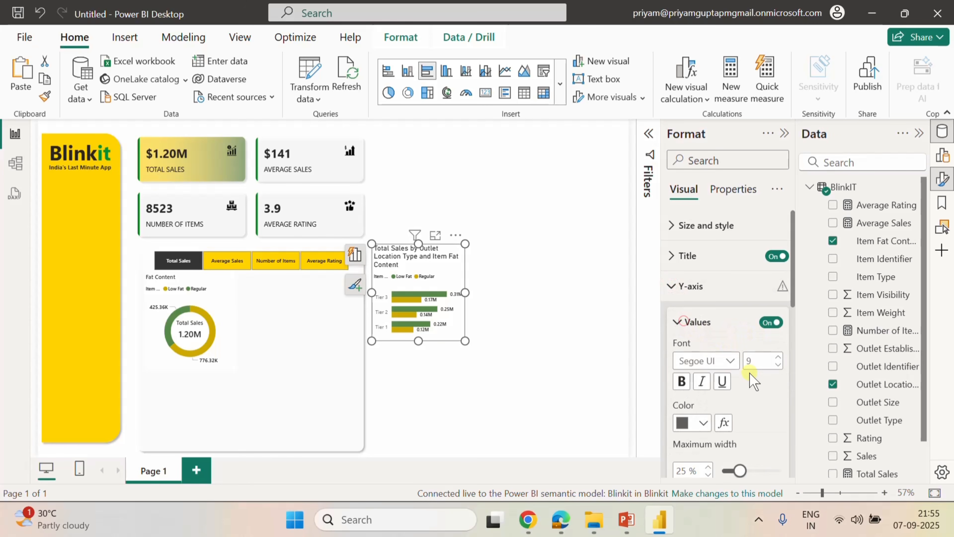
{"action": "scroll", "coordinate": [744, 361], "scroll_direction": "down", "scroll_amount": 2}
{"action": "left_click", "coordinate": [729, 286]}
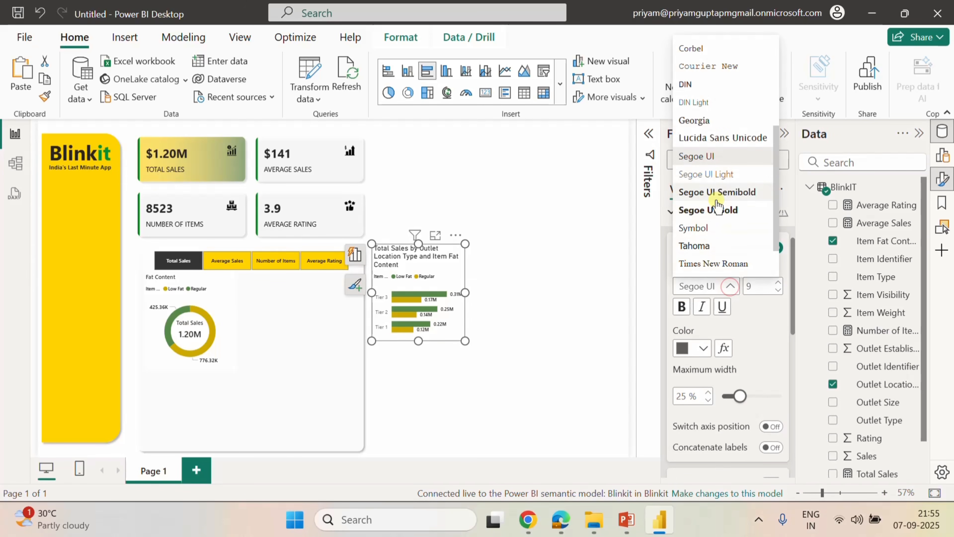
{"action": "left_click", "coordinate": [713, 190]}
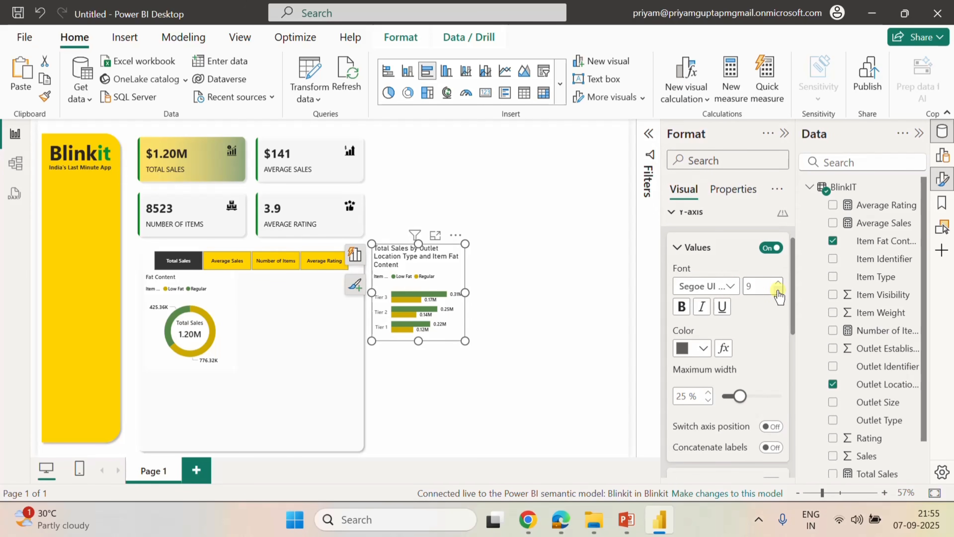
{"action": "left_click", "coordinate": [703, 348]}
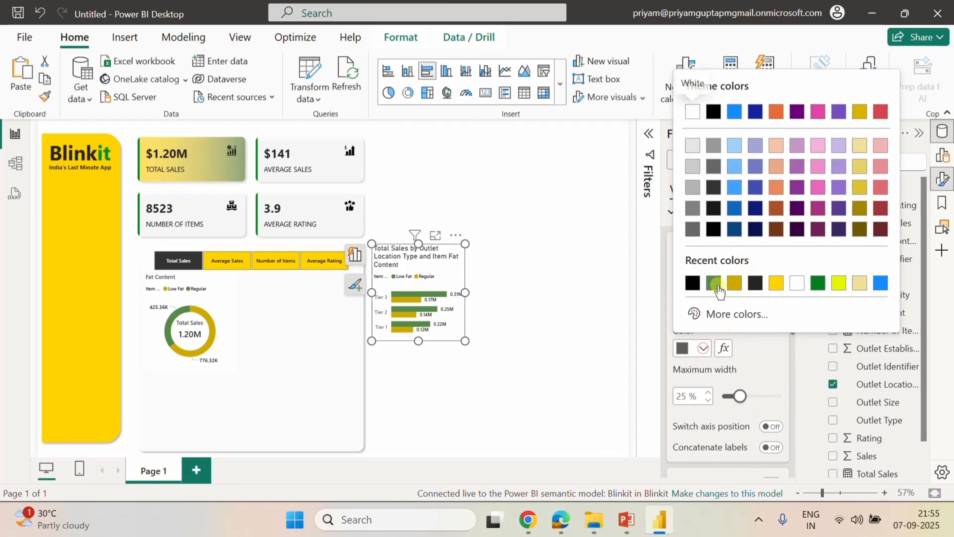
{"action": "left_click", "coordinate": [693, 283]}
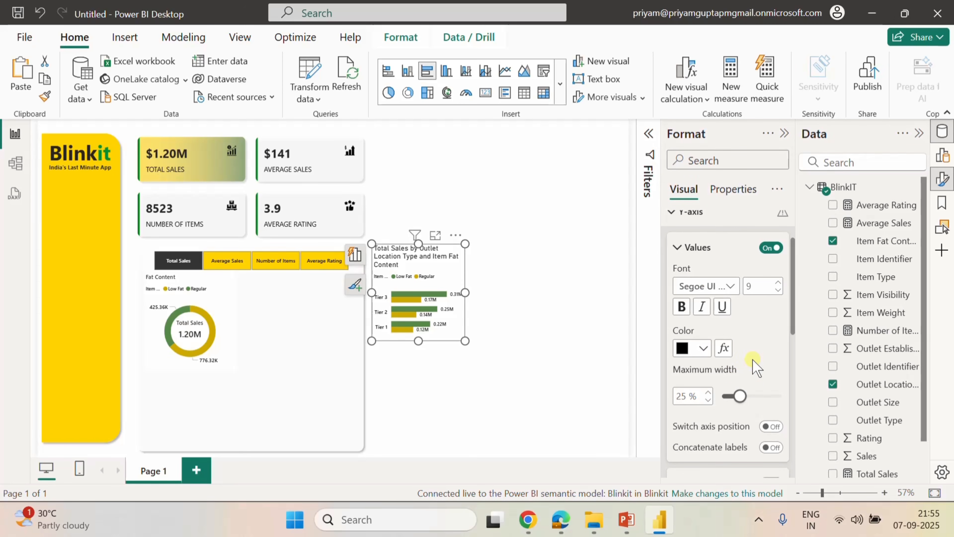
{"action": "left_click", "coordinate": [678, 226]}
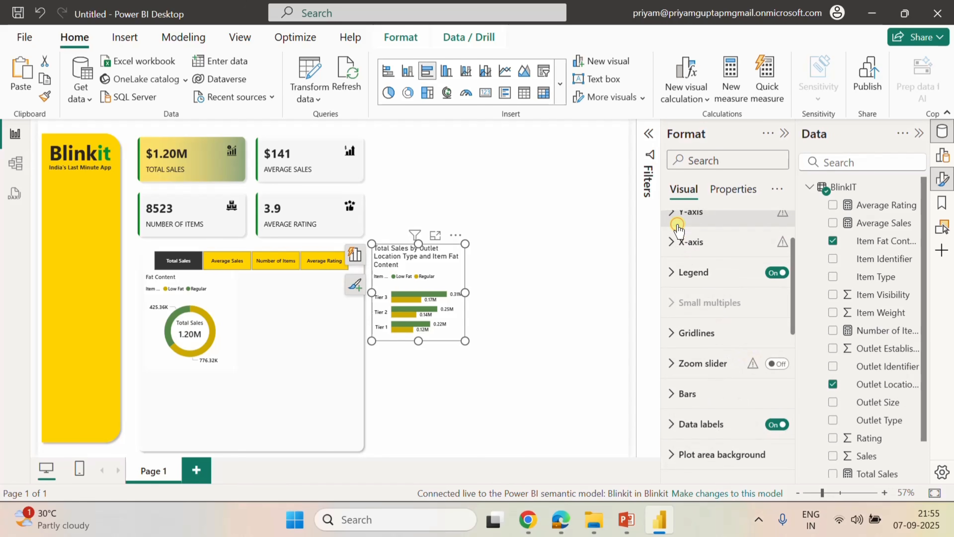
{"action": "scroll", "coordinate": [691, 340], "scroll_direction": "up", "scroll_amount": 3}
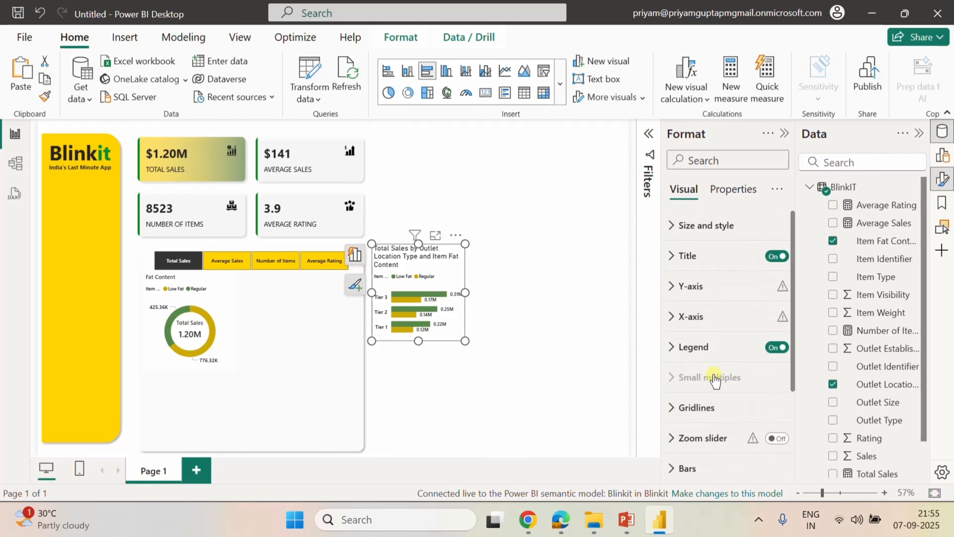
Change the bar chart's title text to "Fat by Outlet".
{"action": "left_click", "coordinate": [673, 257]}
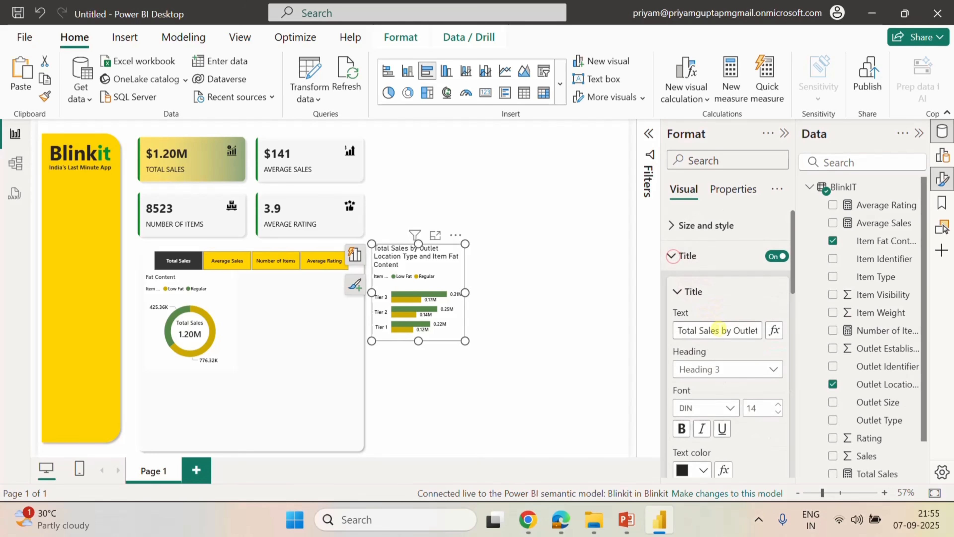
{"action": "left_click", "coordinate": [718, 329]}
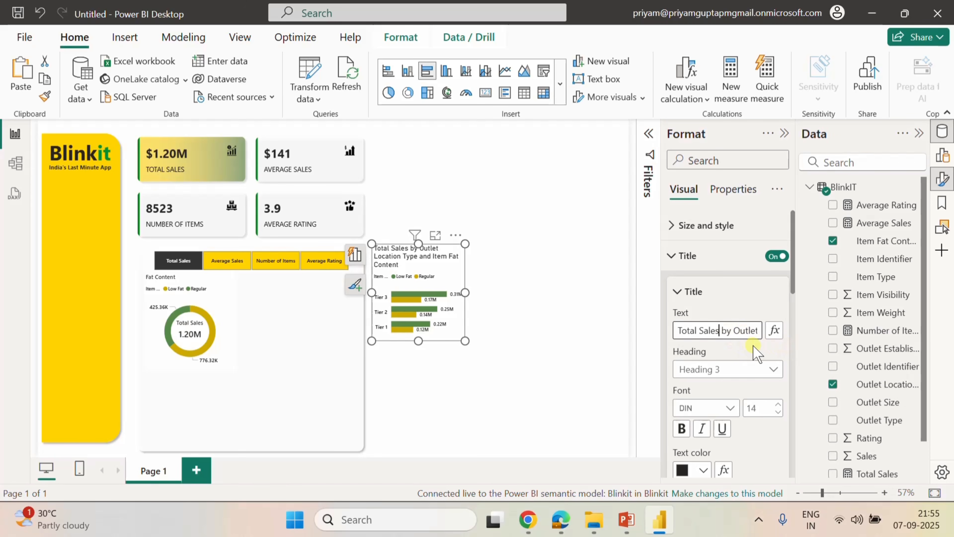
{"action": "key", "text": "BackSpace"}
{"action": "key", "text": "BackSpace"}
{"action": "key", "text": "BackSpace"}
{"action": "key", "text": "BackSpace"}
{"action": "key", "text": "BackSpace"}
{"action": "key", "text": "BackSpace"}
{"action": "key", "text": "BackSpace"}
{"action": "key", "text": "BackSpace"}
{"action": "key", "text": "BackSpace"}
{"action": "key", "text": "BackSpace"}
{"action": "key", "text": "BackSpace"}
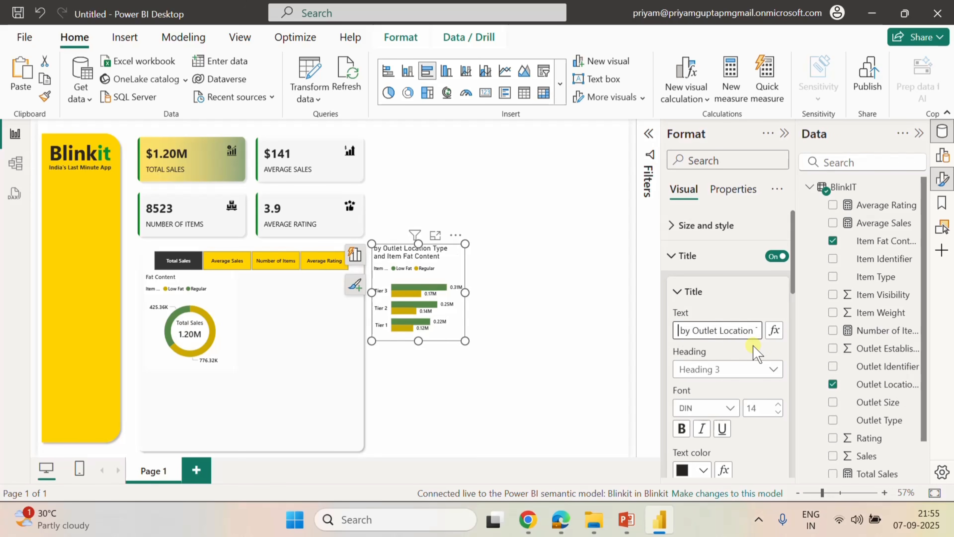
{"action": "type", "text": "Fat"}
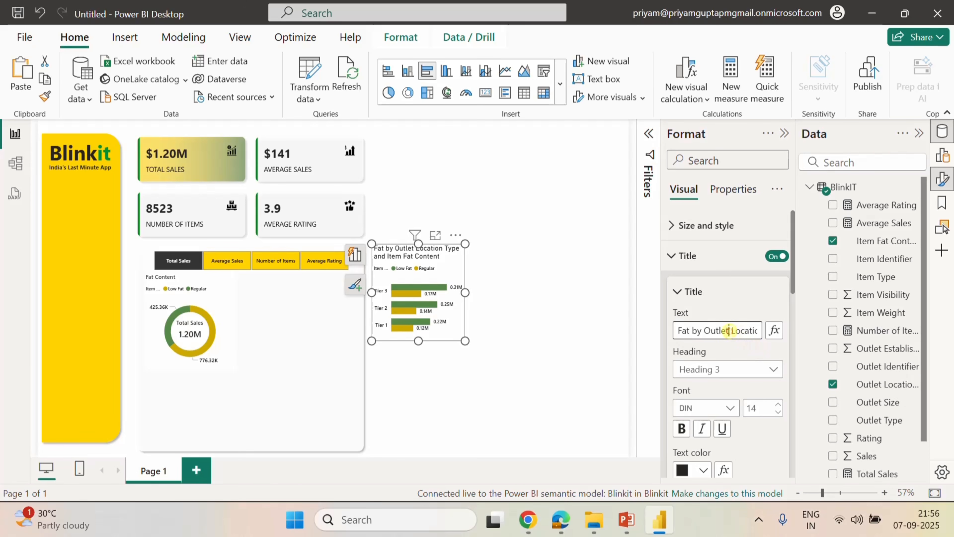
{"action": "left_click_drag", "start_coordinate": [729, 331], "coordinate": [794, 338]}
{"action": "key", "text": "BackSpace"}
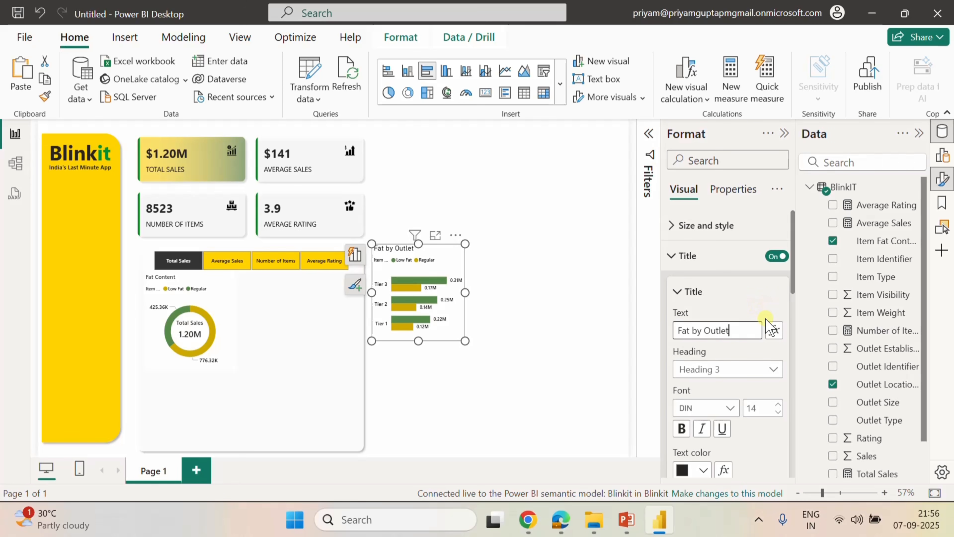
Format the bar chart's title in black Segoe UI Semibold, size 10.
{"action": "scroll", "coordinate": [725, 405], "scroll_direction": "down", "scroll_amount": 2}
{"action": "left_click", "coordinate": [729, 333]}
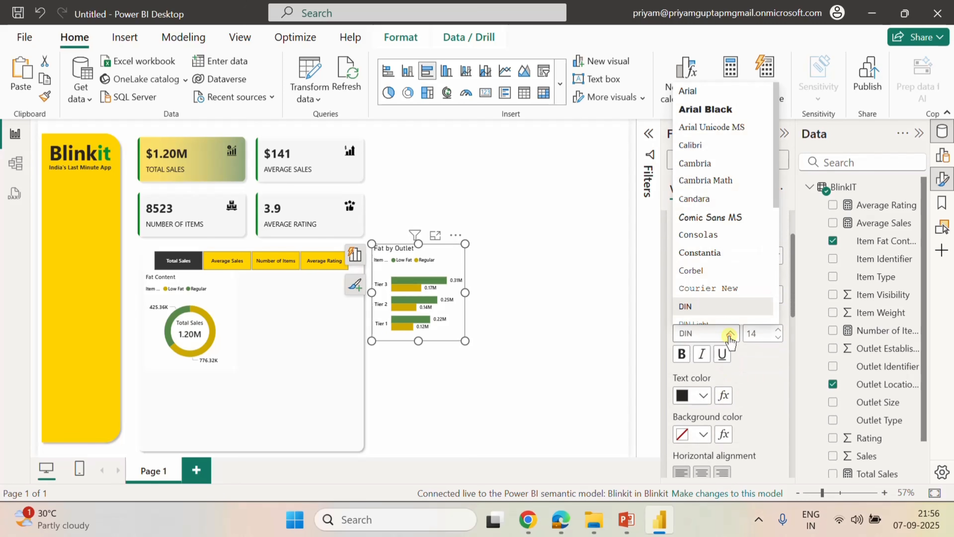
{"action": "scroll", "coordinate": [723, 263], "scroll_direction": "down", "scroll_amount": 6}
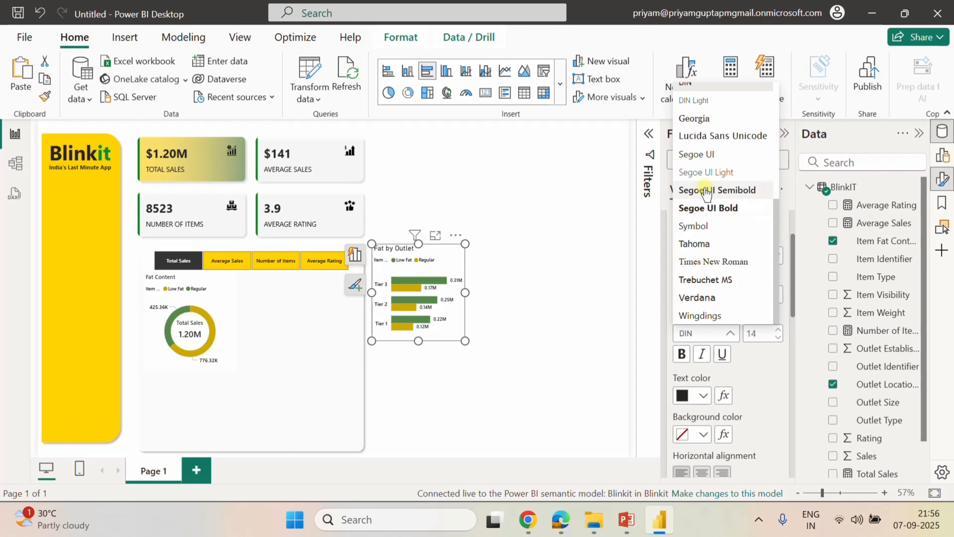
{"action": "left_click", "coordinate": [704, 188]}
{"action": "left_click", "coordinate": [777, 337]}
{"action": "left_click", "coordinate": [776, 337]}
{"action": "left_click", "coordinate": [777, 337]}
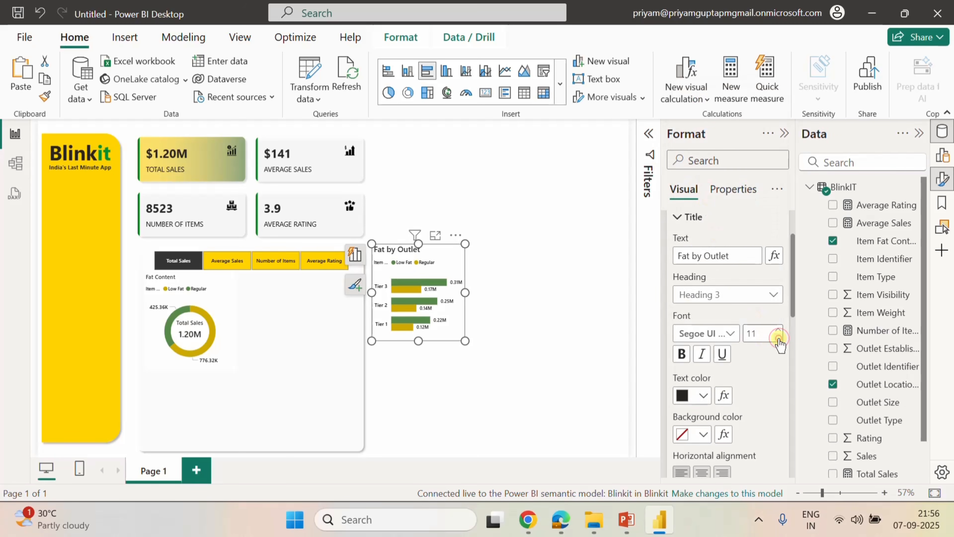
{"action": "left_click", "coordinate": [776, 337]}
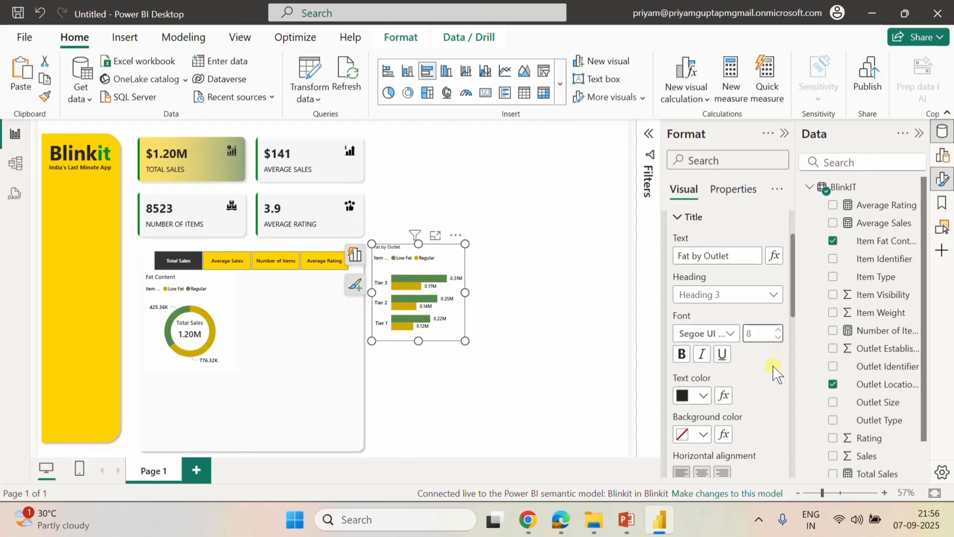
{"action": "left_click", "coordinate": [703, 394]}
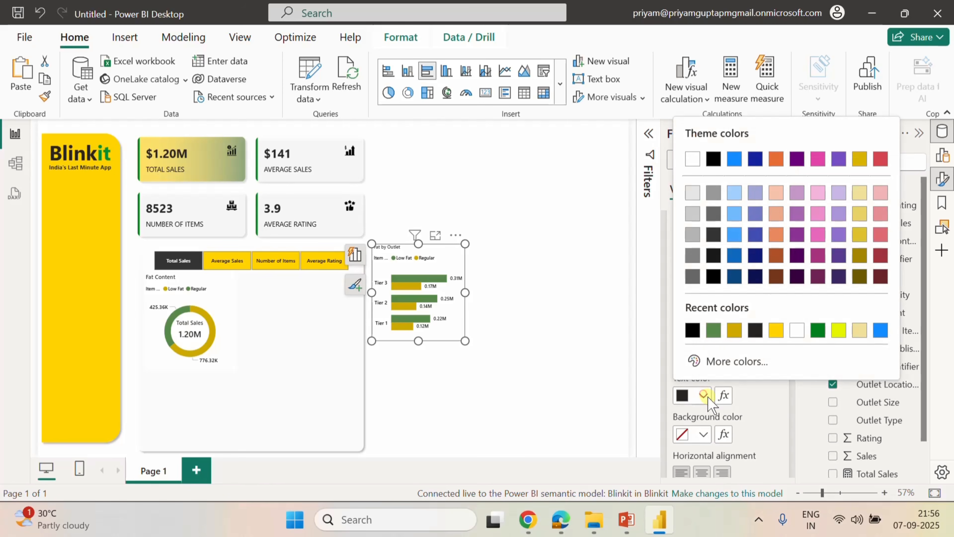
{"action": "left_click", "coordinate": [695, 332]}
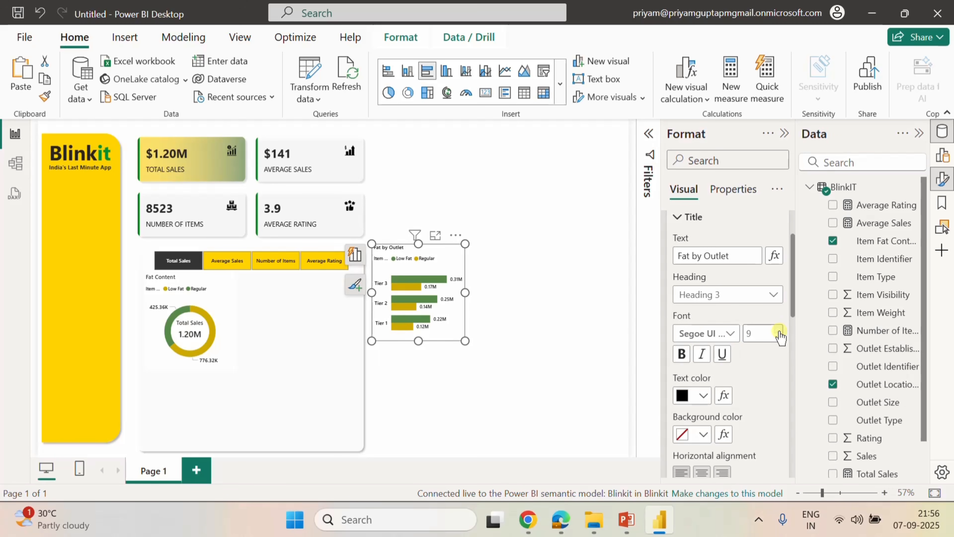
{"action": "left_click", "coordinate": [570, 261]}
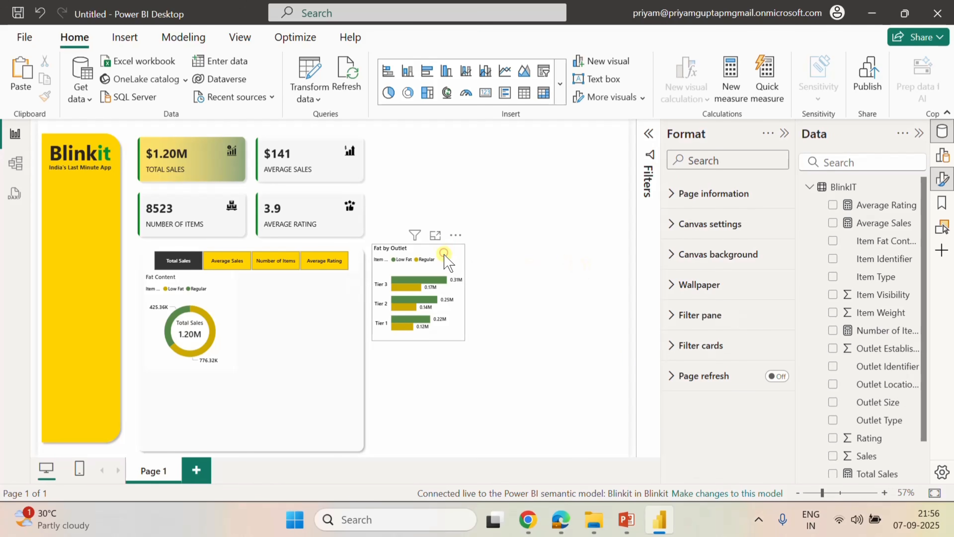
Move the Fat by Outlet bar chart directly below the donut chart, inside the background panel.
{"action": "left_click", "coordinate": [447, 262]}
{"action": "left_click_drag", "start_coordinate": [447, 262], "coordinate": [217, 383]}
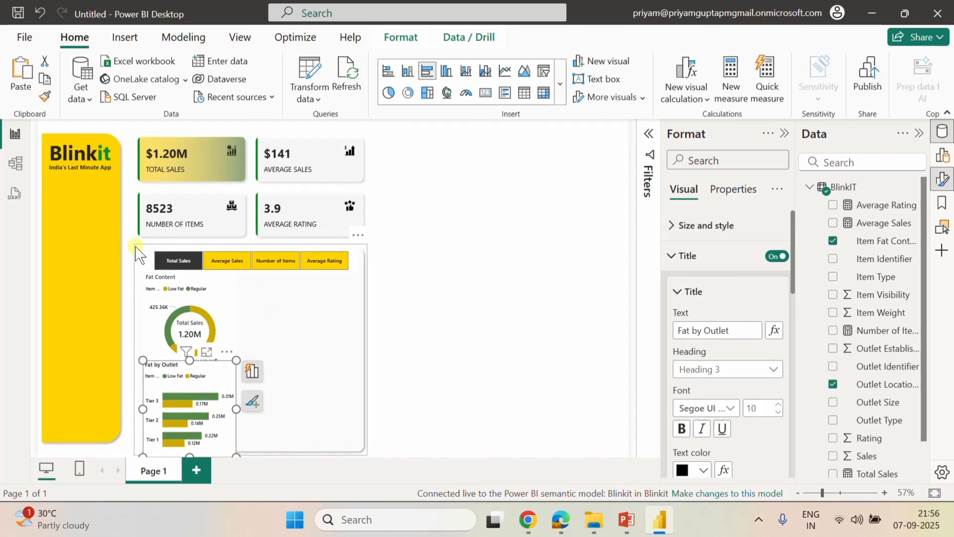
Nudge the background panel behind the charts up slightly towards the KPI cards.
{"action": "left_click", "coordinate": [141, 249]}
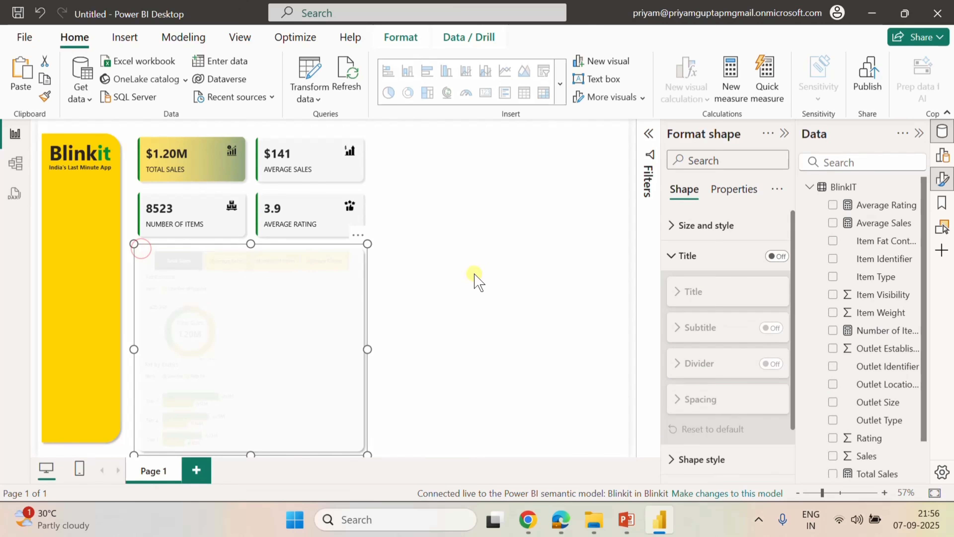
{"action": "key", "text": "Up"}
{"action": "key", "text": "Up"}
{"action": "key", "text": "Up"}
{"action": "key", "text": "Up"}
{"action": "key", "text": "Up"}
{"action": "key", "text": "Up"}
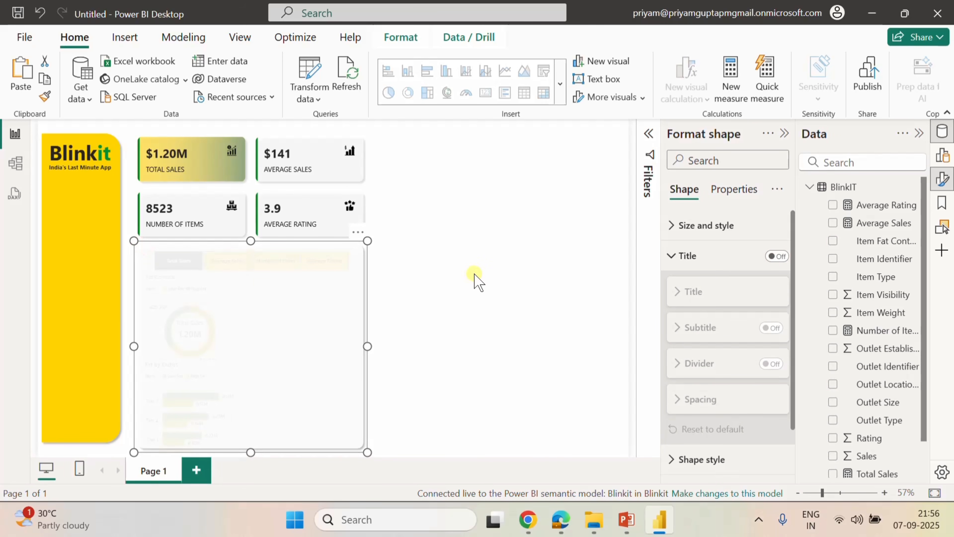
{"action": "left_click", "coordinate": [476, 280]}
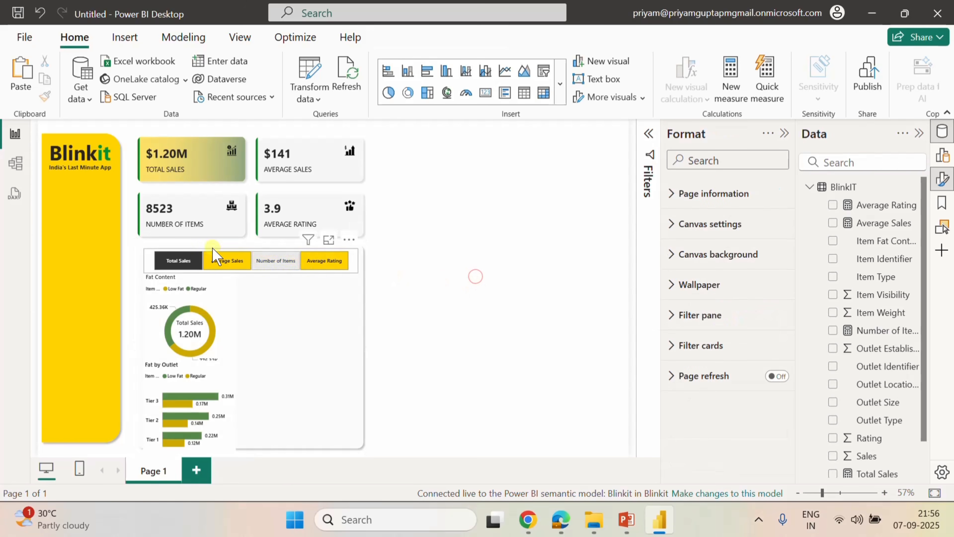
Nudge the measure slicer up slightly, closer to the top edge of the background panel.
{"action": "left_click", "coordinate": [151, 253]}
{"action": "key", "text": "Up"}
{"action": "key", "text": "Up"}
{"action": "key", "text": "Up"}
{"action": "key", "text": "Up"}
{"action": "key", "text": "Up"}
{"action": "key", "text": "Up"}
{"action": "key", "text": "Up"}
{"action": "key", "text": "Up"}
{"action": "key", "text": "Up"}
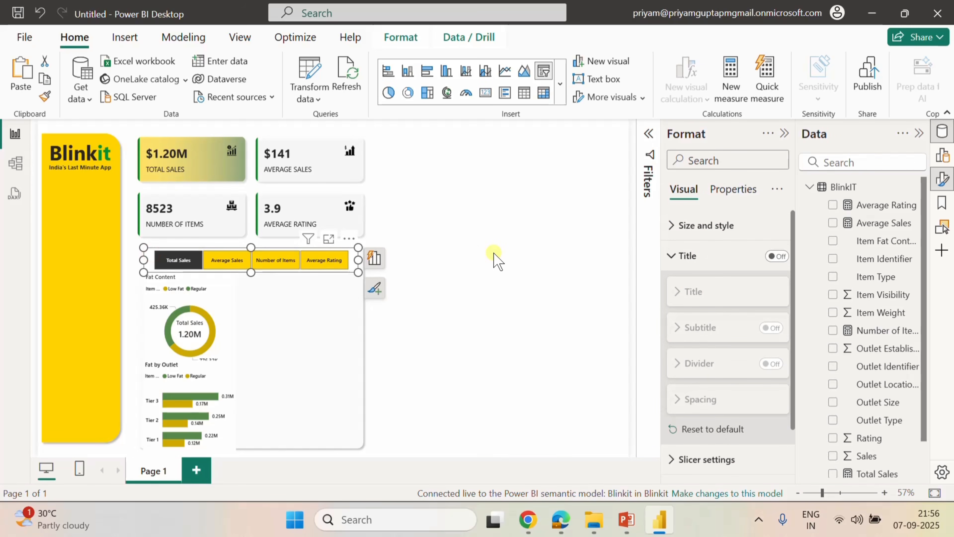
{"action": "left_click", "coordinate": [476, 269]}
Nudge the Fat Content donut chart up until it sits just above the bar chart without overlapping its title.
{"action": "left_click", "coordinate": [150, 277]}
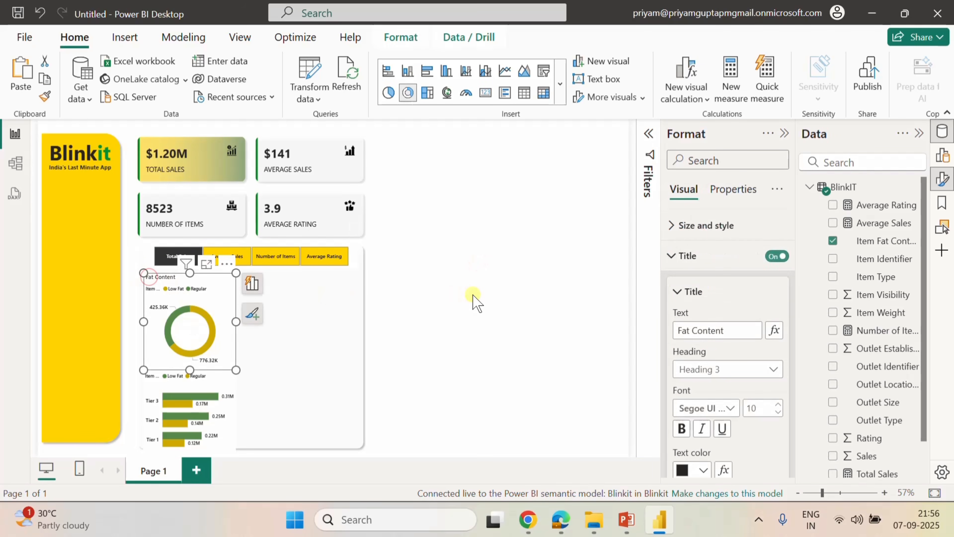
{"action": "key", "text": "Up"}
{"action": "key", "text": "Up"}
{"action": "key", "text": "Up"}
{"action": "key", "text": "Up"}
{"action": "key", "text": "Up"}
{"action": "key", "text": "Up"}
{"action": "key", "text": "Up"}
{"action": "key", "text": "Up"}
{"action": "key", "text": "Up"}
{"action": "key", "text": "Up"}
{"action": "key", "text": "Up"}
{"action": "key", "text": "Up"}
{"action": "key", "text": "Up"}
{"action": "key", "text": "Up"}
{"action": "key", "text": "Up"}
{"action": "key", "text": "Up"}
{"action": "key", "text": "Up"}
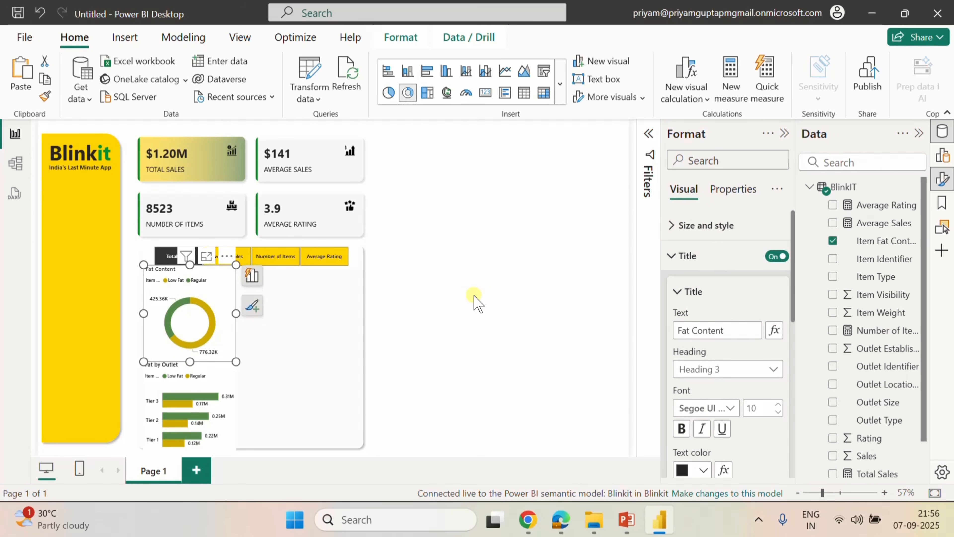
{"action": "left_click", "coordinate": [460, 276]}
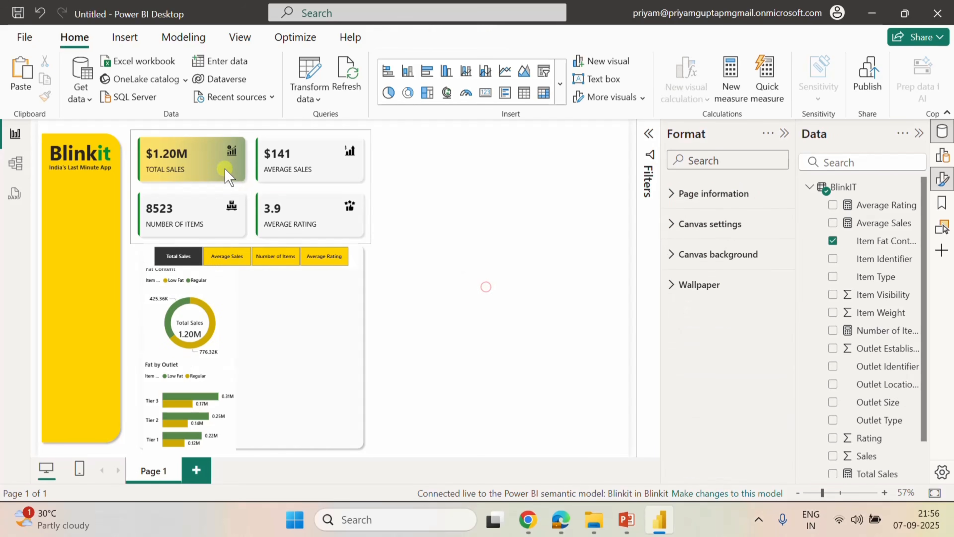
Move the four KPI cards up to the top edge of the report page.
{"action": "left_click", "coordinate": [138, 144]}
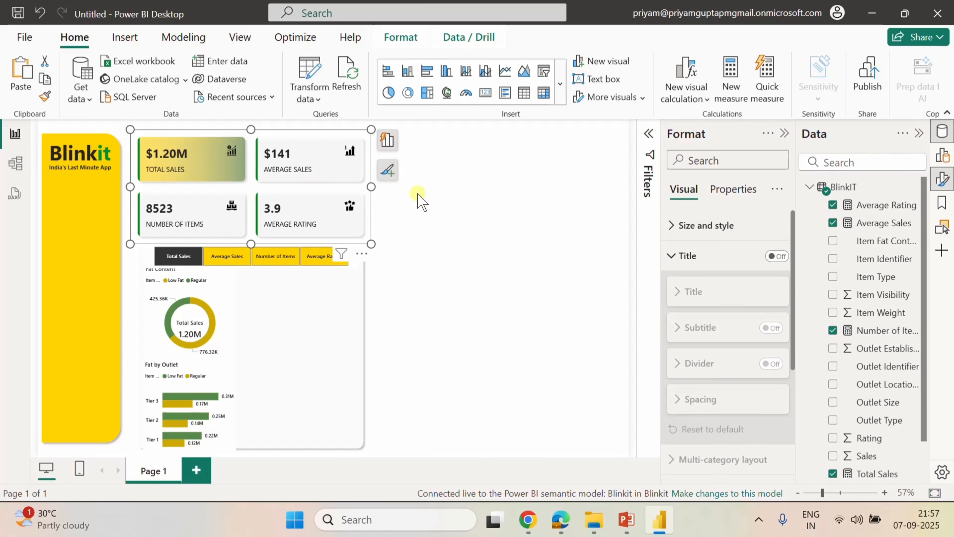
{"action": "left_click_drag", "start_coordinate": [136, 136], "coordinate": [137, 129]}
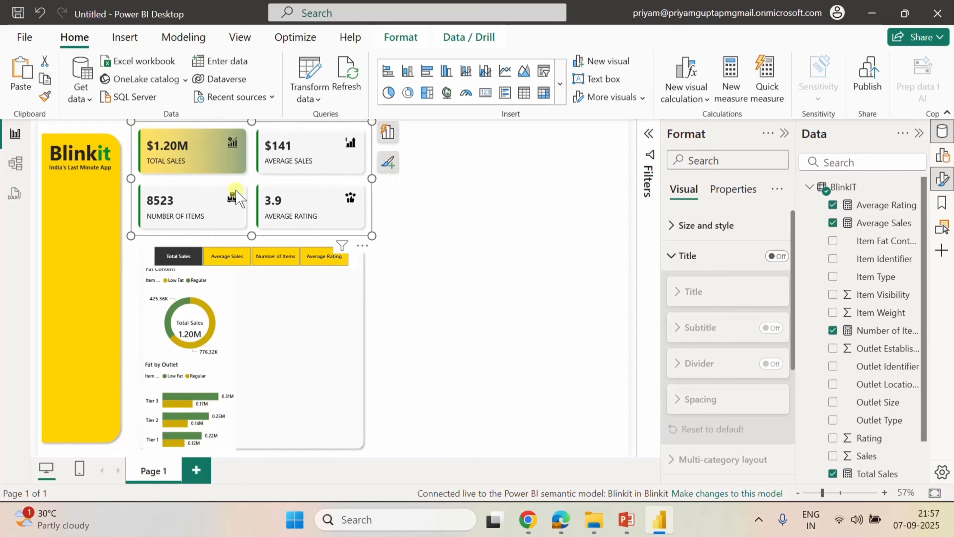
{"action": "left_click", "coordinate": [423, 198]}
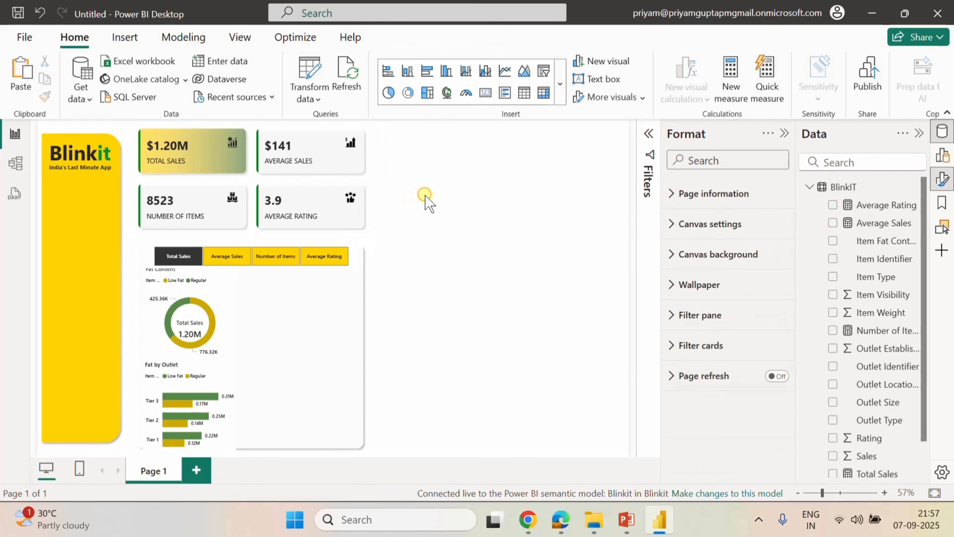
Nudge the background panel further up until it sits close beneath the KPI cards.
{"action": "left_click", "coordinate": [137, 248]}
{"action": "key", "text": "Up"}
{"action": "key", "text": "Up"}
{"action": "key", "text": "Up"}
{"action": "key", "text": "Up"}
{"action": "key", "text": "Up"}
{"action": "key", "text": "Up"}
{"action": "key", "text": "Up"}
{"action": "key", "text": "Up"}
{"action": "key", "text": "Up"}
{"action": "key", "text": "Up"}
{"action": "key", "text": "Up"}
{"action": "key", "text": "Up"}
{"action": "key", "text": "Up"}
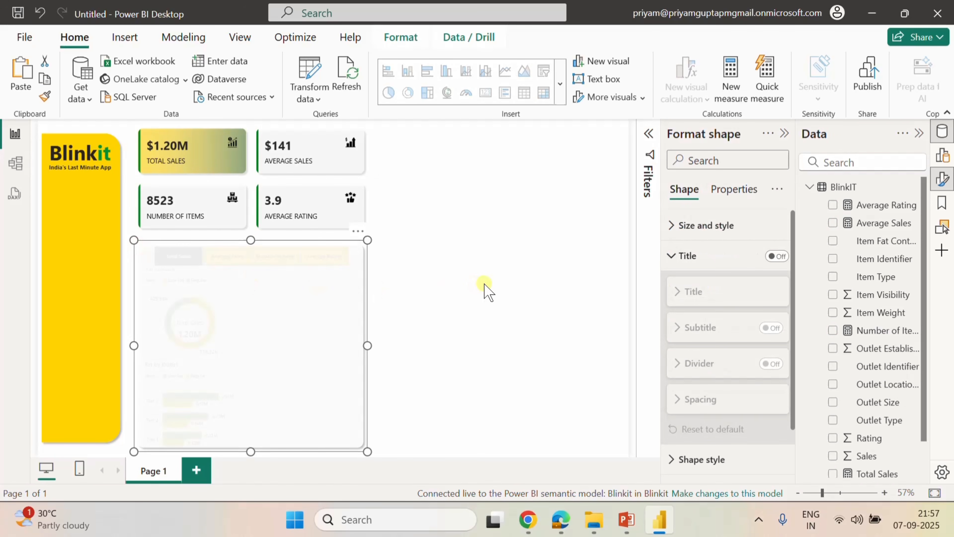
{"action": "key", "text": "Up"}
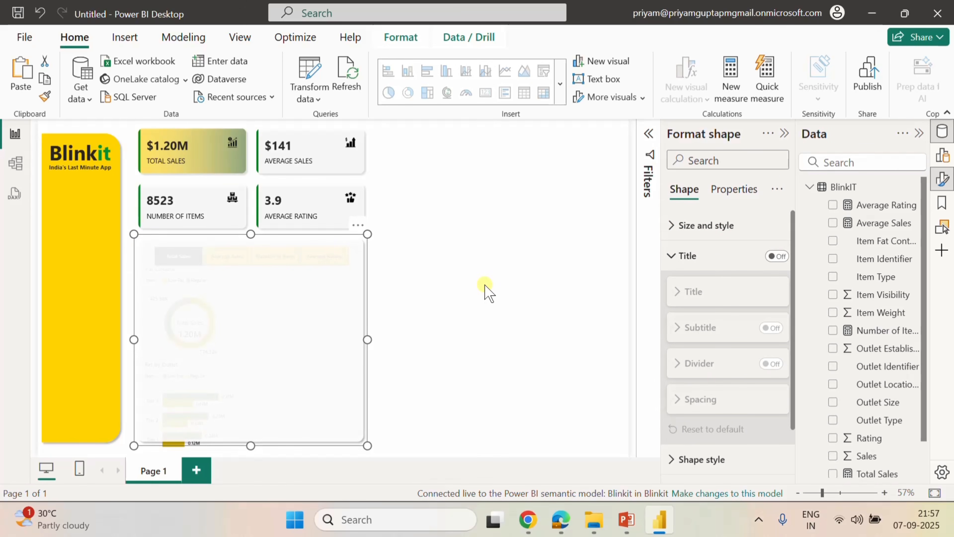
{"action": "left_click", "coordinate": [485, 285]}
Nudge the measure slicer further up to fit the raised background panel and clear the Fat Content title.
{"action": "left_click", "coordinate": [147, 250]}
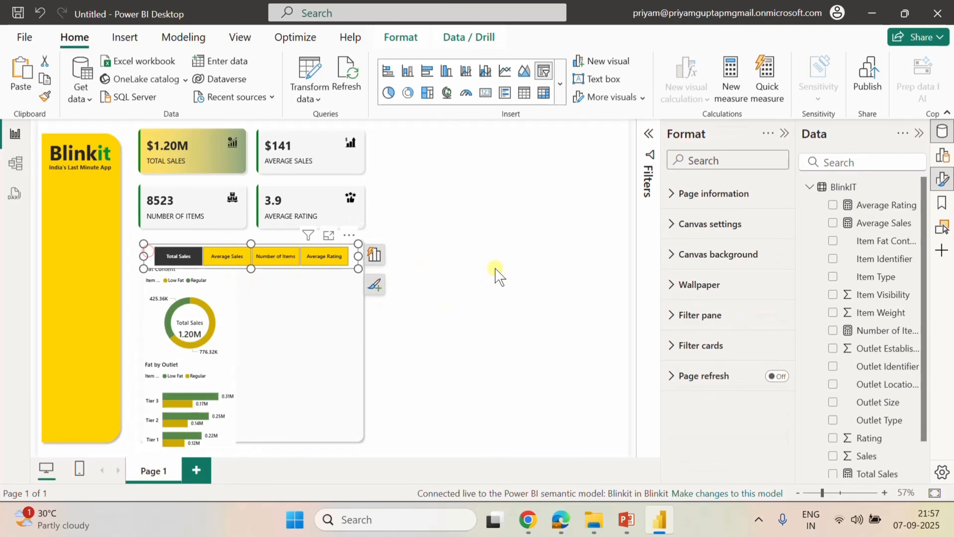
{"action": "key", "text": "Up"}
{"action": "key", "text": "Up"}
{"action": "key", "text": "Up"}
{"action": "key", "text": "Up"}
{"action": "key", "text": "Up"}
{"action": "key", "text": "Up"}
{"action": "key", "text": "Up"}
{"action": "key", "text": "Up"}
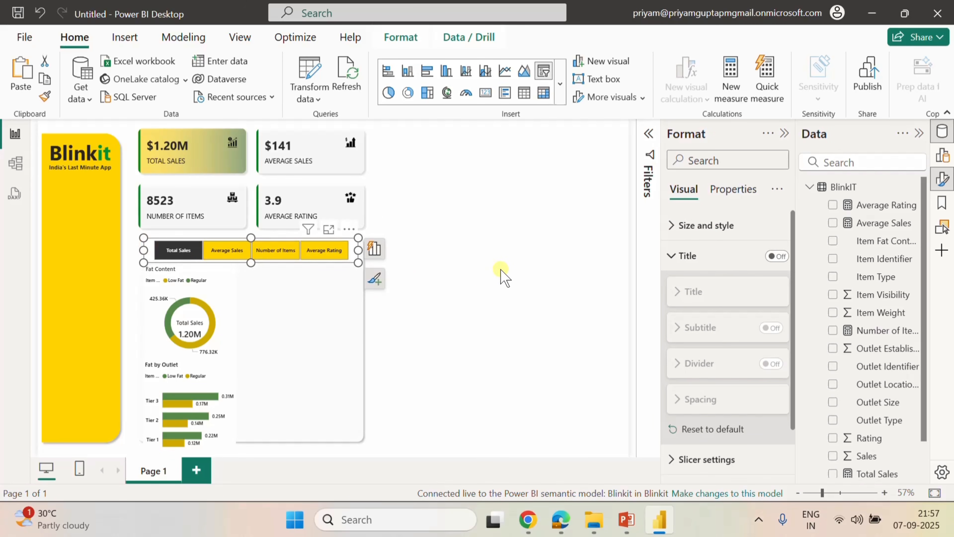
{"action": "key", "text": "Up"}
{"action": "key", "text": "Up"}
{"action": "left_click", "coordinate": [501, 271]}
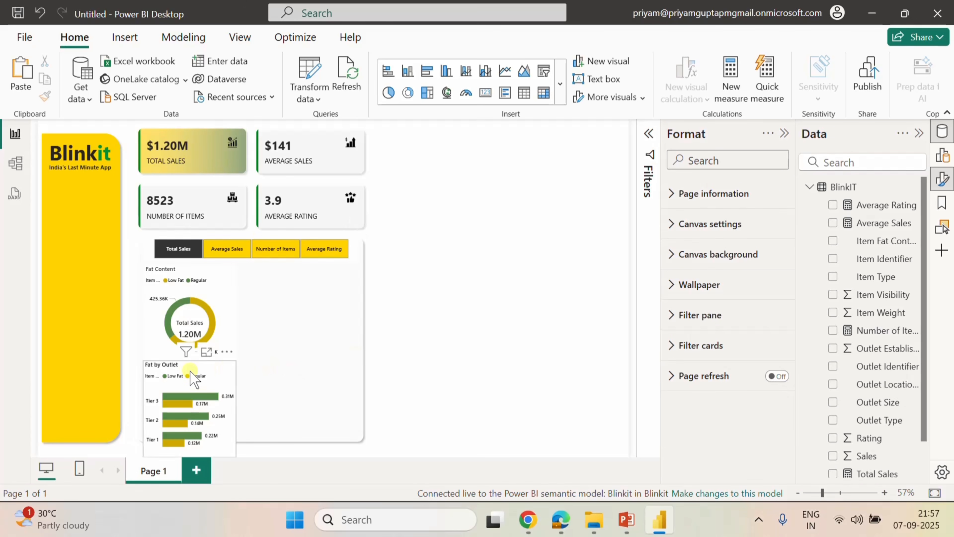
Extend the background panel's bottom edge downward so it covers the full bar chart.
{"action": "left_click", "coordinate": [317, 417]}
{"action": "left_click_drag", "start_coordinate": [248, 446], "coordinate": [251, 454]}
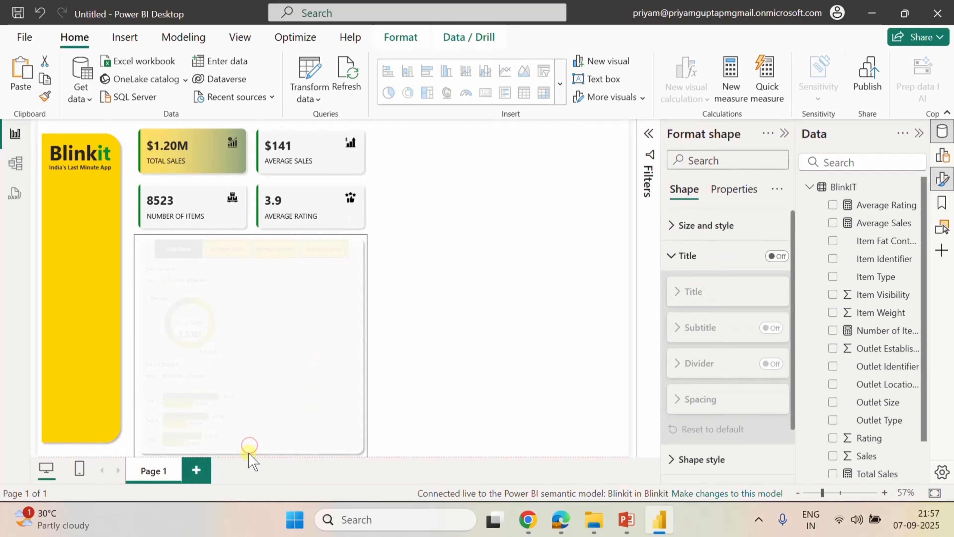
{"action": "left_click", "coordinate": [479, 346]}
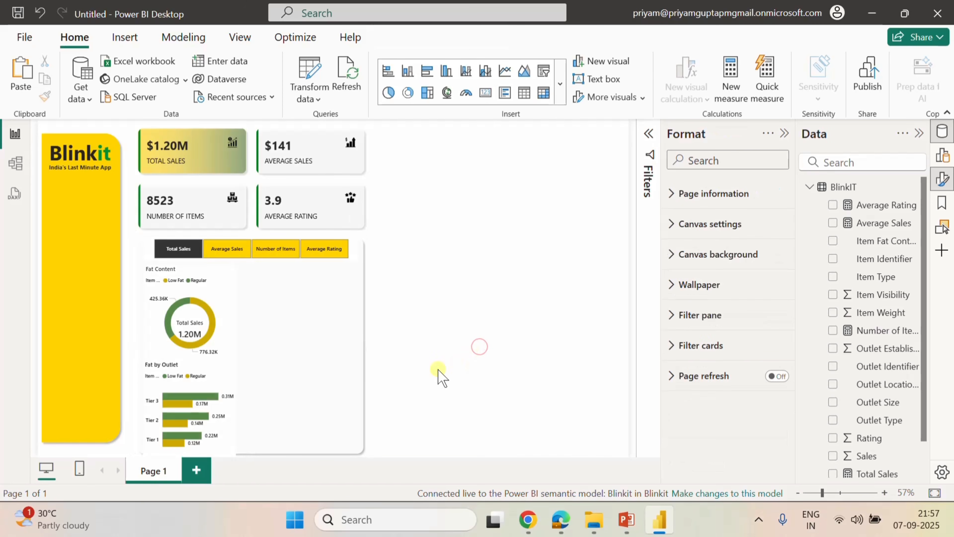
Nudge the Fat Content donut chart up a little further towards the measure slicer.
{"action": "left_click", "coordinate": [228, 380]}
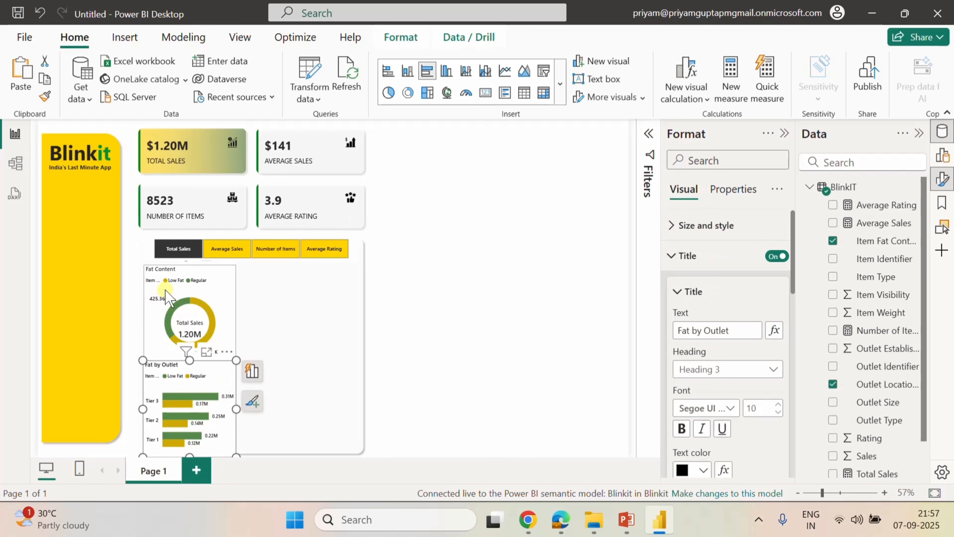
{"action": "left_click", "coordinate": [148, 269]}
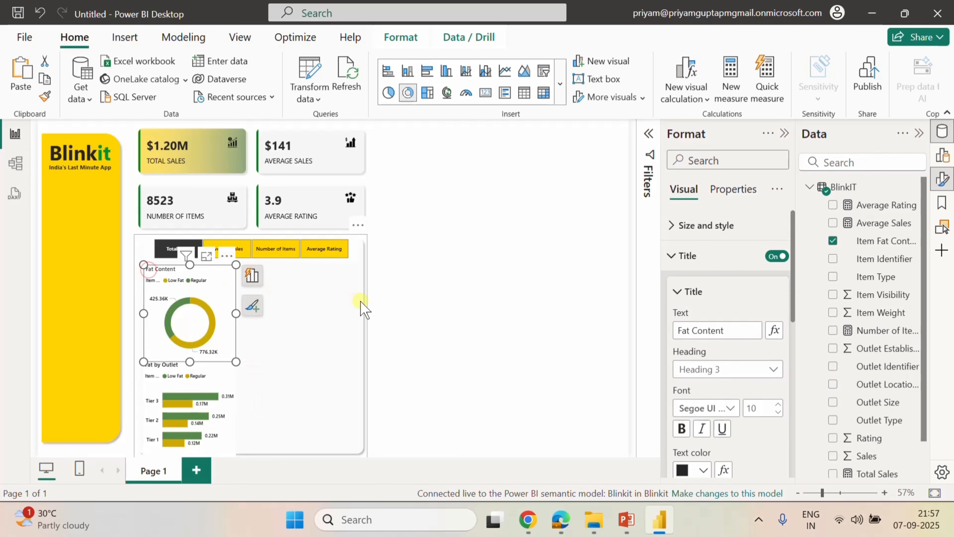
{"action": "key", "text": "Up"}
{"action": "key", "text": "Up"}
{"action": "key", "text": "Up"}
{"action": "key", "text": "Up"}
{"action": "key", "text": "Up"}
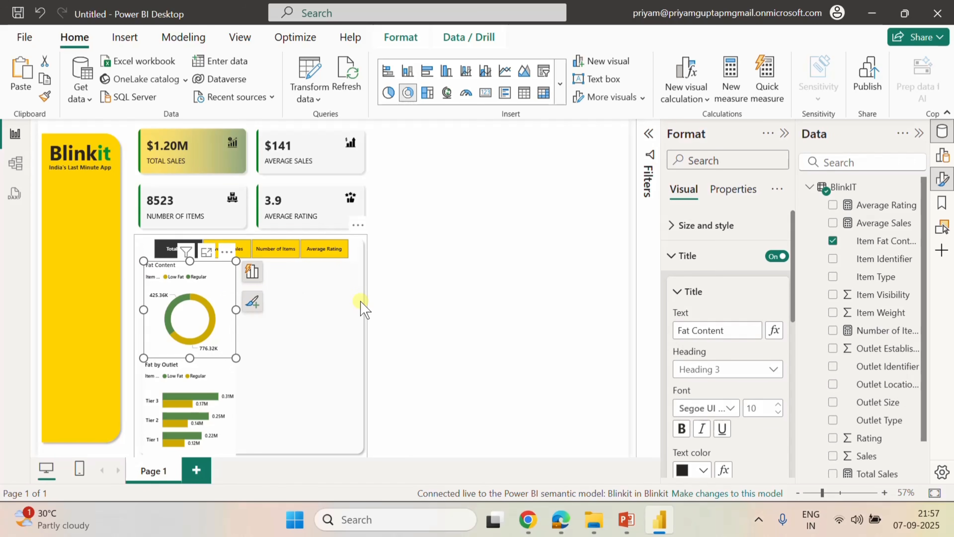
{"action": "left_click", "coordinate": [320, 359]}
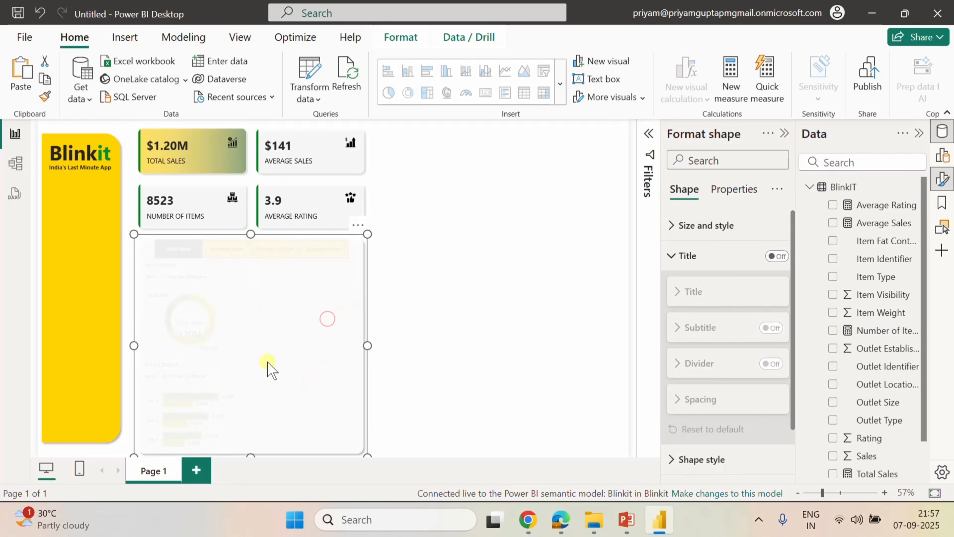
{"action": "left_click", "coordinate": [506, 299]}
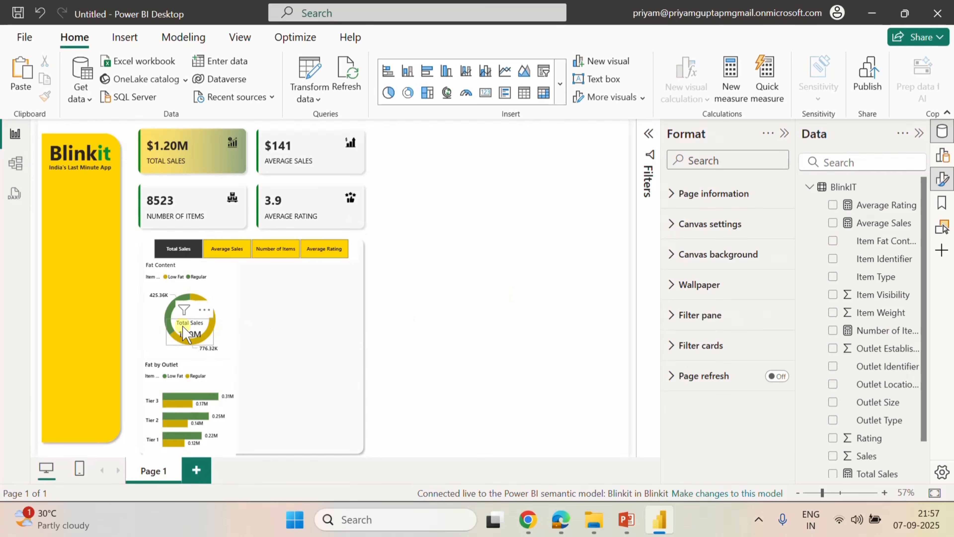
Nudge the Total Sales card up until it sits centred inside the Fat Content donut ring.
{"action": "left_click", "coordinate": [190, 321]}
{"action": "key", "text": "Up"}
{"action": "key", "text": "Up"}
{"action": "key", "text": "Up"}
{"action": "key", "text": "Up"}
{"action": "key", "text": "Up"}
{"action": "key", "text": "Up"}
{"action": "key", "text": "Up"}
{"action": "key", "text": "Up"}
{"action": "key", "text": "Up"}
{"action": "key", "text": "Up"}
{"action": "key", "text": "Up"}
{"action": "key", "text": "Up"}
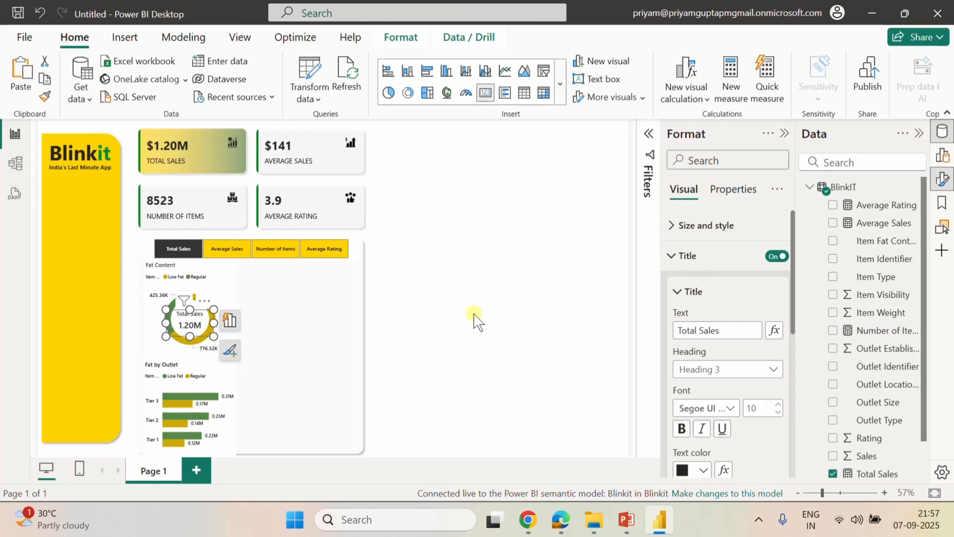
{"action": "left_click", "coordinate": [477, 316]}
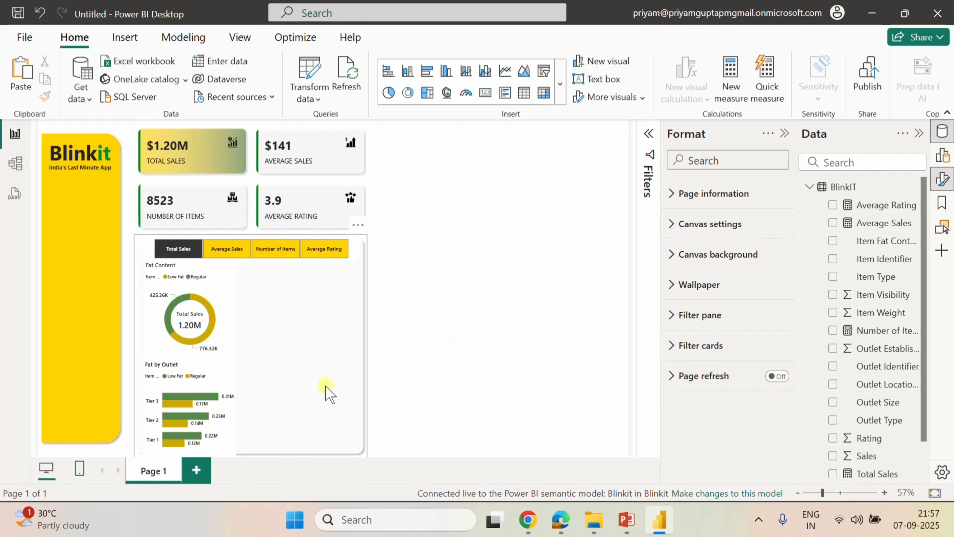
{"action": "left_click", "coordinate": [325, 390]}
{"action": "left_click", "coordinate": [496, 327]}
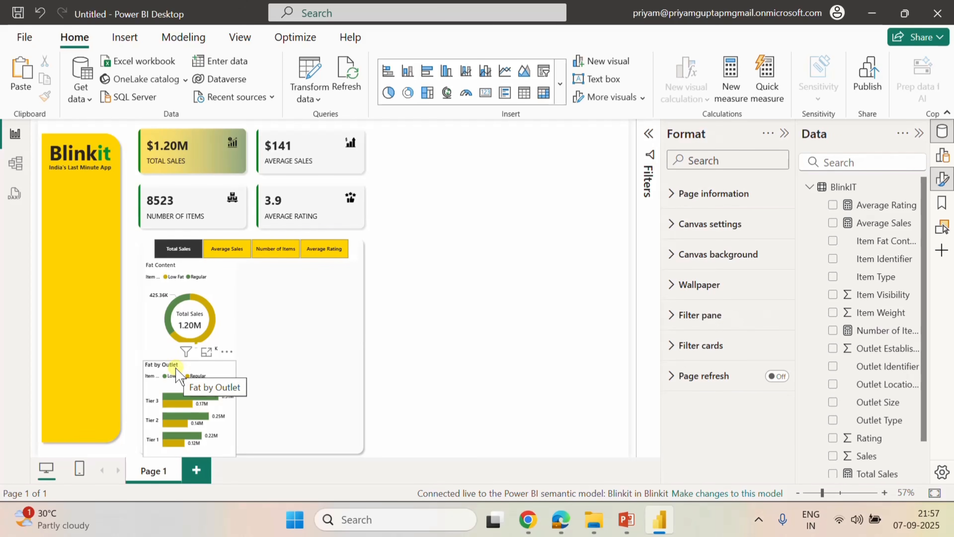
Shorten the Fat by Outlet bar chart from its bottom edge so it fits inside the background panel.
{"action": "left_click", "coordinate": [192, 447]}
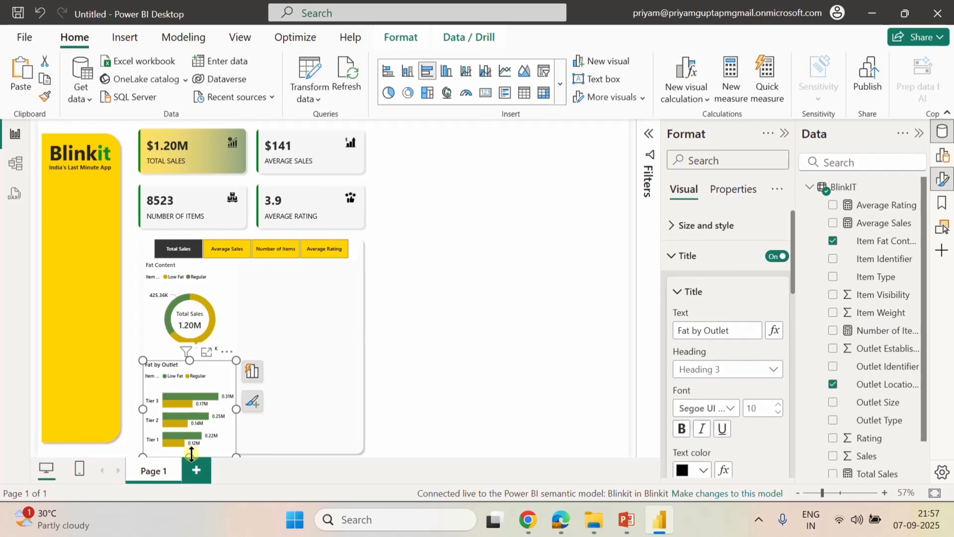
{"action": "left_click_drag", "start_coordinate": [191, 454], "coordinate": [190, 446]}
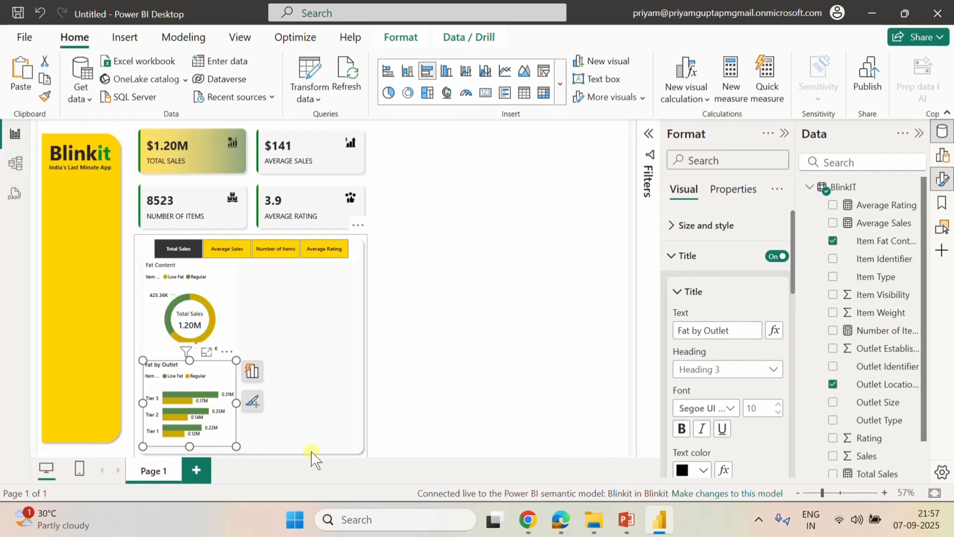
{"action": "left_click", "coordinate": [478, 357]}
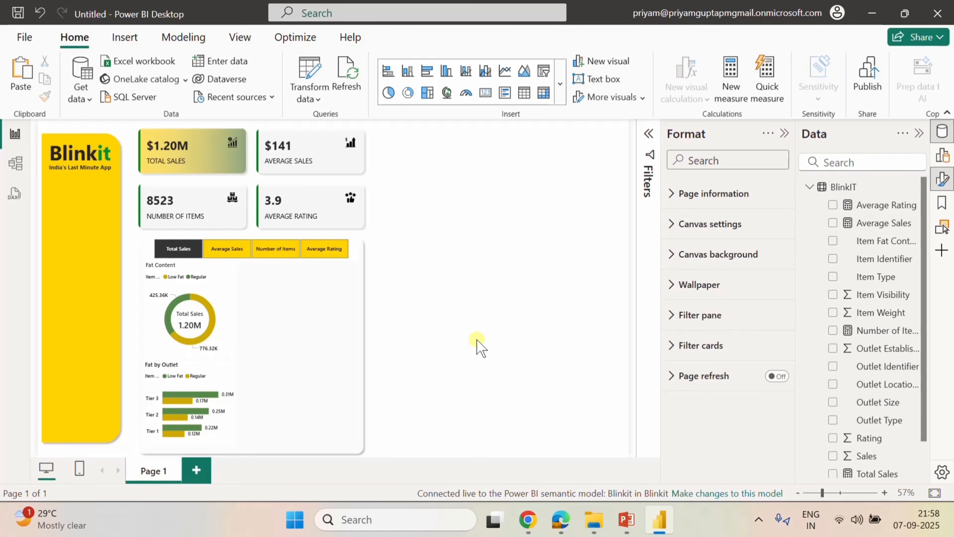
Test the measure slicer with Average Sales, Number of Items and Average Rating, and return it to Total Sales.
{"action": "left_click", "coordinate": [226, 258]}
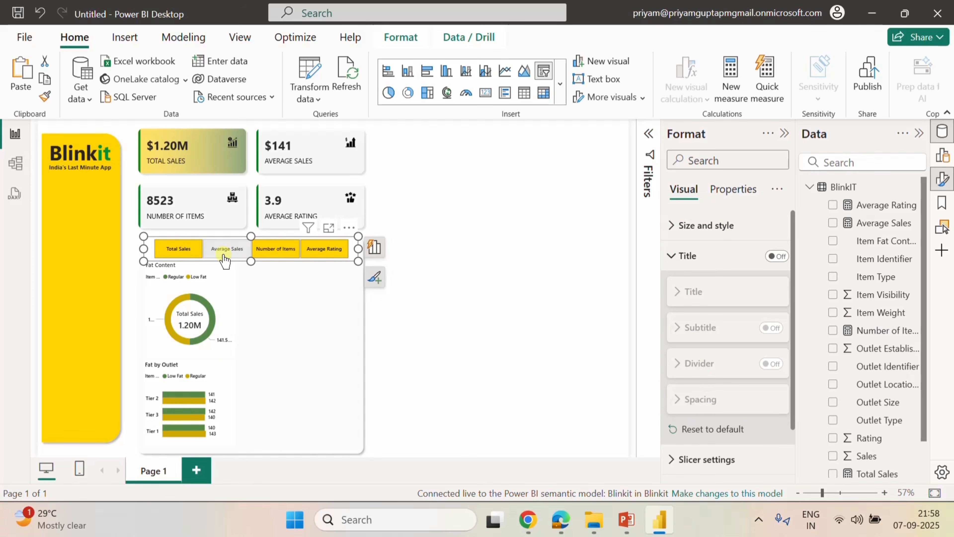
{"action": "left_click", "coordinate": [265, 254]}
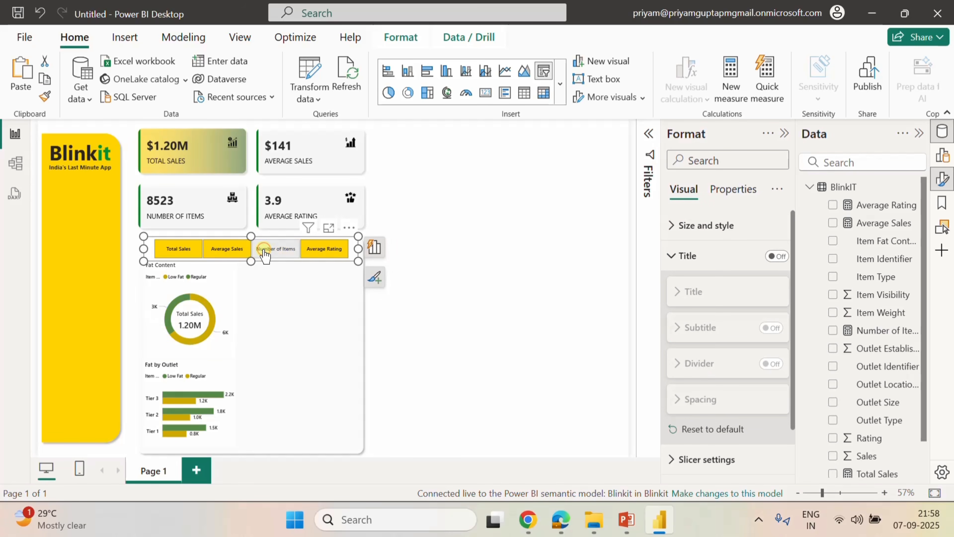
{"action": "left_click", "coordinate": [332, 253]}
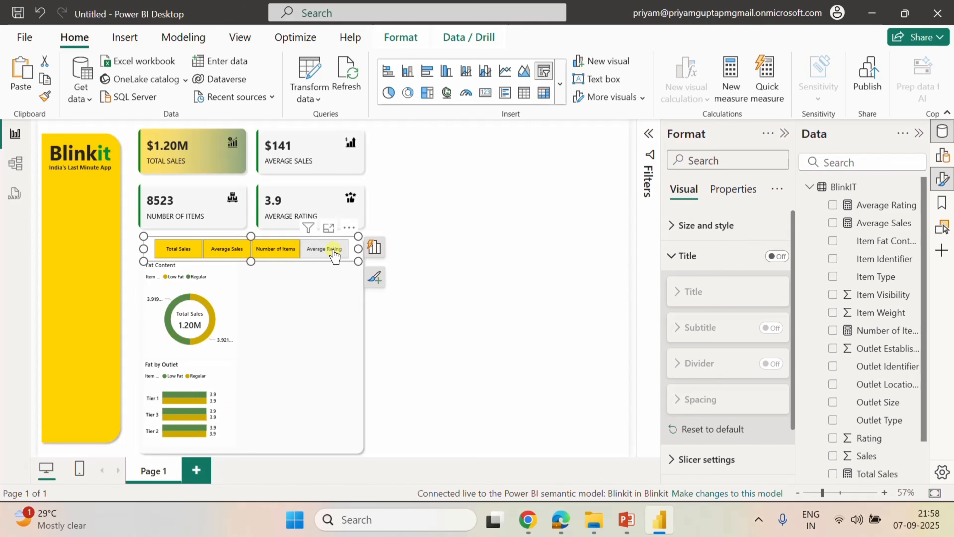
{"action": "left_click", "coordinate": [173, 249]}
{"action": "left_click", "coordinate": [500, 269]}
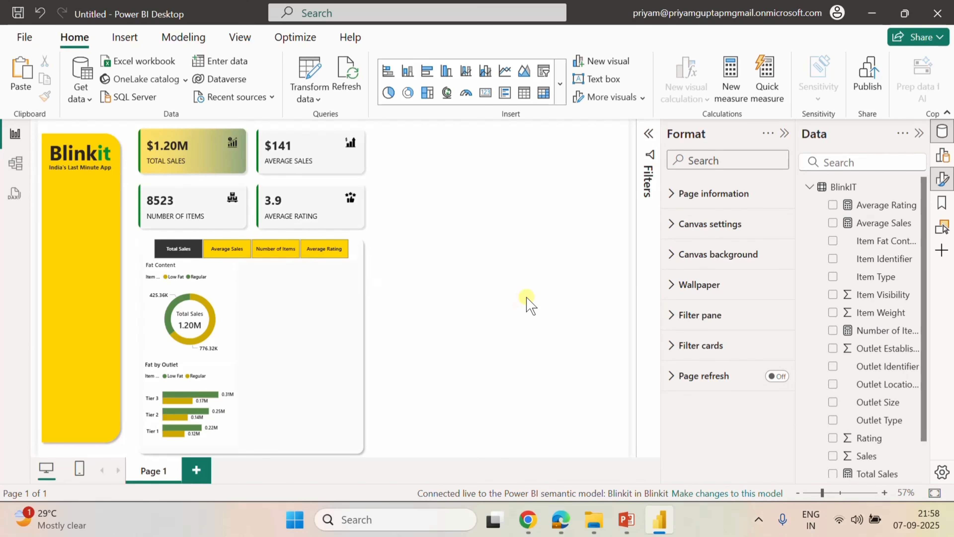
Check the granular requirements slide in the PowerPoint Business Requirement Document and return to the Power BI report.
{"action": "mouse_move", "coordinate": [629, 527]}
{"action": "left_click", "coordinate": [682, 447]}
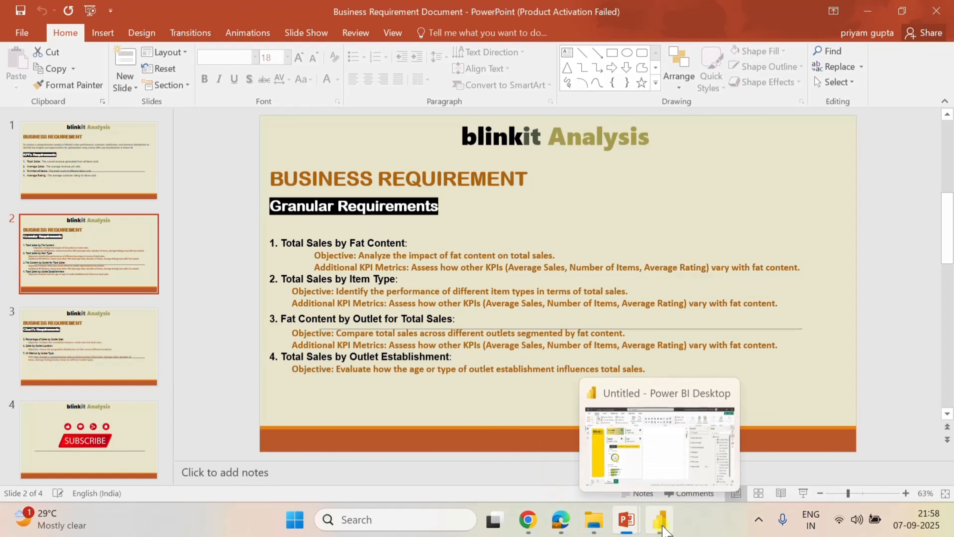
{"action": "left_click", "coordinate": [659, 519]}
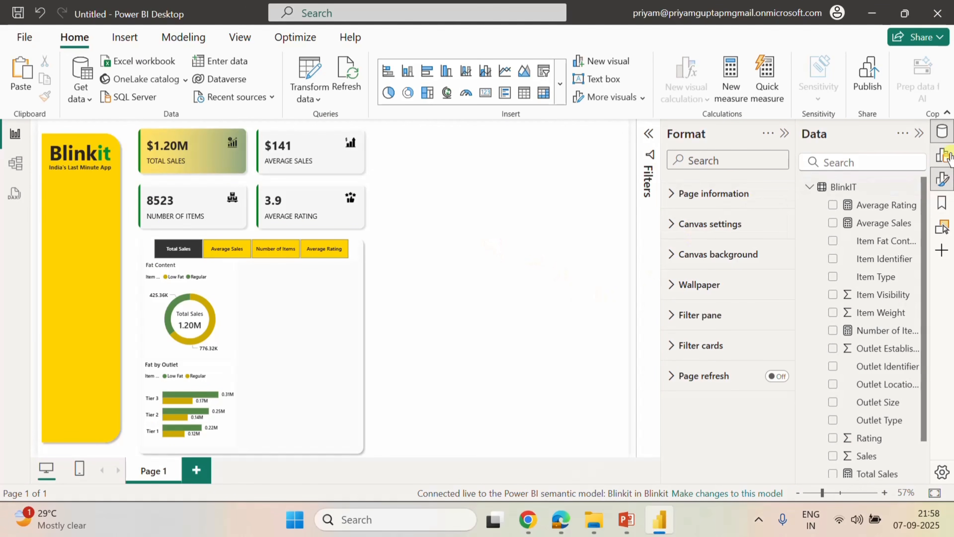
Add a stacked bar chart beside the background panel and resize it to match the panel's height below the KPI cards.
{"action": "left_click", "coordinate": [944, 157]}
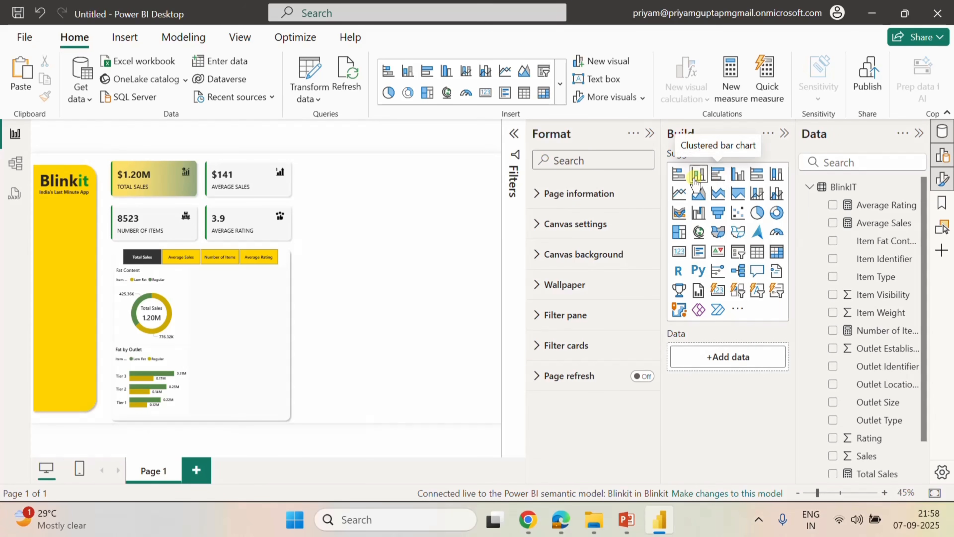
{"action": "left_click", "coordinate": [678, 174]}
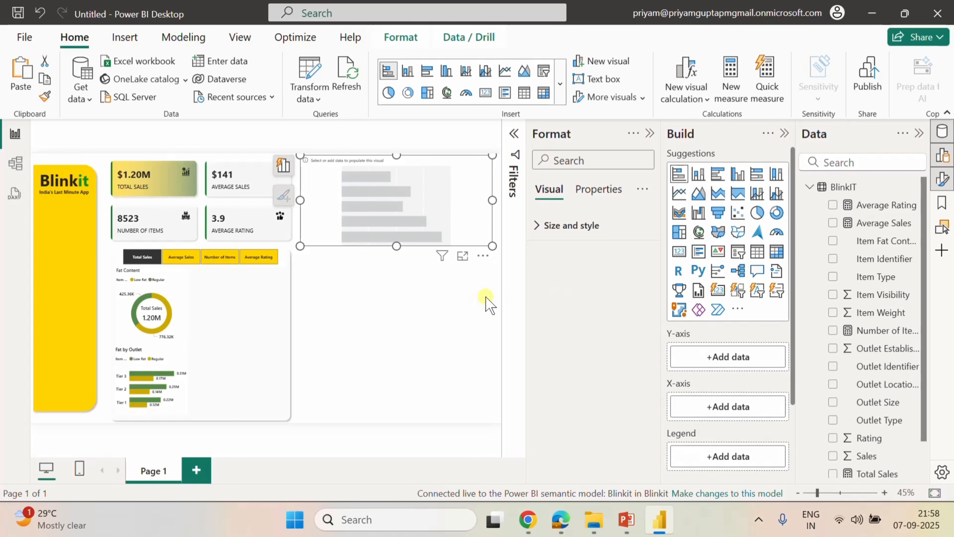
{"action": "left_click_drag", "start_coordinate": [392, 244], "coordinate": [397, 414]}
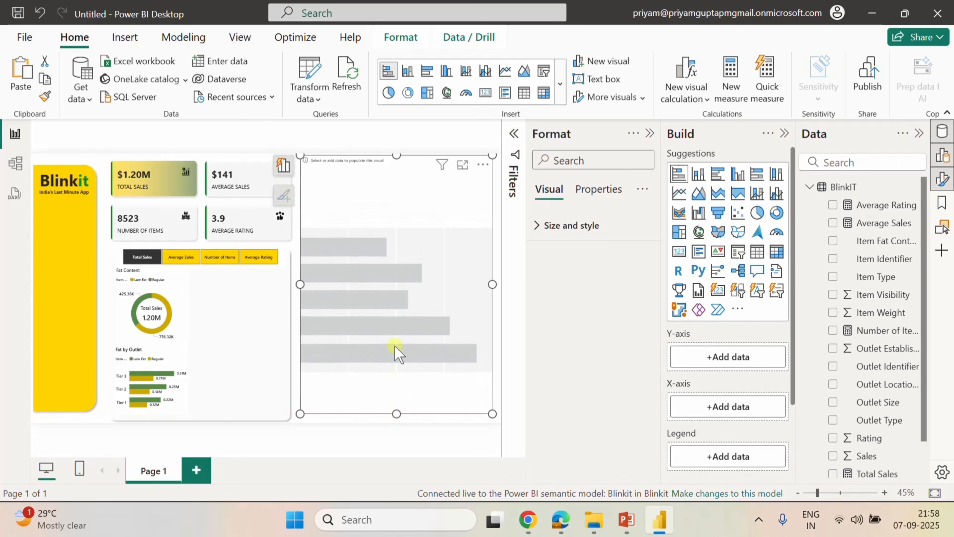
{"action": "left_click_drag", "start_coordinate": [496, 287], "coordinate": [481, 281]}
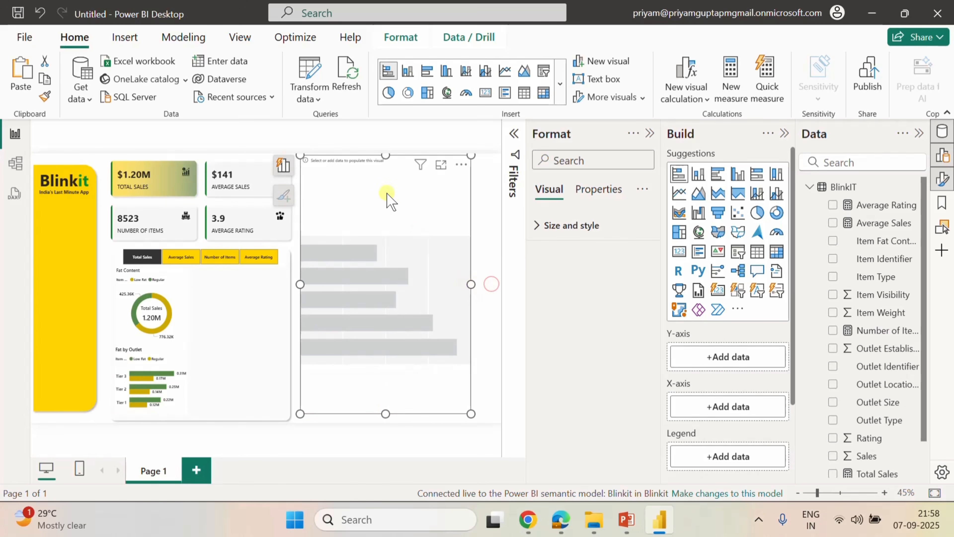
{"action": "left_click_drag", "start_coordinate": [386, 154], "coordinate": [385, 246]}
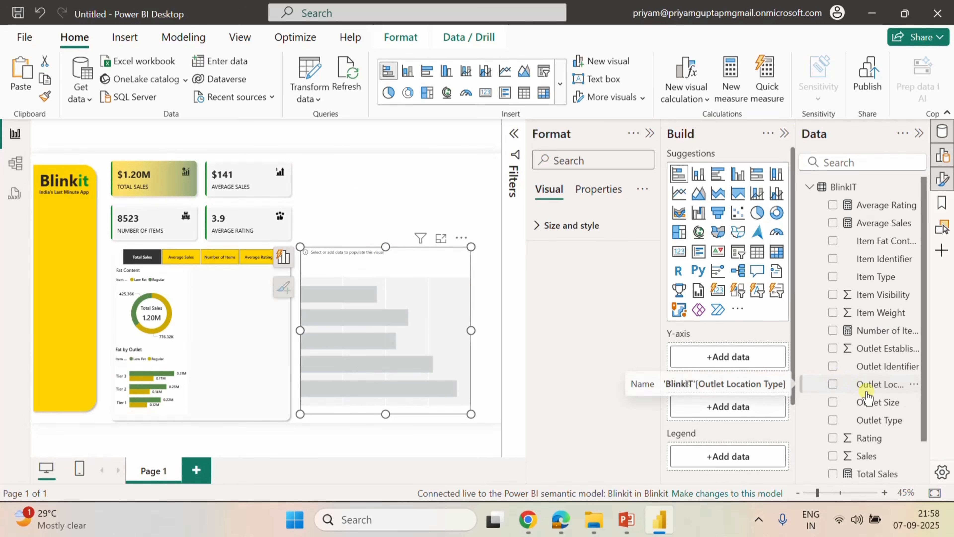
Assign Item Type to the new chart's Y-axis and Metrics to its X-axis, keeping the legend empty.
{"action": "scroll", "coordinate": [867, 394], "scroll_direction": "down", "scroll_amount": 2}
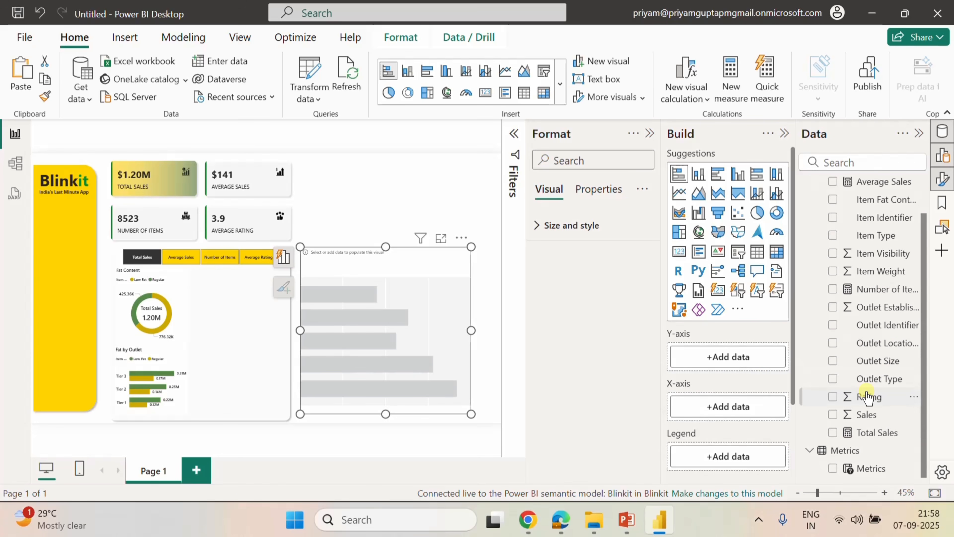
{"action": "scroll", "coordinate": [884, 366], "scroll_direction": "up", "scroll_amount": 2}
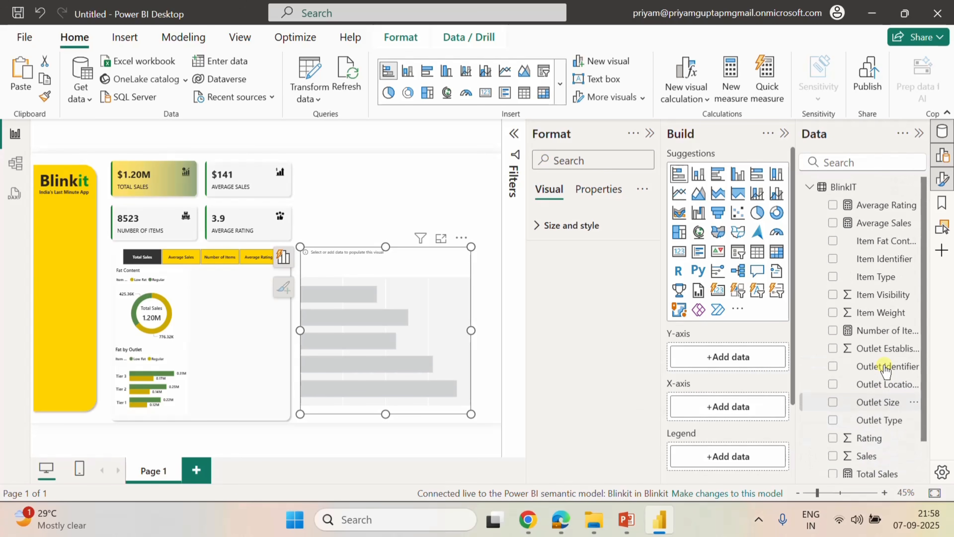
{"action": "left_click", "coordinate": [832, 276]}
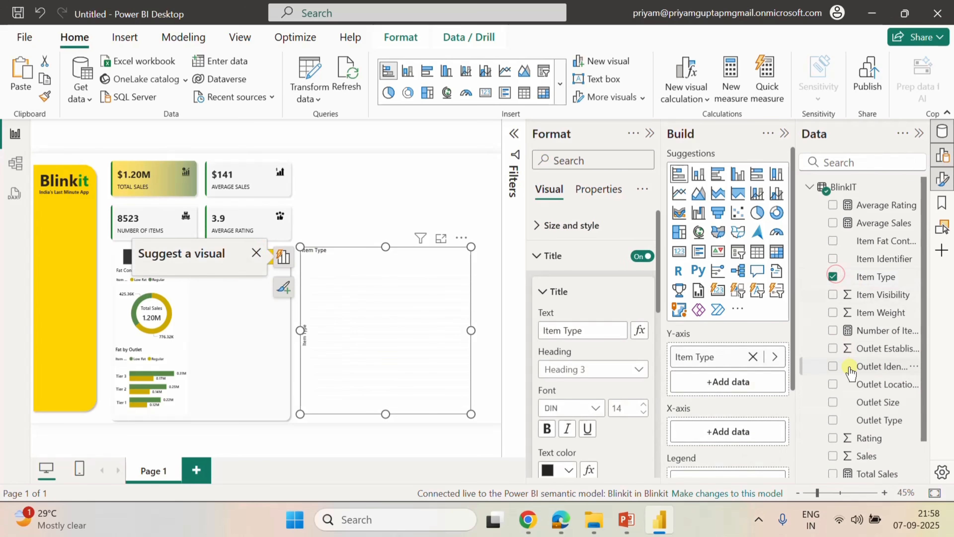
{"action": "scroll", "coordinate": [875, 443], "scroll_direction": "down", "scroll_amount": 2}
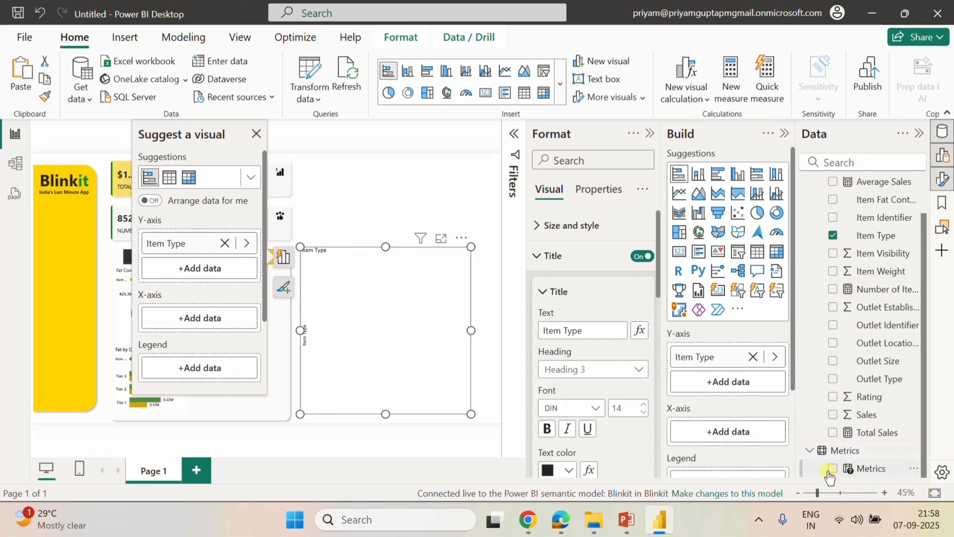
{"action": "left_click", "coordinate": [832, 468]}
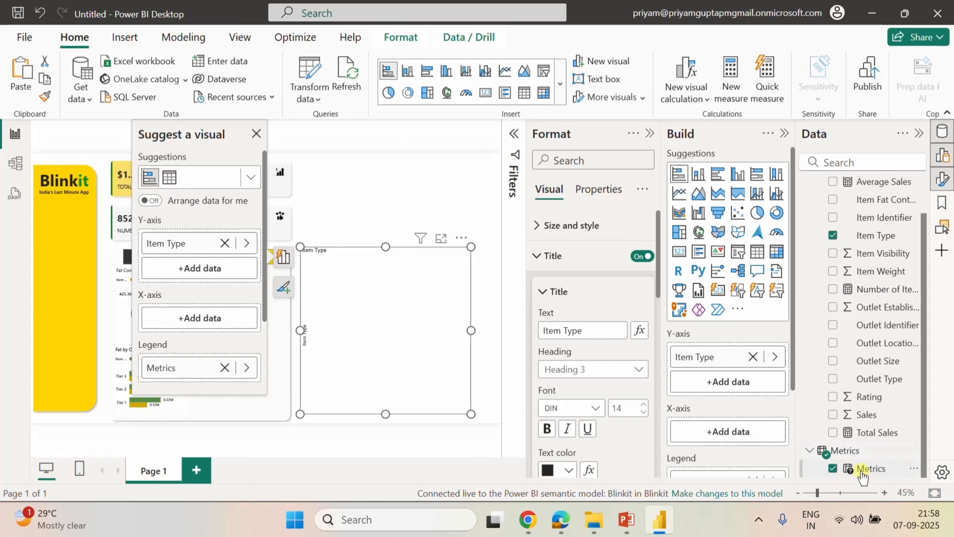
{"action": "left_click_drag", "start_coordinate": [864, 469], "coordinate": [741, 431]}
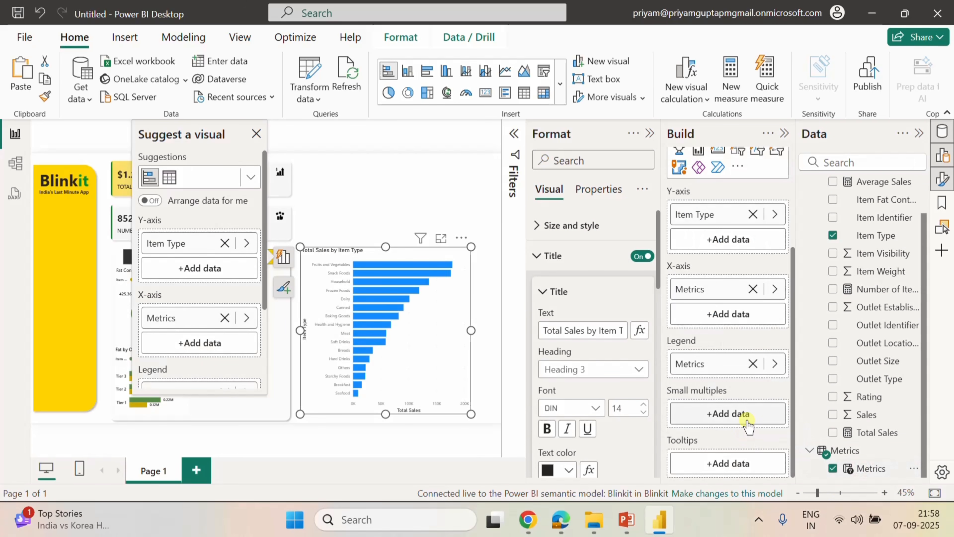
{"action": "scroll", "coordinate": [744, 428], "scroll_direction": "up", "scroll_amount": 2}
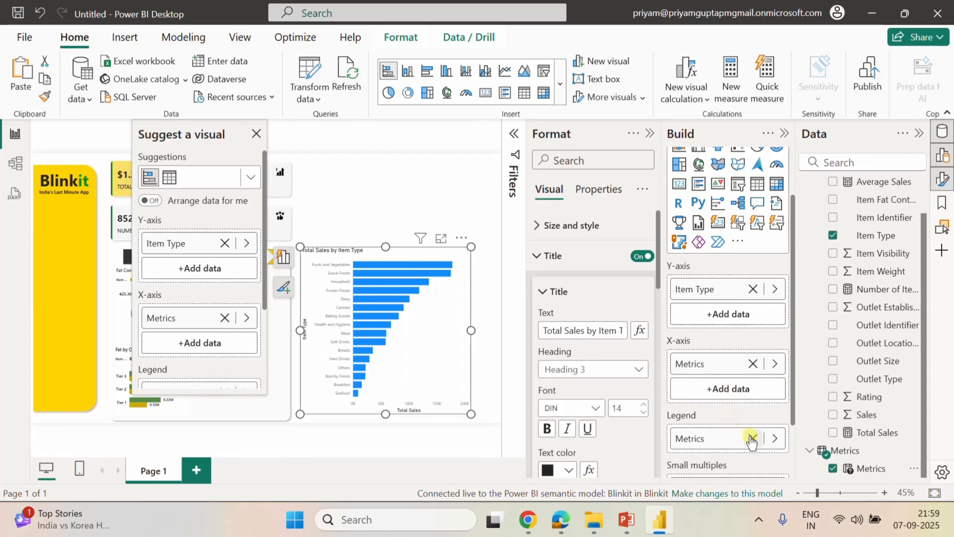
{"action": "left_click", "coordinate": [752, 436]}
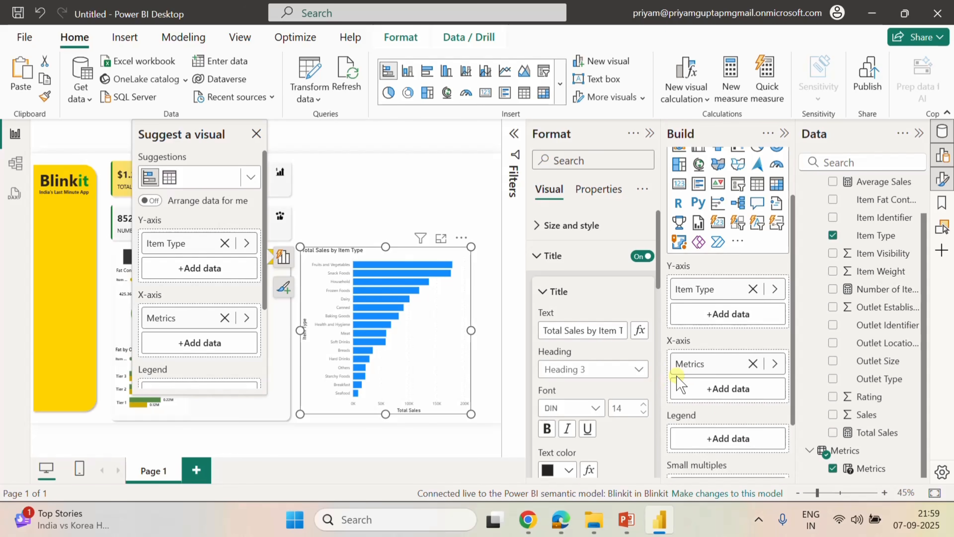
{"action": "left_click", "coordinate": [784, 133]}
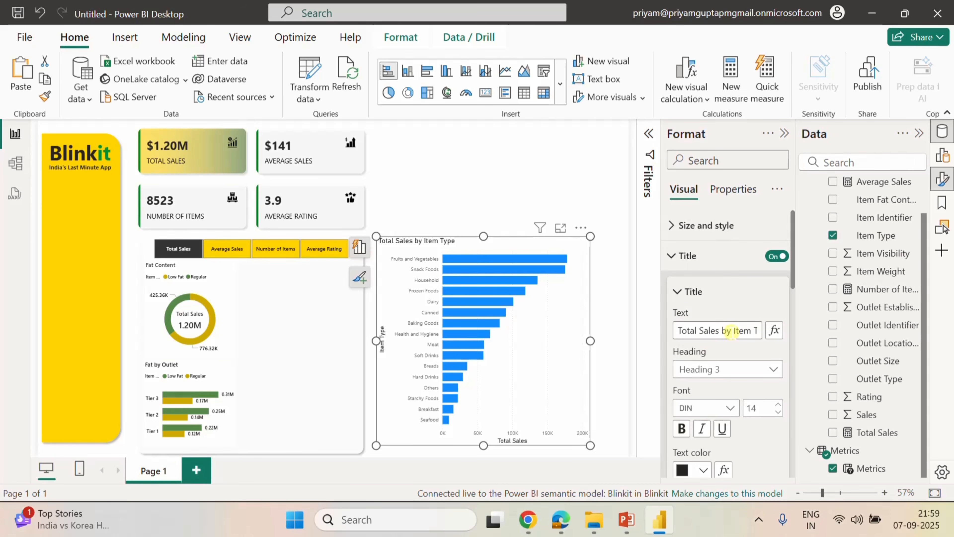
Shorten the new bar chart's title to Item Type and change its font to the Segoe UI style.
{"action": "left_click_drag", "start_coordinate": [731, 333], "coordinate": [642, 335]}
{"action": "key", "text": "BackSpace"}
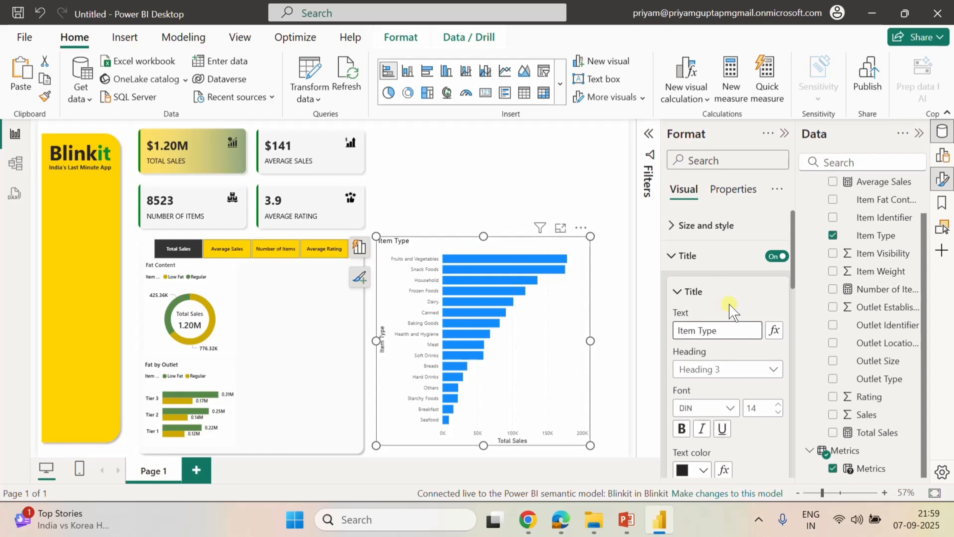
{"action": "left_click", "coordinate": [728, 410]}
{"action": "scroll", "coordinate": [714, 338], "scroll_direction": "down", "scroll_amount": 5}
{"action": "left_click", "coordinate": [711, 268]}
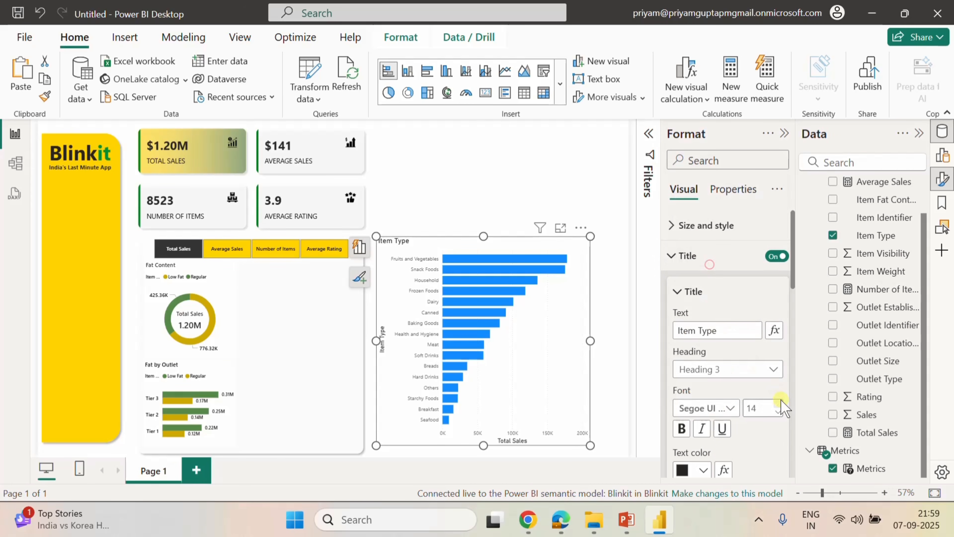
Set the Item Type chart title's font size to 10 and its text color to black.
{"action": "left_click", "coordinate": [778, 413]}
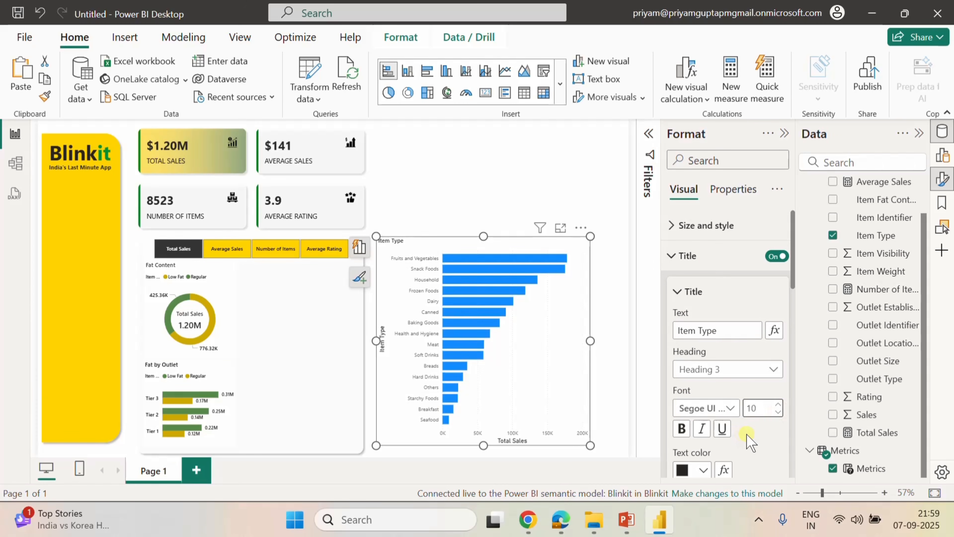
{"action": "scroll", "coordinate": [747, 406], "scroll_direction": "down", "scroll_amount": 4}
{"action": "left_click", "coordinate": [702, 323]}
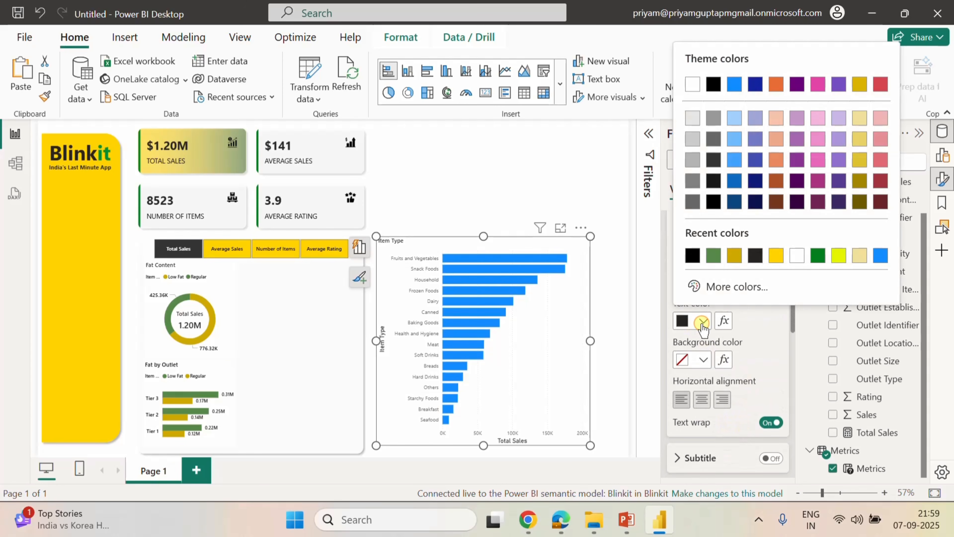
{"action": "left_click", "coordinate": [694, 256]}
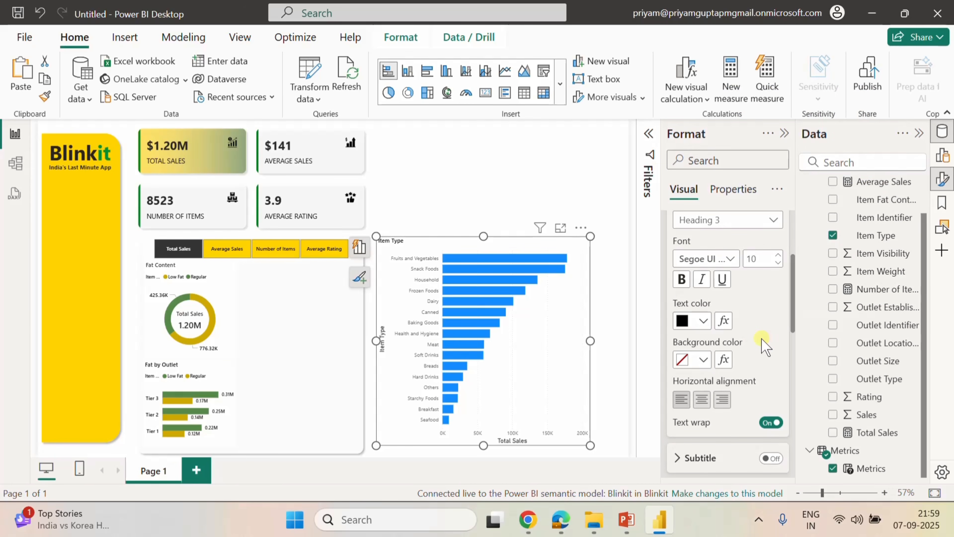
{"action": "scroll", "coordinate": [758, 341], "scroll_direction": "down", "scroll_amount": 6}
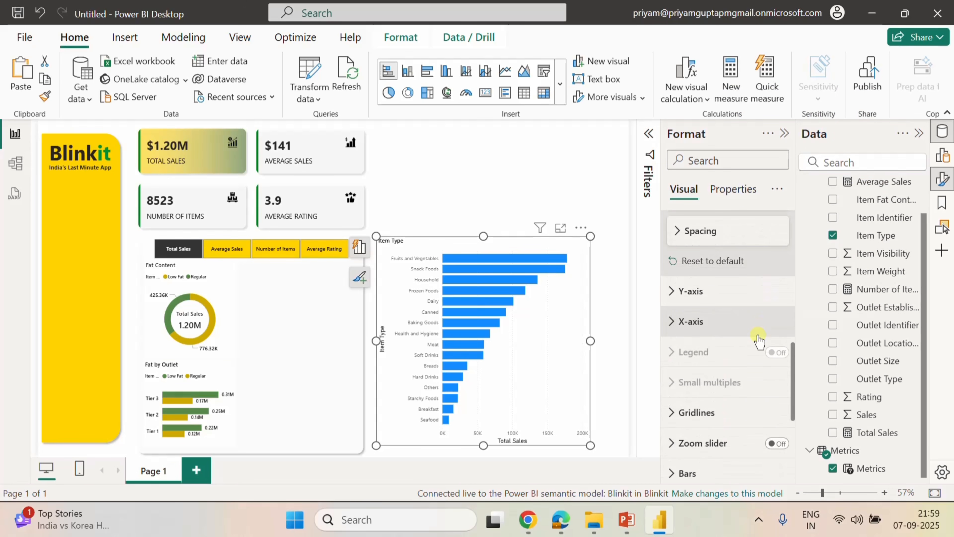
{"action": "scroll", "coordinate": [757, 340], "scroll_direction": "up", "scroll_amount": 2}
{"action": "scroll", "coordinate": [758, 340], "scroll_direction": "down", "scroll_amount": 7}
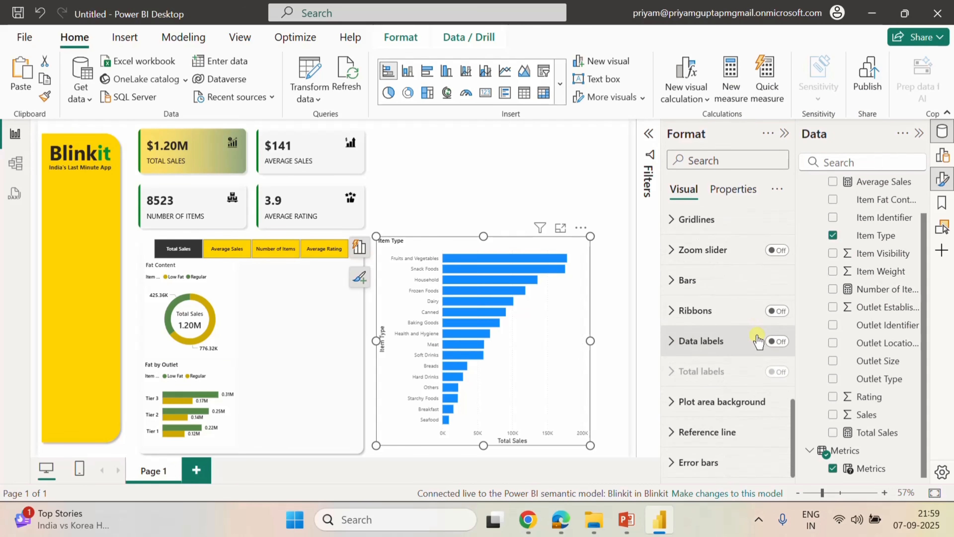
{"action": "scroll", "coordinate": [758, 340], "scroll_direction": "up", "scroll_amount": 7}
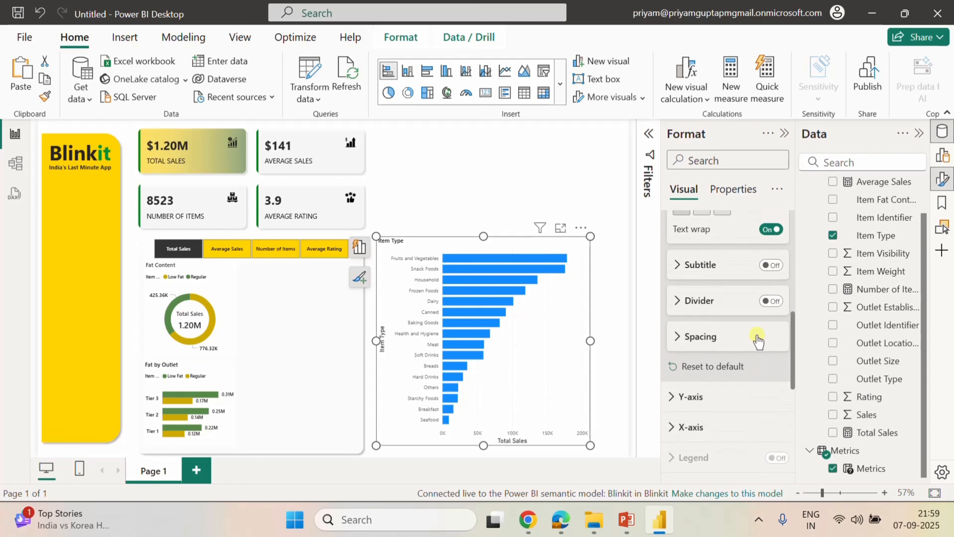
{"action": "scroll", "coordinate": [758, 340], "scroll_direction": "up", "scroll_amount": 2}
{"action": "scroll", "coordinate": [757, 340], "scroll_direction": "up", "scroll_amount": 6}
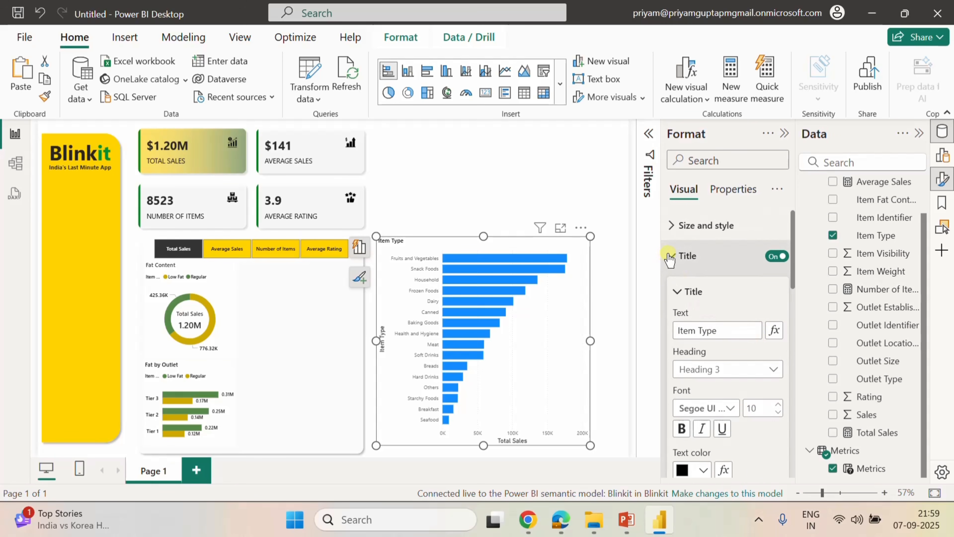
Turn off the Y-axis title on the Item Type bar chart.
{"action": "left_click", "coordinate": [669, 259]}
{"action": "left_click", "coordinate": [674, 289]}
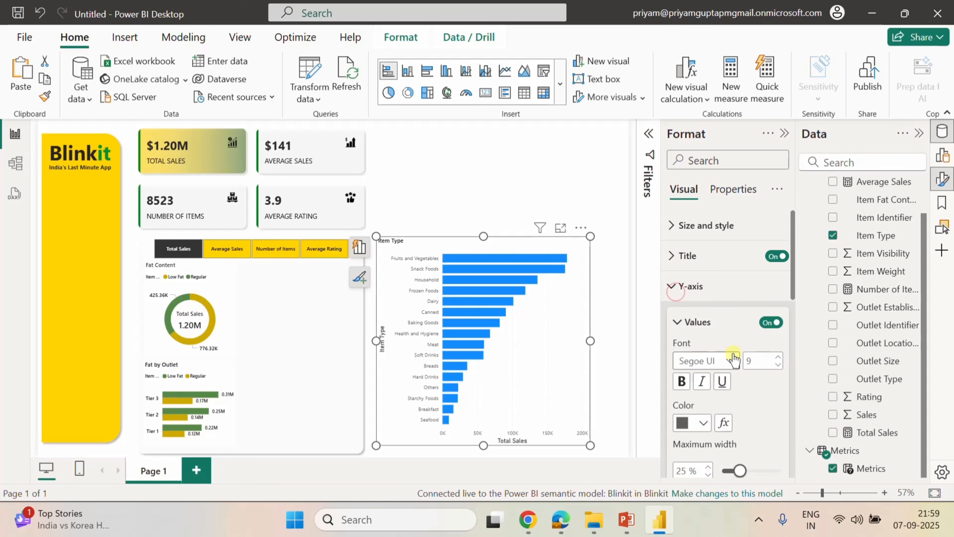
{"action": "scroll", "coordinate": [733, 359], "scroll_direction": "down", "scroll_amount": 2}
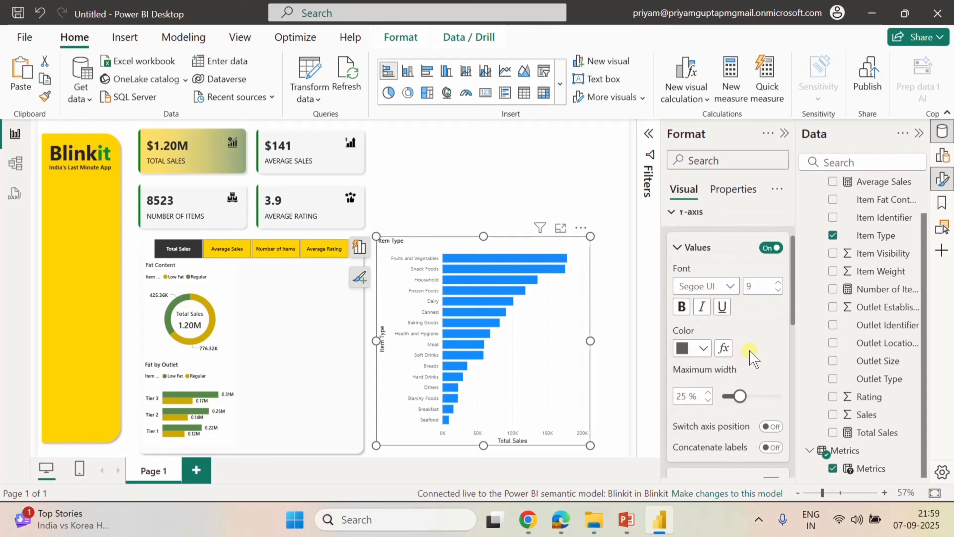
{"action": "scroll", "coordinate": [770, 387], "scroll_direction": "down", "scroll_amount": 4}
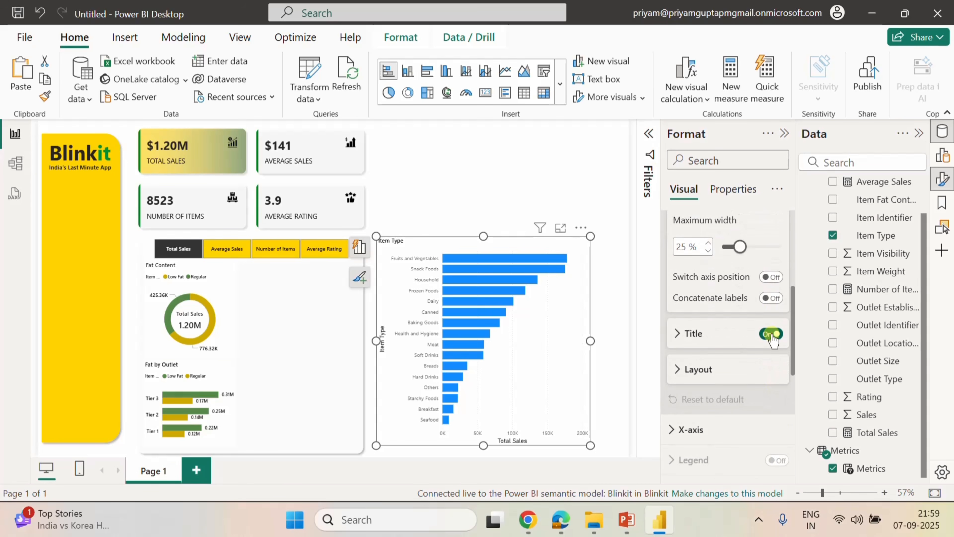
{"action": "left_click", "coordinate": [771, 333]}
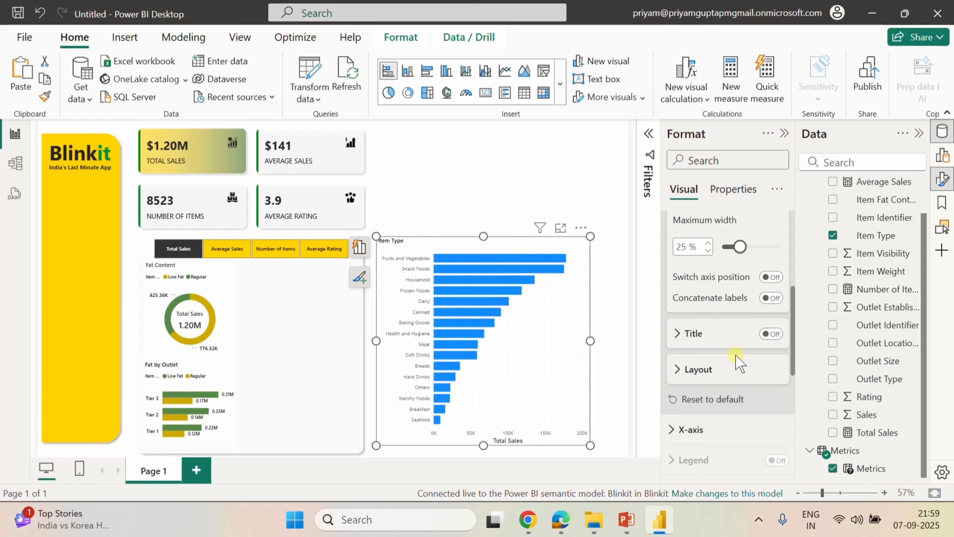
Turn off both the values and the title of the Item Type chart's X-axis.
{"action": "scroll", "coordinate": [735, 354], "scroll_direction": "down", "scroll_amount": 2}
{"action": "left_click", "coordinate": [723, 356]}
{"action": "scroll", "coordinate": [717, 387], "scroll_direction": "down", "scroll_amount": 3}
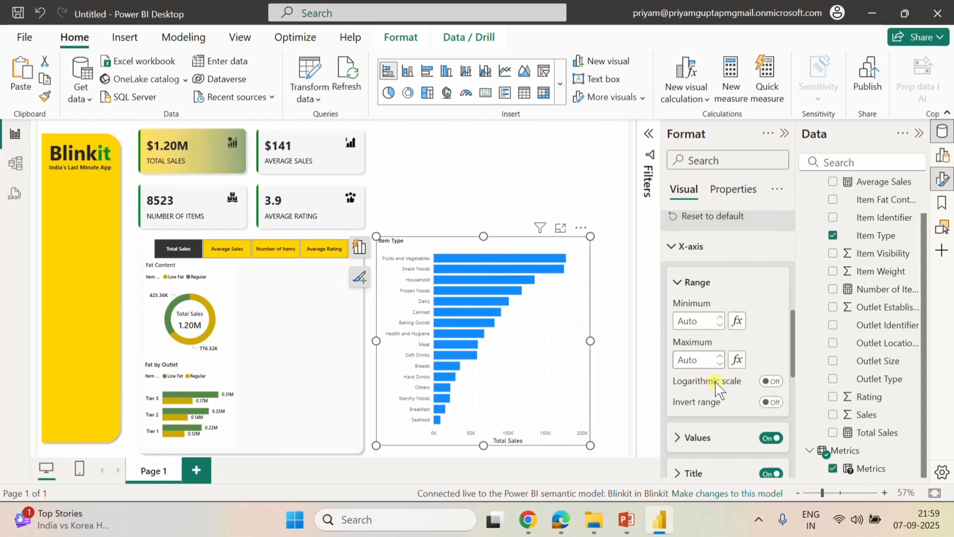
{"action": "scroll", "coordinate": [716, 383], "scroll_direction": "down", "scroll_amount": 3}
{"action": "left_click", "coordinate": [771, 322]}
{"action": "left_click", "coordinate": [770, 358]}
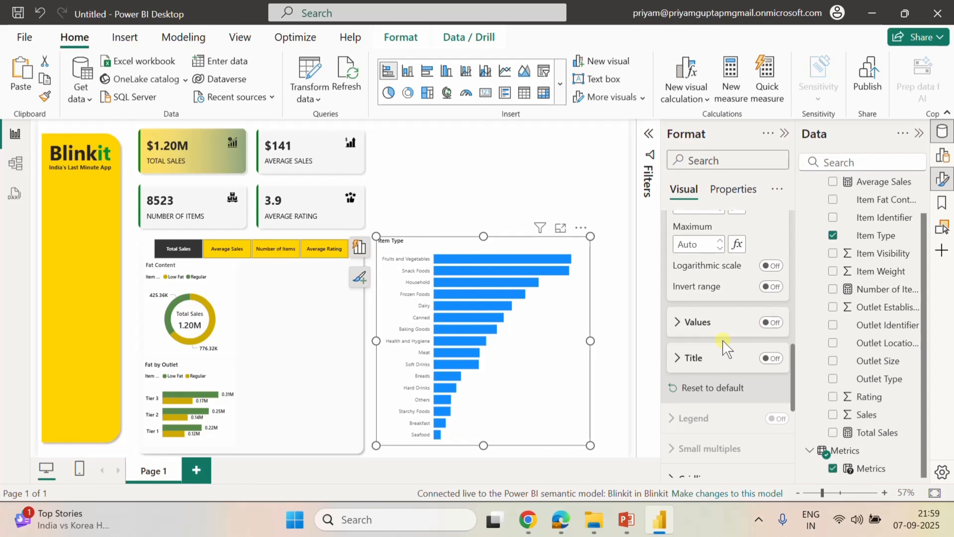
Change the Item Type chart's bar color to the dark gold used in the Fat Content chart.
{"action": "scroll", "coordinate": [725, 342], "scroll_direction": "down", "scroll_amount": 5}
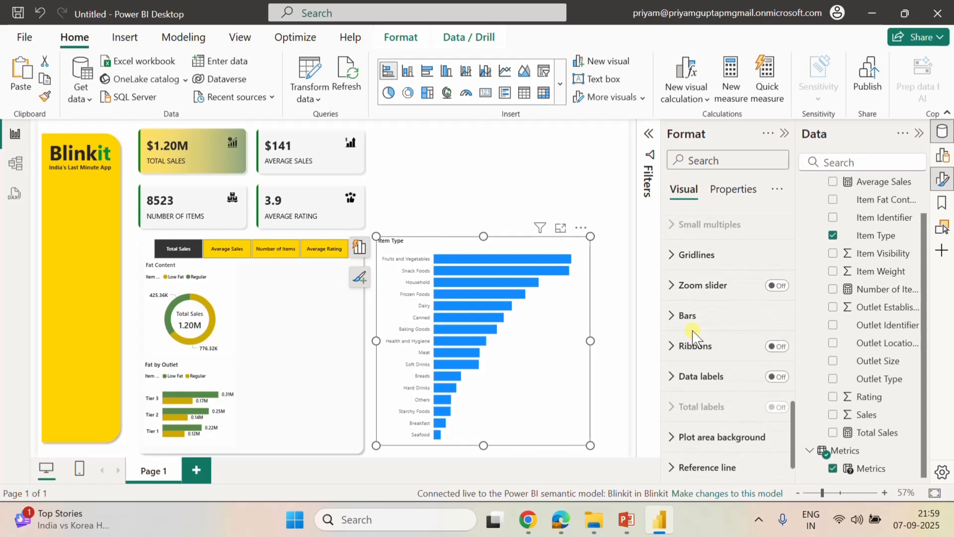
{"action": "left_click", "coordinate": [675, 319]}
{"action": "scroll", "coordinate": [724, 376], "scroll_direction": "down", "scroll_amount": 3}
{"action": "left_click", "coordinate": [703, 315]}
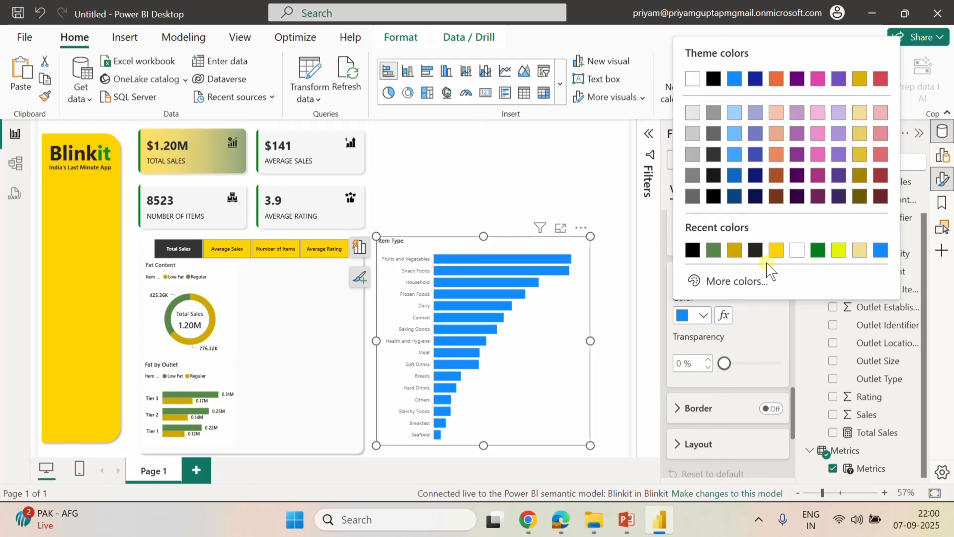
{"action": "left_click", "coordinate": [734, 249]}
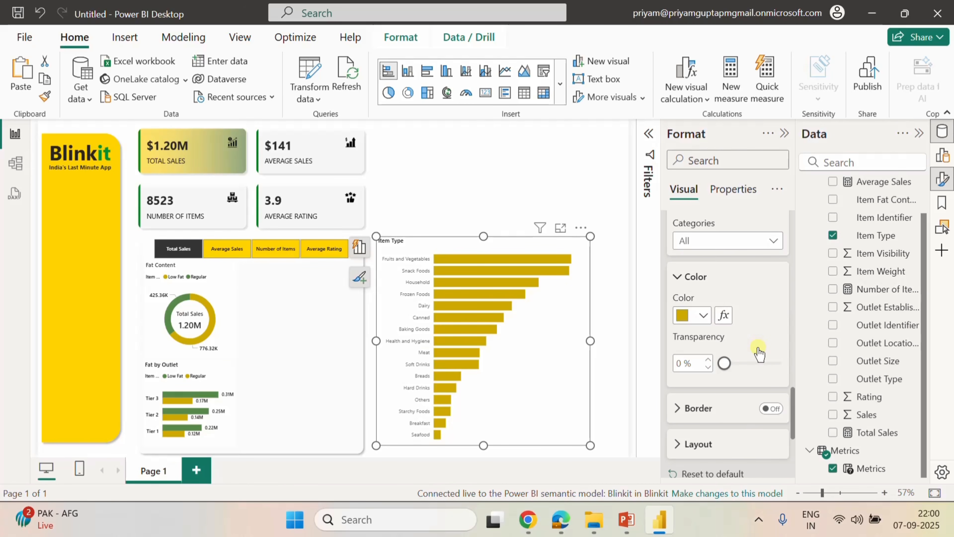
Turn on data labels for the Item Type chart and set their position to Outside end.
{"action": "scroll", "coordinate": [756, 371], "scroll_direction": "down", "scroll_amount": 5}
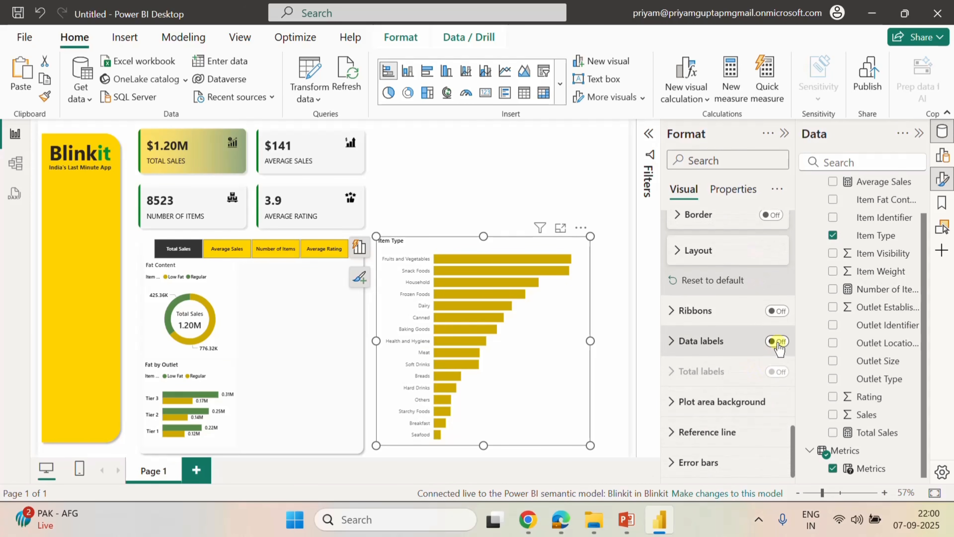
{"action": "left_click", "coordinate": [777, 341]}
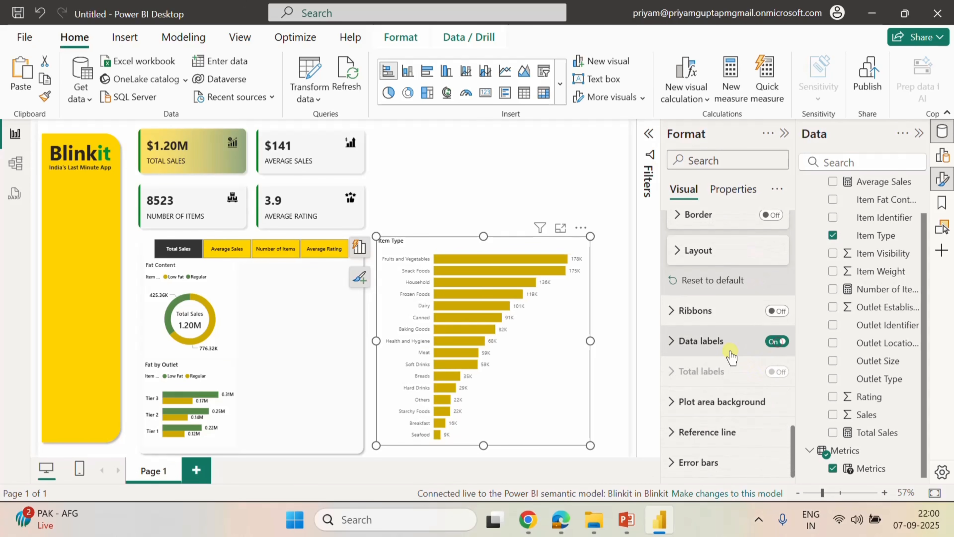
{"action": "left_click", "coordinate": [678, 340]}
{"action": "scroll", "coordinate": [724, 361], "scroll_direction": "down", "scroll_amount": 2}
{"action": "left_click", "coordinate": [730, 361]}
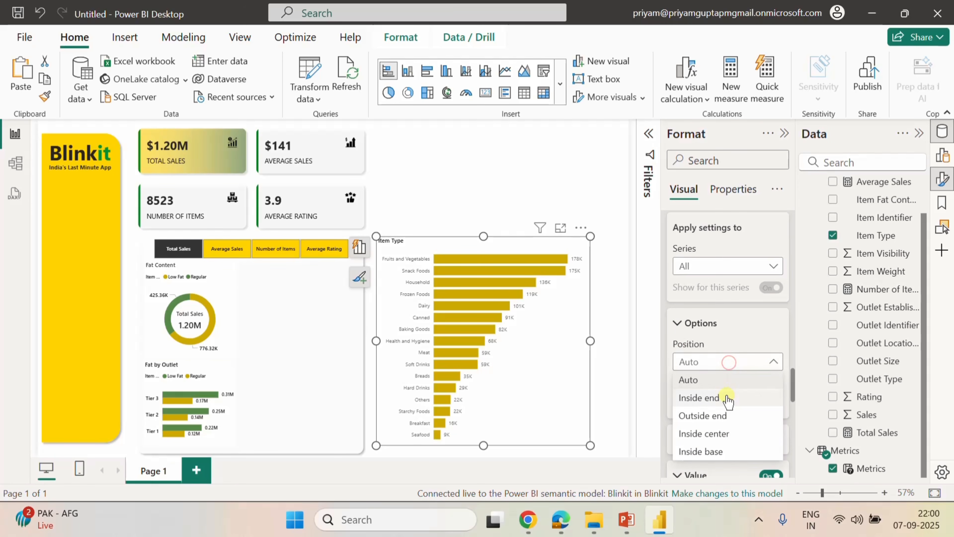
{"action": "left_click", "coordinate": [714, 415]}
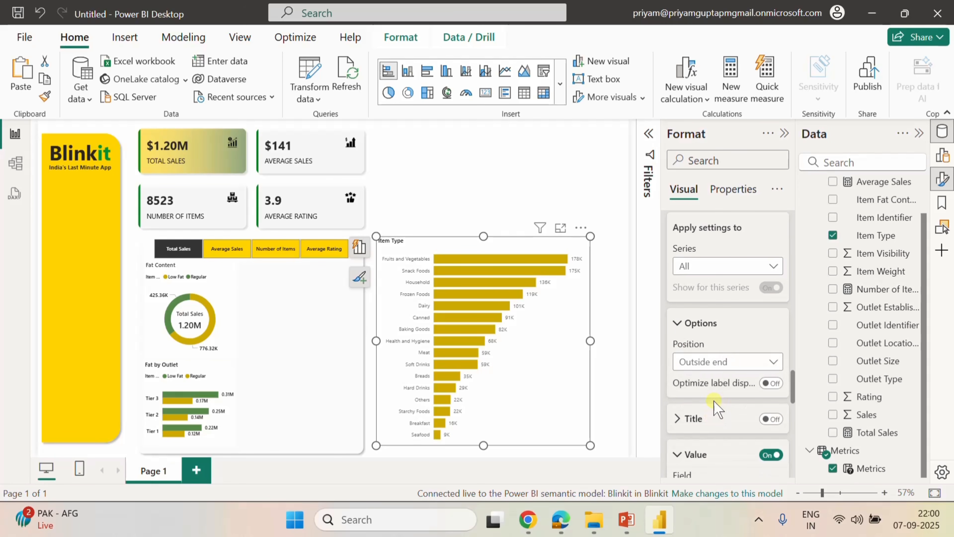
Set the Item Type chart's data label values to the Segoe UI Semibold font in black.
{"action": "scroll", "coordinate": [713, 400], "scroll_direction": "down", "scroll_amount": 2}
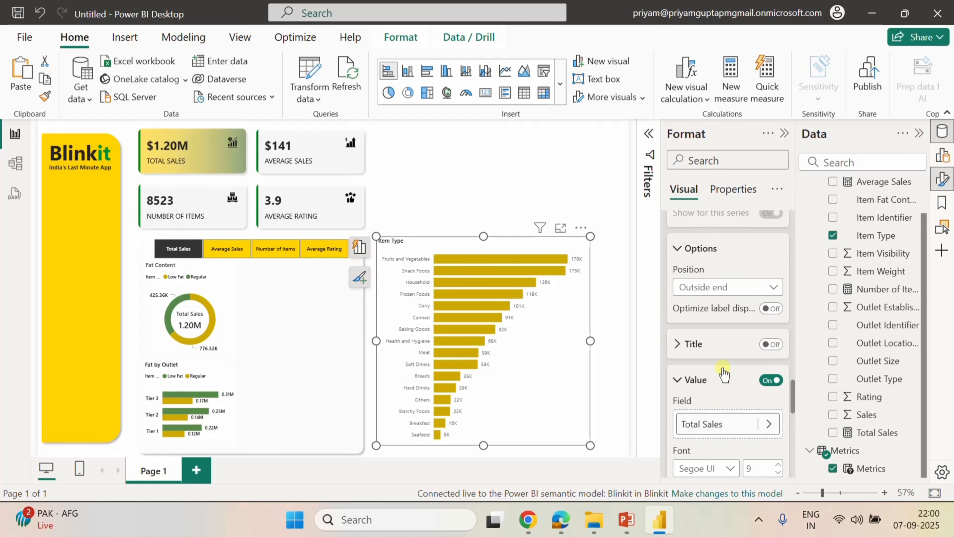
{"action": "scroll", "coordinate": [727, 389], "scroll_direction": "down", "scroll_amount": 4}
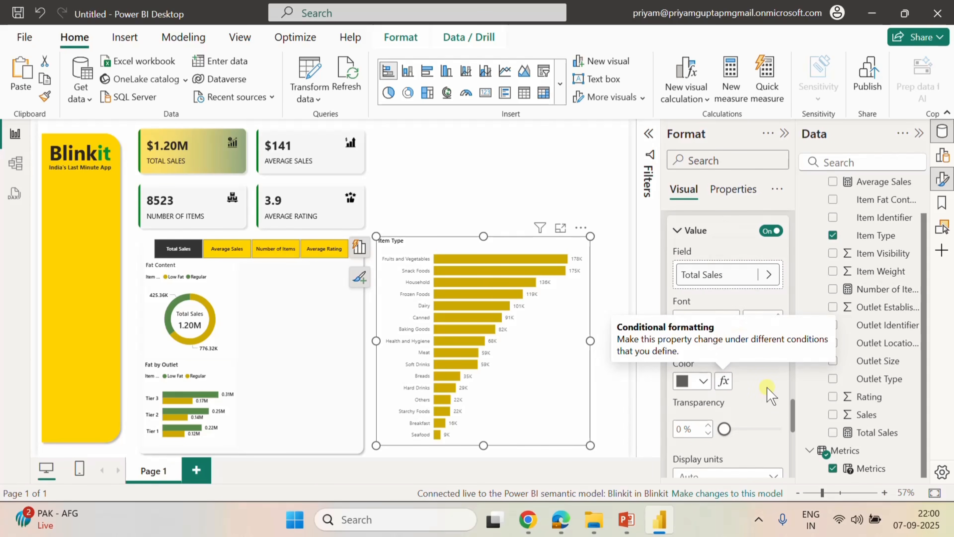
{"action": "left_click", "coordinate": [731, 318]}
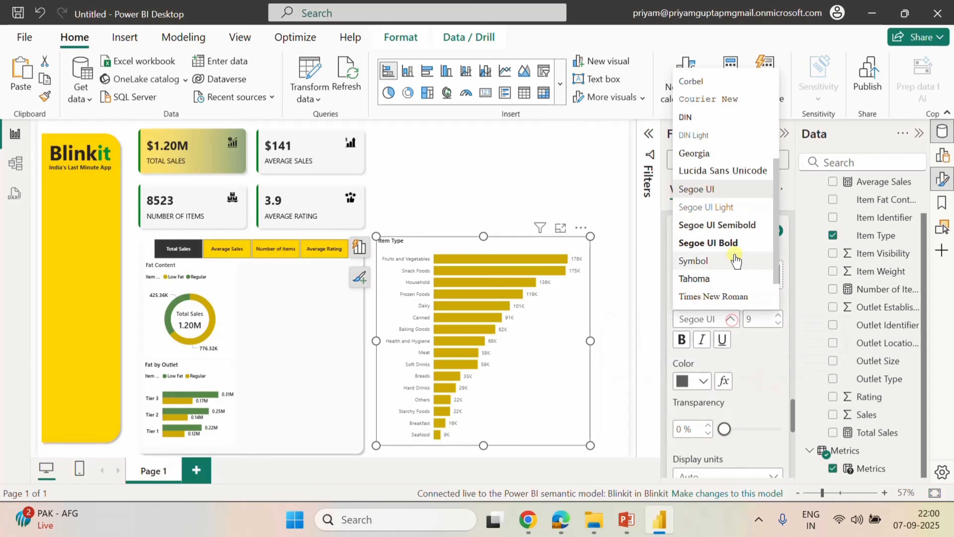
{"action": "left_click", "coordinate": [718, 223]}
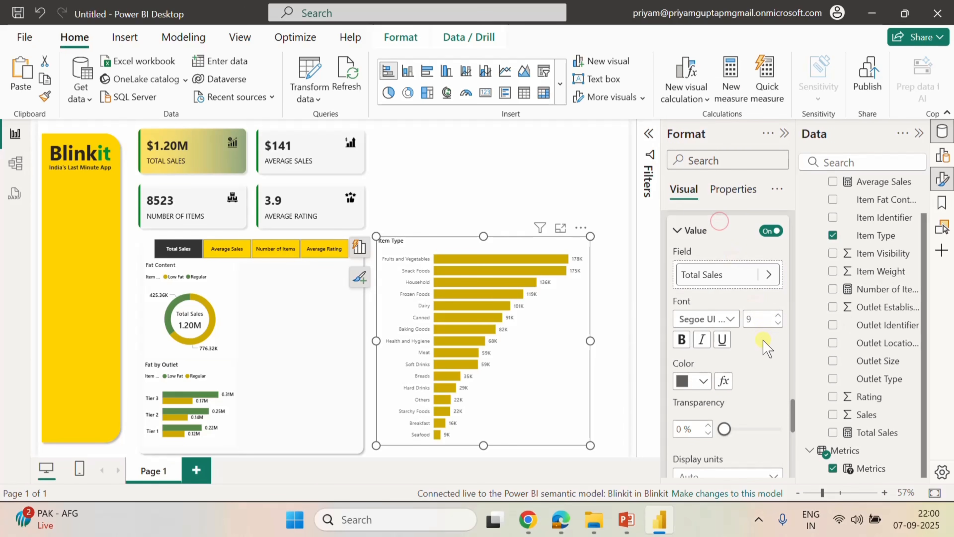
{"action": "left_click", "coordinate": [703, 380]}
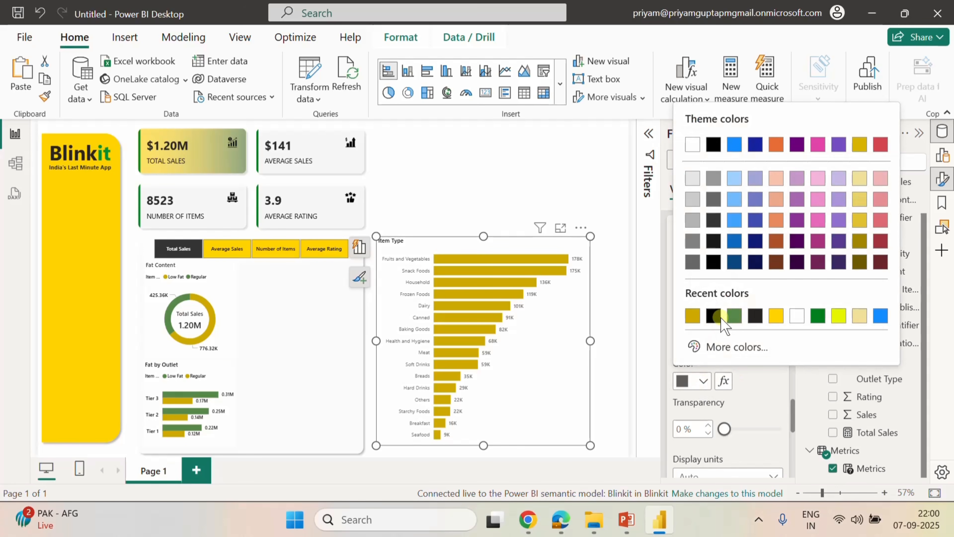
{"action": "left_click", "coordinate": [713, 317]}
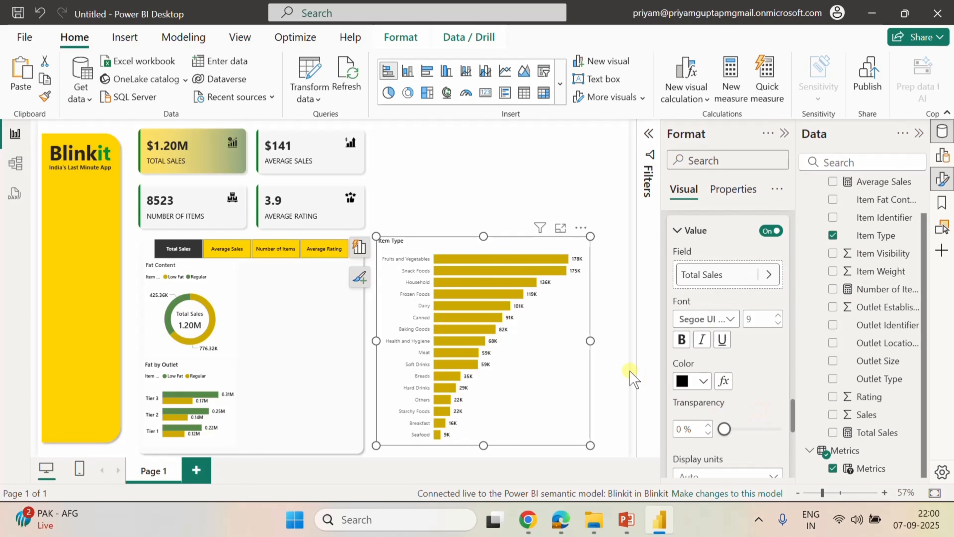
Change the color of the Item Type chart's Y-axis category labels to black.
{"action": "scroll", "coordinate": [724, 380], "scroll_direction": "up", "scroll_amount": 15}
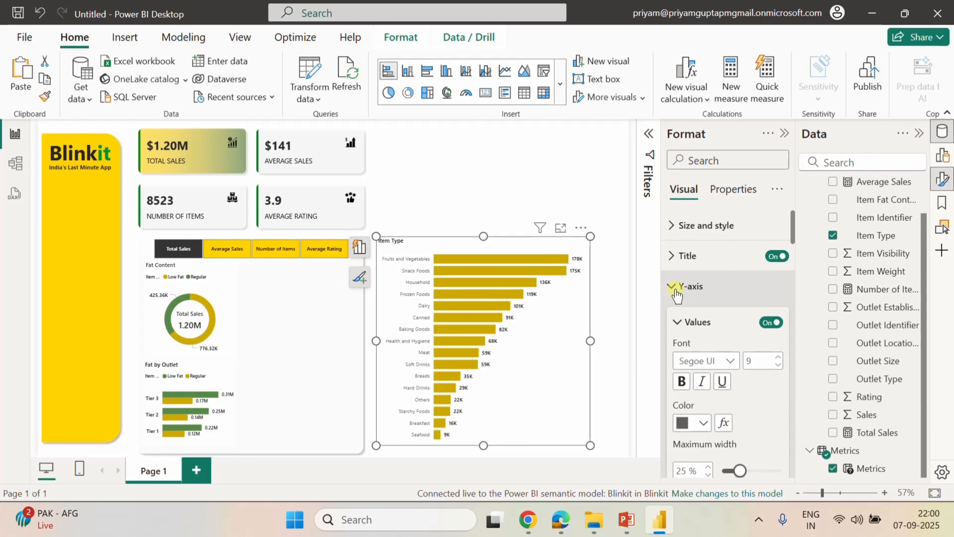
{"action": "scroll", "coordinate": [725, 329], "scroll_direction": "down", "scroll_amount": 2}
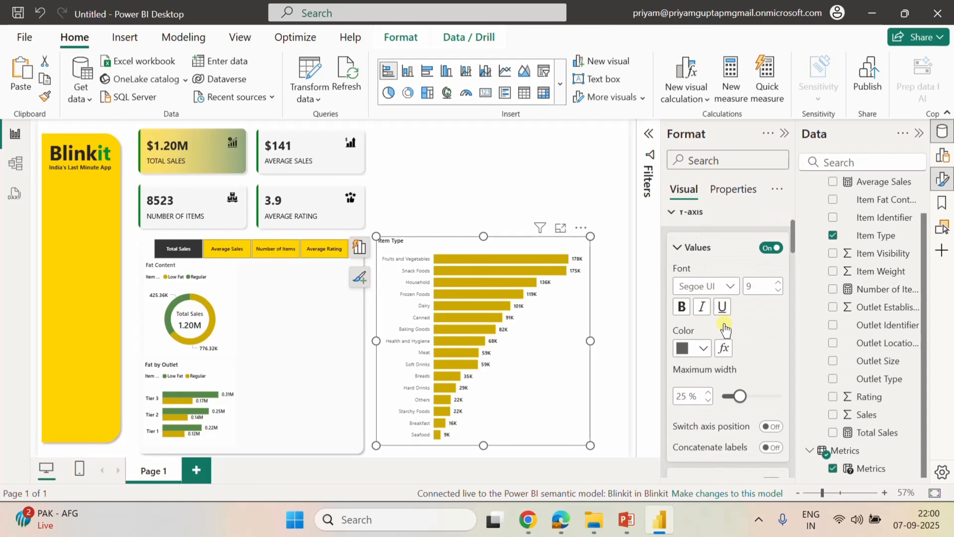
{"action": "left_click", "coordinate": [703, 348]}
{"action": "left_click", "coordinate": [690, 282]}
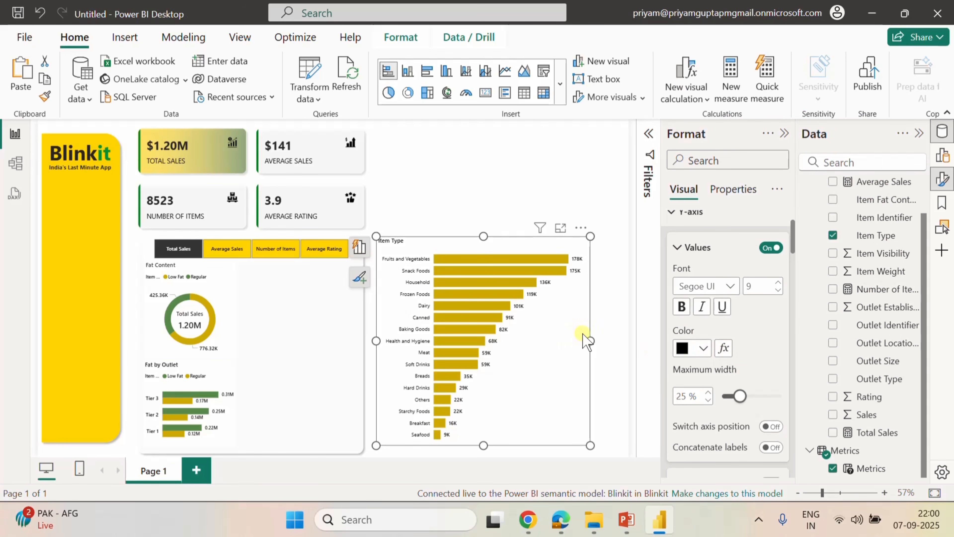
Narrow the Item Type chart, move it onto the background panel beside the Fat charts below the slicer, and shorten it to fit the panel.
{"action": "left_click_drag", "start_coordinate": [591, 340], "coordinate": [469, 324]}
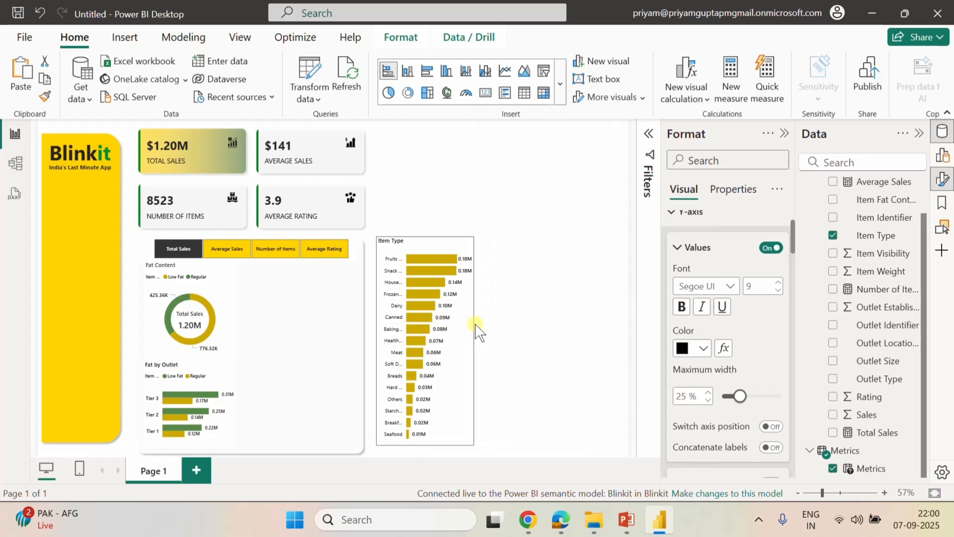
{"action": "left_click_drag", "start_coordinate": [447, 291], "coordinate": [332, 308]}
{"action": "mouse_move", "coordinate": [309, 247]}
{"action": "left_mouse_down"}
{"action": "mouse_move", "coordinate": [308, 278]}
{"action": "mouse_move", "coordinate": [305, 265]}
{"action": "left_mouse_up"}
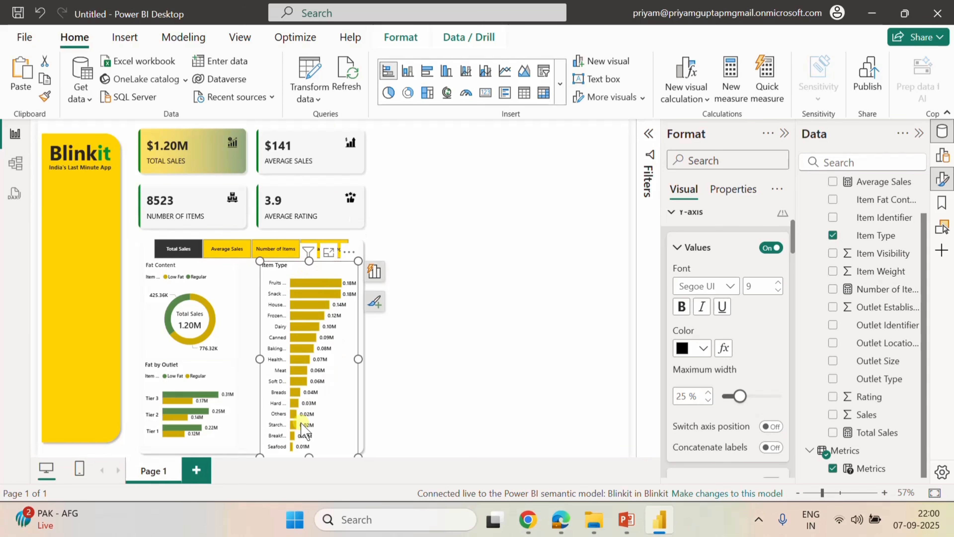
{"action": "left_click_drag", "start_coordinate": [307, 455], "coordinate": [307, 447]}
{"action": "left_click", "coordinate": [467, 379]}
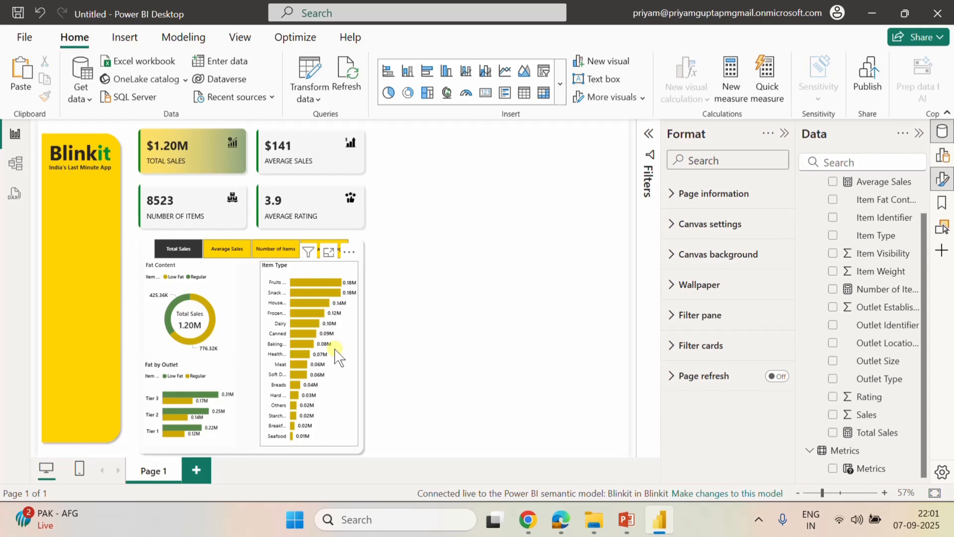
Compare the title font, size and text color settings of the Item Type, Fat Content and Fat by Outlet charts.
{"action": "left_click", "coordinate": [339, 357]}
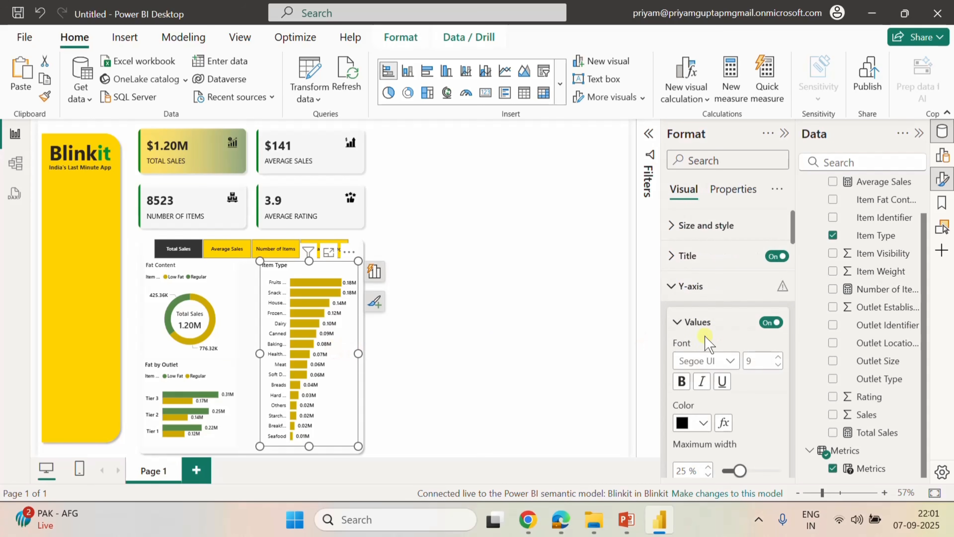
{"action": "left_click", "coordinate": [672, 256]}
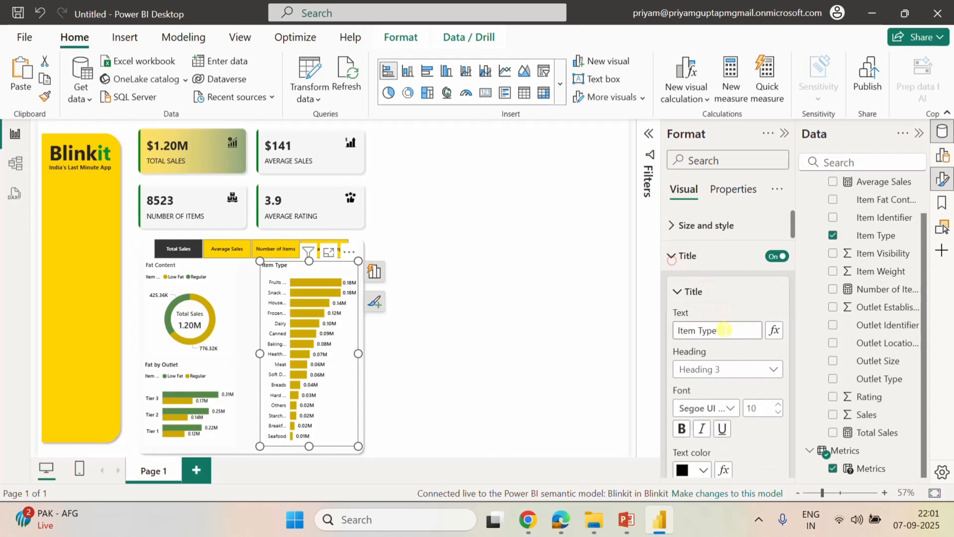
{"action": "scroll", "coordinate": [727, 336], "scroll_direction": "down", "scroll_amount": 2}
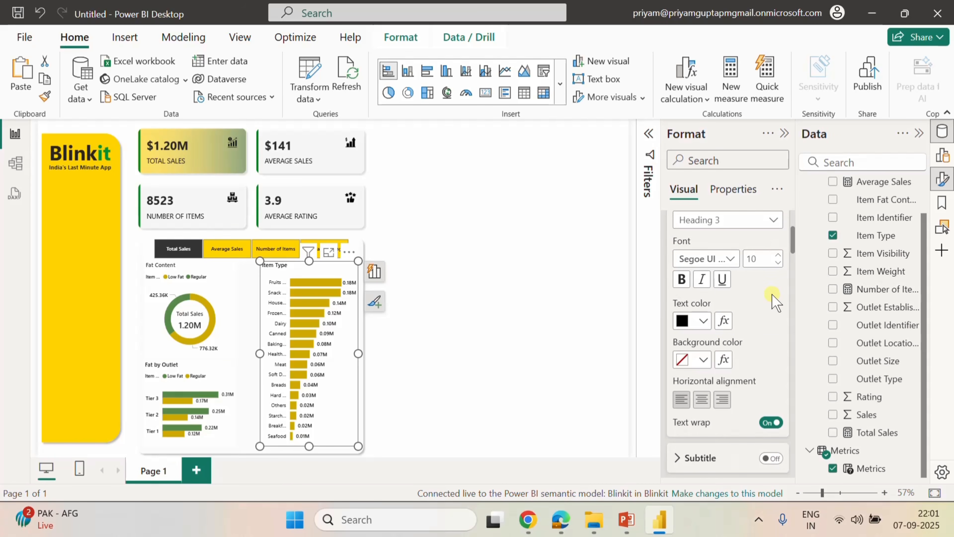
{"action": "left_click", "coordinate": [230, 284]}
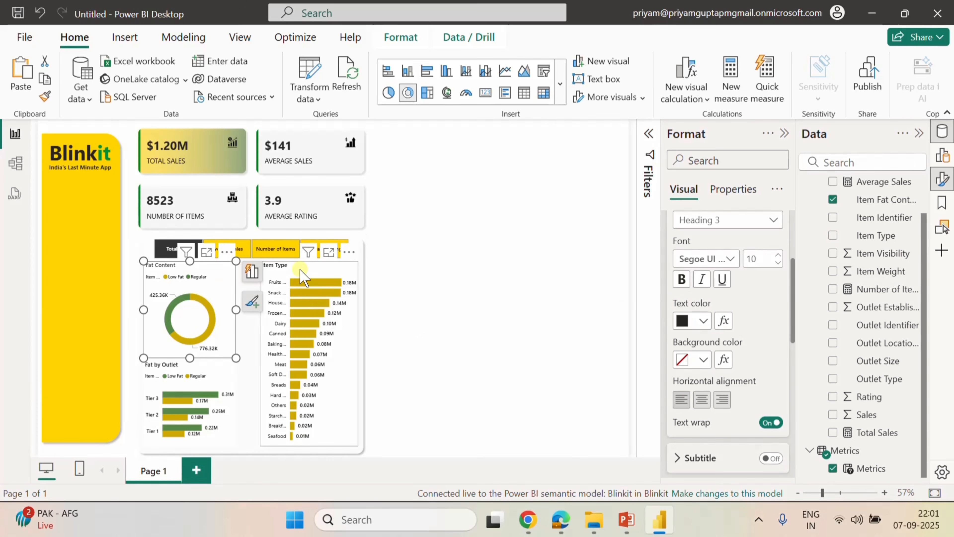
{"action": "scroll", "coordinate": [761, 362], "scroll_direction": "up", "scroll_amount": 5}
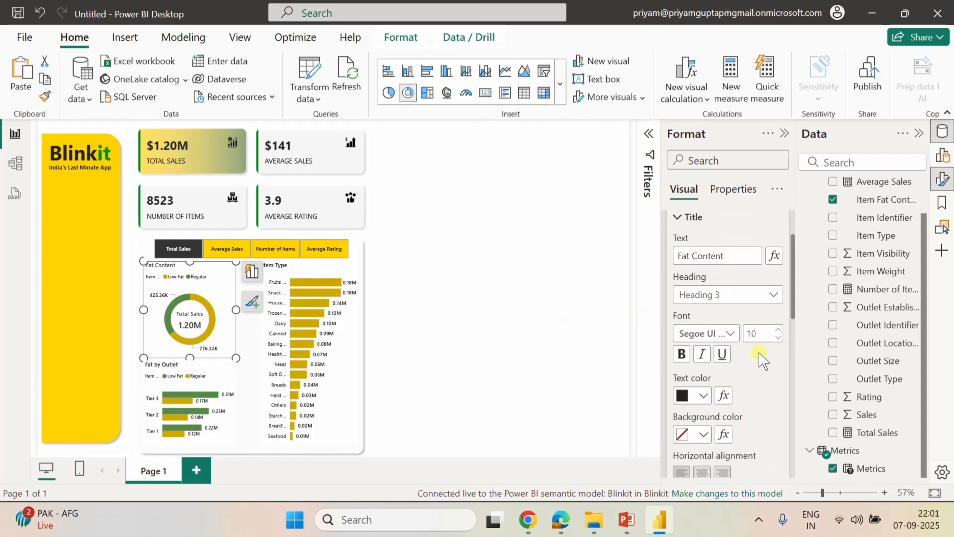
{"action": "left_click", "coordinate": [307, 278]}
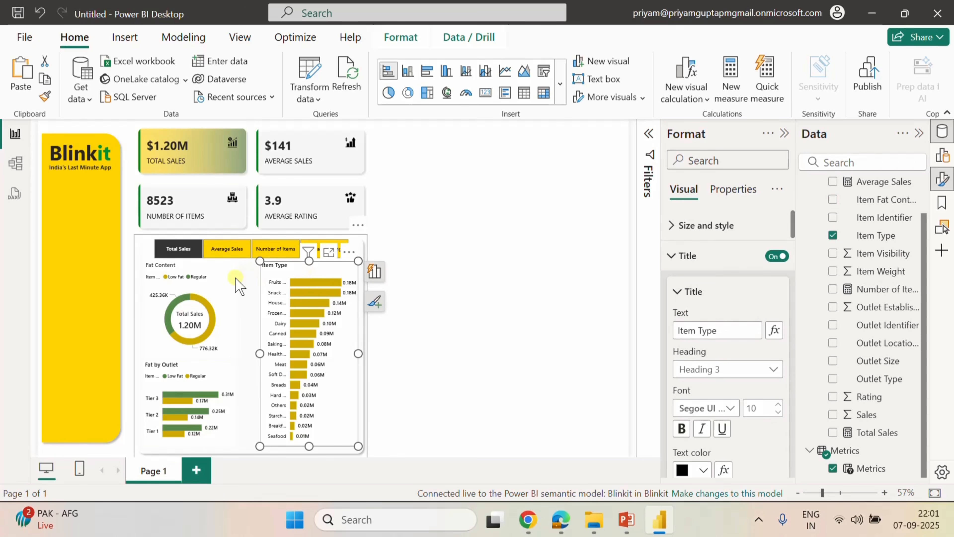
{"action": "left_click", "coordinate": [206, 372]}
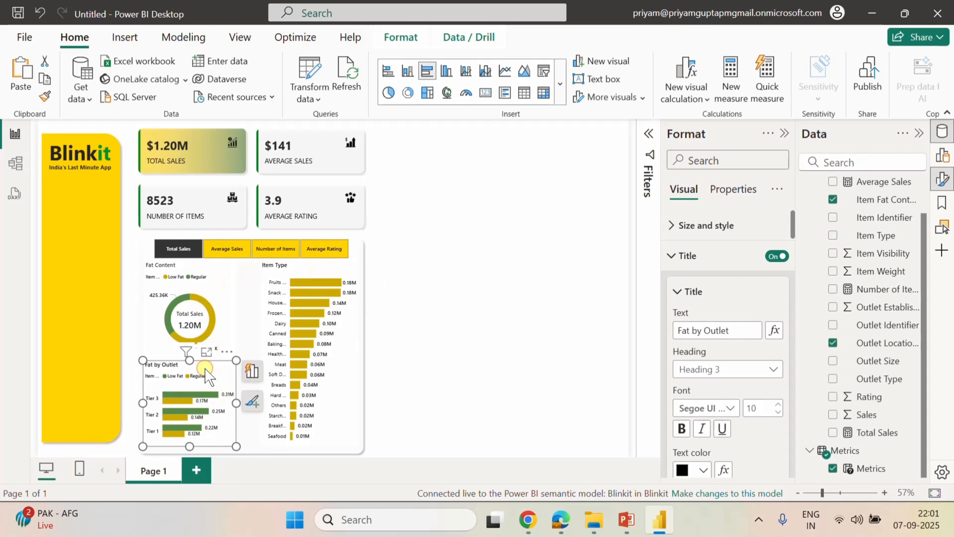
Insert a line shape on the report page to divide the charts.
{"action": "left_click", "coordinate": [483, 298]}
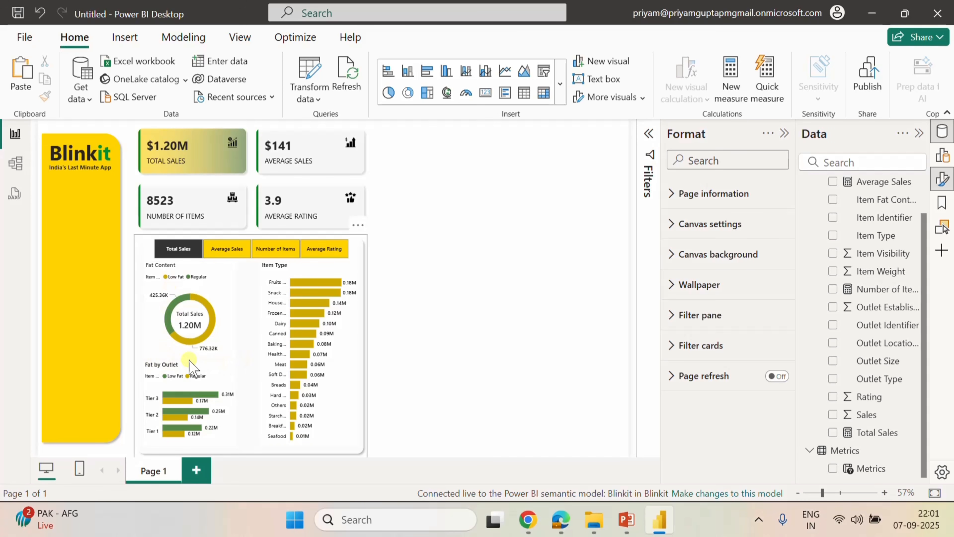
{"action": "left_click", "coordinate": [263, 294]}
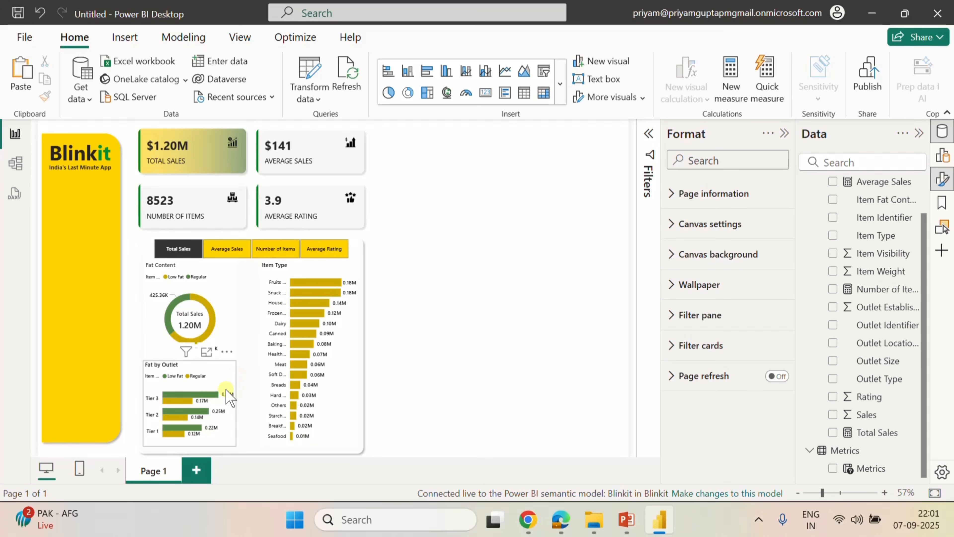
{"action": "left_click", "coordinate": [132, 48]}
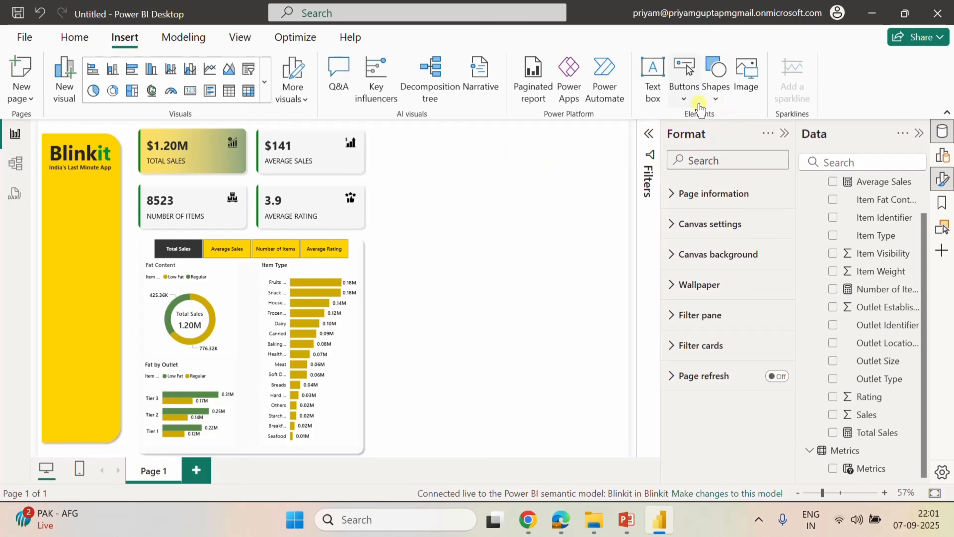
{"action": "left_click", "coordinate": [715, 81]}
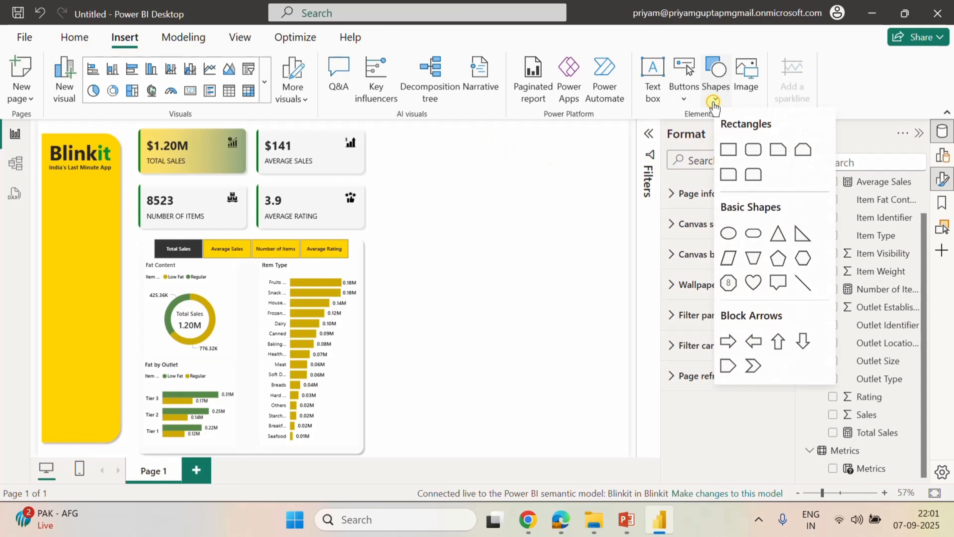
{"action": "left_click", "coordinate": [804, 288]}
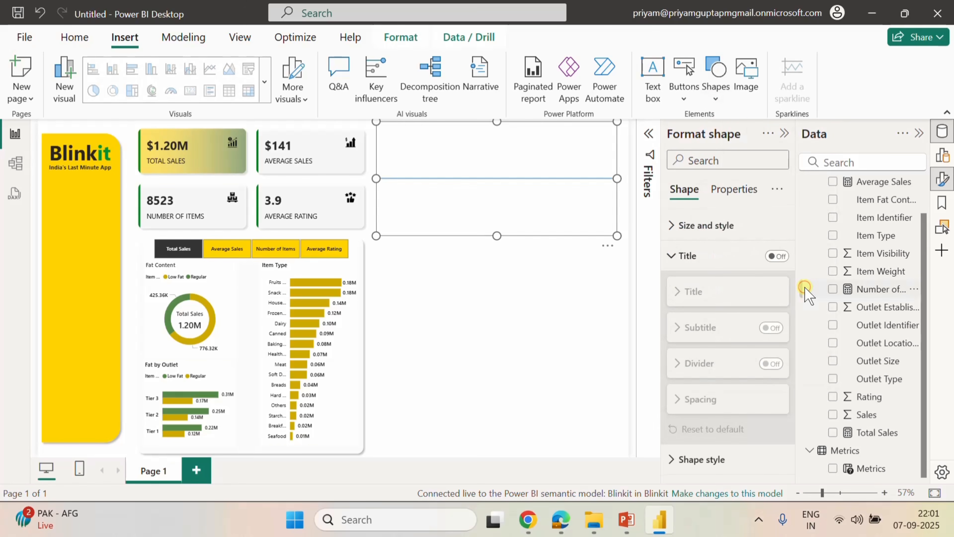
Set the new line's fill color to light gray in its shape style.
{"action": "left_click", "coordinate": [684, 257]}
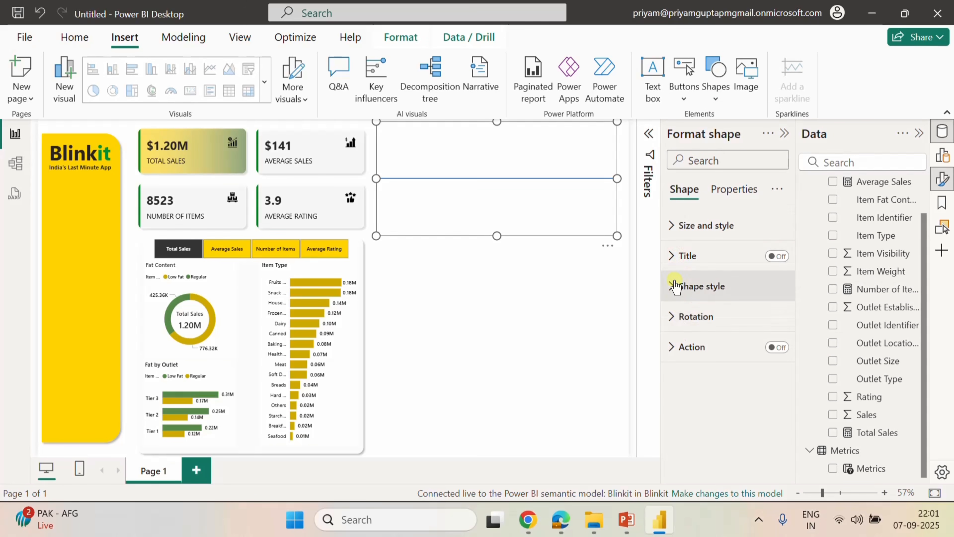
{"action": "left_click", "coordinate": [672, 226]}
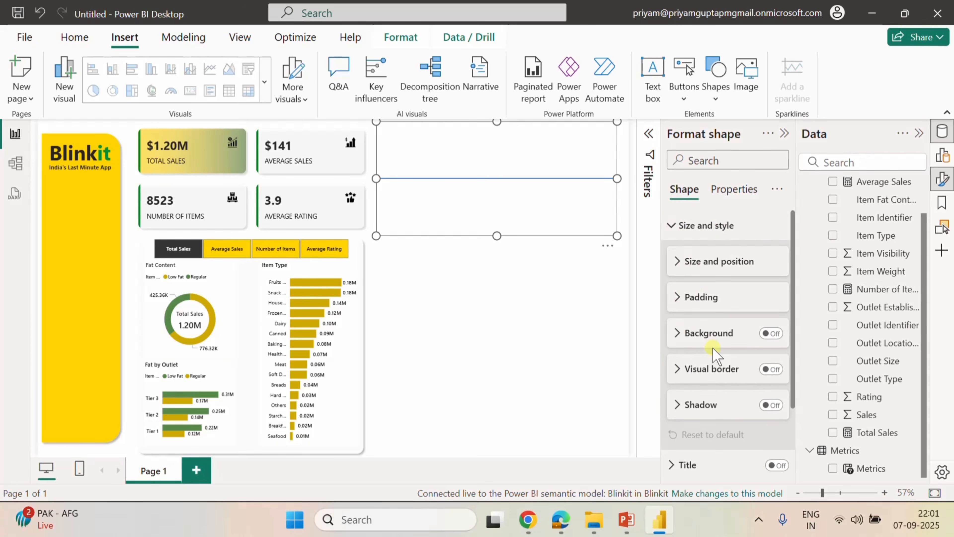
{"action": "scroll", "coordinate": [736, 346], "scroll_direction": "down", "scroll_amount": 3}
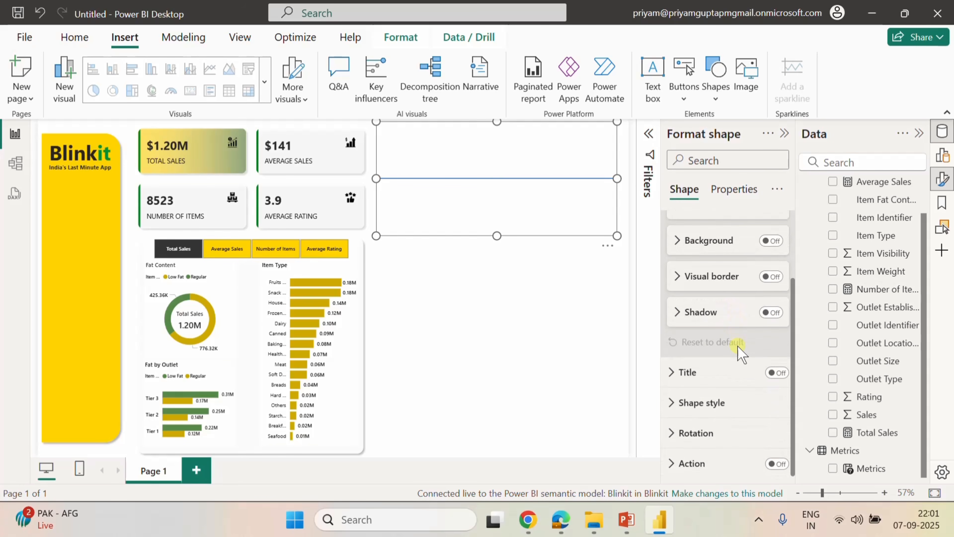
{"action": "left_click", "coordinate": [729, 415]}
{"action": "scroll", "coordinate": [724, 407], "scroll_direction": "down", "scroll_amount": 5}
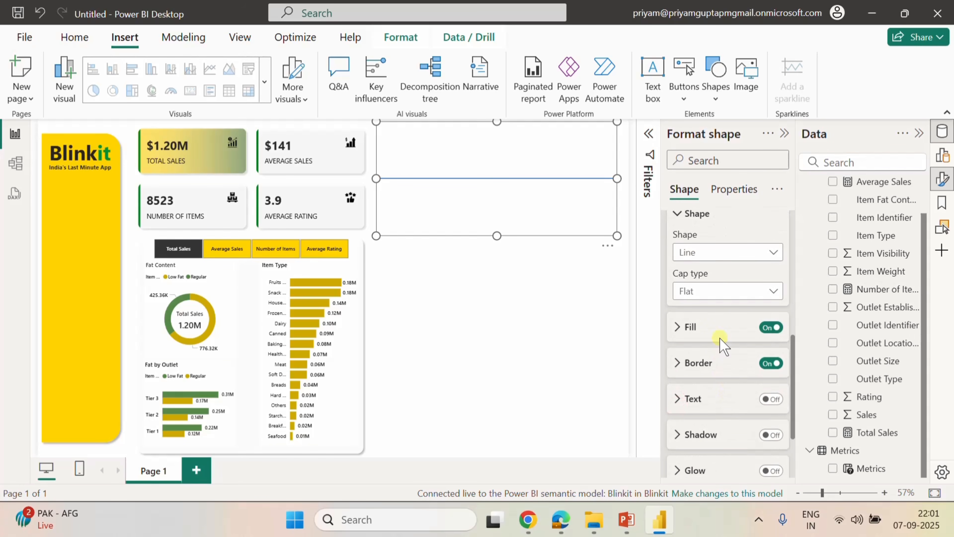
{"action": "left_click", "coordinate": [677, 326]}
{"action": "left_click", "coordinate": [702, 365]}
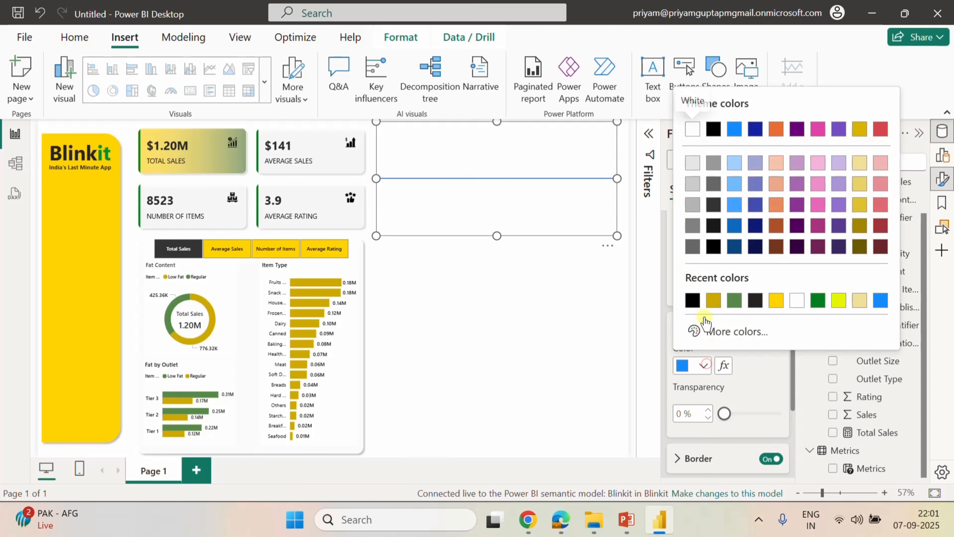
{"action": "left_click", "coordinate": [693, 300]}
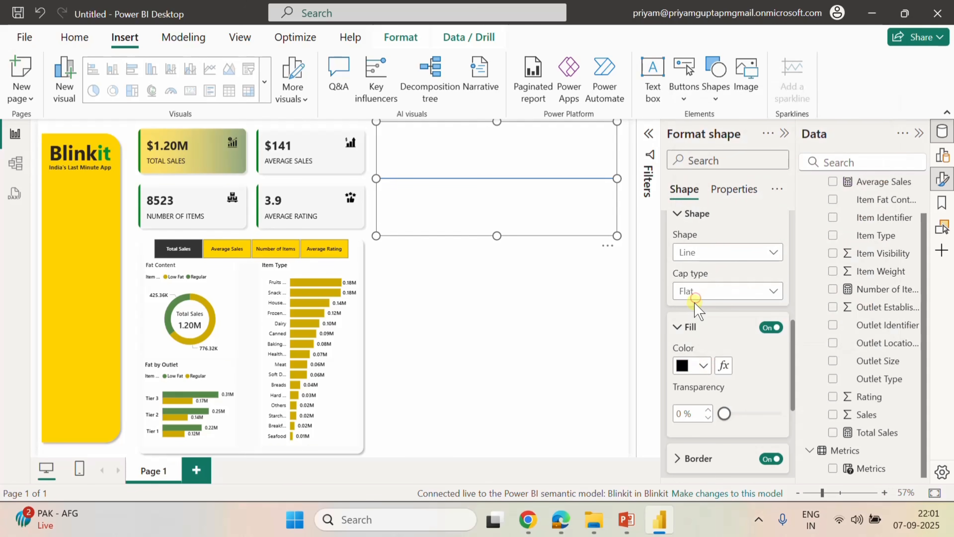
{"action": "left_click", "coordinate": [703, 366]}
{"action": "left_click", "coordinate": [693, 184]}
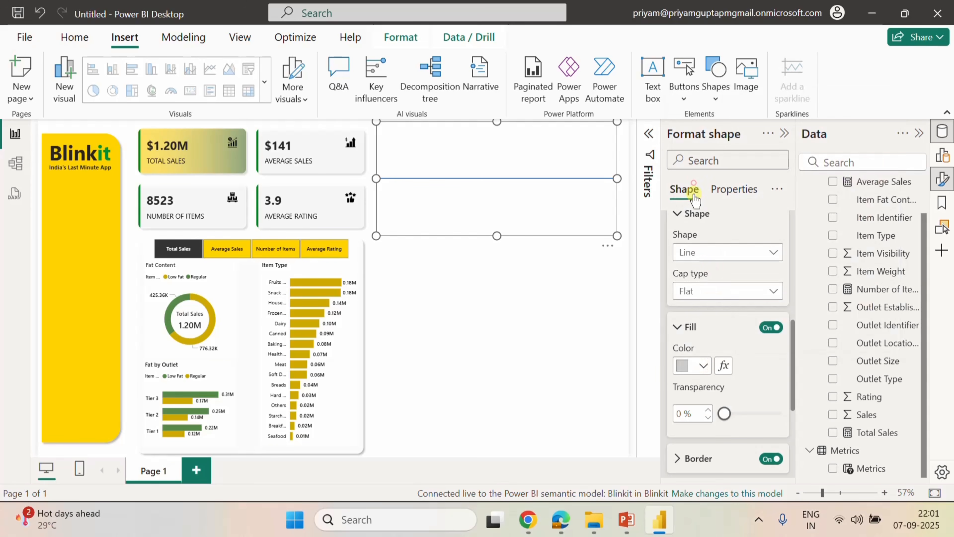
Set the line's border color to the same light gray, keeping the border on.
{"action": "left_click", "coordinate": [678, 325]}
{"action": "scroll", "coordinate": [722, 347], "scroll_direction": "down", "scroll_amount": 2}
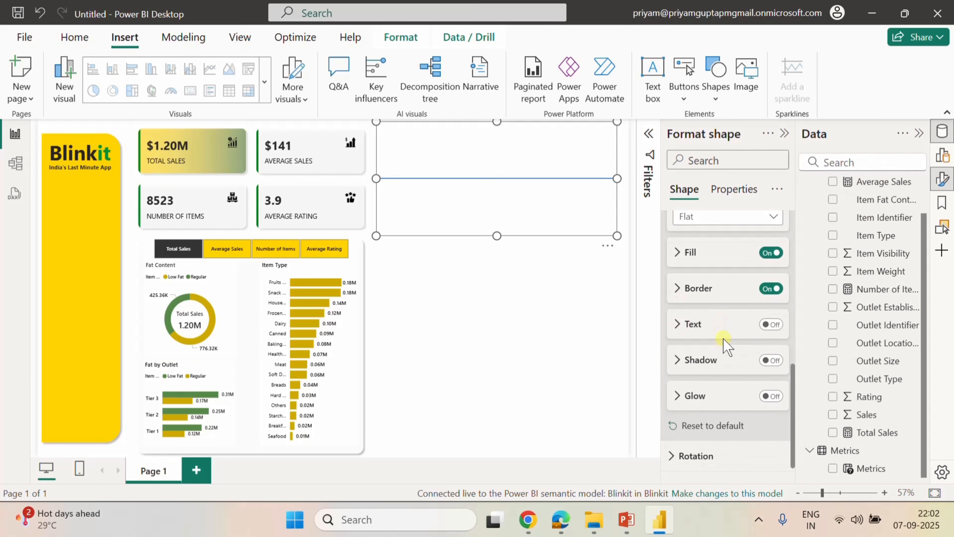
{"action": "left_click", "coordinate": [770, 289]}
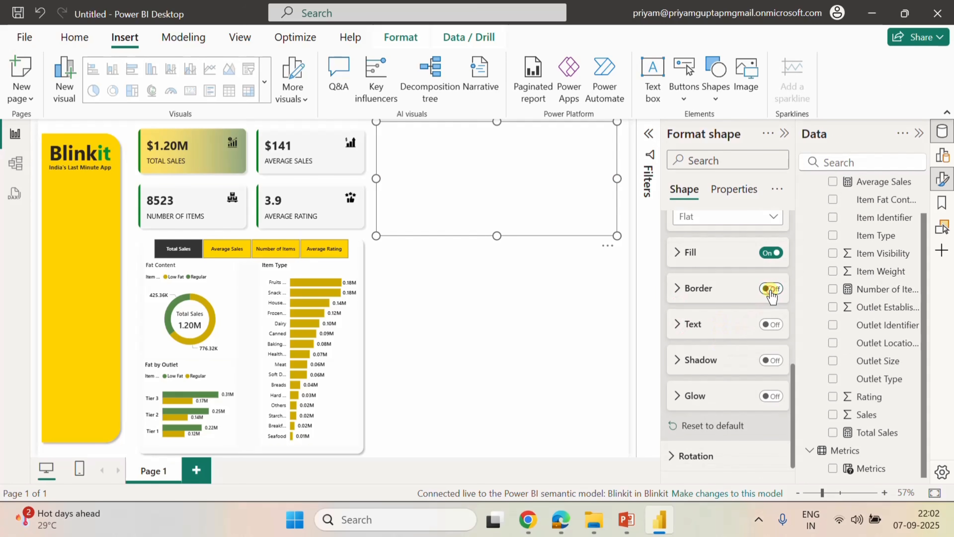
{"action": "left_click", "coordinate": [771, 289]}
{"action": "left_click", "coordinate": [679, 290]}
{"action": "left_click", "coordinate": [703, 327]}
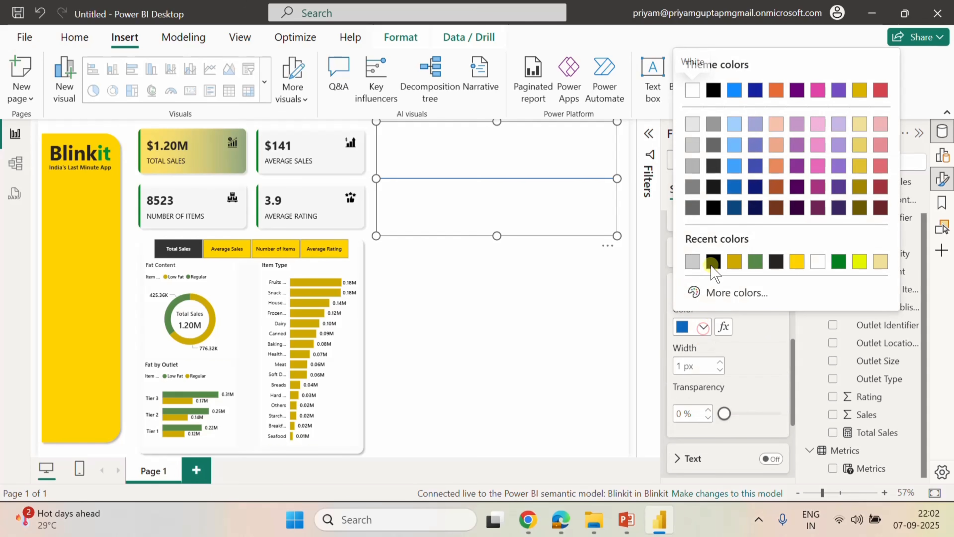
{"action": "left_click", "coordinate": [694, 148]}
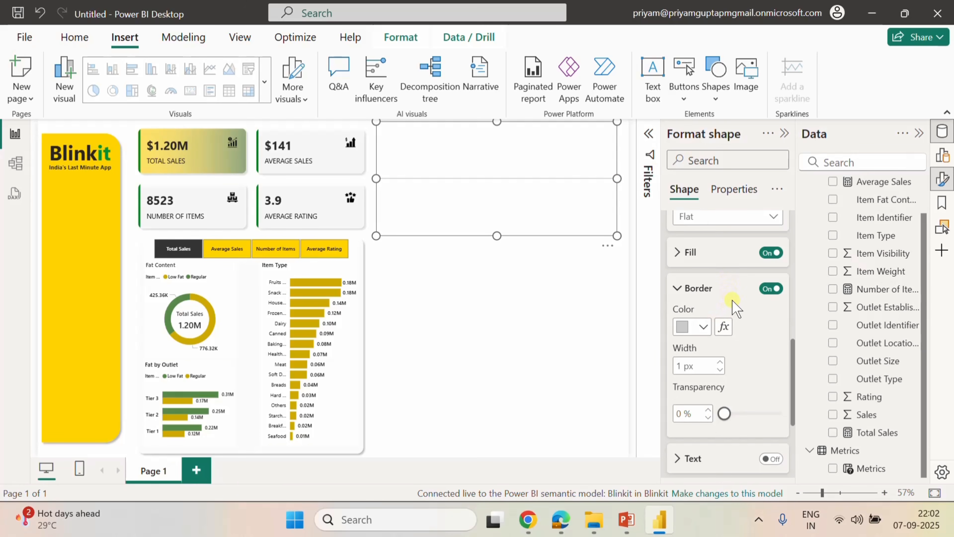
{"action": "scroll", "coordinate": [736, 308], "scroll_direction": "down", "scroll_amount": 10}
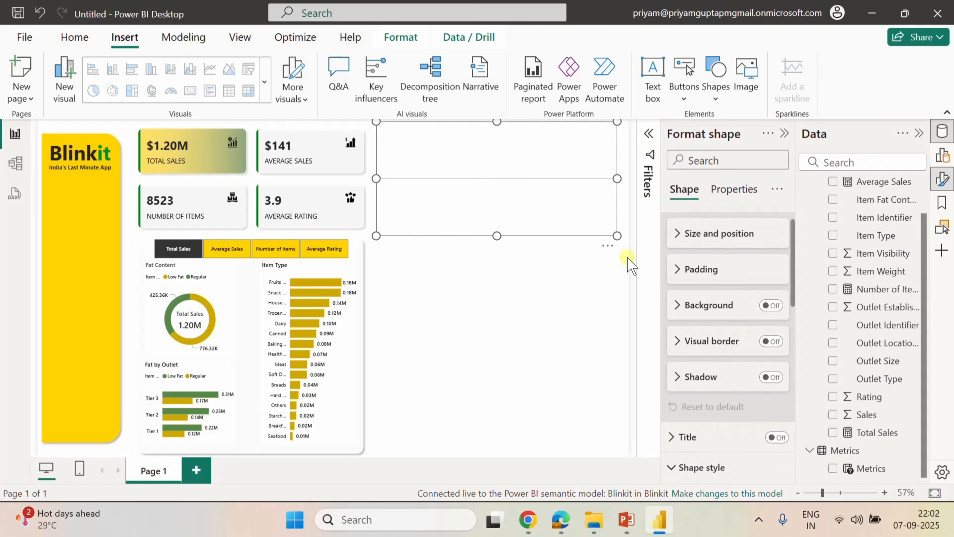
Shrink the line's frame in height and width and place it between the Fat Content and Fat by Outlet charts.
{"action": "left_click_drag", "start_coordinate": [496, 235], "coordinate": [486, 139]}
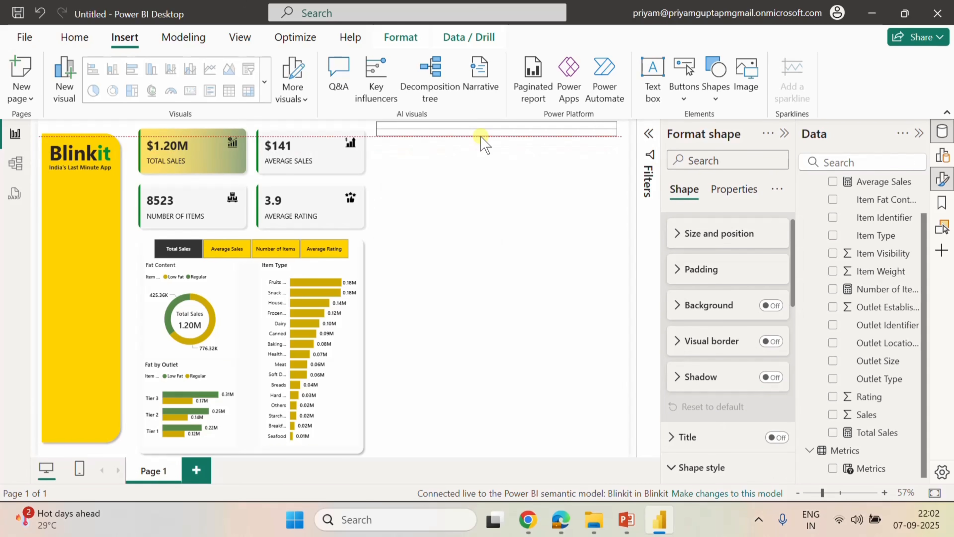
{"action": "left_click_drag", "start_coordinate": [617, 127], "coordinate": [579, 124]}
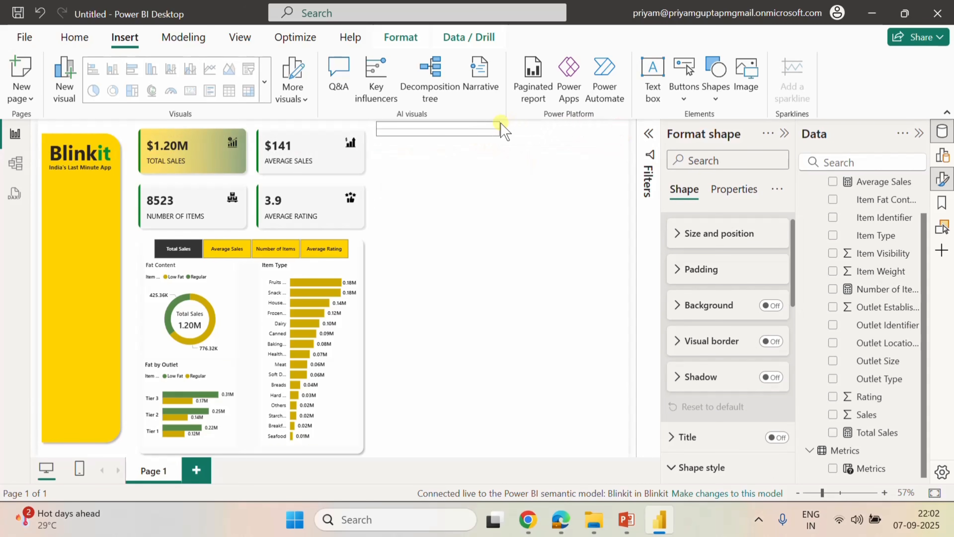
{"action": "left_click_drag", "start_coordinate": [445, 129], "coordinate": [247, 356]}
{"action": "left_click", "coordinate": [494, 284]}
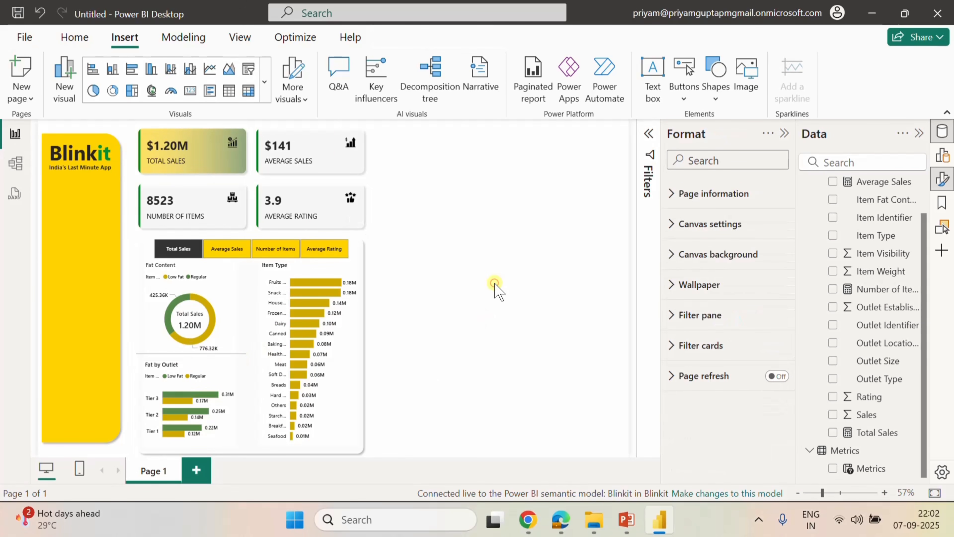
Nudge the horizontal divider line slightly down toward the Fat by Outlet title.
{"action": "left_click", "coordinate": [244, 359]}
{"action": "key", "text": "Down"}
{"action": "key", "text": "Down"}
{"action": "key", "text": "Down"}
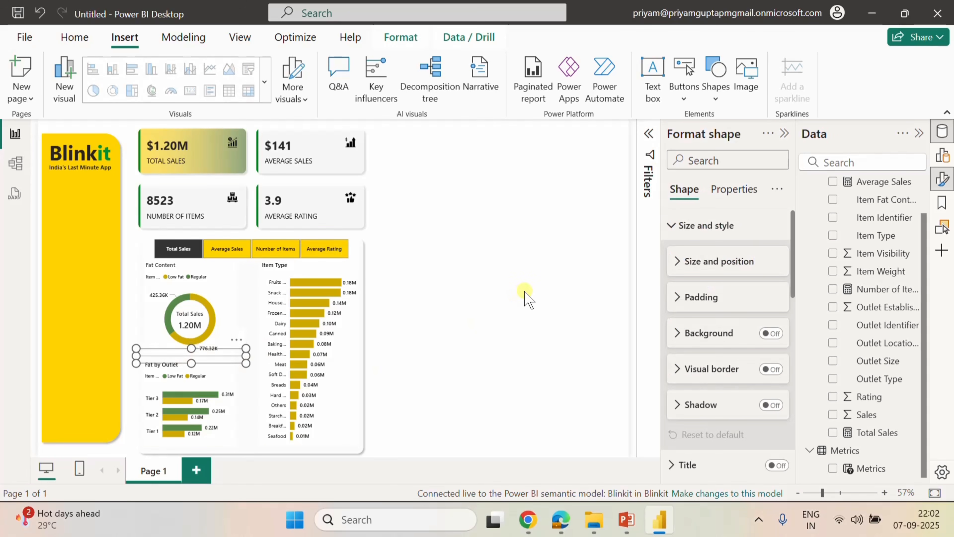
{"action": "key", "text": "Down"}
{"action": "key", "text": "Down"}
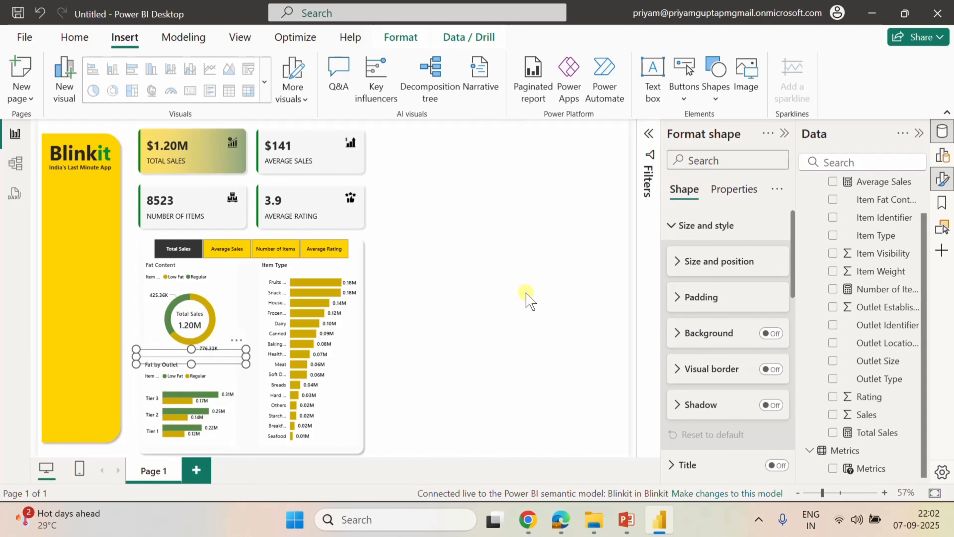
{"action": "left_click", "coordinate": [525, 296]}
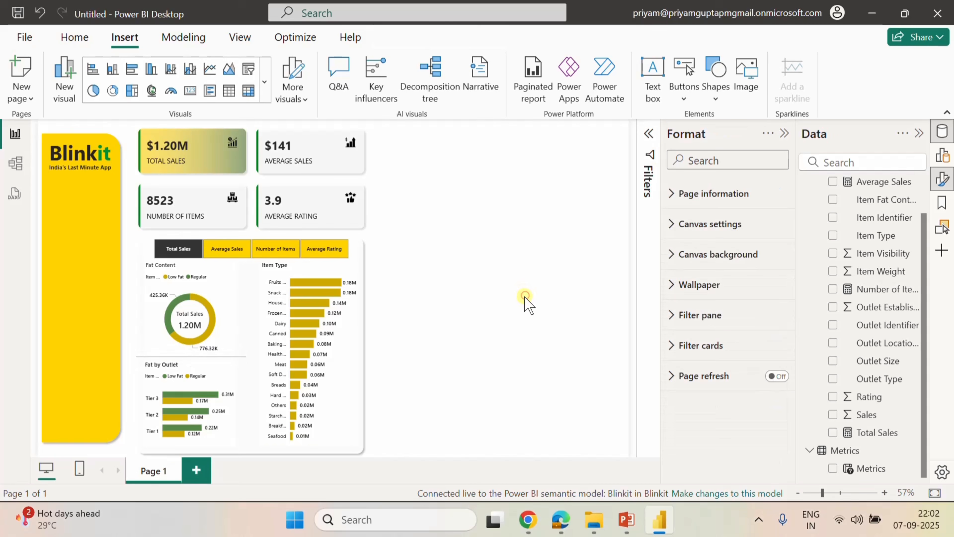
Duplicate the divider line and move the copy to the empty area of the canvas.
{"action": "left_click", "coordinate": [233, 356]}
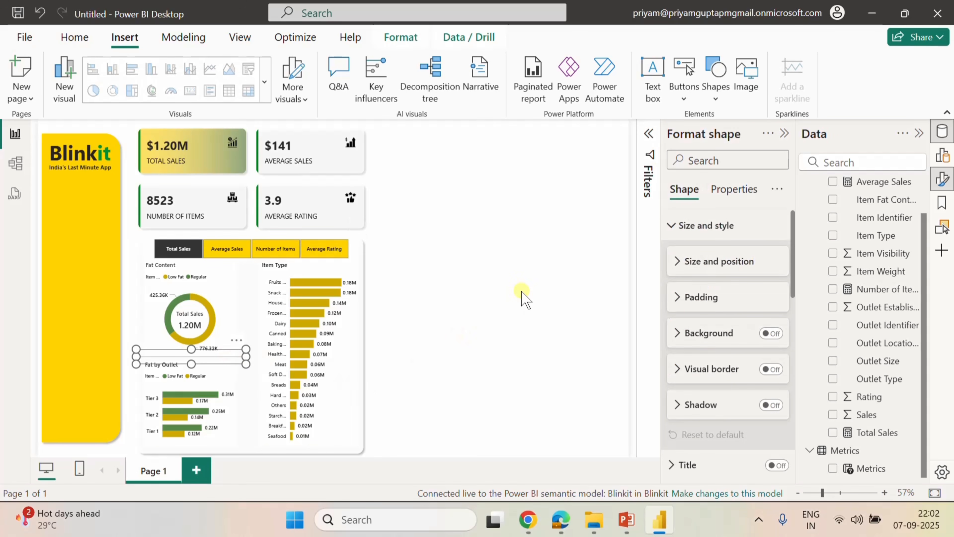
{"action": "left_click", "coordinate": [525, 296]}
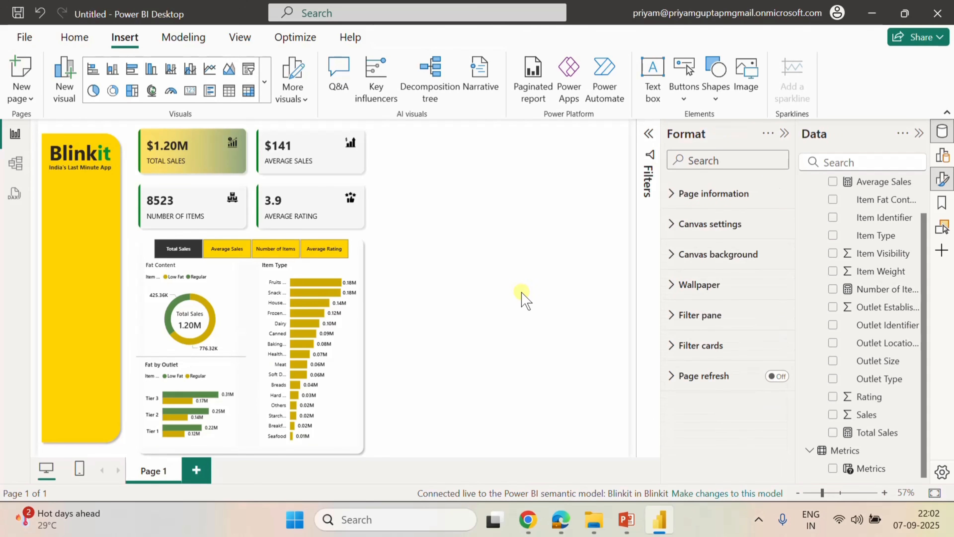
{"action": "key", "text": "ctrl+v"}
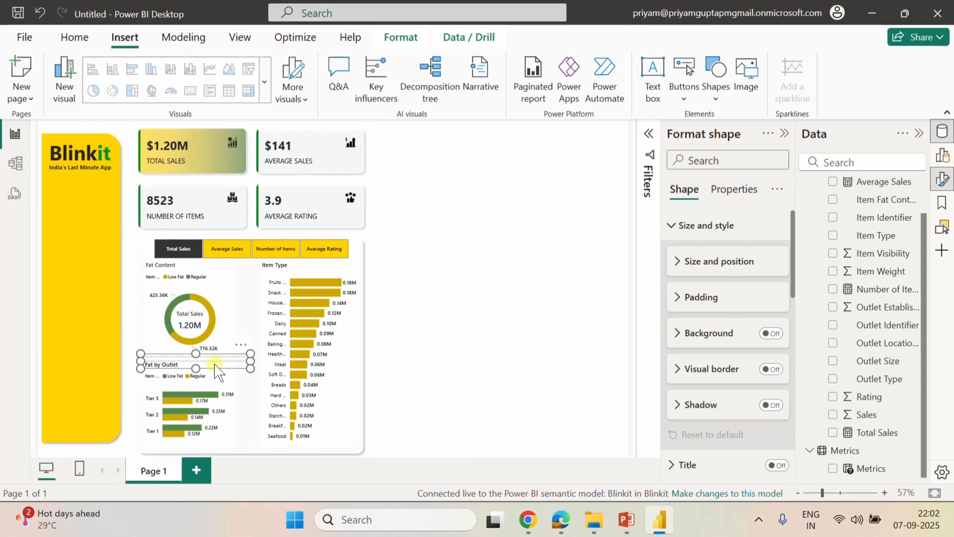
{"action": "left_click_drag", "start_coordinate": [217, 367], "coordinate": [513, 301]}
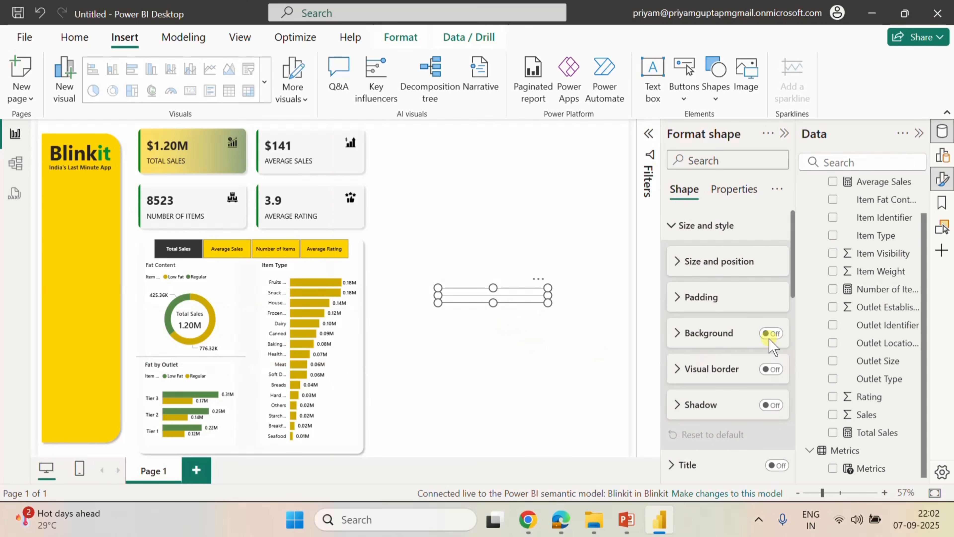
Rotate the copied line by setting its overall rotation to 90°.
{"action": "left_click", "coordinate": [672, 225]}
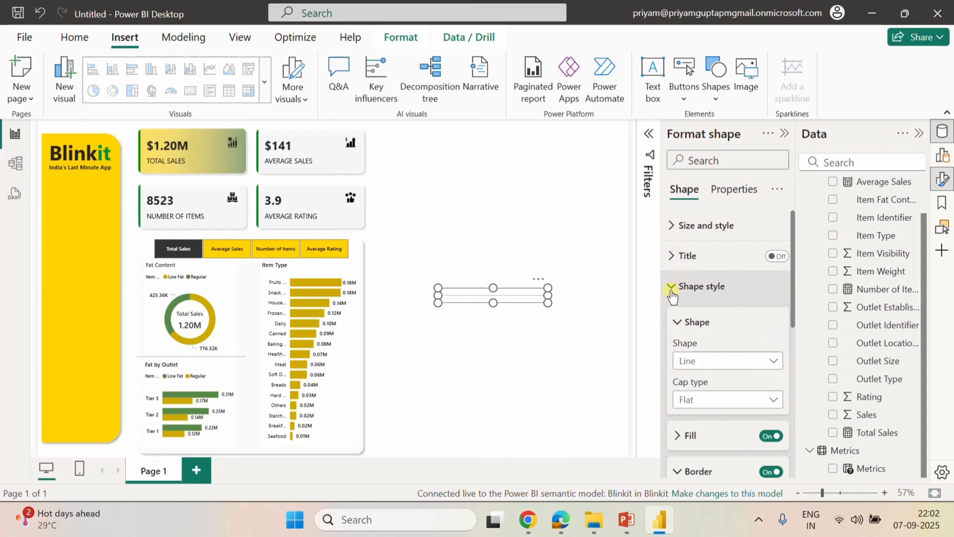
{"action": "left_click", "coordinate": [672, 289]}
{"action": "left_click", "coordinate": [672, 316]}
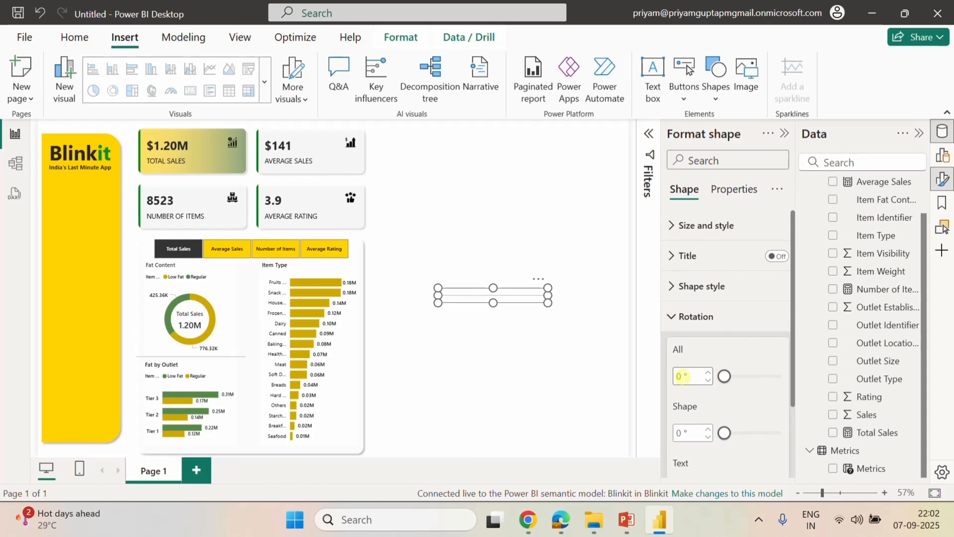
{"action": "type", "text": "90"}
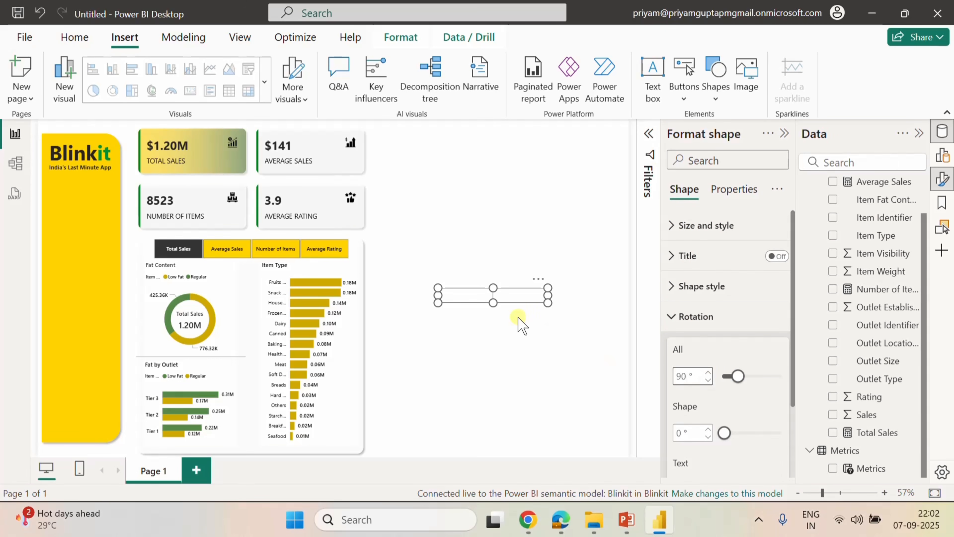
Resize the copied line into a tall, narrow vertical divider and place it between the Fat charts and the Item Type chart.
{"action": "left_click", "coordinate": [493, 304]}
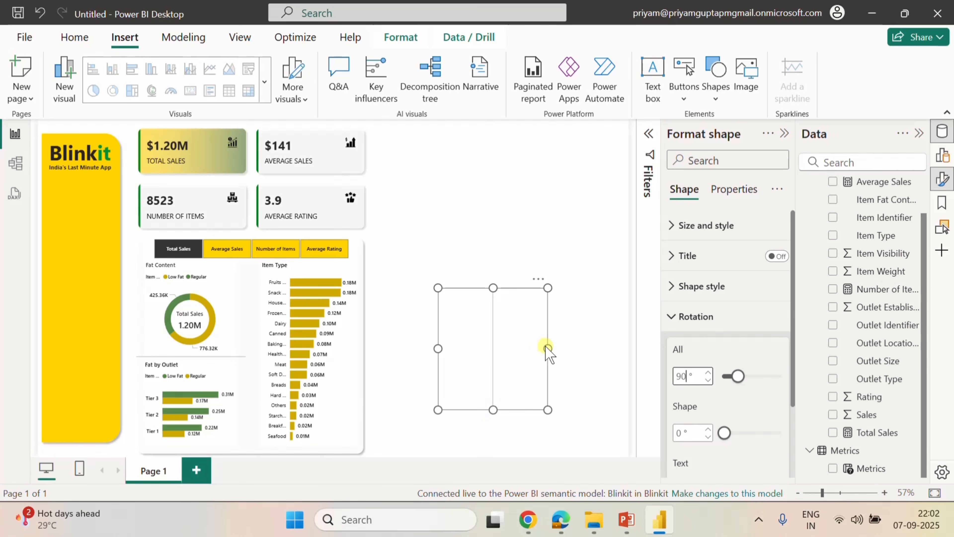
{"action": "left_click_drag", "start_coordinate": [548, 348], "coordinate": [457, 350]}
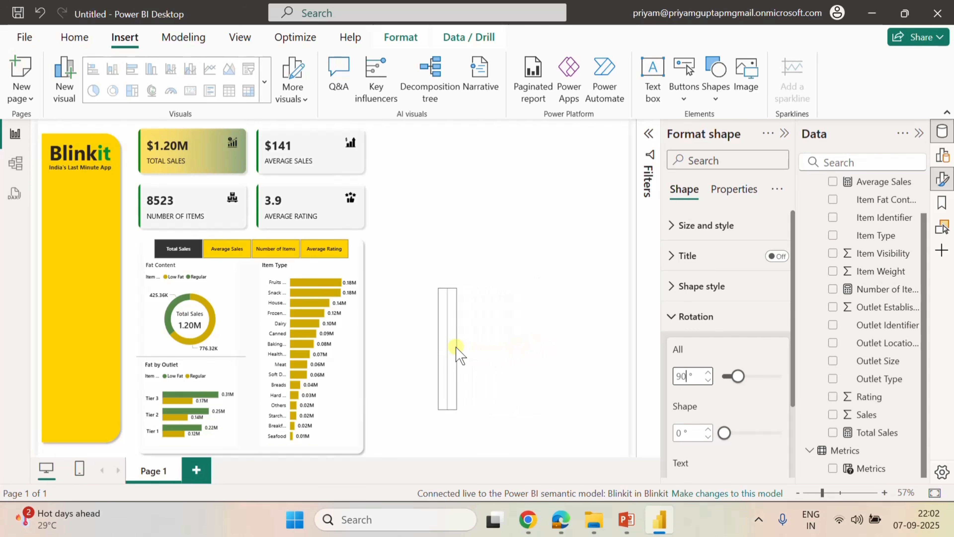
{"action": "left_click_drag", "start_coordinate": [447, 409], "coordinate": [446, 452]}
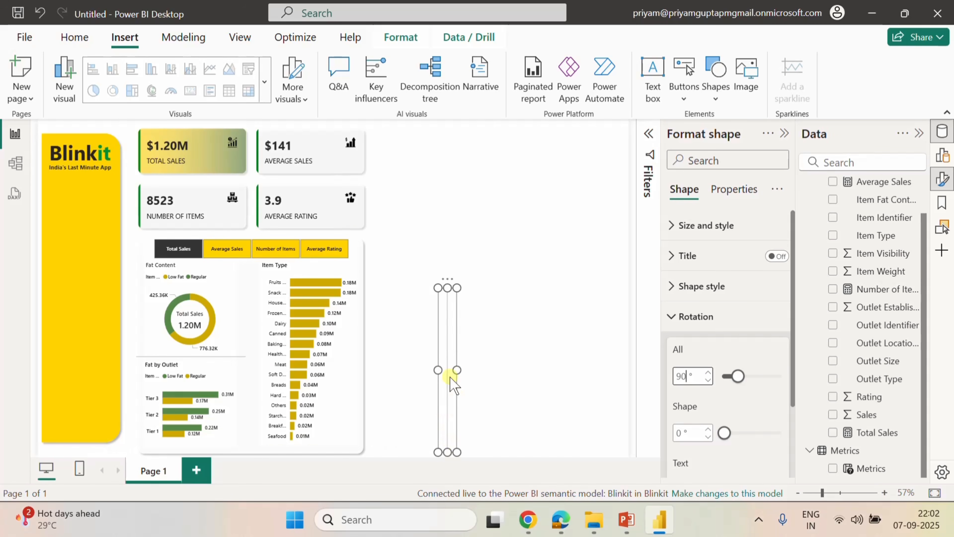
{"action": "left_click_drag", "start_coordinate": [453, 383], "coordinate": [251, 346]}
{"action": "left_click_drag", "start_coordinate": [249, 427], "coordinate": [249, 451]}
{"action": "left_click", "coordinate": [484, 313]}
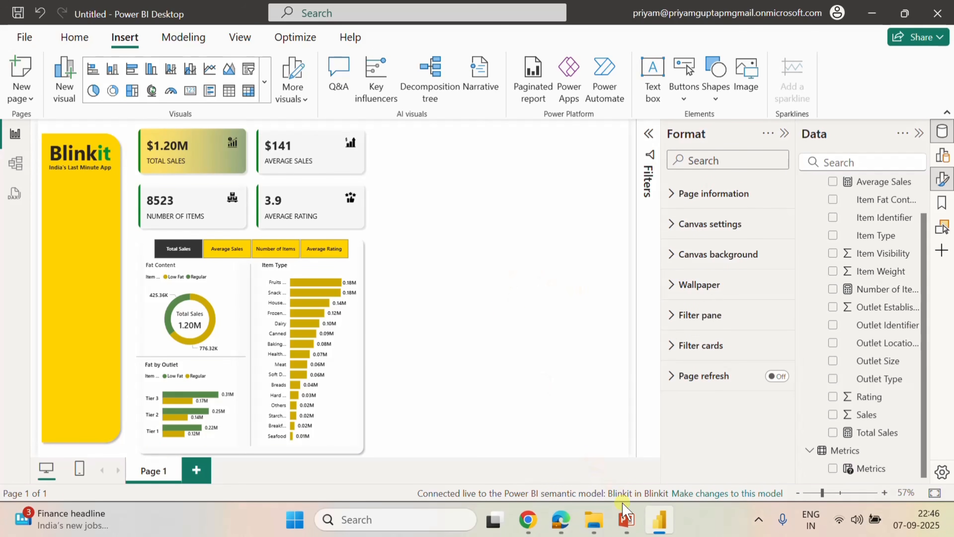
Switch to the Business Requirement Document in PowerPoint to review the granular chart requirements.
{"action": "mouse_move", "coordinate": [627, 526]}
{"action": "left_click", "coordinate": [706, 477]}
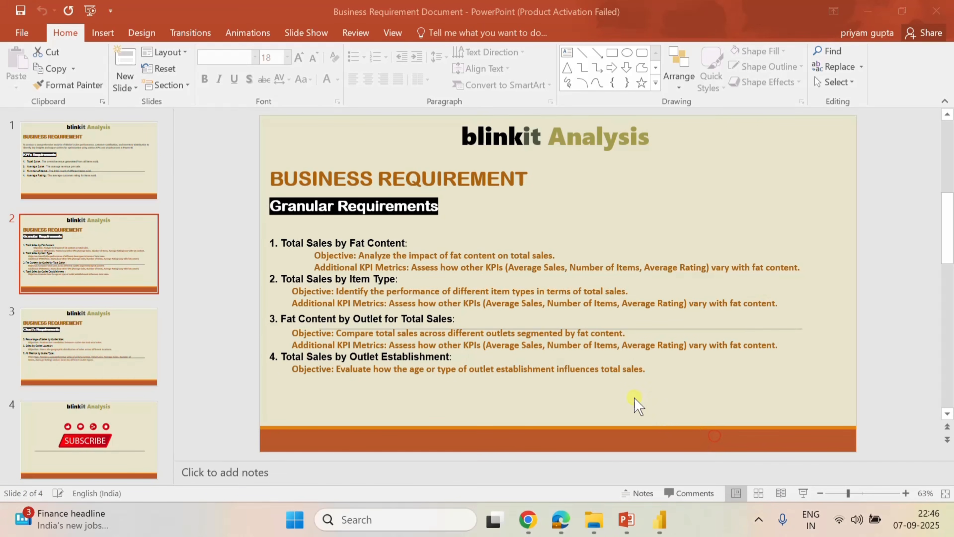
Review the Chart's Requirements slide and switch back to the Blinkit report in Power BI Desktop.
{"action": "left_click", "coordinate": [119, 350]}
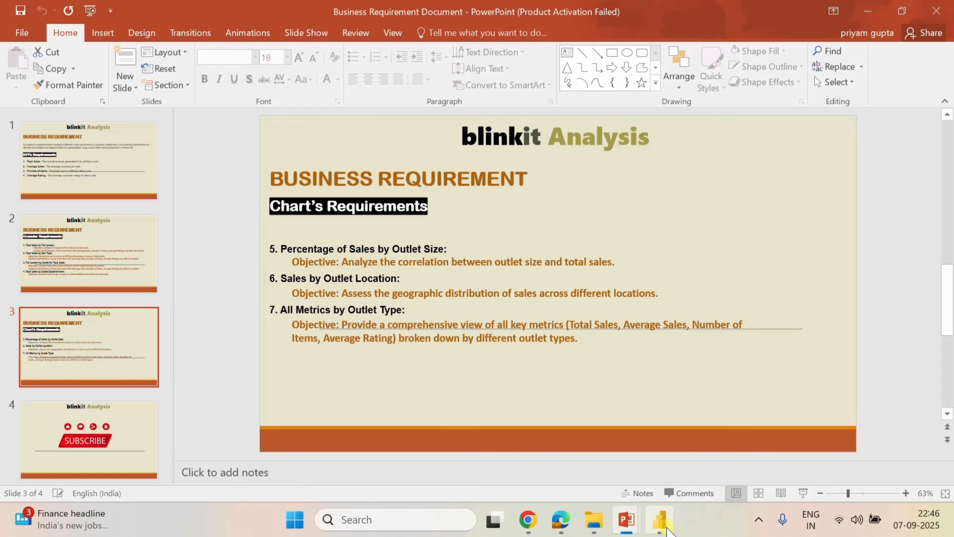
{"action": "left_click", "coordinate": [660, 520]}
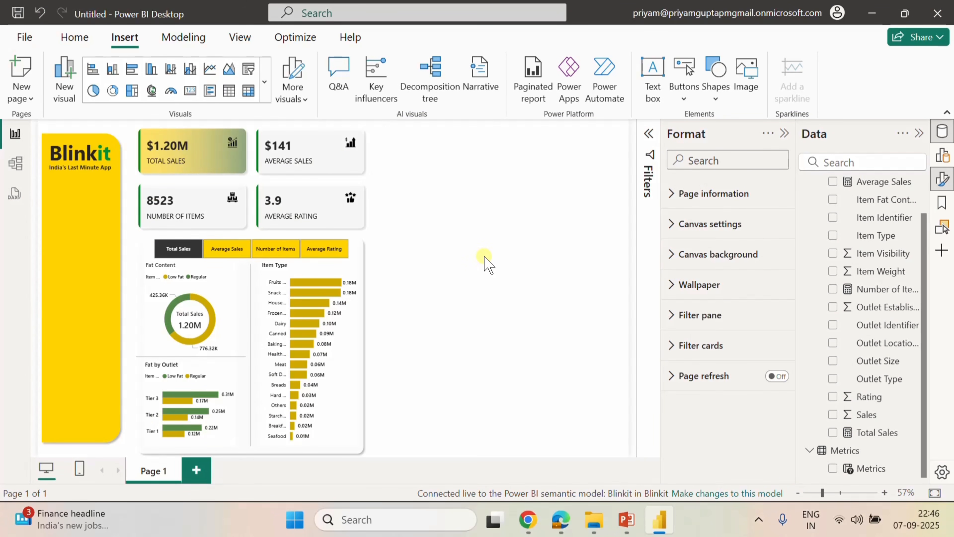
Add an empty line chart to the report, narrow it, and move it to the empty canvas area beside the existing charts.
{"action": "left_click", "coordinate": [944, 157]}
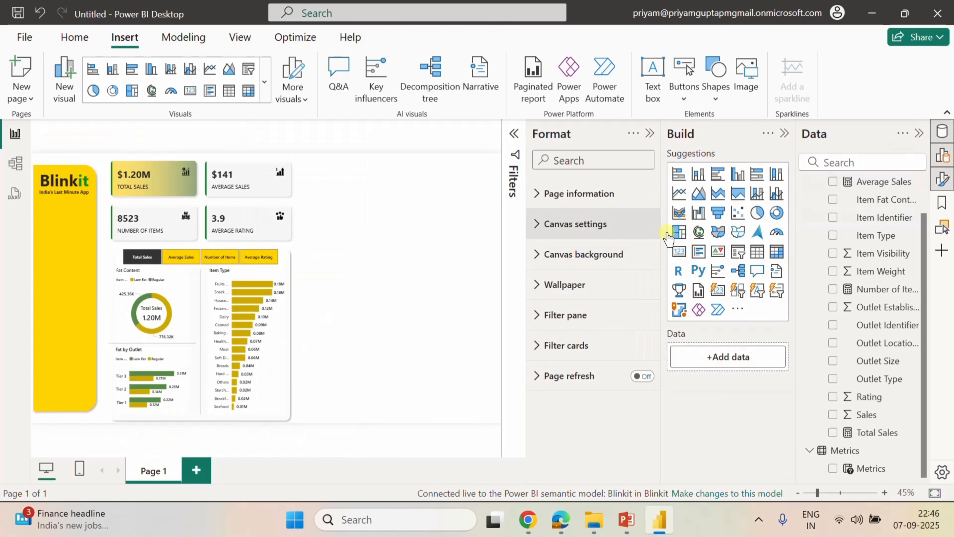
{"action": "left_click", "coordinate": [649, 134]}
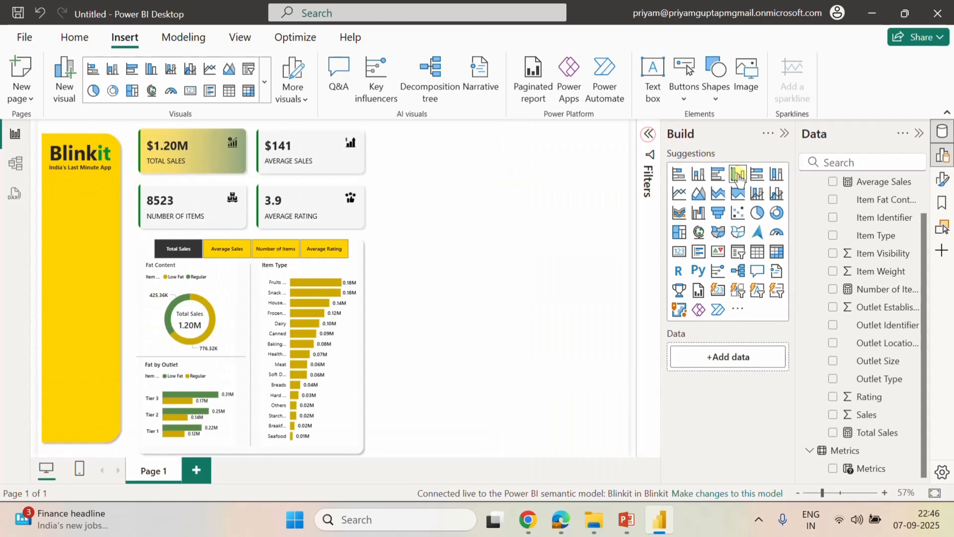
{"action": "left_click", "coordinate": [678, 193]}
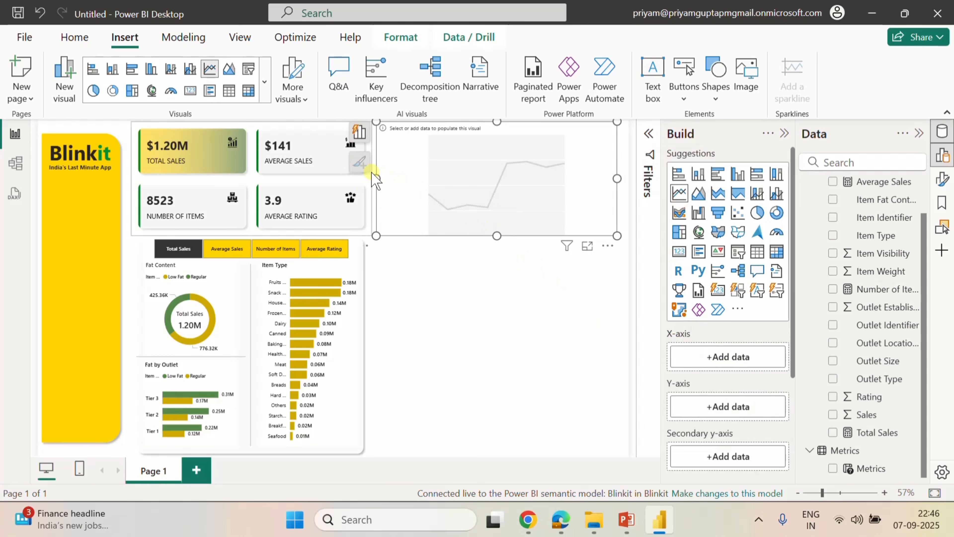
{"action": "left_click_drag", "start_coordinate": [376, 179], "coordinate": [445, 198]}
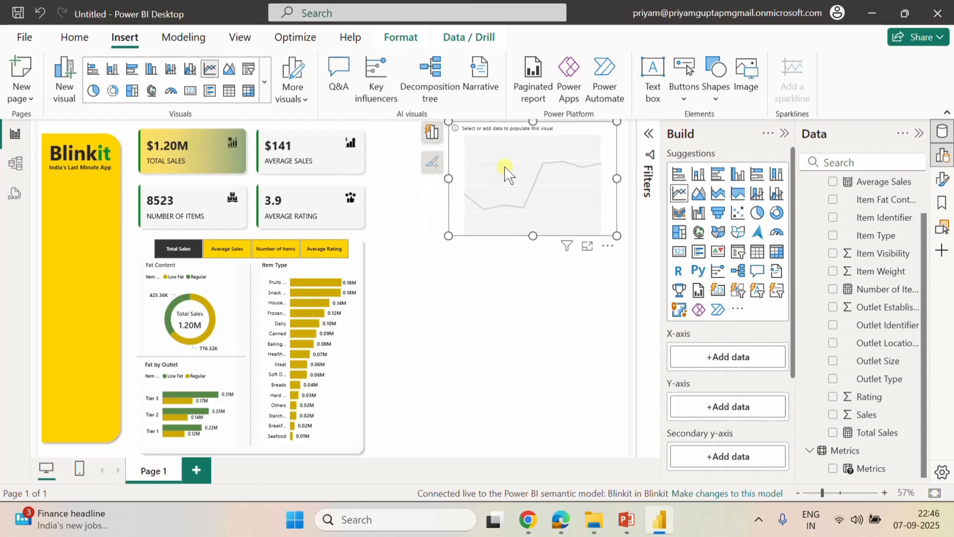
{"action": "left_click_drag", "start_coordinate": [512, 157], "coordinate": [516, 316]}
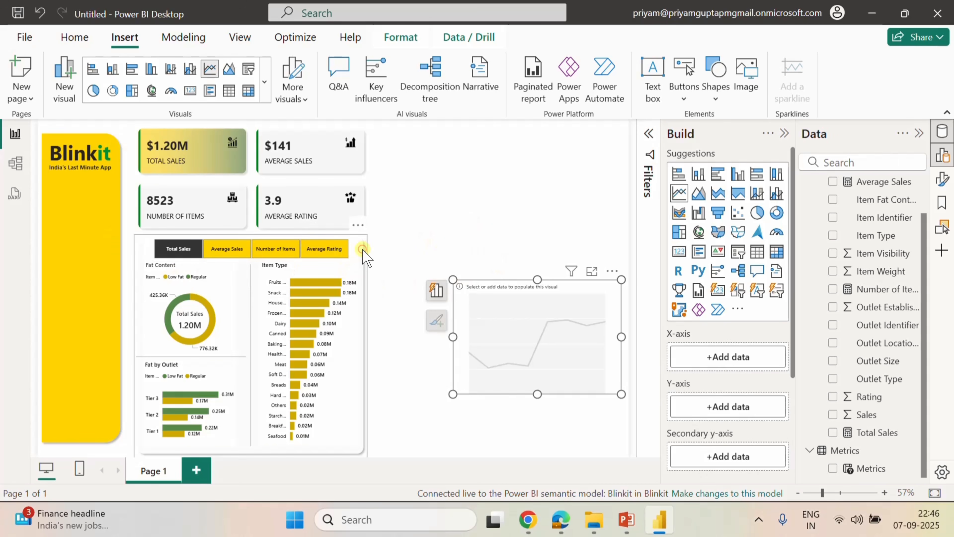
Duplicate the background card behind the existing charts, move the copy to the empty canvas area, and position the line chart over it.
{"action": "left_click", "coordinate": [362, 255]}
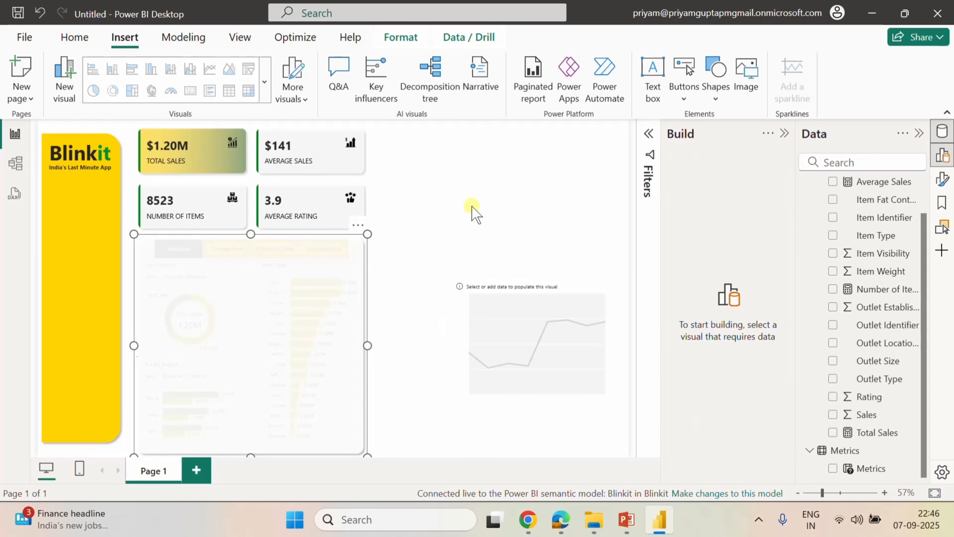
{"action": "left_click", "coordinate": [482, 164]}
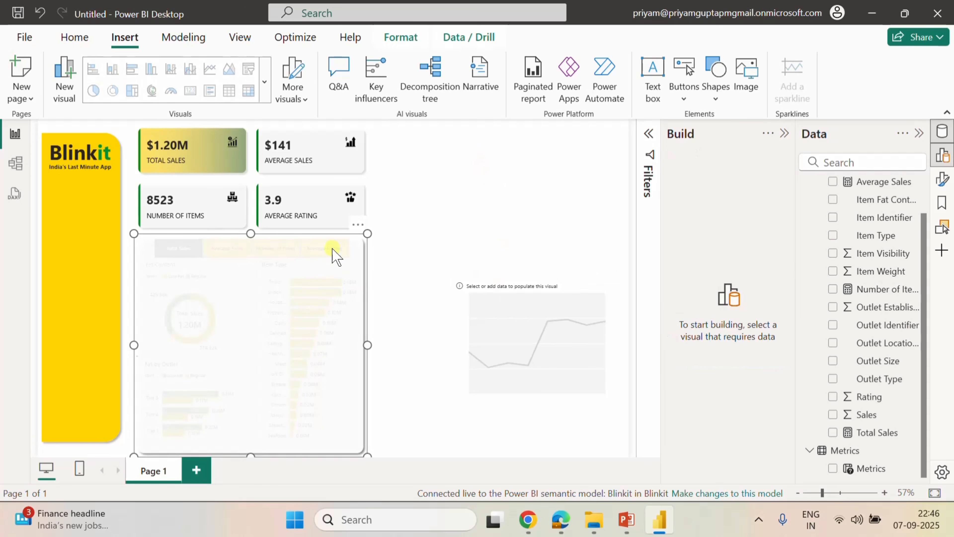
{"action": "left_click_drag", "start_coordinate": [333, 250], "coordinate": [569, 139]}
{"action": "left_click_drag", "start_coordinate": [503, 369], "coordinate": [500, 183]}
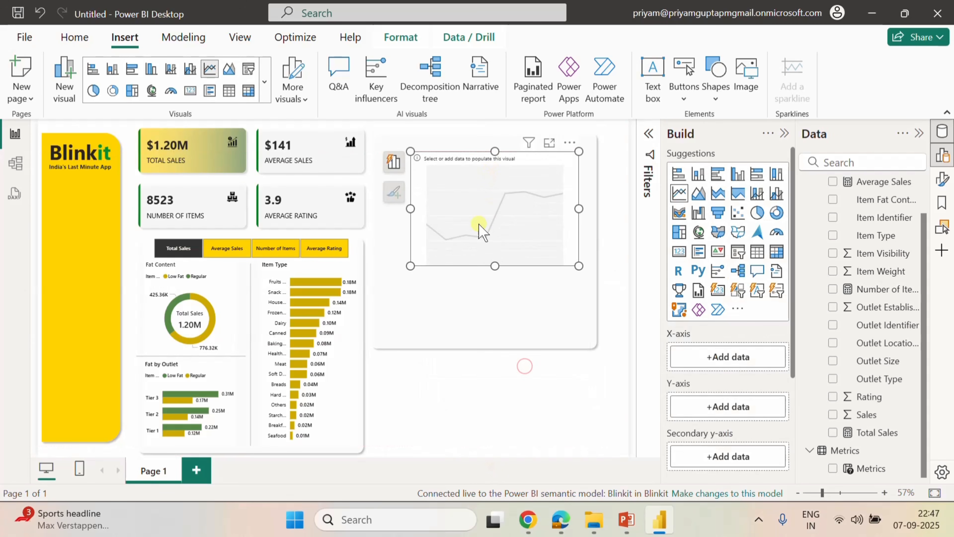
Enlarge the copied background card downward and sideways to fill the empty area beside the existing KPI cards and charts.
{"action": "left_click", "coordinate": [493, 352]}
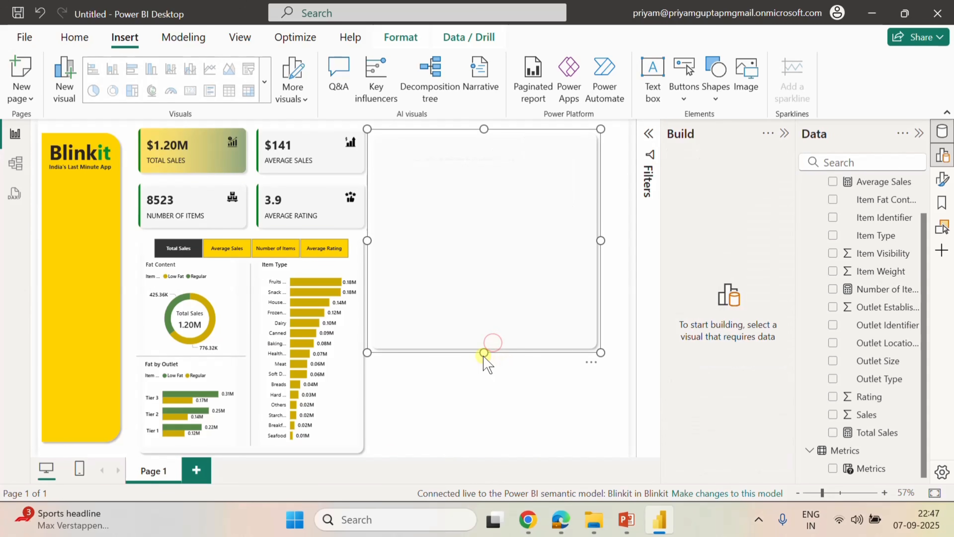
{"action": "left_click_drag", "start_coordinate": [483, 354], "coordinate": [485, 458]}
{"action": "left_click_drag", "start_coordinate": [600, 293], "coordinate": [641, 301]}
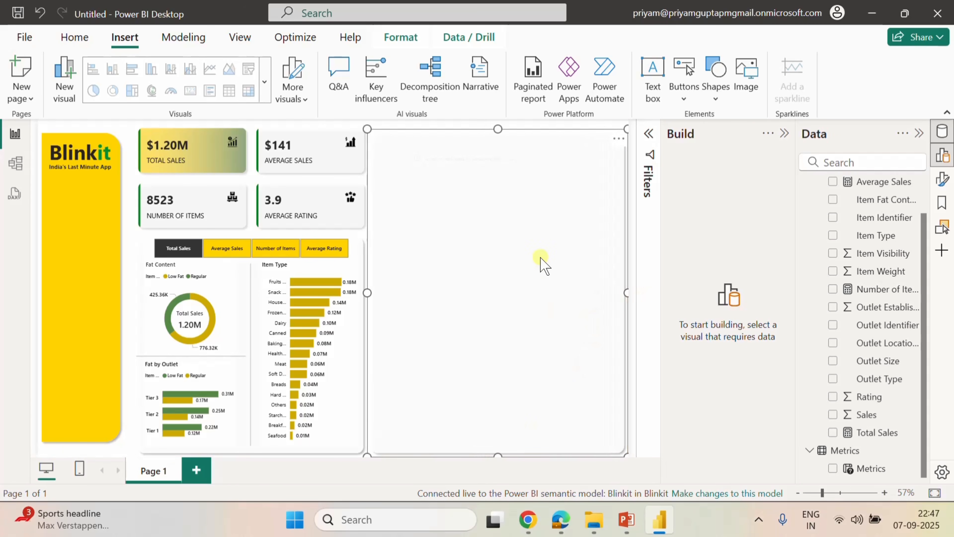
{"action": "left_click", "coordinate": [632, 365]}
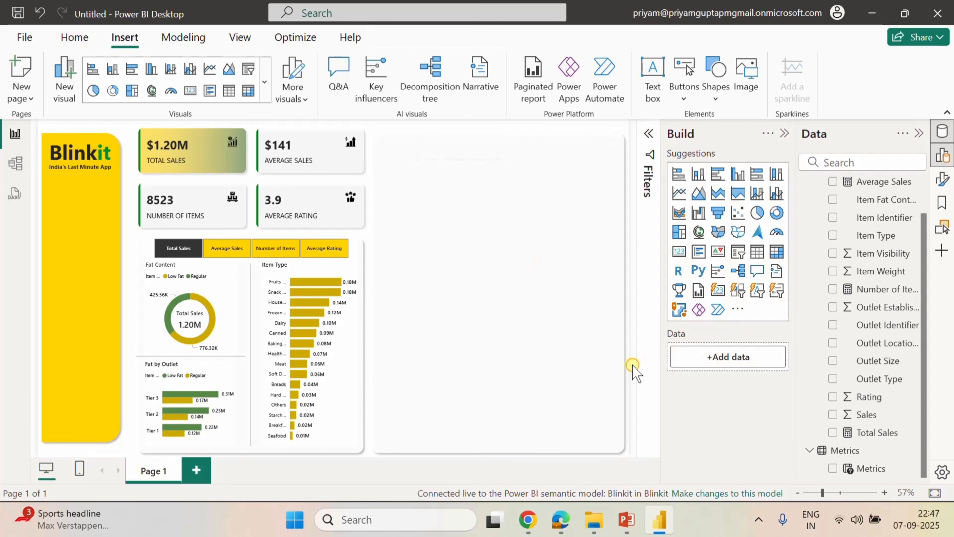
{"action": "left_click", "coordinate": [533, 458]}
Lower the copied card's upper edge to reach the line chart, and bring the line chart in front of the card.
{"action": "left_click", "coordinate": [454, 170]}
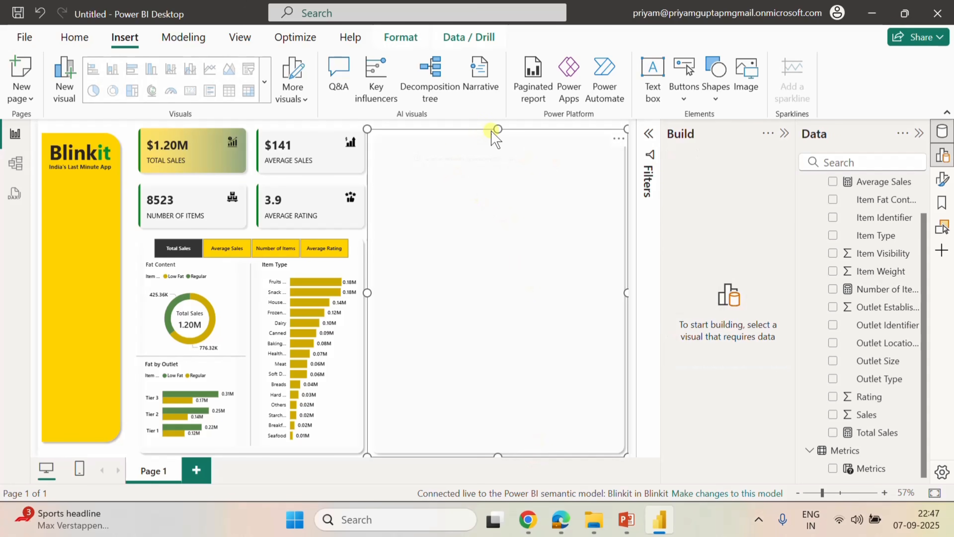
{"action": "left_click_drag", "start_coordinate": [495, 128], "coordinate": [497, 222]}
{"action": "left_click", "coordinate": [501, 160]}
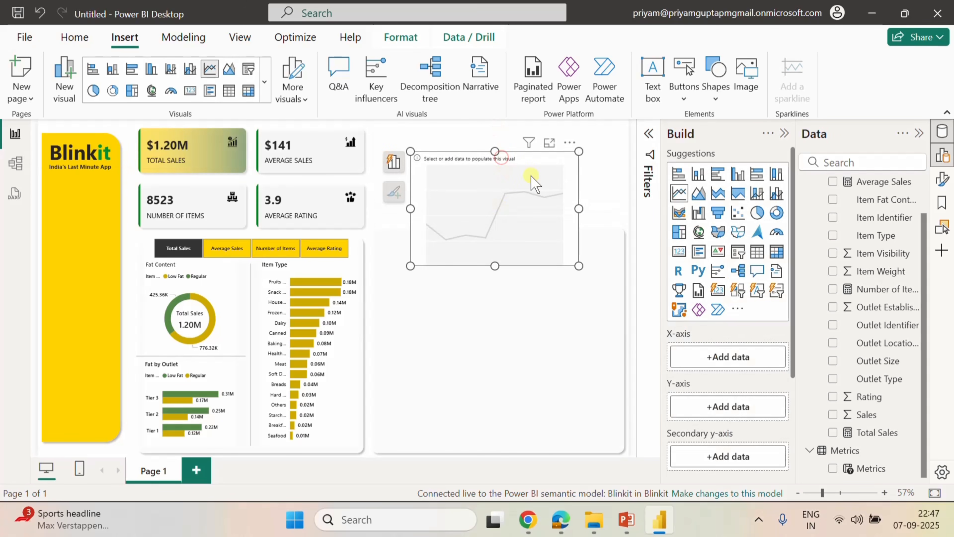
{"action": "left_click", "coordinate": [401, 40]}
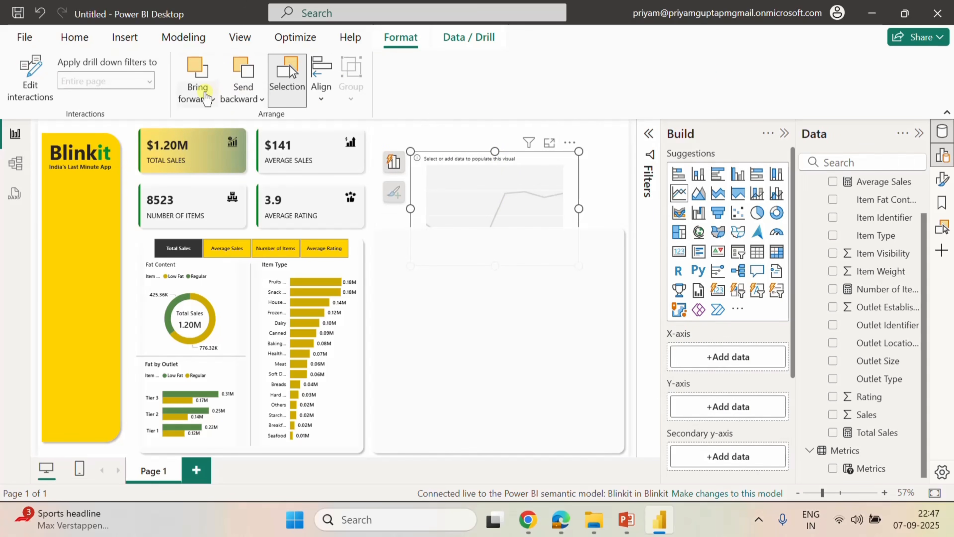
{"action": "left_click", "coordinate": [198, 87]}
{"action": "left_click", "coordinate": [525, 181]}
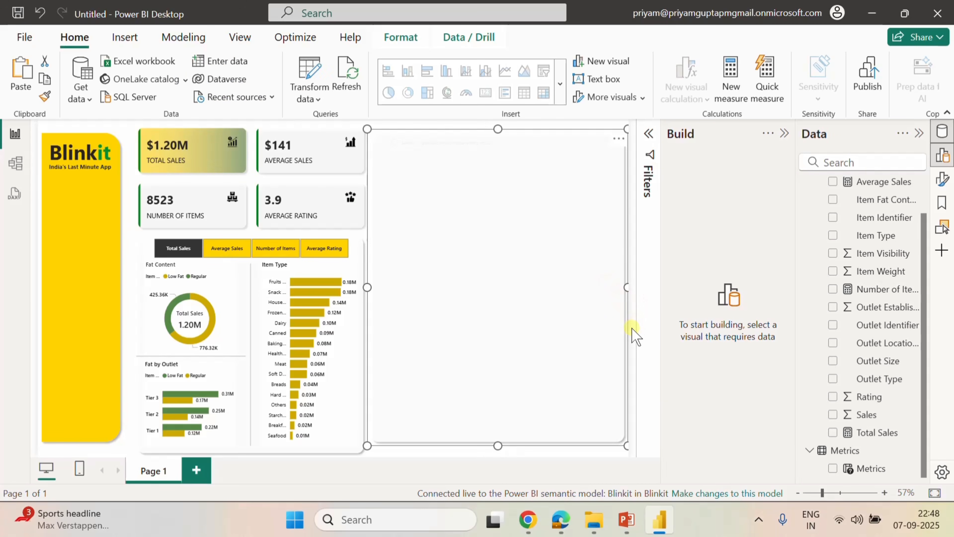
{"action": "left_click", "coordinate": [631, 327]}
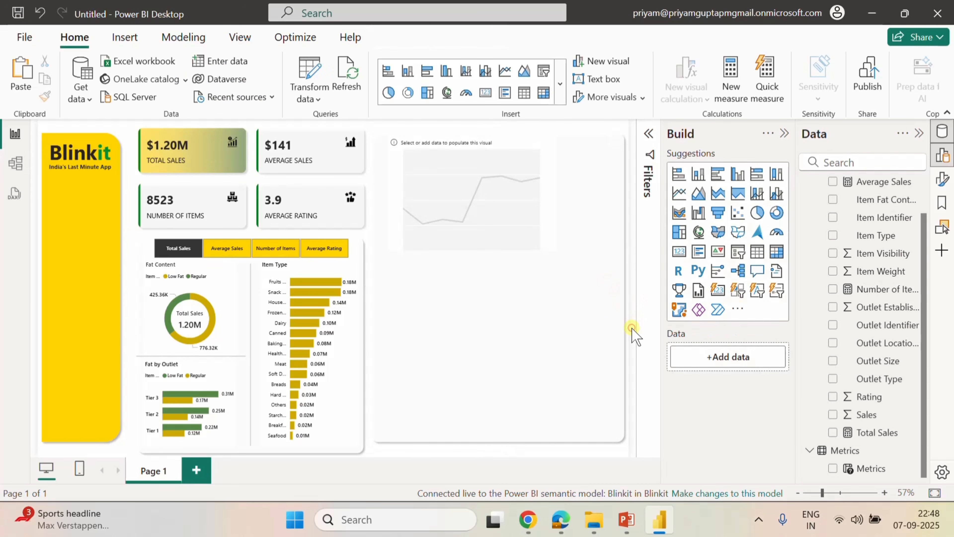
Resize the line chart to about 558 wide by 201 high and place it across the upper part of the copied card.
{"action": "left_click", "coordinate": [484, 182]}
{"action": "left_click_drag", "start_coordinate": [555, 191], "coordinate": [623, 192]}
{"action": "left_click_drag", "start_coordinate": [505, 250], "coordinate": [504, 221]}
{"action": "left_click_drag", "start_coordinate": [514, 188], "coordinate": [504, 183]}
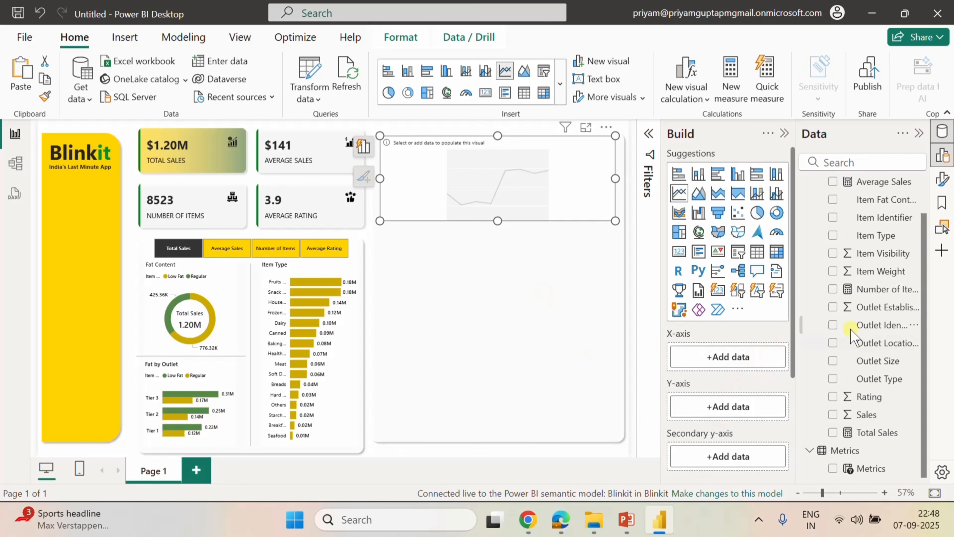
Plot Total Sales on the line chart's Y-axis against Outlet Establishment Year on its X-axis.
{"action": "left_click", "coordinate": [833, 307]}
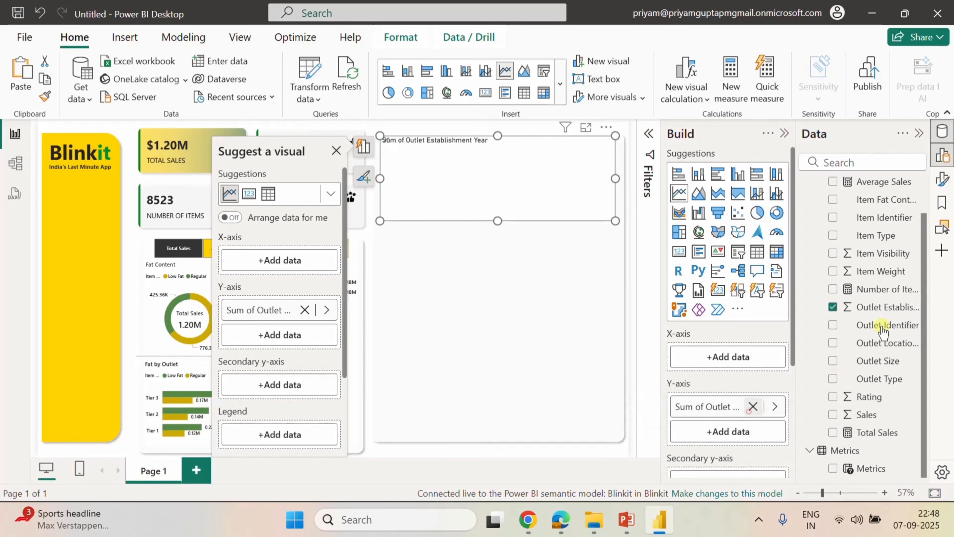
{"action": "left_click", "coordinate": [753, 407]}
{"action": "left_click_drag", "start_coordinate": [885, 311], "coordinate": [739, 358]}
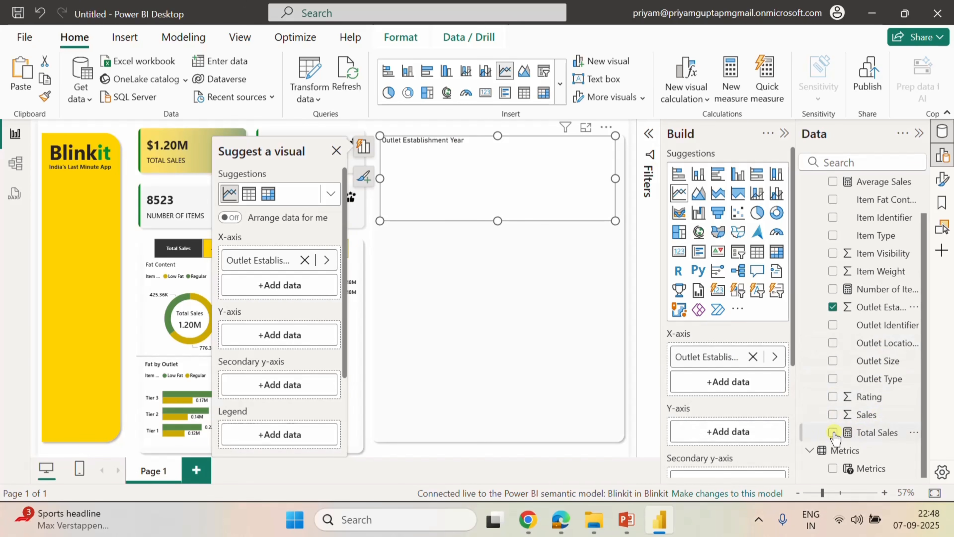
{"action": "left_click", "coordinate": [834, 432]}
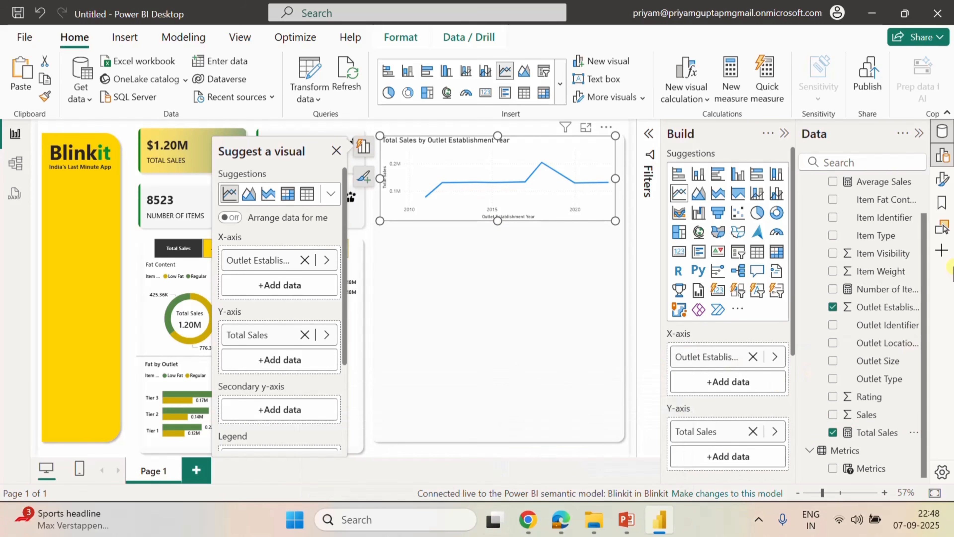
Set the line chart's height to 235 and its width to 473.
{"action": "left_click", "coordinate": [943, 179]}
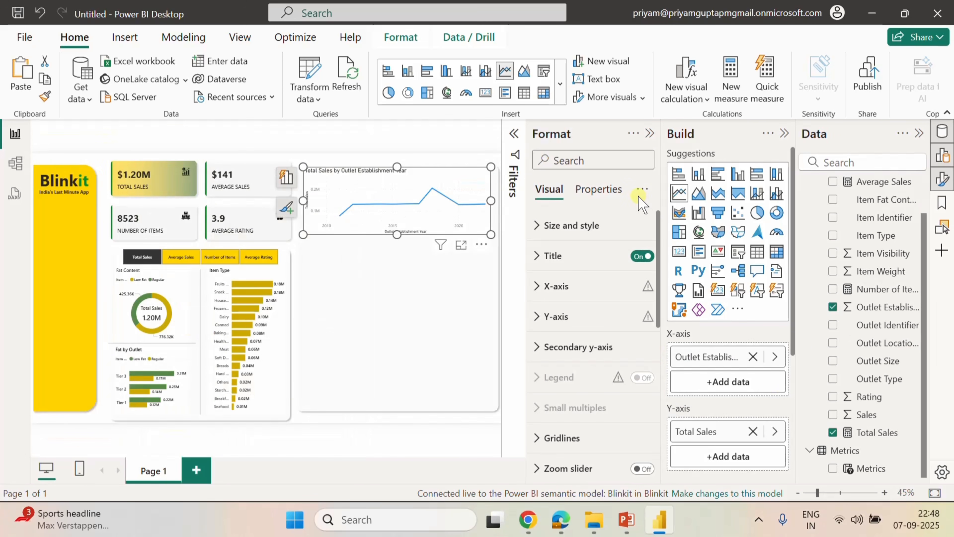
{"action": "left_click", "coordinate": [783, 136]}
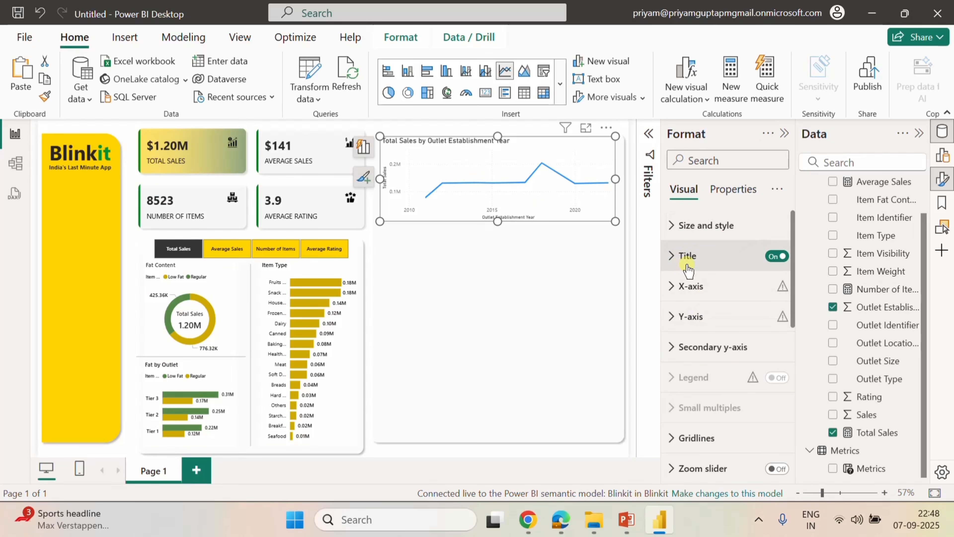
{"action": "left_click", "coordinate": [704, 227]}
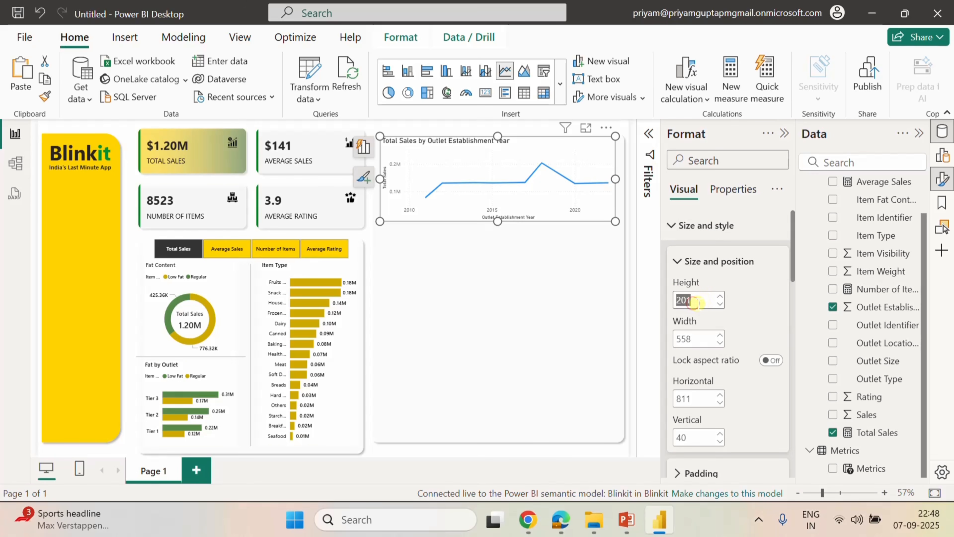
{"action": "type", "text": "235"}
{"action": "key", "text": "Return"}
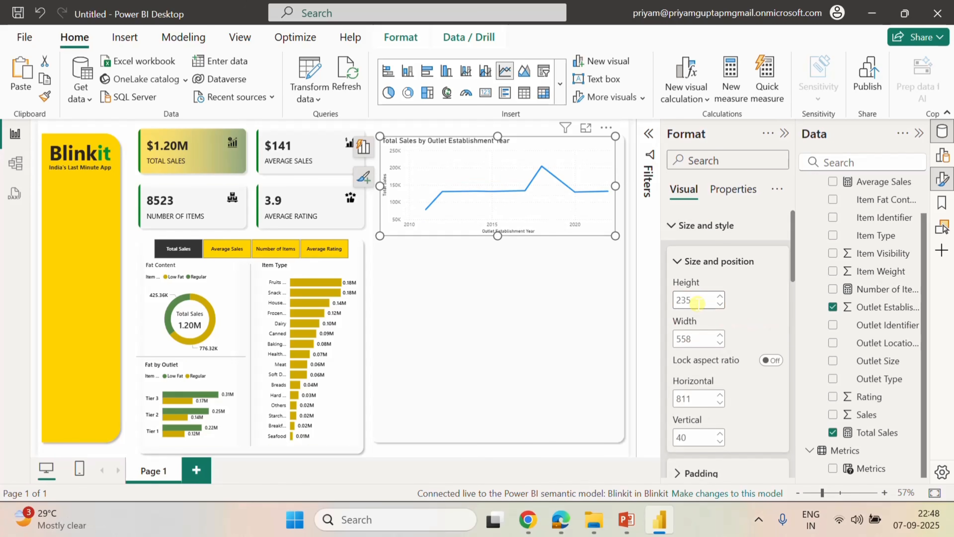
{"action": "double_click", "coordinate": [685, 338]}
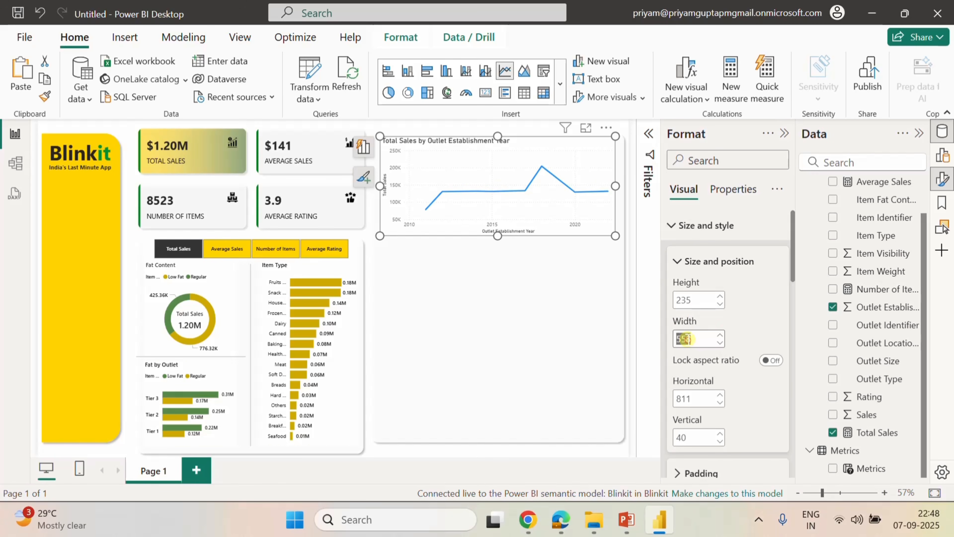
{"action": "type", "text": "4"}
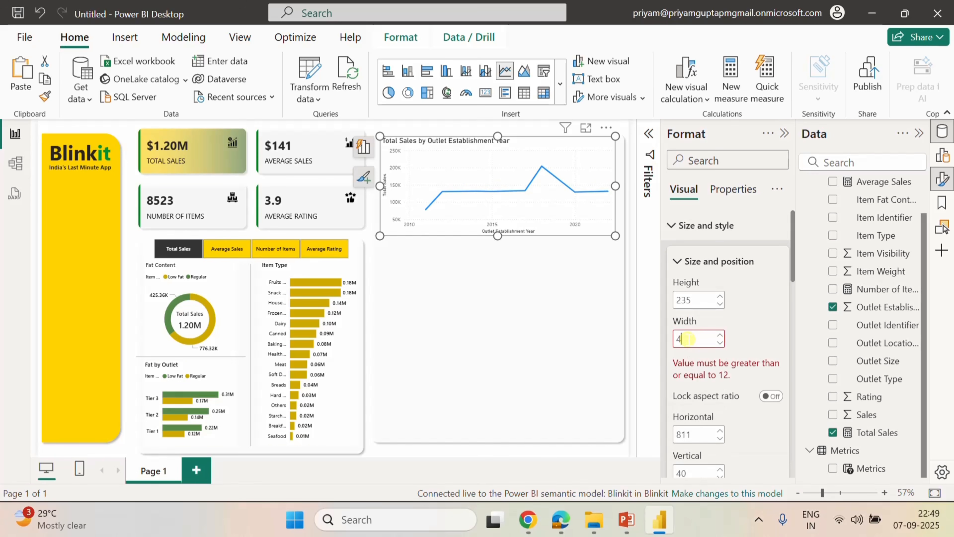
{"action": "type", "text": "73"}
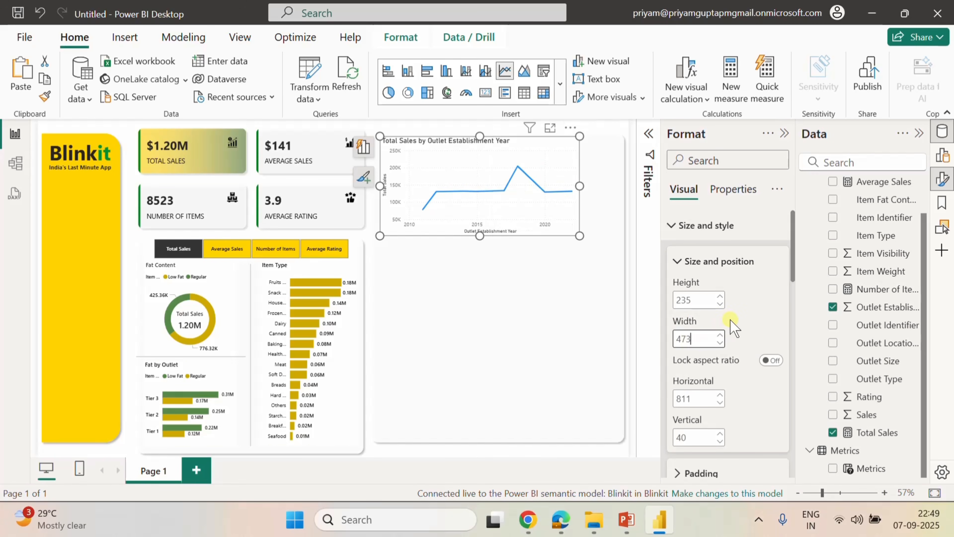
{"action": "left_click", "coordinate": [741, 315]}
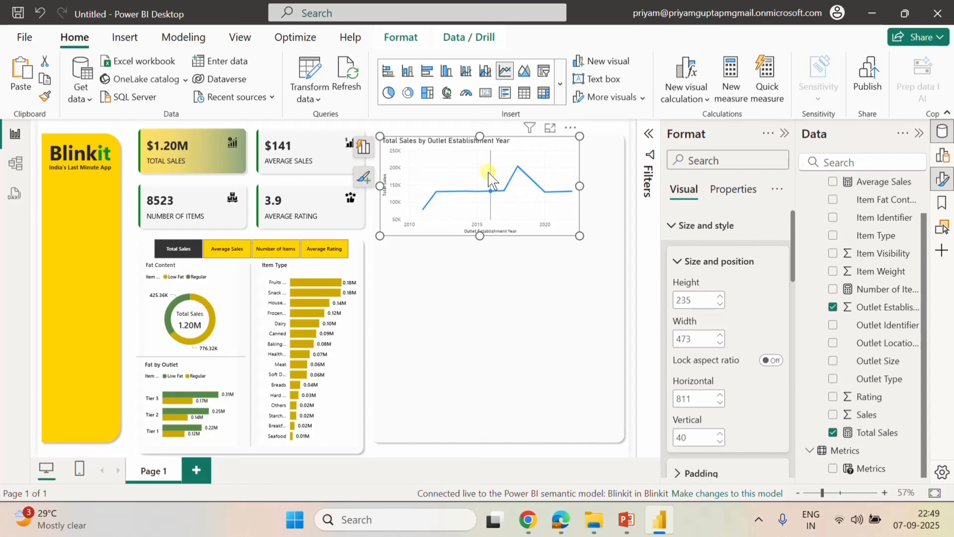
Center the line chart over the copied background card and narrow the card from its left edge to fit around the chart.
{"action": "left_click_drag", "start_coordinate": [488, 171], "coordinate": [506, 169]}
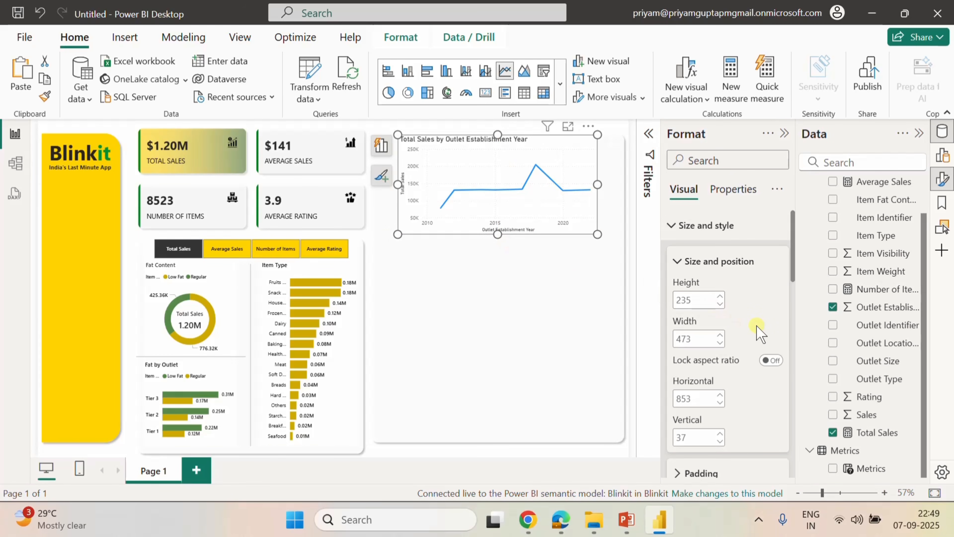
{"action": "left_click", "coordinate": [488, 338]}
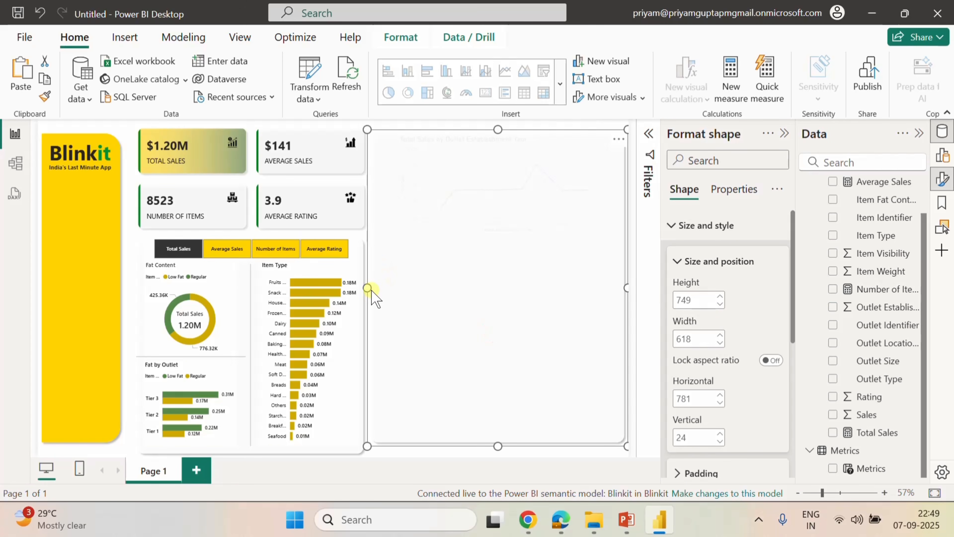
{"action": "left_click_drag", "start_coordinate": [368, 289], "coordinate": [385, 292]}
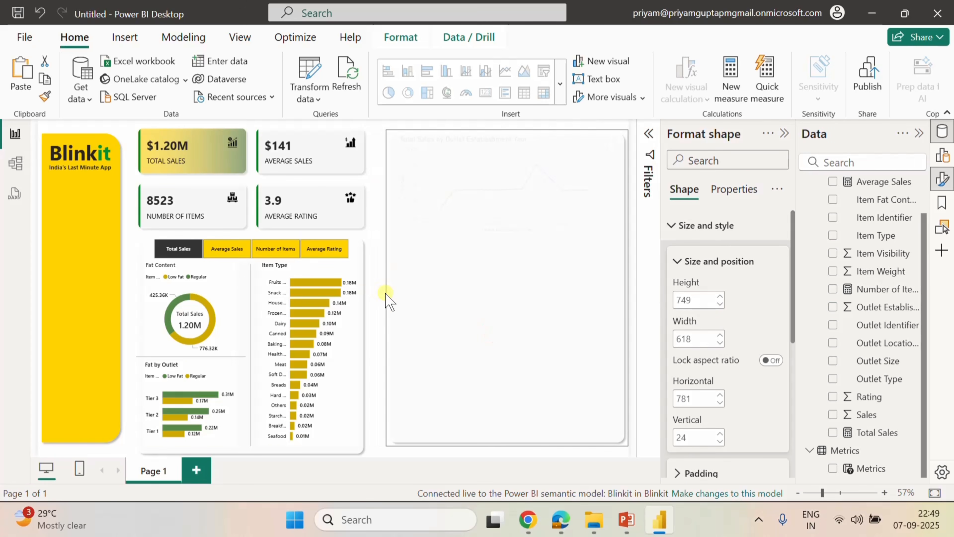
{"action": "left_click", "coordinate": [489, 457]}
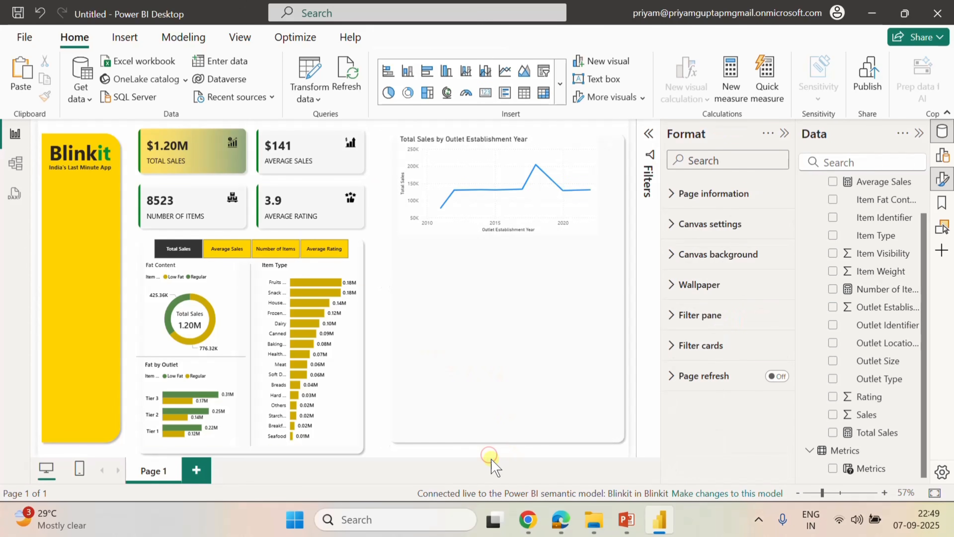
{"action": "left_click", "coordinate": [558, 167]}
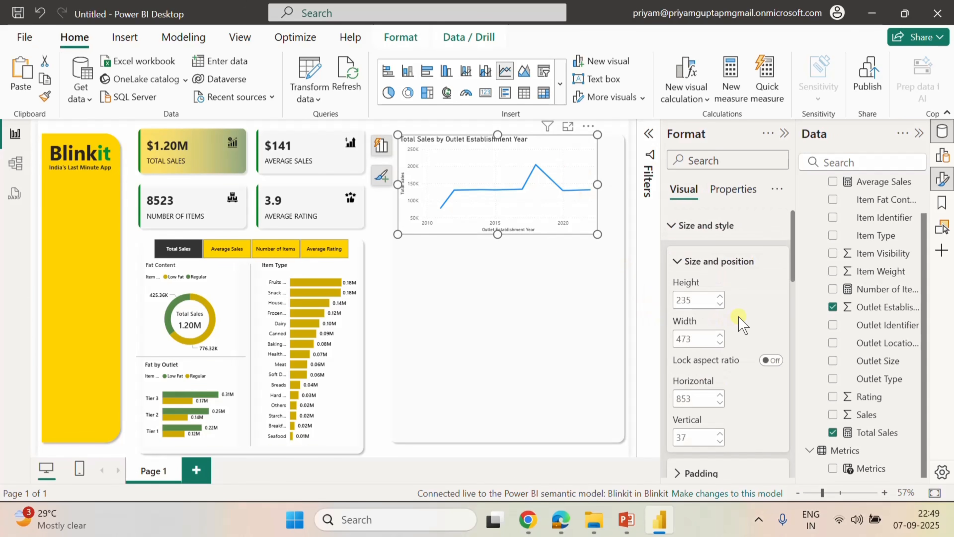
Shorten the line chart's title text to "Outlet Establishment".
{"action": "left_click", "coordinate": [670, 226]}
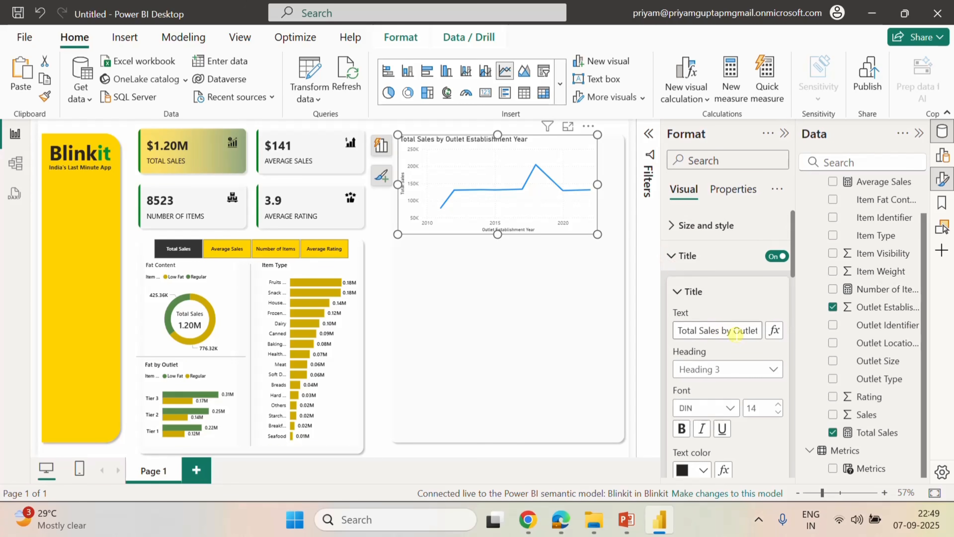
{"action": "left_click_drag", "start_coordinate": [734, 330], "coordinate": [650, 330]}
{"action": "key", "text": "BackSpace"}
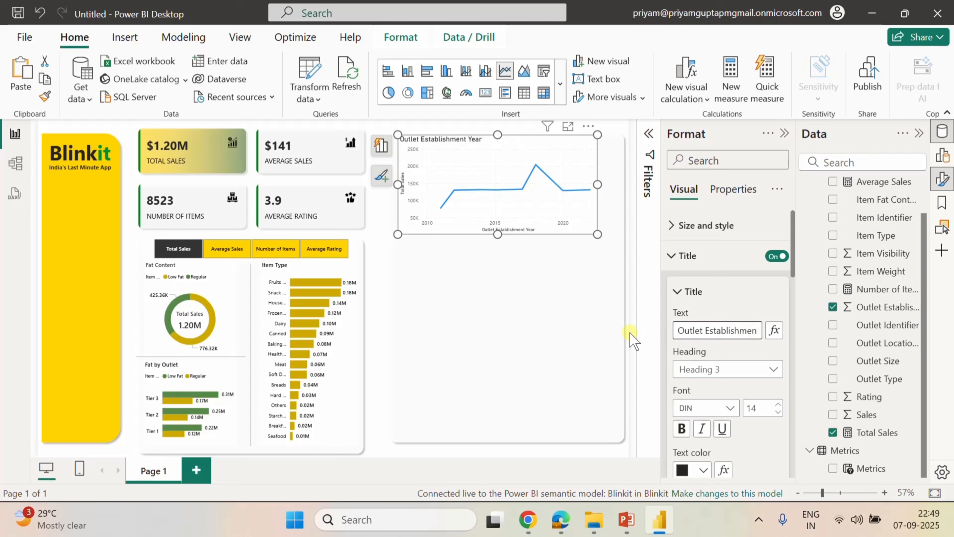
{"action": "left_click", "coordinate": [739, 331]}
{"action": "key", "text": "Right"}
{"action": "key", "text": "Right"}
{"action": "key", "text": "Right"}
{"action": "key", "text": "Right"}
{"action": "key", "text": "Right"}
{"action": "key", "text": "Right"}
{"action": "key", "text": "Right"}
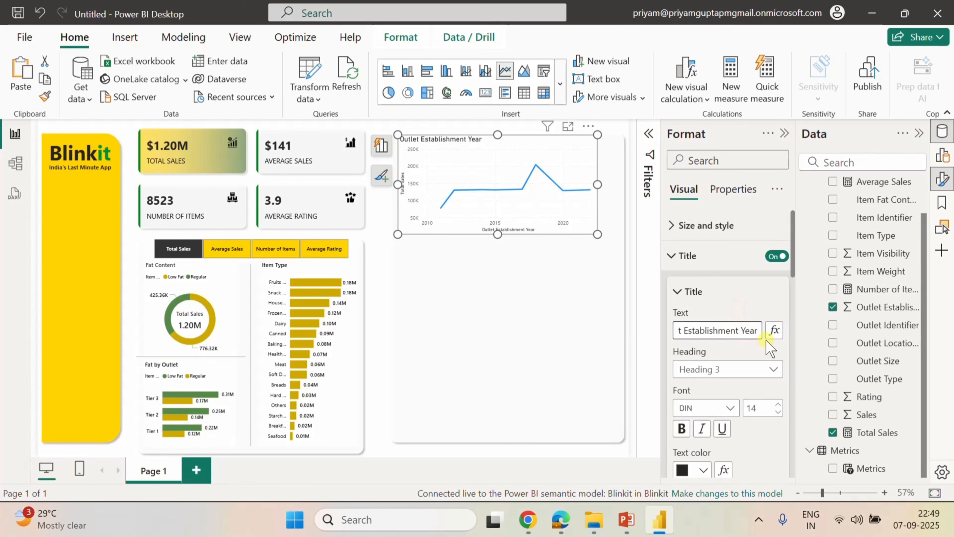
{"action": "key", "text": "BackSpace"}
{"action": "key", "text": "BackSpace"}
{"action": "key", "text": "BackSpace"}
{"action": "key", "text": "BackSpace"}
{"action": "key", "text": "BackSpace"}
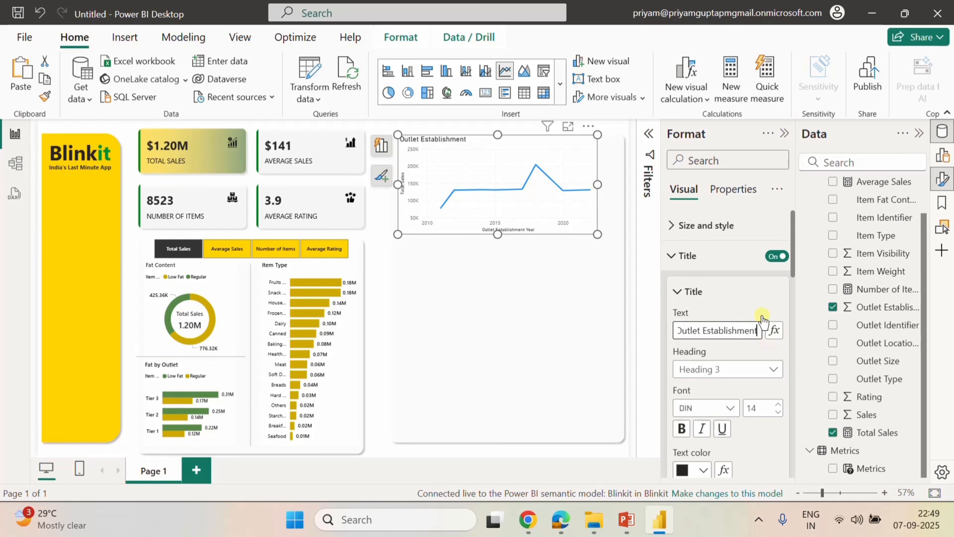
{"action": "left_click", "coordinate": [698, 293]}
{"action": "left_click", "coordinate": [678, 293]}
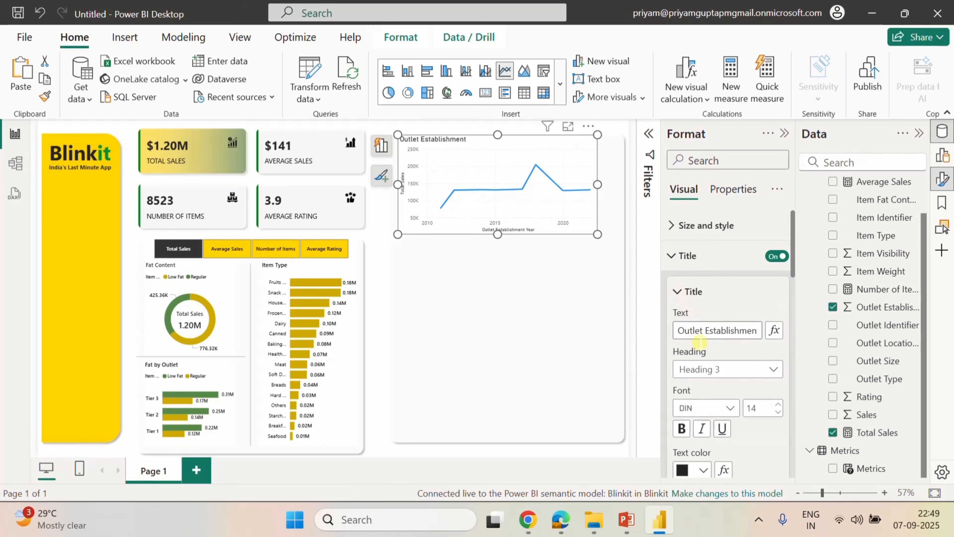
Set the line chart's title font to Segoe UI Semibold at size 10.
{"action": "scroll", "coordinate": [746, 387], "scroll_direction": "down", "scroll_amount": 1}
{"action": "scroll", "coordinate": [746, 386], "scroll_direction": "down", "scroll_amount": 2}
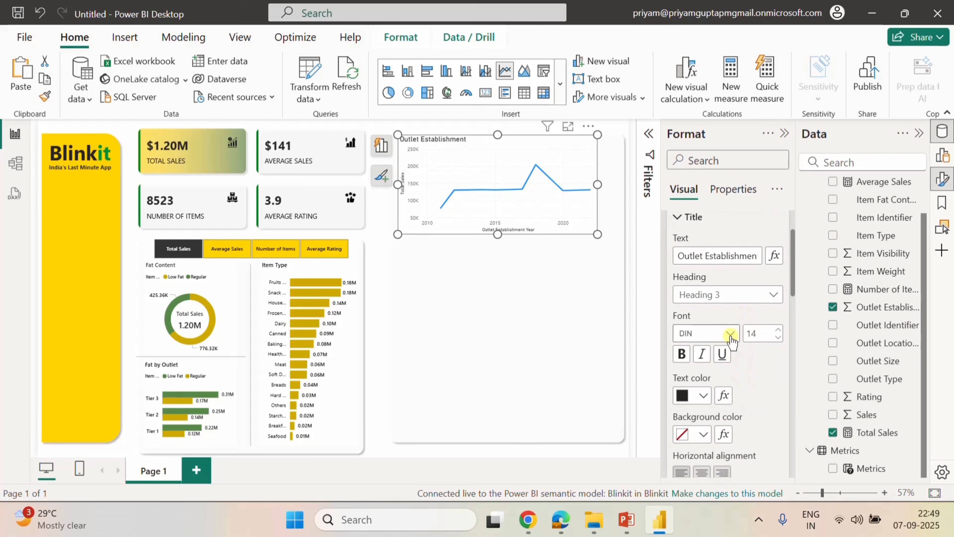
{"action": "left_click", "coordinate": [730, 334]}
{"action": "scroll", "coordinate": [730, 237], "scroll_direction": "down", "scroll_amount": 3}
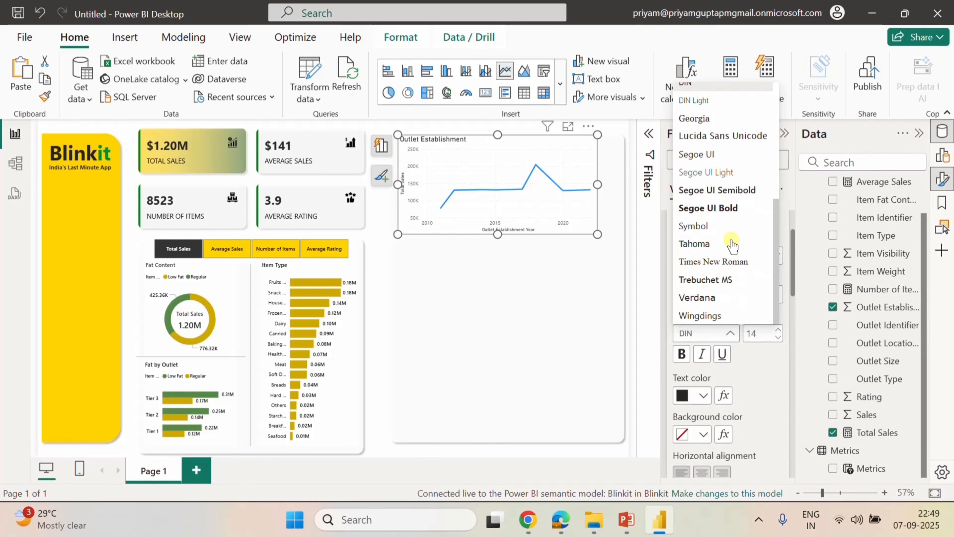
{"action": "left_click", "coordinate": [721, 190]}
{"action": "left_click", "coordinate": [778, 337]}
{"action": "left_click", "coordinate": [778, 337]}
{"action": "left_click", "coordinate": [779, 337]}
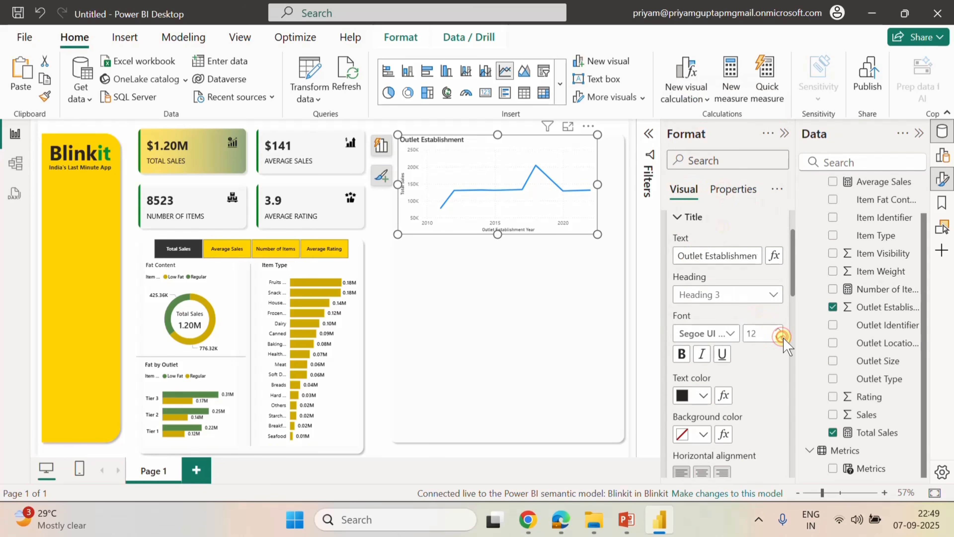
{"action": "left_click", "coordinate": [779, 338]}
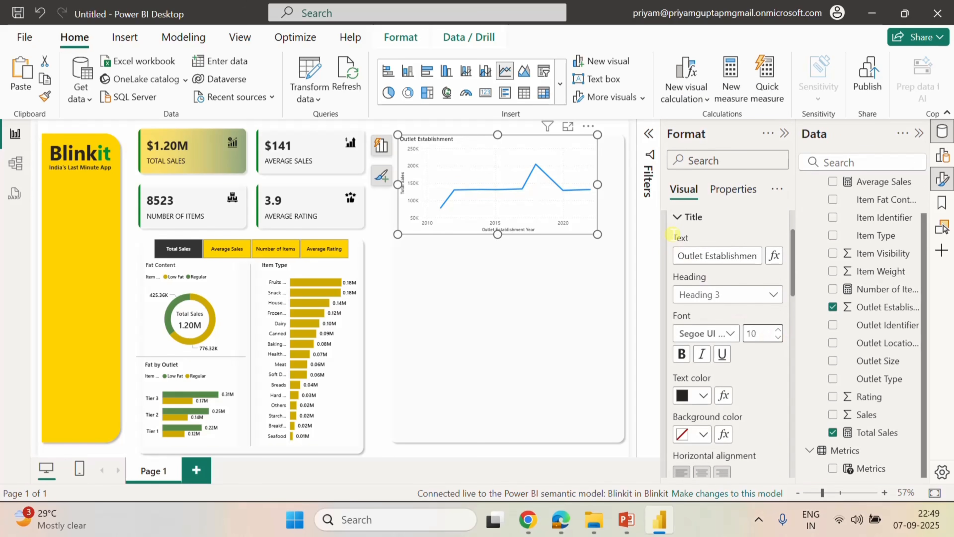
{"action": "left_click", "coordinate": [678, 216]}
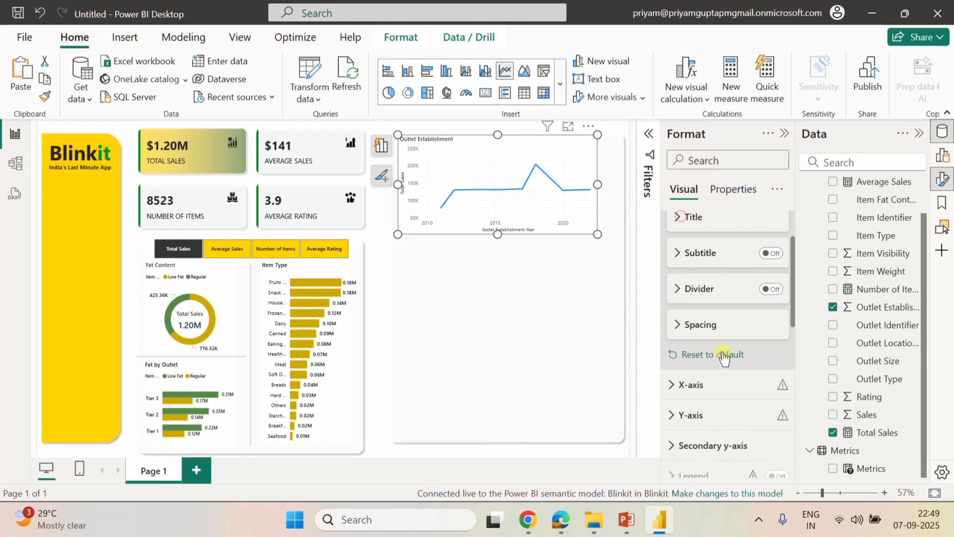
Turn off the X-axis title of the Outlet Establishment line chart.
{"action": "scroll", "coordinate": [722, 353], "scroll_direction": "down", "scroll_amount": 2}
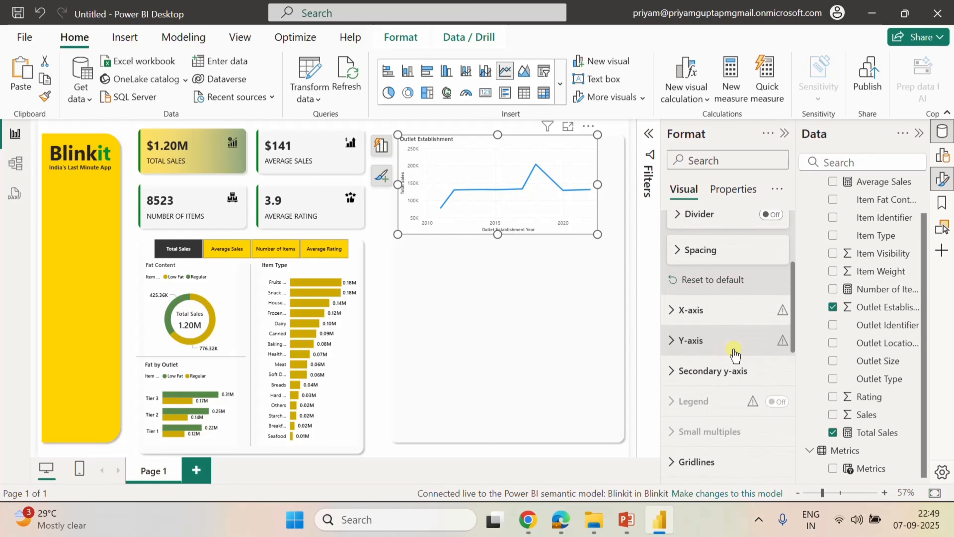
{"action": "left_click", "coordinate": [723, 310]}
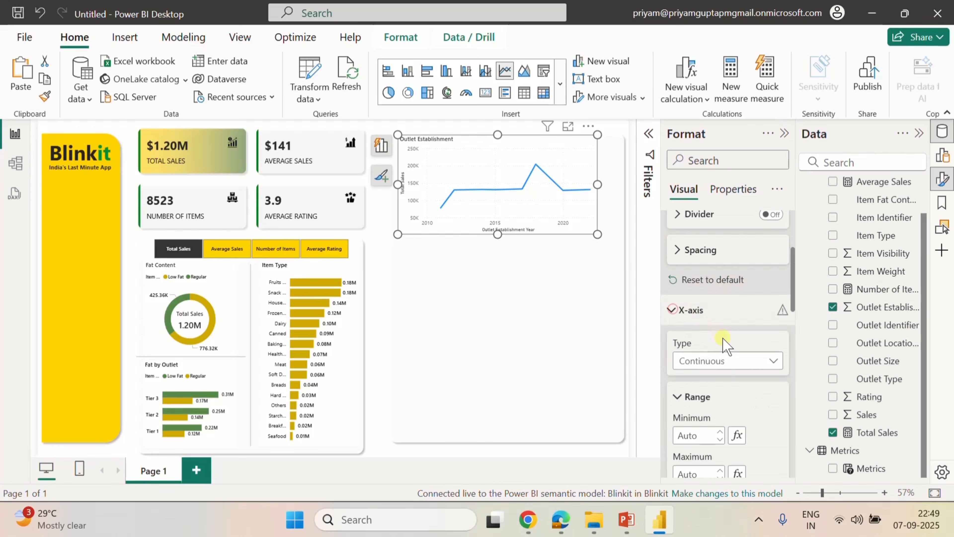
{"action": "scroll", "coordinate": [727, 340], "scroll_direction": "down", "scroll_amount": 4}
{"action": "scroll", "coordinate": [759, 387], "scroll_direction": "down", "scroll_amount": 2}
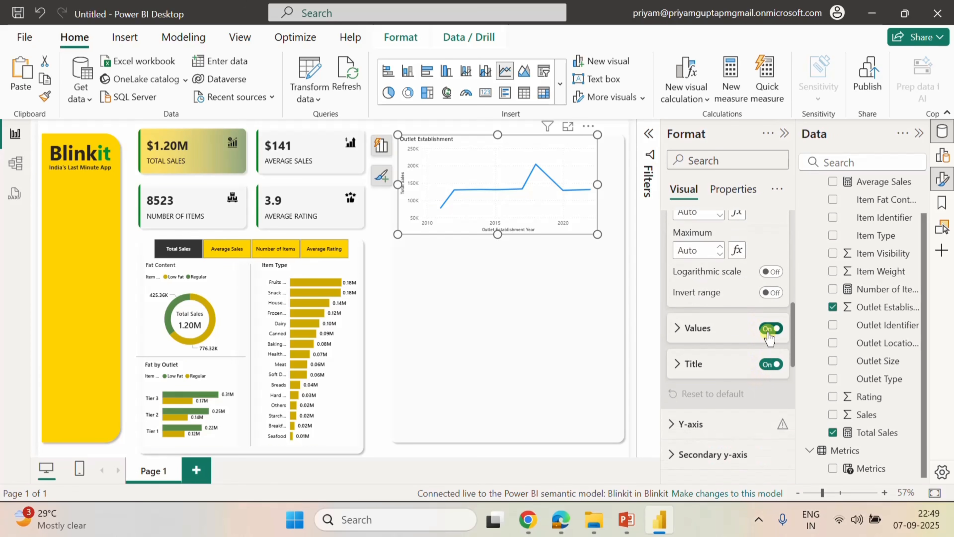
{"action": "left_click", "coordinate": [773, 365]}
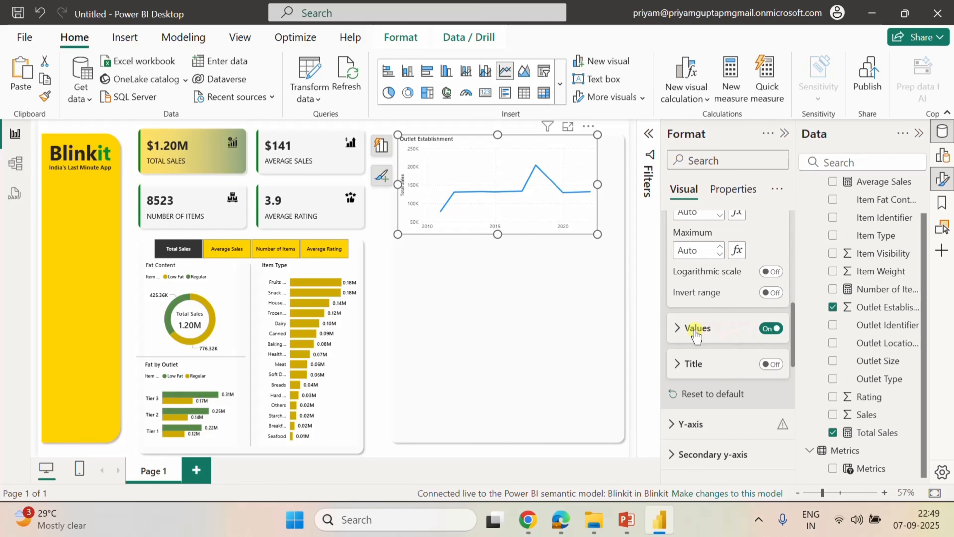
Set the line chart's X-axis values to font size 8 and color them black.
{"action": "left_click", "coordinate": [677, 328]}
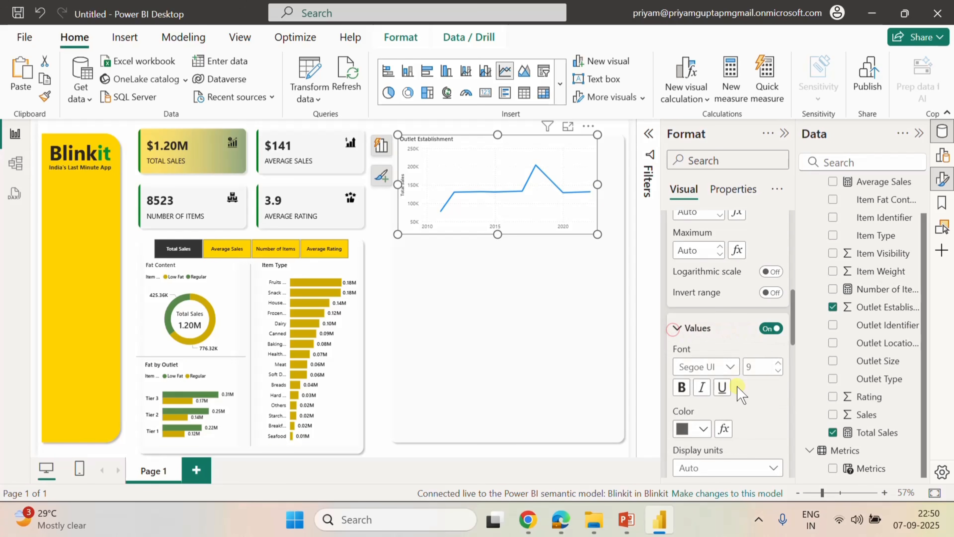
{"action": "left_click", "coordinate": [777, 371]}
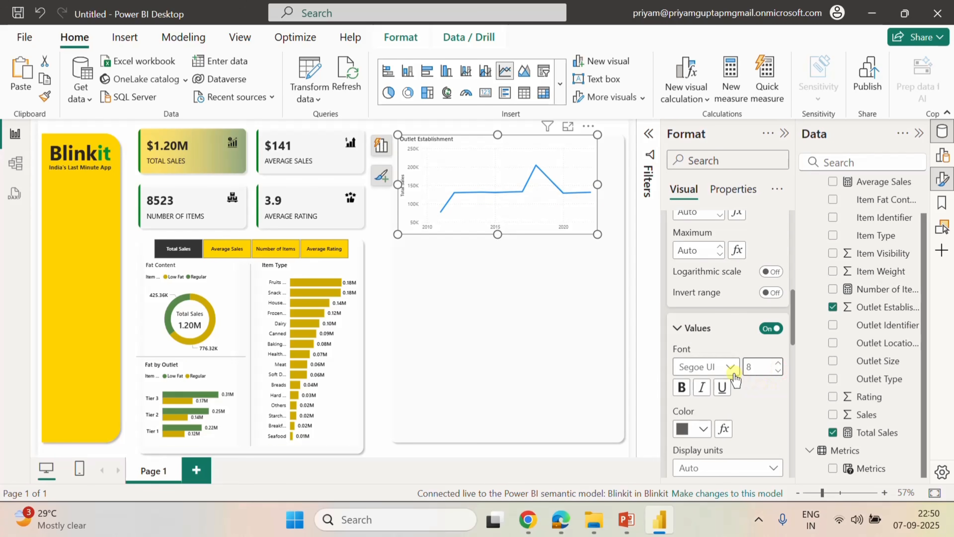
{"action": "left_click", "coordinate": [703, 430]}
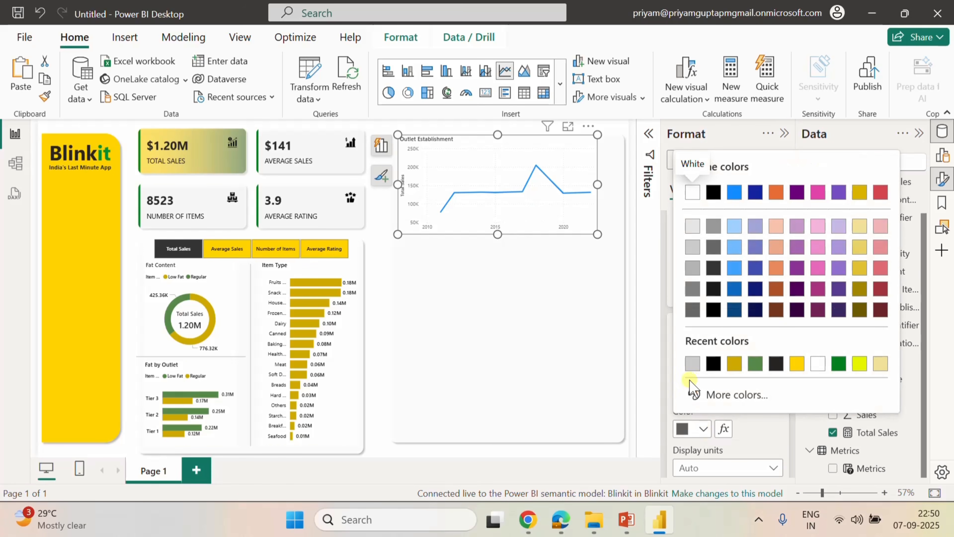
{"action": "left_click", "coordinate": [693, 364]}
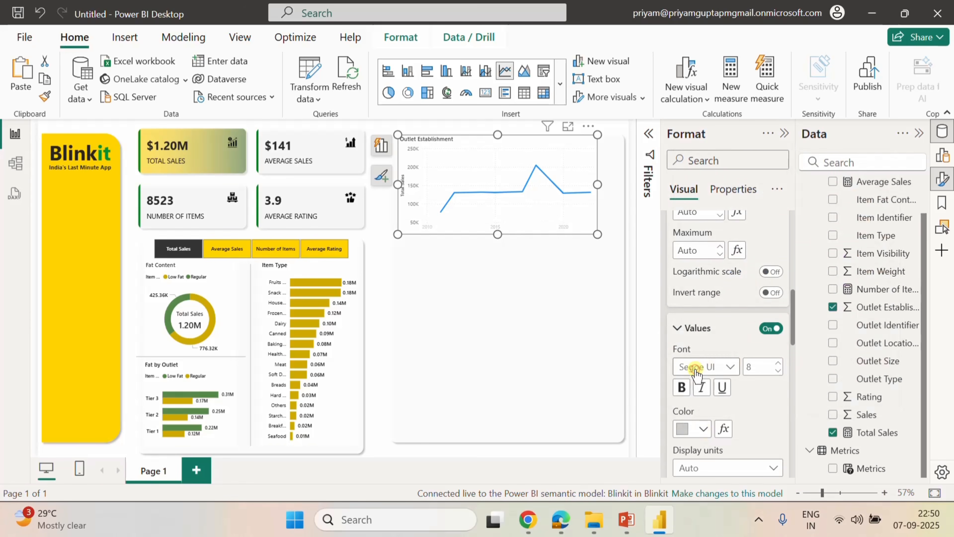
{"action": "left_click", "coordinate": [703, 429]}
{"action": "left_click", "coordinate": [692, 290]}
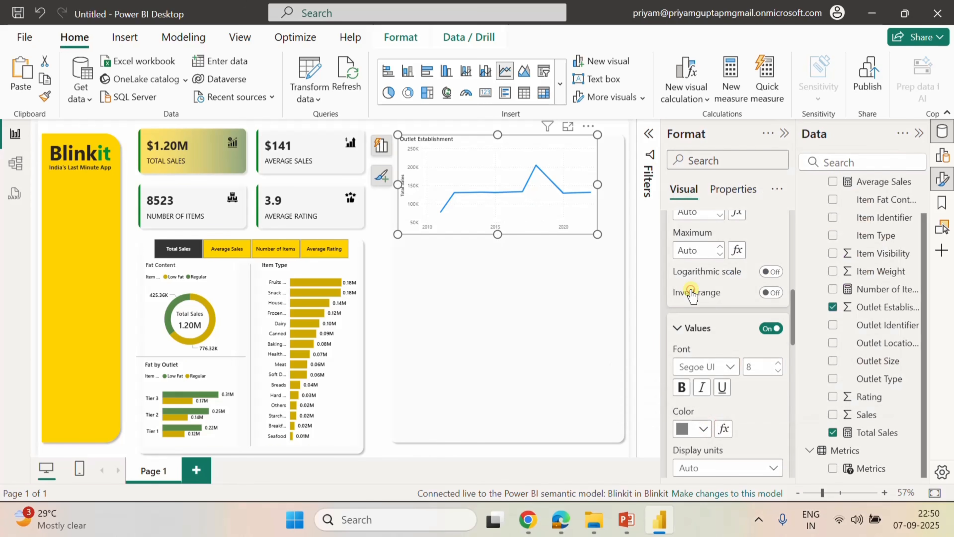
{"action": "left_click", "coordinate": [701, 430]}
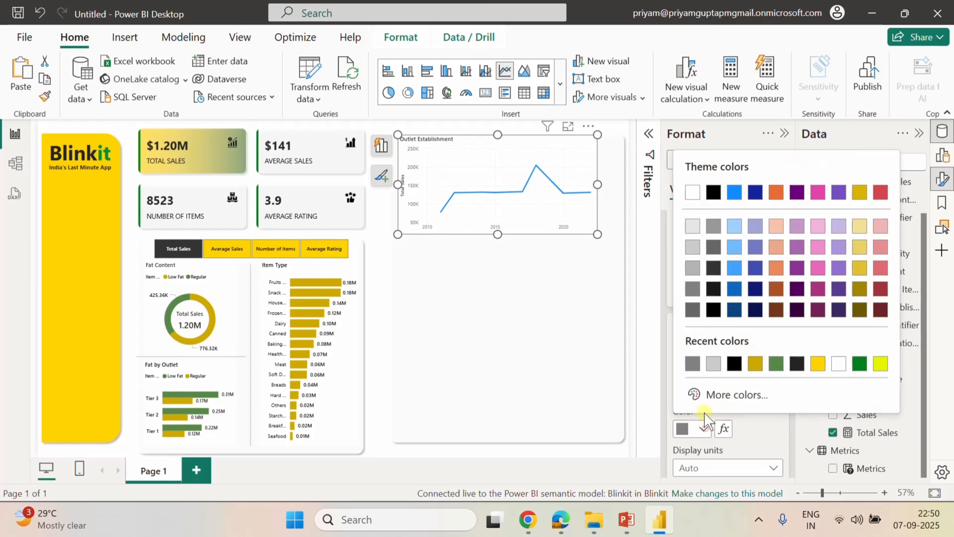
{"action": "left_click", "coordinate": [714, 191]}
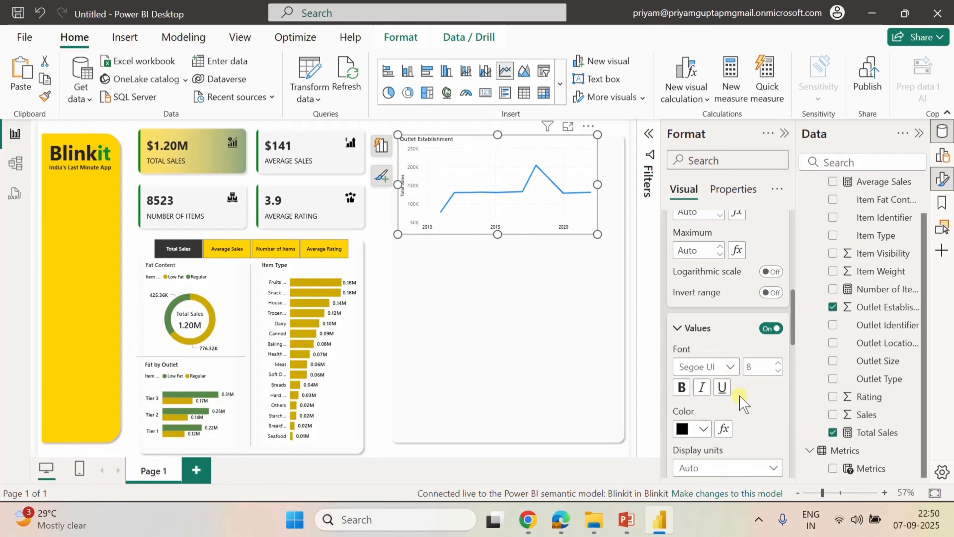
{"action": "left_click", "coordinate": [681, 328]}
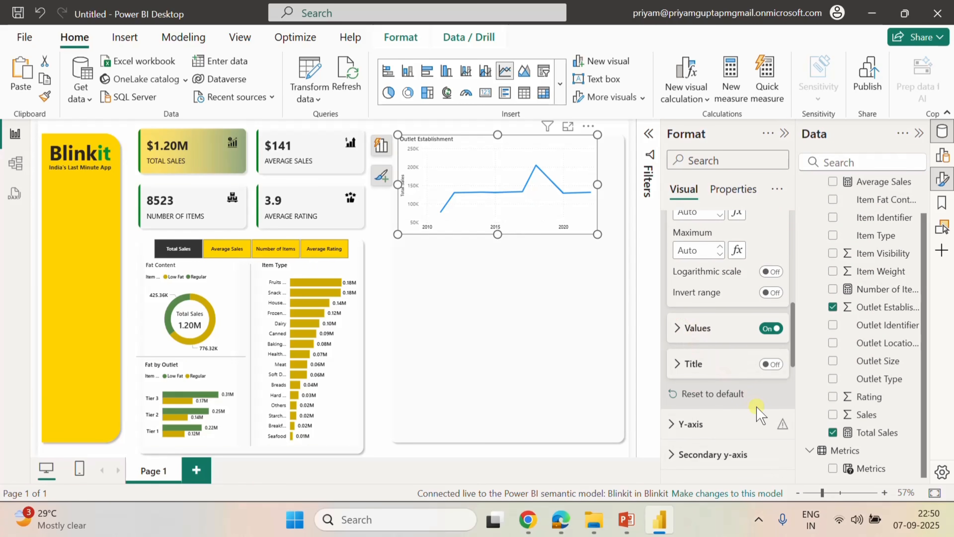
Open the Y-axis formatting settings of the Outlet Establishment line chart.
{"action": "scroll", "coordinate": [755, 412], "scroll_direction": "down", "scroll_amount": 2}
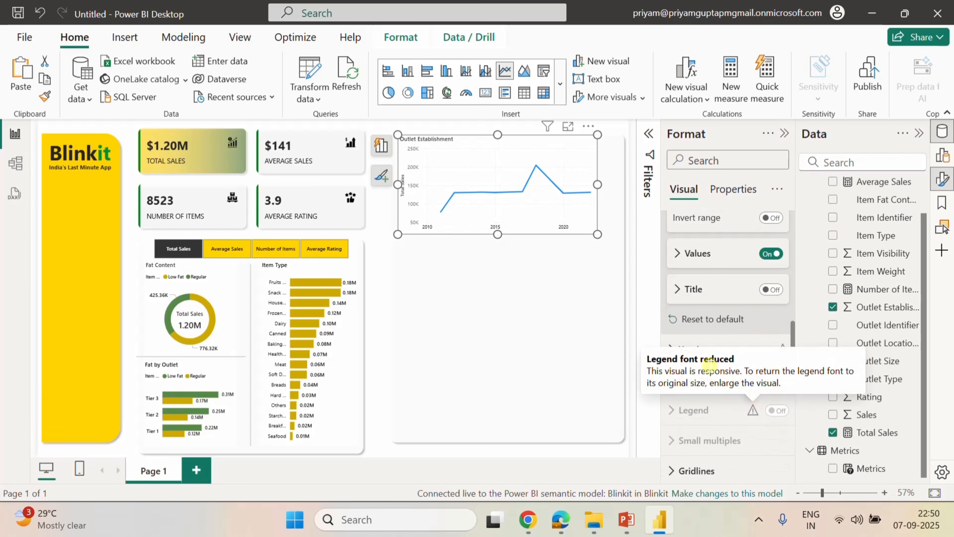
{"action": "left_click", "coordinate": [673, 349]}
{"action": "scroll", "coordinate": [756, 390], "scroll_direction": "down", "scroll_amount": 5}
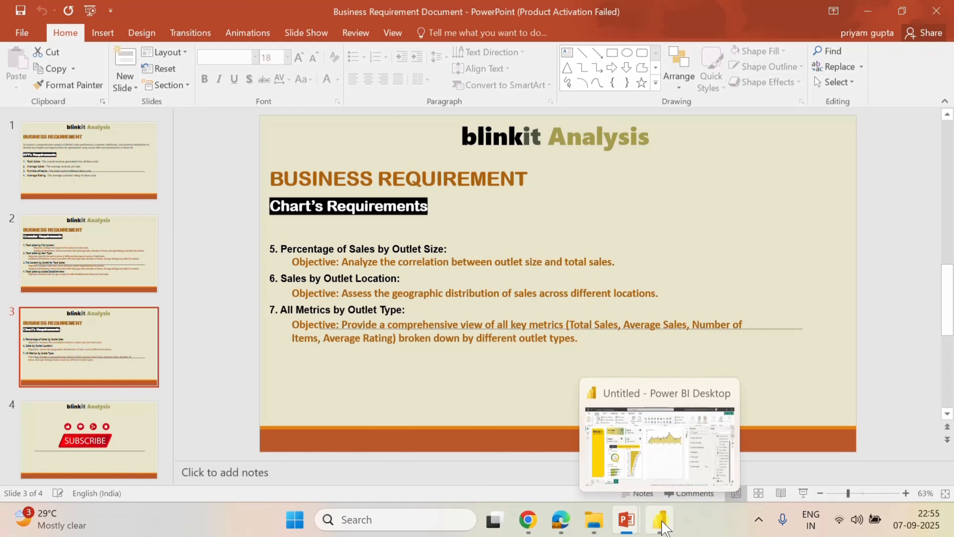
Switch back to the dashboard report in Power BI Desktop, leaving no visual selected.
{"action": "left_click", "coordinate": [661, 526]}
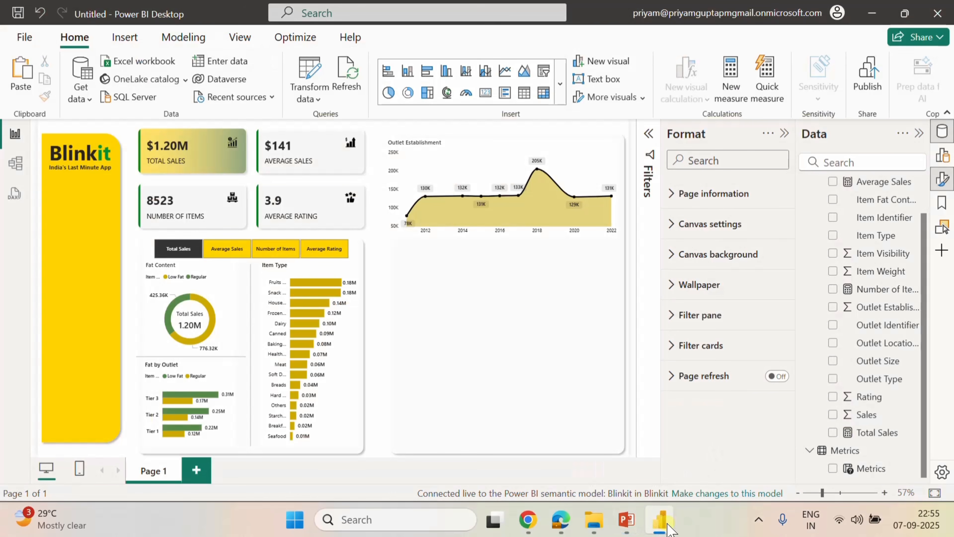
{"action": "left_click", "coordinate": [525, 283]}
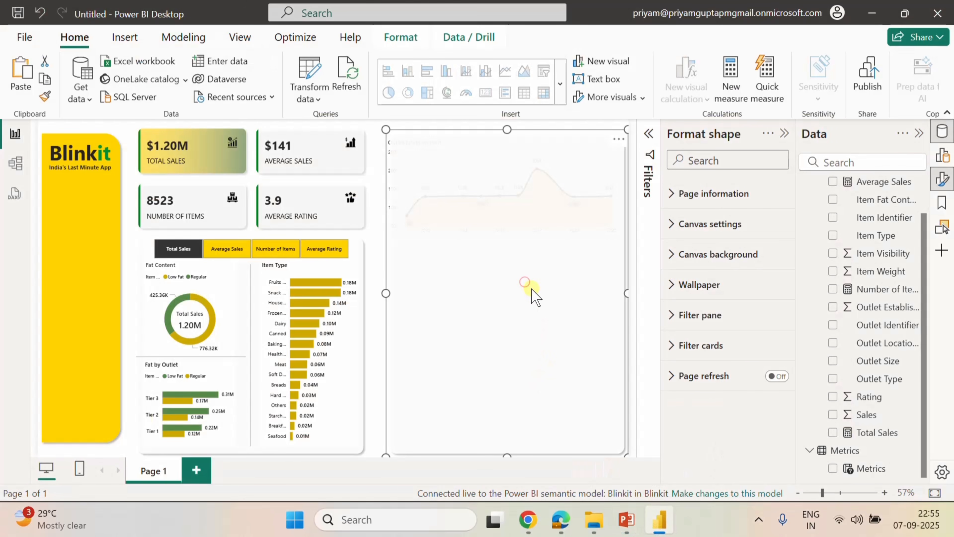
{"action": "left_click", "coordinate": [631, 410]}
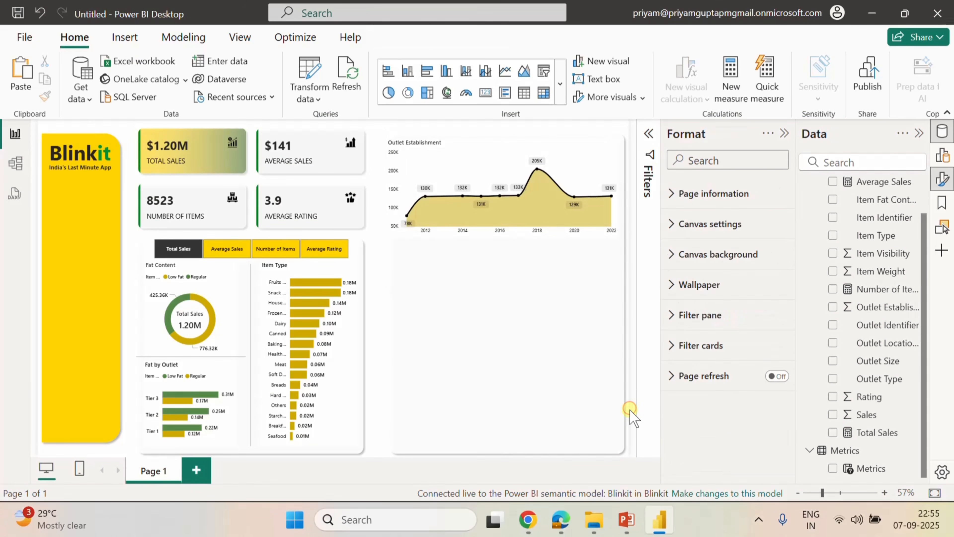
Duplicate the Fat Content donut chart and place the copy in the outlet card, just below the left part of the Outlet Establishment chart.
{"action": "left_click", "coordinate": [222, 289]}
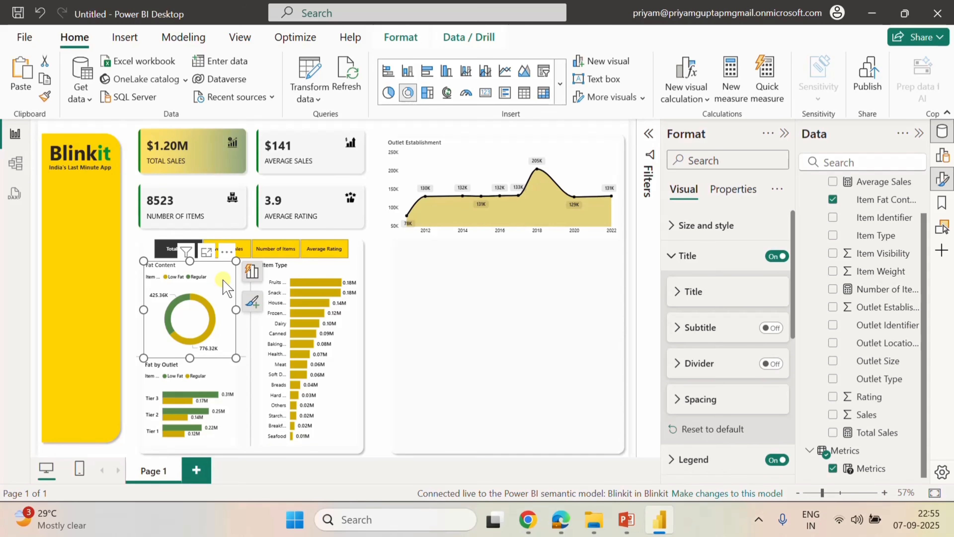
{"action": "left_click", "coordinate": [444, 295]}
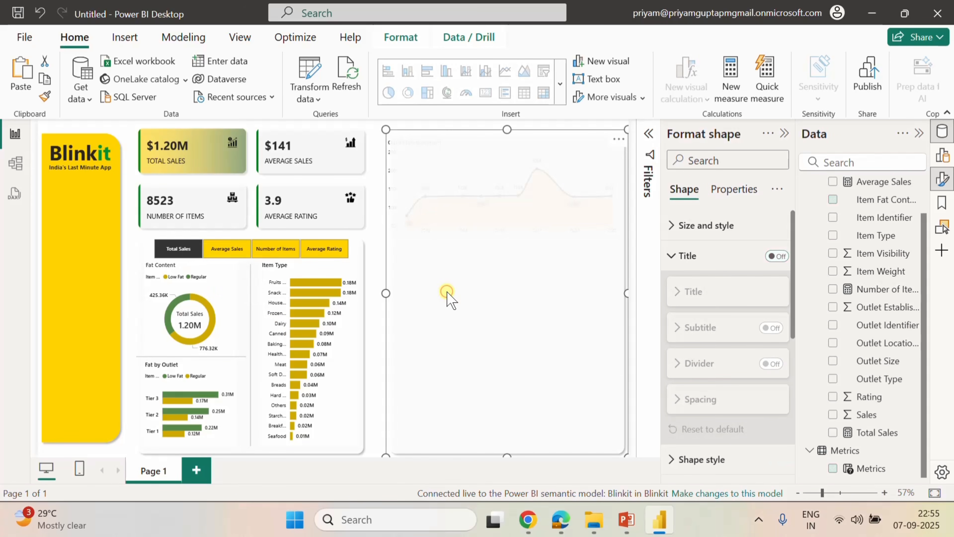
{"action": "left_click", "coordinate": [635, 386]}
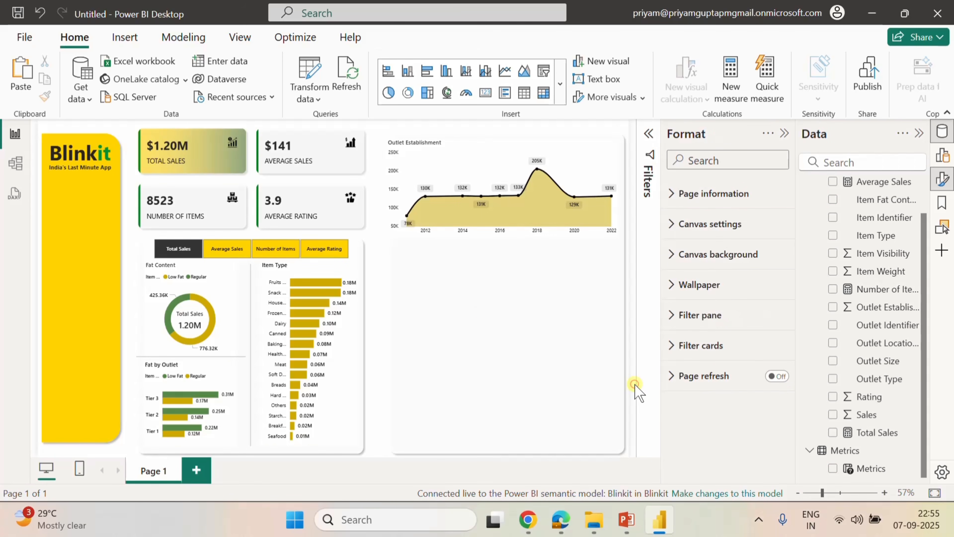
{"action": "key", "text": "ctrl+v"}
{"action": "left_click_drag", "start_coordinate": [225, 282], "coordinate": [465, 279]}
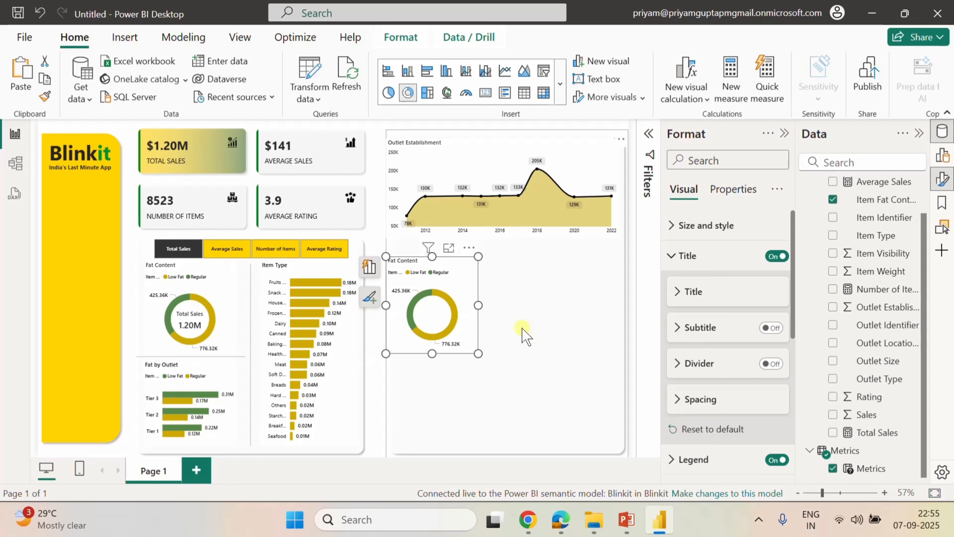
Replace Item Fat Content with Outlet Size as the legend of the duplicated donut chart in the outlet card.
{"action": "left_click", "coordinate": [942, 155]}
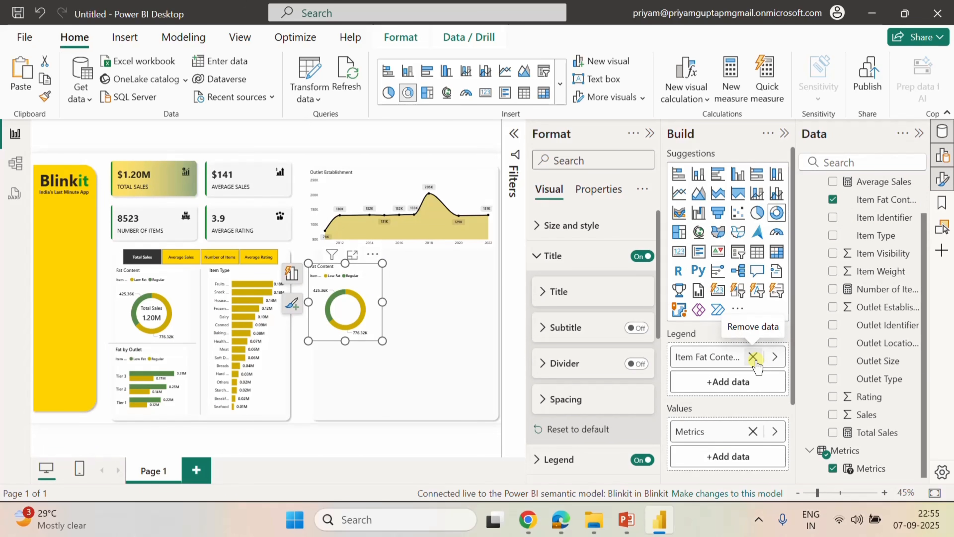
{"action": "left_click", "coordinate": [754, 357]}
{"action": "left_click", "coordinate": [833, 361]}
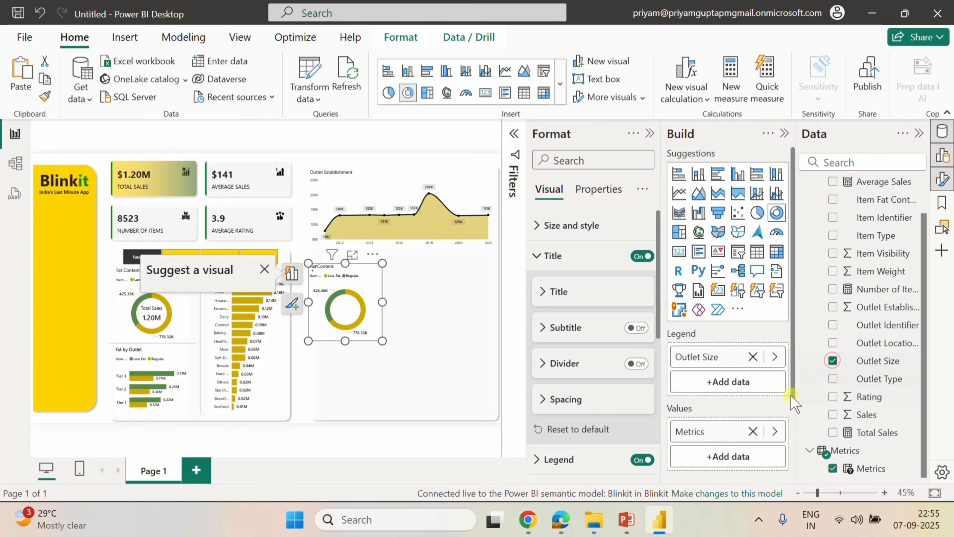
Replace the Metrics field with the Total Sales measure as the values of the duplicated donut chart.
{"action": "scroll", "coordinate": [751, 407], "scroll_direction": "down", "scroll_amount": 2}
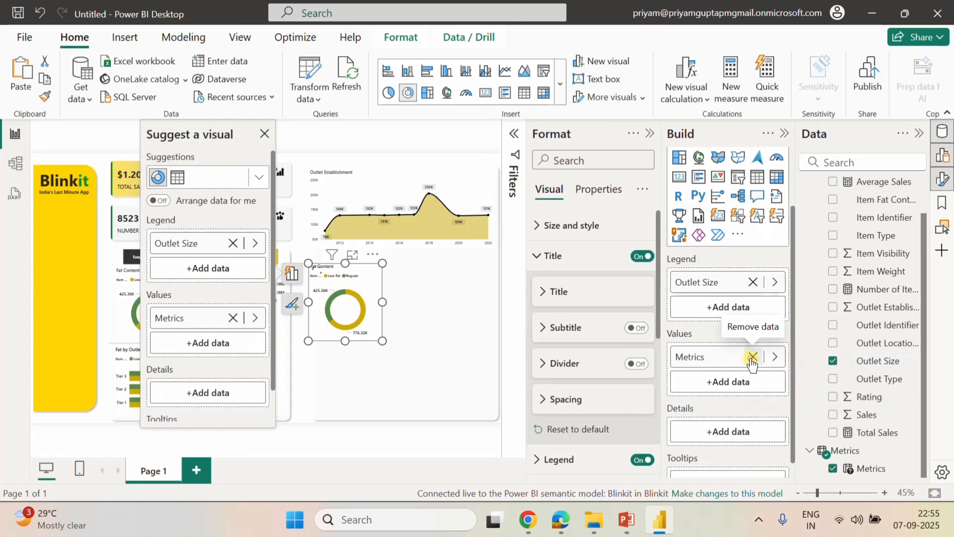
{"action": "left_click", "coordinate": [752, 357]}
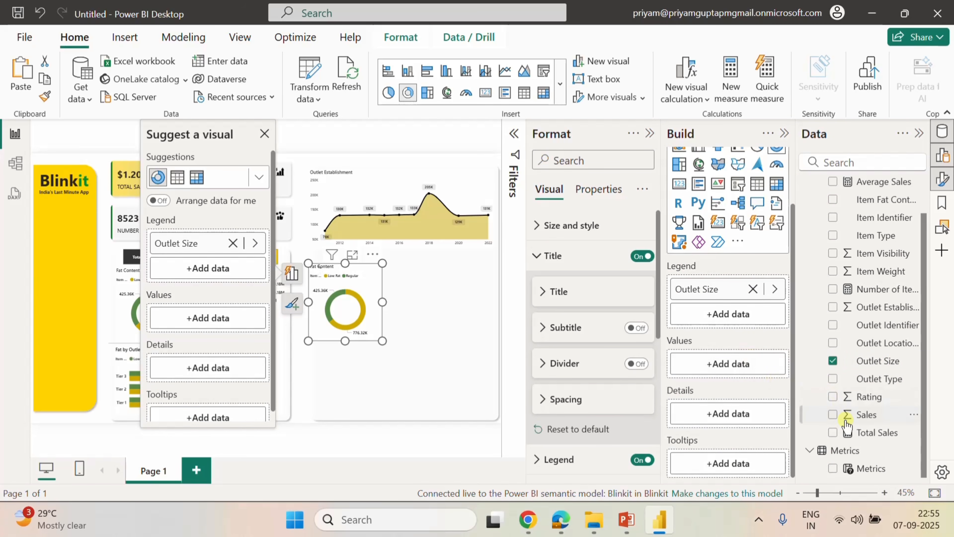
{"action": "left_click", "coordinate": [832, 432]}
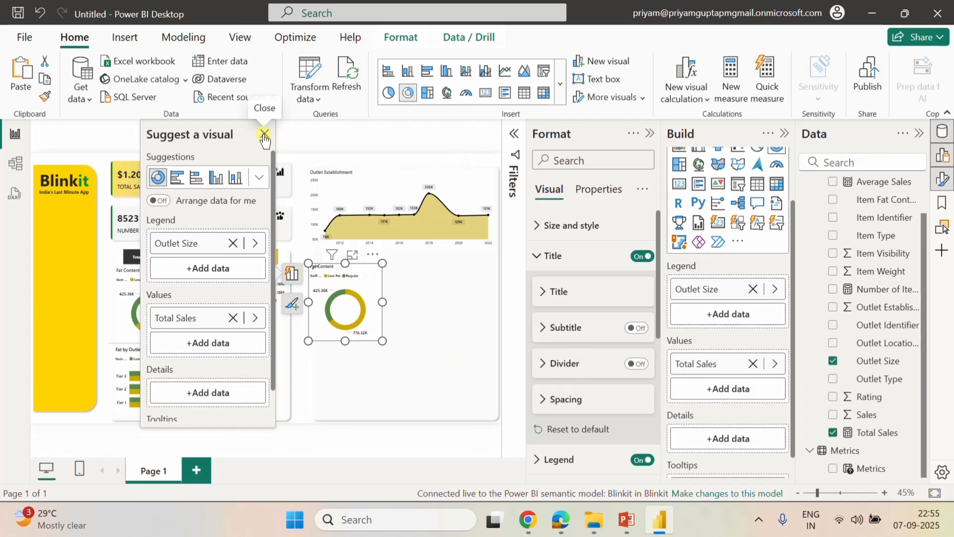
{"action": "left_click", "coordinate": [264, 134]}
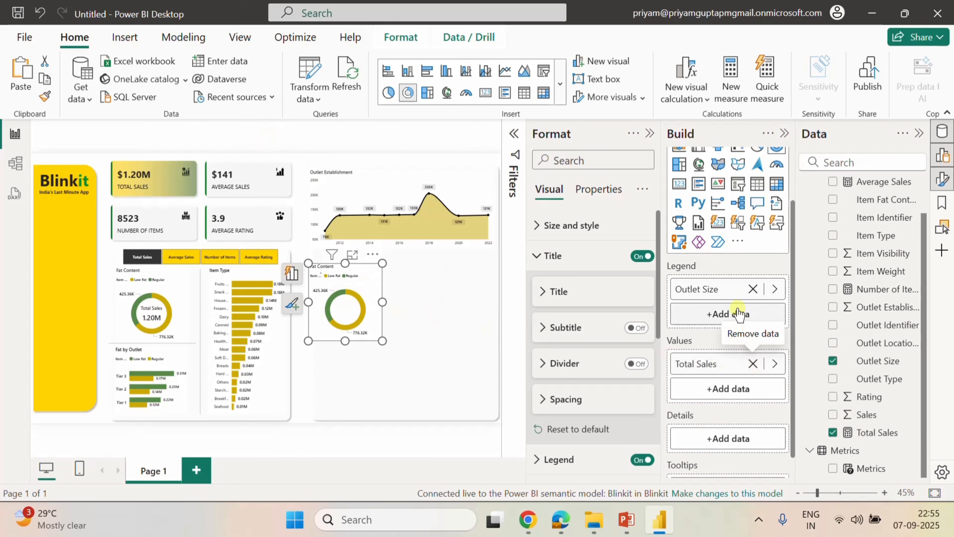
{"action": "scroll", "coordinate": [726, 370], "scroll_direction": "up", "scroll_amount": 2}
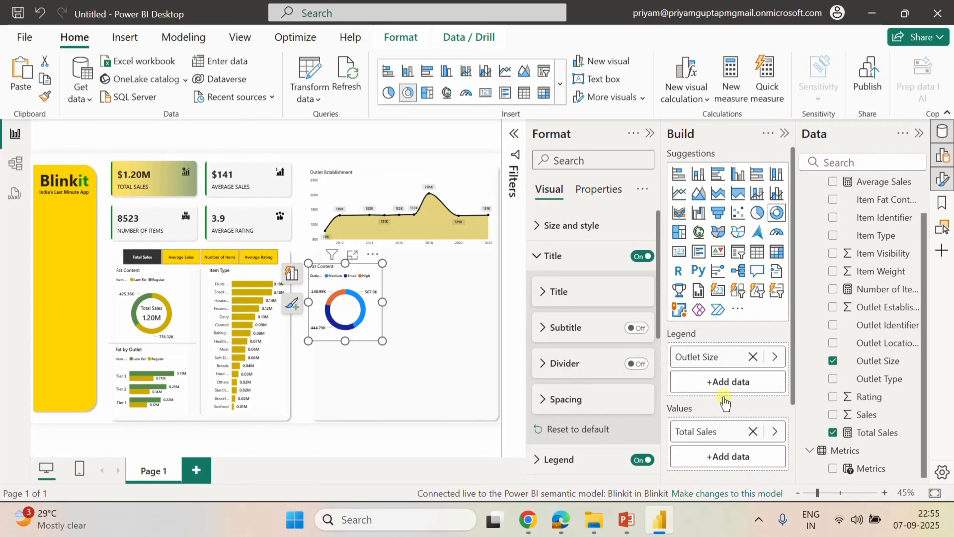
{"action": "scroll", "coordinate": [725, 399], "scroll_direction": "down", "scroll_amount": 3}
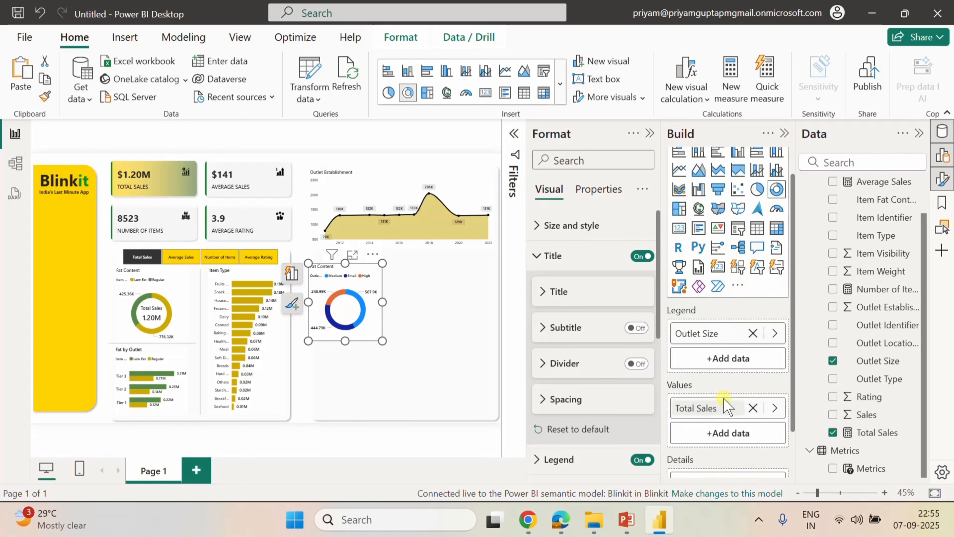
{"action": "scroll", "coordinate": [725, 400], "scroll_direction": "up", "scroll_amount": 3}
{"action": "left_click", "coordinate": [784, 135]}
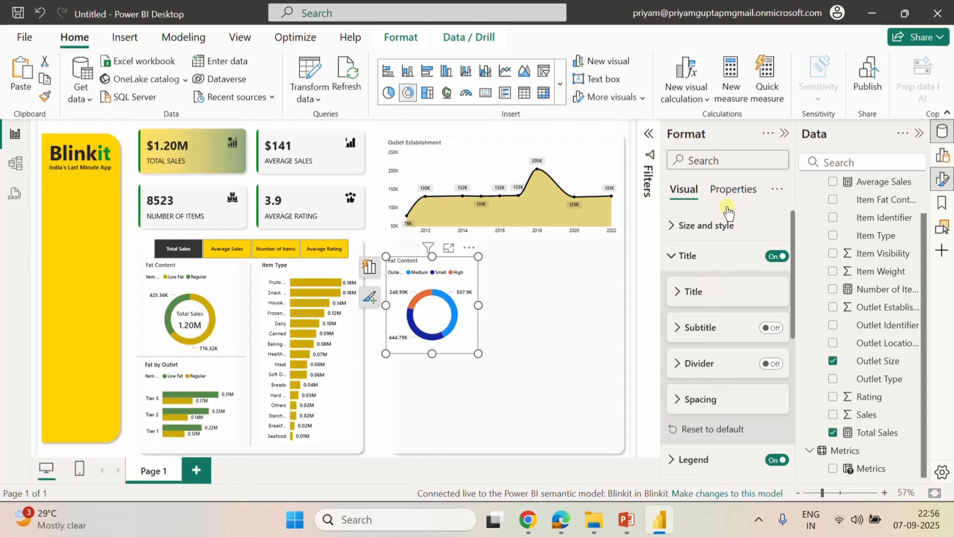
Set the duplicated donut chart's height to 225 and its width to 275.
{"action": "left_click", "coordinate": [671, 226]}
{"action": "double_click", "coordinate": [694, 300]}
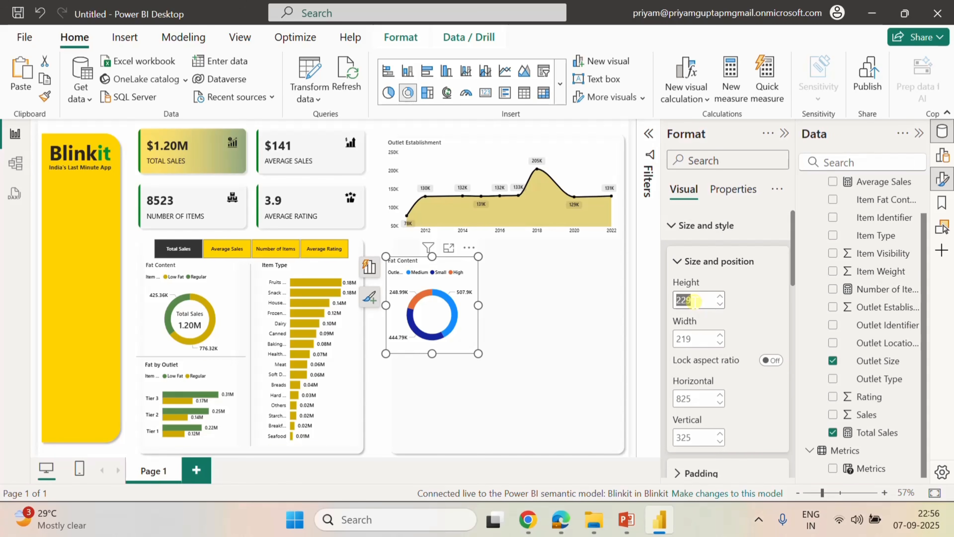
{"action": "type", "text": "22"}
{"action": "double_click", "coordinate": [695, 338]}
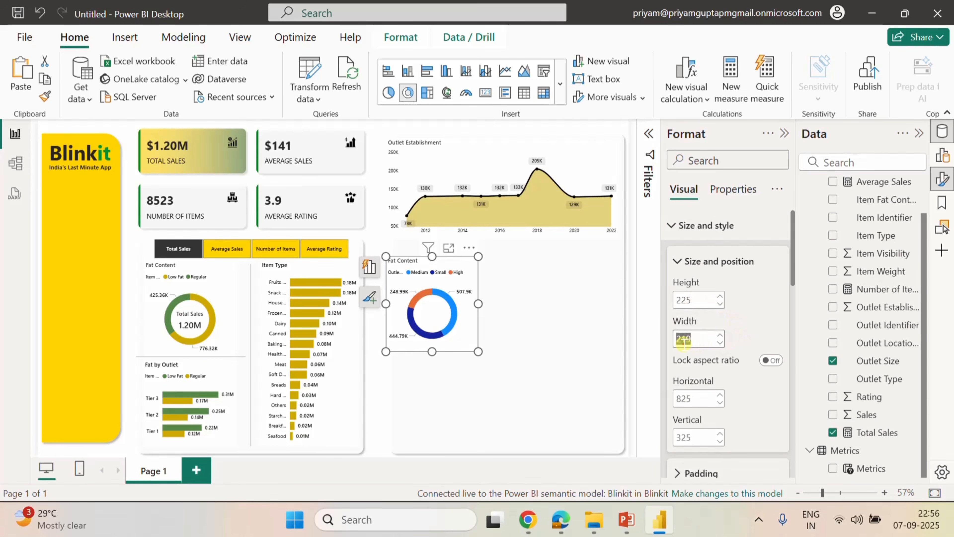
{"action": "type", "text": "275"}
{"action": "left_click", "coordinate": [764, 314]}
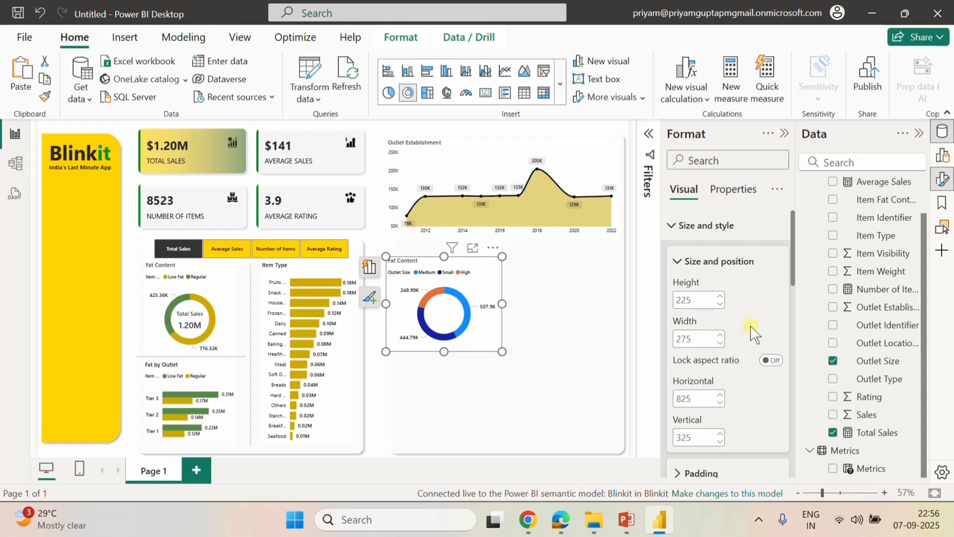
{"action": "left_click", "coordinate": [671, 226]}
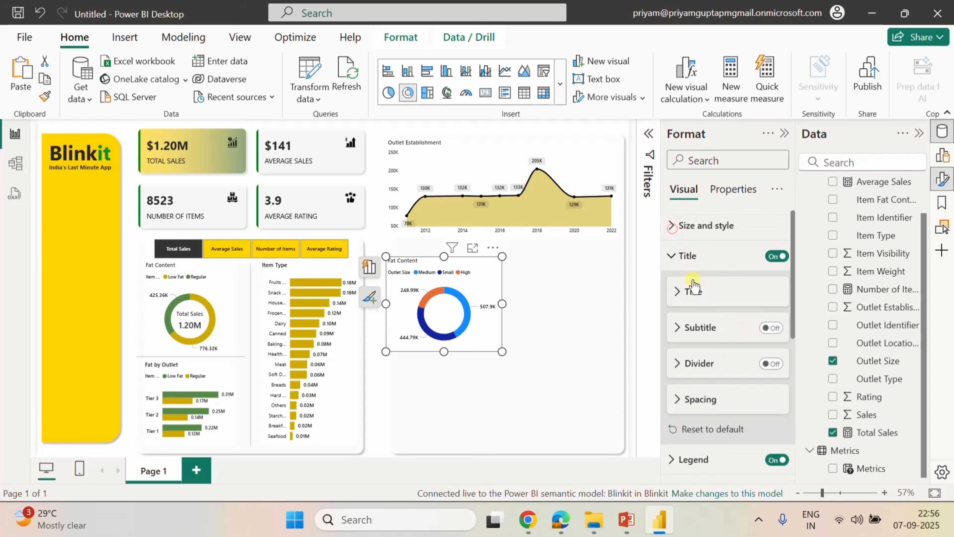
Change the duplicated donut chart's title text to "Outlet Size" and deselect the chart.
{"action": "left_click", "coordinate": [675, 263]}
{"action": "left_click", "coordinate": [676, 257]}
{"action": "left_click", "coordinate": [676, 294]}
{"action": "left_click_drag", "start_coordinate": [727, 330], "coordinate": [676, 328]}
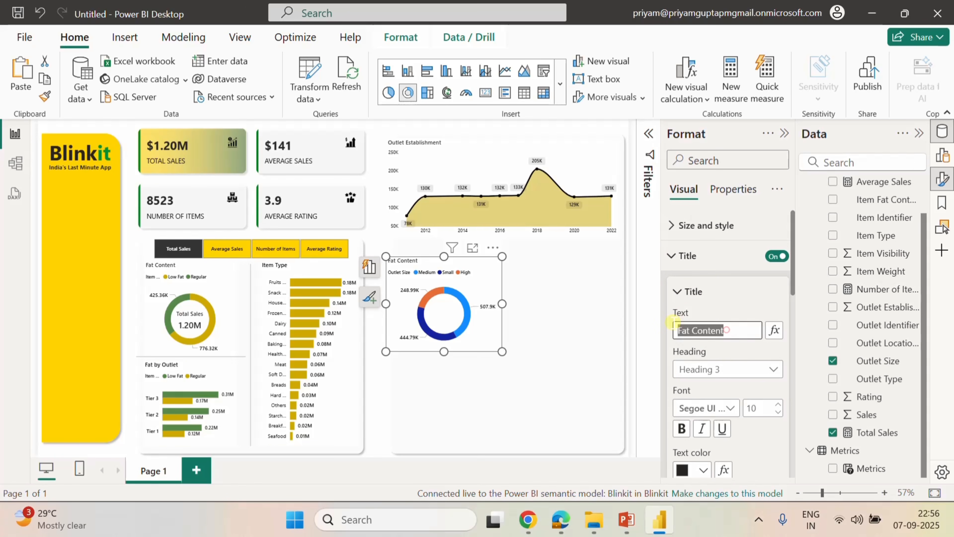
{"action": "key", "text": "BackSpace"}
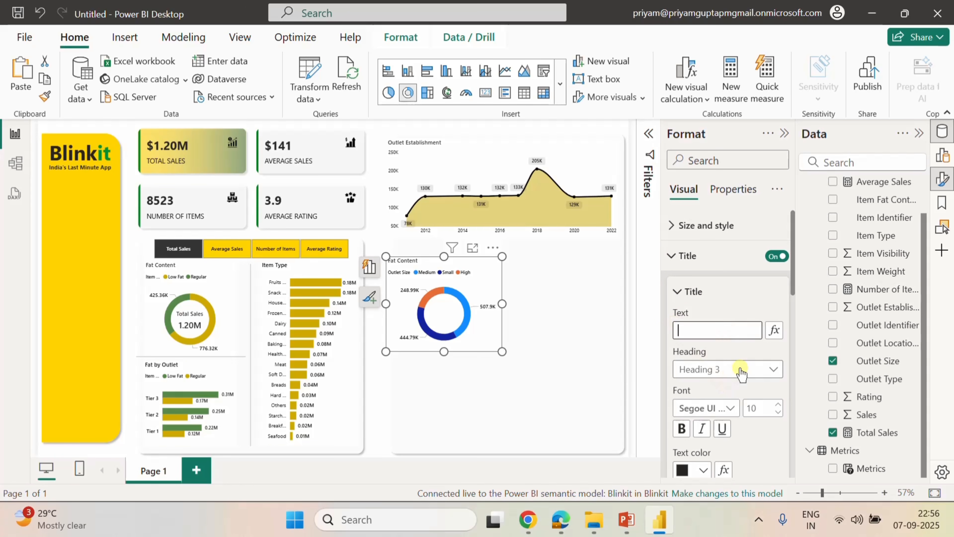
{"action": "type", "text": "Outlet Size"}
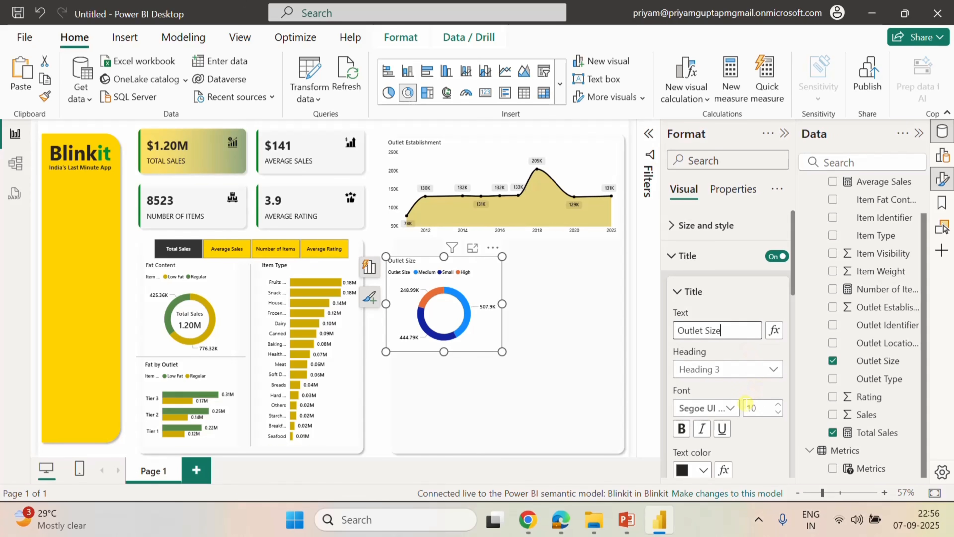
{"action": "scroll", "coordinate": [745, 403], "scroll_direction": "down", "scroll_amount": 2}
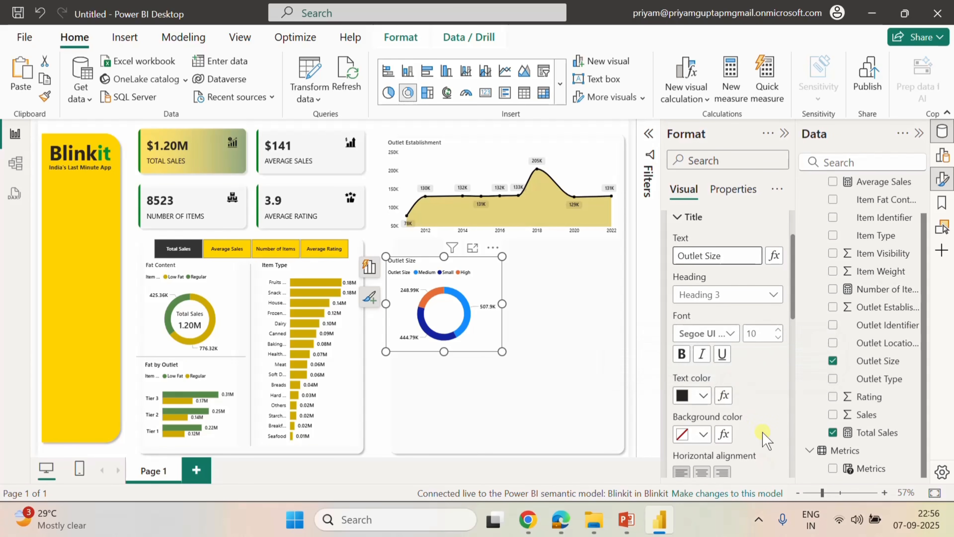
{"action": "left_click", "coordinate": [595, 296]}
{"action": "left_click", "coordinate": [631, 399]}
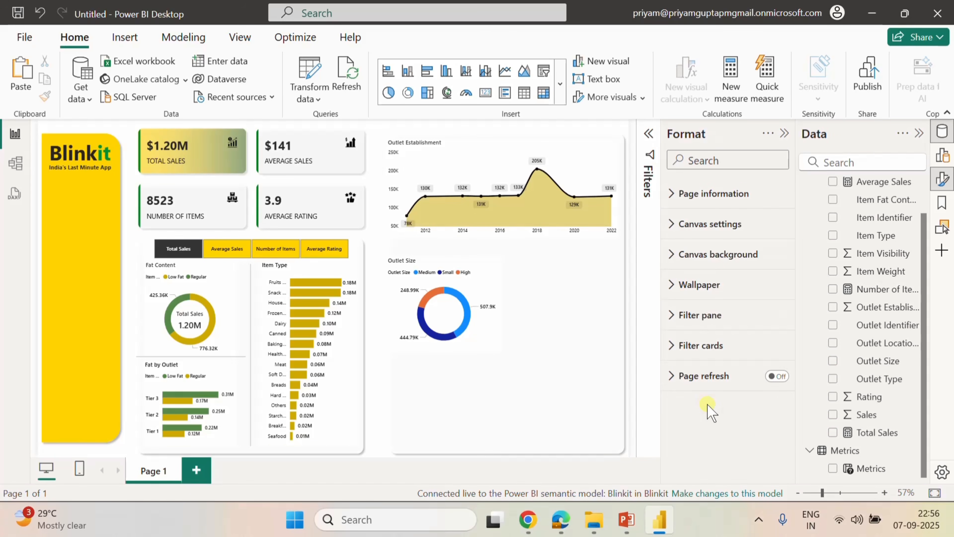
Select the Outlet Size donut chart, leaving none of its slices highlighted as a cross-filter.
{"action": "left_click", "coordinate": [459, 272]}
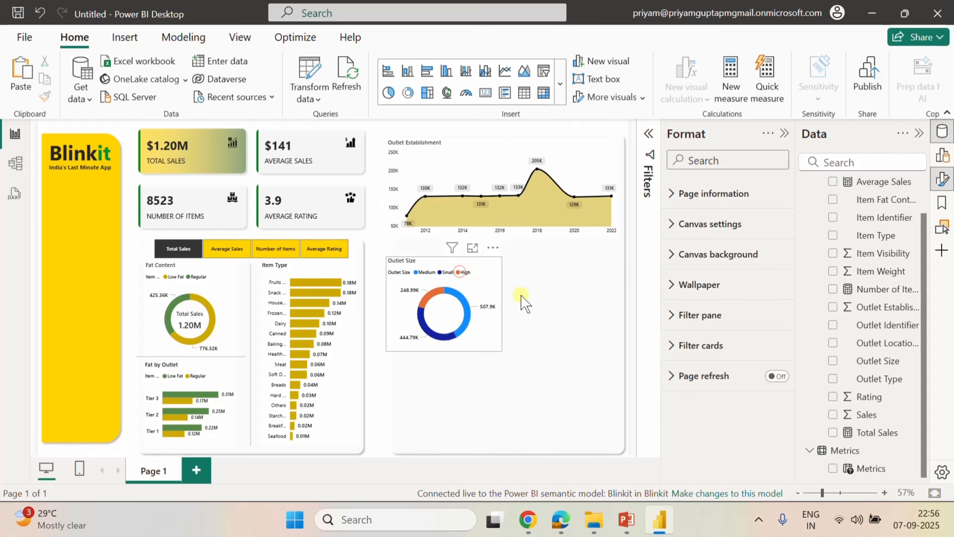
{"action": "left_click", "coordinate": [672, 260]}
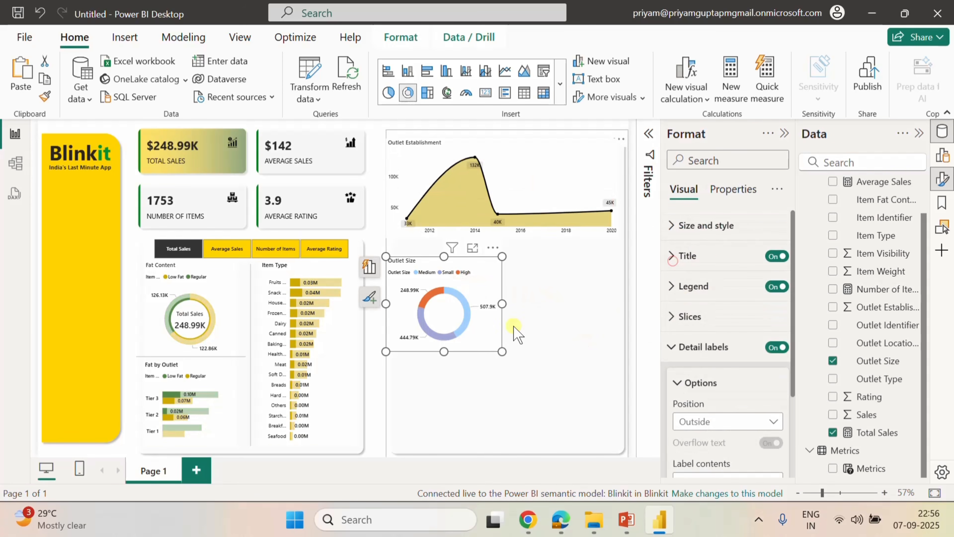
{"action": "left_click", "coordinate": [452, 298]}
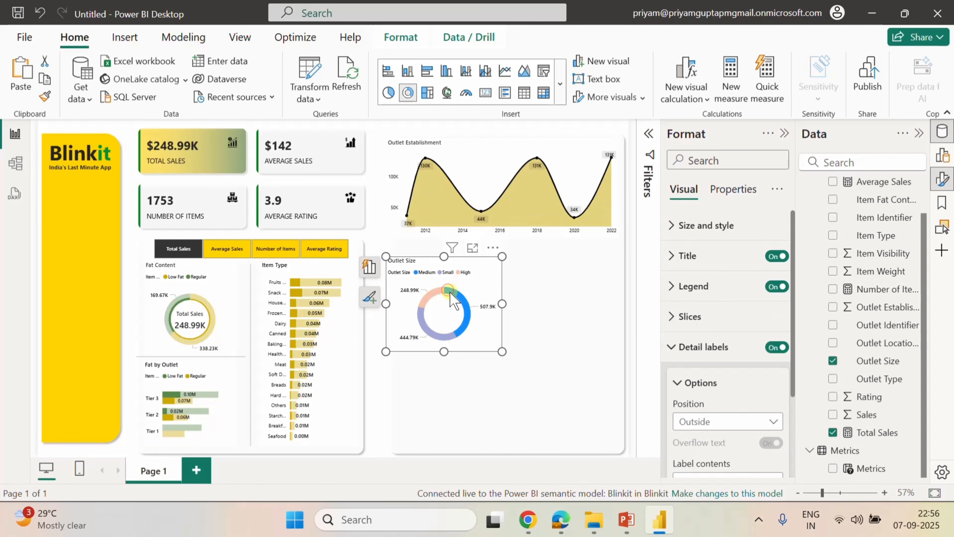
{"action": "left_click", "coordinate": [427, 292]}
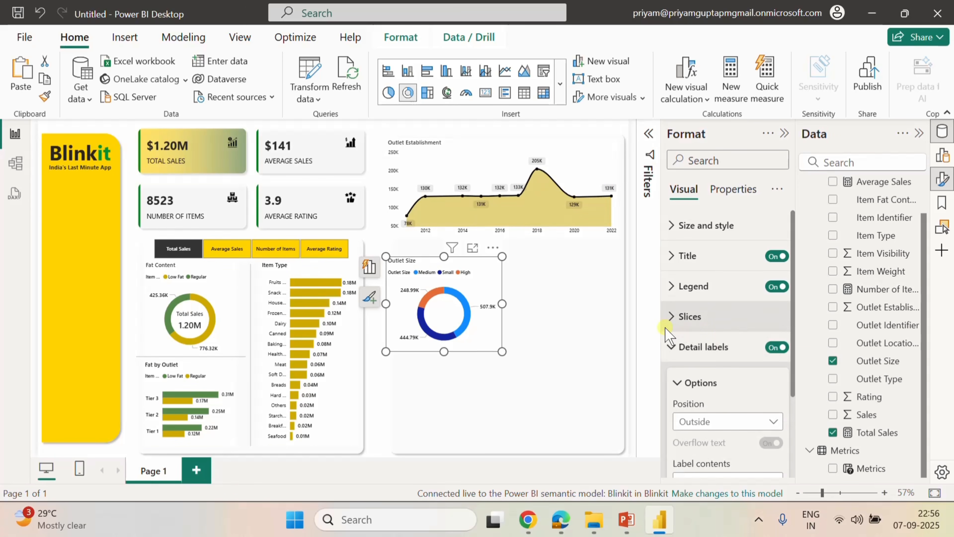
Color the Medium slice of the Outlet Size donut chart with hex #73B761.
{"action": "left_click", "coordinate": [670, 317]}
{"action": "scroll", "coordinate": [725, 366], "scroll_direction": "down", "scroll_amount": 2}
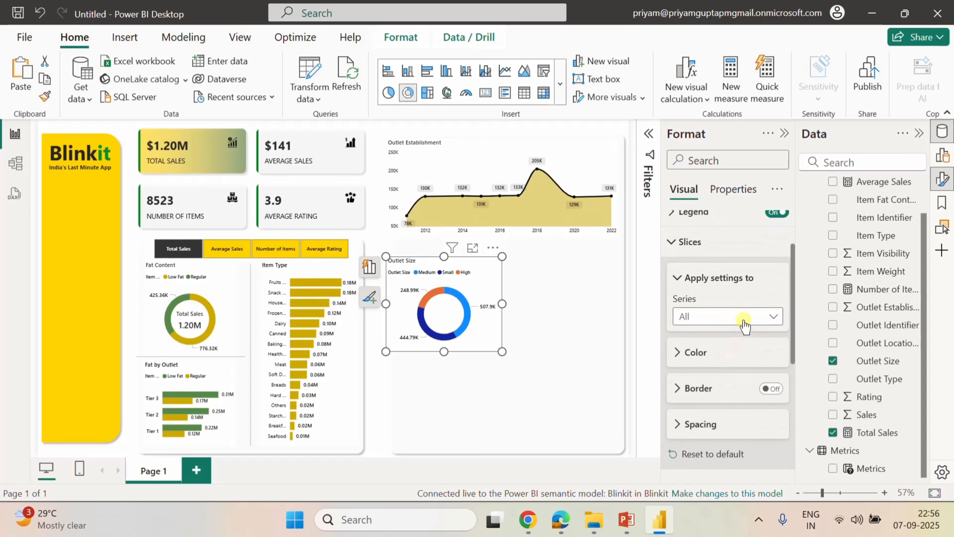
{"action": "left_click", "coordinate": [744, 324]}
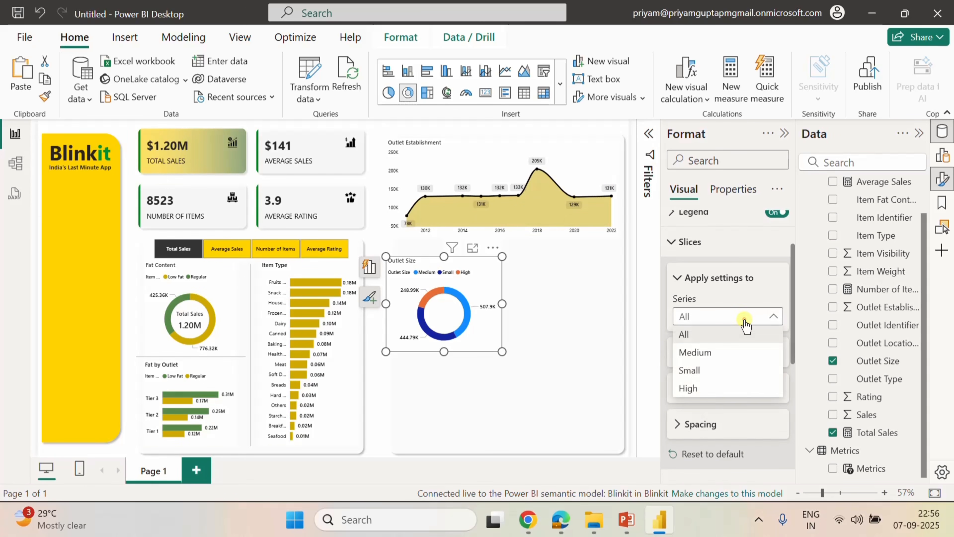
{"action": "left_click", "coordinate": [716, 352]}
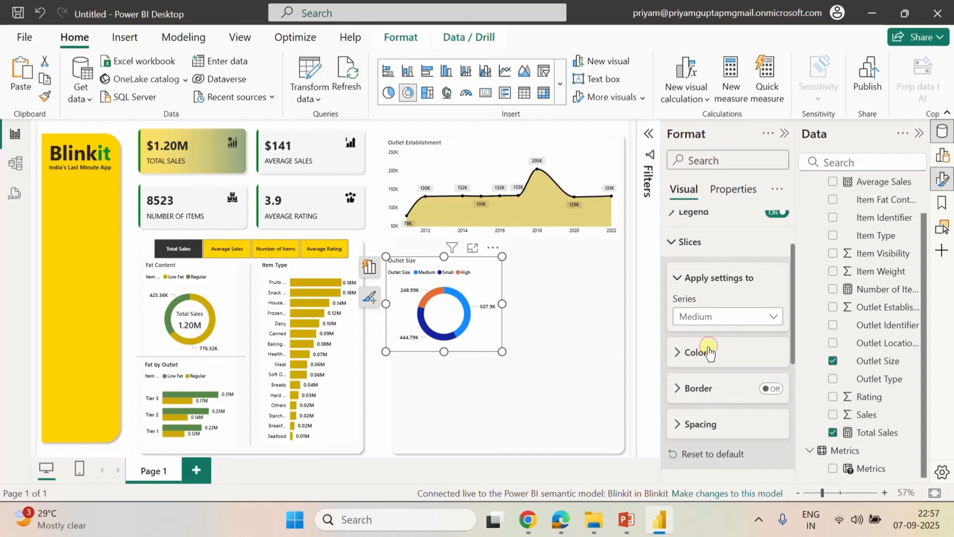
{"action": "left_click", "coordinate": [680, 353]}
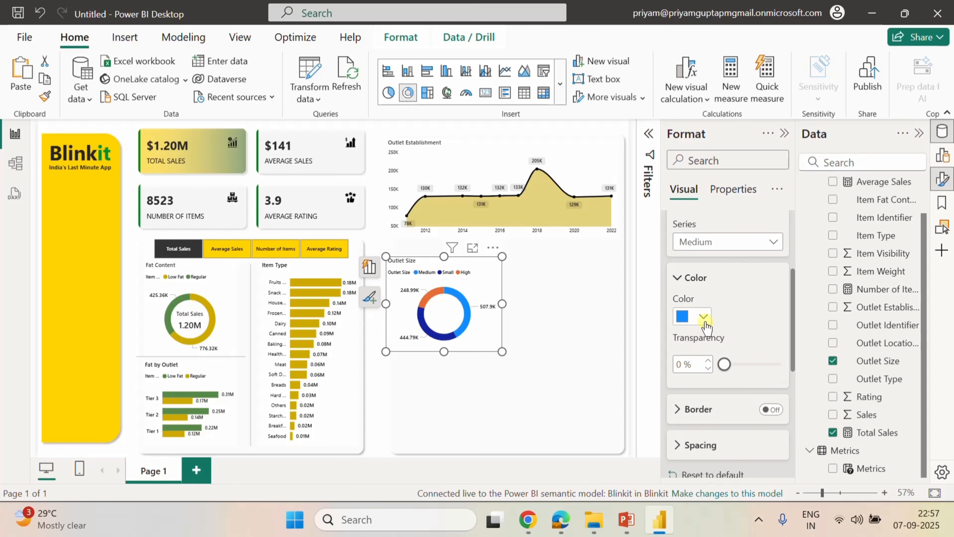
{"action": "left_click", "coordinate": [703, 317]}
{"action": "left_click", "coordinate": [717, 283]}
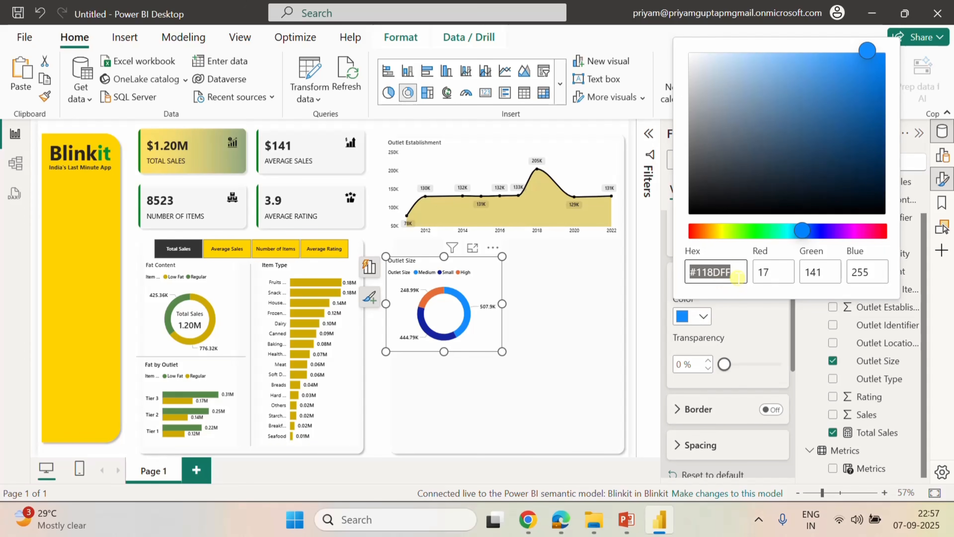
{"action": "type", "text": "73b"}
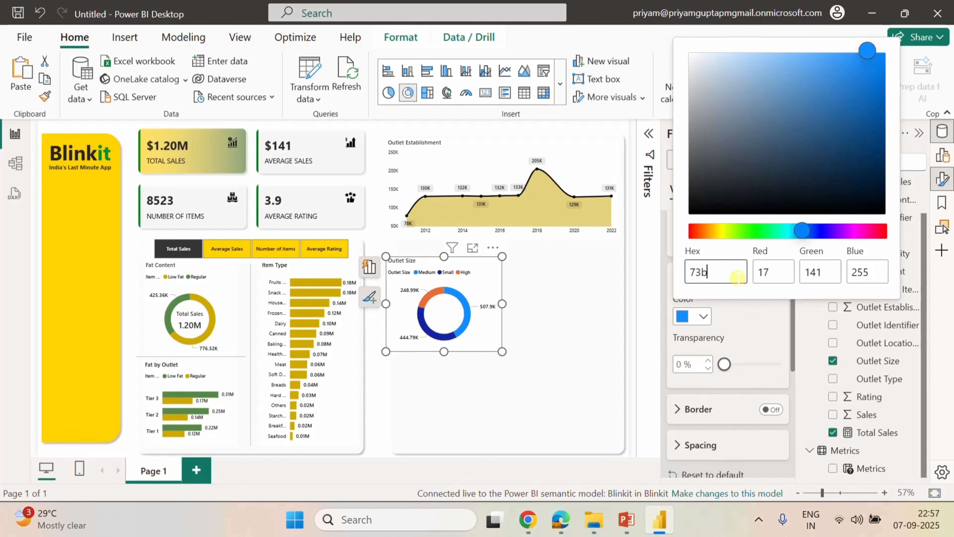
{"action": "type", "text": "761"}
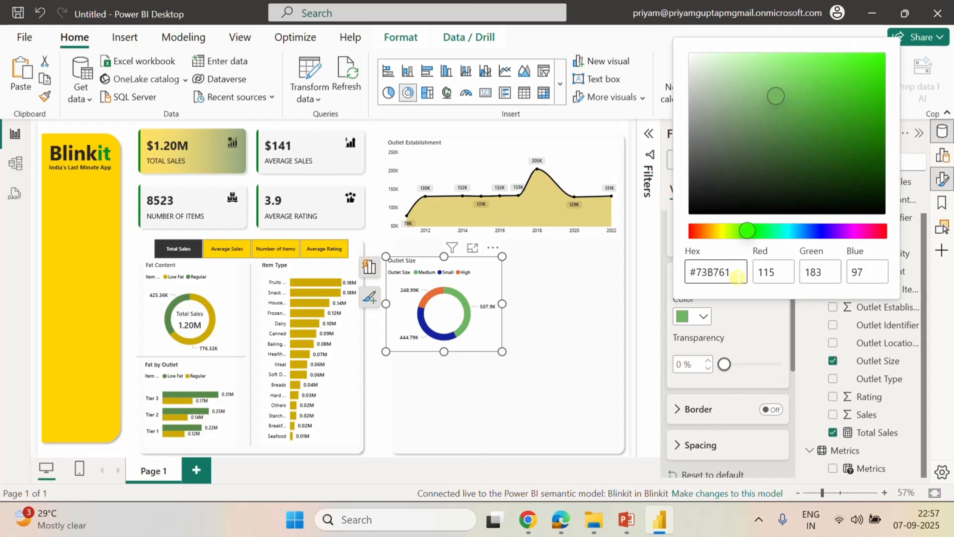
{"action": "left_click", "coordinate": [730, 325]}
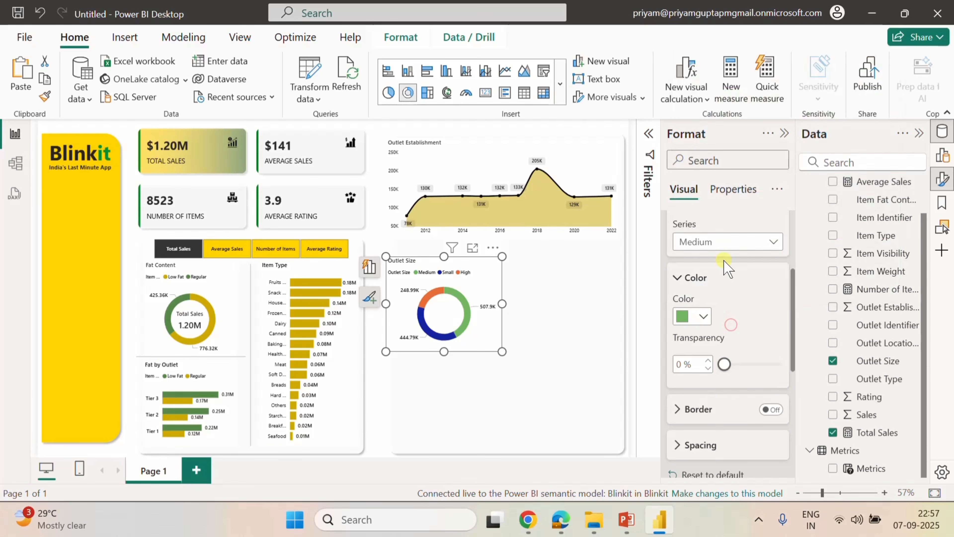
Color the Small slice of the Outlet Size donut chart with hex #568949.
{"action": "left_click", "coordinate": [749, 247]}
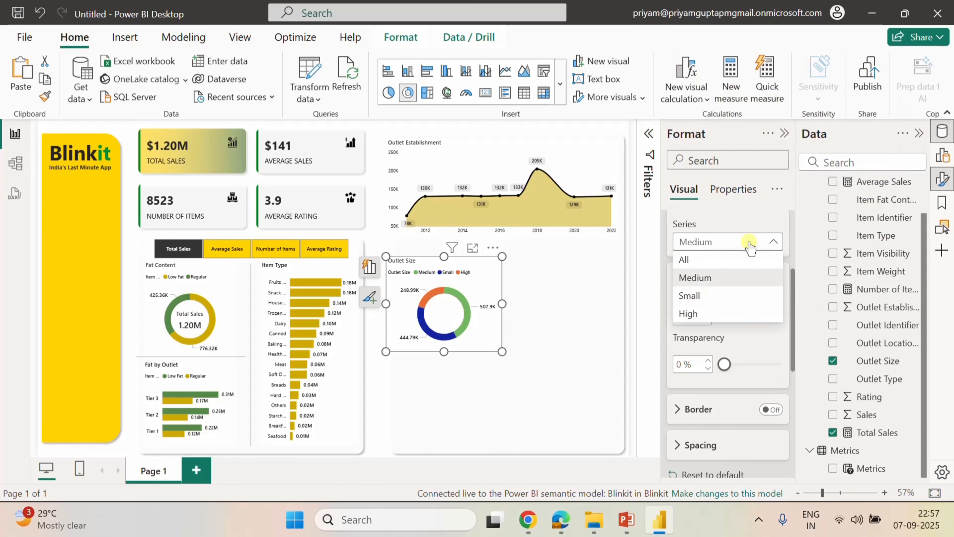
{"action": "left_click", "coordinate": [701, 294]}
{"action": "left_click", "coordinate": [702, 318]}
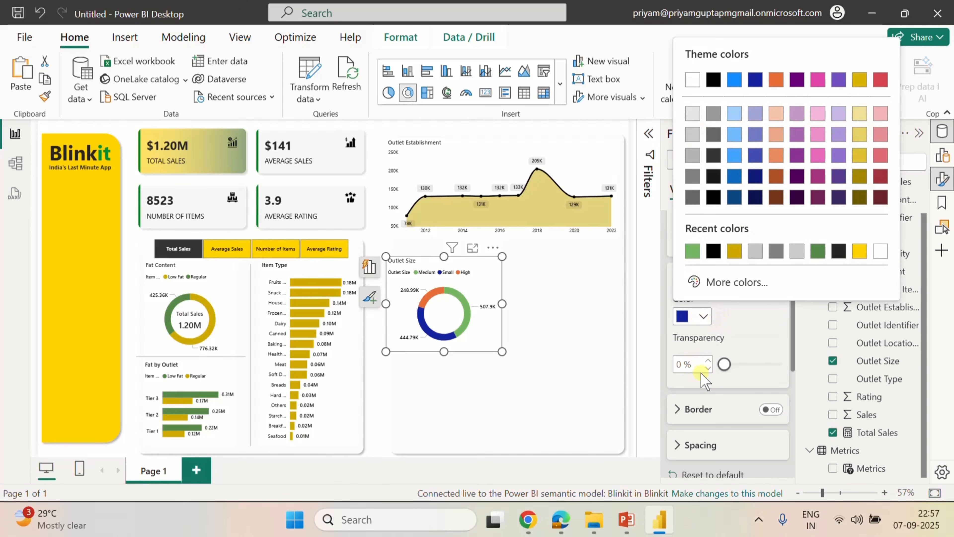
{"action": "left_click", "coordinate": [726, 283]}
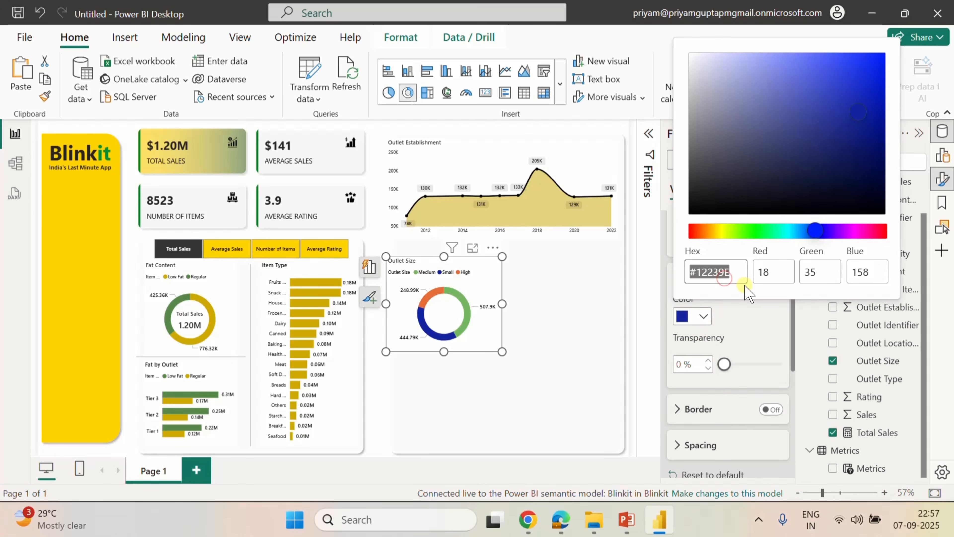
{"action": "type", "text": "5689"}
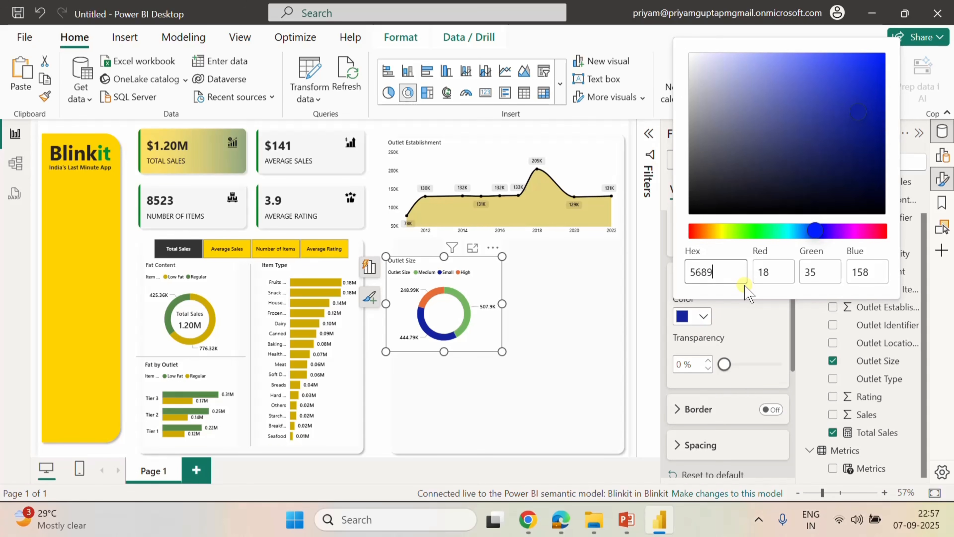
{"action": "type", "text": "49"}
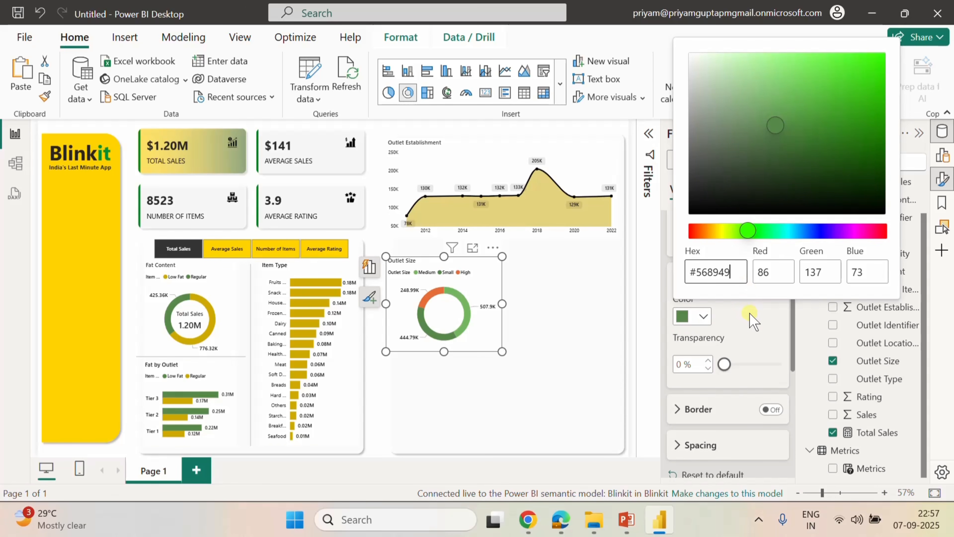
Color the High slice of the Outlet Size donut chart with hex #FFD400.
{"action": "left_click", "coordinate": [743, 336]}
{"action": "left_click", "coordinate": [750, 239]}
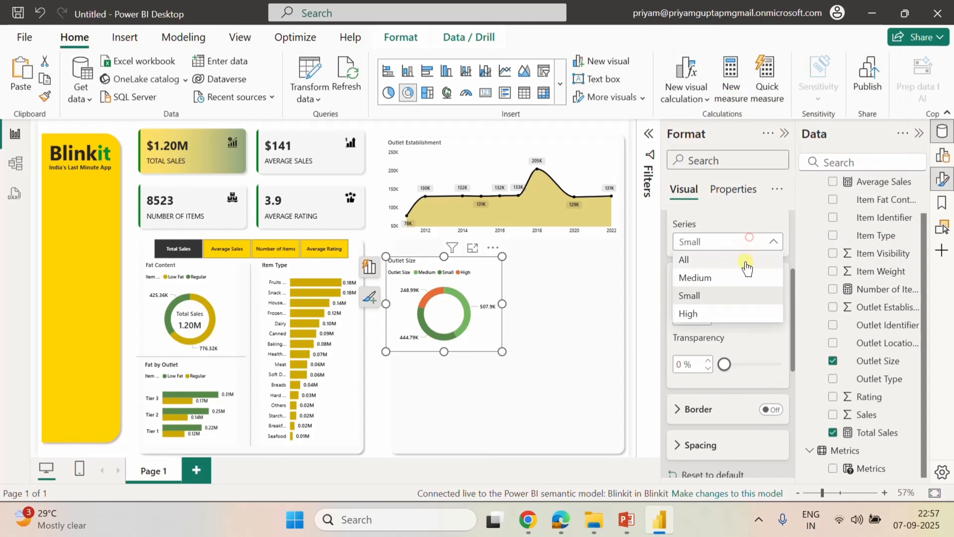
{"action": "left_click", "coordinate": [695, 314]}
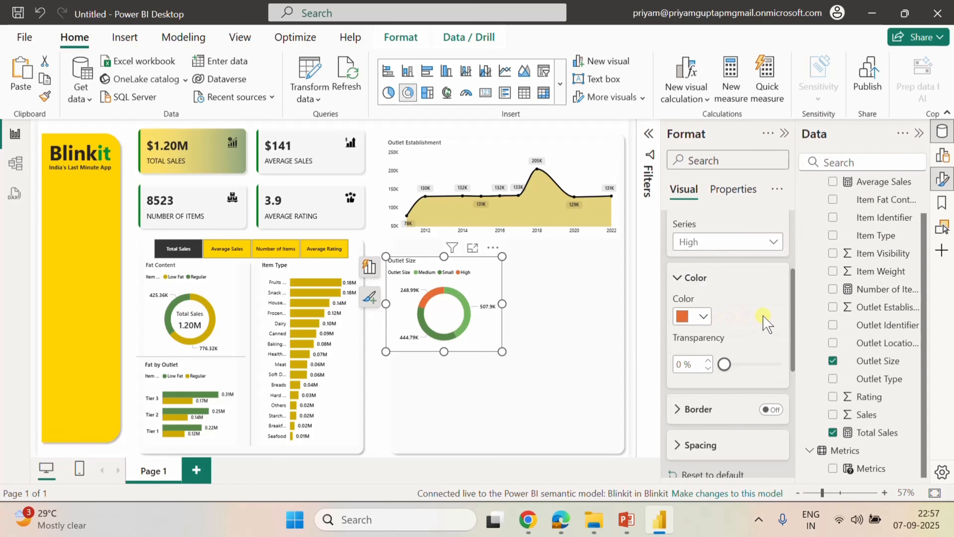
{"action": "left_click", "coordinate": [703, 317]}
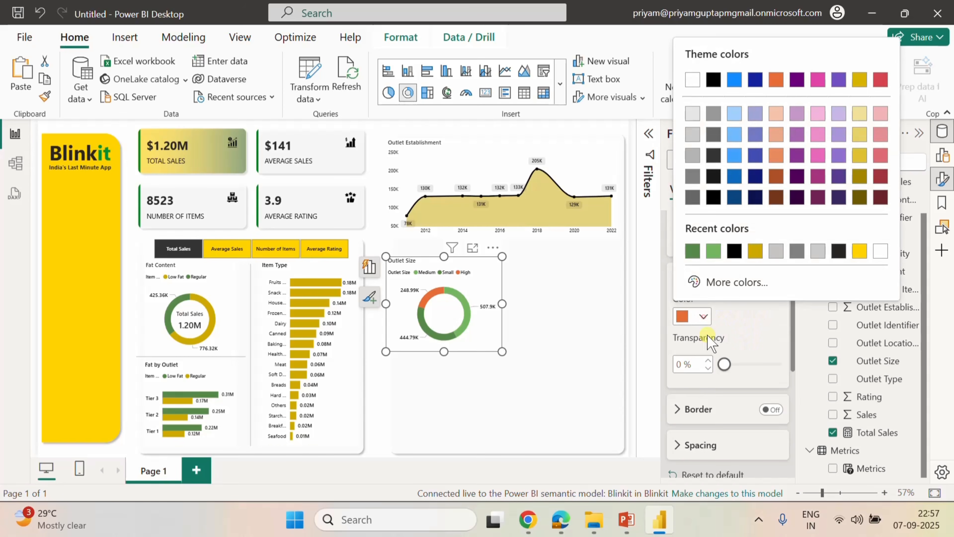
{"action": "left_click", "coordinate": [735, 281]}
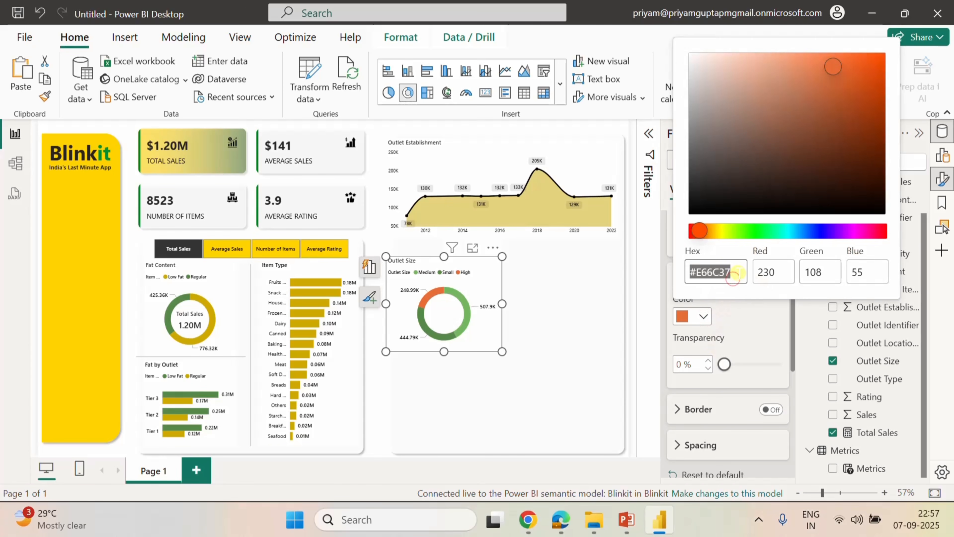
{"action": "type", "text": "f"}
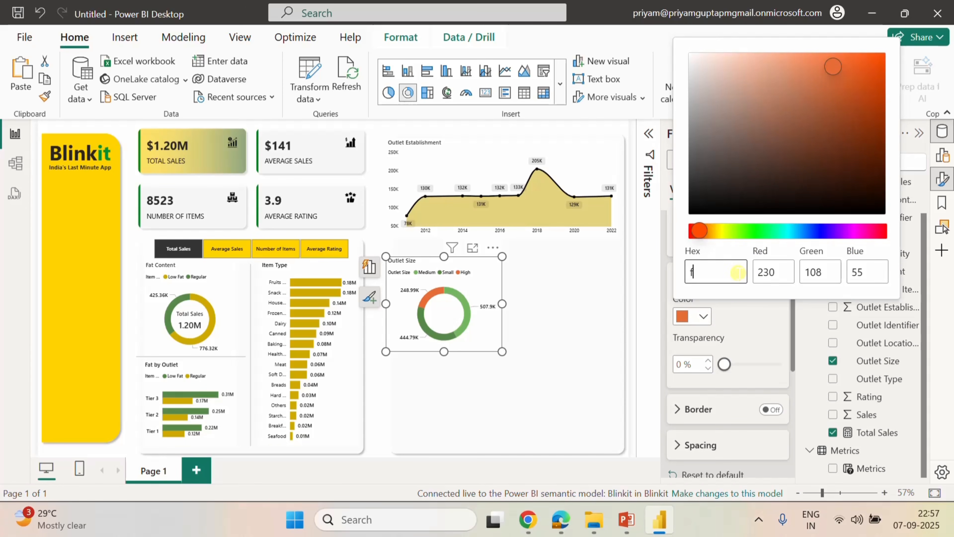
{"action": "type", "text": "fd400"}
{"action": "left_click", "coordinate": [725, 318]}
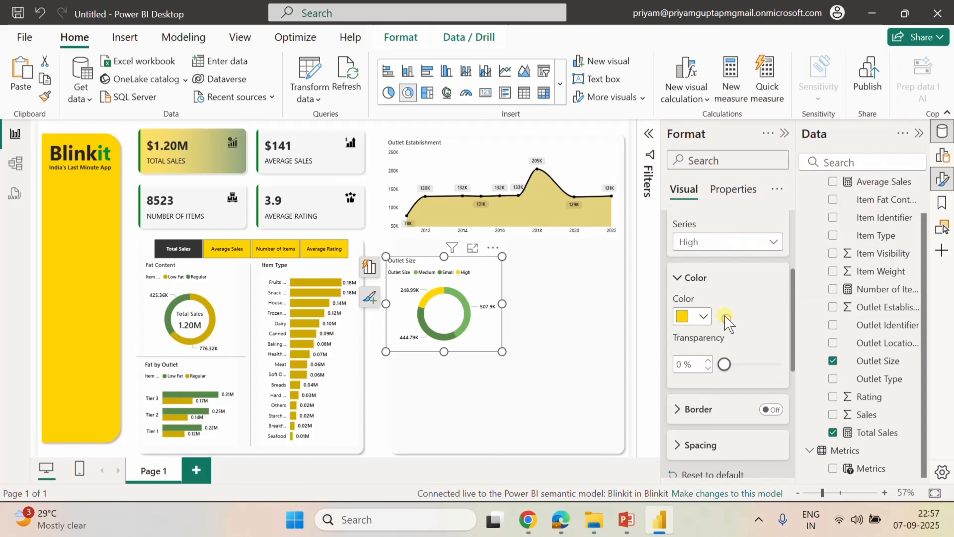
Collapse the slice formatting settings and leave the Outlet Size chart and its background card deselected.
{"action": "left_click", "coordinate": [677, 277]}
{"action": "scroll", "coordinate": [730, 323], "scroll_direction": "up", "scroll_amount": 3}
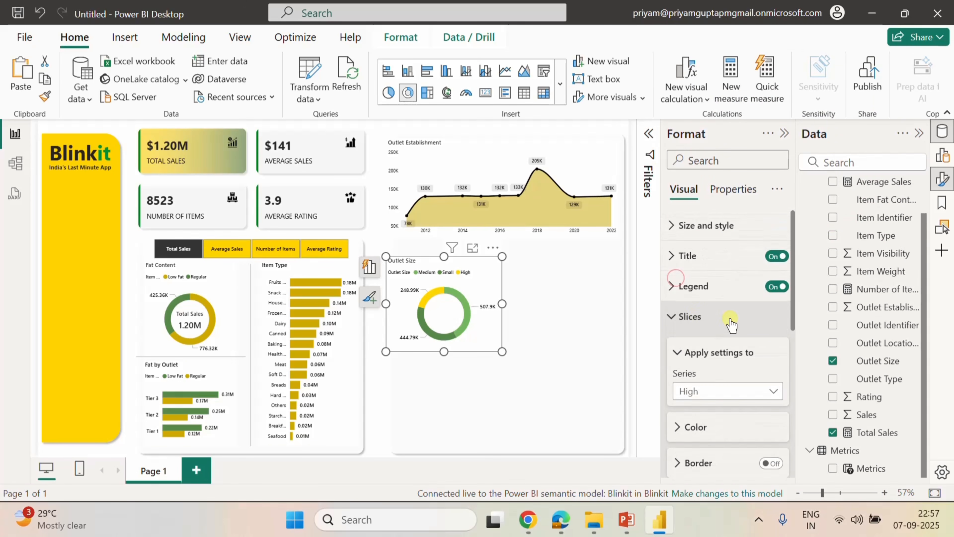
{"action": "left_click", "coordinate": [682, 326]}
{"action": "left_click", "coordinate": [591, 292]}
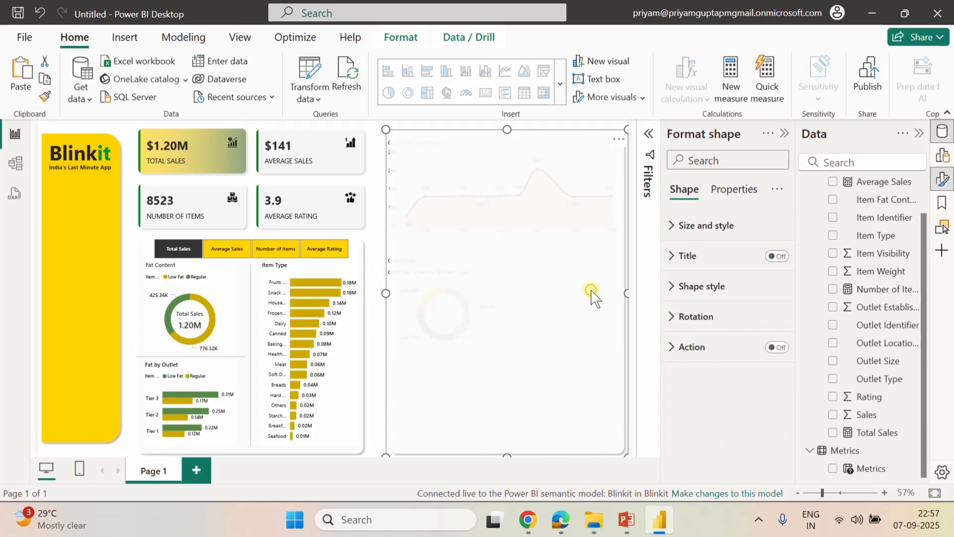
{"action": "key", "text": "Delete"}
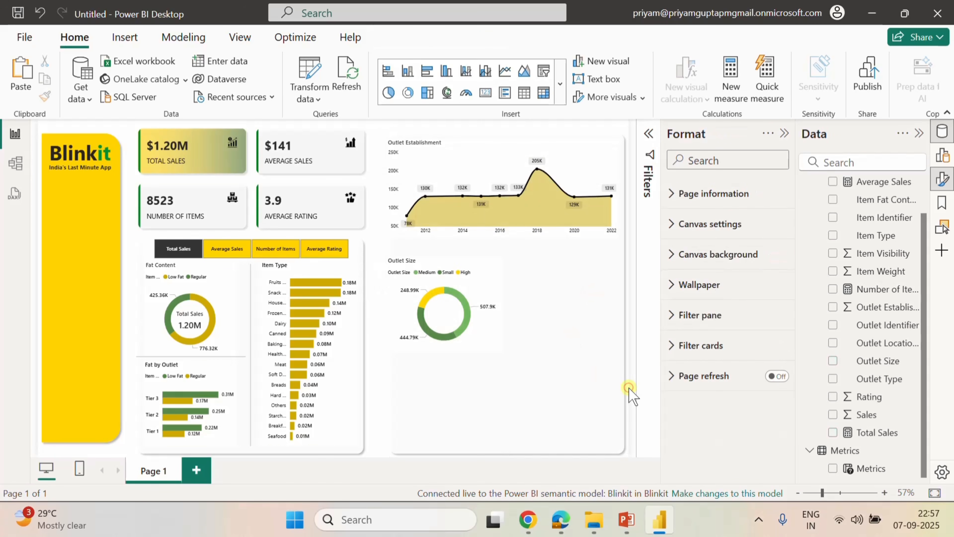
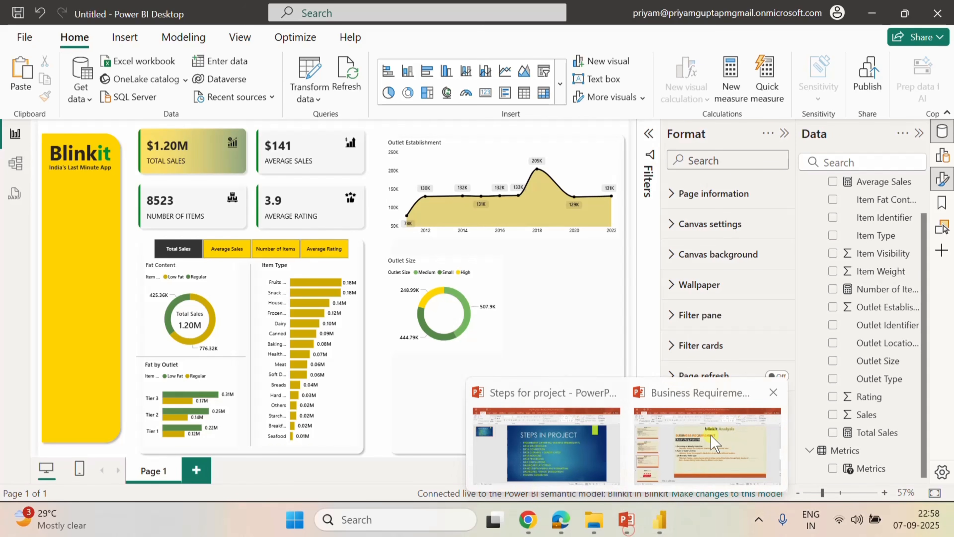
Switch to the Business Requirement Document in PowerPoint, review the outlet location and outlet type chart requirements, and return to Power BI.
{"action": "left_click", "coordinate": [710, 435]}
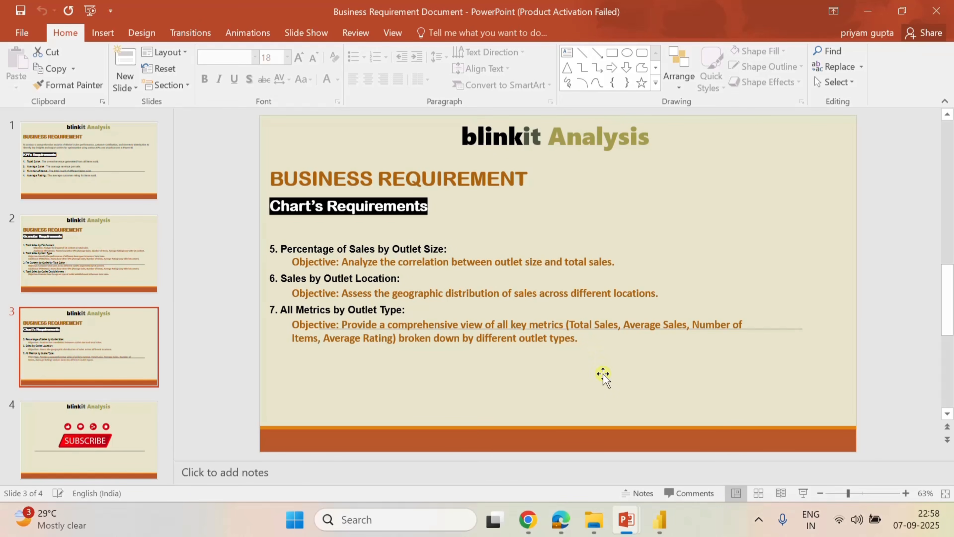
{"action": "mouse_move", "coordinate": [608, 526]}
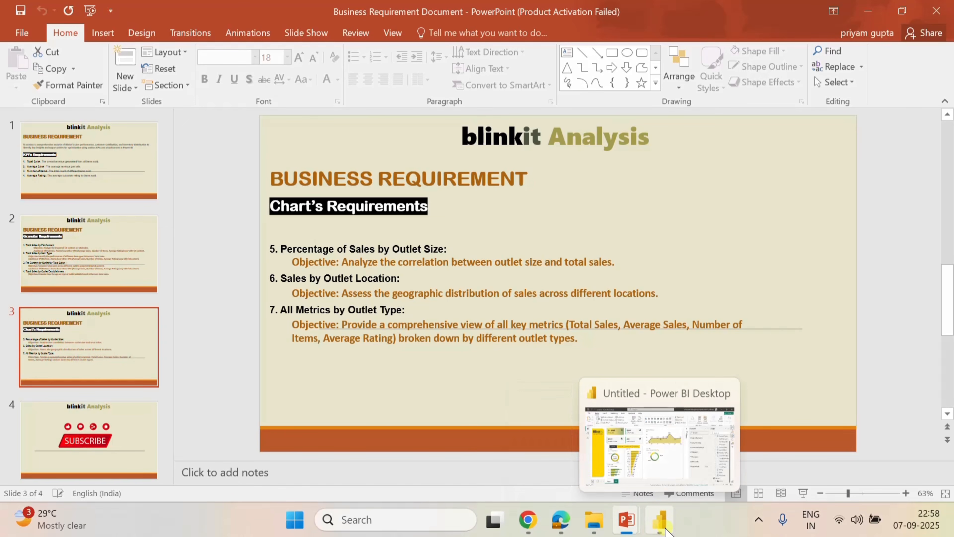
{"action": "left_click", "coordinate": [660, 520]}
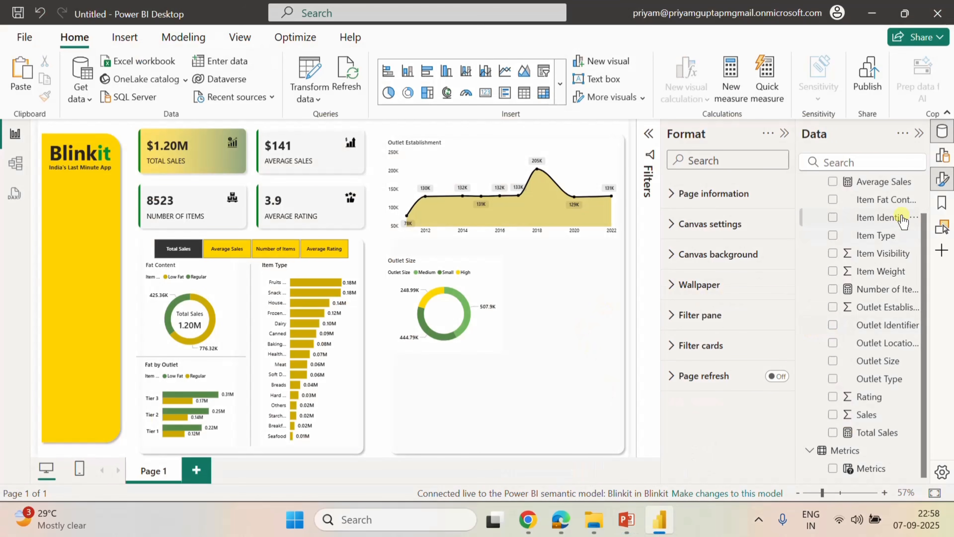
Insert a funnel chart and place it beside the Outlet Size donut chart inside the outlet card.
{"action": "left_click", "coordinate": [943, 155]}
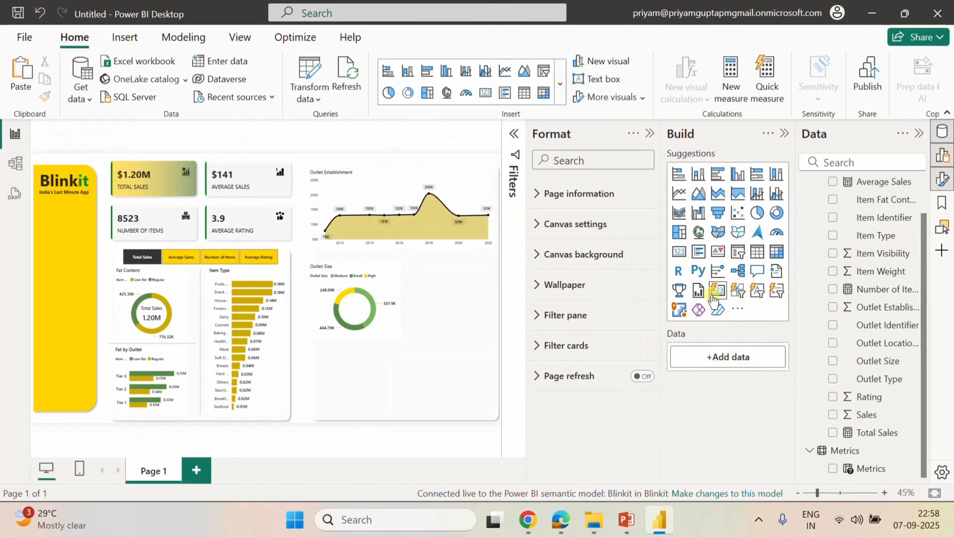
{"action": "left_click", "coordinate": [718, 212]}
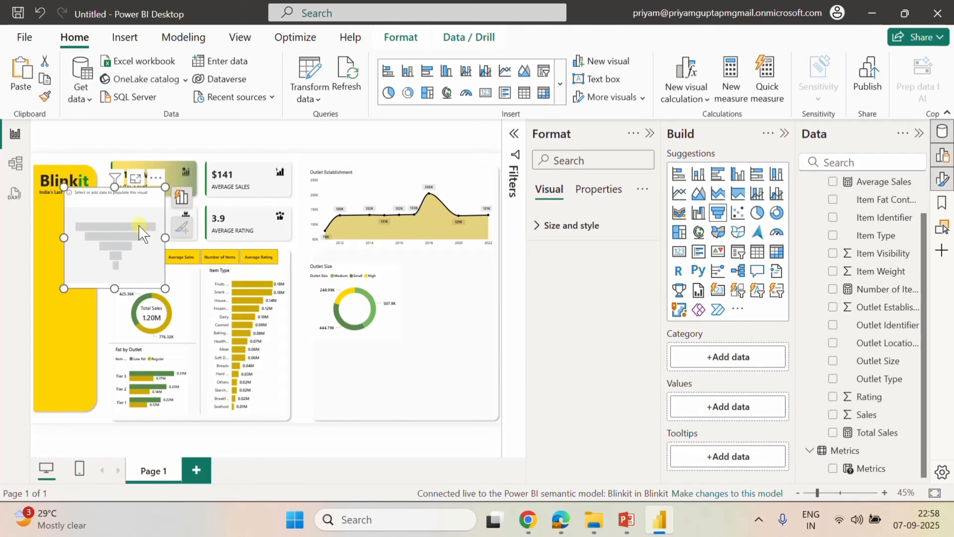
{"action": "left_click_drag", "start_coordinate": [139, 230], "coordinate": [475, 301]}
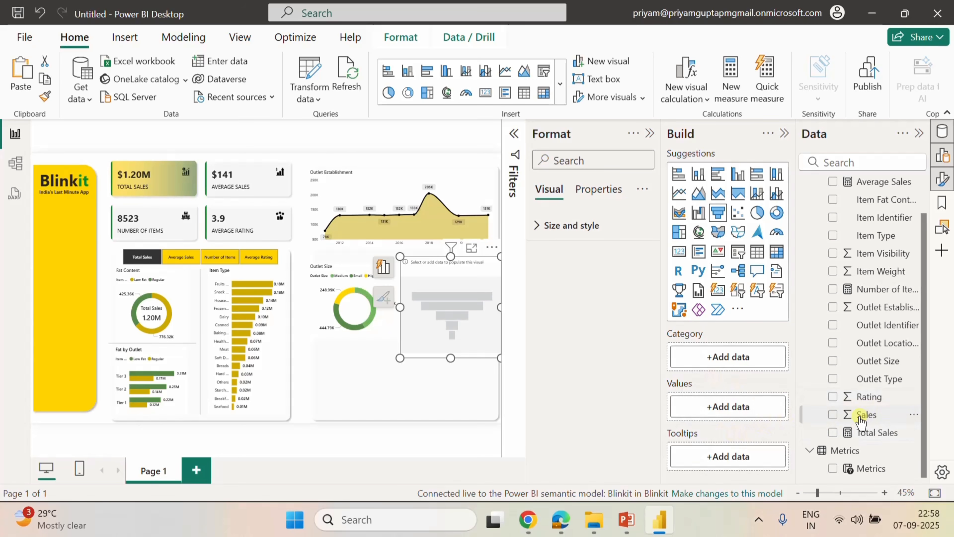
Plot Total Sales as the funnel chart's values with Outlet Location Type as its category, and close the build settings.
{"action": "left_click", "coordinate": [833, 433]}
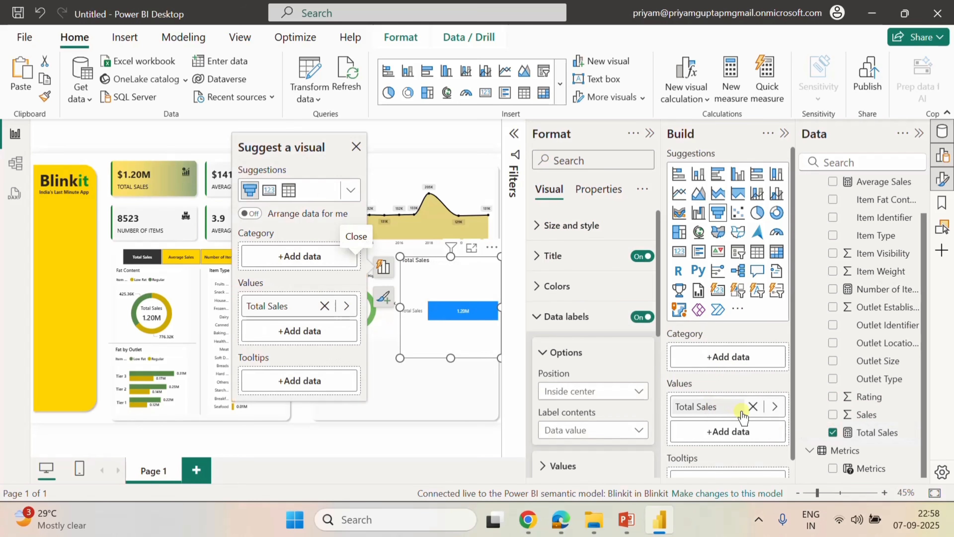
{"action": "left_click", "coordinate": [752, 407]}
{"action": "left_click_drag", "start_coordinate": [839, 434], "coordinate": [743, 409]}
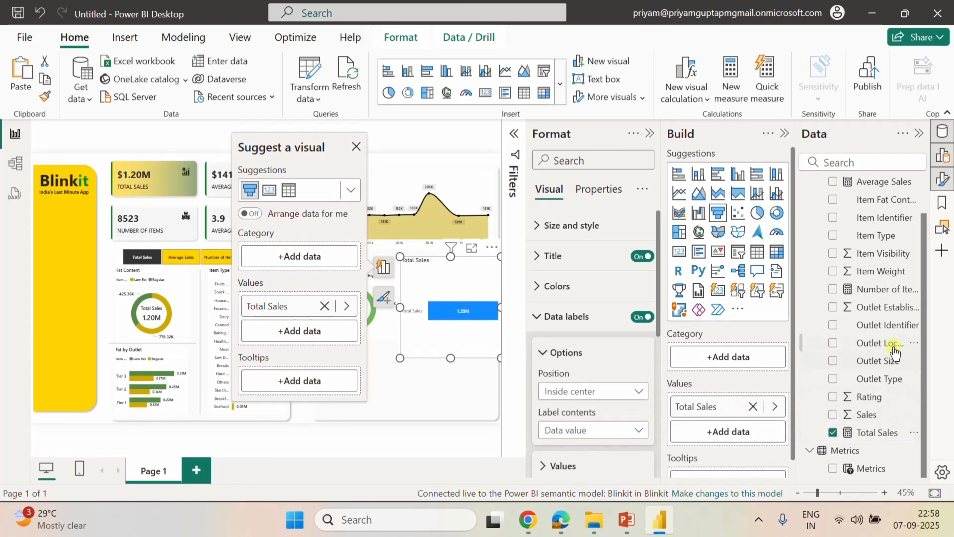
{"action": "scroll", "coordinate": [889, 327], "scroll_direction": "up", "scroll_amount": 2}
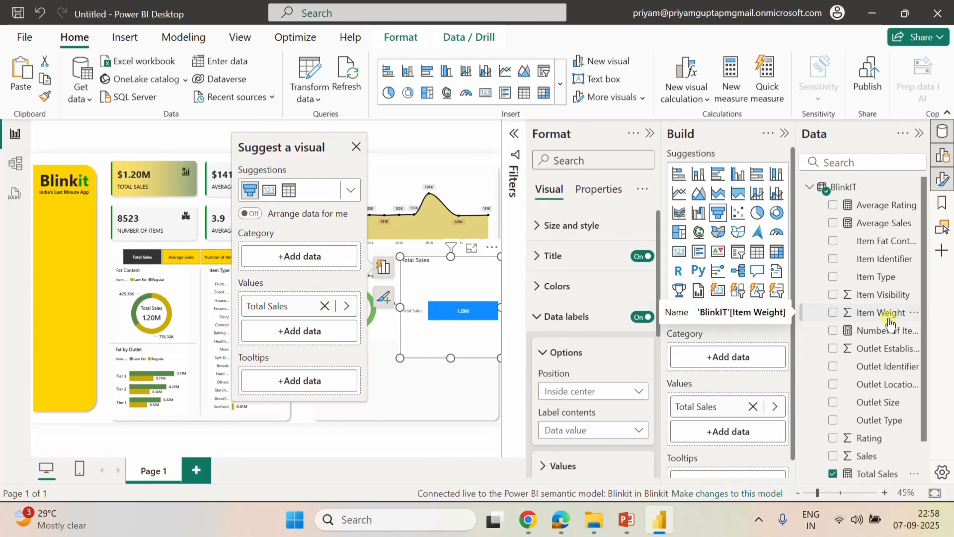
{"action": "scroll", "coordinate": [837, 346], "scroll_direction": "down", "scroll_amount": 2}
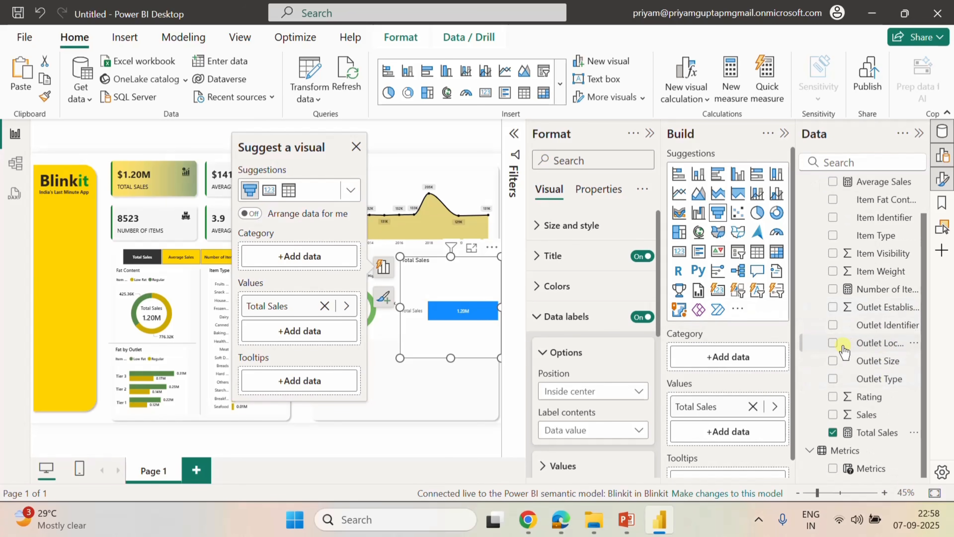
{"action": "left_click", "coordinate": [834, 343]}
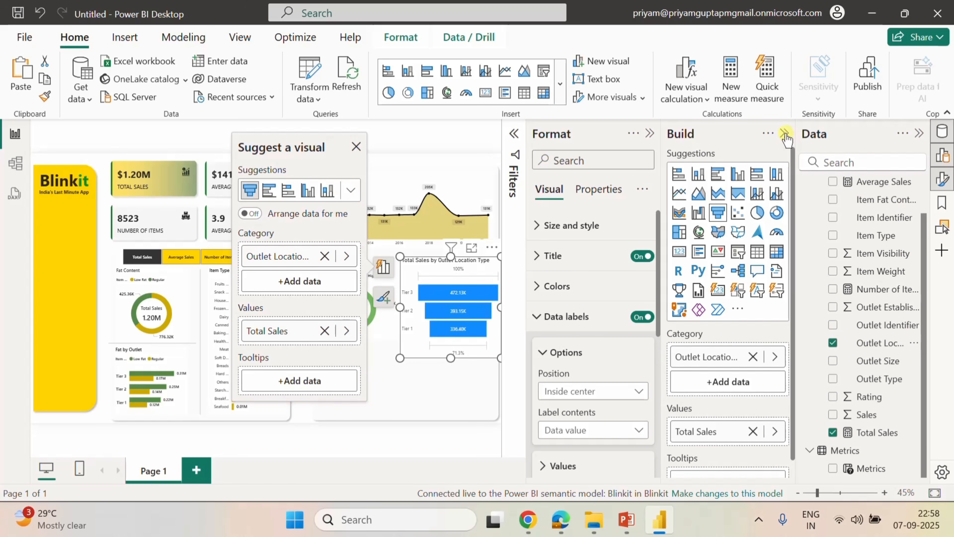
{"action": "left_click", "coordinate": [785, 134]}
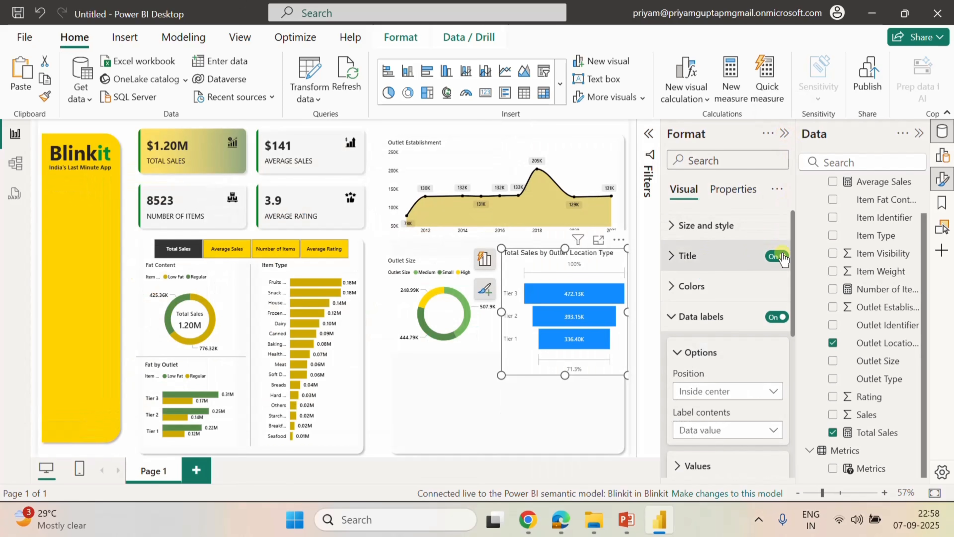
Shorten the funnel chart's title text to "Outlet Location".
{"action": "left_click", "coordinate": [671, 255]}
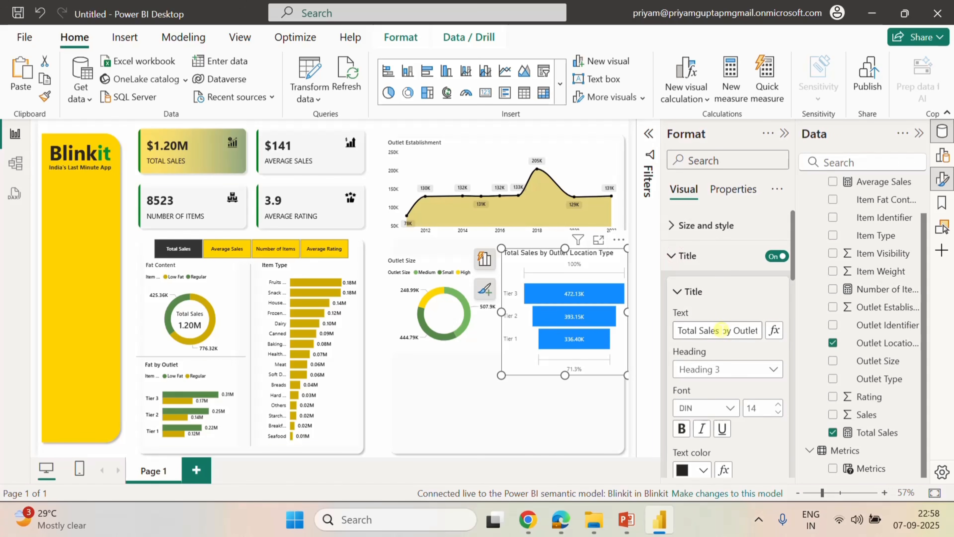
{"action": "left_click_drag", "start_coordinate": [734, 330], "coordinate": [665, 333]}
{"action": "key", "text": "BackSpace"}
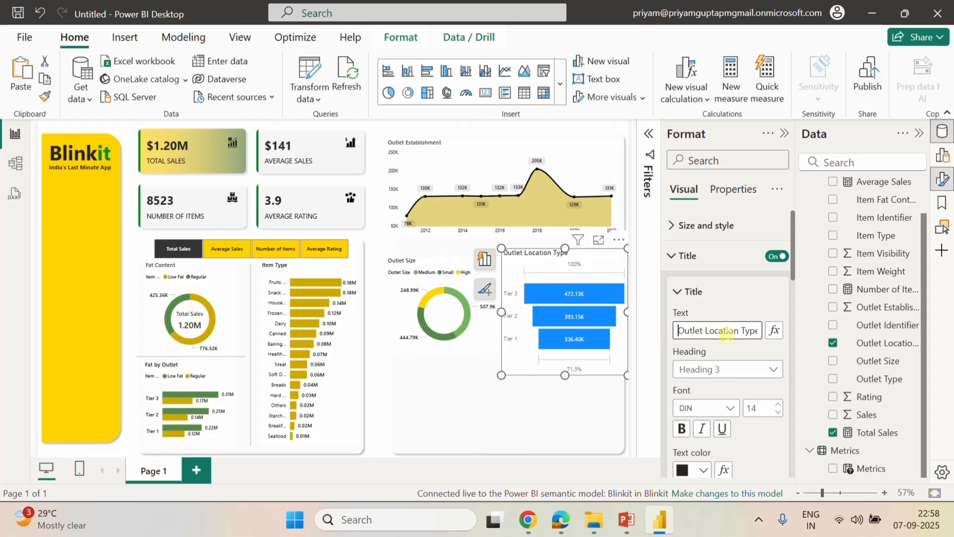
{"action": "double_click", "coordinate": [738, 330]}
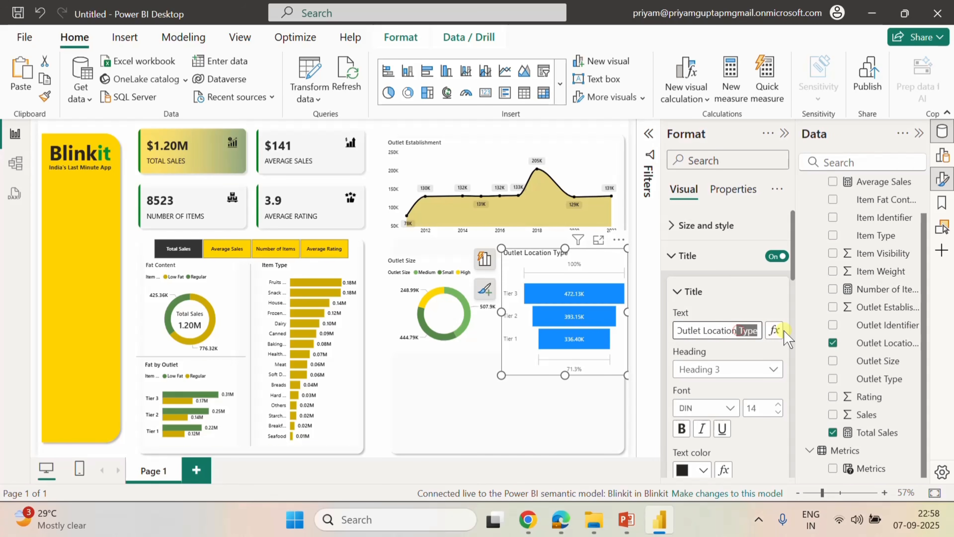
{"action": "key", "text": "BackSpace"}
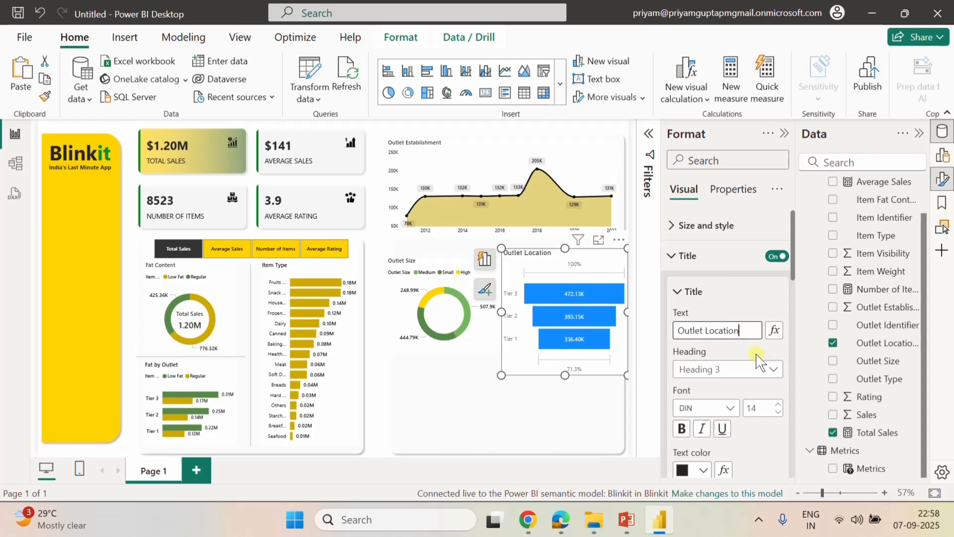
Change the Outlet Location title's font from DIN to the Segoe UI family and set its size to 10.
{"action": "left_click", "coordinate": [724, 414]}
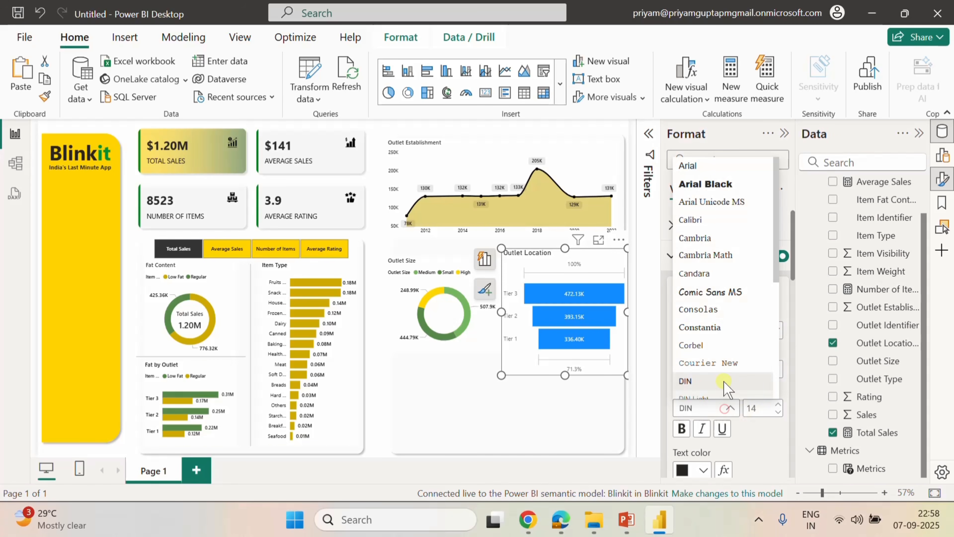
{"action": "scroll", "coordinate": [715, 312], "scroll_direction": "down", "scroll_amount": 5}
{"action": "left_click", "coordinate": [711, 267]}
{"action": "left_click", "coordinate": [777, 412]}
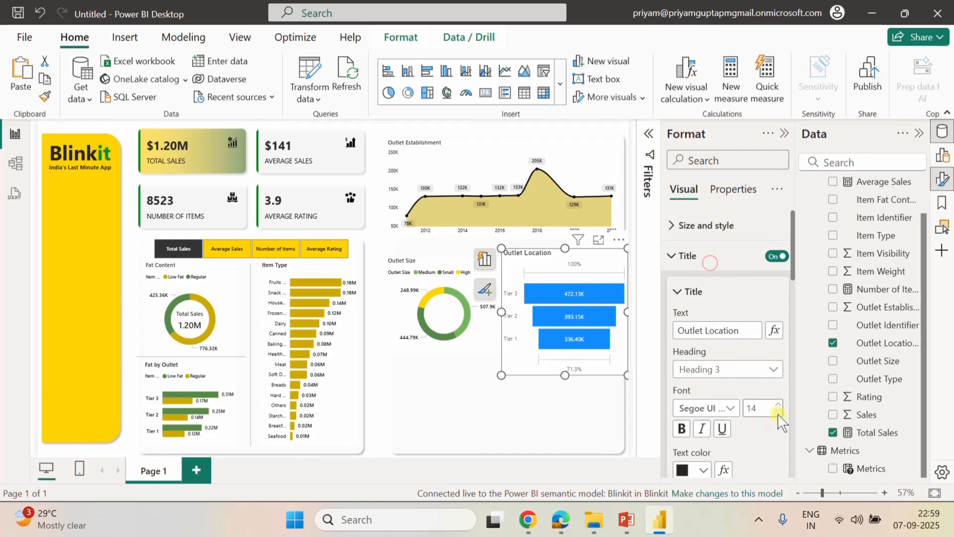
{"action": "left_click", "coordinate": [777, 413]}
{"action": "left_click", "coordinate": [777, 412]}
{"action": "left_click", "coordinate": [777, 412]}
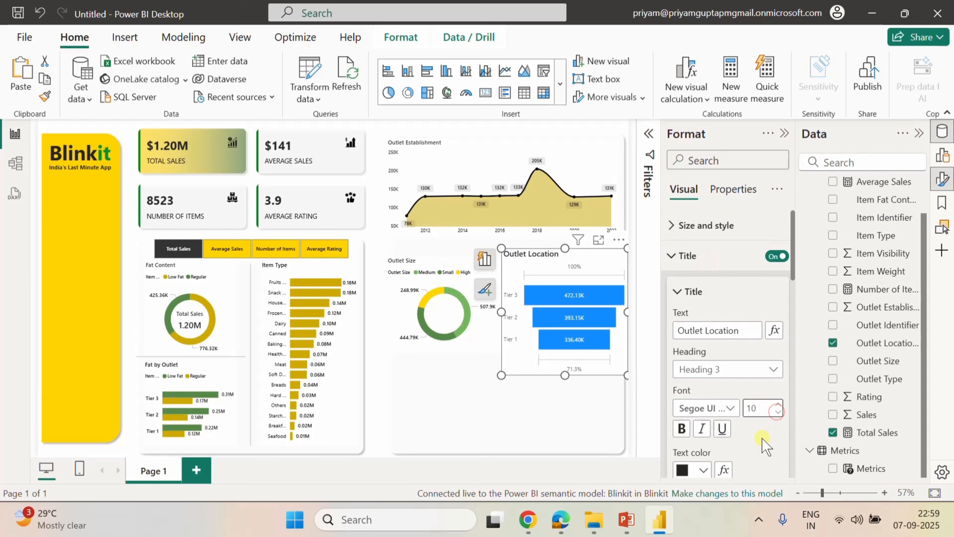
{"action": "scroll", "coordinate": [778, 421], "scroll_direction": "down", "scroll_amount": 2}
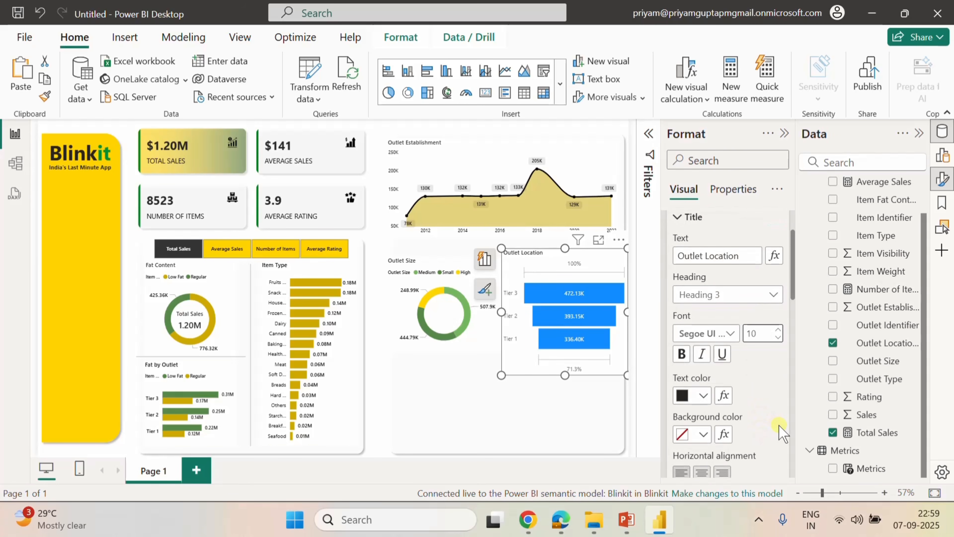
{"action": "scroll", "coordinate": [777, 424], "scroll_direction": "down", "scroll_amount": 2}
{"action": "scroll", "coordinate": [780, 428], "scroll_direction": "up", "scroll_amount": 4}
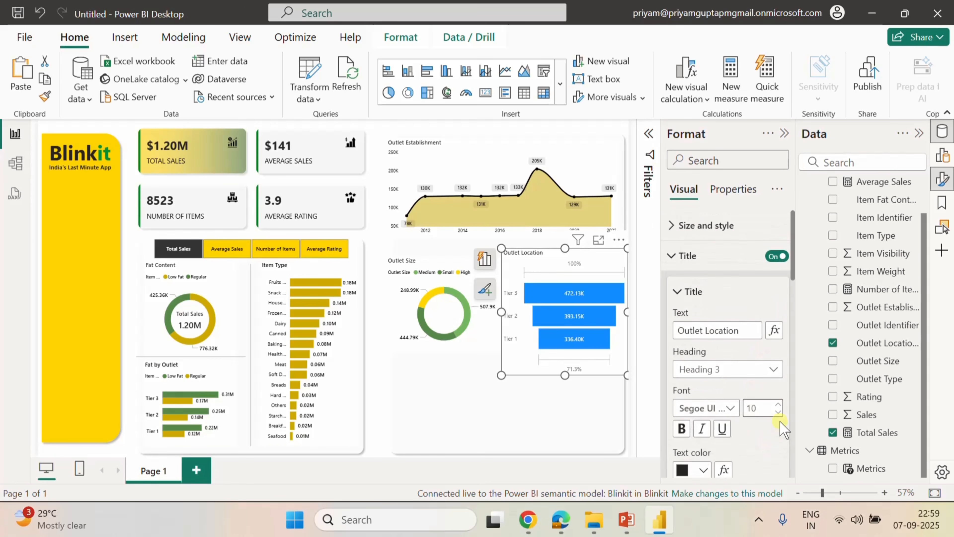
Resize the Outlet Location funnel chart to a height of 230 and a width of 261.
{"action": "left_click", "coordinate": [676, 225]}
{"action": "double_click", "coordinate": [692, 298]}
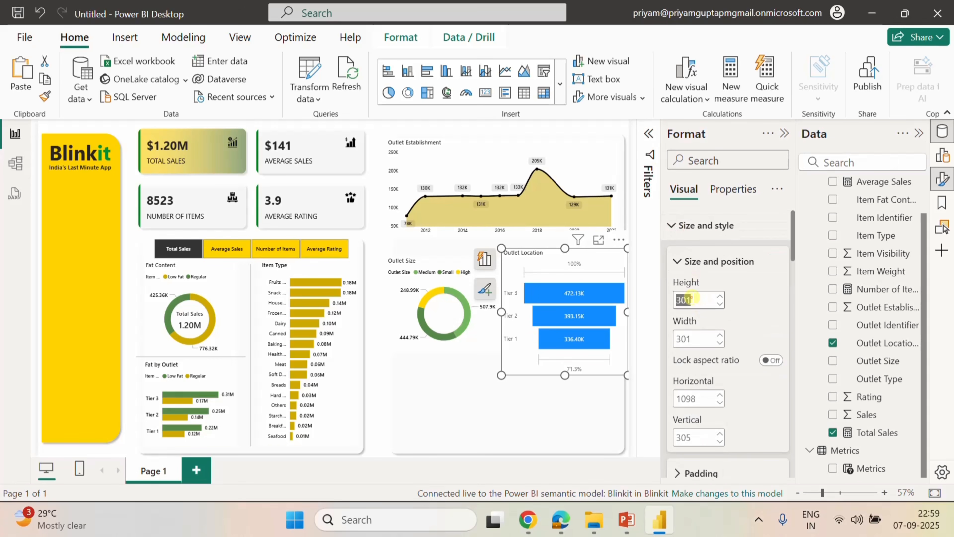
{"action": "type", "text": "230"}
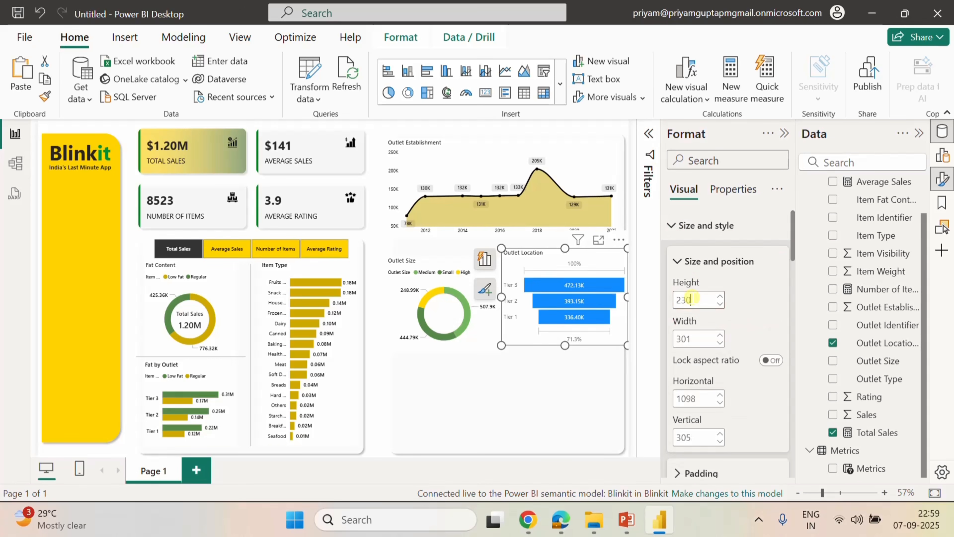
{"action": "double_click", "coordinate": [692, 339]}
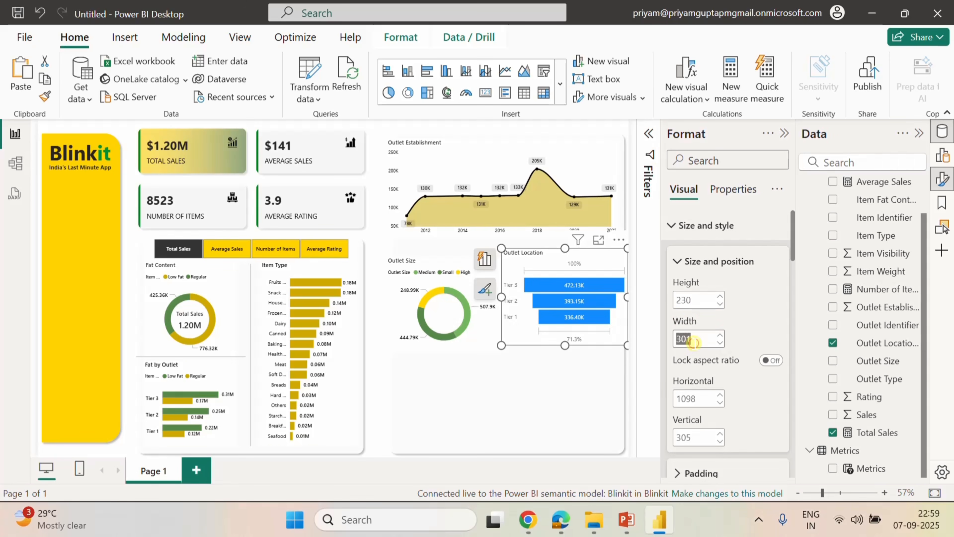
{"action": "type", "text": "261"}
{"action": "left_click", "coordinate": [752, 308]}
{"action": "scroll", "coordinate": [736, 372], "scroll_direction": "down", "scroll_amount": 10}
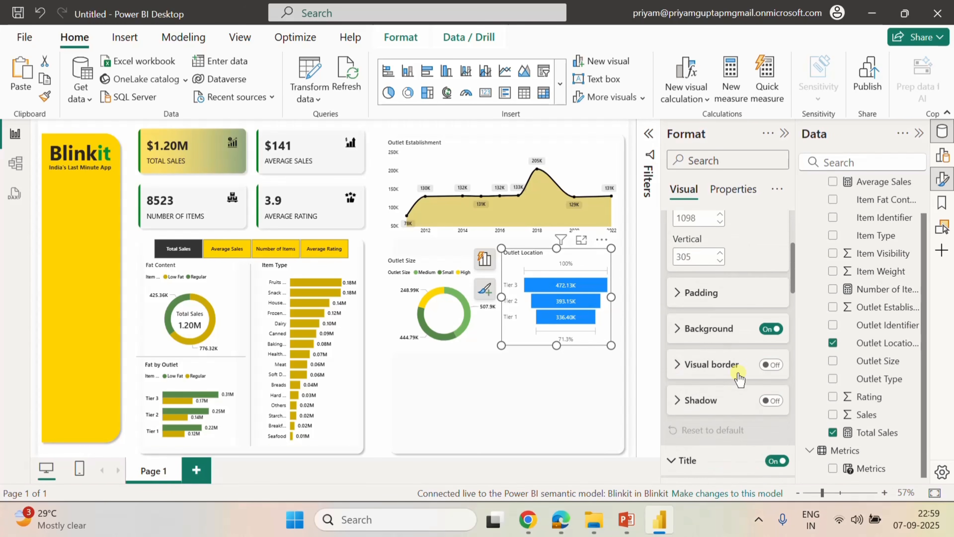
Format the Outlet Location funnel's data label values with a heavier Segoe UI family font, size 9, in black.
{"action": "scroll", "coordinate": [738, 376], "scroll_direction": "down", "scroll_amount": 8}
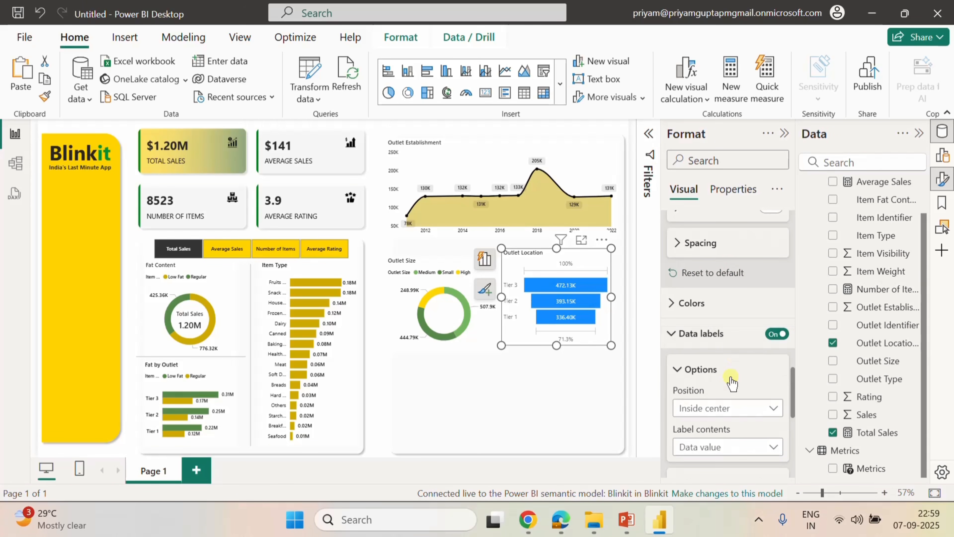
{"action": "left_click", "coordinate": [737, 415]}
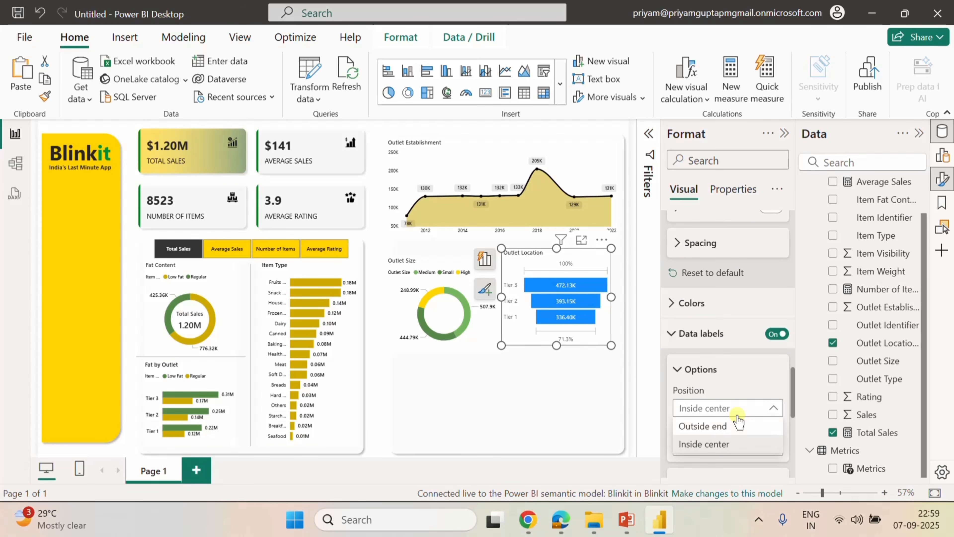
{"action": "left_click", "coordinate": [745, 366]}
{"action": "scroll", "coordinate": [745, 366], "scroll_direction": "down", "scroll_amount": 3}
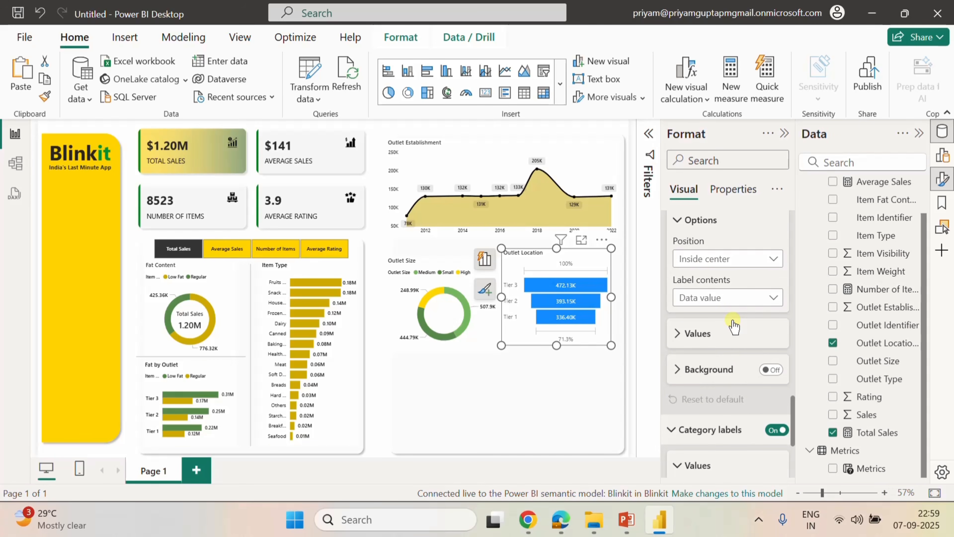
{"action": "left_click", "coordinate": [689, 333]}
{"action": "scroll", "coordinate": [724, 362], "scroll_direction": "down", "scroll_amount": 2}
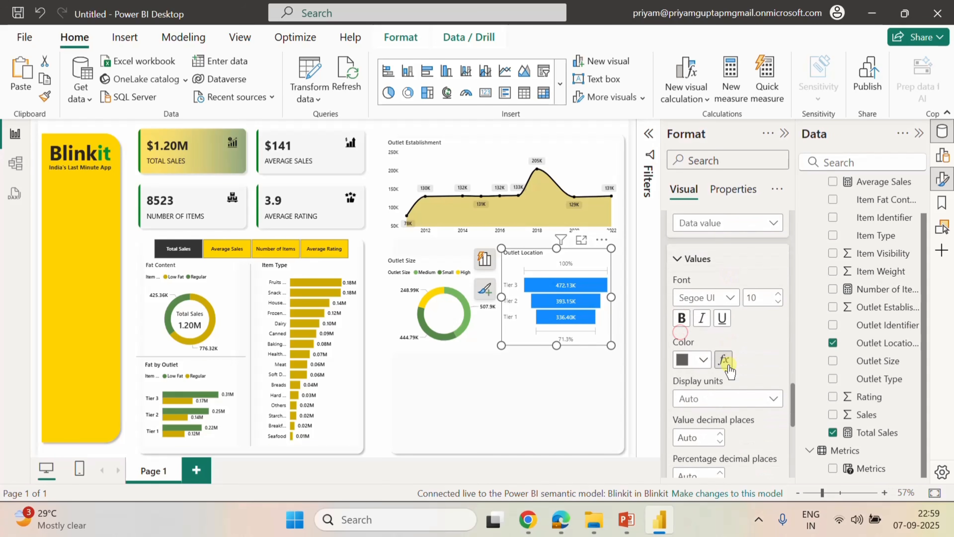
{"action": "left_click", "coordinate": [730, 297]}
{"action": "left_click", "coordinate": [717, 203]}
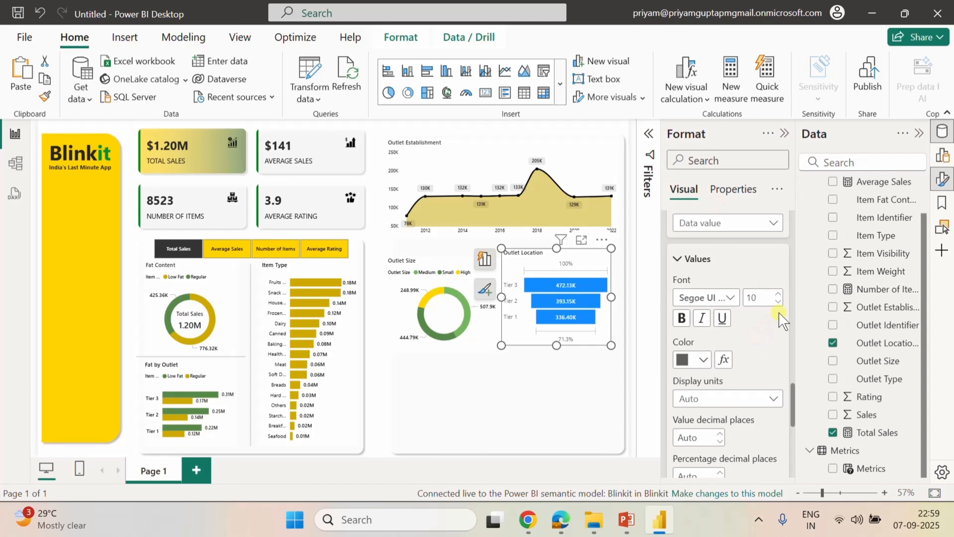
{"action": "left_click", "coordinate": [778, 301]}
{"action": "left_click", "coordinate": [704, 360]}
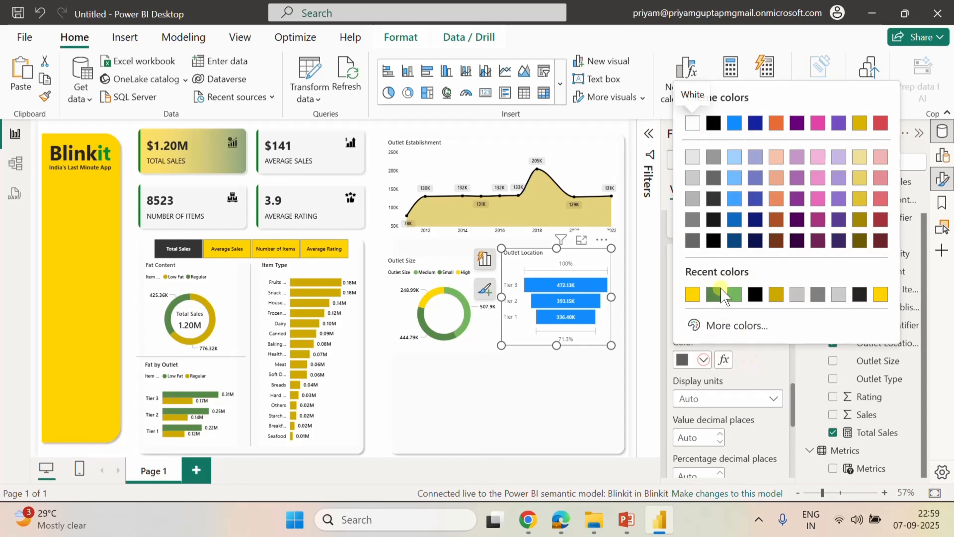
{"action": "left_click", "coordinate": [752, 295]}
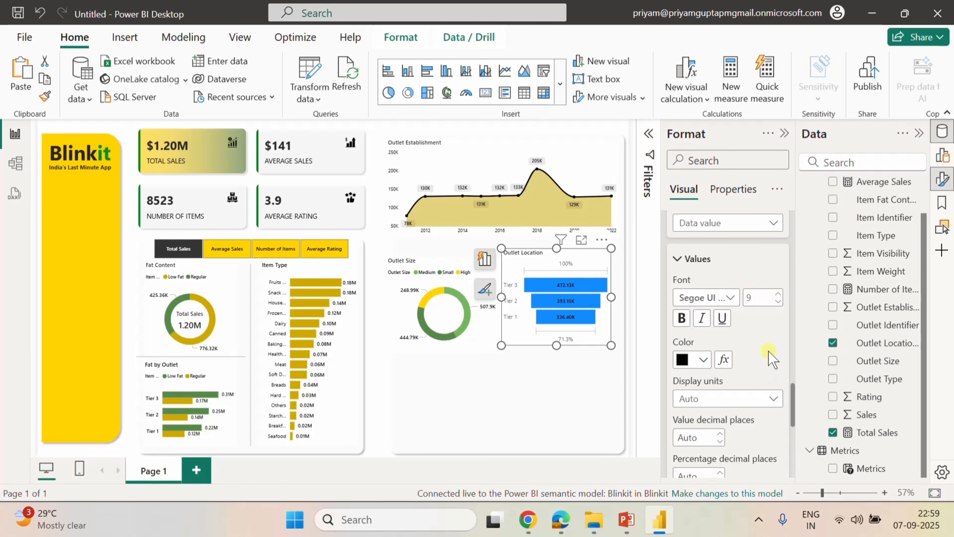
Set the text color of the funnel chart's conversion rate labels to light gray.
{"action": "scroll", "coordinate": [768, 359], "scroll_direction": "down", "scroll_amount": 4}
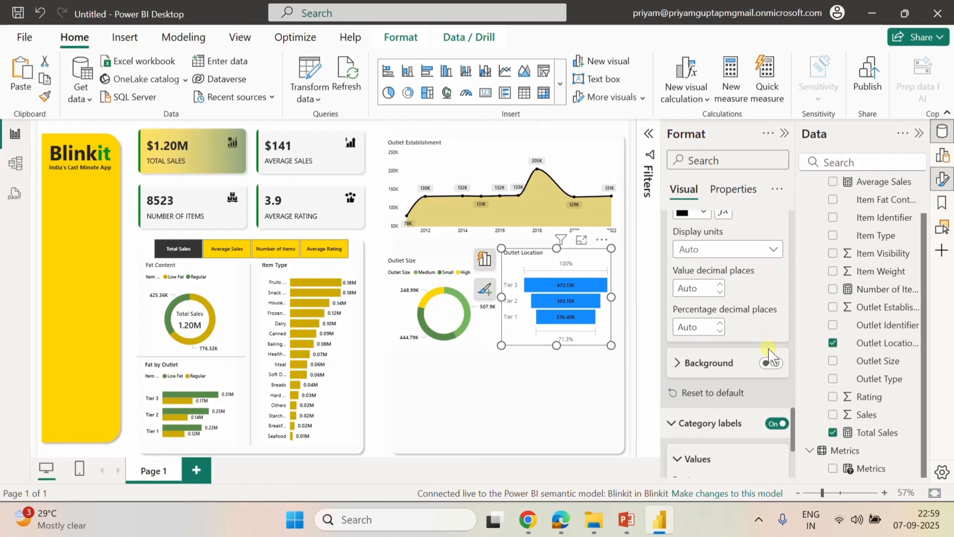
{"action": "scroll", "coordinate": [768, 359], "scroll_direction": "down", "scroll_amount": 4}
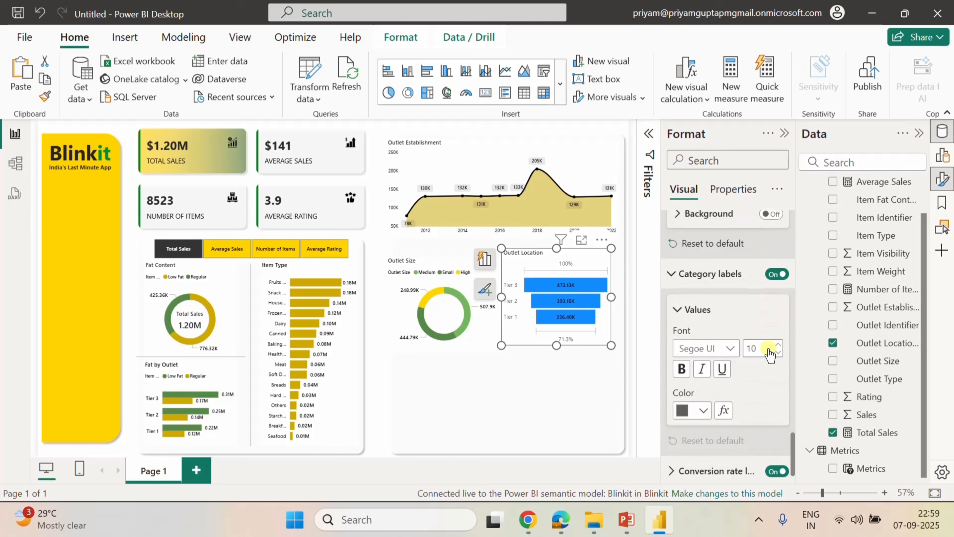
{"action": "left_click", "coordinate": [680, 466]}
{"action": "left_click", "coordinate": [703, 433]}
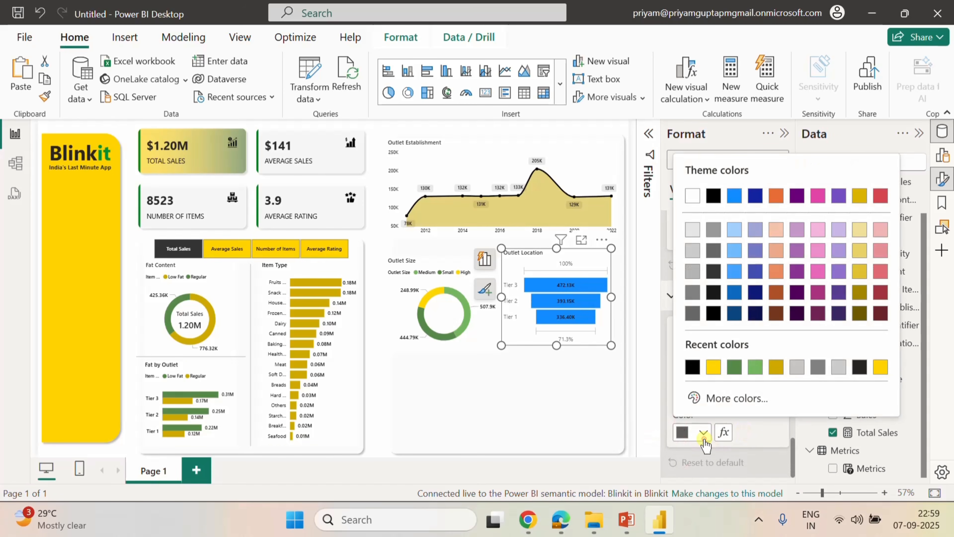
{"action": "left_click", "coordinate": [796, 367]}
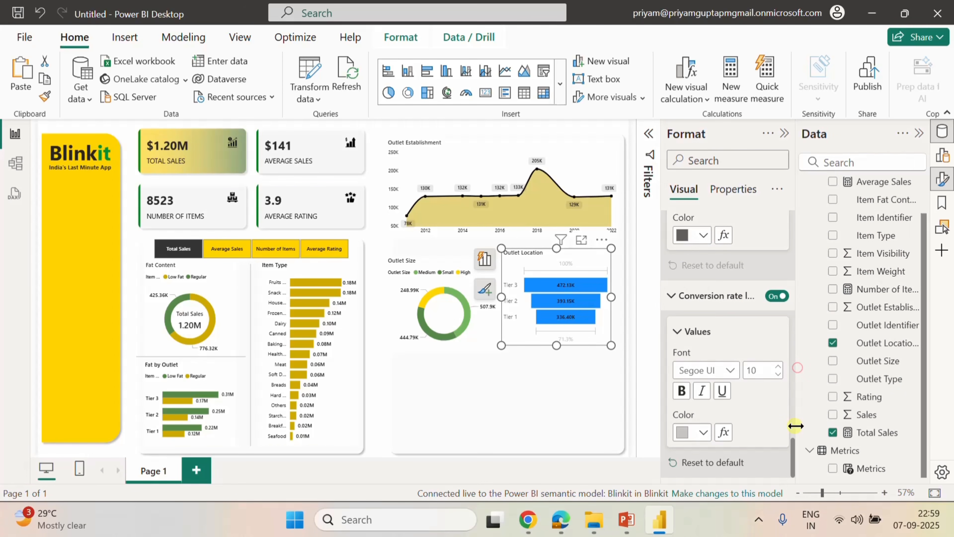
Enable individual colors for all funnel categories and set the Tier 3 bar to #CDA900.
{"action": "scroll", "coordinate": [775, 399], "scroll_direction": "up", "scroll_amount": 5}
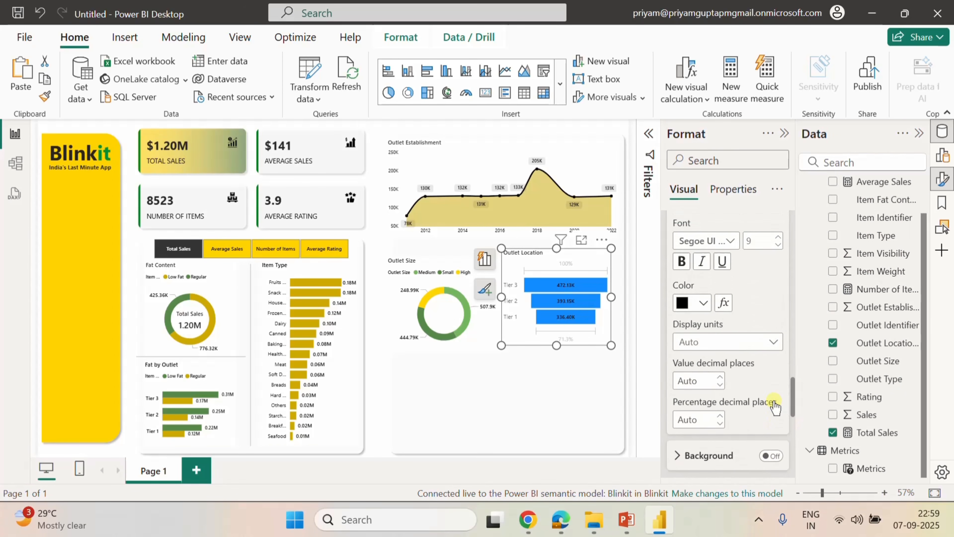
{"action": "scroll", "coordinate": [775, 406], "scroll_direction": "up", "scroll_amount": 8}
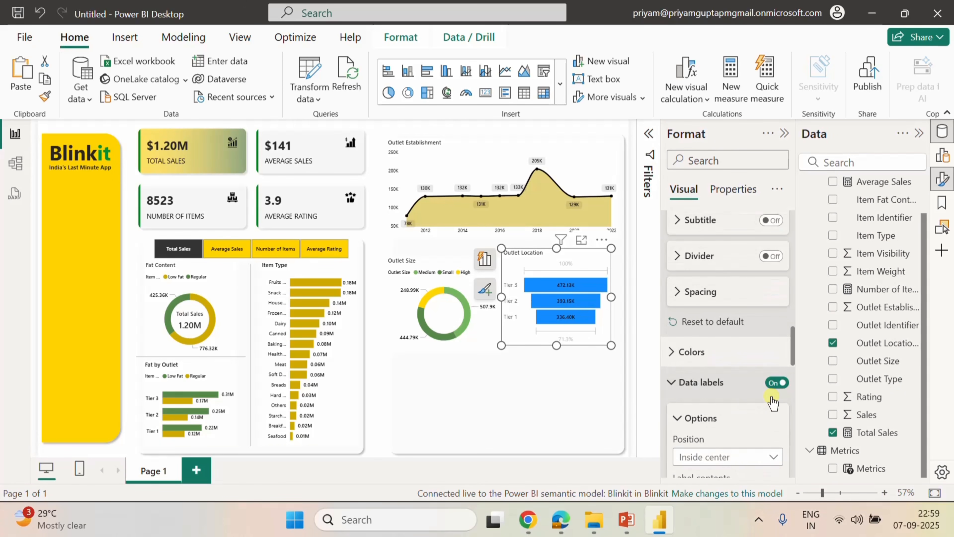
{"action": "left_click", "coordinate": [676, 352]}
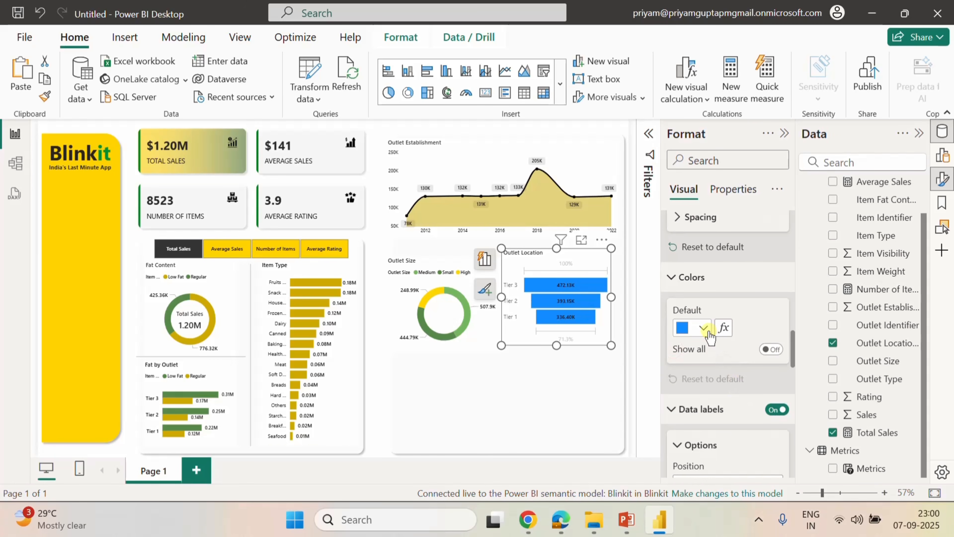
{"action": "left_click", "coordinate": [771, 349]}
{"action": "scroll", "coordinate": [744, 393], "scroll_direction": "down", "scroll_amount": 2}
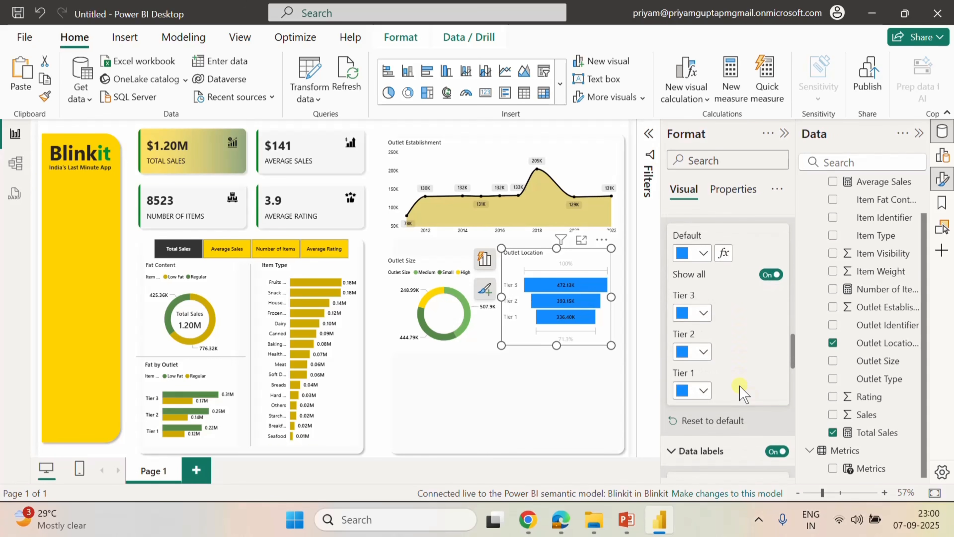
{"action": "left_click", "coordinate": [704, 314]}
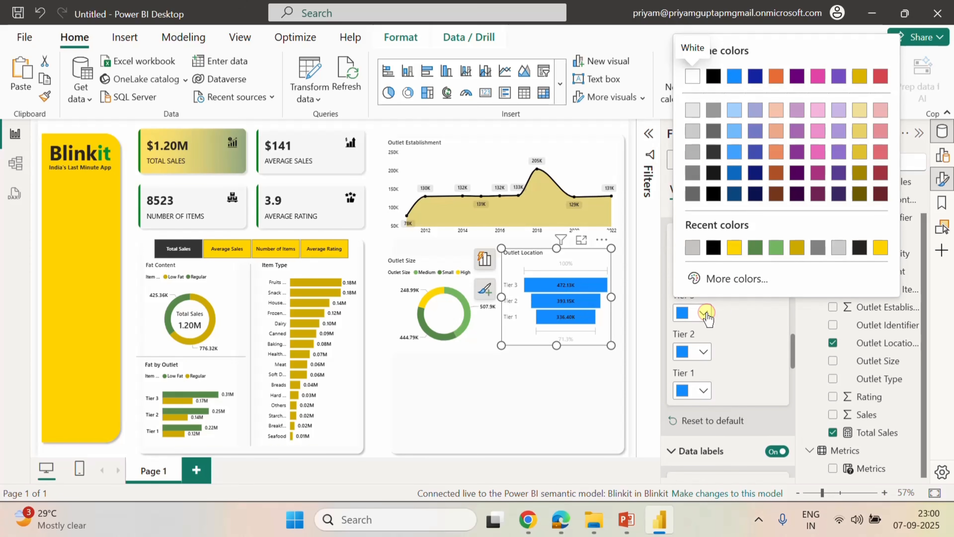
{"action": "left_click", "coordinate": [731, 279]}
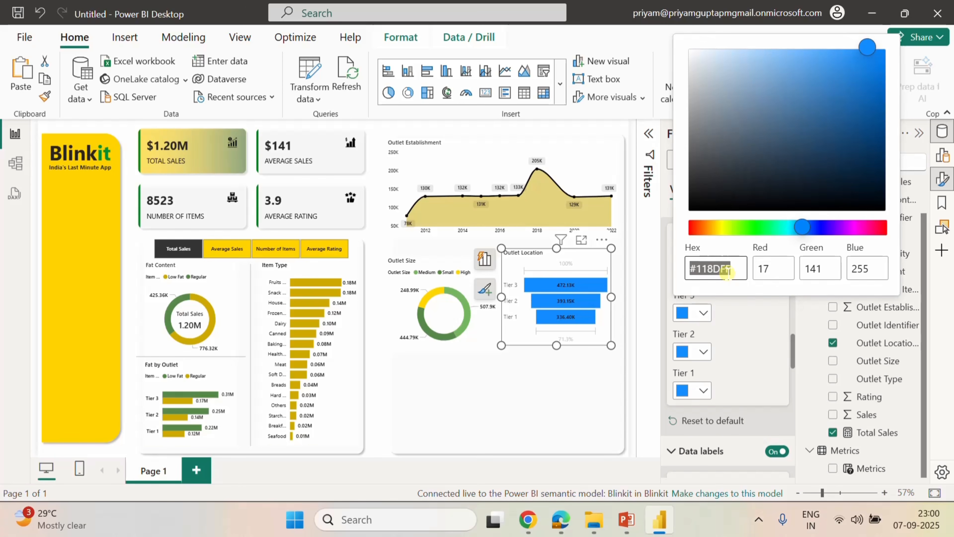
{"action": "type", "text": "cda"}
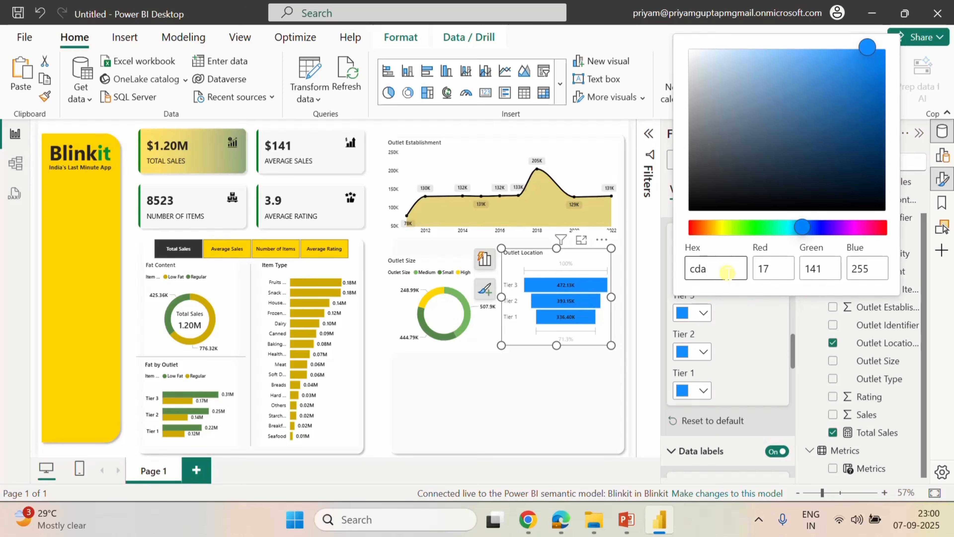
{"action": "type", "text": "900"}
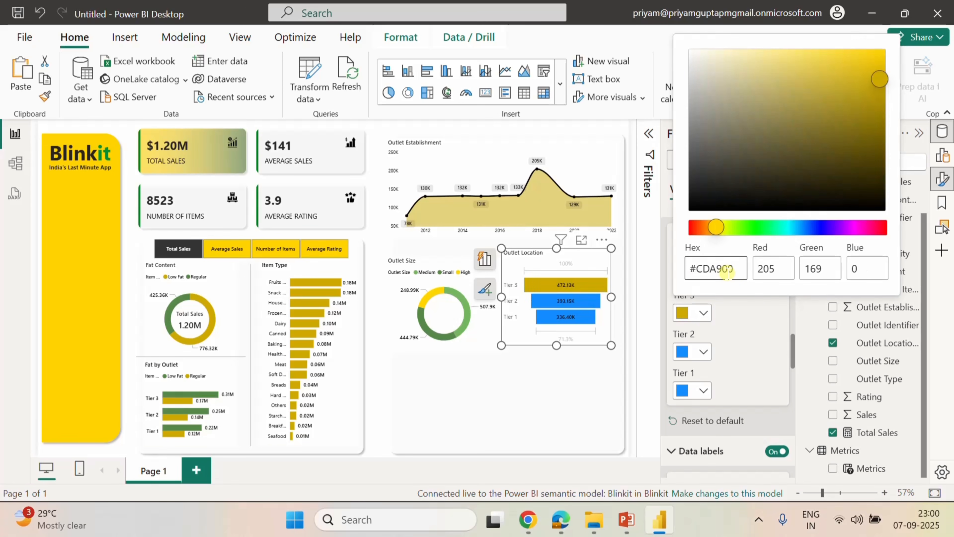
Set the funnel chart's Tier 2 bar to the custom color #F0D36B.
{"action": "left_click", "coordinate": [698, 353]}
{"action": "left_click", "coordinate": [702, 352]}
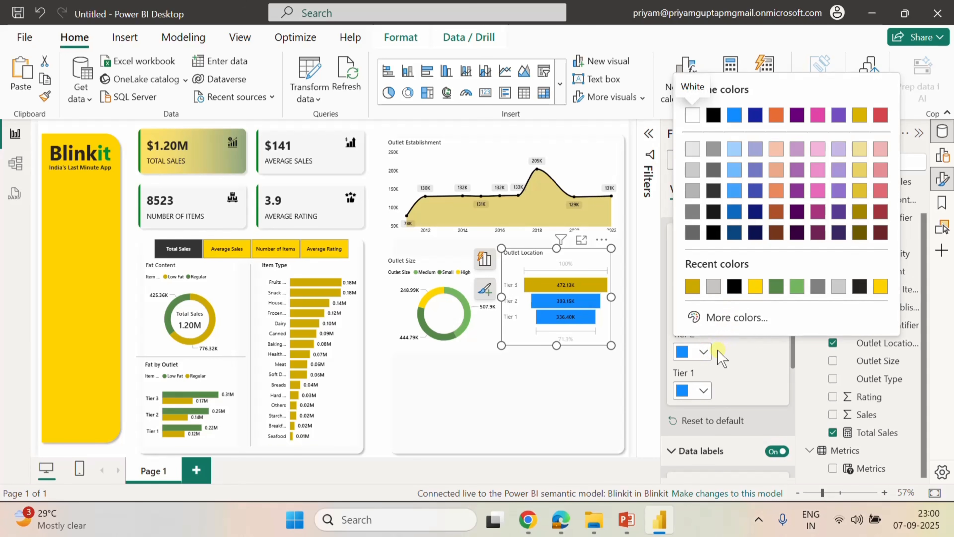
{"action": "left_click", "coordinate": [720, 318]}
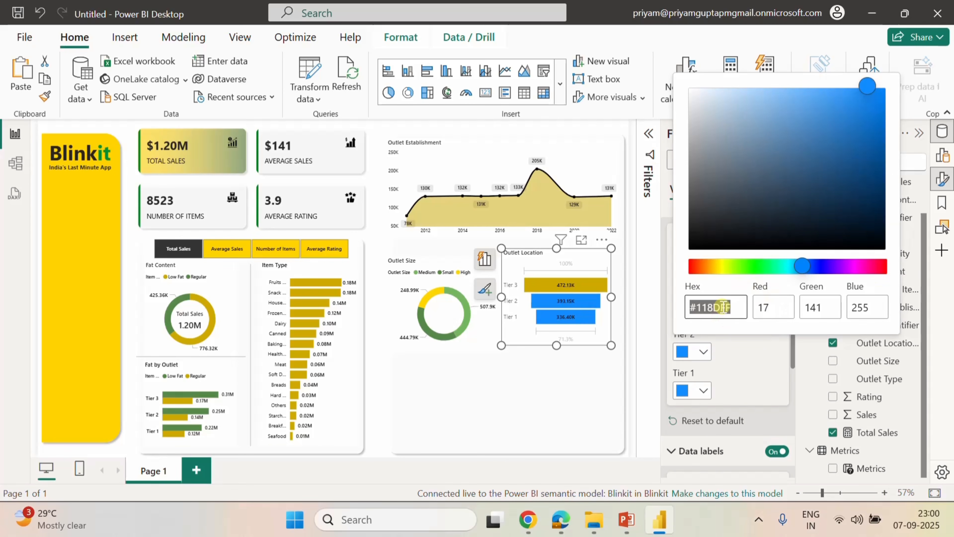
{"action": "type", "text": "f0d"}
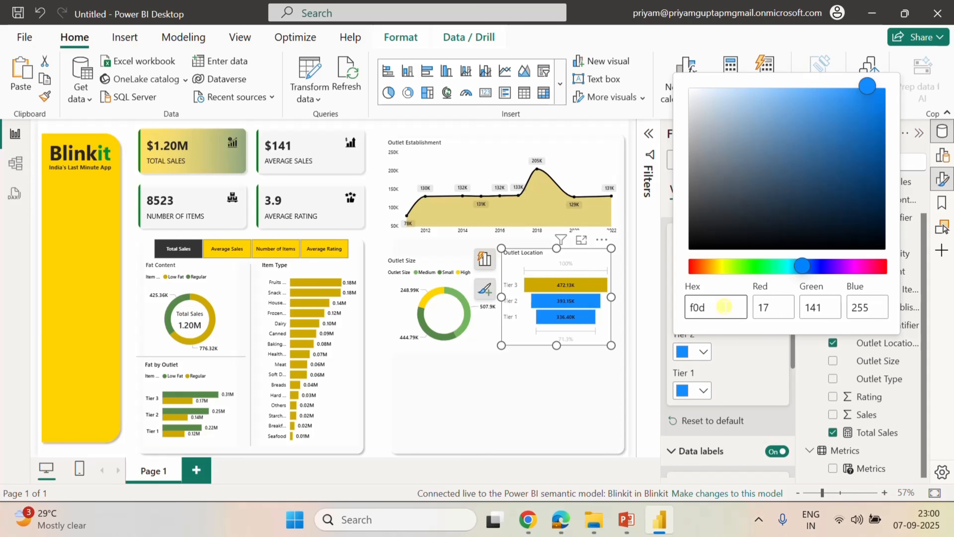
{"action": "type", "text": "361"}
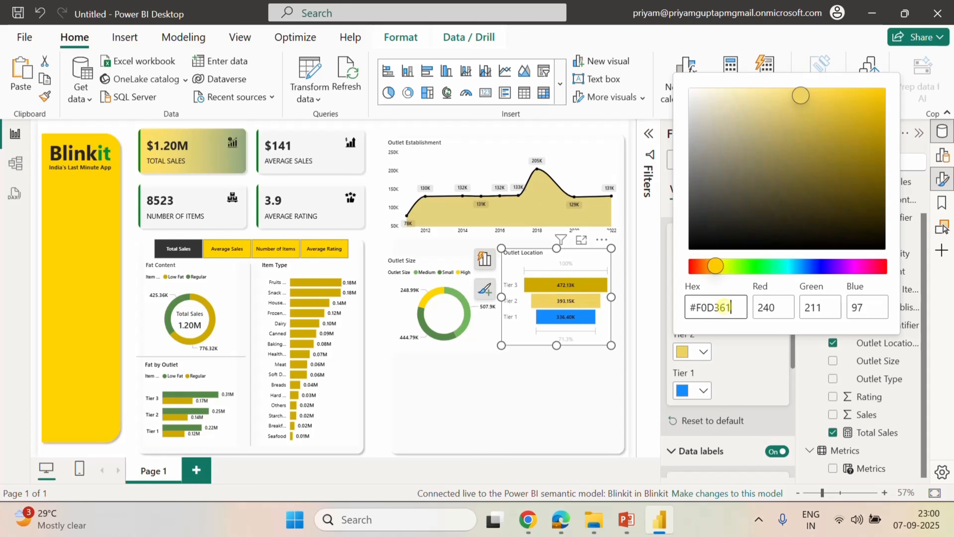
{"action": "left_click", "coordinate": [757, 367]}
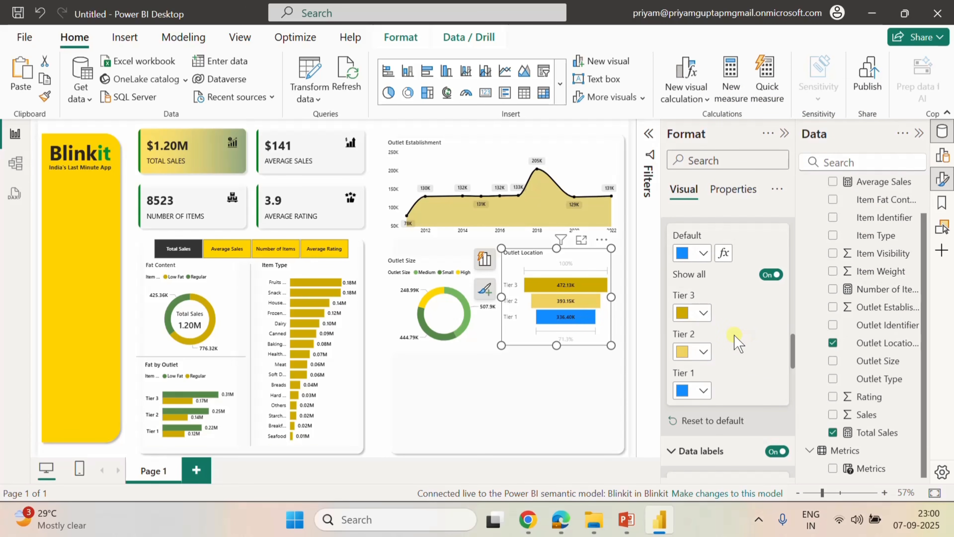
{"action": "left_click", "coordinate": [704, 352]}
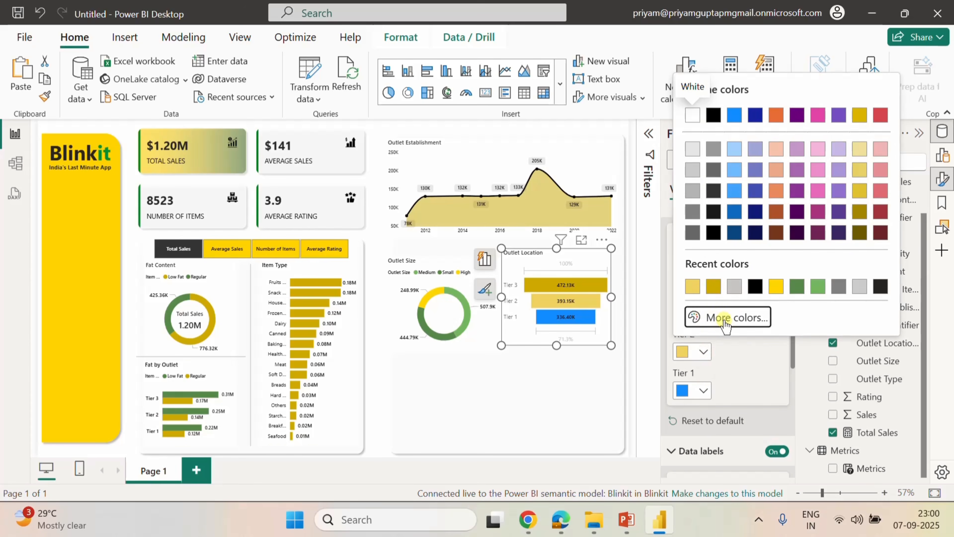
{"action": "left_click", "coordinate": [698, 315]}
{"action": "left_click", "coordinate": [730, 307]}
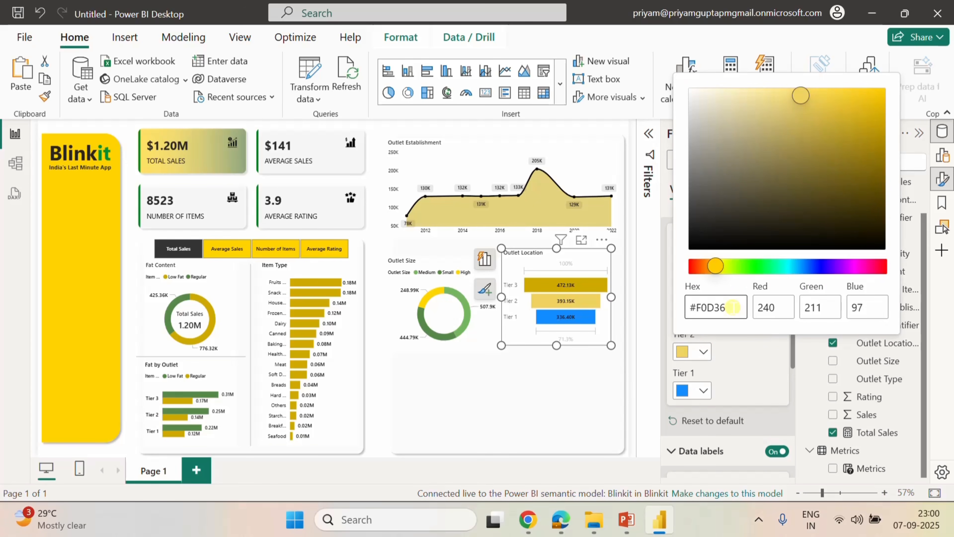
{"action": "type", "text": "B"}
{"action": "left_click", "coordinate": [747, 347]}
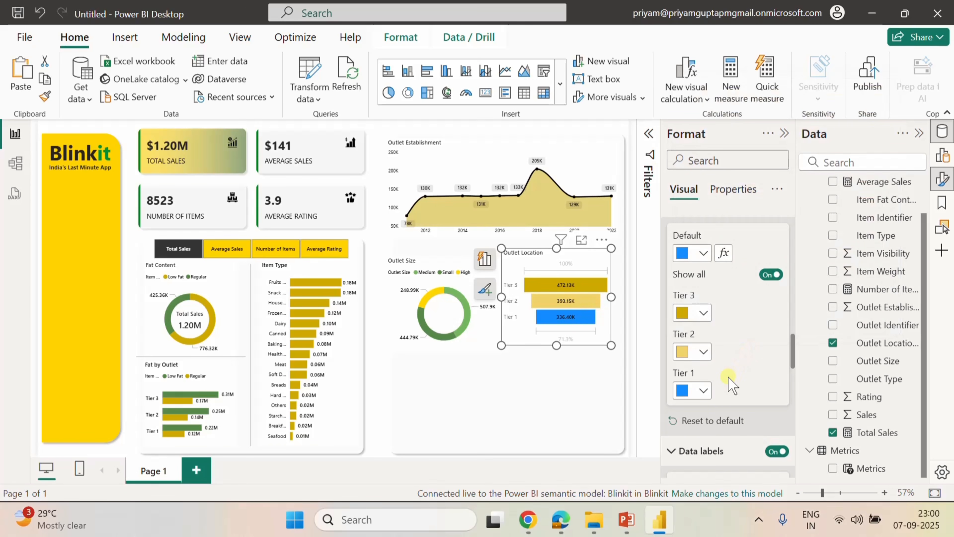
Set the funnel chart's Tier 1 bar to the custom color #ABD4A0.
{"action": "left_click", "coordinate": [703, 390]}
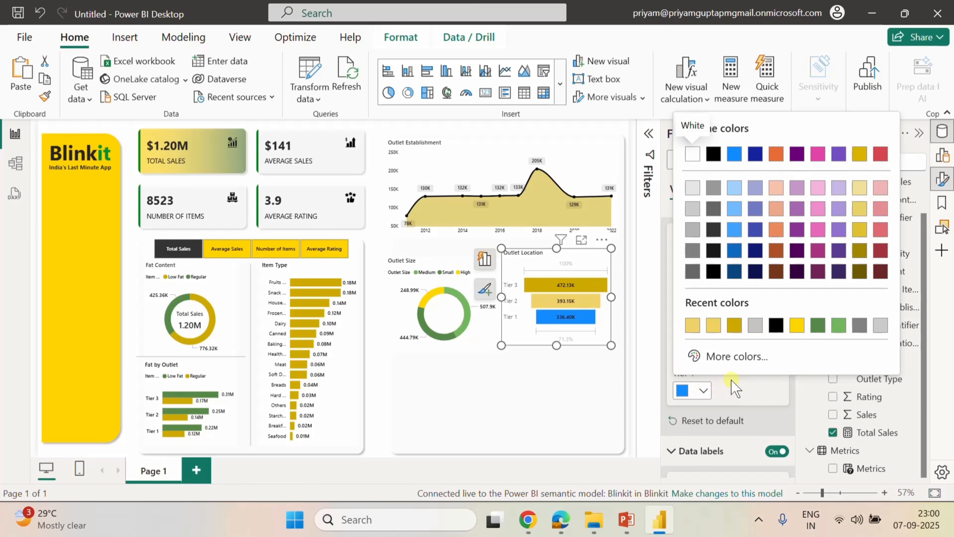
{"action": "left_click", "coordinate": [730, 357]}
{"action": "double_click", "coordinate": [726, 346]}
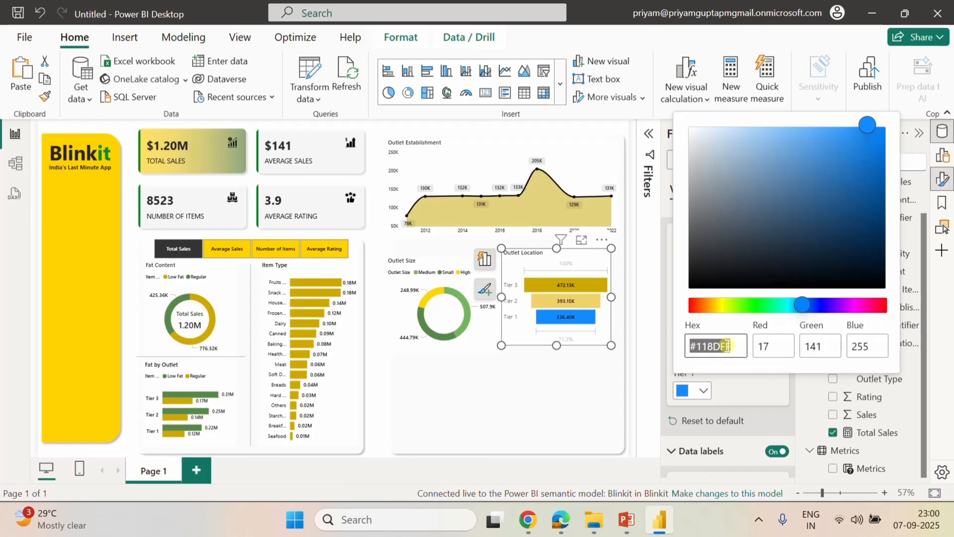
{"action": "type", "text": "abd4"}
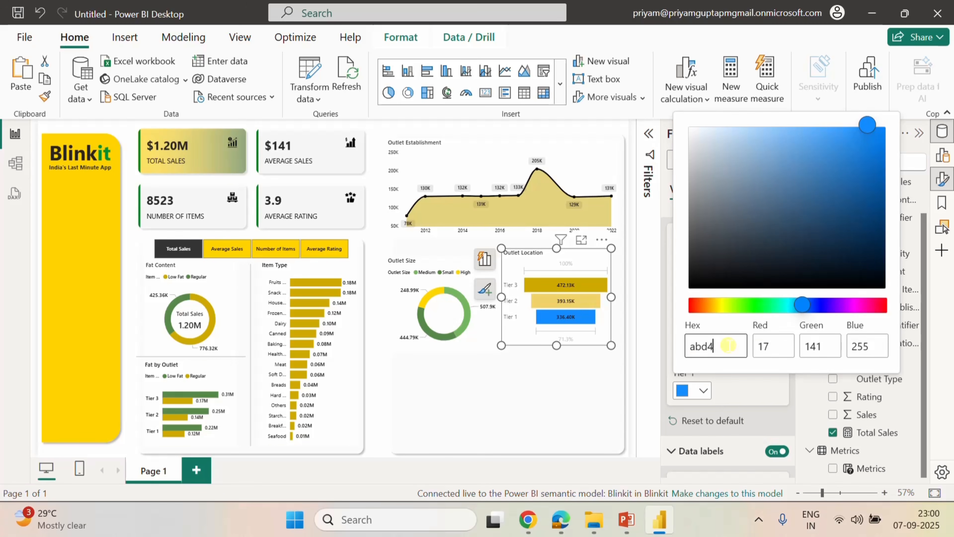
{"action": "type", "text": "a0"}
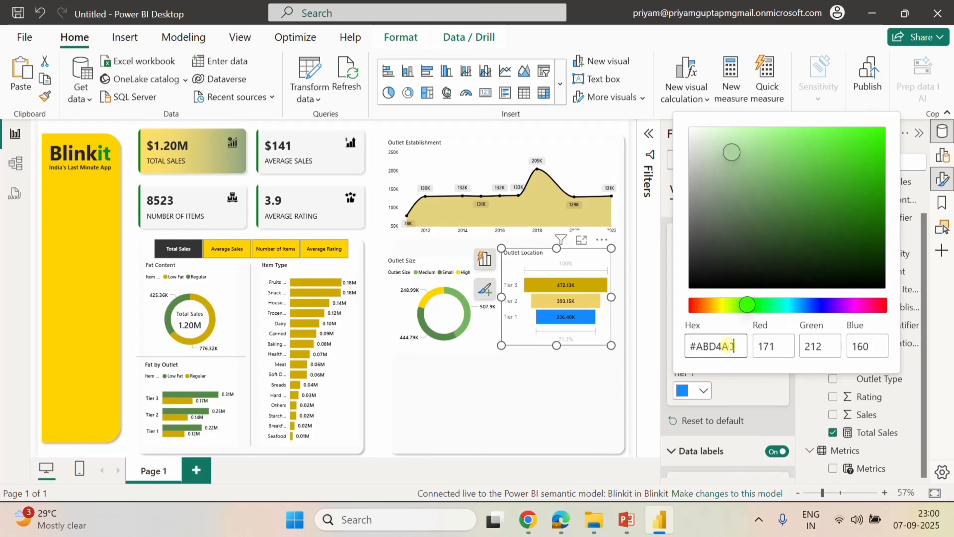
{"action": "left_click", "coordinate": [762, 390]}
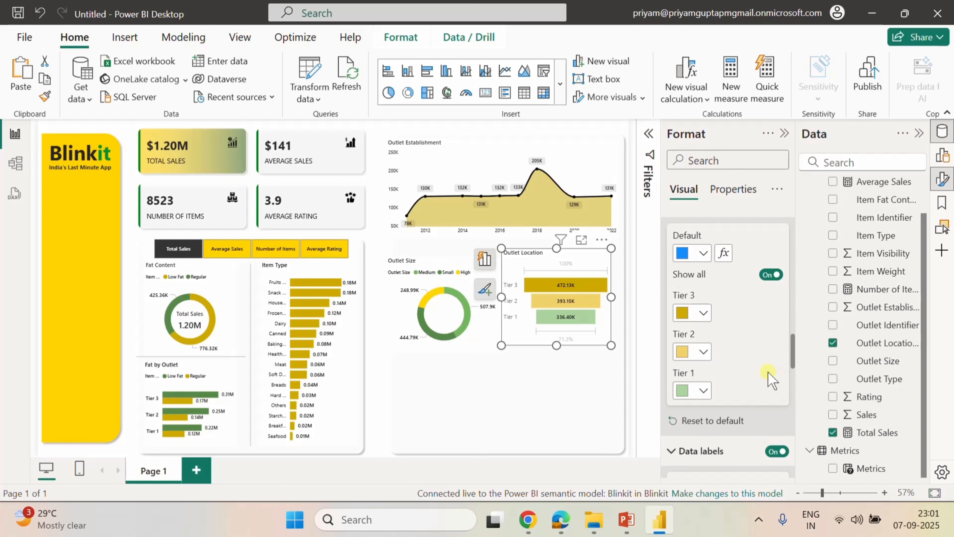
Collapse the funnel chart's Colors, Size and style, Title, Data labels and Category labels formatting sections.
{"action": "scroll", "coordinate": [750, 356], "scroll_direction": "up", "scroll_amount": 3}
{"action": "left_click", "coordinate": [675, 352]}
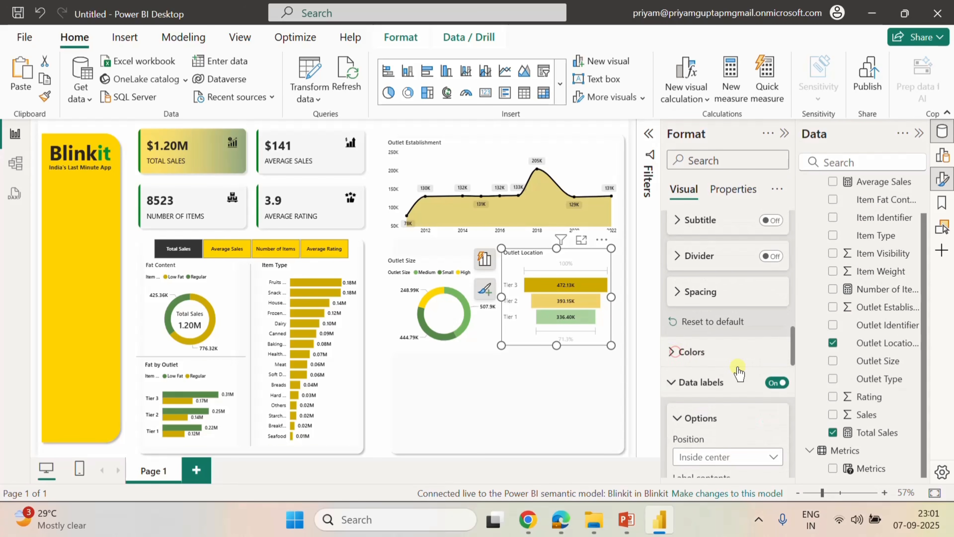
{"action": "scroll", "coordinate": [738, 372], "scroll_direction": "up", "scroll_amount": 10}
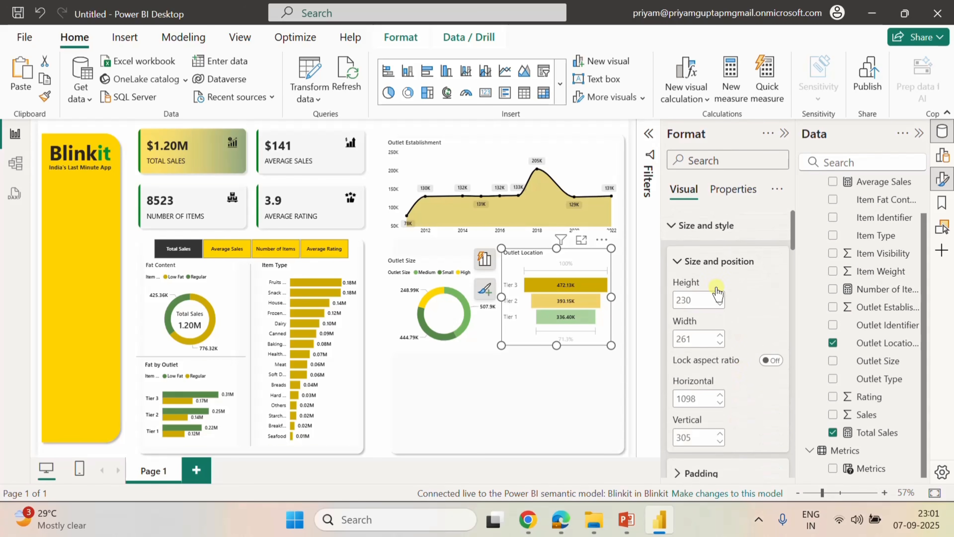
{"action": "left_click", "coordinate": [672, 226]}
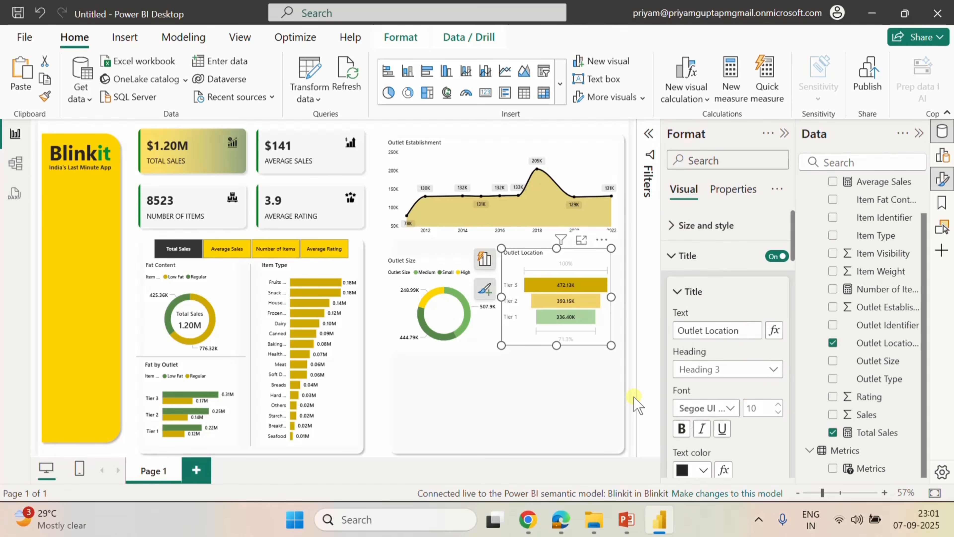
{"action": "left_click", "coordinate": [708, 334]}
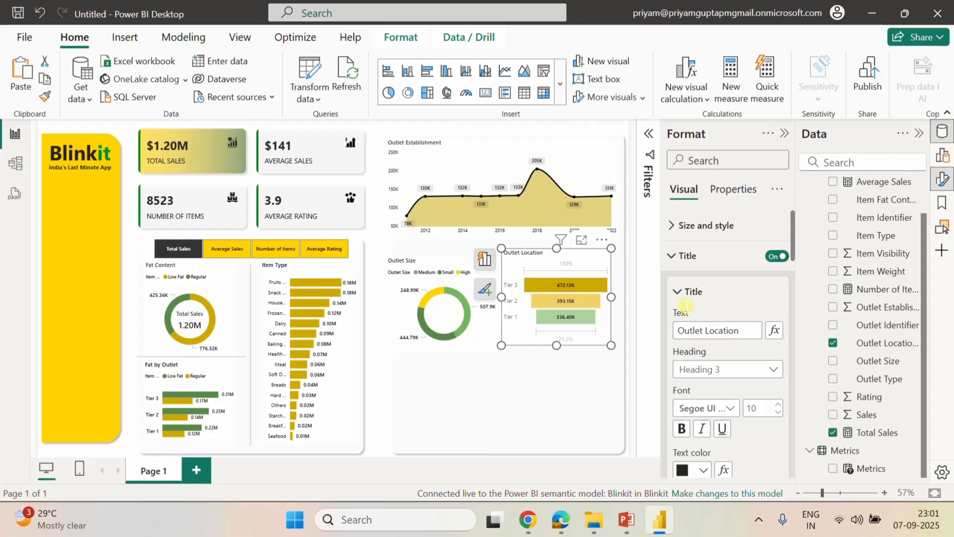
{"action": "left_click", "coordinate": [679, 296]}
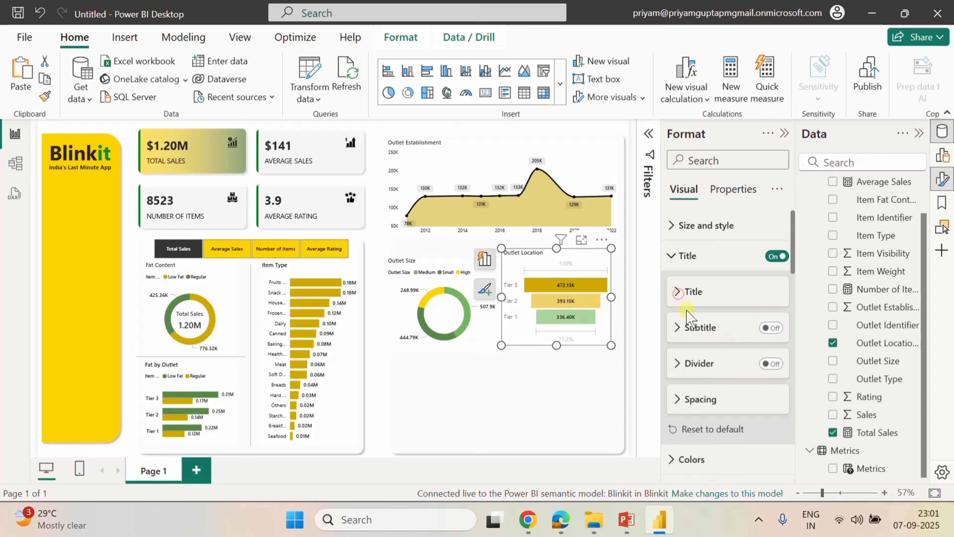
{"action": "left_click", "coordinate": [675, 257]}
{"action": "left_click", "coordinate": [672, 317]}
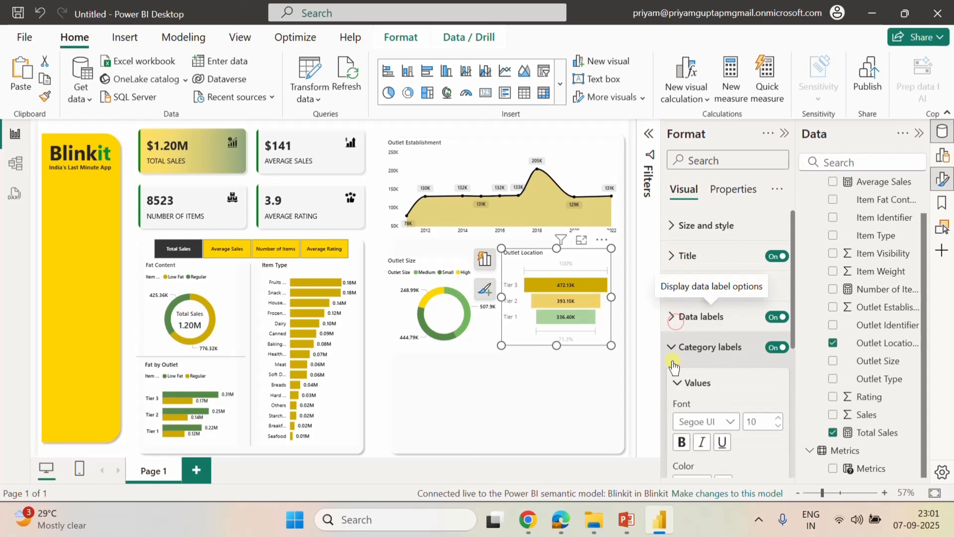
{"action": "left_click", "coordinate": [672, 350]}
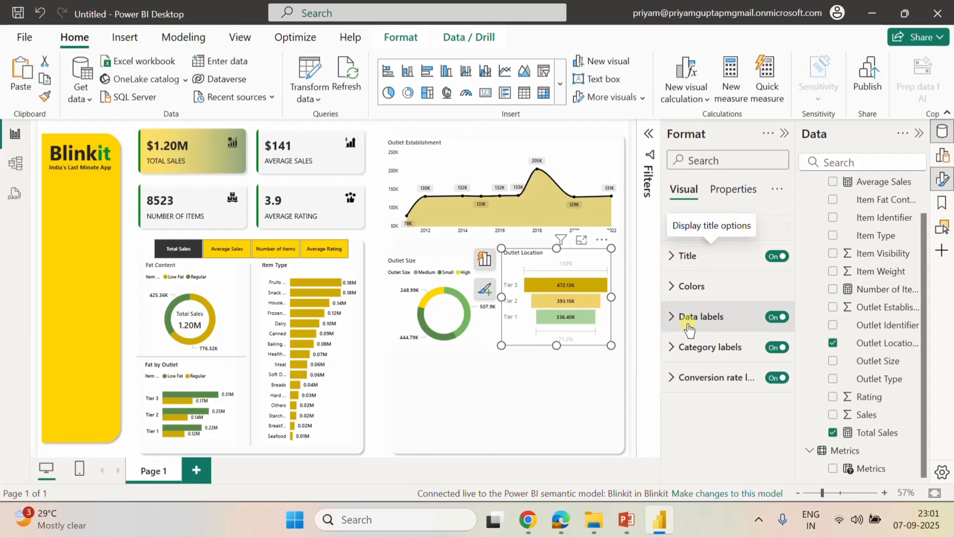
Set the category label colour of the Outlet Location funnel chart to black.
{"action": "left_click", "coordinate": [671, 347]}
{"action": "scroll", "coordinate": [726, 427], "scroll_direction": "down", "scroll_amount": 3}
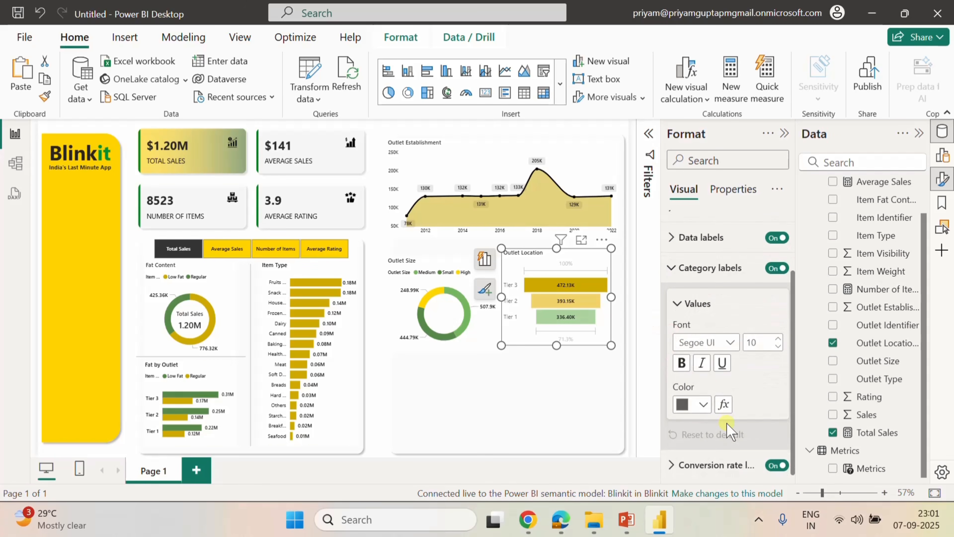
{"action": "left_click", "coordinate": [705, 402]}
{"action": "left_click", "coordinate": [796, 337]}
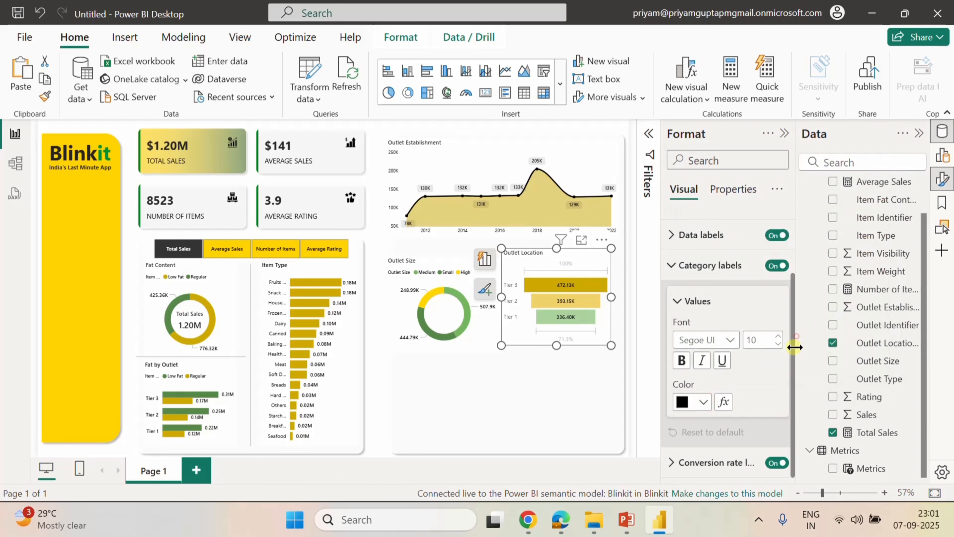
{"action": "scroll", "coordinate": [713, 368], "scroll_direction": "up", "scroll_amount": 3}
{"action": "left_click", "coordinate": [670, 334]}
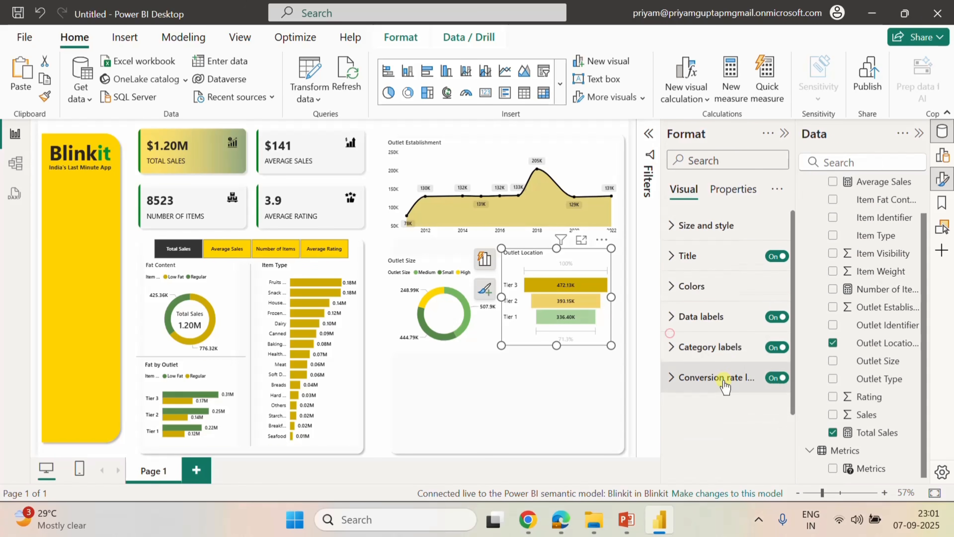
{"action": "left_click", "coordinate": [633, 417]}
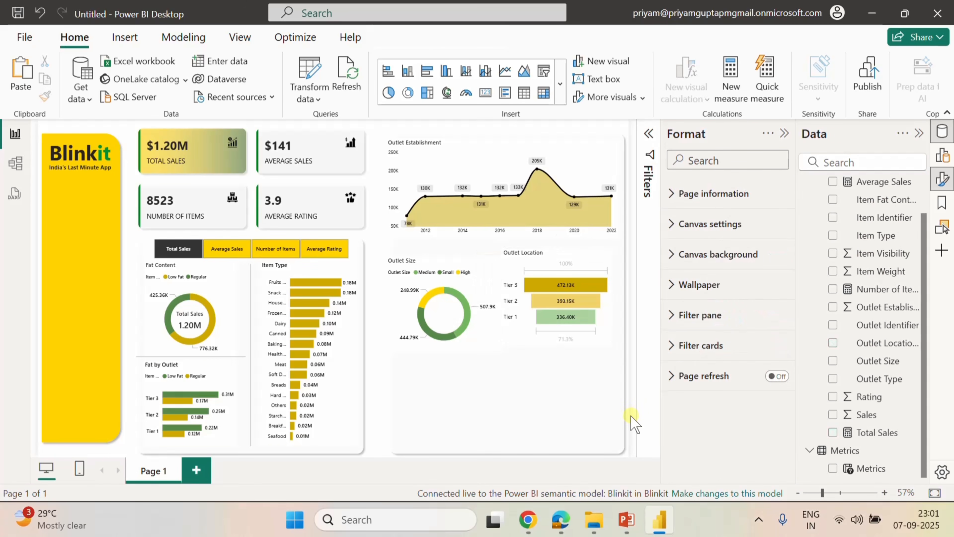
Nudge the Outlet Location funnel chart right until it reaches the edge of the white background card.
{"action": "left_click", "coordinate": [570, 258]}
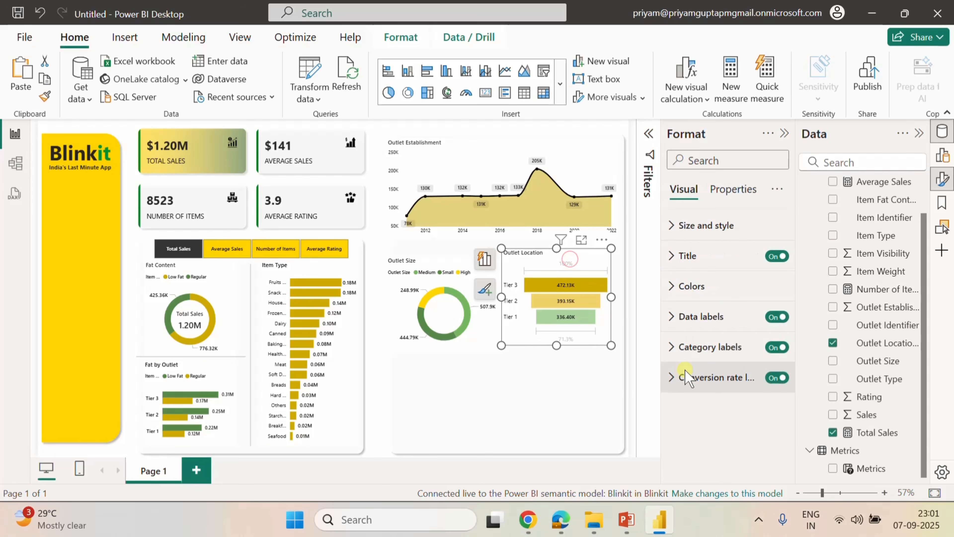
{"action": "key", "text": "Right"}
{"action": "key", "text": "Right"}
{"action": "key", "text": "Right"}
{"action": "key", "text": "Right"}
{"action": "key", "text": "Right"}
{"action": "key", "text": "Right"}
{"action": "key", "text": "Right"}
{"action": "key", "text": "Right"}
{"action": "key", "text": "Right"}
{"action": "key", "text": "Right"}
{"action": "key", "text": "Right"}
{"action": "key", "text": "Right"}
{"action": "key", "text": "Right"}
{"action": "key", "text": "Right"}
{"action": "key", "text": "Right"}
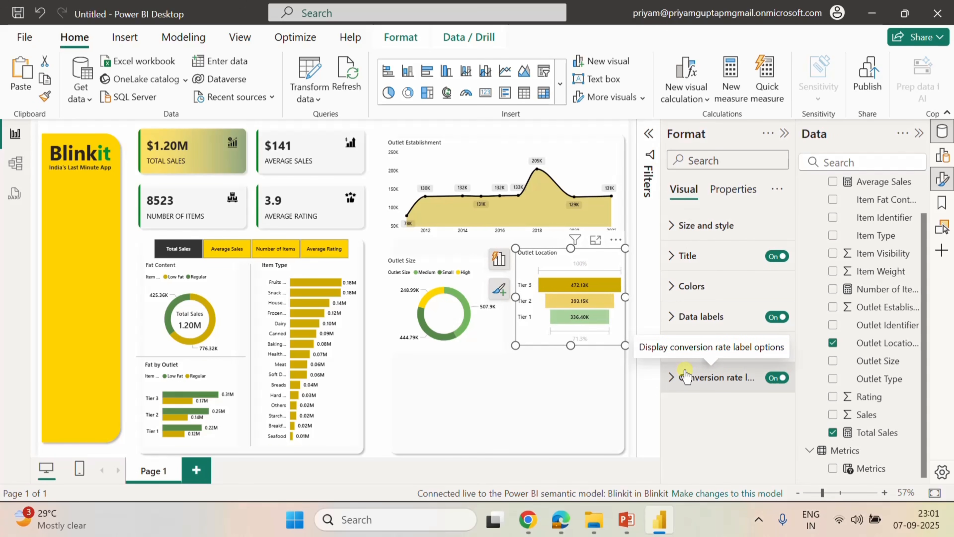
{"action": "left_click", "coordinate": [636, 410]}
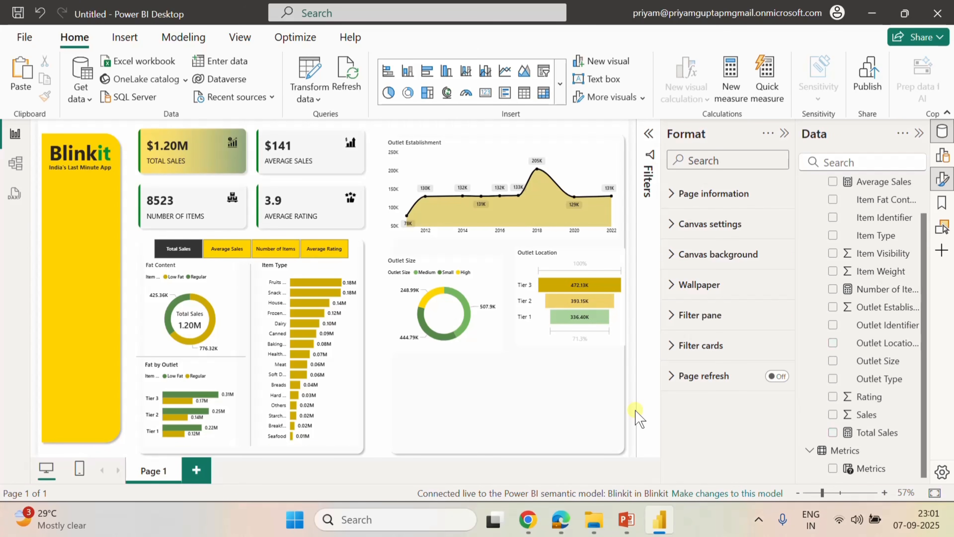
Nudge the Outlet Location funnel chart slightly back to the left, leaving a small gap at the card's edge.
{"action": "left_click", "coordinate": [554, 253]}
{"action": "key", "text": "Left"}
{"action": "key", "text": "Left"}
{"action": "key", "text": "Left"}
{"action": "key", "text": "Left"}
{"action": "key", "text": "Left"}
{"action": "key", "text": "Left"}
{"action": "key", "text": "Left"}
{"action": "key", "text": "Left"}
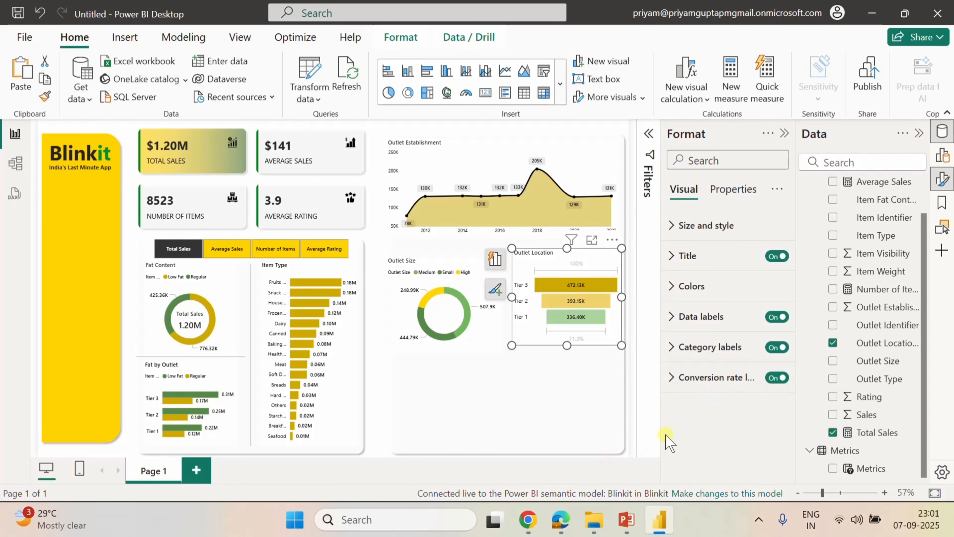
Check the All Metrics by Outlet Type requirement in the PowerPoint business requirement document and return to Power BI.
{"action": "mouse_move", "coordinate": [641, 523]}
{"action": "left_click", "coordinate": [665, 450]}
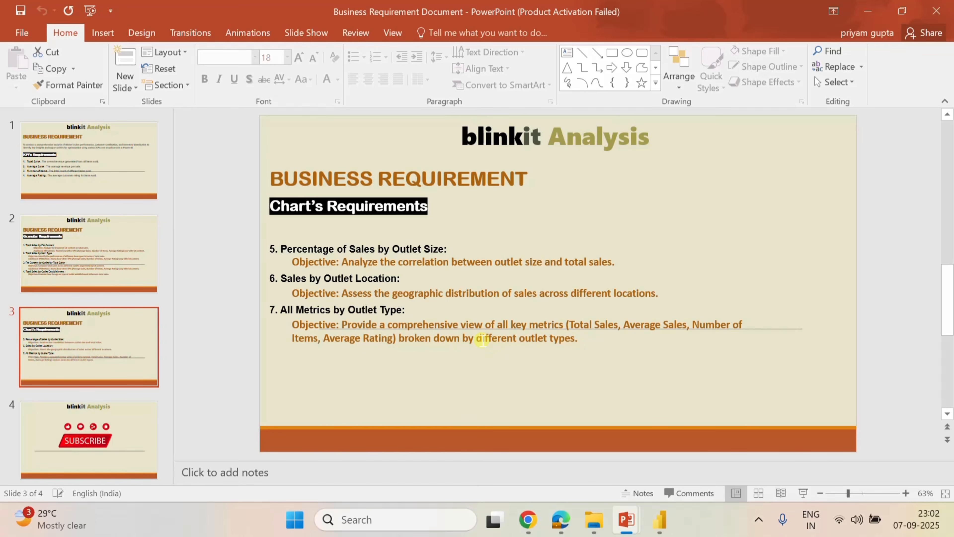
{"action": "mouse_move", "coordinate": [676, 512]}
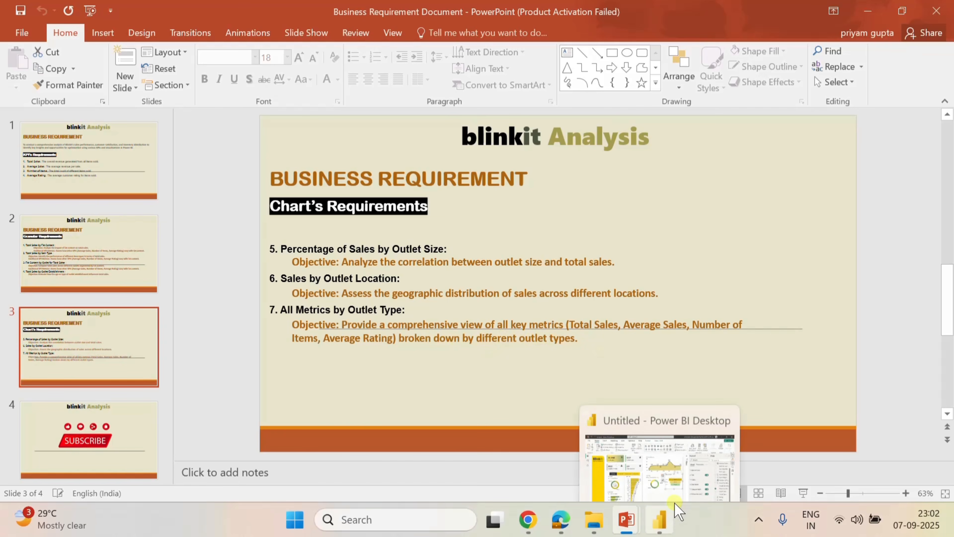
{"action": "left_click", "coordinate": [680, 451]}
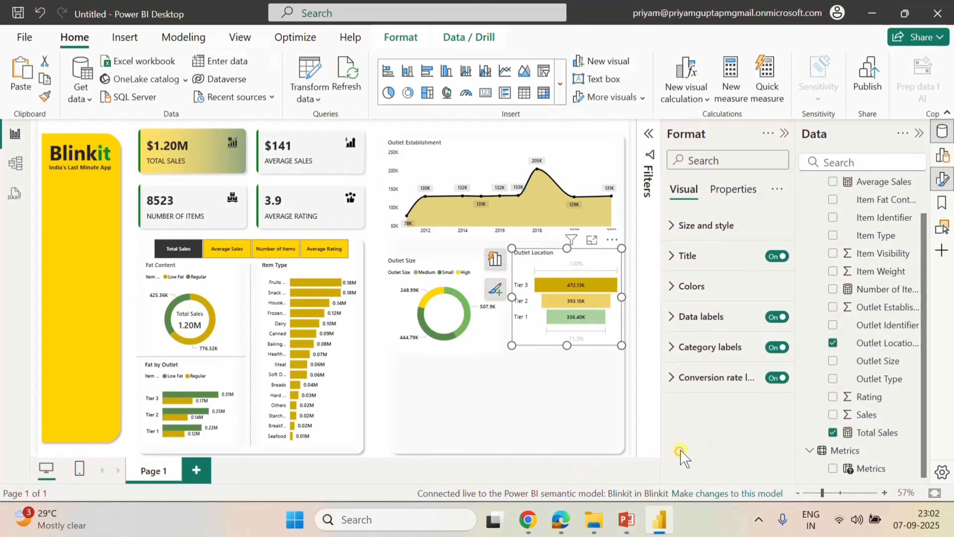
Insert a matrix visual and fit it into the empty area below the Outlet Size and Outlet Location charts.
{"action": "left_click", "coordinate": [544, 397]}
{"action": "left_click", "coordinate": [631, 416]}
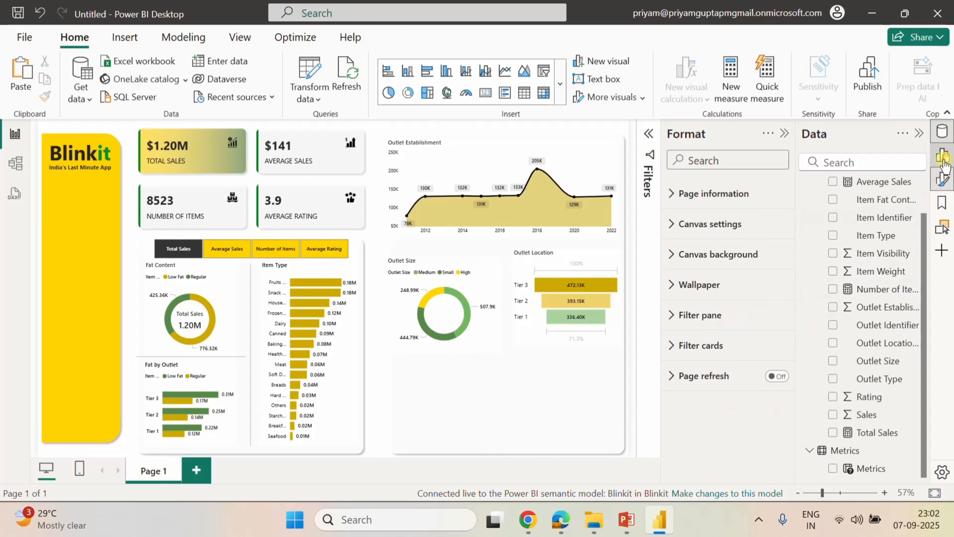
{"action": "left_click", "coordinate": [942, 178]}
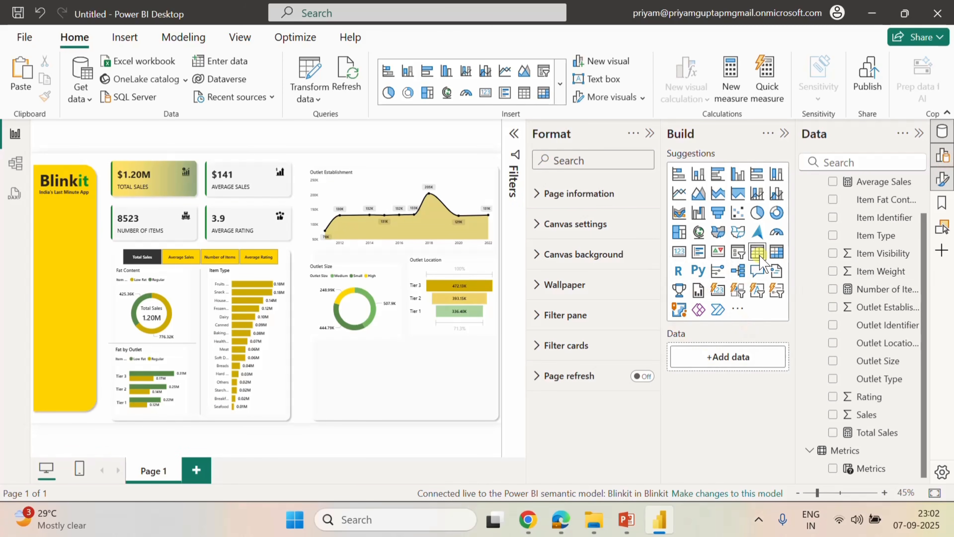
{"action": "left_click", "coordinate": [777, 252]}
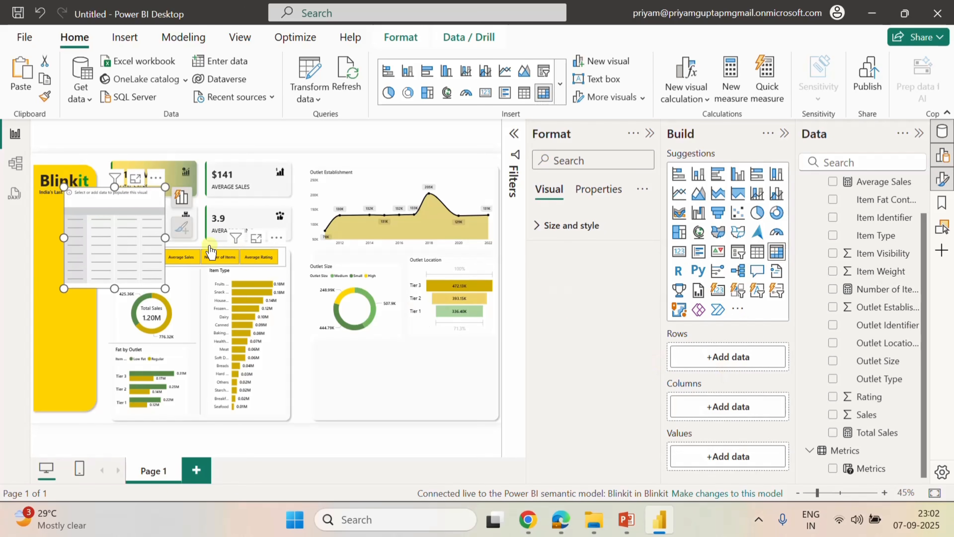
{"action": "left_click_drag", "start_coordinate": [251, 311], "coordinate": [382, 337]}
{"action": "left_click_drag", "start_coordinate": [381, 420], "coordinate": [380, 409]}
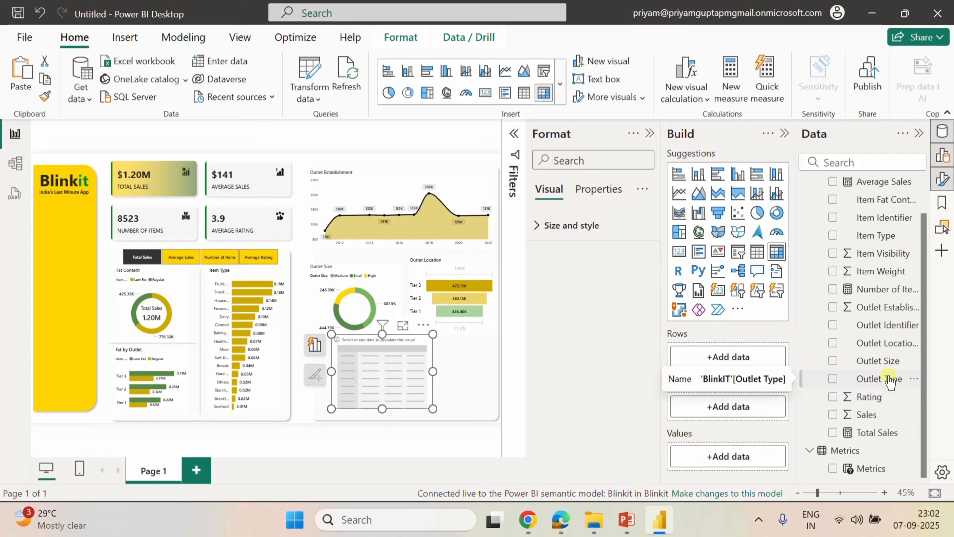
Add Outlet Type to the matrix's rows and Total Sales to its values.
{"action": "left_click", "coordinate": [832, 378]}
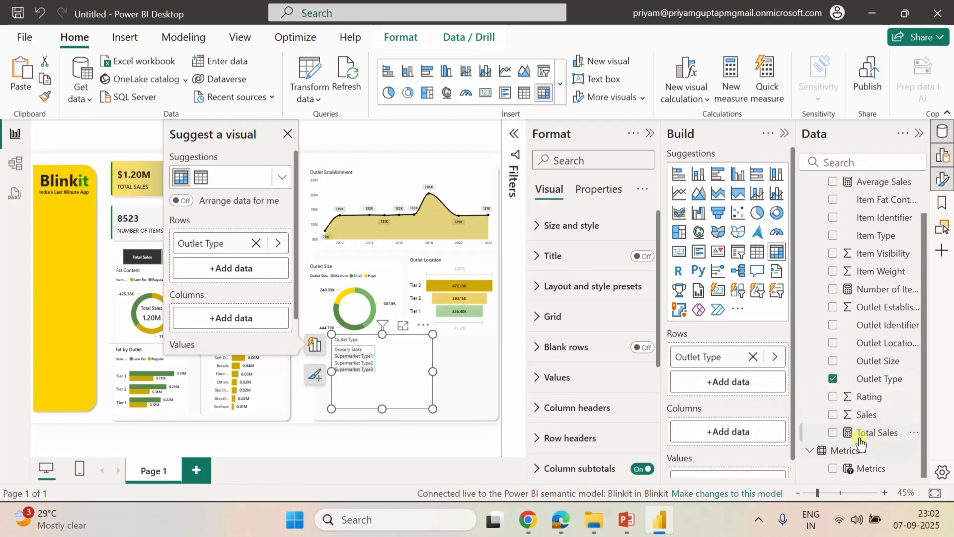
{"action": "left_click_drag", "start_coordinate": [864, 432], "coordinate": [746, 449]}
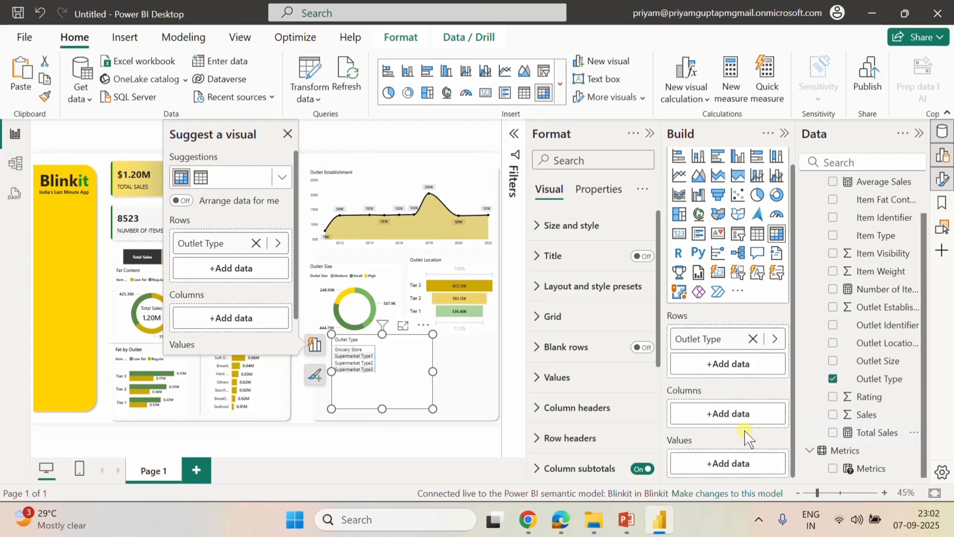
{"action": "left_click", "coordinate": [833, 432]}
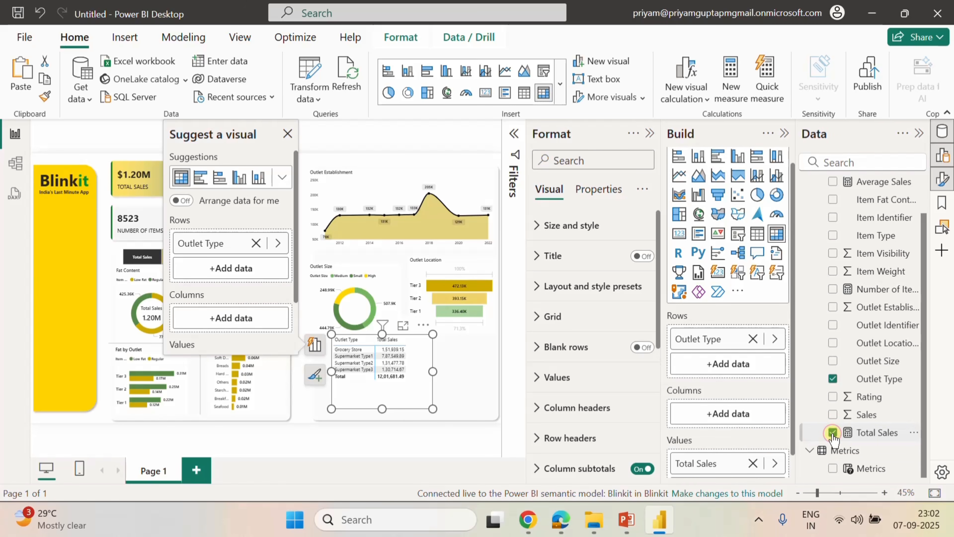
Add Number of Items, Average Sales, Average Rating and Item Visibility to the matrix's values.
{"action": "scroll", "coordinate": [879, 389], "scroll_direction": "up", "scroll_amount": 2}
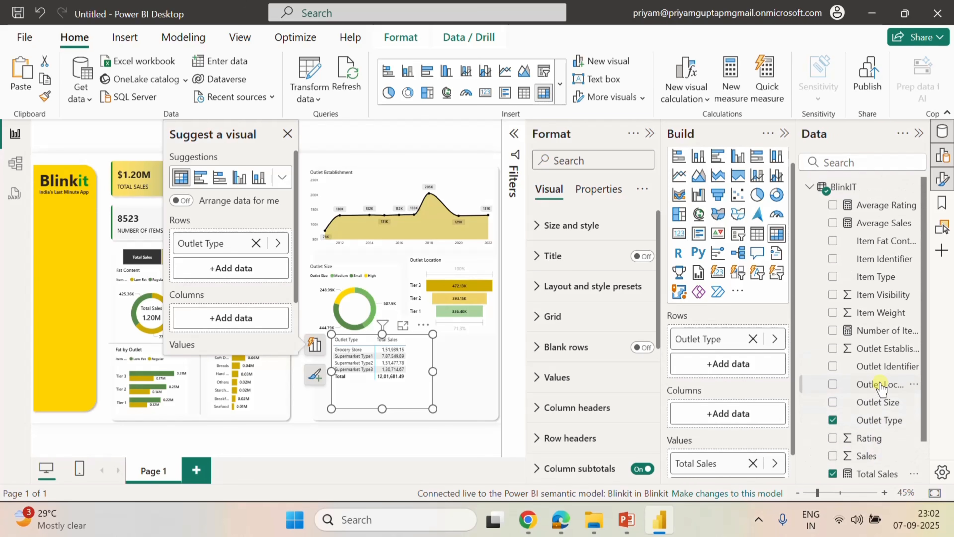
{"action": "scroll", "coordinate": [880, 387], "scroll_direction": "down", "scroll_amount": 2}
{"action": "left_click", "coordinate": [833, 288]}
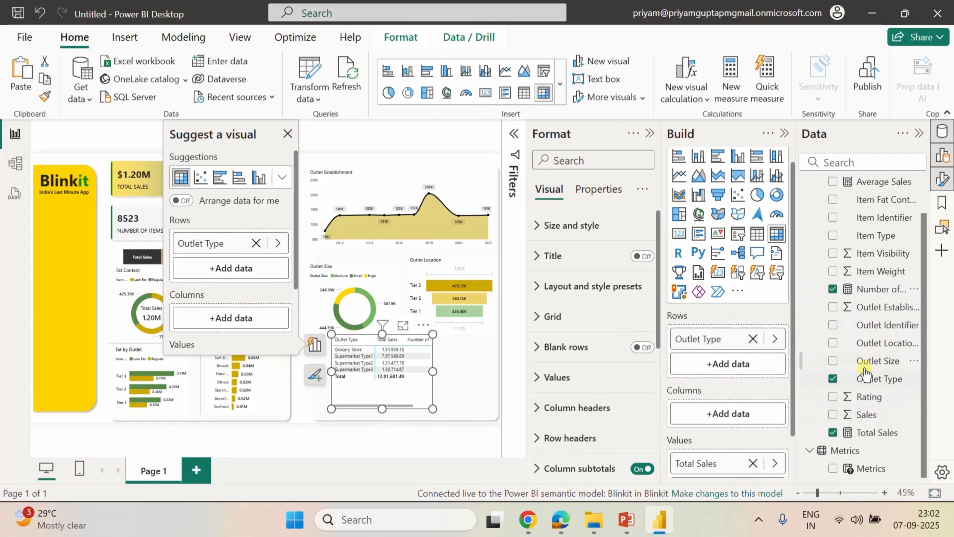
{"action": "left_click", "coordinate": [833, 181]}
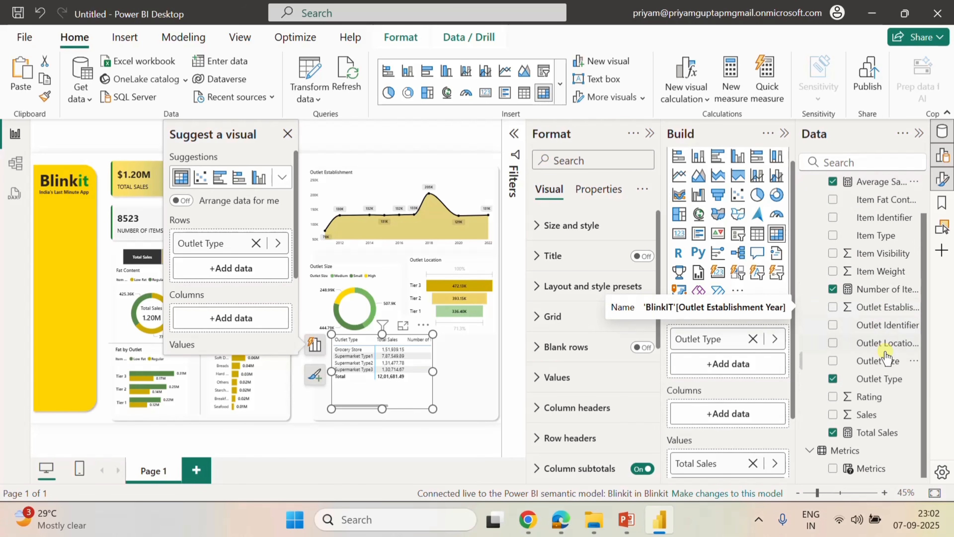
{"action": "scroll", "coordinate": [864, 340], "scroll_direction": "up", "scroll_amount": 2}
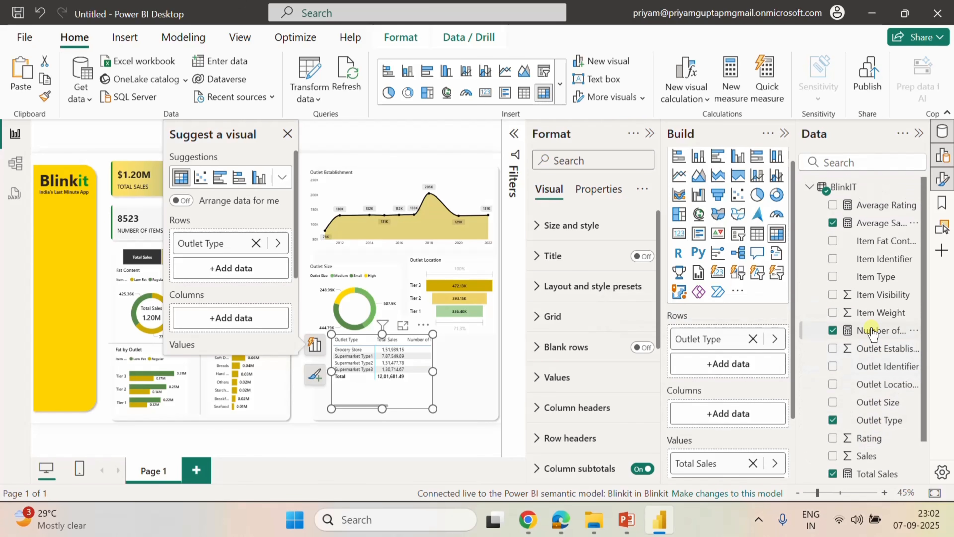
{"action": "left_click", "coordinate": [834, 206]}
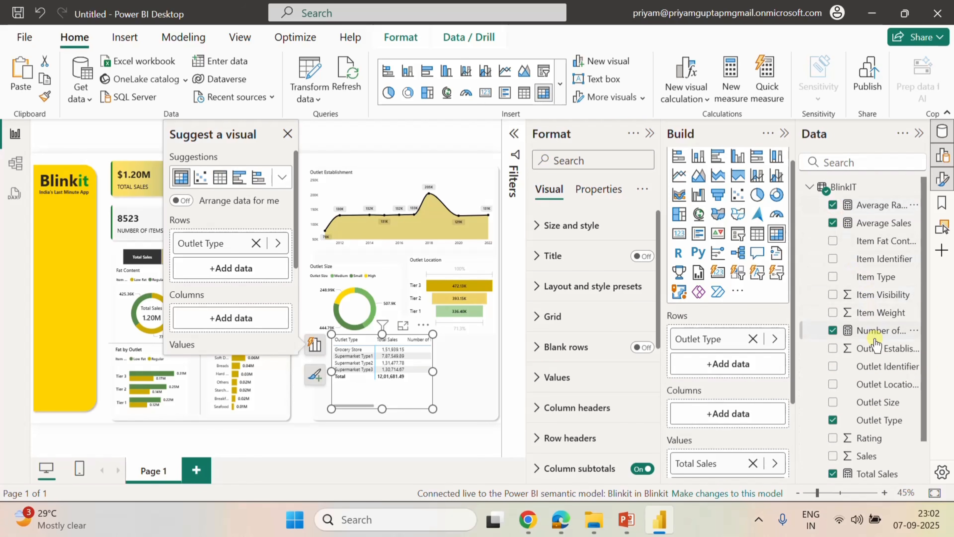
{"action": "scroll", "coordinate": [879, 357], "scroll_direction": "down", "scroll_amount": 2}
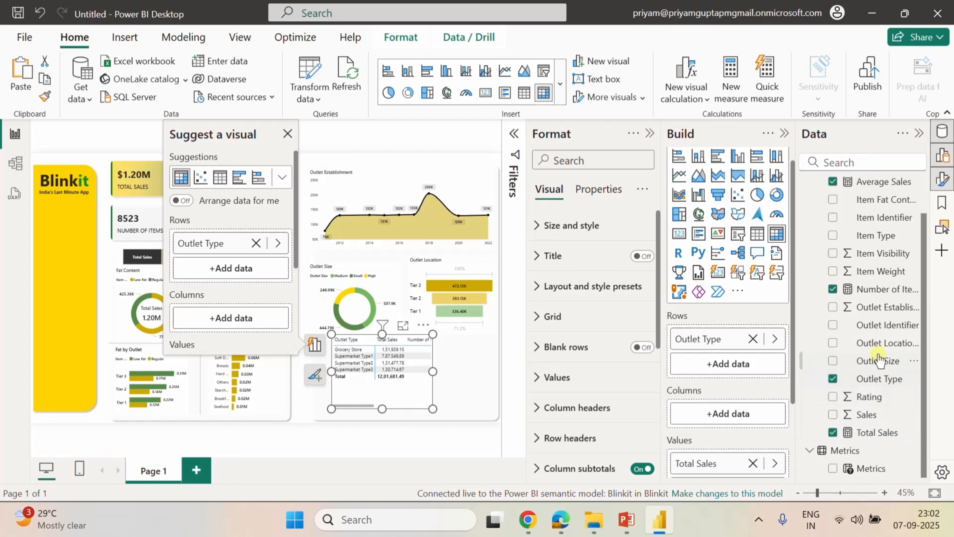
{"action": "scroll", "coordinate": [865, 317], "scroll_direction": "up", "scroll_amount": 2}
{"action": "left_click", "coordinate": [833, 294]}
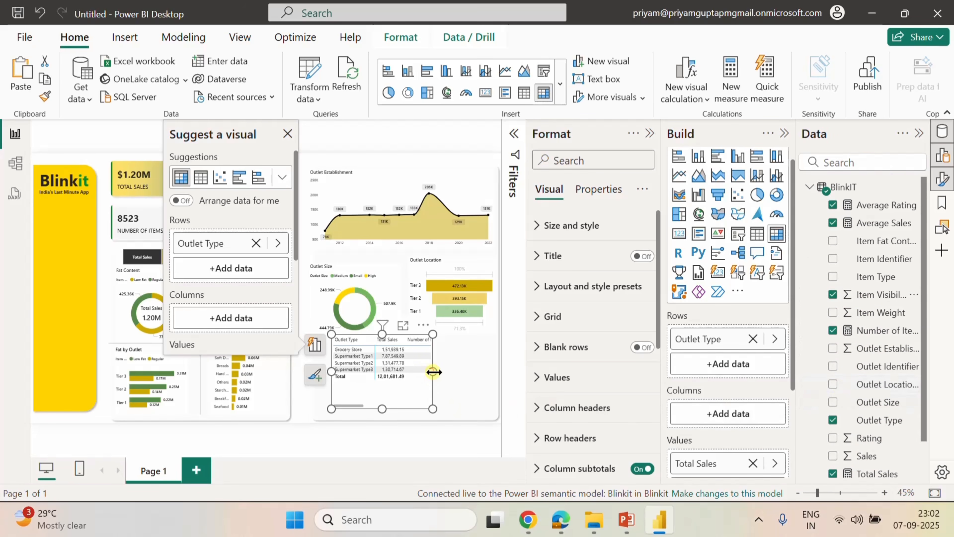
Resize the matrix to about 533 wide by 208 high, filling the card's width below the outlet charts.
{"action": "left_click_drag", "start_coordinate": [433, 371], "coordinate": [494, 371]}
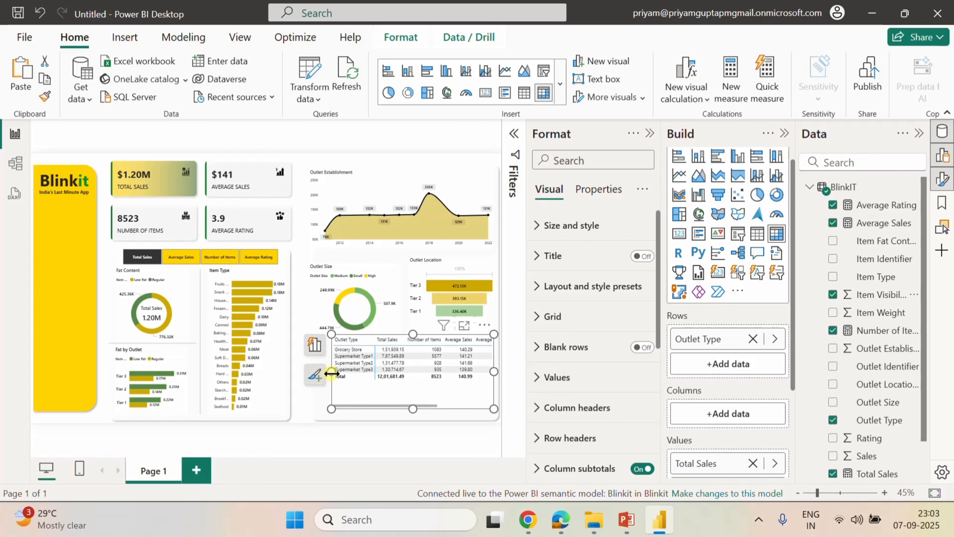
{"action": "left_click_drag", "start_coordinate": [331, 371], "coordinate": [314, 371]}
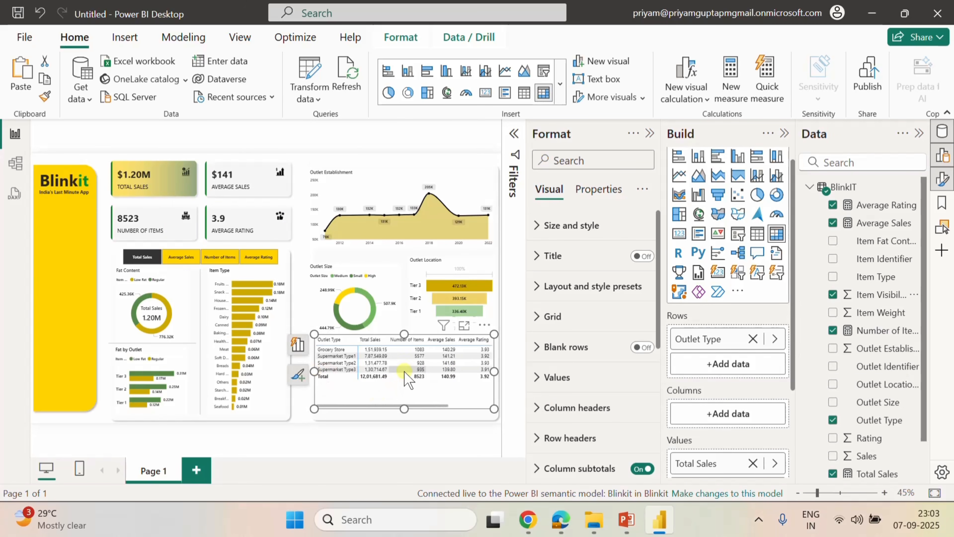
{"action": "left_click_drag", "start_coordinate": [404, 408], "coordinate": [404, 414]}
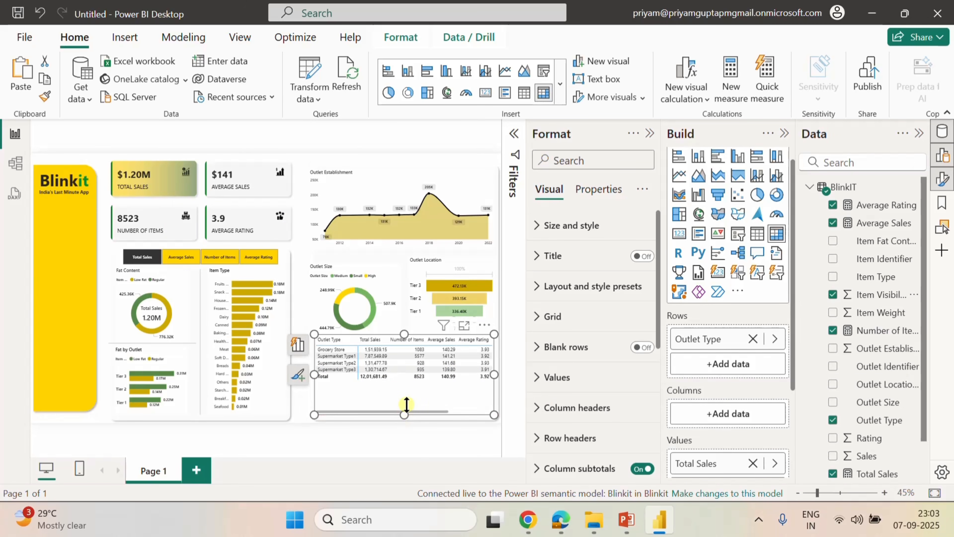
{"action": "left_click_drag", "start_coordinate": [405, 333], "coordinate": [404, 344]}
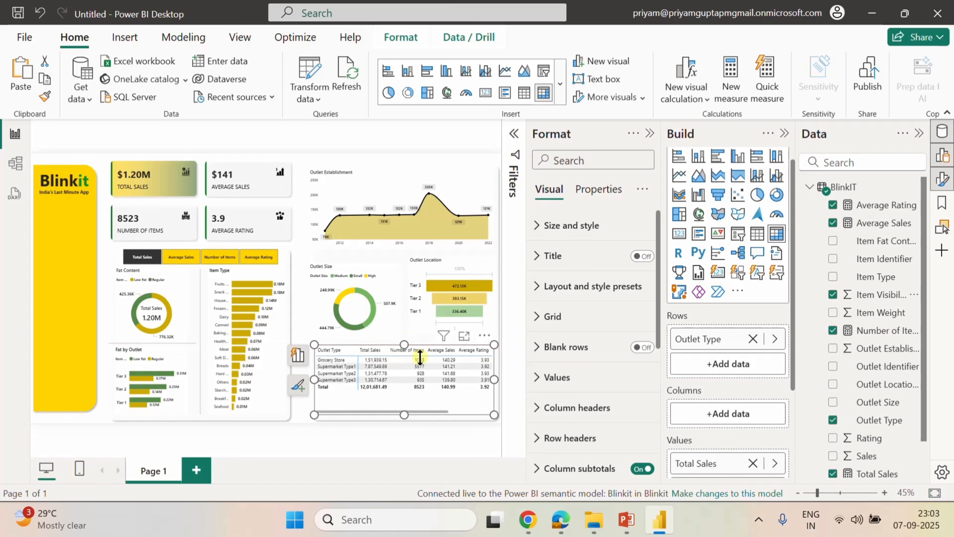
Hide the Build and Data panes, keeping only the Format pane open for the matrix.
{"action": "left_click", "coordinate": [784, 133]}
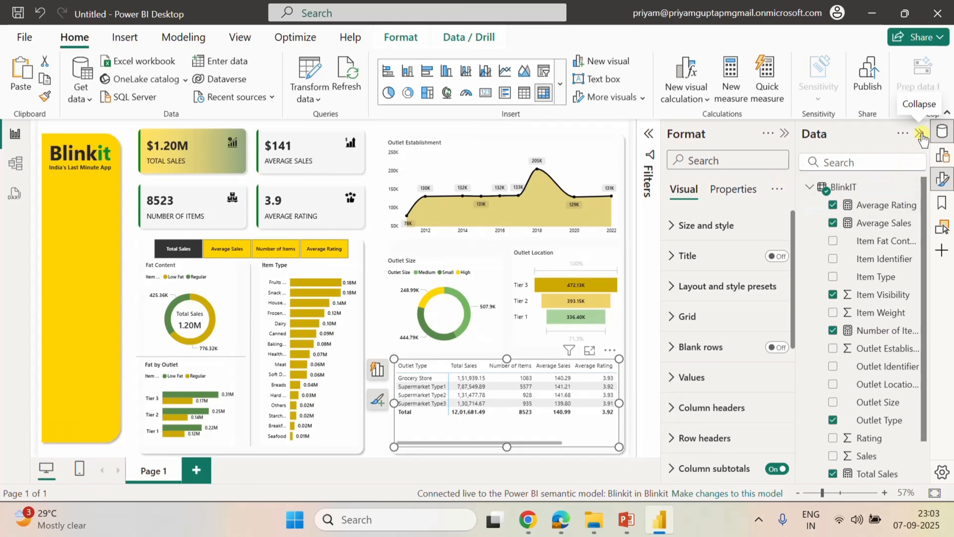
{"action": "left_click", "coordinate": [918, 134]}
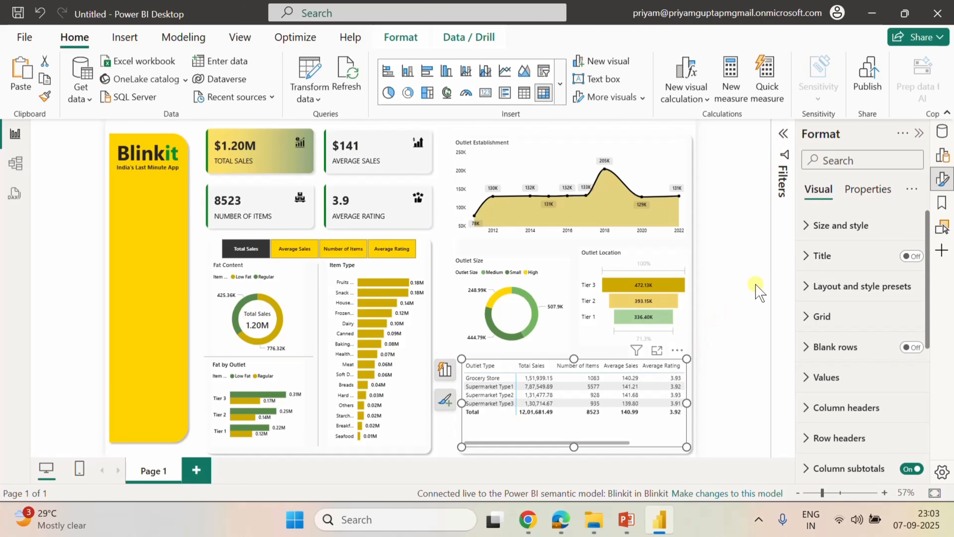
{"action": "left_click", "coordinate": [944, 180]}
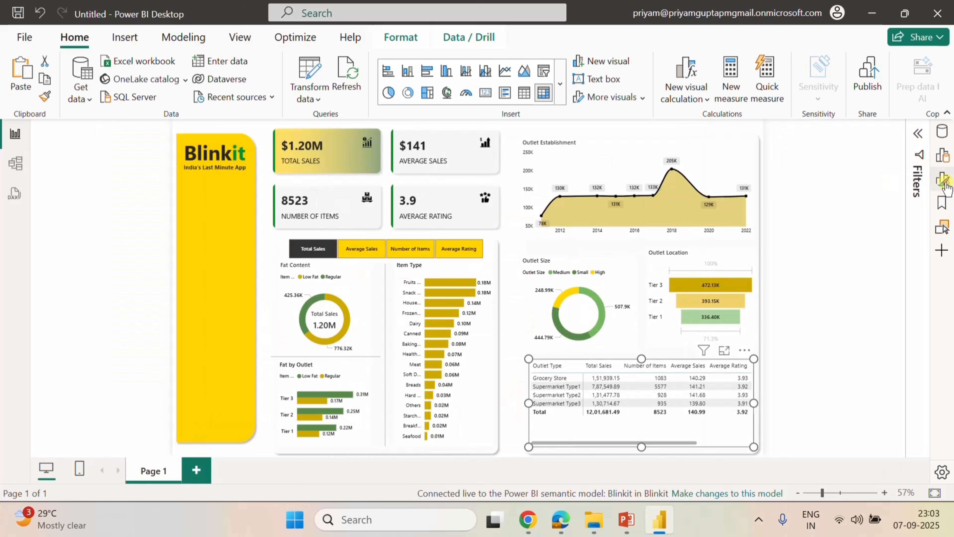
{"action": "left_click", "coordinate": [945, 181]}
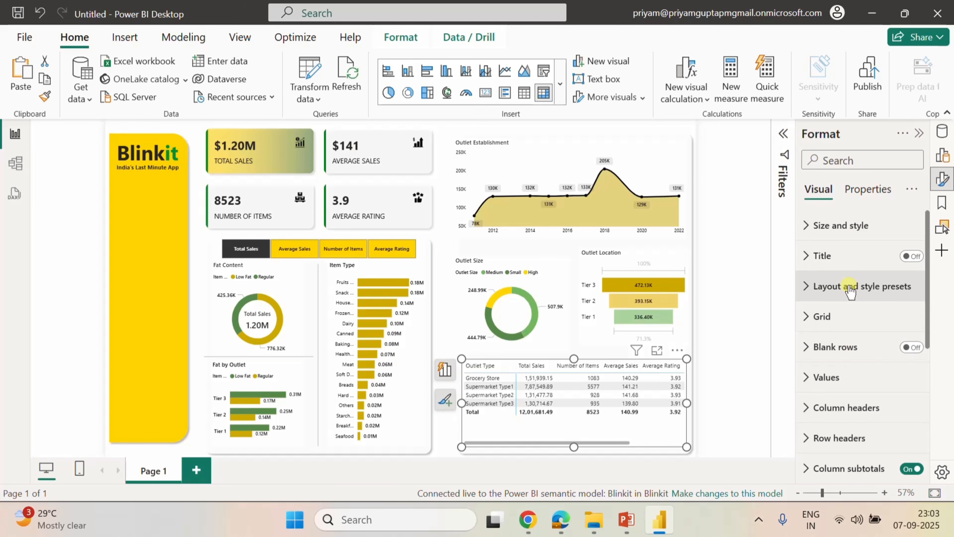
Apply the Minimal style preset and the Tabular layout to the outlet type matrix.
{"action": "left_click", "coordinate": [819, 225]}
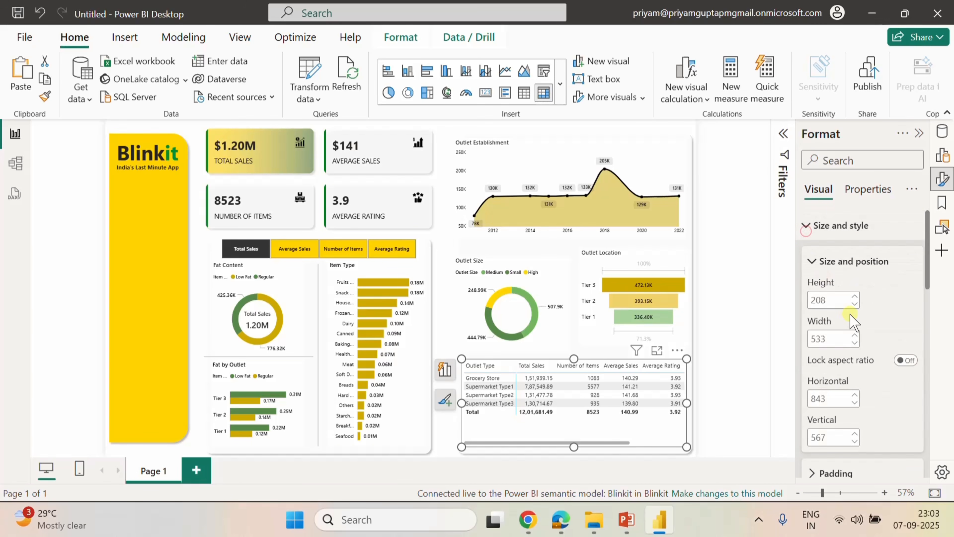
{"action": "scroll", "coordinate": [852, 316], "scroll_direction": "down", "scroll_amount": 3}
{"action": "scroll", "coordinate": [857, 324], "scroll_direction": "down", "scroll_amount": 10}
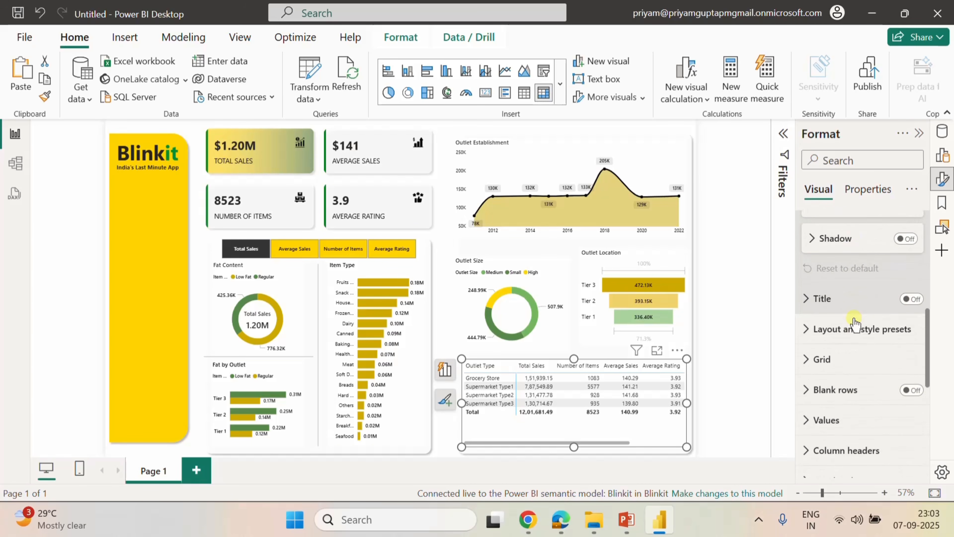
{"action": "scroll", "coordinate": [854, 324], "scroll_direction": "up", "scroll_amount": 1}
{"action": "left_click", "coordinate": [813, 299]}
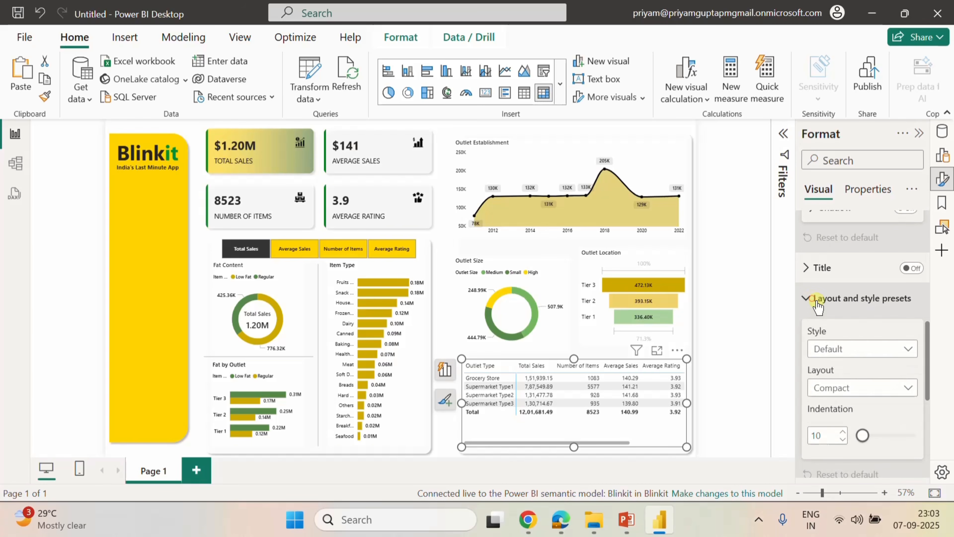
{"action": "scroll", "coordinate": [860, 335], "scroll_direction": "down", "scroll_amount": 2}
{"action": "scroll", "coordinate": [860, 335], "scroll_direction": "down", "scroll_amount": 1}
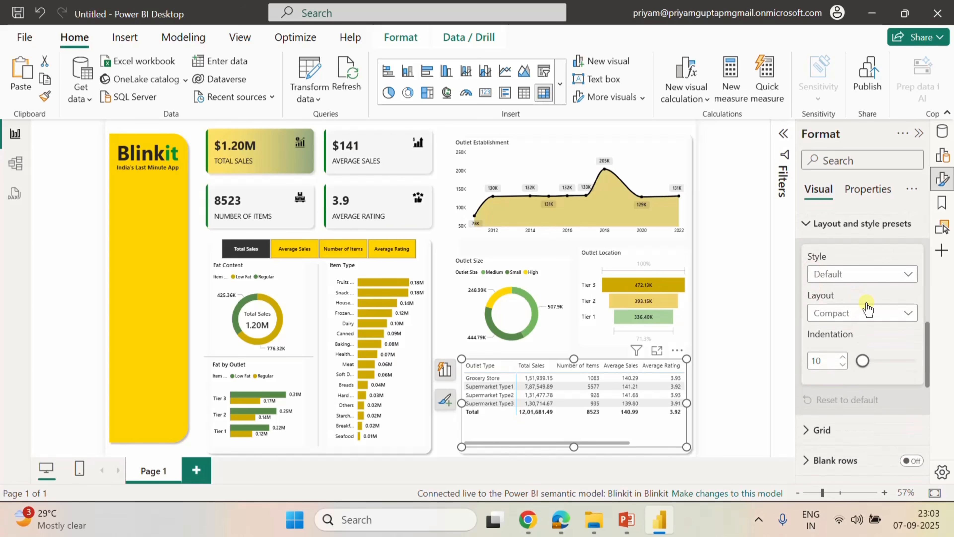
{"action": "left_click", "coordinate": [859, 280]}
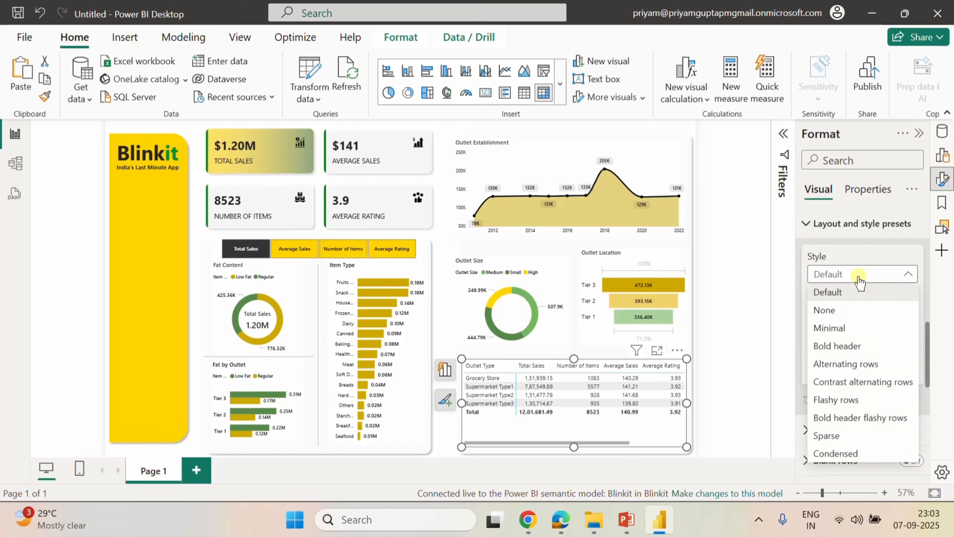
{"action": "left_click", "coordinate": [819, 329]}
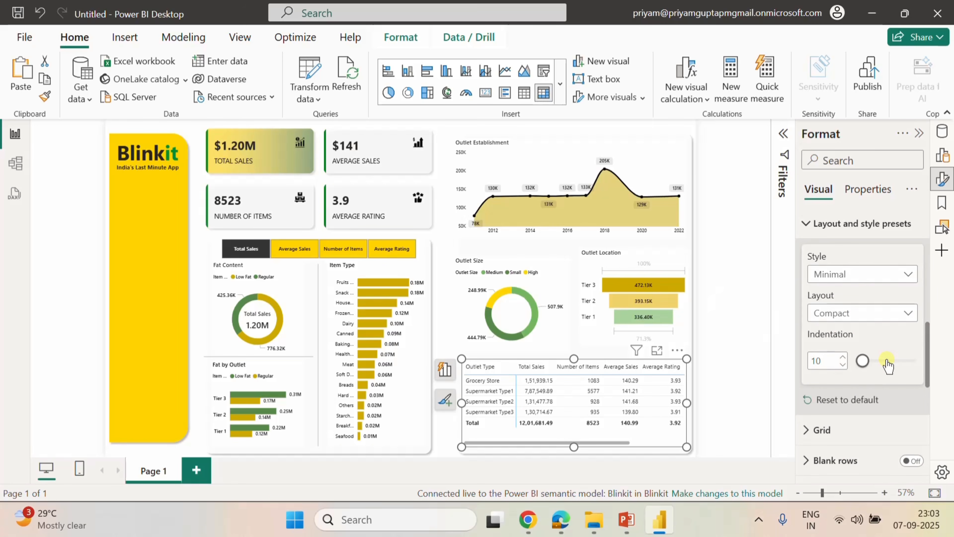
{"action": "left_click", "coordinate": [887, 314]}
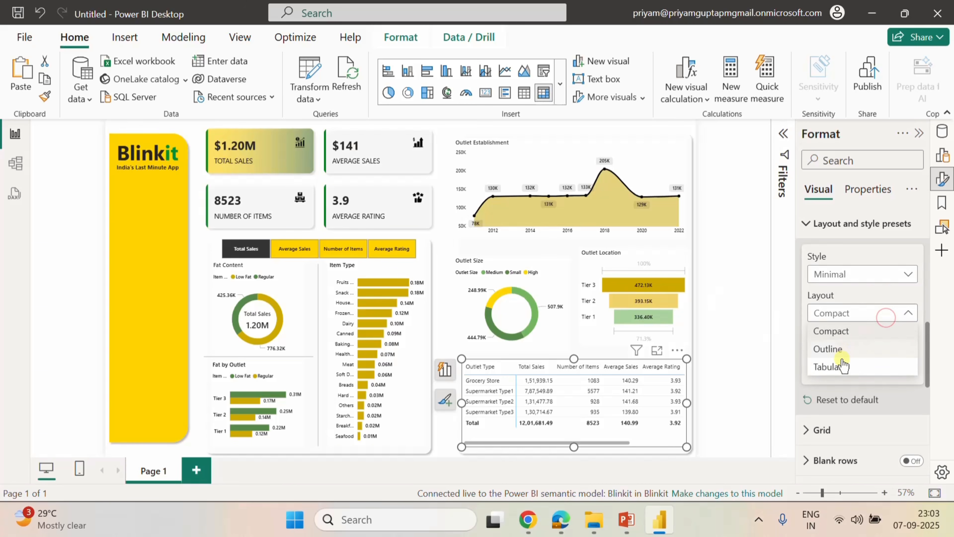
{"action": "left_click", "coordinate": [840, 370]}
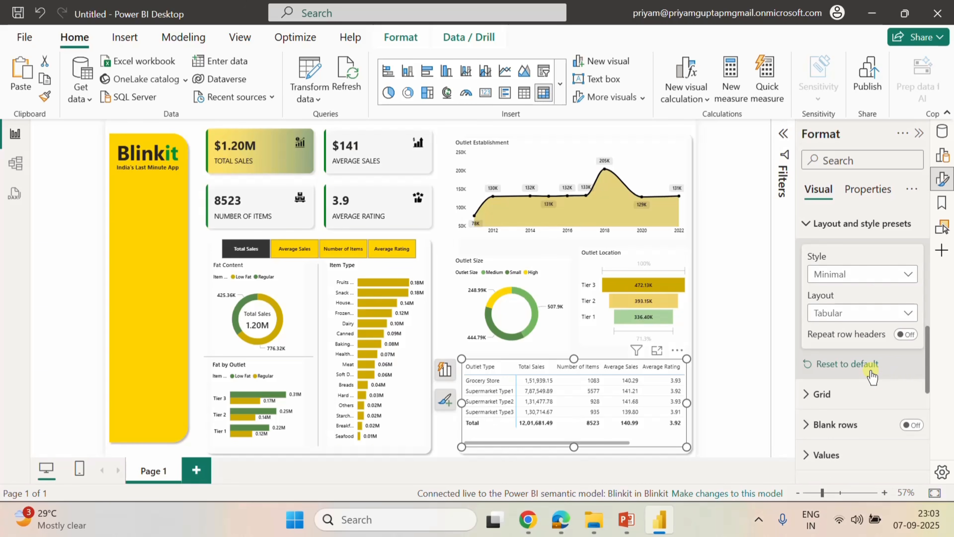
Set the matrix's horizontal gridlines to white with a width of 10.
{"action": "scroll", "coordinate": [871, 376], "scroll_direction": "down", "scroll_amount": 2}
{"action": "left_click", "coordinate": [807, 324]}
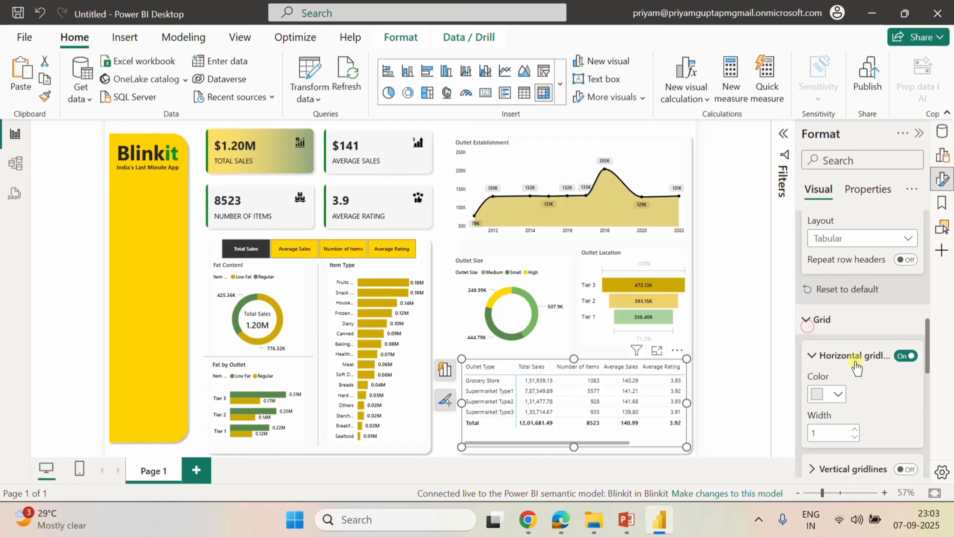
{"action": "scroll", "coordinate": [858, 367], "scroll_direction": "down", "scroll_amount": 2}
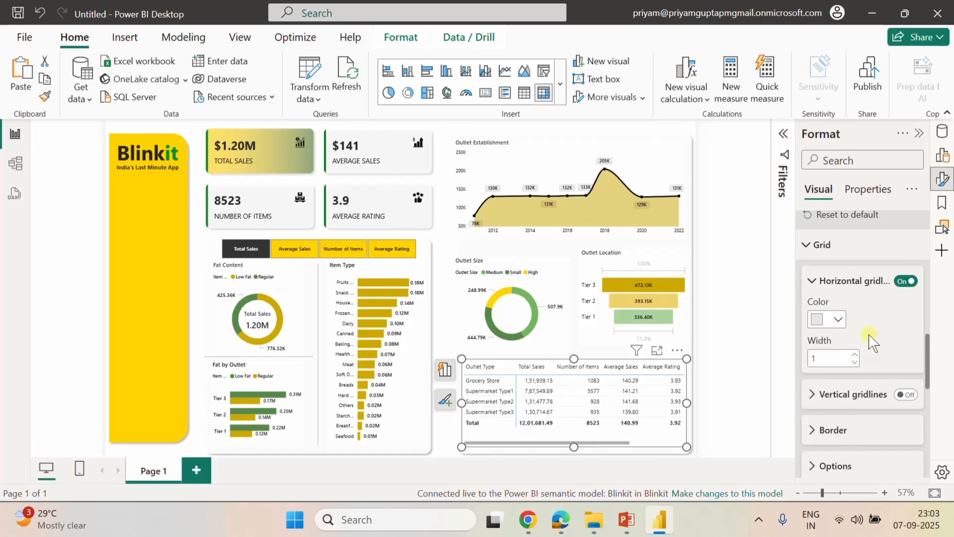
{"action": "left_click", "coordinate": [837, 320]}
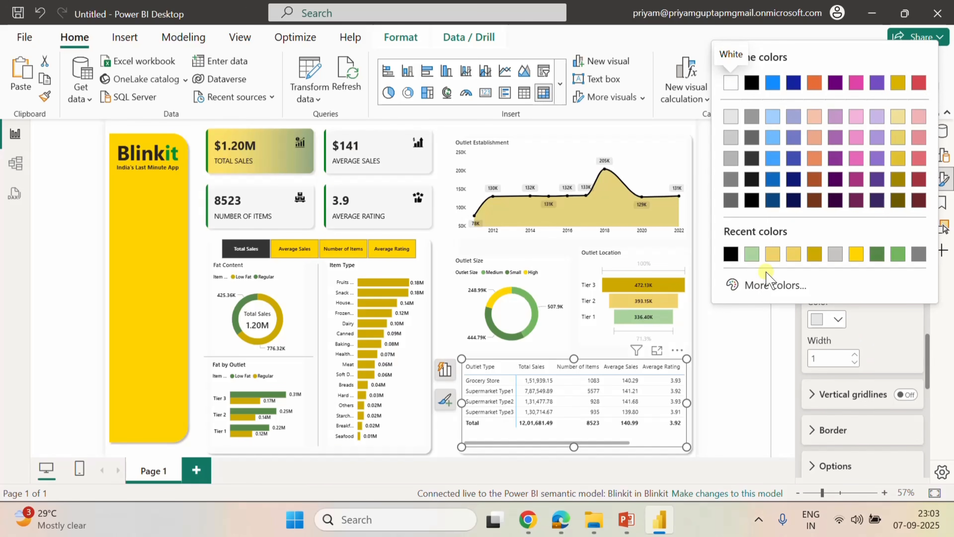
{"action": "left_click", "coordinate": [732, 82]}
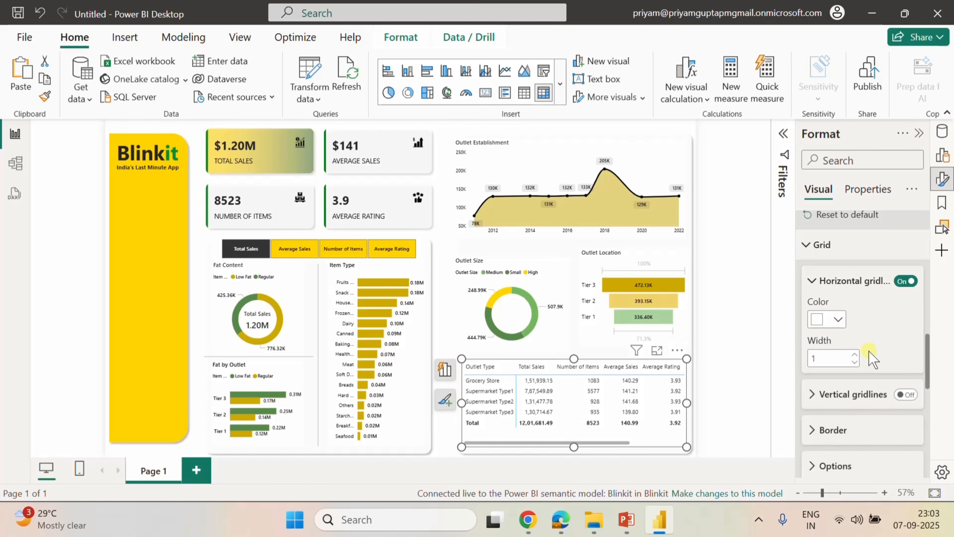
{"action": "double_click", "coordinate": [816, 358]}
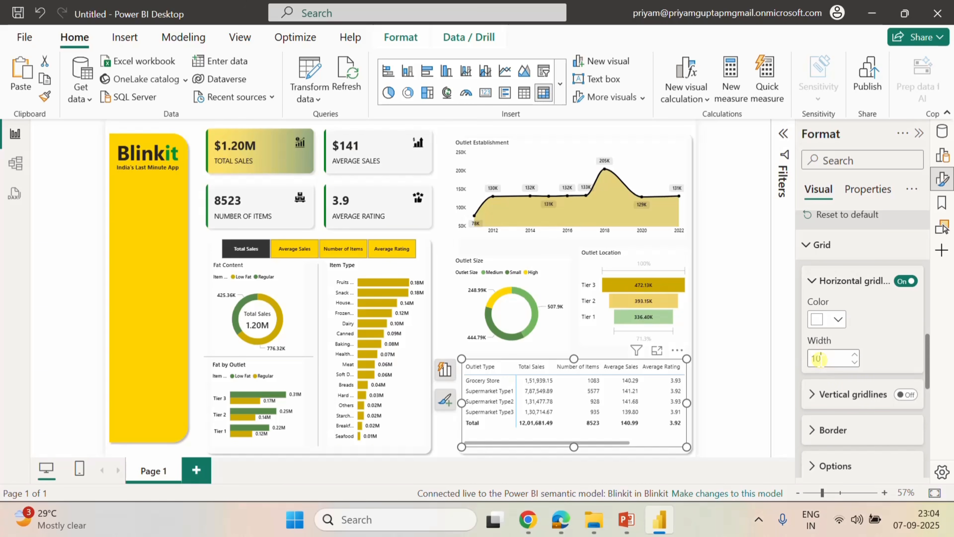
{"action": "type", "text": "10"}
Turn on the matrix's vertical gridlines and set them to white with a width of 10.
{"action": "left_click", "coordinate": [902, 397]}
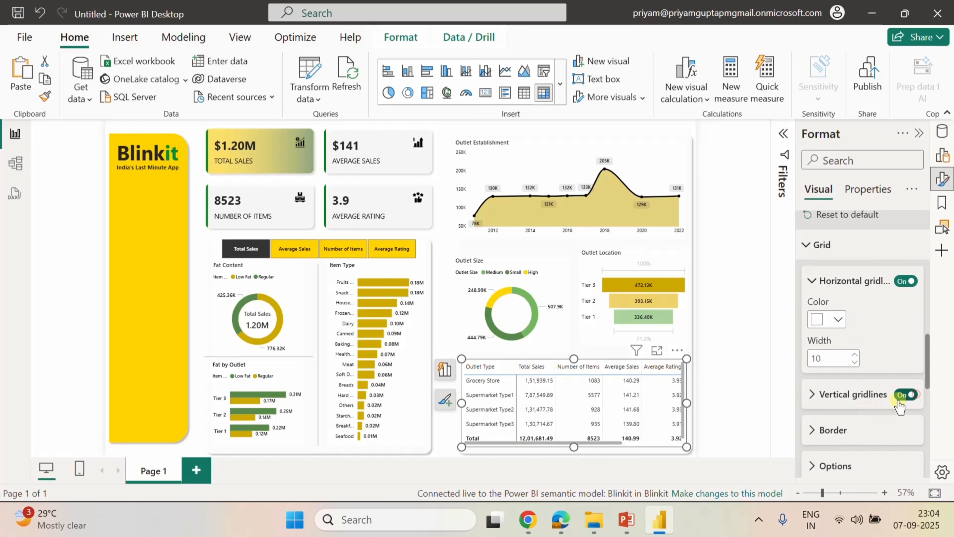
{"action": "left_click", "coordinate": [821, 397]}
{"action": "left_click", "coordinate": [840, 433]}
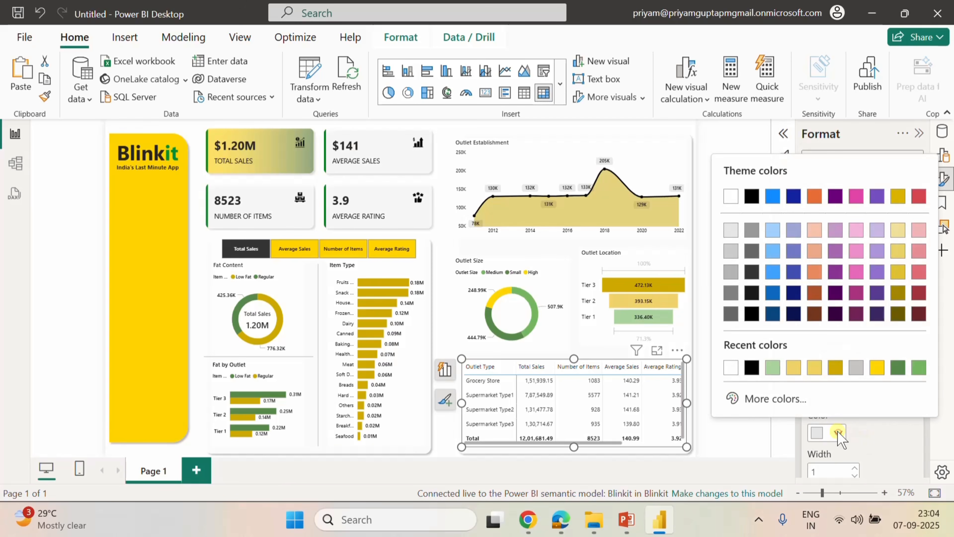
{"action": "left_click", "coordinate": [729, 362]}
{"action": "scroll", "coordinate": [861, 462], "scroll_direction": "down", "scroll_amount": 2}
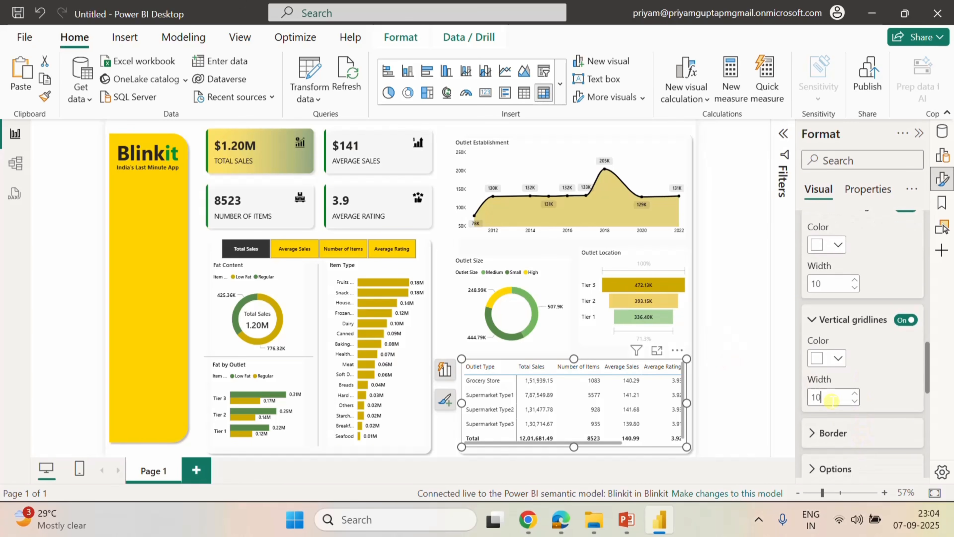
{"action": "key", "text": "Return"}
{"action": "left_click", "coordinate": [876, 390]}
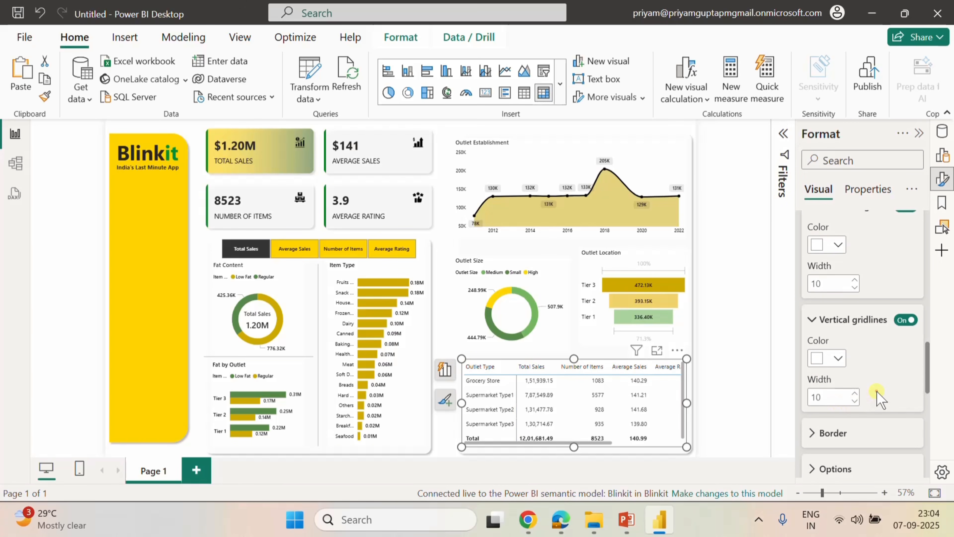
Set the matrix values' font to Segoe UI Semibold and their main text color to black.
{"action": "scroll", "coordinate": [878, 394], "scroll_direction": "down", "scroll_amount": 6}
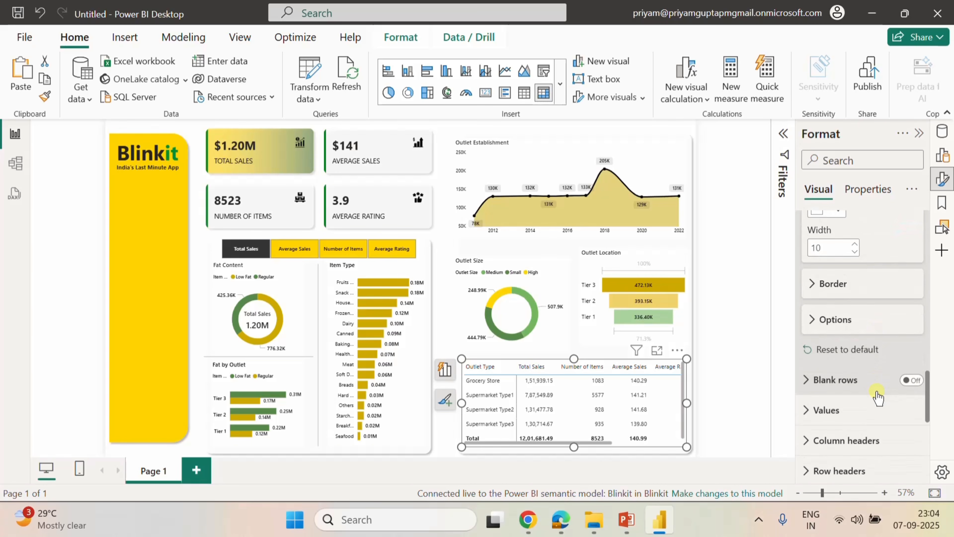
{"action": "left_click", "coordinate": [821, 347]}
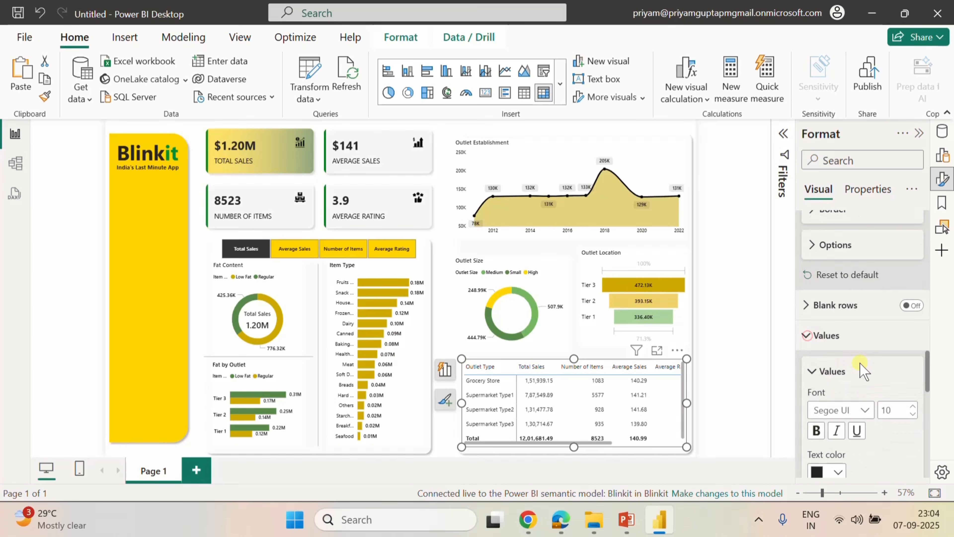
{"action": "scroll", "coordinate": [874, 386], "scroll_direction": "down", "scroll_amount": 2}
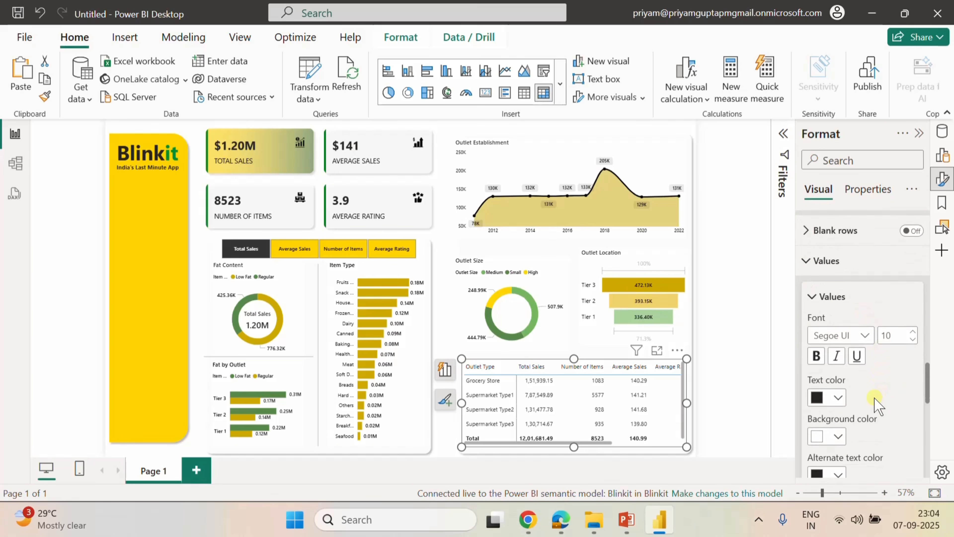
{"action": "left_click", "coordinate": [859, 336]}
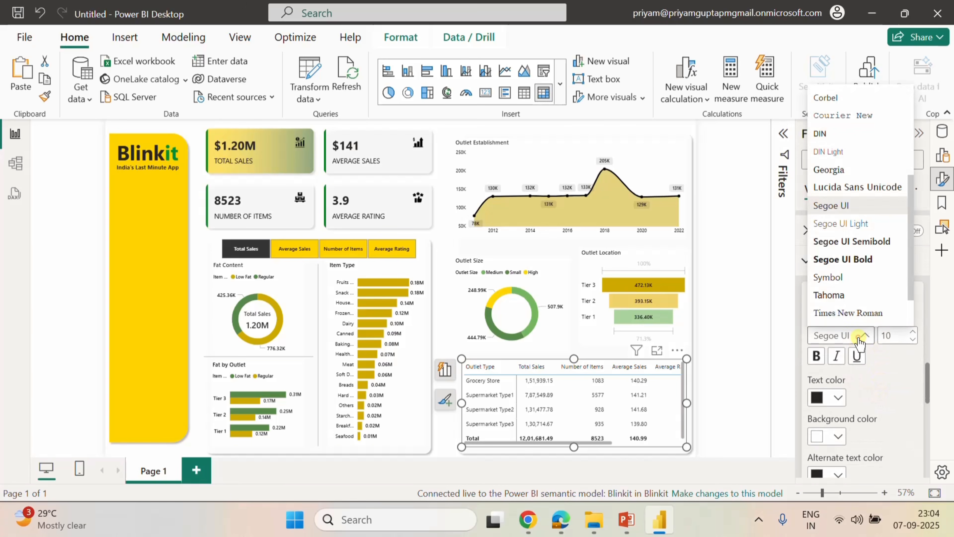
{"action": "left_click", "coordinate": [849, 241]}
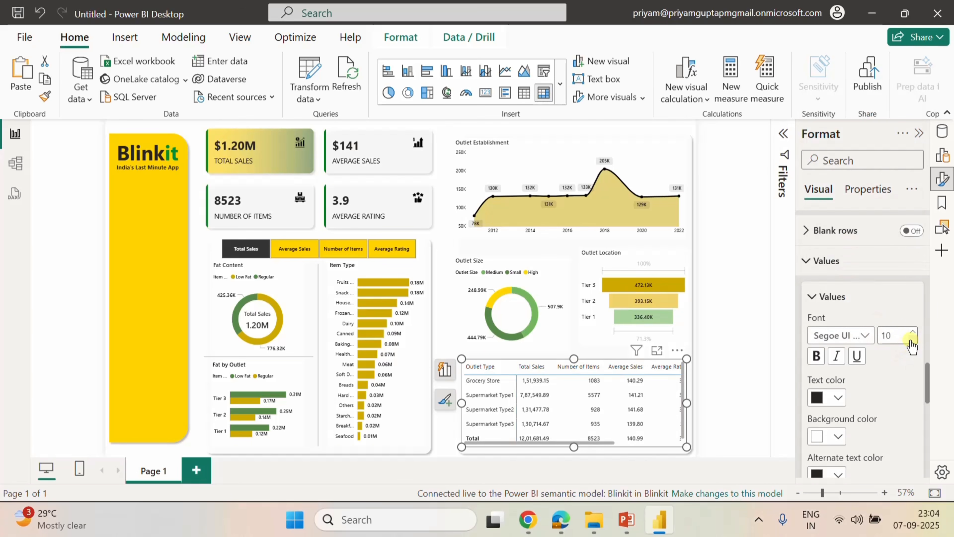
{"action": "left_click", "coordinate": [837, 397]}
{"action": "left_click", "coordinate": [750, 334]}
Turn off both the column subtotals and the row subtotals in the matrix.
{"action": "scroll", "coordinate": [877, 415], "scroll_direction": "down", "scroll_amount": 4}
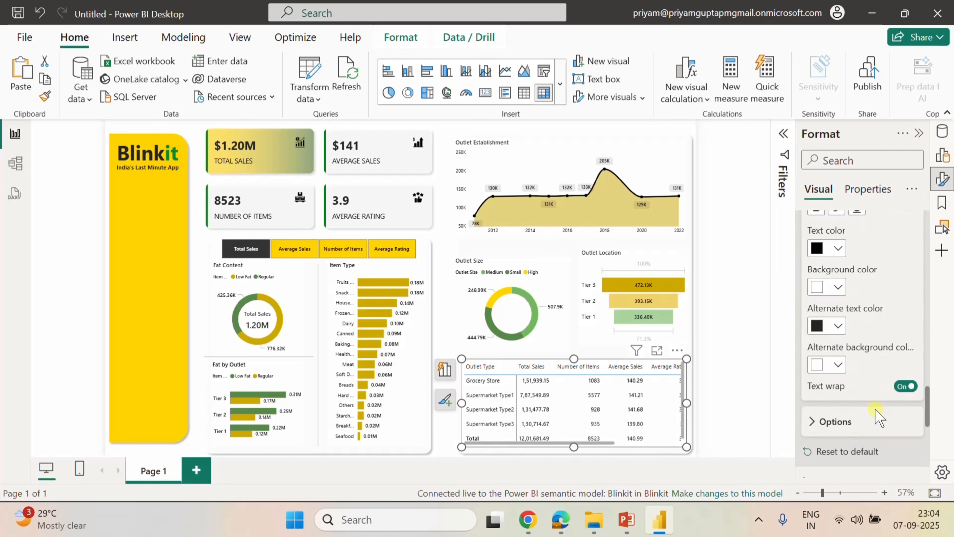
{"action": "scroll", "coordinate": [877, 415], "scroll_direction": "down", "scroll_amount": 6}
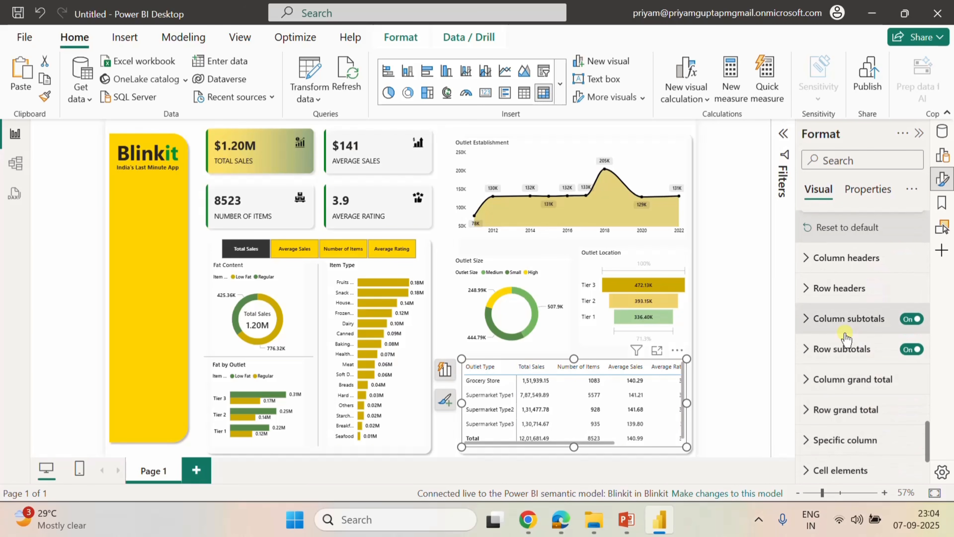
{"action": "left_click", "coordinate": [913, 319]}
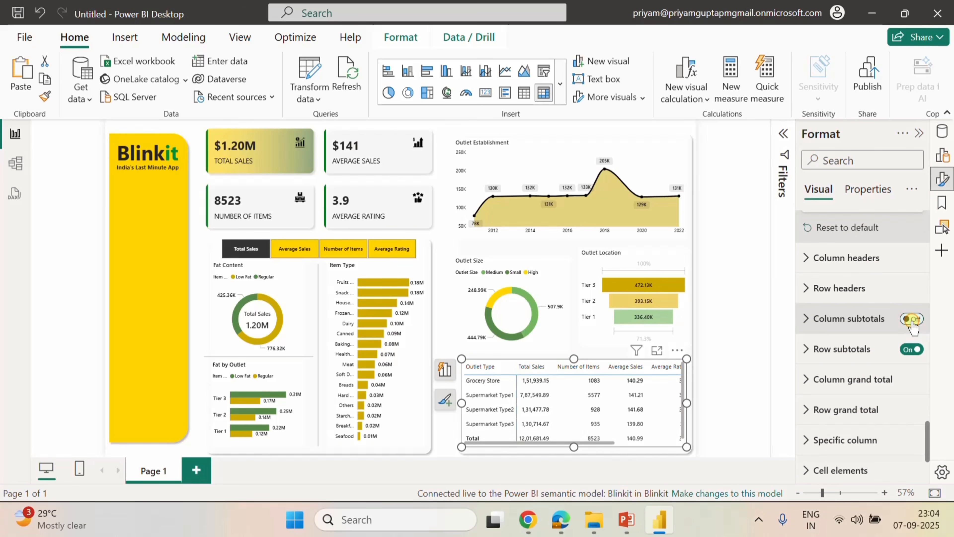
{"action": "left_click", "coordinate": [912, 349]}
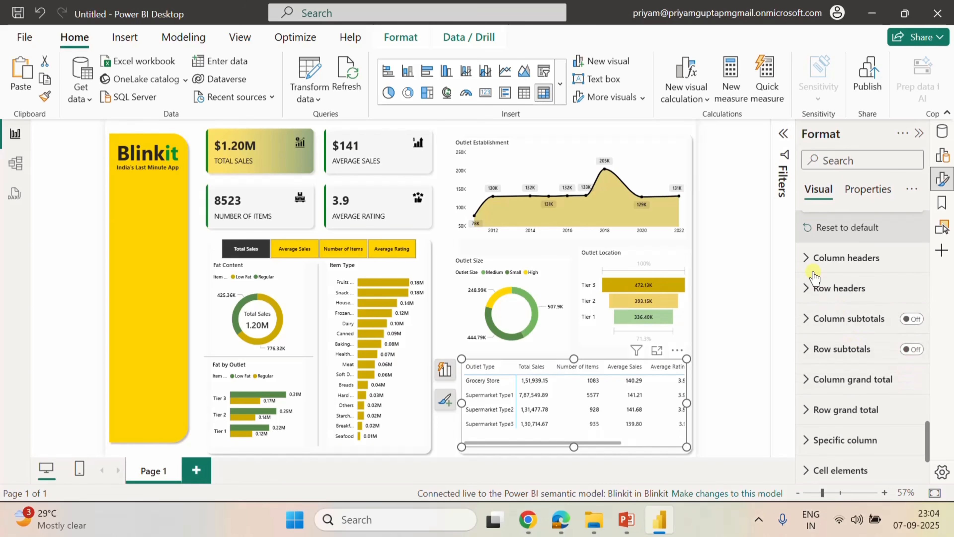
Format the matrix's column headers in Segoe UI Semibold, size 8, with black text.
{"action": "left_click", "coordinate": [804, 263]}
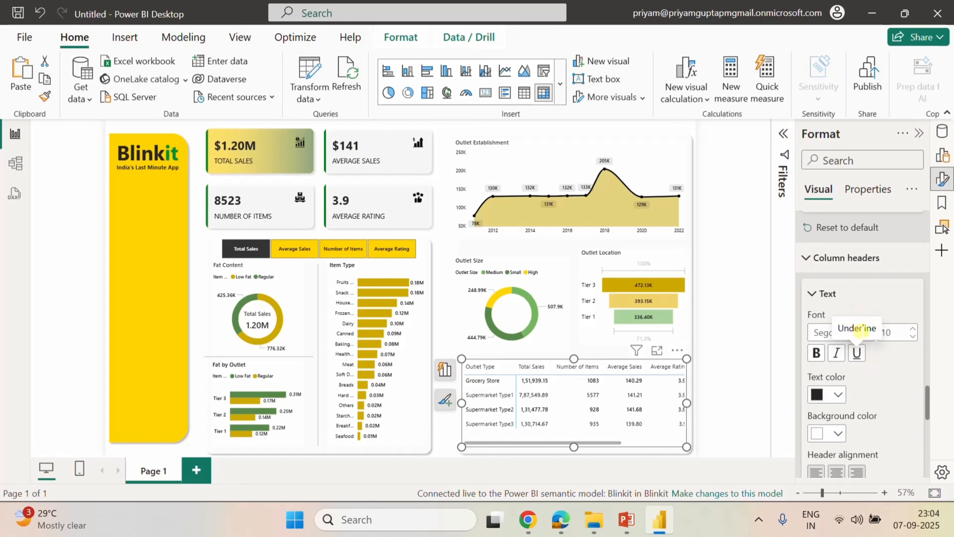
{"action": "left_click", "coordinate": [913, 336]}
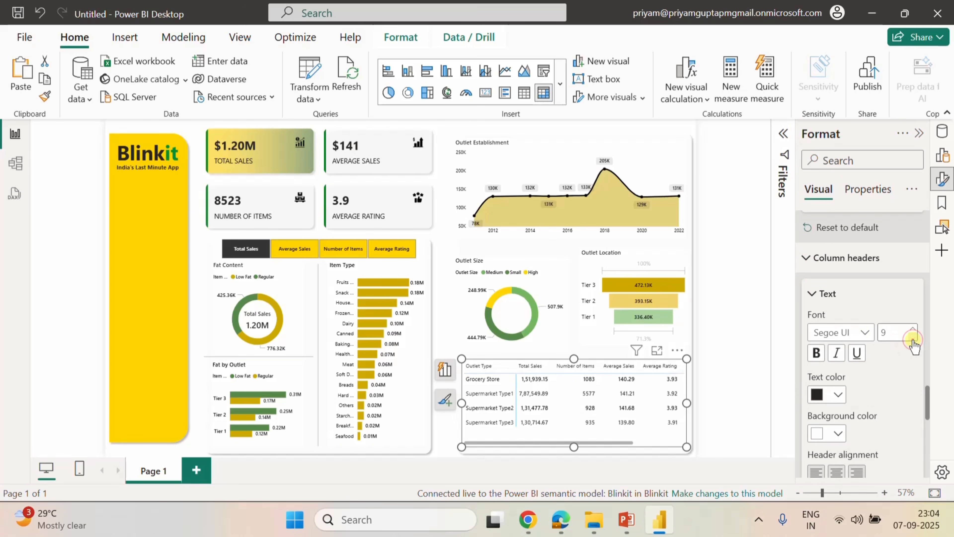
{"action": "left_click", "coordinate": [913, 337]}
{"action": "left_click", "coordinate": [864, 332]}
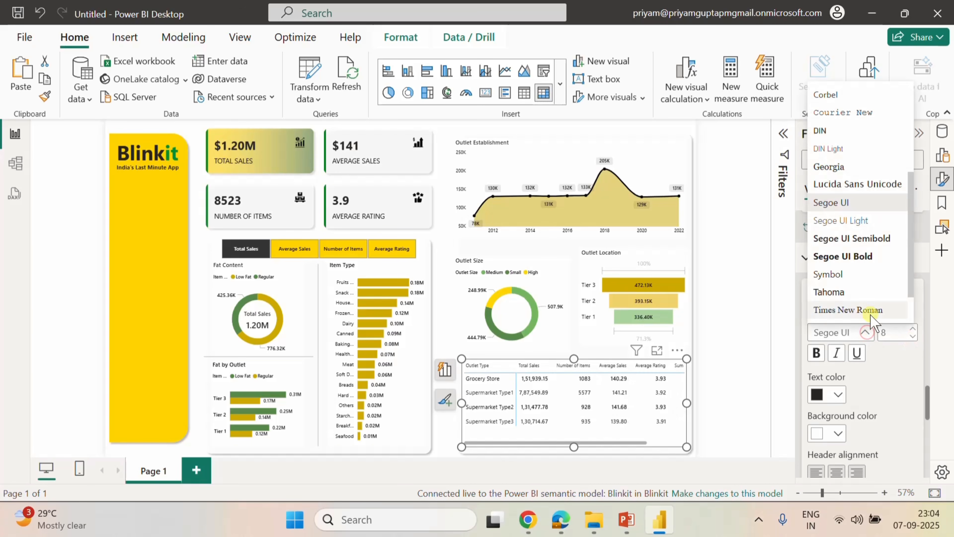
{"action": "left_click", "coordinate": [858, 240]}
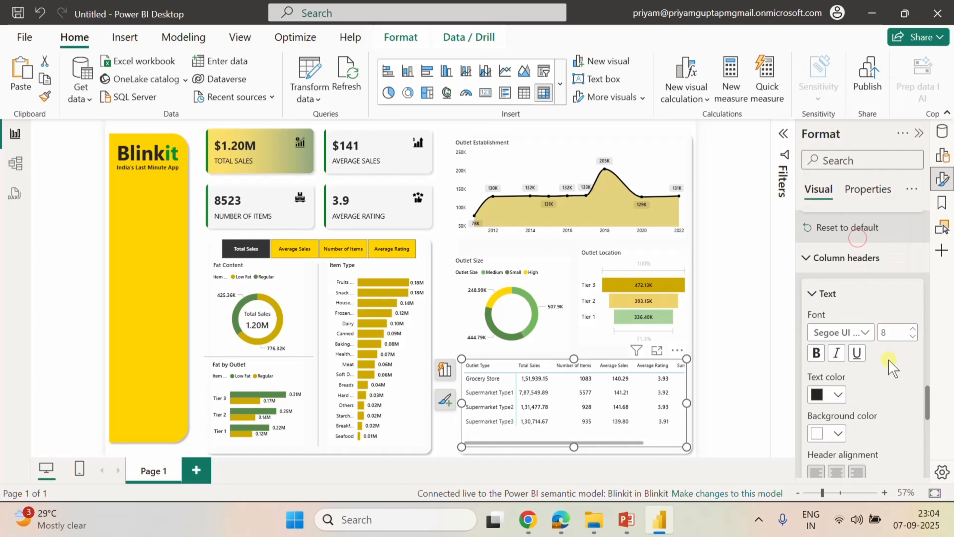
{"action": "left_click", "coordinate": [838, 394]}
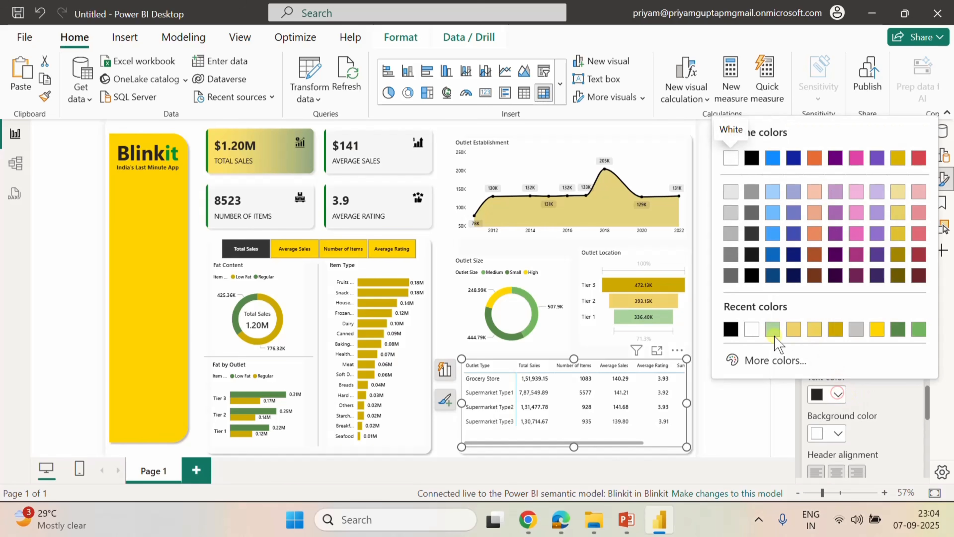
{"action": "left_click", "coordinate": [731, 330]}
Set the font of the matrix's row headers to Segoe UI Semibold.
{"action": "scroll", "coordinate": [864, 409], "scroll_direction": "down", "scroll_amount": 1}
{"action": "scroll", "coordinate": [863, 408], "scroll_direction": "down", "scroll_amount": 6}
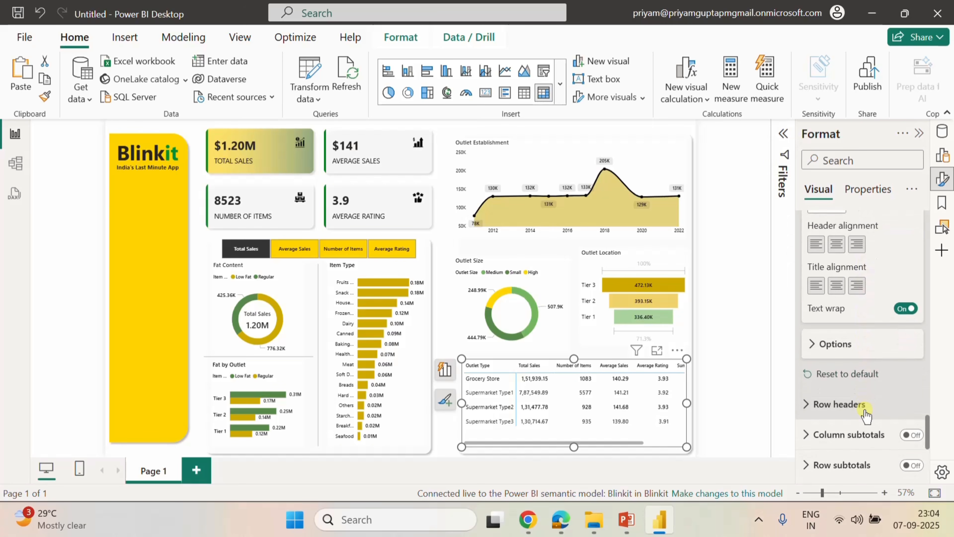
{"action": "scroll", "coordinate": [865, 409], "scroll_direction": "down", "scroll_amount": 5}
{"action": "left_click", "coordinate": [807, 335]}
{"action": "scroll", "coordinate": [852, 383], "scroll_direction": "down", "scroll_amount": 5}
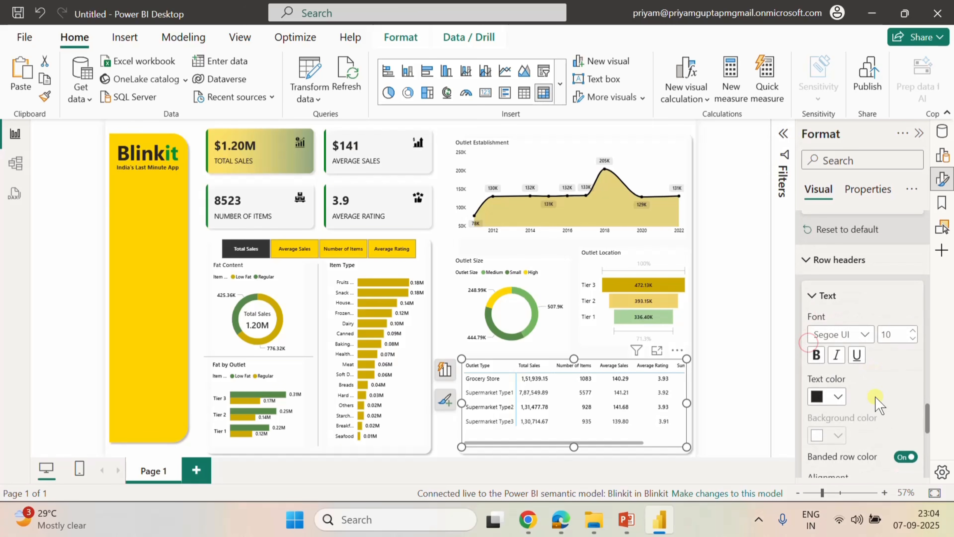
{"action": "left_click", "coordinate": [867, 334]}
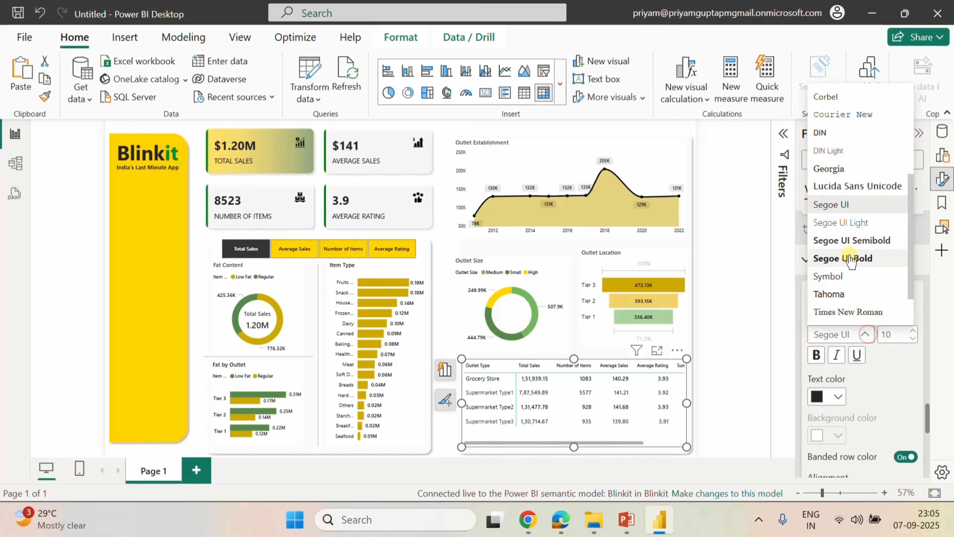
{"action": "left_click", "coordinate": [847, 242]}
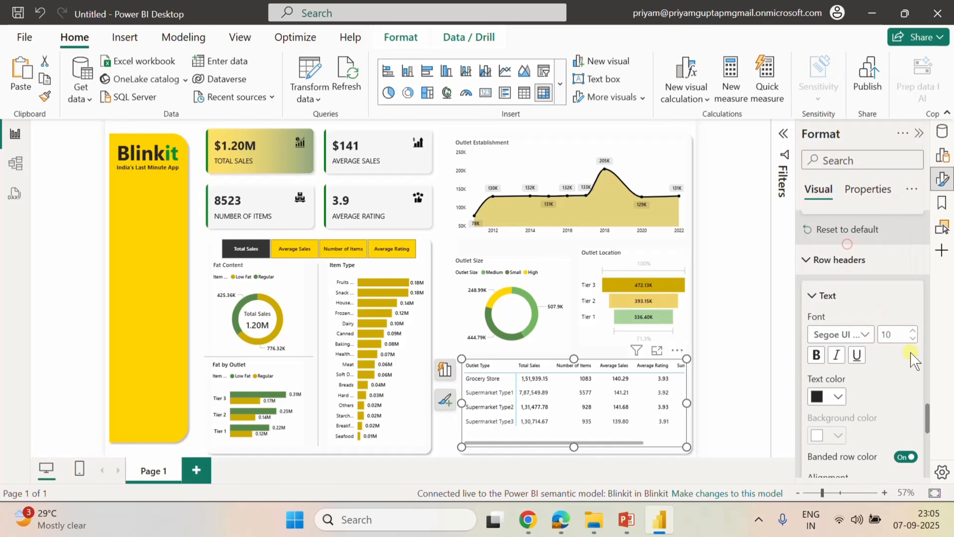
Set the matrix's row headers to font size 9 with black text.
{"action": "left_click", "coordinate": [913, 337]}
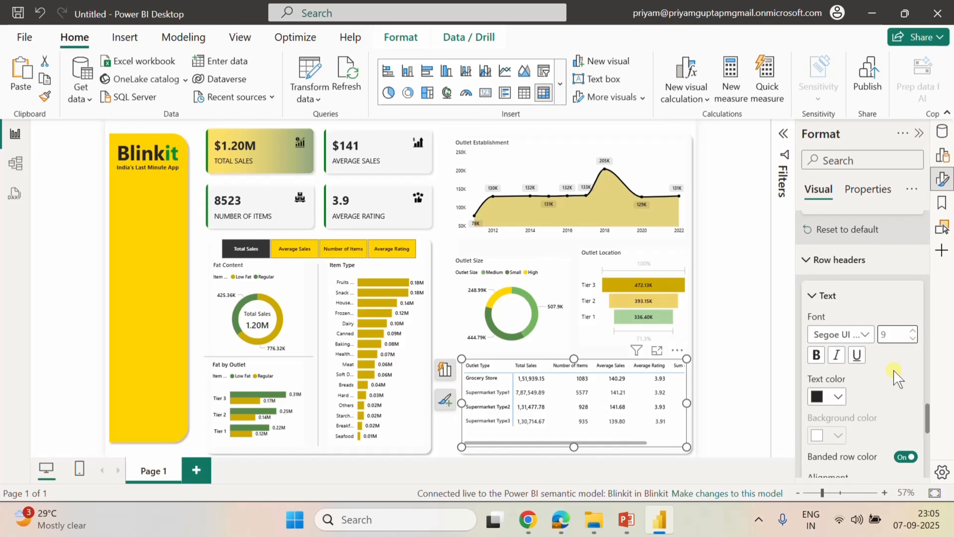
{"action": "left_click", "coordinate": [838, 396]}
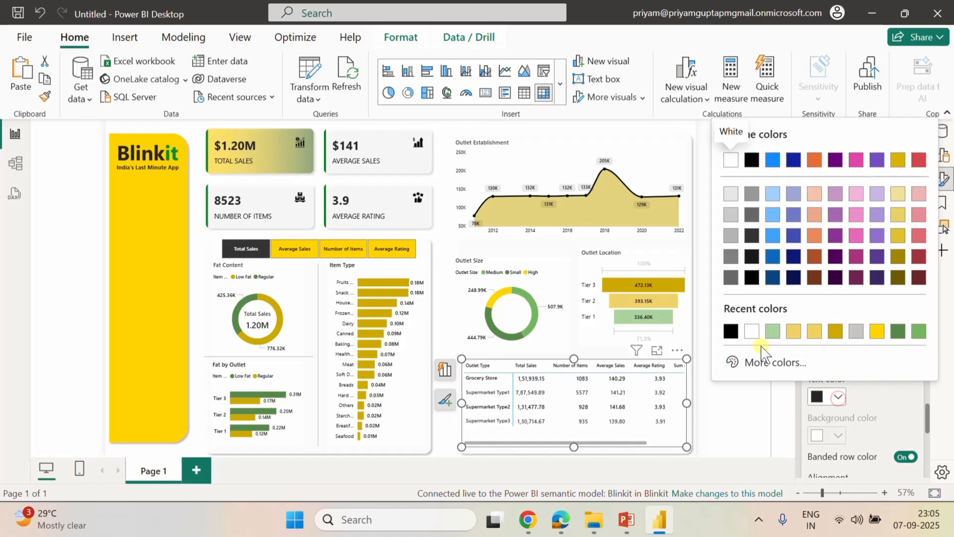
{"action": "left_click", "coordinate": [730, 331]}
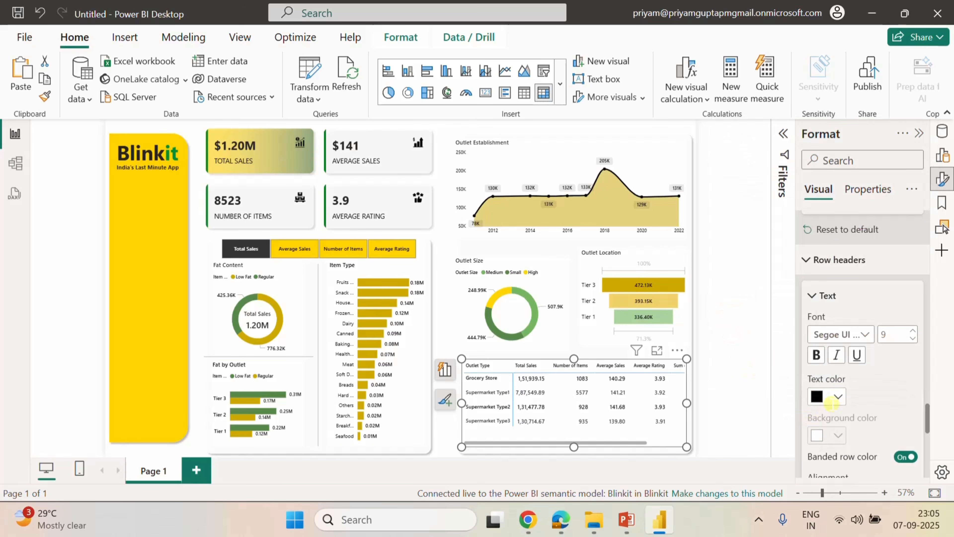
Rename the matrix's Sum of Item Visibility value field to Item Visibility.
{"action": "scroll", "coordinate": [866, 358], "scroll_direction": "up", "scroll_amount": 15}
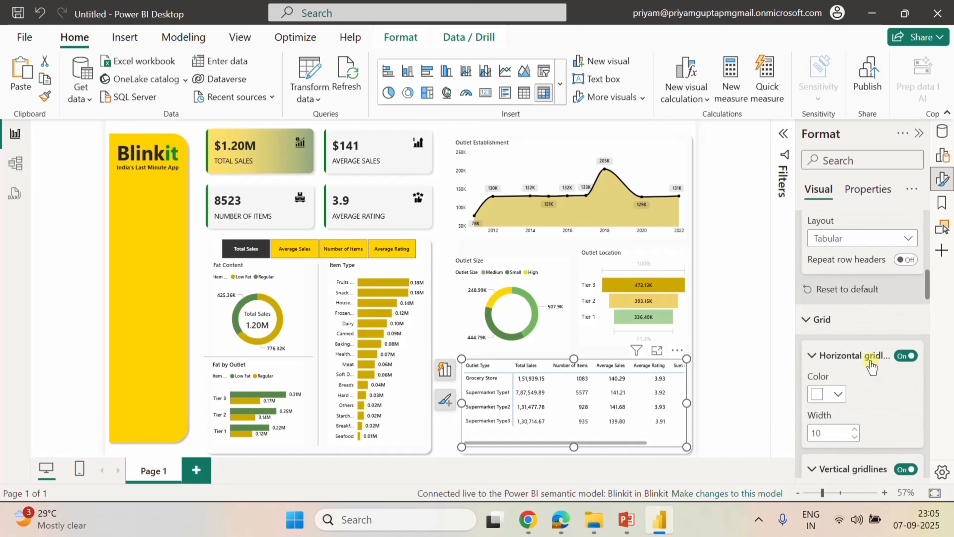
{"action": "scroll", "coordinate": [871, 365], "scroll_direction": "up", "scroll_amount": 5}
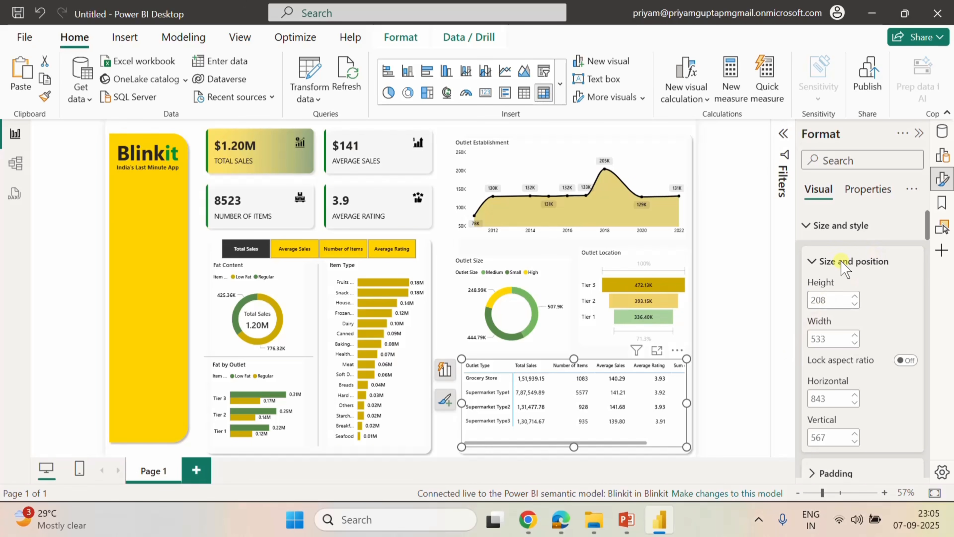
{"action": "left_click", "coordinate": [808, 224]}
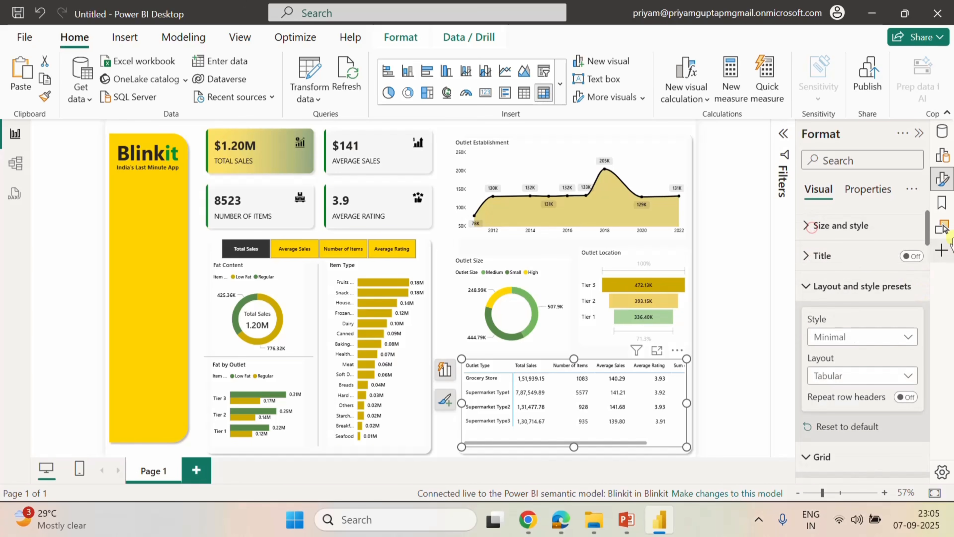
{"action": "left_click", "coordinate": [944, 178]}
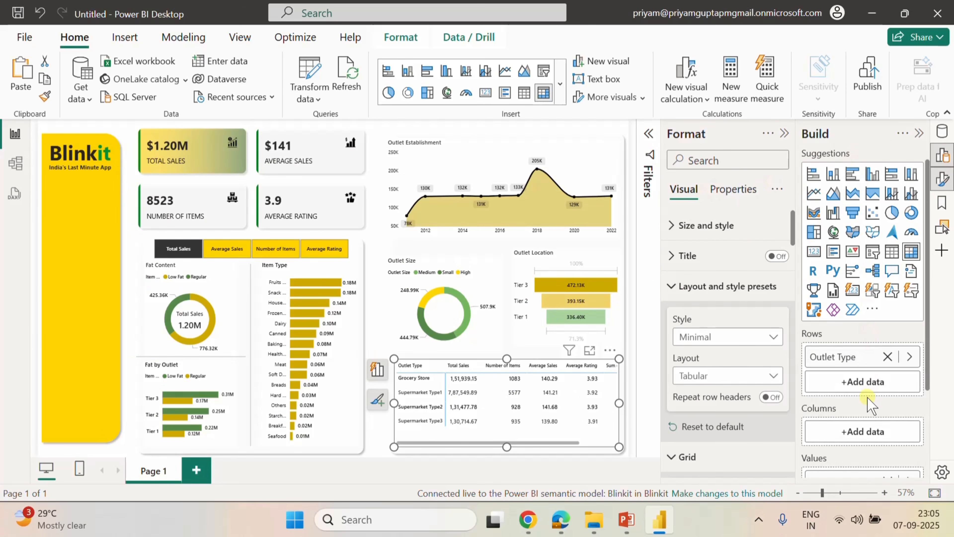
{"action": "scroll", "coordinate": [868, 404], "scroll_direction": "down", "scroll_amount": 3}
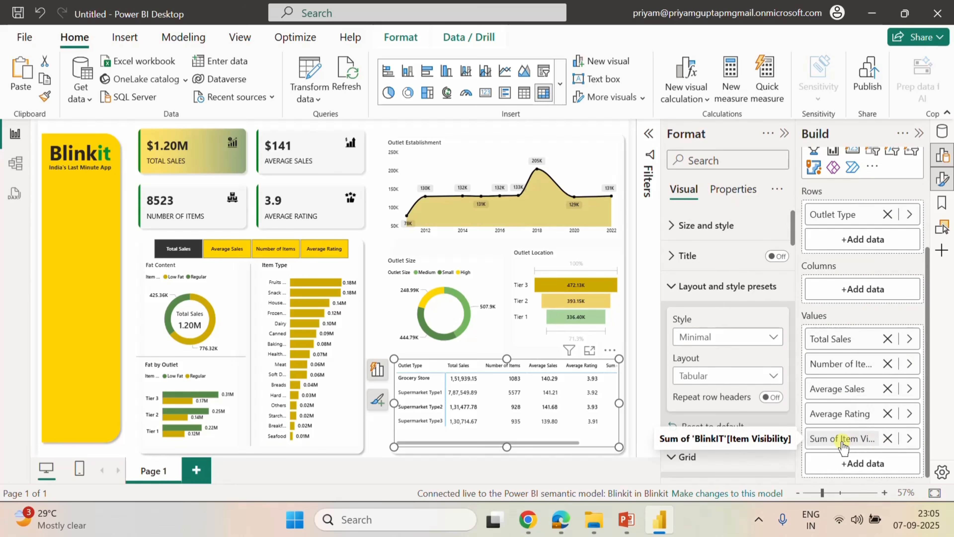
{"action": "double_click", "coordinate": [836, 441]}
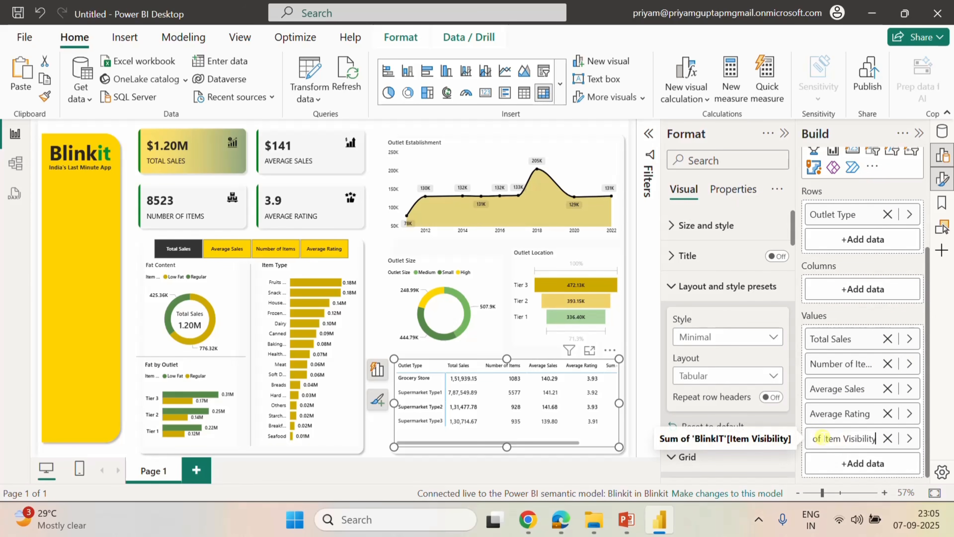
{"action": "key", "text": "BackSpace"}
{"action": "key", "text": "BackSpace"}
{"action": "key", "text": "BackSpace"}
{"action": "key", "text": "BackSpace"}
{"action": "key", "text": "BackSpace"}
{"action": "key", "text": "Return"}
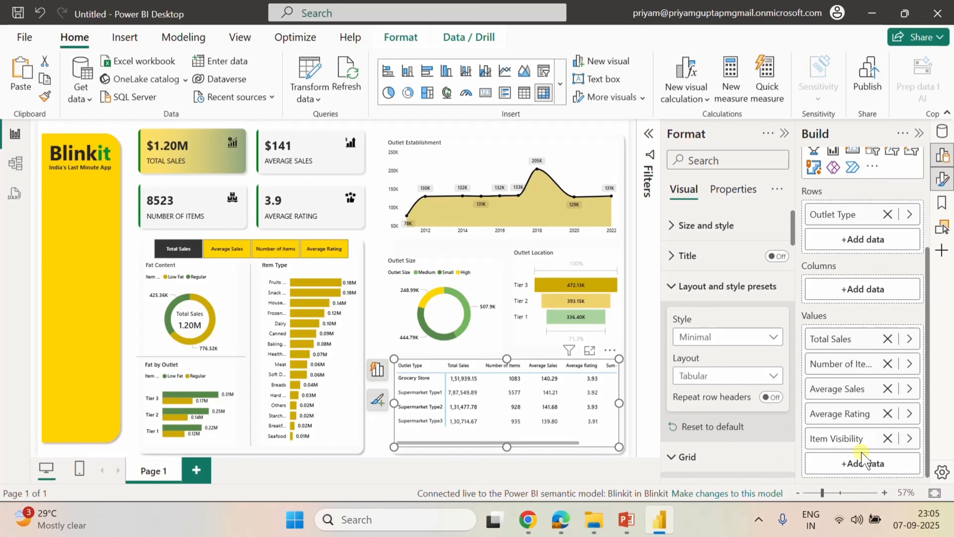
Change the summarization of the matrix's Item Visibility field to Average.
{"action": "left_click", "coordinate": [909, 443]}
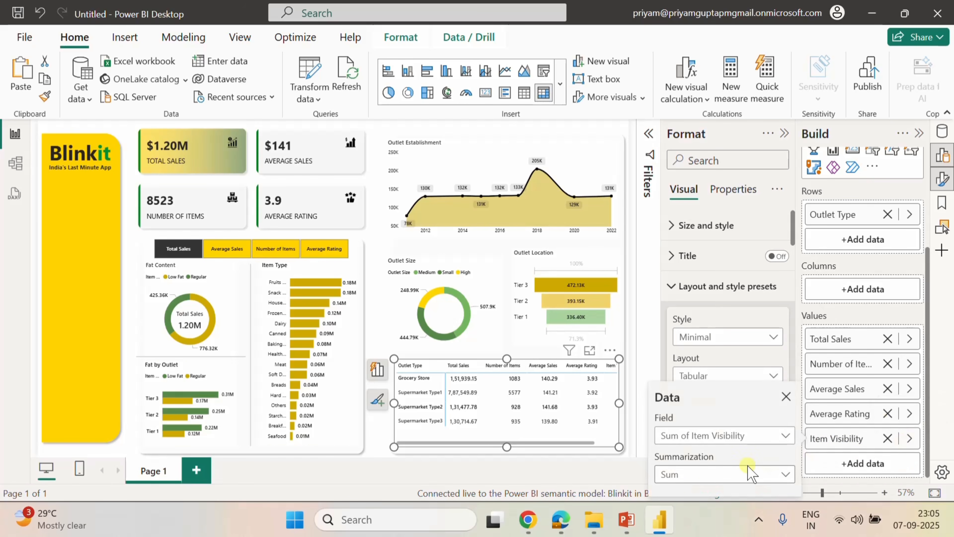
{"action": "left_click", "coordinate": [753, 477]}
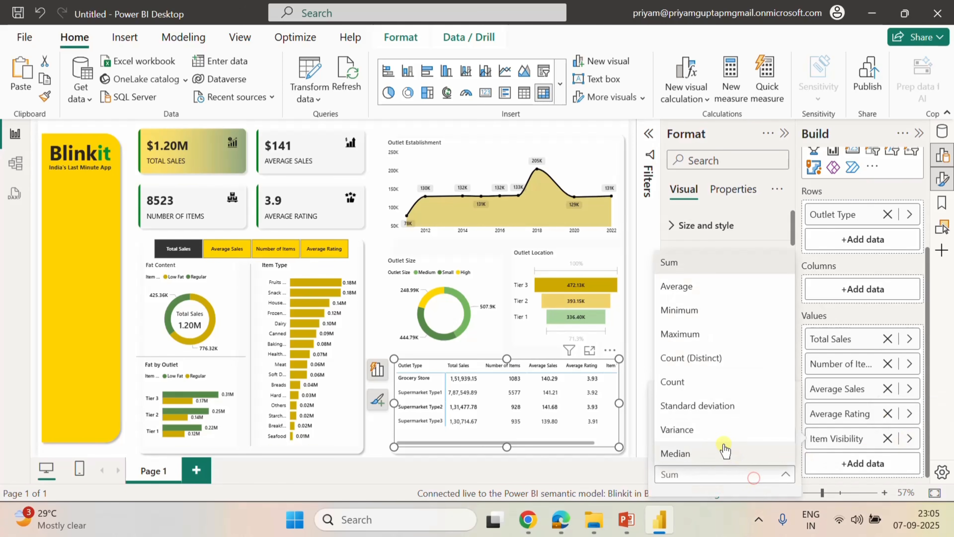
{"action": "left_click", "coordinate": [677, 284]}
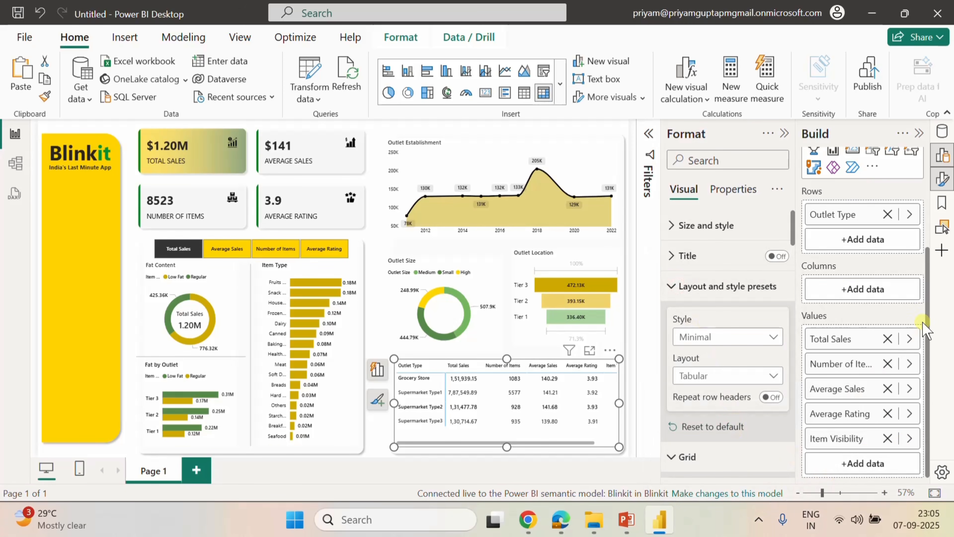
{"action": "left_click", "coordinate": [917, 133]}
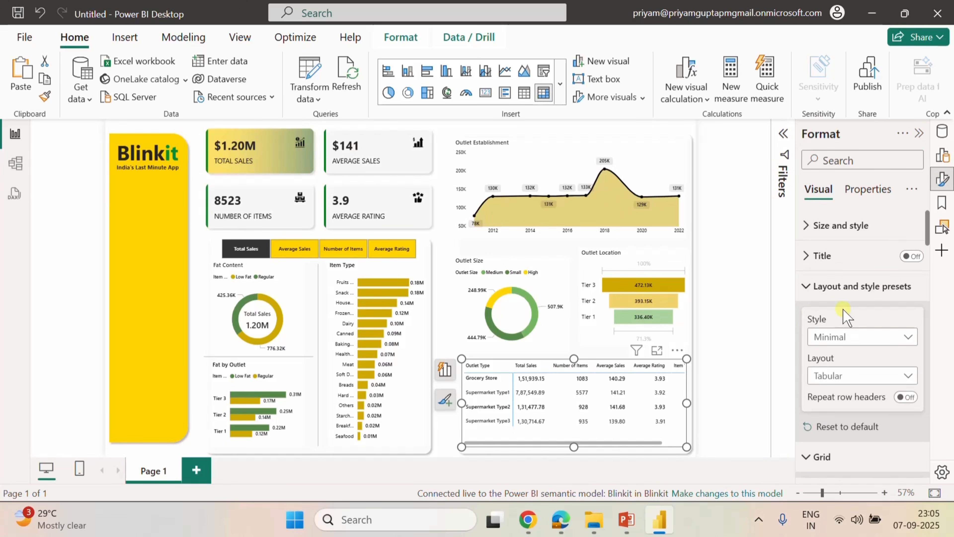
Set the matrix's grid border color to white for all sections.
{"action": "left_click", "coordinate": [806, 287]}
{"action": "left_click", "coordinate": [810, 318]}
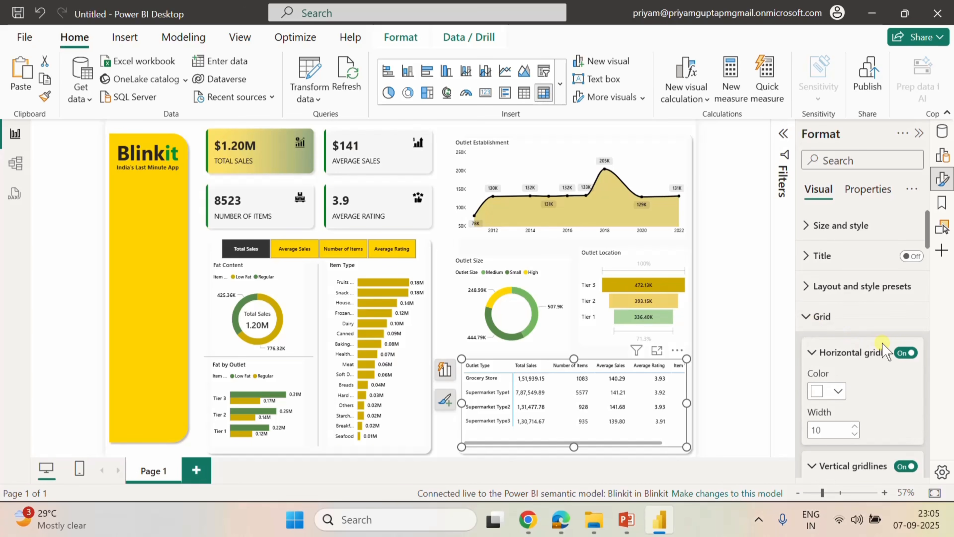
{"action": "scroll", "coordinate": [884, 350], "scroll_direction": "down", "scroll_amount": 5}
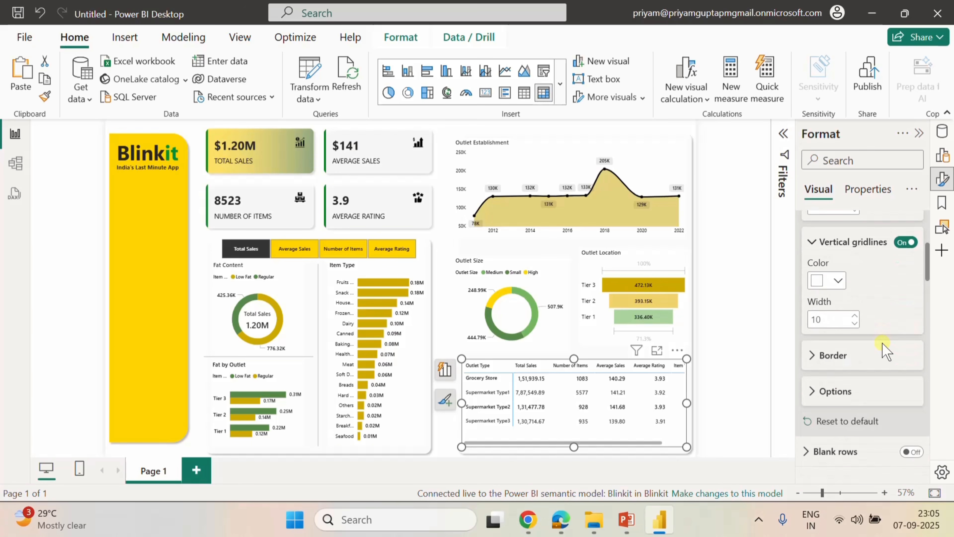
{"action": "left_click", "coordinate": [820, 355]}
{"action": "scroll", "coordinate": [870, 379], "scroll_direction": "down", "scroll_amount": 1}
{"action": "left_click", "coordinate": [833, 429]}
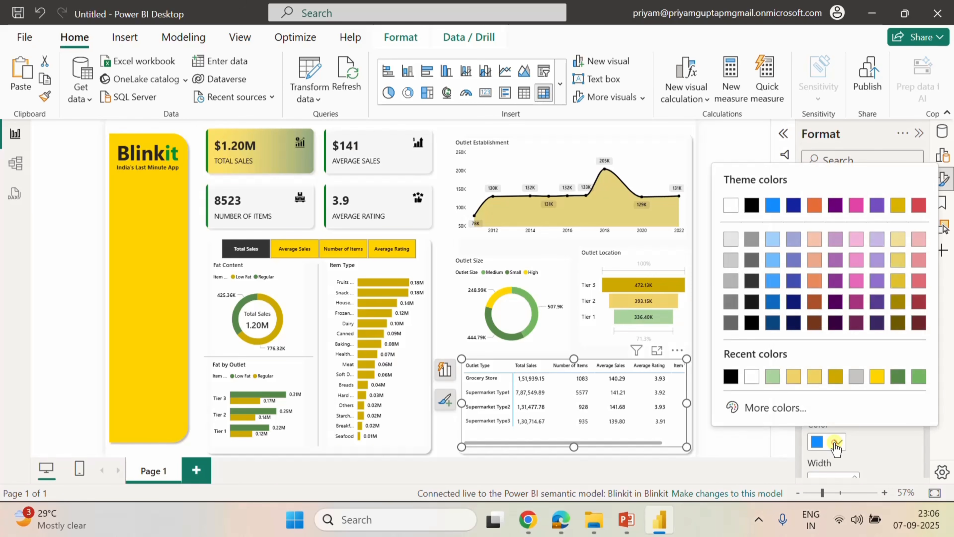
{"action": "left_click", "coordinate": [750, 377]}
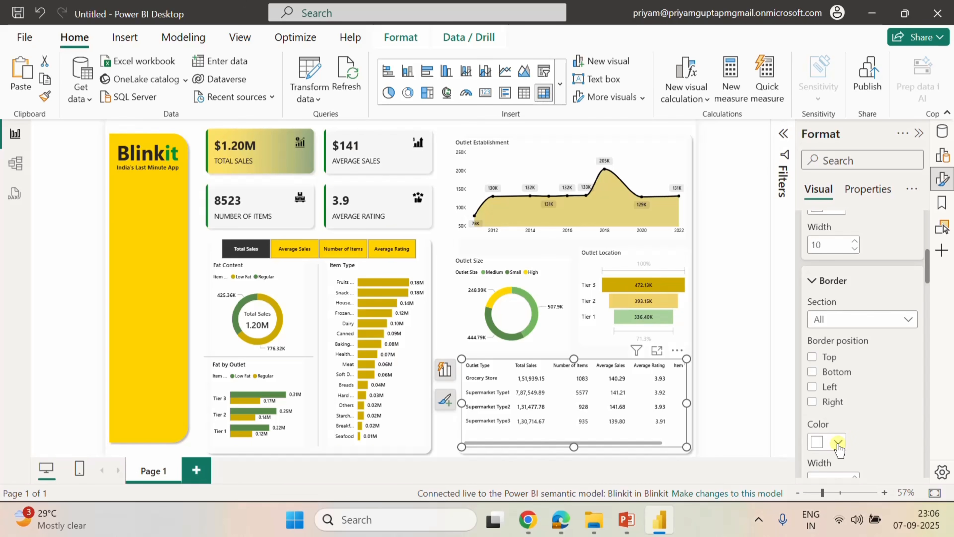
Center both the header alignment and the title alignment of the matrix's column headers.
{"action": "scroll", "coordinate": [855, 424], "scroll_direction": "down", "scroll_amount": 8}
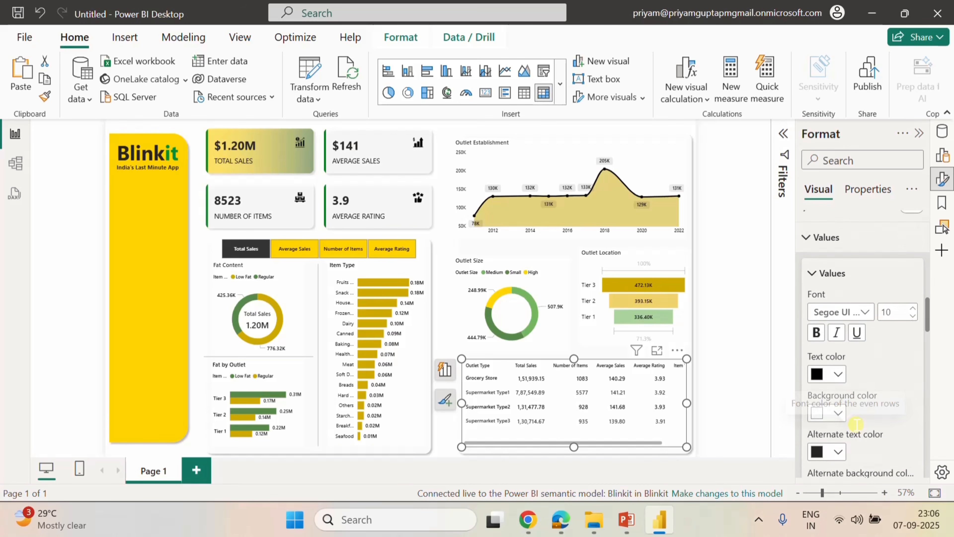
{"action": "scroll", "coordinate": [855, 425], "scroll_direction": "up", "scroll_amount": 10}
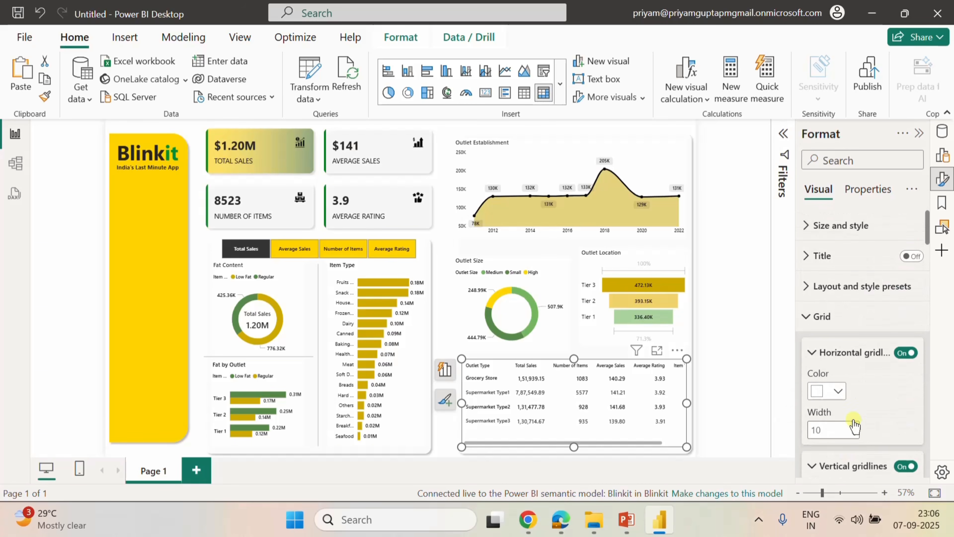
{"action": "left_click", "coordinate": [806, 316]}
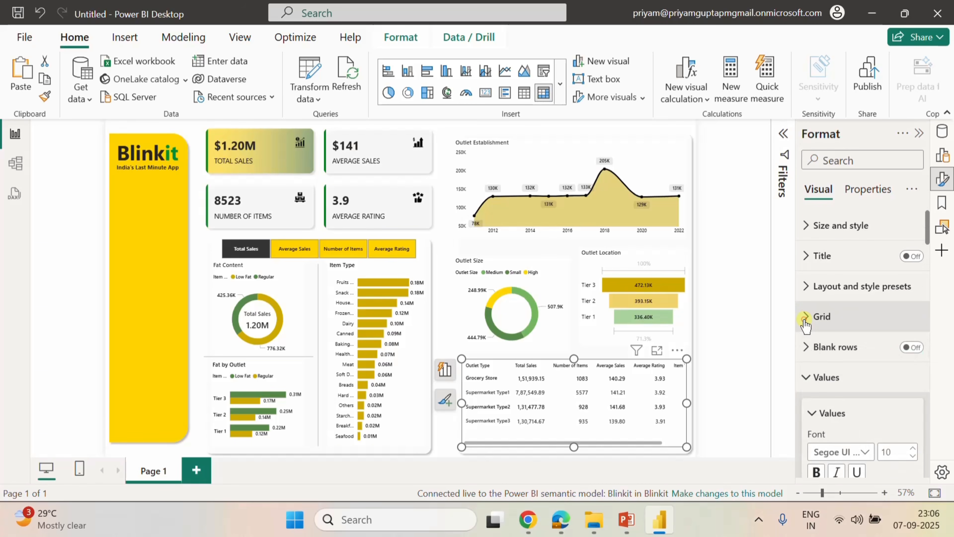
{"action": "left_click", "coordinate": [812, 379]}
{"action": "scroll", "coordinate": [849, 413], "scroll_direction": "down", "scroll_amount": 4}
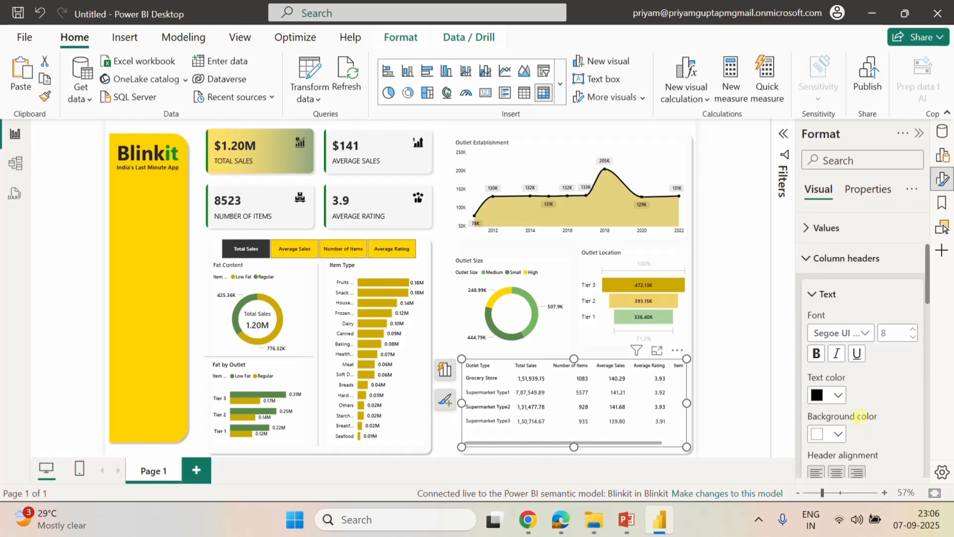
{"action": "scroll", "coordinate": [862, 413], "scroll_direction": "down", "scroll_amount": 2}
{"action": "left_click", "coordinate": [835, 401]}
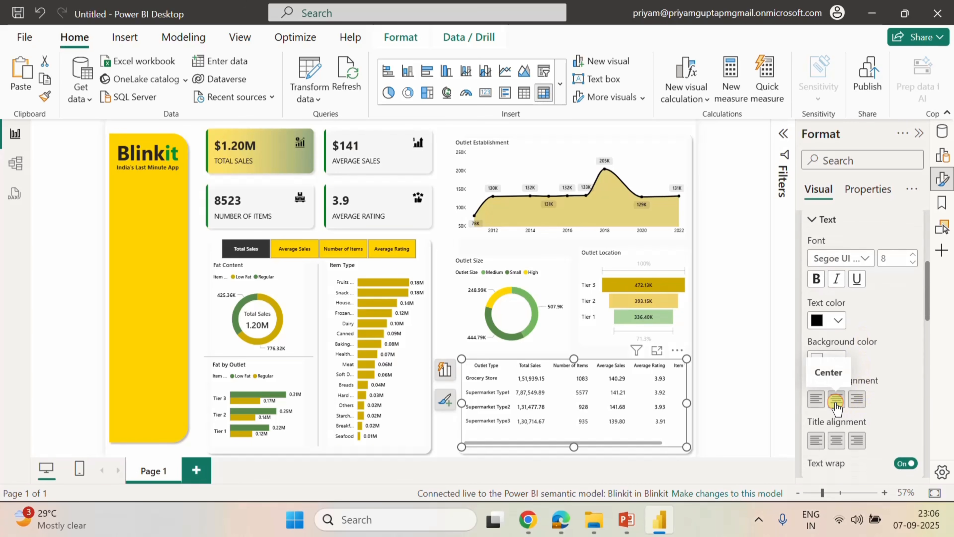
{"action": "left_click", "coordinate": [837, 442]}
Center the text alignment of the matrix's row headers.
{"action": "scroll", "coordinate": [839, 446], "scroll_direction": "down", "scroll_amount": 5}
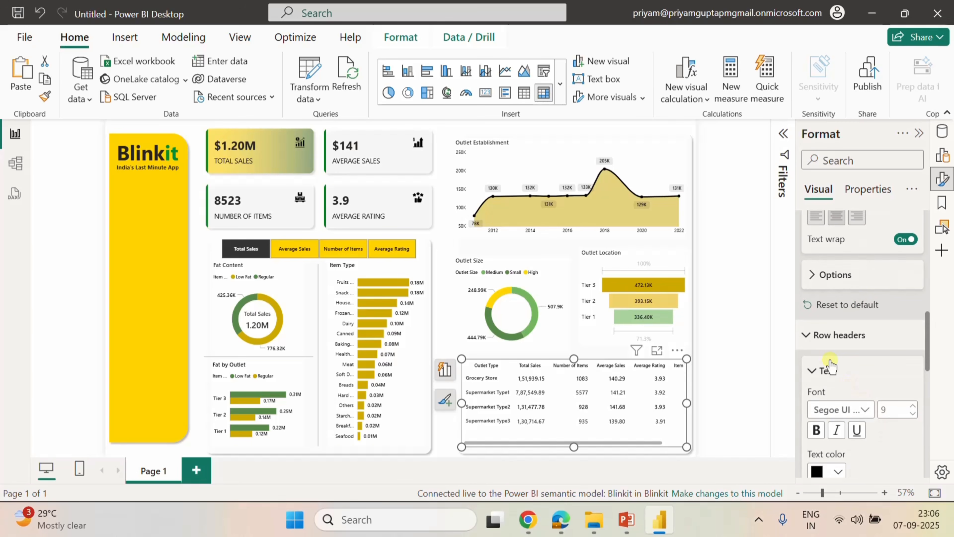
{"action": "left_click", "coordinate": [808, 337]}
{"action": "scroll", "coordinate": [845, 376], "scroll_direction": "down", "scroll_amount": 4}
{"action": "left_click", "coordinate": [838, 422]}
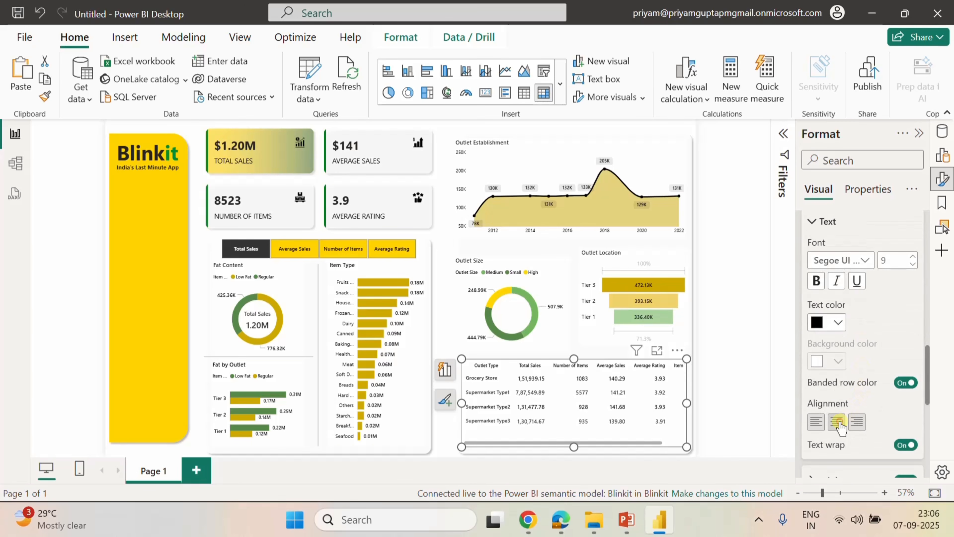
Give the values of the matrix's Total Sales column a yellow background with hex color #FFD200.
{"action": "scroll", "coordinate": [876, 425], "scroll_direction": "down", "scroll_amount": 2}
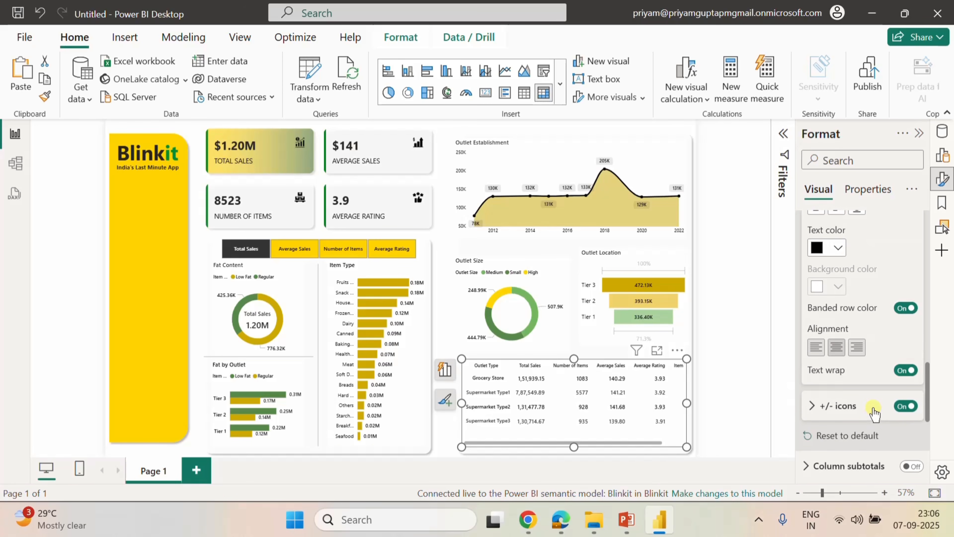
{"action": "scroll", "coordinate": [862, 399], "scroll_direction": "down", "scroll_amount": 4}
{"action": "scroll", "coordinate": [862, 395], "scroll_direction": "down", "scroll_amount": 2}
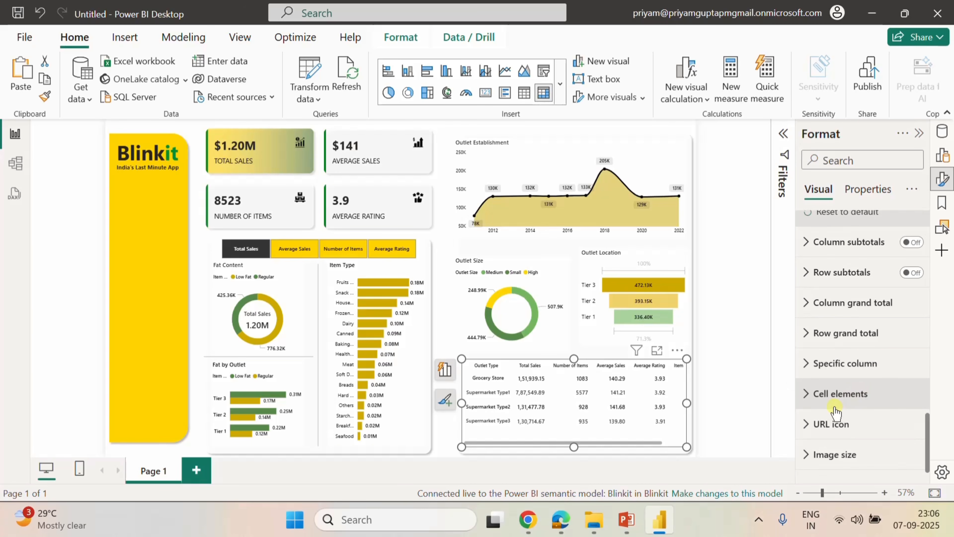
{"action": "left_click", "coordinate": [860, 364]}
{"action": "scroll", "coordinate": [875, 394], "scroll_direction": "down", "scroll_amount": 2}
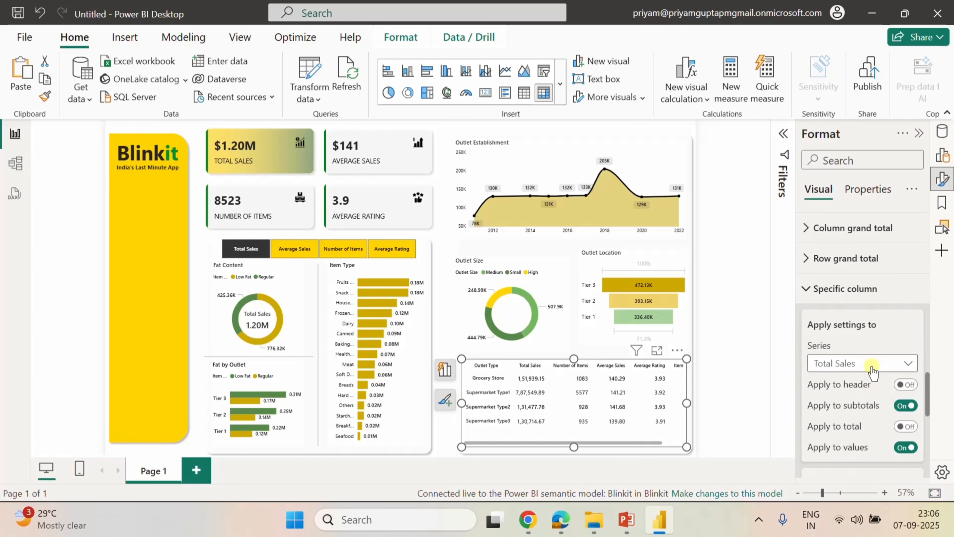
{"action": "left_click", "coordinate": [864, 363]}
{"action": "left_click", "coordinate": [873, 341]}
{"action": "scroll", "coordinate": [886, 410], "scroll_direction": "down", "scroll_amount": 6}
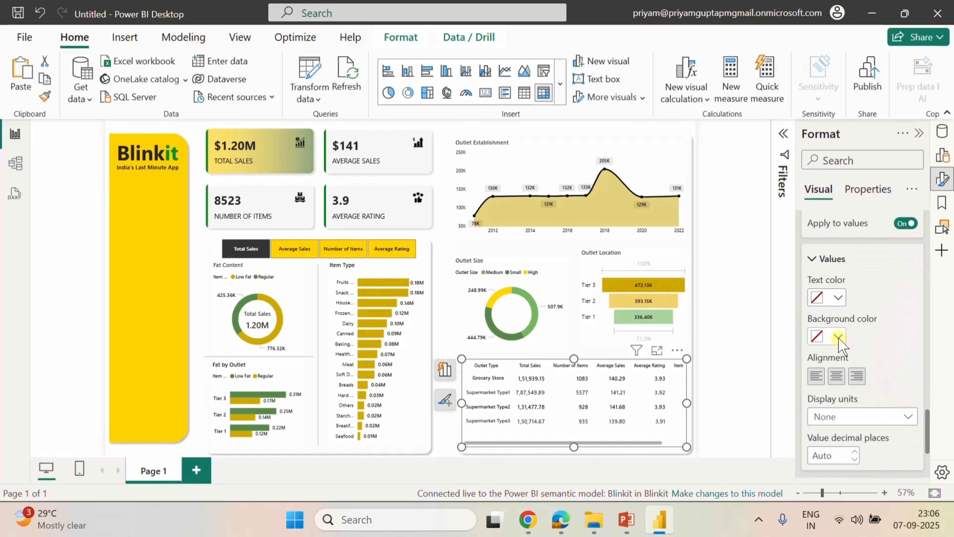
{"action": "left_click", "coordinate": [838, 337]}
{"action": "left_click", "coordinate": [781, 301]}
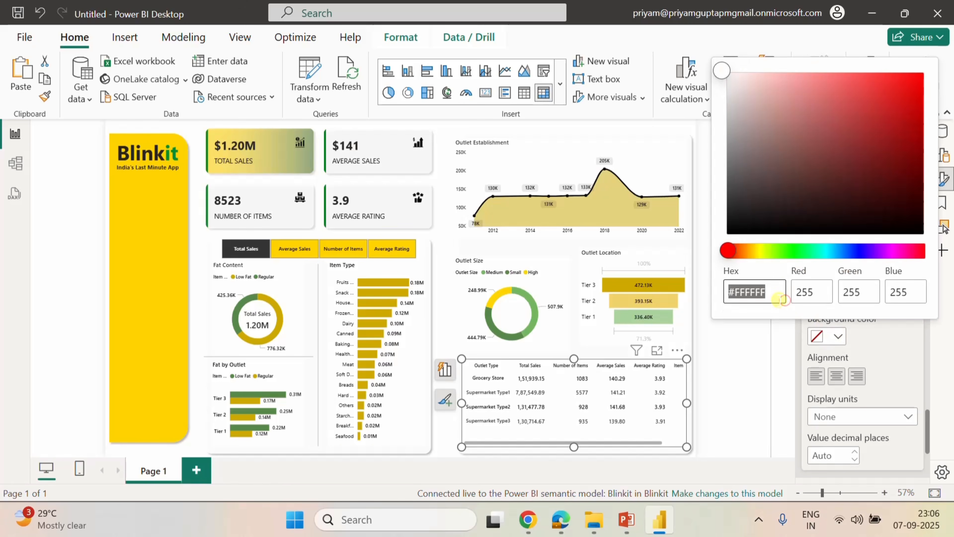
{"action": "type", "text": "ffd"}
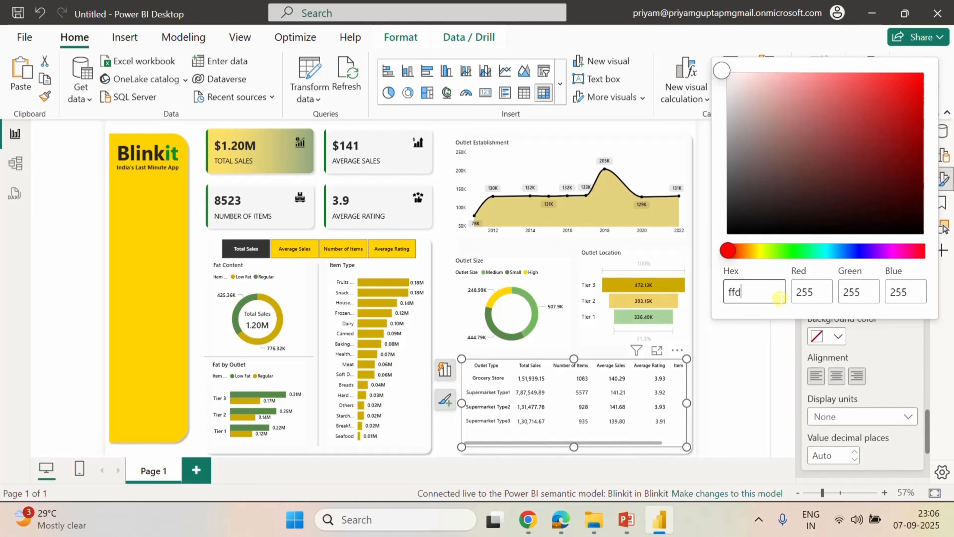
{"action": "type", "text": "200"}
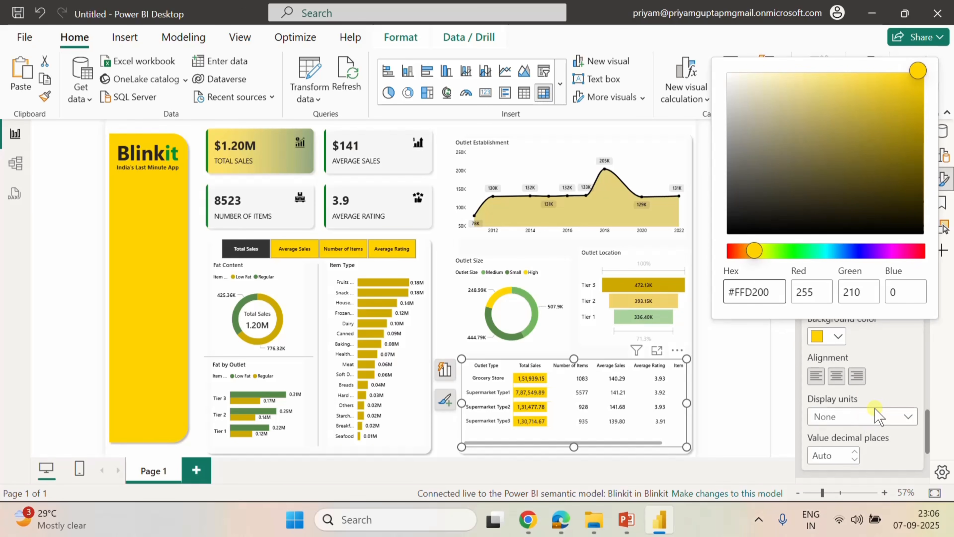
Set the display units of the Total Sales column's values to Thousands.
{"action": "left_click", "coordinate": [863, 417]}
{"action": "left_click", "coordinate": [865, 416]}
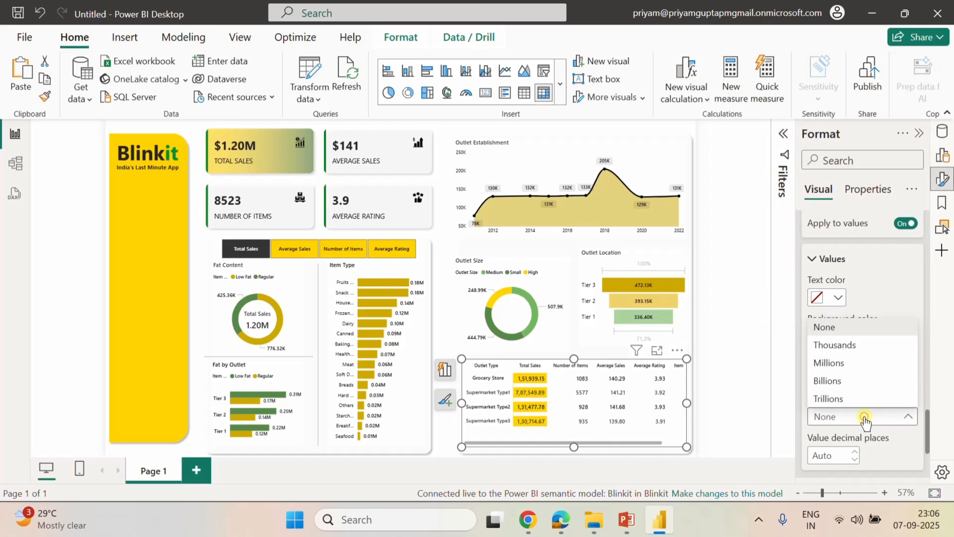
{"action": "left_click", "coordinate": [845, 345]}
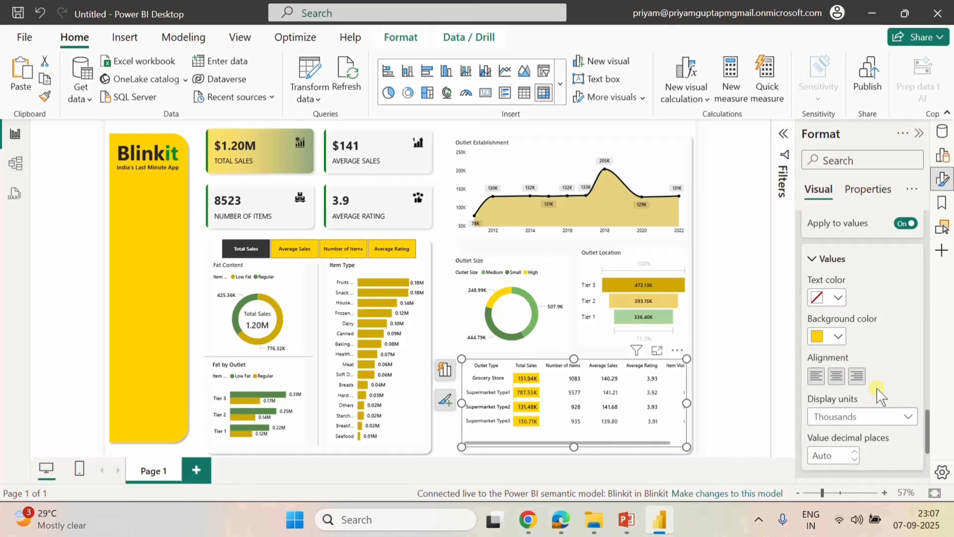
{"action": "scroll", "coordinate": [879, 379], "scroll_direction": "up", "scroll_amount": 2}
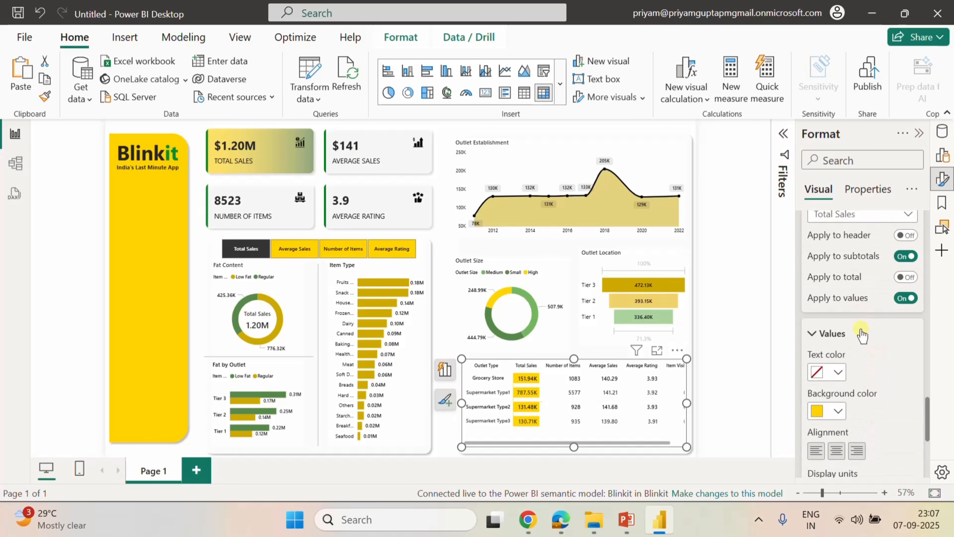
Target the Number of Items series in the matrix's specific column settings.
{"action": "scroll", "coordinate": [861, 333], "scroll_direction": "up", "scroll_amount": 2}
{"action": "left_click", "coordinate": [875, 293]}
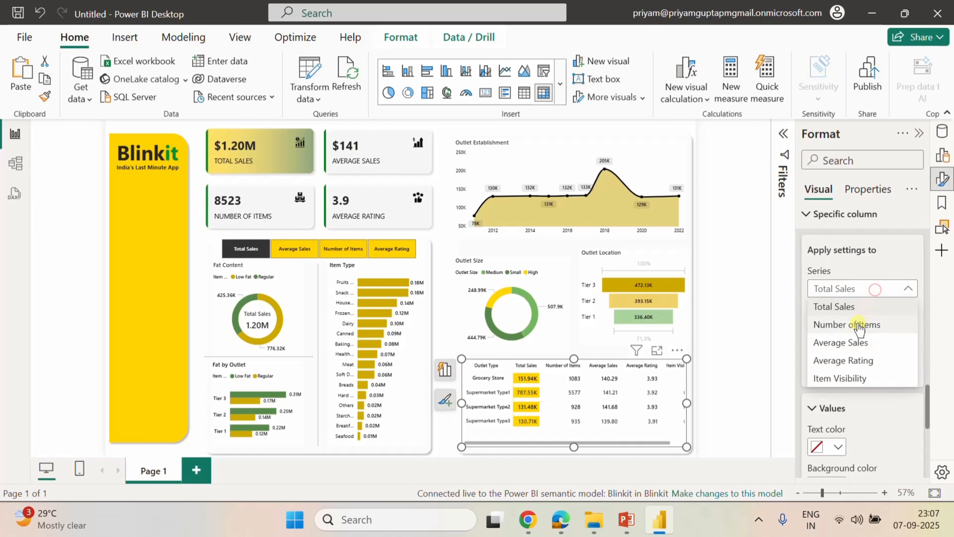
{"action": "left_click", "coordinate": [866, 324]}
{"action": "scroll", "coordinate": [857, 387], "scroll_direction": "down", "scroll_amount": 2}
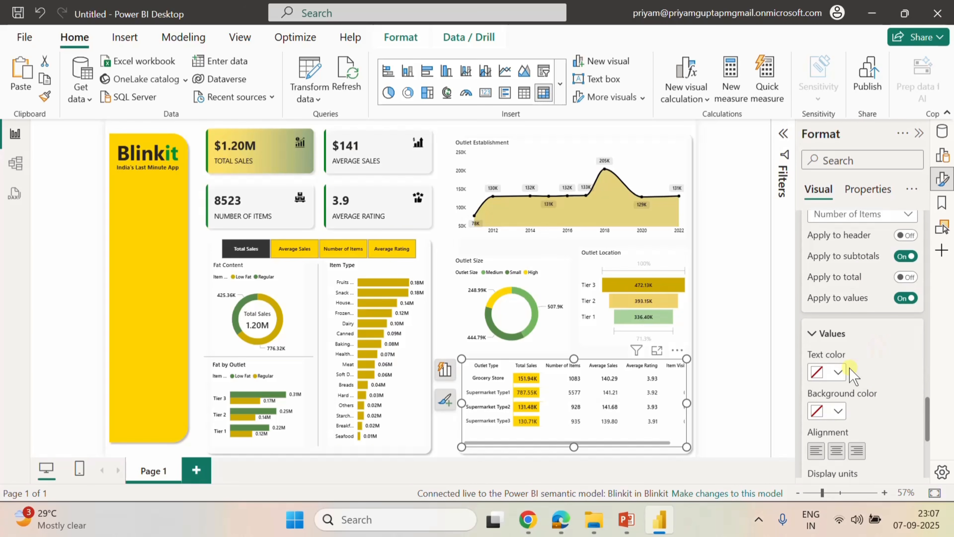
Try green with hex color #26B103 and white as text colors for the Number of Items column's values.
{"action": "left_click", "coordinate": [839, 372]}
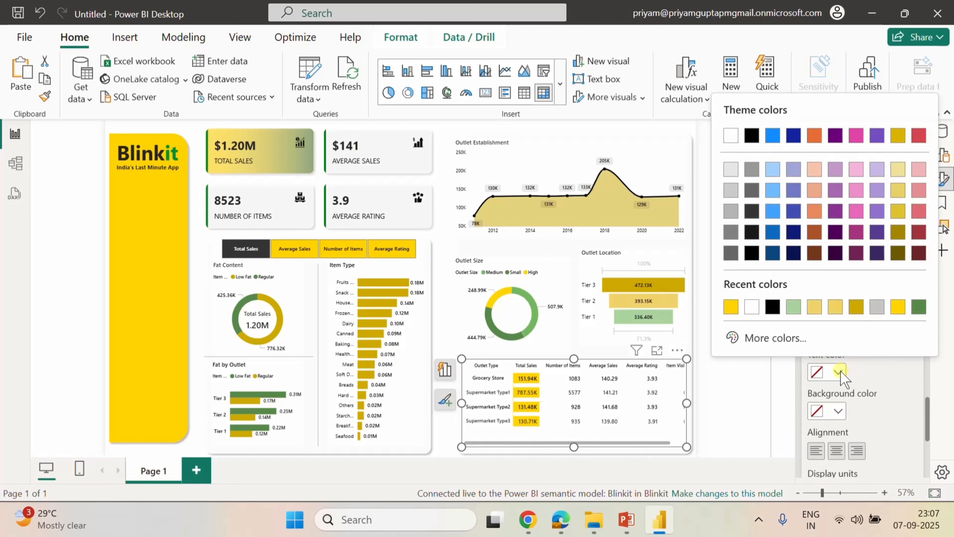
{"action": "left_click", "coordinate": [774, 338]}
{"action": "type", "text": "26b"}
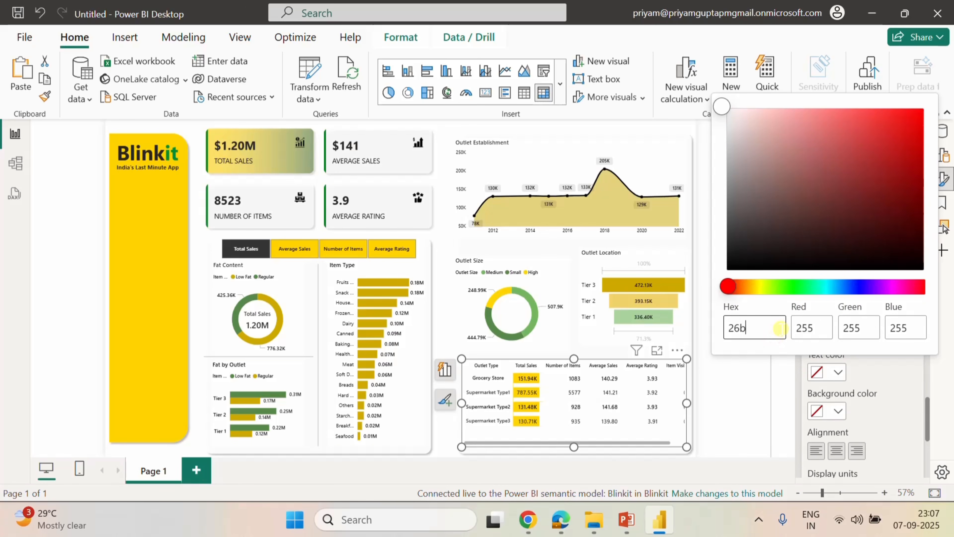
{"action": "type", "text": "103"}
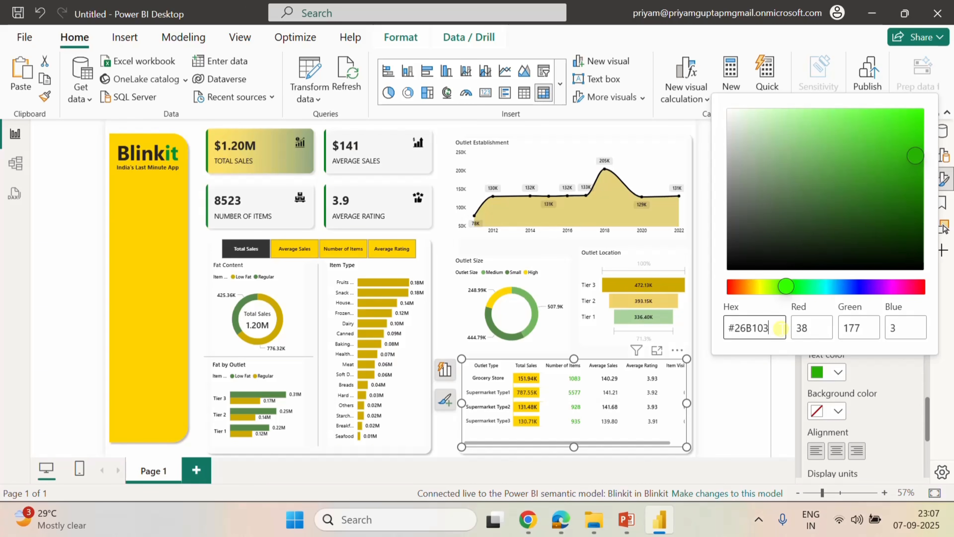
{"action": "left_click", "coordinate": [839, 376]}
{"action": "left_click", "coordinate": [838, 374]}
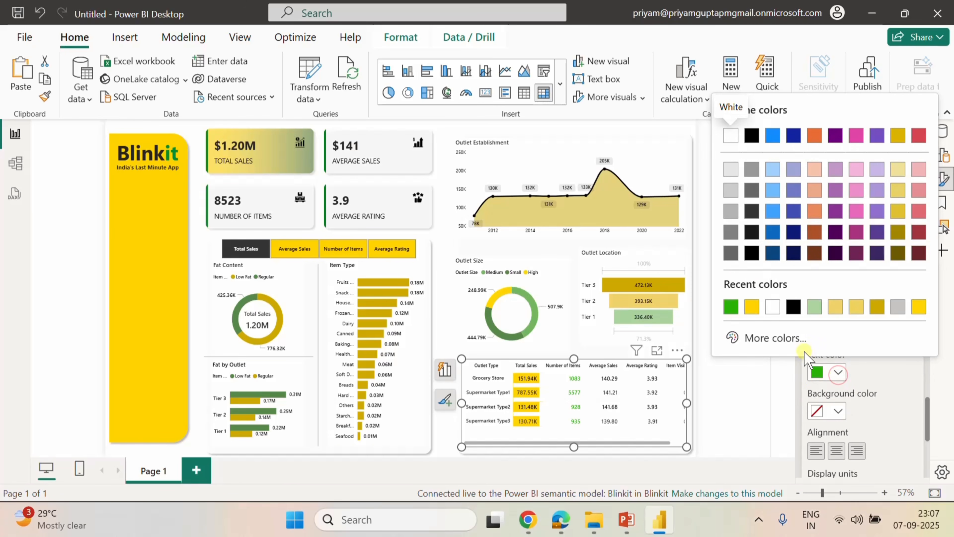
{"action": "left_click", "coordinate": [772, 306]}
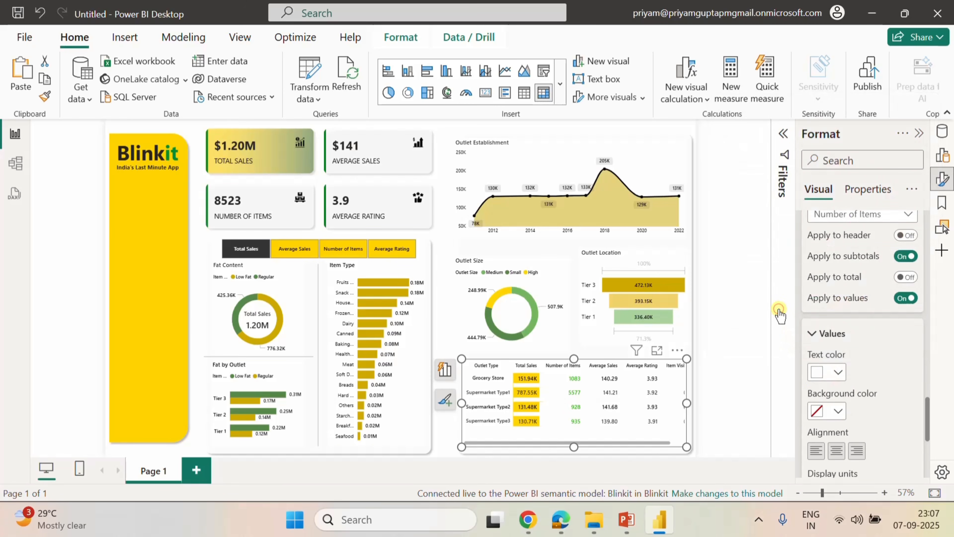
Set the text color of the Number of Items column's values to black.
{"action": "left_click", "coordinate": [838, 371]}
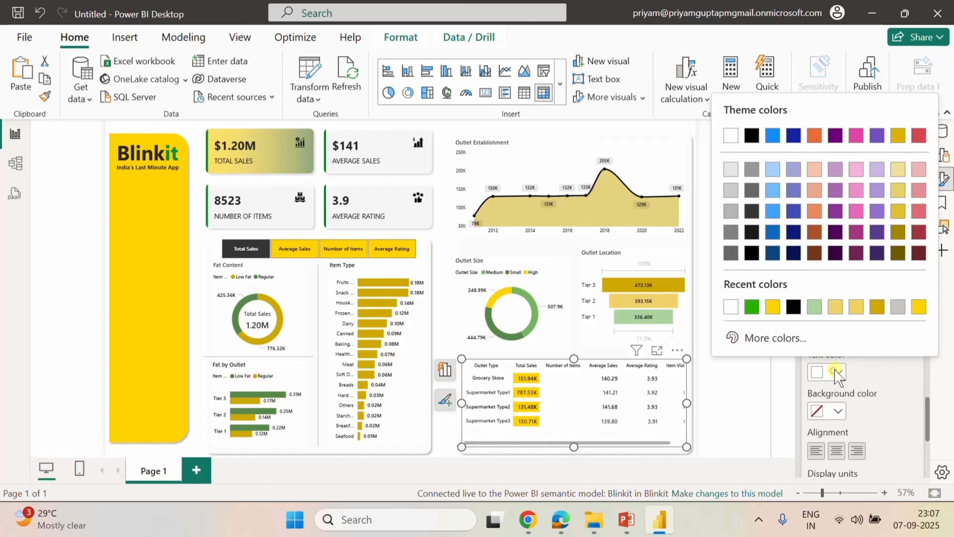
{"action": "left_click", "coordinate": [793, 306]}
Give the Number of Items column's values a green background with hex color #26B103 and center their alignment.
{"action": "left_click", "coordinate": [838, 411]}
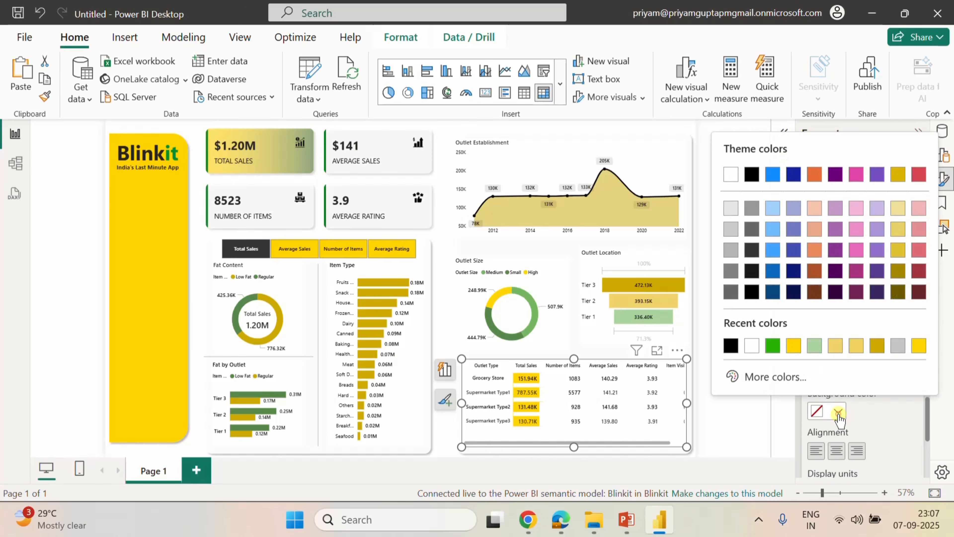
{"action": "left_click", "coordinate": [765, 377]}
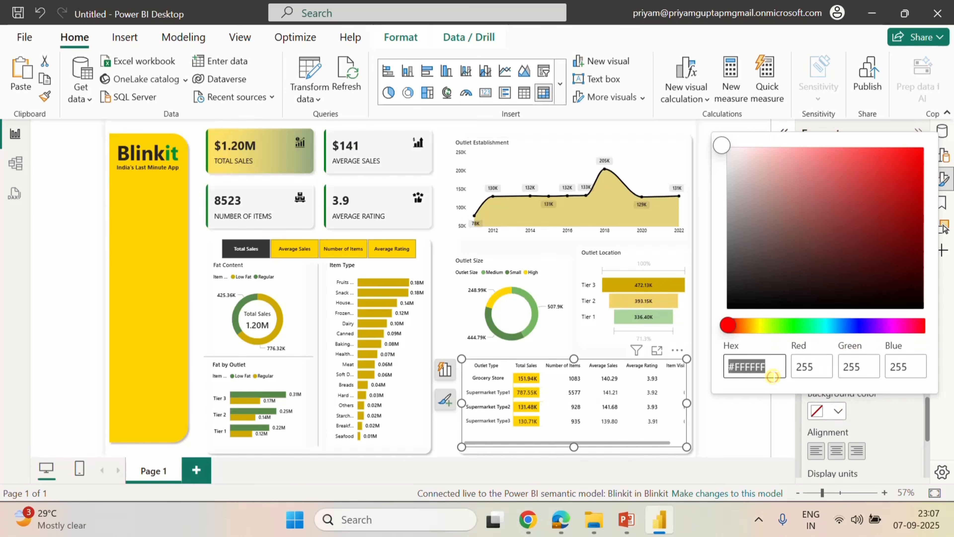
{"action": "type", "text": "26b"}
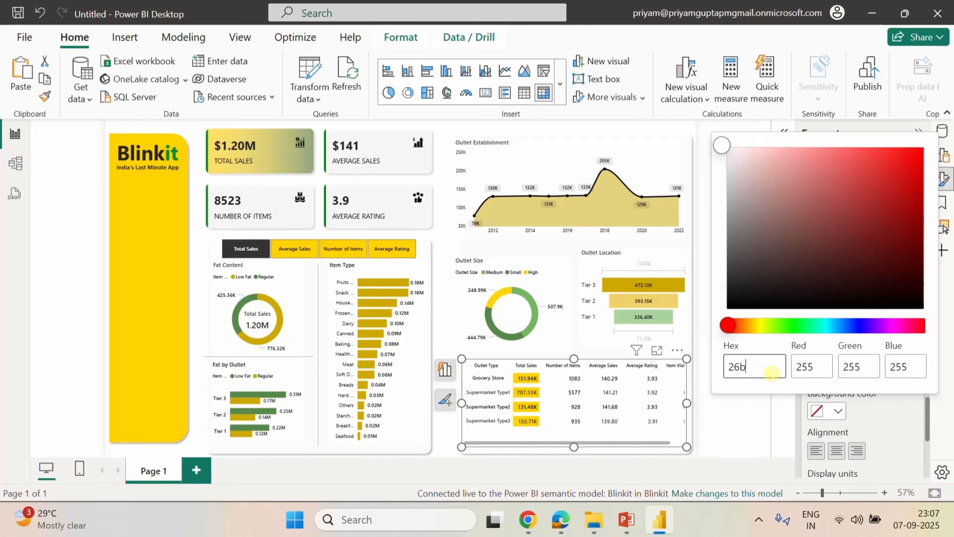
{"action": "type", "text": "103"}
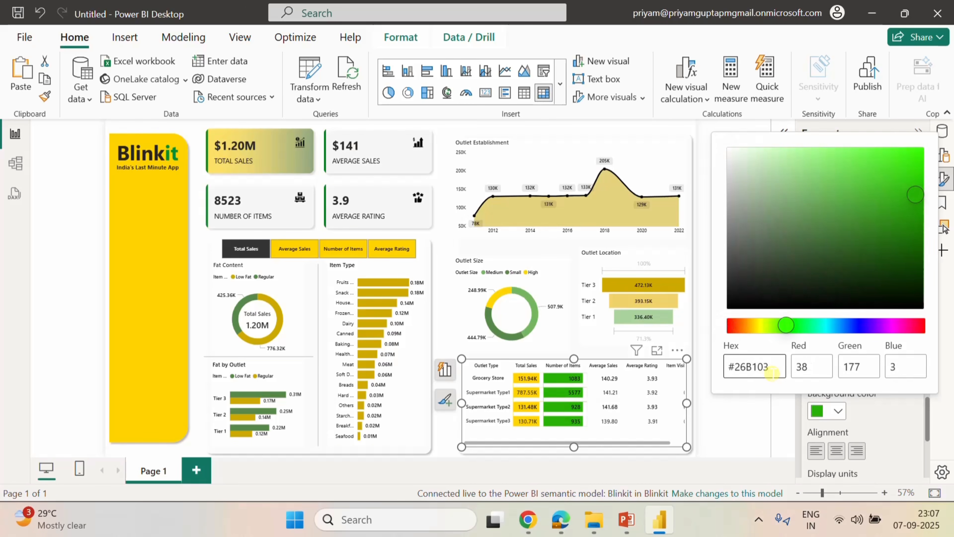
{"action": "left_click", "coordinate": [878, 424]}
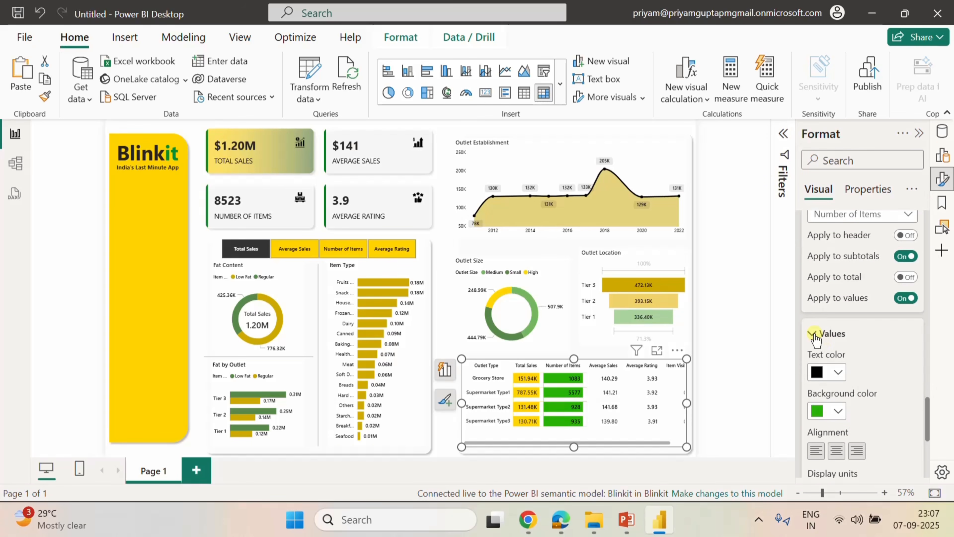
{"action": "left_click", "coordinate": [836, 450]}
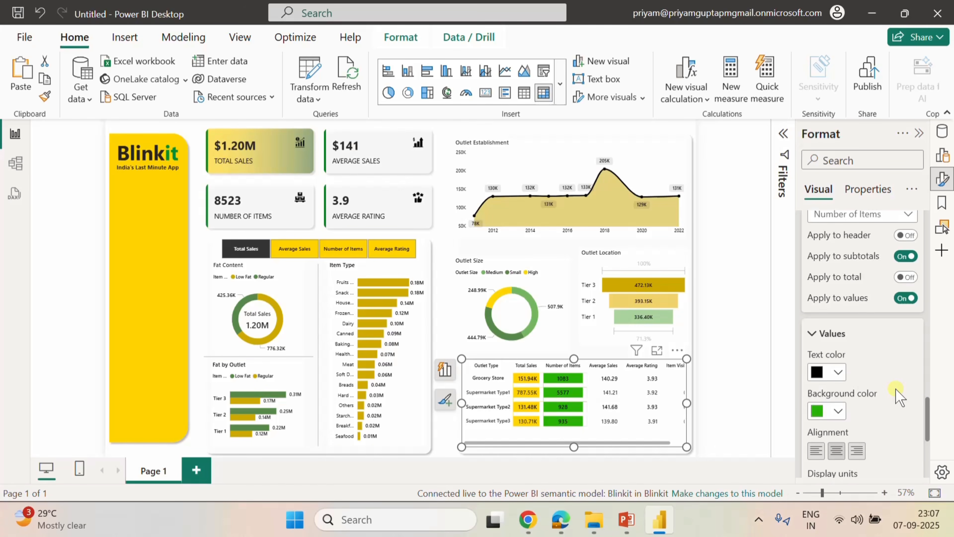
Give the values of the matrix's Average Sales column a pink background with hex color #E19490.
{"action": "scroll", "coordinate": [897, 392], "scroll_direction": "up", "scroll_amount": 2}
{"action": "left_click", "coordinate": [870, 293]}
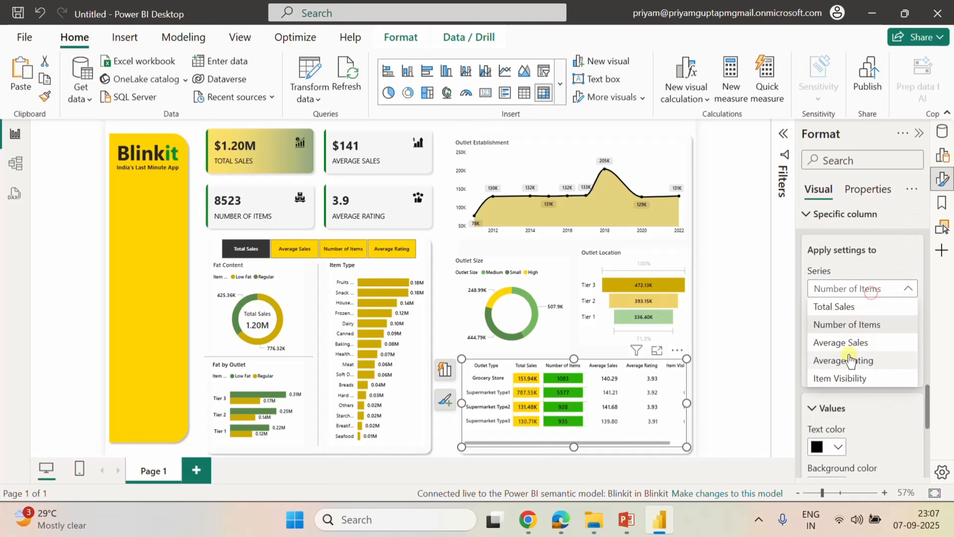
{"action": "left_click", "coordinate": [850, 345]}
{"action": "scroll", "coordinate": [858, 441], "scroll_direction": "down", "scroll_amount": 4}
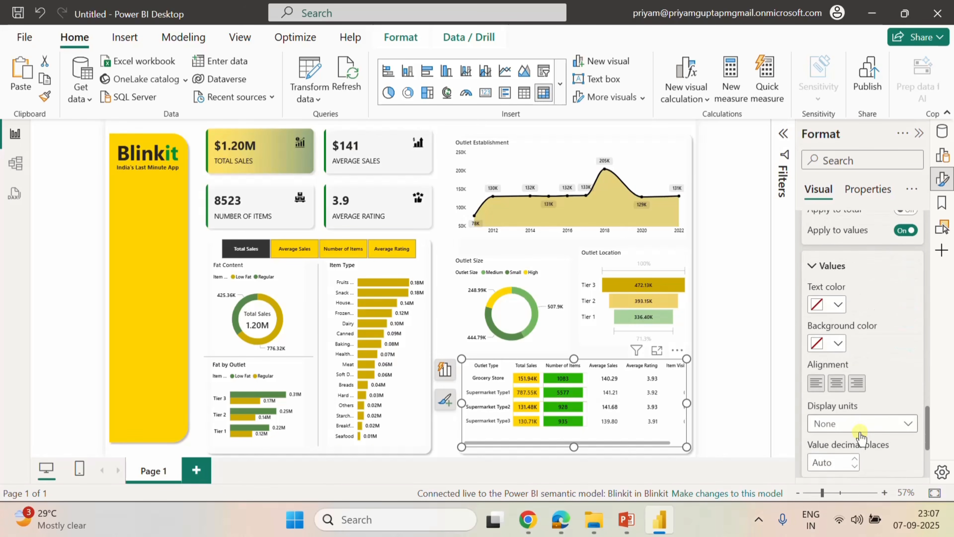
{"action": "left_click", "coordinate": [839, 337]}
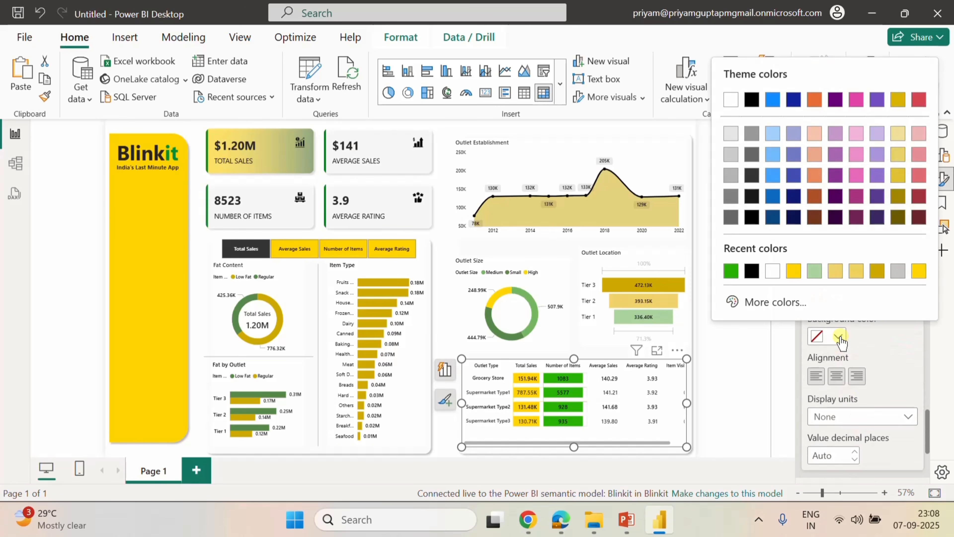
{"action": "left_click", "coordinate": [760, 303]}
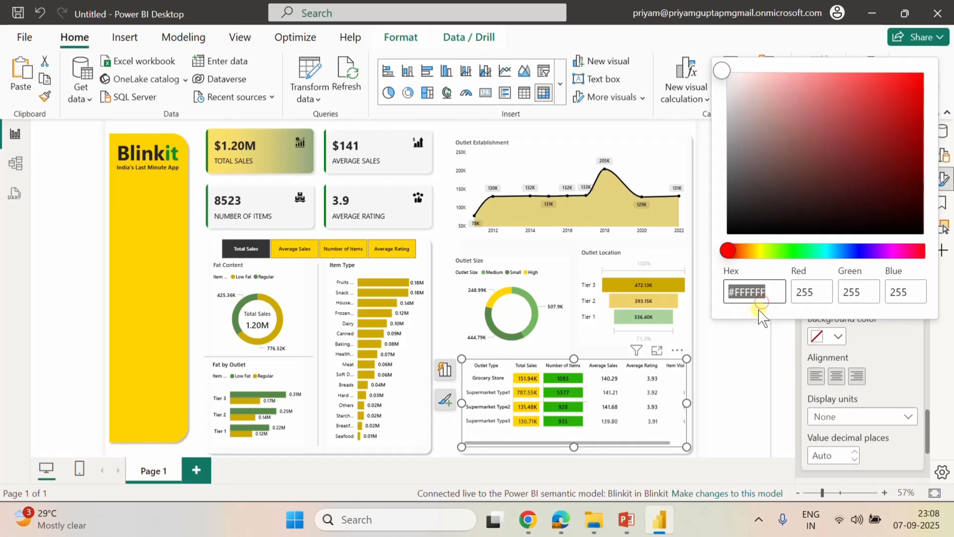
{"action": "type", "text": "e1"}
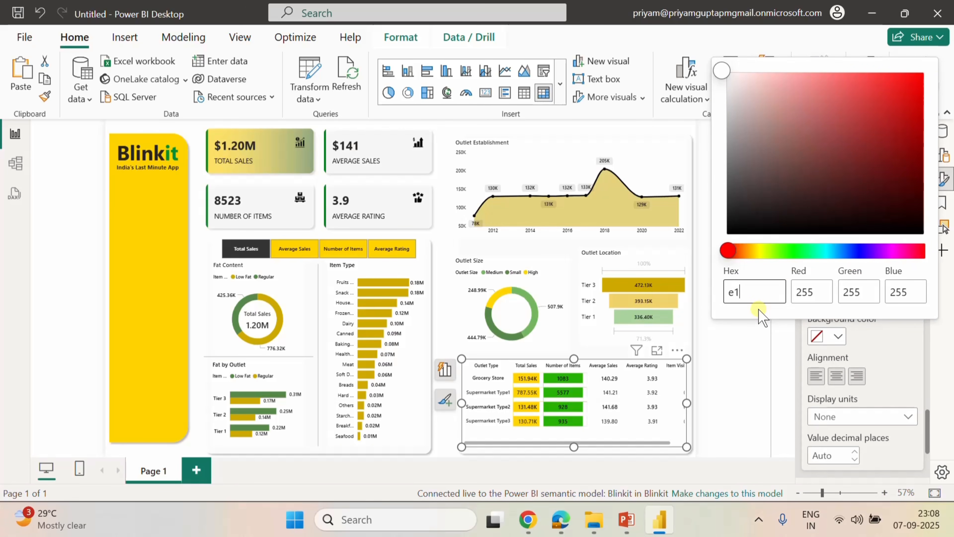
{"action": "type", "text": "9490"}
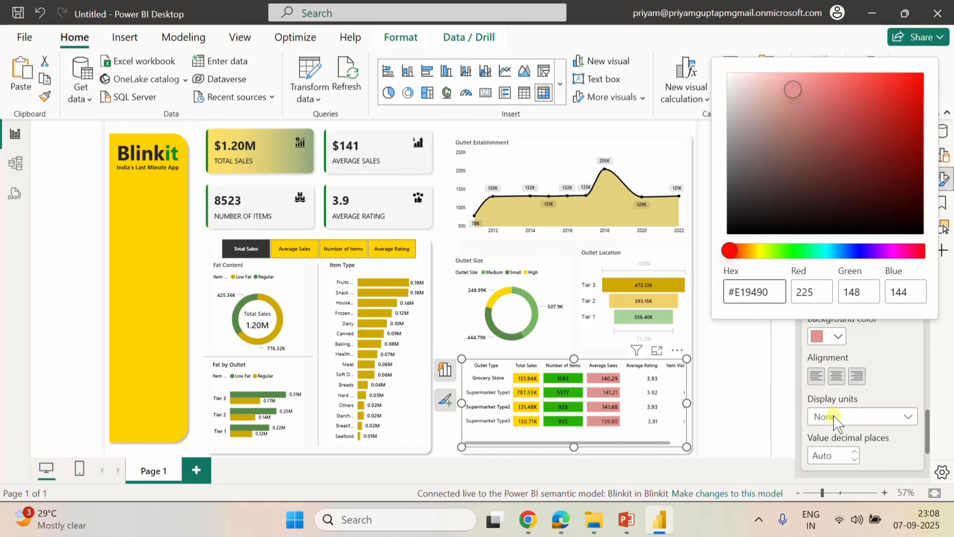
Center the Average Sales column's values and set their text color to white.
{"action": "left_click", "coordinate": [836, 377]}
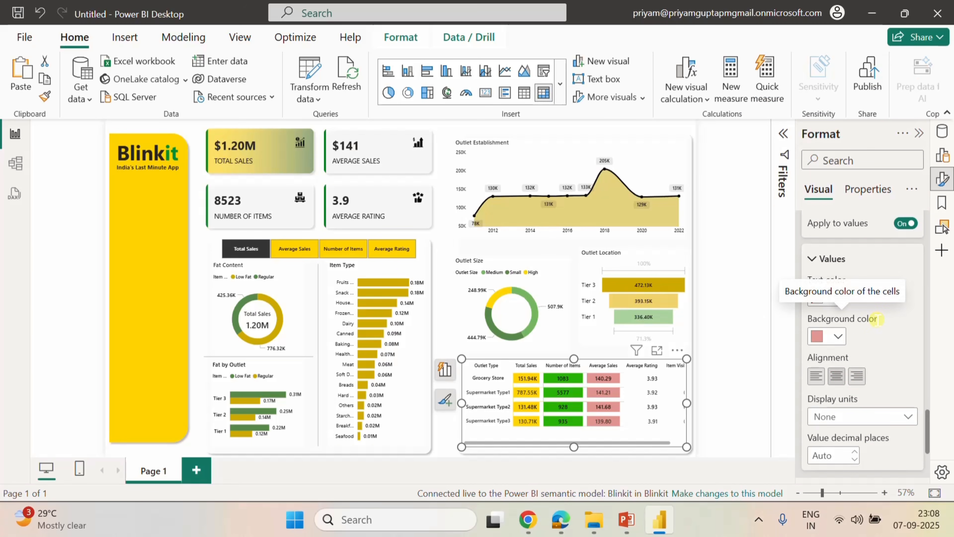
{"action": "scroll", "coordinate": [878, 320], "scroll_direction": "down", "scroll_amount": 5}
{"action": "scroll", "coordinate": [878, 331], "scroll_direction": "up", "scroll_amount": 7}
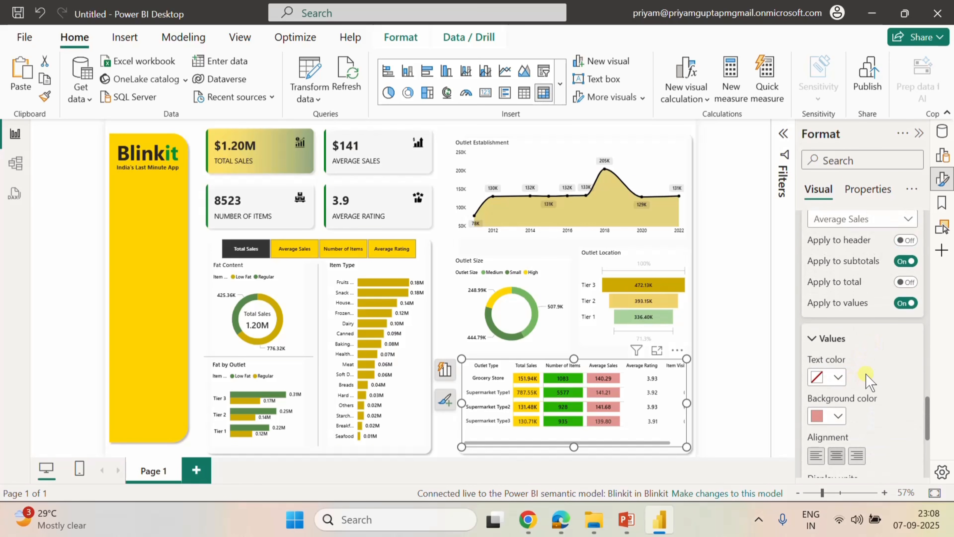
{"action": "left_click", "coordinate": [838, 377]}
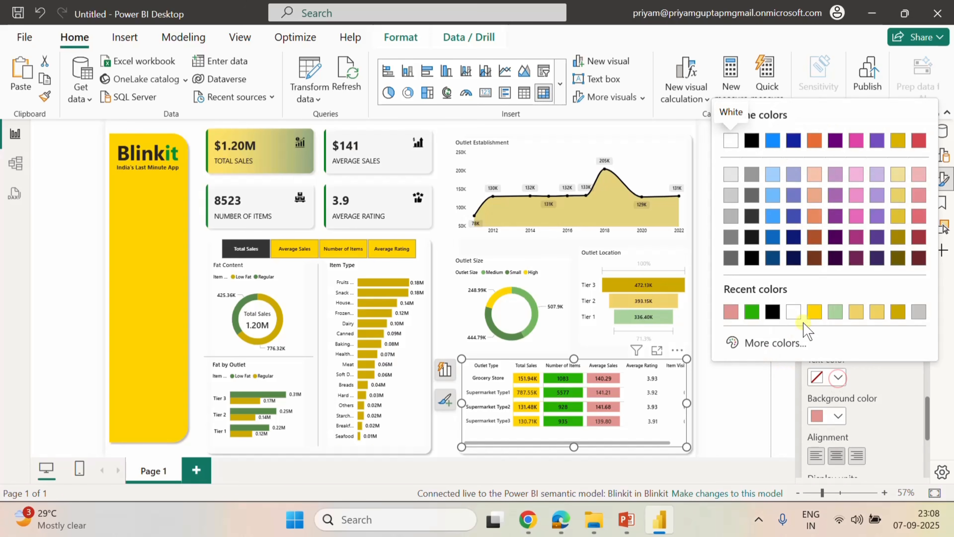
{"action": "left_click", "coordinate": [793, 312]}
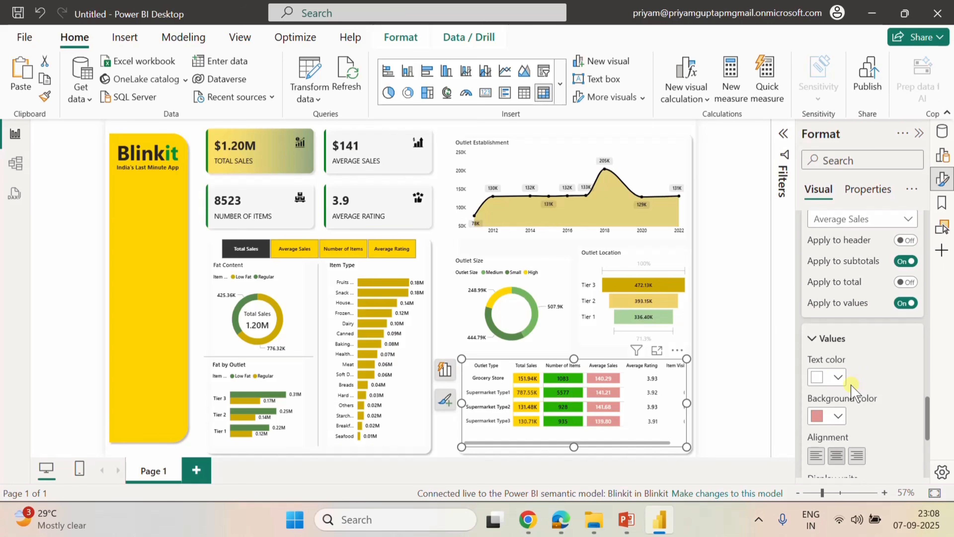
Give the values of the matrix's Average Rating column a blue background with hex color #5583AA.
{"action": "scroll", "coordinate": [883, 293], "scroll_direction": "up", "scroll_amount": 2}
{"action": "left_click", "coordinate": [875, 293]}
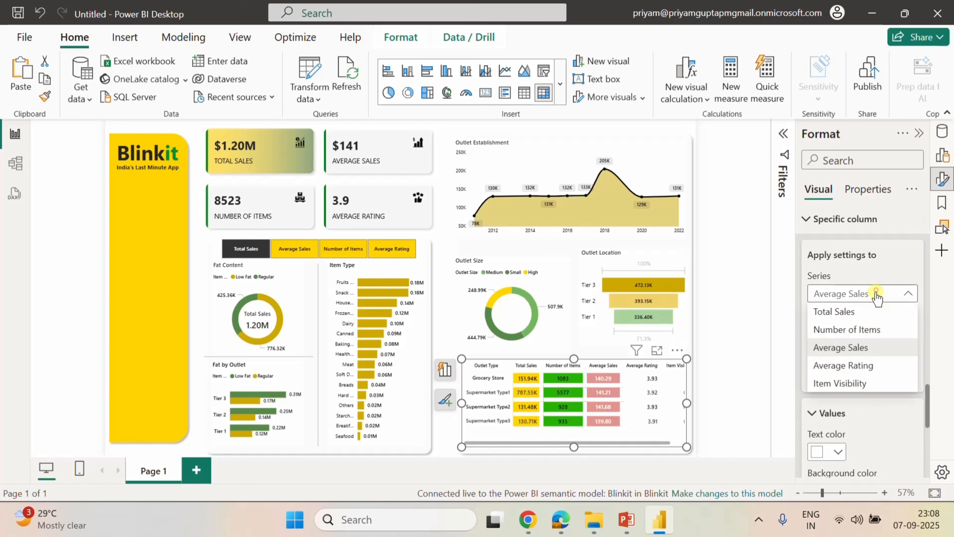
{"action": "left_click", "coordinate": [851, 370]}
{"action": "scroll", "coordinate": [853, 357], "scroll_direction": "down", "scroll_amount": 3}
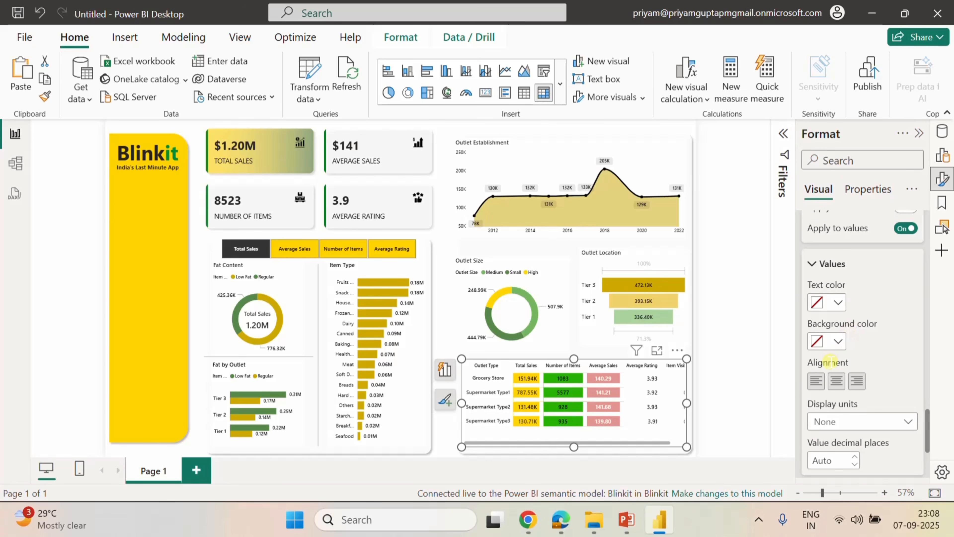
{"action": "left_click", "coordinate": [838, 342]}
{"action": "left_click", "coordinate": [768, 316]}
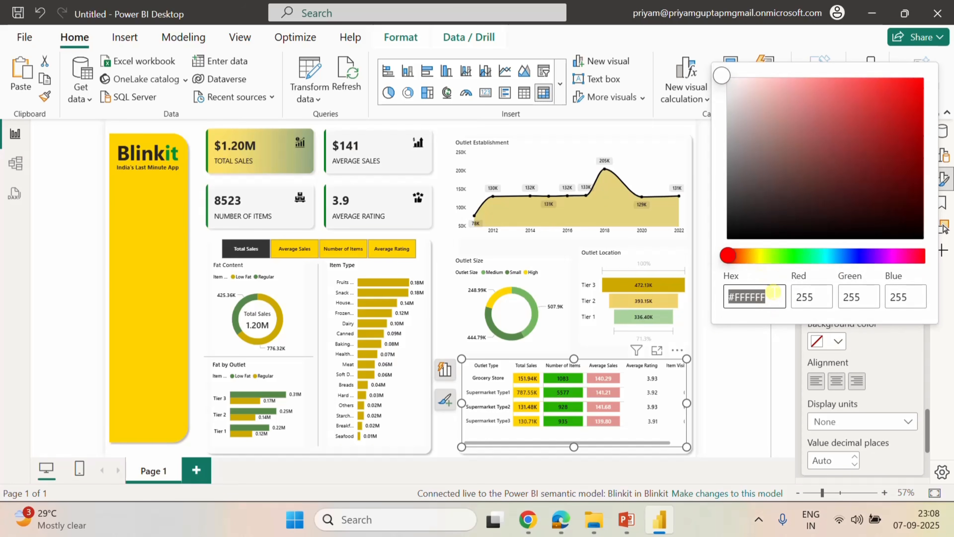
{"action": "type", "text": "55"}
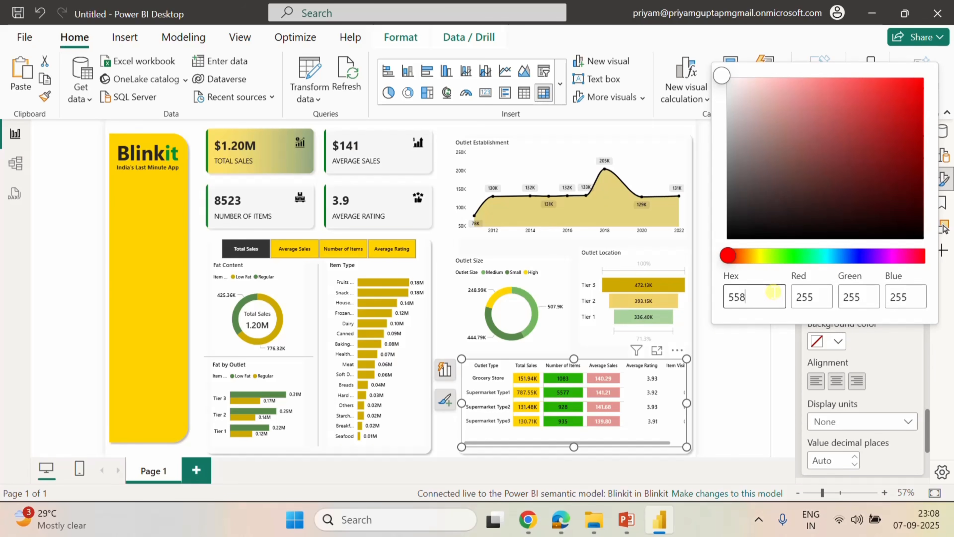
{"action": "type", "text": "83AA"}
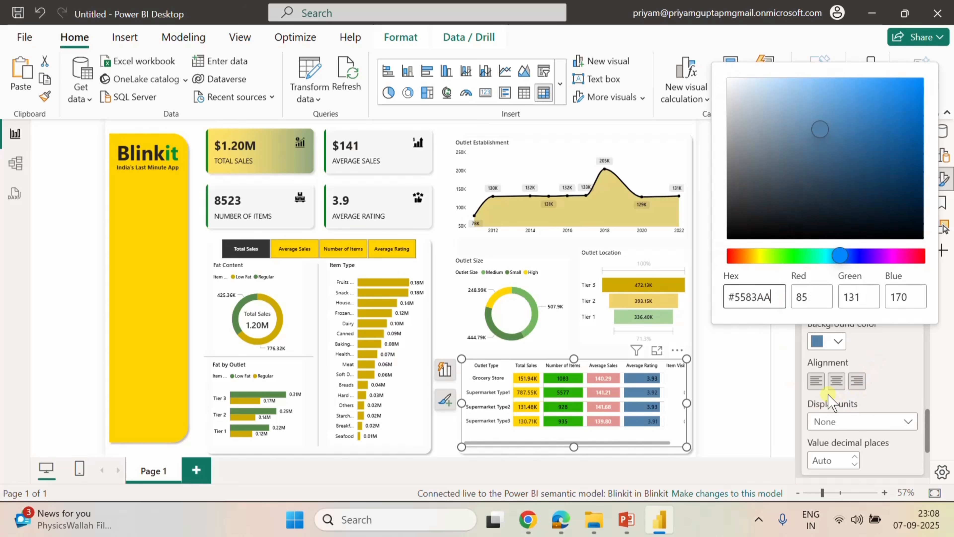
Center the Average Rating column's values and set their text color to white.
{"action": "left_click", "coordinate": [834, 382]}
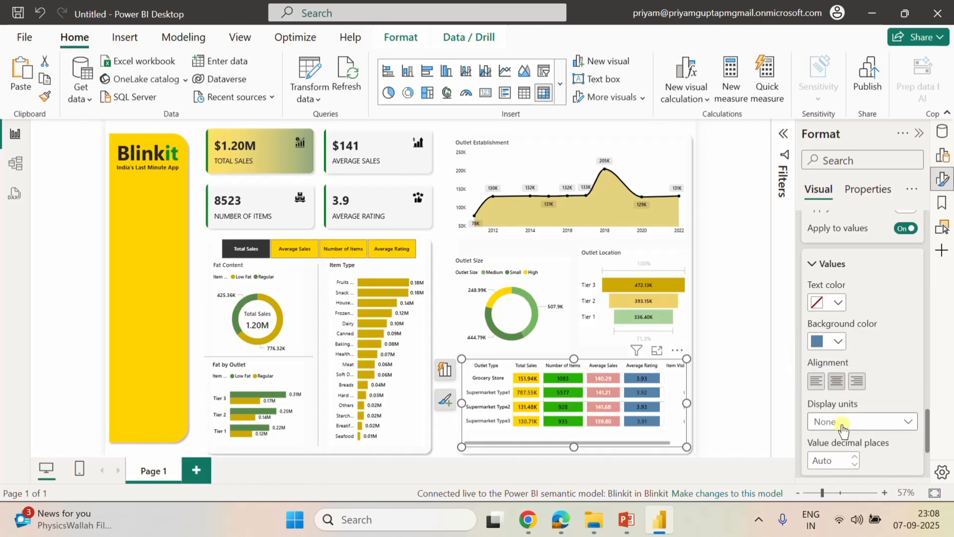
{"action": "left_click", "coordinate": [838, 302]}
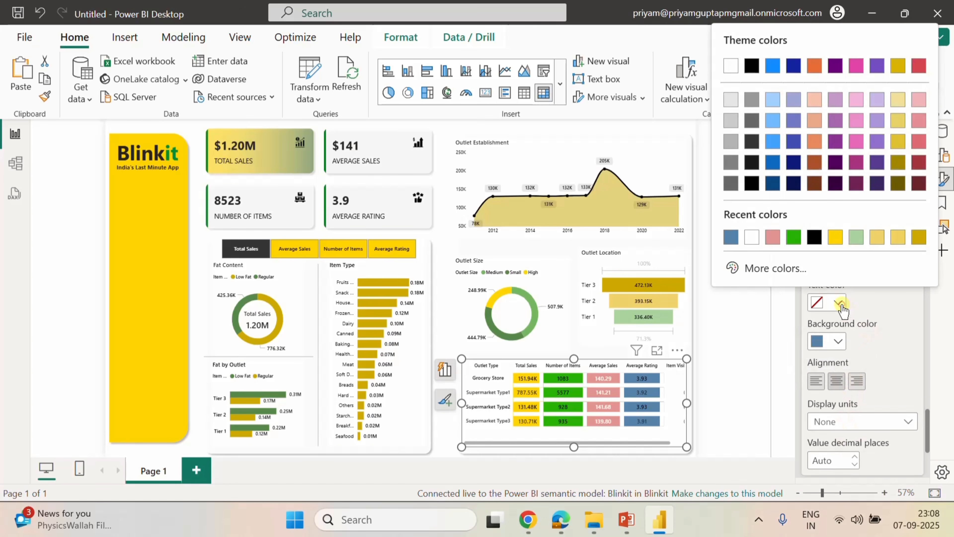
{"action": "left_click", "coordinate": [752, 237]}
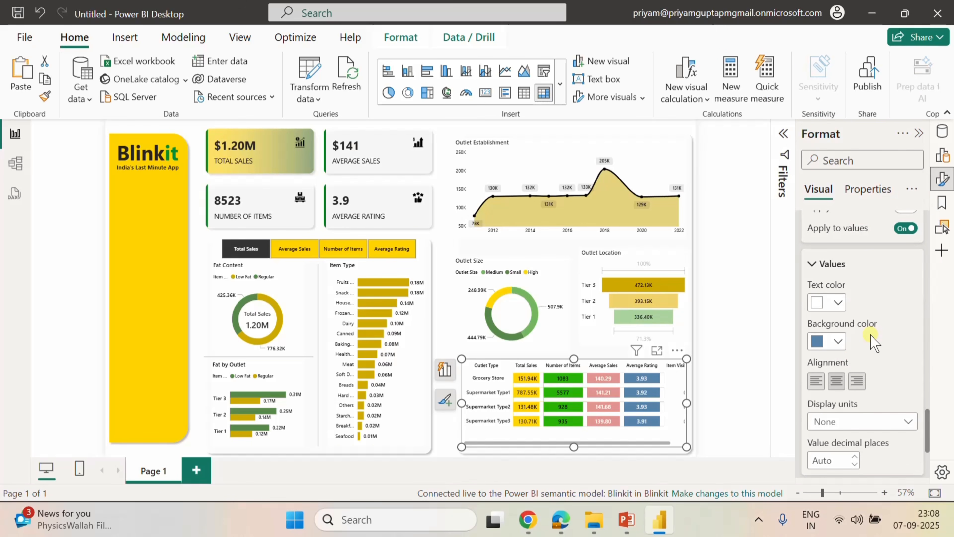
Give the values of the matrix's Item Visibility column a yellow background with hex color #F0D36B.
{"action": "scroll", "coordinate": [872, 340], "scroll_direction": "up", "scroll_amount": 3}
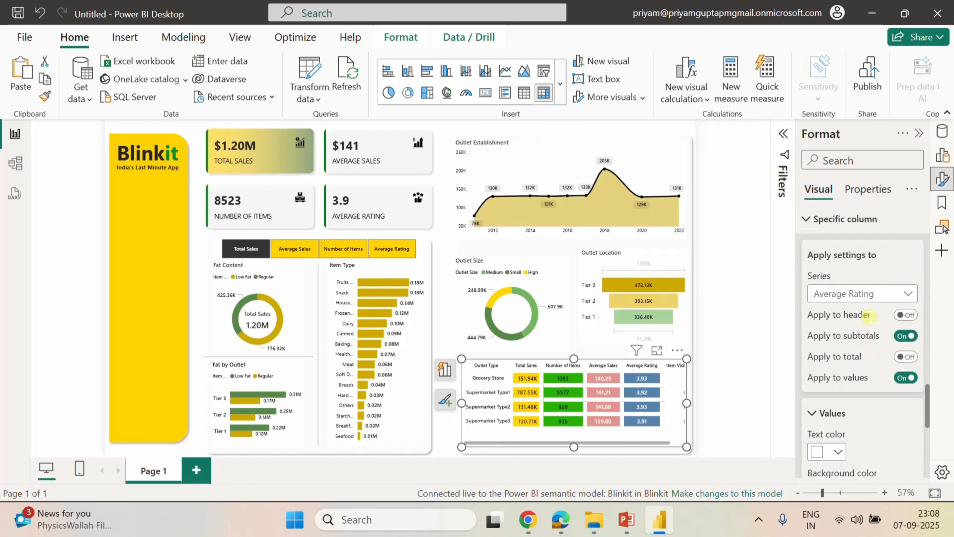
{"action": "left_click", "coordinate": [872, 294]}
{"action": "left_click", "coordinate": [843, 366]}
{"action": "scroll", "coordinate": [851, 376], "scroll_direction": "down", "scroll_amount": 5}
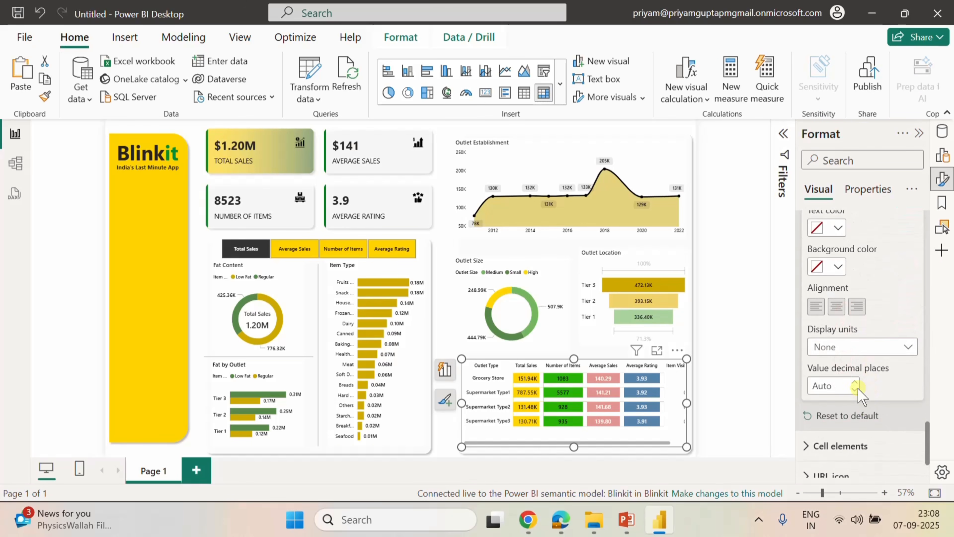
{"action": "left_click", "coordinate": [838, 268]}
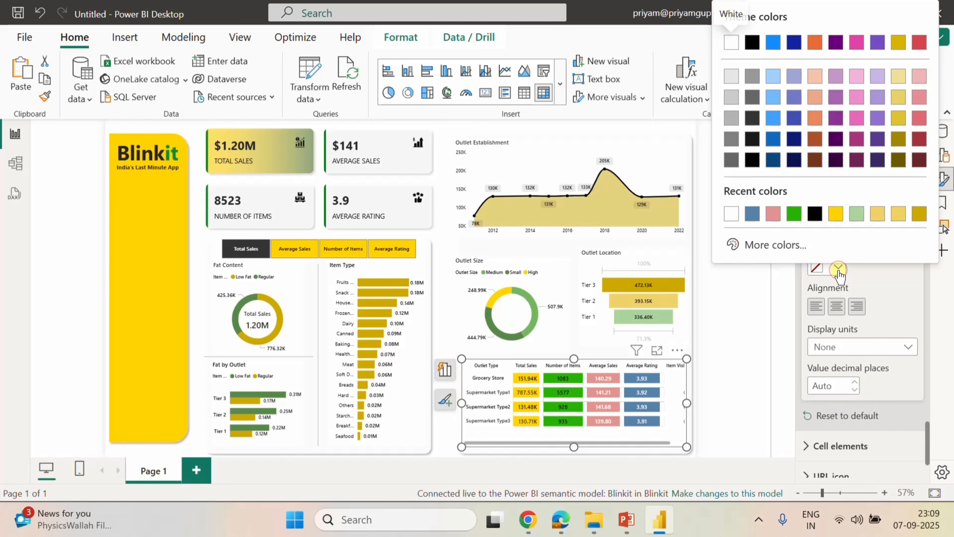
{"action": "left_click", "coordinate": [788, 249]}
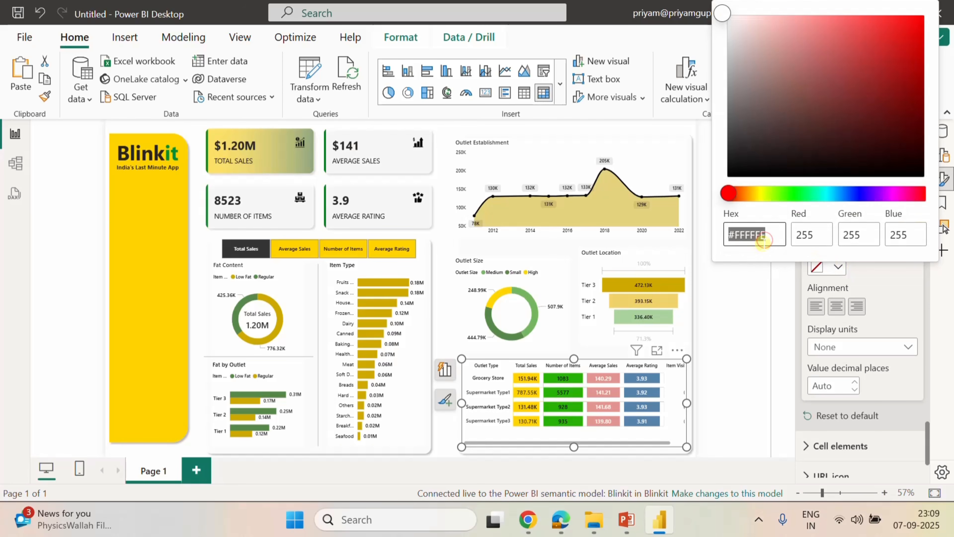
{"action": "type", "text": "f0d3"}
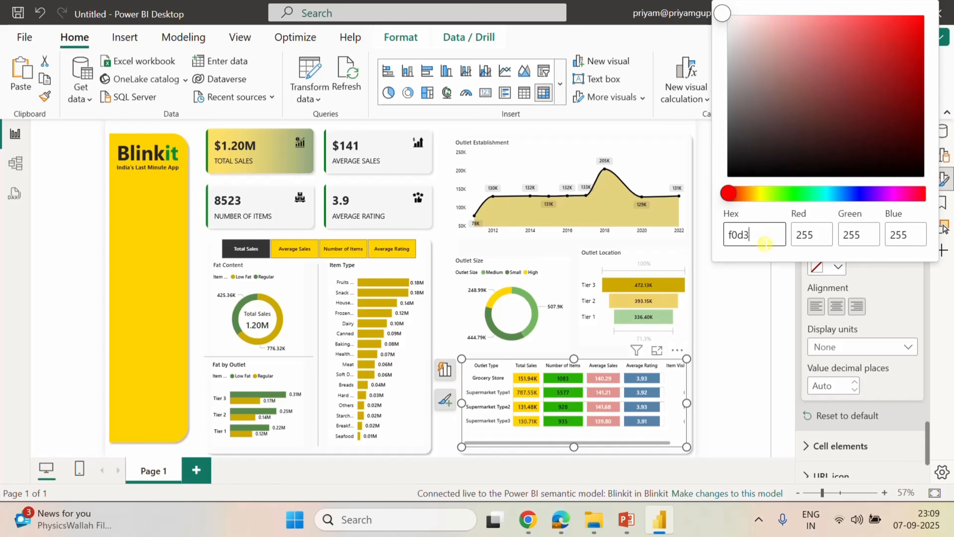
{"action": "type", "text": "6b"}
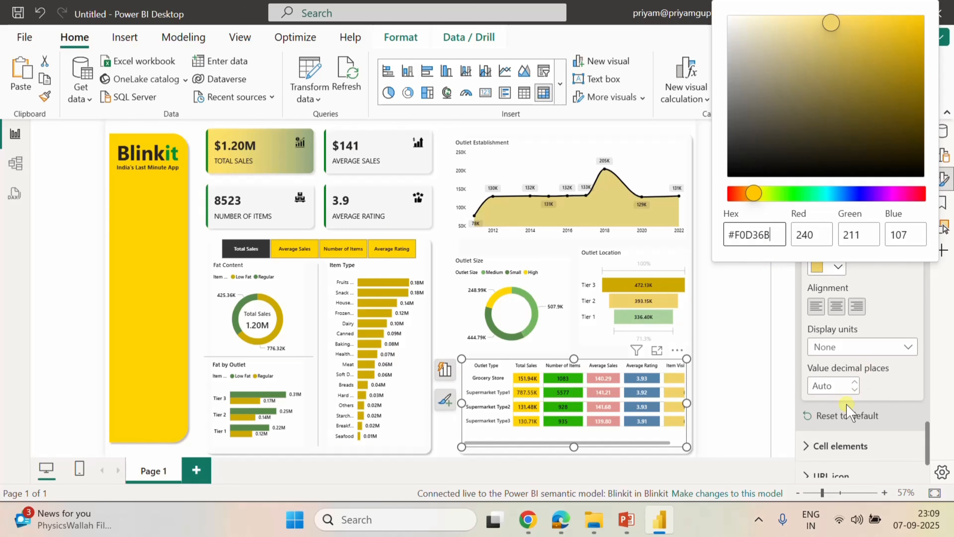
Center the Item Visibility column's values and close the formatting settings.
{"action": "left_click", "coordinate": [835, 306]}
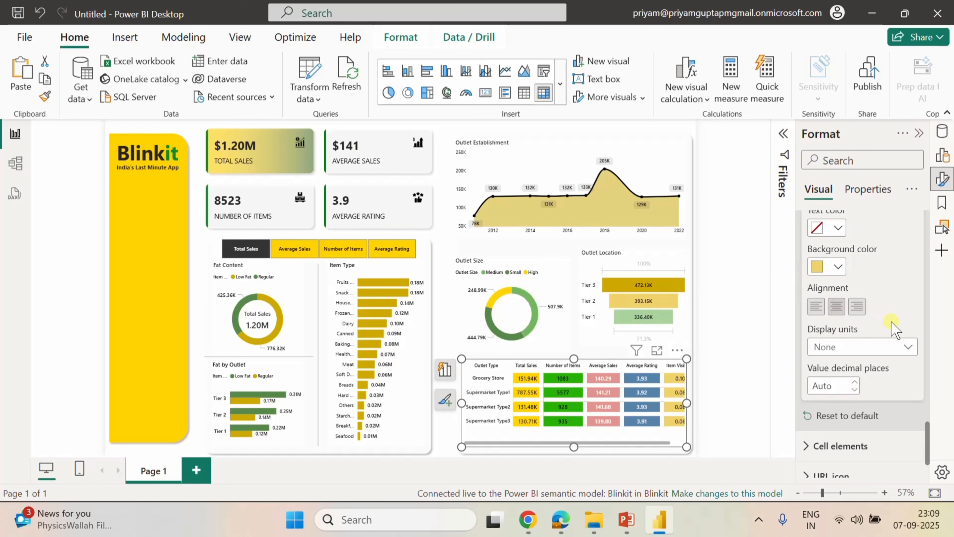
{"action": "scroll", "coordinate": [896, 331], "scroll_direction": "down", "scroll_amount": 3}
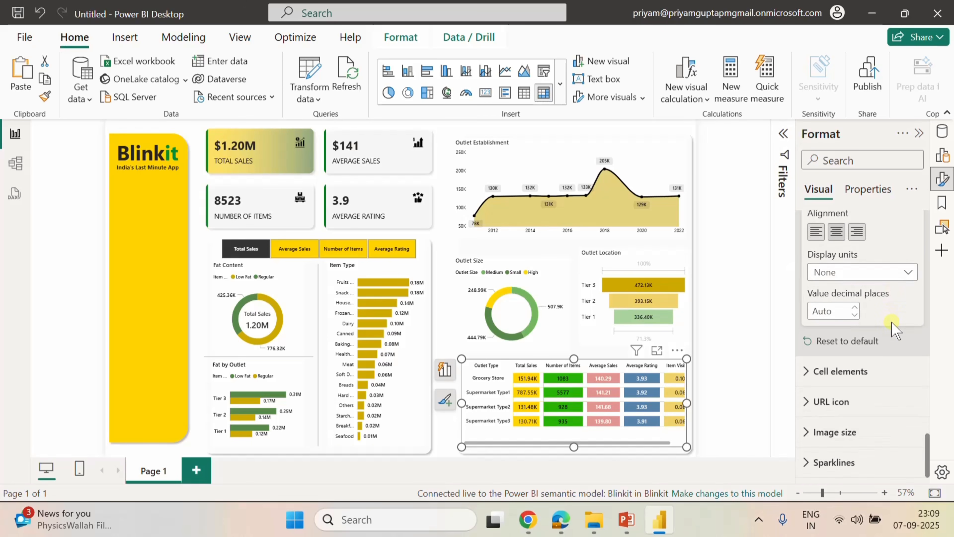
{"action": "scroll", "coordinate": [892, 376], "scroll_direction": "up", "scroll_amount": 10}
{"action": "scroll", "coordinate": [895, 376], "scroll_direction": "up", "scroll_amount": 5}
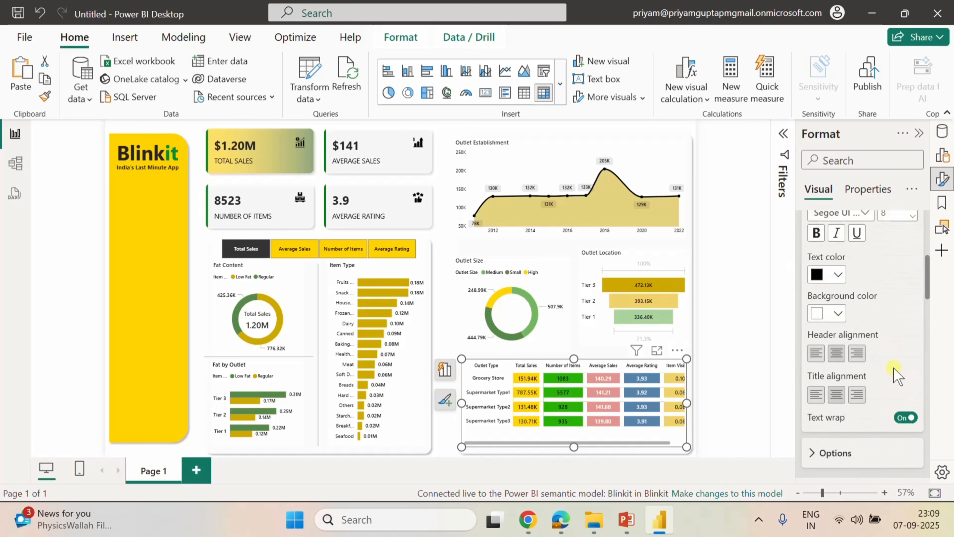
{"action": "left_click", "coordinate": [918, 134]}
{"action": "left_click", "coordinate": [785, 358]}
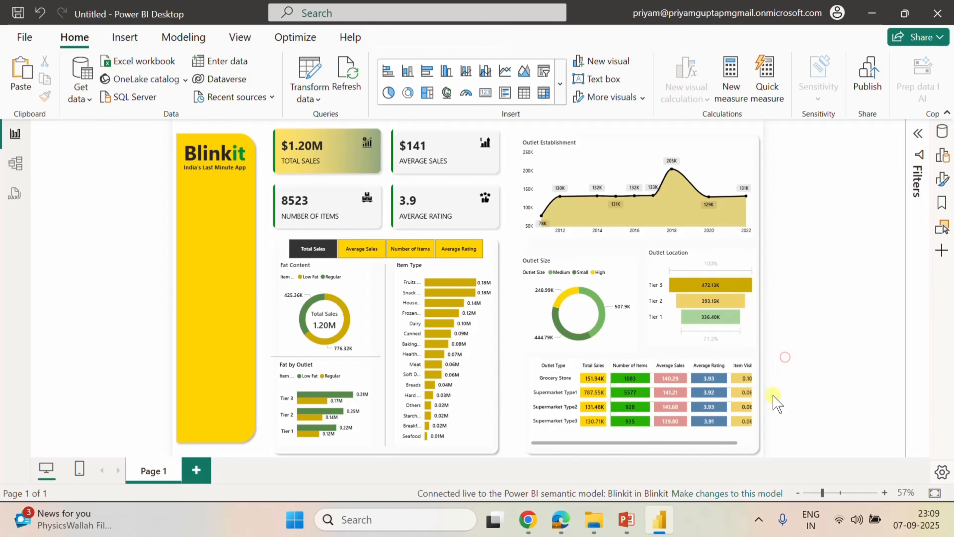
Widen the outlet type matrix on both sides so that the Item Visibility column fits inside it.
{"action": "left_click", "coordinate": [529, 370]}
{"action": "left_click", "coordinate": [534, 394]}
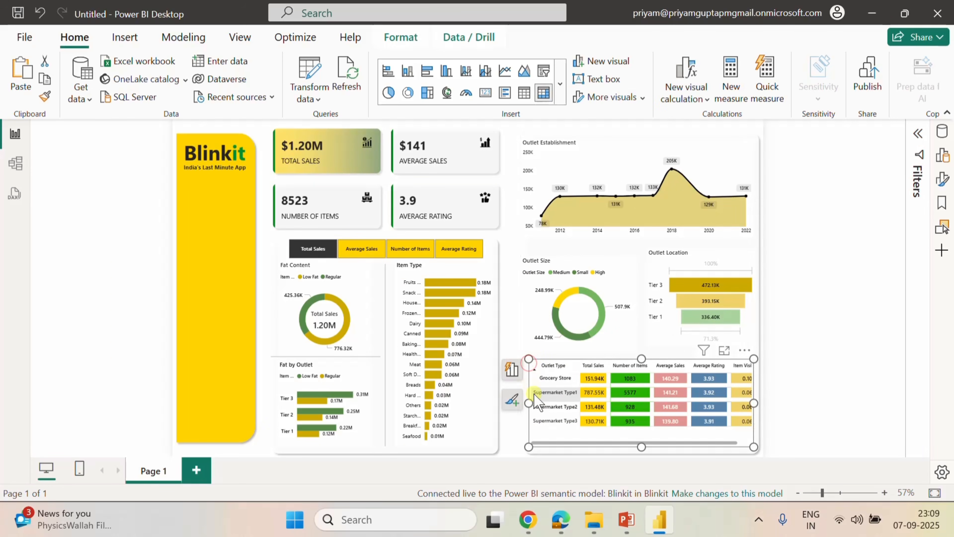
{"action": "left_click_drag", "start_coordinate": [528, 403], "coordinate": [520, 402]}
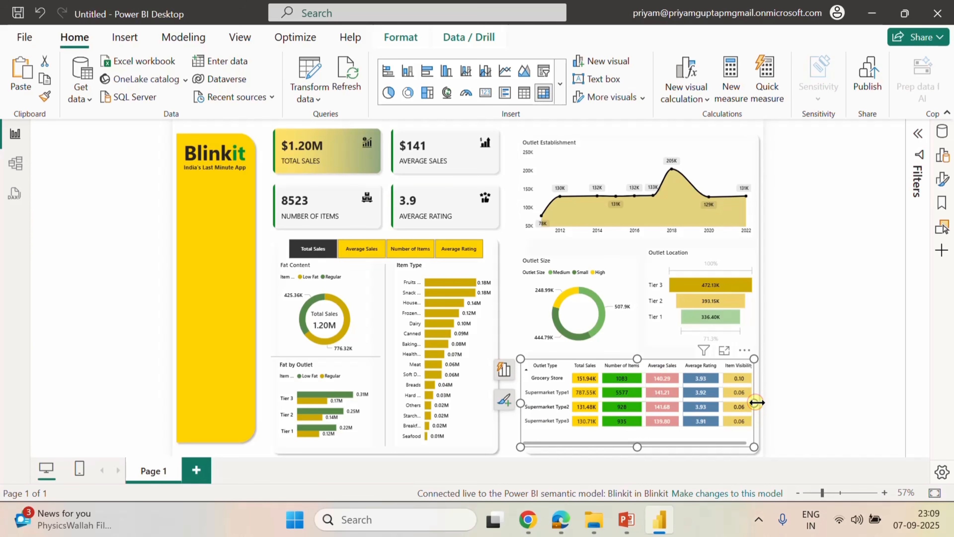
{"action": "left_click_drag", "start_coordinate": [755, 402], "coordinate": [764, 410]}
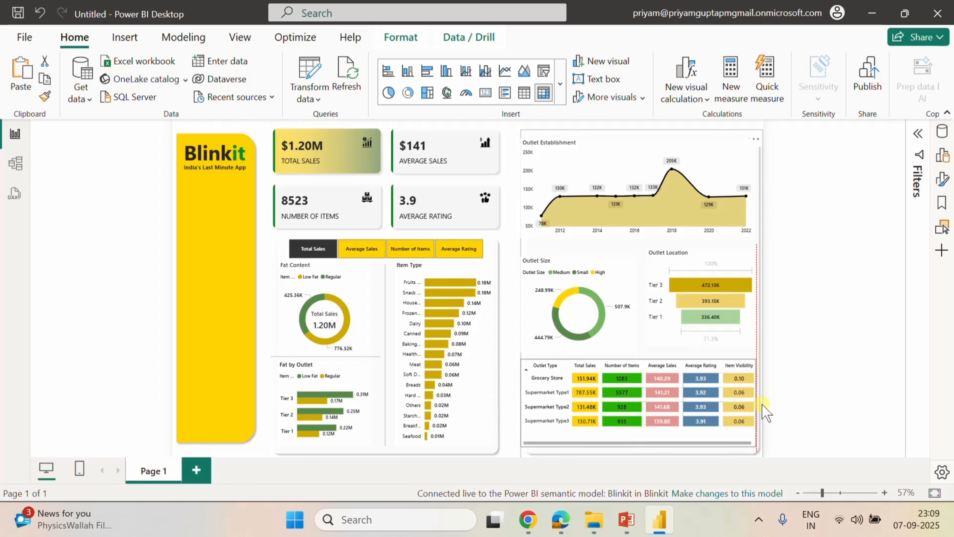
{"action": "left_click", "coordinate": [816, 389]}
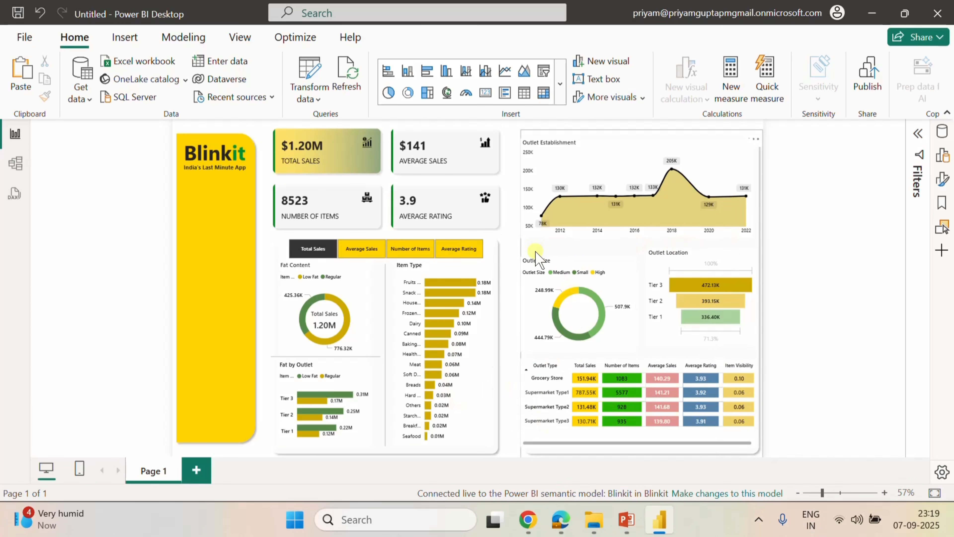
Copy the horizontal divider under the Fat Content chart, place it below the Outlet Establishment chart and stretch it across that card.
{"action": "left_click", "coordinate": [344, 355]}
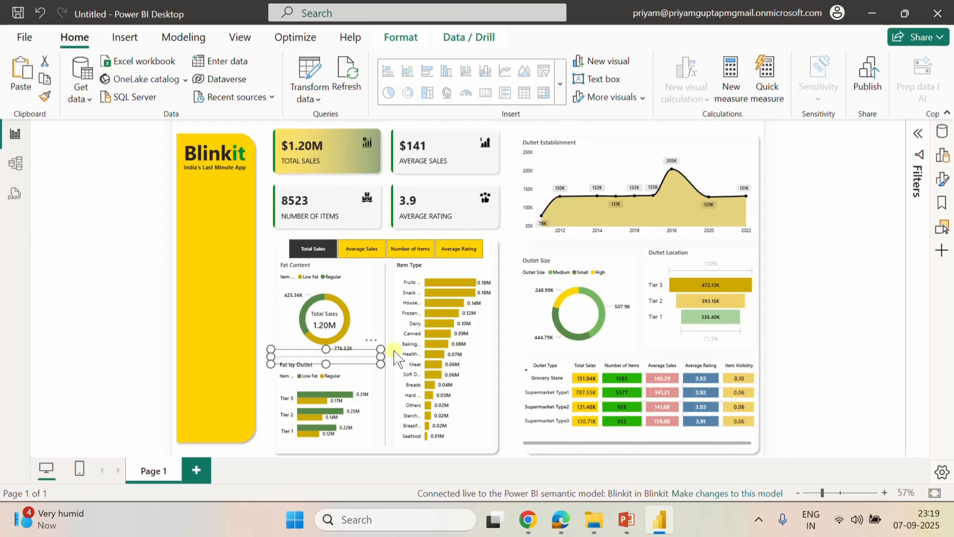
{"action": "left_click", "coordinate": [764, 267]}
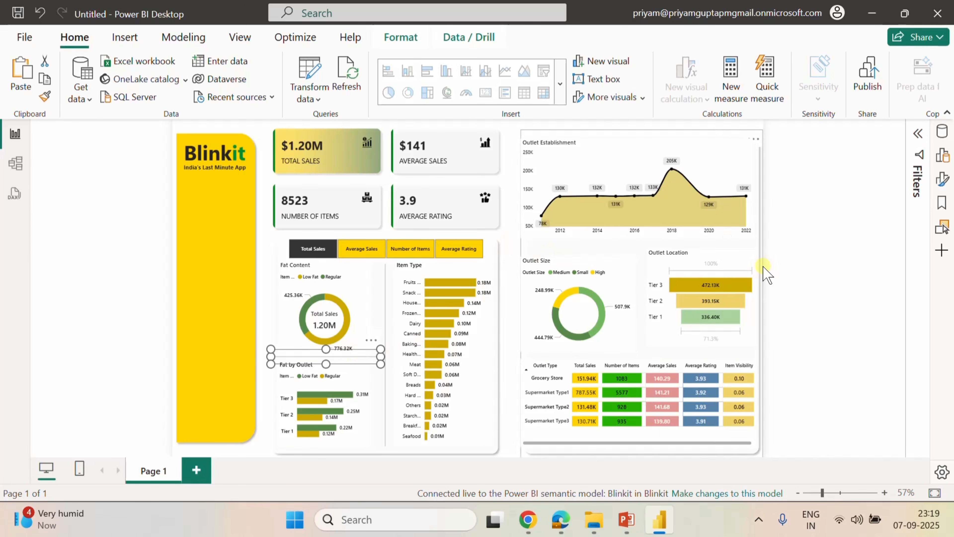
{"action": "left_click", "coordinate": [784, 422]}
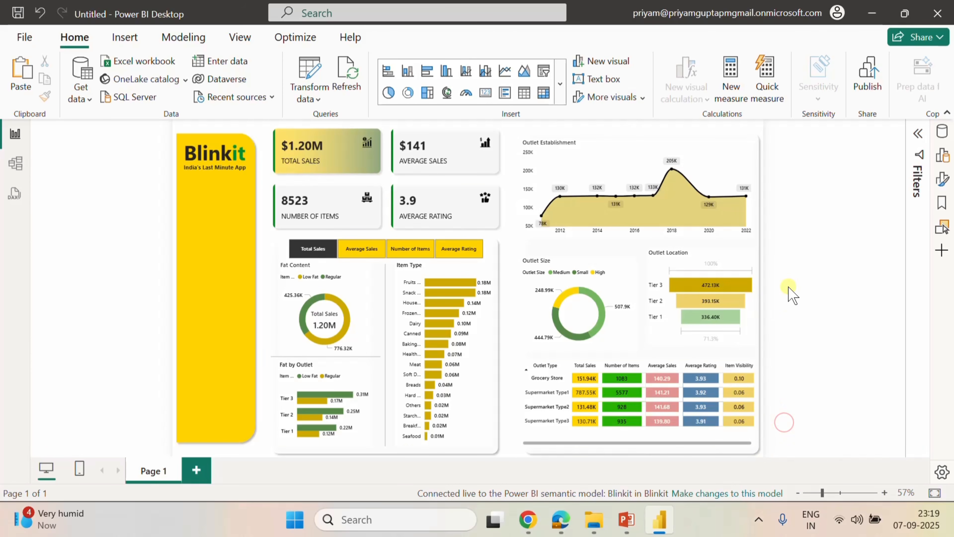
{"action": "key", "text": "ctrl+v"}
{"action": "left_click_drag", "start_coordinate": [360, 361], "coordinate": [759, 244]}
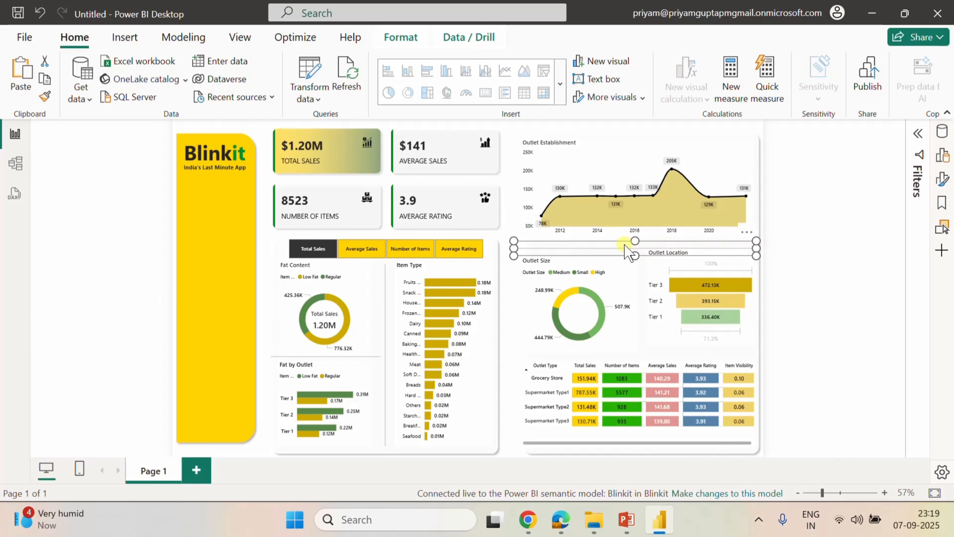
{"action": "left_click_drag", "start_coordinate": [625, 244], "coordinate": [626, 243]}
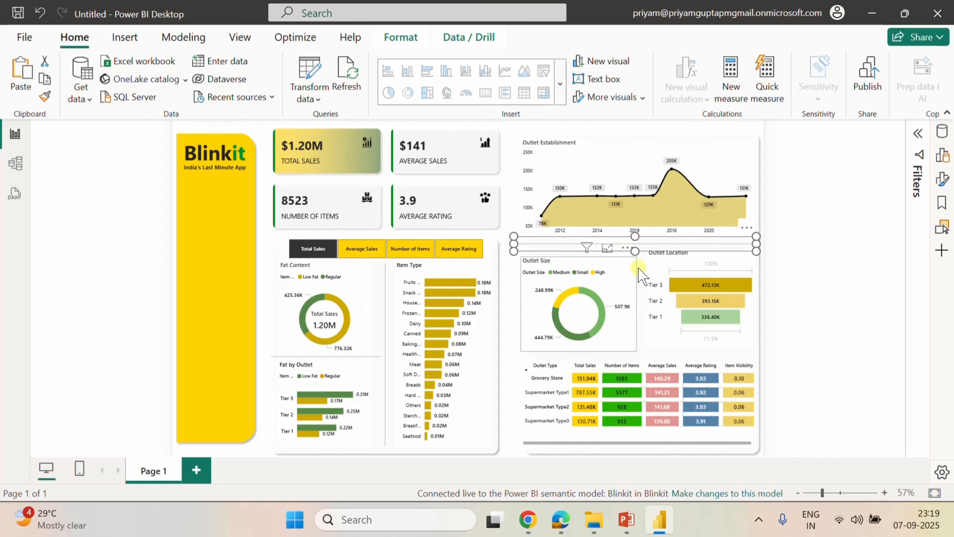
{"action": "left_click", "coordinate": [821, 280]}
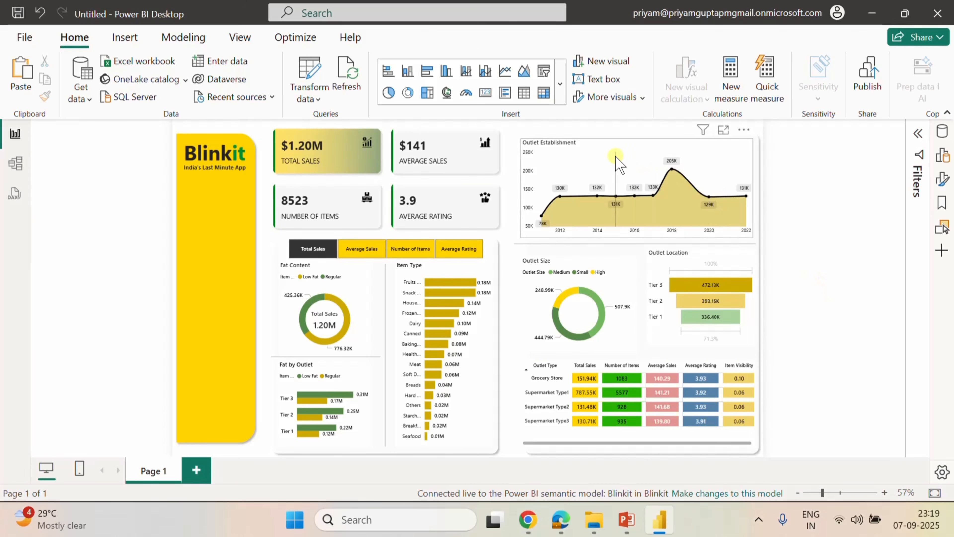
Shorten the left end of the divider below the Outlet Establishment chart so that it stays inside the card.
{"action": "left_click", "coordinate": [515, 246]}
{"action": "left_click_drag", "start_coordinate": [513, 244], "coordinate": [531, 244]}
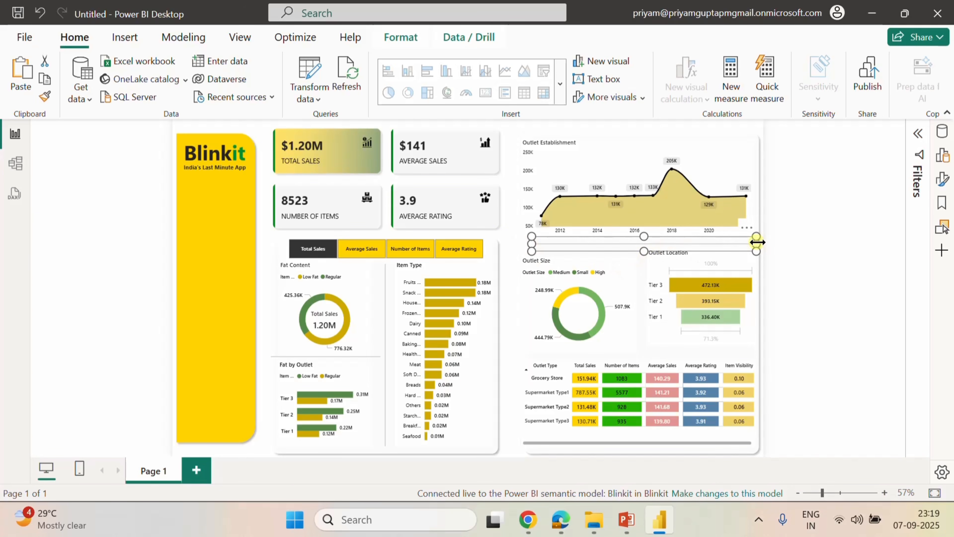
{"action": "left_click", "coordinate": [831, 267]}
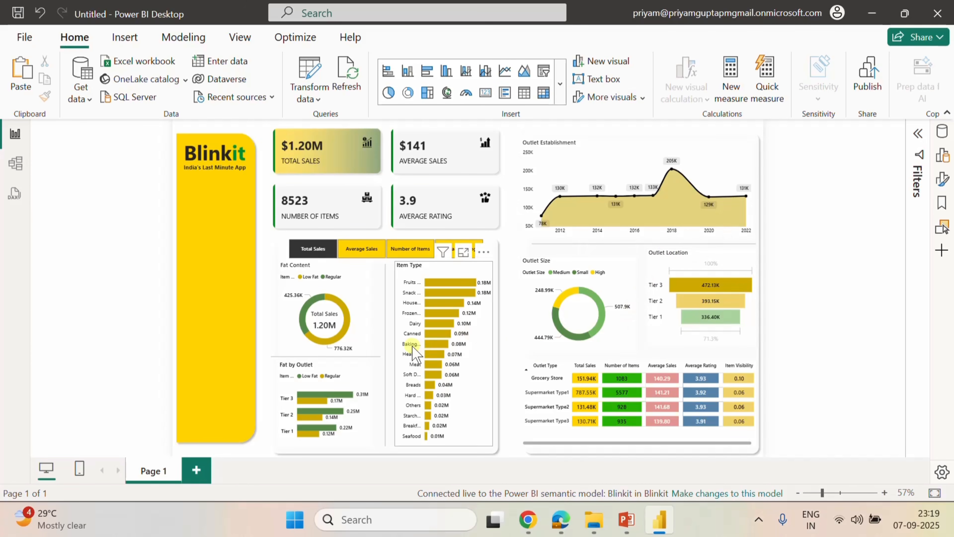
Copy the vertical divider beside the Item Type chart, place it between the Outlet Size and Outlet Location charts, and shorten it to their height.
{"action": "left_click", "coordinate": [385, 319]}
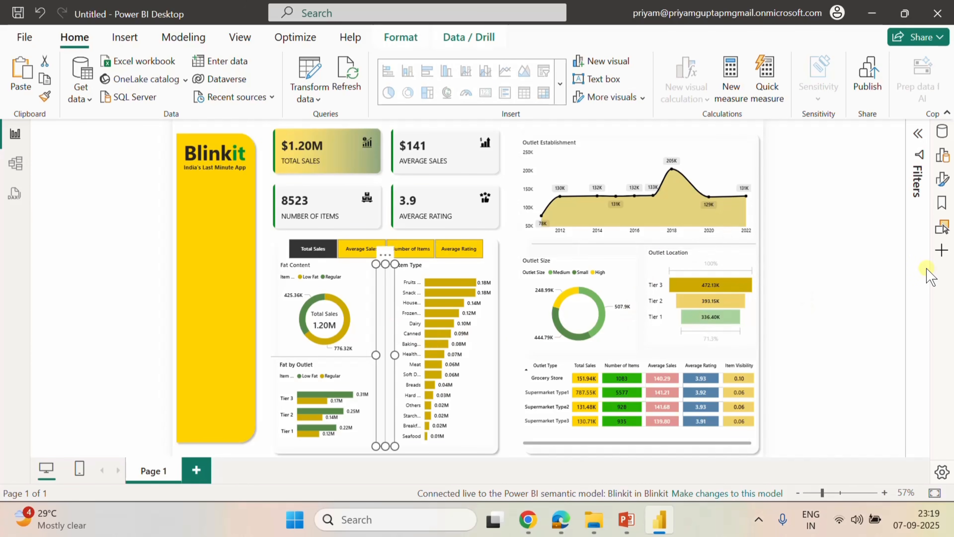
{"action": "left_click", "coordinate": [884, 271]}
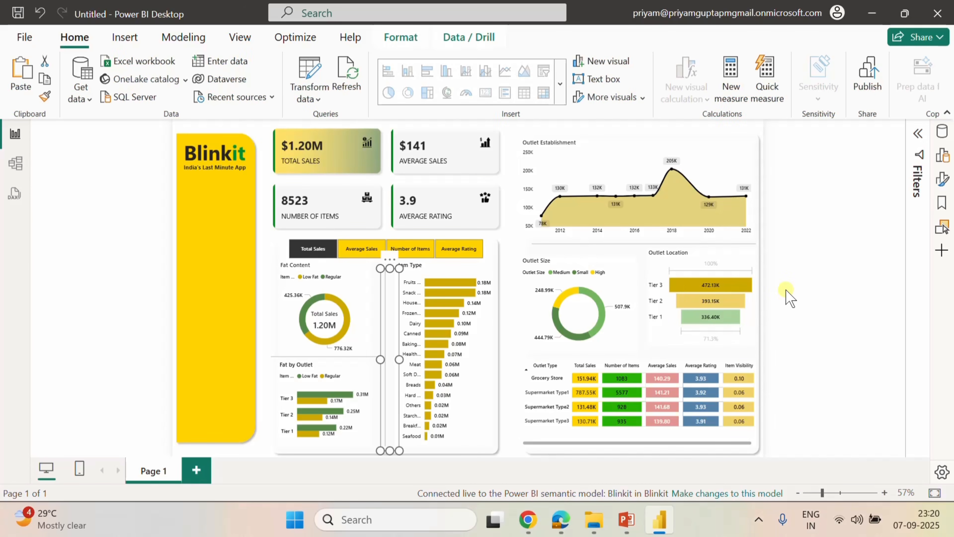
{"action": "left_click_drag", "start_coordinate": [394, 317], "coordinate": [654, 303]}
{"action": "left_click_drag", "start_coordinate": [636, 427], "coordinate": [637, 349]}
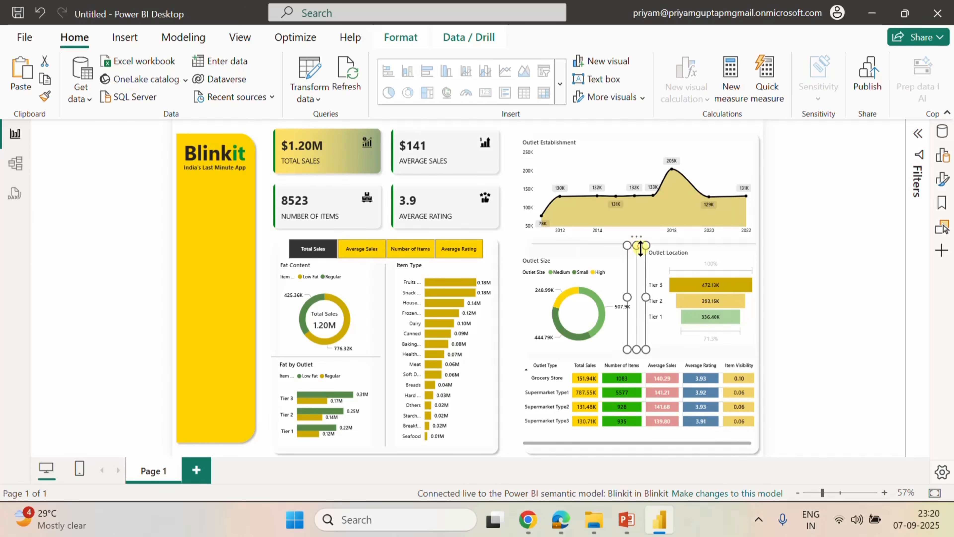
{"action": "left_click_drag", "start_coordinate": [640, 246], "coordinate": [641, 250]}
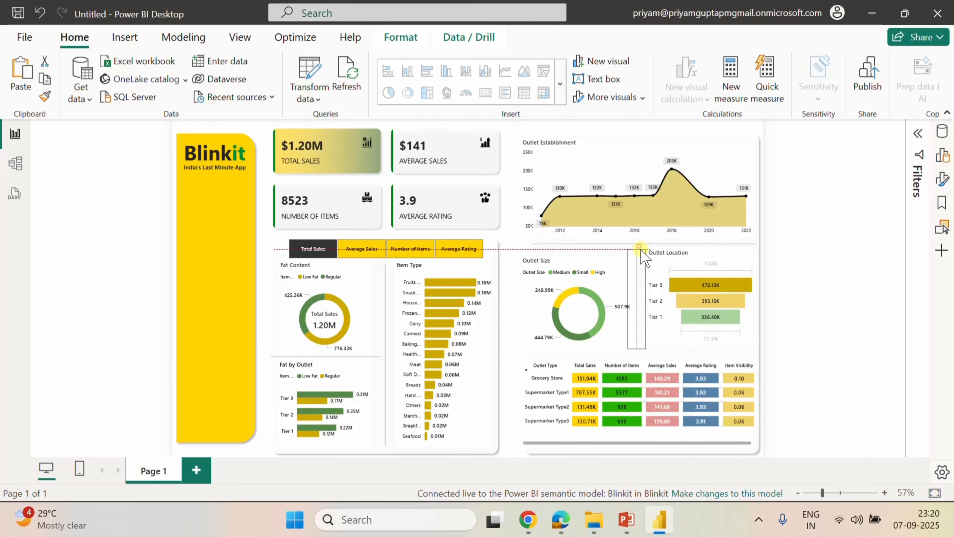
{"action": "left_click", "coordinate": [817, 322]}
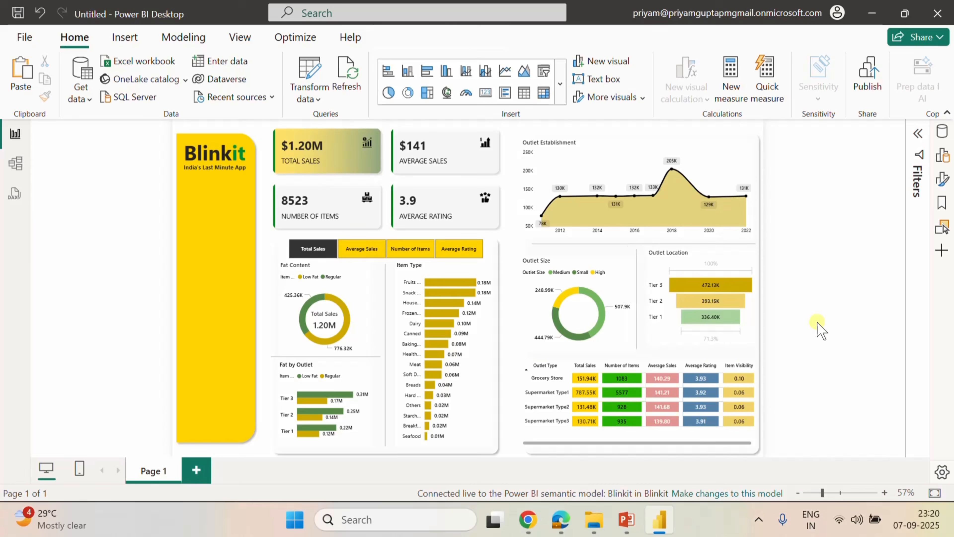
Nudge the vertical divider between Outlet Size and Outlet Location slightly to the right.
{"action": "left_click", "coordinate": [635, 267]}
{"action": "key", "text": "Right"}
{"action": "key", "text": "Right"}
{"action": "key", "text": "Right"}
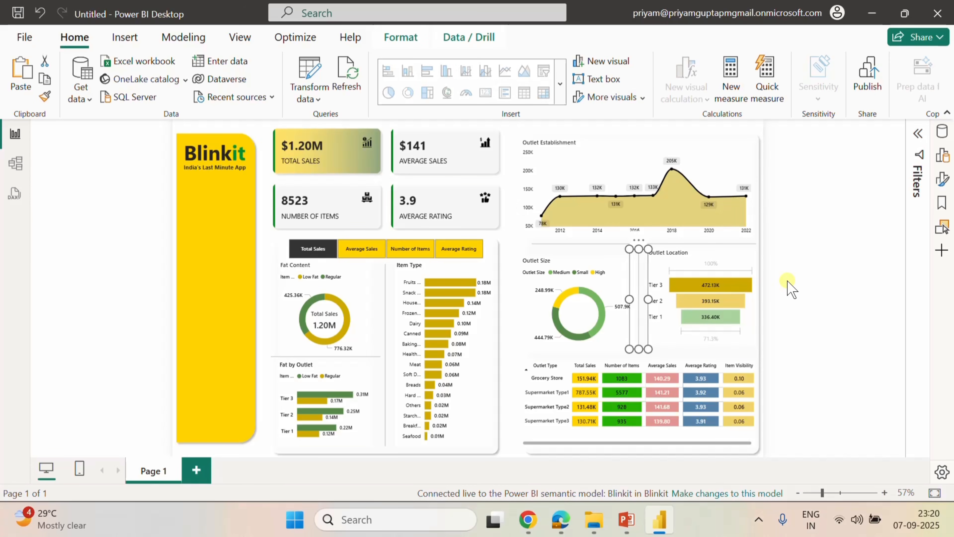
{"action": "left_click", "coordinate": [800, 280]}
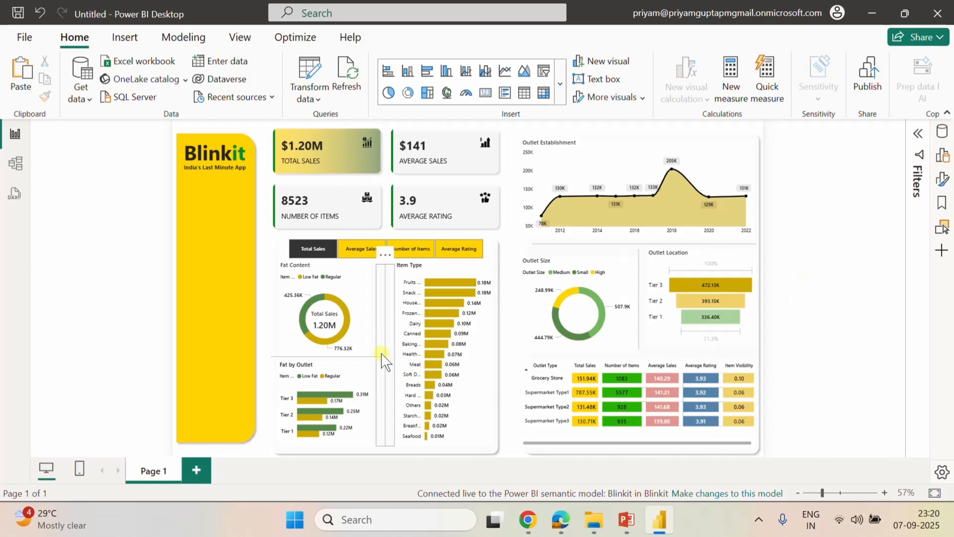
Copy the horizontal divider below the Outlet Establishment chart and place the copy just above the outlet type matrix.
{"action": "left_click", "coordinate": [344, 354]}
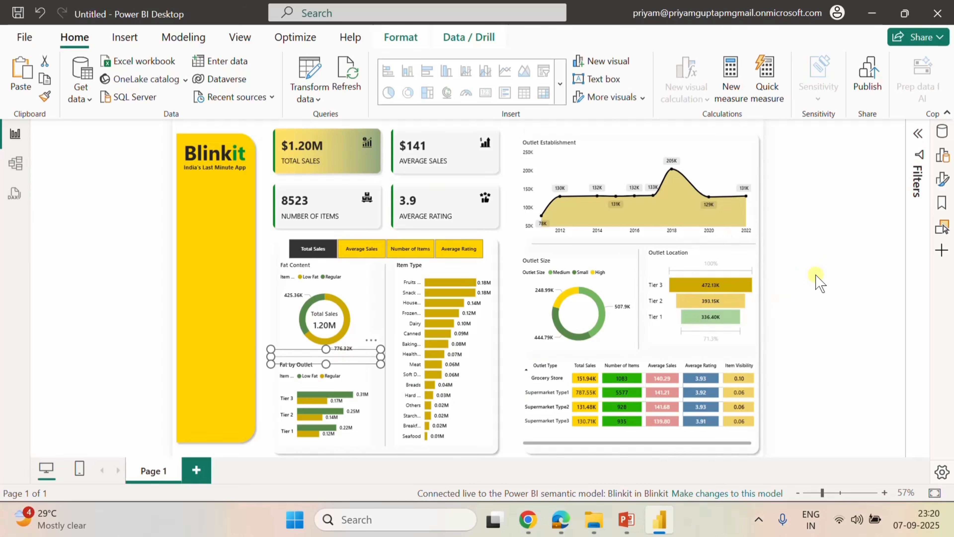
{"action": "left_click", "coordinate": [716, 242]}
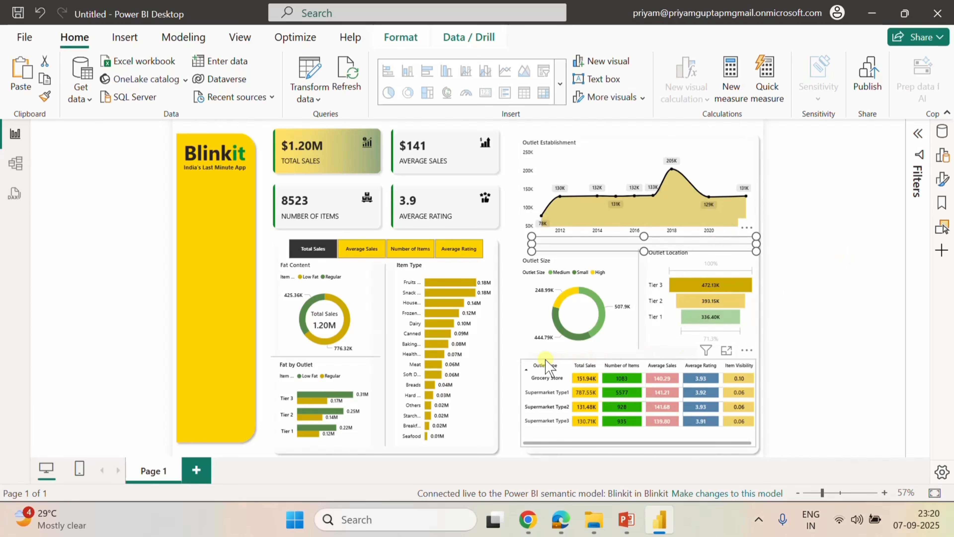
{"action": "left_click", "coordinate": [529, 356]}
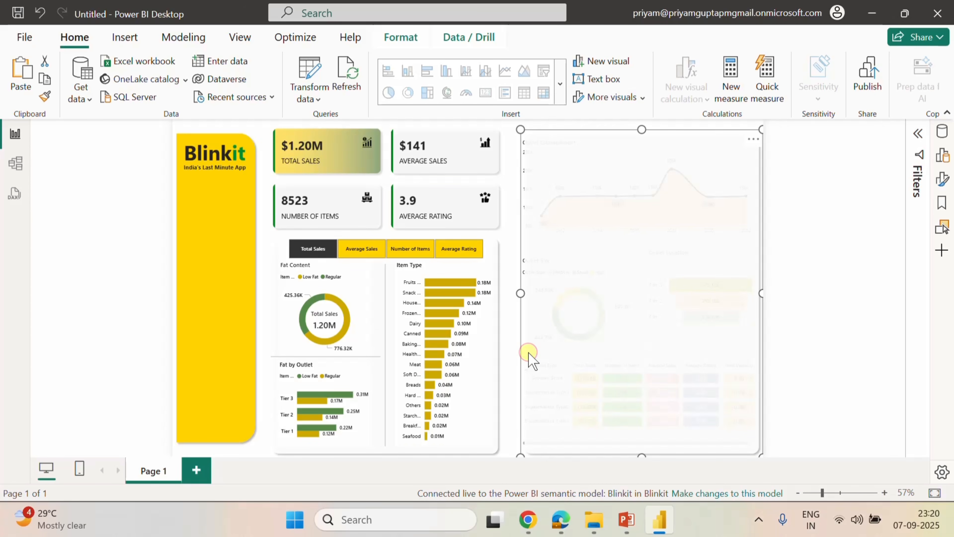
{"action": "left_click", "coordinate": [804, 301]}
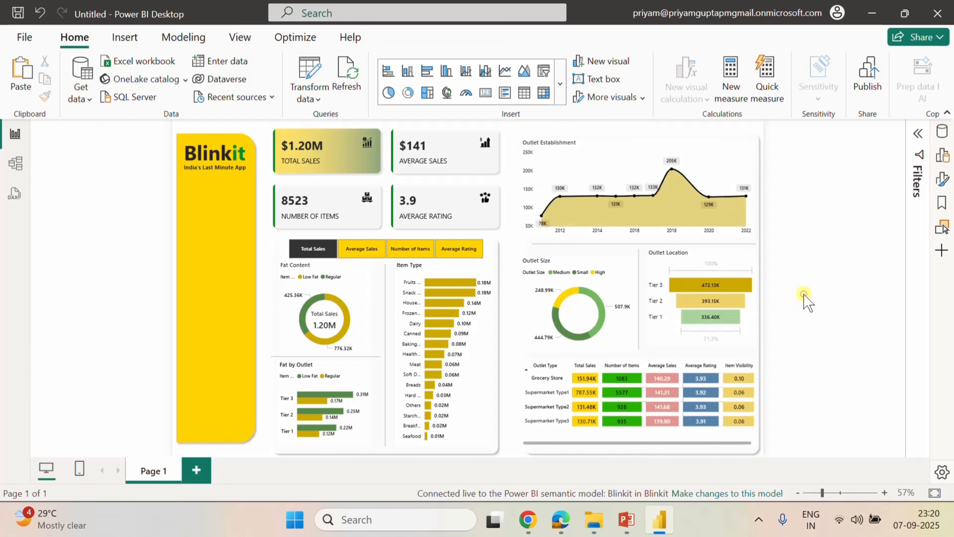
{"action": "key", "text": "ctrl+v"}
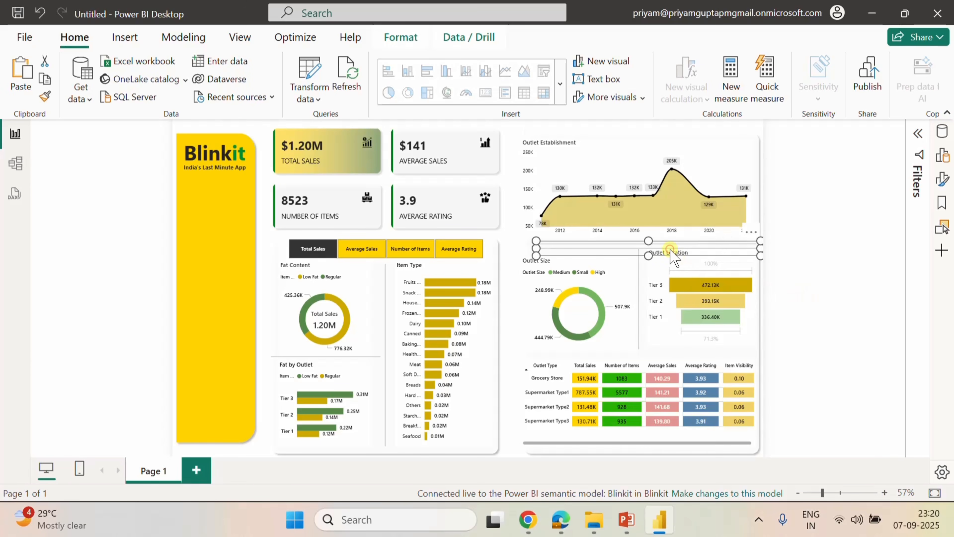
{"action": "left_click_drag", "start_coordinate": [672, 257], "coordinate": [658, 355]}
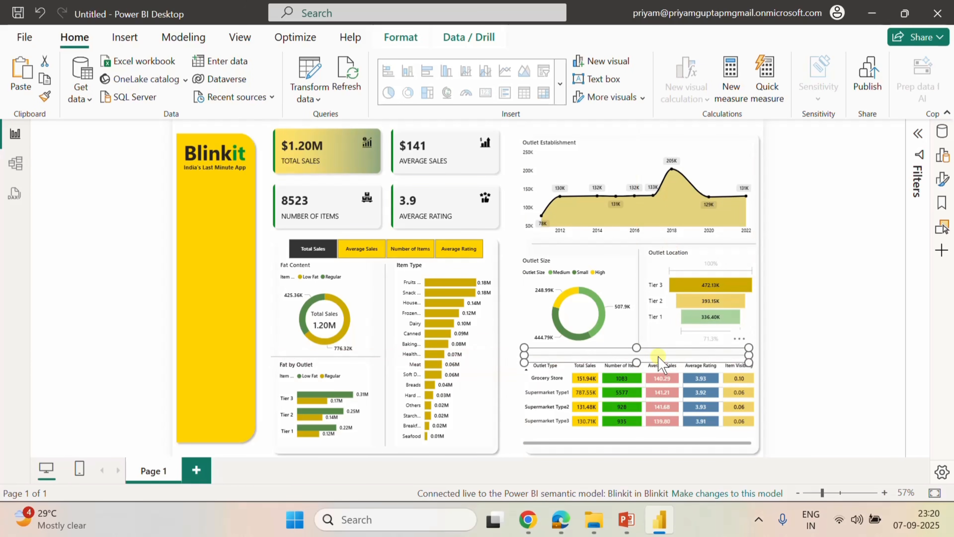
Extend the horizontal divider above the outlet type matrix slightly to the right within the card.
{"action": "left_click_drag", "start_coordinate": [748, 356], "coordinate": [754, 355]}
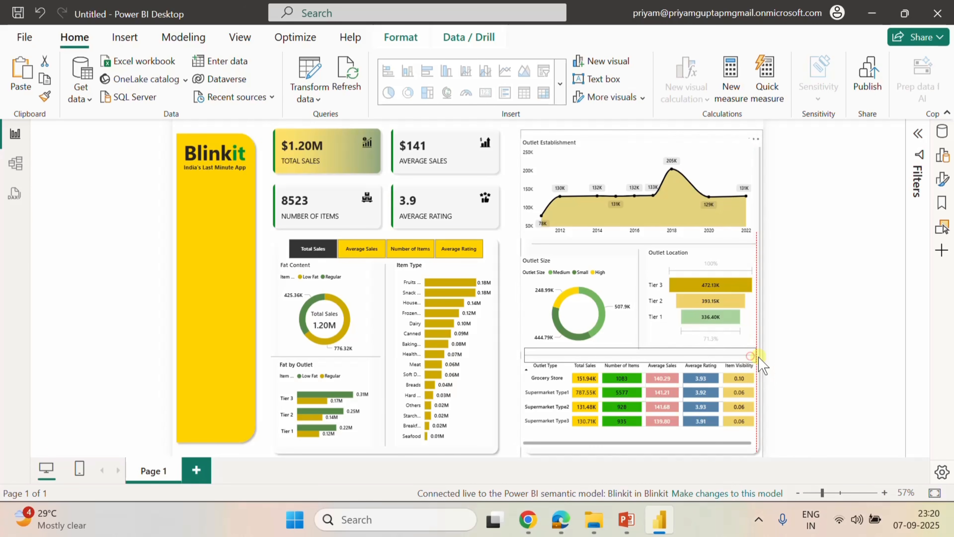
{"action": "left_click", "coordinate": [881, 330]}
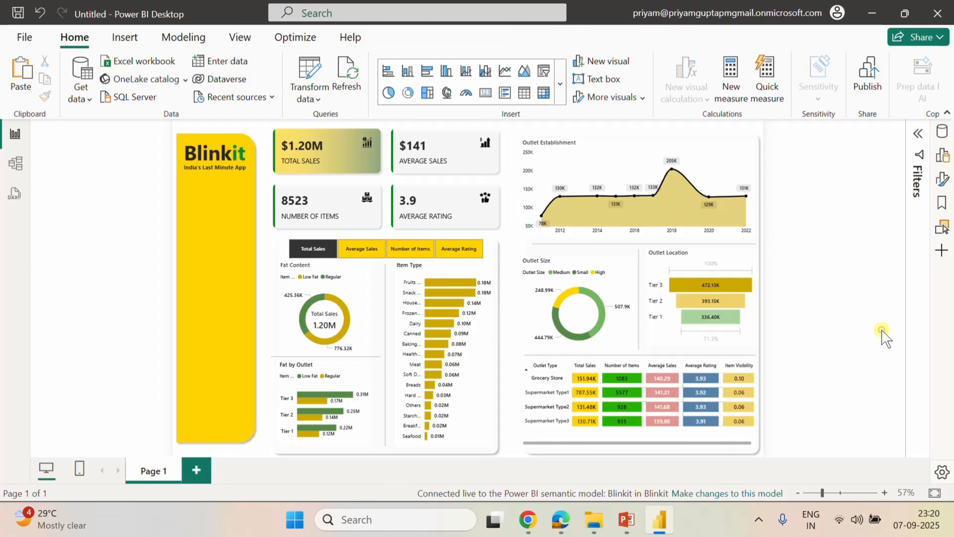
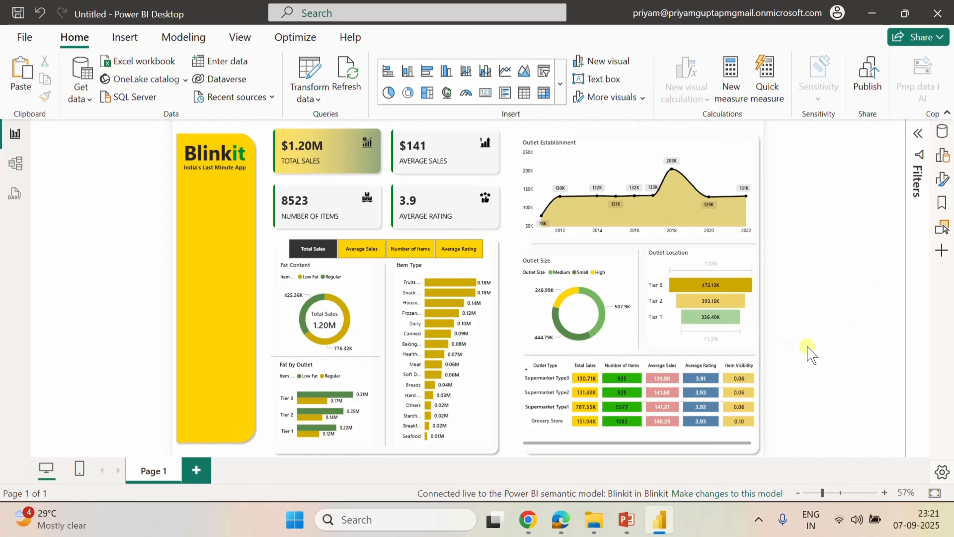
Sort the outlet matrix by Outlet Type in ascending order and give it the title "Outlet Type".
{"action": "left_click", "coordinate": [526, 364]}
{"action": "left_click", "coordinate": [527, 365]}
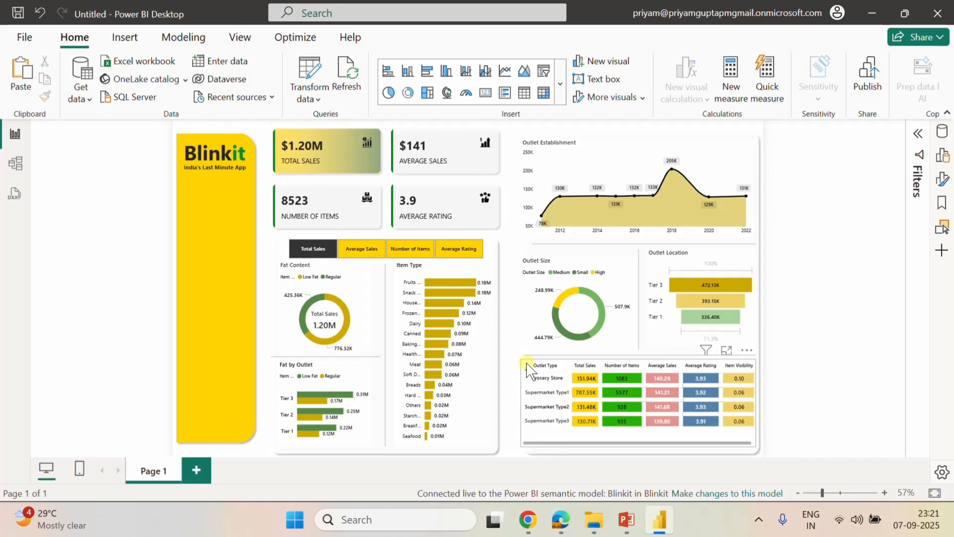
{"action": "left_click", "coordinate": [753, 439]}
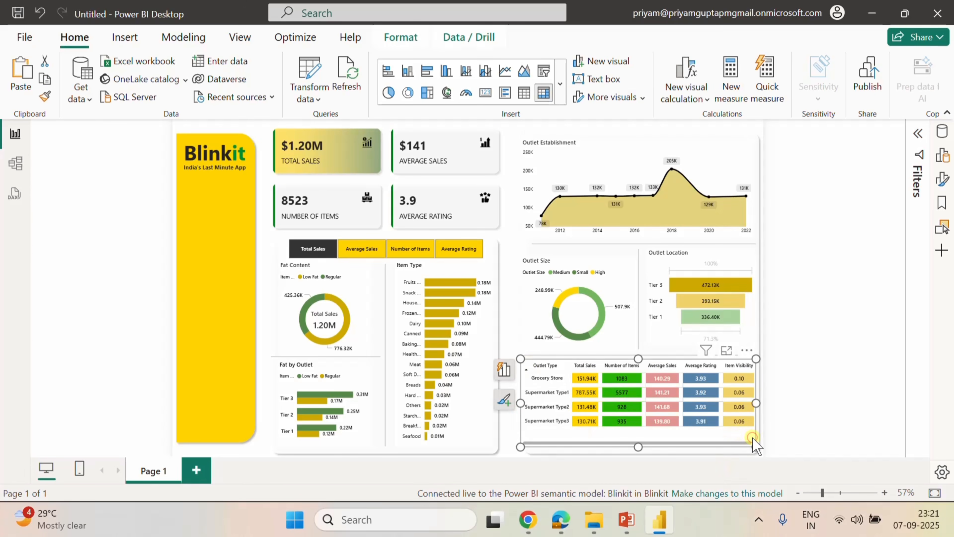
{"action": "left_click", "coordinate": [942, 184]}
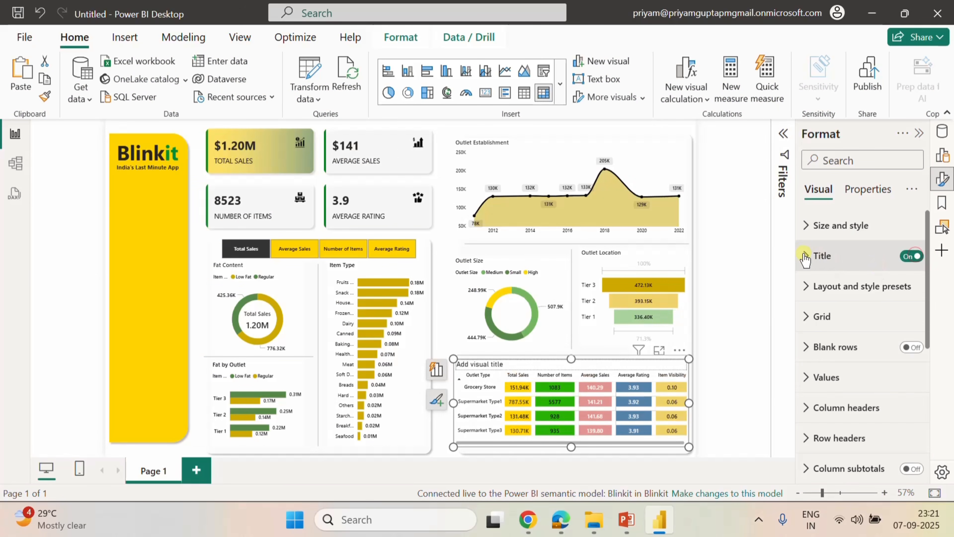
{"action": "left_click", "coordinate": [820, 256]}
{"action": "left_click", "coordinate": [832, 328]}
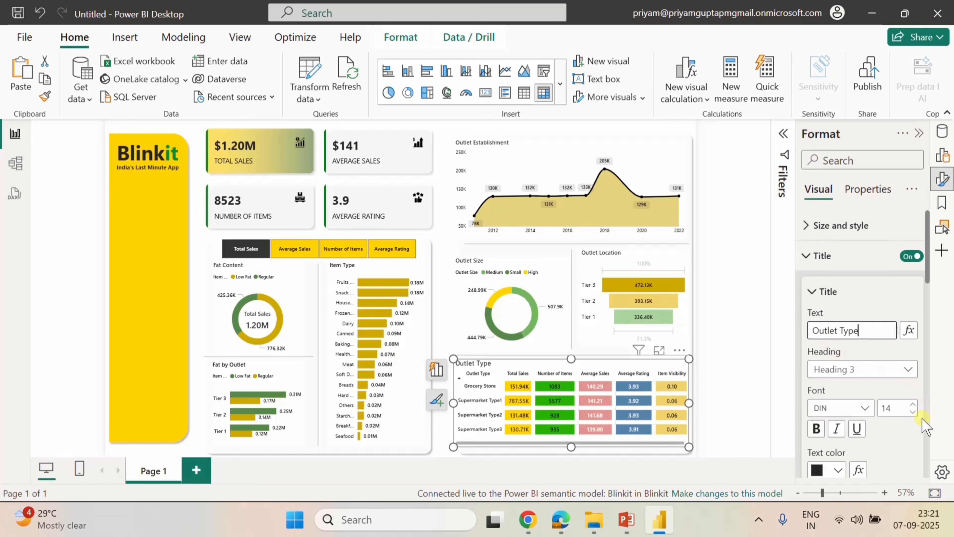
Format the outlet matrix's title in Segoe UI Semibold, size 10, with black text.
{"action": "left_click", "coordinate": [912, 413]}
{"action": "left_click", "coordinate": [912, 412]}
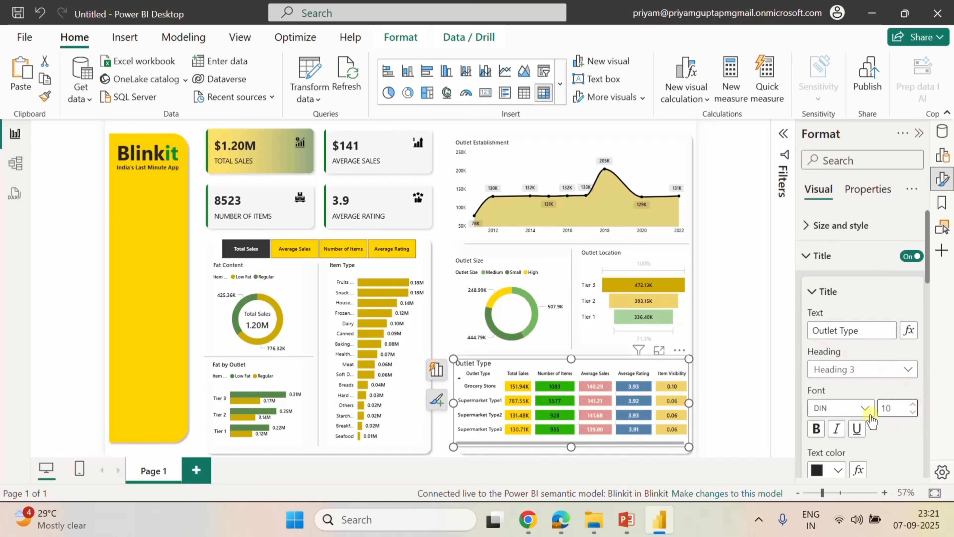
{"action": "left_click", "coordinate": [845, 408]}
{"action": "scroll", "coordinate": [852, 333], "scroll_direction": "down", "scroll_amount": 5}
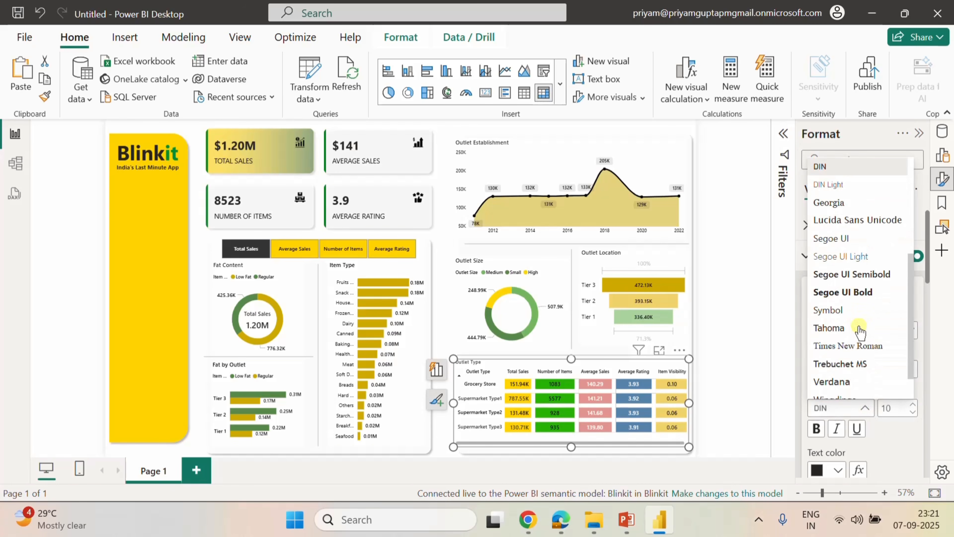
{"action": "left_click", "coordinate": [847, 271]}
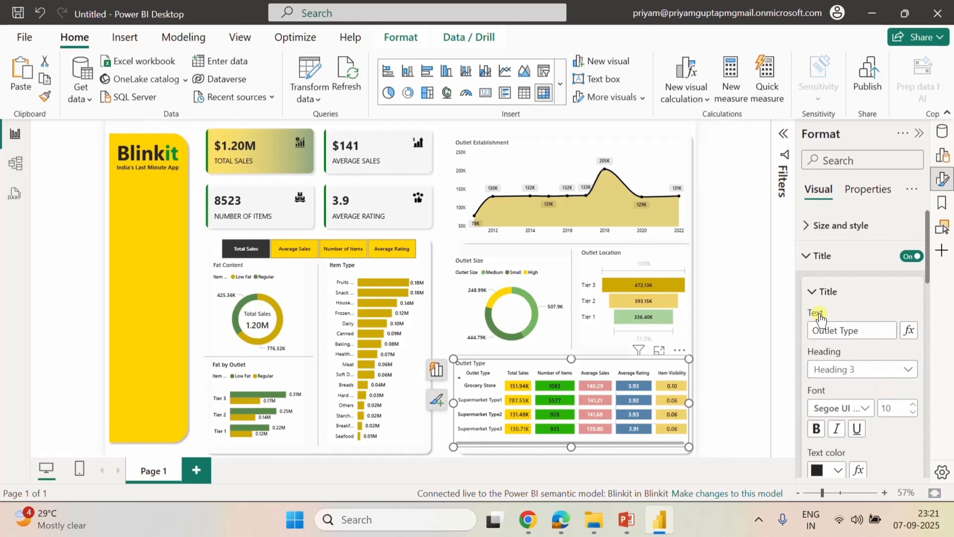
{"action": "left_click", "coordinate": [837, 470]}
{"action": "left_click", "coordinate": [834, 405]}
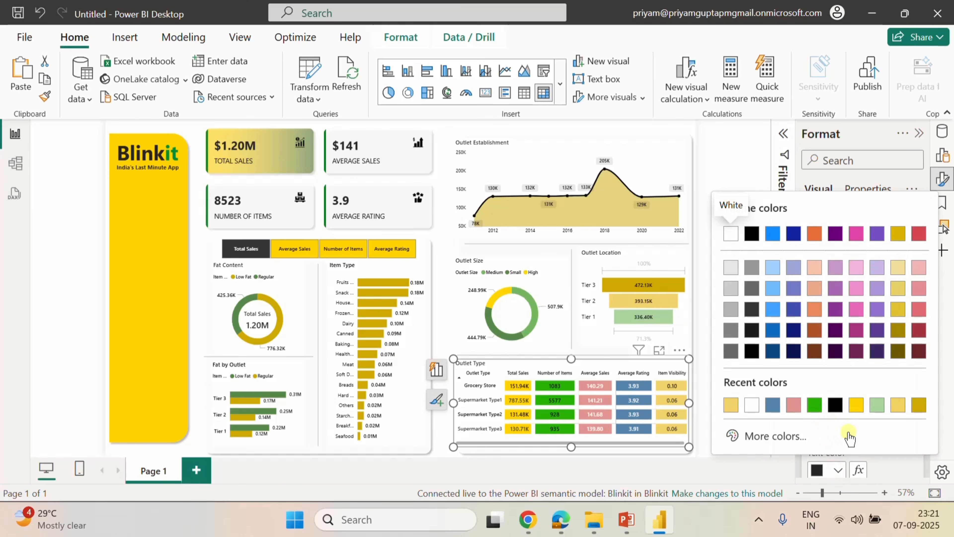
{"action": "left_click", "coordinate": [813, 292]}
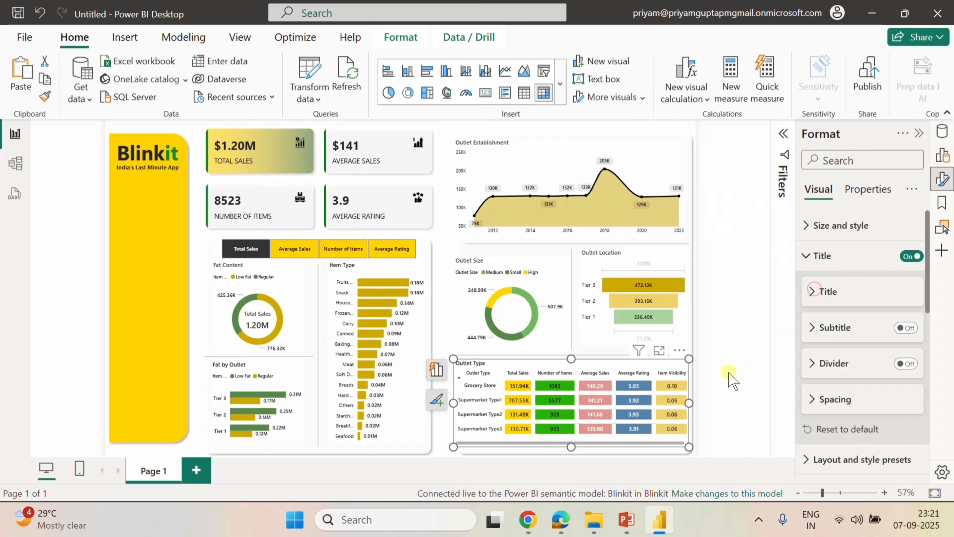
{"action": "left_click", "coordinate": [729, 363]}
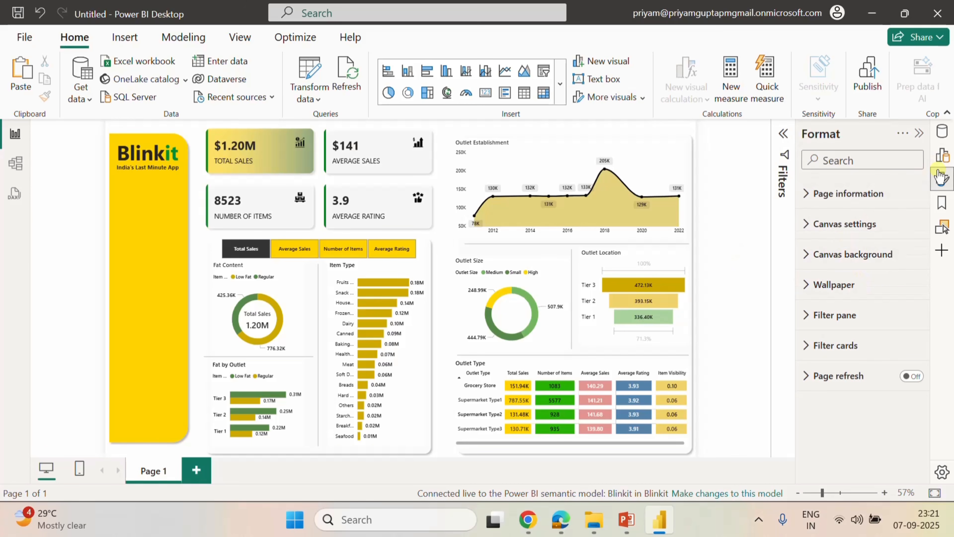
Insert a slicer and fit it to the width of the yellow sidebar, a little below the Blinkit logo.
{"action": "left_click", "coordinate": [942, 155]}
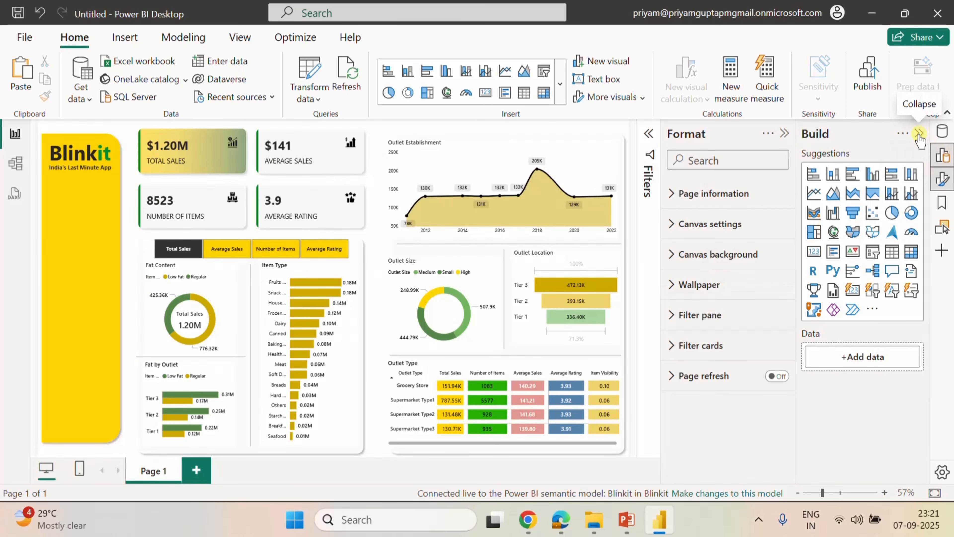
{"action": "left_click", "coordinate": [873, 256]}
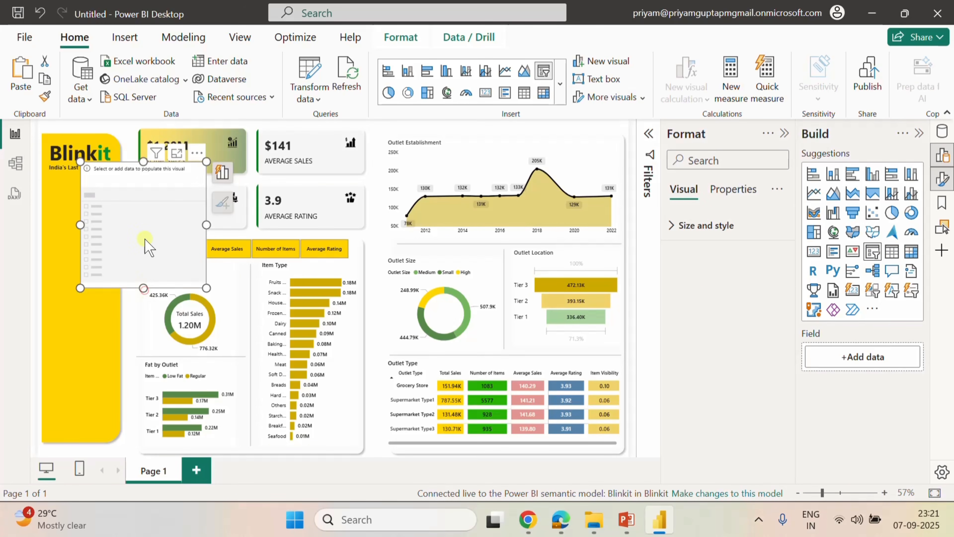
{"action": "left_click_drag", "start_coordinate": [144, 288], "coordinate": [83, 215]}
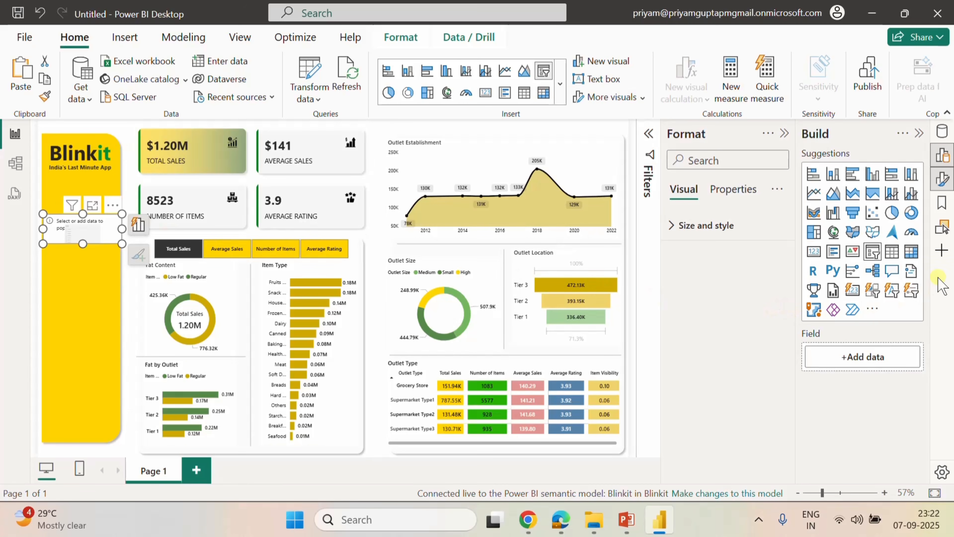
Add the Outlet Location Type field to the new slicer.
{"action": "left_click", "coordinate": [944, 157]}
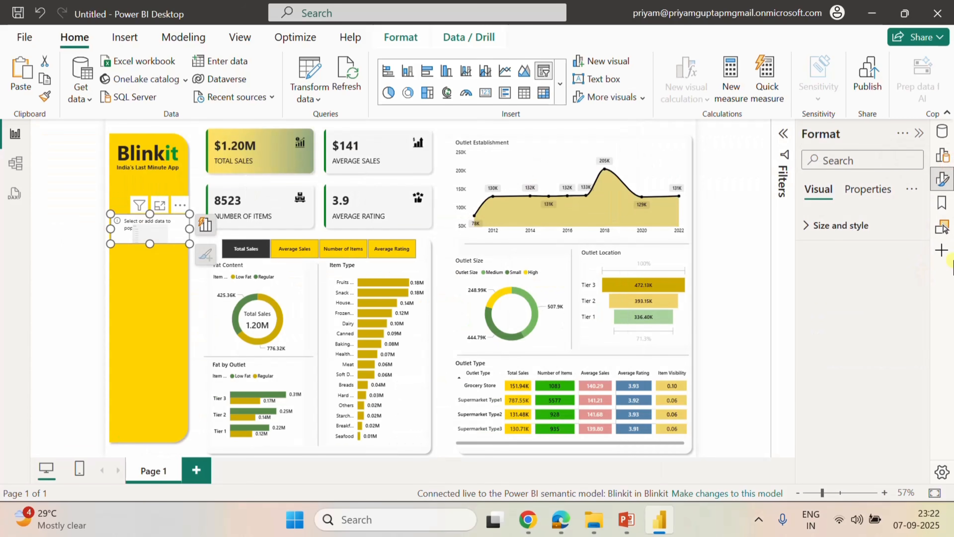
{"action": "left_click", "coordinate": [942, 155]}
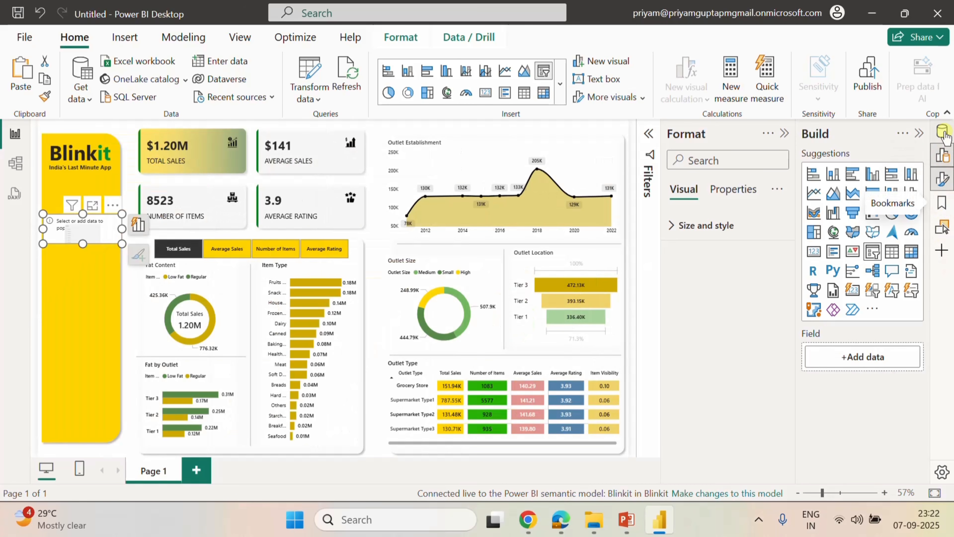
{"action": "left_click", "coordinate": [941, 132]}
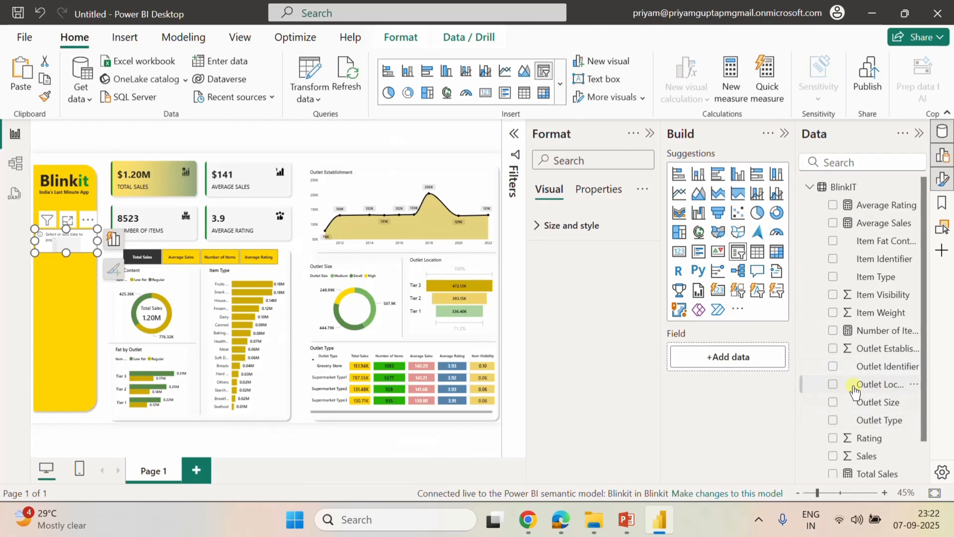
{"action": "left_click", "coordinate": [833, 384]}
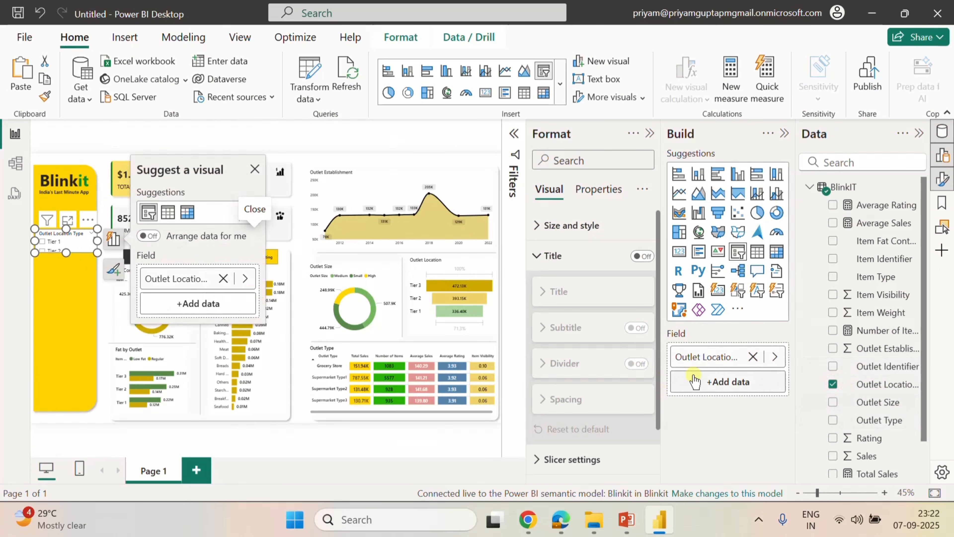
{"action": "left_click", "coordinate": [785, 134]}
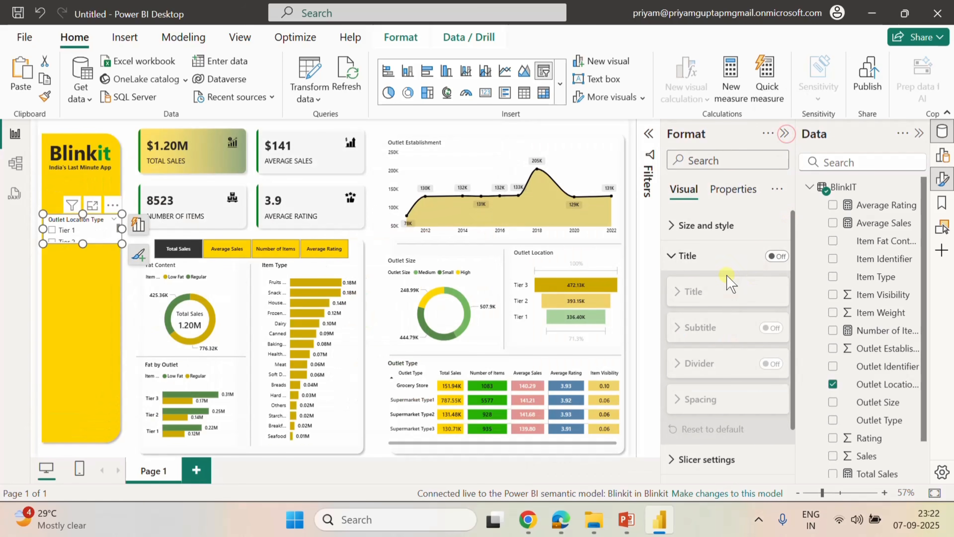
Change the outlet location slicer's style to Dropdown and check its selection options.
{"action": "scroll", "coordinate": [719, 282], "scroll_direction": "down", "scroll_amount": 2}
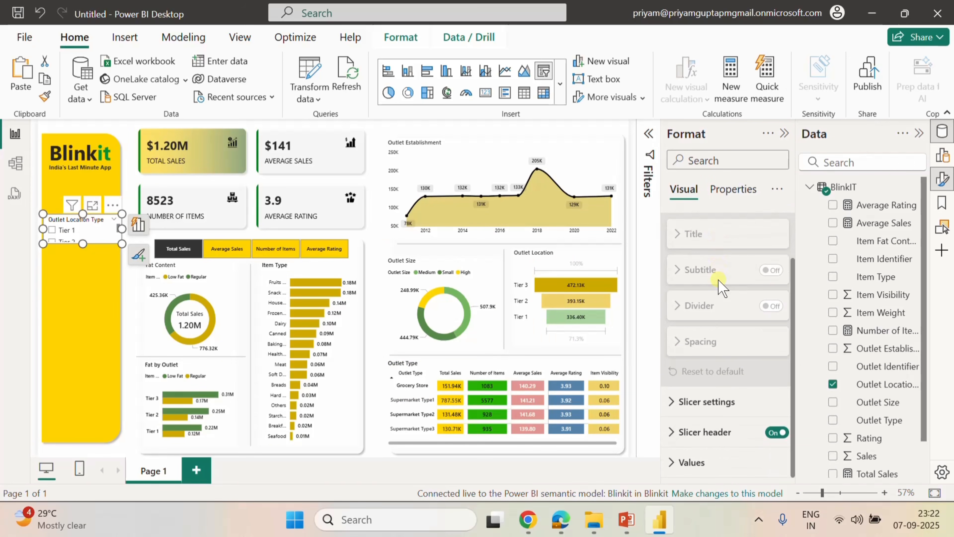
{"action": "scroll", "coordinate": [718, 282], "scroll_direction": "up", "scroll_amount": 2}
{"action": "left_click", "coordinate": [669, 258]}
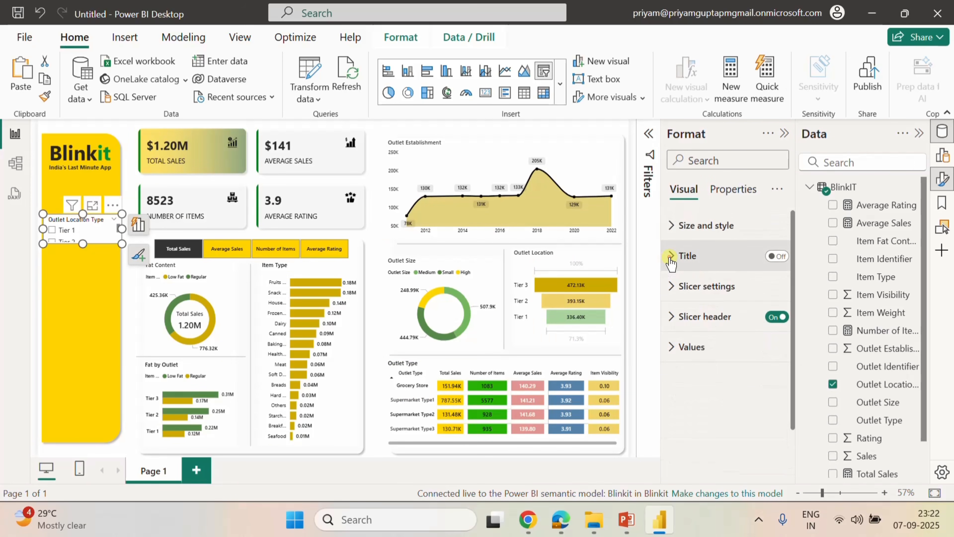
{"action": "left_click", "coordinate": [677, 294]}
{"action": "scroll", "coordinate": [742, 327], "scroll_direction": "down", "scroll_amount": 1}
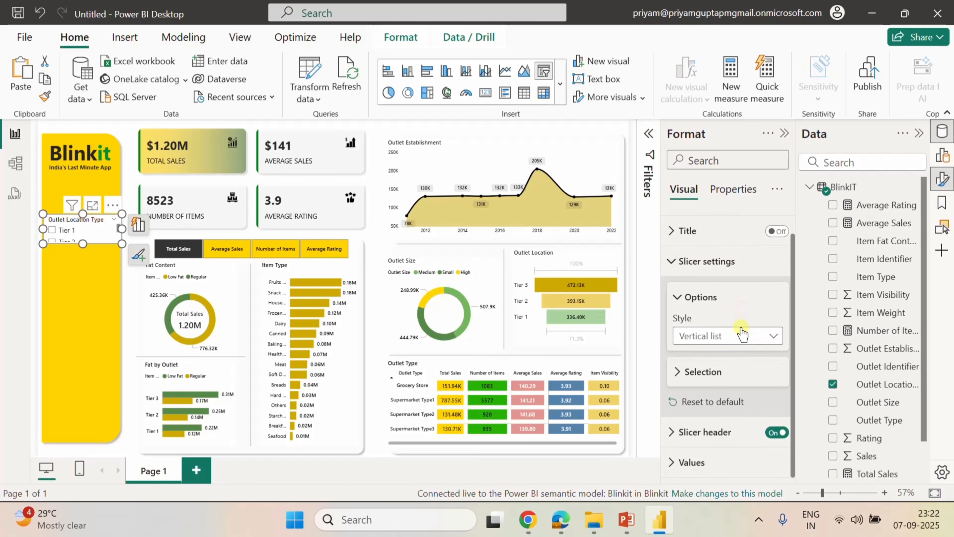
{"action": "left_click", "coordinate": [742, 328]}
{"action": "left_click", "coordinate": [702, 390]}
{"action": "left_click", "coordinate": [678, 298]}
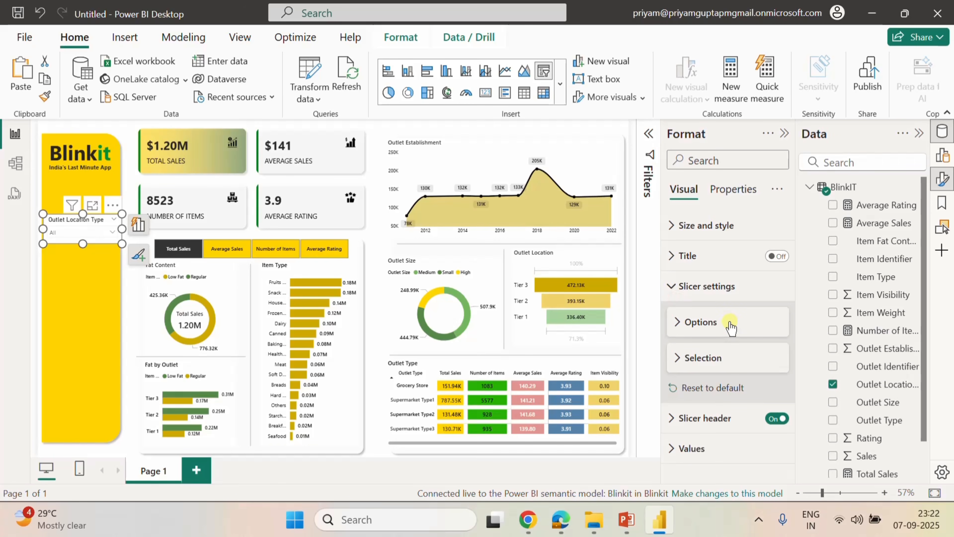
{"action": "left_click", "coordinate": [678, 329]}
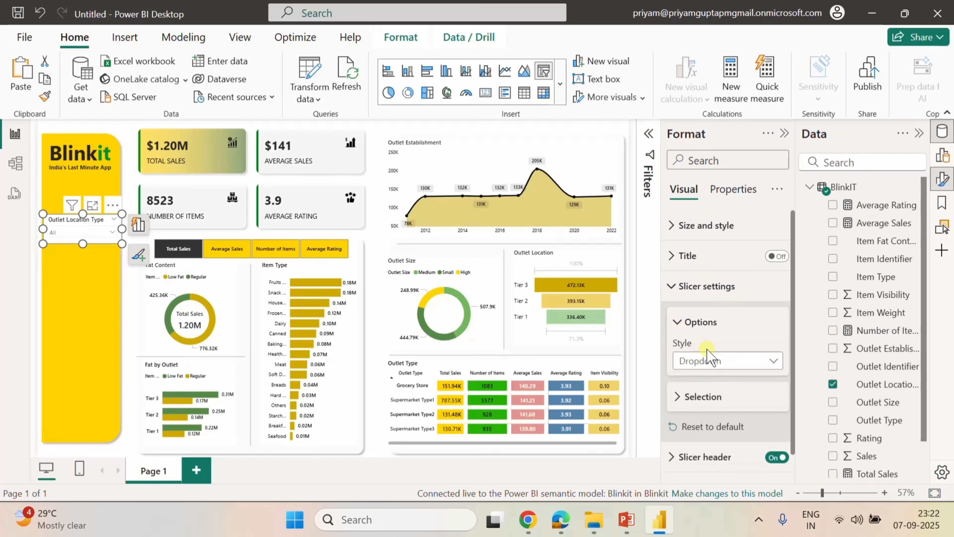
{"action": "left_click", "coordinate": [680, 403]}
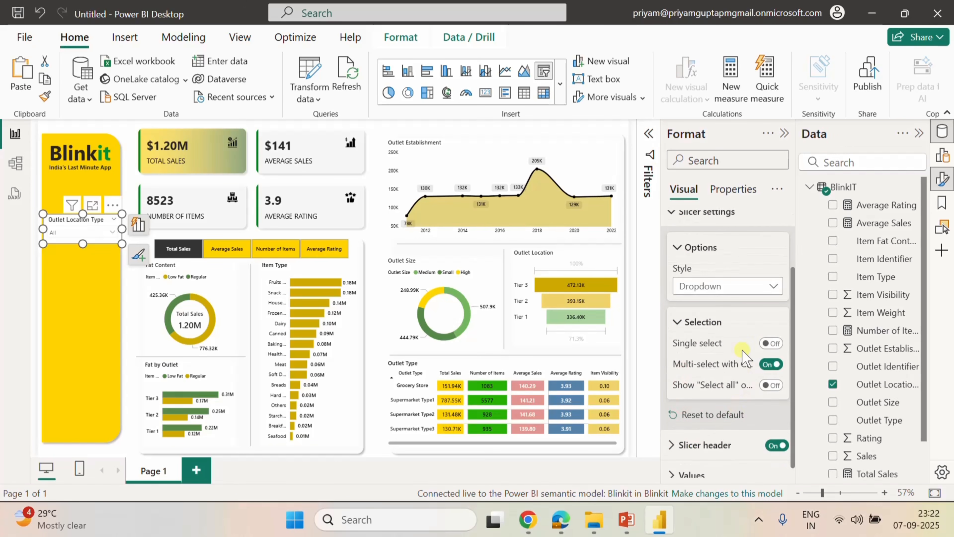
{"action": "left_click", "coordinate": [678, 324]}
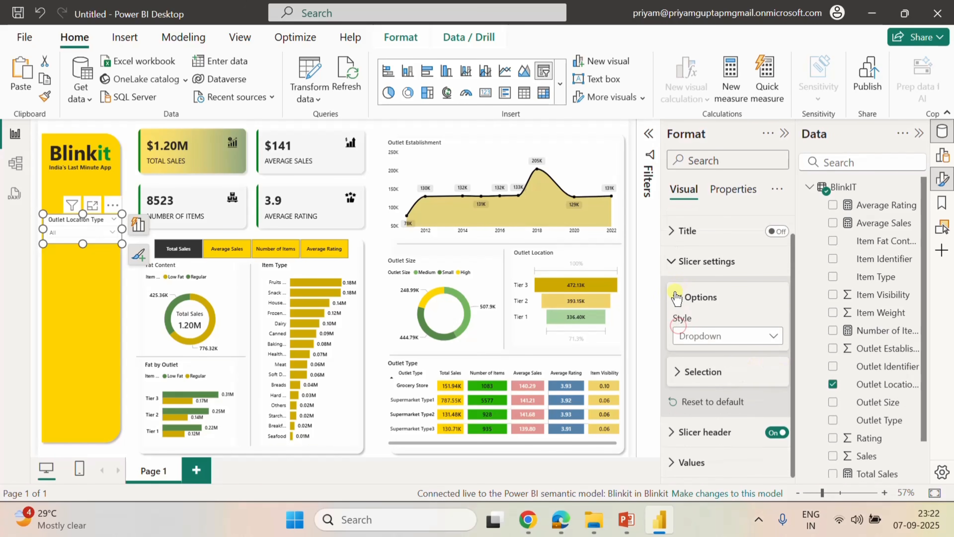
{"action": "left_click", "coordinate": [673, 261]}
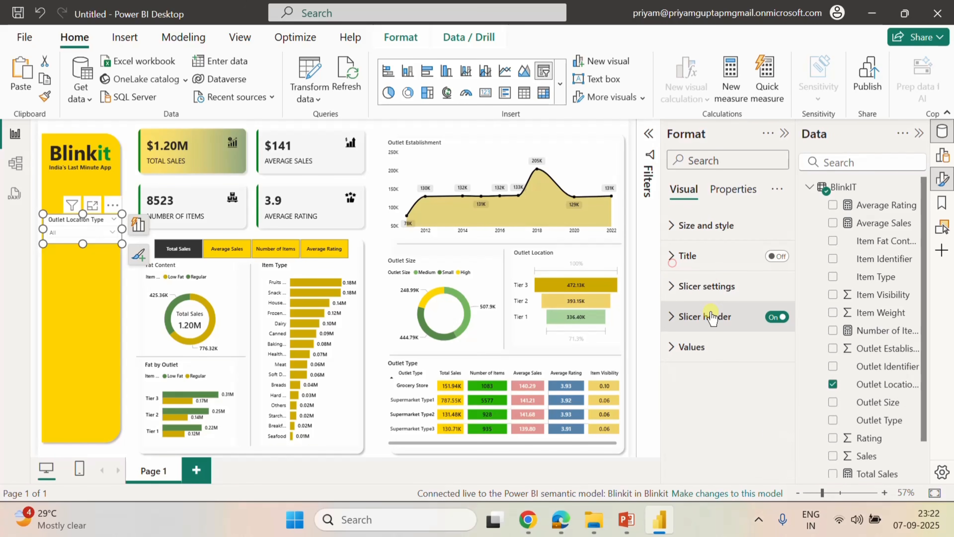
Set the slicer header's title text to "Outlet Location" in Segoe UI Semibold, size 10.
{"action": "left_click", "coordinate": [672, 318]}
{"action": "scroll", "coordinate": [735, 371], "scroll_direction": "down", "scroll_amount": 4}
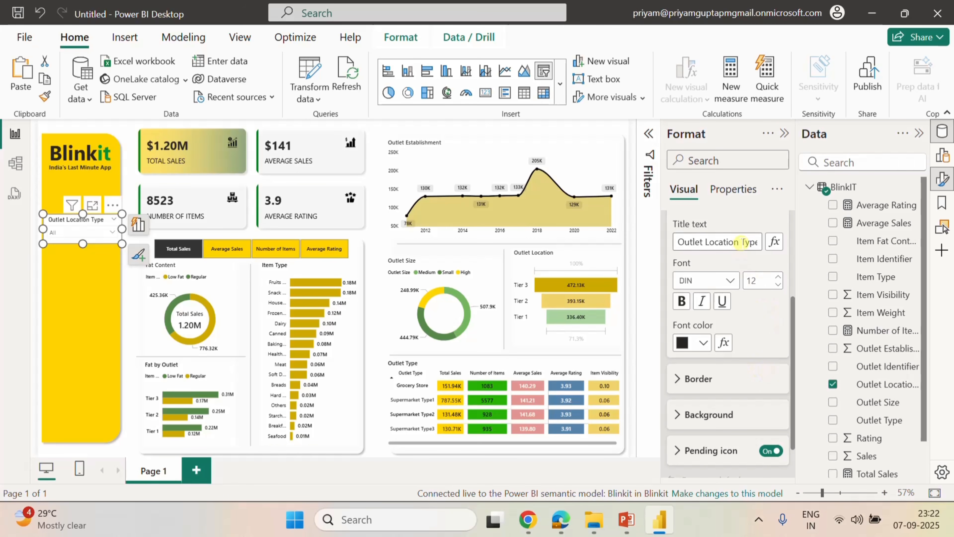
{"action": "left_click_drag", "start_coordinate": [740, 242], "coordinate": [760, 243]}
{"action": "key", "text": "BackSpace"}
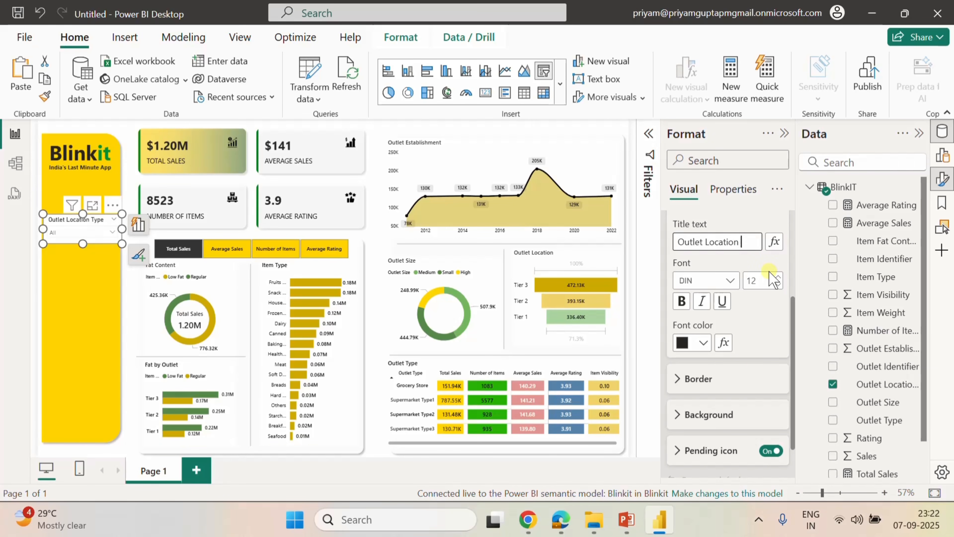
{"action": "left_click", "coordinate": [733, 281]}
{"action": "scroll", "coordinate": [733, 233], "scroll_direction": "down", "scroll_amount": 3}
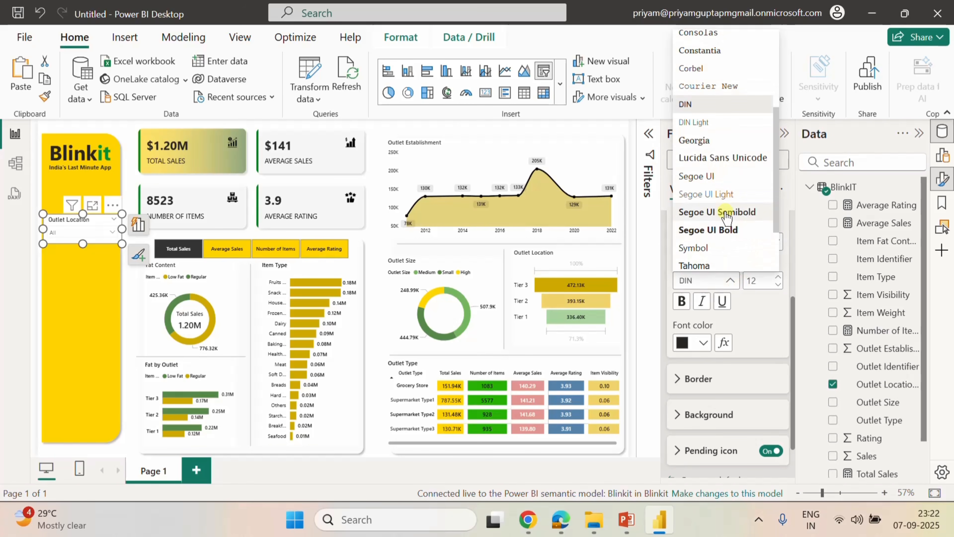
{"action": "left_click", "coordinate": [723, 210]}
{"action": "left_click", "coordinate": [777, 285]}
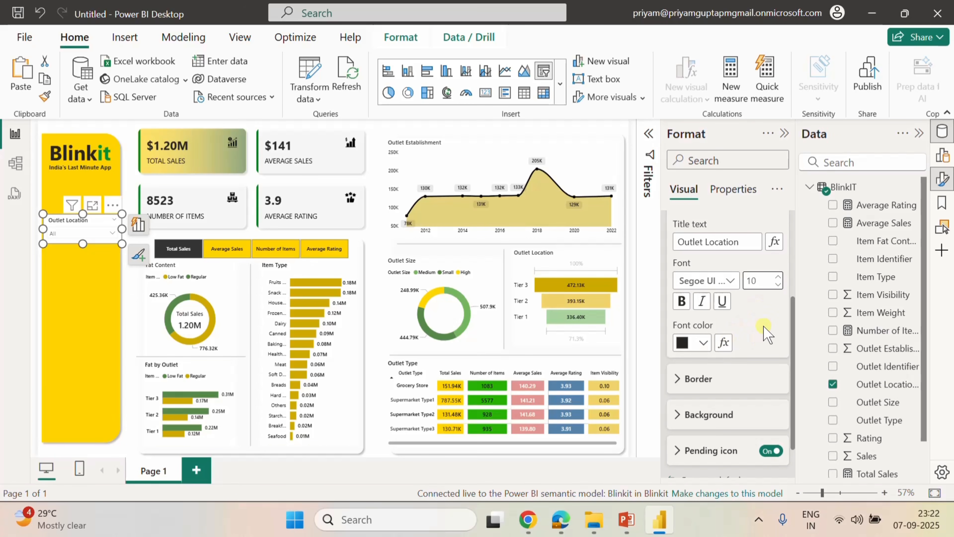
Set the outlet location slicer's values font to Segoe UI Semibold, size 10.
{"action": "scroll", "coordinate": [766, 335], "scroll_direction": "down", "scroll_amount": 2}
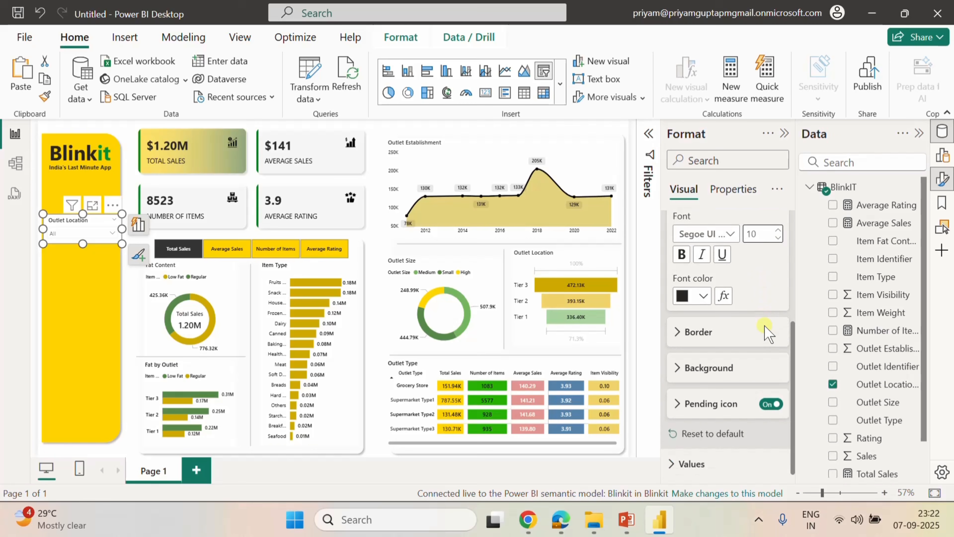
{"action": "left_click", "coordinate": [671, 463]}
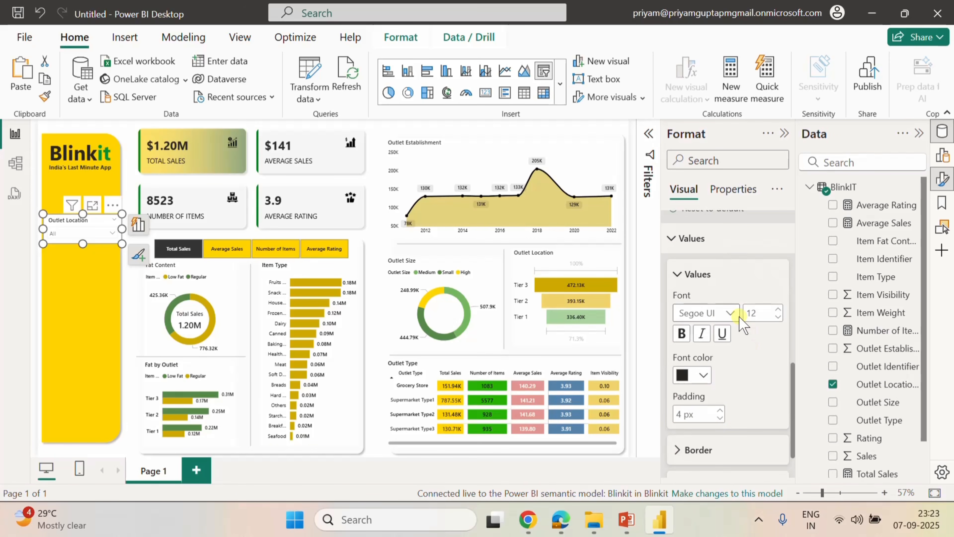
{"action": "left_click", "coordinate": [730, 314]}
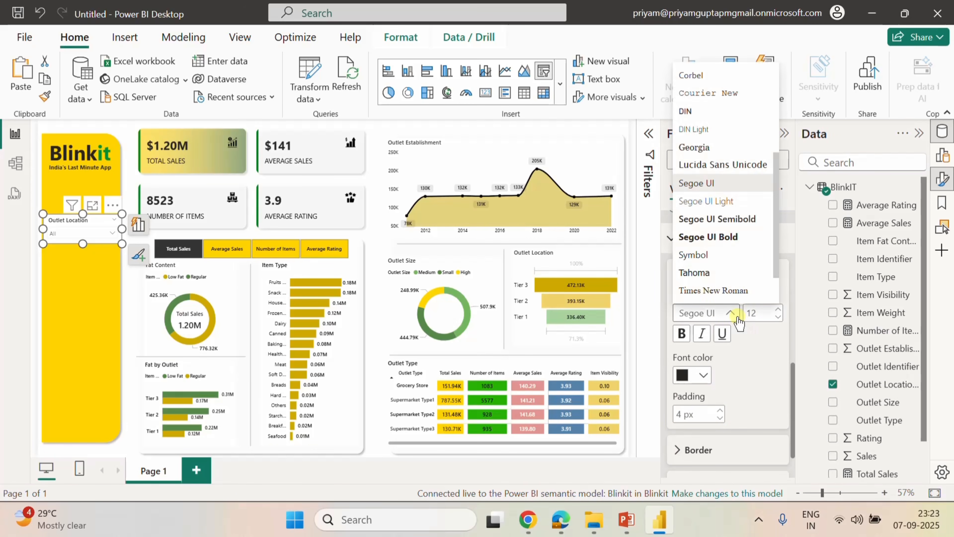
{"action": "left_click", "coordinate": [736, 224]}
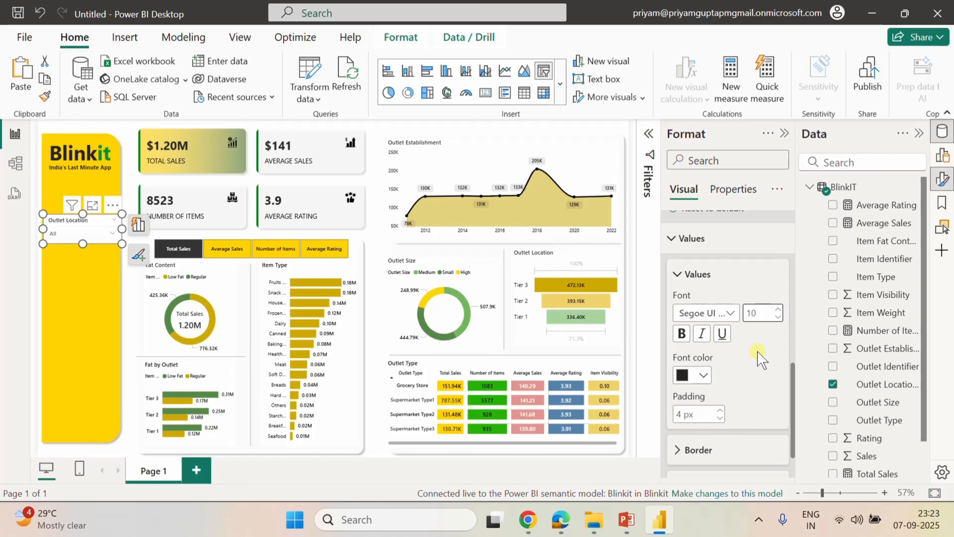
Try the recent light gold and white as the background color of the slicer's values.
{"action": "scroll", "coordinate": [759, 358], "scroll_direction": "down", "scroll_amount": 2}
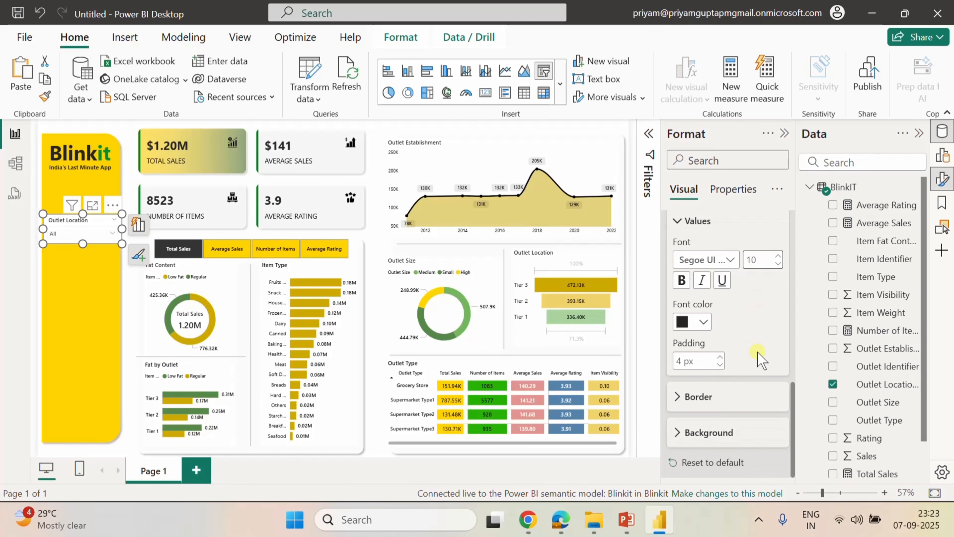
{"action": "left_click", "coordinate": [744, 431]}
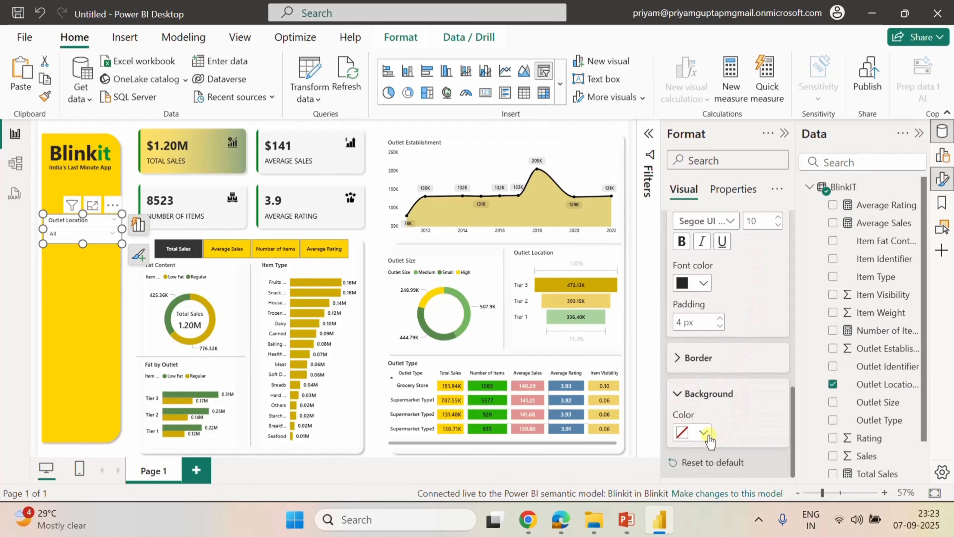
{"action": "left_click", "coordinate": [704, 433]}
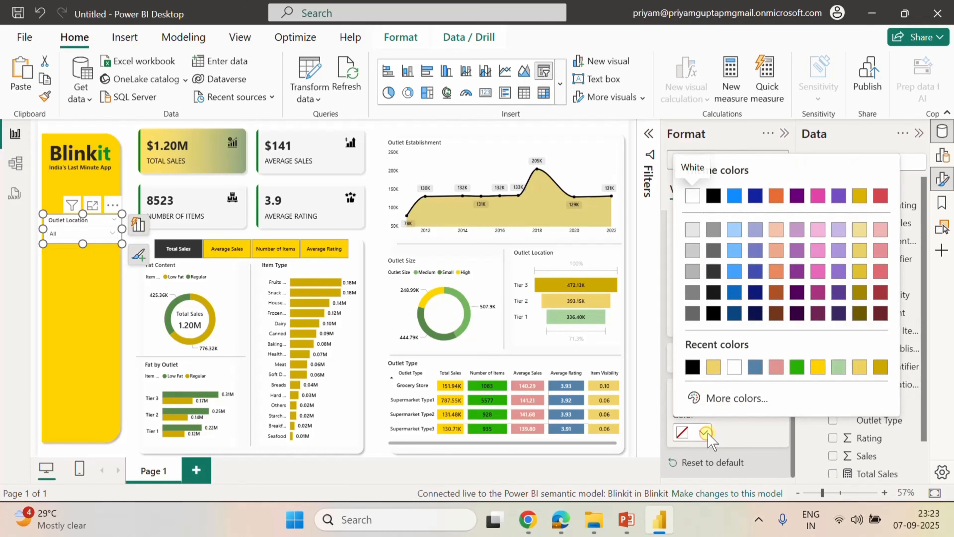
{"action": "left_click", "coordinate": [716, 368]}
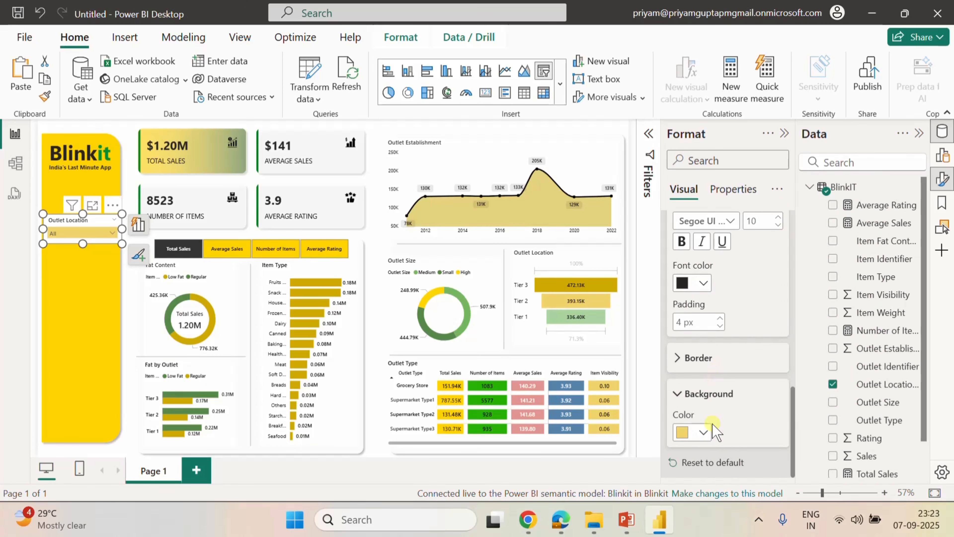
{"action": "left_click", "coordinate": [701, 432]}
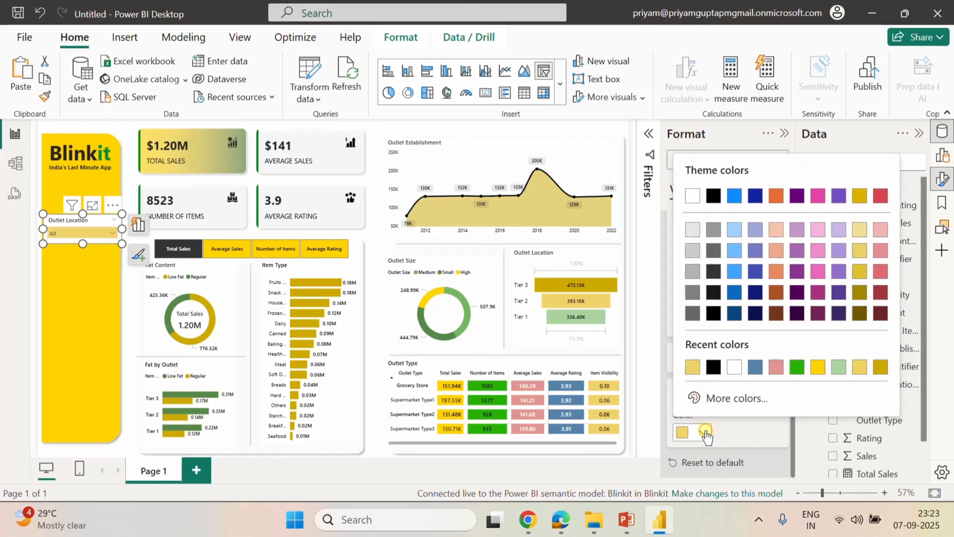
{"action": "left_click", "coordinate": [734, 368]}
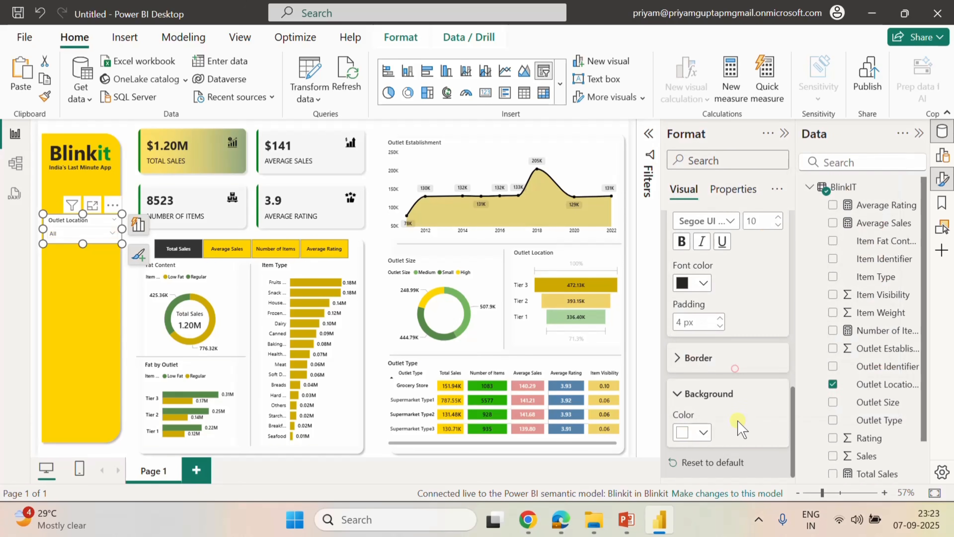
Try light gold and white as the background color of the slicer's header.
{"action": "scroll", "coordinate": [756, 407], "scroll_direction": "up", "scroll_amount": 3}
{"action": "scroll", "coordinate": [756, 407], "scroll_direction": "up", "scroll_amount": 6}
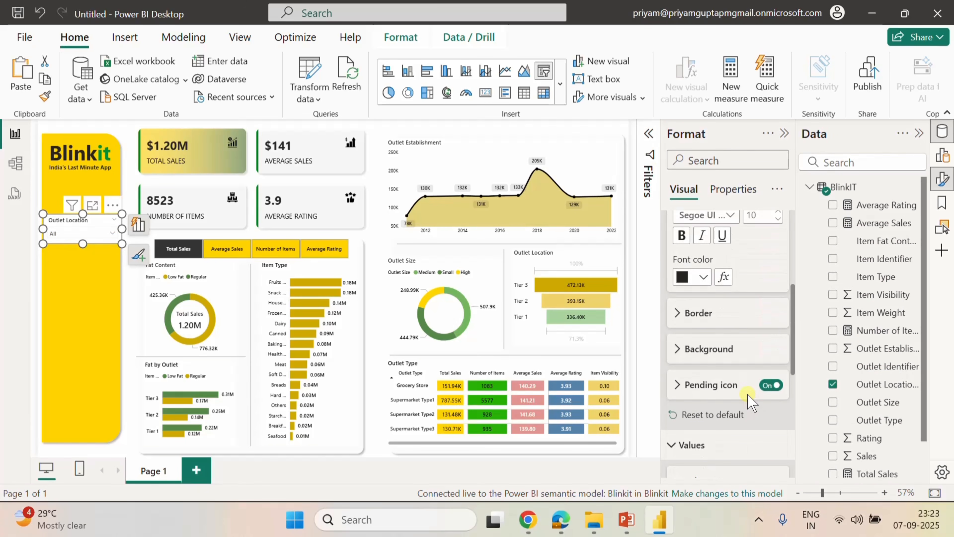
{"action": "scroll", "coordinate": [731, 383], "scroll_direction": "down", "scroll_amount": 3}
{"action": "left_click", "coordinate": [682, 353]}
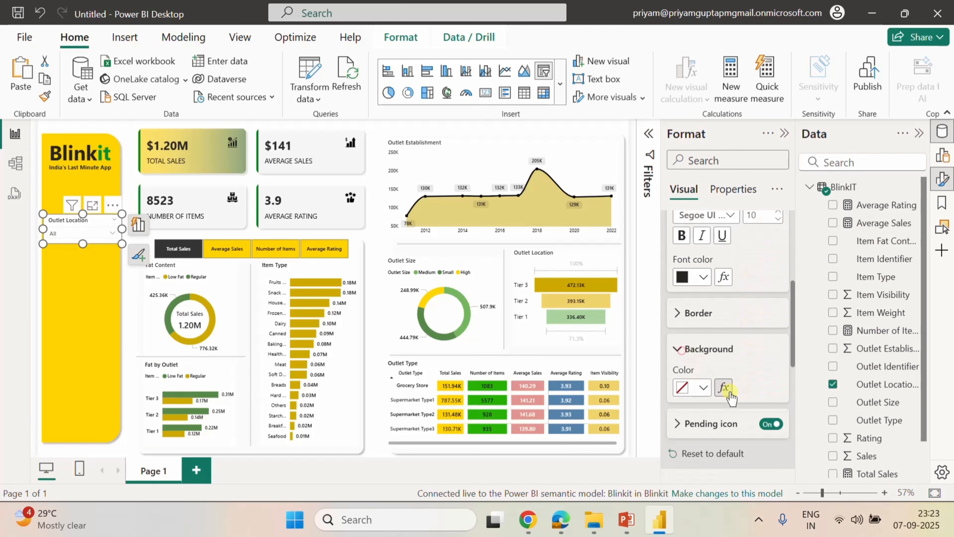
{"action": "left_click", "coordinate": [701, 387]}
{"action": "left_click", "coordinate": [714, 322]}
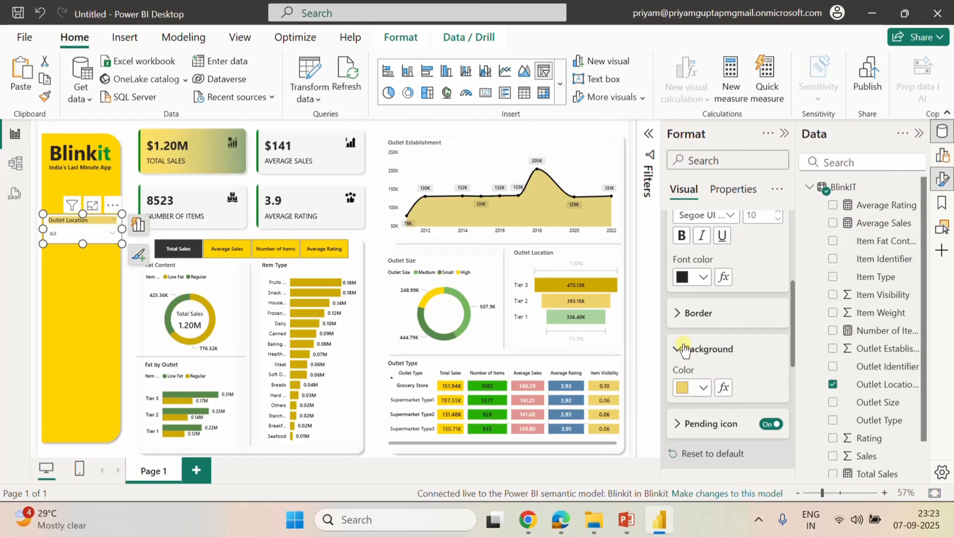
{"action": "left_click", "coordinate": [703, 387]}
{"action": "left_click", "coordinate": [715, 324]}
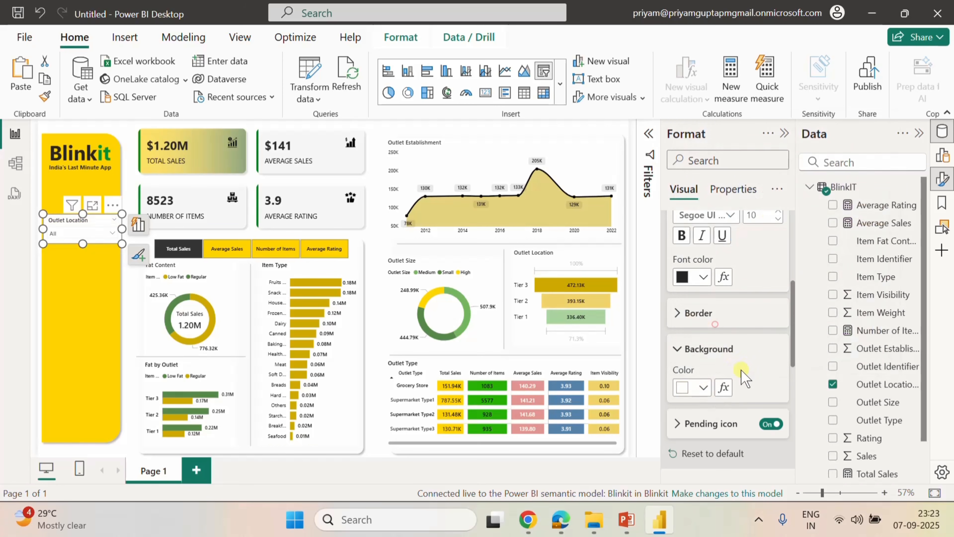
{"action": "scroll", "coordinate": [745, 380], "scroll_direction": "up", "scroll_amount": 5}
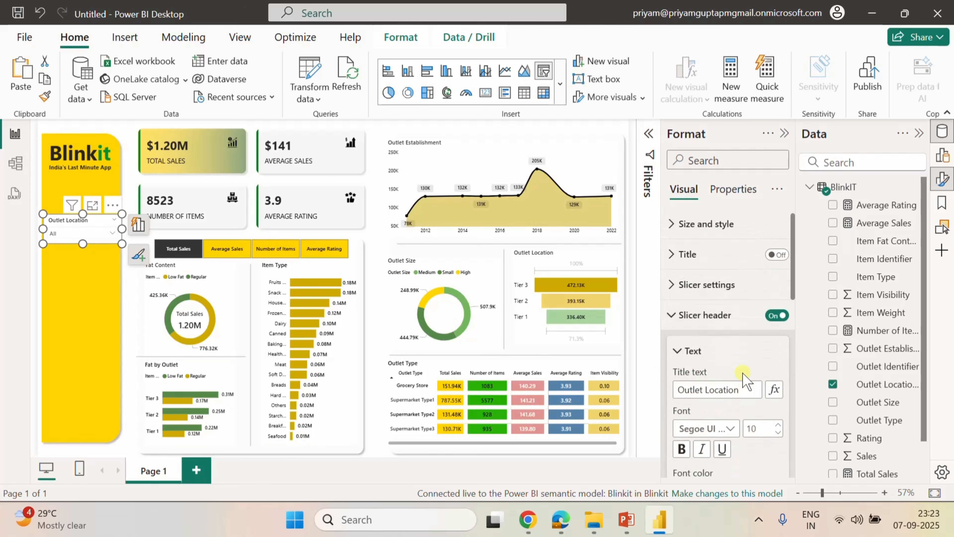
{"action": "left_click", "coordinate": [672, 317]}
{"action": "left_click", "coordinate": [673, 350]}
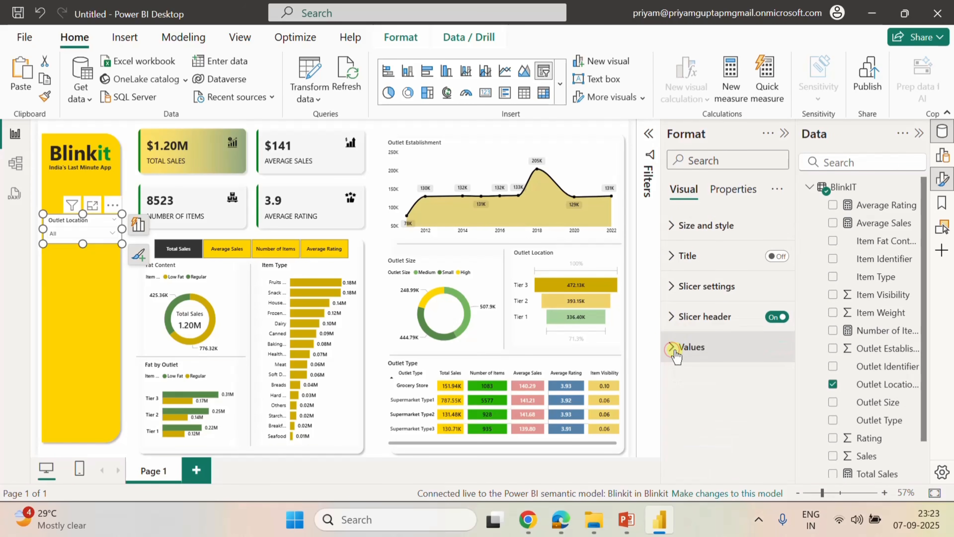
Set the outlet location slicer's overall background to the recently used light gold color at 0% transparency.
{"action": "left_click", "coordinate": [730, 188]}
{"action": "left_click", "coordinate": [682, 189]}
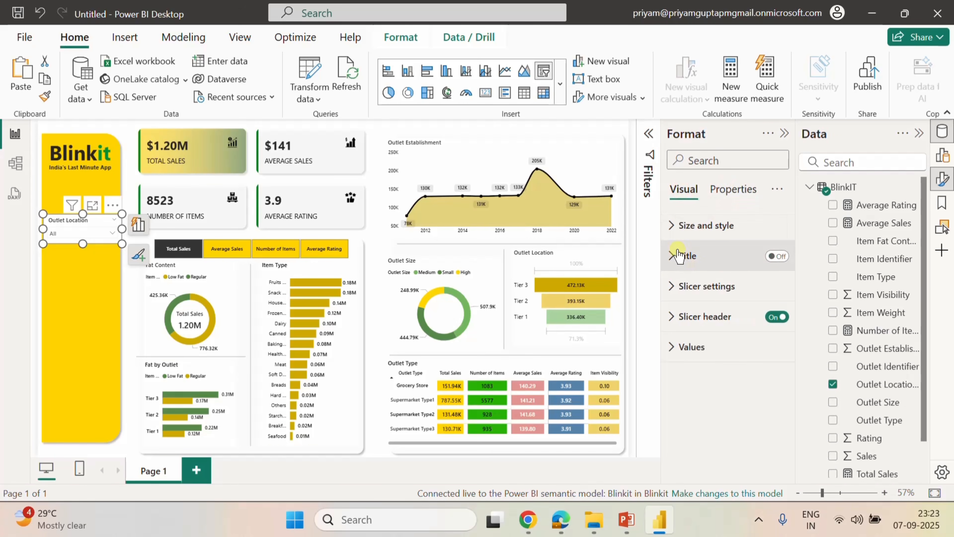
{"action": "left_click", "coordinate": [672, 226]}
{"action": "scroll", "coordinate": [748, 319], "scroll_direction": "down", "scroll_amount": 5}
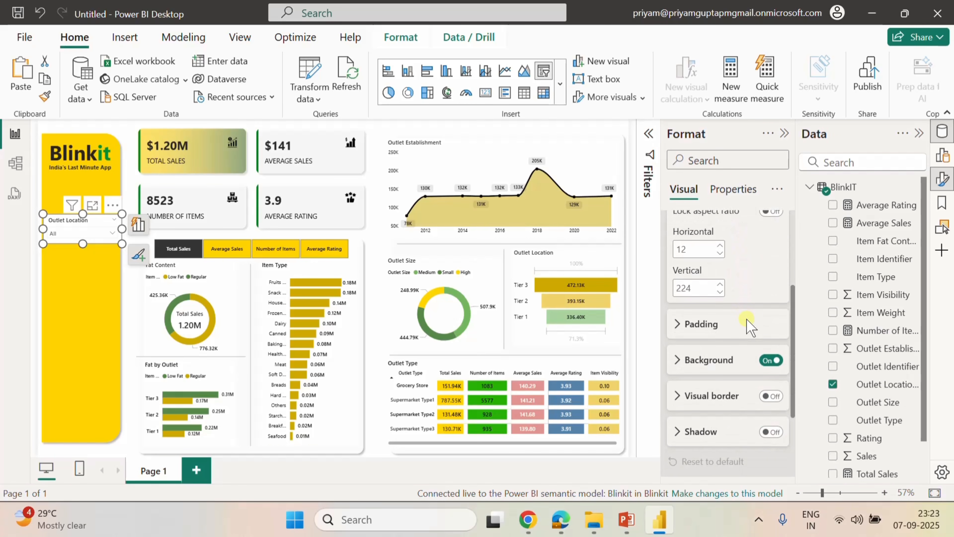
{"action": "left_click", "coordinate": [687, 289]}
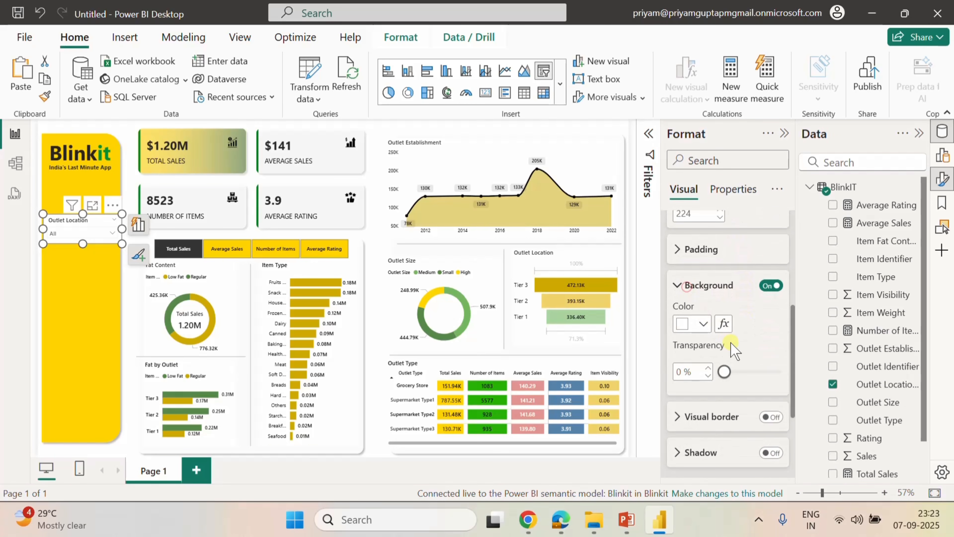
{"action": "left_click", "coordinate": [704, 322]}
{"action": "left_click", "coordinate": [713, 258]}
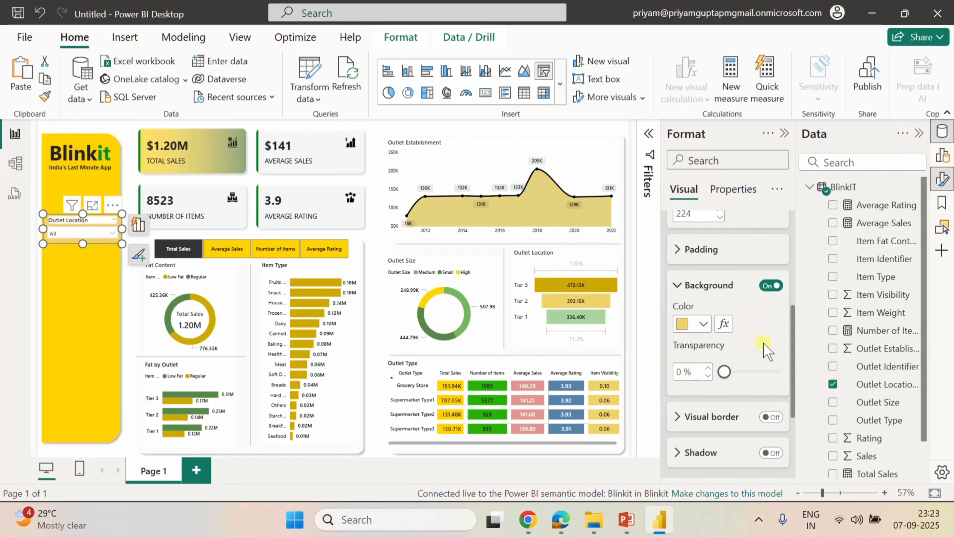
{"action": "scroll", "coordinate": [766, 347], "scroll_direction": "down", "scroll_amount": 4}
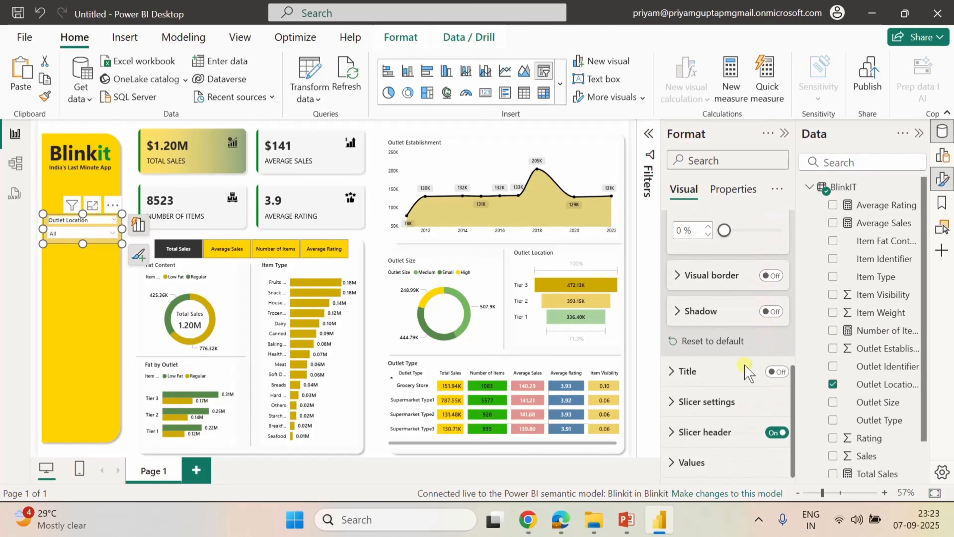
{"action": "scroll", "coordinate": [742, 370], "scroll_direction": "up", "scroll_amount": 4}
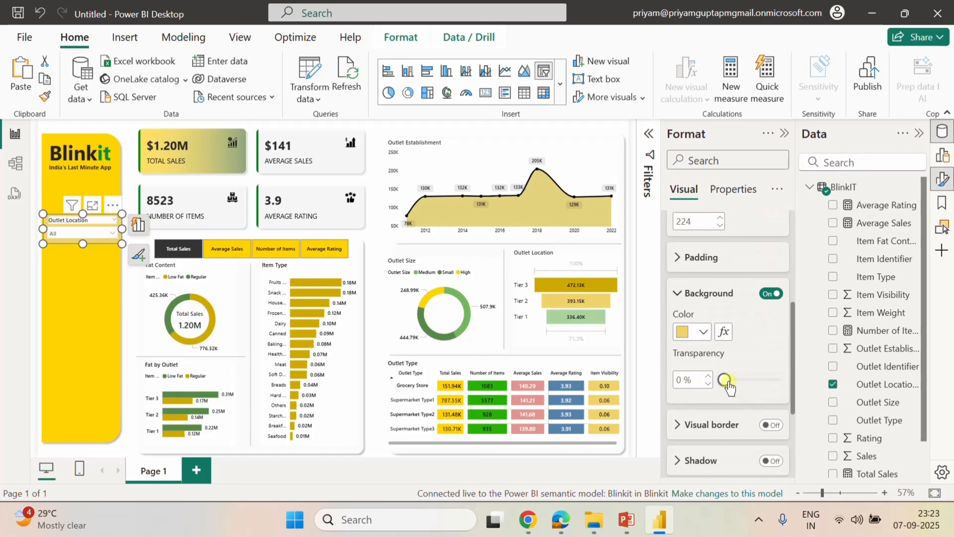
Check the outlet location slicer's dropdown appearance, close its list and deselect everything on the canvas.
{"action": "left_click", "coordinate": [113, 234]}
{"action": "left_click", "coordinate": [87, 354]}
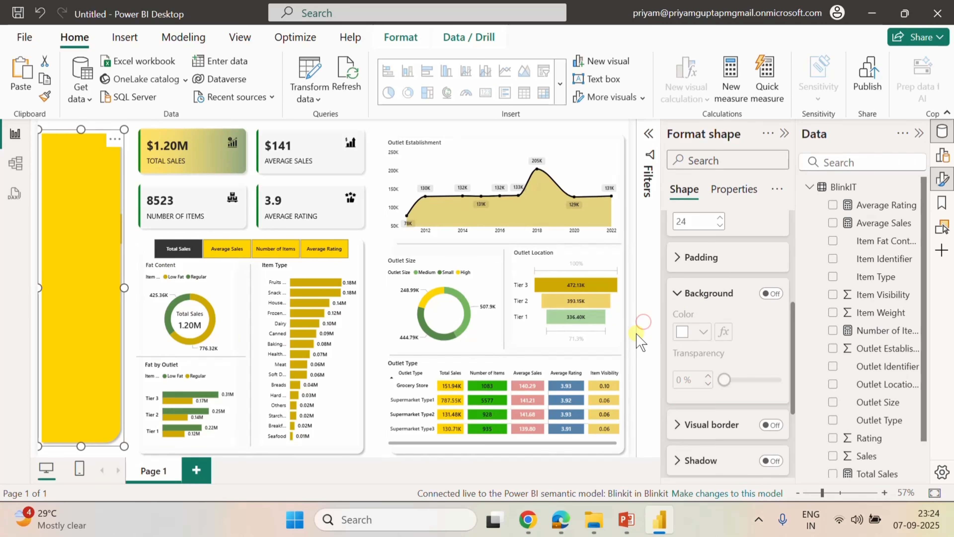
{"action": "left_click", "coordinate": [627, 334]}
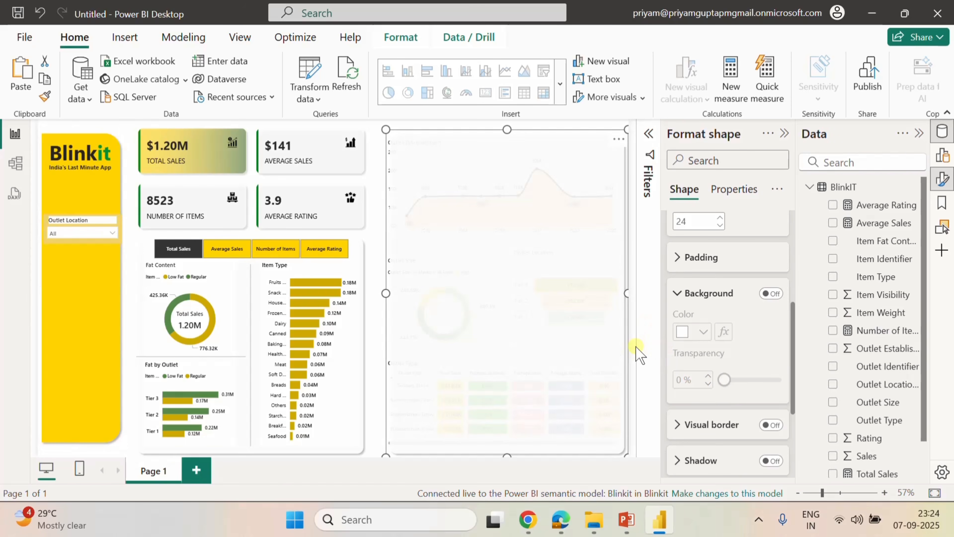
{"action": "key", "text": "Delete"}
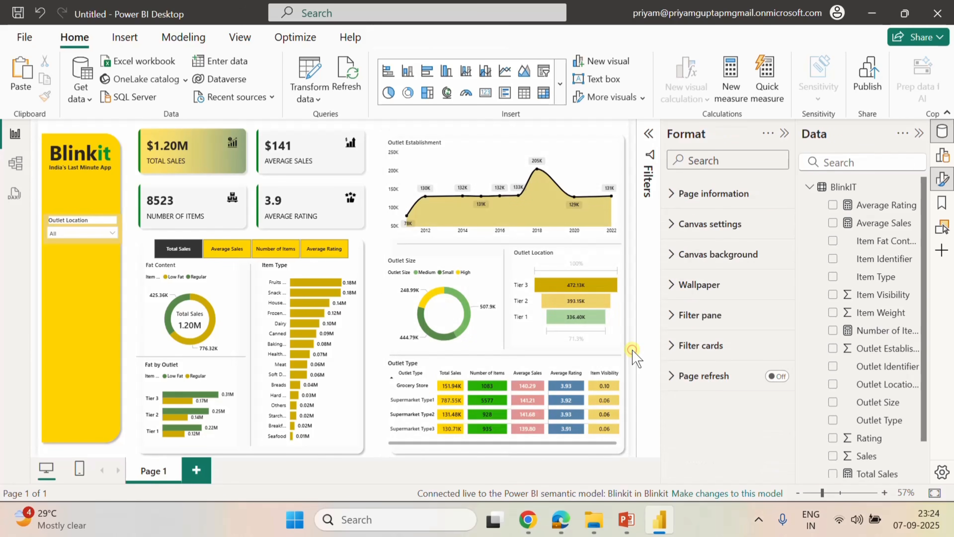
Set the background color of the outlet location slicer's values to the same light gold.
{"action": "left_click", "coordinate": [71, 223]}
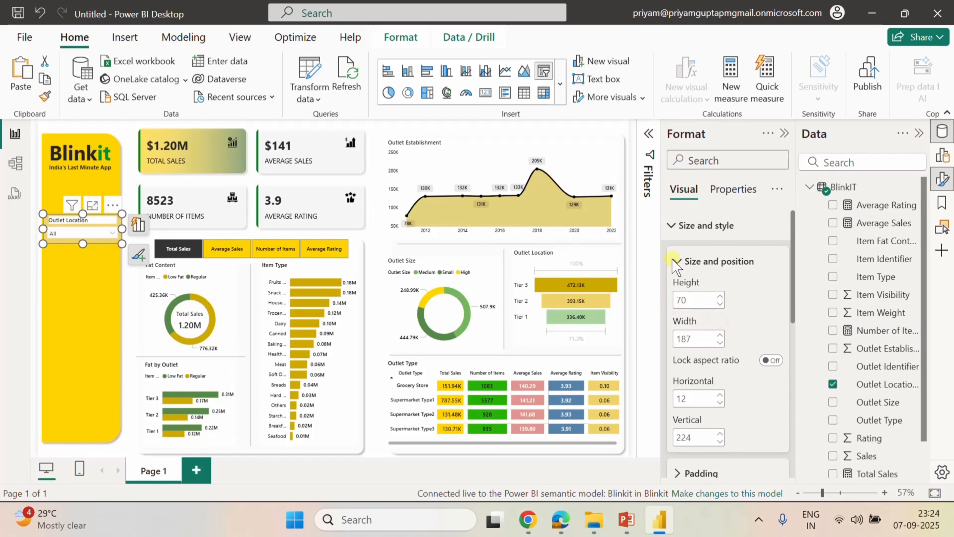
{"action": "left_click", "coordinate": [672, 259]}
{"action": "left_click", "coordinate": [671, 225]}
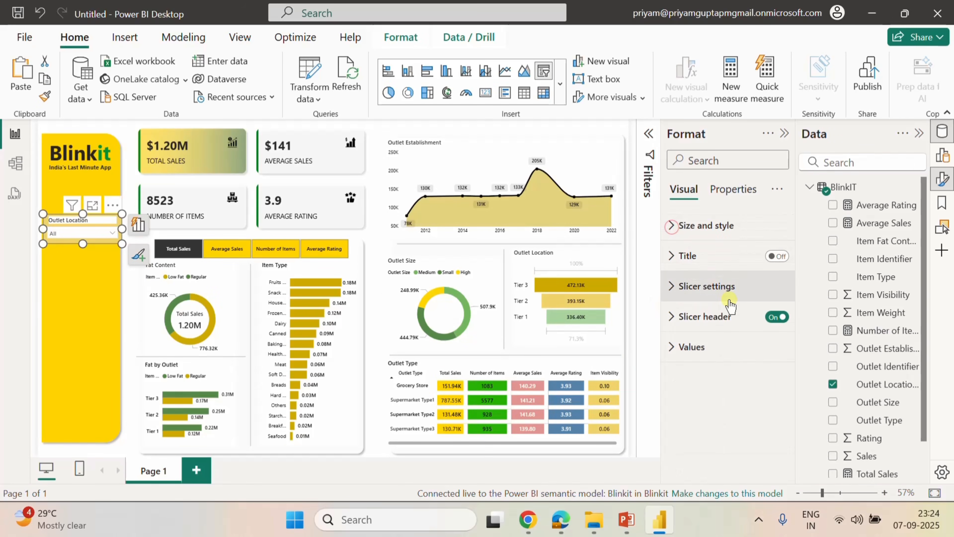
{"action": "left_click", "coordinate": [672, 346]}
{"action": "scroll", "coordinate": [734, 399], "scroll_direction": "down", "scroll_amount": 2}
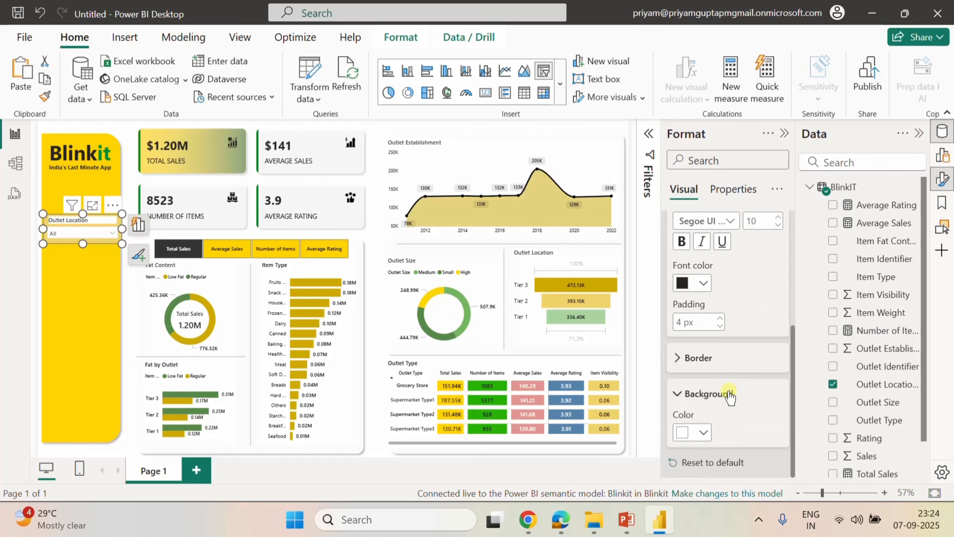
{"action": "left_click", "coordinate": [703, 432]}
{"action": "left_click", "coordinate": [692, 368]}
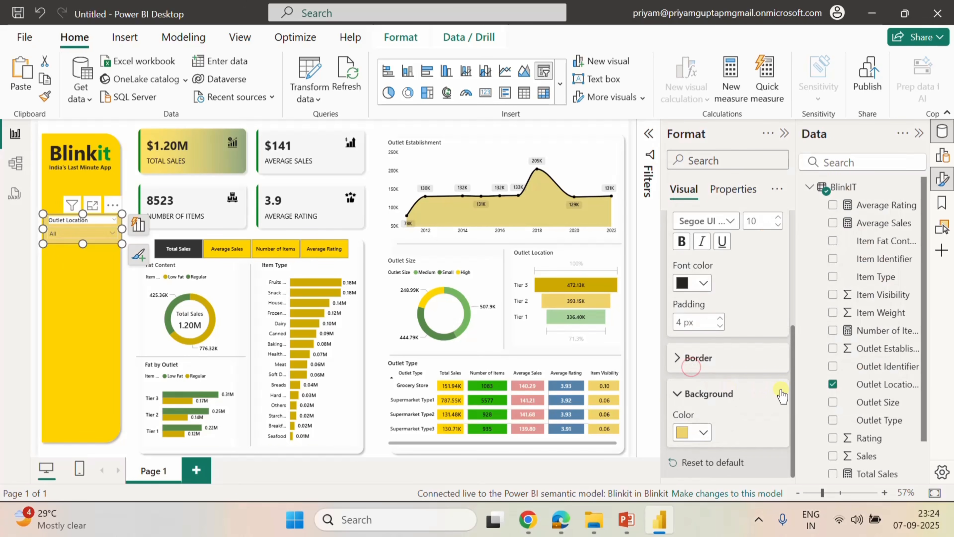
{"action": "scroll", "coordinate": [776, 398], "scroll_direction": "up", "scroll_amount": 2}
{"action": "scroll", "coordinate": [742, 413], "scroll_direction": "down", "scroll_amount": 2}
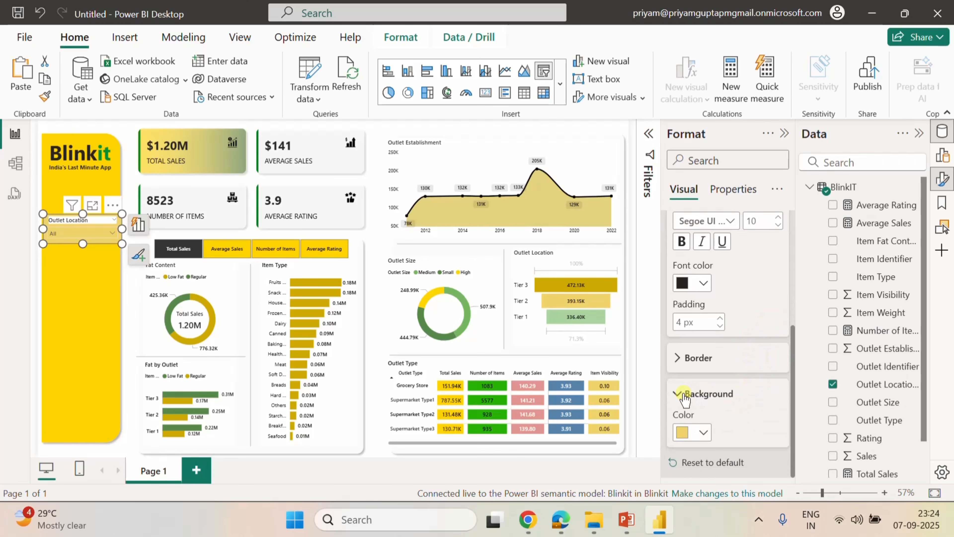
Set the slicer header's background to the same light gold and check the outlet location options in the dropdown.
{"action": "scroll", "coordinate": [748, 387], "scroll_direction": "up", "scroll_amount": 5}
{"action": "left_click", "coordinate": [682, 306]}
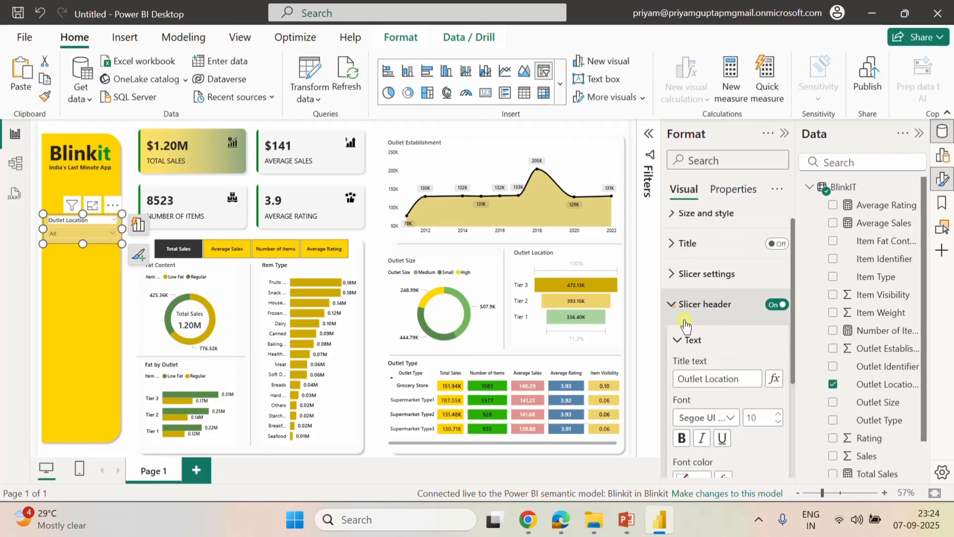
{"action": "scroll", "coordinate": [695, 338], "scroll_direction": "down", "scroll_amount": 6}
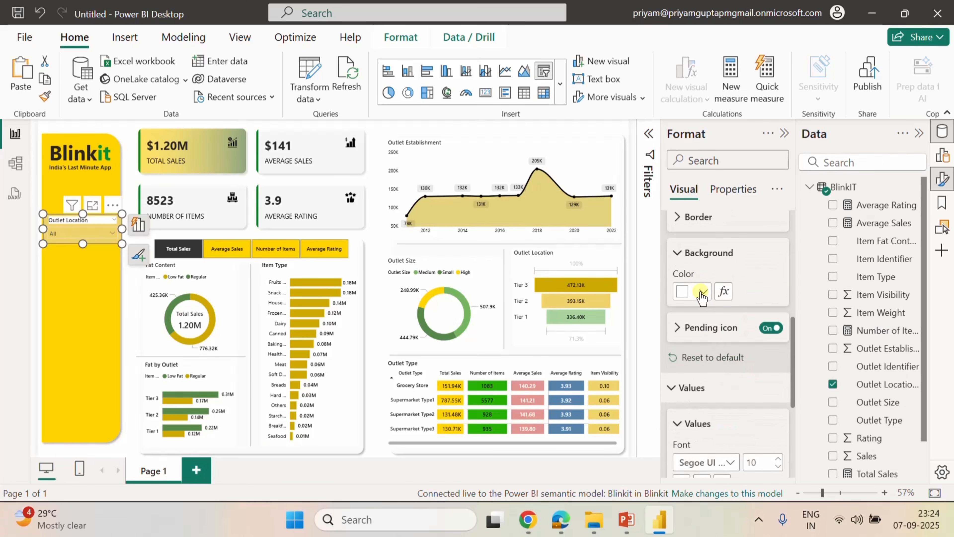
{"action": "left_click", "coordinate": [702, 293]}
{"action": "left_click", "coordinate": [688, 221]}
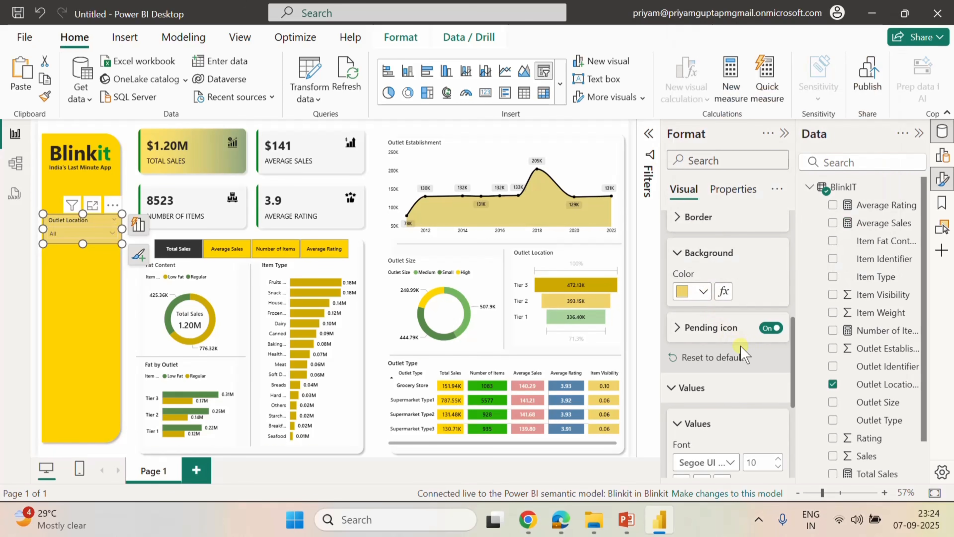
{"action": "left_click", "coordinate": [632, 348]}
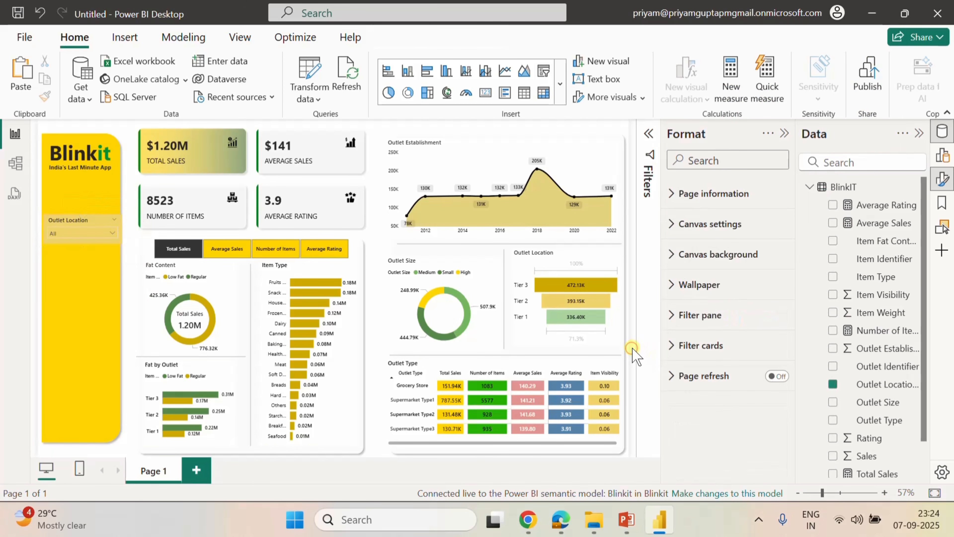
{"action": "left_click", "coordinate": [114, 233]}
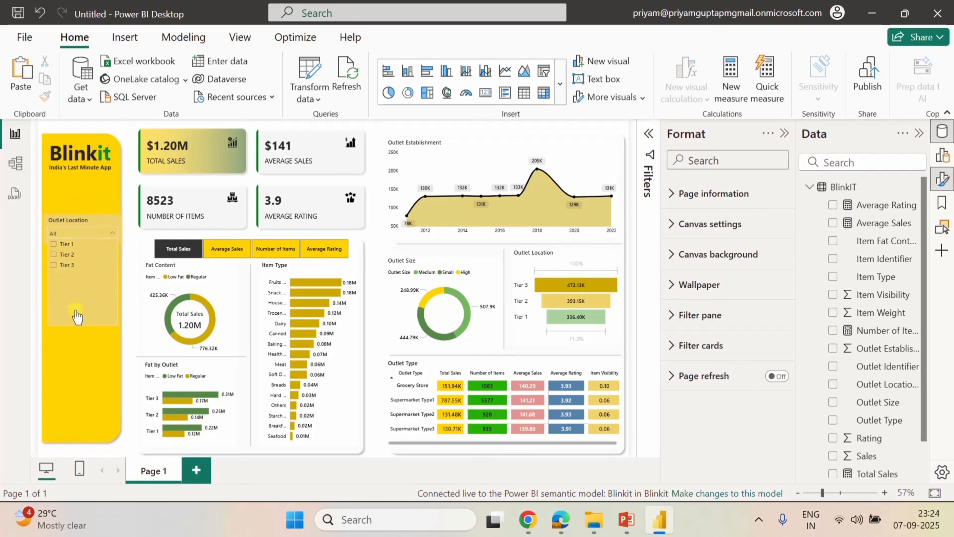
Set the background color of the outlet location slicer's values to white.
{"action": "left_click", "coordinate": [632, 324]}
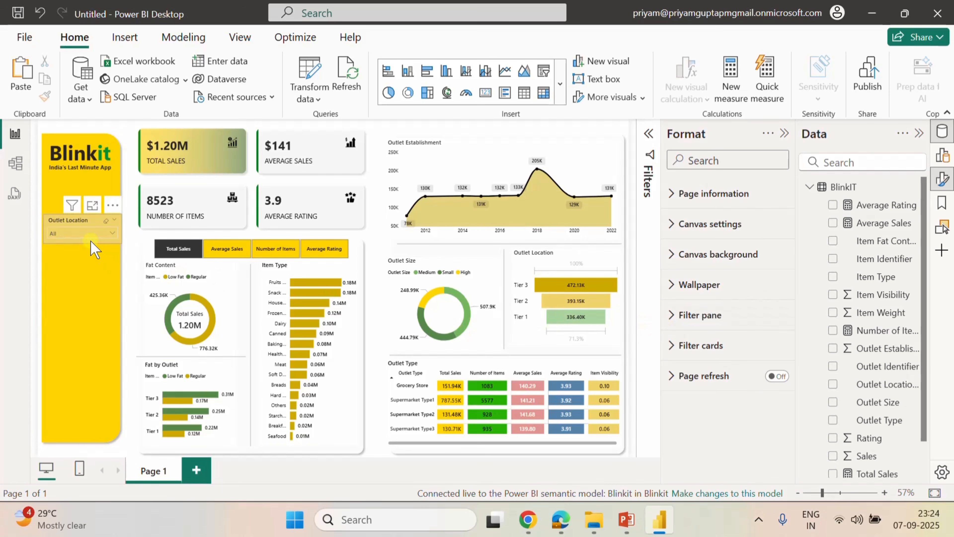
{"action": "left_click", "coordinate": [85, 230]}
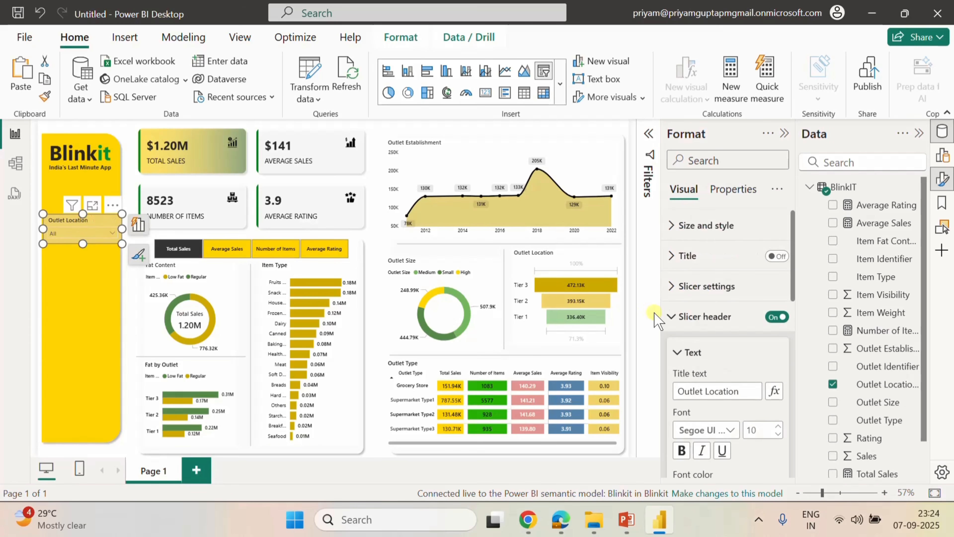
{"action": "left_click", "coordinate": [672, 317]}
{"action": "scroll", "coordinate": [725, 382], "scroll_direction": "down", "scroll_amount": 3}
{"action": "scroll", "coordinate": [724, 376], "scroll_direction": "up", "scroll_amount": 1}
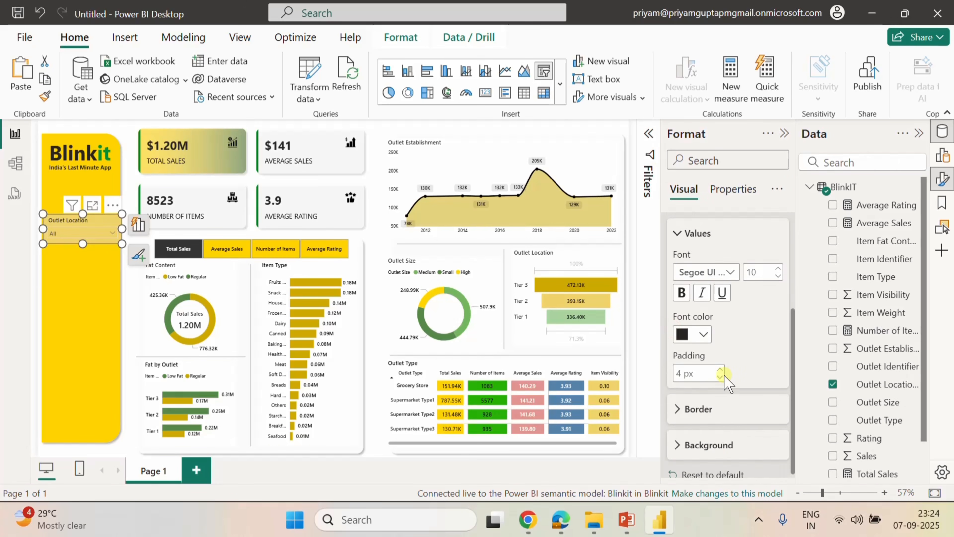
{"action": "left_click", "coordinate": [671, 260]}
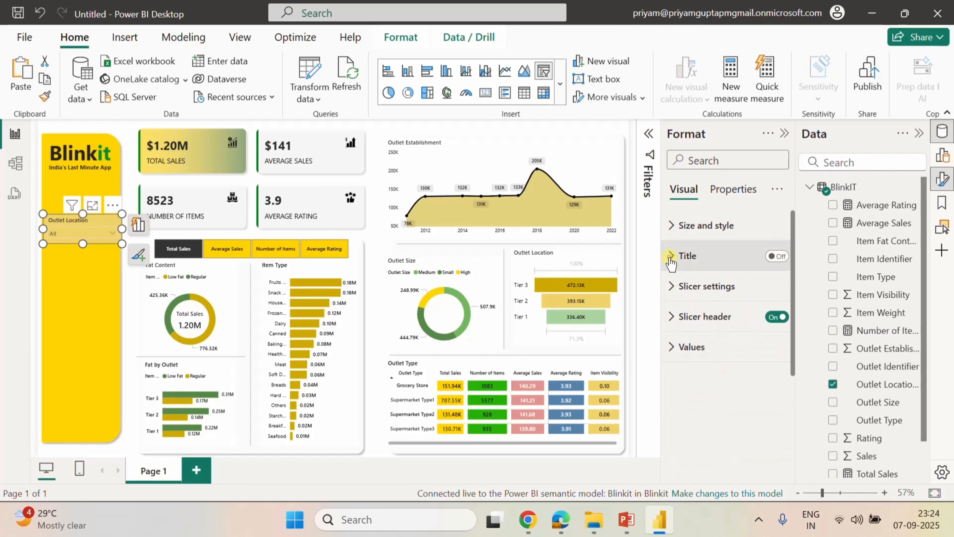
{"action": "left_click", "coordinate": [678, 347]}
{"action": "scroll", "coordinate": [730, 397], "scroll_direction": "down", "scroll_amount": 3}
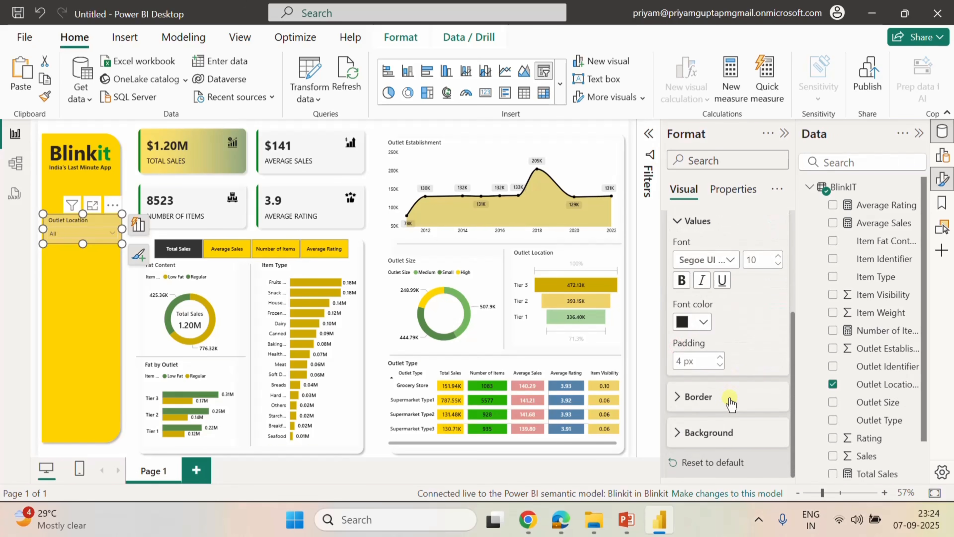
{"action": "left_click", "coordinate": [687, 436]}
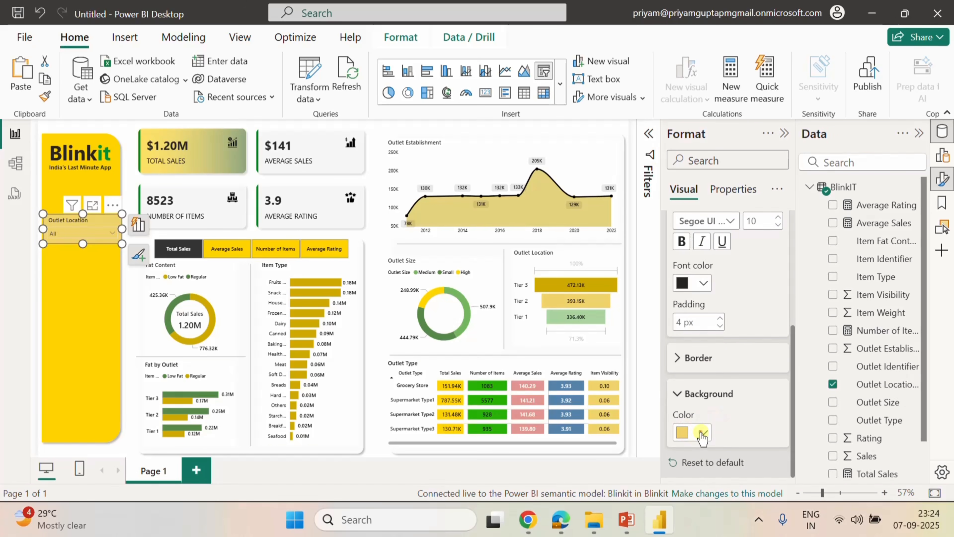
{"action": "left_click", "coordinate": [701, 433]}
{"action": "left_click", "coordinate": [705, 367]}
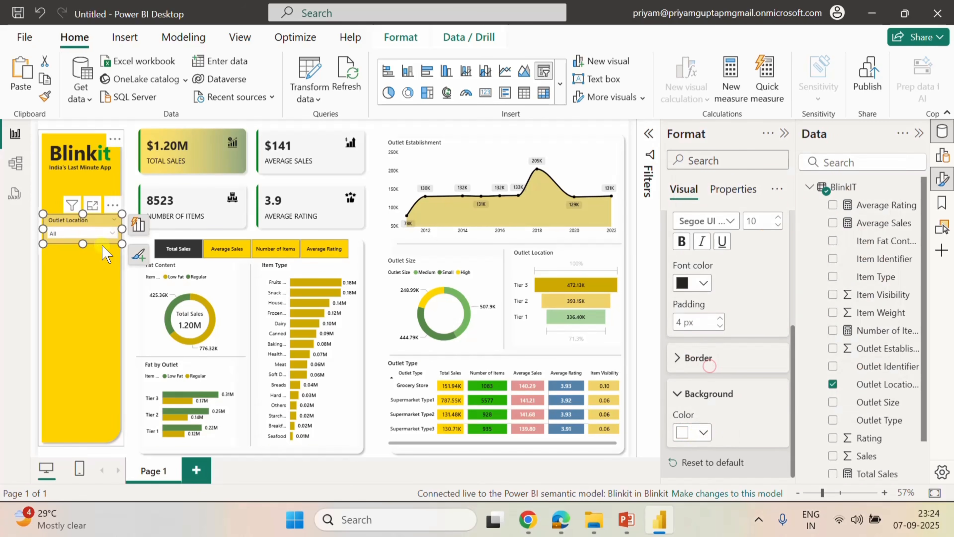
Check the outlet location slicer's dropdown list and the border options for its values.
{"action": "left_click", "coordinate": [113, 233]}
{"action": "left_click", "coordinate": [649, 371]}
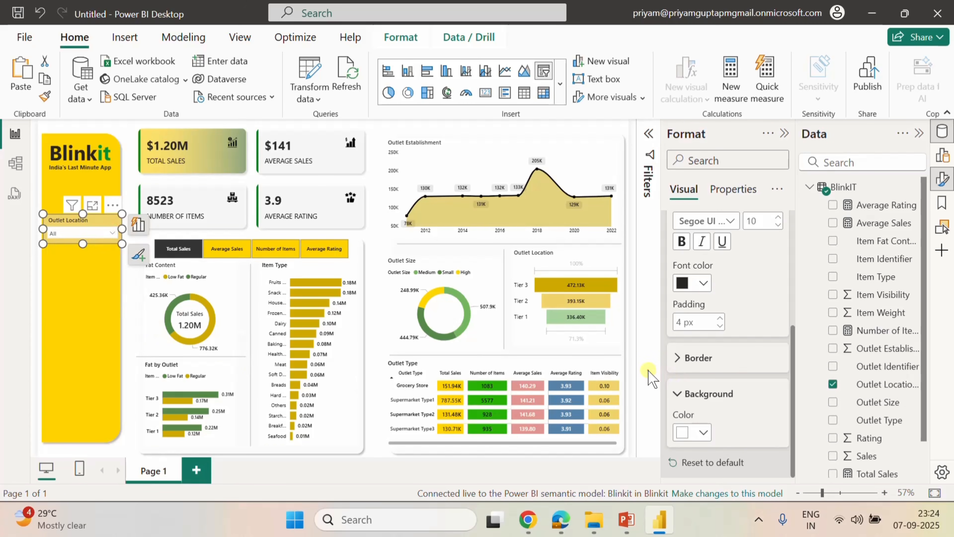
{"action": "left_click", "coordinate": [678, 393]}
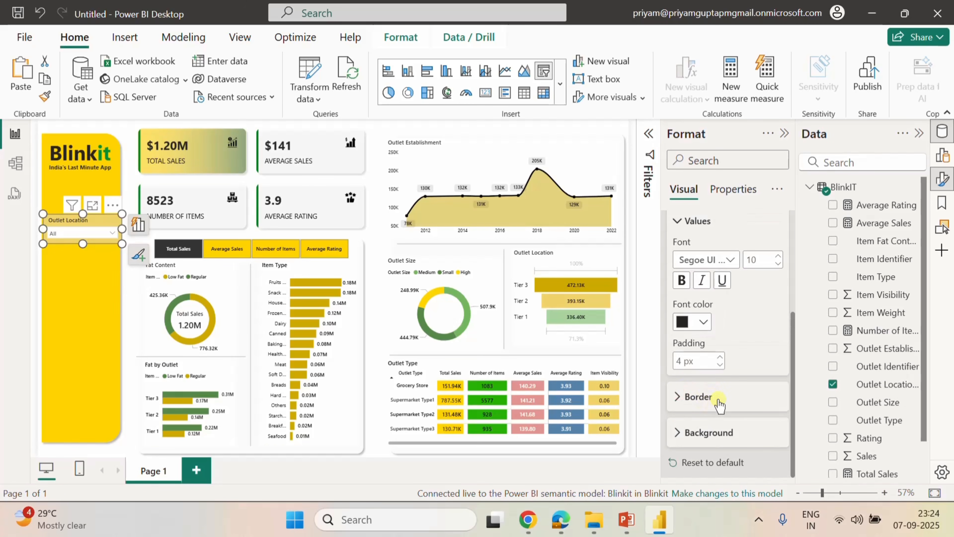
{"action": "left_click", "coordinate": [680, 399]}
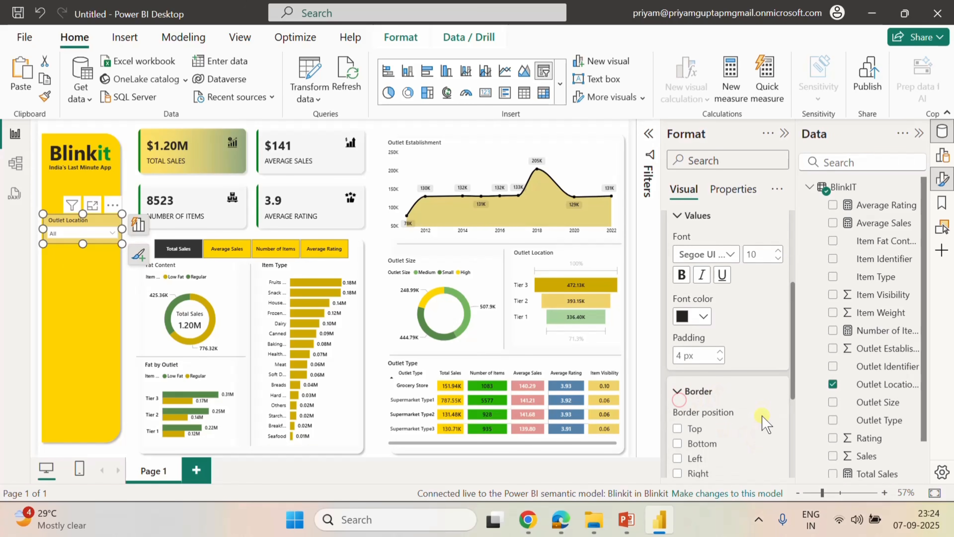
{"action": "scroll", "coordinate": [762, 415], "scroll_direction": "up", "scroll_amount": 4}
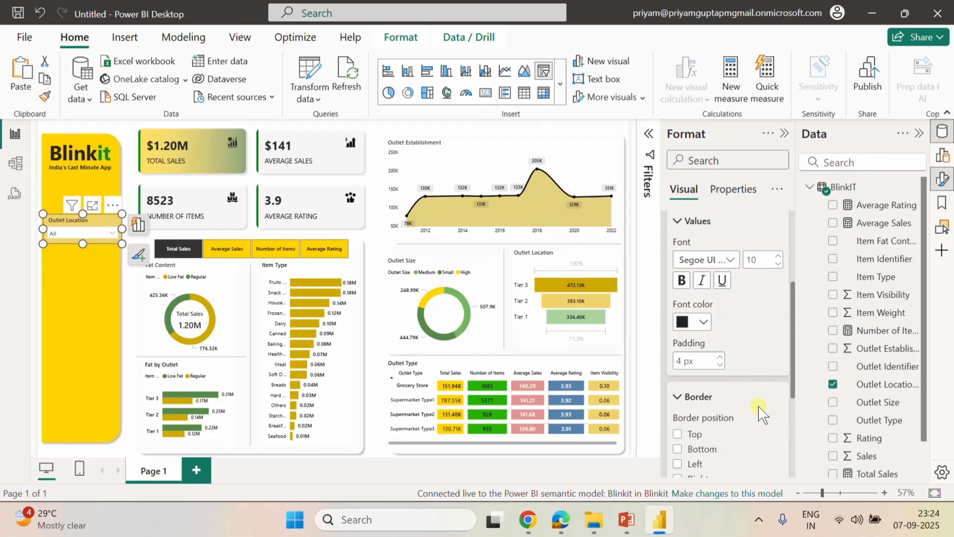
{"action": "left_click", "coordinate": [676, 398]}
{"action": "scroll", "coordinate": [734, 399], "scroll_direction": "up", "scroll_amount": 4}
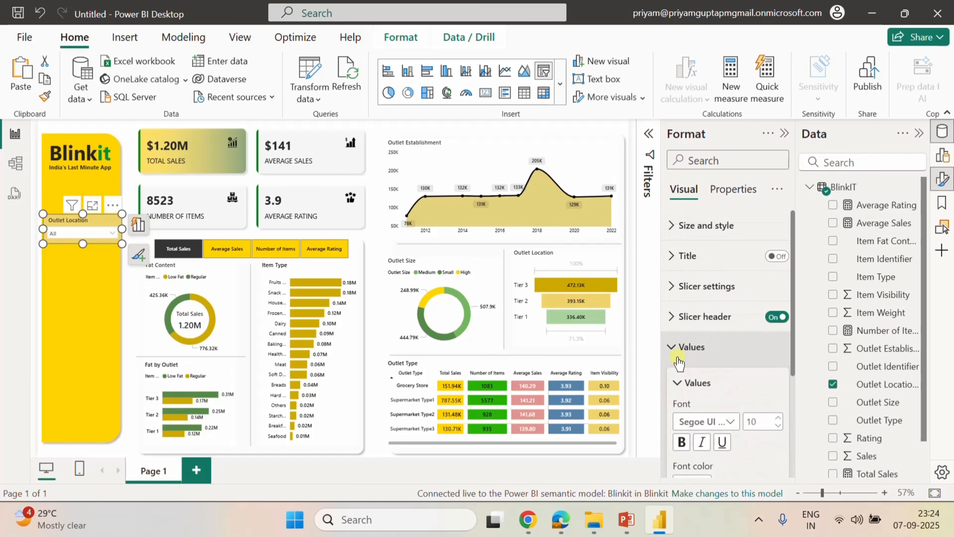
{"action": "left_click", "coordinate": [675, 349]}
{"action": "left_click", "coordinate": [108, 235]}
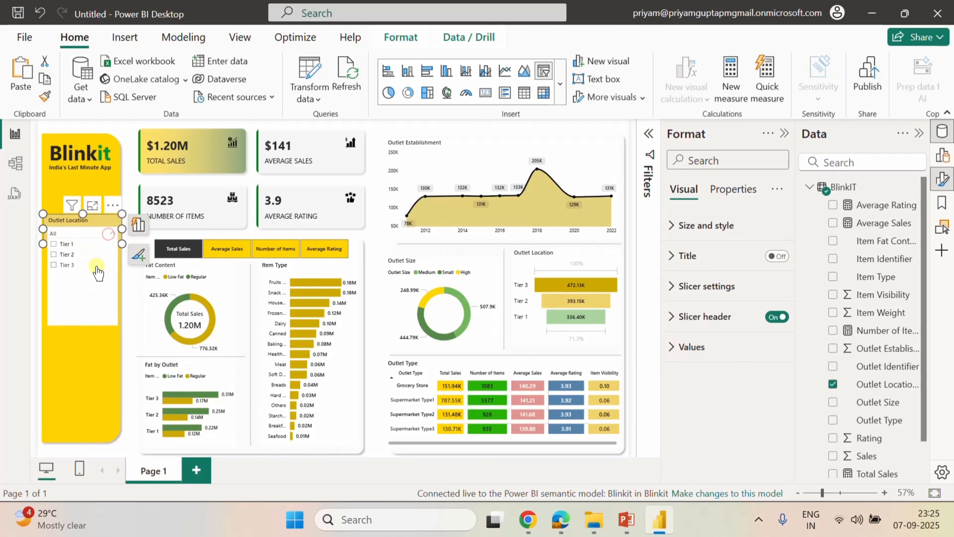
{"action": "left_click", "coordinate": [629, 389]}
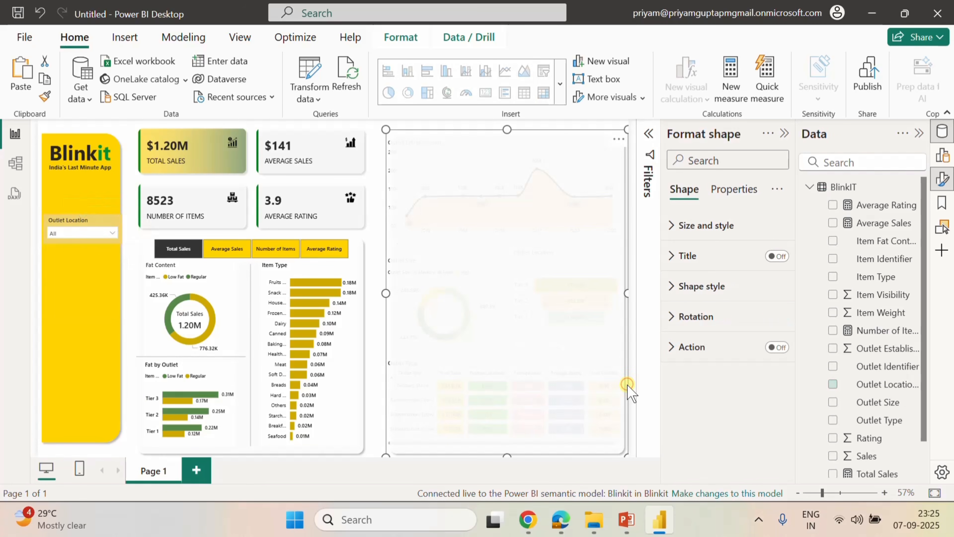
Narrow the outlet location slicer to a width of about 174 and nudge it slightly right to center it in the yellow sidebar.
{"action": "left_click", "coordinate": [94, 227]}
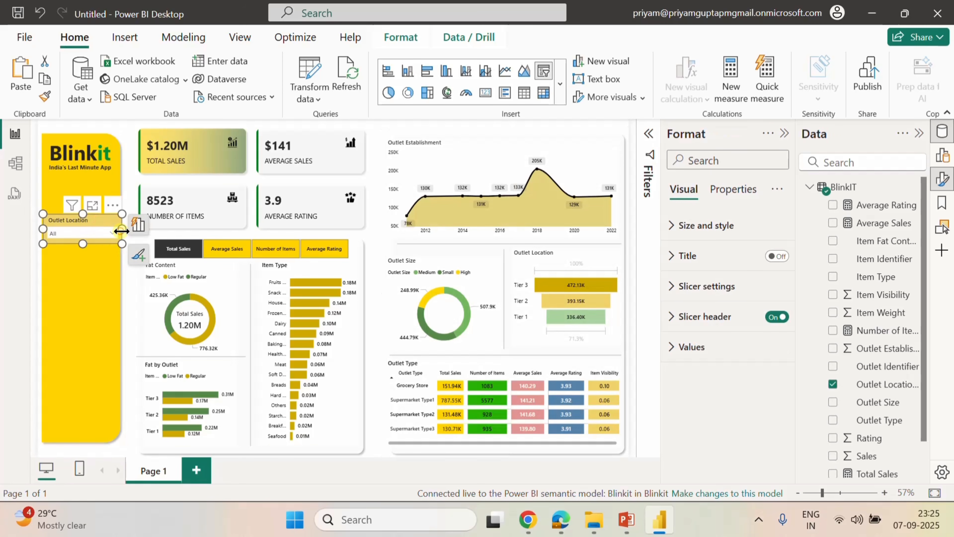
{"action": "left_click_drag", "start_coordinate": [122, 231], "coordinate": [117, 233]}
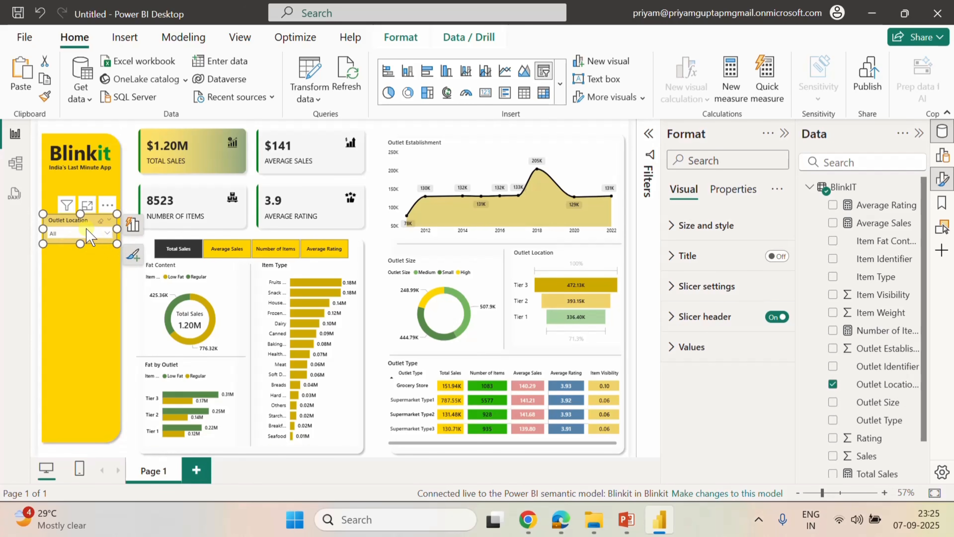
{"action": "key", "text": "Right"}
{"action": "key", "text": "Right"}
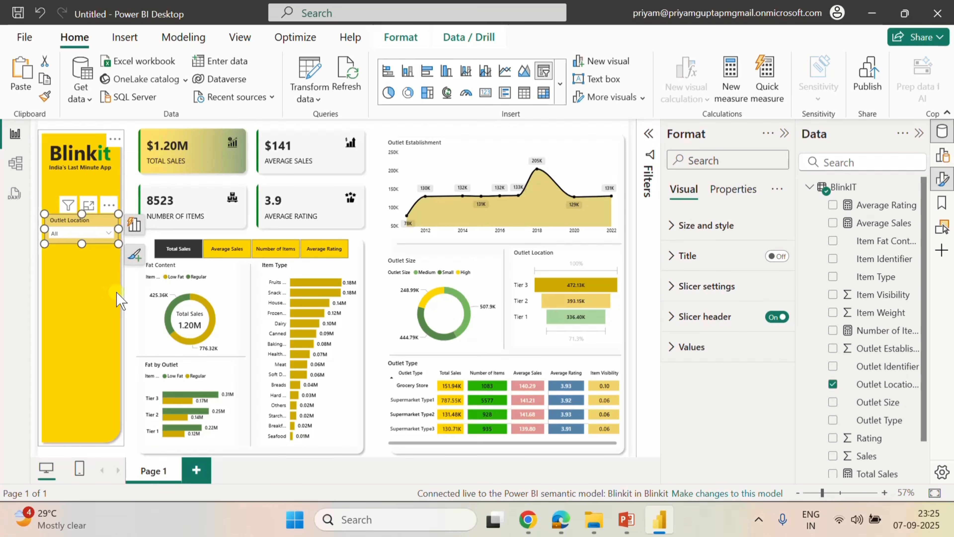
{"action": "left_click", "coordinate": [632, 307]}
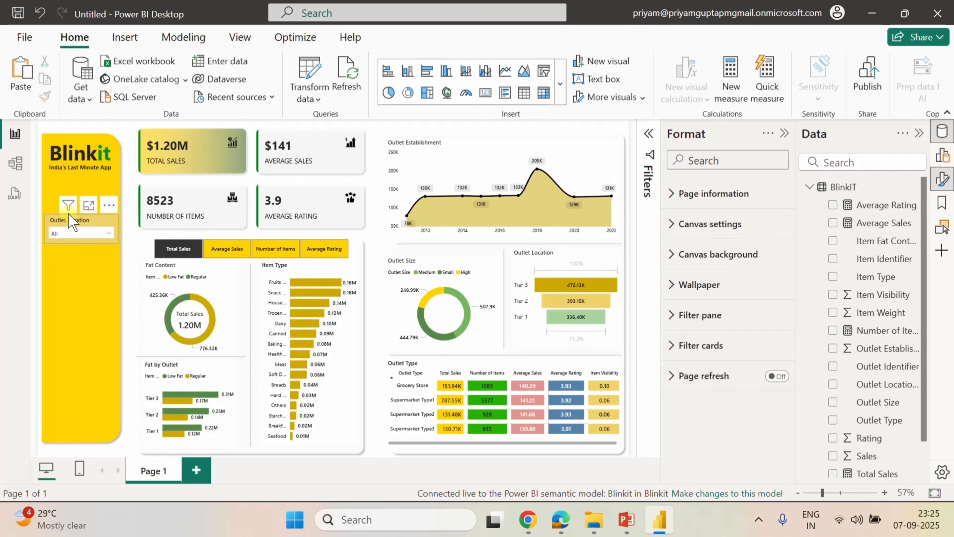
Copy the hex code of the yellow sidebar shape's fill color and deselect the shape.
{"action": "left_click", "coordinate": [72, 224]}
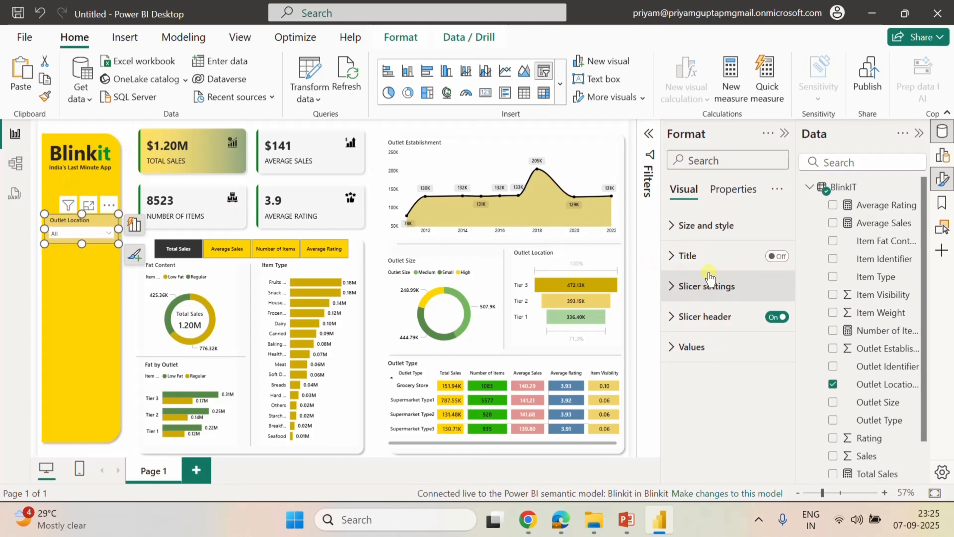
{"action": "left_click", "coordinate": [89, 186]}
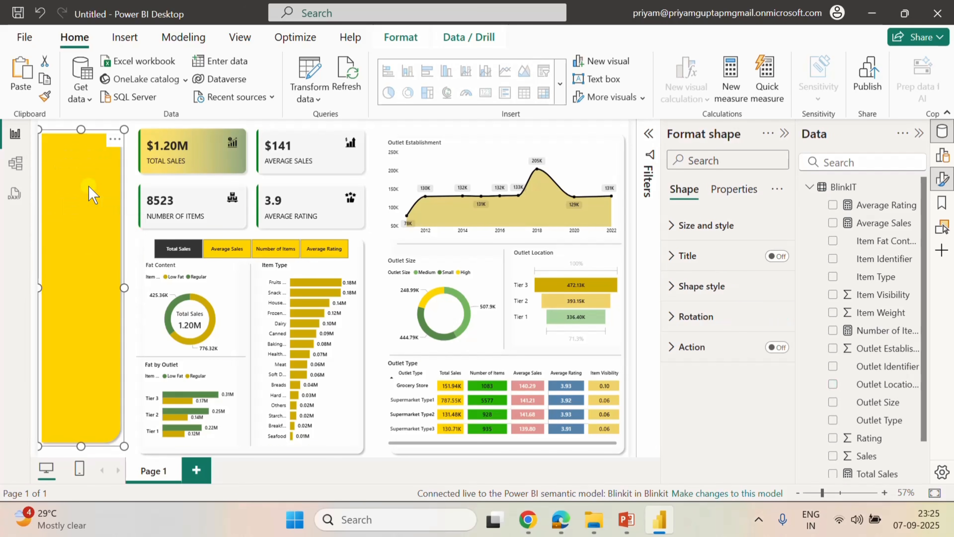
{"action": "left_click", "coordinate": [671, 233]}
{"action": "scroll", "coordinate": [724, 338], "scroll_direction": "down", "scroll_amount": 6}
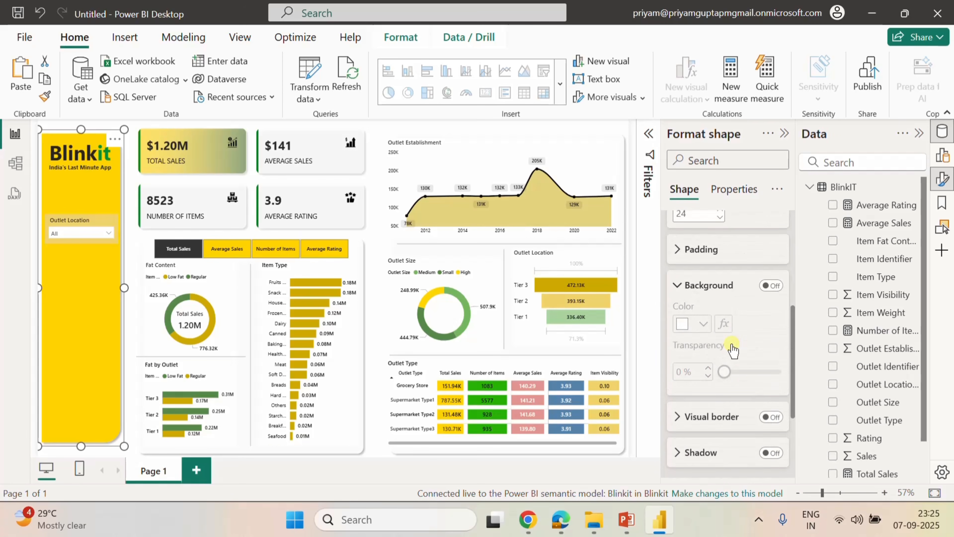
{"action": "scroll", "coordinate": [729, 345], "scroll_direction": "down", "scroll_amount": 3}
{"action": "left_click", "coordinate": [678, 401]}
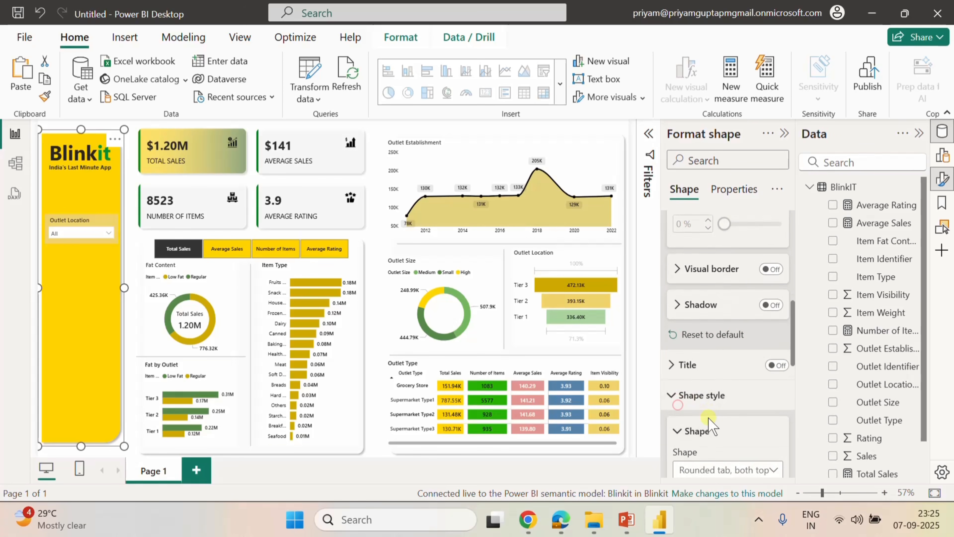
{"action": "scroll", "coordinate": [709, 419], "scroll_direction": "down", "scroll_amount": 5}
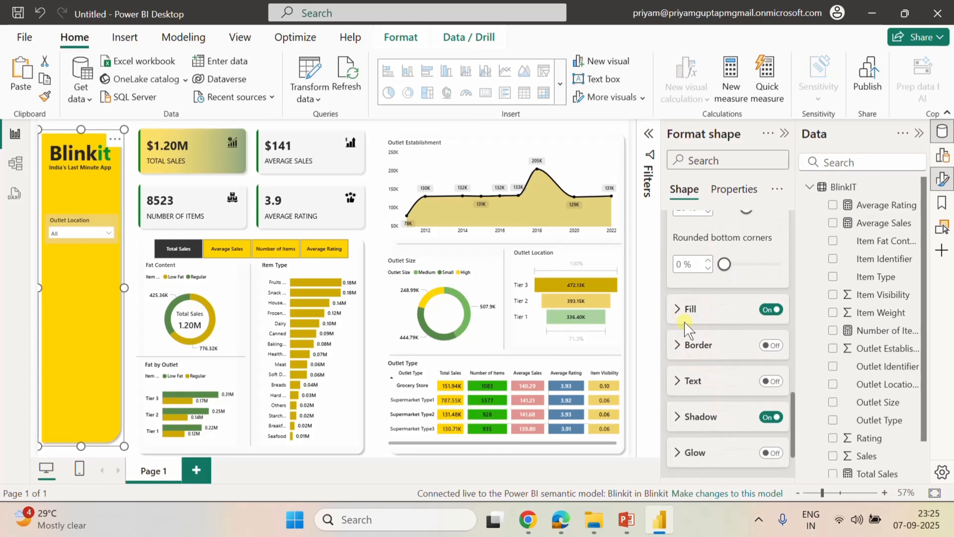
{"action": "left_click", "coordinate": [685, 316]}
{"action": "left_click", "coordinate": [704, 348]}
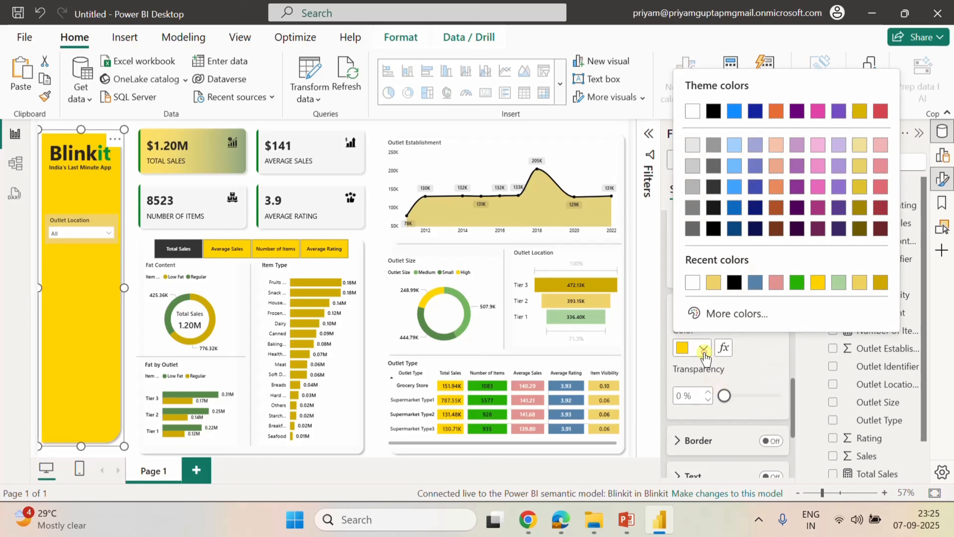
{"action": "left_click", "coordinate": [733, 314]}
{"action": "key", "text": "ctrl+c"}
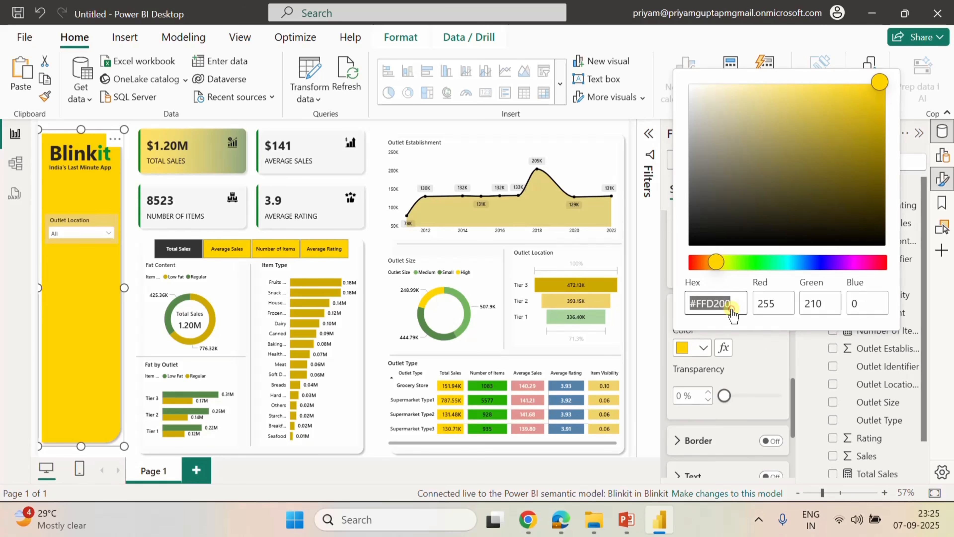
{"action": "left_click", "coordinate": [741, 364]}
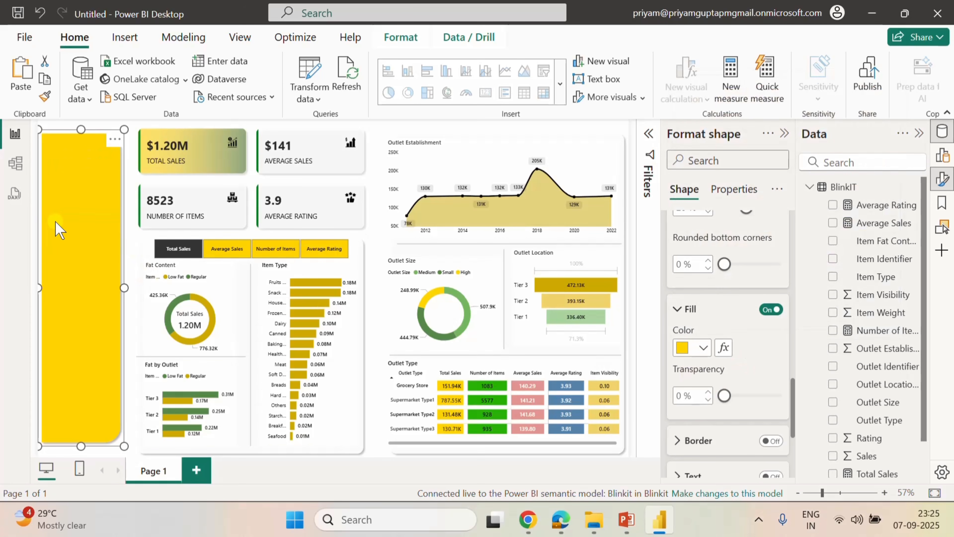
{"action": "left_click", "coordinate": [630, 346]}
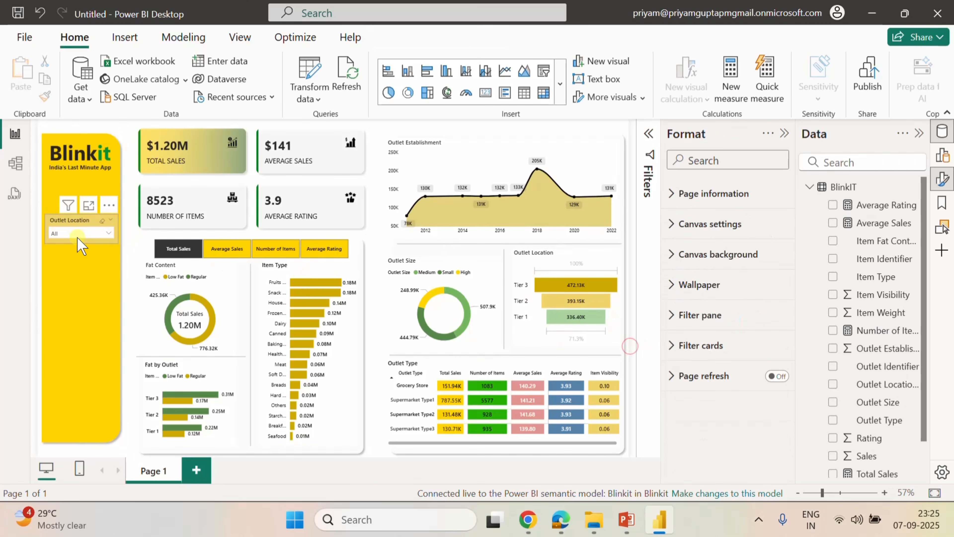
Set the outlet location slicer header's background to the copied sidebar yellow, #FFD200.
{"action": "left_click", "coordinate": [66, 221]}
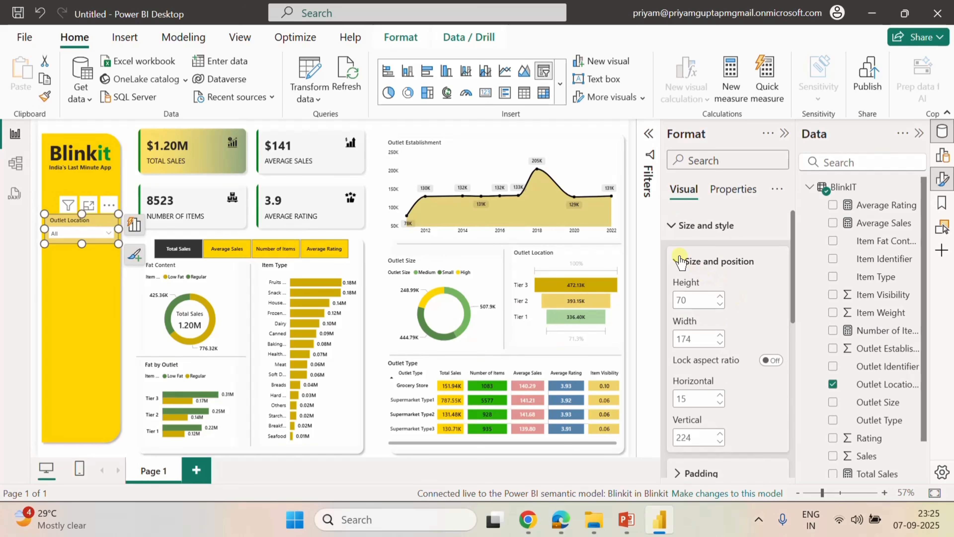
{"action": "left_click", "coordinate": [673, 225]}
{"action": "left_click", "coordinate": [674, 287]}
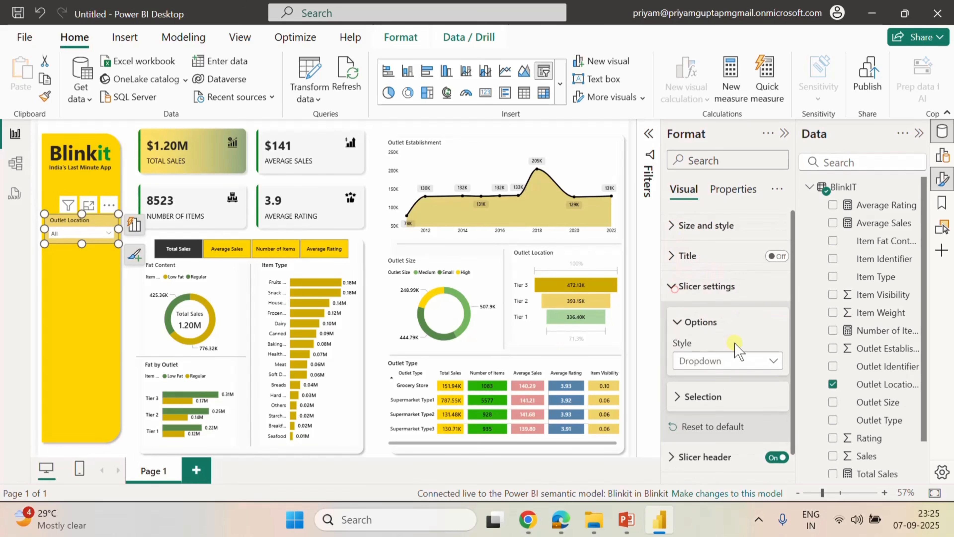
{"action": "scroll", "coordinate": [736, 348], "scroll_direction": "down", "scroll_amount": 1}
{"action": "left_click", "coordinate": [675, 434]}
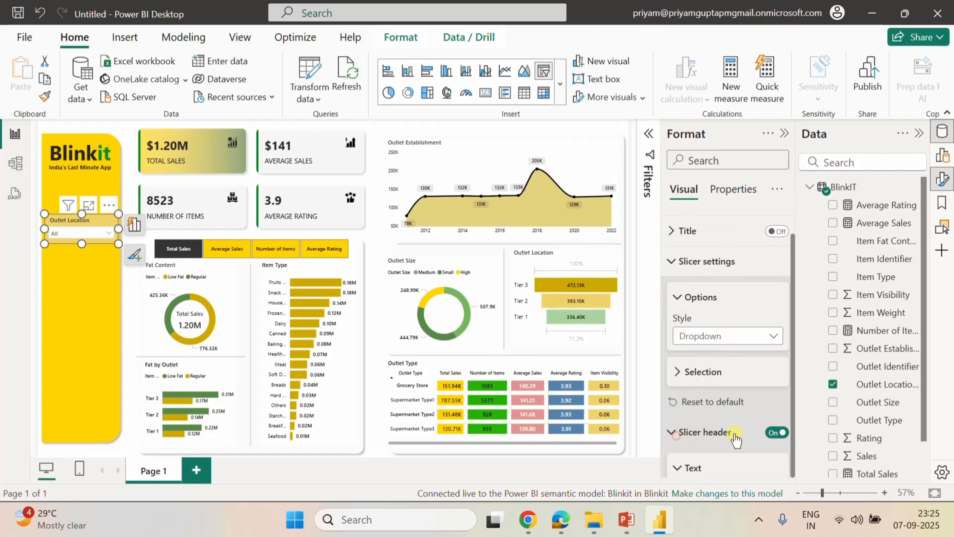
{"action": "scroll", "coordinate": [735, 436], "scroll_direction": "down", "scroll_amount": 8}
{"action": "scroll", "coordinate": [738, 410], "scroll_direction": "down", "scroll_amount": 2}
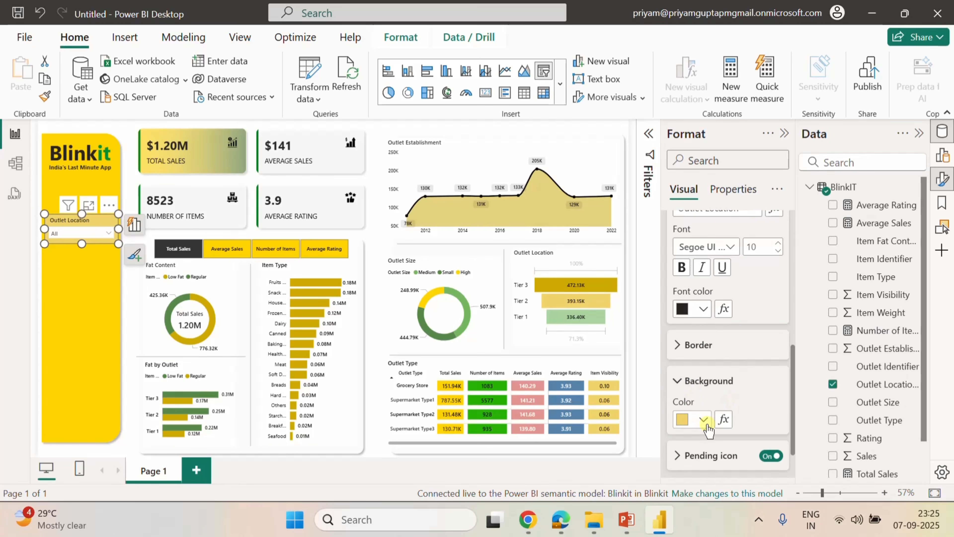
{"action": "left_click", "coordinate": [706, 426]}
{"action": "left_click", "coordinate": [721, 386]}
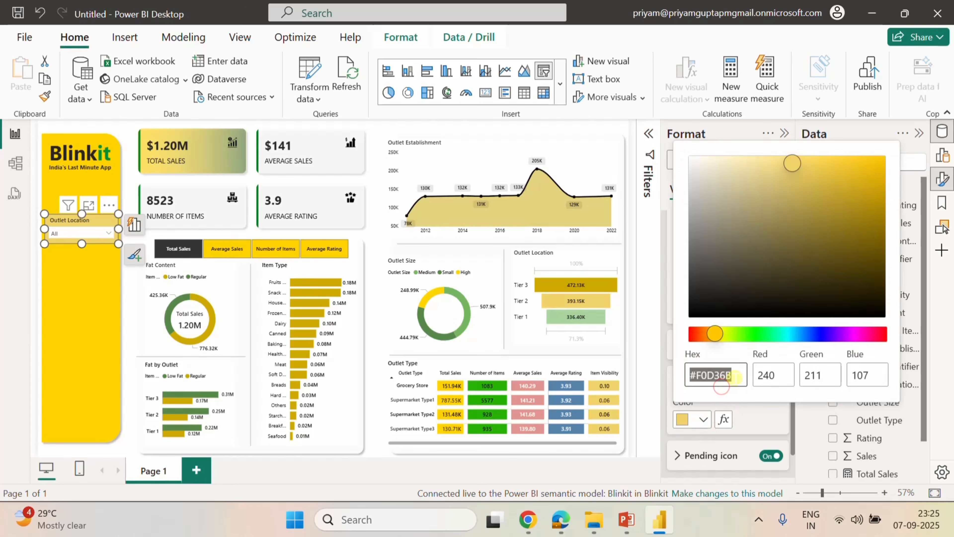
{"action": "key", "text": "ctrl+v"}
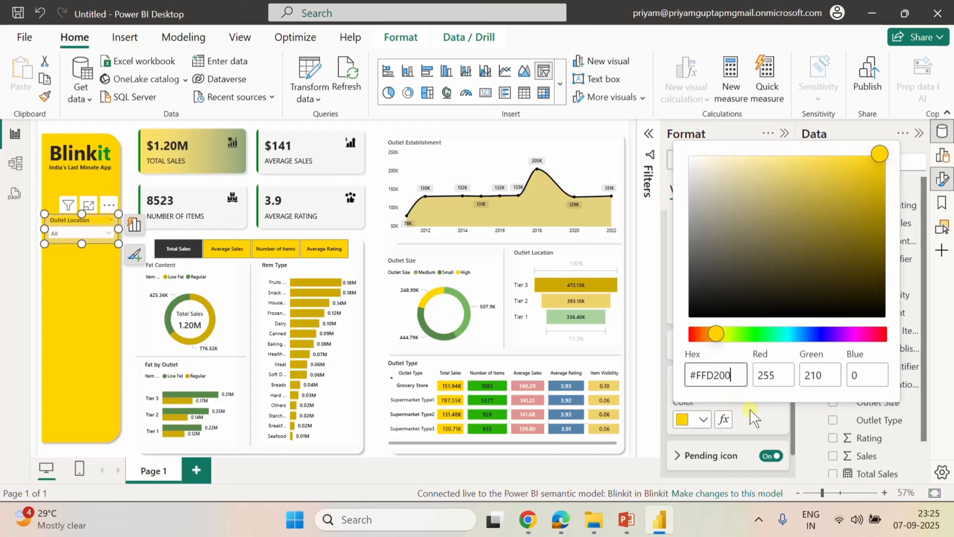
{"action": "left_click", "coordinate": [774, 420]}
{"action": "left_click", "coordinate": [684, 384]}
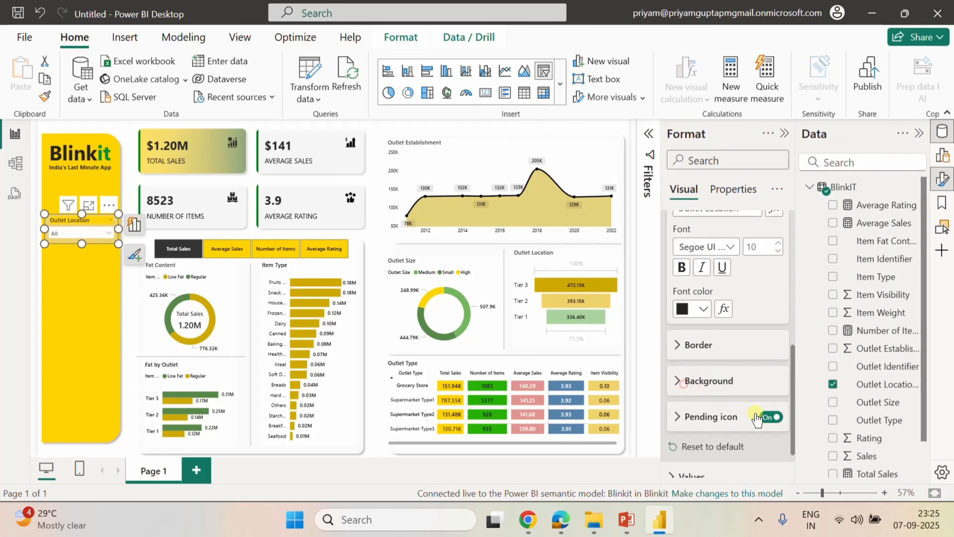
{"action": "scroll", "coordinate": [733, 414], "scroll_direction": "up", "scroll_amount": 5}
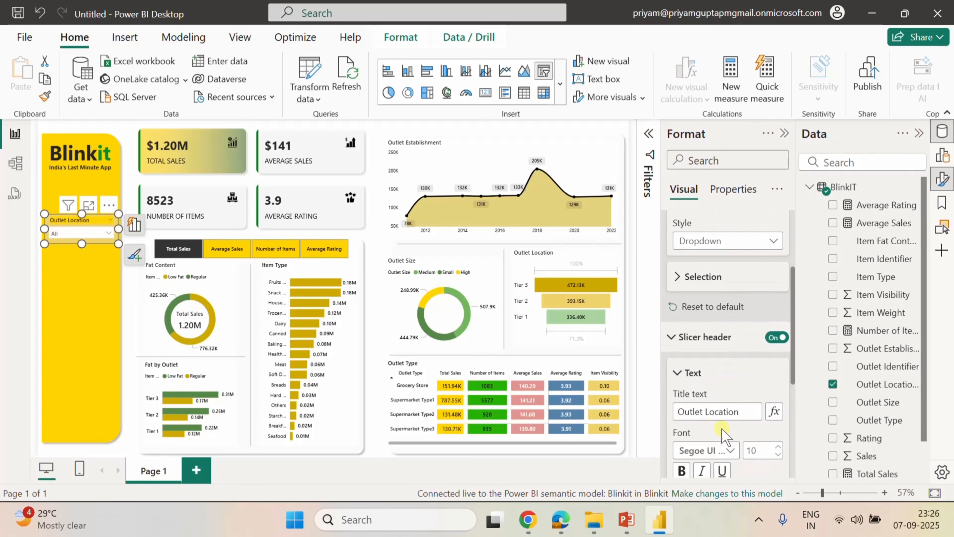
Reapply the copied sidebar yellow, #FFD200, to the background of the outlet location slicer's header.
{"action": "left_click", "coordinate": [681, 348]}
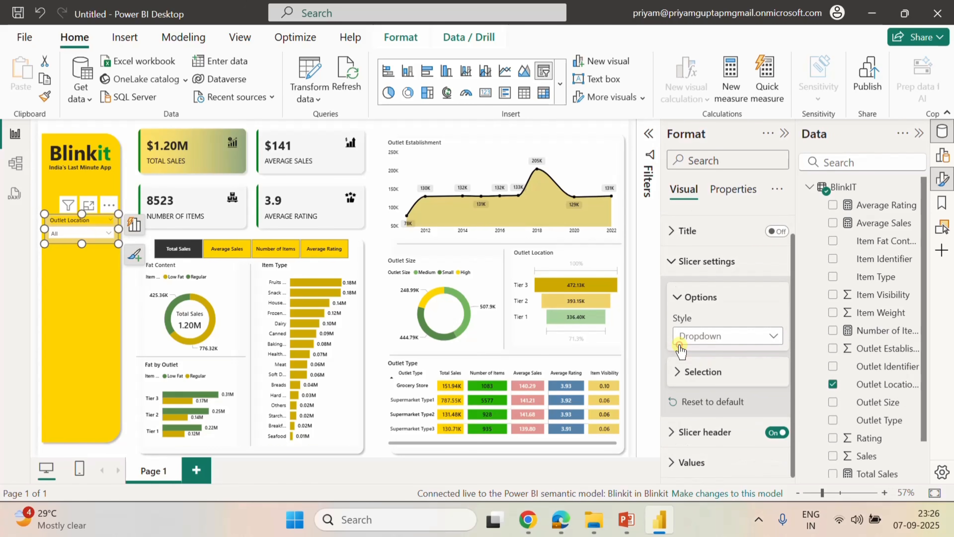
{"action": "left_click", "coordinate": [676, 264]}
{"action": "left_click", "coordinate": [676, 286]}
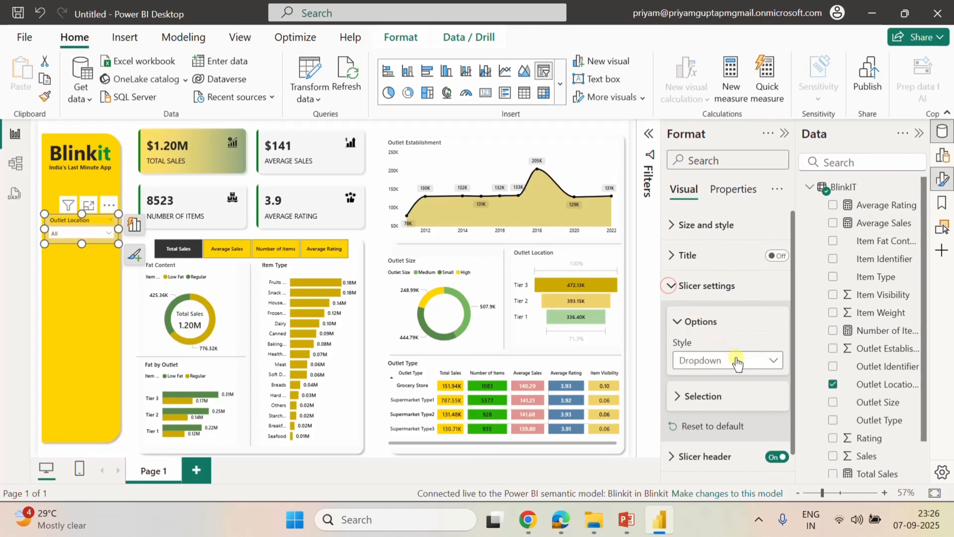
{"action": "scroll", "coordinate": [706, 360], "scroll_direction": "down", "scroll_amount": 1}
{"action": "left_click", "coordinate": [671, 261]}
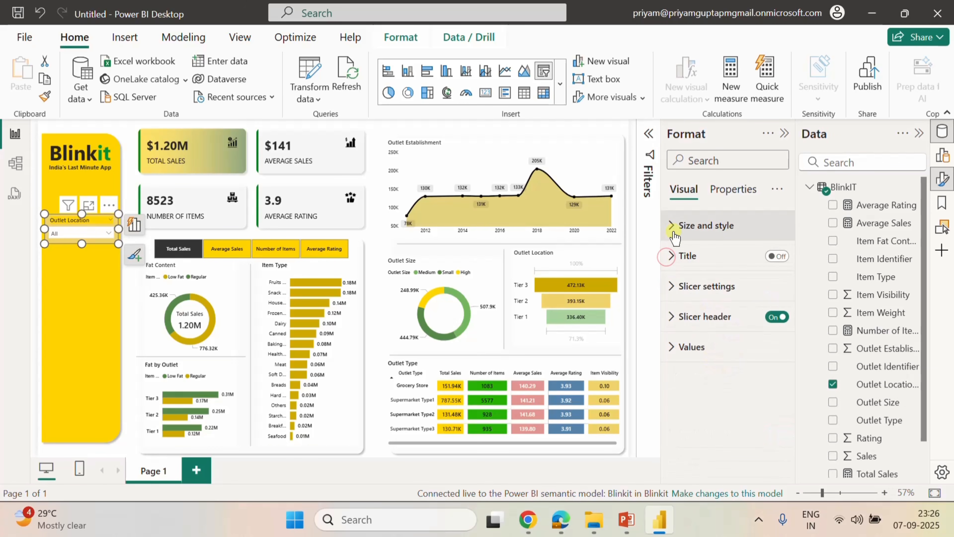
{"action": "left_click", "coordinate": [672, 316]}
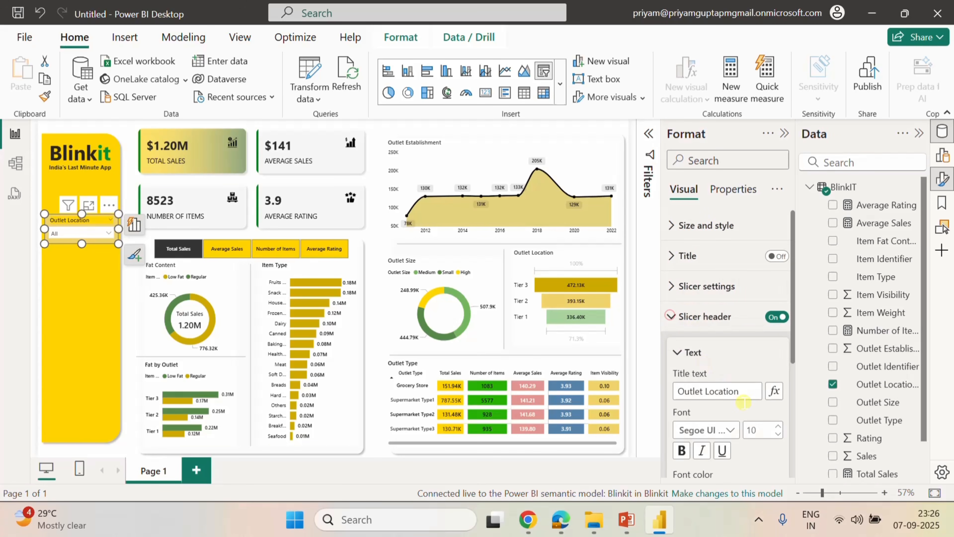
{"action": "scroll", "coordinate": [744, 402], "scroll_direction": "down", "scroll_amount": 5}
{"action": "left_click", "coordinate": [684, 366]}
{"action": "scroll", "coordinate": [692, 368], "scroll_direction": "down", "scroll_amount": 1}
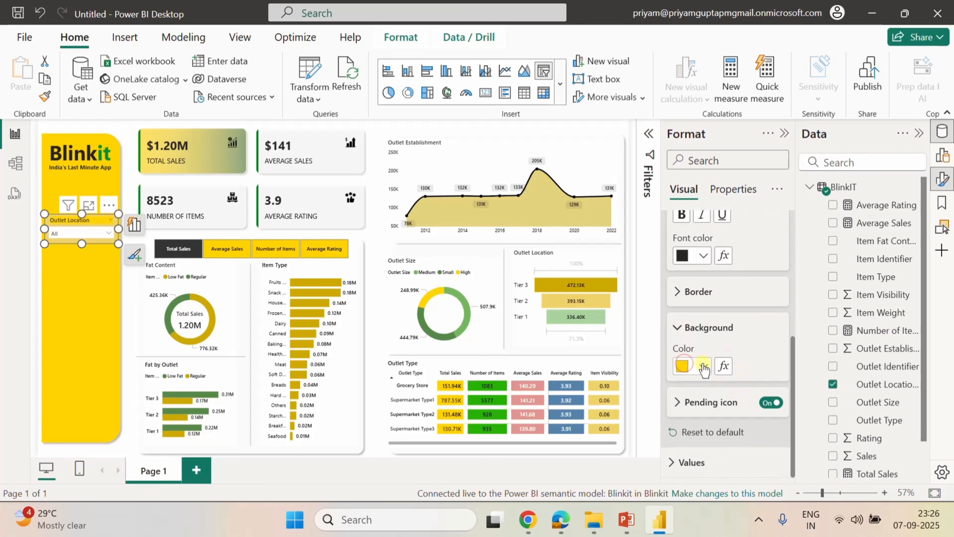
{"action": "left_click", "coordinate": [703, 366]}
{"action": "left_click", "coordinate": [717, 332]}
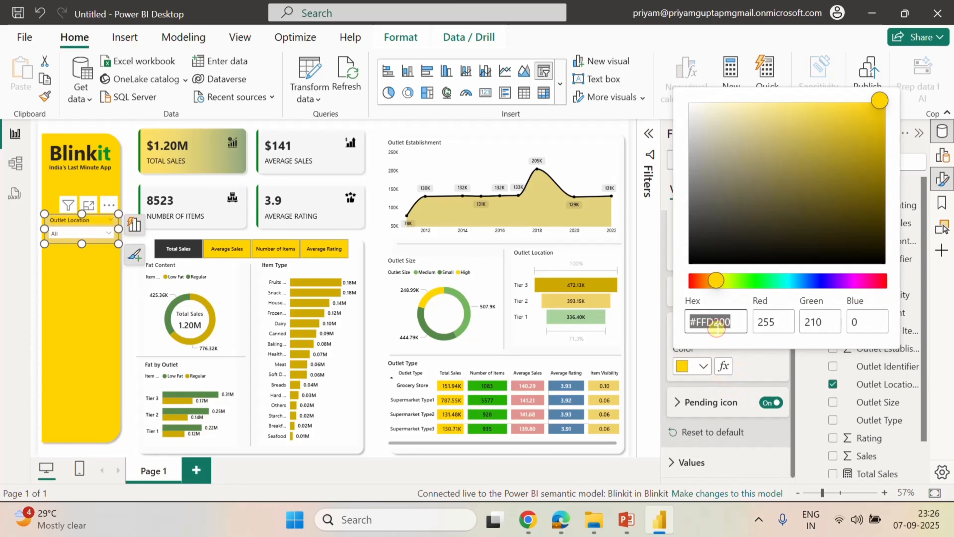
{"action": "key", "text": "ctrl+v"}
{"action": "left_click", "coordinate": [742, 376]}
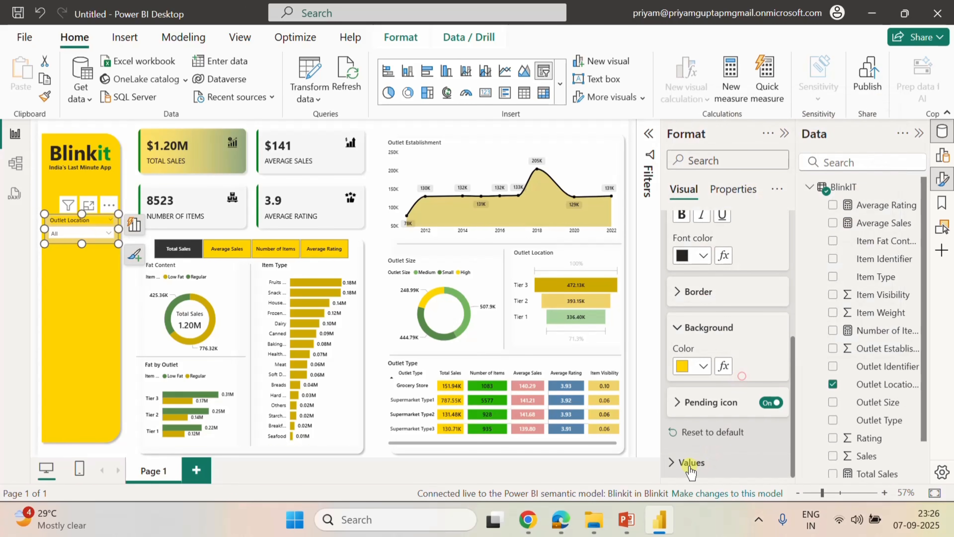
Examine the outlet location slicer's values, selection, header and border options for the setting that controls its remaining background color.
{"action": "left_click", "coordinate": [690, 463]}
{"action": "scroll", "coordinate": [726, 455], "scroll_direction": "down", "scroll_amount": 4}
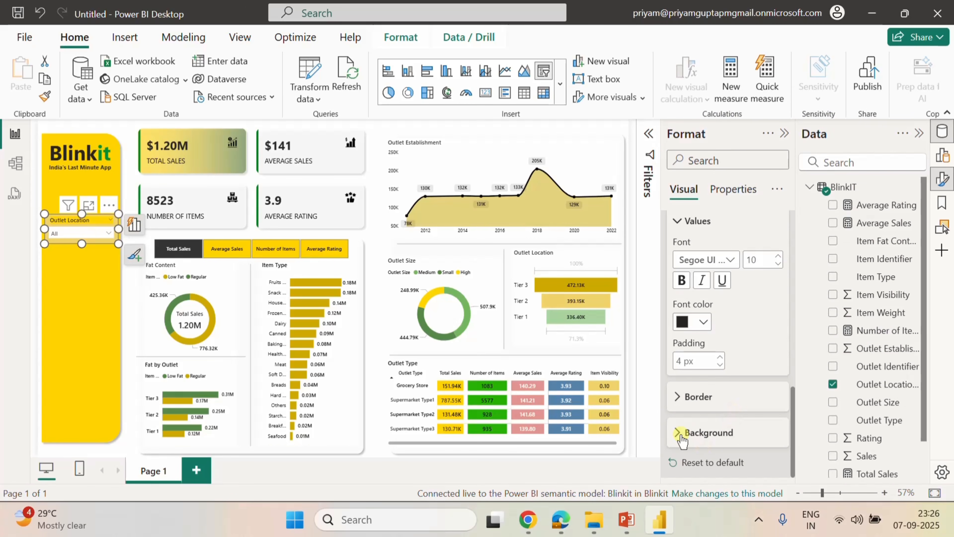
{"action": "left_click", "coordinate": [682, 436]}
{"action": "scroll", "coordinate": [741, 426], "scroll_direction": "down", "scroll_amount": 2}
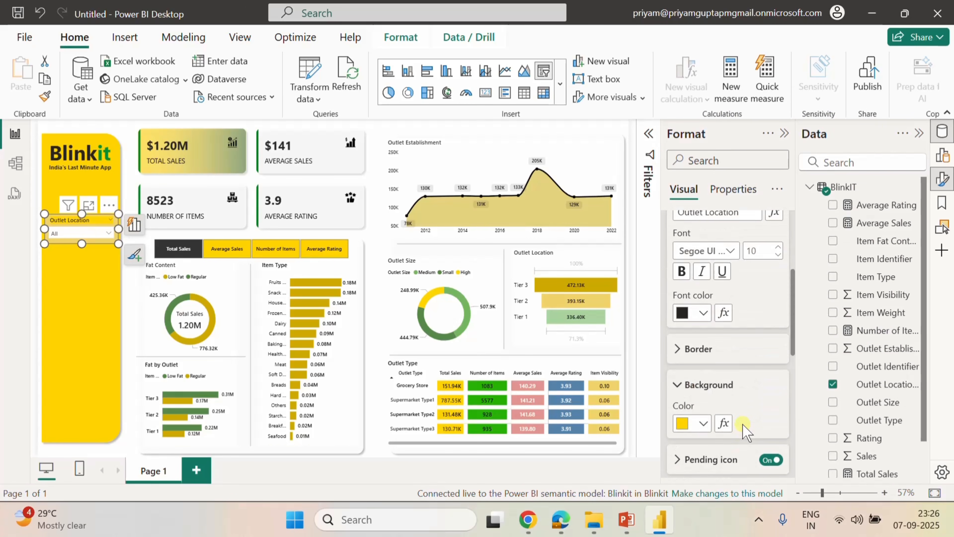
{"action": "scroll", "coordinate": [745, 421], "scroll_direction": "up", "scroll_amount": 5}
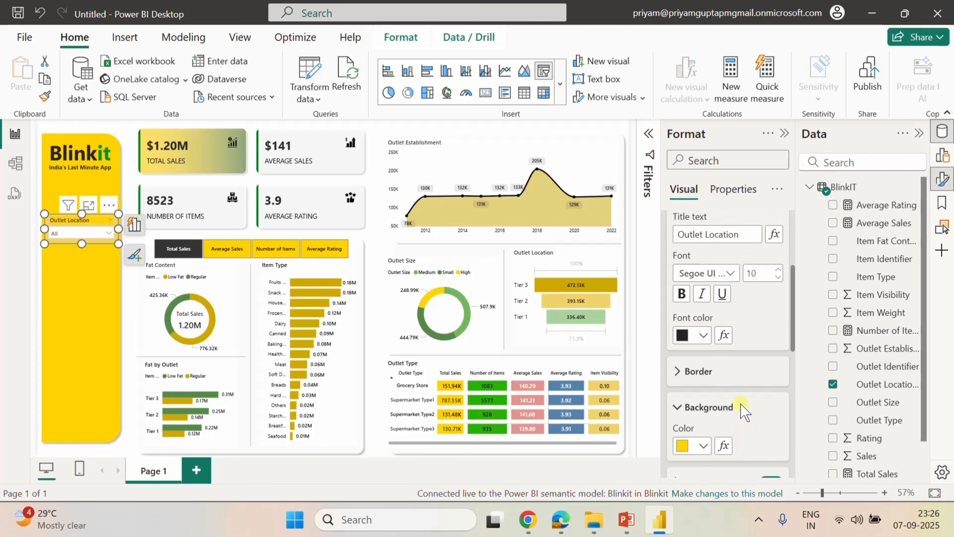
{"action": "left_click", "coordinate": [679, 294]}
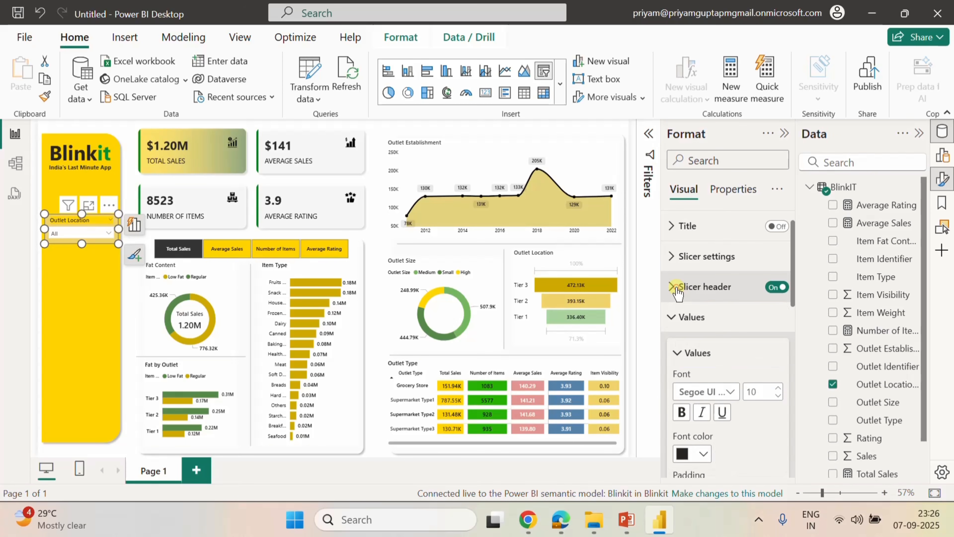
{"action": "left_click", "coordinate": [672, 259]}
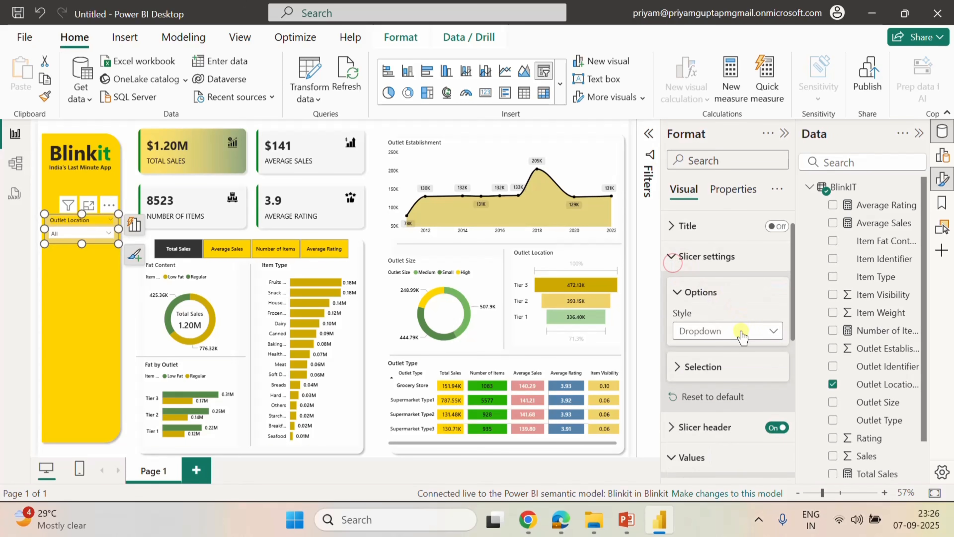
{"action": "left_click", "coordinate": [679, 368]}
{"action": "scroll", "coordinate": [722, 372], "scroll_direction": "down", "scroll_amount": 4}
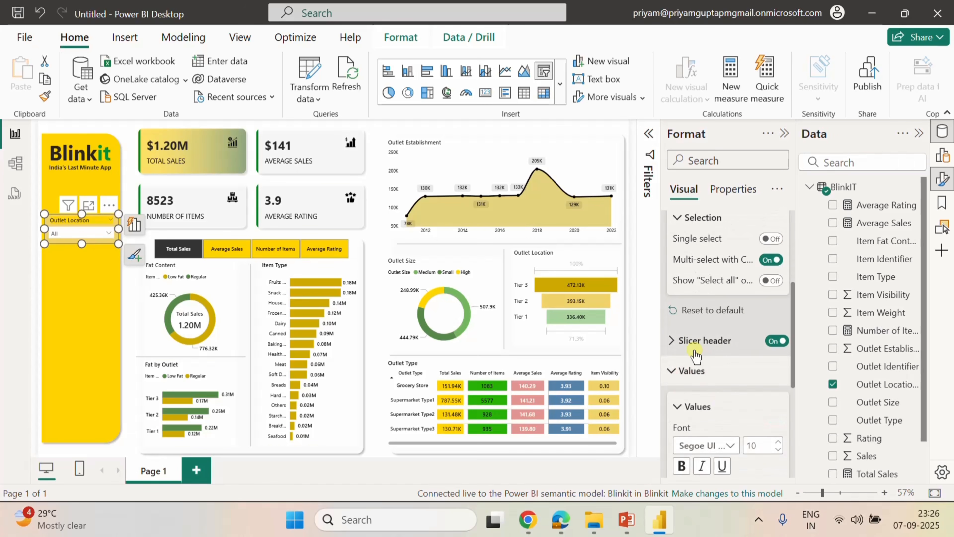
{"action": "left_click", "coordinate": [672, 341]}
{"action": "scroll", "coordinate": [728, 376], "scroll_direction": "down", "scroll_amount": 4}
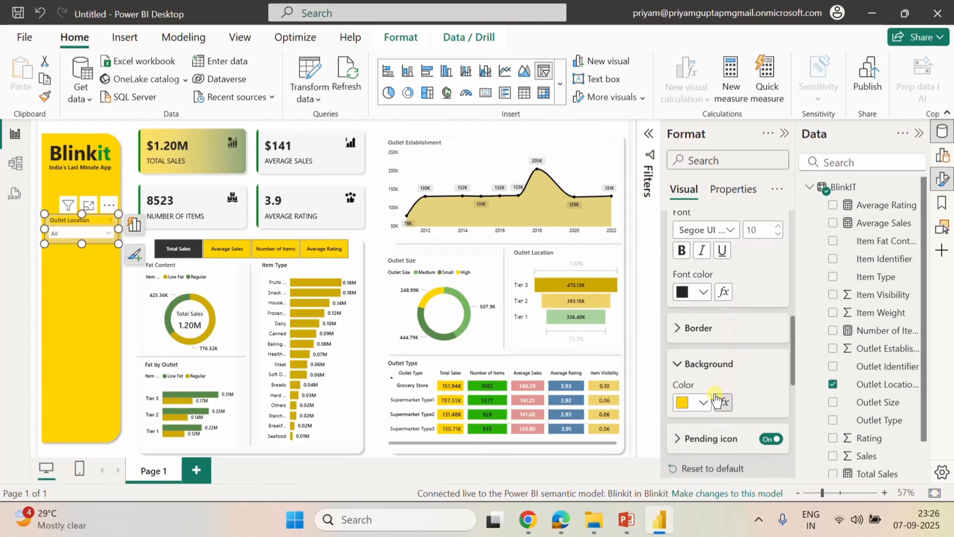
{"action": "scroll", "coordinate": [759, 391], "scroll_direction": "down", "scroll_amount": 4}
{"action": "scroll", "coordinate": [749, 383], "scroll_direction": "down", "scroll_amount": 5}
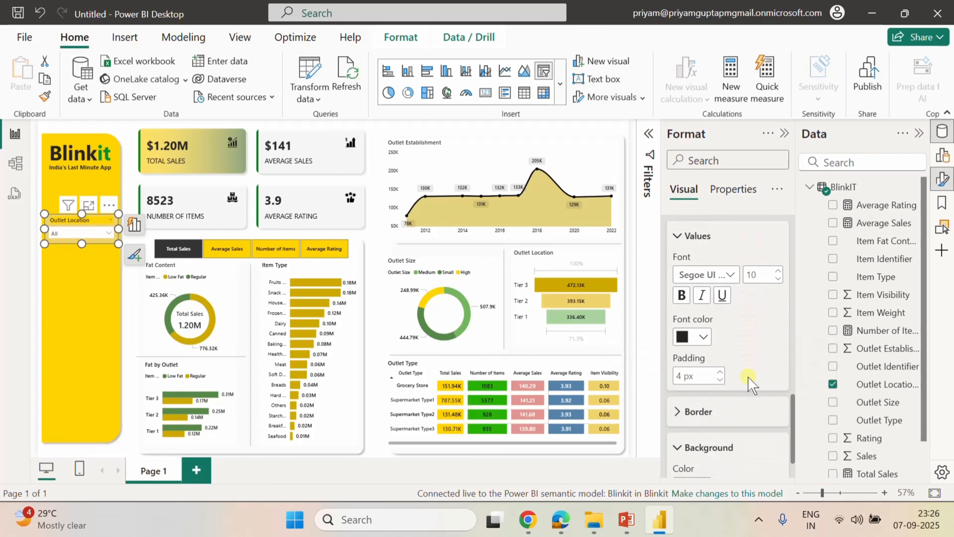
{"action": "left_click", "coordinate": [681, 364]}
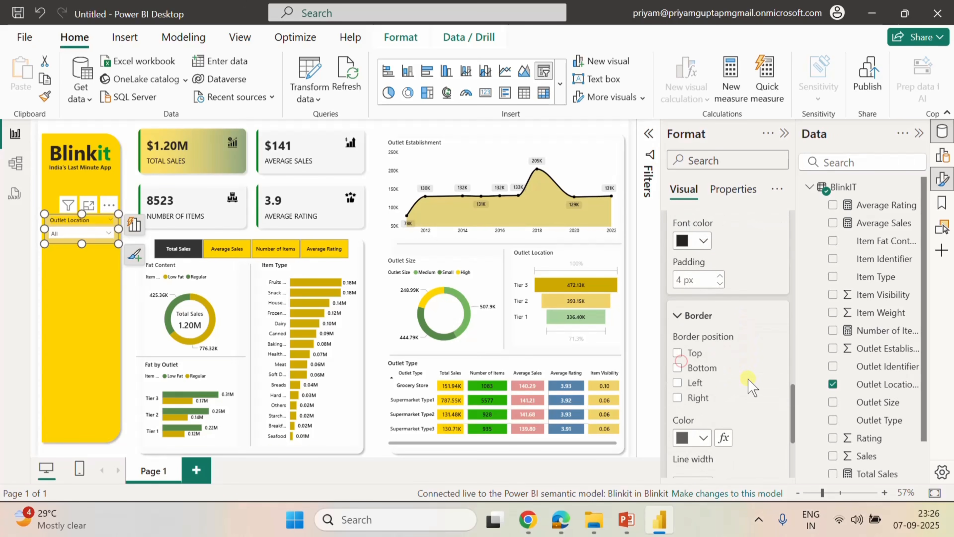
{"action": "scroll", "coordinate": [750, 383], "scroll_direction": "down", "scroll_amount": 5}
{"action": "scroll", "coordinate": [751, 383], "scroll_direction": "up", "scroll_amount": 10}
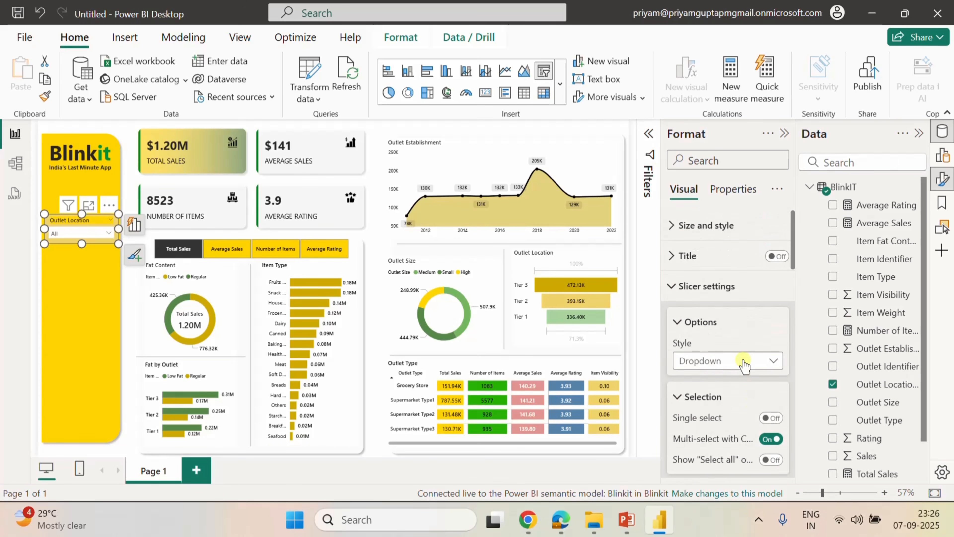
Set the outlet location slicer's overall background color to #FFD200 and deselect the slicer.
{"action": "left_click", "coordinate": [704, 225]}
{"action": "scroll", "coordinate": [753, 325], "scroll_direction": "down", "scroll_amount": 5}
{"action": "scroll", "coordinate": [752, 327], "scroll_direction": "down", "scroll_amount": 1}
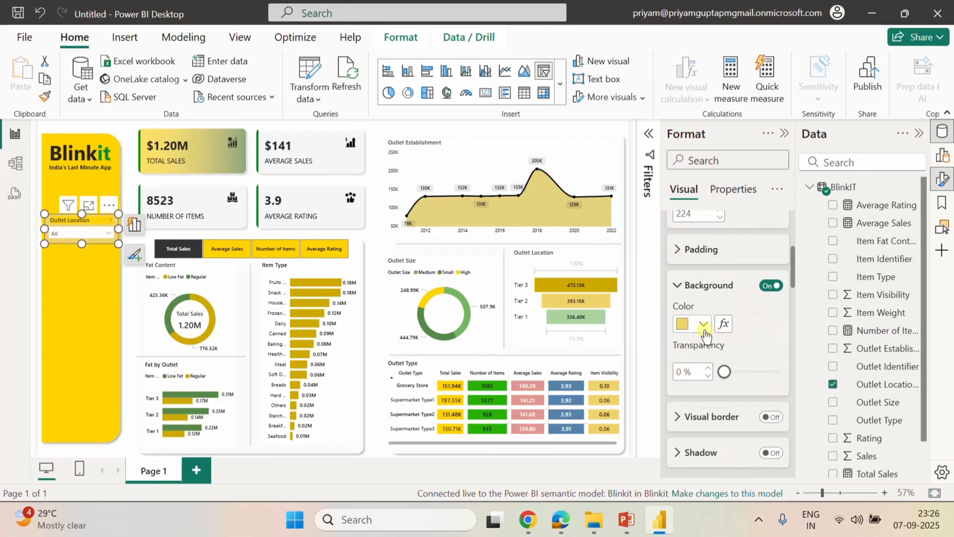
{"action": "left_click", "coordinate": [703, 324]}
{"action": "left_click", "coordinate": [715, 286]}
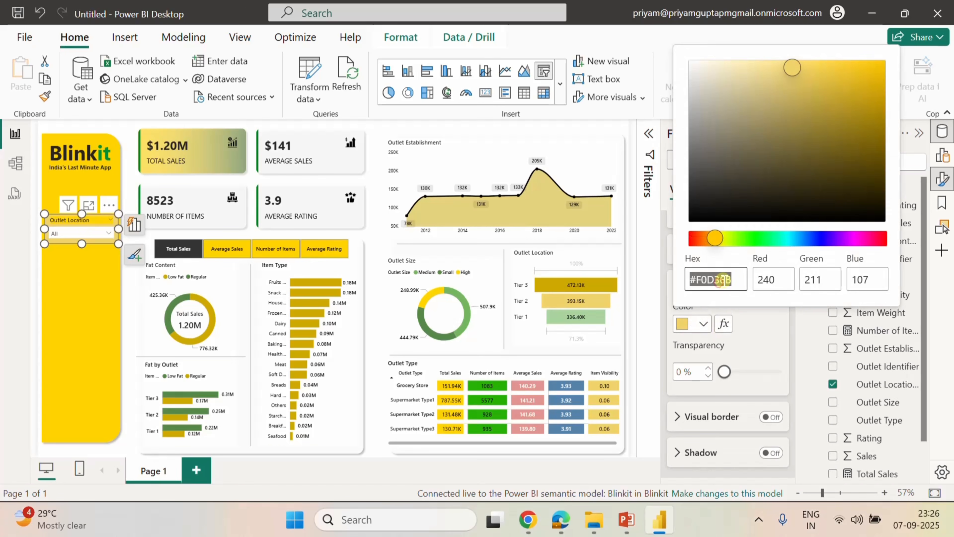
{"action": "type", "text": "#FFD200"}
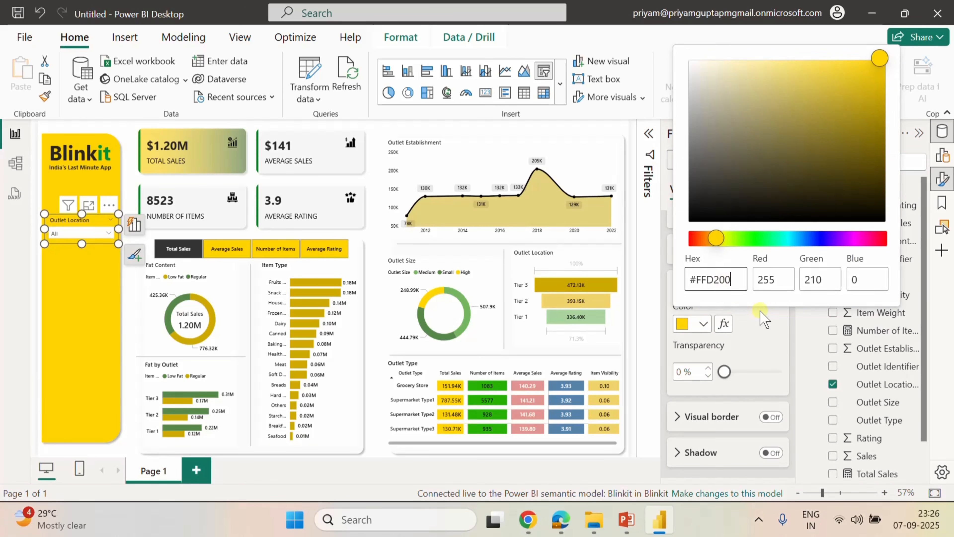
{"action": "left_click", "coordinate": [767, 332]}
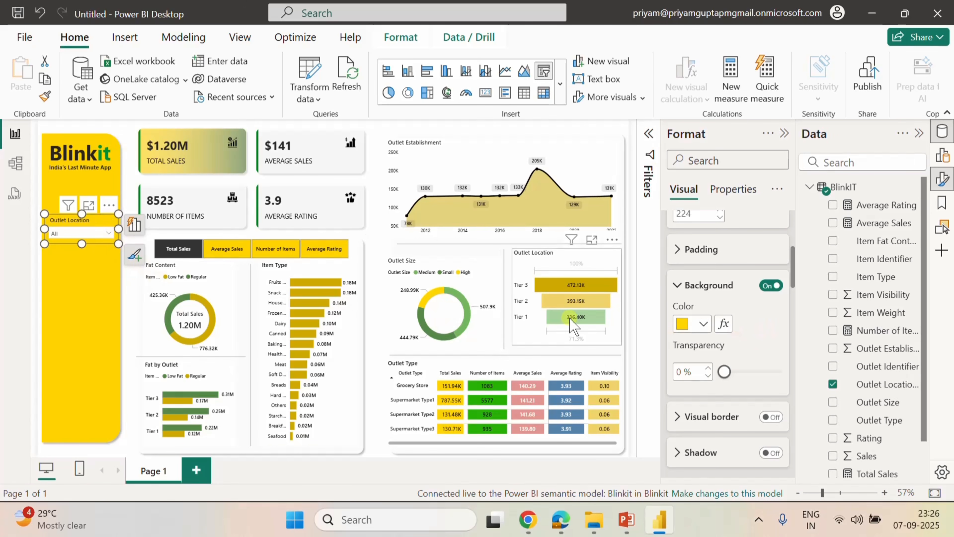
{"action": "left_click", "coordinate": [631, 317]}
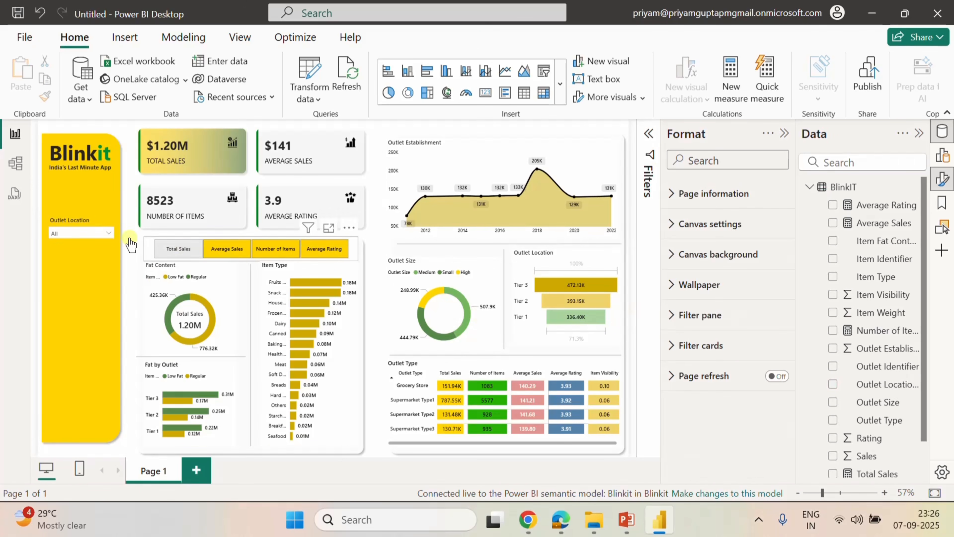
Duplicate the outlet location slicer and place the copy directly below the original, at about horizontal 12 and vertical 312.
{"action": "left_click", "coordinate": [70, 220]}
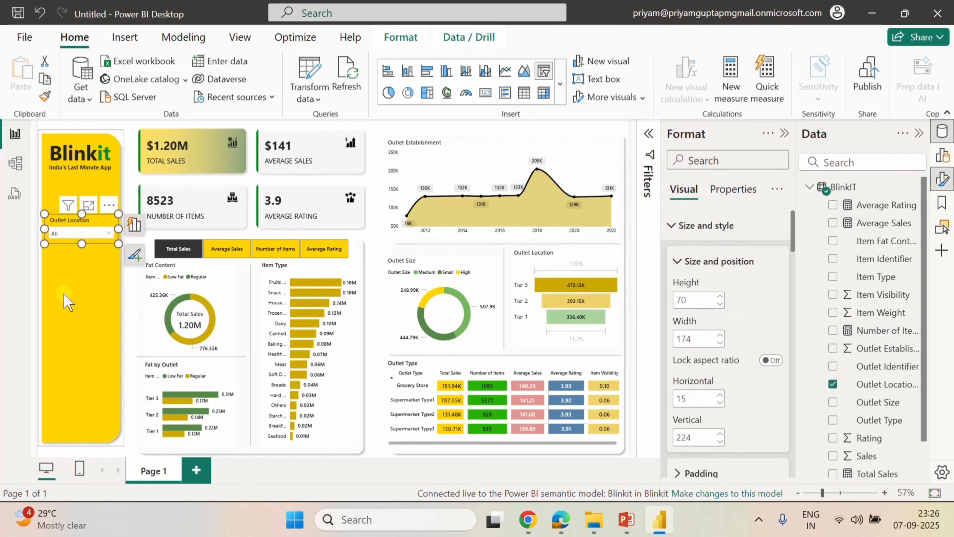
{"action": "left_click", "coordinate": [100, 280]}
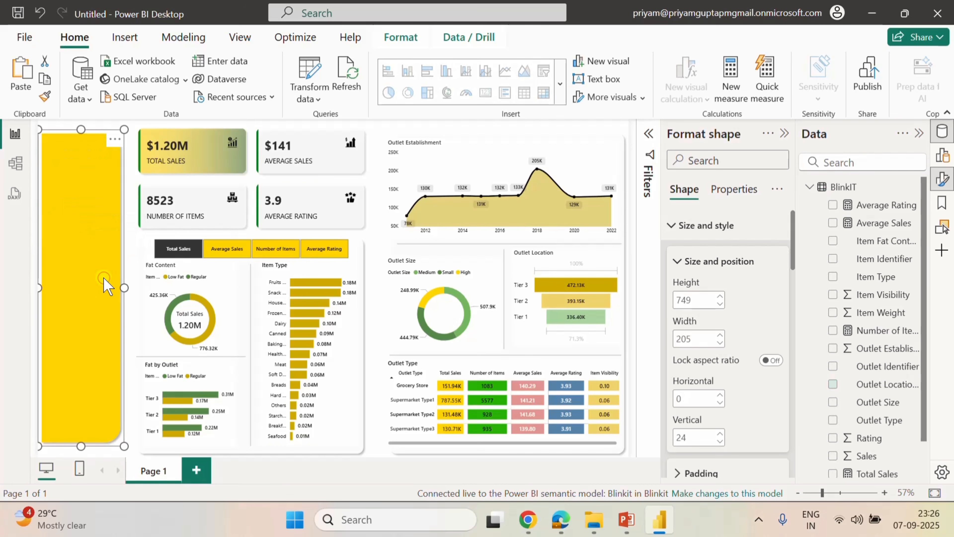
{"action": "left_click", "coordinate": [636, 352]}
{"action": "left_click", "coordinate": [97, 234]}
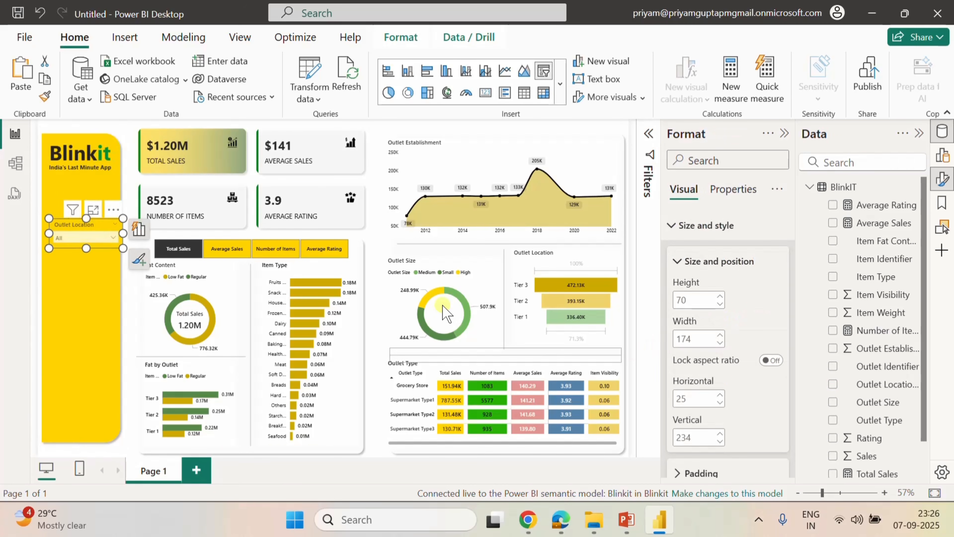
{"action": "left_click_drag", "start_coordinate": [95, 226], "coordinate": [90, 265]}
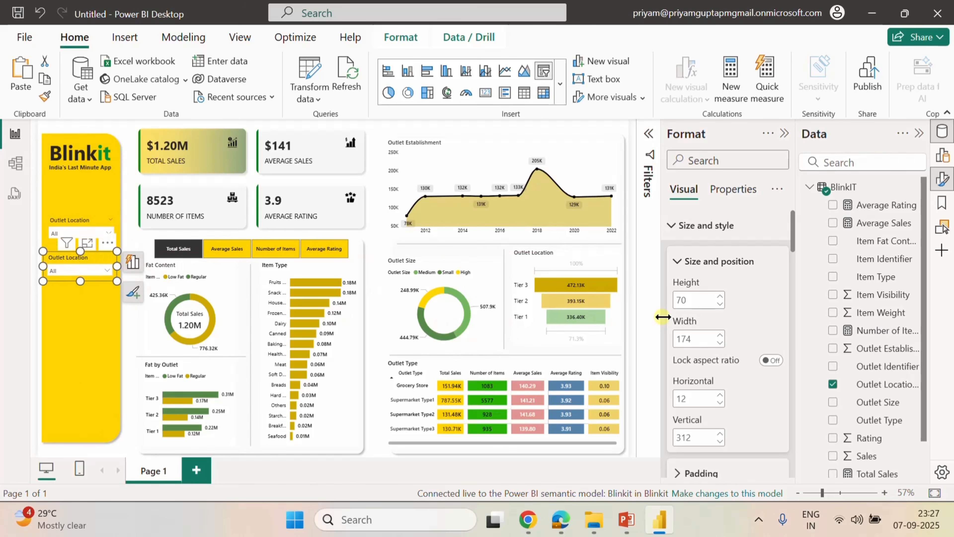
Replace the copied slicer's Outlet Location field with Outlet Size.
{"action": "left_click", "coordinate": [942, 154]}
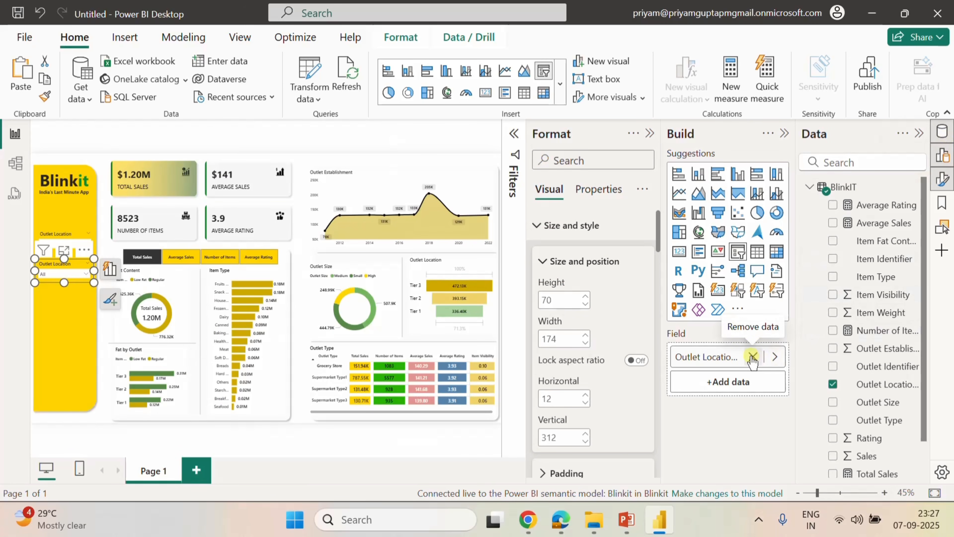
{"action": "left_click", "coordinate": [752, 357]}
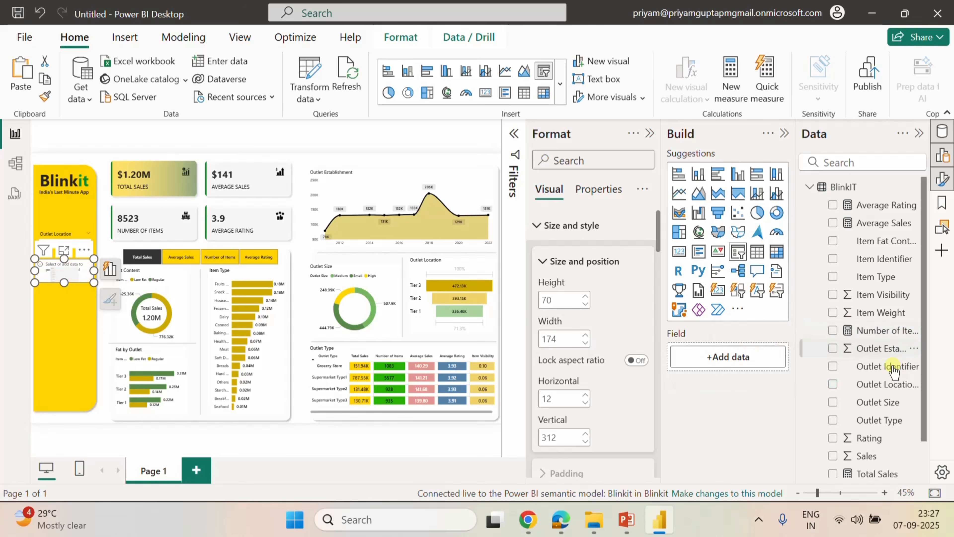
{"action": "left_click", "coordinate": [832, 402]}
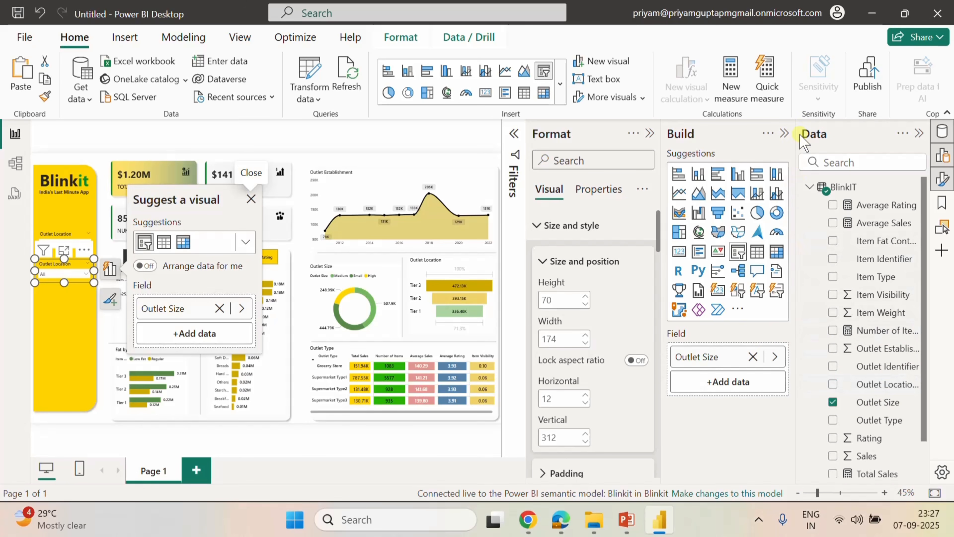
{"action": "left_click", "coordinate": [785, 133]}
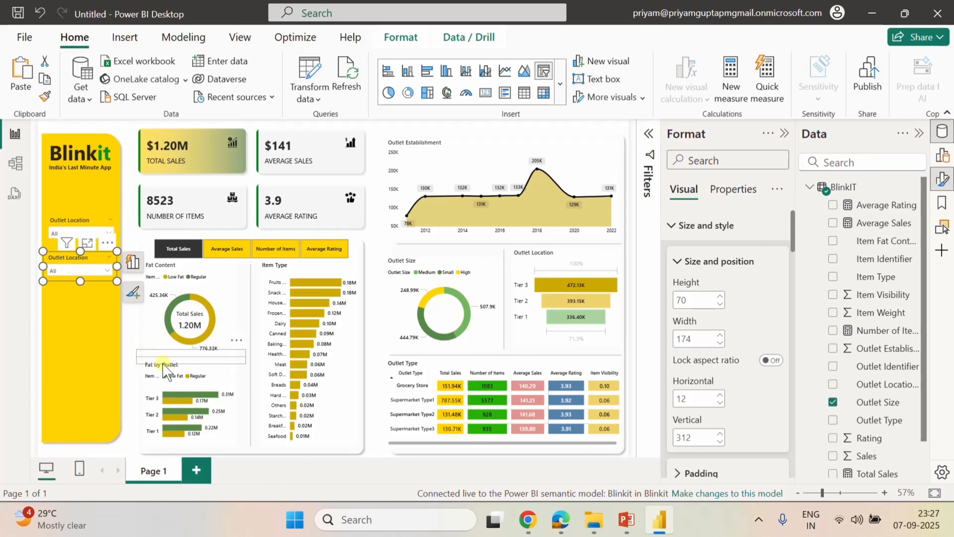
Duplicate the outlet size slicer and place the copy below it in the sidebar, at about horizontal 15 and vertical 411.
{"action": "left_click", "coordinate": [630, 393]}
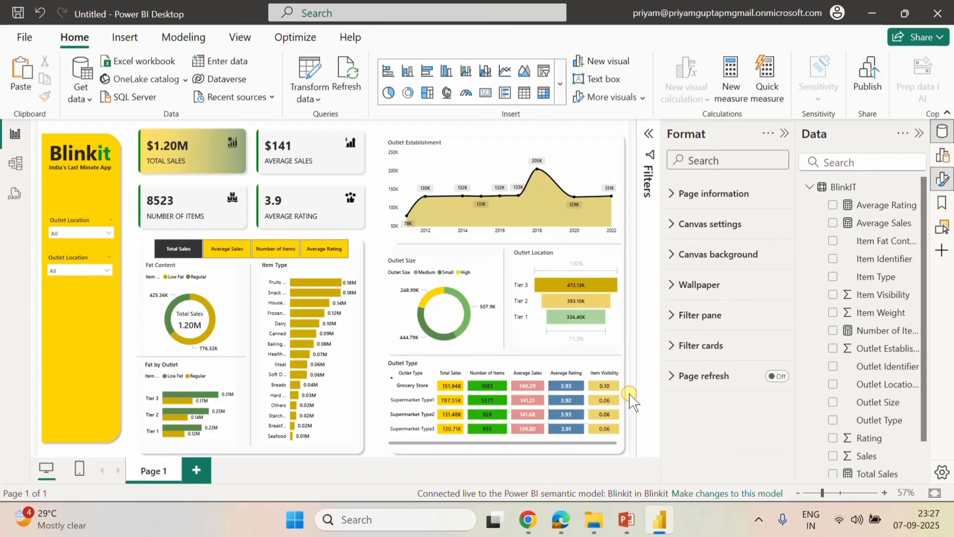
{"action": "left_click", "coordinate": [100, 265]}
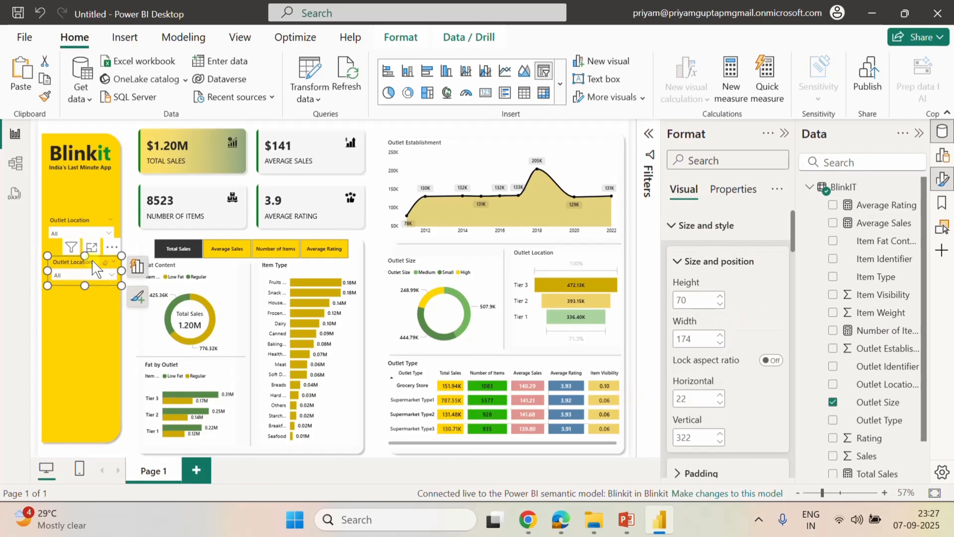
{"action": "left_click_drag", "start_coordinate": [92, 259], "coordinate": [91, 299]}
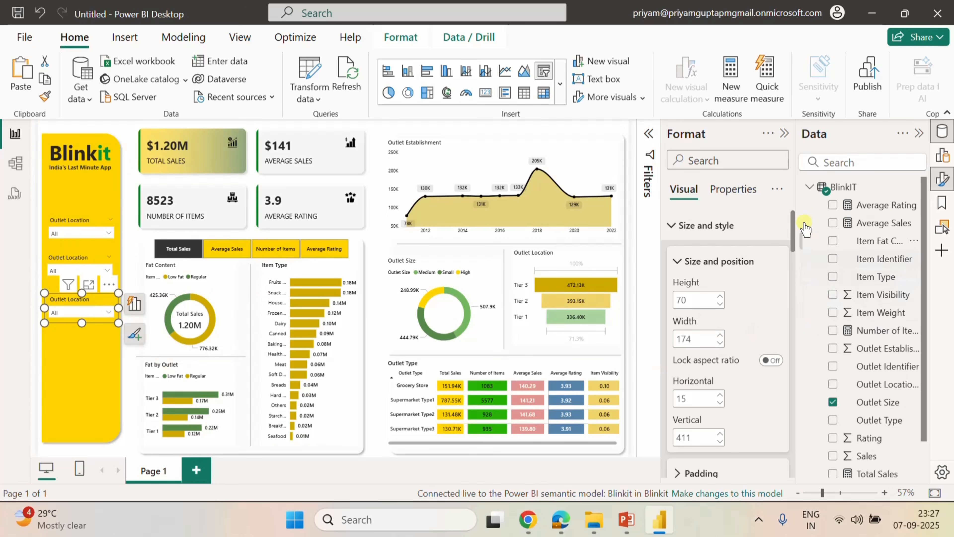
Replace the Outlet Size field of the third sidebar slicer with Item Type.
{"action": "left_click", "coordinate": [941, 154]}
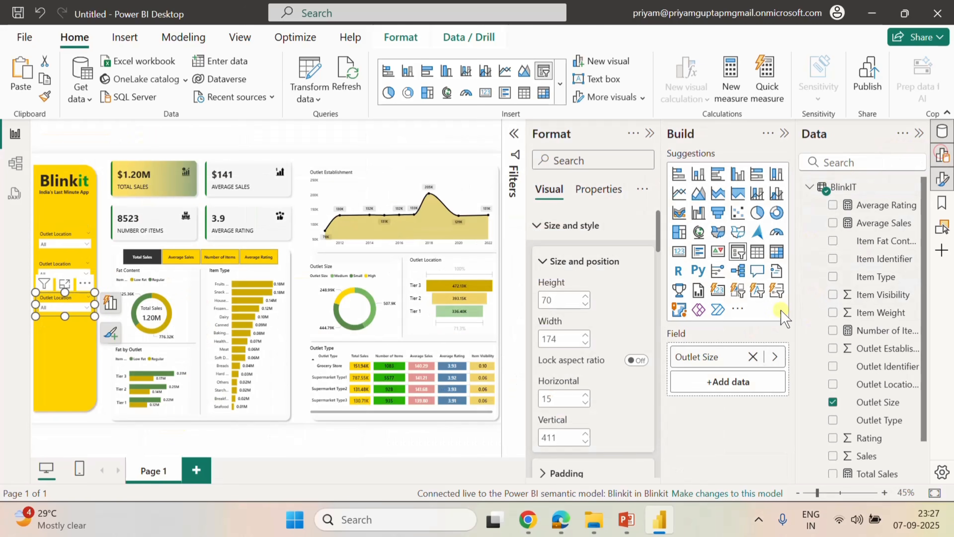
{"action": "left_click", "coordinate": [753, 357]}
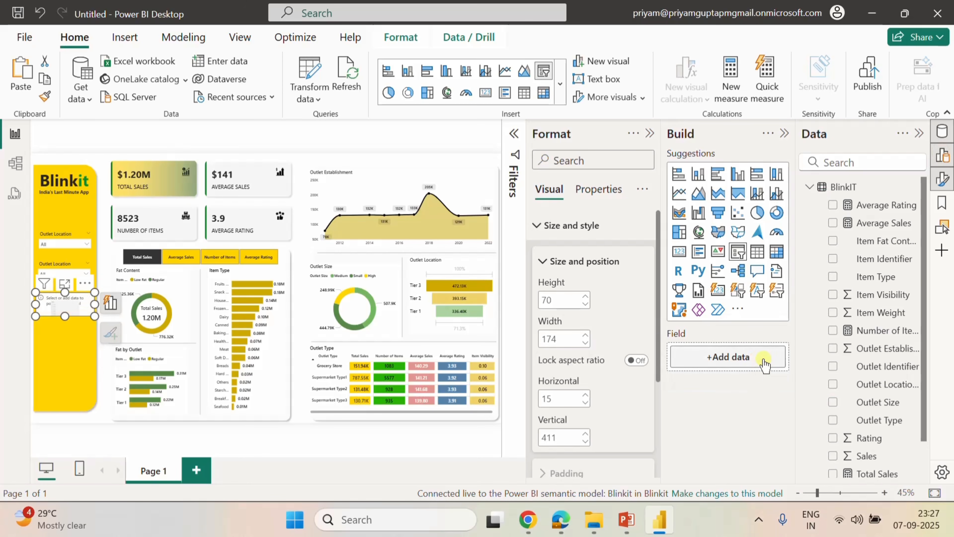
{"action": "left_click", "coordinate": [833, 276]}
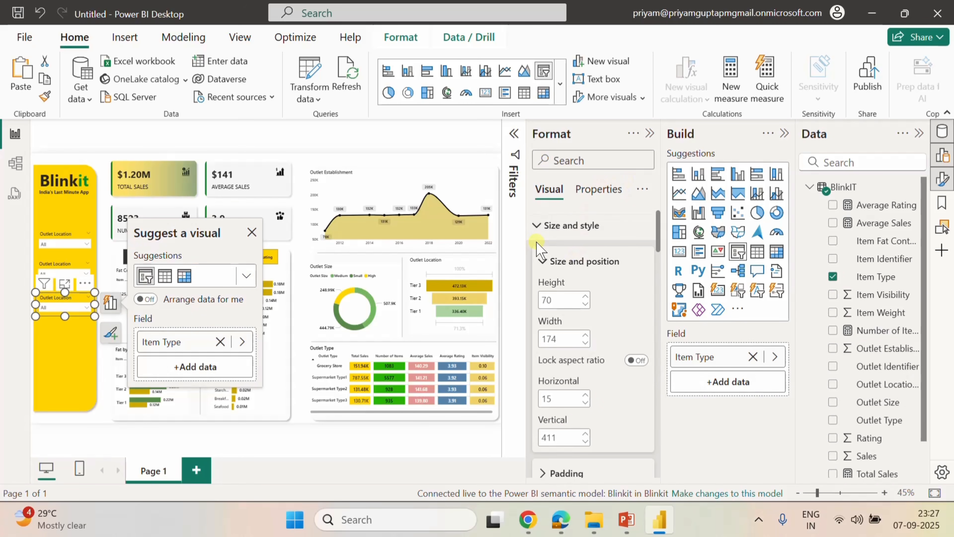
Change the third slicer's header title text to "Item Type".
{"action": "left_click", "coordinate": [540, 234]}
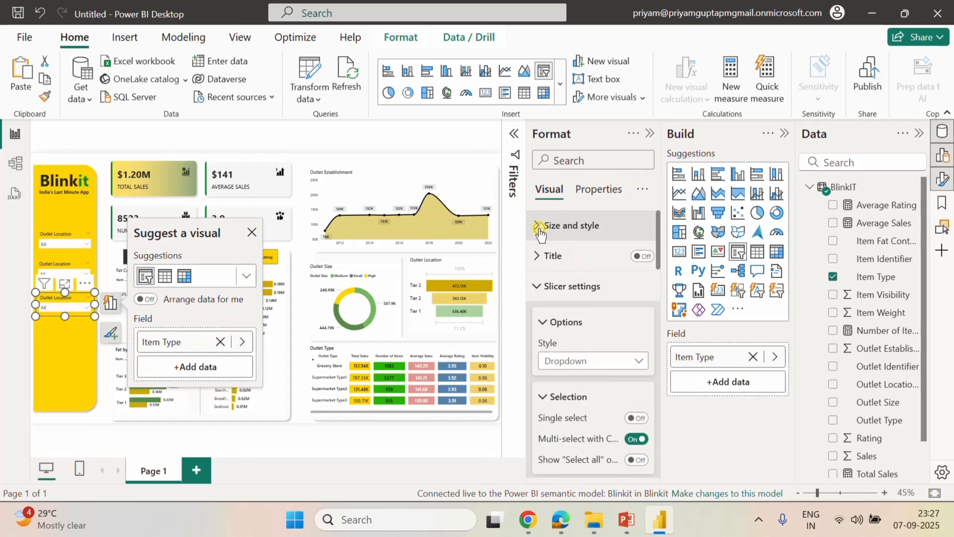
{"action": "left_click", "coordinate": [539, 259]}
{"action": "left_click", "coordinate": [539, 259]}
{"action": "left_click", "coordinate": [535, 286]}
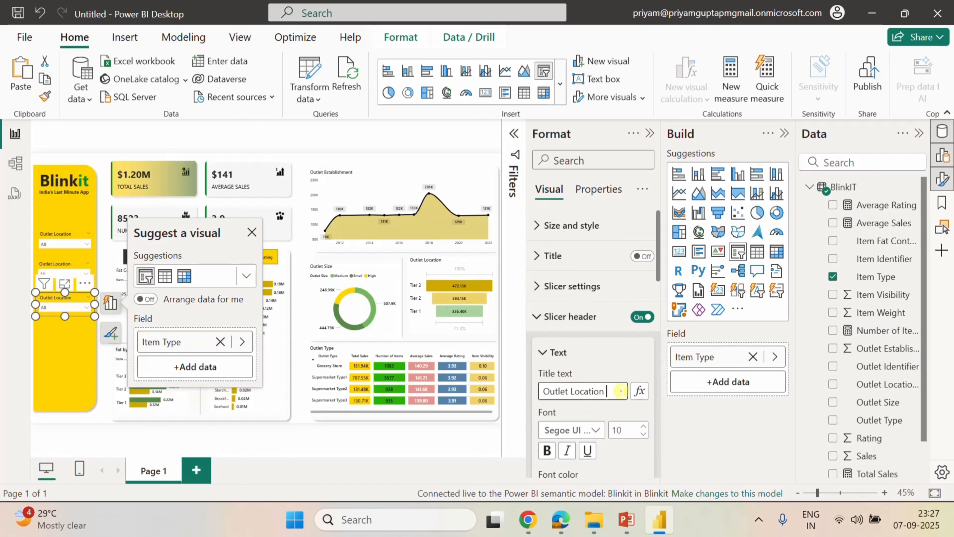
{"action": "left_click_drag", "start_coordinate": [621, 391], "coordinate": [521, 388]}
{"action": "key", "text": "BackSpace"}
{"action": "type", "text": "Item Ty"}
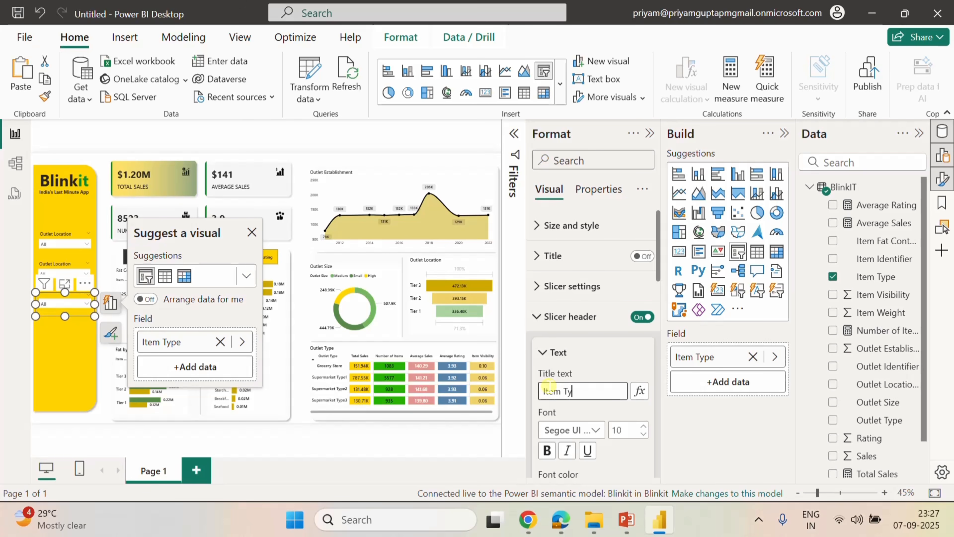
{"action": "type", "text": "pe"}
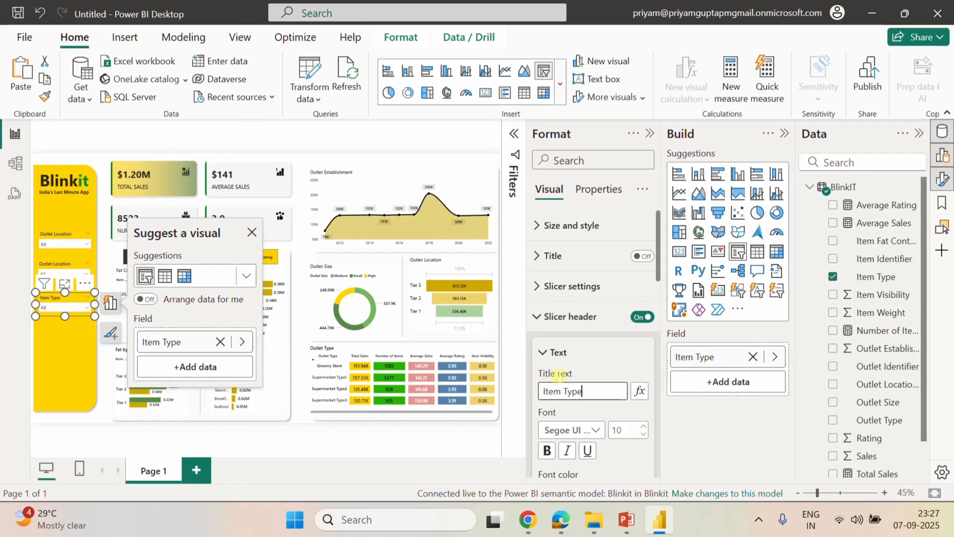
Change the middle slicer's header title text to "Outlet Size", then close the formatting options and deselect the slicer.
{"action": "left_click", "coordinate": [44, 268]}
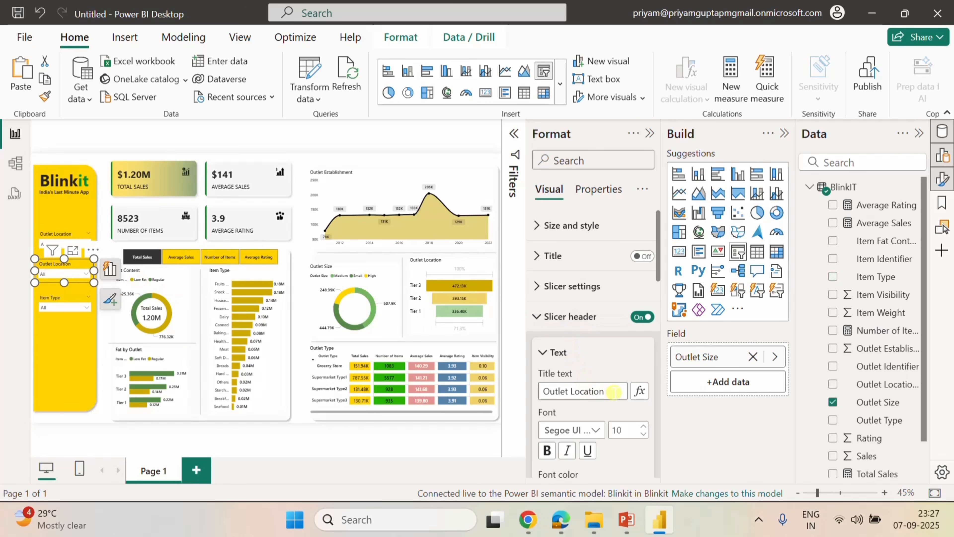
{"action": "left_click_drag", "start_coordinate": [614, 391], "coordinate": [528, 393]}
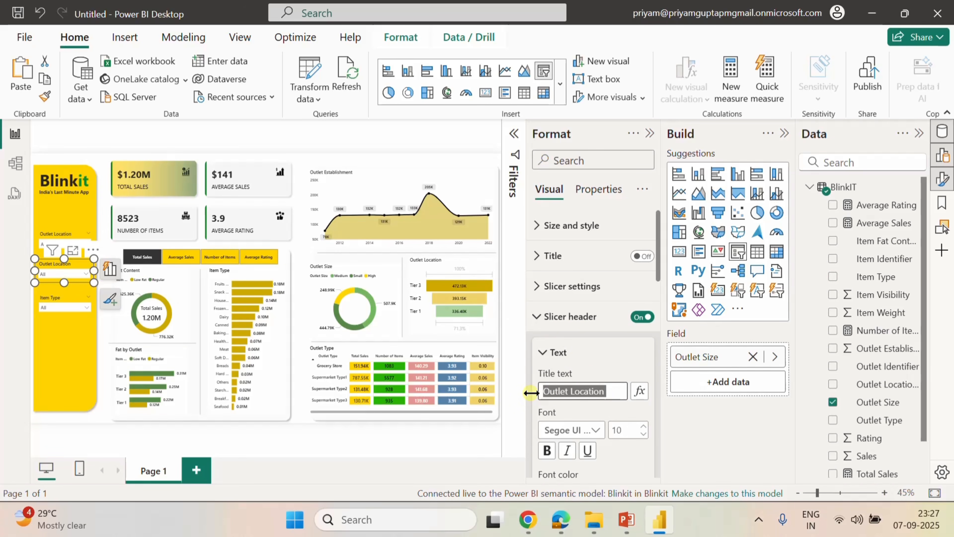
{"action": "key", "text": "BackSpace"}
{"action": "type", "text": "Out"}
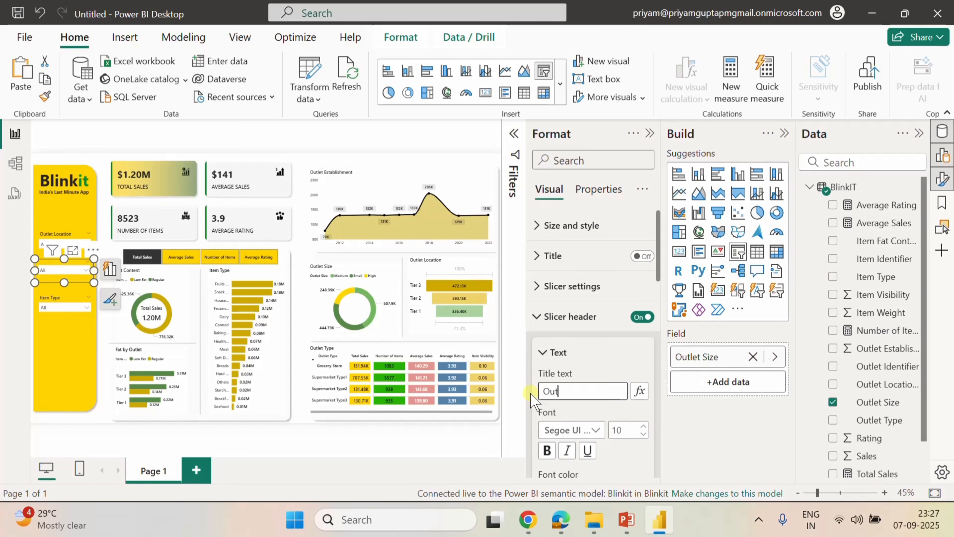
{"action": "type", "text": "let Size"}
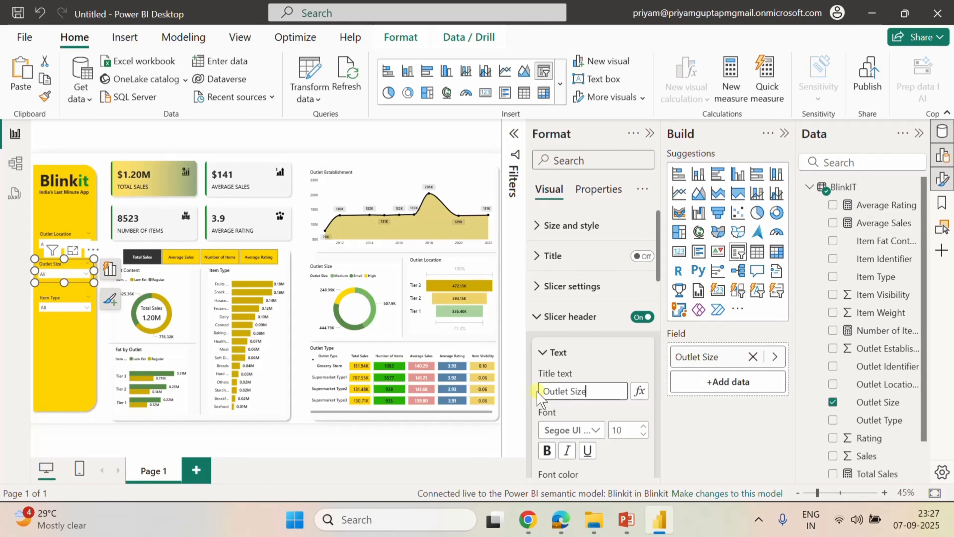
{"action": "left_click", "coordinate": [625, 355]}
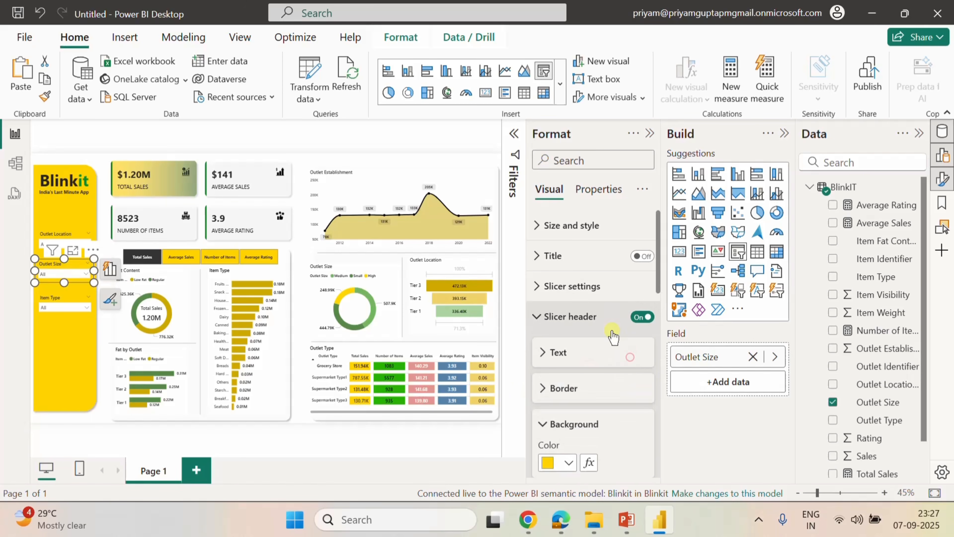
{"action": "left_click", "coordinate": [650, 135]}
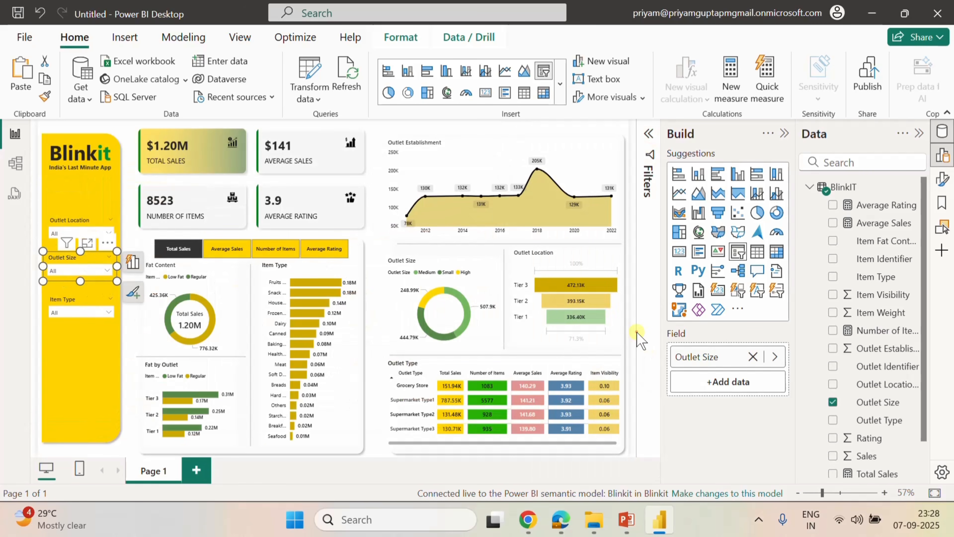
{"action": "left_click", "coordinate": [634, 335]}
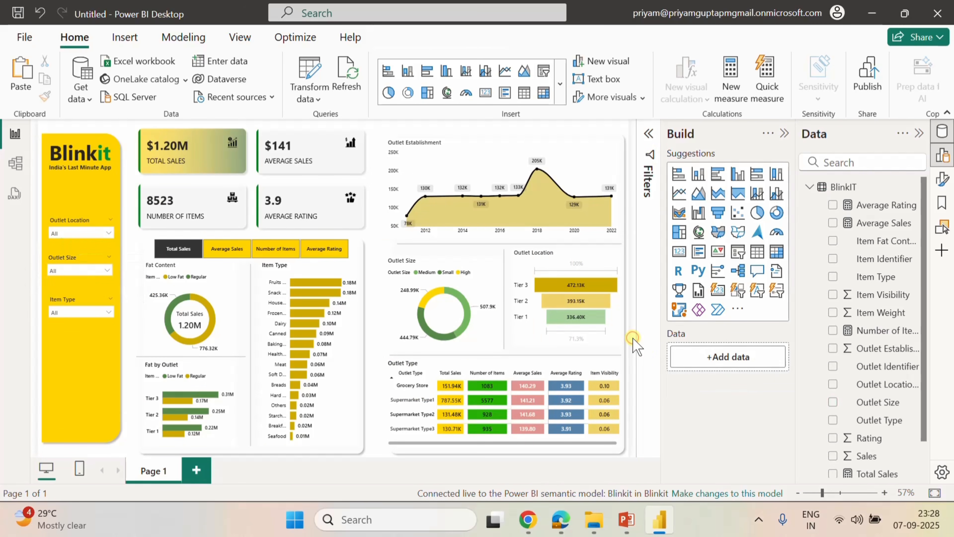
Nudge the Item Type slicer slightly down to leave more space beneath the Outlet Size slicer.
{"action": "left_click", "coordinate": [77, 224]}
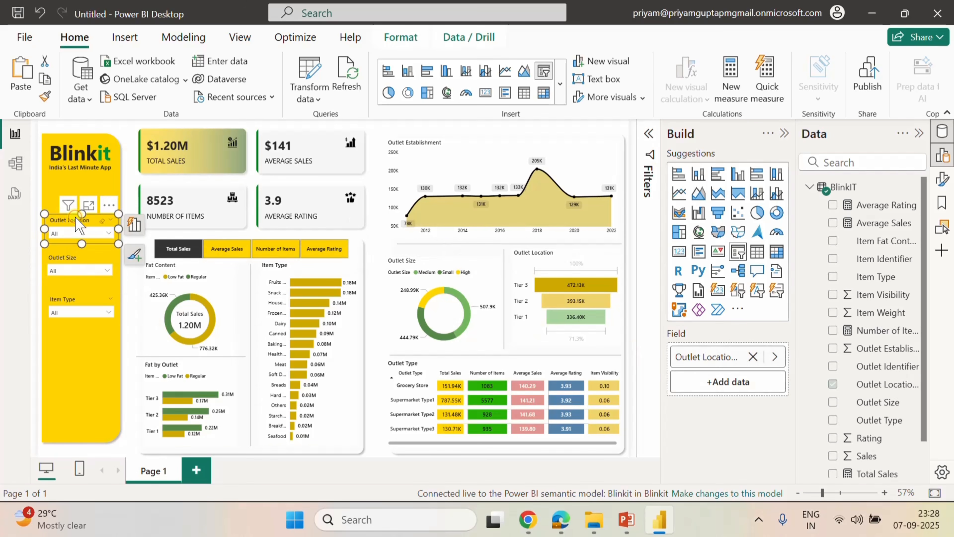
{"action": "left_click", "coordinate": [77, 301]}
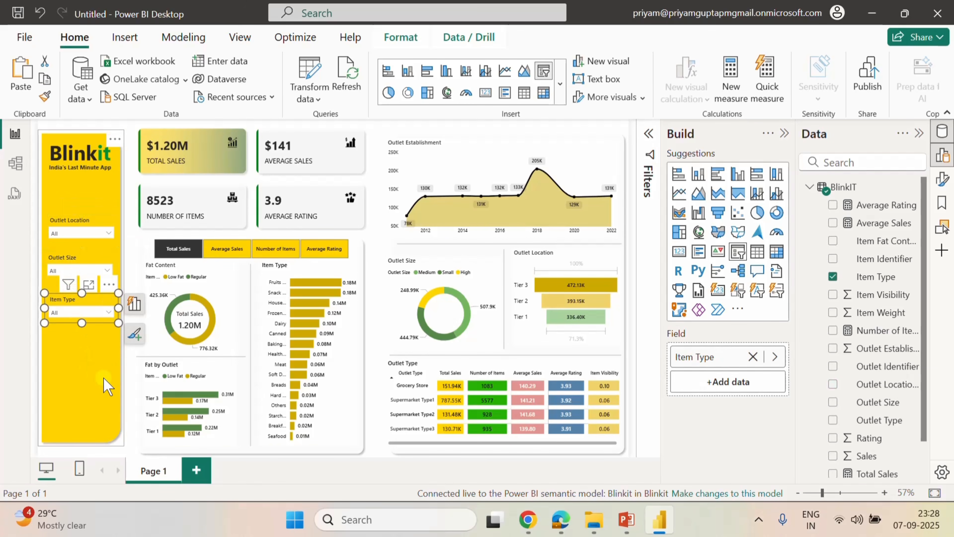
{"action": "key", "text": "Down"}
{"action": "key", "text": "Down"}
{"action": "key", "text": "Down"}
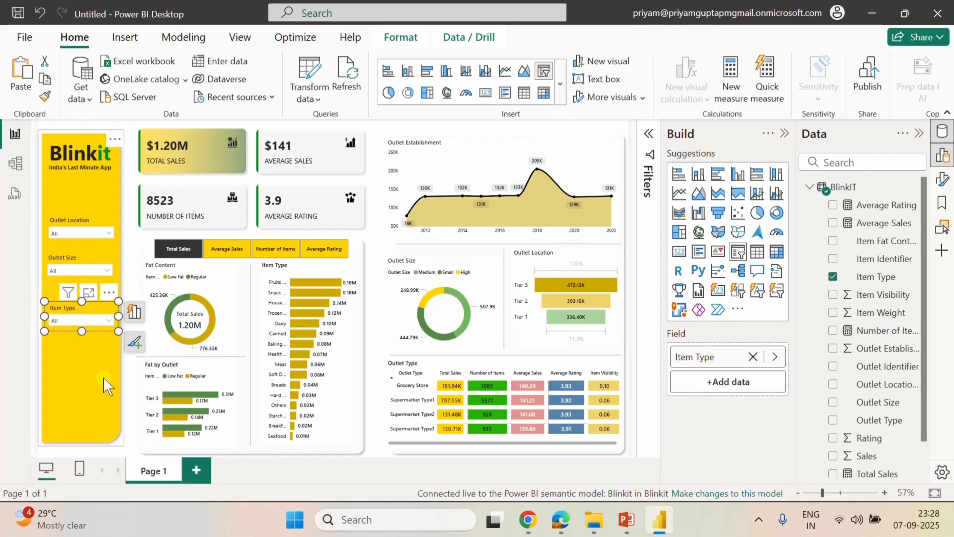
Nudge the Outlet Size slicer down so it sits about midway between the Outlet Location and Item Type slicers.
{"action": "left_click", "coordinate": [59, 258]}
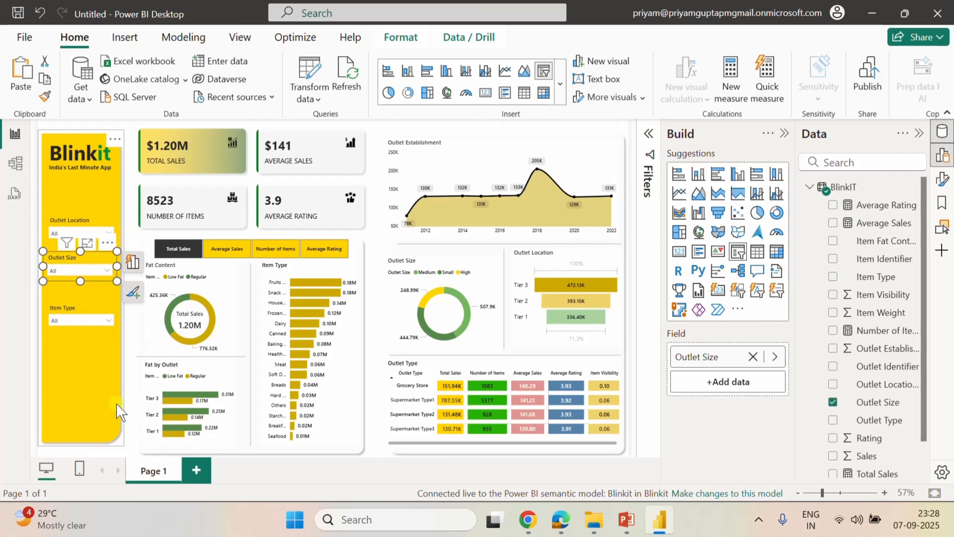
{"action": "key", "text": "Down"}
{"action": "key", "text": "Down"}
{"action": "key", "text": "Down"}
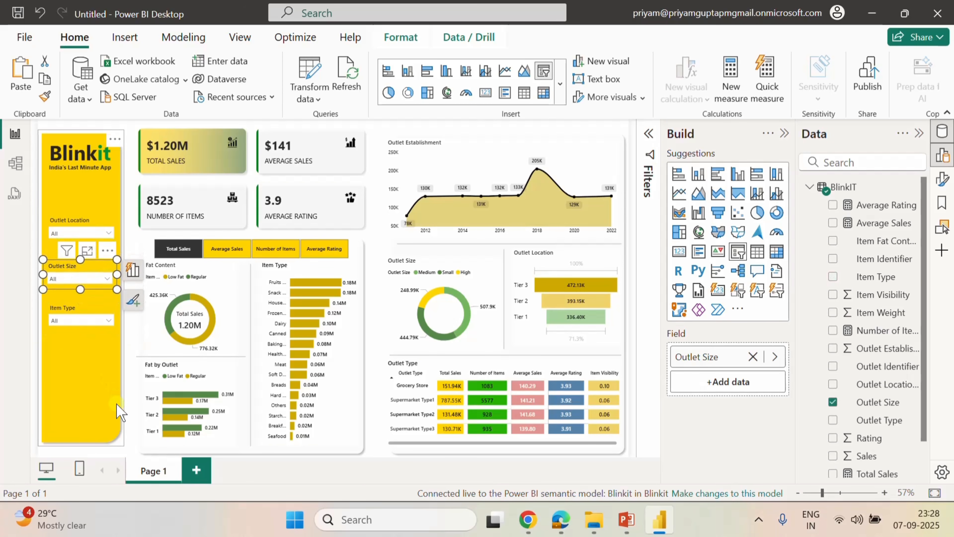
{"action": "key", "text": "Down"}
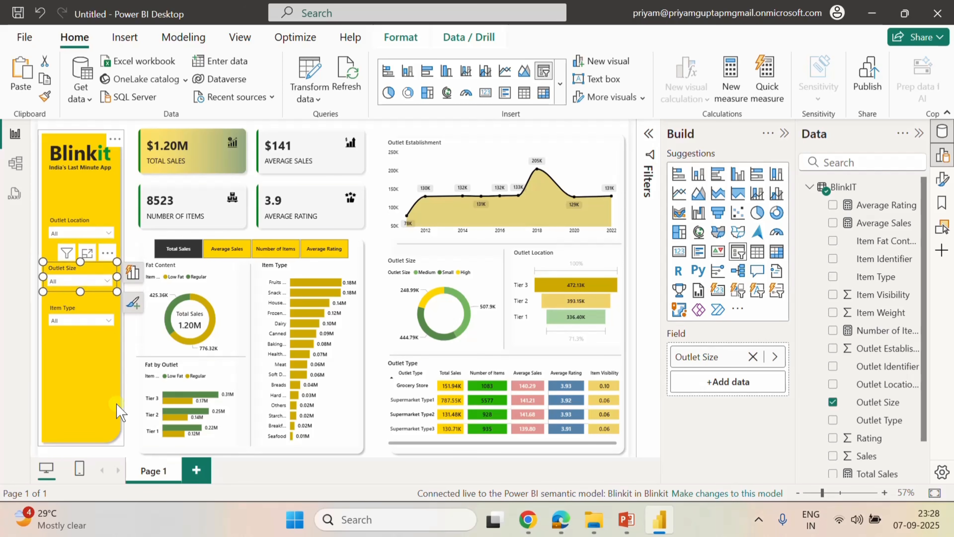
{"action": "key", "text": "Up"}
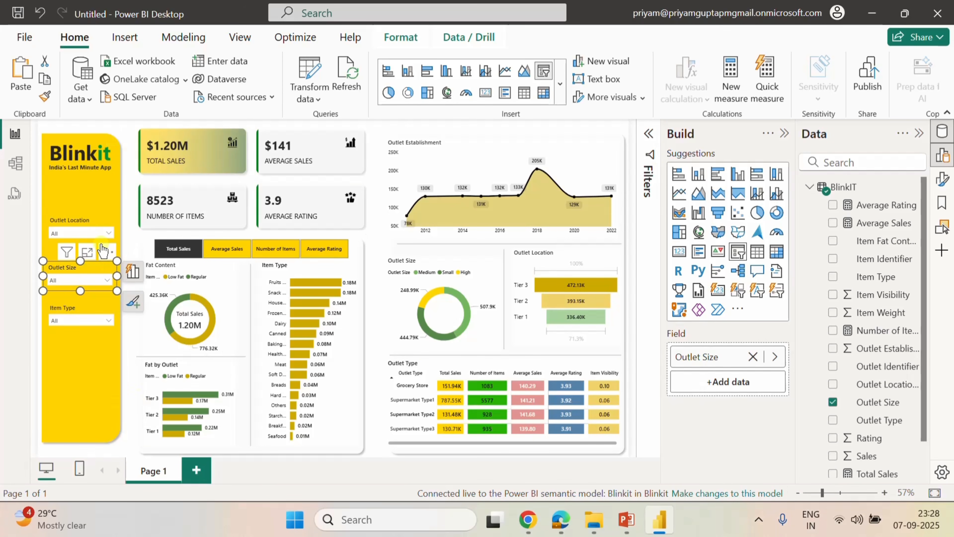
Nudge the Outlet Location and Item Type slicers slightly left to align them with the Outlet Size slicer.
{"action": "left_click", "coordinate": [70, 222]}
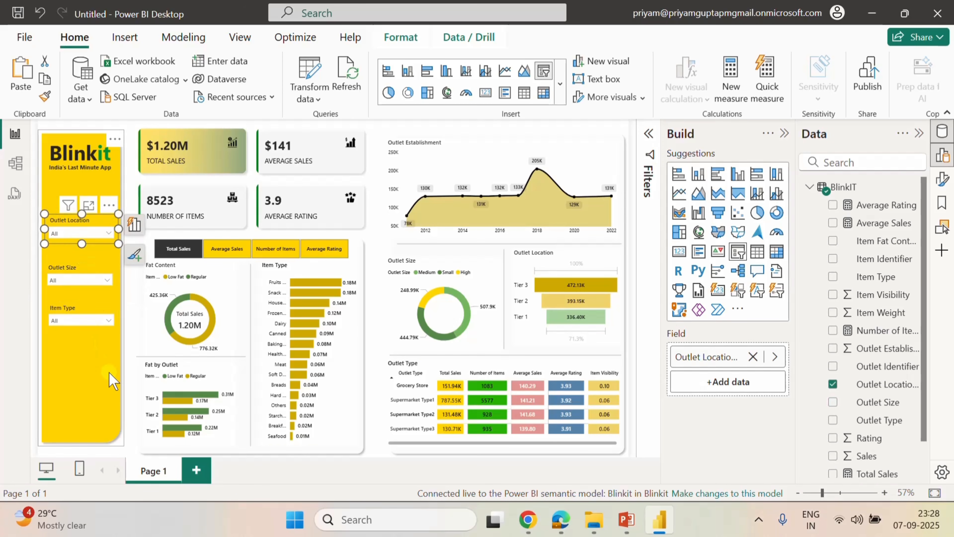
{"action": "key", "text": "Left"}
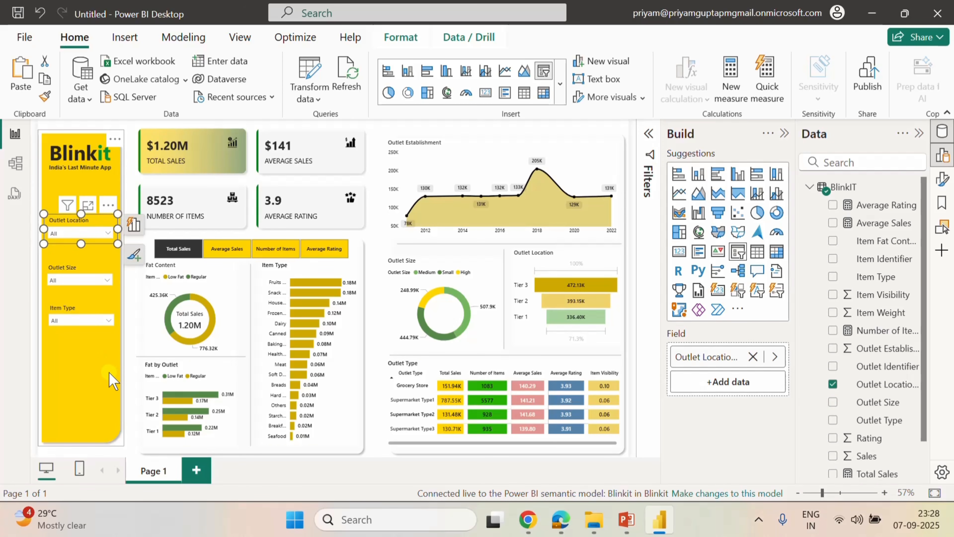
{"action": "key", "text": "Left"}
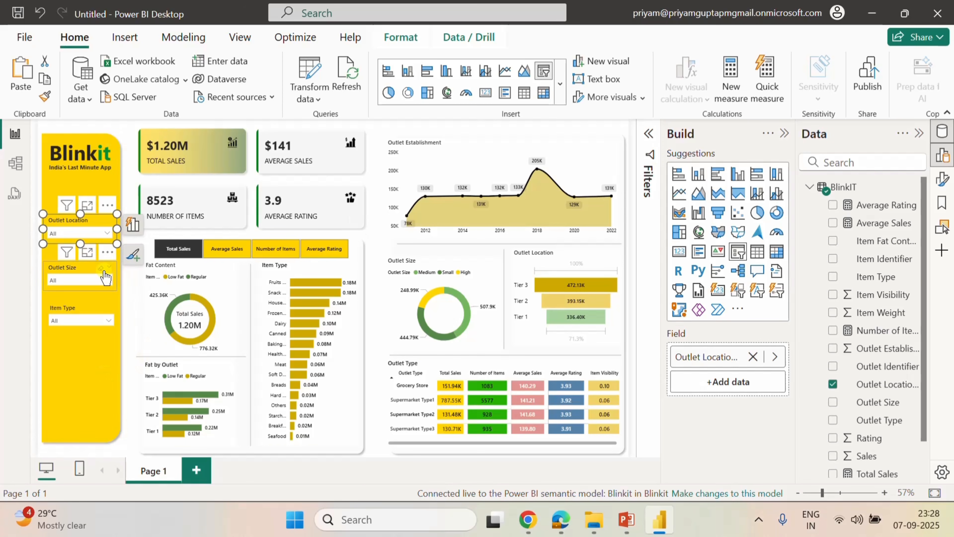
{"action": "mouse_move", "coordinate": [105, 254]}
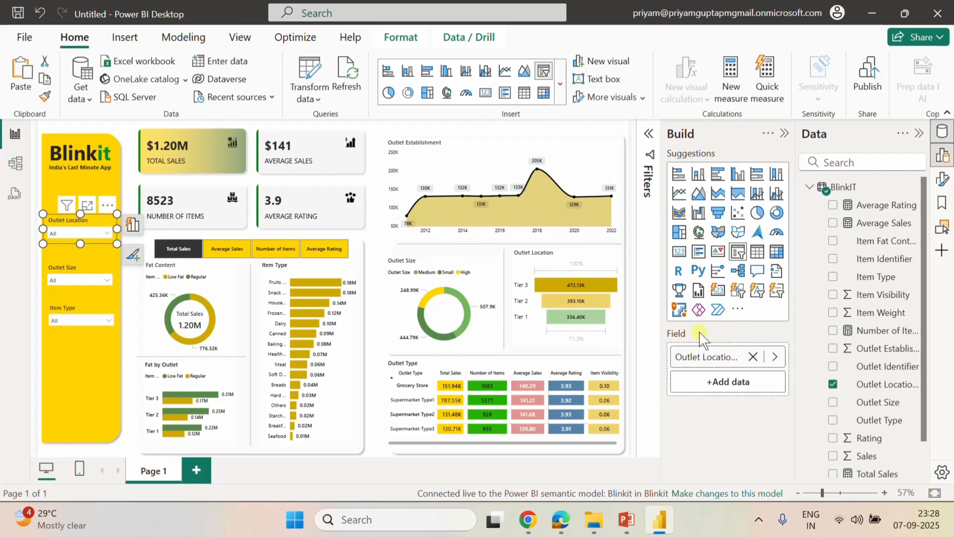
{"action": "left_click", "coordinate": [634, 345]}
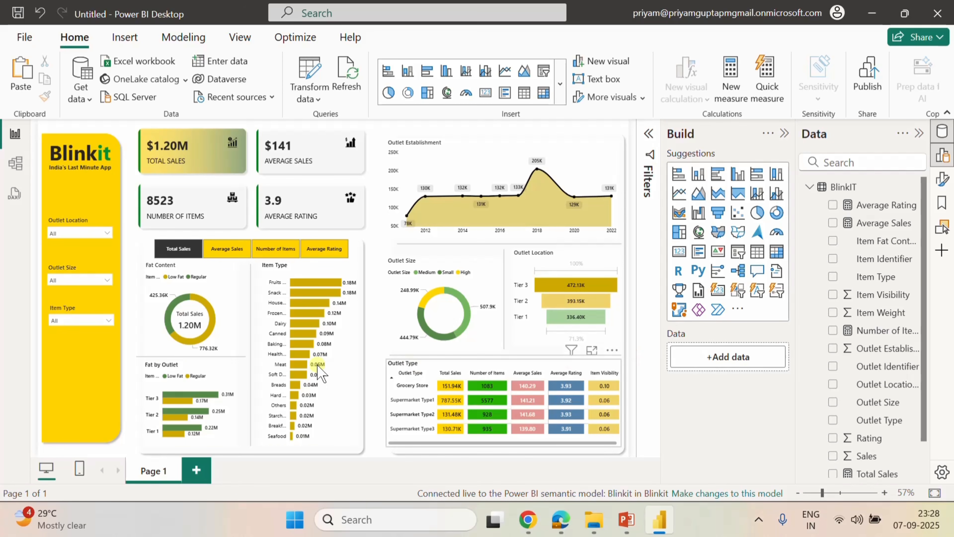
{"action": "left_click", "coordinate": [78, 311]}
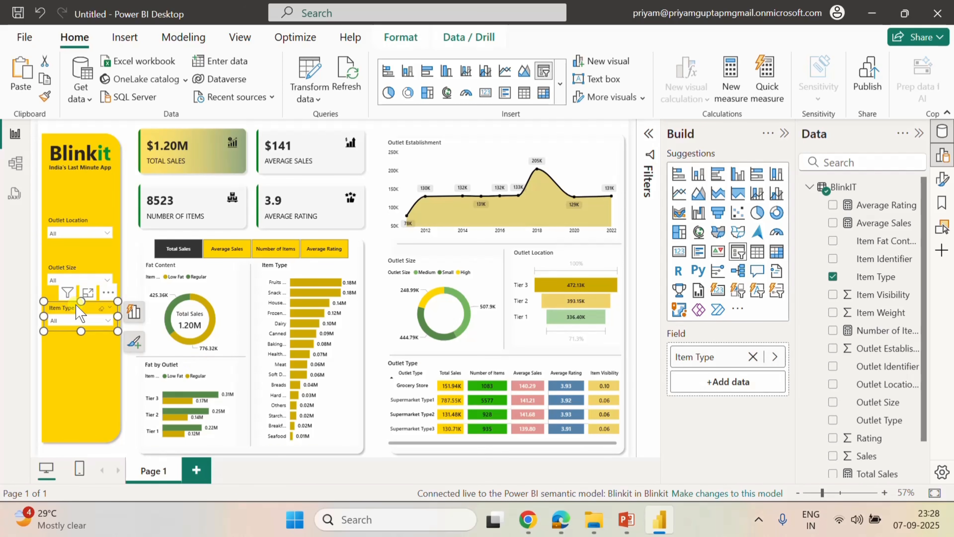
{"action": "left_click", "coordinate": [633, 377]}
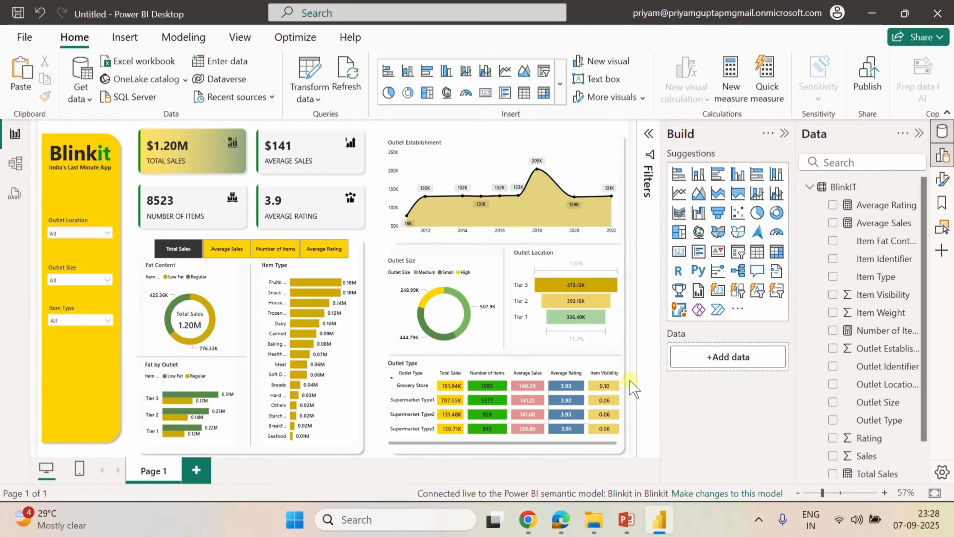
{"action": "left_click", "coordinate": [89, 172]}
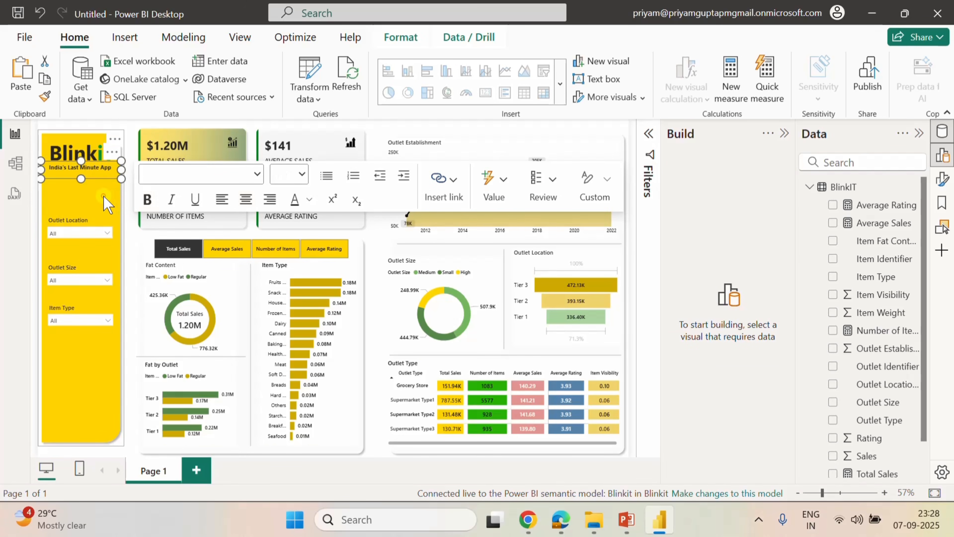
{"action": "left_click", "coordinate": [110, 195]}
{"action": "left_click", "coordinate": [130, 259]}
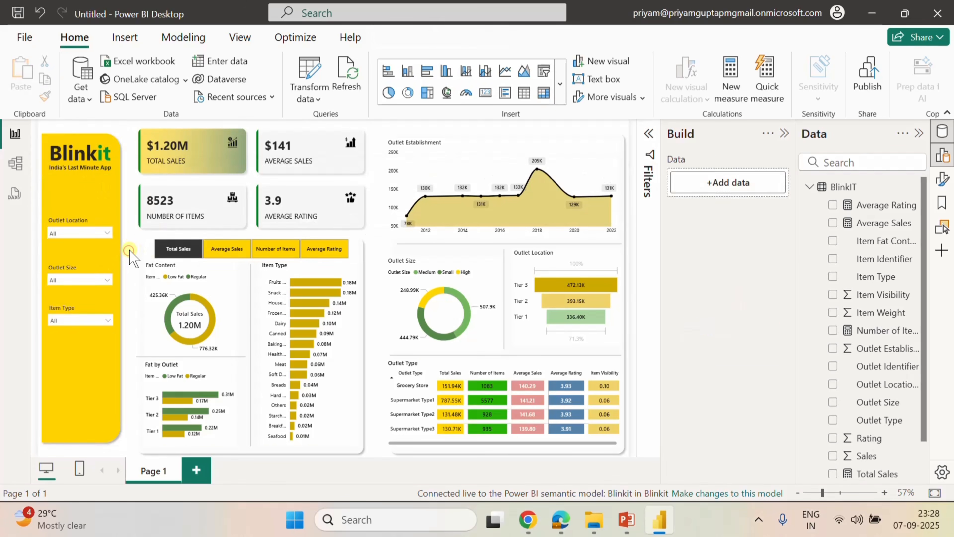
{"action": "left_click", "coordinate": [103, 176]}
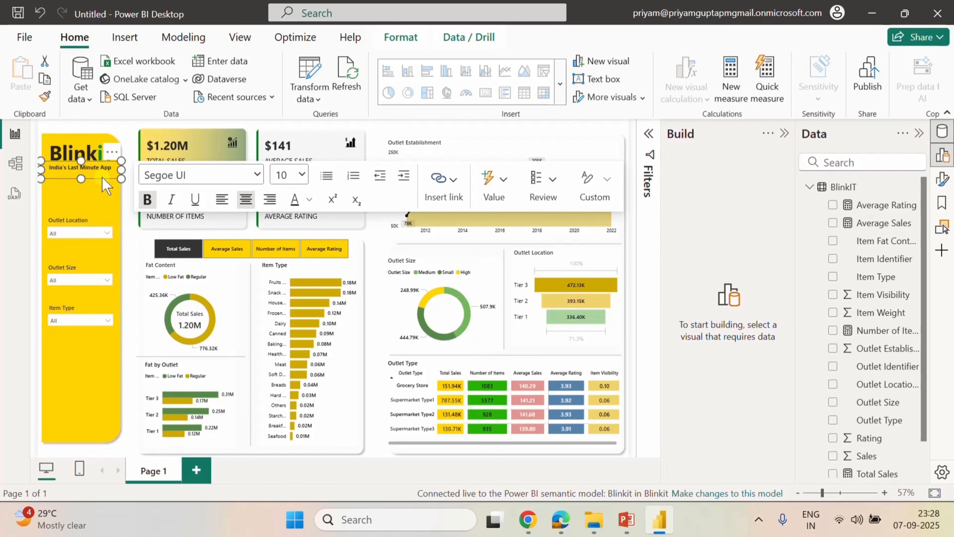
{"action": "left_click", "coordinate": [73, 204]}
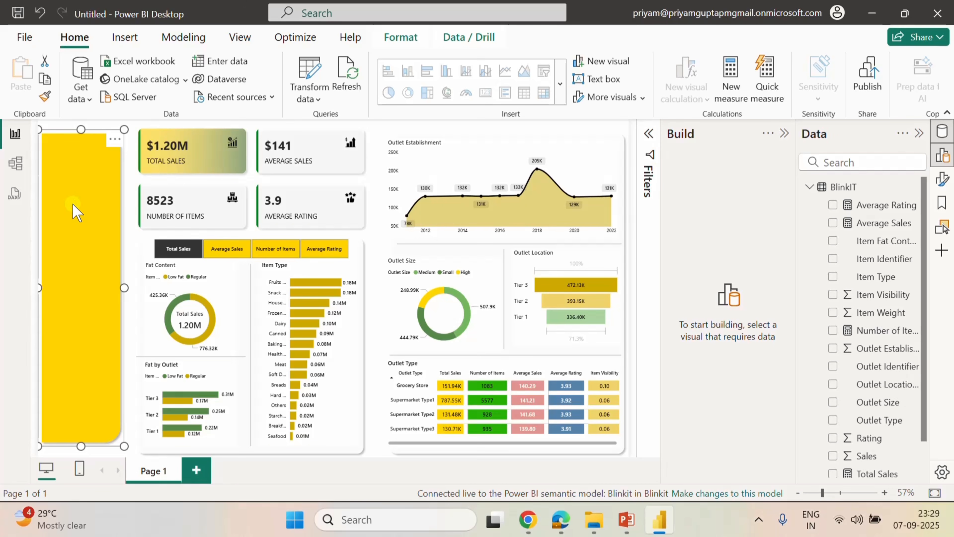
{"action": "key", "text": "ctrl+c"}
{"action": "left_click", "coordinate": [236, 23]}
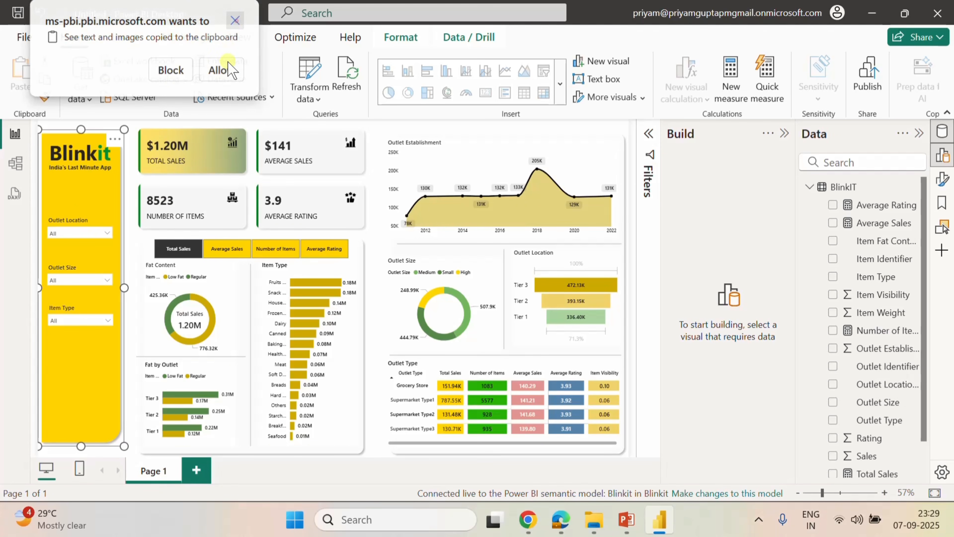
{"action": "left_click", "coordinate": [127, 230]}
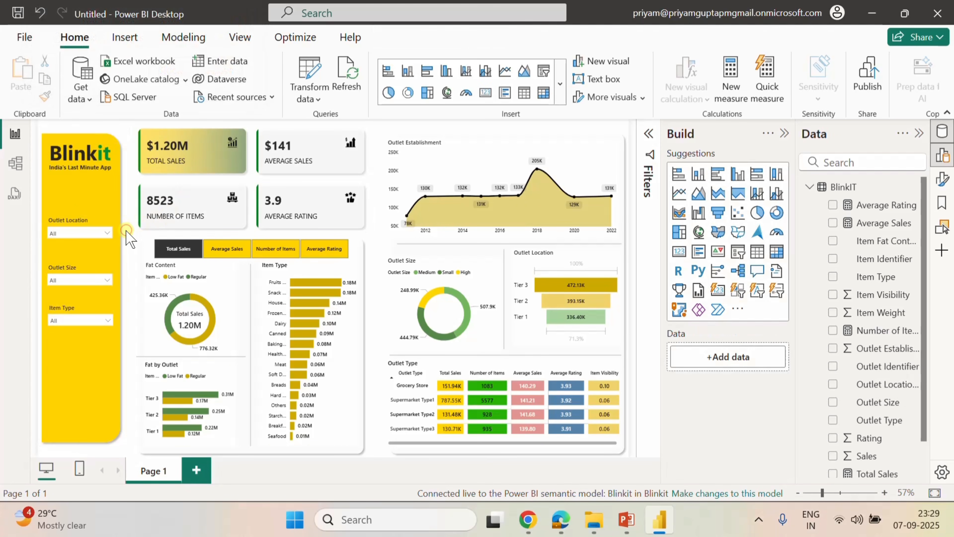
Duplicate the "India's Last Minute App" tagline text box in the yellow sidebar.
{"action": "left_click", "coordinate": [116, 179]}
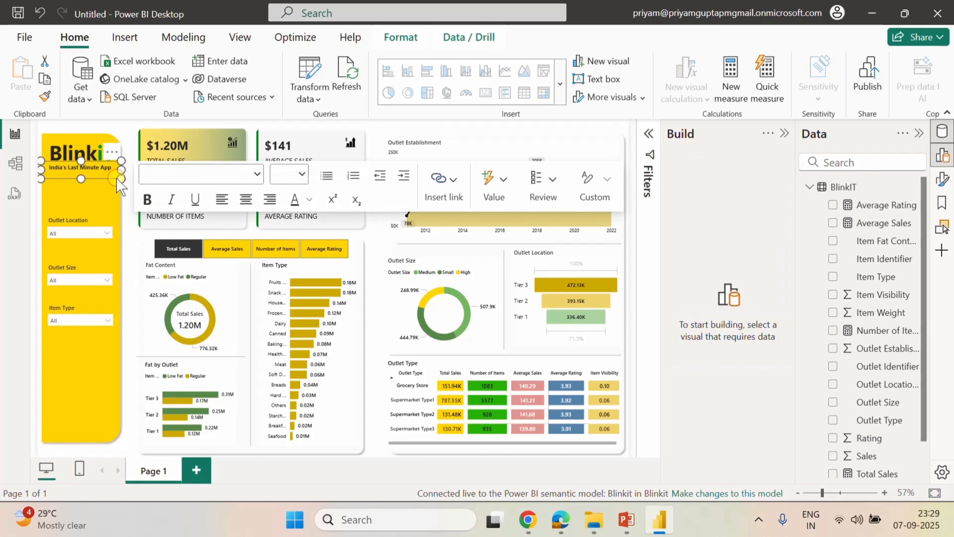
{"action": "key", "text": "ctrl+c"}
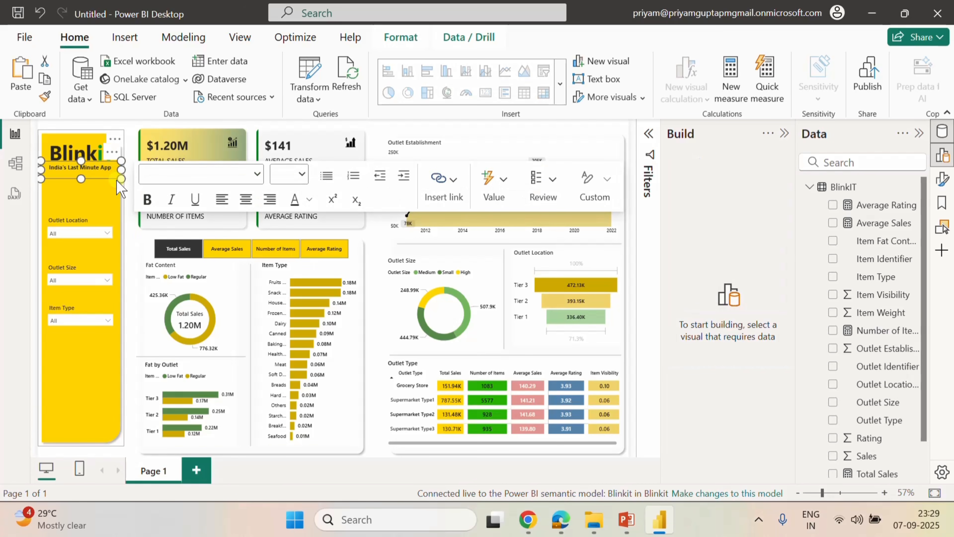
{"action": "left_click", "coordinate": [127, 200]}
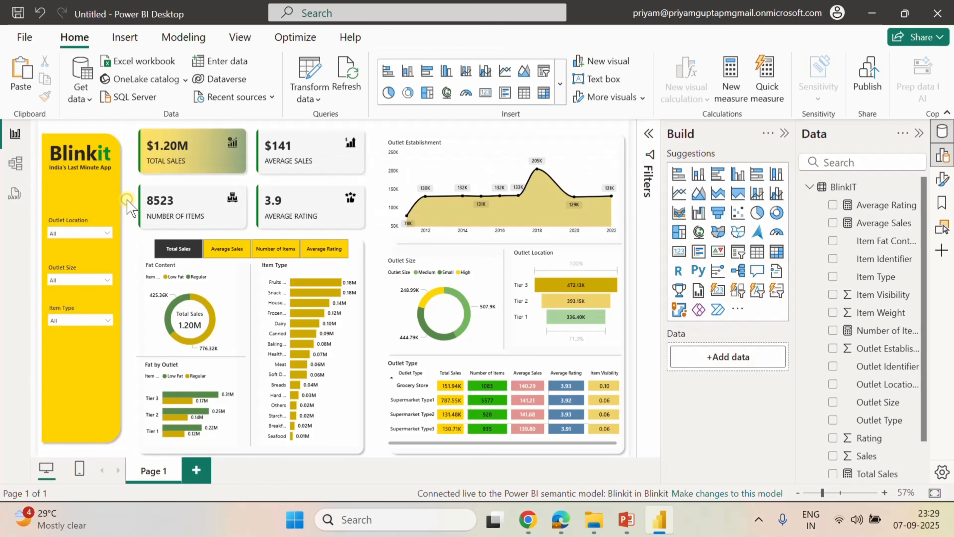
{"action": "key", "text": "ctrl+v"}
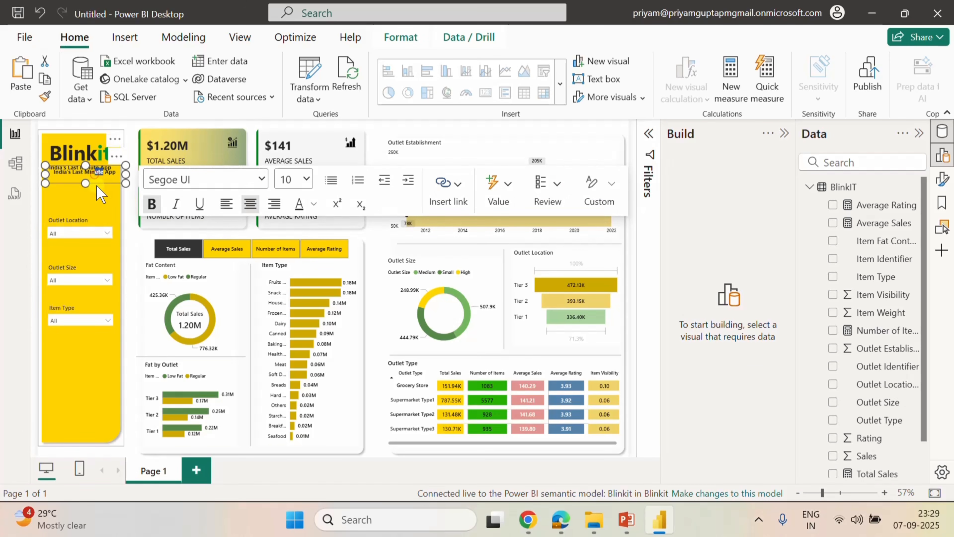
{"action": "left_click_drag", "start_coordinate": [55, 178], "coordinate": [58, 194]}
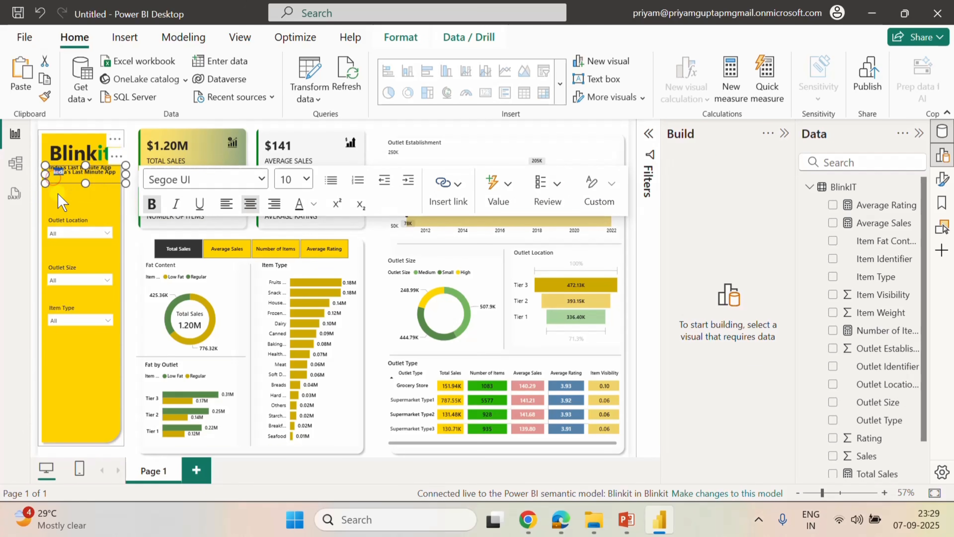
{"action": "left_click", "coordinate": [71, 202]}
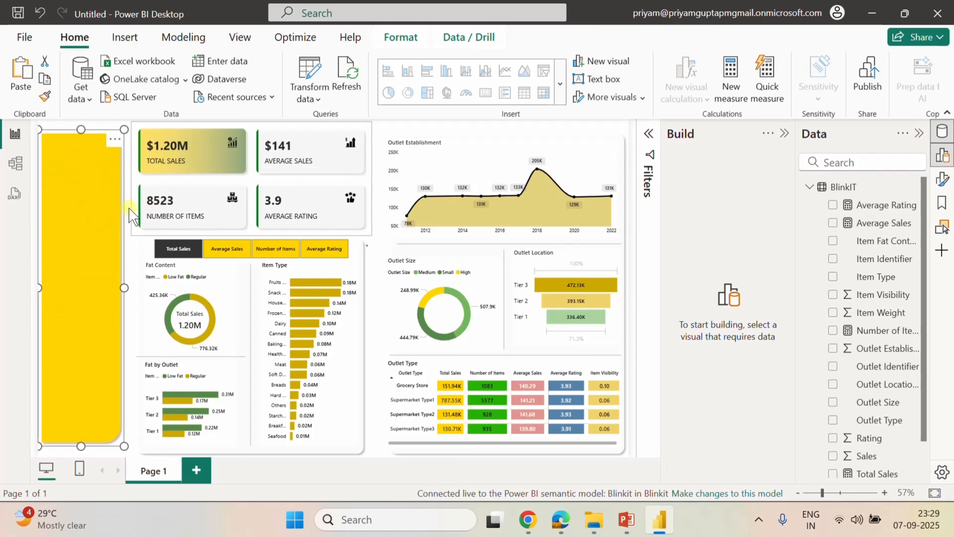
{"action": "left_click", "coordinate": [128, 210]}
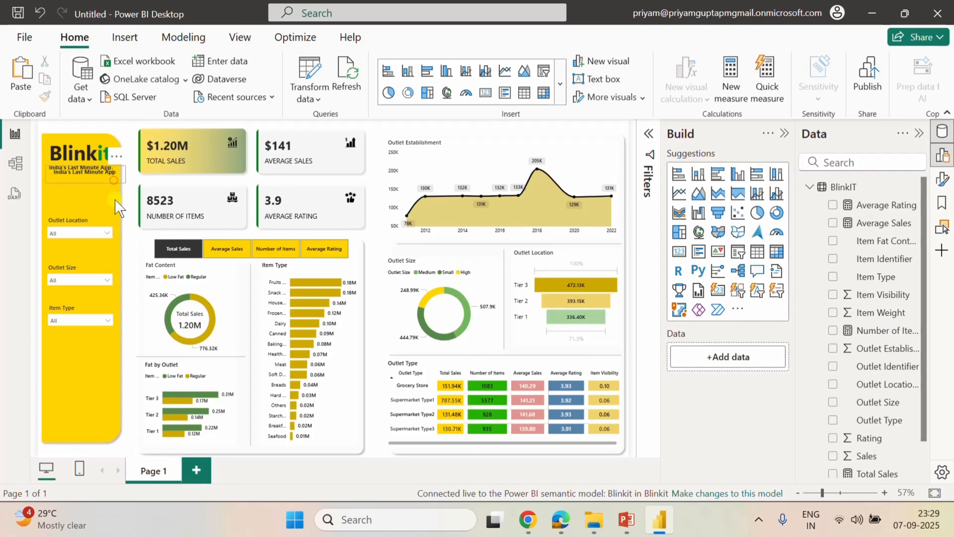
{"action": "left_click", "coordinate": [113, 179]}
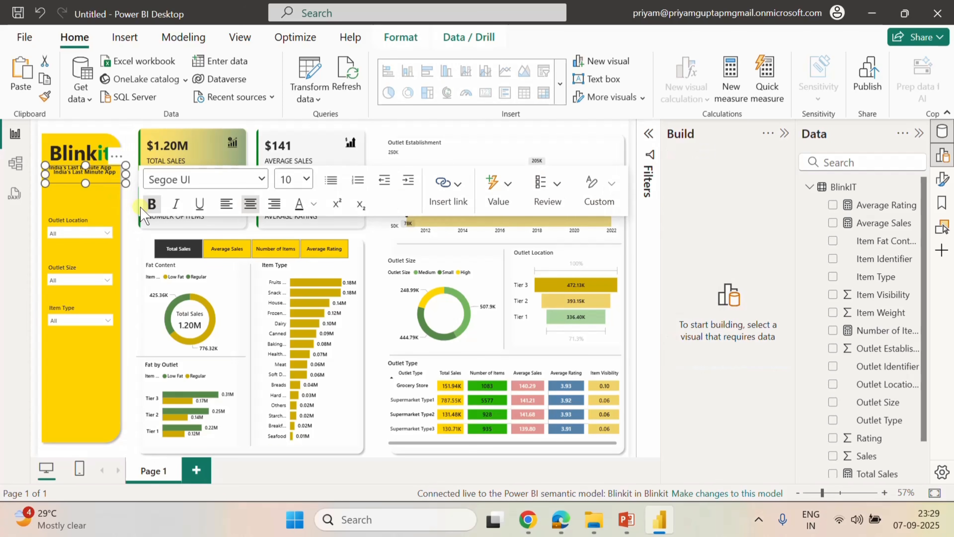
{"action": "left_click", "coordinate": [130, 210]}
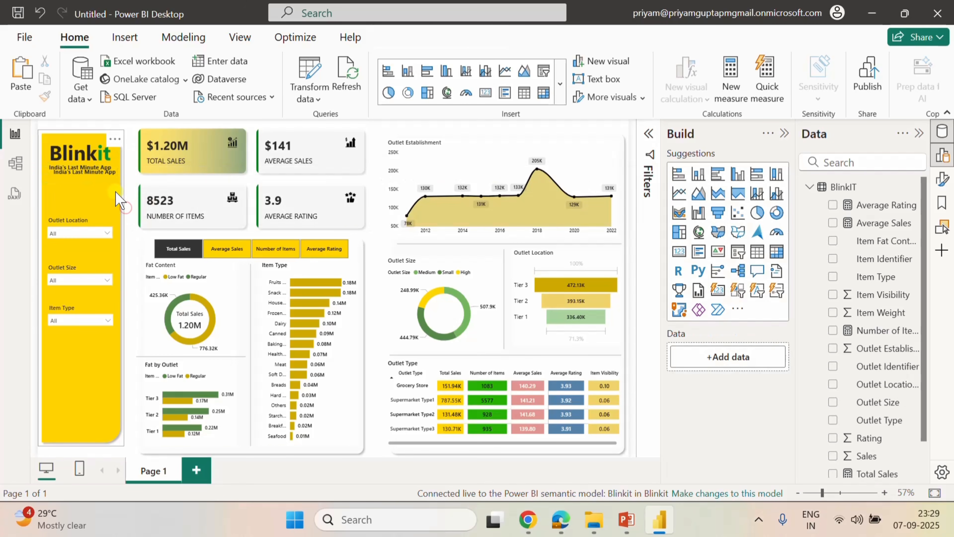
{"action": "left_click", "coordinate": [110, 180]}
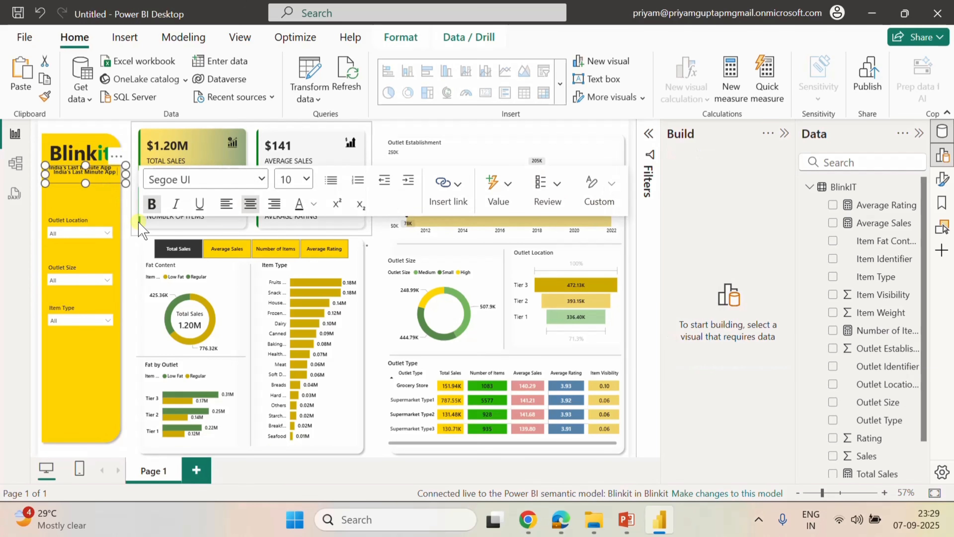
{"action": "left_click", "coordinate": [121, 208]}
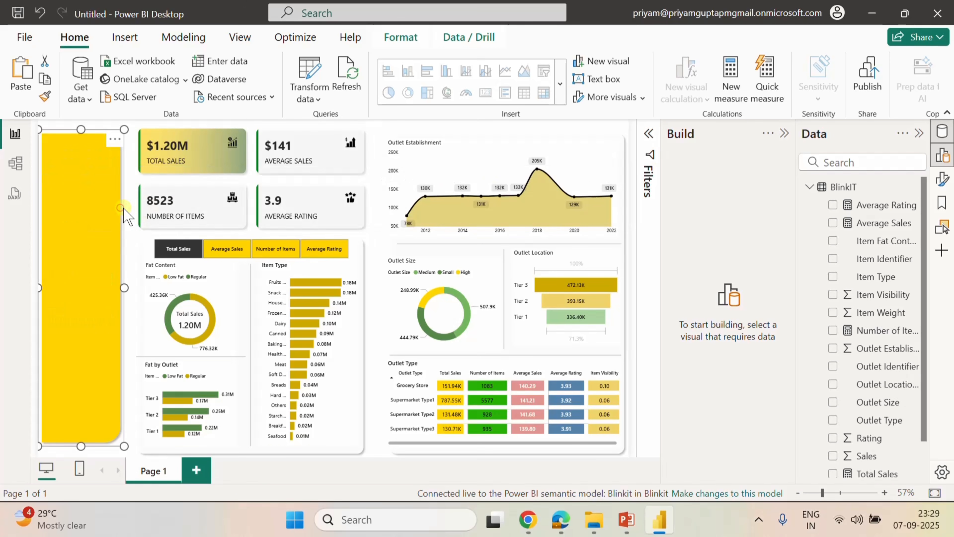
{"action": "left_click", "coordinate": [128, 209]}
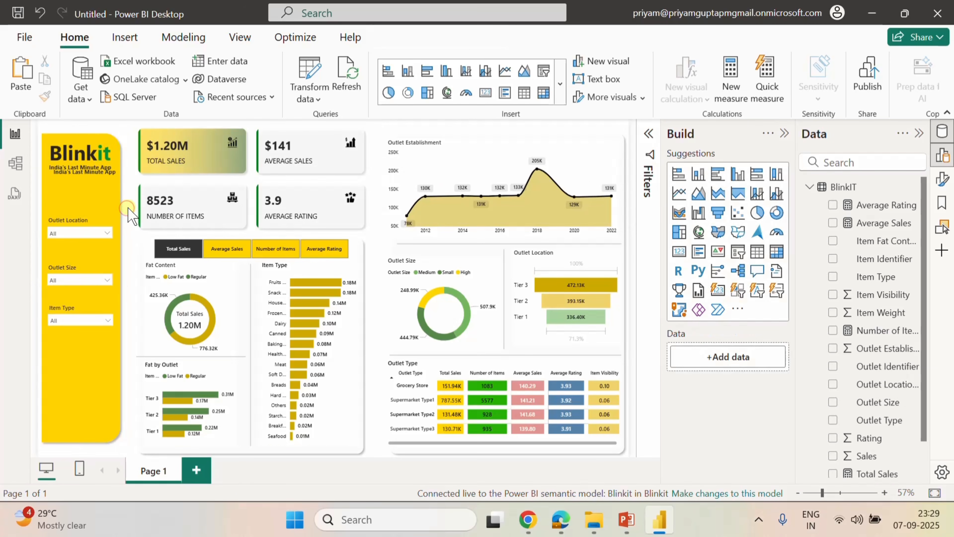
Replace the duplicated tagline's text with "Filter Pane".
{"action": "left_click", "coordinate": [110, 180]}
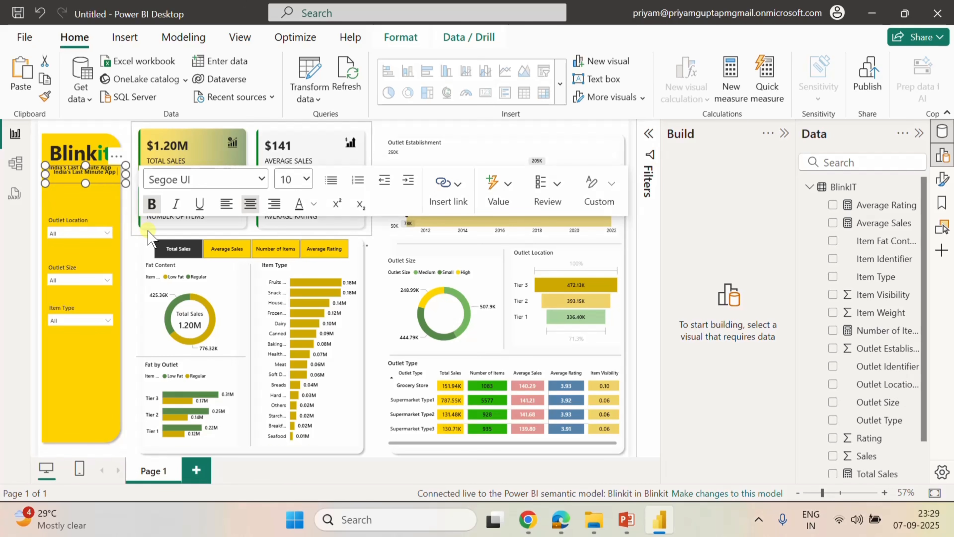
{"action": "key", "text": "BackSpace"}
{"action": "key", "text": "BackSpace"}
{"action": "key", "text": "BackSpace"}
{"action": "key", "text": "BackSpace"}
{"action": "key", "text": "BackSpace"}
{"action": "key", "text": "BackSpace"}
{"action": "key", "text": "BackSpace"}
{"action": "key", "text": "BackSpace"}
{"action": "key", "text": "BackSpace"}
{"action": "key", "text": "BackSpace"}
{"action": "key", "text": "BackSpace"}
{"action": "key", "text": "BackSpace"}
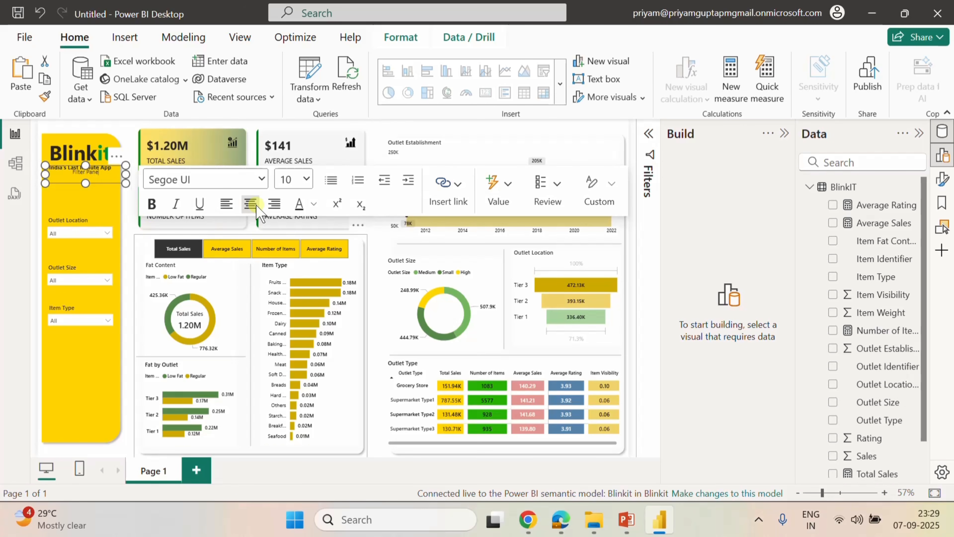
{"action": "left_click", "coordinate": [262, 177]}
{"action": "scroll", "coordinate": [231, 363], "scroll_direction": "down", "scroll_amount": 3}
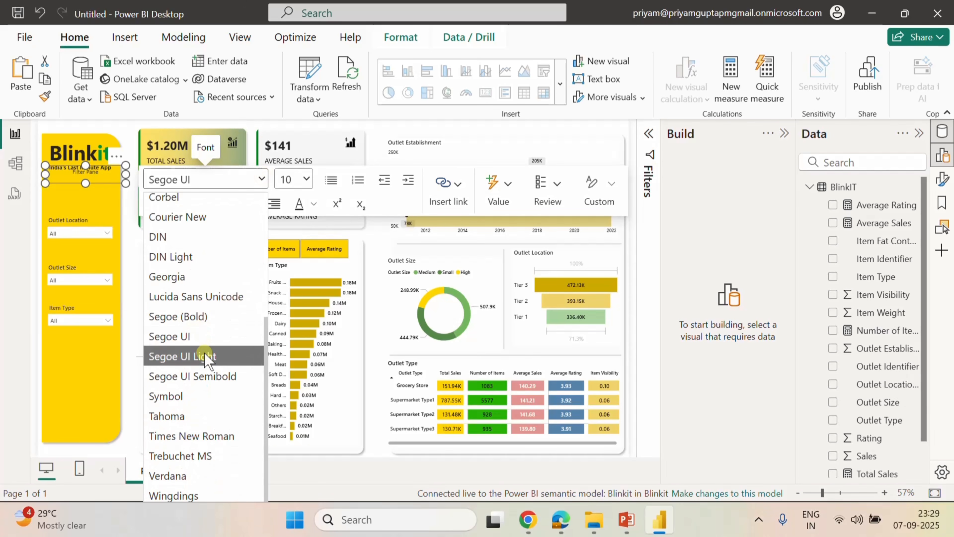
{"action": "scroll", "coordinate": [222, 361], "scroll_direction": "up", "scroll_amount": 3}
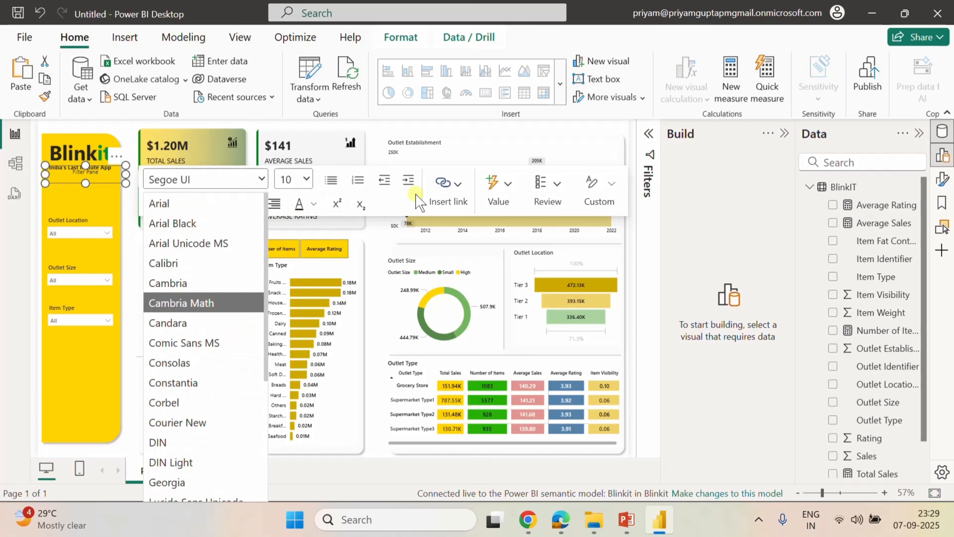
{"action": "left_click", "coordinate": [661, 269]}
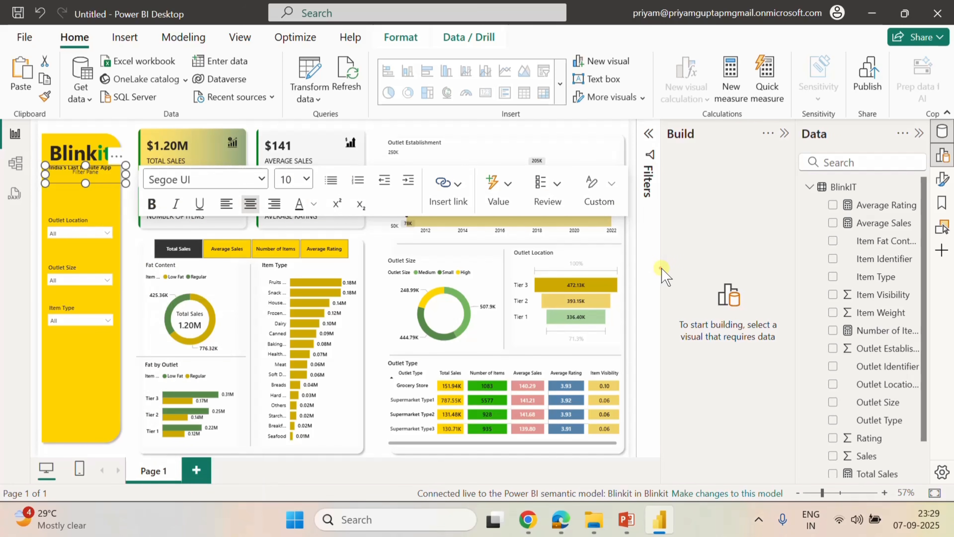
Make the "Filter Pane" text bold and deselect its text box.
{"action": "left_click", "coordinate": [149, 211]}
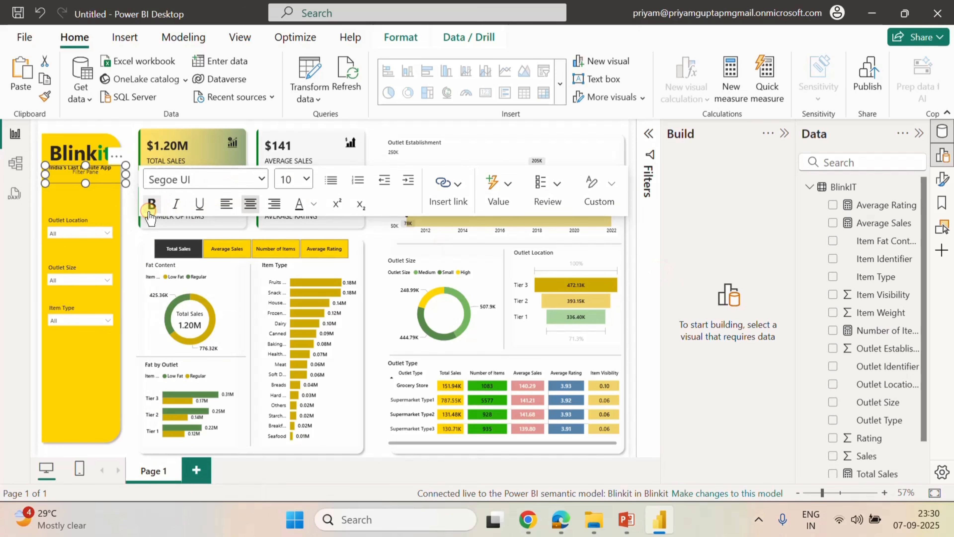
{"action": "left_click_drag", "start_coordinate": [99, 172], "coordinate": [71, 172]}
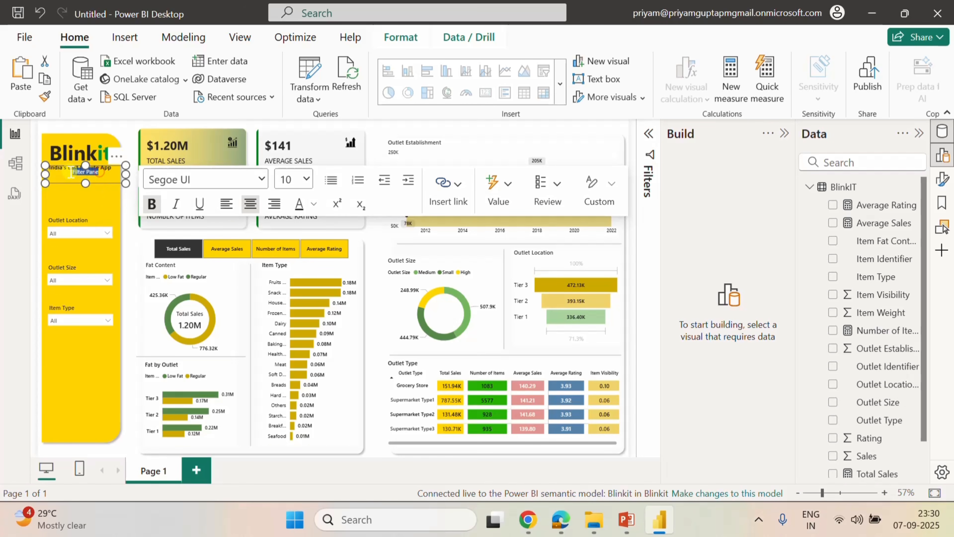
{"action": "left_click", "coordinate": [153, 213]}
{"action": "left_click", "coordinate": [633, 252]}
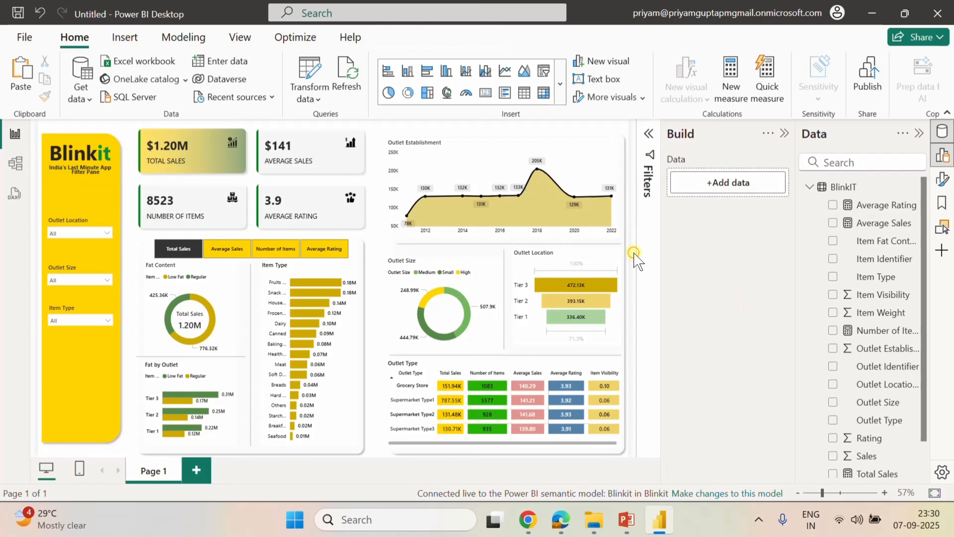
Move the "Filter Pane" text box down to just above the Outlet Location slicer and set its font size to 12.
{"action": "left_click", "coordinate": [80, 189]}
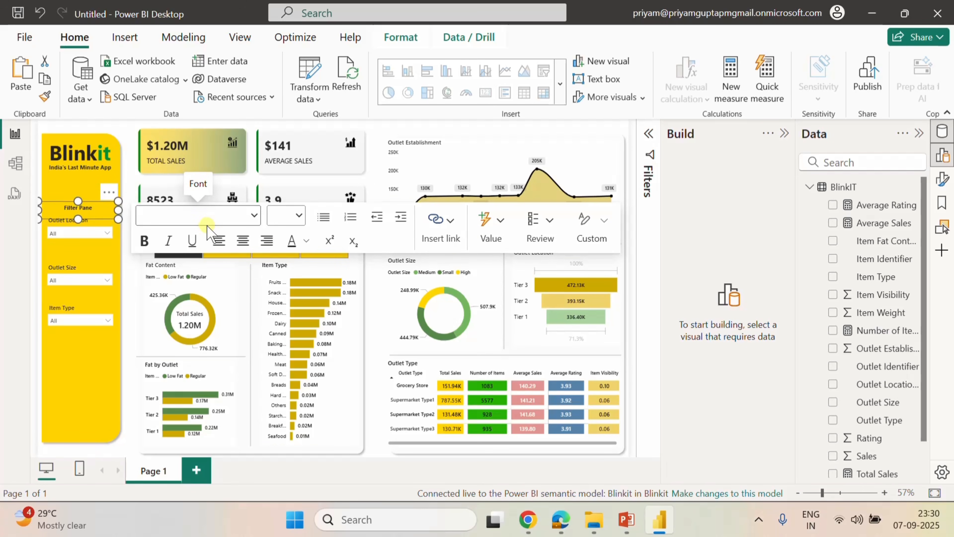
{"action": "left_click", "coordinate": [94, 210]}
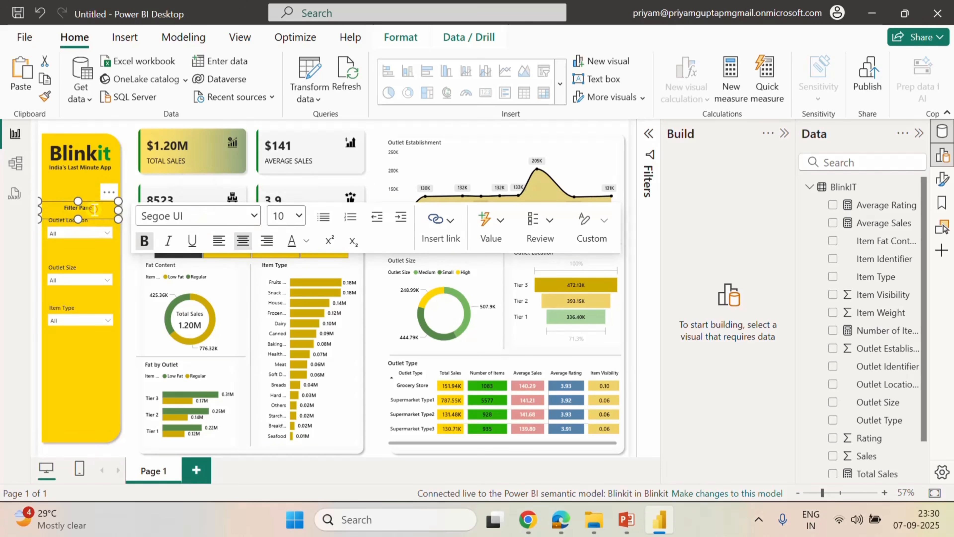
{"action": "left_click_drag", "start_coordinate": [94, 209], "coordinate": [63, 210]}
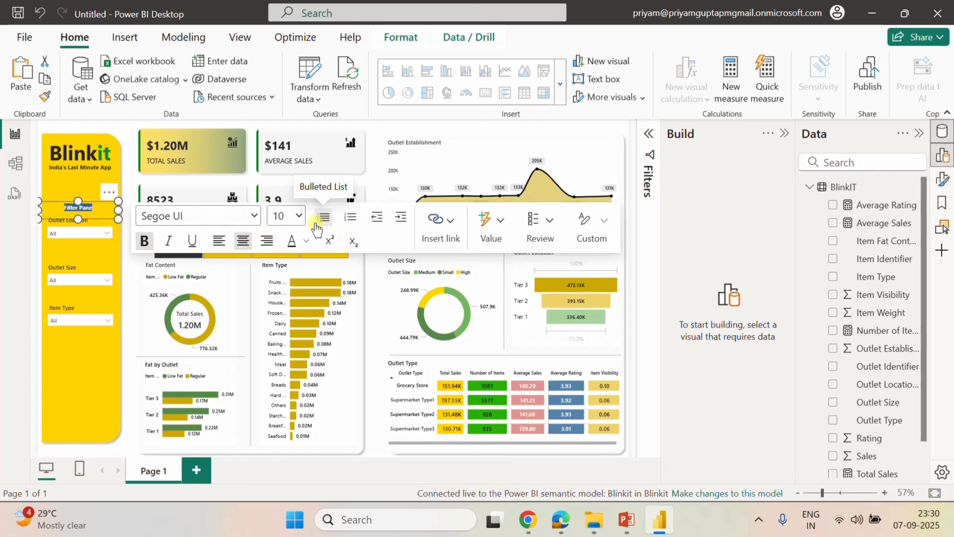
{"action": "left_click", "coordinate": [299, 216]}
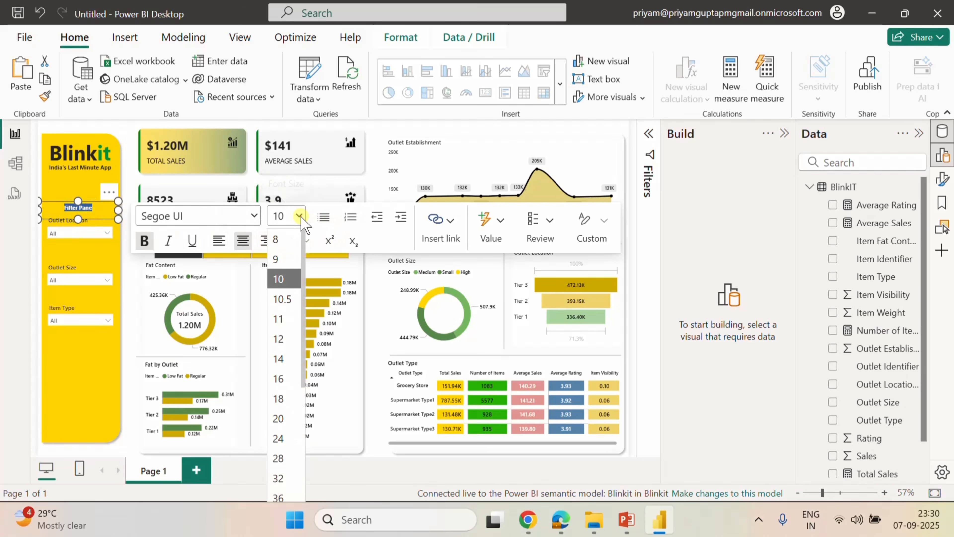
{"action": "left_click", "coordinate": [285, 339]}
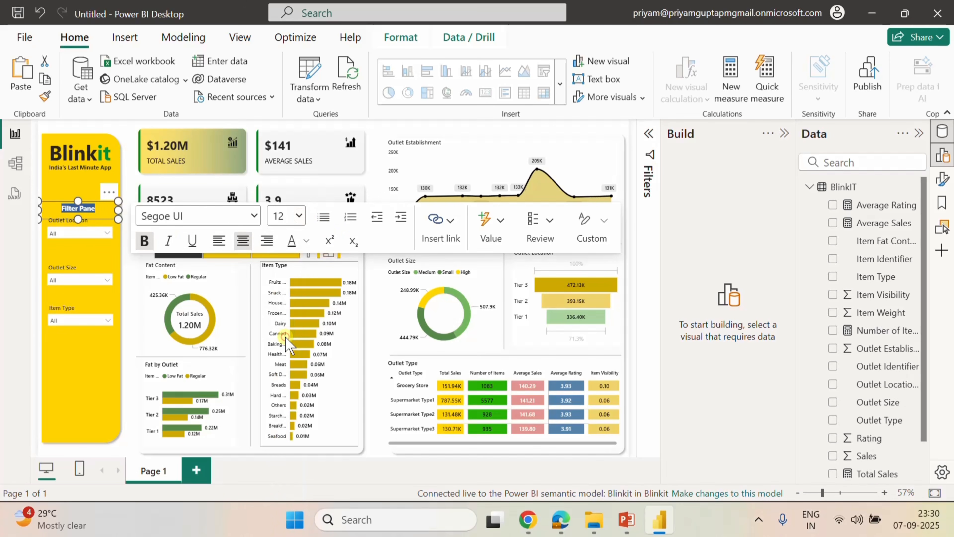
{"action": "left_click", "coordinate": [633, 300]}
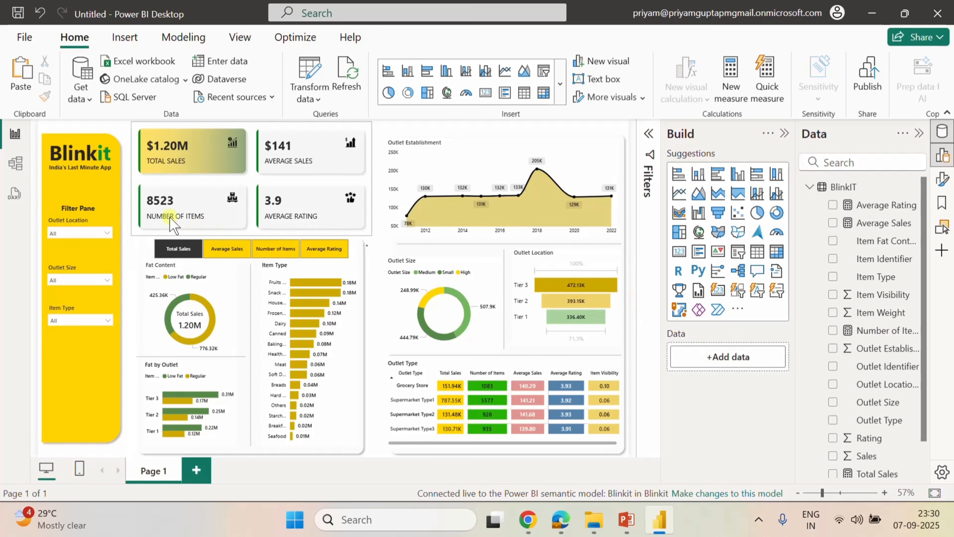
Nudge the "Filter Pane" heading slightly up to leave a gap above the Outlet Location slicer.
{"action": "left_click", "coordinate": [102, 210]}
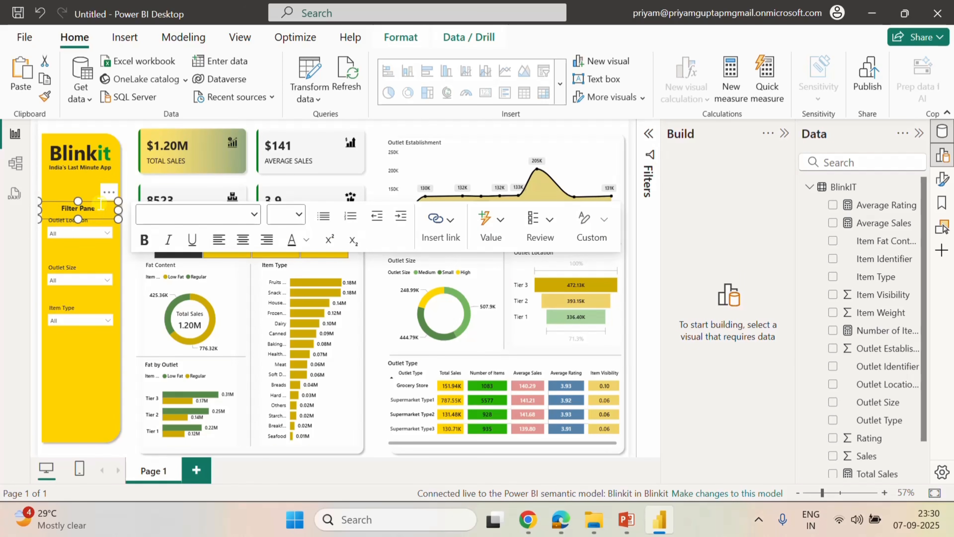
{"action": "key", "text": "Up"}
{"action": "key", "text": "Up"}
{"action": "key", "text": "Up"}
{"action": "key", "text": "Up"}
{"action": "key", "text": "Up"}
{"action": "key", "text": "Up"}
{"action": "key", "text": "Up"}
{"action": "key", "text": "Up"}
{"action": "key", "text": "Up"}
{"action": "key", "text": "Up"}
{"action": "key", "text": "Up"}
{"action": "key", "text": "Up"}
{"action": "key", "text": "Up"}
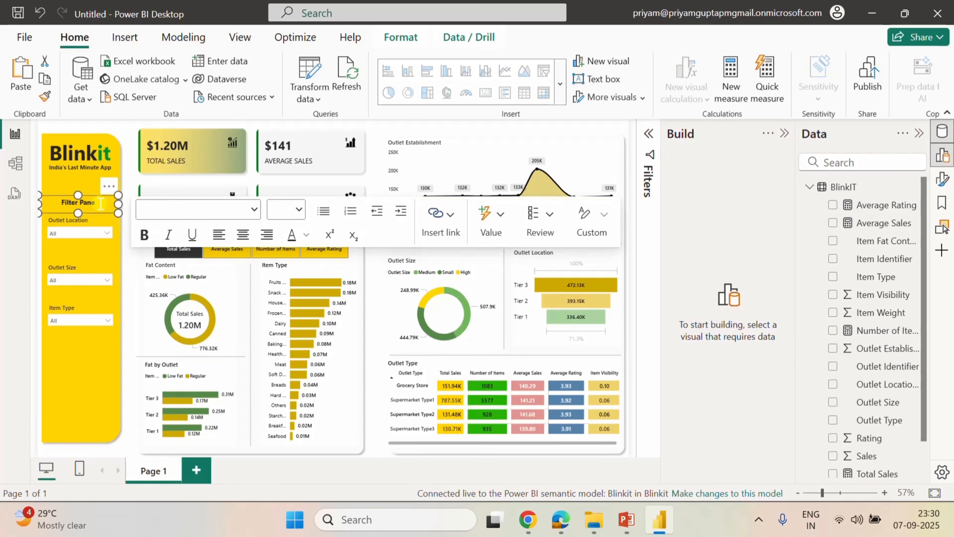
{"action": "left_click", "coordinate": [634, 301]}
{"action": "left_click", "coordinate": [628, 308]}
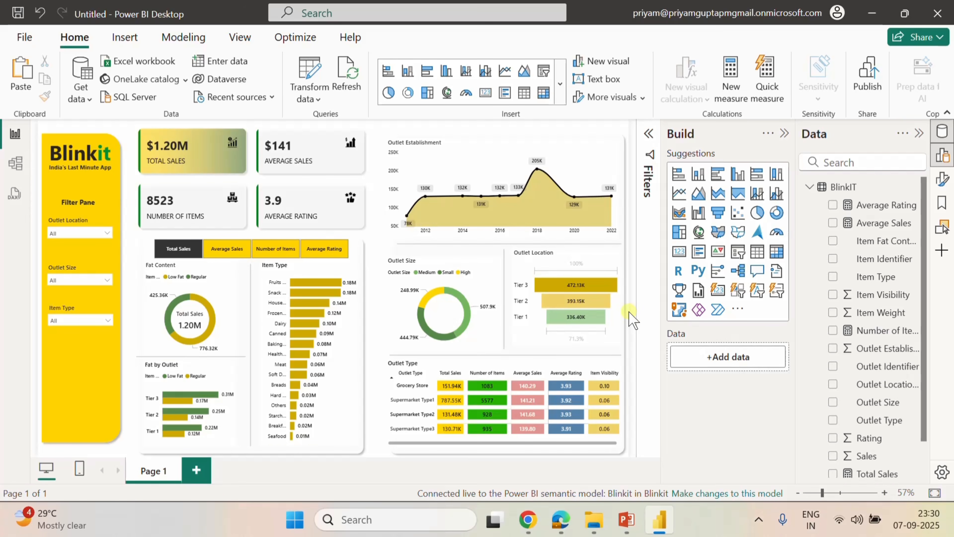
Nudge the Item Type slicer down so the three sidebar slicers are evenly spaced.
{"action": "left_click", "coordinate": [59, 303]}
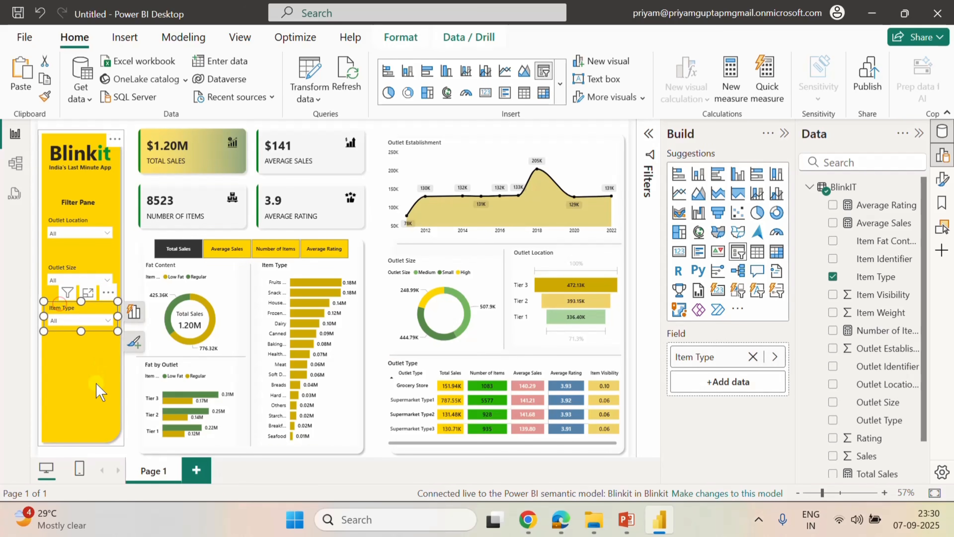
{"action": "key", "text": "Down"}
{"action": "key", "text": "Down"}
{"action": "key", "text": "Down"}
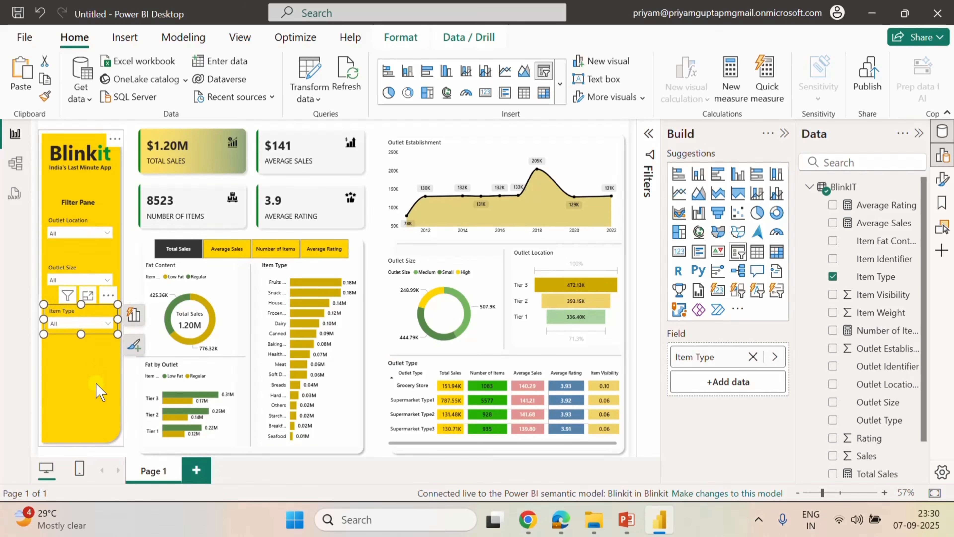
{"action": "key", "text": "Down"}
{"action": "key", "text": "Down"}
{"action": "key", "text": "Down"}
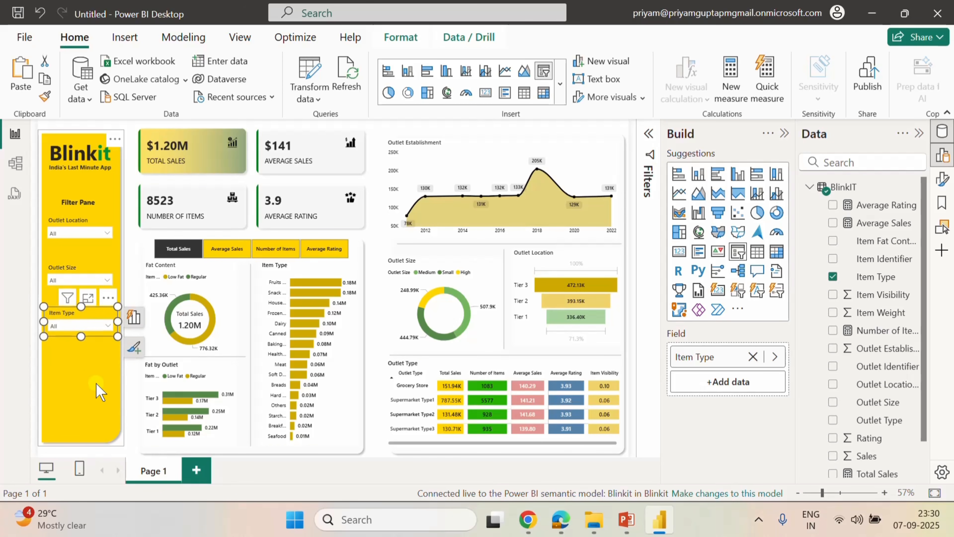
{"action": "key", "text": "Down"}
{"action": "key", "text": "Down"}
{"action": "key", "text": "Down"}
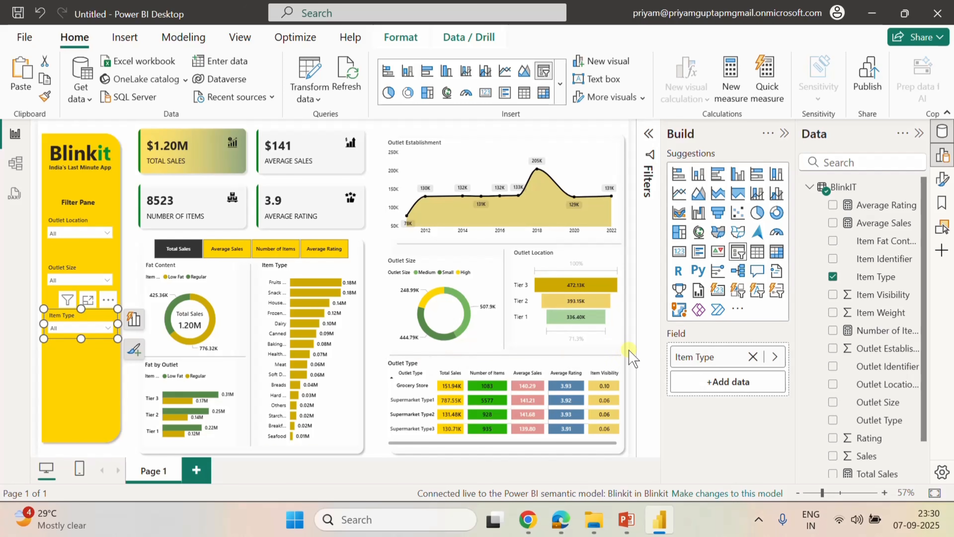
{"action": "left_click", "coordinate": [631, 355]}
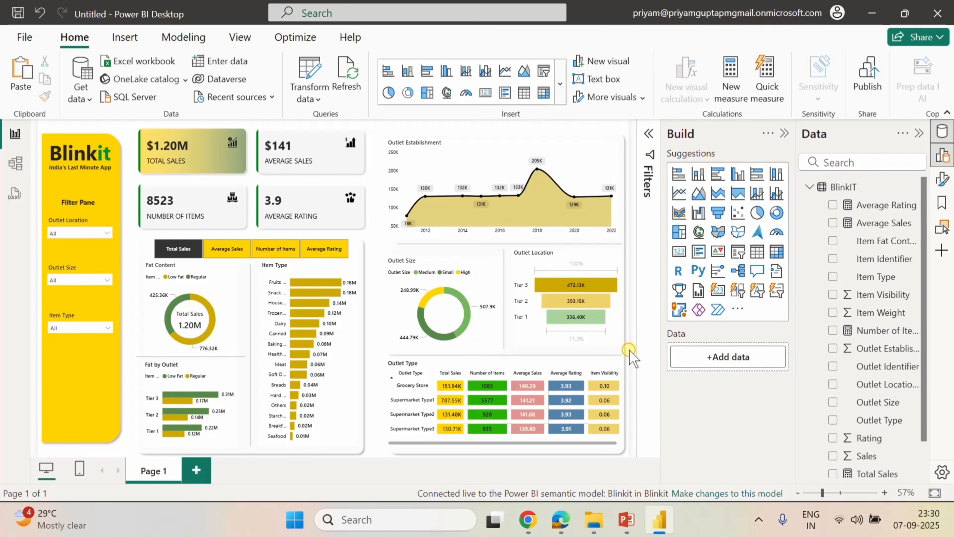
Nudge the Item Type slicer slightly left to align it with the slicers above, then deselect it.
{"action": "left_click", "coordinate": [63, 326]}
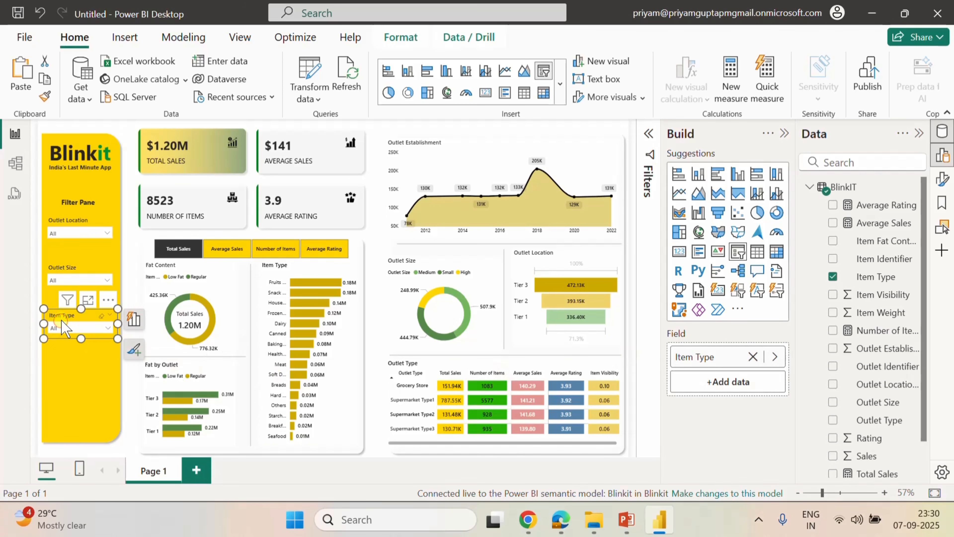
{"action": "key", "text": "Left"}
{"action": "key", "text": "Left"}
{"action": "key", "text": "Left"}
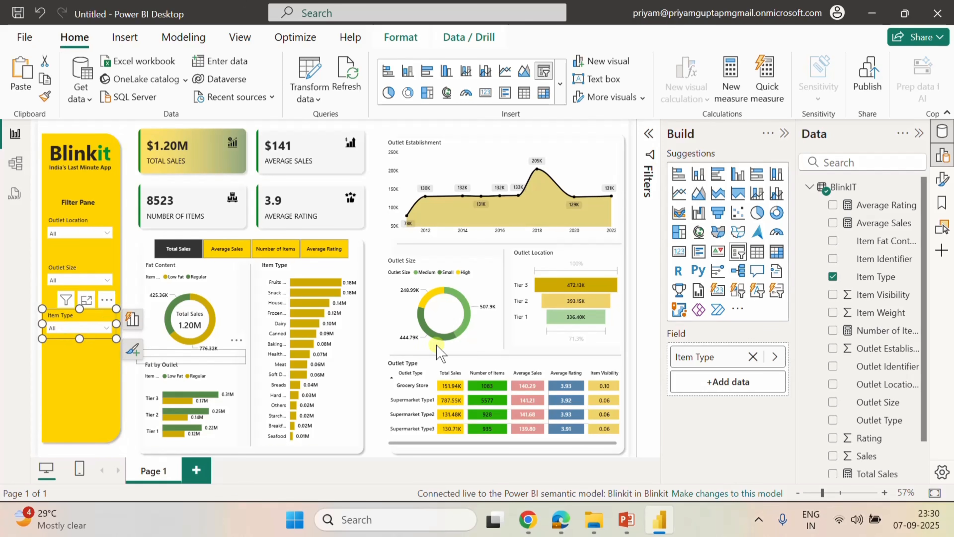
{"action": "left_click", "coordinate": [632, 342]}
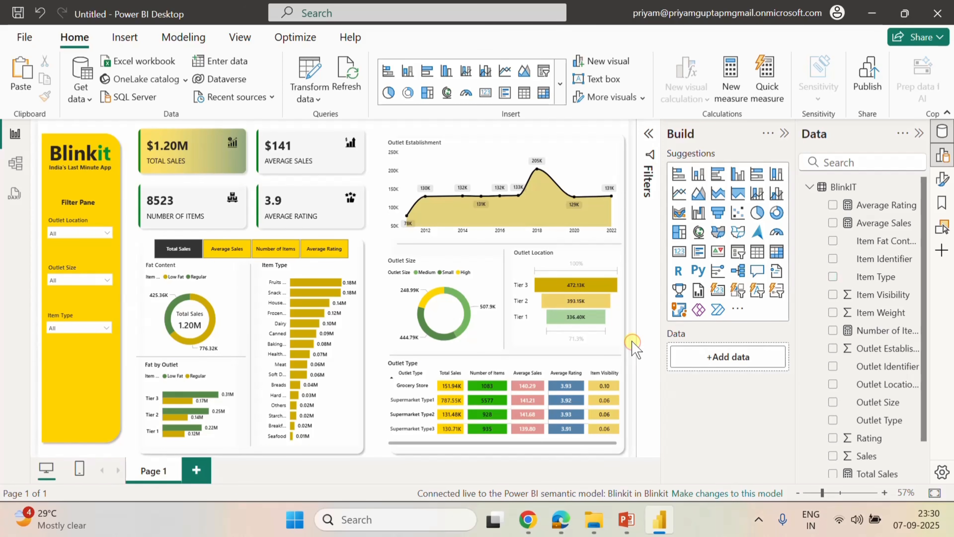